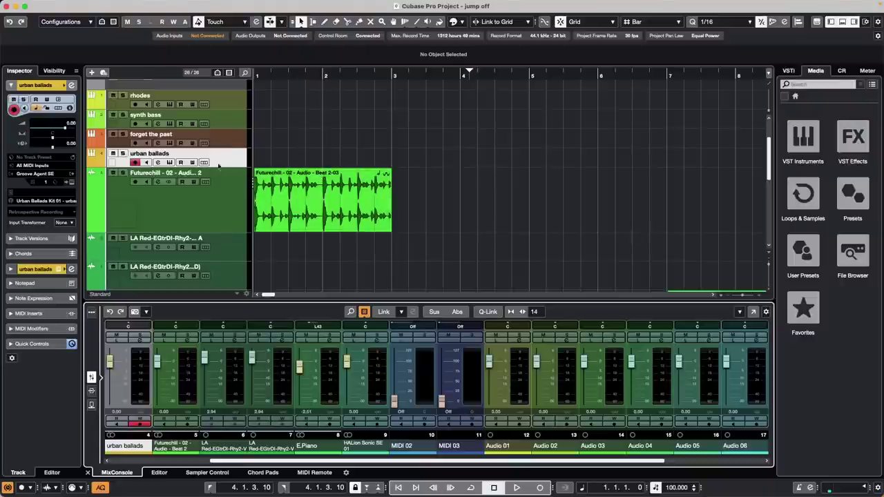
# - Open Groove Agent SE from the forget the past track and audition the Main 1 pattern pad
pyautogui.click(234, 145)
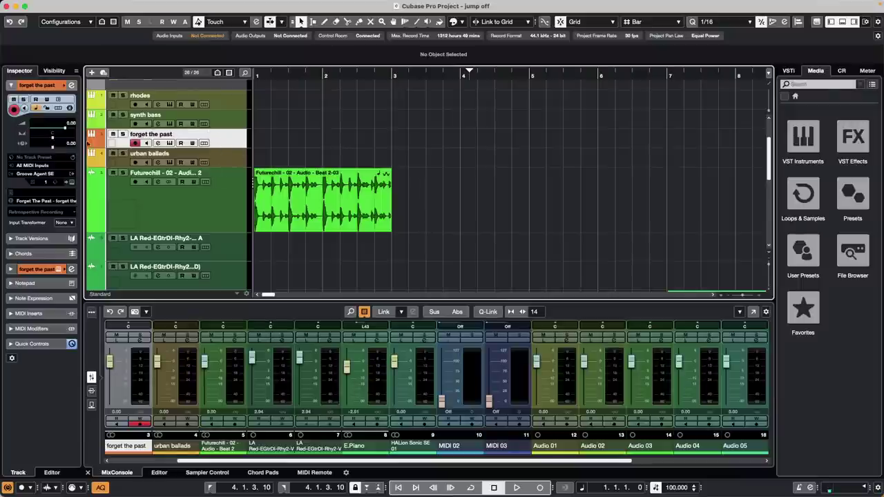
pyautogui.click(71, 183)
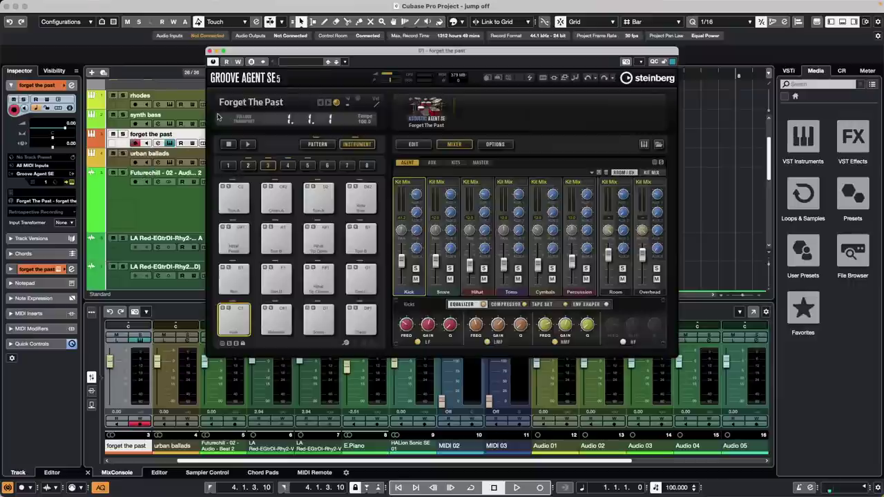
pyautogui.moveTo(271, 55); pyautogui.dragTo(366, 87)
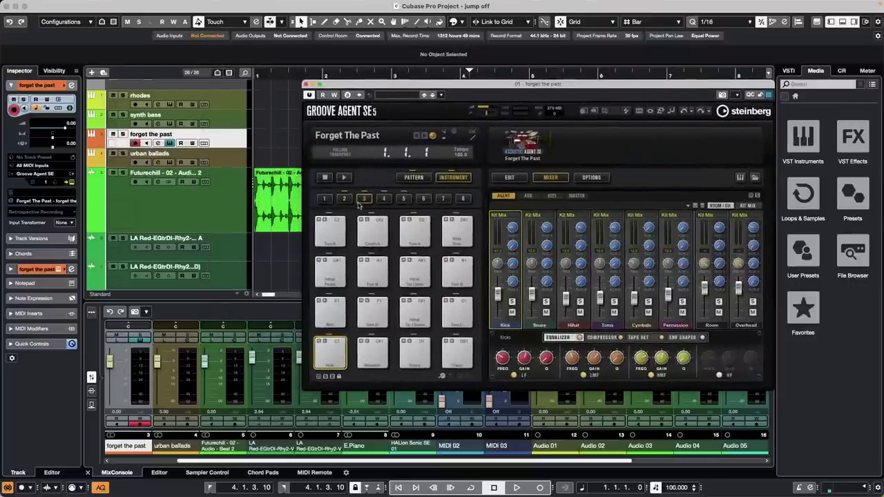
pyautogui.click(414, 178)
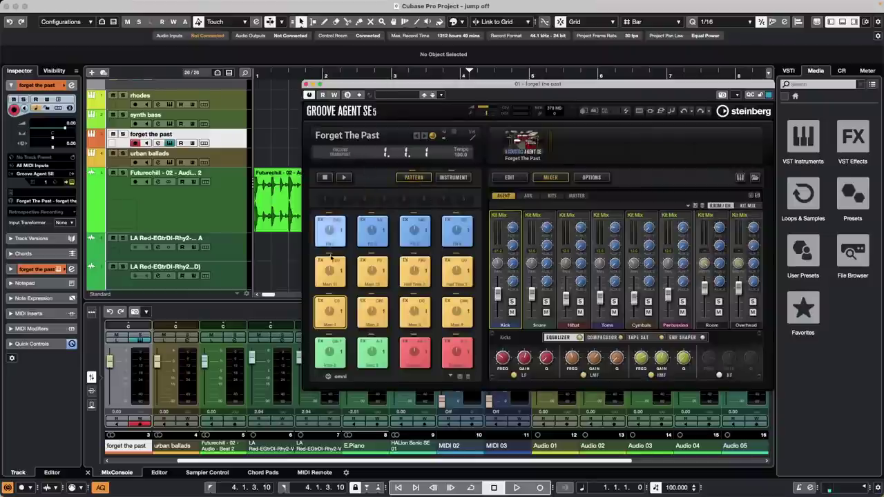
pyautogui.click(336, 318)
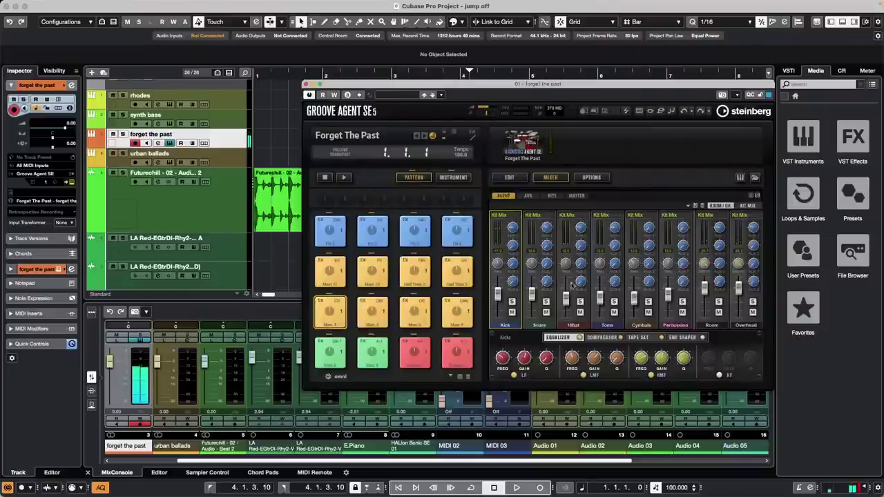
# - Play the drum pattern in Groove Agent and lower the Control Room main level to about -9.8 dB
pyautogui.click(841, 71)
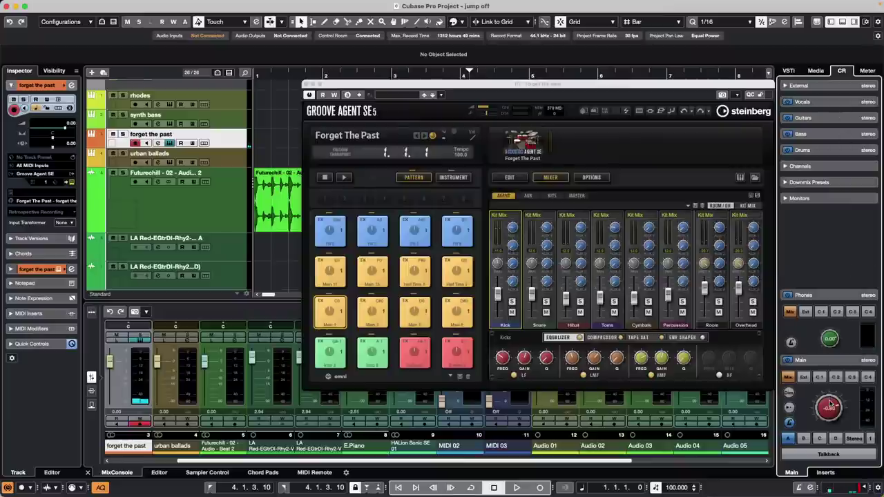
pyautogui.moveTo(828, 411); pyautogui.dragTo(815, 396)
pyautogui.click(344, 179)
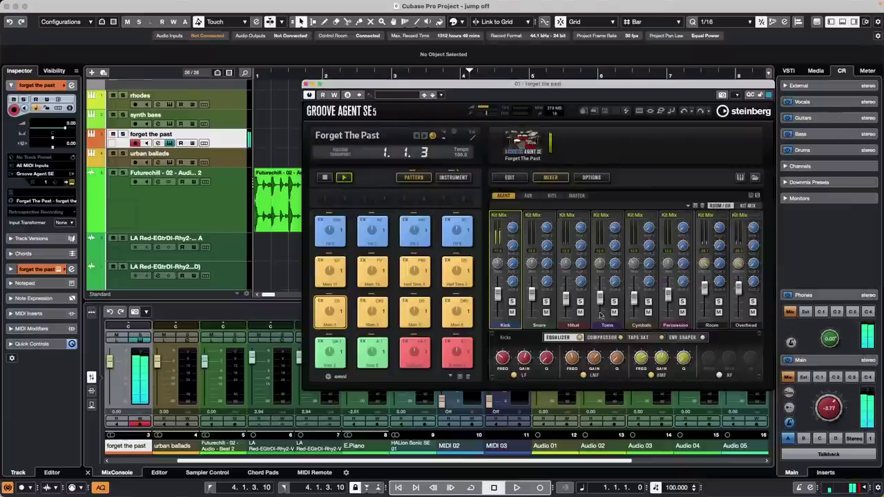
pyautogui.moveTo(828, 408); pyautogui.dragTo(825, 423)
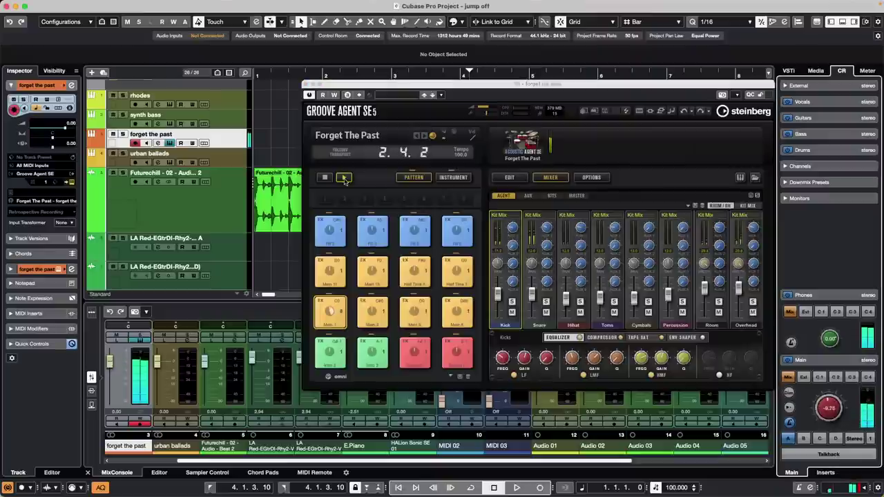
# - Solo the forget the past track, and stop Groove Agent's own playback so it can follow the project transport instead
pyautogui.click(124, 135)
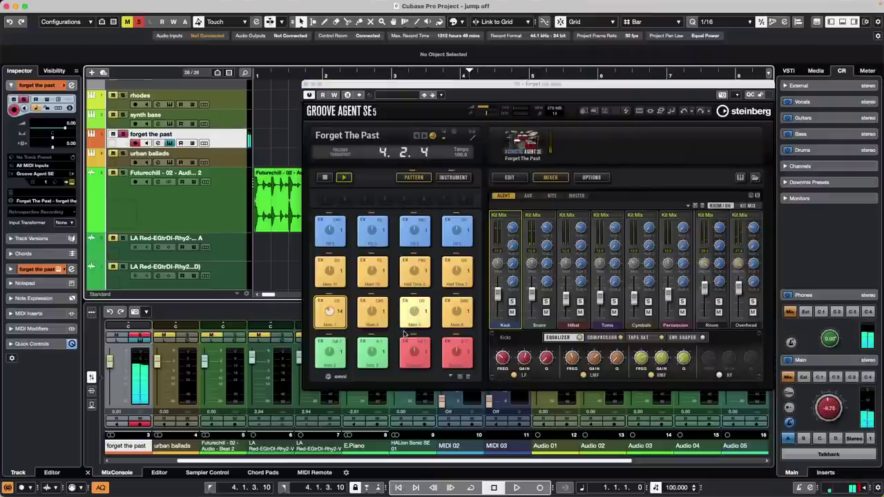
pyautogui.press('space')
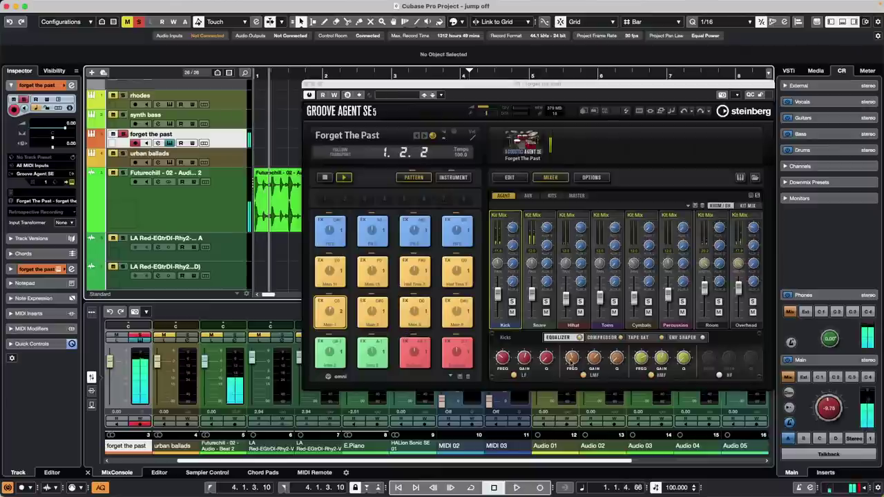
pyautogui.click(341, 174)
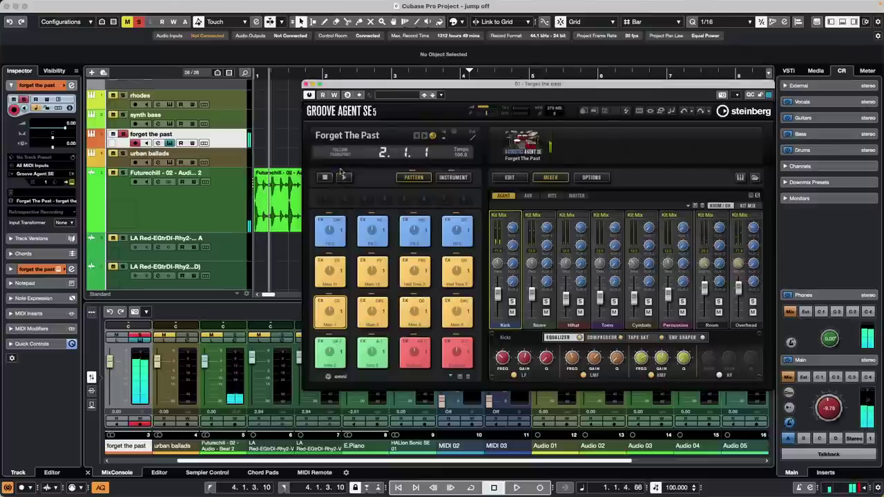
pyautogui.click(341, 153)
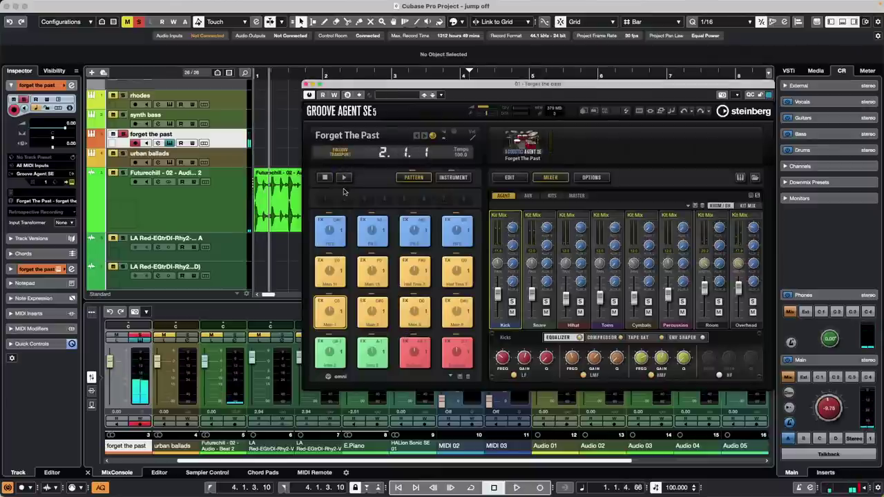
# - Add a stereo group channel to the forget the past track, created outside a folder, and play the project briefly to check its signal
pyautogui.rightClick(224, 143)
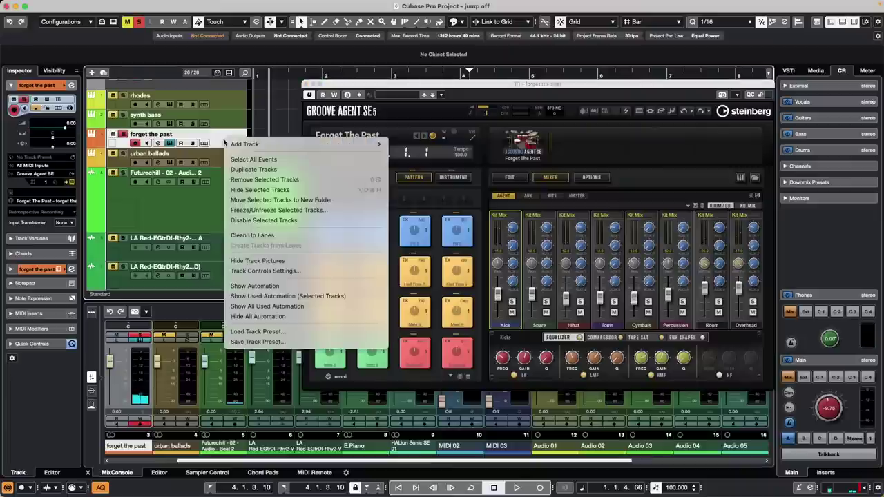
pyautogui.moveTo(233, 144)
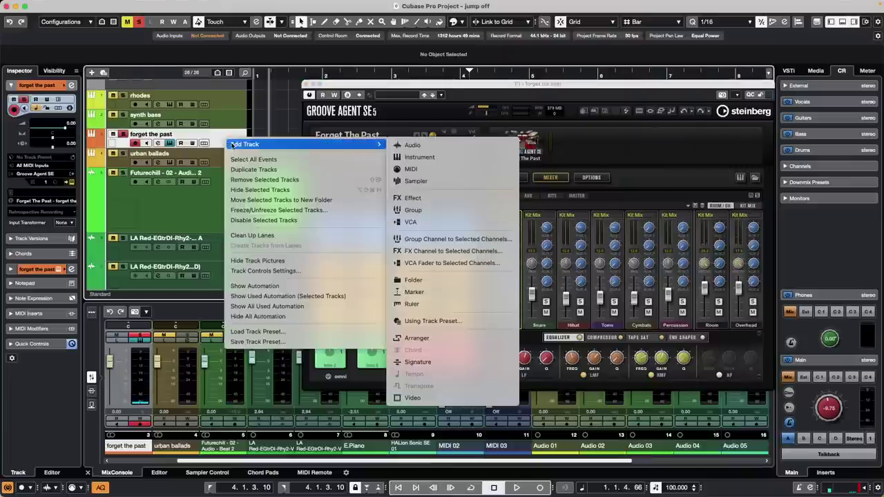
pyautogui.click(446, 239)
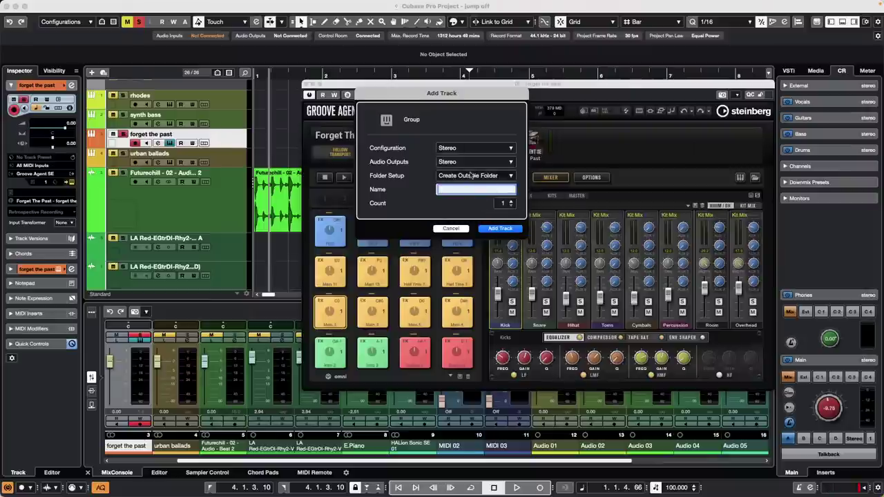
pyautogui.click(500, 230)
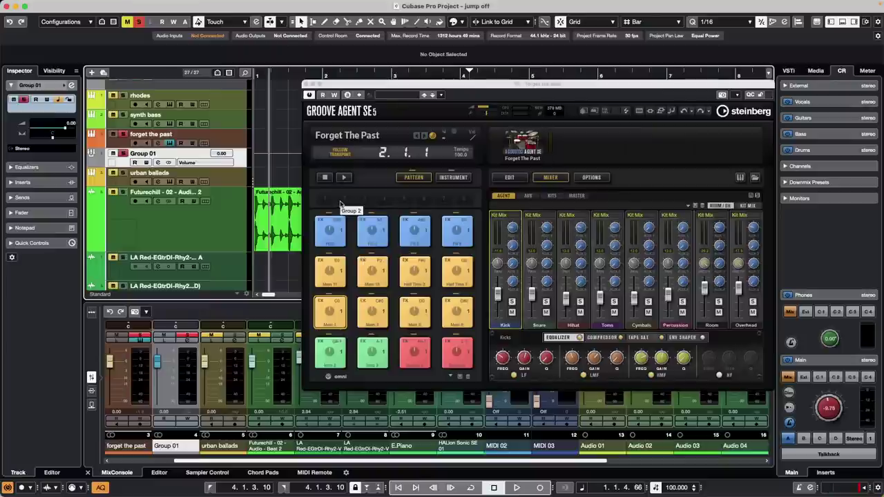
pyautogui.press('space')
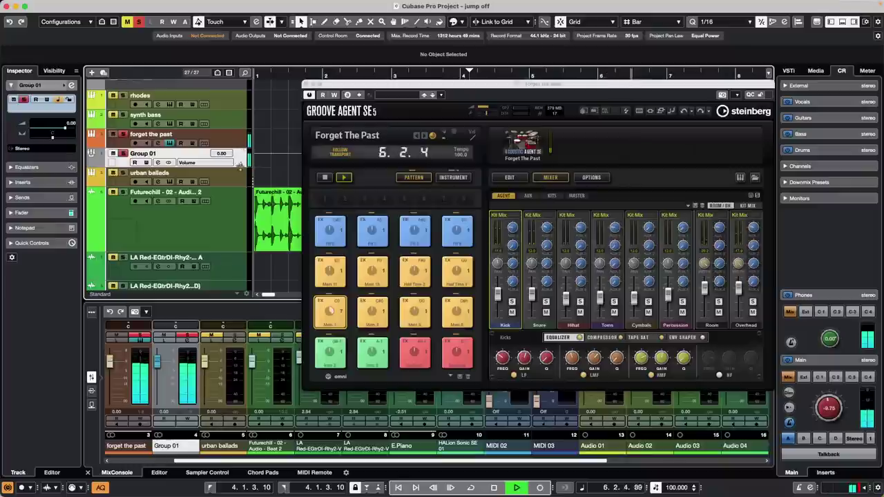
pyautogui.press('space')
# - Add one stereo audio track below Group 01 with Group 01 as its audio input
pyautogui.rightClick(242, 164)
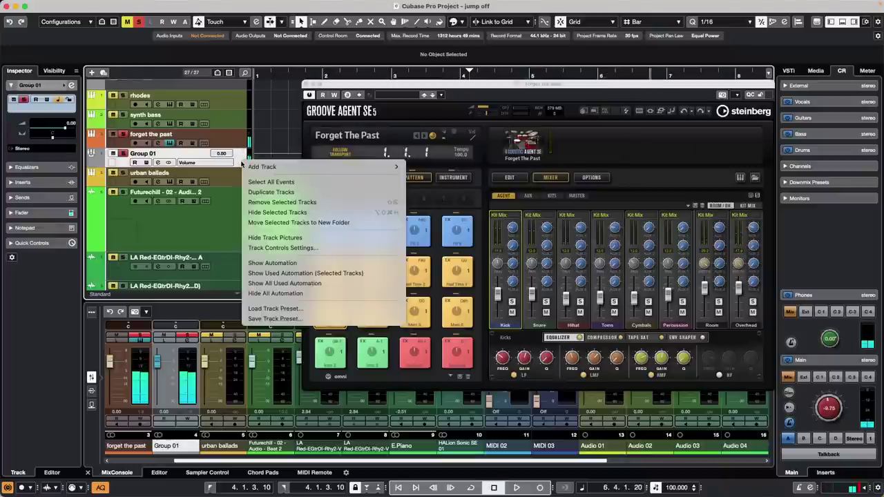
pyautogui.moveTo(245, 166)
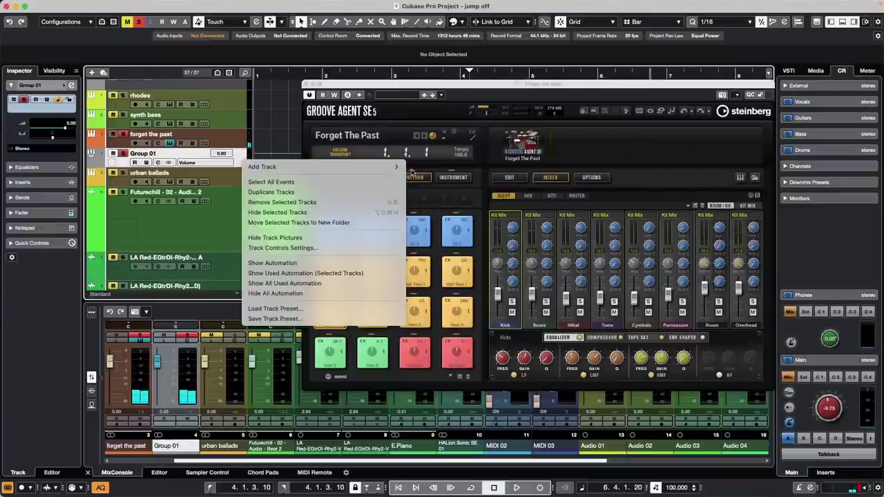
pyautogui.moveTo(403, 167)
pyautogui.click(441, 172)
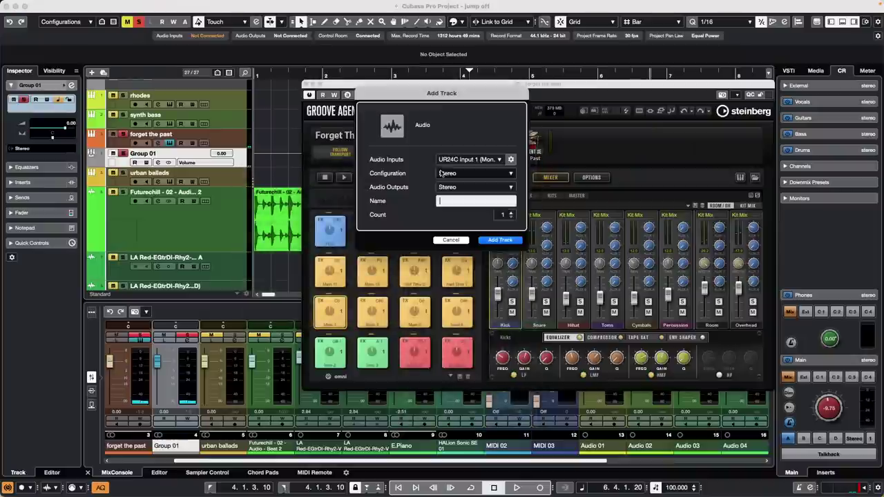
pyautogui.click(476, 160)
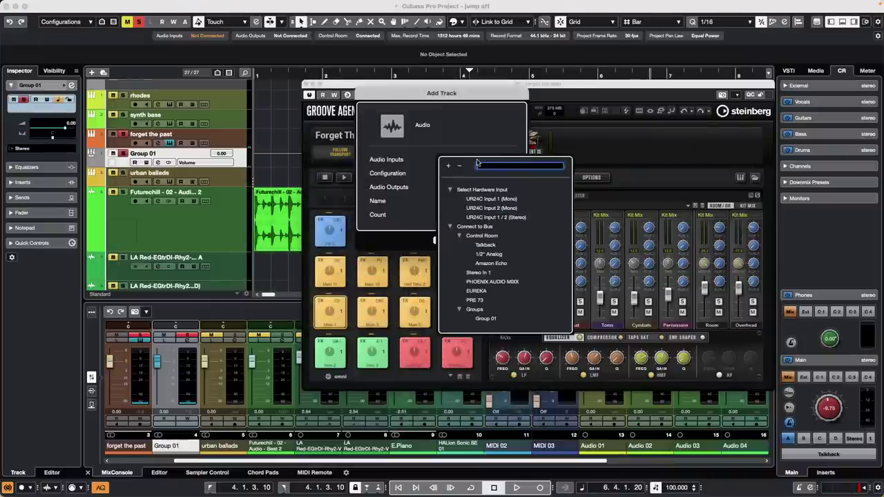
pyautogui.click(485, 319)
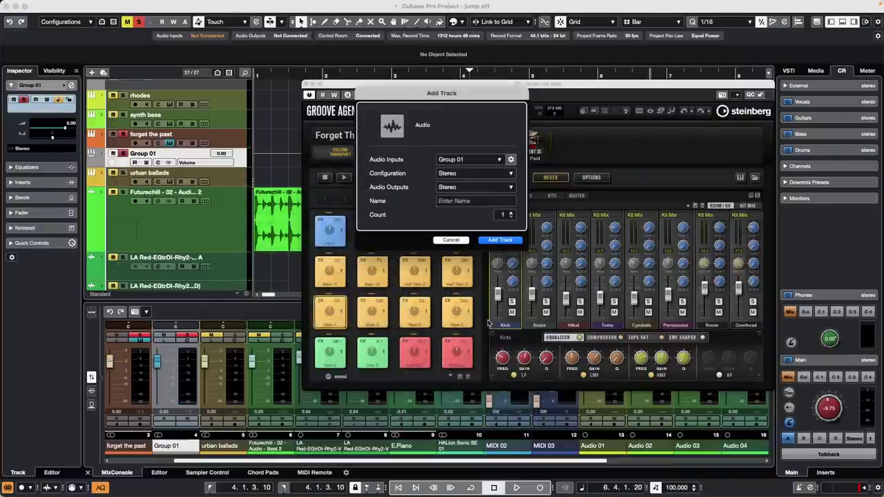
pyautogui.click(500, 240)
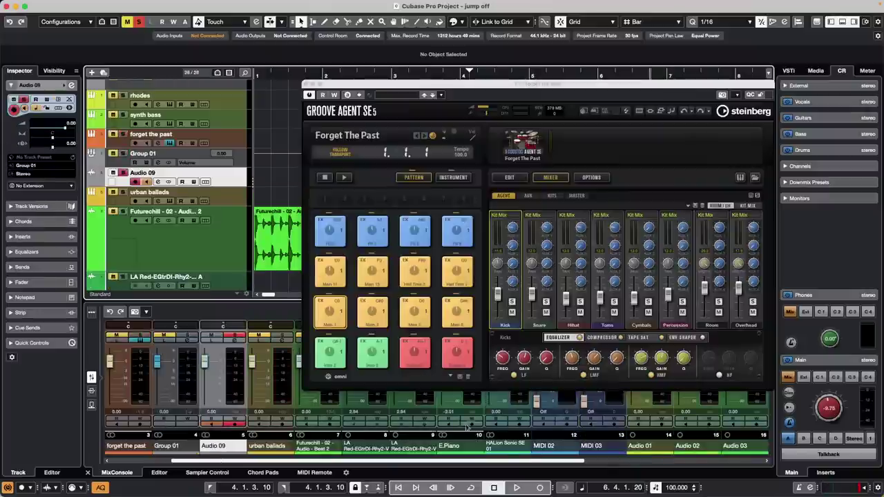
# - Play the project, turn on monitoring for the Audio 09 track and start recording the drums onto it
pyautogui.click(517, 488)
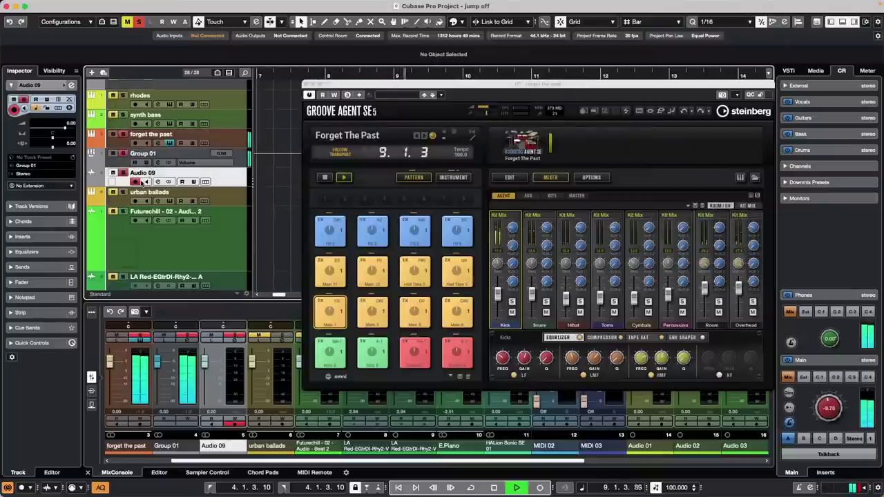
pyautogui.click(146, 182)
pyautogui.moveTo(342, 85); pyautogui.dragTo(364, 97)
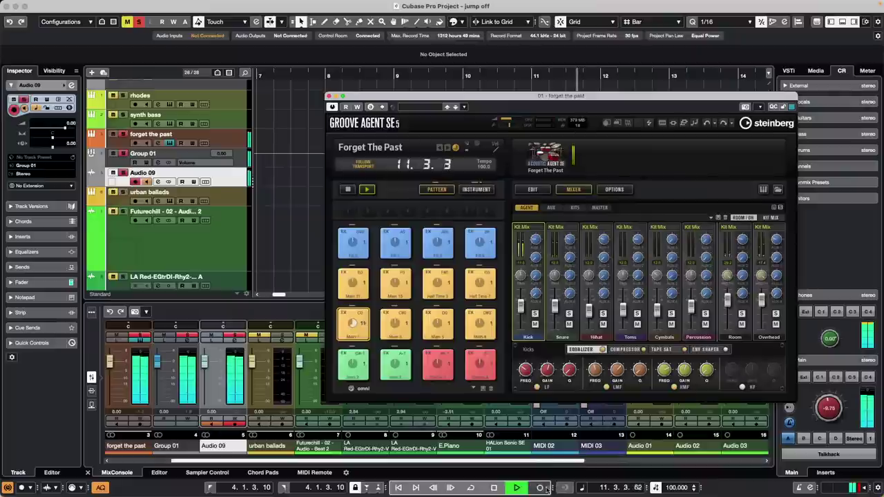
pyautogui.click(542, 487)
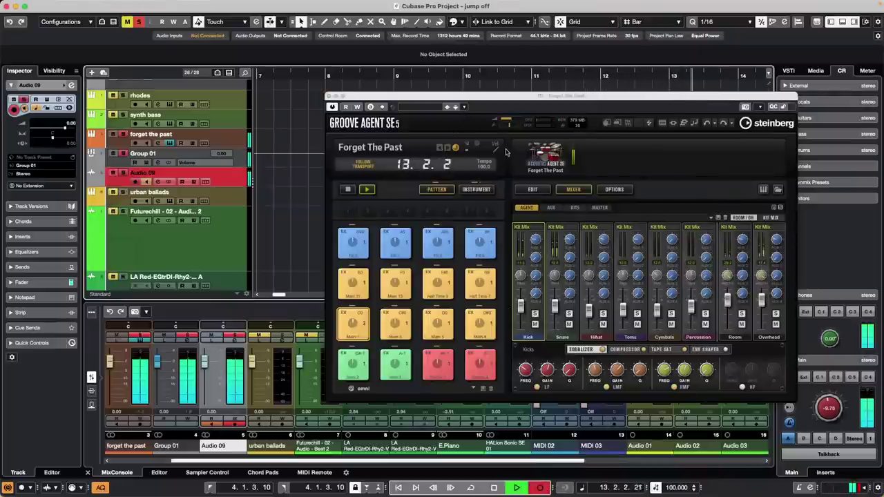
# - Show Groove Agent's instrument pads and the drum kit's Edit page while the take records, and stop the recording
pyautogui.moveTo(442, 98); pyautogui.dragTo(408, 239)
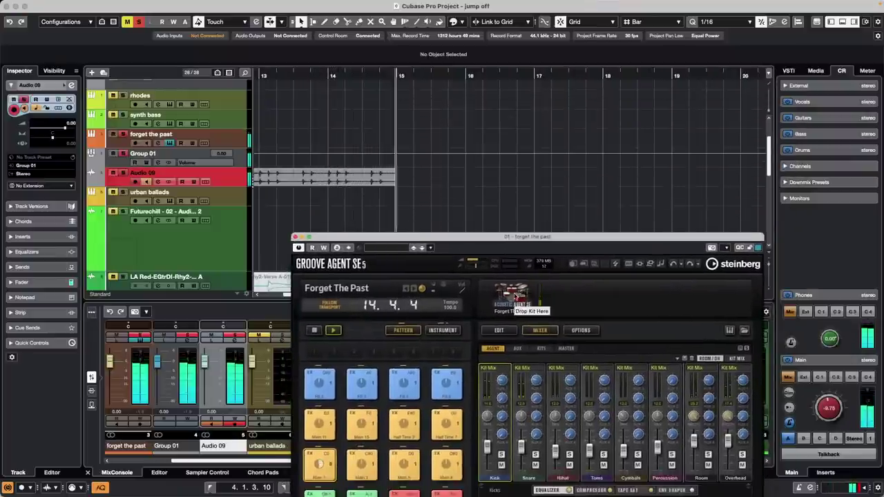
pyautogui.click(446, 330)
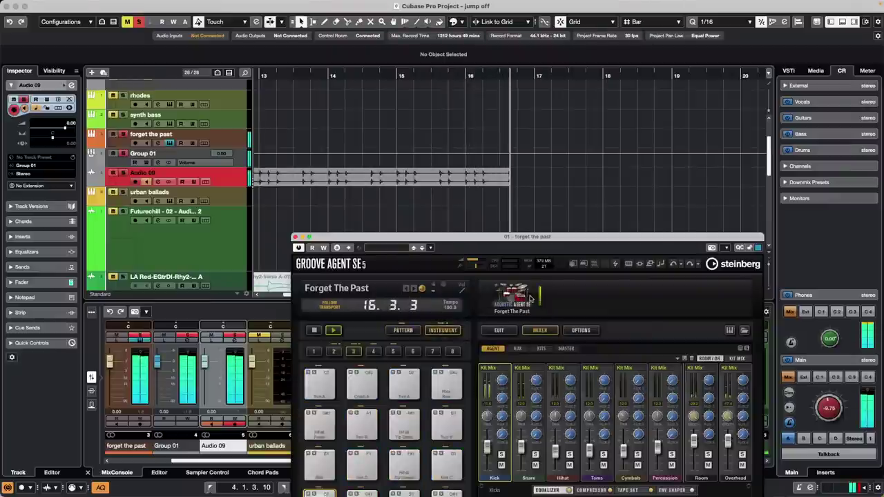
pyautogui.moveTo(517, 237); pyautogui.dragTo(550, 149)
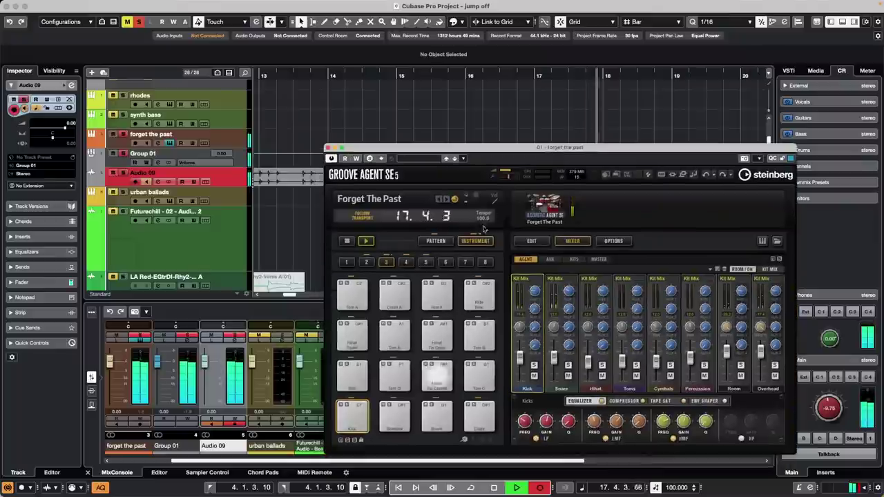
pyautogui.click(532, 241)
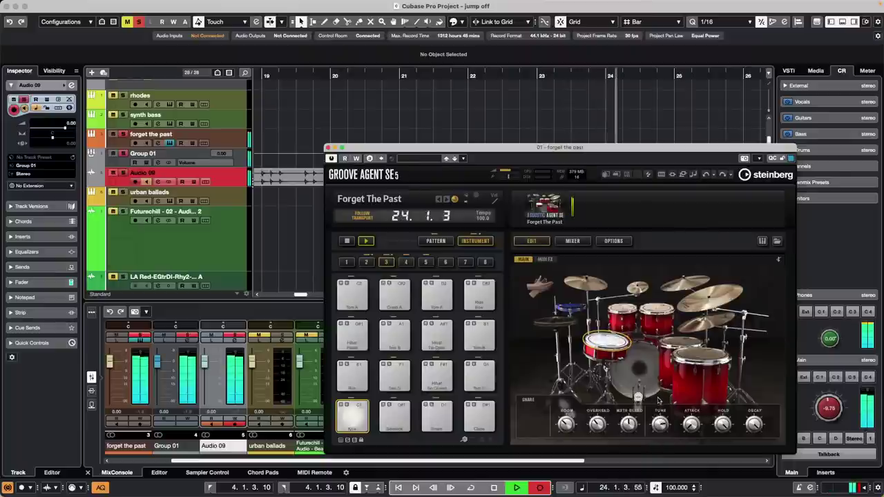
pyautogui.press('space')
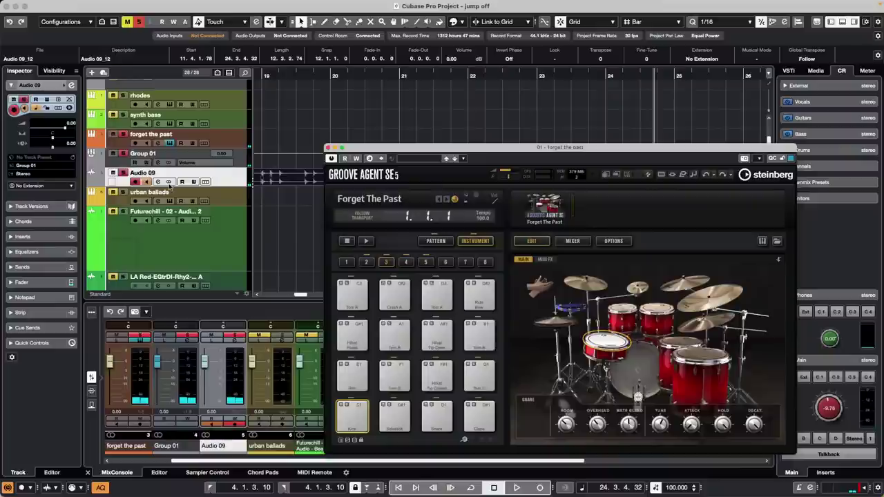
# - Close the Groove Agent window and audition the recorded event on the Audio 09 track with the Play tool
pyautogui.click(328, 149)
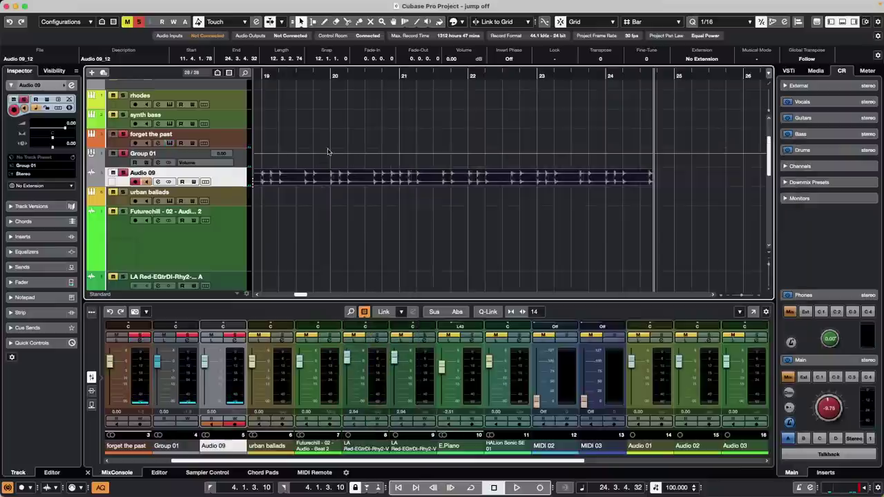
pyautogui.rightClick(380, 170)
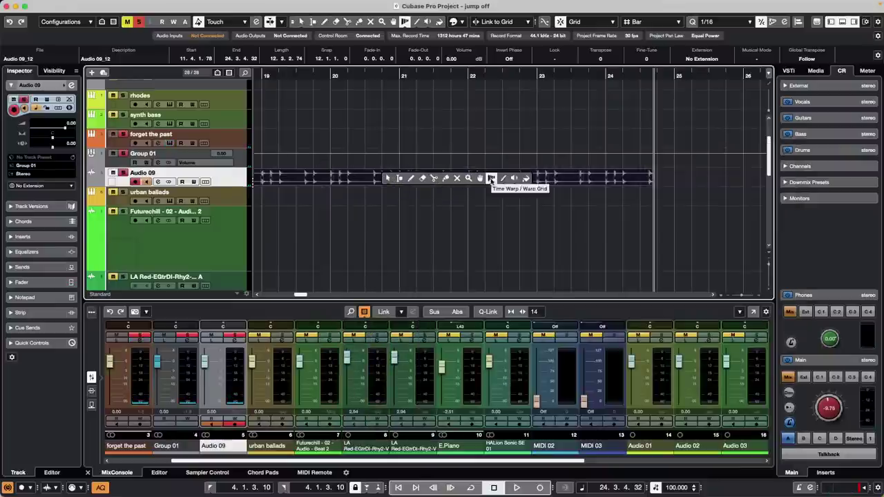
pyautogui.click(514, 178)
pyautogui.click(384, 174)
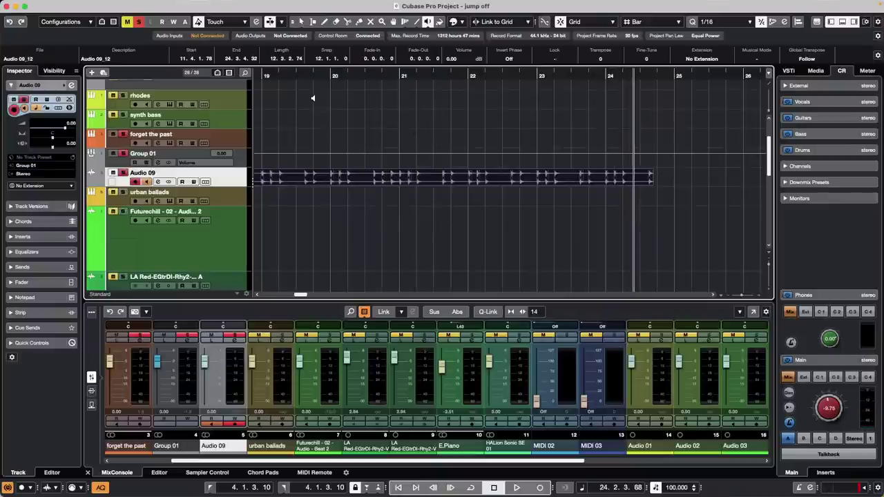
pyautogui.moveTo(311, 69); pyautogui.dragTo(195, 57)
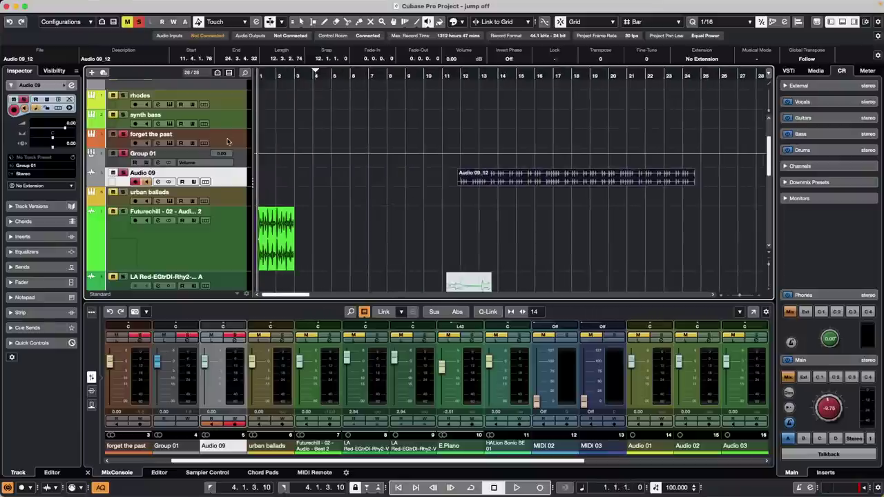
pyautogui.click(228, 142)
pyautogui.rightClick(228, 141)
pyautogui.moveTo(252, 146)
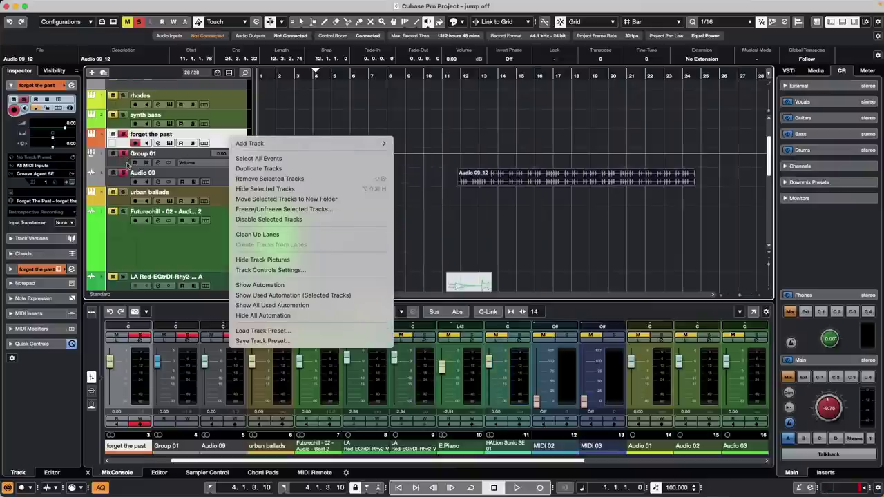
pyautogui.click(126, 164)
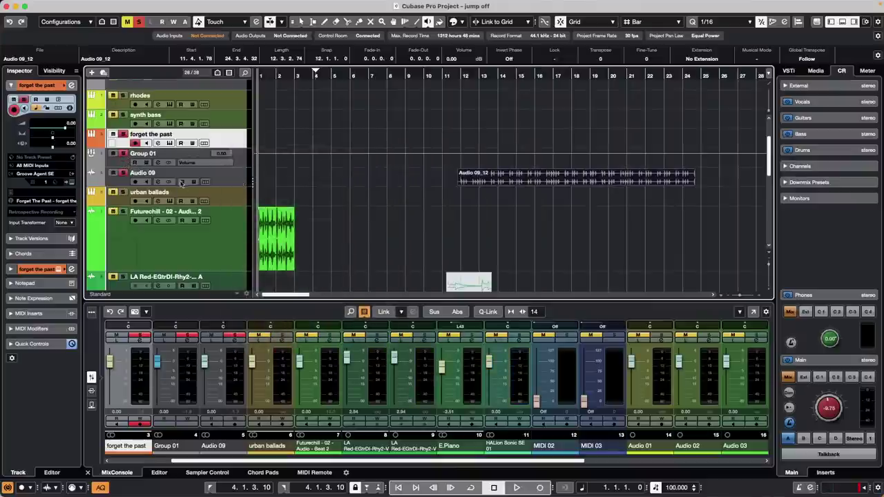
# - Delete the recorded drum event from the Audio 09 track
pyautogui.click(225, 181)
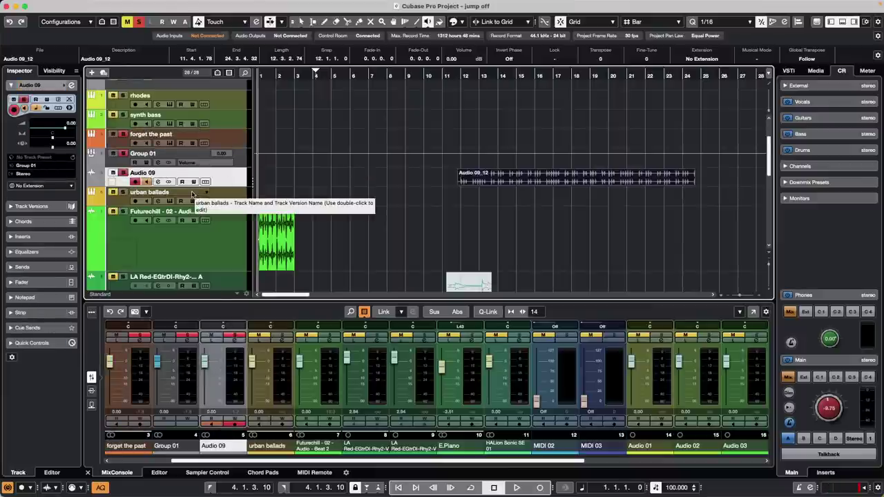
pyautogui.press('Delete')
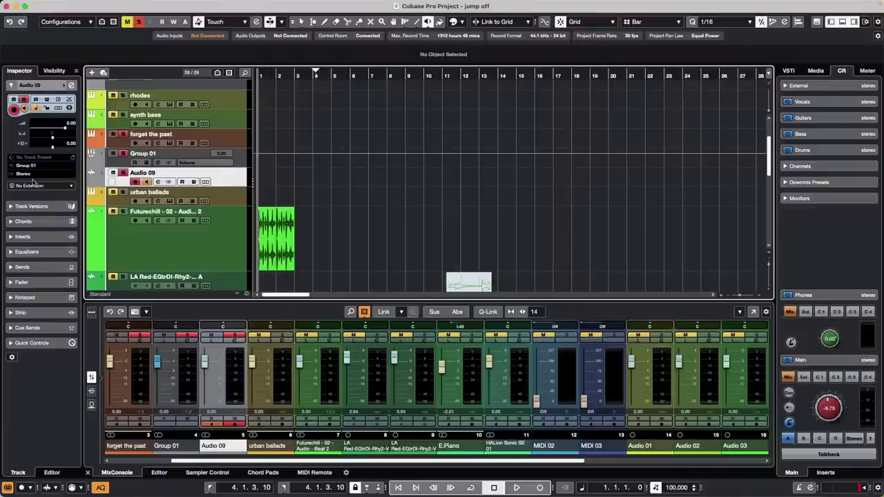
# - Add one MIDI track below the urban ballads instrument track and list the new track's available MIDI output destinations
pyautogui.click(240, 201)
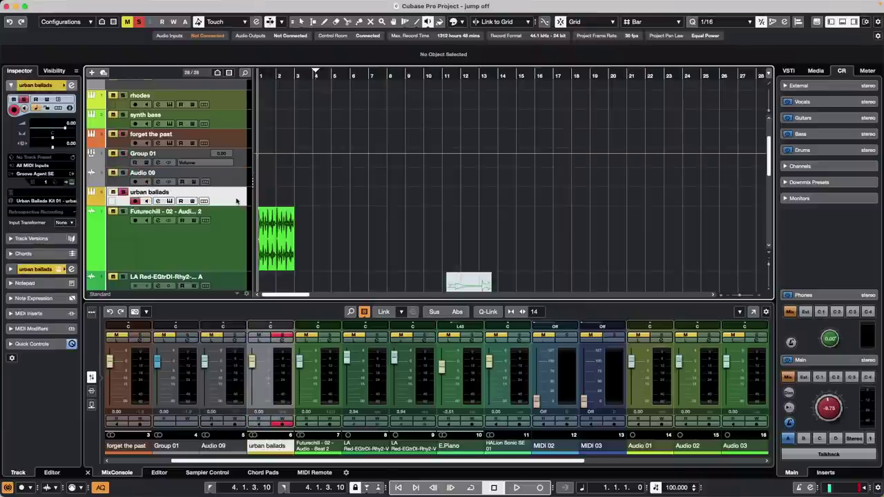
pyautogui.click(37, 175)
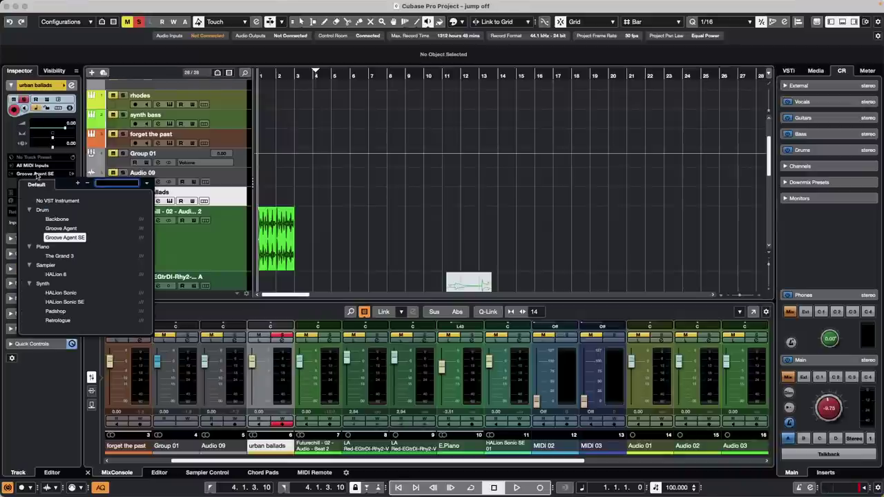
pyautogui.click(225, 205)
pyautogui.rightClick(225, 205)
pyautogui.moveTo(268, 213)
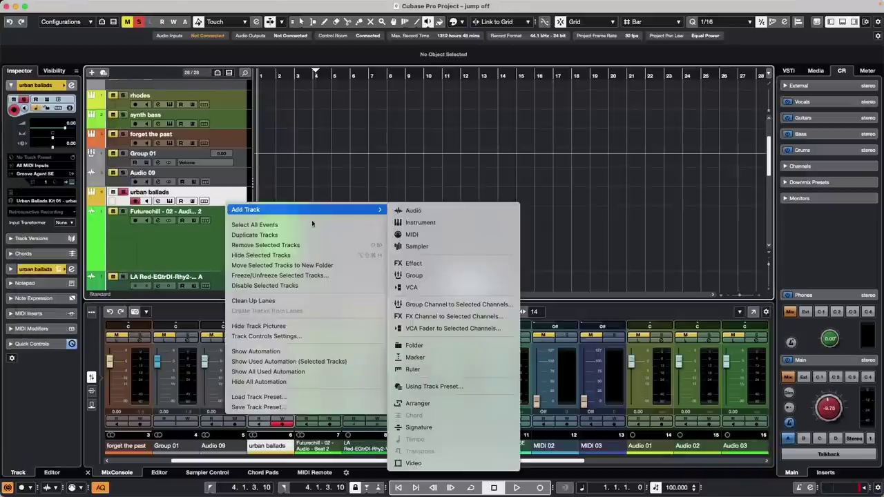
pyautogui.click(435, 235)
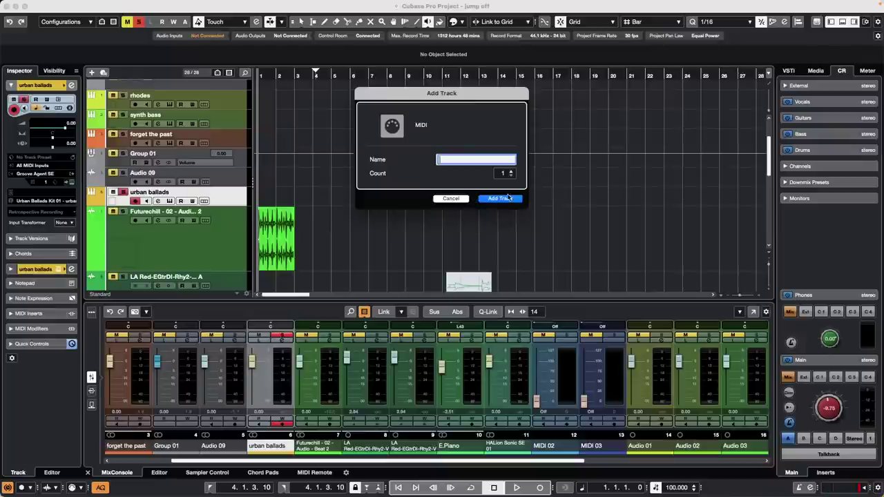
pyautogui.click(502, 199)
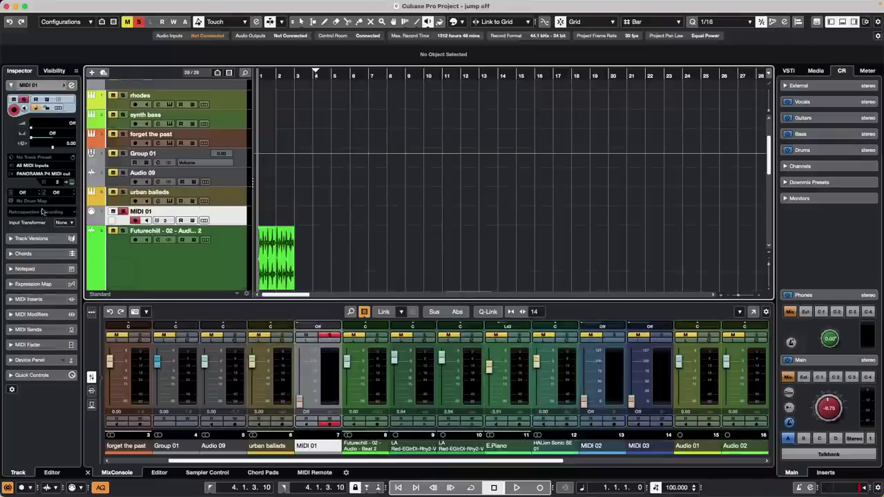
pyautogui.click(41, 174)
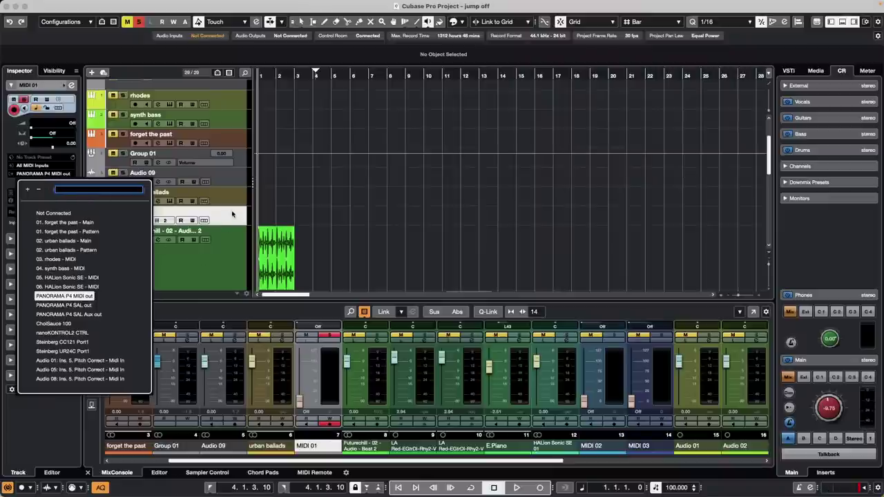
pyautogui.click(341, 219)
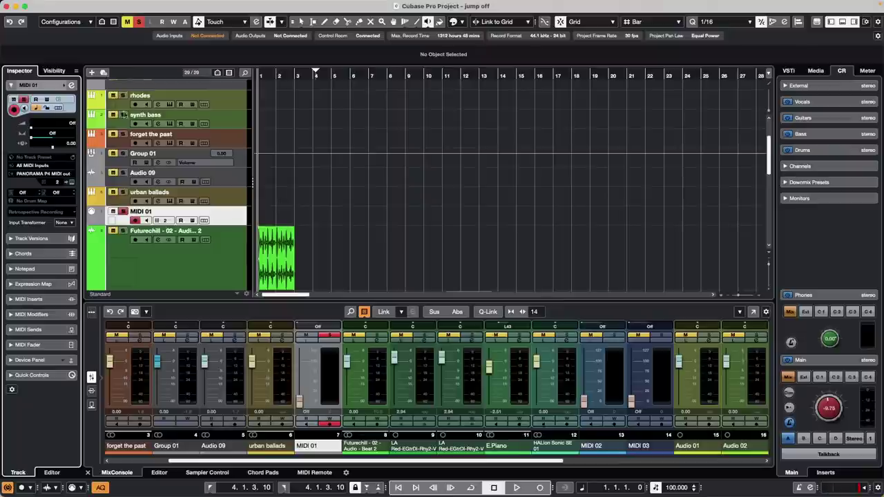
# - Open the project file LFO.cpr from the LFO project folder
pyautogui.click(60, 5)
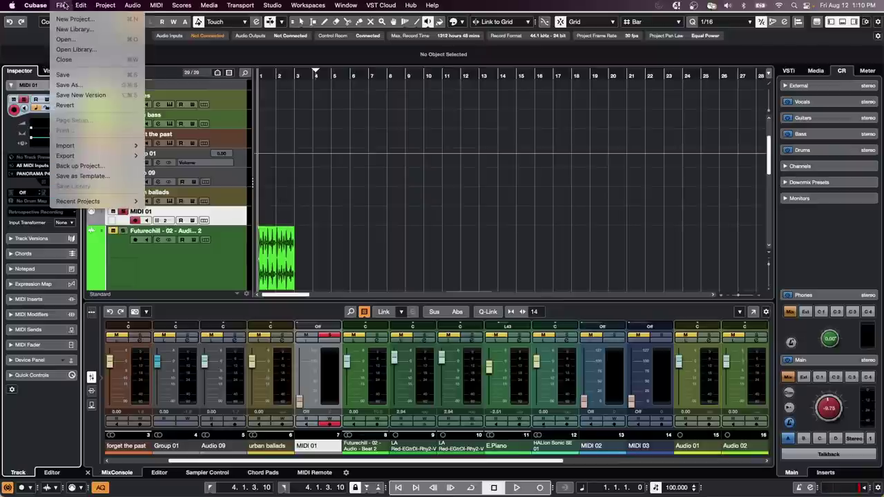
pyautogui.moveTo(97, 207)
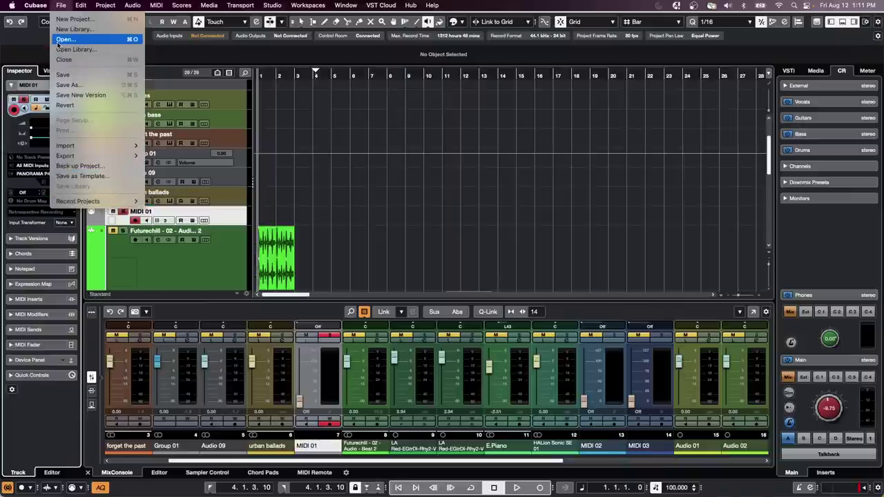
pyautogui.click(279, 142)
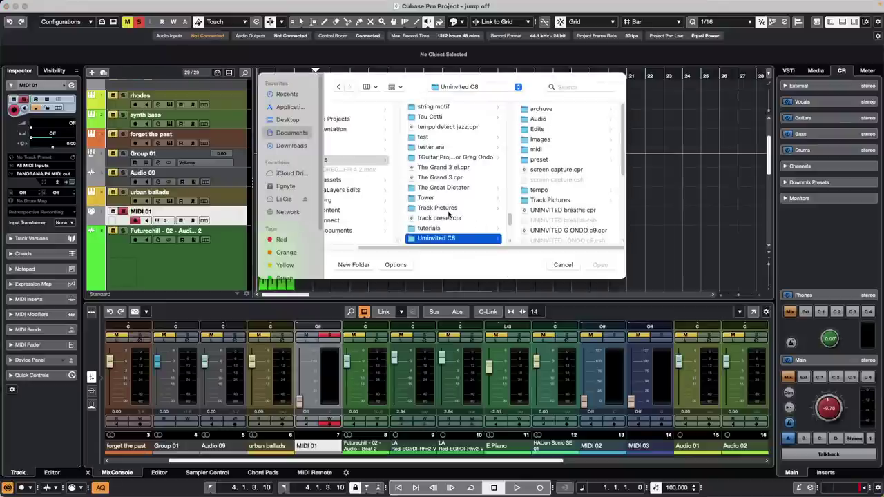
pyautogui.scroll(10, 447, 216)
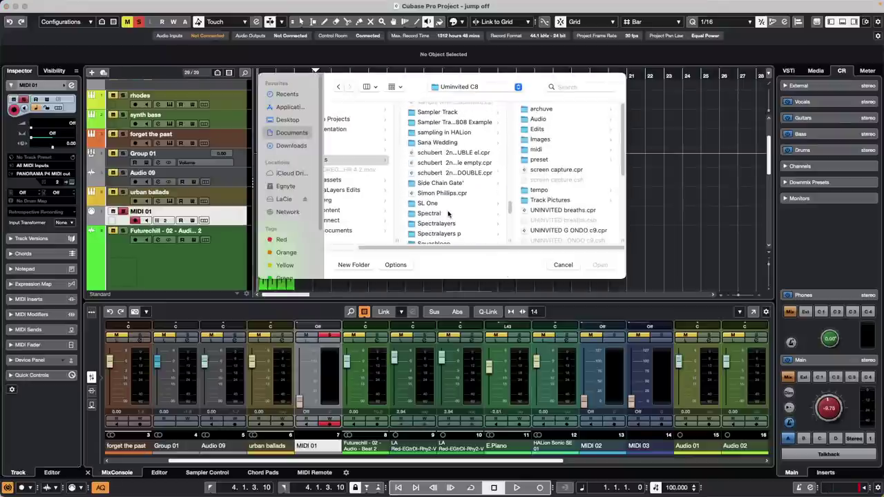
pyautogui.scroll(10, 449, 214)
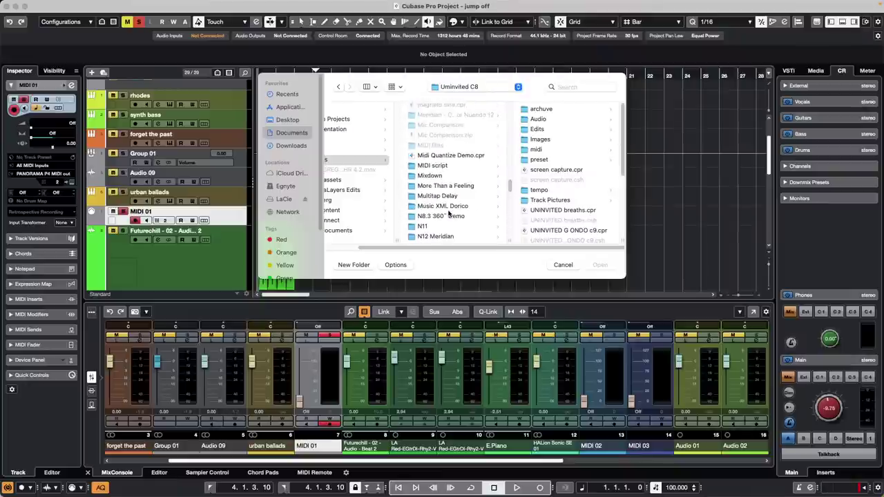
pyautogui.scroll(5, 449, 214)
pyautogui.click(423, 166)
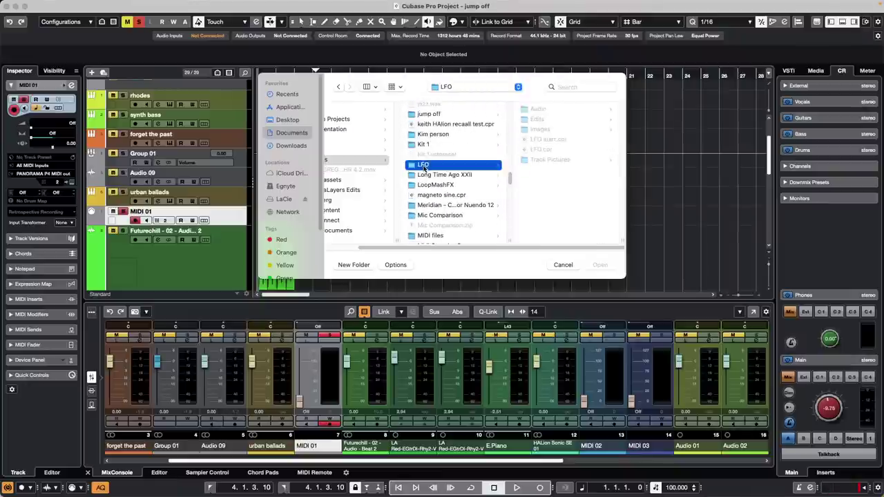
pyautogui.doubleClick(541, 151)
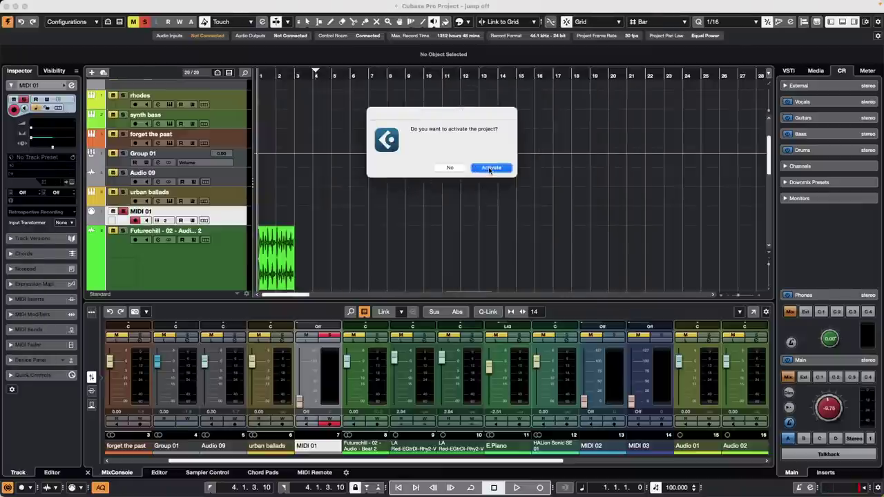
# - Activate the LFO project, skipping the missing audio files and leaving the IAC Driver Bus 1 port unmapped
pyautogui.click(490, 168)
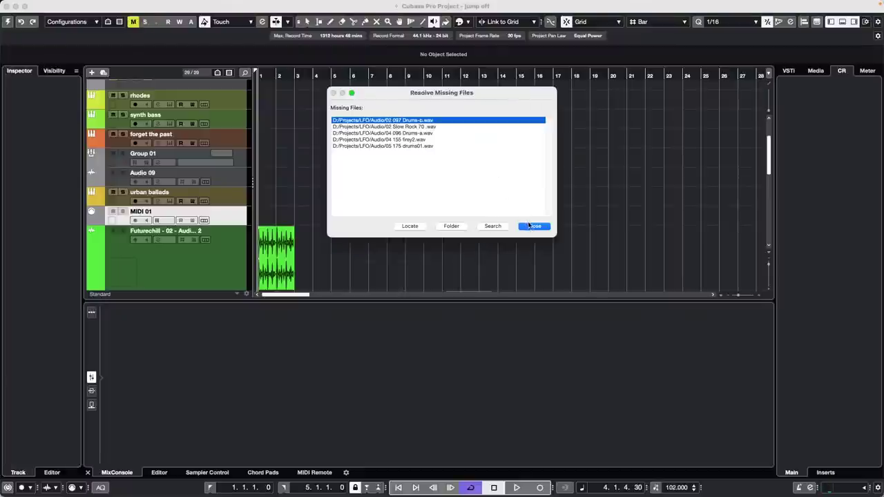
pyautogui.click(533, 226)
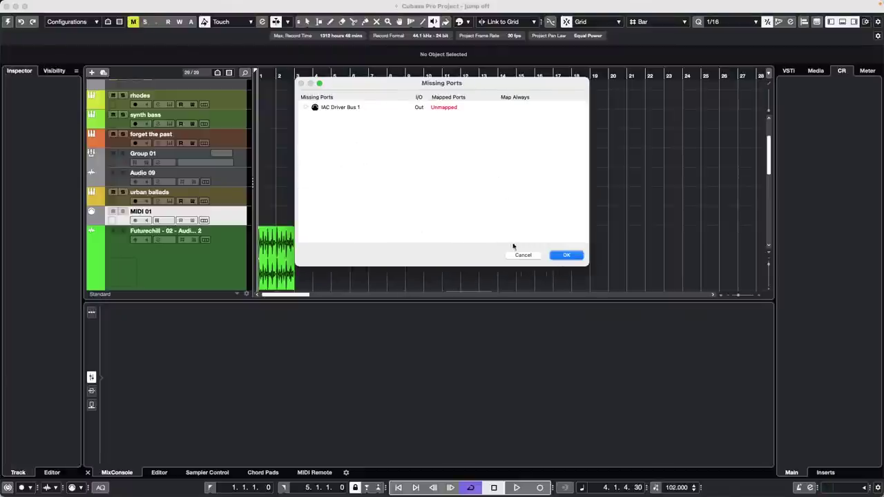
pyautogui.click(567, 256)
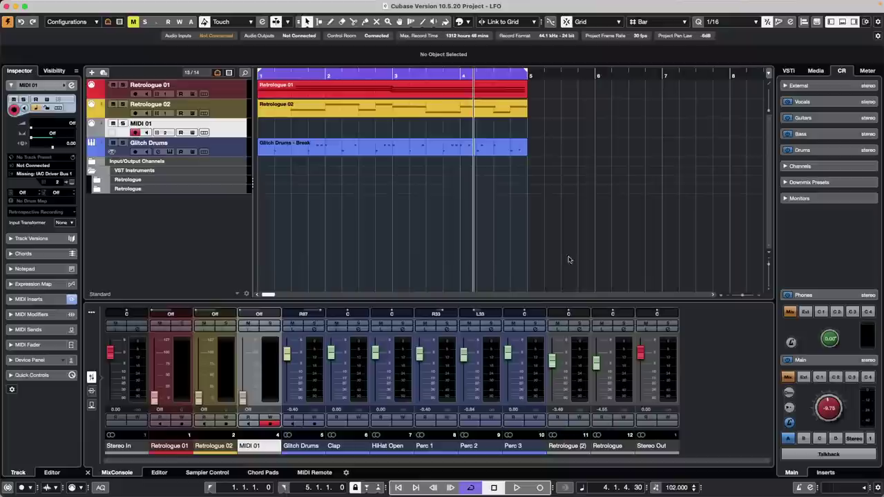
# - Show the MIDI inserts of the MIDI 01 track and open its Auto LFO editor, placed clear of the events
pyautogui.click(230, 132)
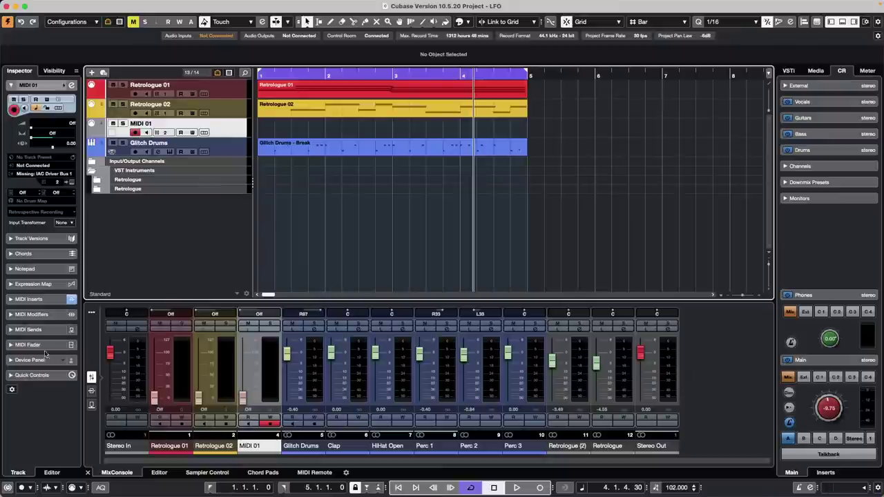
pyautogui.click(35, 299)
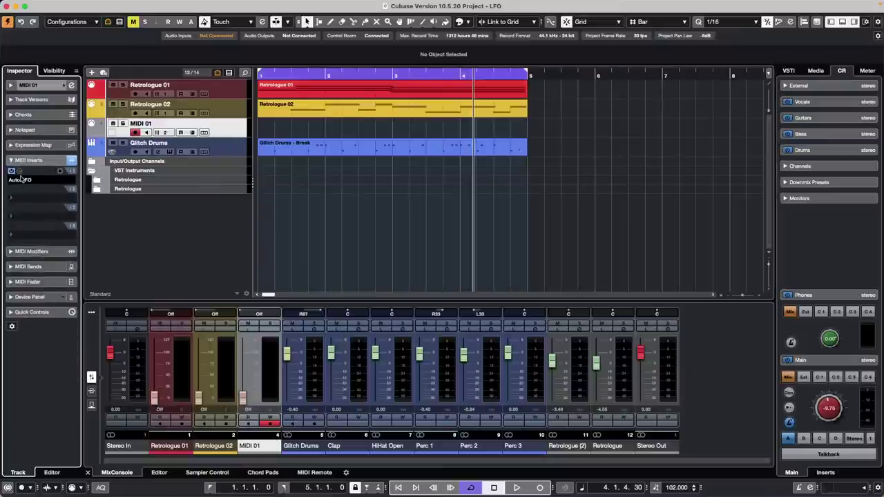
pyautogui.click(44, 183)
pyautogui.click(44, 183)
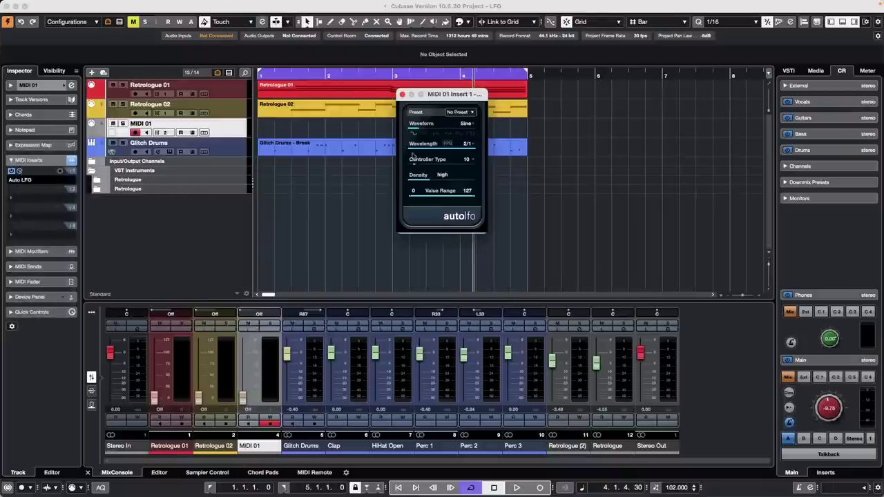
pyautogui.moveTo(456, 97); pyautogui.dragTo(246, 213)
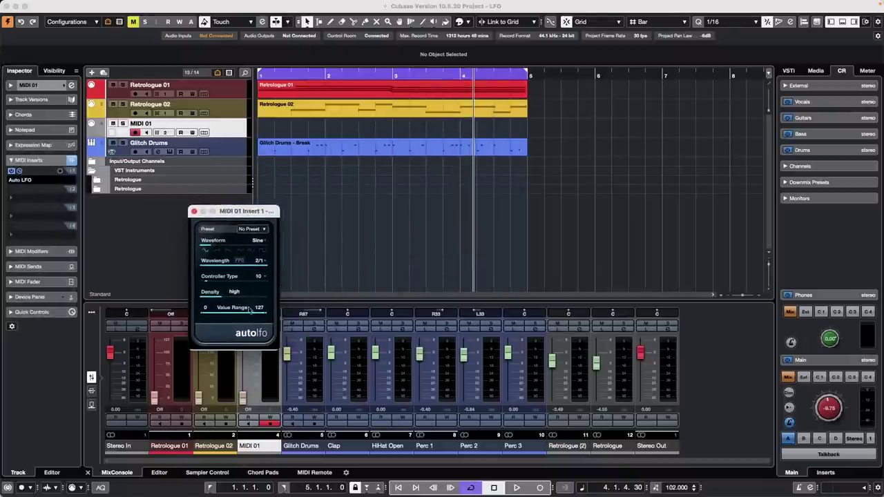
# - Try other waveforms in Auto LFO, set the waveform back to Sine and keep the wavelength at 2/1
pyautogui.click(228, 252)
pyautogui.click(205, 252)
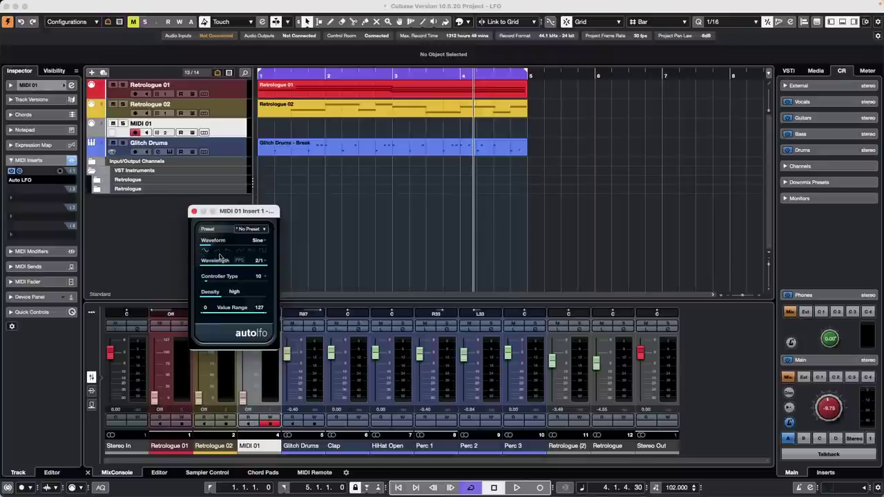
pyautogui.click(218, 253)
pyautogui.click(206, 252)
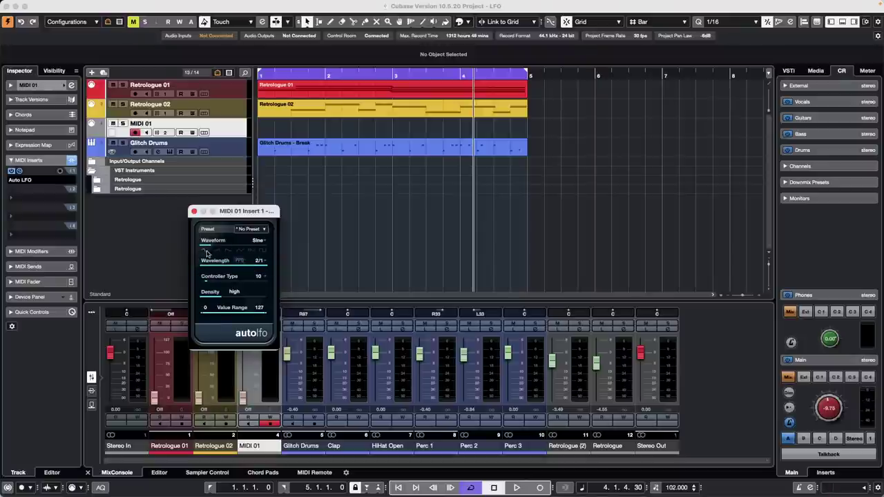
pyautogui.click(262, 263)
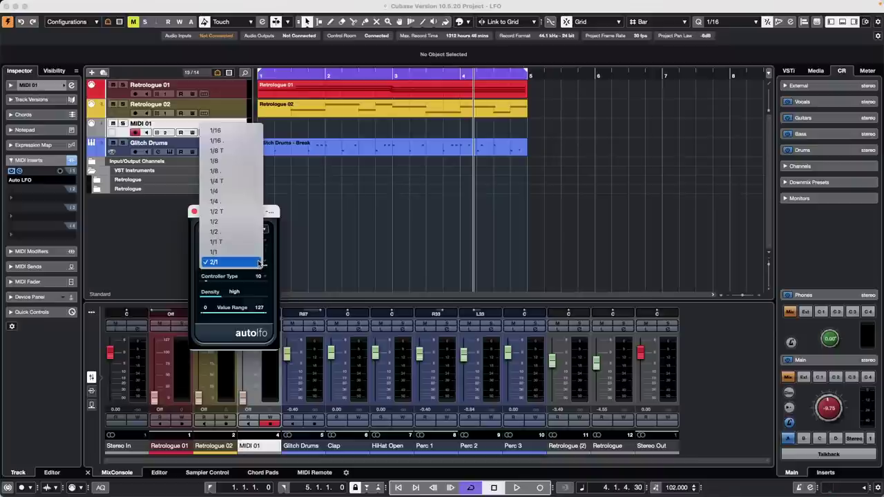
pyautogui.click(257, 263)
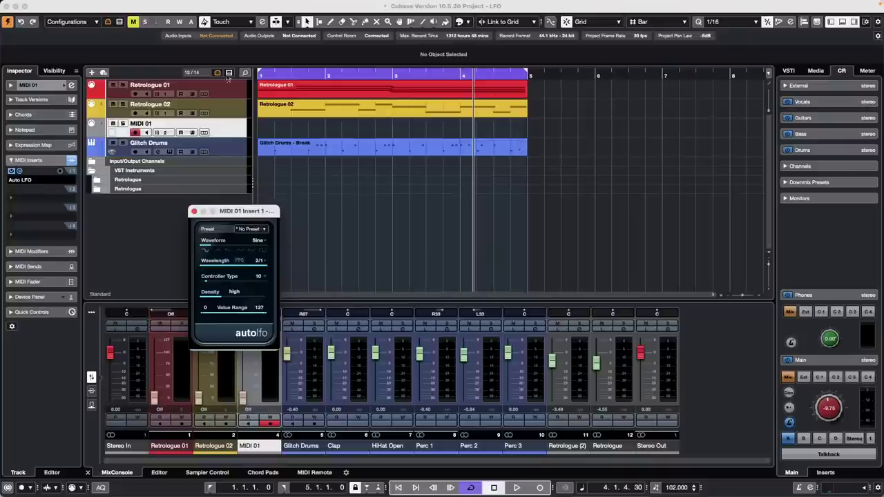
# - Show the basic track settings of MIDI 01 and list its available MIDI output ports
pyautogui.click(211, 6)
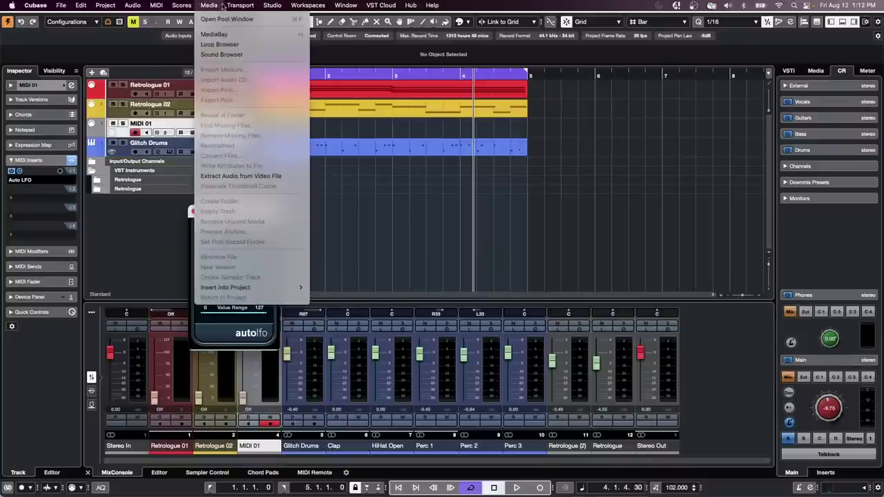
pyautogui.moveTo(260, 7)
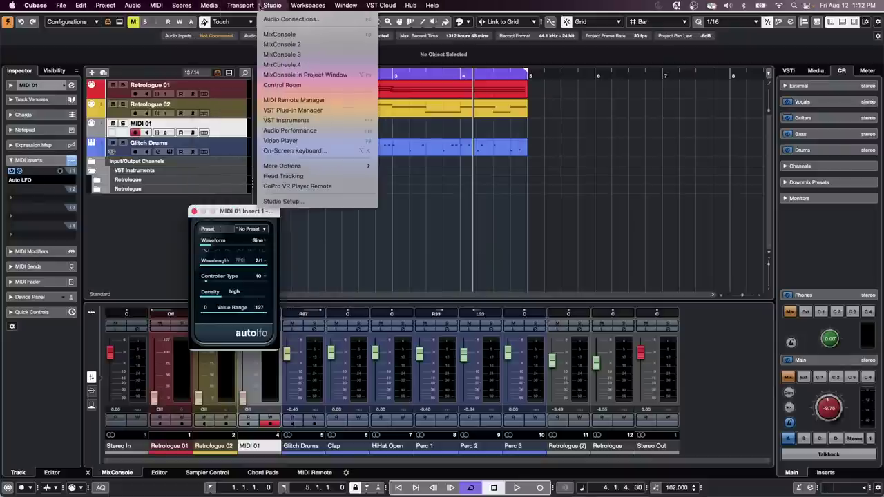
pyautogui.click(66, 80)
pyautogui.click(58, 85)
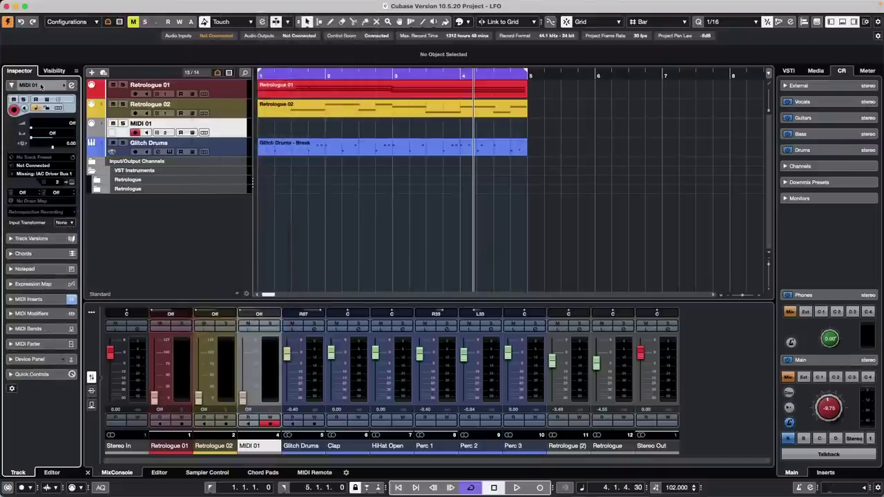
pyautogui.click(25, 175)
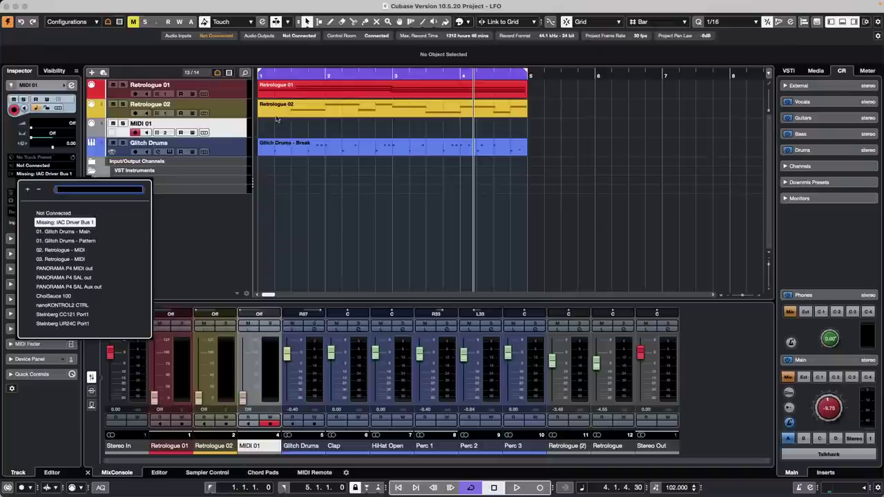
# - Close the output port list and open the MIDI Port Setup in Studio Setup
pyautogui.moveTo(181, 5)
pyautogui.click(273, 5)
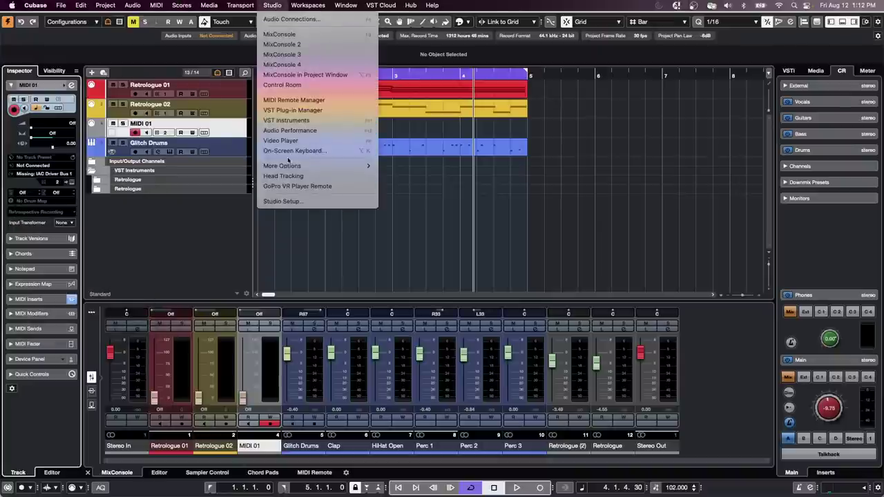
pyautogui.click(296, 201)
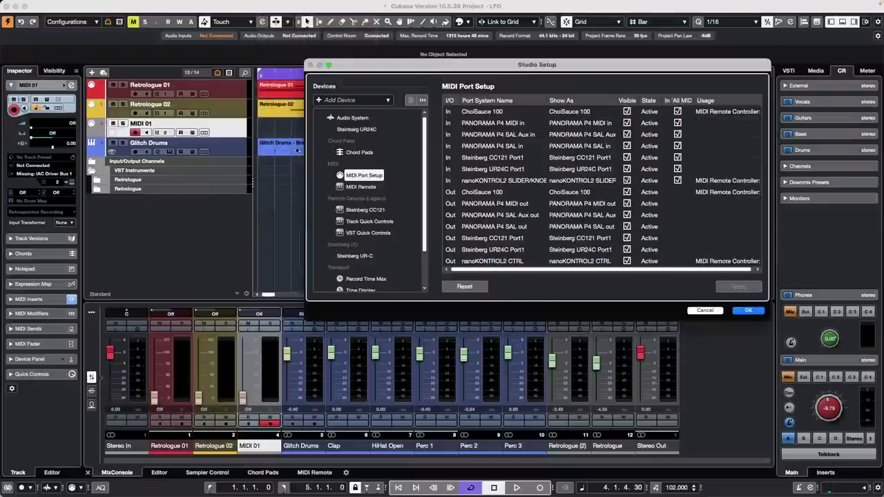
# - Add a Generic Remote device in Studio Setup, look through its available MIDI inputs and accept the setup
pyautogui.click(342, 100)
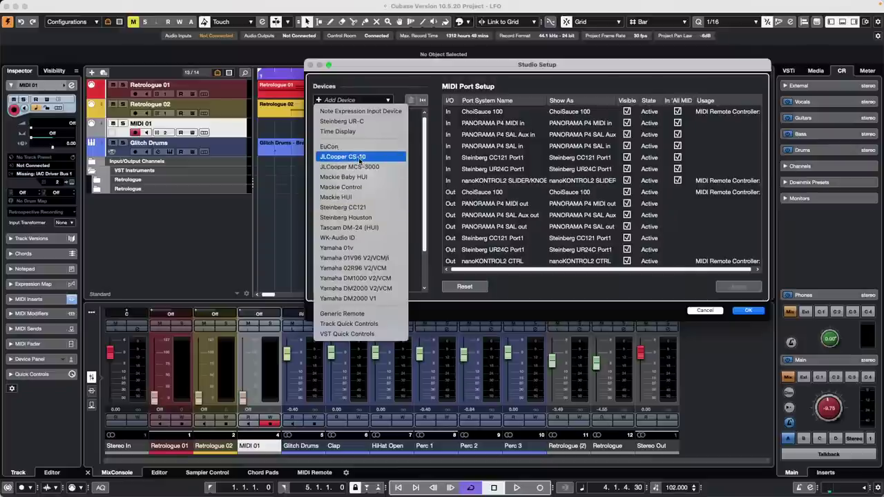
pyautogui.click(375, 314)
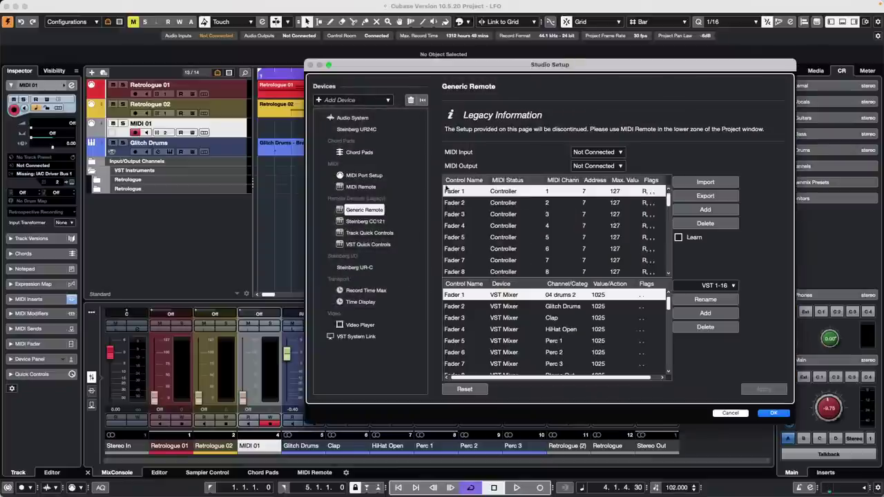
pyautogui.moveTo(430, 69); pyautogui.dragTo(314, 57)
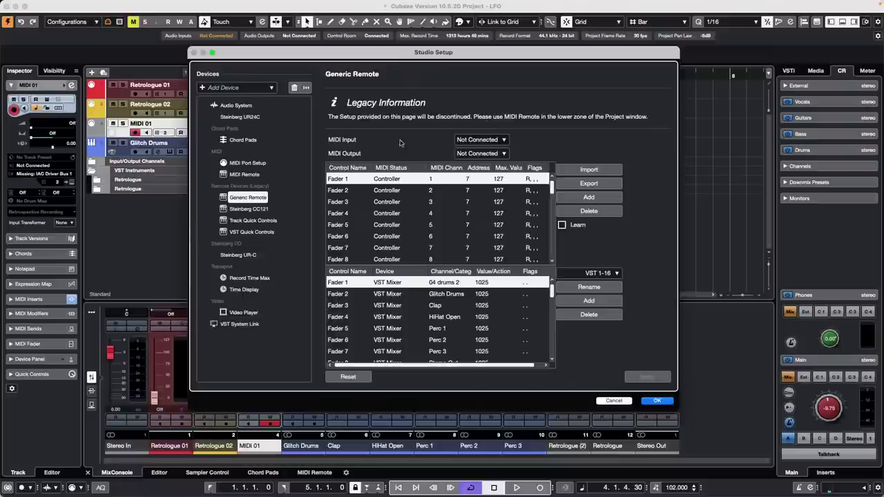
pyautogui.click(496, 141)
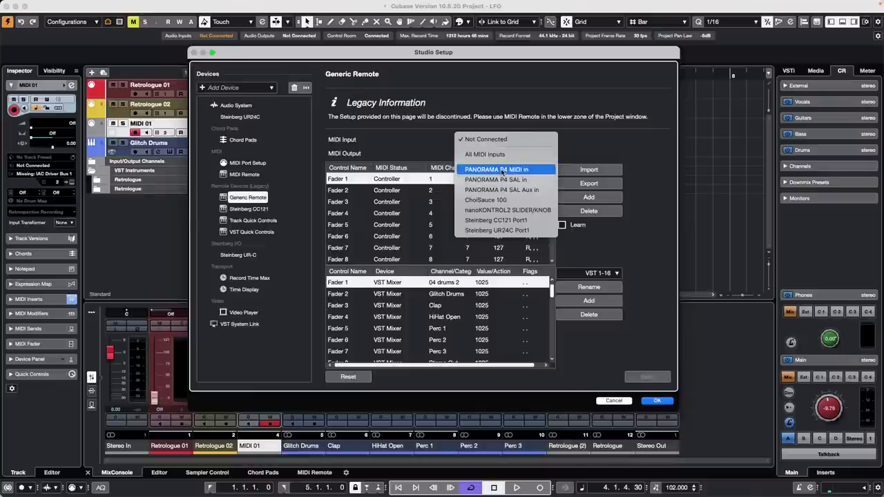
pyautogui.click(412, 147)
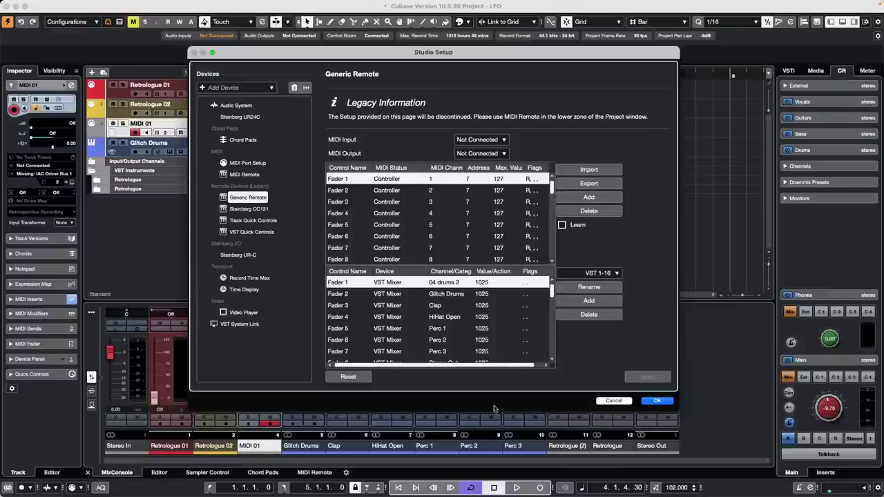
pyautogui.click(655, 401)
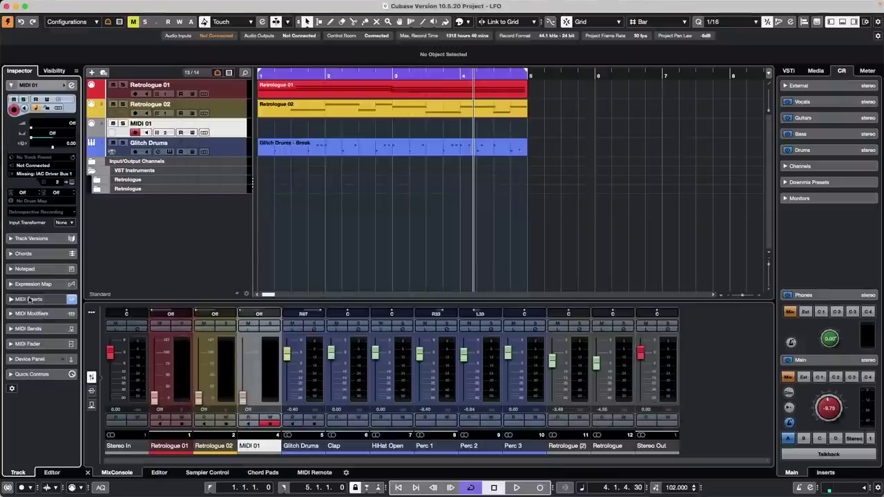
# - Open the Auto LFO editor from the MIDI inserts of MIDI 01 to examine its controller type
pyautogui.click(41, 301)
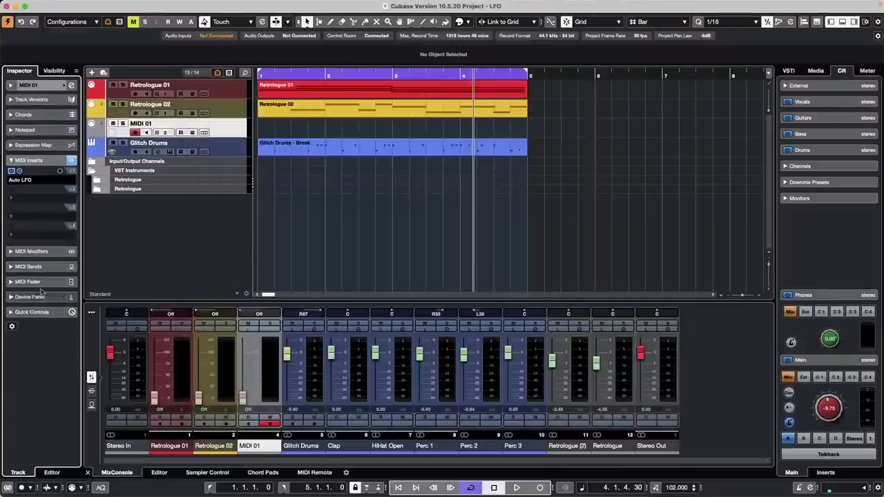
pyautogui.click(19, 171)
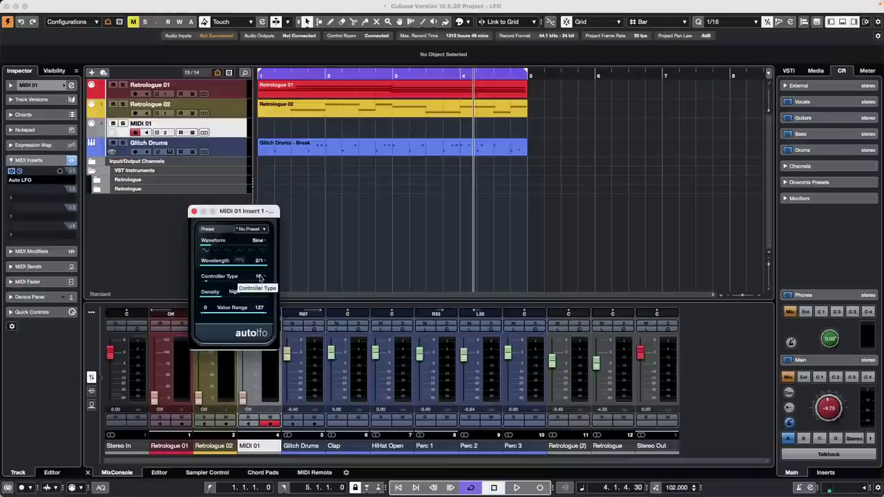
pyautogui.rightClick(350, 78)
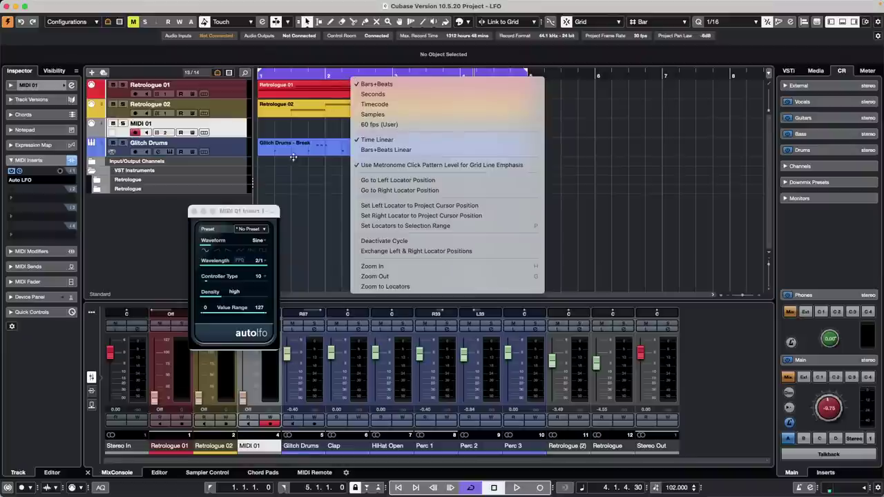
pyautogui.click(308, 191)
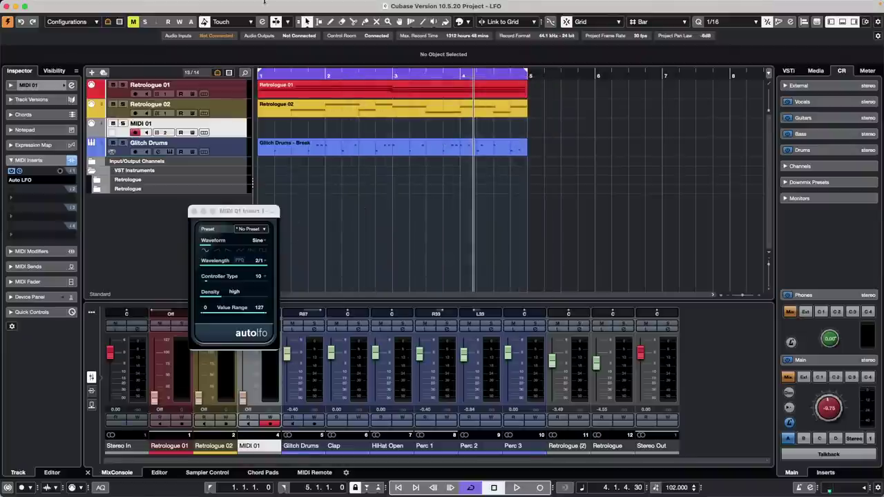
# - Reopen the Generic Remote setup, set its MIDI input to All MIDI Inputs and enable Learn
pyautogui.click(272, 5)
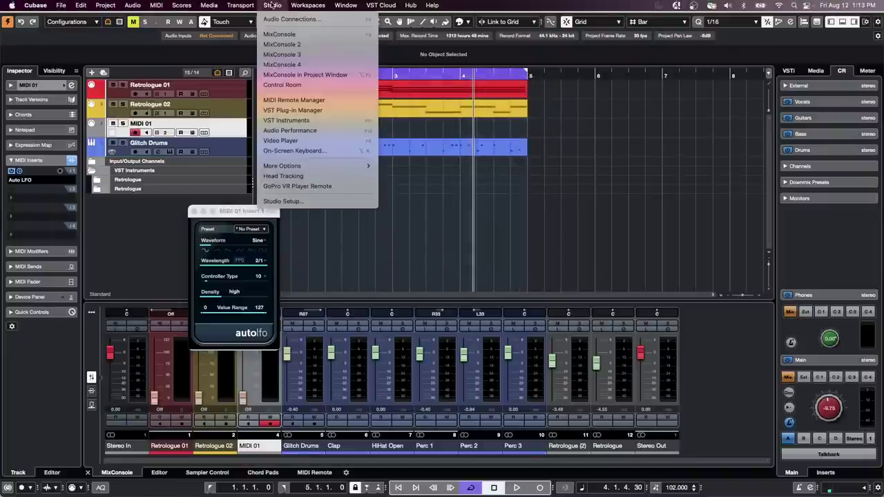
pyautogui.click(299, 205)
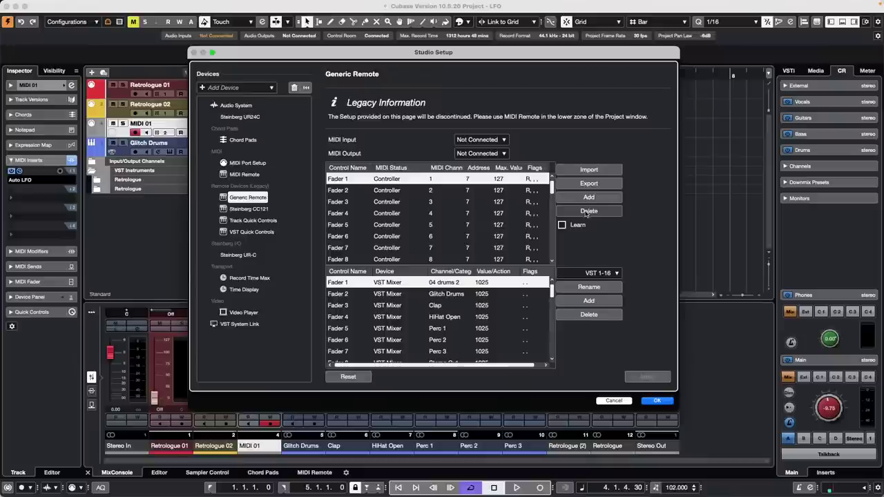
pyautogui.click(563, 226)
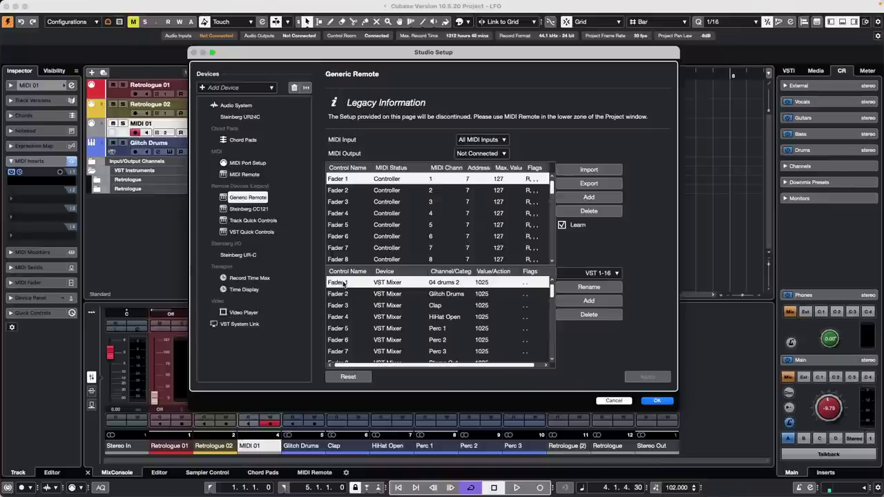
# - Assign Fader 1 of the Generic Remote to VST Mixer, channel 04 drums 2, with the Pos parameter of Ins. 1 DualFilter
pyautogui.click(395, 285)
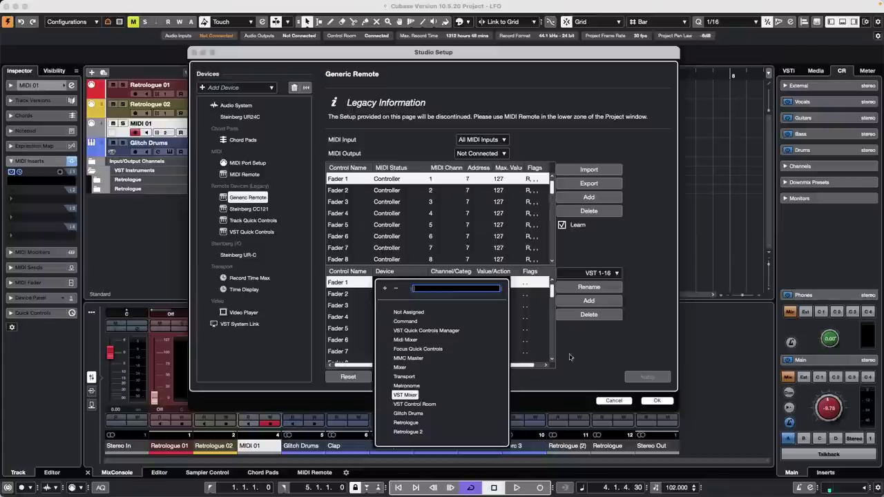
pyautogui.click(413, 396)
pyautogui.click(448, 284)
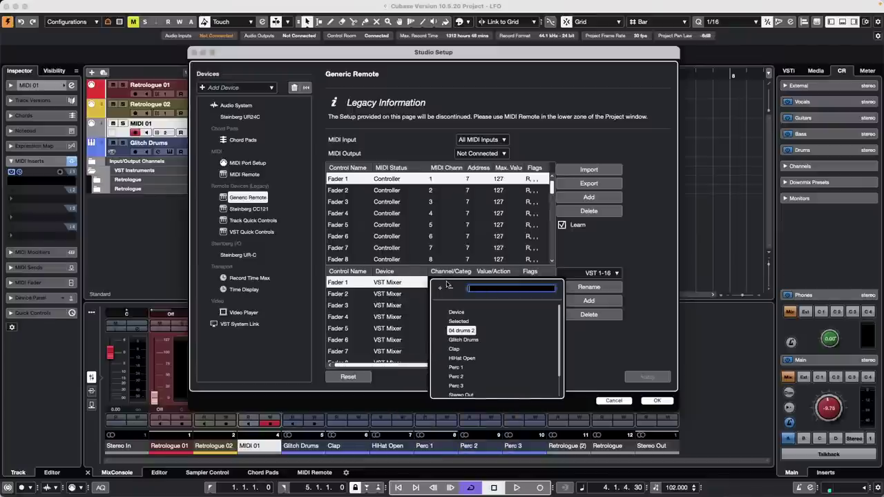
pyautogui.click(462, 331)
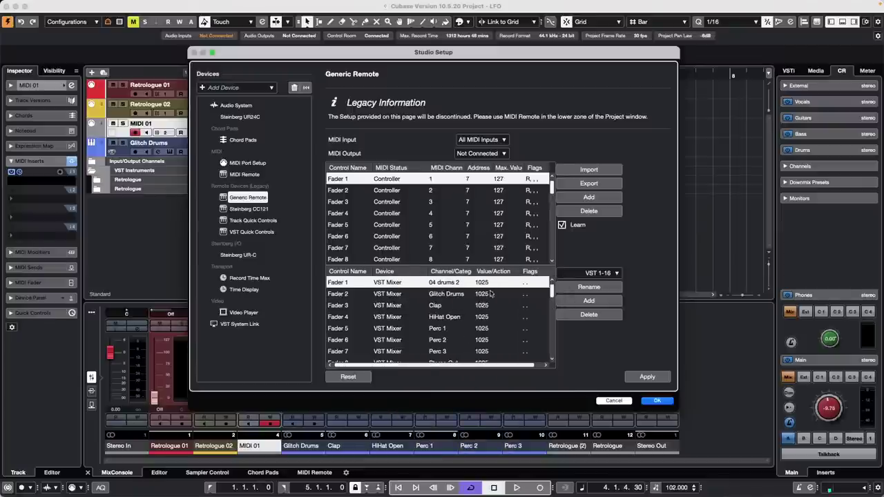
pyautogui.click(491, 284)
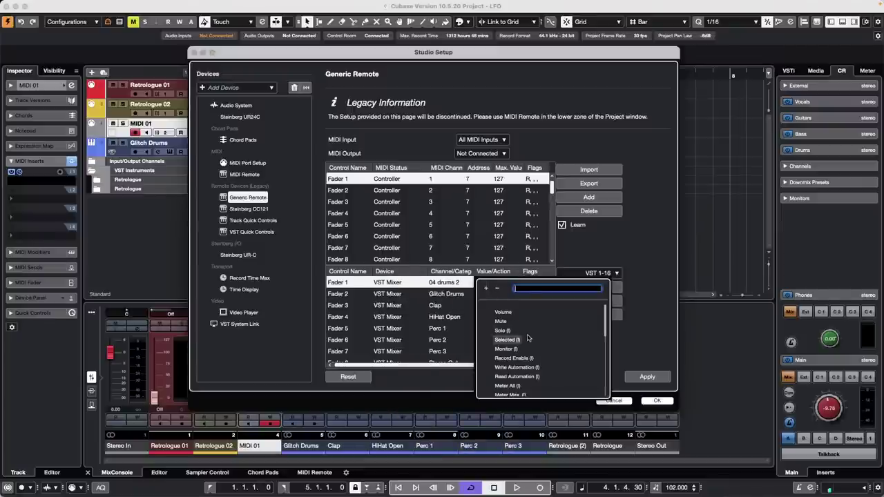
pyautogui.scroll(-2, 526, 338)
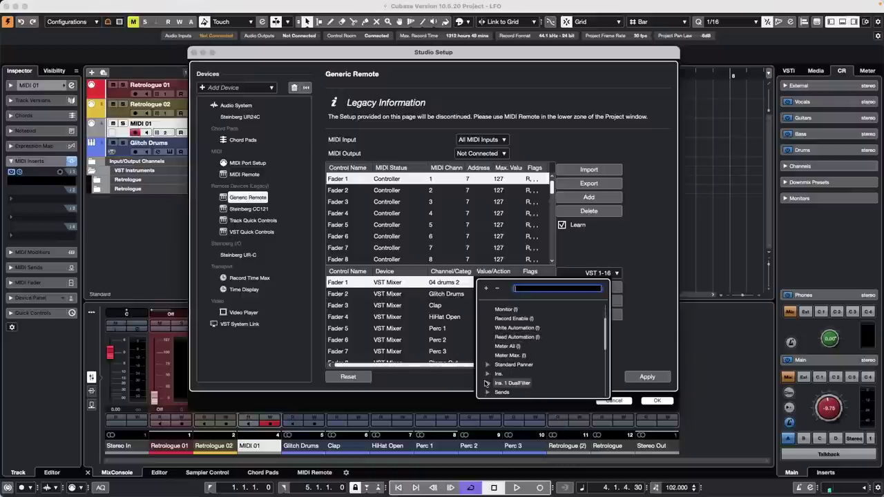
pyautogui.click(488, 384)
pyautogui.scroll(-3, 509, 363)
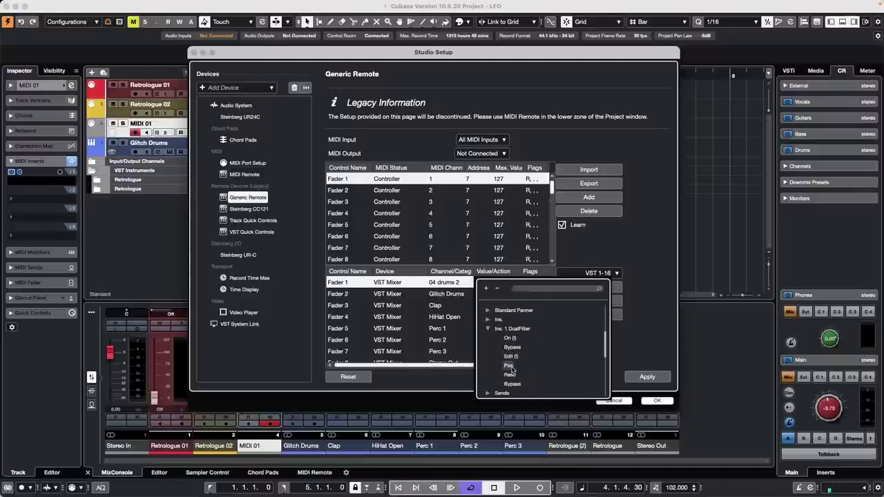
pyautogui.click(509, 366)
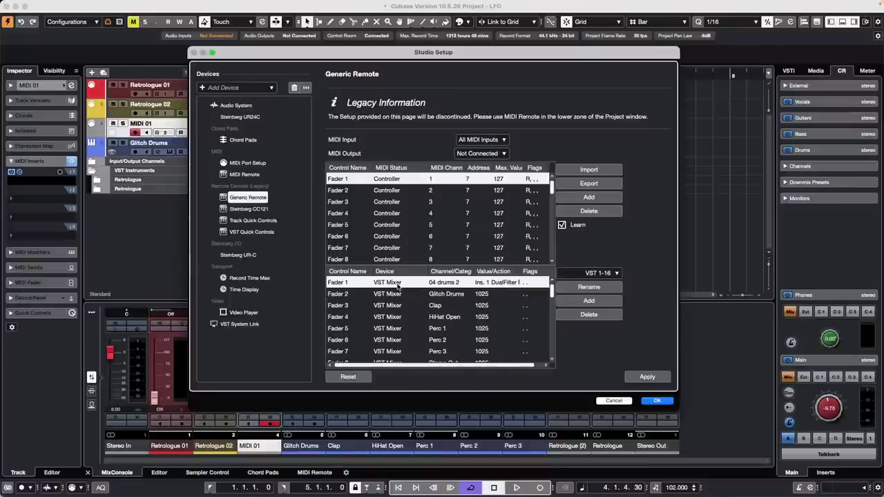
# - Recheck the channel and parameter choices for Fader 1 and accept the Studio Setup
pyautogui.click(462, 286)
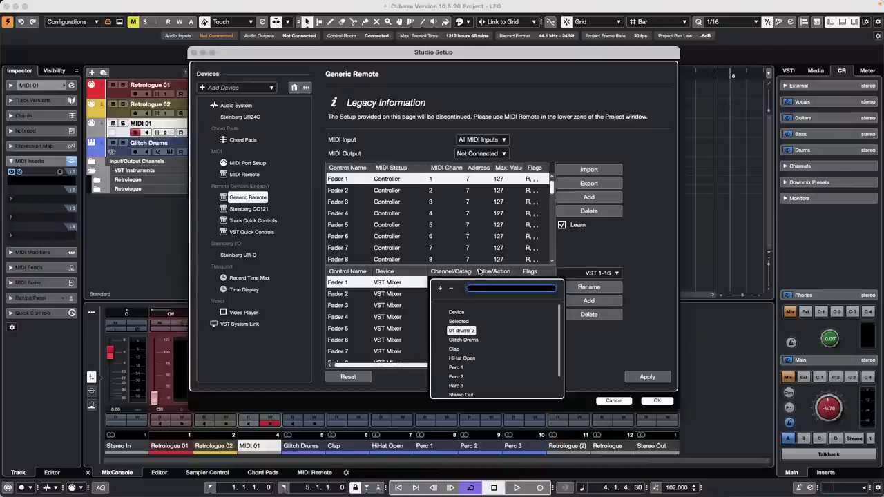
pyautogui.click(480, 274)
pyautogui.click(490, 285)
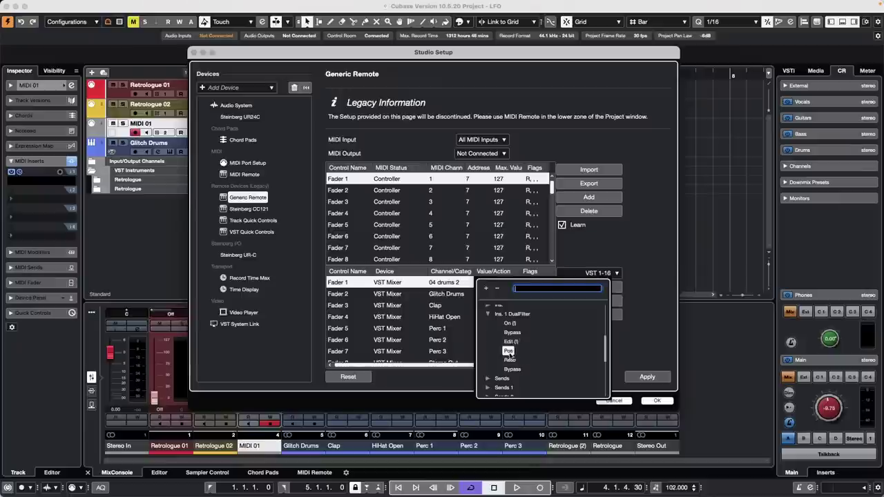
pyautogui.click(574, 261)
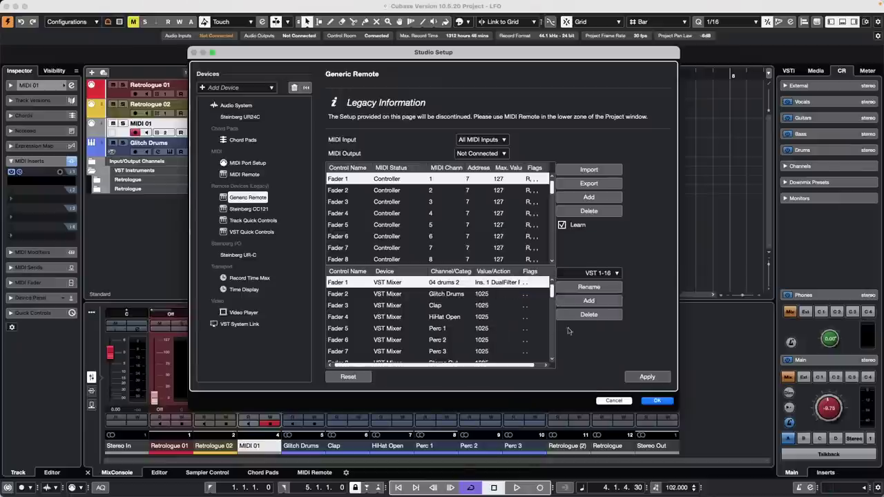
pyautogui.click(659, 402)
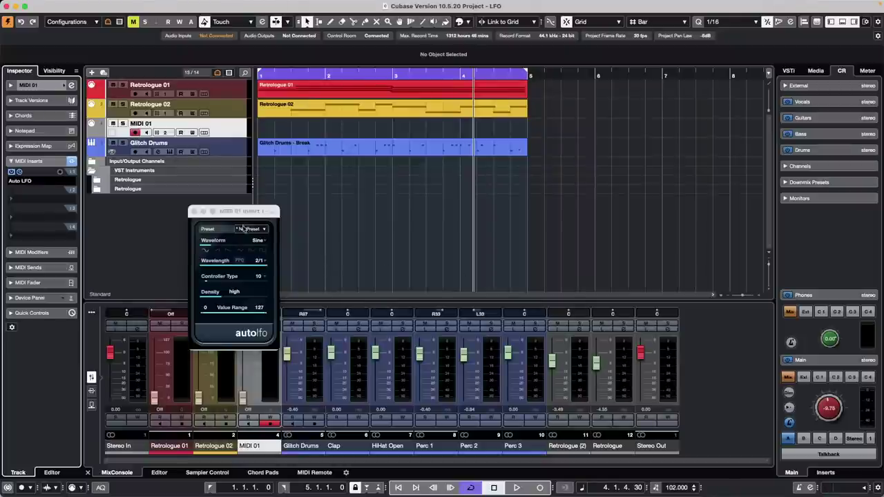
# - Close the Auto LFO editor and open the recent project "jump off"
pyautogui.click(194, 211)
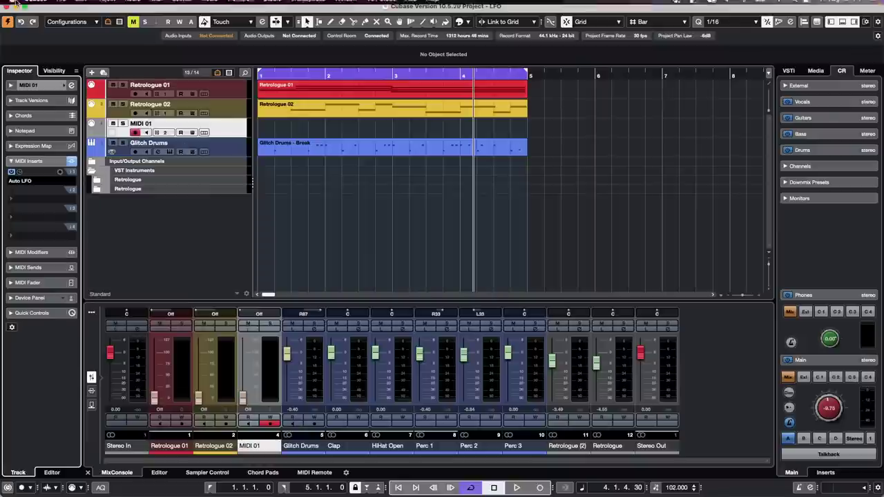
pyautogui.click(60, 5)
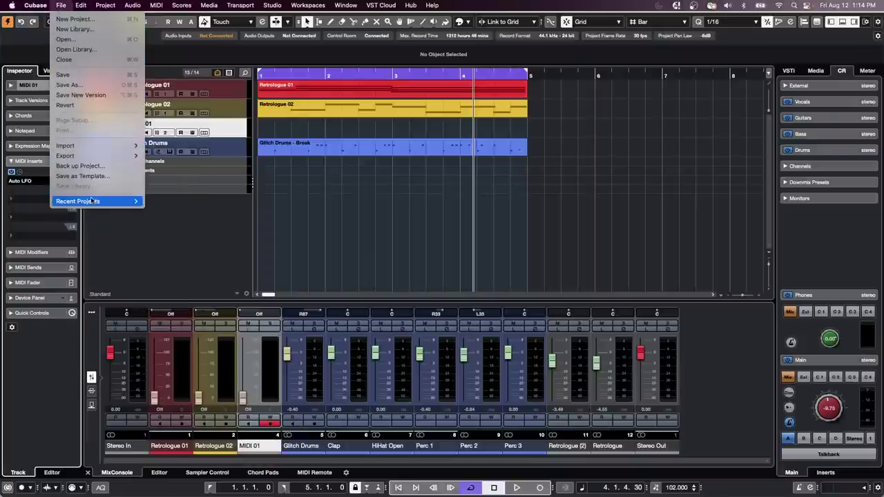
pyautogui.moveTo(93, 201)
pyautogui.click(170, 210)
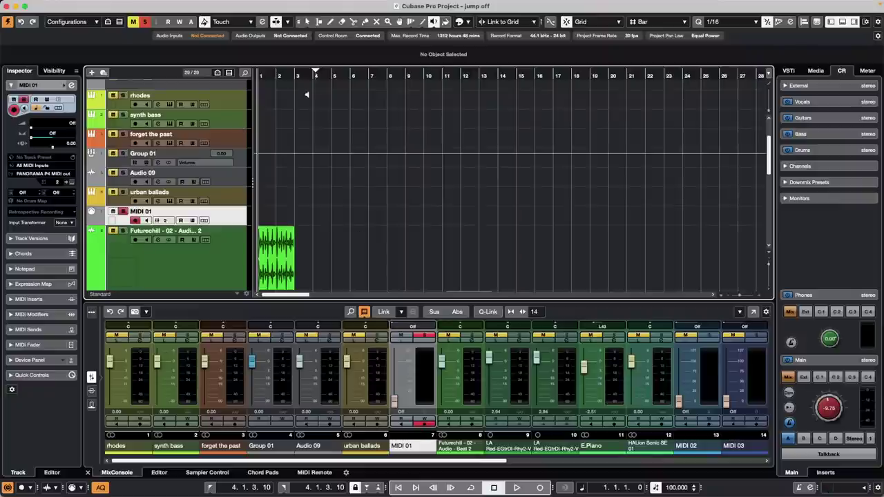
# - Return to the project start, unsolo MIDI 01 and solo the Futurechill - 02 audio track
pyautogui.click(284, 109)
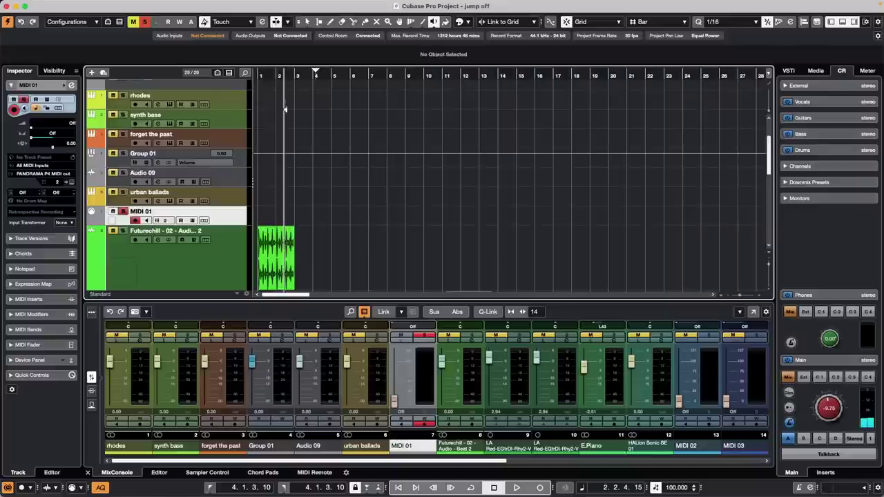
pyautogui.scroll(-5, 277, 197)
pyautogui.scroll(5, 276, 82)
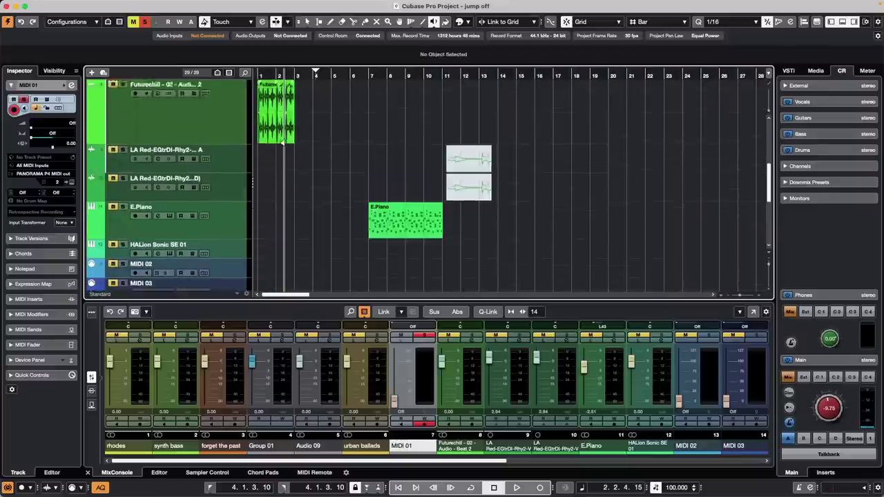
pyautogui.press('Home')
pyautogui.press('h')
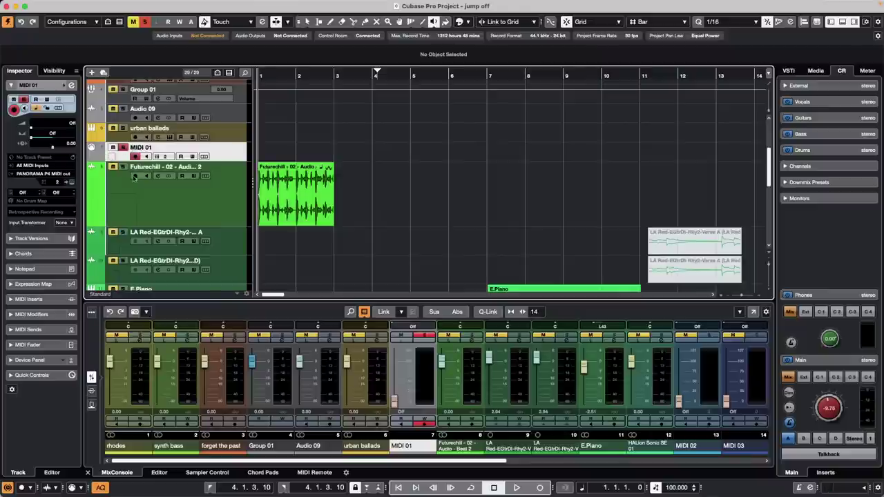
pyautogui.click(122, 147)
pyautogui.click(123, 167)
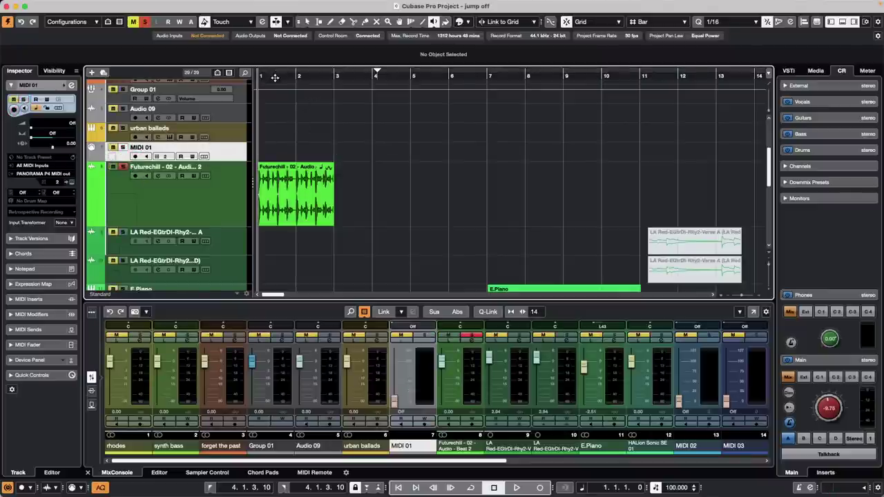
# - Play the Futurechill - 02 loop from the project start and audition a part of it near bar 2
pyautogui.press('h')
pyautogui.press('h')
pyautogui.press('space')
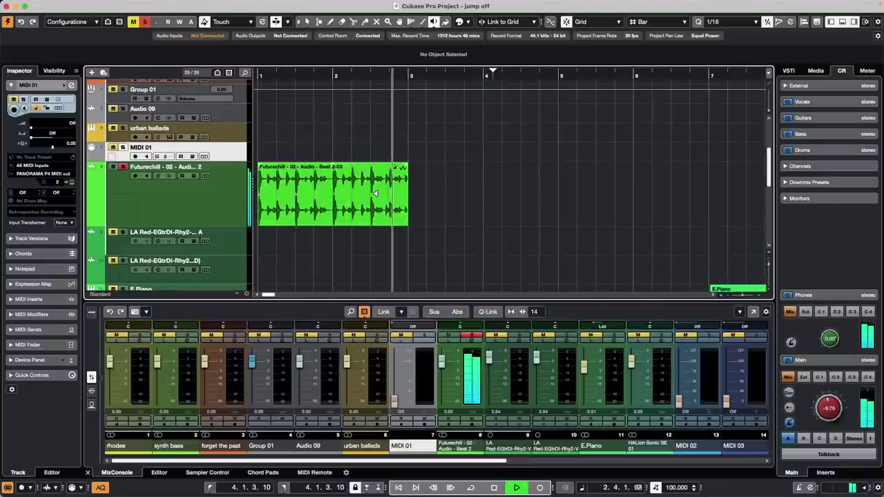
pyautogui.press('space')
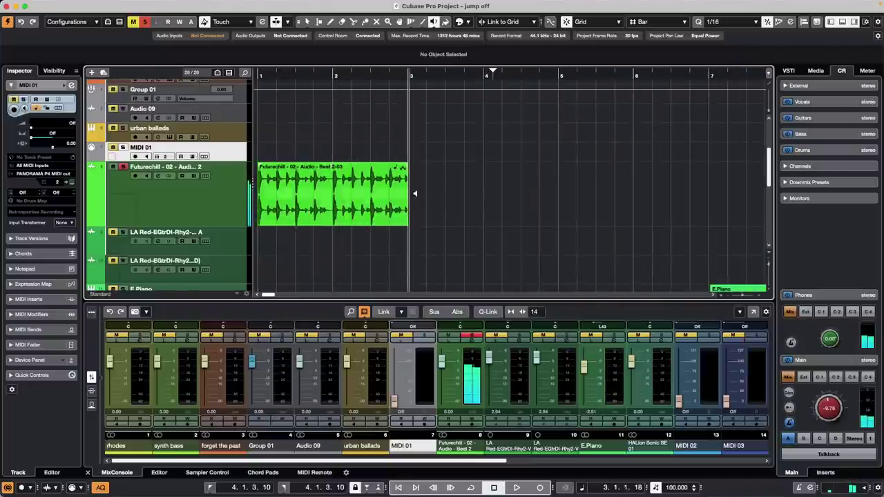
pyautogui.click(347, 194)
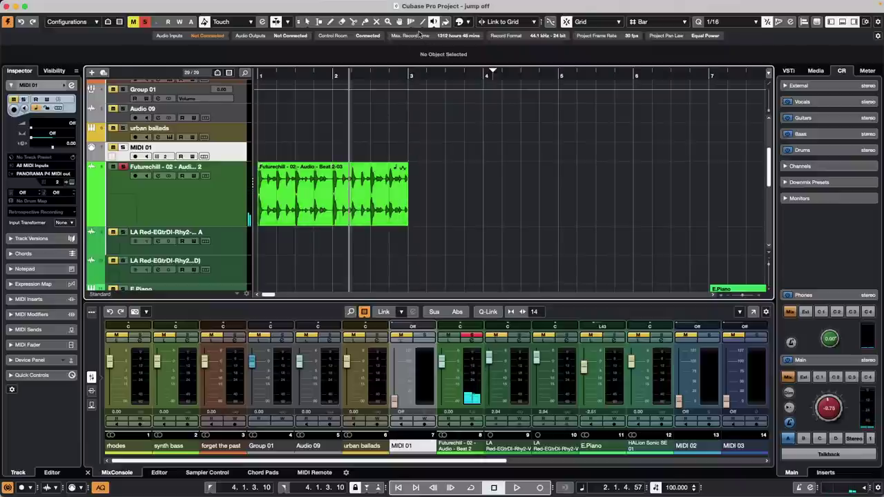
# - Activate Time Warp in Warp Grid mode and vary the project tempo, lowering it to 67 and raising it to 89 BPM
pyautogui.click(412, 24)
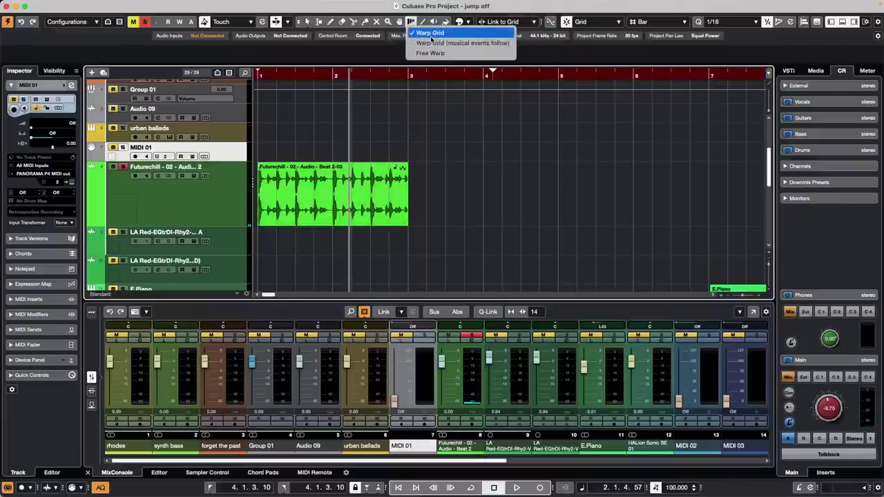
pyautogui.click(367, 194)
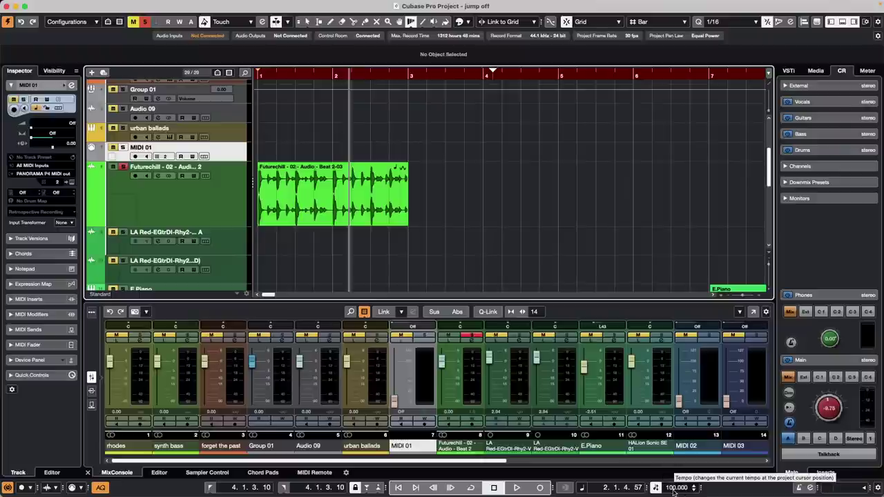
pyautogui.scroll(-20, 675, 487)
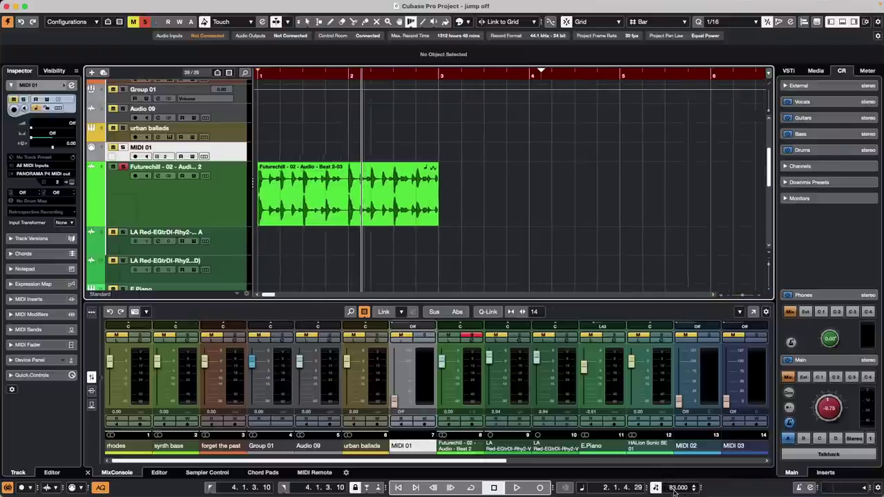
pyautogui.scroll(-4, 676, 487)
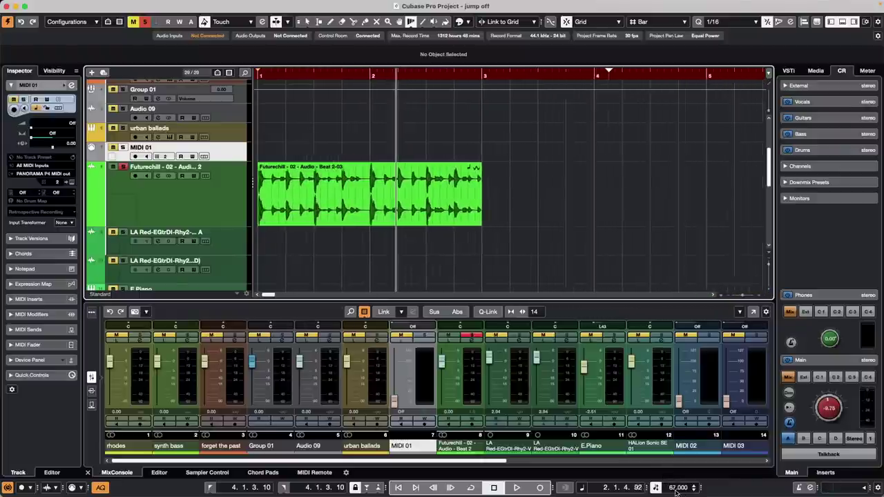
pyautogui.scroll(17, 677, 487)
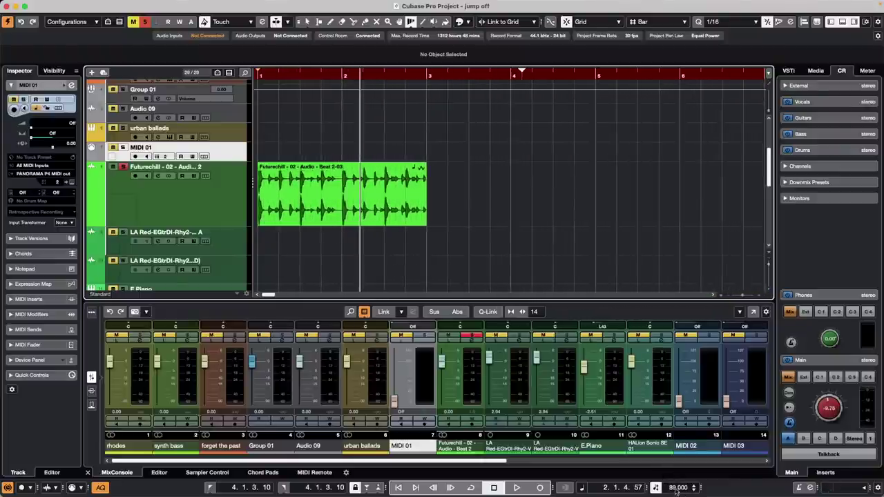
# - Turn off Musical Mode for the Futurechill loop, vary the tempo to 80 and up to 92 BPM, and re-enable Musical Mode
pyautogui.click(395, 211)
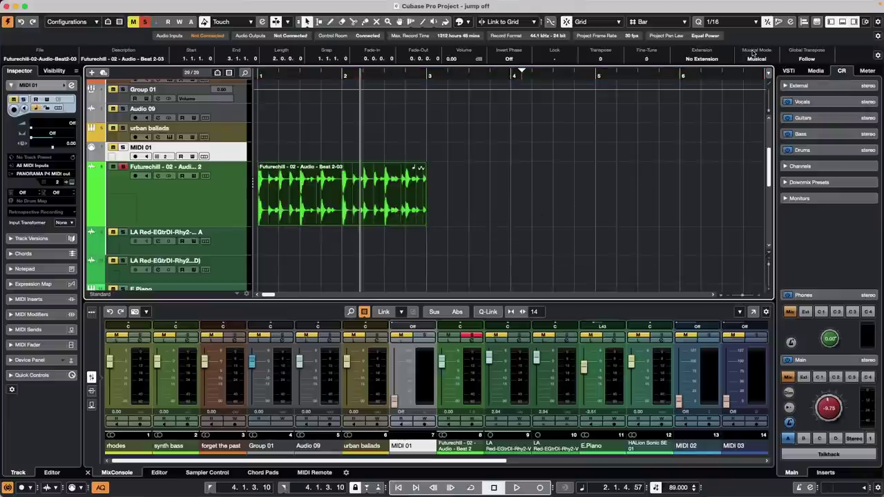
pyautogui.click(758, 59)
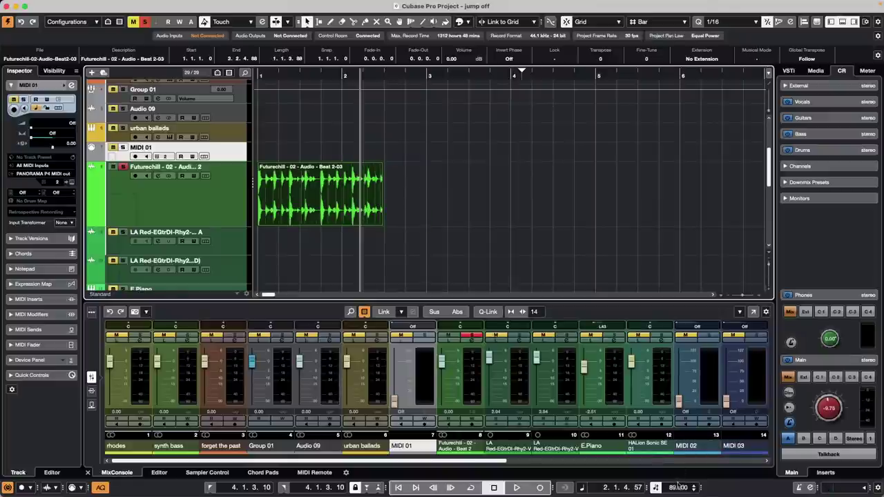
pyautogui.scroll(-9, 677, 487)
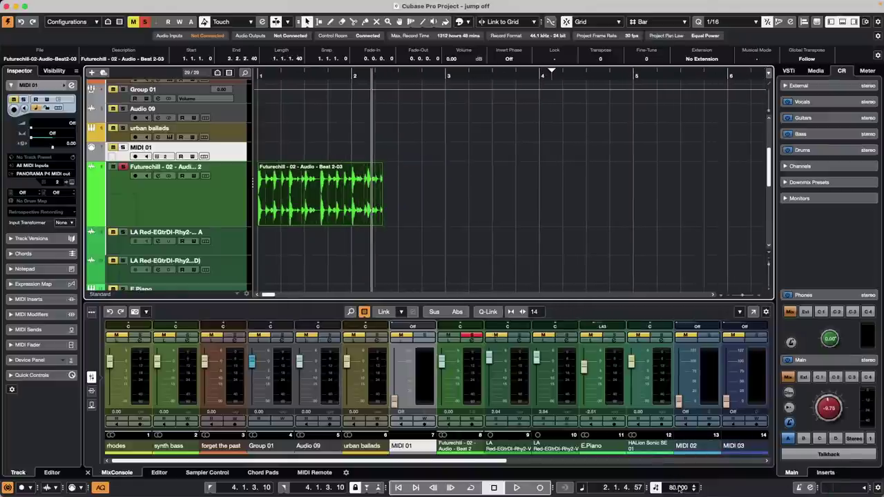
pyautogui.scroll(6, 680, 489)
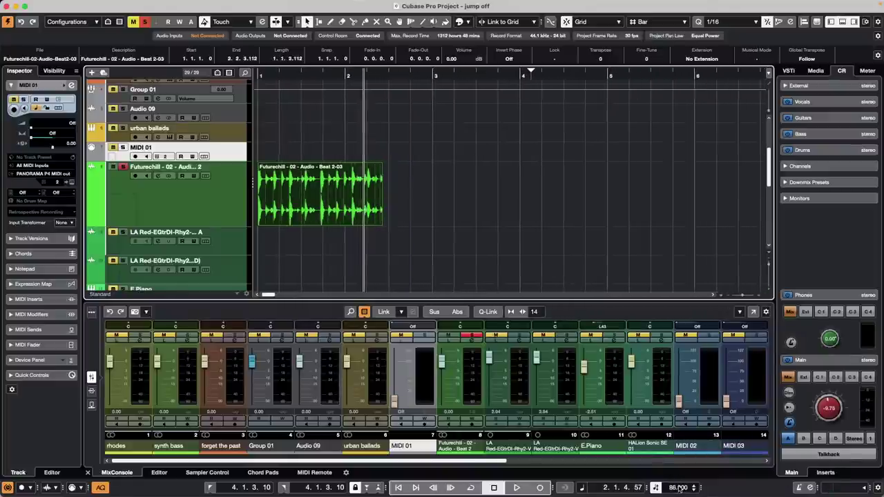
pyautogui.scroll(6, 680, 489)
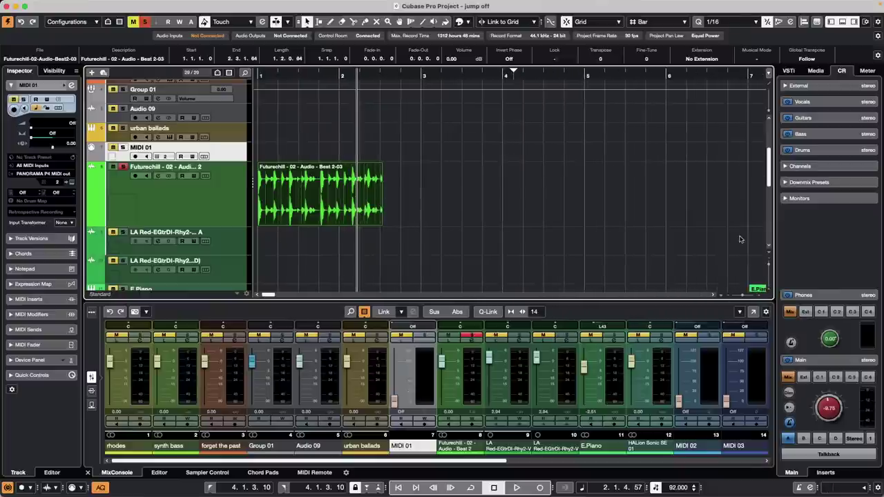
pyautogui.click(756, 58)
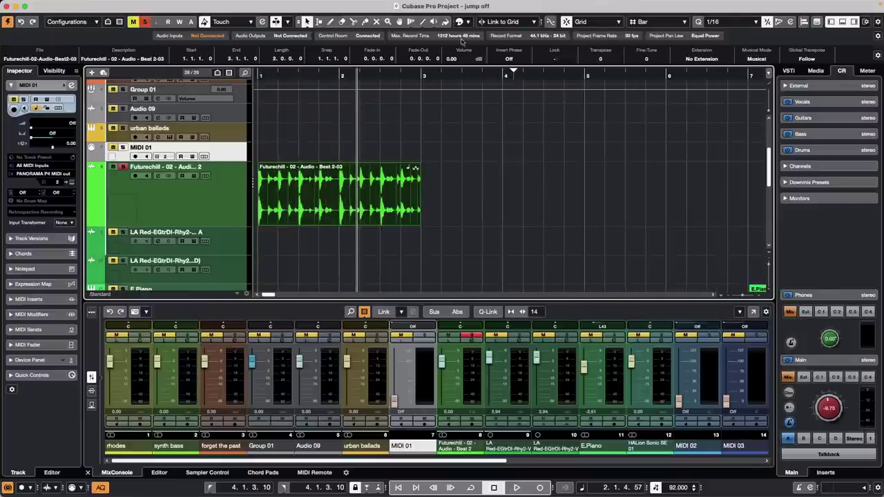
# - Try Warp Grid on the loop by pulling the bar 3 and bar 2 lines earlier in the timeline
pyautogui.click(409, 23)
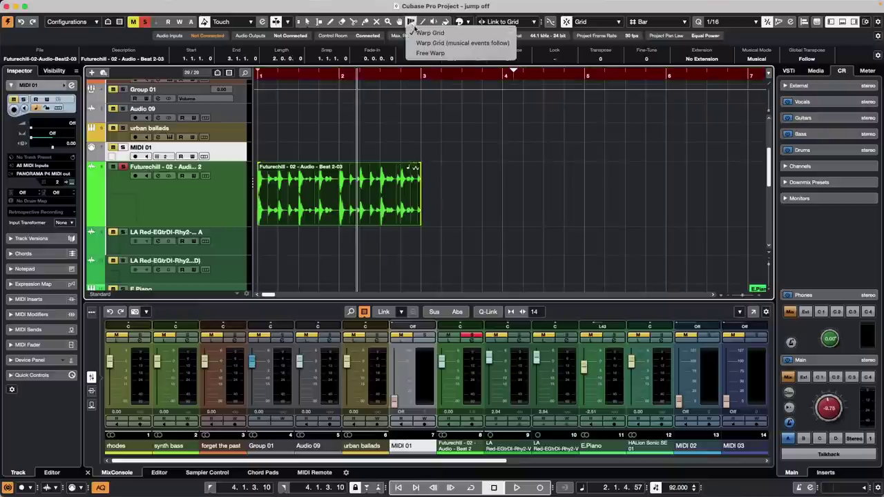
pyautogui.click(429, 33)
pyautogui.moveTo(424, 88)
pyautogui.mouseDown()
pyautogui.moveTo(369, 91)
pyautogui.moveTo(410, 91)
pyautogui.mouseUp()
pyautogui.moveTo(334, 90)
pyautogui.mouseDown()
pyautogui.moveTo(267, 100)
pyautogui.moveTo(329, 97)
pyautogui.moveTo(299, 97)
pyautogui.mouseUp()
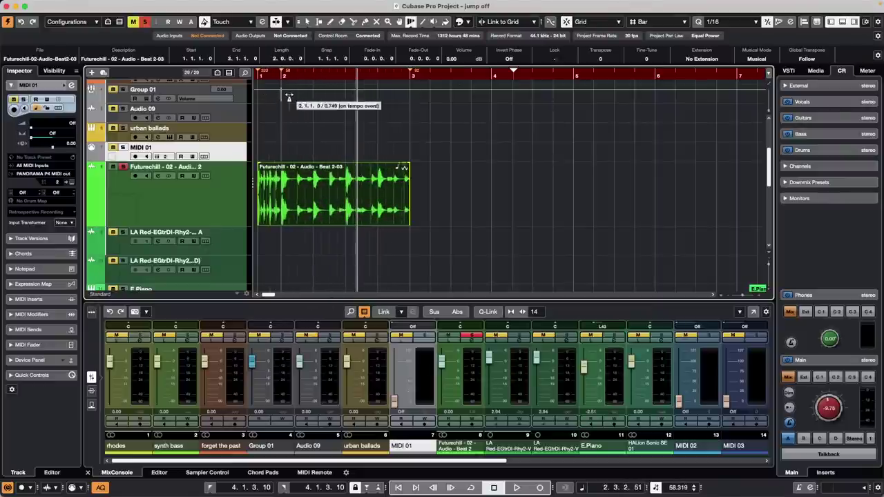
pyautogui.moveTo(414, 97)
pyautogui.mouseDown()
pyautogui.moveTo(458, 102)
pyautogui.moveTo(400, 102)
pyautogui.mouseUp()
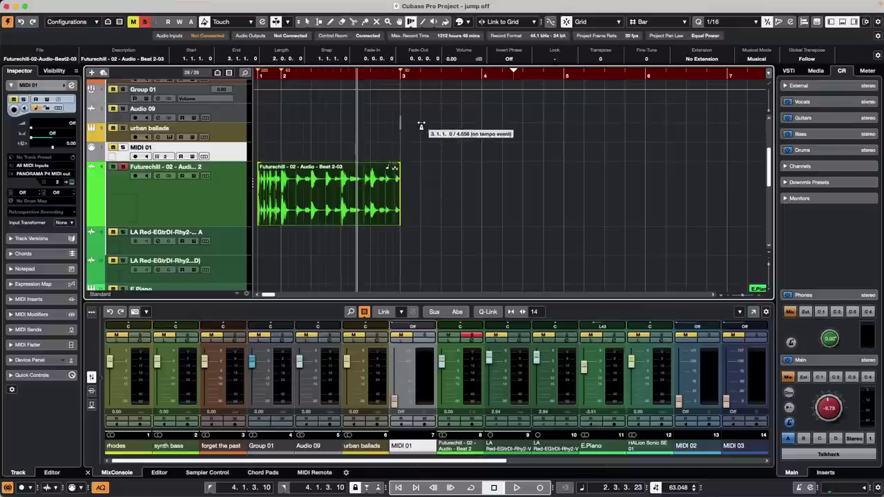
# - Undo the Warp Grid tempo changes at bars 2 and 3
pyautogui.press('super+z')
pyautogui.press('super+z')
pyautogui.press('super+z')
pyautogui.press('super+z')
pyautogui.press('super+z')
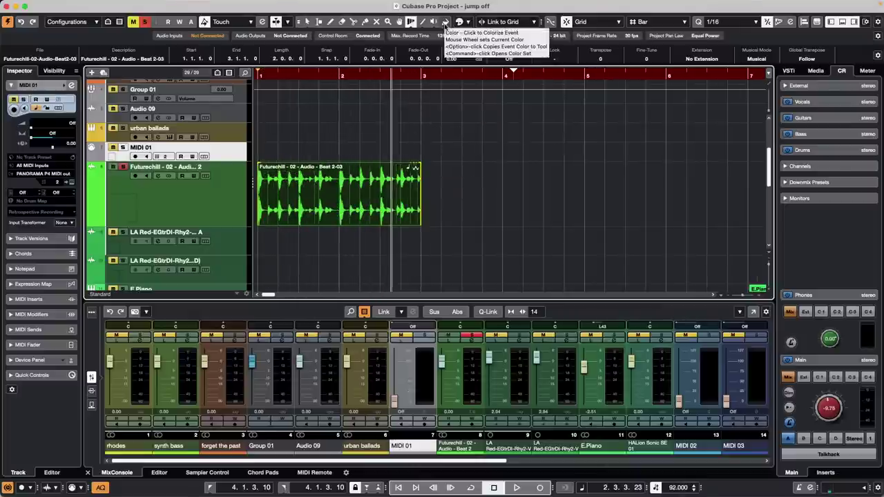
# - Switch Time Warp to Warp Grid (musical events follow), pull the bar 2 line earlier and stretch the bar 3 line later
pyautogui.rightClick(411, 24)
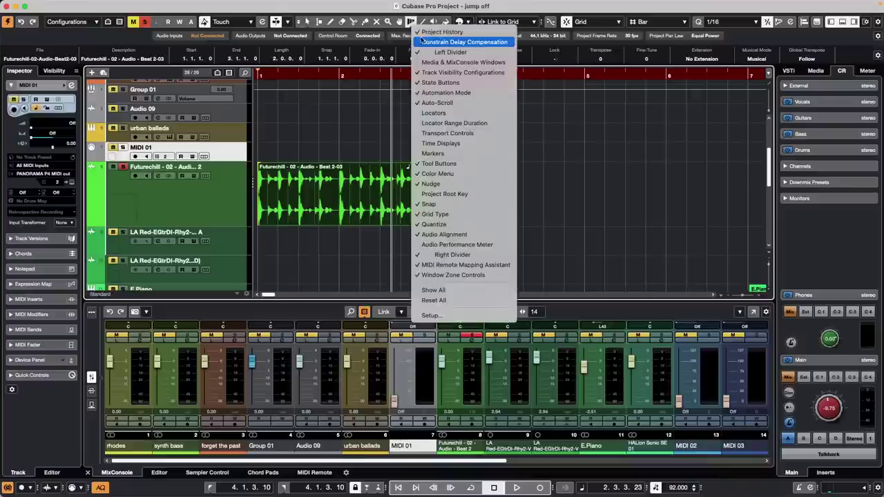
pyautogui.click(384, 74)
pyautogui.click(411, 26)
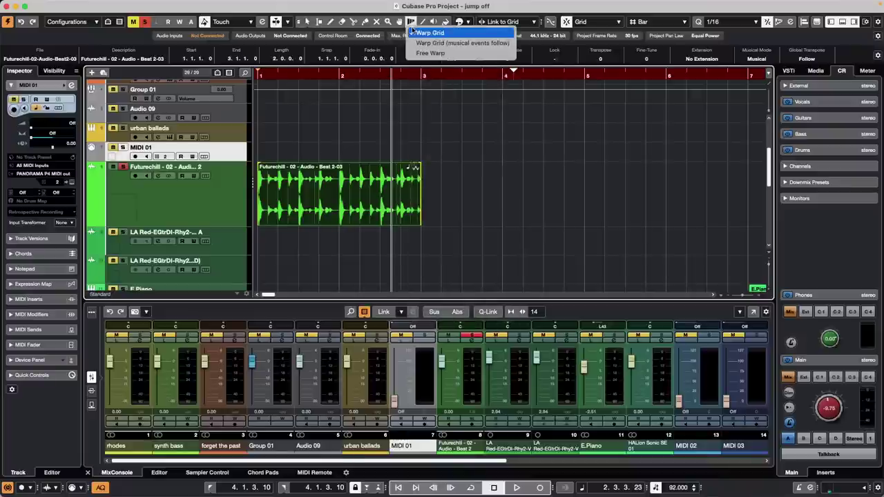
pyautogui.click(425, 43)
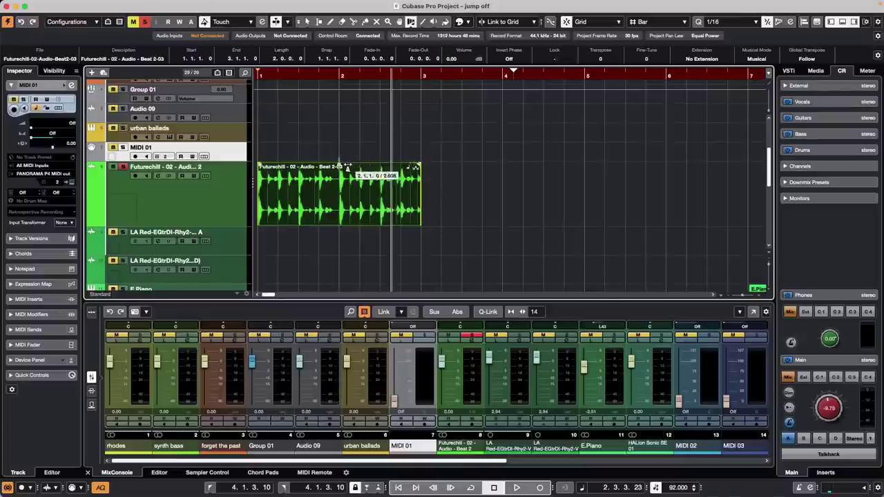
pyautogui.moveTo(341, 176)
pyautogui.mouseDown()
pyautogui.moveTo(300, 175)
pyautogui.moveTo(348, 174)
pyautogui.moveTo(325, 174)
pyautogui.mouseUp()
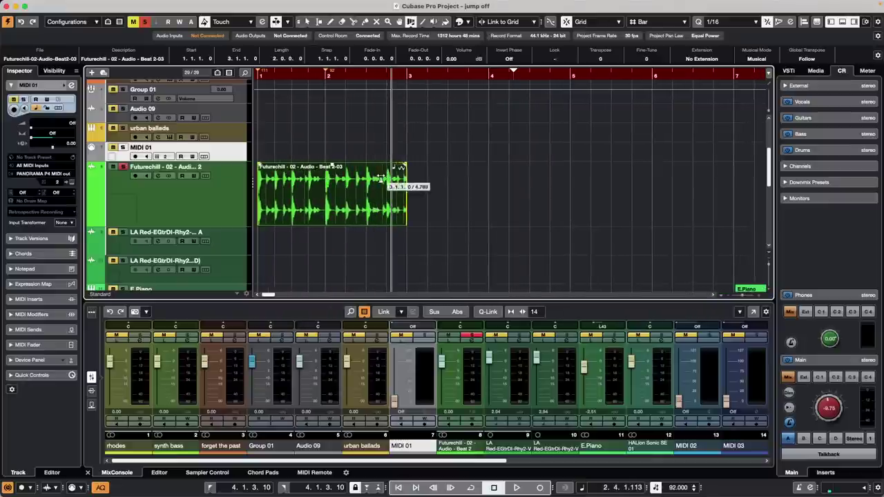
pyautogui.moveTo(409, 182); pyautogui.dragTo(465, 181)
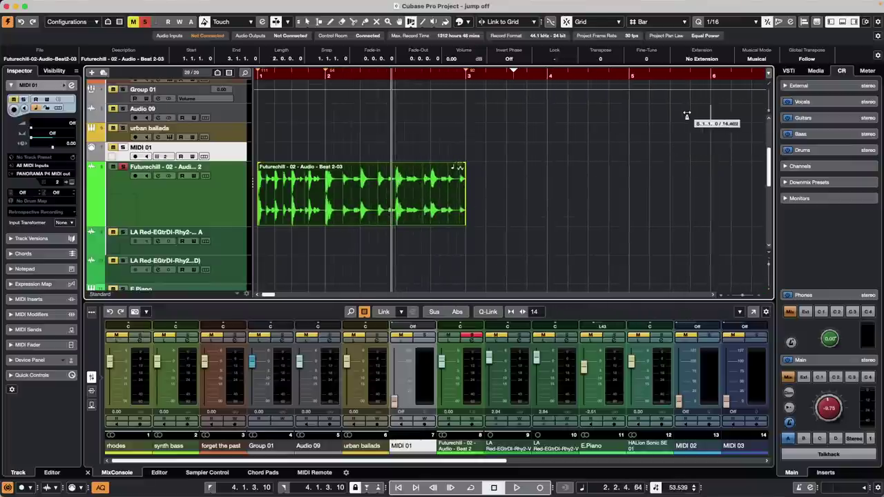
# - Turn off Musical Mode for the loop and warp the bar 2 line onto the loop's second downbeat
pyautogui.click(763, 61)
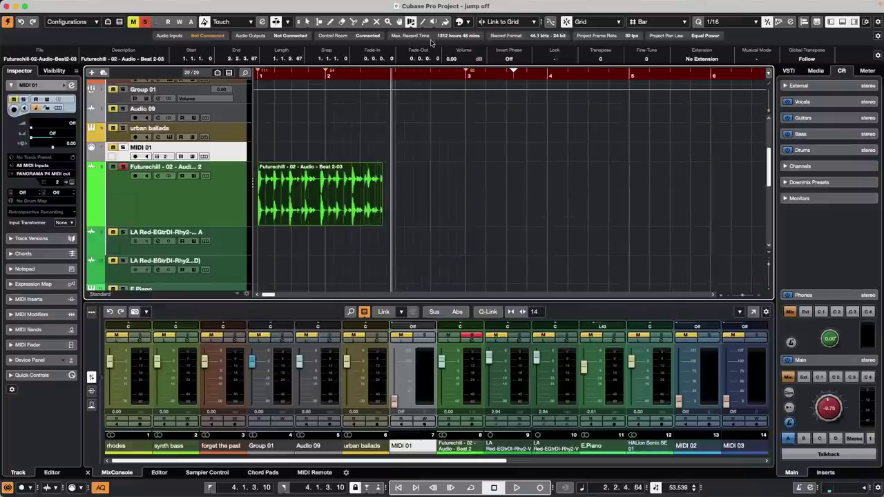
pyautogui.click(411, 22)
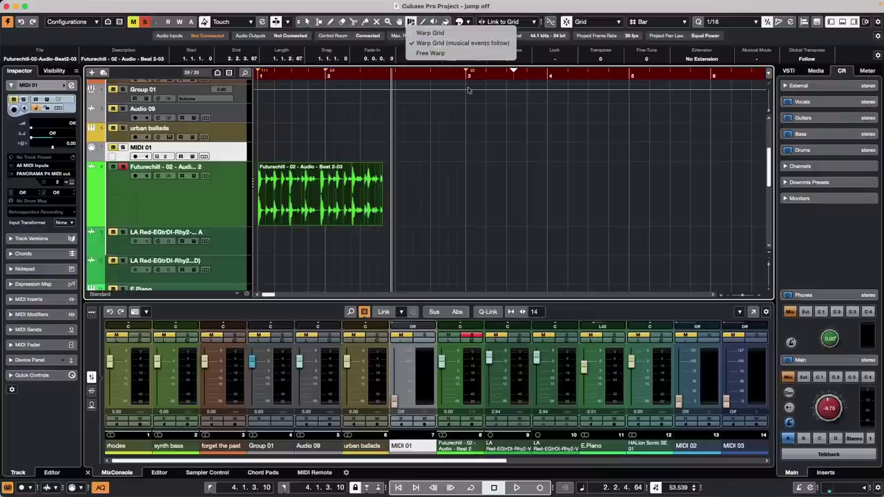
pyautogui.click(482, 147)
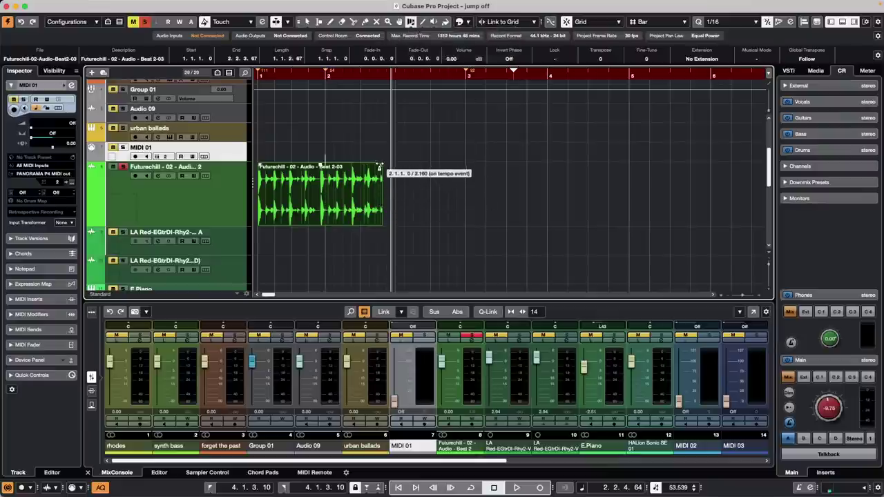
pyautogui.moveTo(326, 96)
pyautogui.mouseDown()
pyautogui.moveTo(367, 99)
pyautogui.moveTo(320, 96)
pyautogui.moveTo(331, 96)
pyautogui.moveTo(318, 109)
pyautogui.mouseUp()
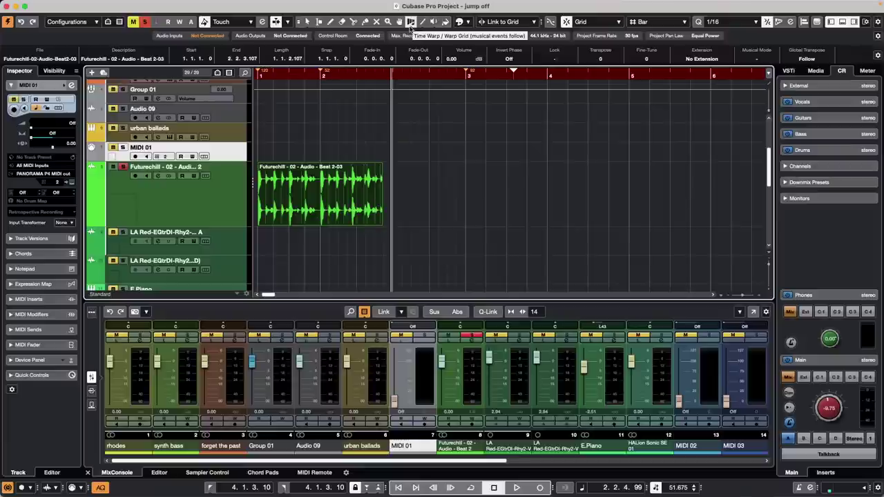
# - Use Free Warp to add warp markers on the loop's hits just after bar 2
pyautogui.click(412, 25)
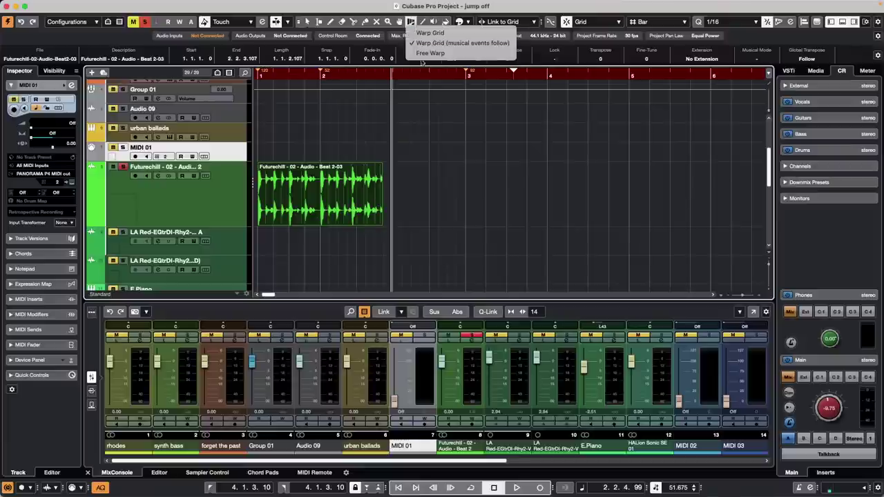
pyautogui.click(431, 53)
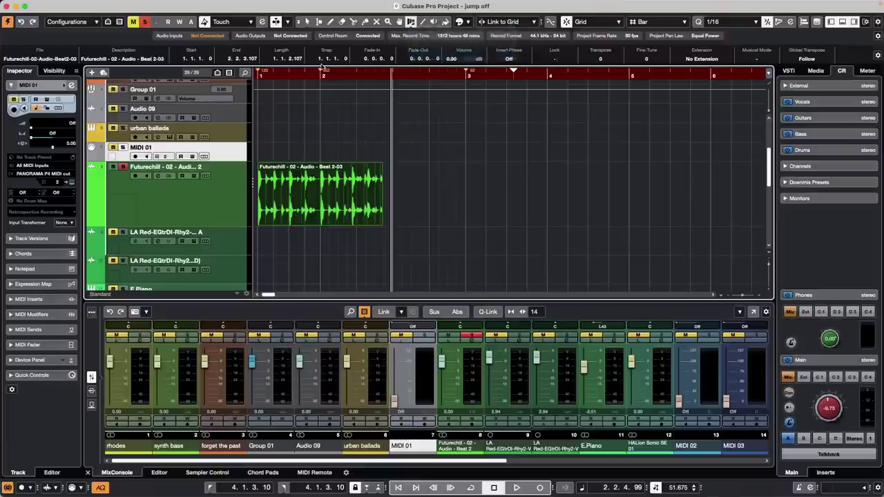
pyautogui.moveTo(301, 76); pyautogui.dragTo(306, 108)
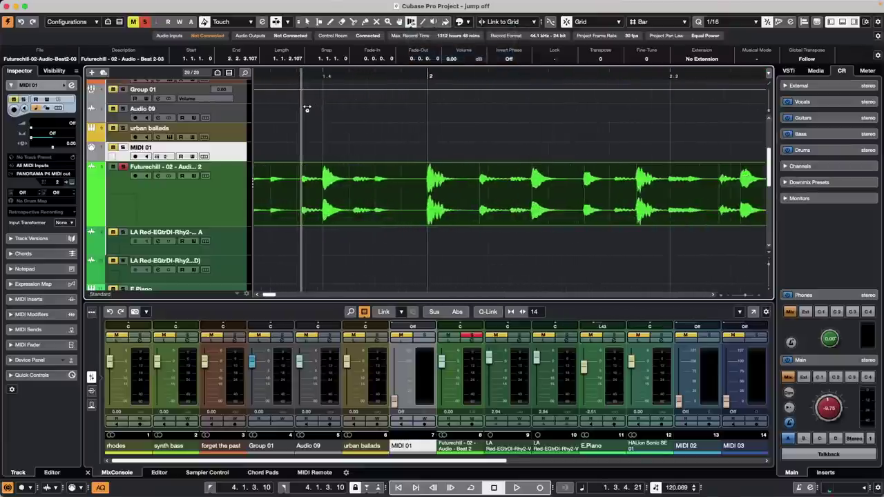
pyautogui.click(480, 194)
pyautogui.click(533, 198)
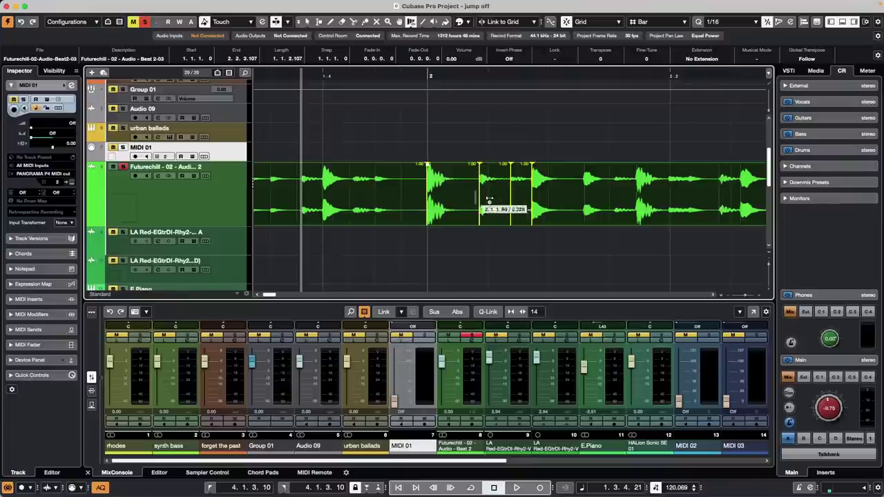
# - Shift individual drum hits after bar 2 by moving their positions with Free Warp
pyautogui.moveTo(487, 202)
pyautogui.mouseDown()
pyautogui.moveTo(461, 197)
pyautogui.moveTo(499, 193)
pyautogui.moveTo(466, 198)
pyautogui.moveTo(475, 196)
pyautogui.mouseUp()
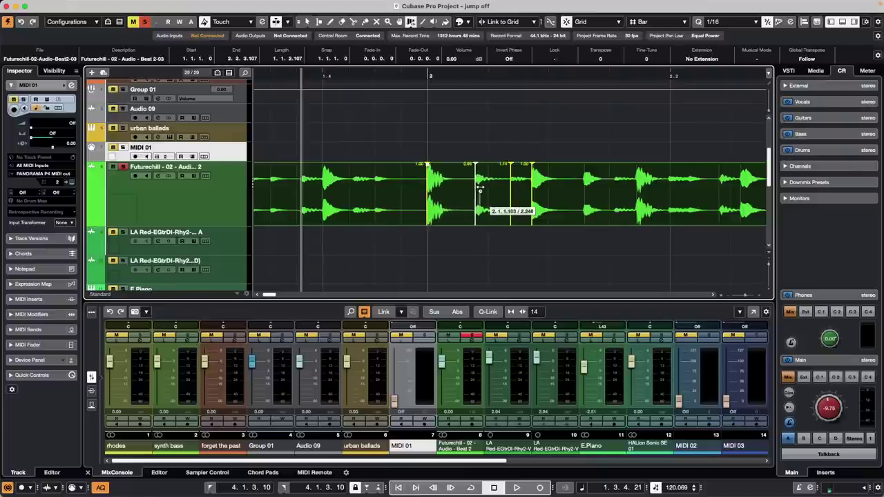
pyautogui.moveTo(589, 194)
pyautogui.mouseDown()
pyautogui.moveTo(637, 194)
pyautogui.moveTo(586, 194)
pyautogui.mouseUp()
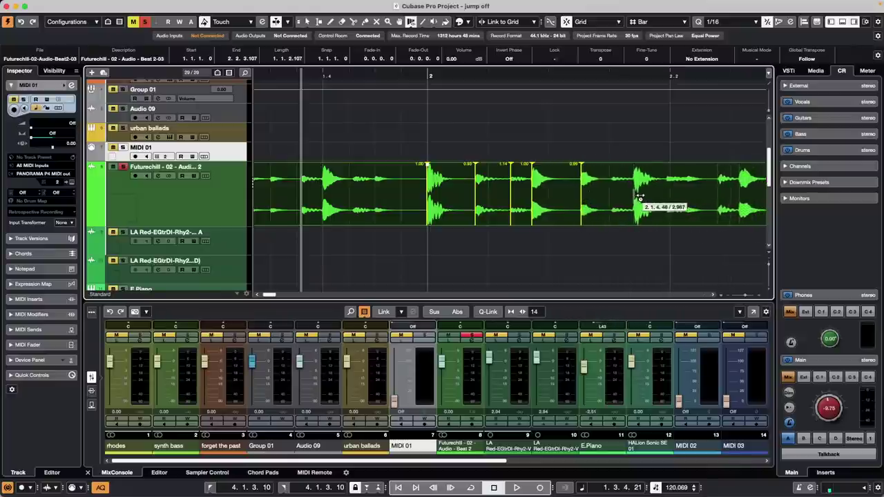
pyautogui.moveTo(652, 198)
pyautogui.mouseDown()
pyautogui.moveTo(661, 197)
pyautogui.moveTo(619, 193)
pyautogui.mouseUp()
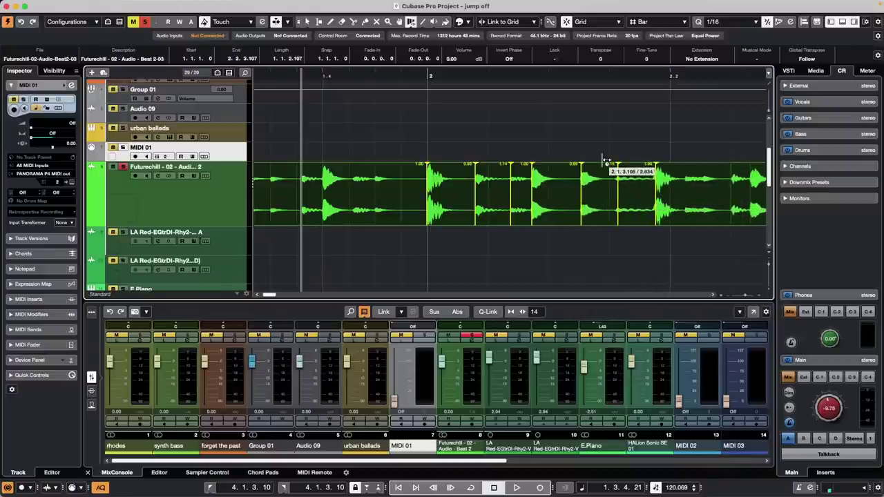
# - Undo all the Free Warp edits and warp markers on the loop
pyautogui.press('super+z')
pyautogui.press('super+z')
pyautogui.press('super+z')
pyautogui.press('super+z')
pyautogui.press('super+z')
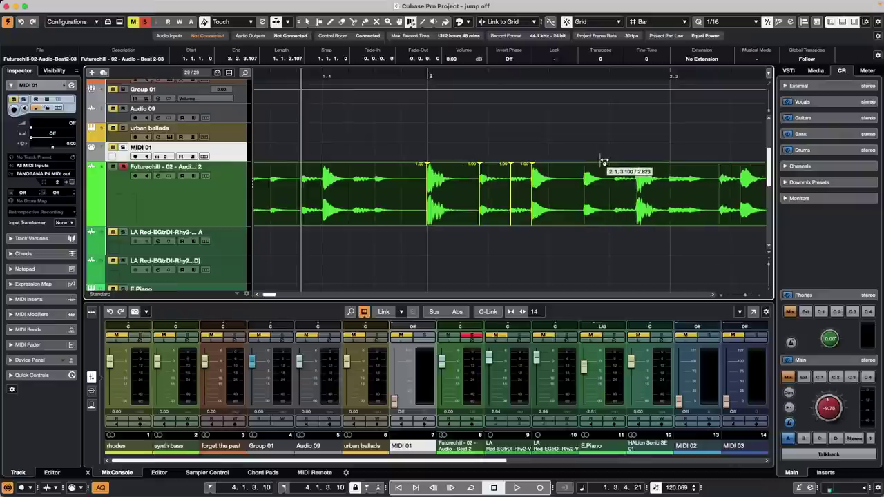
pyautogui.press('super+z')
pyautogui.press('super+z')
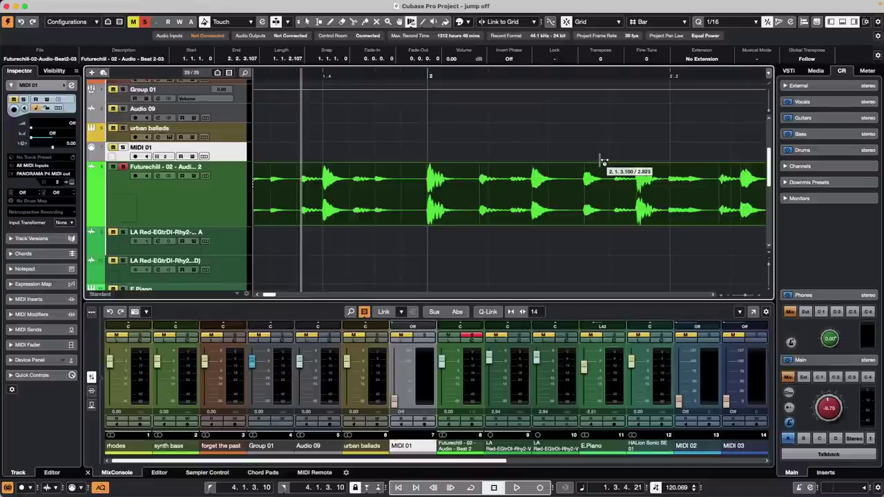
pyautogui.moveTo(335, 77); pyautogui.dragTo(342, 54)
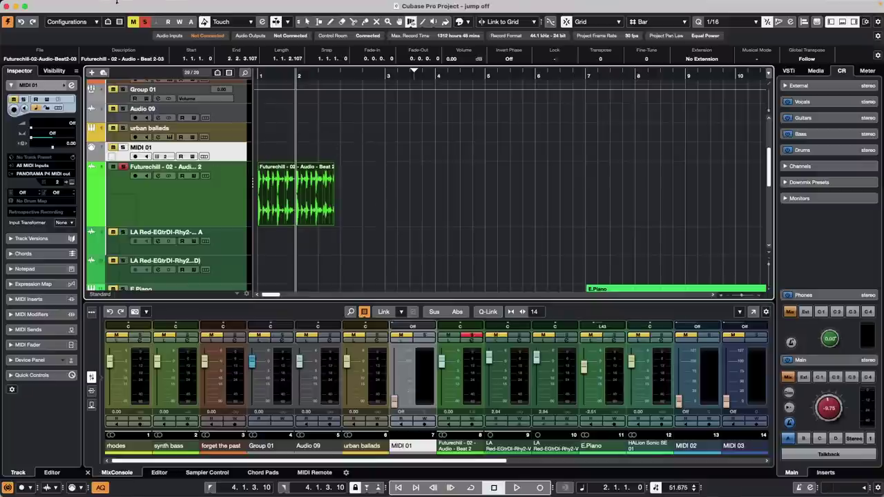
pyautogui.click(107, 7)
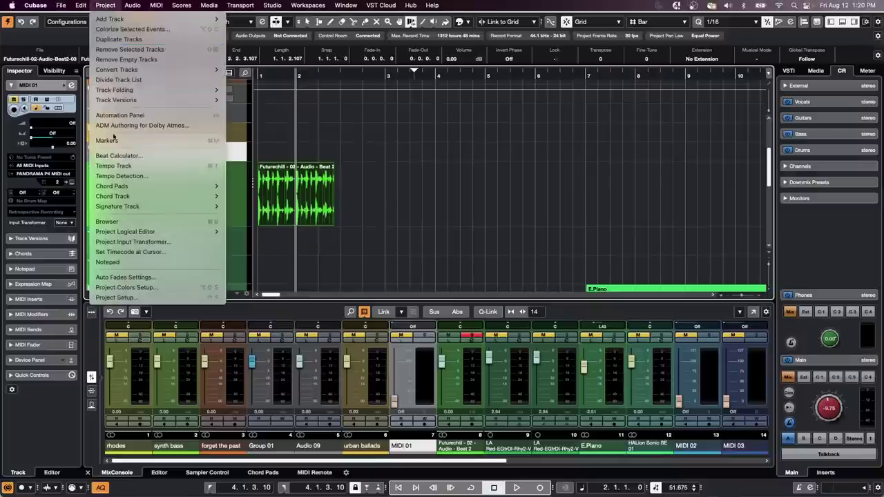
pyautogui.click(388, 181)
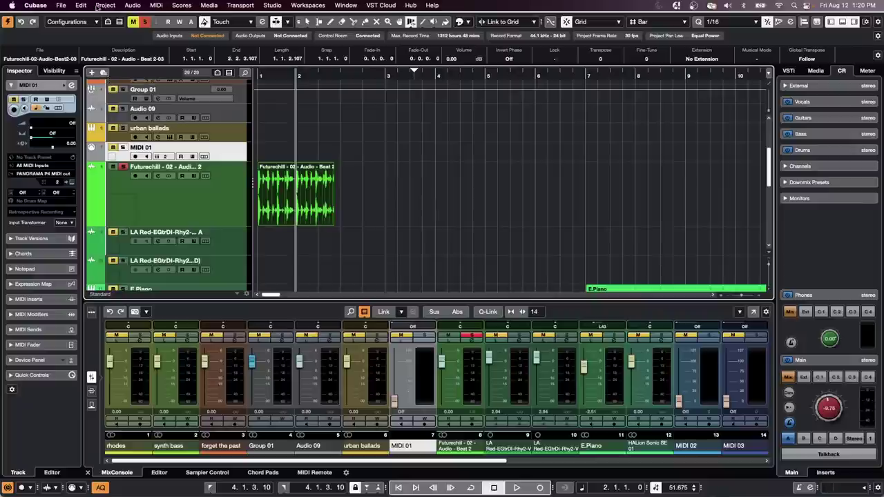
pyautogui.click(299, 74)
pyautogui.moveTo(278, 74); pyautogui.dragTo(286, 55)
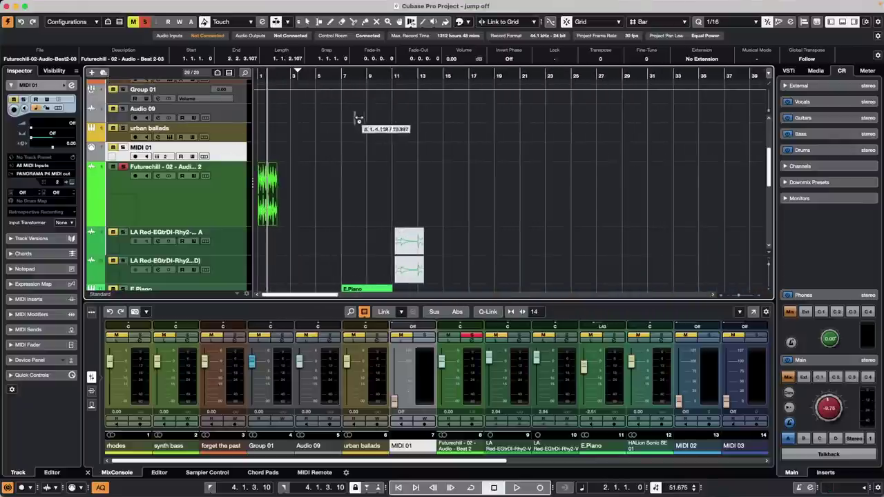
# - Render the E.Piano part in place as separate events, dry with channel settings transferred, at 32 bit float, muting the source events
pyautogui.scroll(-5, 339, 127)
pyautogui.scroll(2, 339, 127)
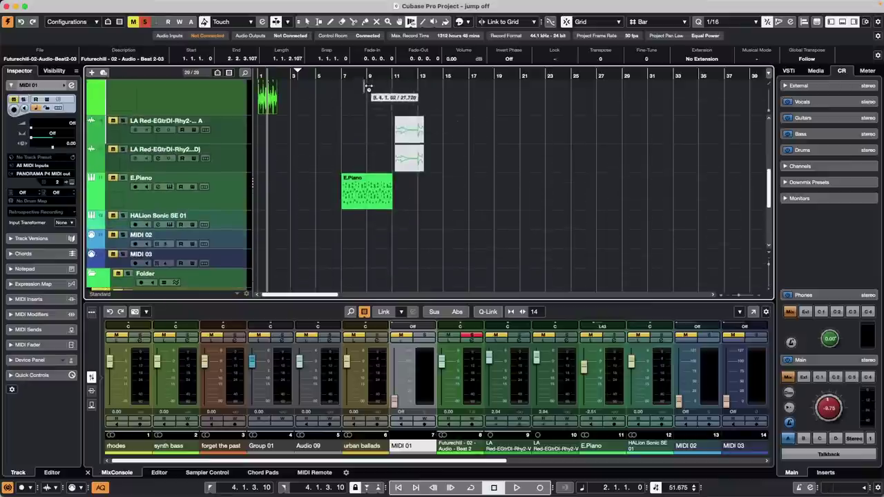
pyautogui.moveTo(348, 78); pyautogui.dragTo(351, 110)
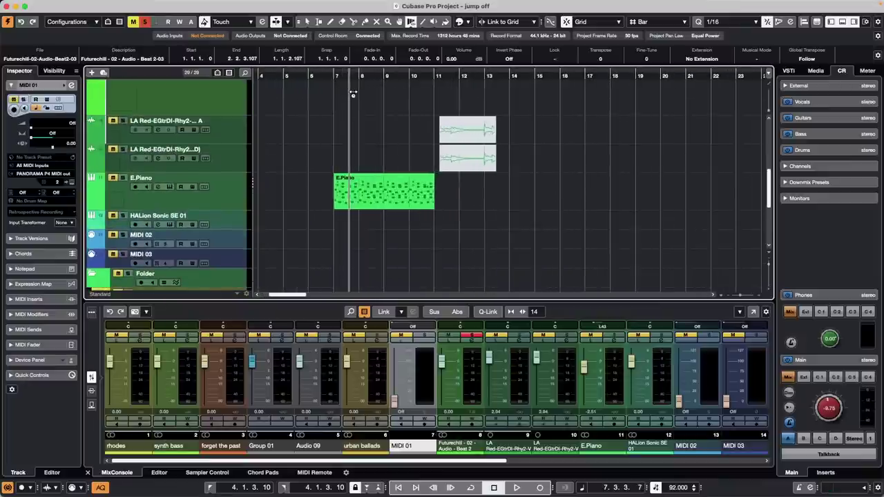
pyautogui.click(231, 201)
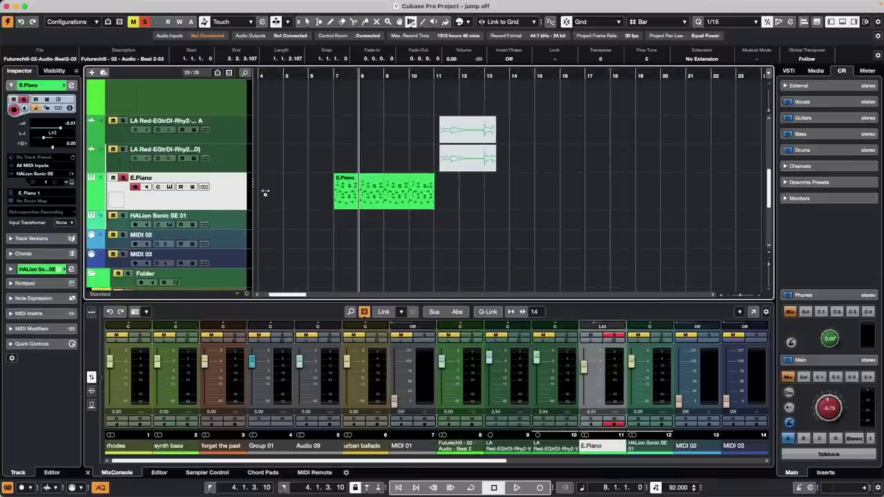
pyautogui.rightClick(360, 211)
pyautogui.click(353, 211)
pyautogui.click(355, 196)
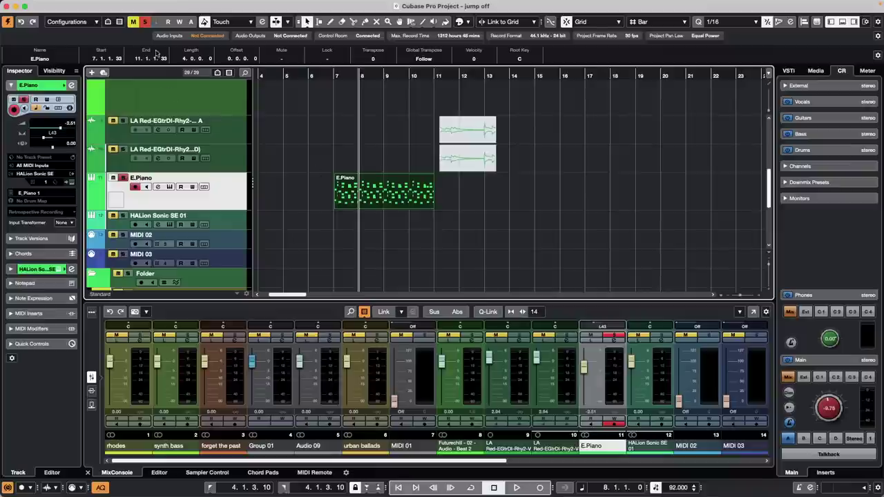
pyautogui.click(80, 5)
pyautogui.moveTo(97, 107)
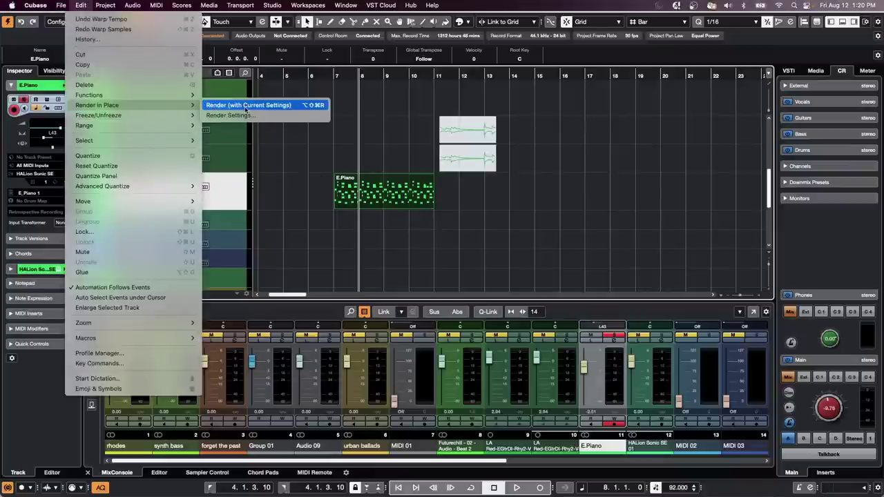
pyautogui.click(230, 116)
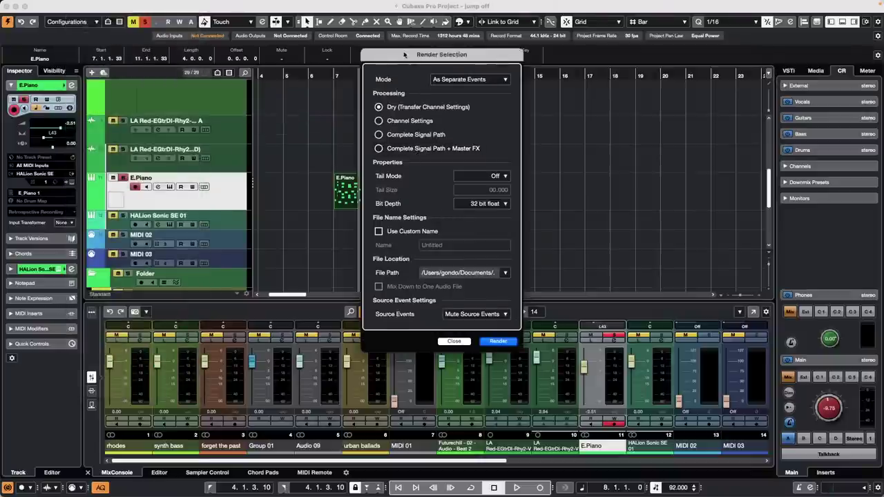
pyautogui.moveTo(404, 54); pyautogui.dragTo(530, 81)
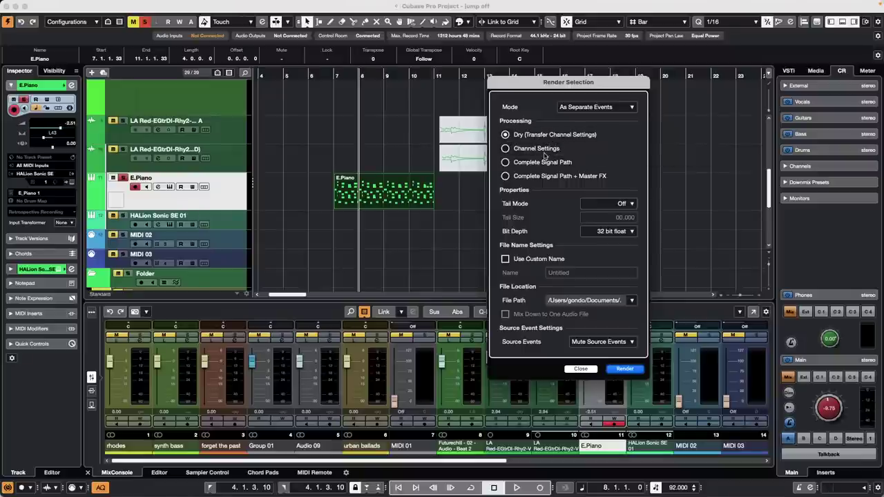
pyautogui.click(625, 369)
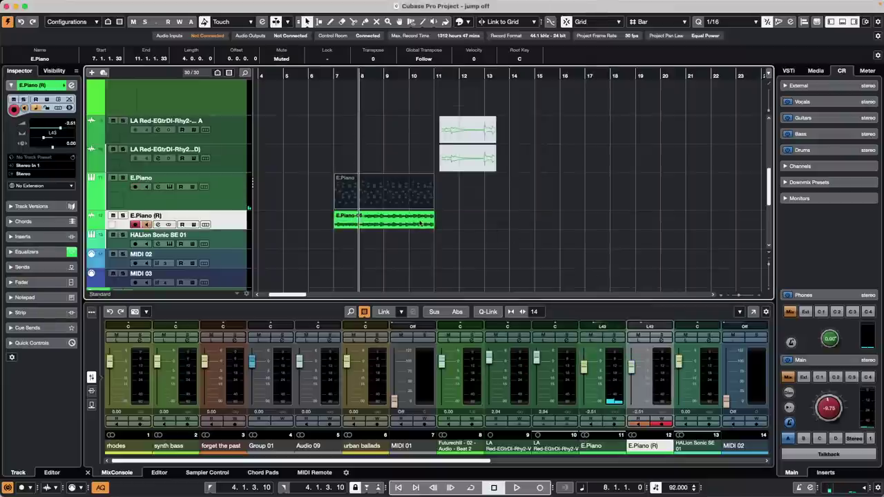
# - Trim the end of the rendered E.Piano audio event slightly and move its snap point to 8.1.1.0
pyautogui.click(461, 194)
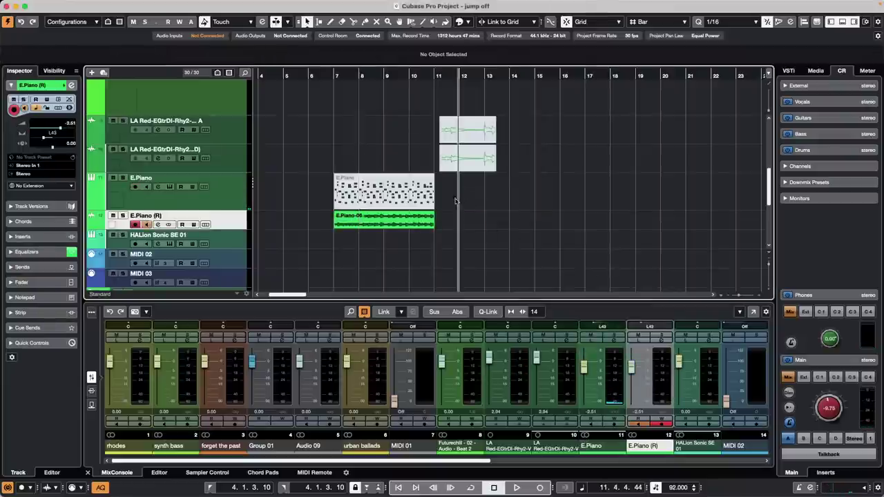
pyautogui.click(429, 227)
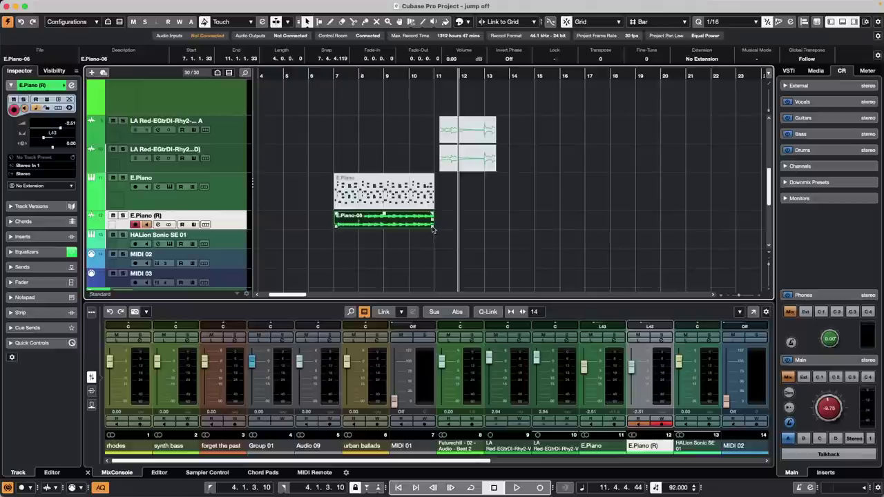
pyautogui.moveTo(433, 228); pyautogui.dragTo(432, 228)
pyautogui.rightClick(356, 223)
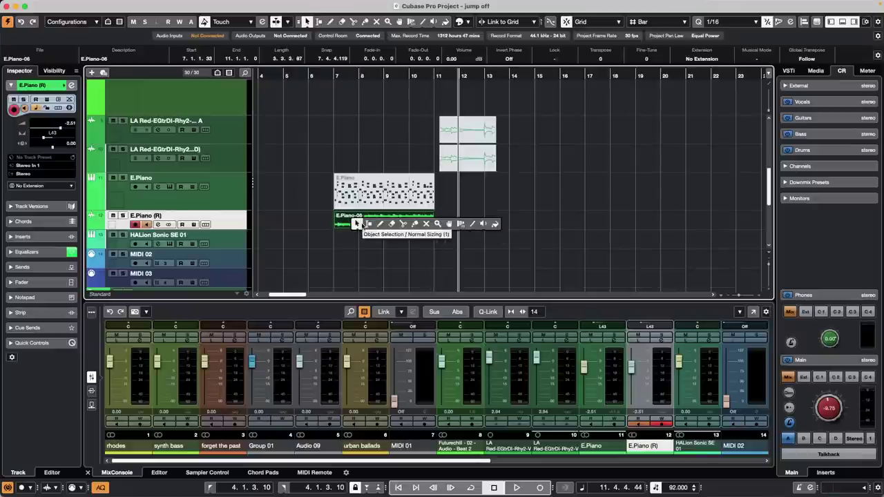
pyautogui.click(355, 223)
pyautogui.moveTo(361, 226)
pyautogui.mouseDown()
pyautogui.moveTo(419, 226)
pyautogui.moveTo(374, 225)
pyautogui.mouseUp()
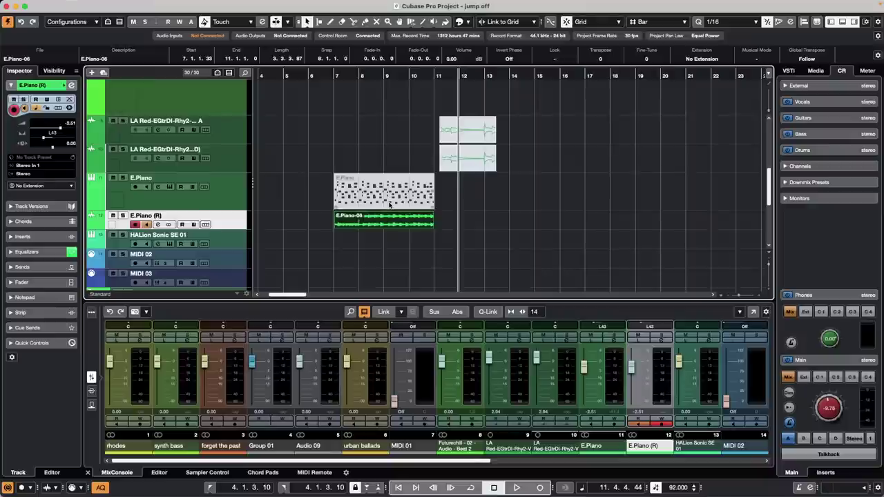
# - Open the muted E.Piano MIDI part in the Key Editor and examine its notes from bar 8 to bar 11
pyautogui.click(385, 197)
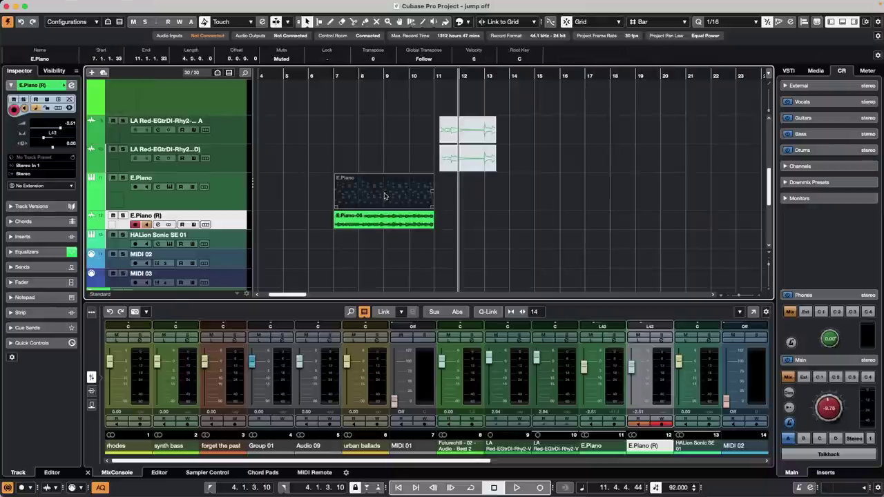
pyautogui.doubleClick(384, 196)
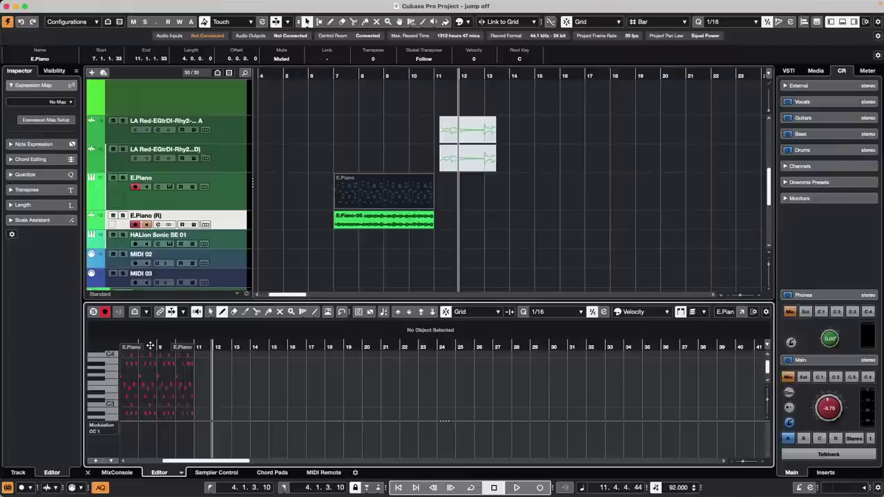
pyautogui.moveTo(150, 345); pyautogui.dragTo(154, 367)
pyautogui.rightClick(241, 393)
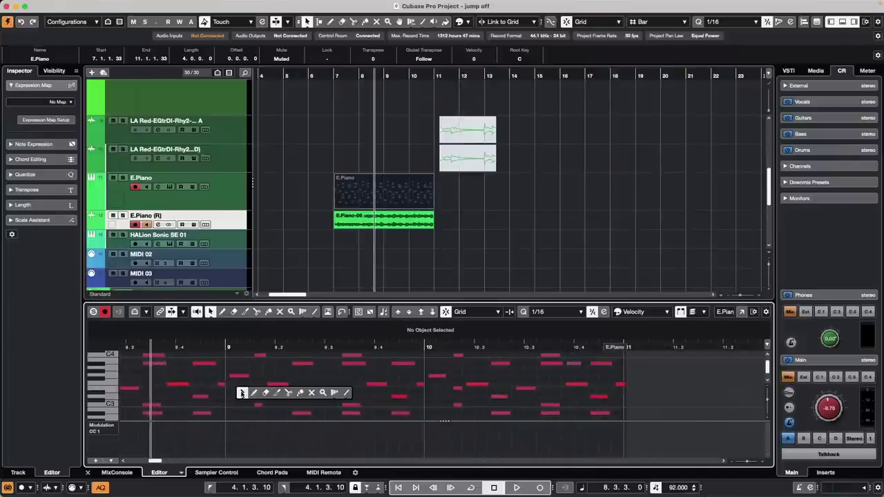
pyautogui.click(242, 393)
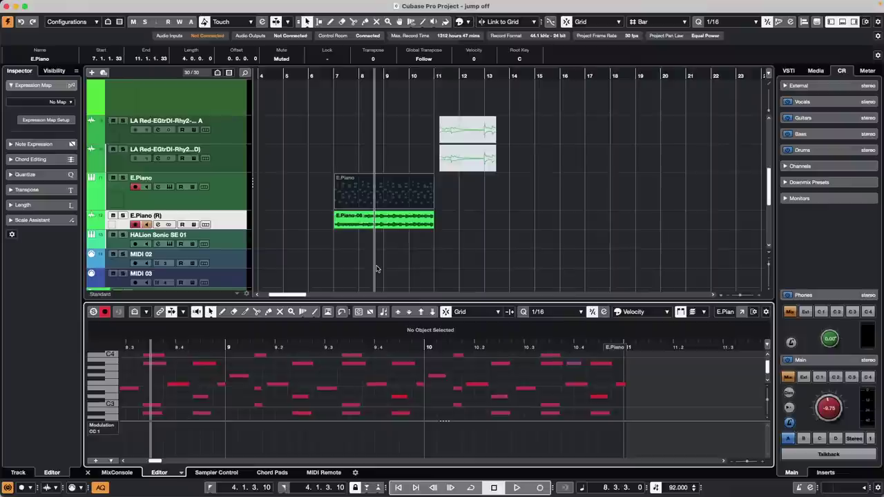
# - Undo the edits to the rendered audio and the in-place render of the E.Piano part
pyautogui.press('super+z')
pyautogui.press('super+z')
pyautogui.press('super+z')
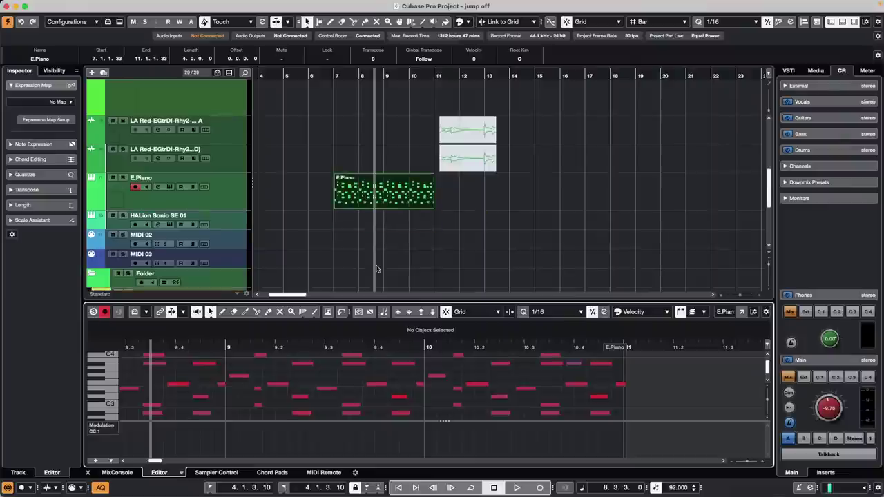
# - Select the Futurechill drum loop track and increase its track height
pyautogui.click(337, 206)
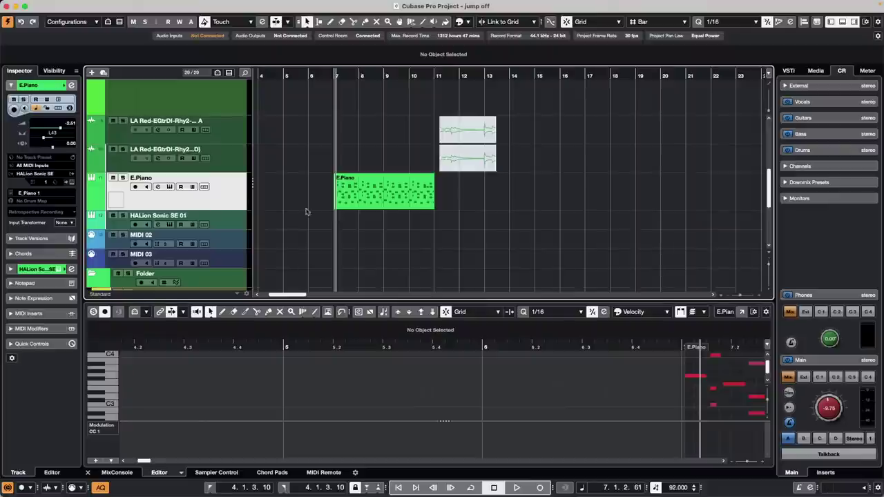
pyautogui.moveTo(287, 76); pyautogui.dragTo(283, 116)
pyautogui.scroll(5, 312, 149)
pyautogui.scroll(-5, 304, 148)
pyautogui.scroll(2, 280, 121)
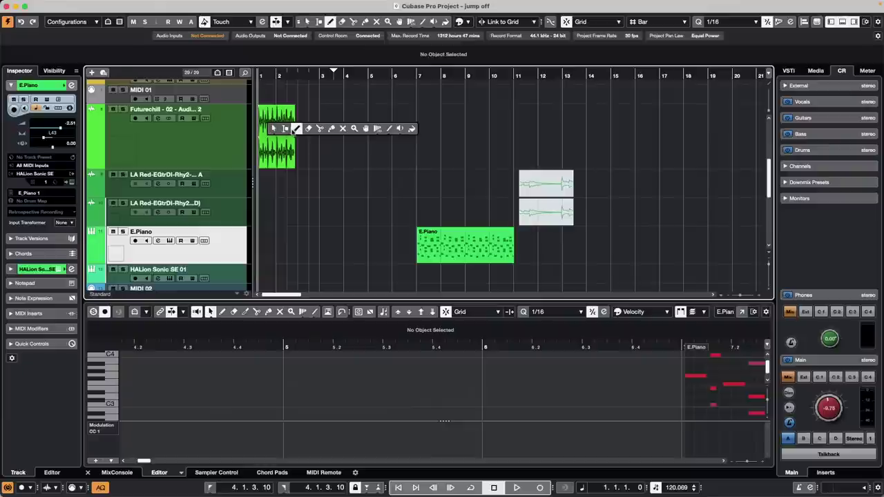
pyautogui.press('8')
pyautogui.click(264, 74)
pyautogui.moveTo(263, 73); pyautogui.dragTo(241, 101)
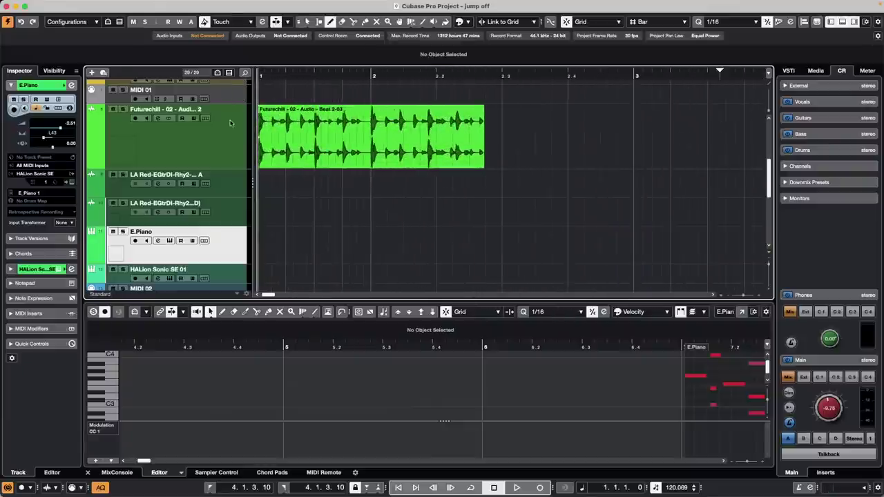
pyautogui.click(215, 166)
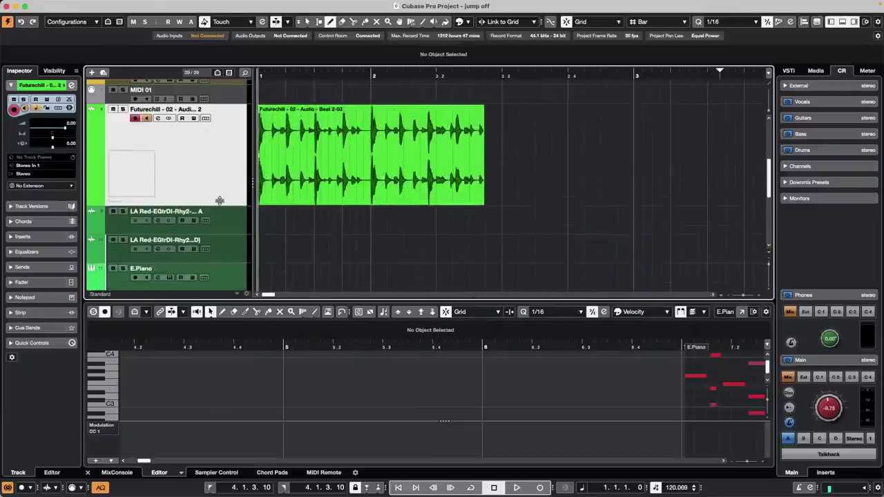
# - Draw a volume envelope on the drum loop event with the Draw tool, rising before bar 2 and dropping just after beat 2
pyautogui.rightClick(290, 176)
pyautogui.click(295, 174)
pyautogui.rightClick(302, 165)
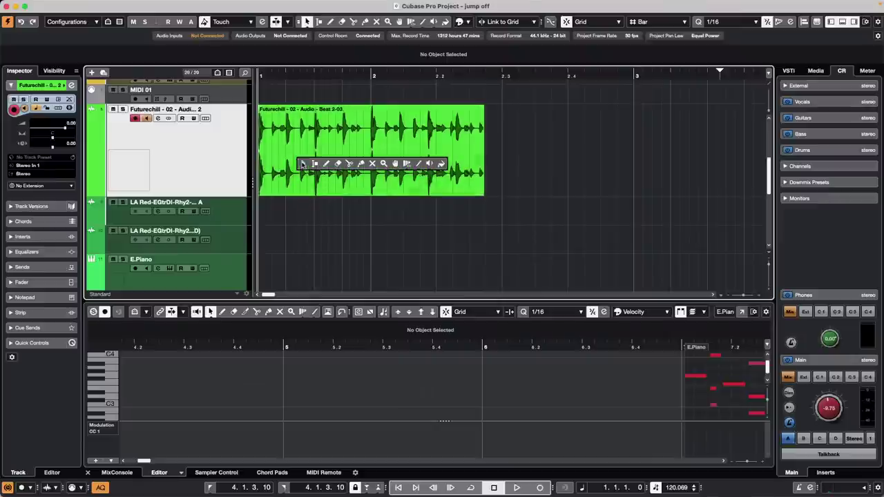
pyautogui.click(326, 163)
pyautogui.moveTo(329, 152); pyautogui.dragTo(407, 127)
pyautogui.moveTo(411, 138); pyautogui.dragTo(416, 161)
pyautogui.click(343, 119)
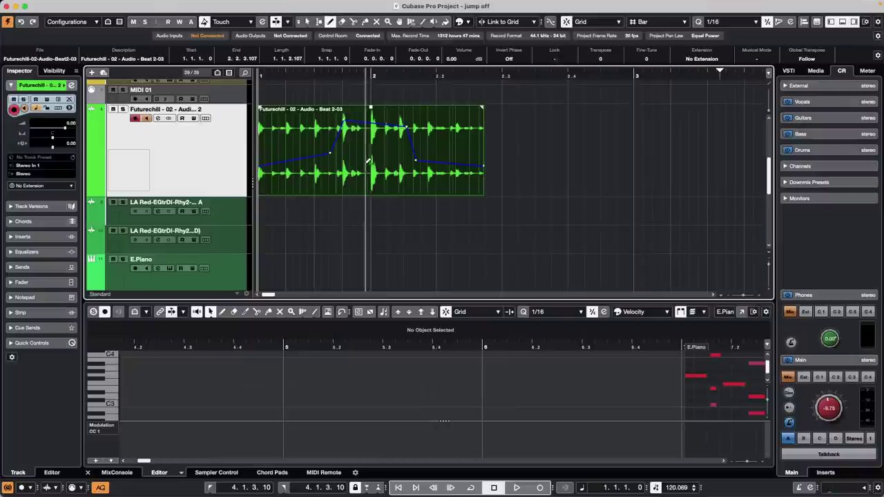
# - Duplicate the drum loop event directly after the original, and reselect the original with the Draw tool active
pyautogui.press('1')
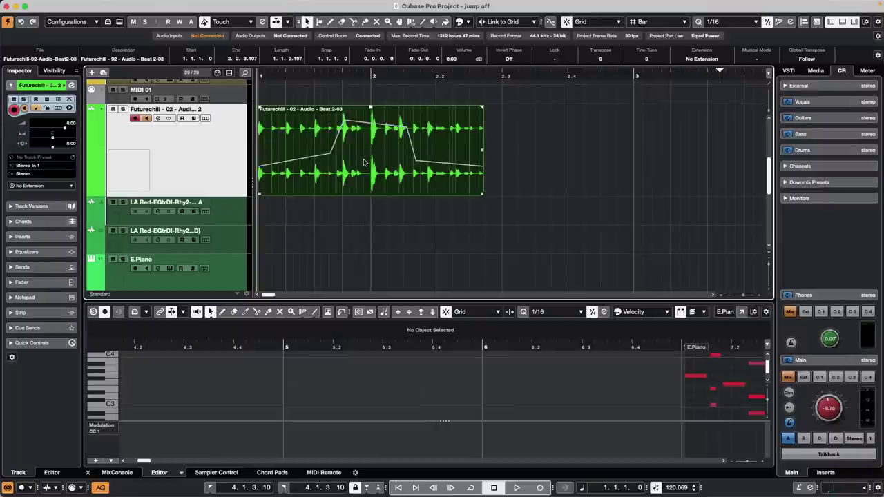
pyautogui.press('super+d')
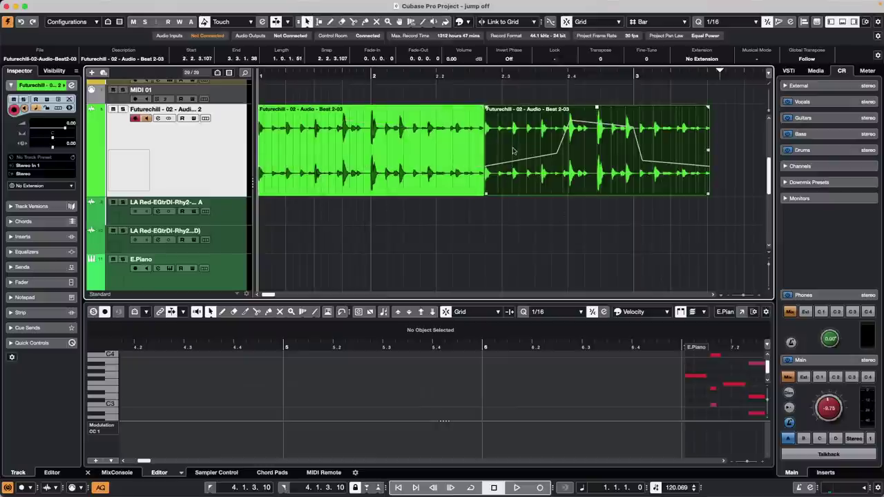
pyautogui.click(373, 167)
pyautogui.rightClick(371, 166)
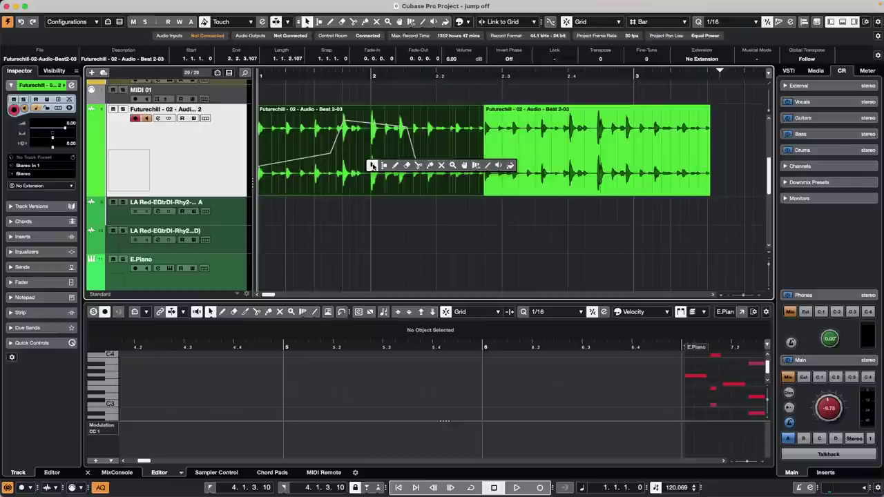
pyautogui.click(396, 166)
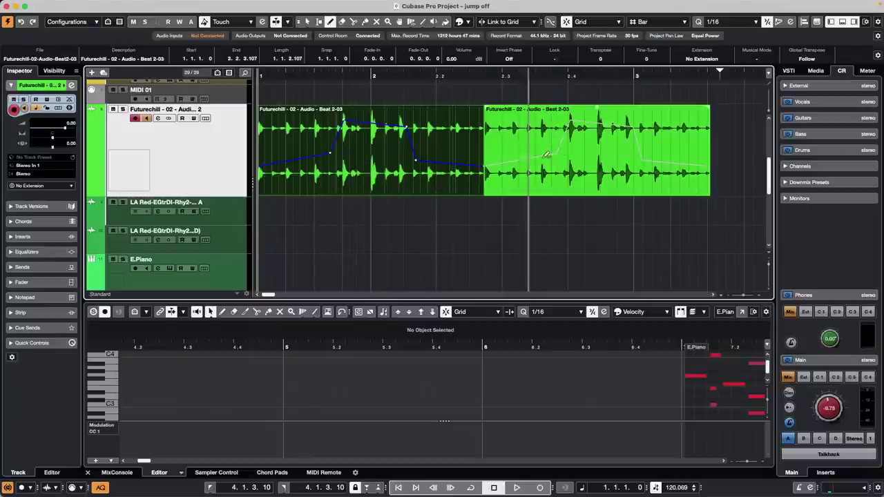
# - Show the Volume automation lane of the Futurechill track and enlarge its height
pyautogui.click(95, 199)
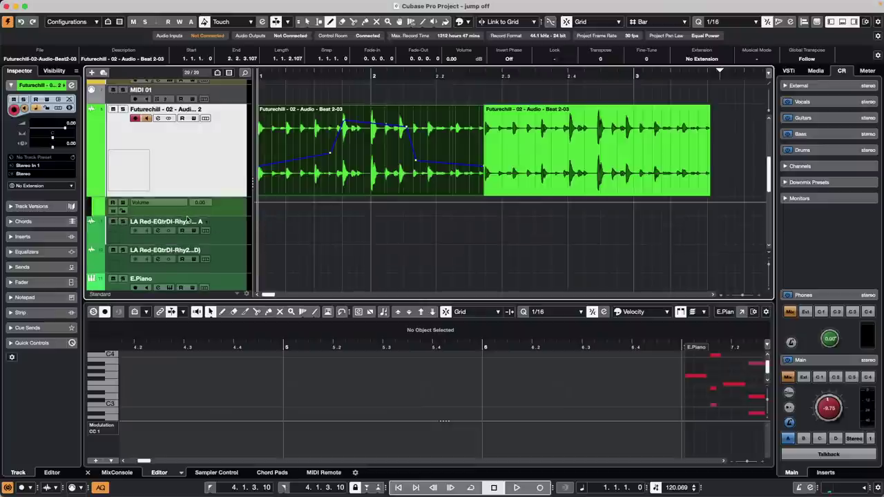
pyautogui.click(223, 224)
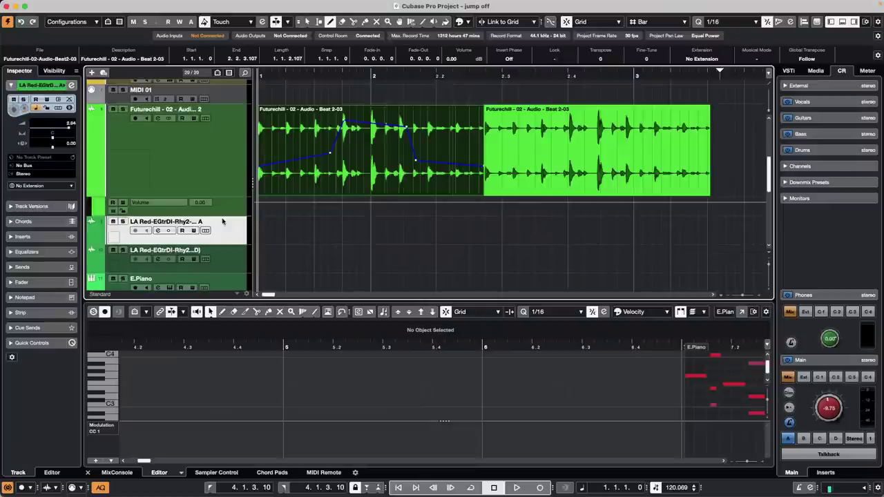
pyautogui.click(230, 214)
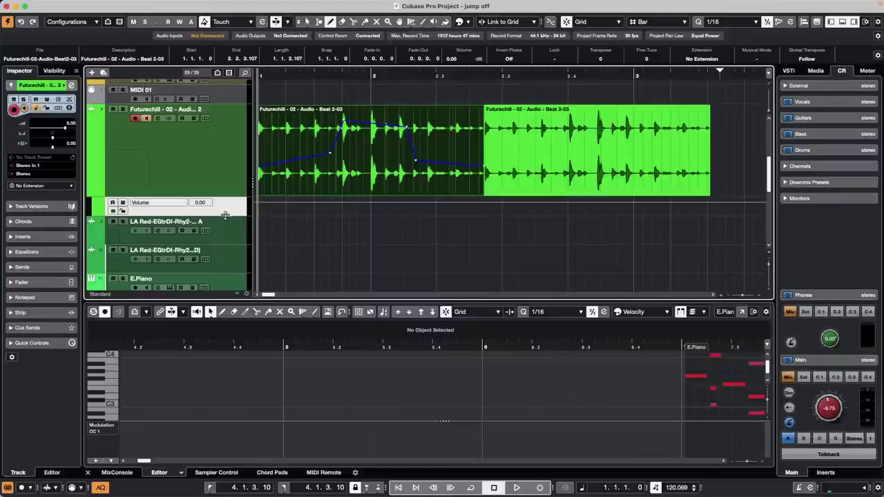
pyautogui.moveTo(225, 225); pyautogui.dragTo(227, 259)
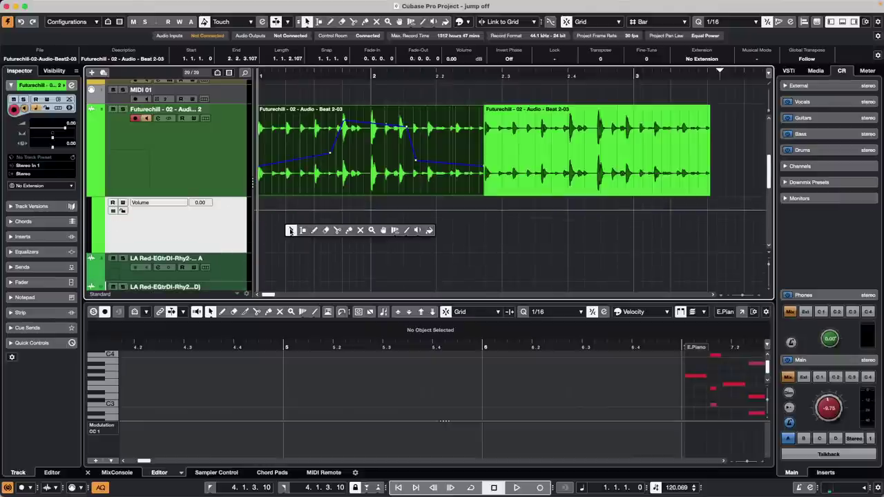
# - Draw a freehand volume automation curve under the first Futurechill event, dipping before bar 2 and rising after it, and reactivate the Object Selection tool
pyautogui.moveTo(293, 220)
pyautogui.mouseDown()
pyautogui.moveTo(351, 243)
pyautogui.moveTo(449, 223)
pyautogui.moveTo(407, 224)
pyautogui.mouseUp()
pyautogui.rightClick(298, 219)
pyautogui.click(298, 220)
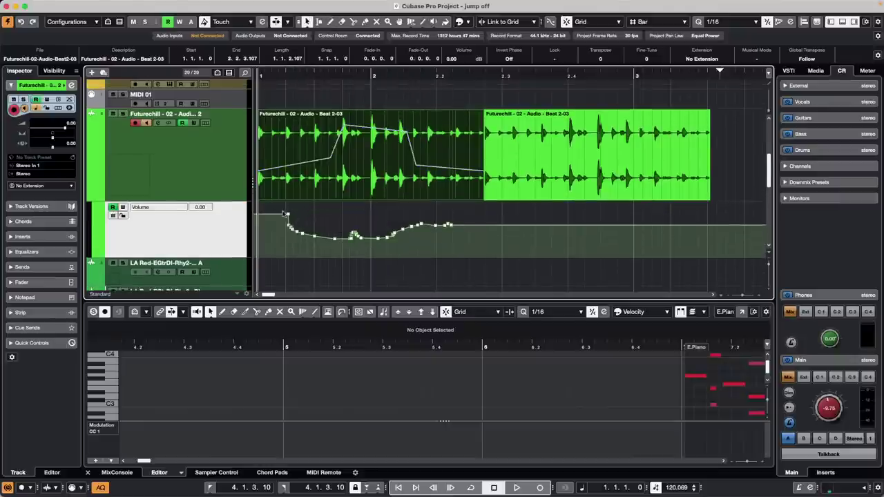
# - Copy the drawn volume automation points and paste them at bar 3 in the Futurechill track's Volume lane
pyautogui.click(288, 227)
pyautogui.moveTo(288, 255); pyautogui.dragTo(461, 219)
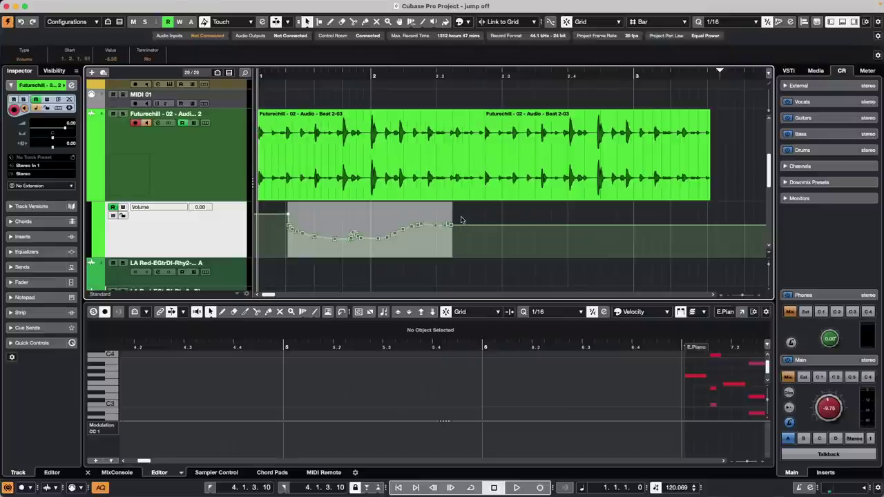
pyautogui.click(511, 78)
pyautogui.click(519, 144)
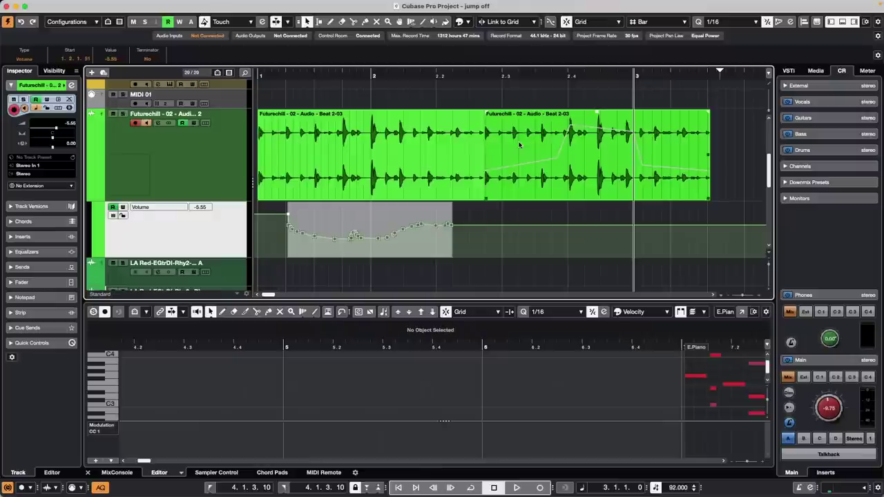
pyautogui.press('super+v')
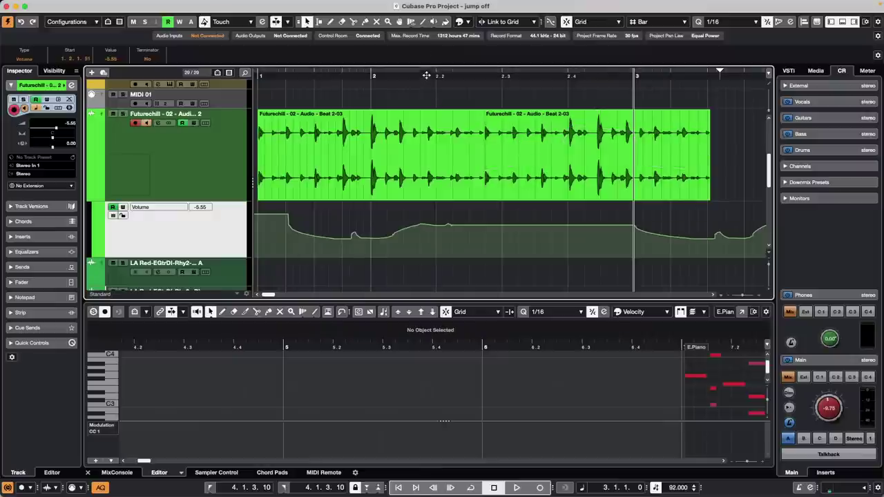
# - Undo the pasted automation, the drawn volume curve and the duplicated drum loop event
pyautogui.moveTo(426, 75)
pyautogui.mouseDown()
pyautogui.moveTo(422, 53)
pyautogui.moveTo(254, 60)
pyautogui.mouseUp()
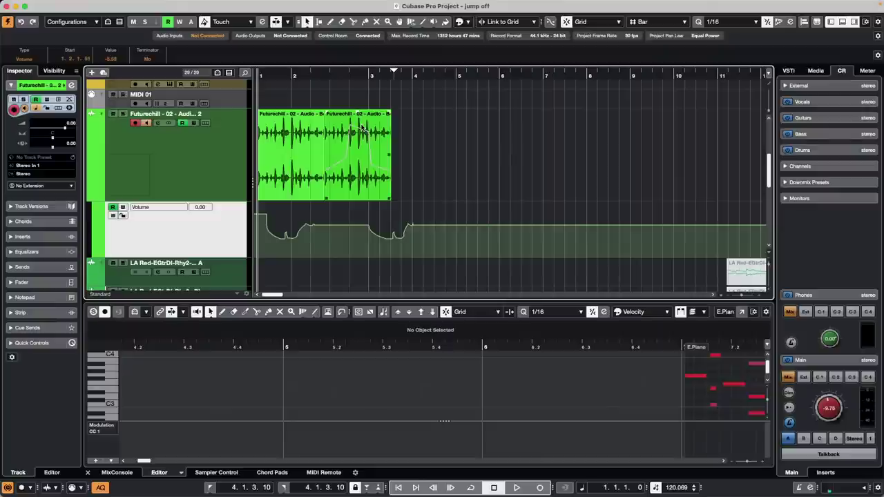
pyautogui.press('super+z')
pyautogui.press('super+z')
pyautogui.press('super+z')
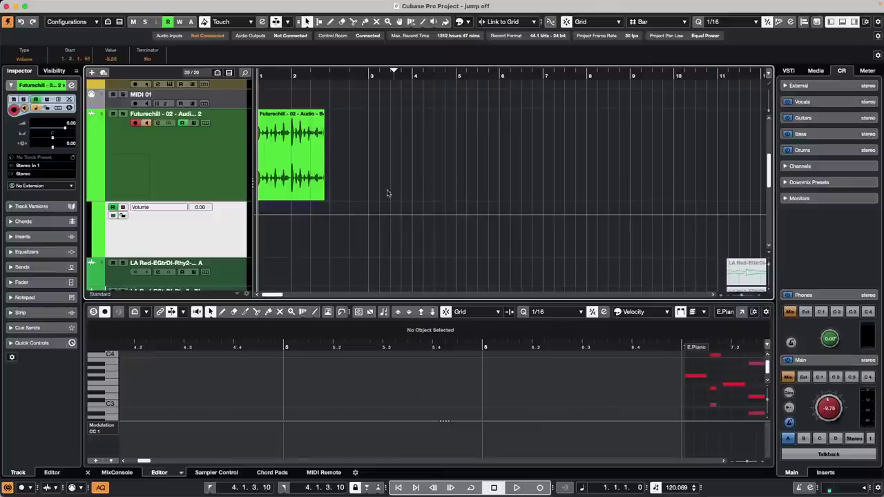
# - Select the E.Piano part starting at bar 7 and open it in a separate Key Editor window
pyautogui.scroll(-3, 401, 188)
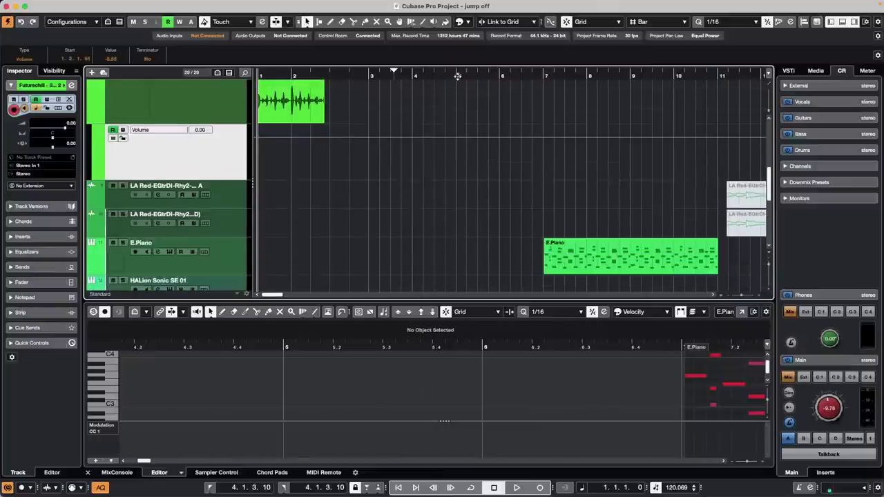
pyautogui.moveTo(456, 75); pyautogui.dragTo(447, 54)
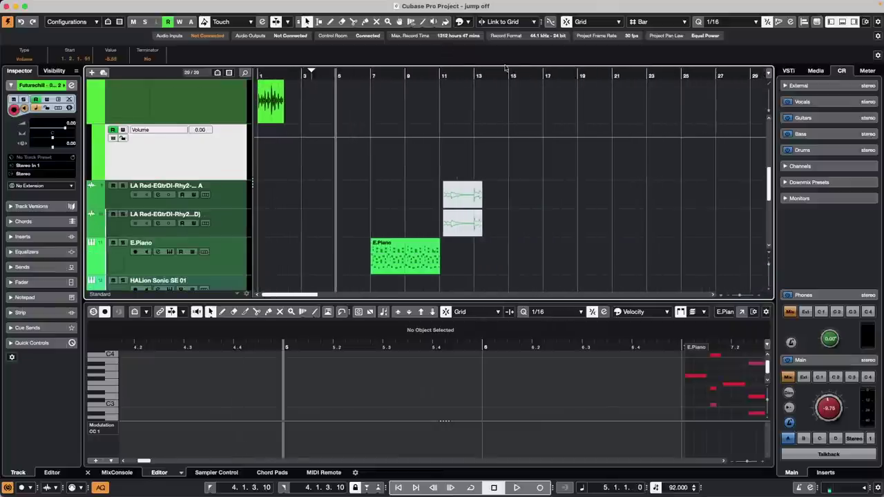
pyautogui.click(400, 75)
pyautogui.moveTo(400, 75); pyautogui.dragTo(346, 236)
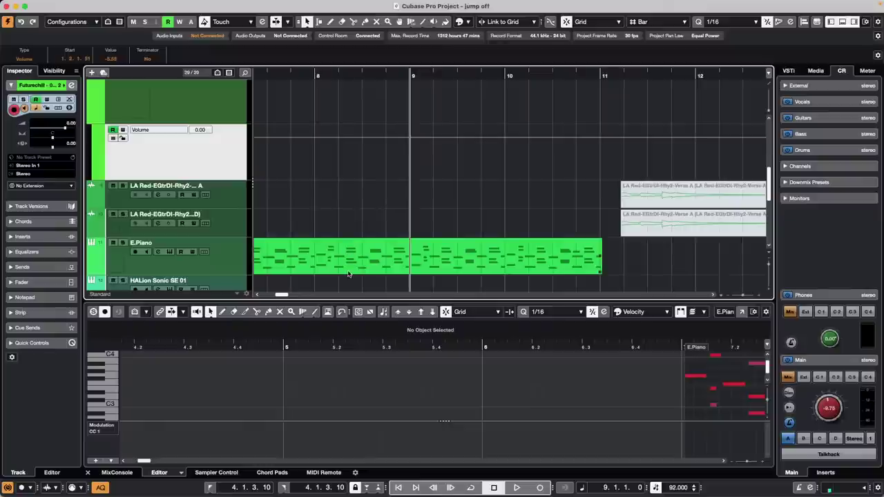
pyautogui.click(322, 254)
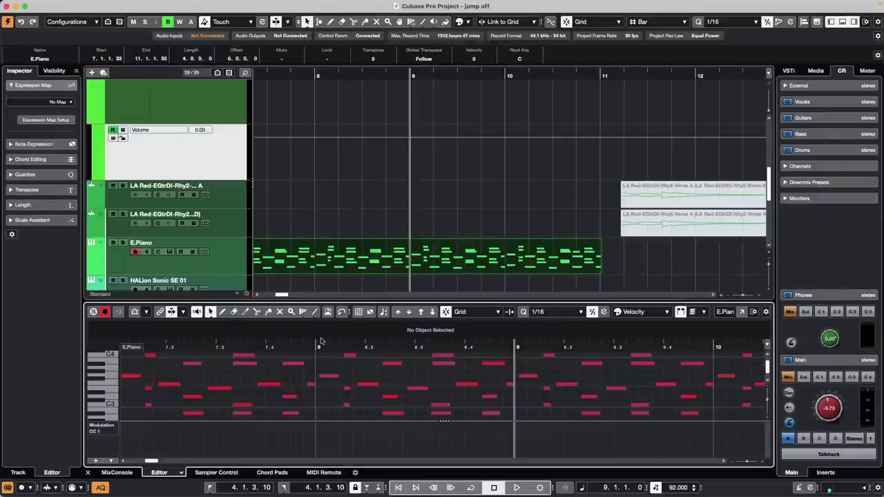
pyautogui.click(358, 312)
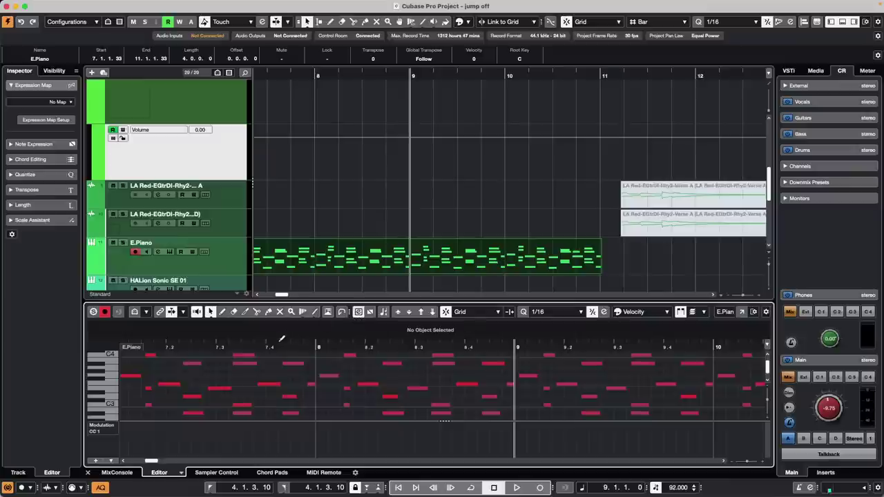
pyautogui.click(742, 311)
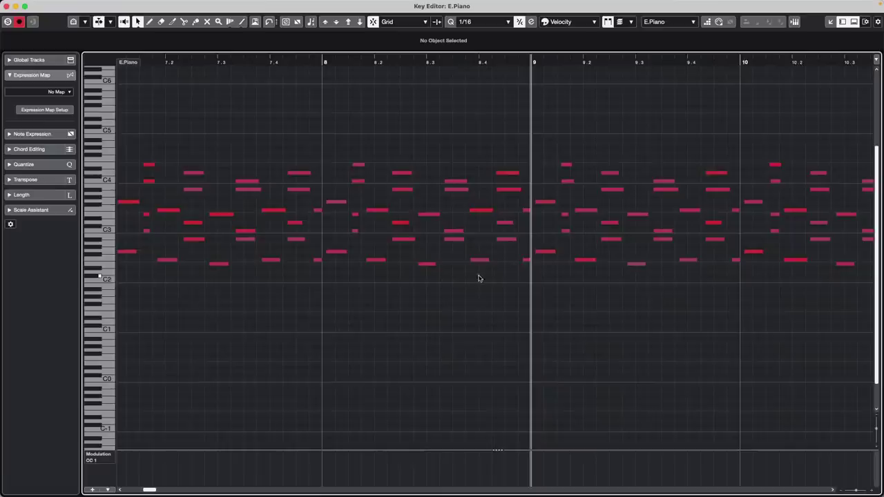
# - Insert a short E3 note at beat 4 of bar 7, turn on the note expression display and deselect the note
pyautogui.doubleClick(274, 213)
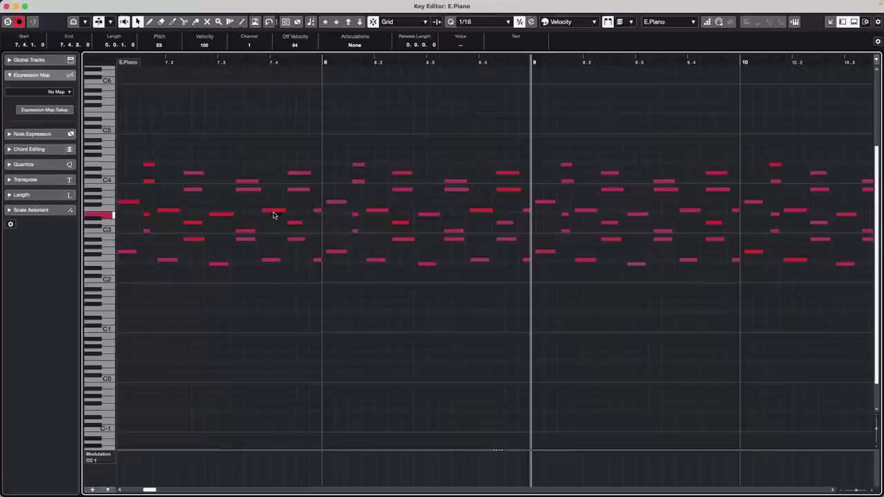
pyautogui.press('super+z')
pyautogui.doubleClick(271, 217)
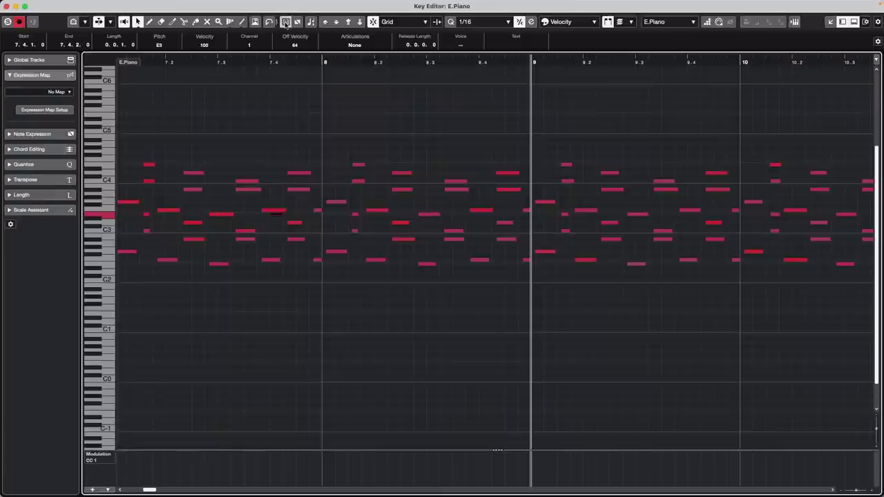
pyautogui.click(275, 141)
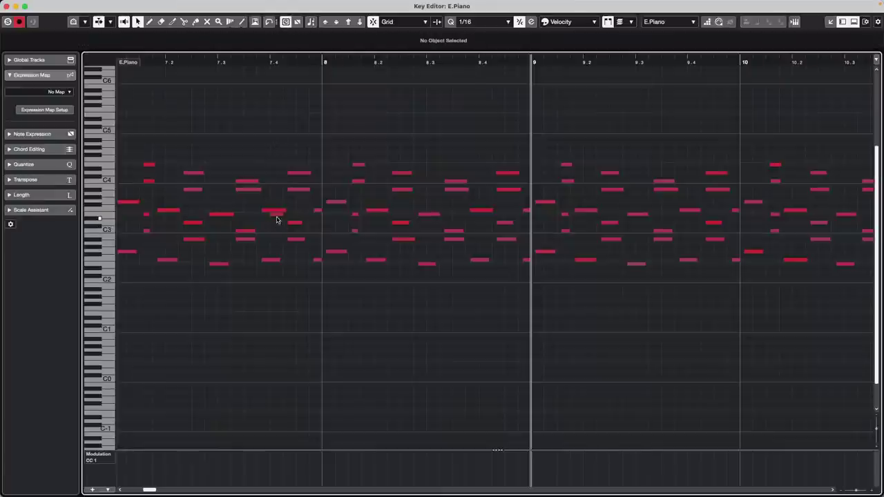
# - Open the Note Expression editor for the C4 note after beat 7.3 and show the Note Expression parameter list
pyautogui.doubleClick(244, 185)
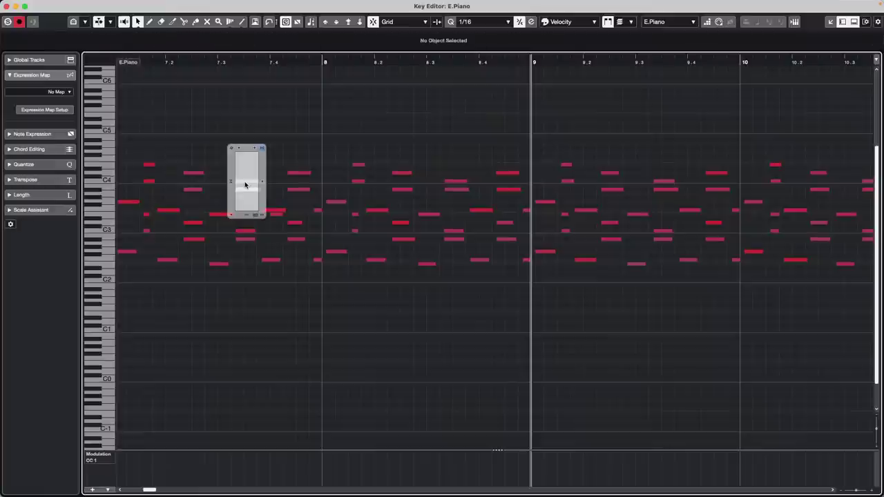
pyautogui.click(219, 59)
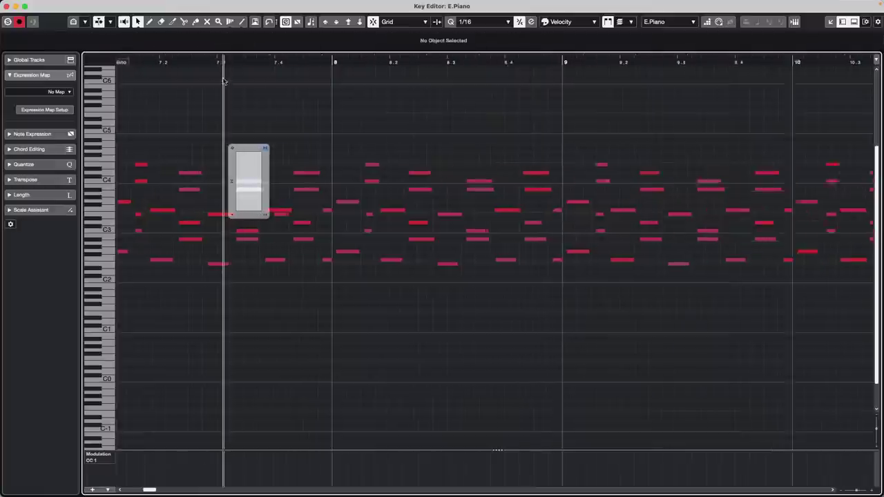
pyautogui.press('h')
pyautogui.press('h')
pyautogui.press('h')
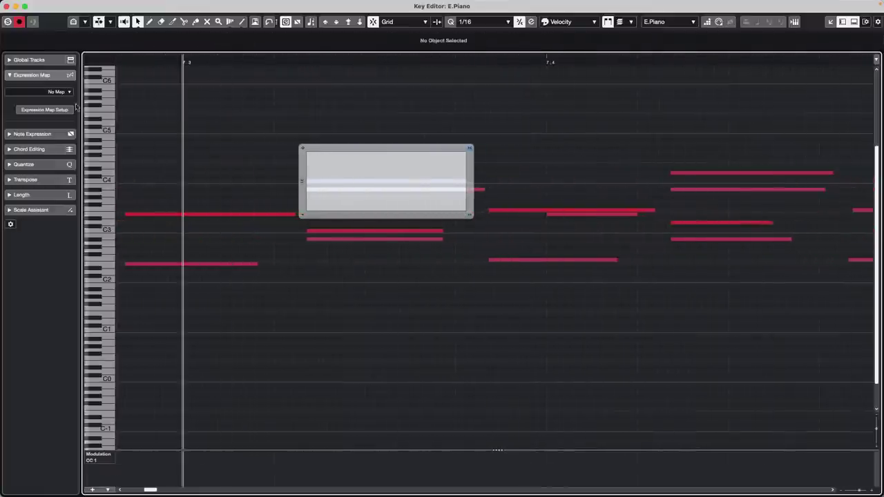
pyautogui.click(21, 134)
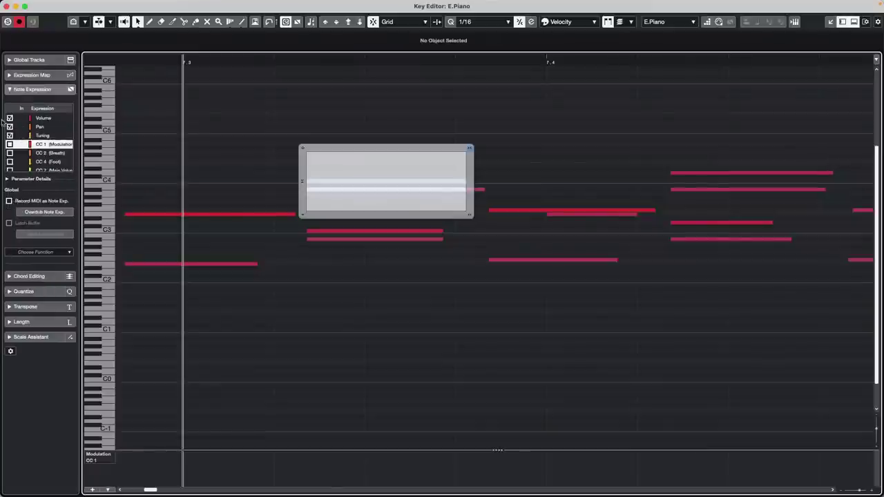
# - Draw a CC 1 (Modulation) expression curve on the C4 note with the Draw tool, stepping up partway through the note
pyautogui.rightClick(338, 185)
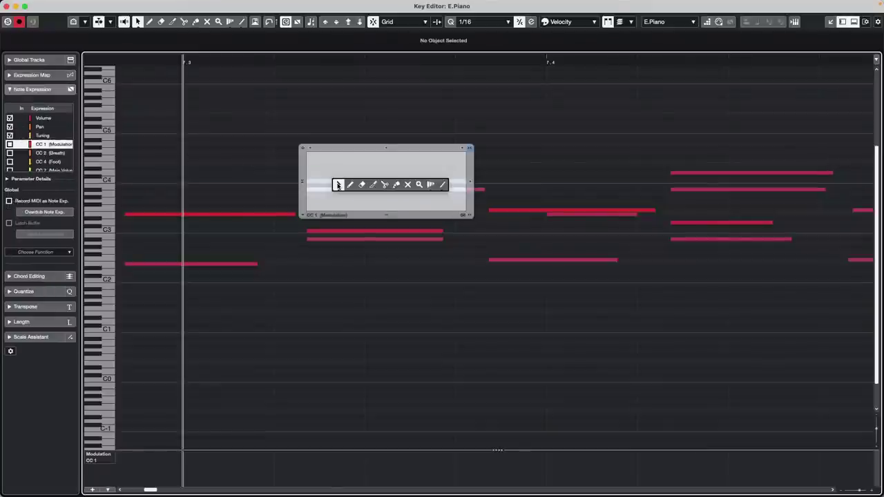
pyautogui.click(350, 184)
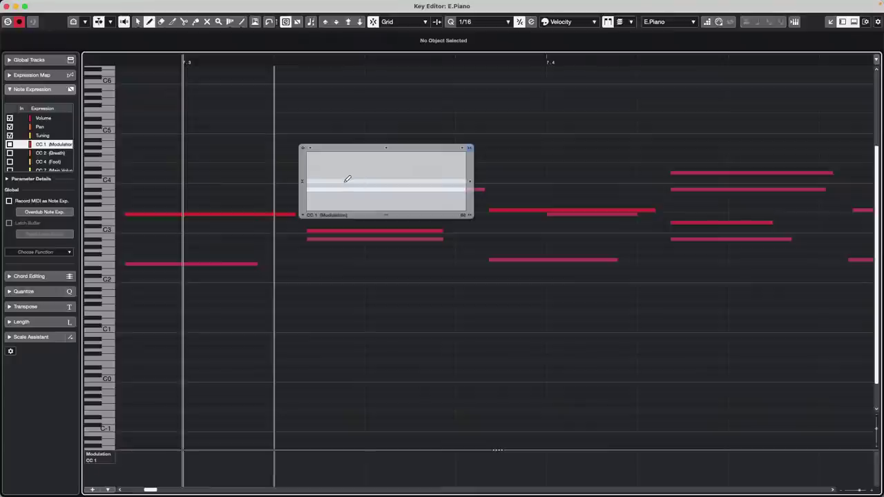
pyautogui.moveTo(345, 182)
pyautogui.mouseDown()
pyautogui.moveTo(417, 182)
pyautogui.moveTo(418, 170)
pyautogui.moveTo(418, 184)
pyautogui.moveTo(421, 169)
pyautogui.mouseUp()
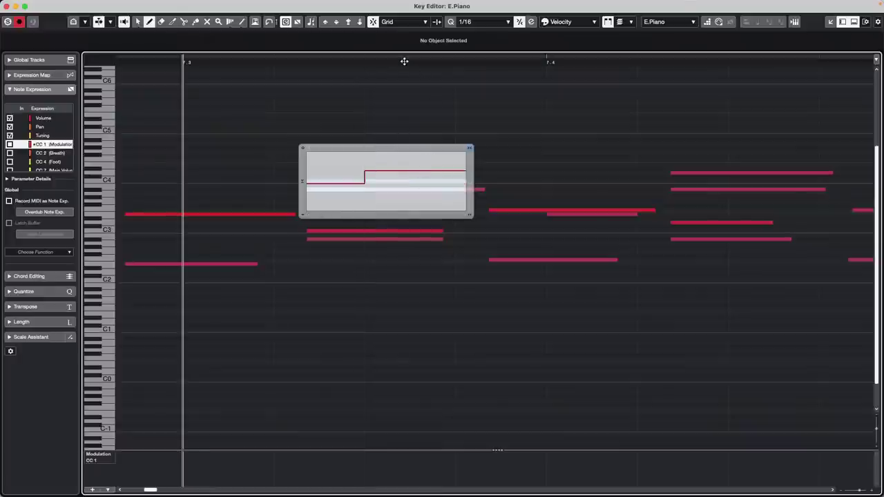
pyautogui.moveTo(404, 60); pyautogui.dragTo(419, 61)
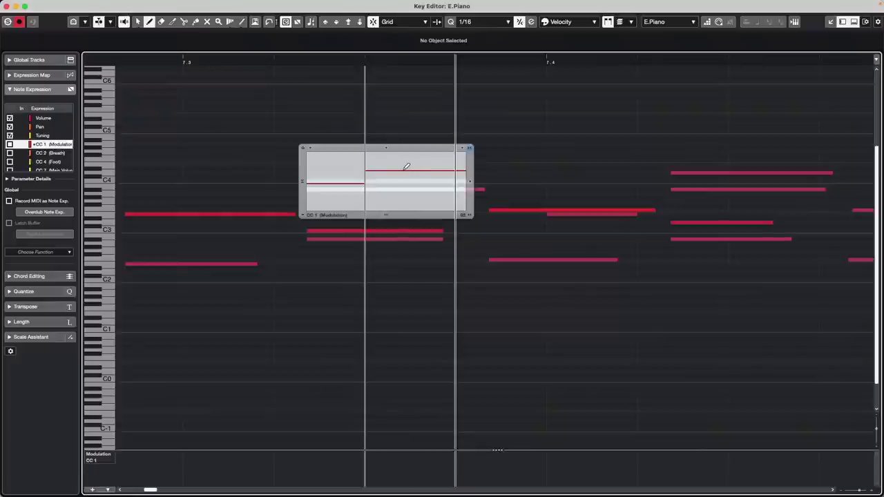
pyautogui.moveTo(406, 170)
pyautogui.mouseDown()
pyautogui.moveTo(406, 182)
pyautogui.moveTo(407, 175)
pyautogui.mouseUp()
# - Choose Tuning as the note's expression parameter and draw a constant tuning line below the centre of the C4 note
pyautogui.click(41, 136)
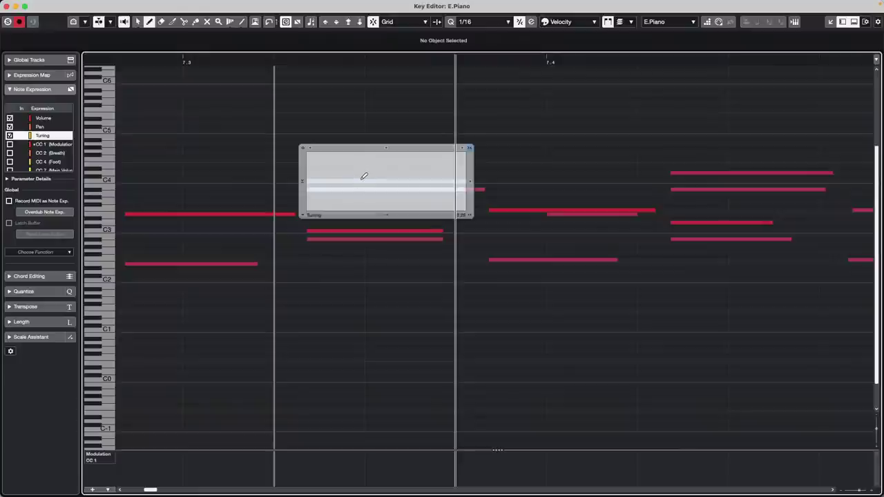
pyautogui.moveTo(363, 176)
pyautogui.mouseDown()
pyautogui.moveTo(364, 183)
pyautogui.moveTo(383, 170)
pyautogui.moveTo(380, 180)
pyautogui.mouseUp()
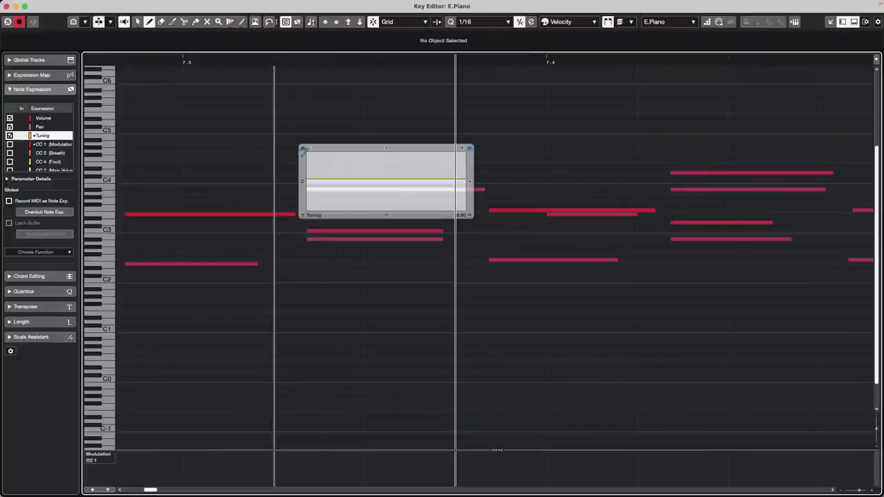
pyautogui.moveTo(341, 169)
pyautogui.mouseDown()
pyautogui.moveTo(385, 184)
pyautogui.moveTo(371, 193)
pyautogui.moveTo(390, 177)
pyautogui.mouseUp()
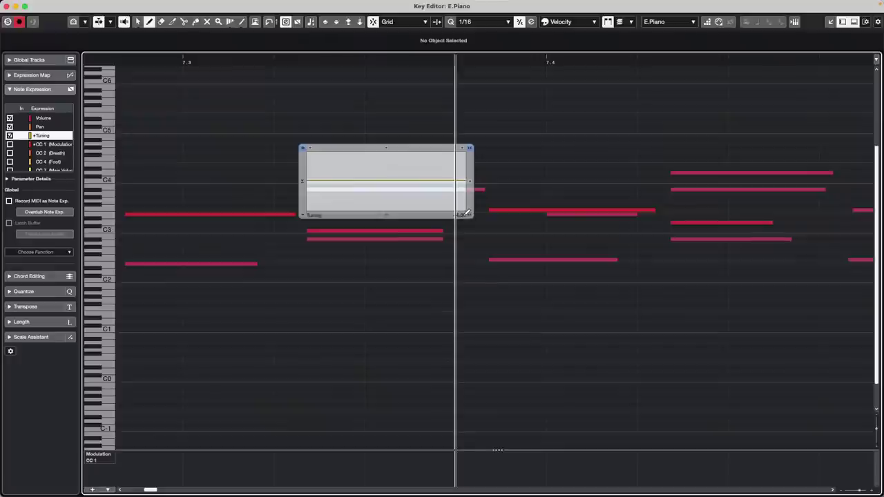
pyautogui.moveTo(419, 194)
pyautogui.mouseDown()
pyautogui.moveTo(408, 191)
pyautogui.moveTo(415, 181)
pyautogui.moveTo(346, 187)
pyautogui.mouseUp()
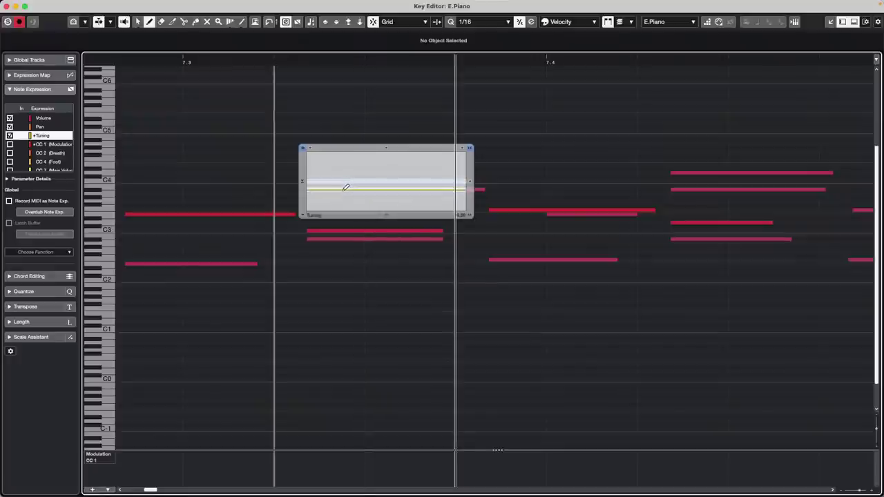
pyautogui.click(308, 216)
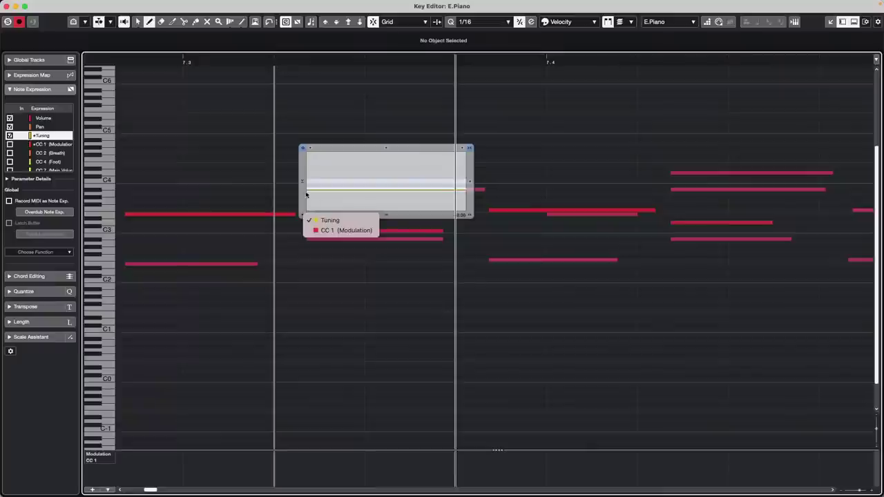
pyautogui.click(304, 187)
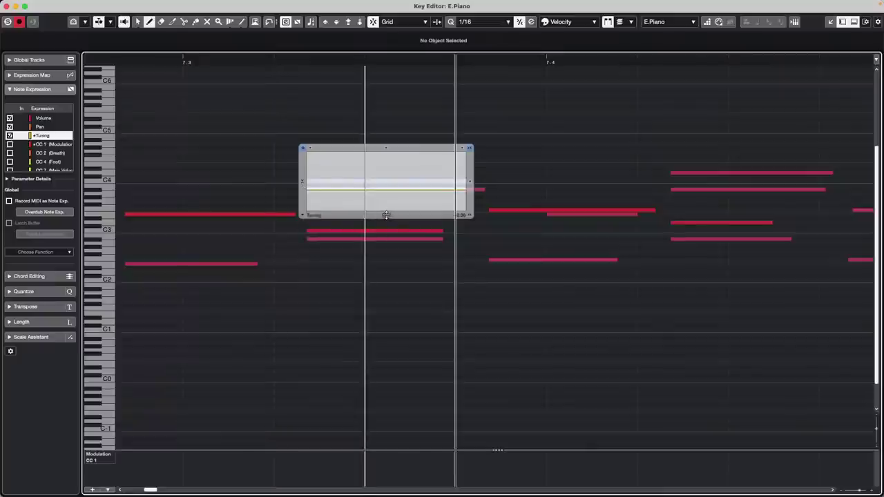
# - Redraw the C4 note's Tuning line at several heights, finishing slightly below the centre
pyautogui.moveTo(377, 181); pyautogui.dragTo(420, 188)
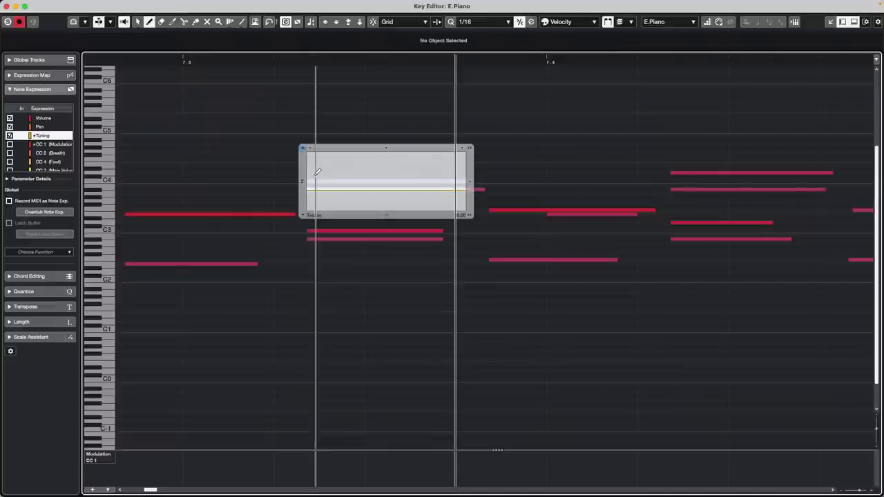
pyautogui.moveTo(308, 190)
pyautogui.mouseDown()
pyautogui.moveTo(309, 154)
pyautogui.moveTo(311, 168)
pyautogui.mouseUp()
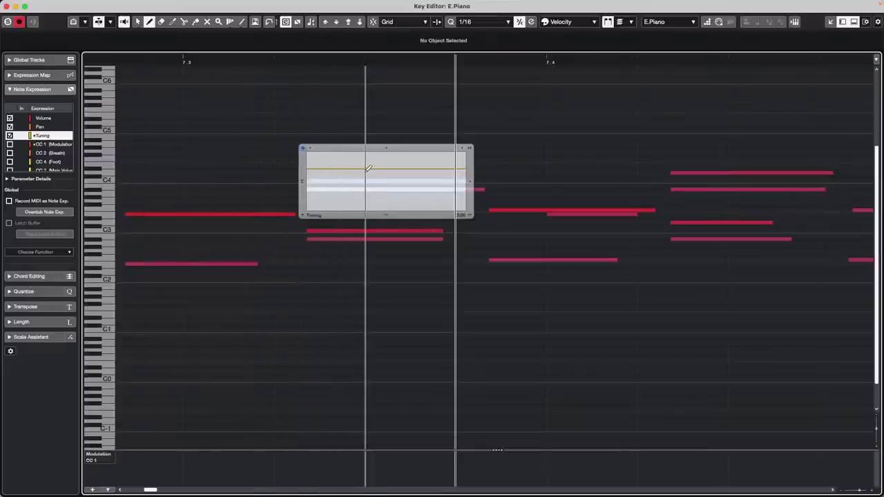
pyautogui.moveTo(368, 166); pyautogui.dragTo(369, 178)
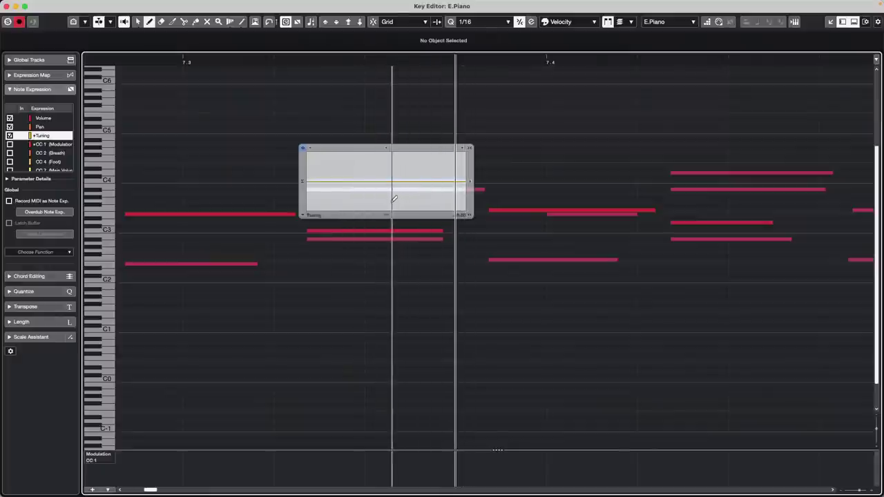
pyautogui.click(370, 190)
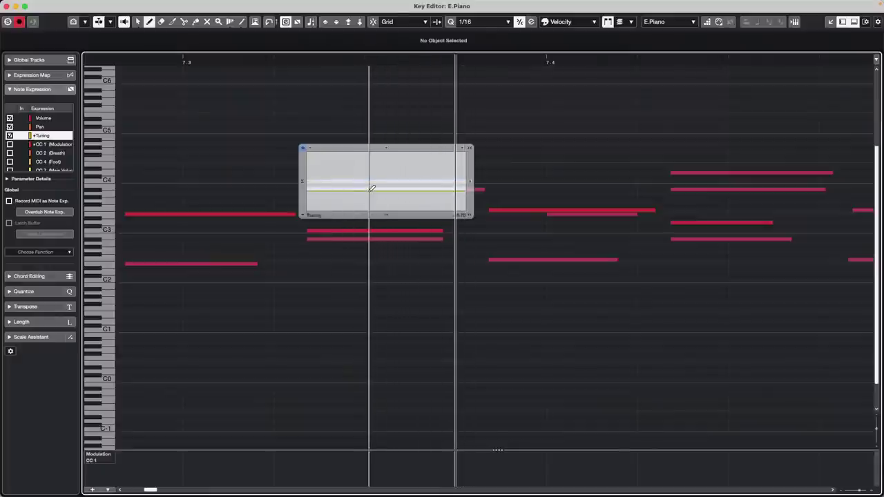
pyautogui.click(428, 194)
pyautogui.click(436, 186)
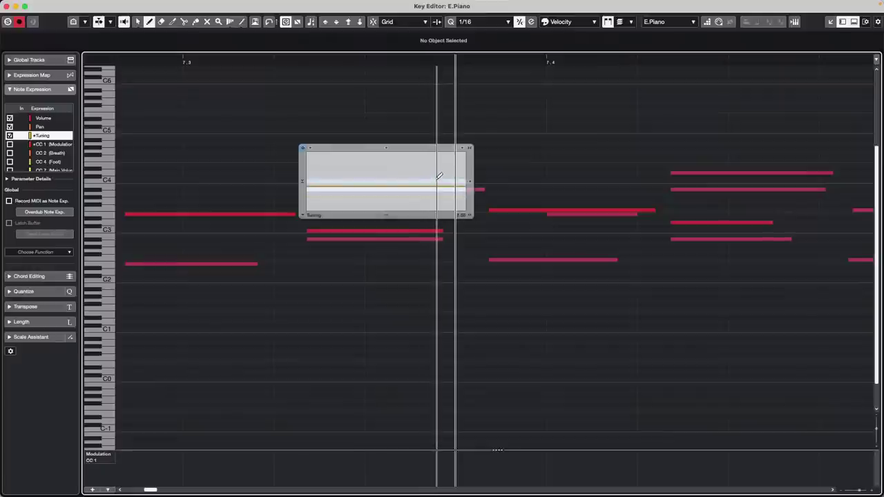
pyautogui.click(439, 182)
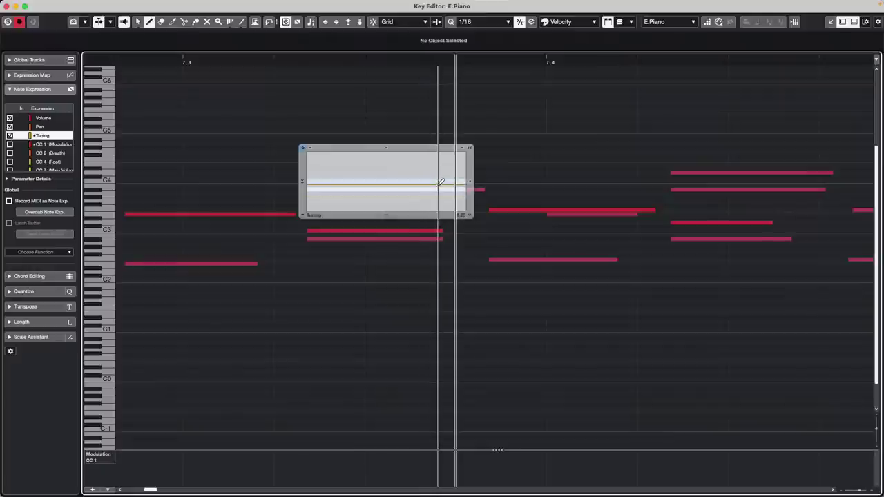
# - Try further constant Tuning heights on the C4 note, ending with a line just below the centre
pyautogui.click(388, 168)
pyautogui.click(413, 195)
pyautogui.click(431, 189)
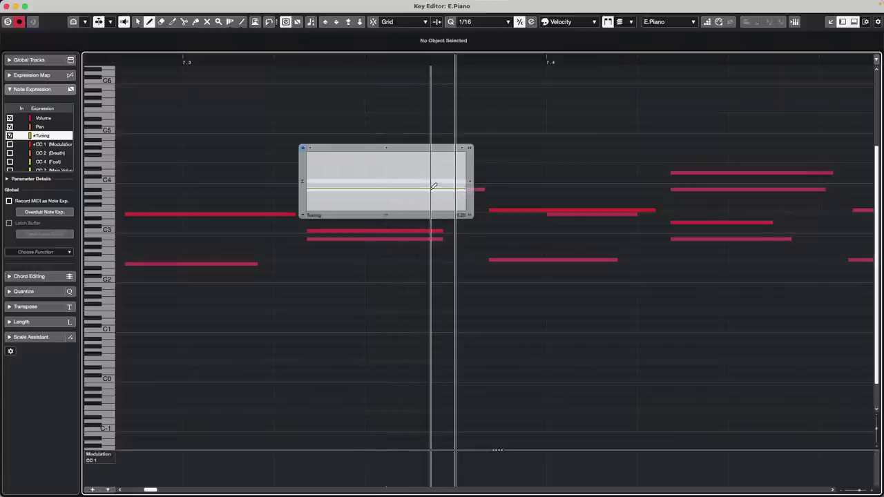
pyautogui.click(371, 174)
pyautogui.click(407, 183)
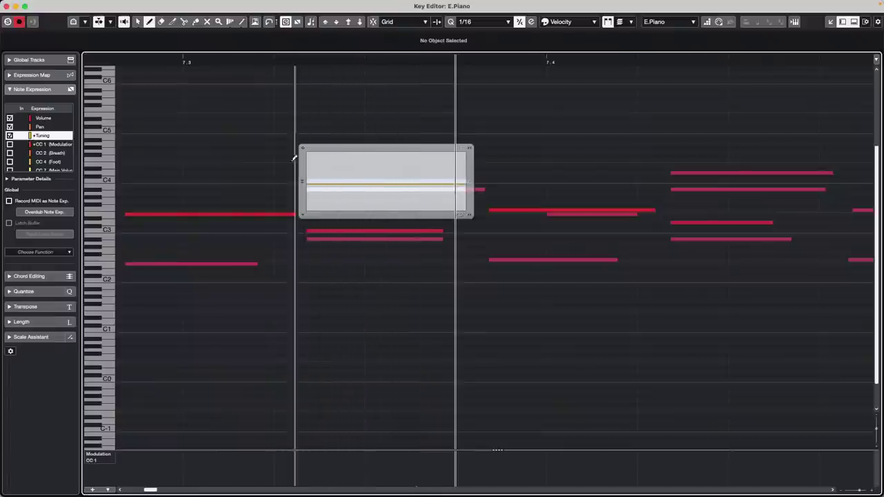
# - Switch to the Object Selection tool and close the separate E.Piano Key Editor window
pyautogui.rightClick(263, 184)
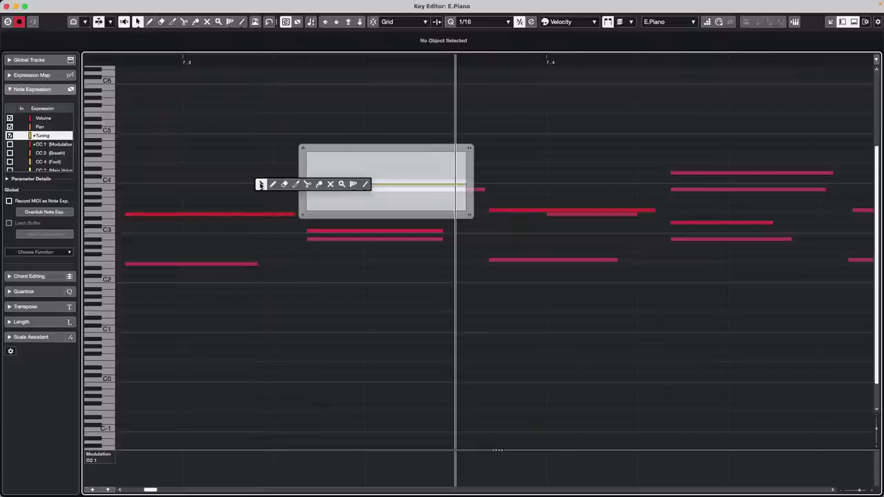
pyautogui.click(262, 185)
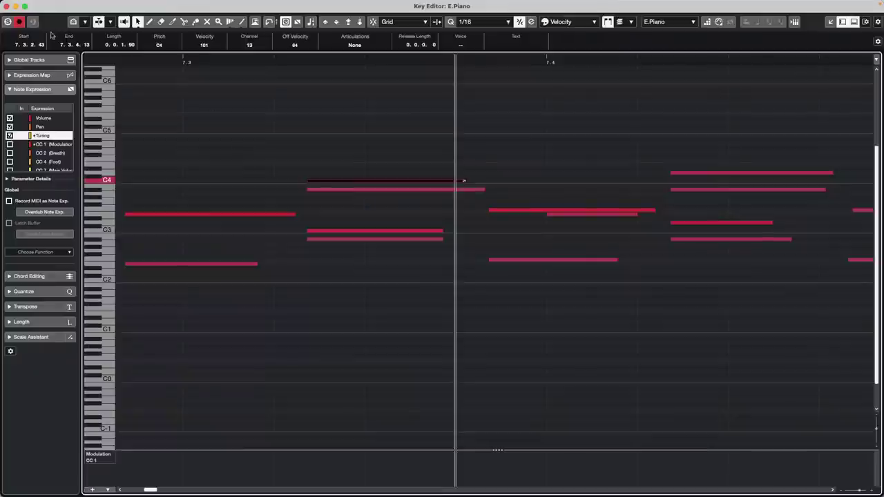
pyautogui.click(6, 6)
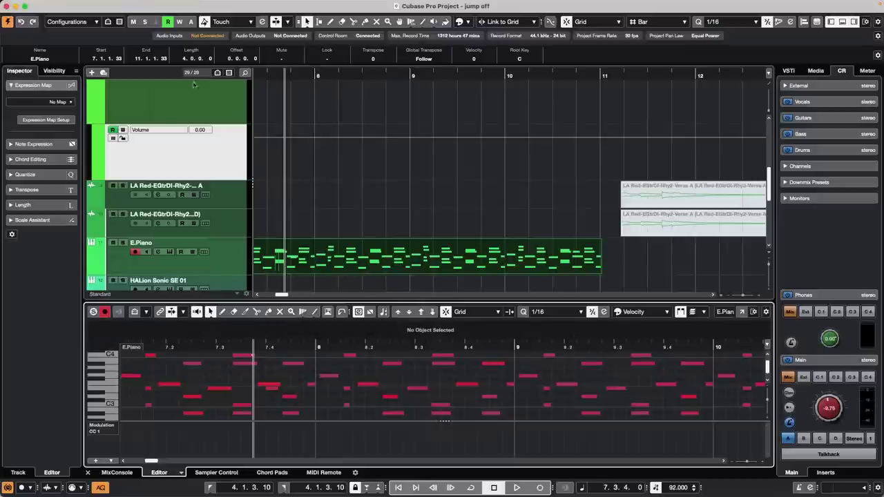
# - Return to the project start and move the Tempo track directly above the Futurechill audio track
pyautogui.scroll(5, 290, 197)
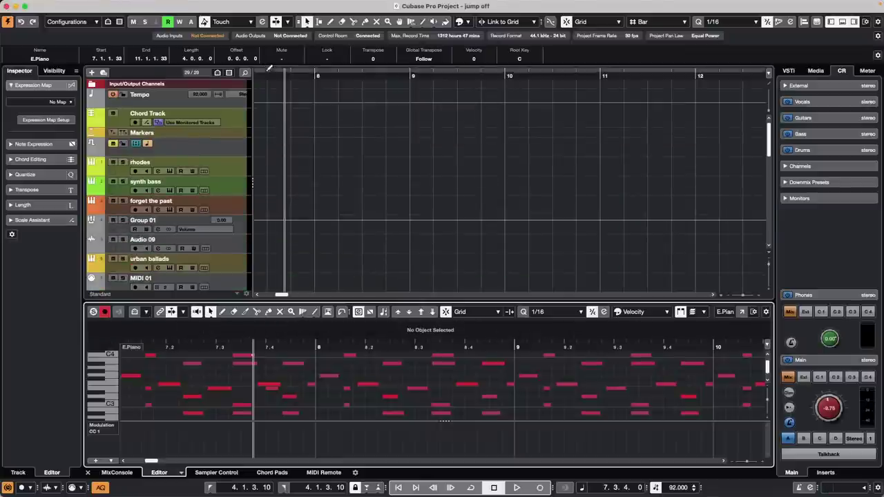
pyautogui.click(87, 56)
pyautogui.press('.')
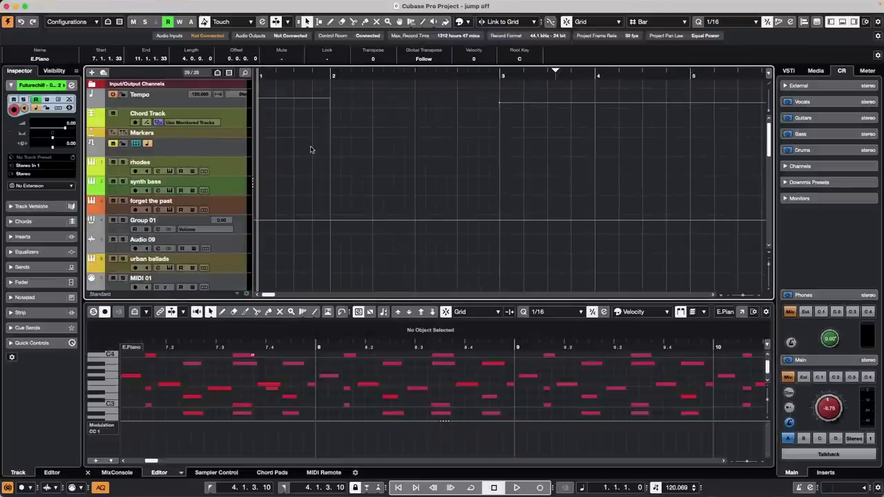
pyautogui.scroll(-5, 311, 149)
pyautogui.scroll(5, 311, 149)
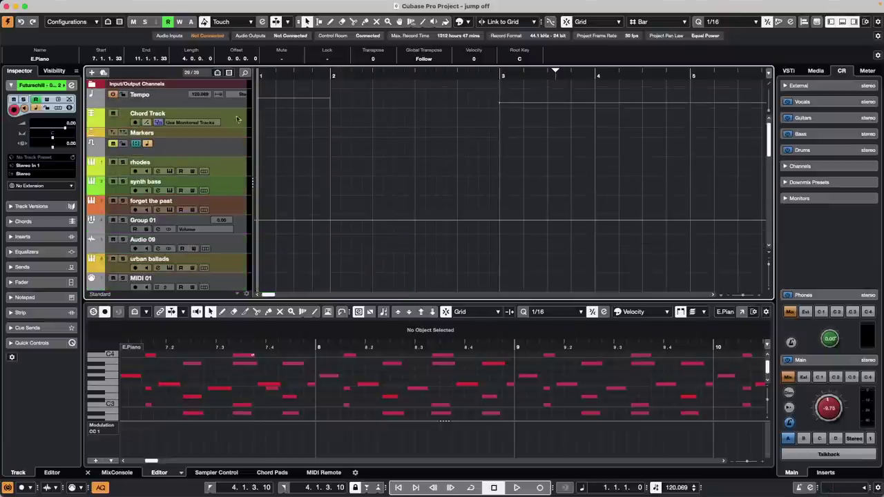
pyautogui.moveTo(176, 105); pyautogui.dragTo(212, 172)
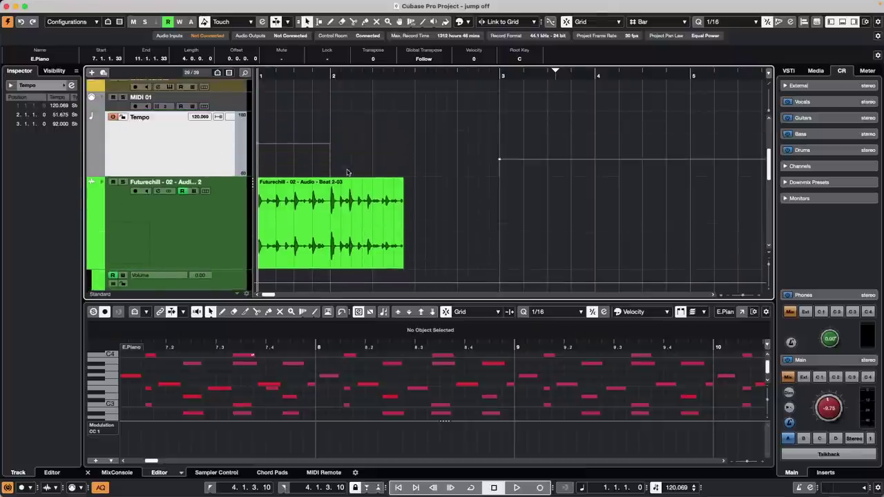
# - Copy the Futurechill loop directly after itself, and place a further copy beginning just before bar 4
pyautogui.moveTo(401, 226); pyautogui.dragTo(694, 236)
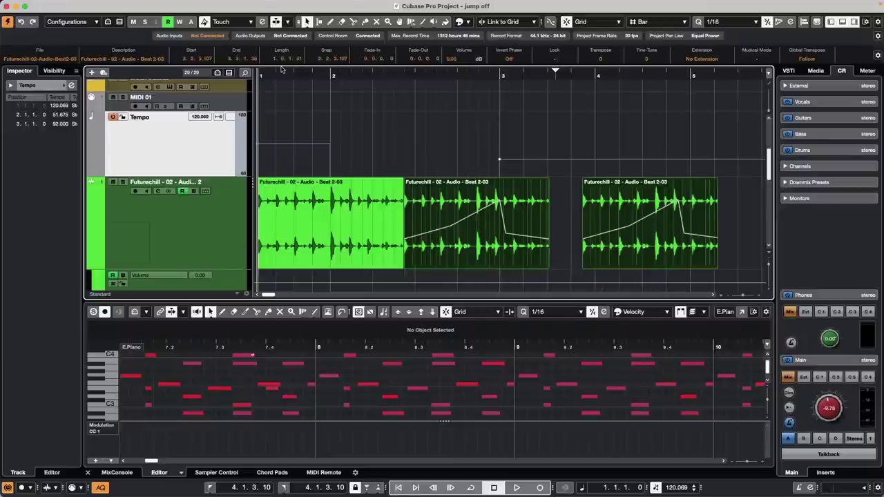
# - With the Draw tool, set the Tempo track to 123 BPM at bar 1, 110 BPM at bar 3 and 107 BPM at bar 4
pyautogui.rightClick(281, 138)
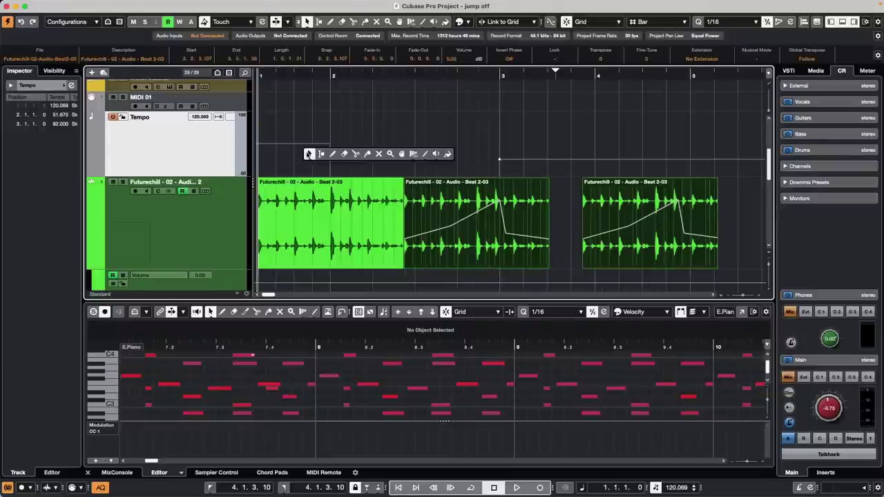
pyautogui.click(331, 152)
pyautogui.click(328, 153)
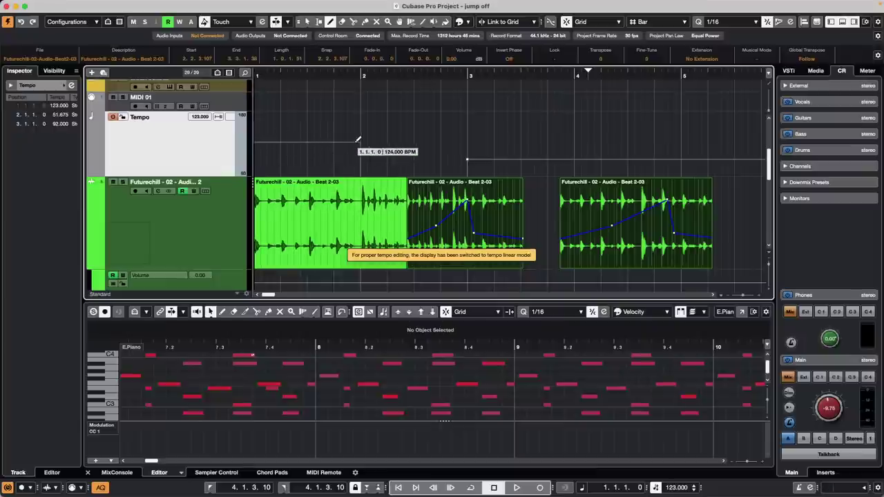
pyautogui.click(338, 143)
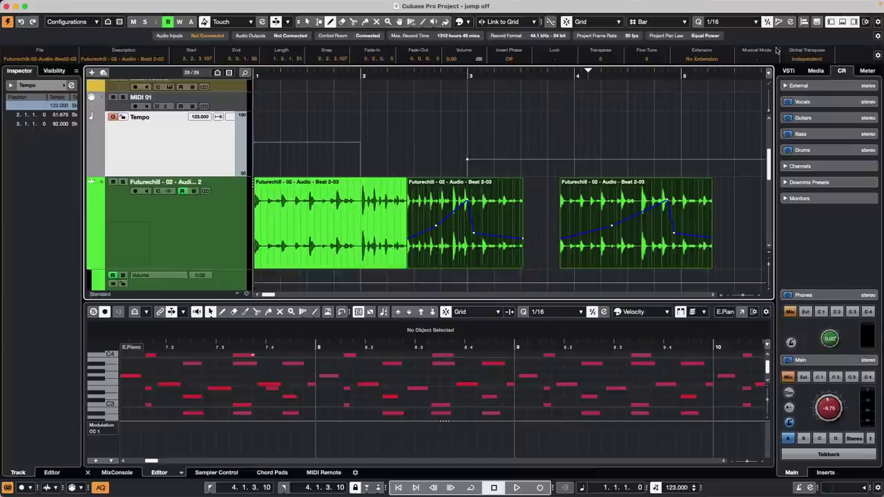
pyautogui.click(586, 145)
pyautogui.moveTo(589, 143)
pyautogui.mouseDown()
pyautogui.moveTo(552, 123)
pyautogui.moveTo(387, 130)
pyautogui.mouseUp()
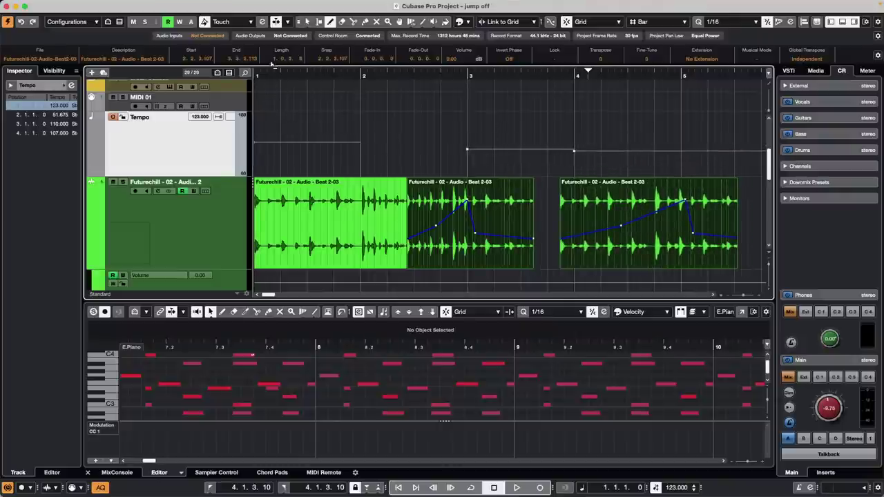
# - Draw a freehand fluctuating tempo curve on the Tempo track from about bar 11 to bar 27
pyautogui.moveTo(270, 74); pyautogui.dragTo(270, 34)
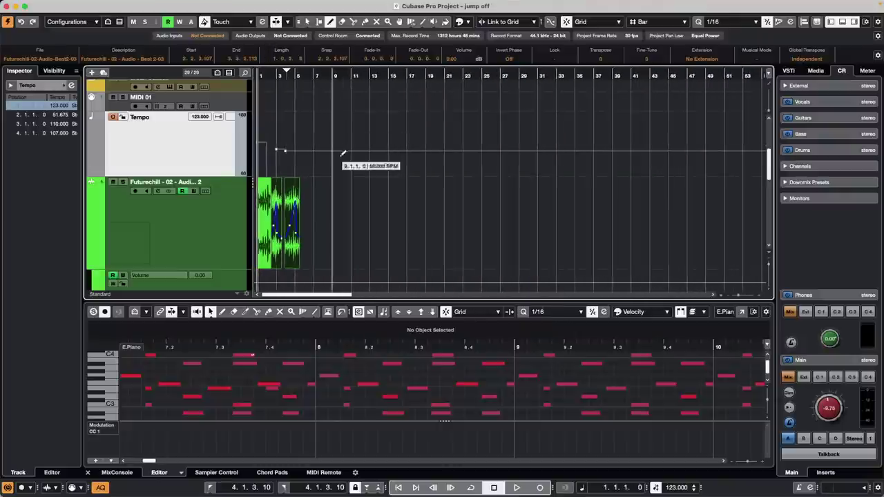
pyautogui.moveTo(350, 149); pyautogui.dragTo(509, 163)
# - Move the Futurechill event from bar 1 into the fluctuating tempo section, starting at 21.1.2.53
pyautogui.moveTo(435, 70)
pyautogui.mouseDown()
pyautogui.moveTo(438, 88)
pyautogui.moveTo(436, 79)
pyautogui.mouseUp()
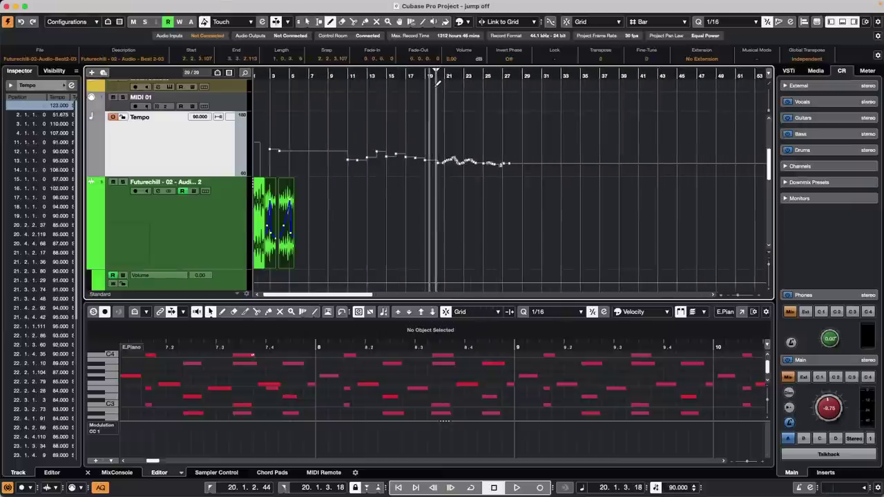
pyautogui.rightClick(259, 225)
pyautogui.click(259, 229)
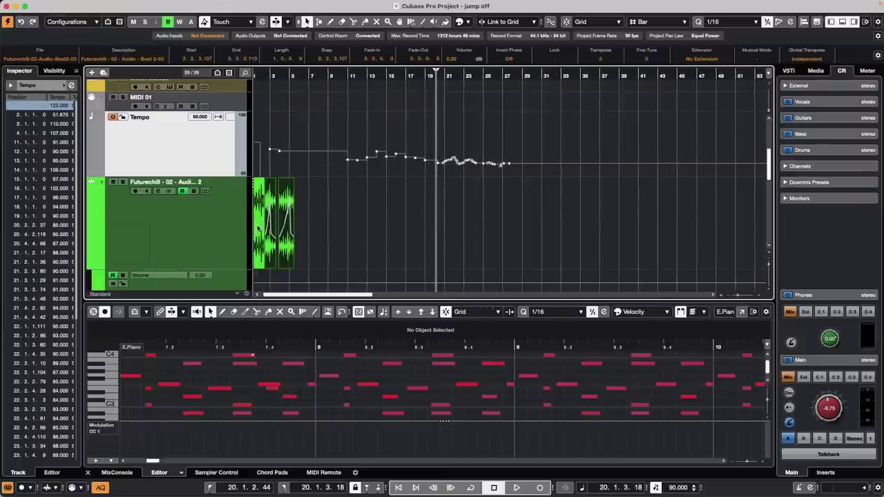
pyautogui.moveTo(259, 225); pyautogui.dragTo(461, 227)
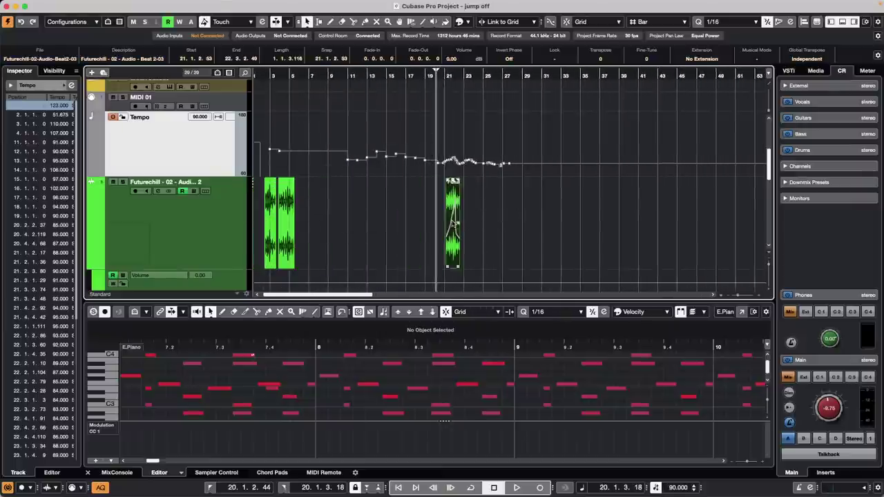
pyautogui.click(454, 78)
pyautogui.press('h')
pyautogui.press('h')
pyautogui.press('h')
pyautogui.press('h')
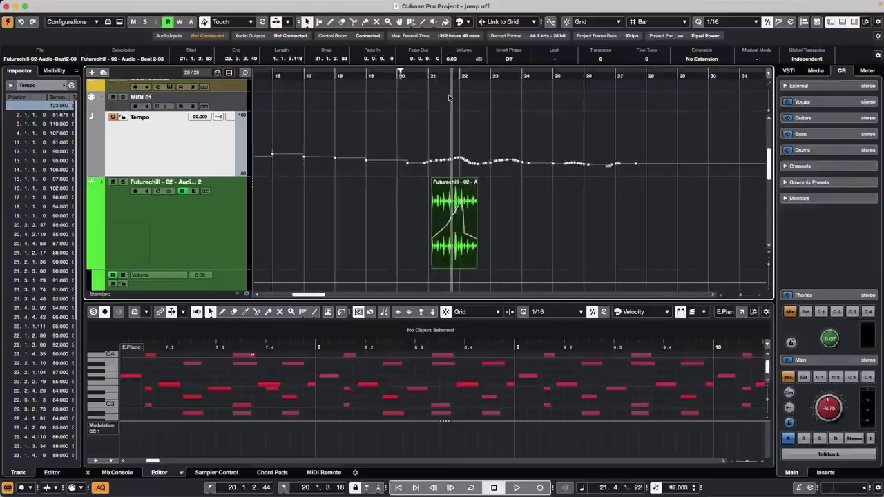
pyautogui.press('h')
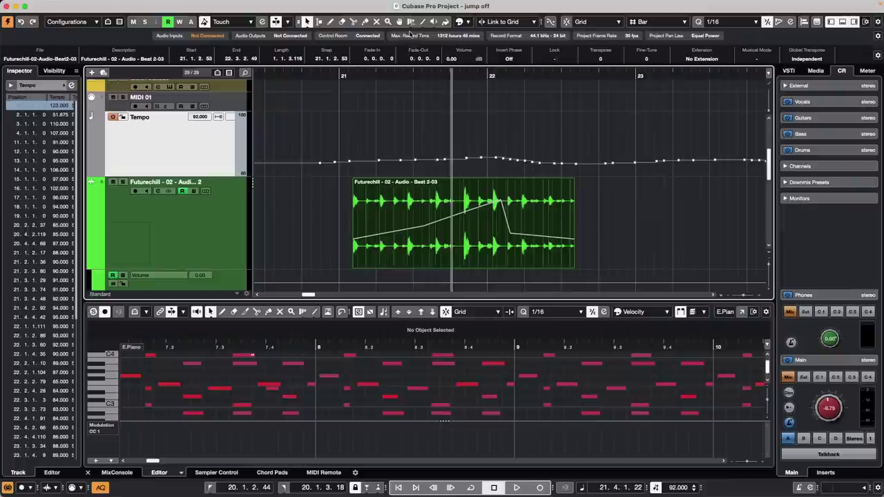
# - Choose the Time Warp tool in Free Warp mode
pyautogui.rightClick(413, 25)
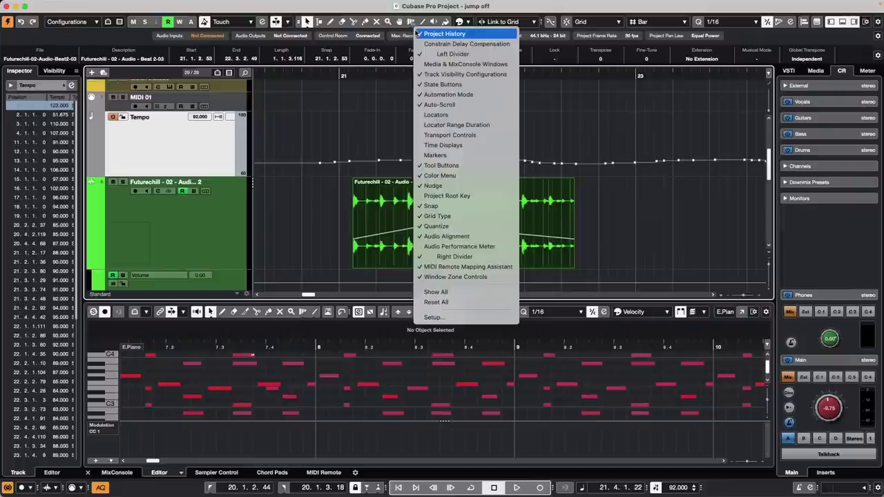
pyautogui.click(413, 26)
pyautogui.click(411, 23)
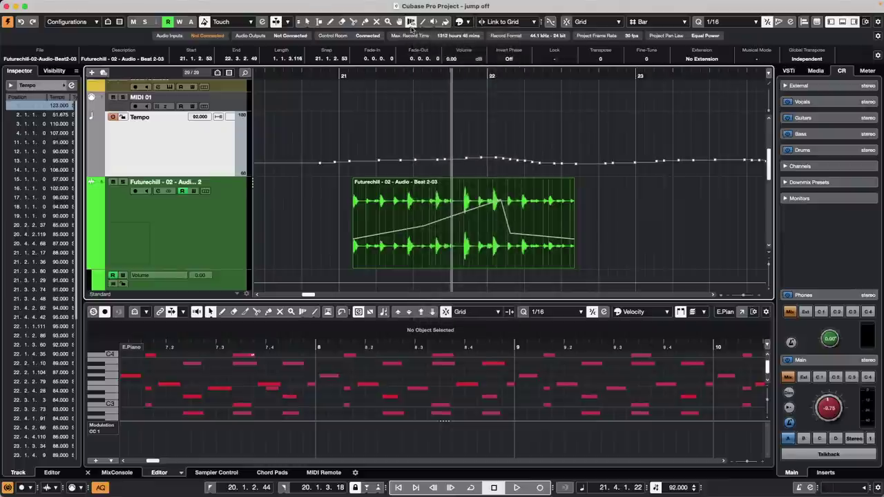
pyautogui.rightClick(412, 27)
pyautogui.click(412, 24)
pyautogui.click(412, 24)
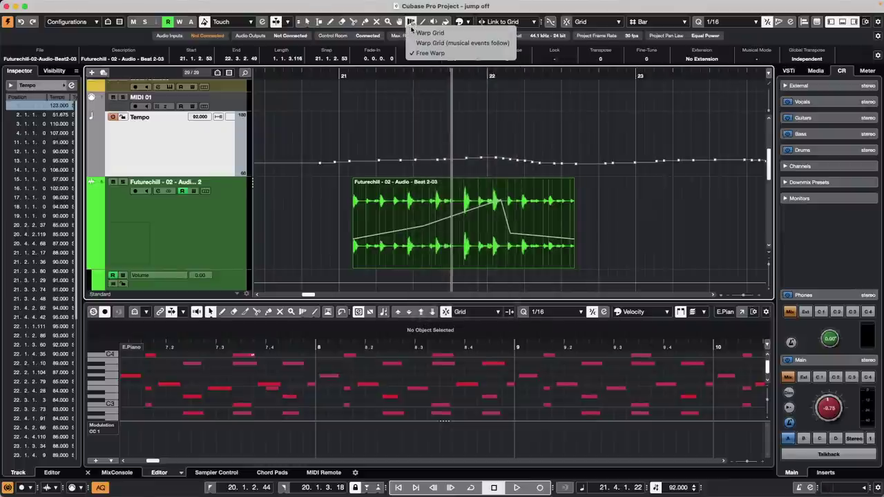
pyautogui.click(429, 53)
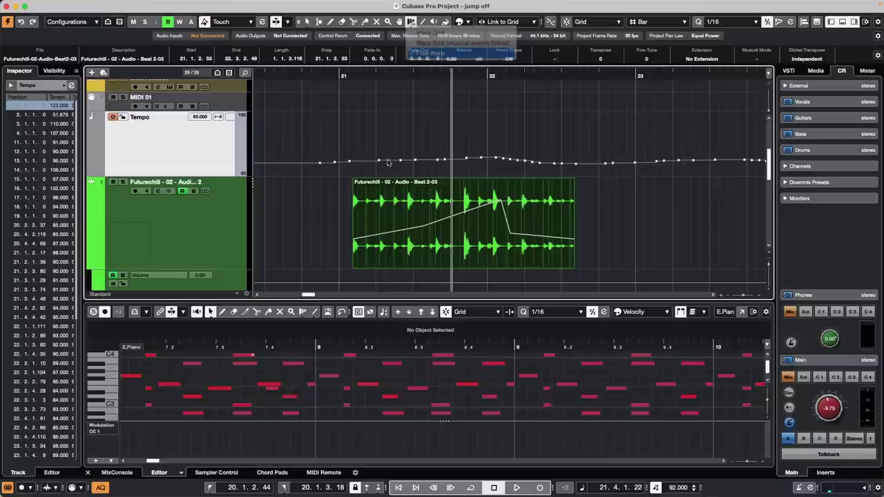
# - Add three warp markers in the first half of the Futurechill event at bar 21 and shift its hits in time
pyautogui.click(407, 216)
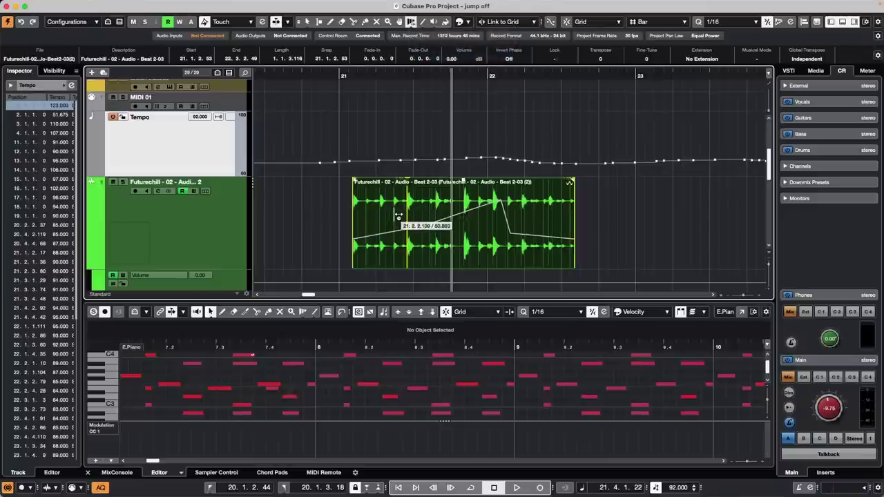
pyautogui.click(394, 217)
pyautogui.moveTo(381, 216); pyautogui.dragTo(417, 221)
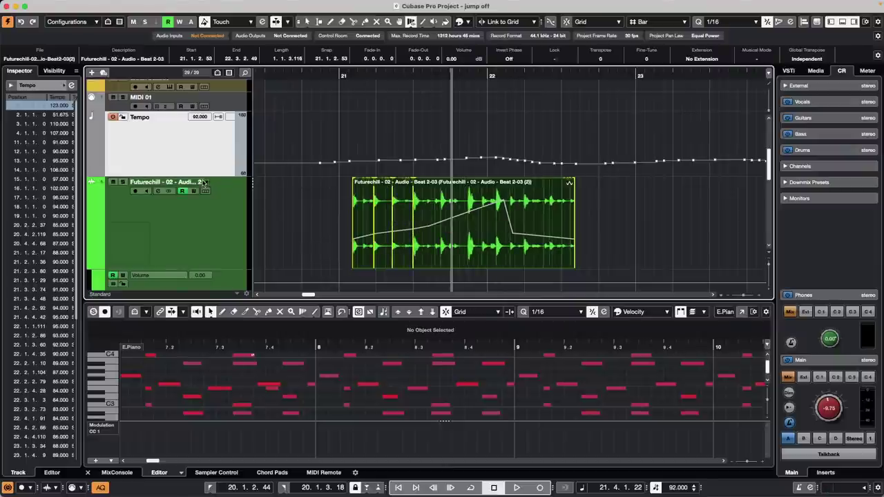
# - Enlarge the Tempo track and draw a curve rising steeply from about 65 BPM near 21.2 to about 126 BPM around 21.3
pyautogui.moveTo(207, 176); pyautogui.dragTo(205, 239)
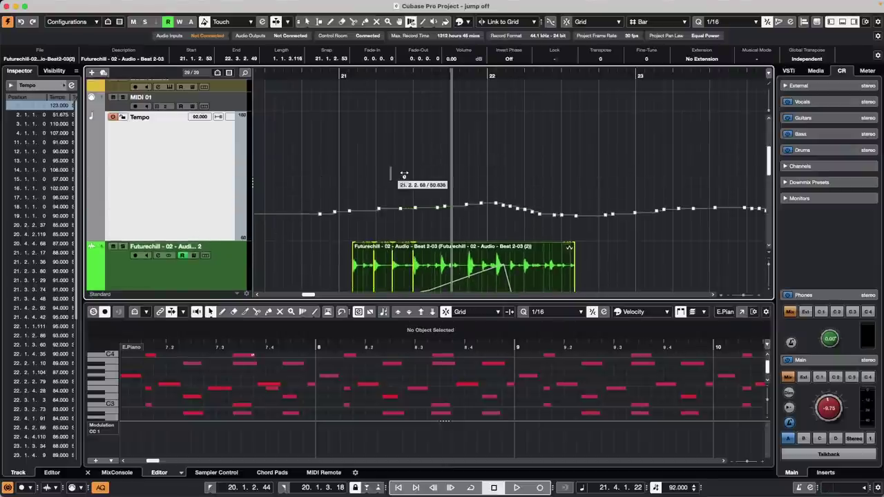
pyautogui.press('8')
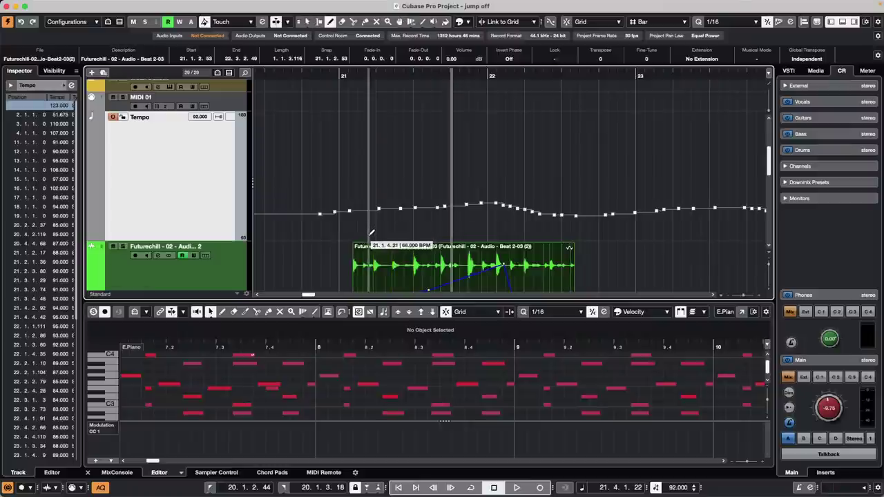
pyautogui.click(369, 234)
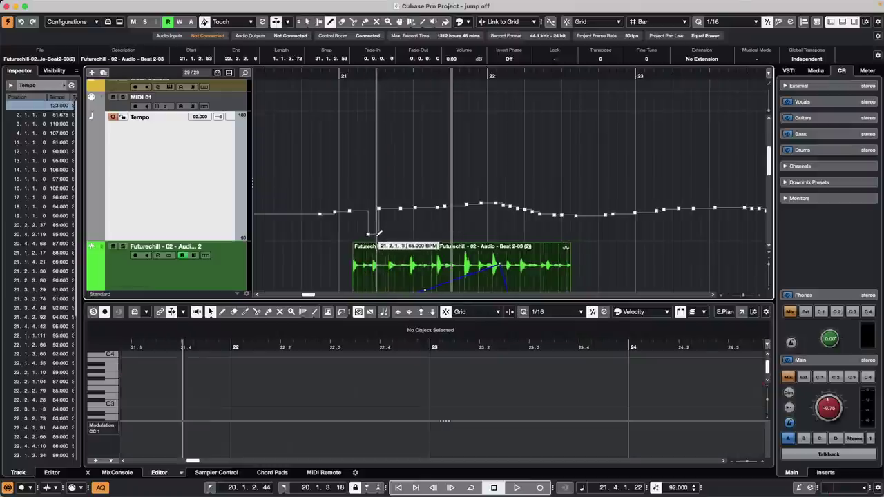
pyautogui.moveTo(377, 233)
pyautogui.mouseDown()
pyautogui.moveTo(414, 193)
pyautogui.moveTo(419, 137)
pyautogui.moveTo(430, 124)
pyautogui.mouseUp()
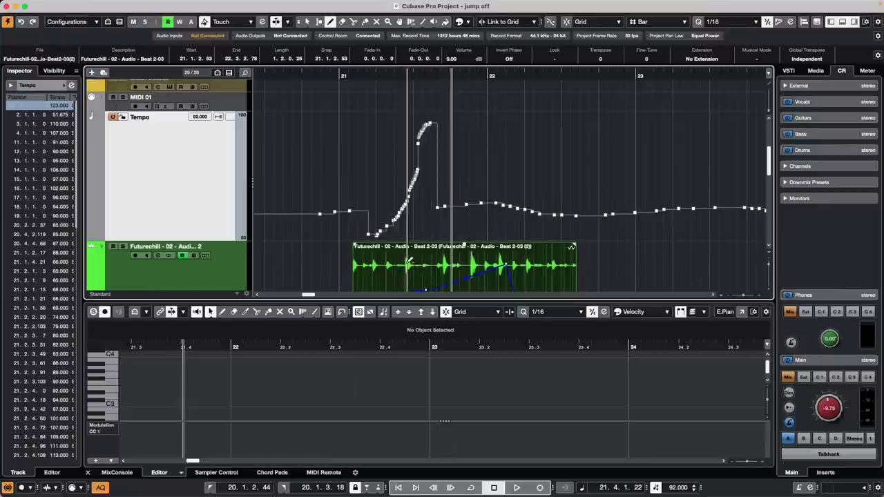
# - Using Free Warp again, shift the hit just before 21.3 later and add another warp marker just after 21.3
pyautogui.moveTo(421, 75); pyautogui.dragTo(419, 80)
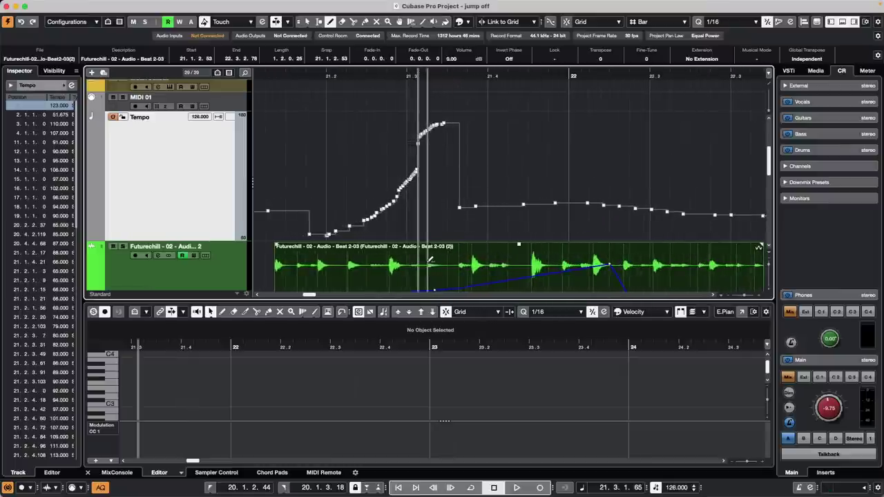
pyautogui.scroll(-4, 429, 261)
pyautogui.rightClick(426, 221)
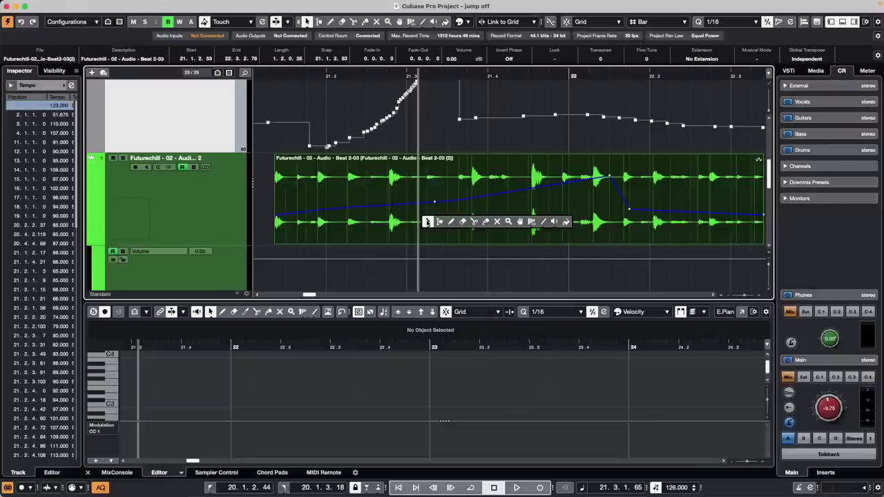
pyautogui.click(545, 222)
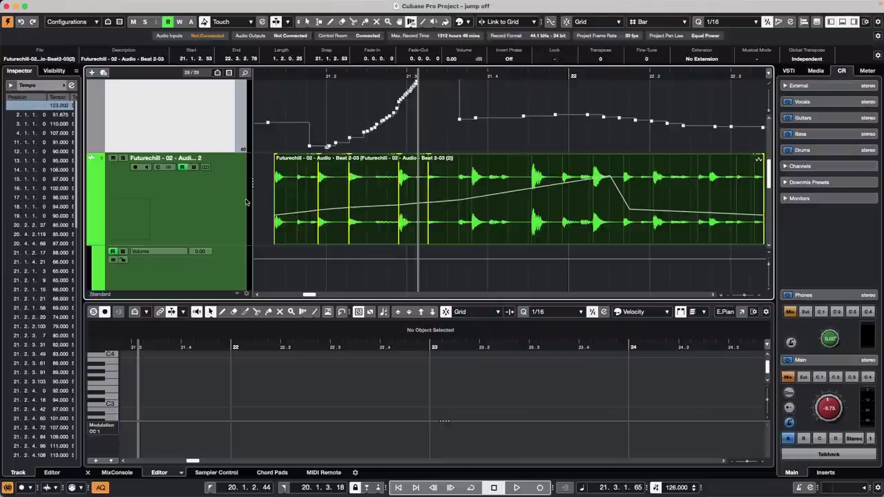
pyautogui.scroll(5, 246, 202)
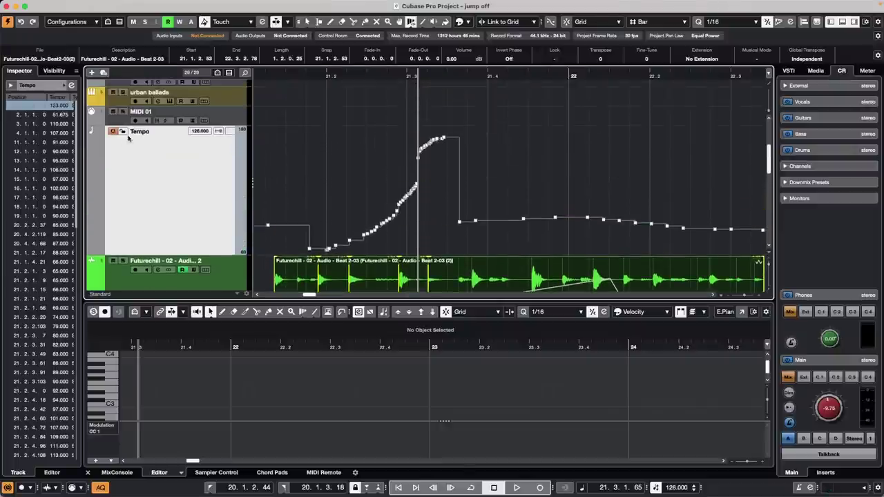
pyautogui.scroll(-5, 331, 193)
pyautogui.scroll(2, 332, 194)
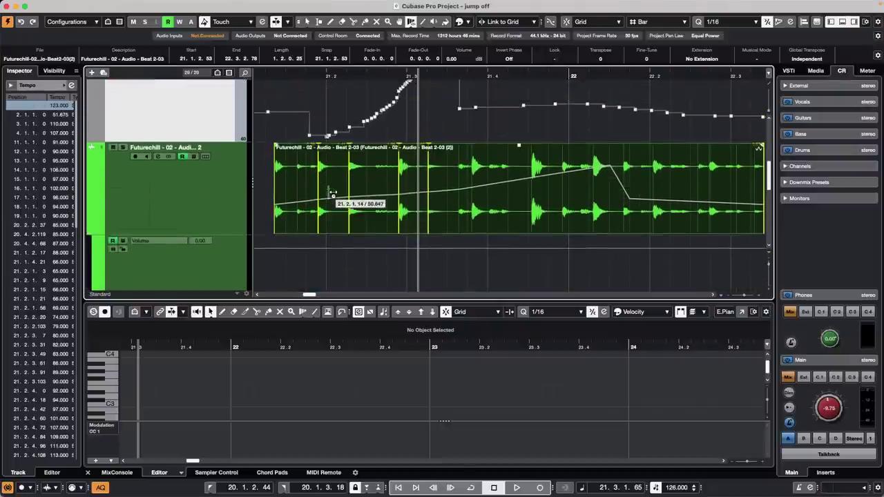
# - Return to the Object Selection tool and select the E.Piano part near bar 7
pyautogui.click(348, 72)
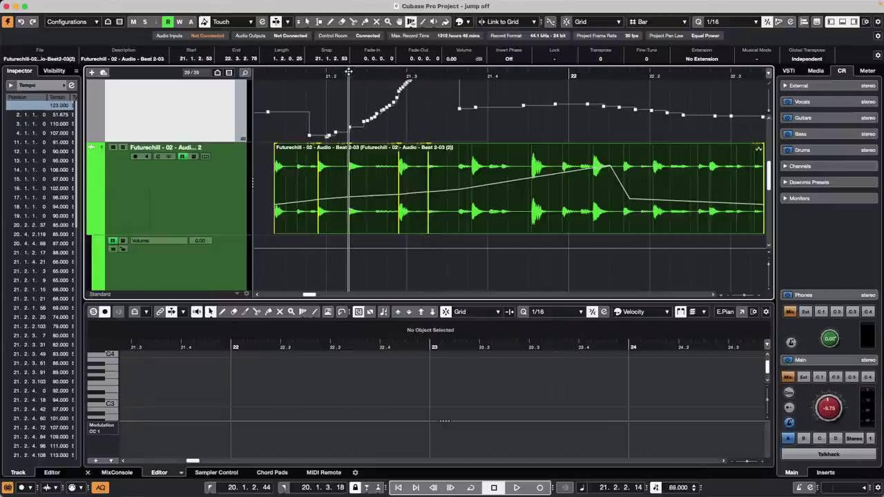
pyautogui.moveTo(349, 72); pyautogui.dragTo(348, 66)
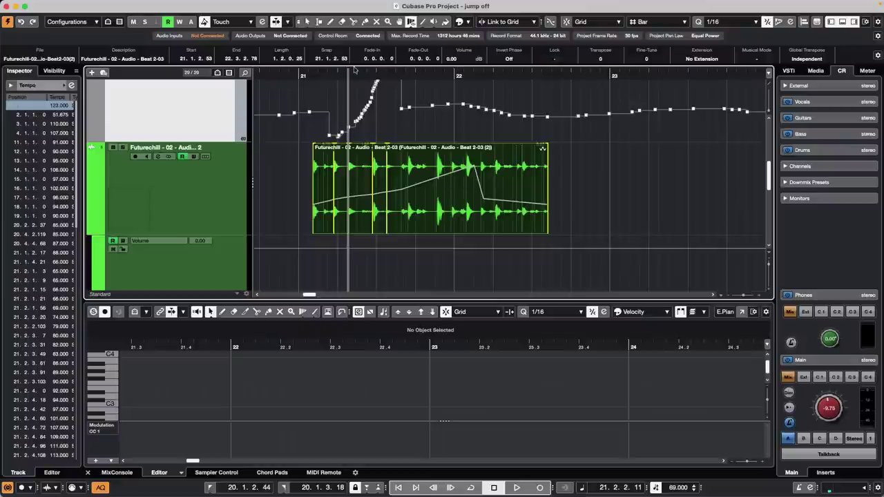
pyautogui.click(283, 77)
pyautogui.moveTo(282, 77); pyautogui.dragTo(282, 55)
pyautogui.scroll(-10, 389, 137)
pyautogui.scroll(10, 390, 138)
pyautogui.scroll(-5, 390, 137)
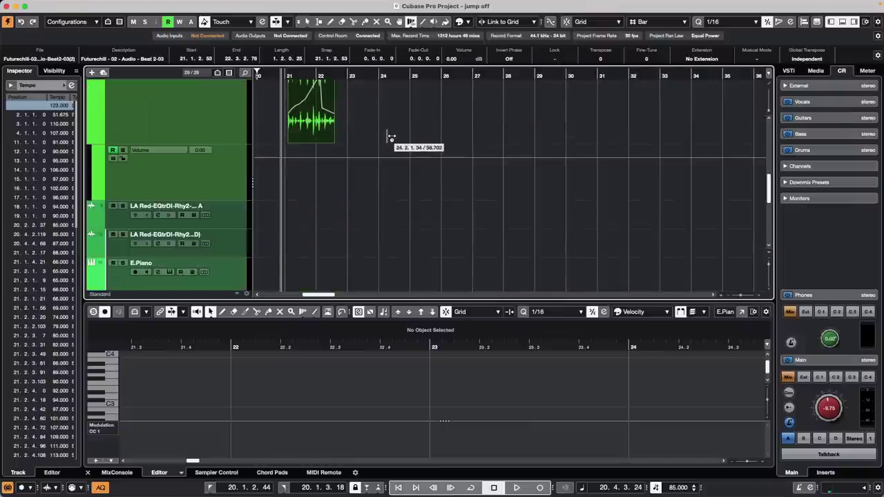
pyautogui.moveTo(290, 74); pyautogui.dragTo(290, 52)
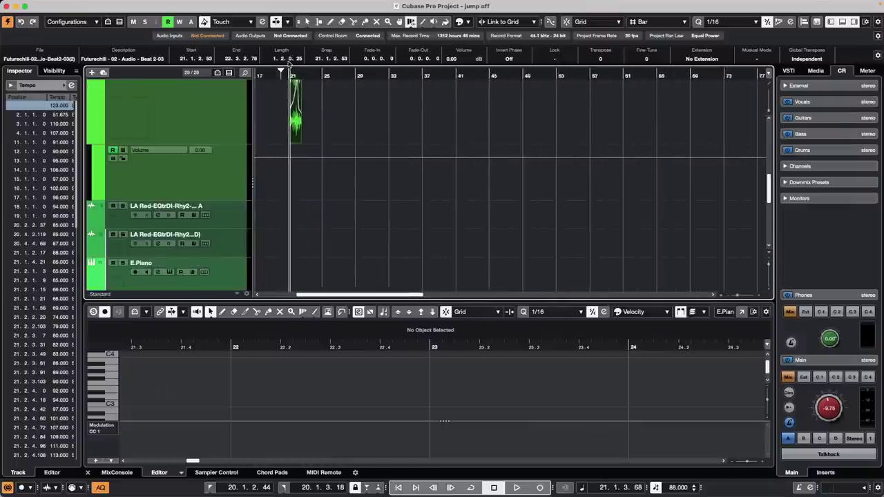
pyautogui.scroll(-2, 376, 157)
pyautogui.scroll(-5, 376, 156)
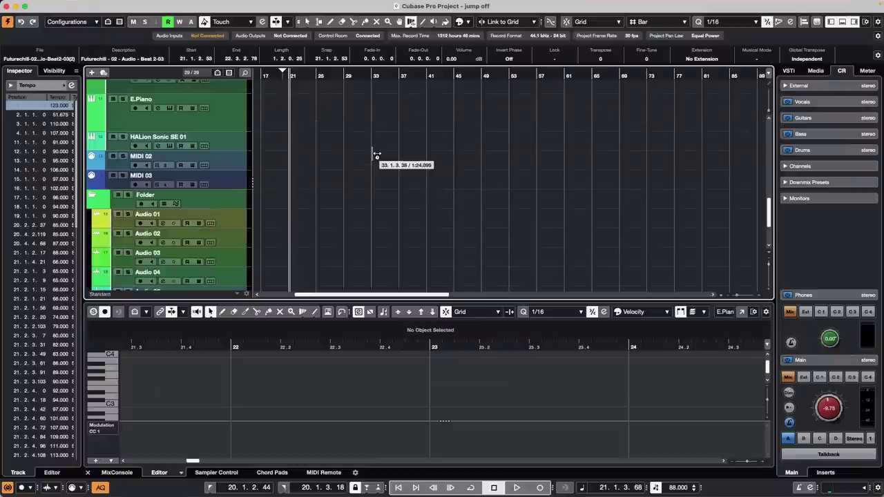
pyautogui.click(269, 74)
pyautogui.moveTo(254, 72); pyautogui.dragTo(244, 73)
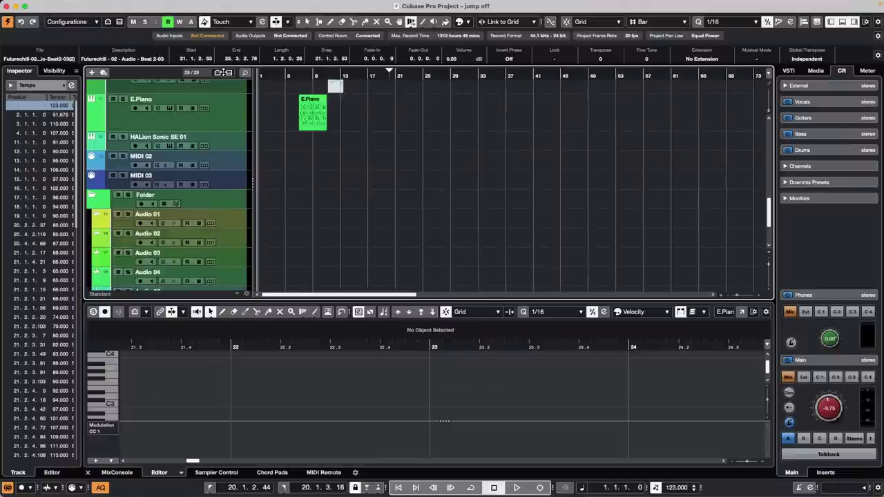
pyautogui.rightClick(304, 123)
pyautogui.click(305, 125)
pyautogui.click(307, 122)
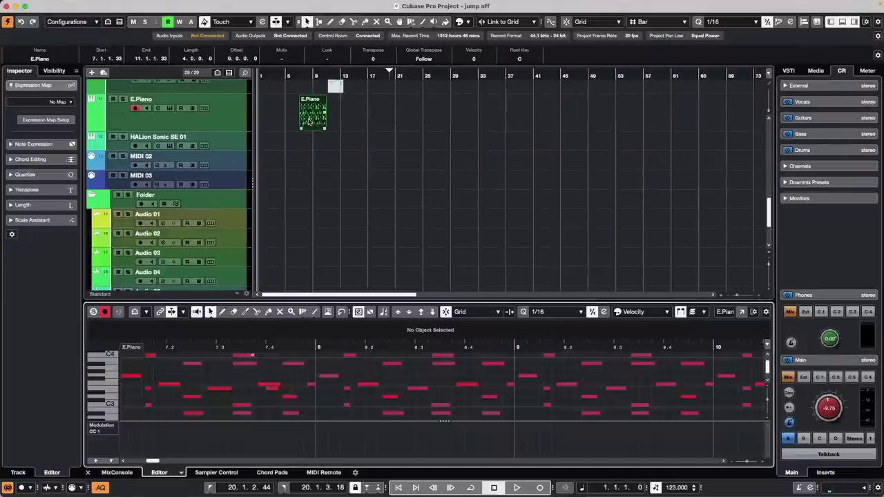
# - Open the E.Piano part in a separate Key Editor window, select all its notes and close the window
pyautogui.click(742, 313)
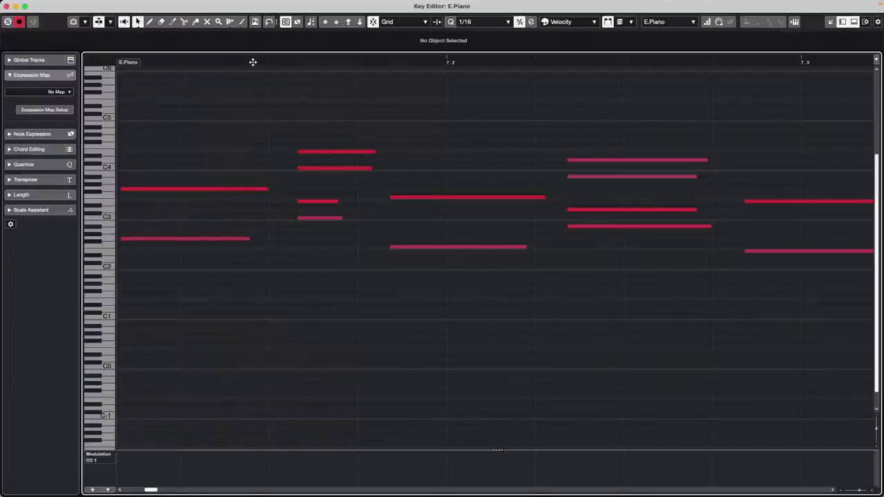
pyautogui.moveTo(253, 61); pyautogui.dragTo(254, 41)
pyautogui.scroll(4, 325, 151)
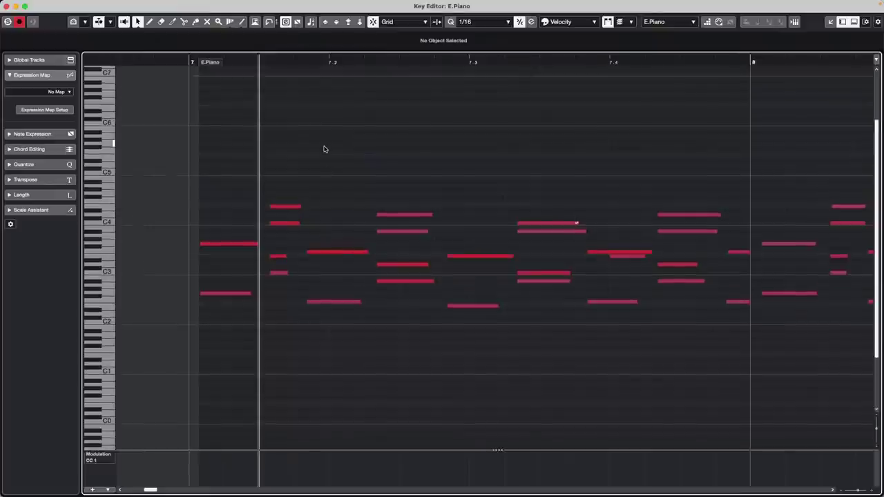
pyautogui.moveTo(275, 163); pyautogui.dragTo(656, 366)
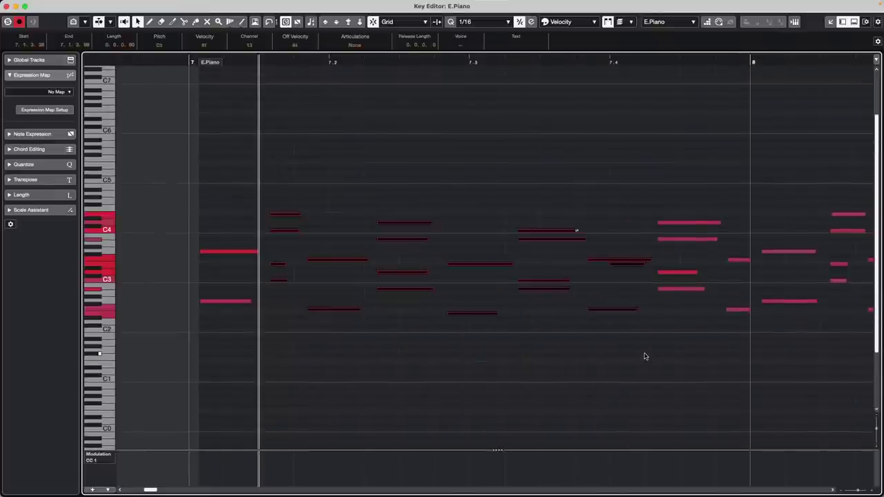
pyautogui.press('super+a')
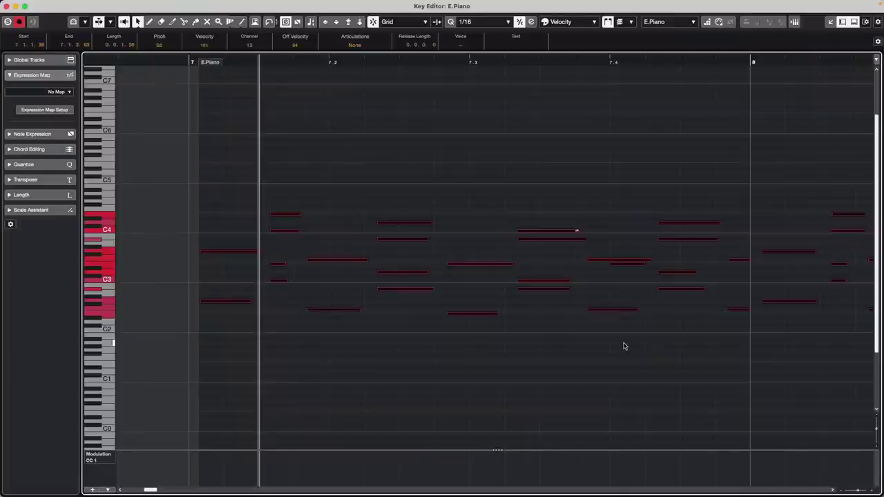
pyautogui.scroll(4, 482, 304)
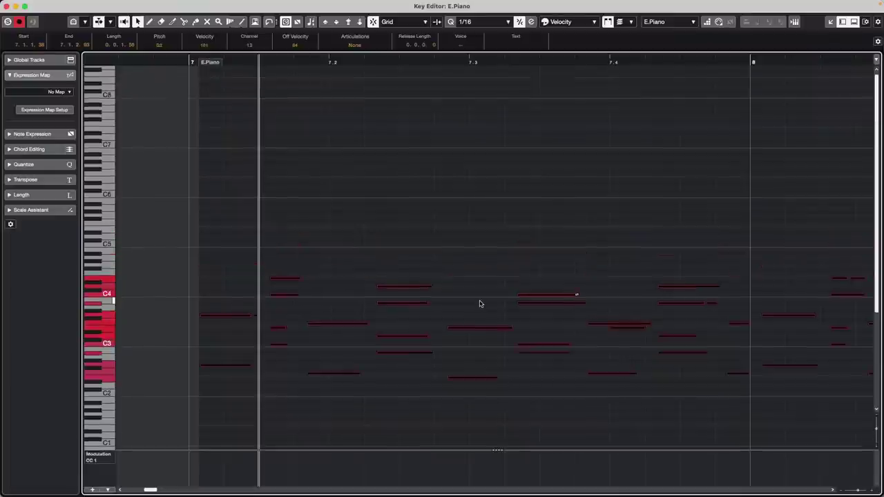
pyautogui.click(9, 6)
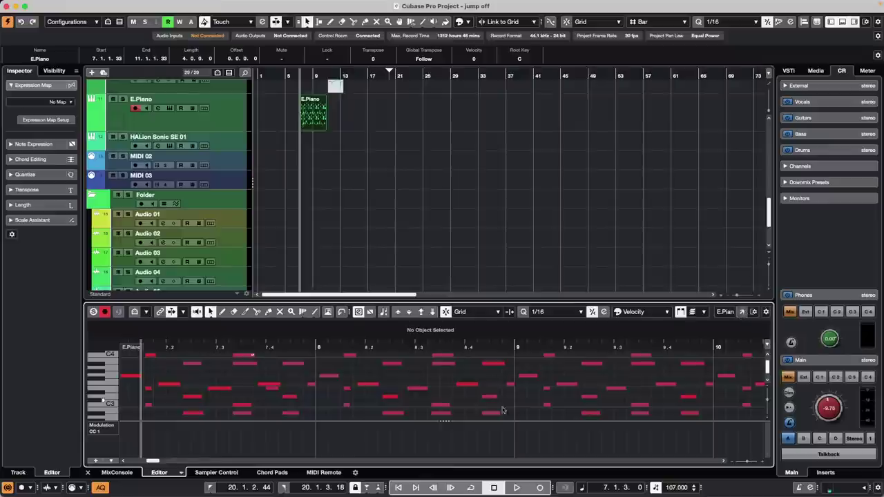
# - In the lower zone editor, select and copy the lower E.Piano notes from about 8.3 to 9.2
pyautogui.moveTo(766, 402); pyautogui.dragTo(767, 396)
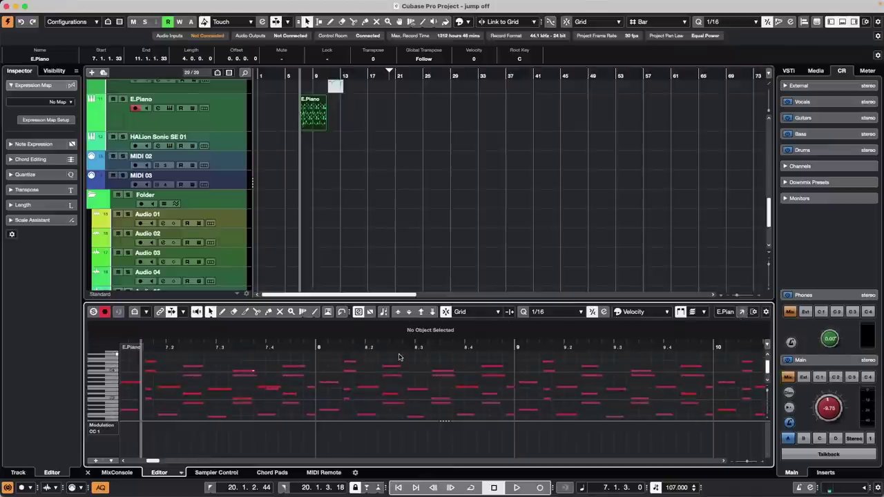
pyautogui.moveTo(308, 349); pyautogui.dragTo(308, 340)
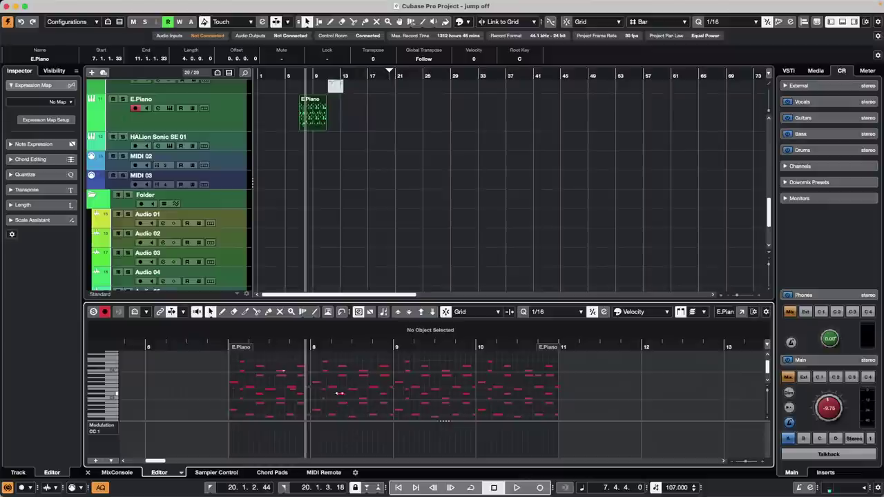
pyautogui.moveTo(353, 379); pyautogui.dragTo(427, 412)
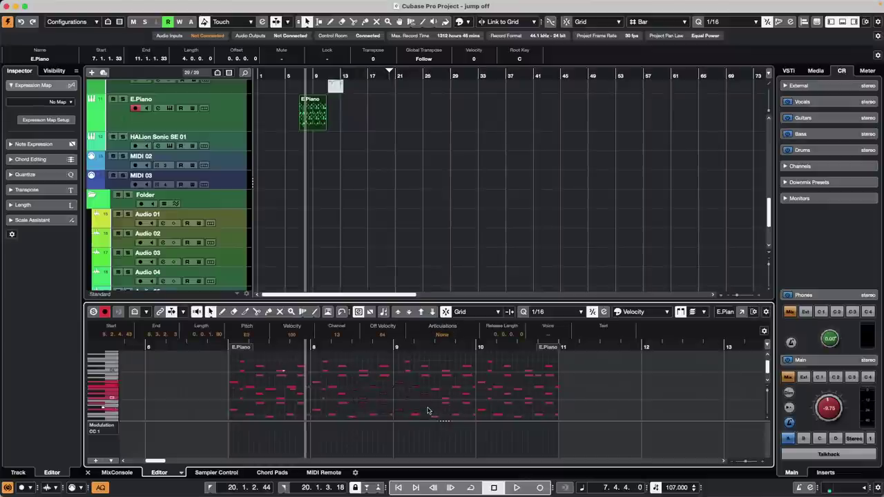
pyautogui.scroll(5, 427, 412)
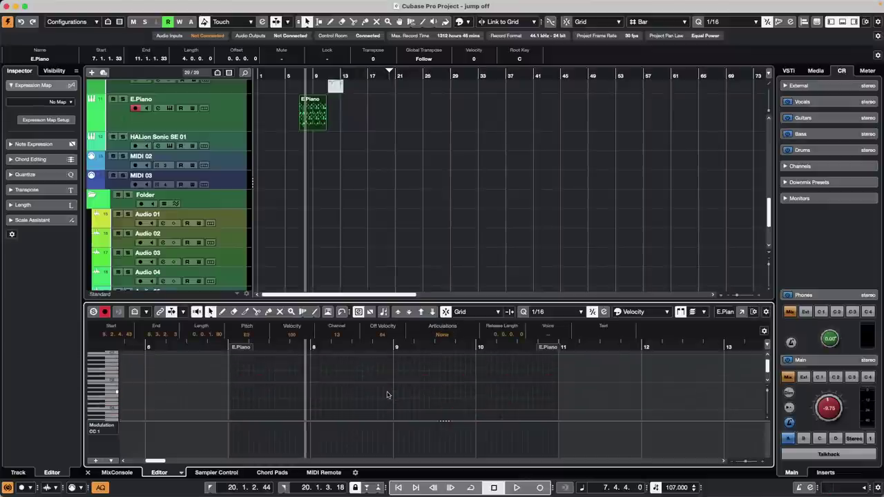
pyautogui.click(353, 363)
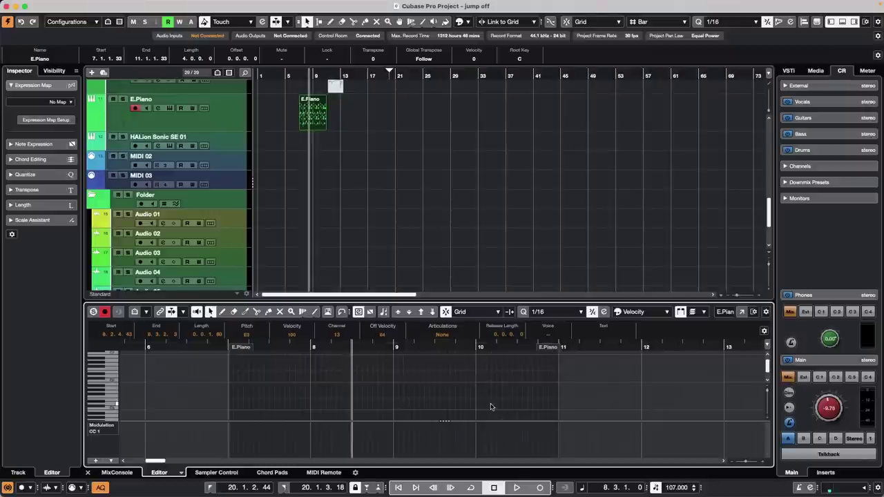
# - Draw an empty part on the E.Piano track from about bar 13 to 19.4, and return to the Object Selection tool
pyautogui.click(326, 130)
pyautogui.rightClick(351, 121)
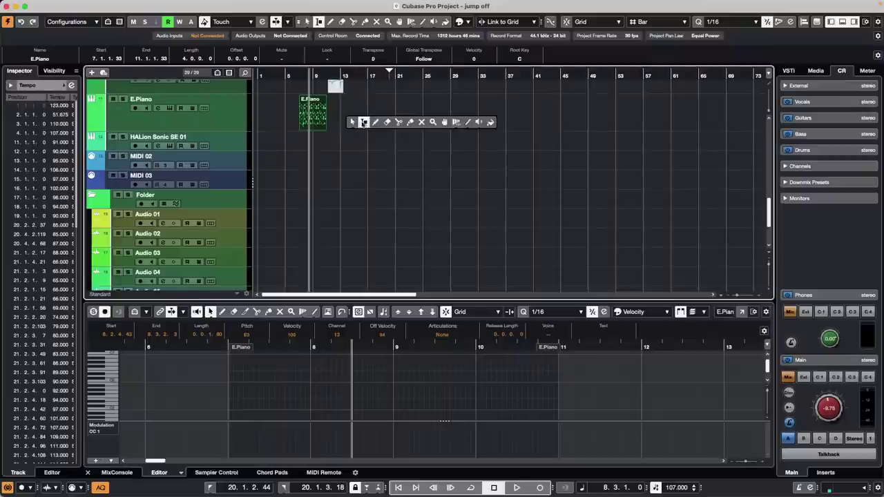
pyautogui.click(375, 122)
pyautogui.moveTo(348, 119); pyautogui.dragTo(384, 124)
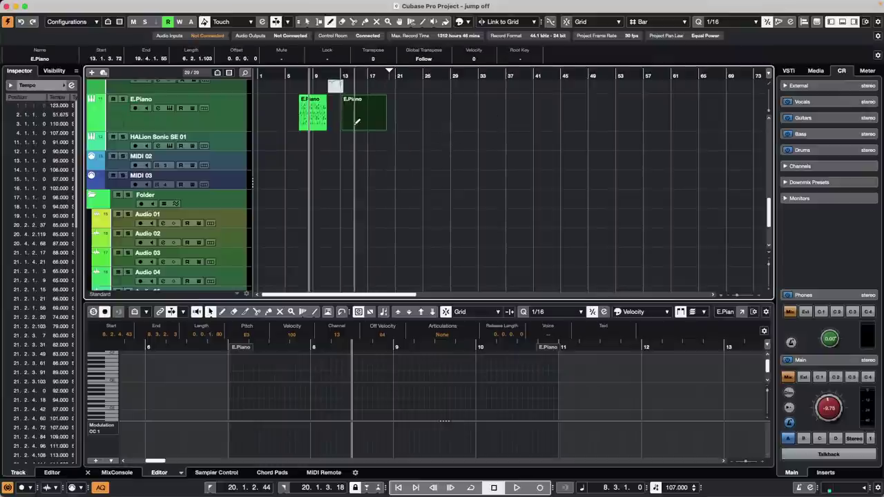
pyautogui.press('1')
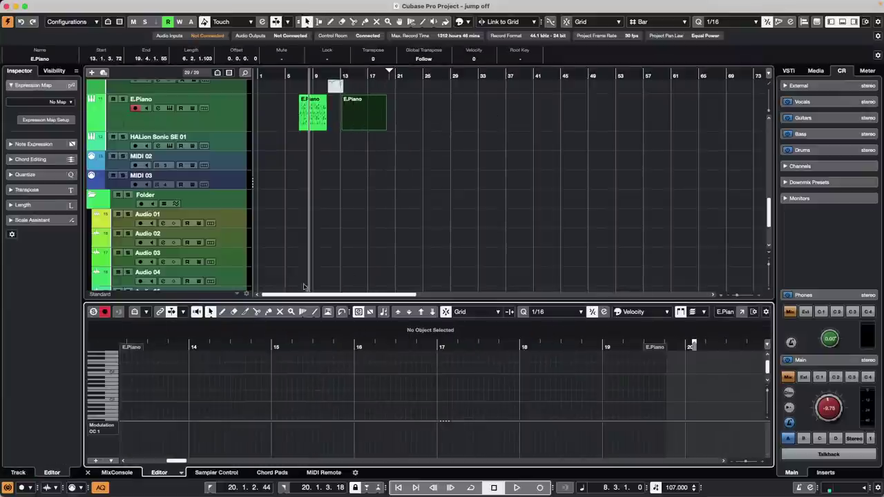
# - Paste the copied notes into the new E.Piano part at bar 15
pyautogui.click(274, 347)
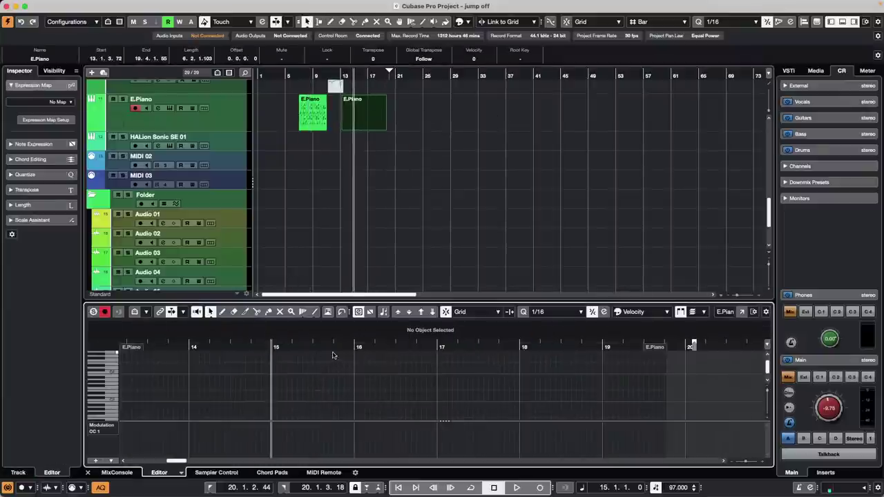
pyautogui.press('super+v')
pyautogui.scroll(2, 324, 387)
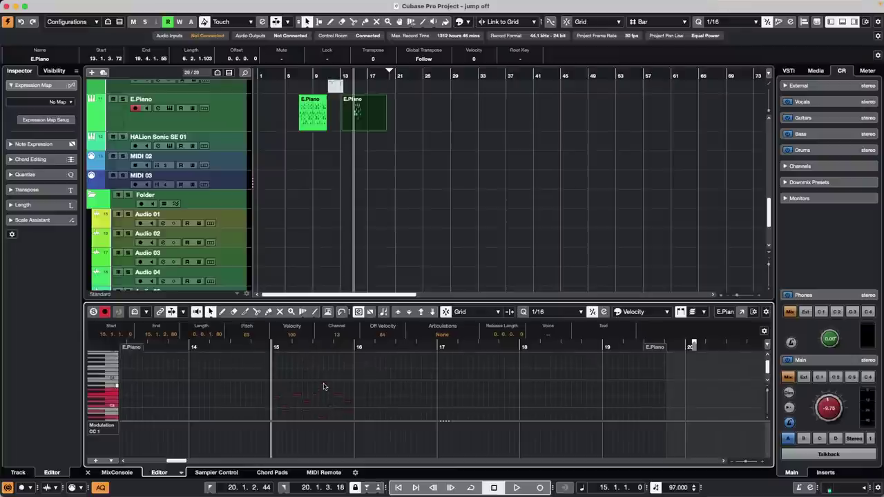
pyautogui.scroll(5, 324, 386)
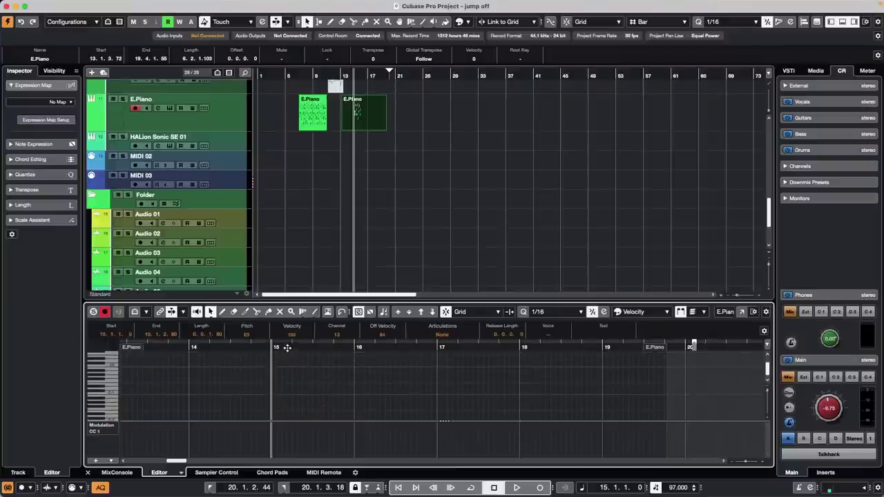
# - Link the timelines of the project window and the lower zone editor around bar 15
pyautogui.moveTo(287, 347); pyautogui.dragTo(288, 332)
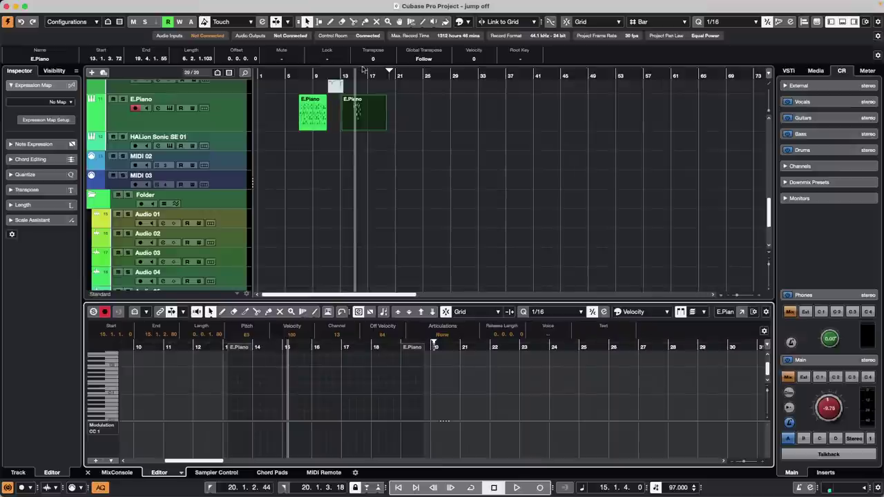
pyautogui.moveTo(357, 74); pyautogui.dragTo(357, 128)
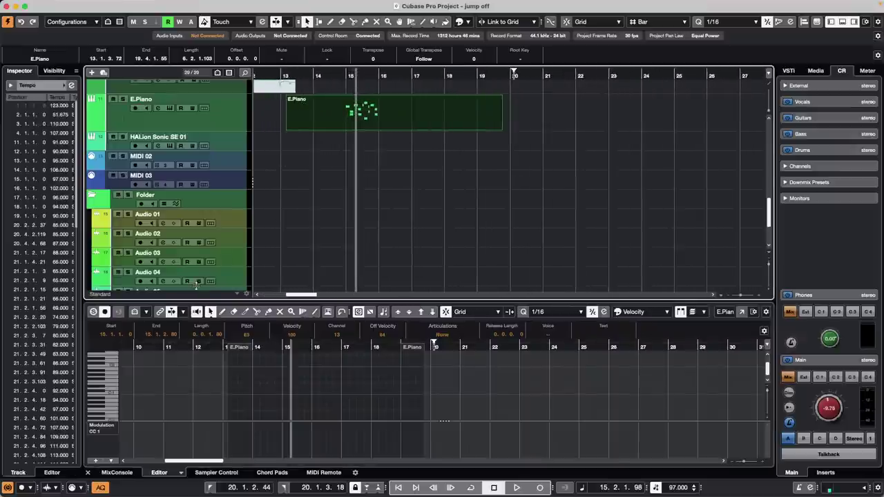
pyautogui.click(159, 312)
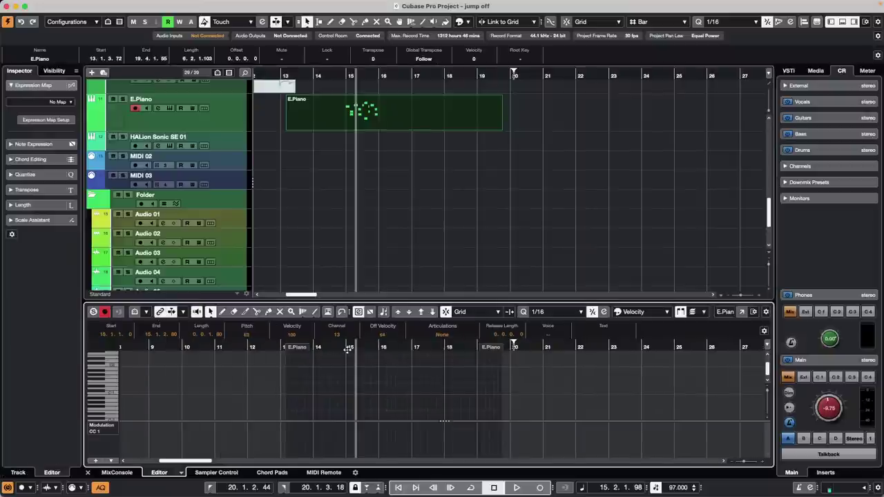
pyautogui.moveTo(348, 350); pyautogui.dragTo(378, 376)
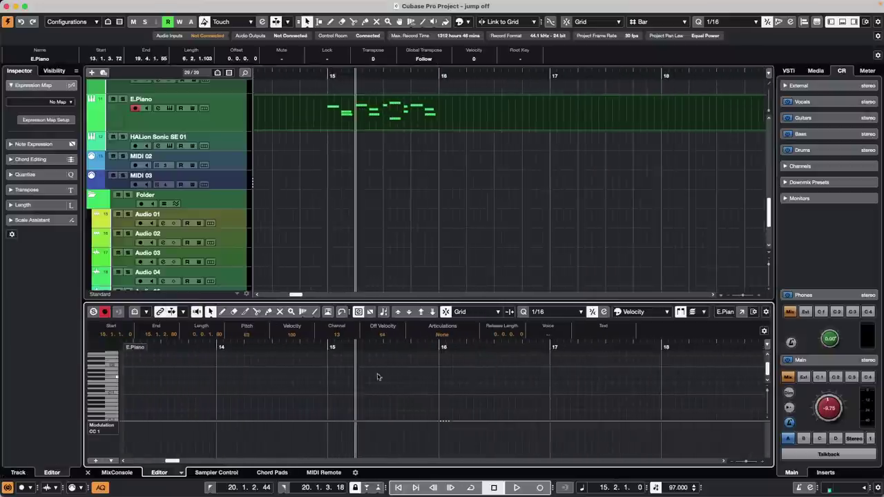
pyautogui.scroll(-5, 374, 377)
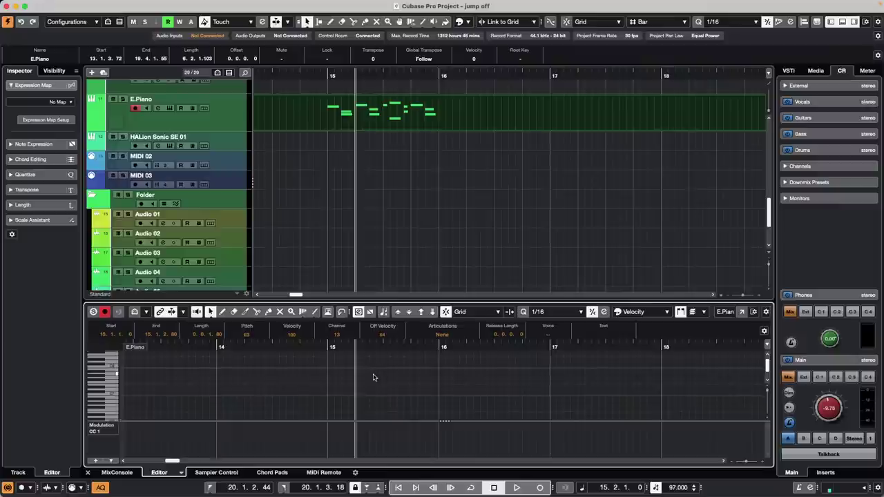
pyautogui.scroll(2, 373, 377)
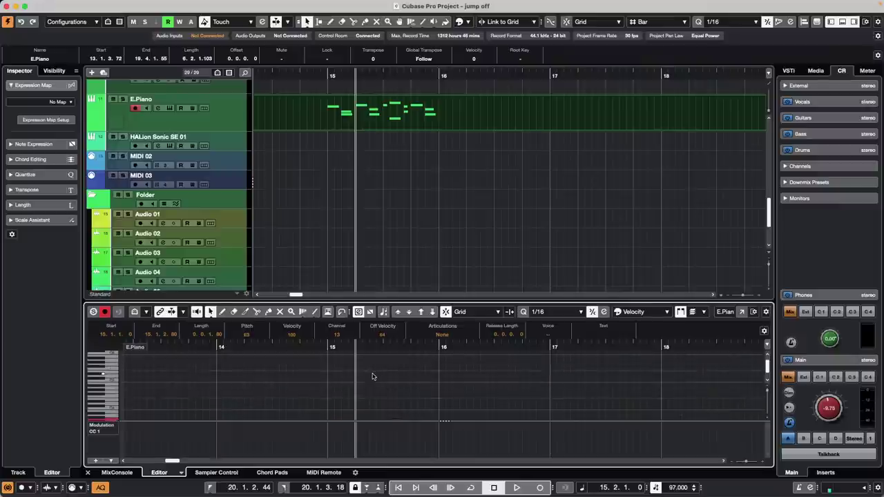
# - Open the E.Piano part in a separate Key Editor window, clear the note selection and show bars 13 to 21
pyautogui.click(741, 311)
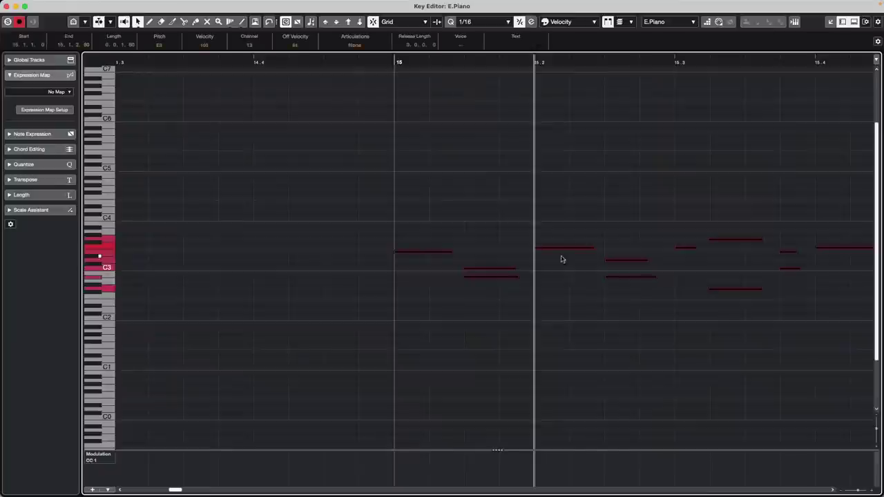
pyautogui.click(378, 300)
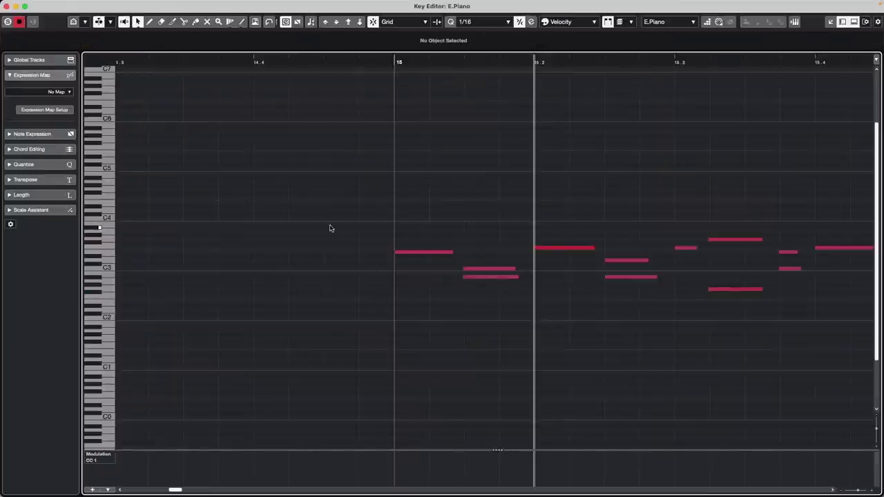
pyautogui.moveTo(322, 61); pyautogui.dragTo(316, 43)
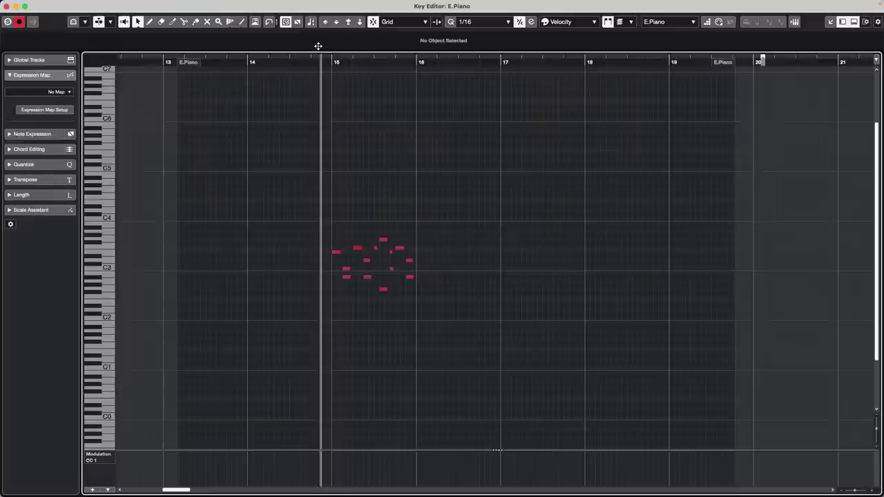
# - Select the E.Piano notes in bar 15, paste the copied notes at bar 18, and close the Key Editor window
pyautogui.moveTo(317, 213); pyautogui.dragTo(436, 312)
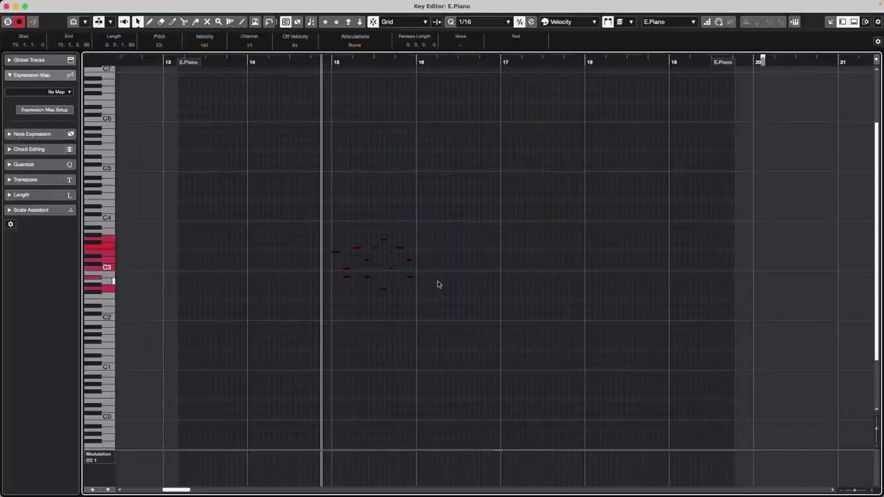
pyautogui.click(585, 62)
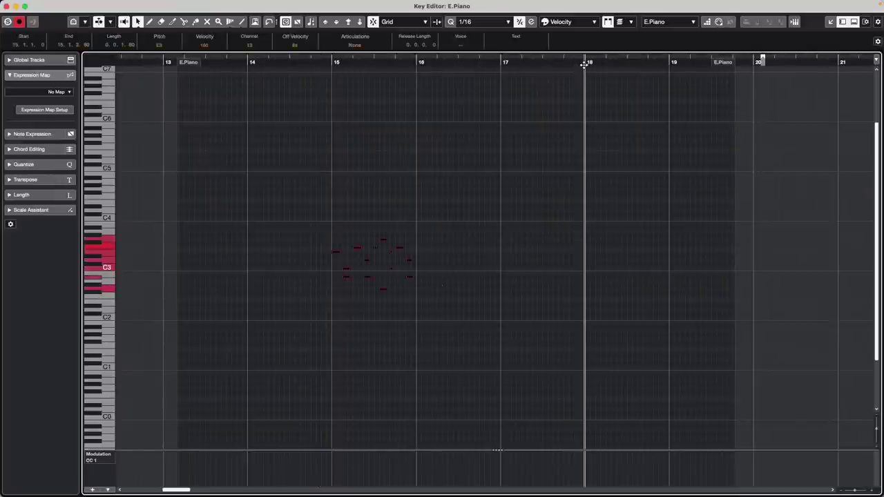
pyautogui.hotkey('ctrl', 'v')
pyautogui.click(540, 198)
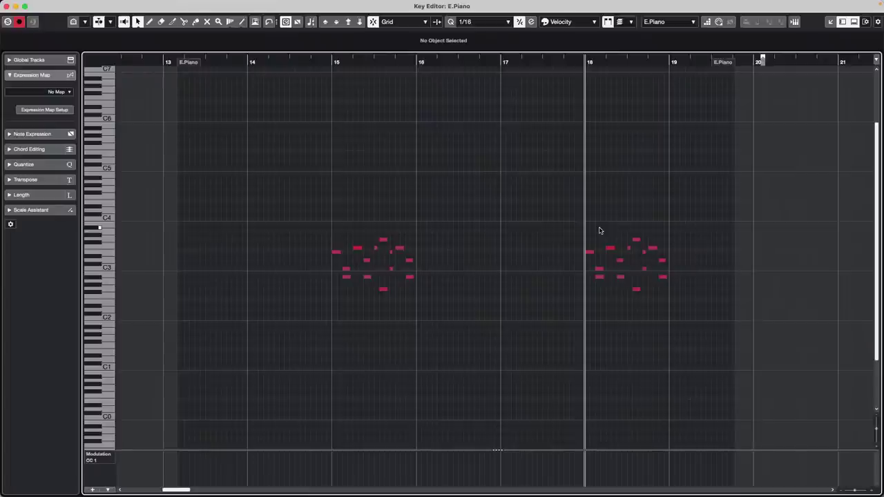
pyautogui.click(7, 6)
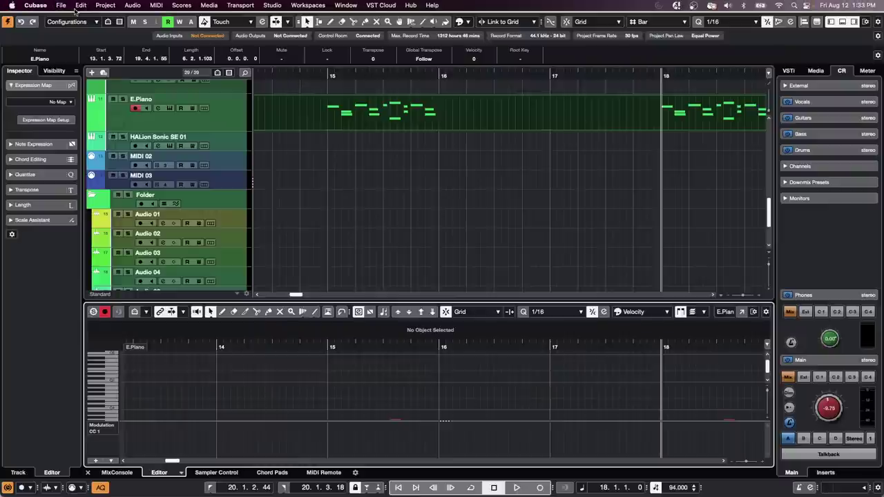
# - Open the recent project Amos Moses - GO.cpr and activate it
pyautogui.click(62, 6)
pyautogui.moveTo(103, 205)
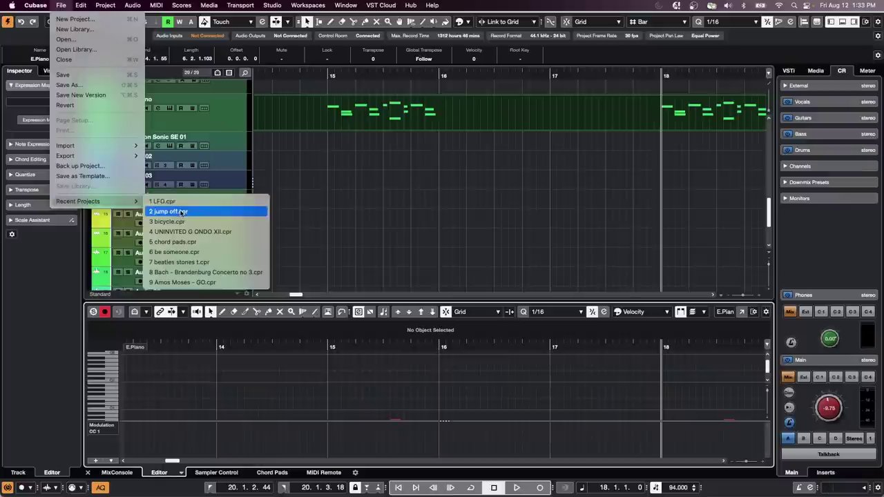
pyautogui.click(184, 283)
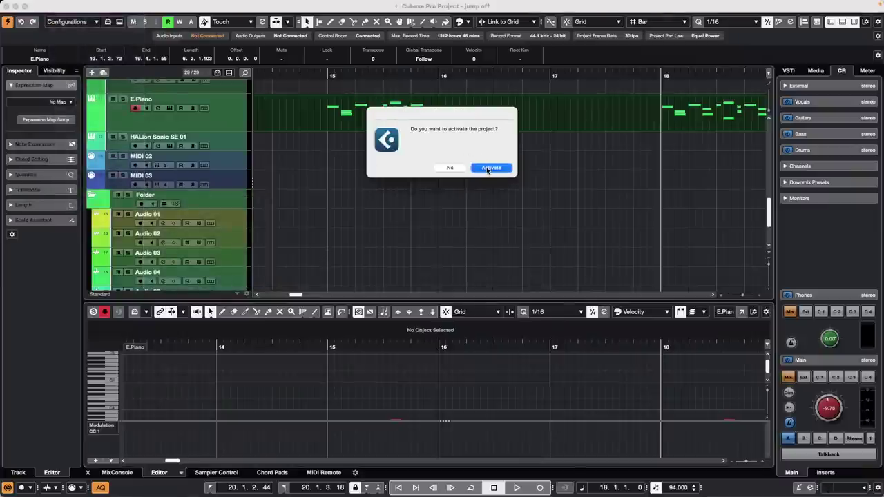
pyautogui.click(488, 169)
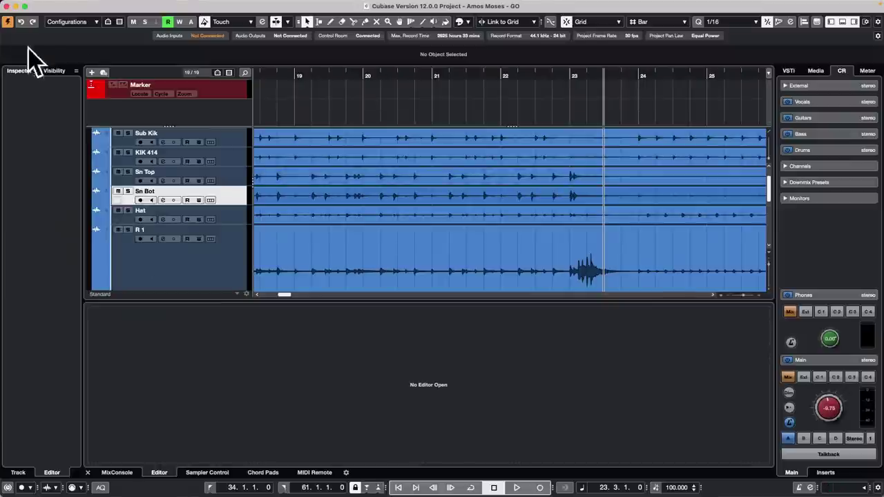
# - Hide the lower zone and shrink the R 1 and R 2 tracks to the height of the other drum tracks
pyautogui.moveTo(312, 79); pyautogui.dragTo(312, 48)
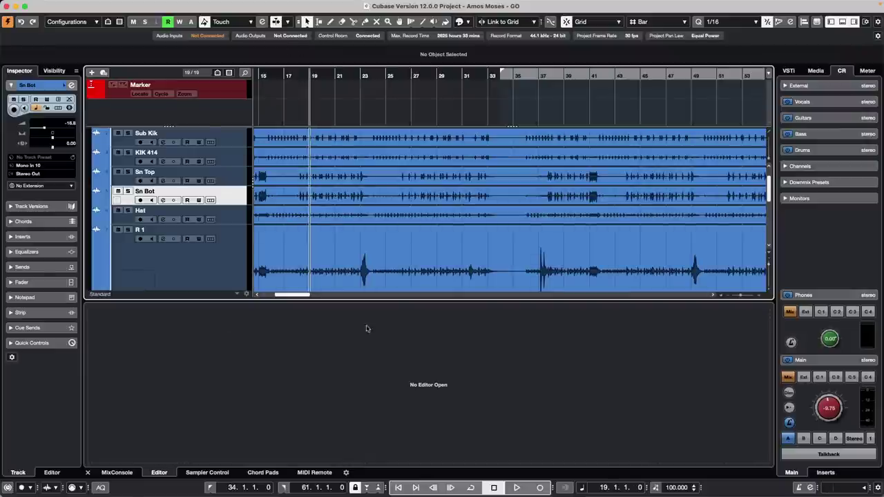
pyautogui.click(842, 22)
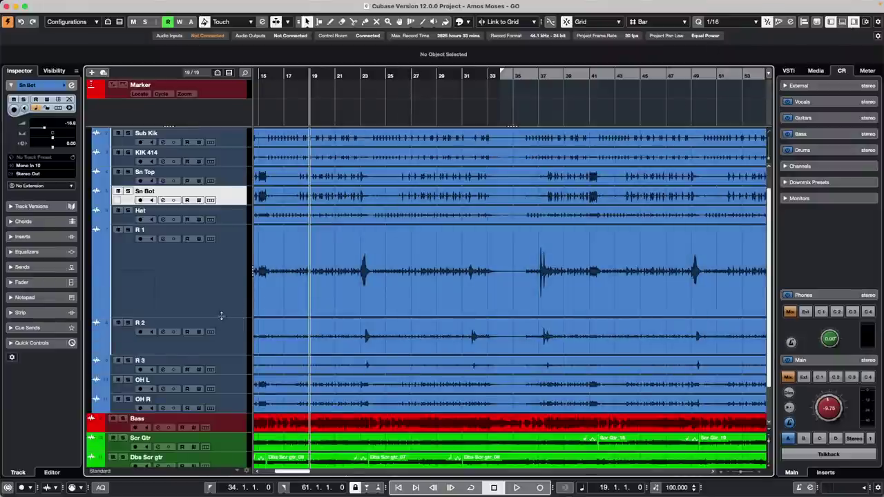
pyautogui.moveTo(221, 316); pyautogui.dragTo(223, 197)
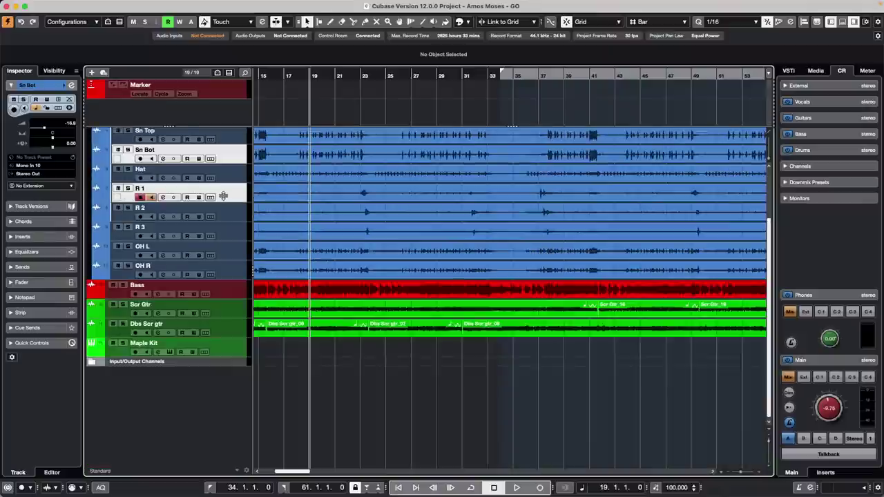
pyautogui.scroll(4, 319, 252)
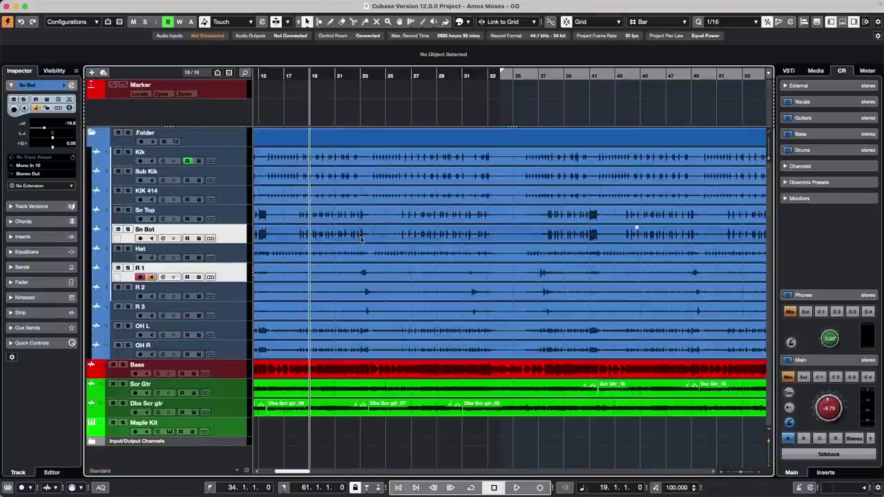
pyautogui.press('h')
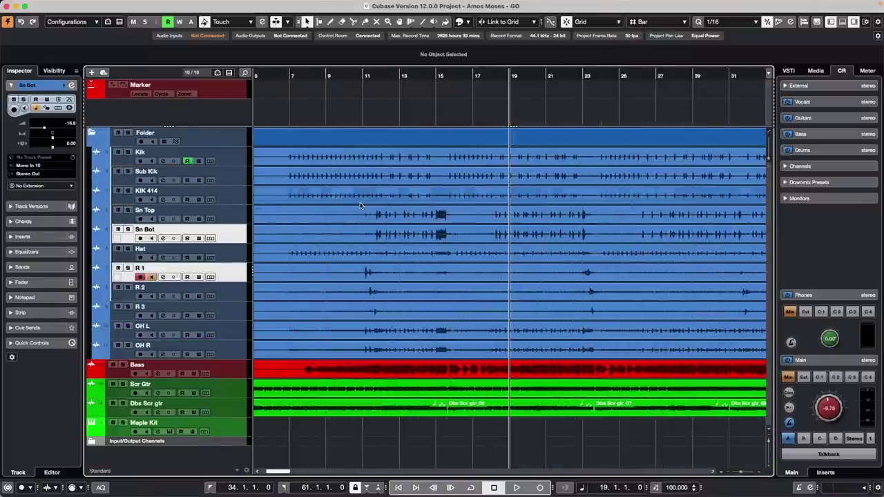
# - Play the project to examine how the view follows the cursor, then restart playback from about bar 8
pyautogui.press('space')
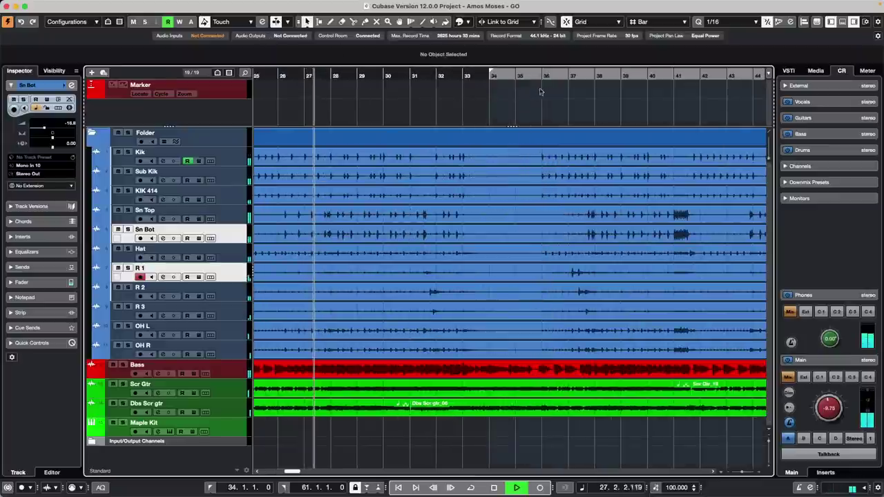
pyautogui.press('space')
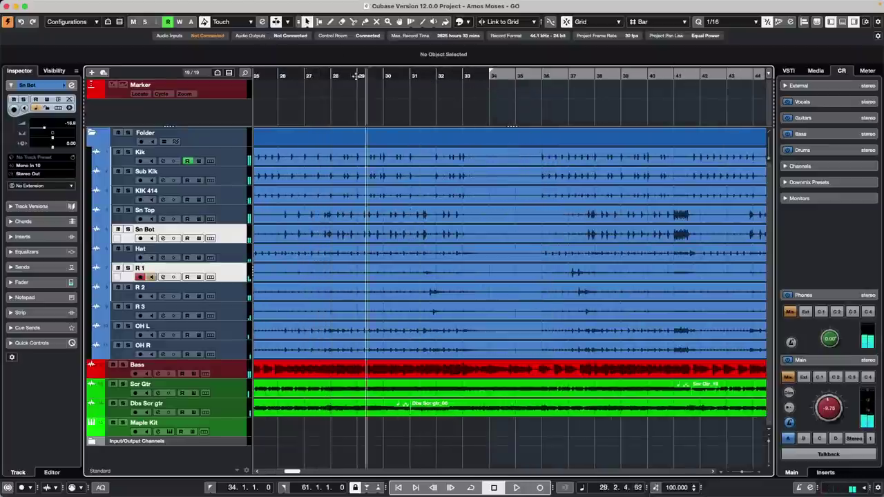
pyautogui.hscroll(-10, 356, 78)
pyautogui.click(459, 99)
pyautogui.press('space')
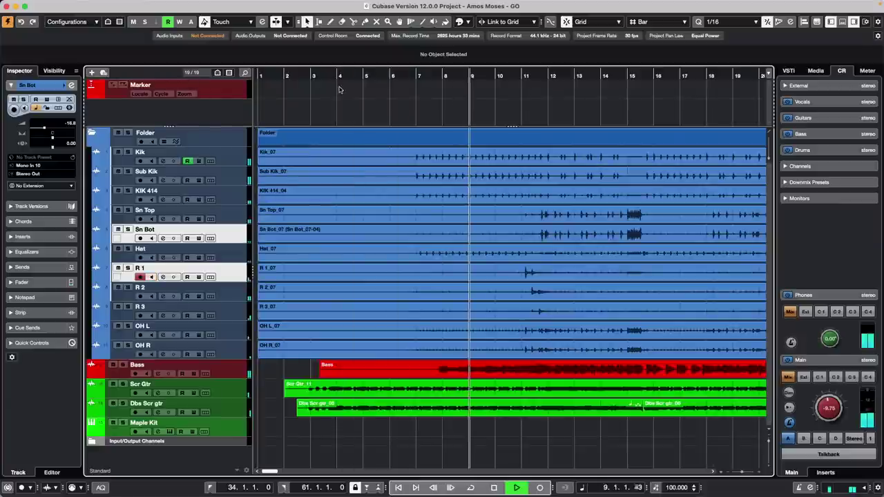
# - Set the auto-scroll mode to Stationary Cursor during playback, then stop the transport
pyautogui.click(287, 21)
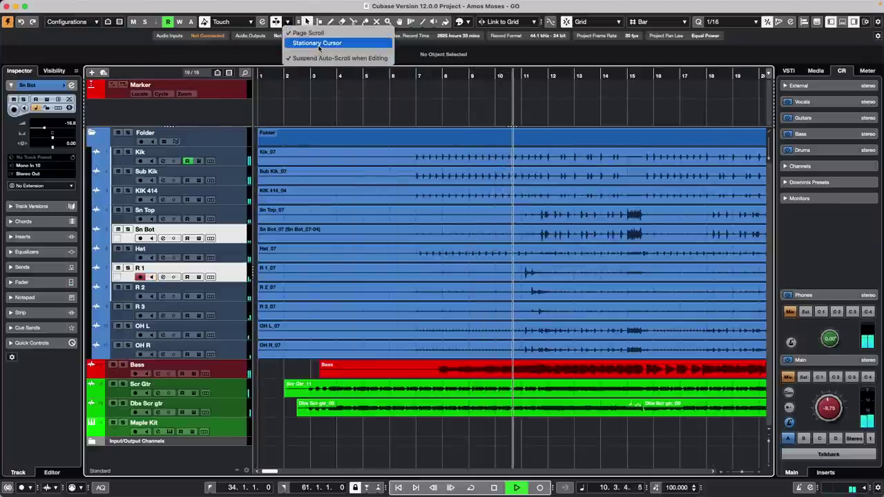
pyautogui.click(317, 44)
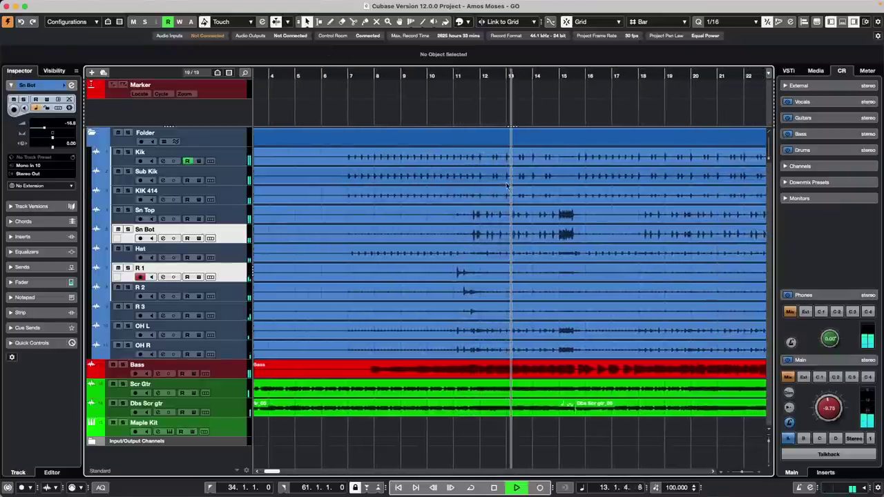
pyautogui.press('space')
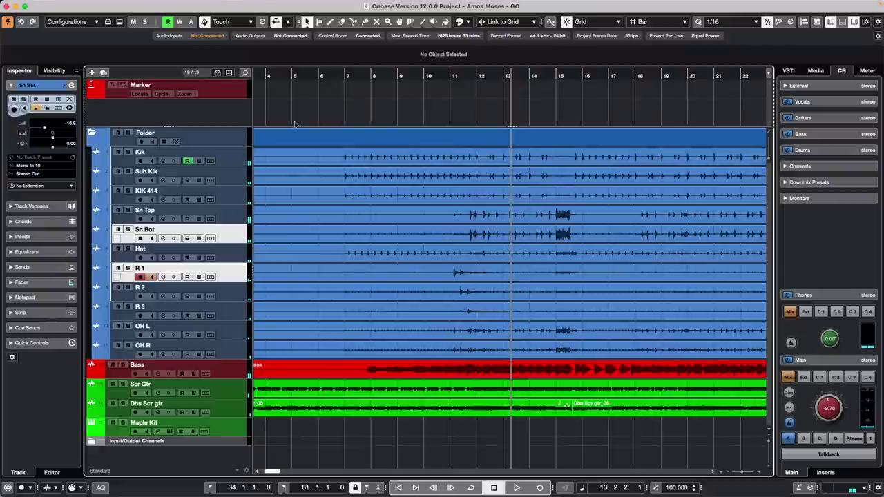
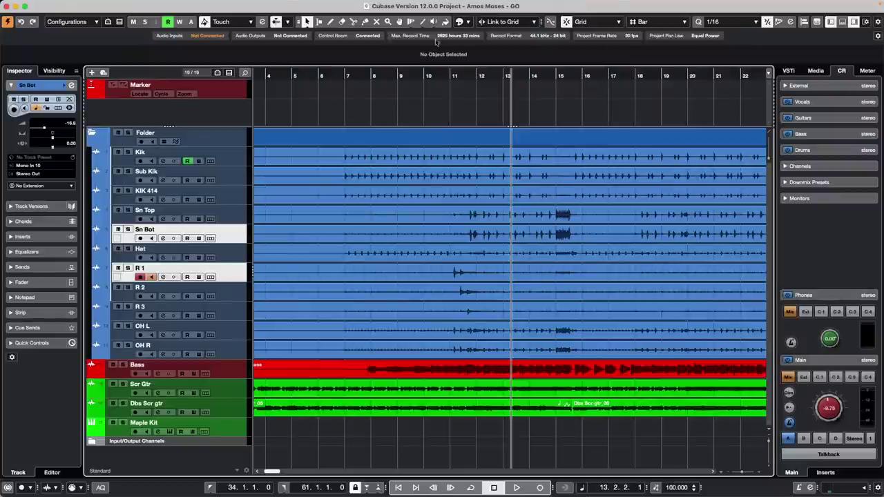
# - Move the cursor to bar 7, show the full project length, and reveal the Kik track's Volume automation lane
pyautogui.moveTo(315, 76); pyautogui.dragTo(322, 36)
pyautogui.moveTo(159, 3)
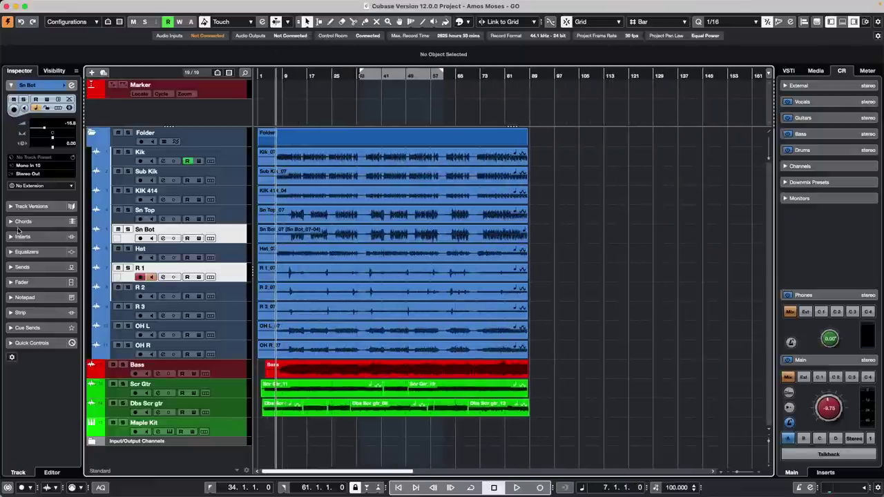
pyautogui.click(98, 162)
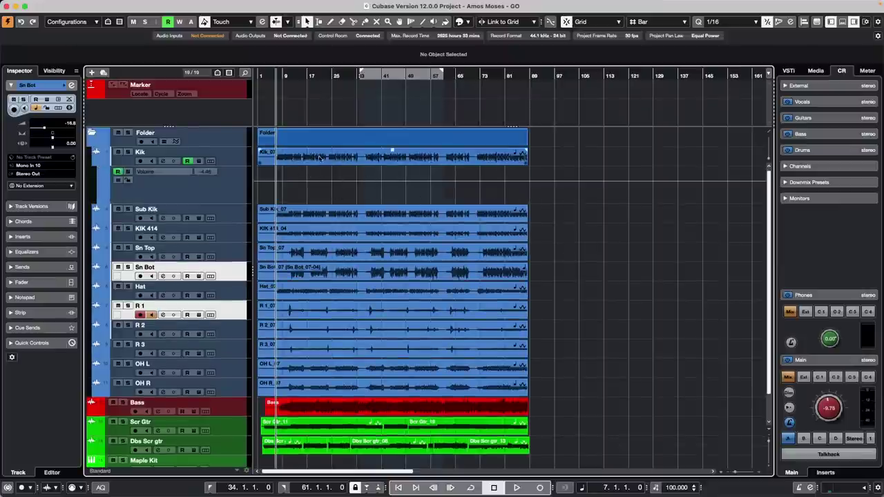
# - Draw an empty part on the Maple Kit track from bar 17 to 49
pyautogui.scroll(-2, 291, 254)
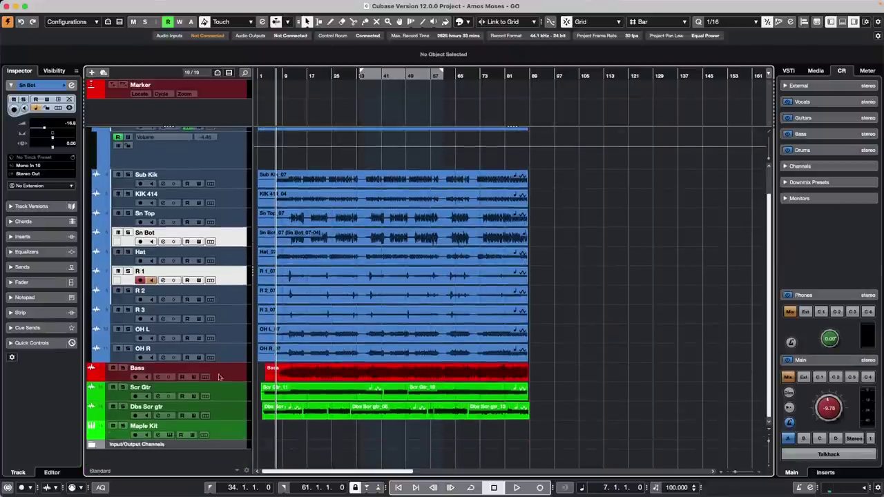
pyautogui.press('8')
pyautogui.moveTo(307, 428)
pyautogui.mouseDown()
pyautogui.moveTo(414, 429)
pyautogui.moveTo(406, 428)
pyautogui.mouseUp()
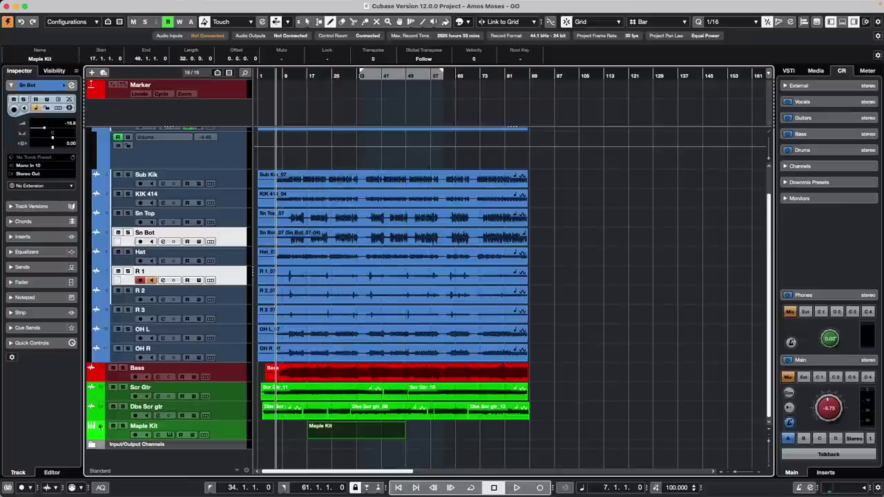
# - Reveal the Maple Kit track's Volume automation lane and draw a freehand, falling volume curve from about bar 23 to 46
pyautogui.click(87, 437)
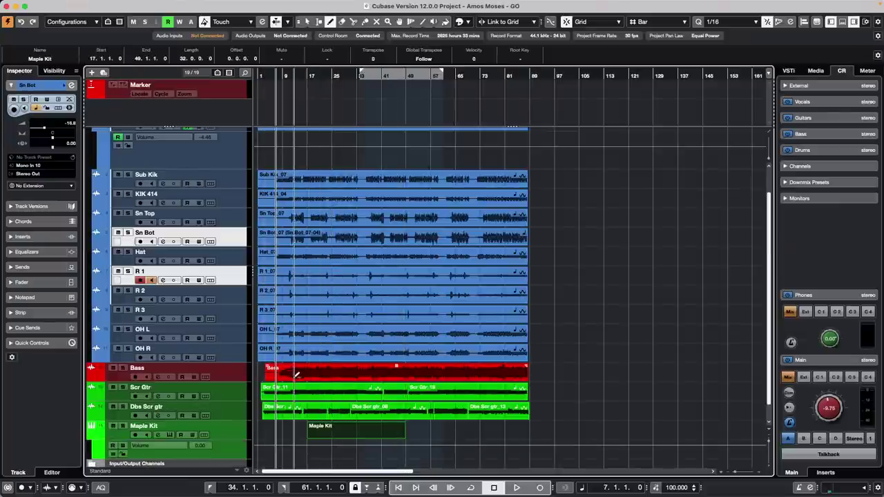
pyautogui.scroll(-1, 295, 373)
pyautogui.click(319, 447)
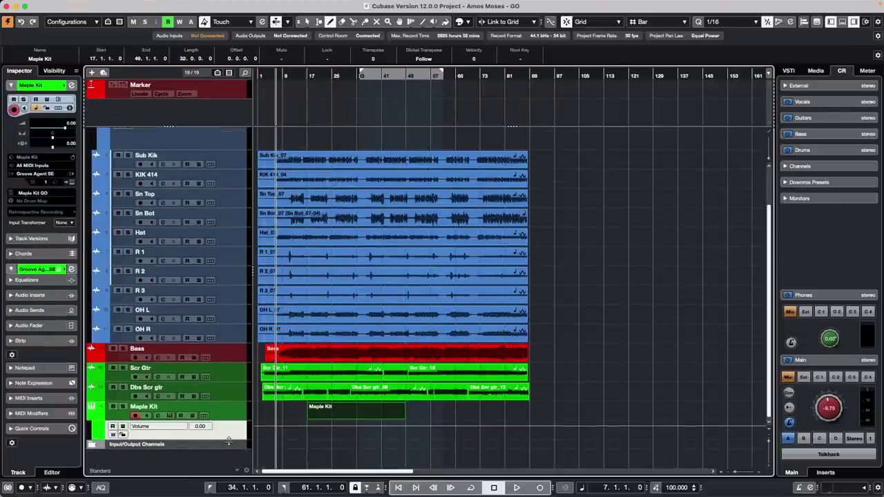
pyautogui.moveTo(326, 433); pyautogui.dragTo(398, 447)
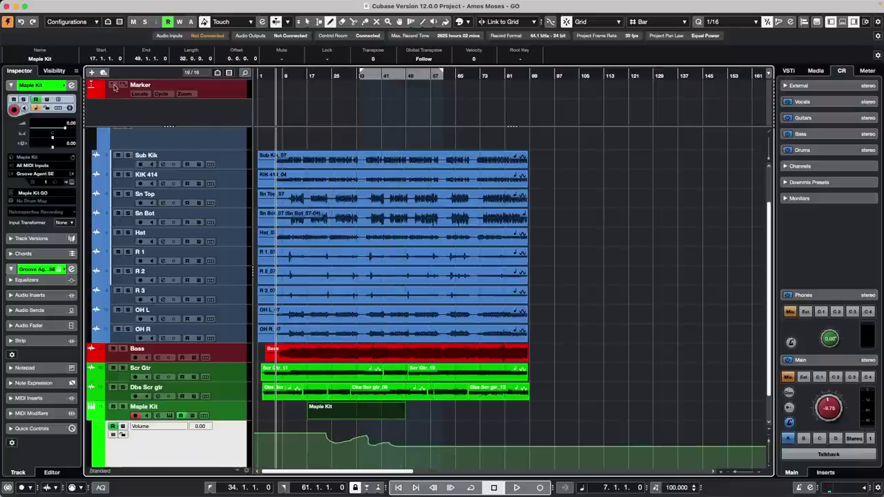
# - Set the global record destination on conflict to Automation Track in the MIDI Controller Automation Setup
pyautogui.click(157, 5)
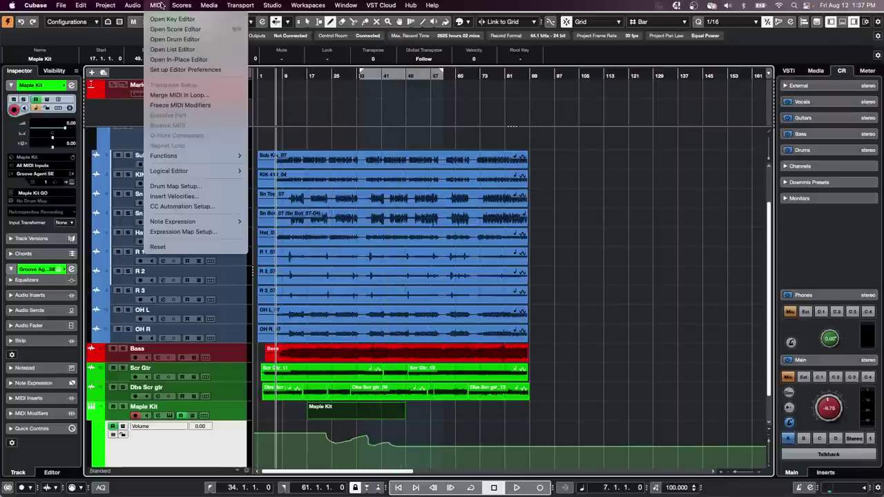
pyautogui.click(178, 208)
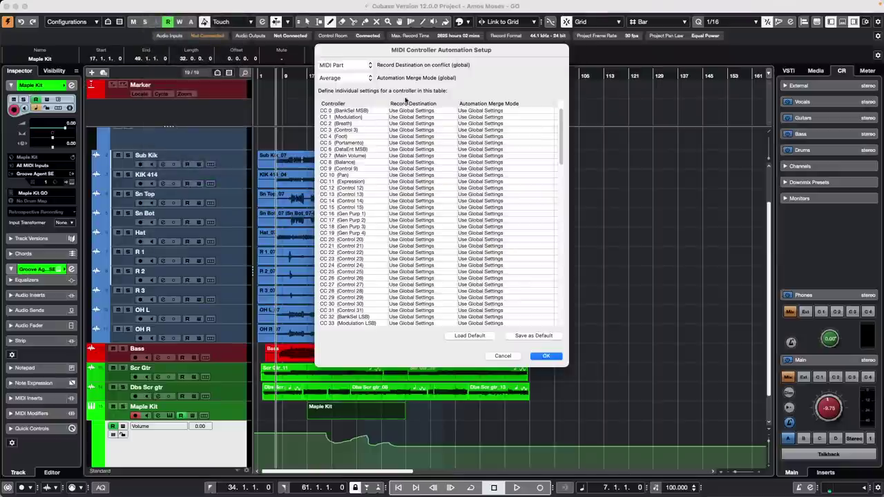
pyautogui.moveTo(386, 53); pyautogui.dragTo(174, 99)
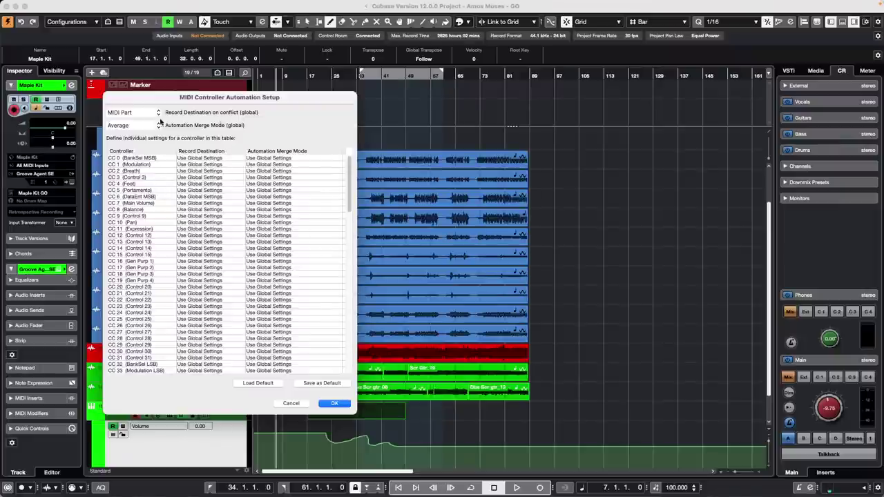
pyautogui.click(145, 114)
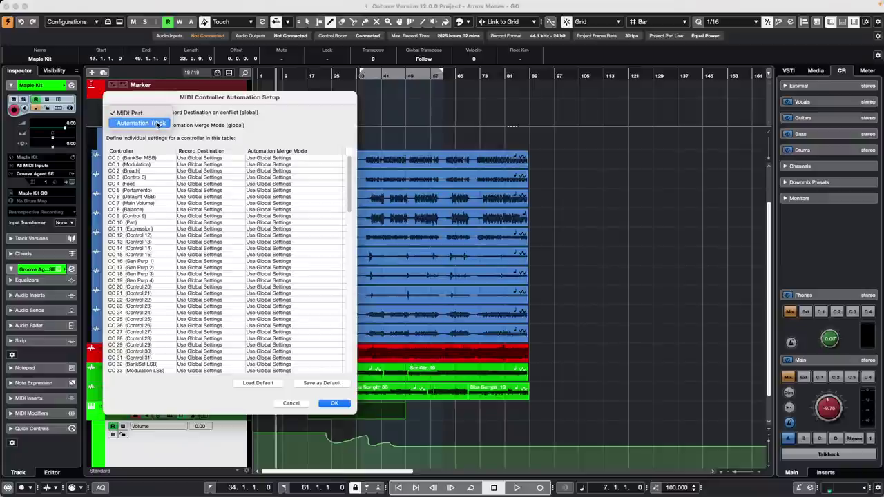
pyautogui.click(157, 123)
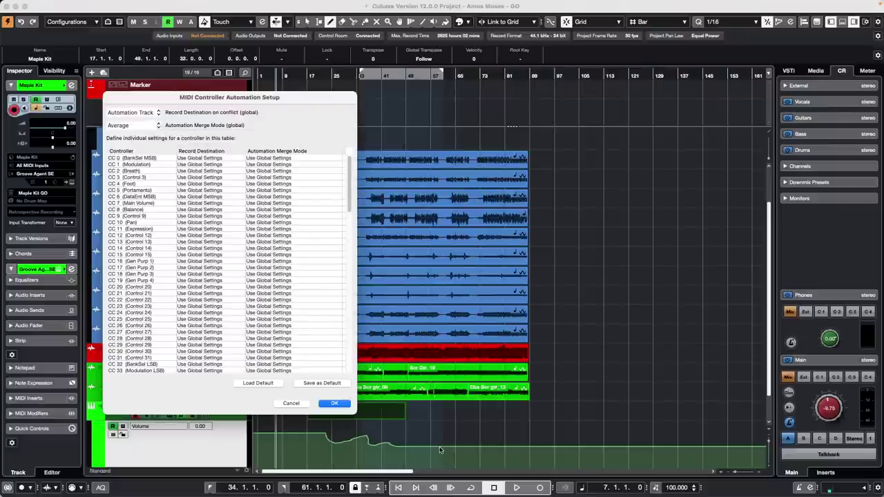
# - Return the global record destination on conflict to MIDI Part and apply the controller automation setup
pyautogui.click(135, 113)
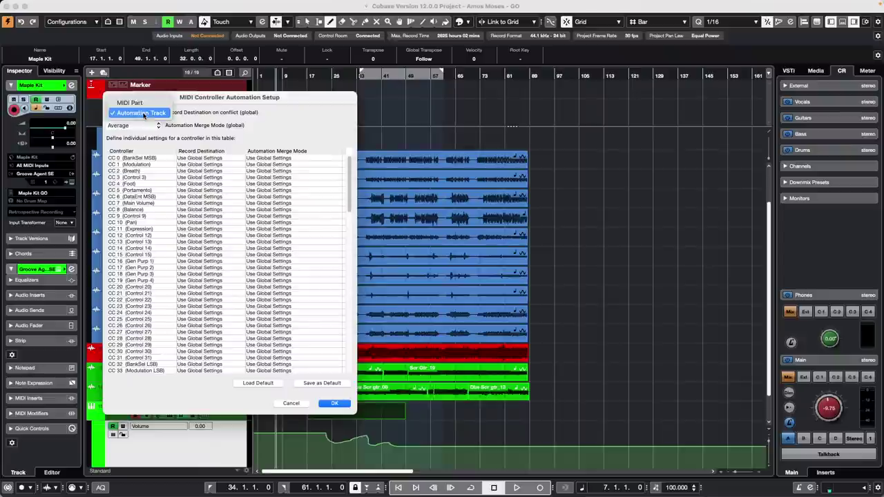
pyautogui.click(149, 104)
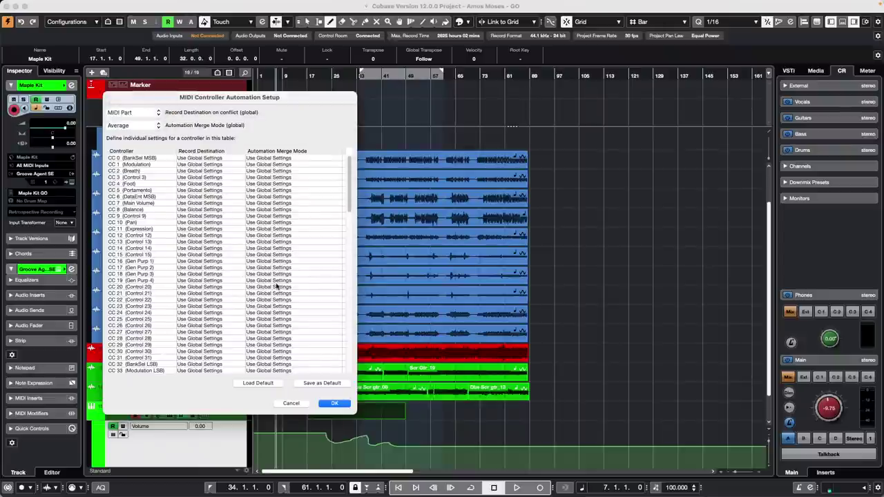
pyautogui.click(335, 404)
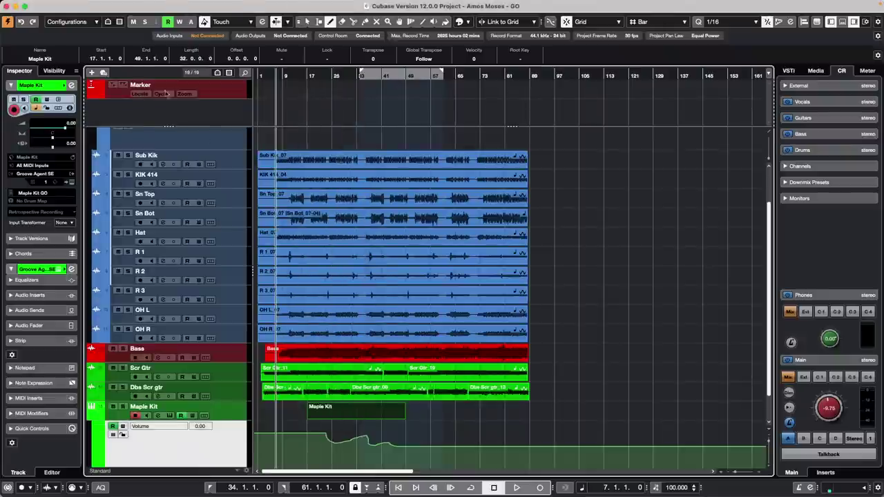
# - Examine the record destination options for controller CC 6 (DataEnt MSB) in the MIDI Controller Automation Setup, then close it
pyautogui.click(157, 6)
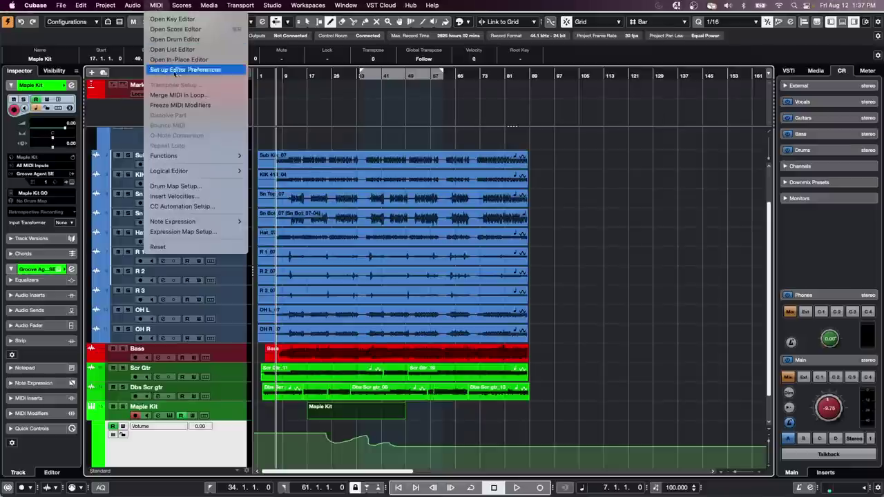
pyautogui.click(183, 206)
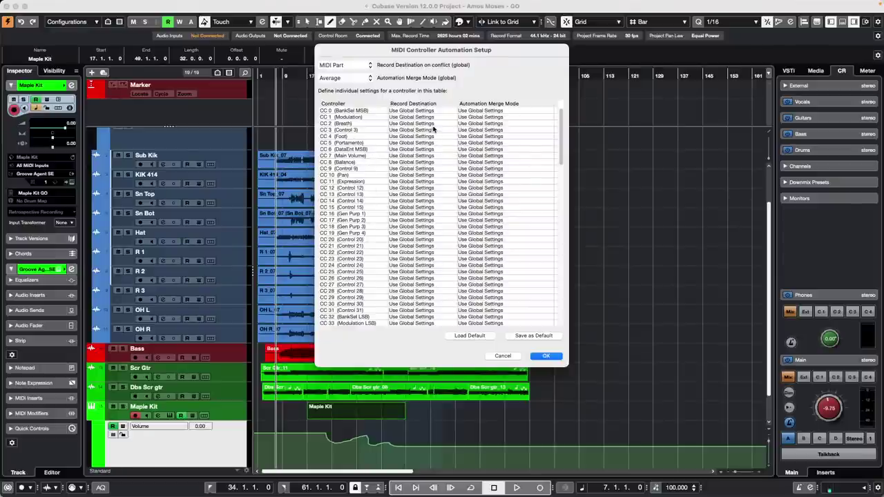
pyautogui.click(428, 149)
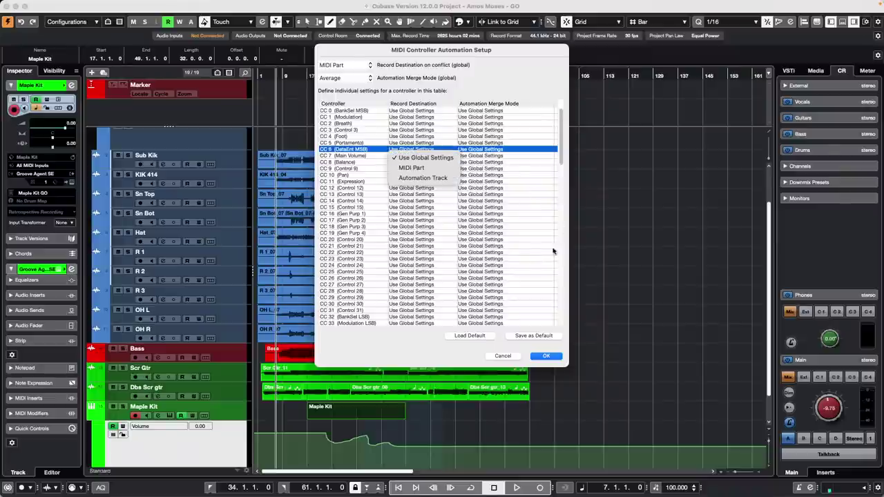
pyautogui.click(508, 358)
pyautogui.click(510, 357)
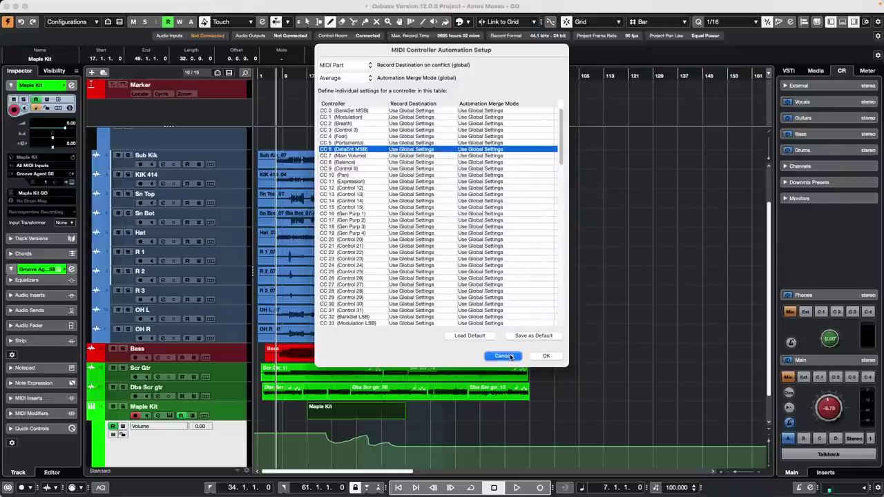
pyautogui.click(546, 355)
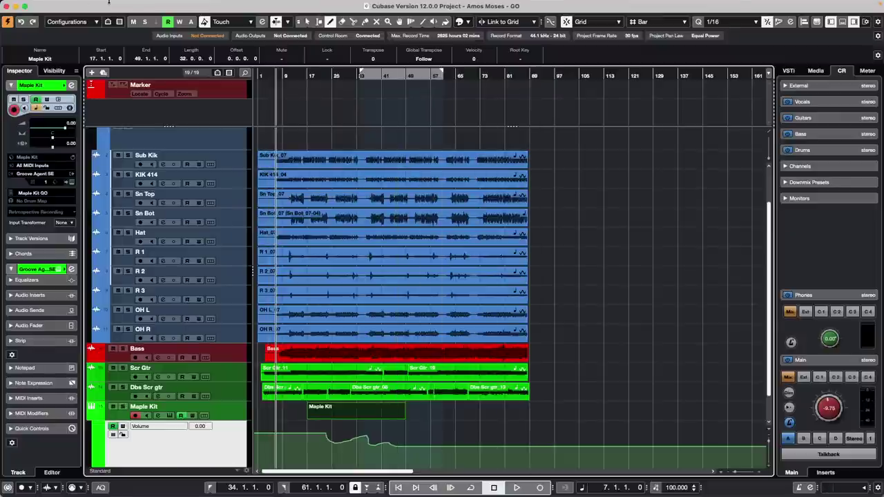
# - Revert the project to its previously saved version
pyautogui.click(64, 6)
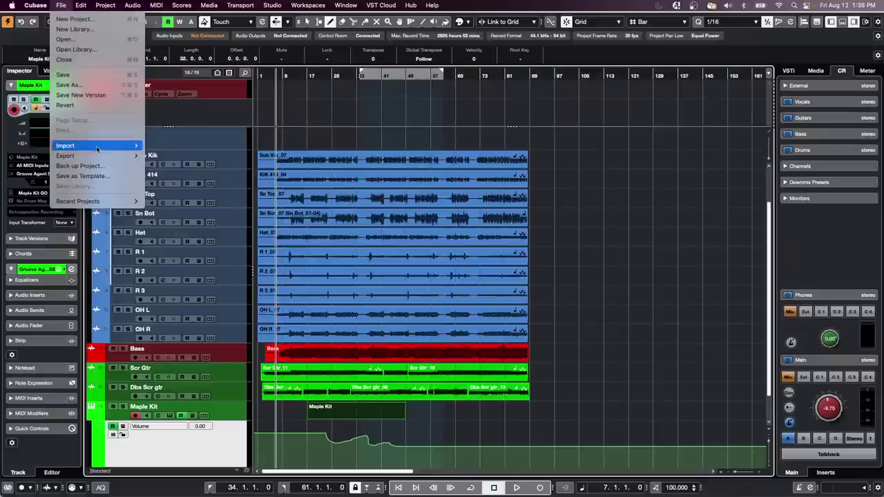
pyautogui.moveTo(96, 158)
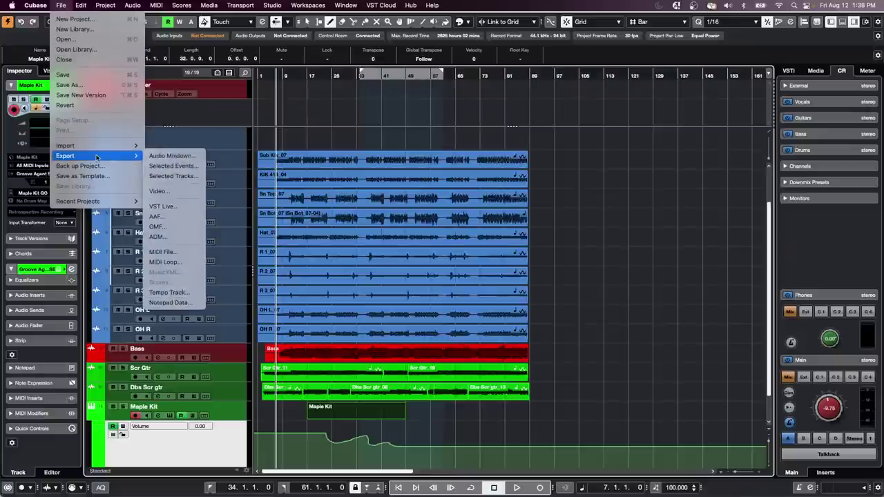
pyautogui.click(90, 104)
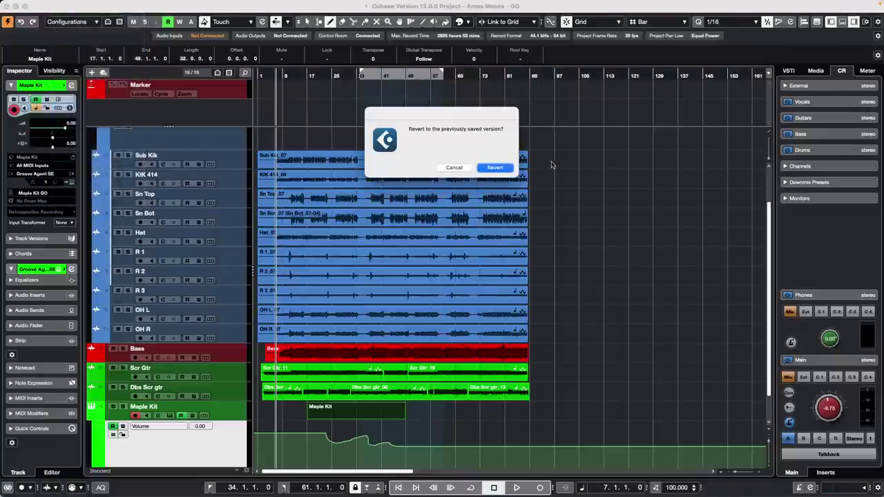
pyautogui.click(486, 169)
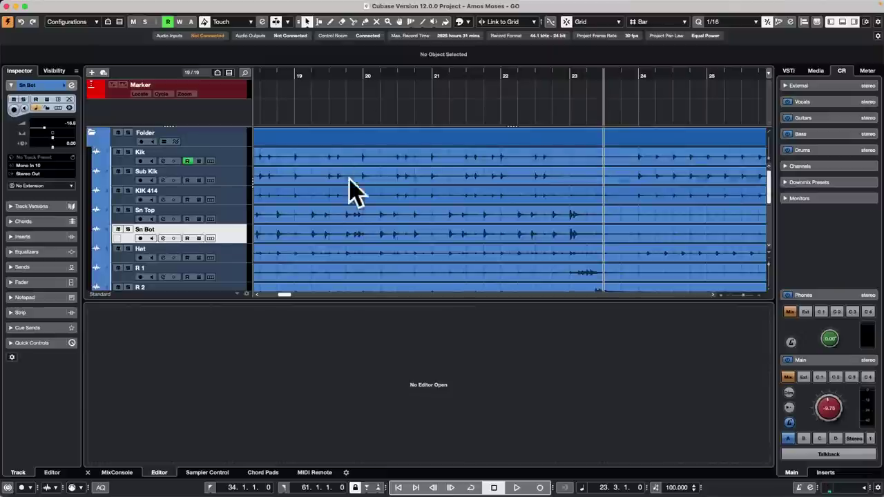
# - Show the MixConsole below the project tracks and move the cursor to bar 7 with the full project length visible
pyautogui.click(117, 472)
pyautogui.moveTo(312, 72)
pyautogui.mouseDown()
pyautogui.moveTo(269, 30)
pyautogui.moveTo(313, 55)
pyautogui.mouseUp()
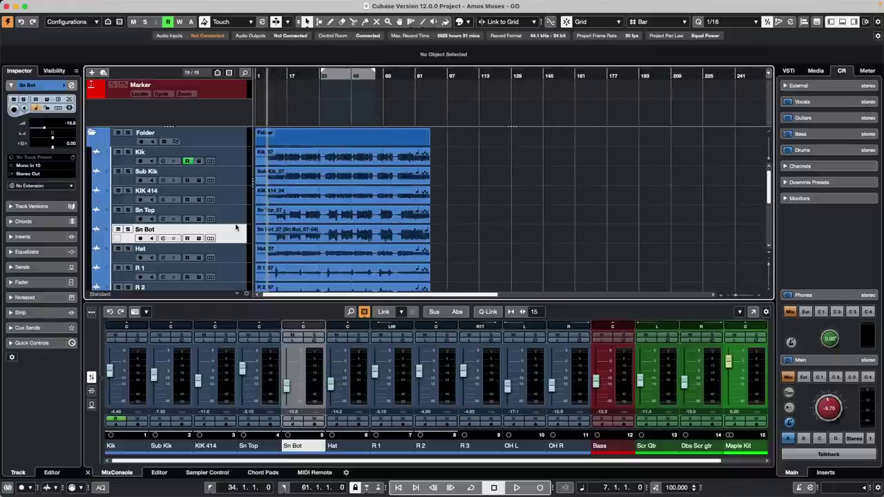
# - Record a short MIDI part on the Maple Kit track from bar 7 to 10, then return the cursor to bar 7
pyautogui.scroll(-5, 236, 227)
pyautogui.click(240, 259)
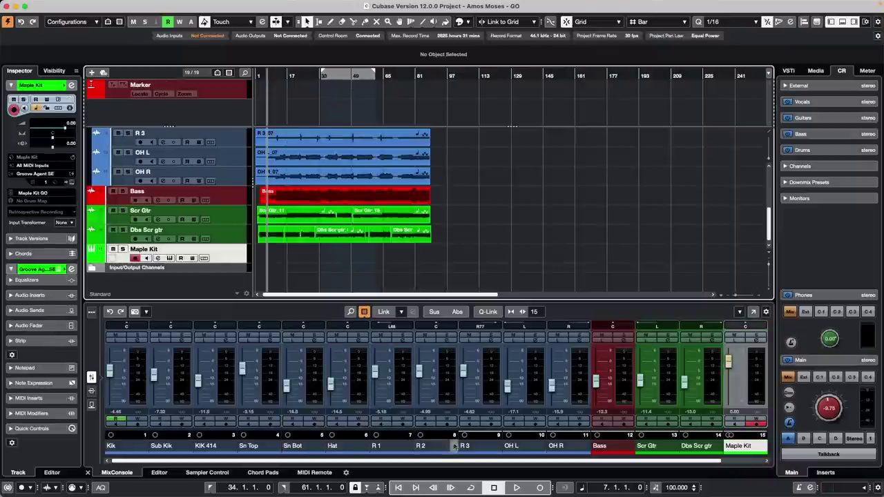
pyautogui.click(517, 488)
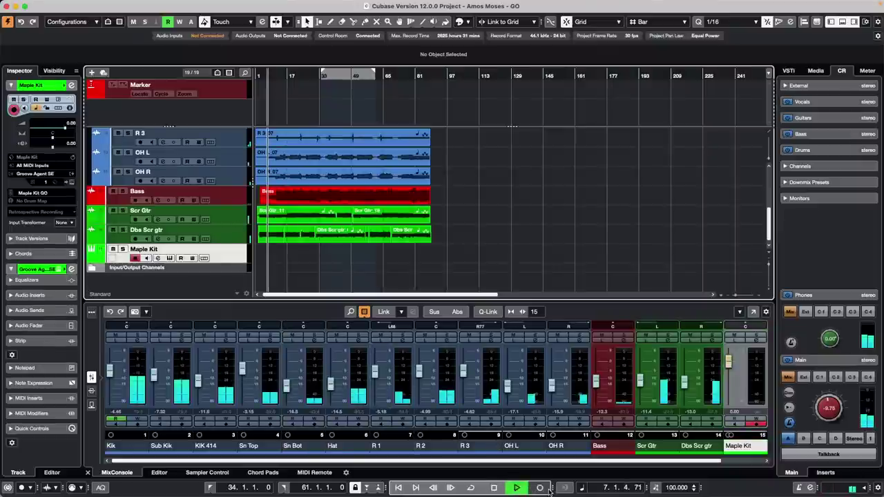
pyautogui.click(541, 488)
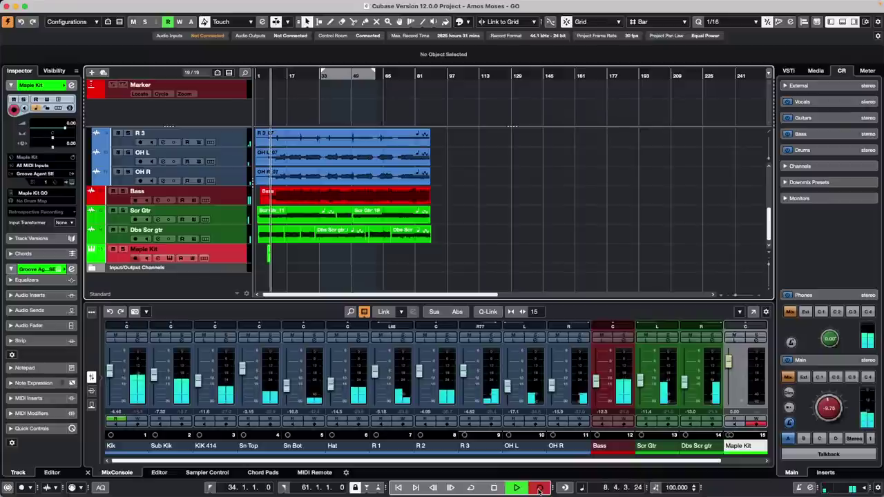
pyautogui.press('space')
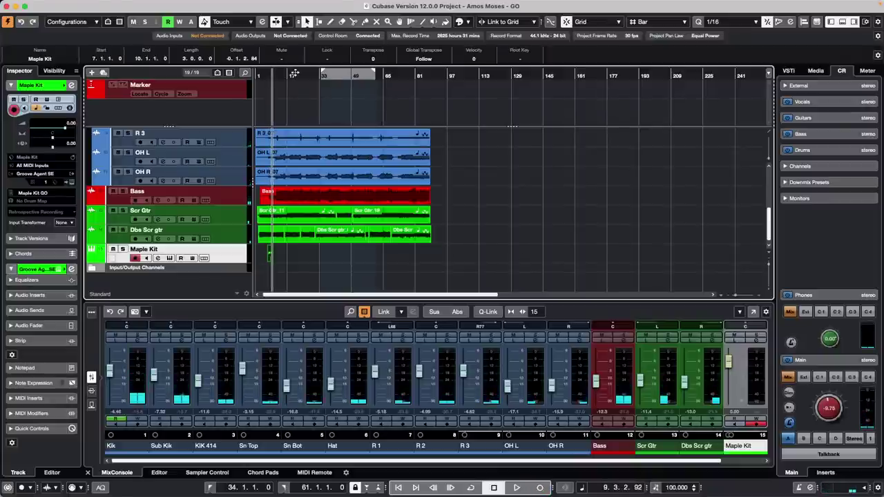
pyautogui.moveTo(270, 76); pyautogui.dragTo(272, 136)
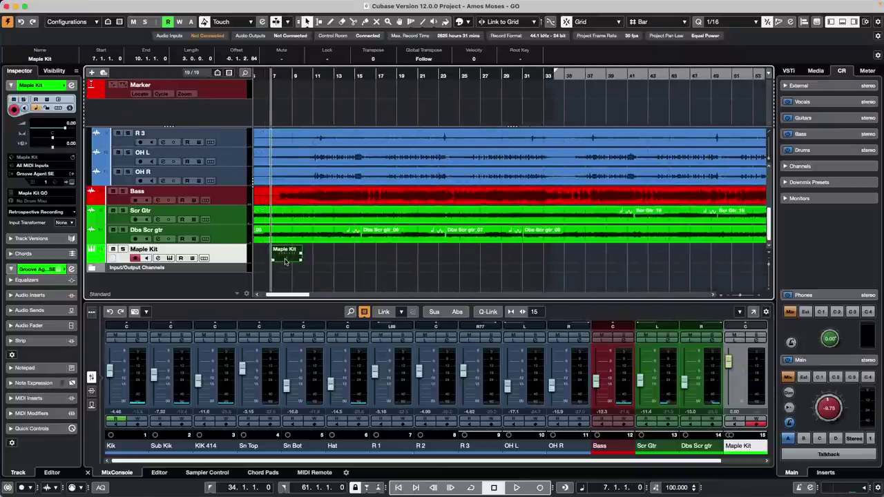
# - Examine the tapping note values offered by Merge Tempo from Tapping for the Maple Kit part, then cancel the dialog
pyautogui.moveTo(105, 3)
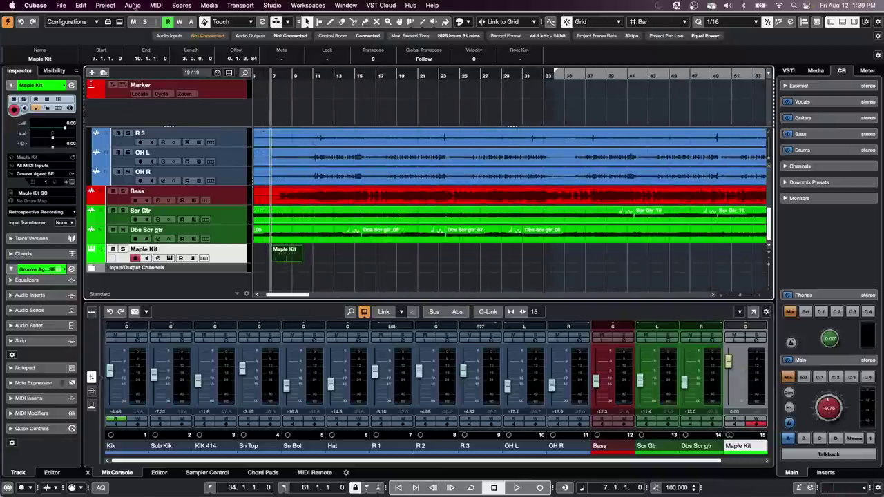
pyautogui.click(132, 5)
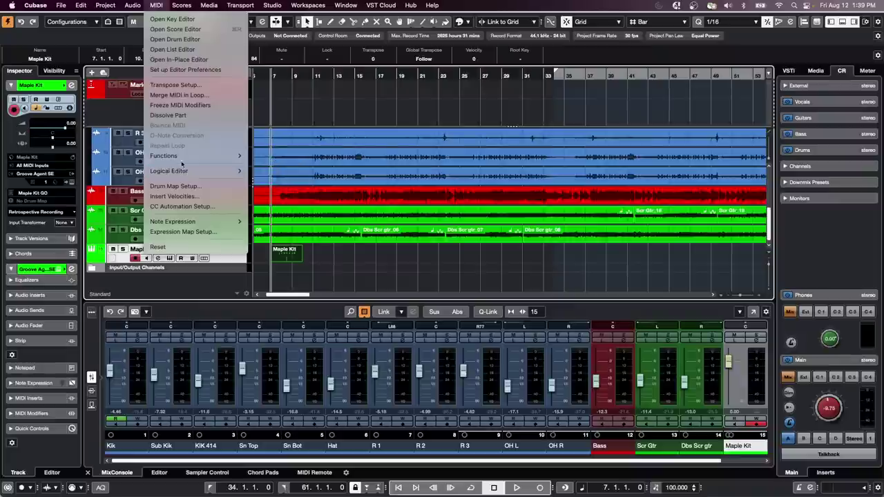
pyautogui.moveTo(183, 158)
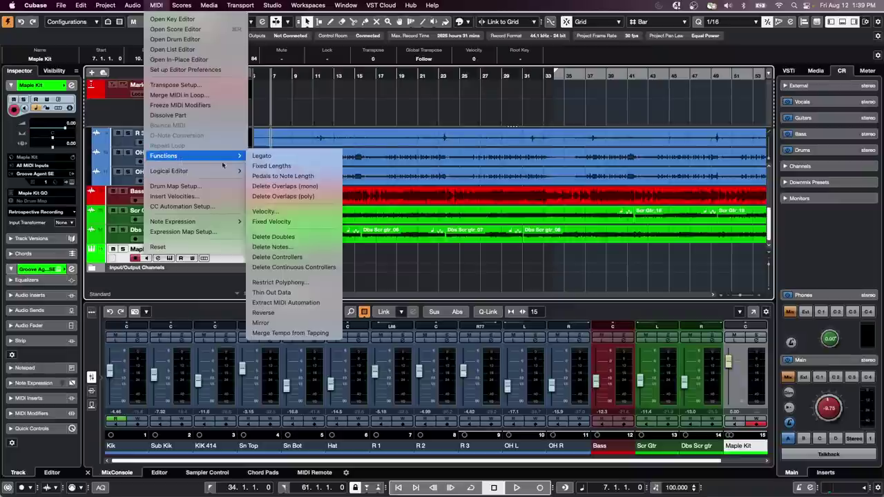
pyautogui.click(329, 334)
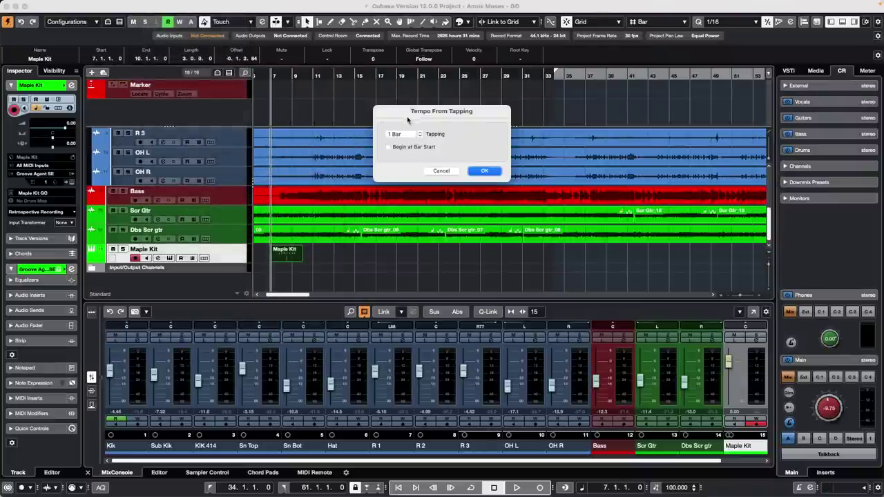
pyautogui.click(397, 136)
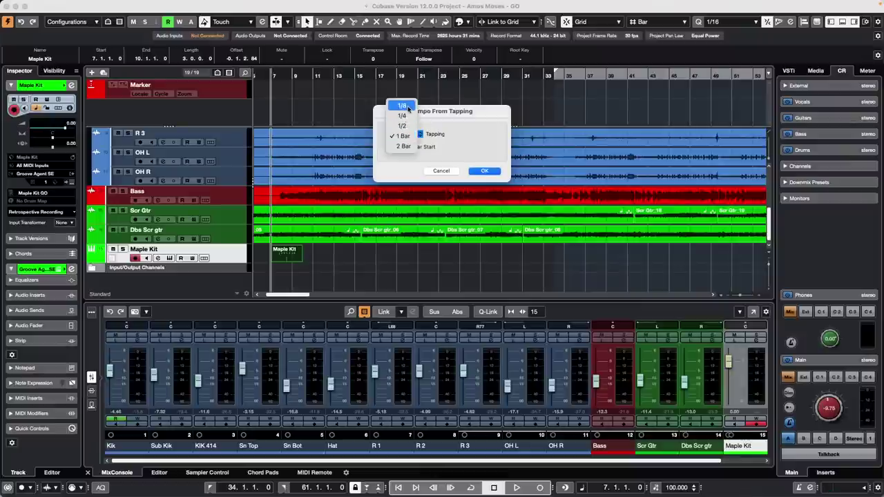
pyautogui.click(446, 173)
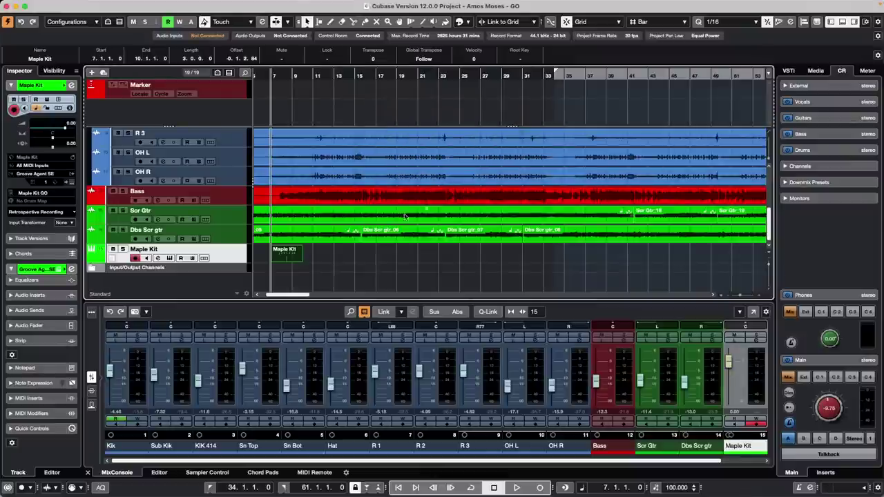
# - Delete the recorded part from the Maple Kit track and move the cursor to bar 12
pyautogui.press('Delete')
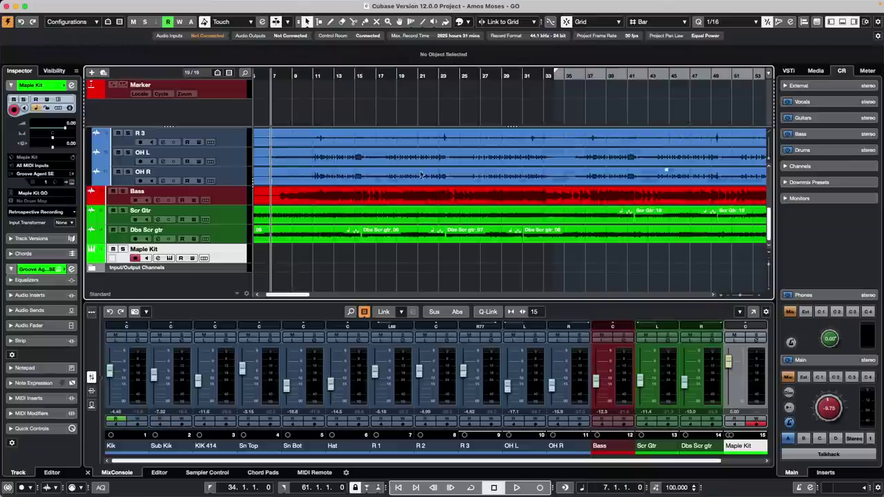
pyautogui.click(325, 71)
pyautogui.moveTo(325, 68); pyautogui.dragTo(327, 51)
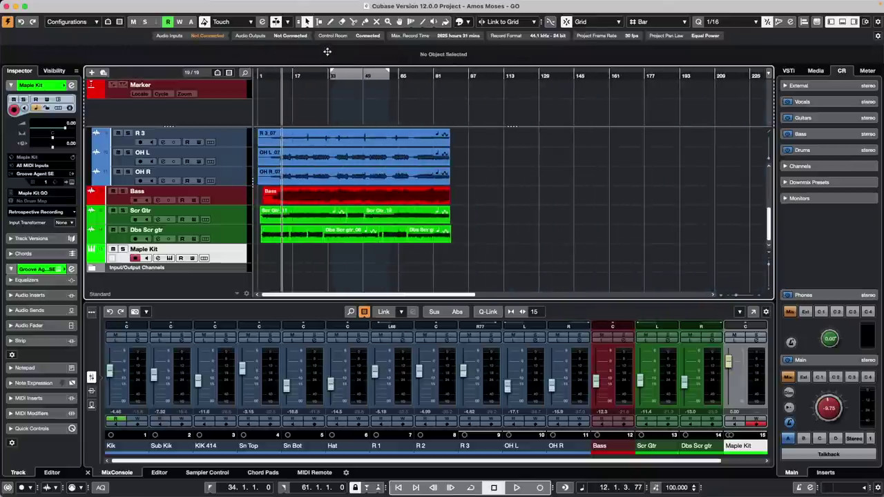
# - Select all the audio events and open the Beat Calculator while the project plays from bar 12
pyautogui.moveTo(457, 239); pyautogui.dragTo(226, 156)
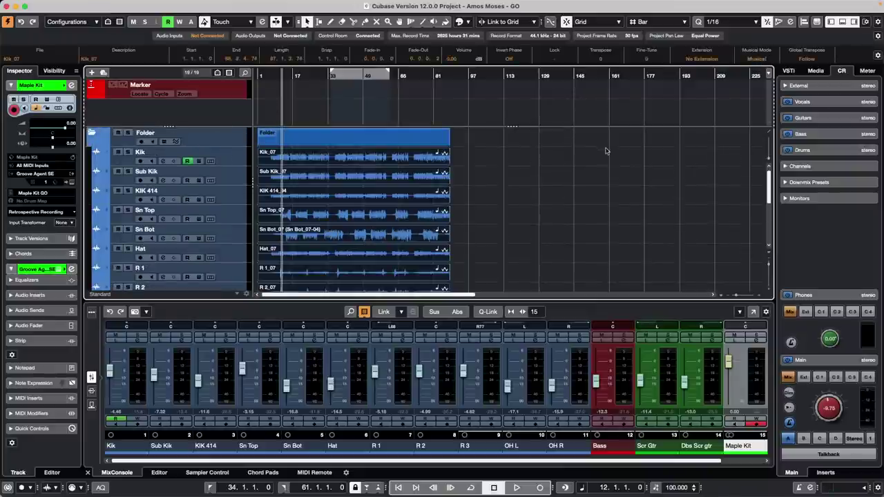
pyautogui.press('space')
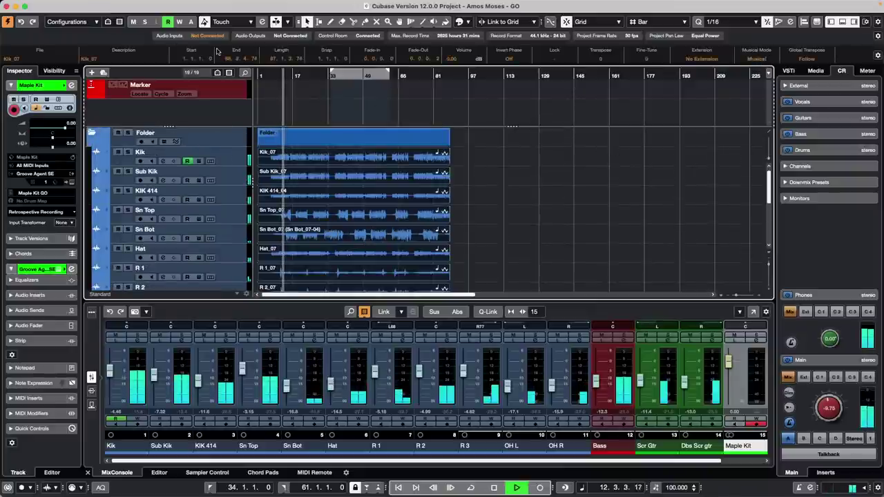
pyautogui.click(105, 5)
pyautogui.moveTo(80, 6)
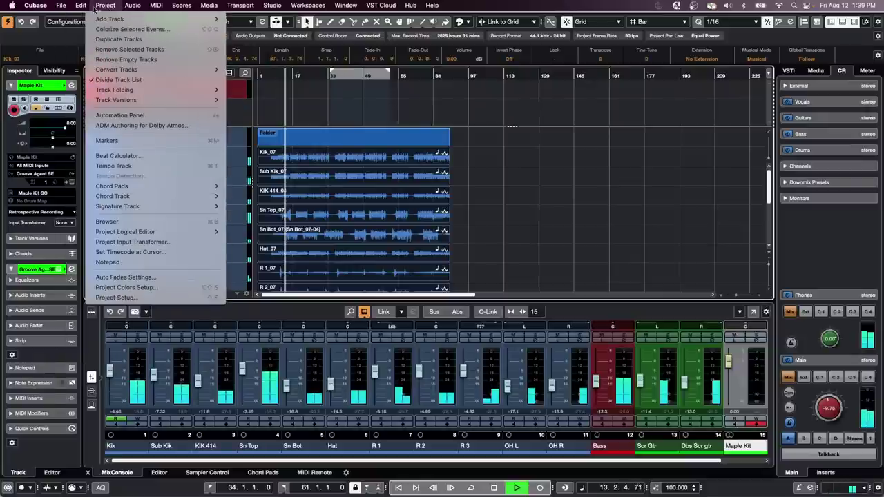
pyautogui.click(139, 159)
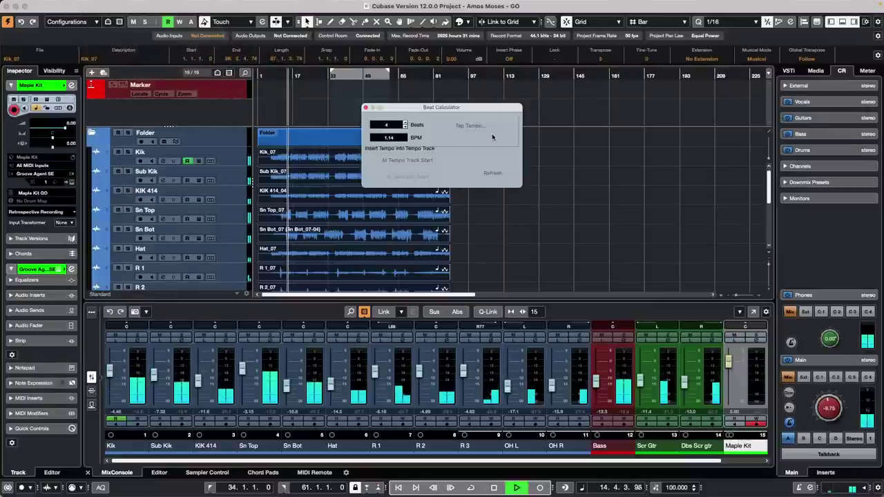
# - Tap a tempo of 206.6 BPM in the Beat Calculator, stop playback and insert it at the tempo track start
pyautogui.click(459, 125)
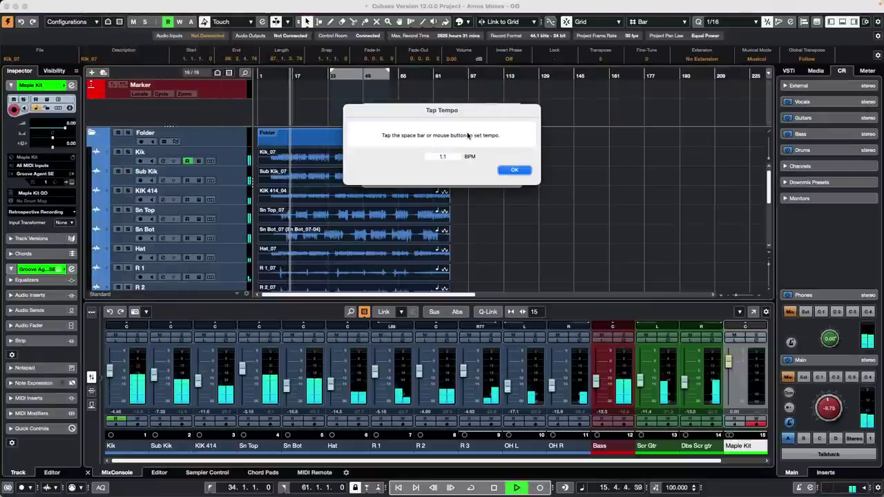
pyautogui.press('space')
pyautogui.press('space')
pyautogui.press('space')
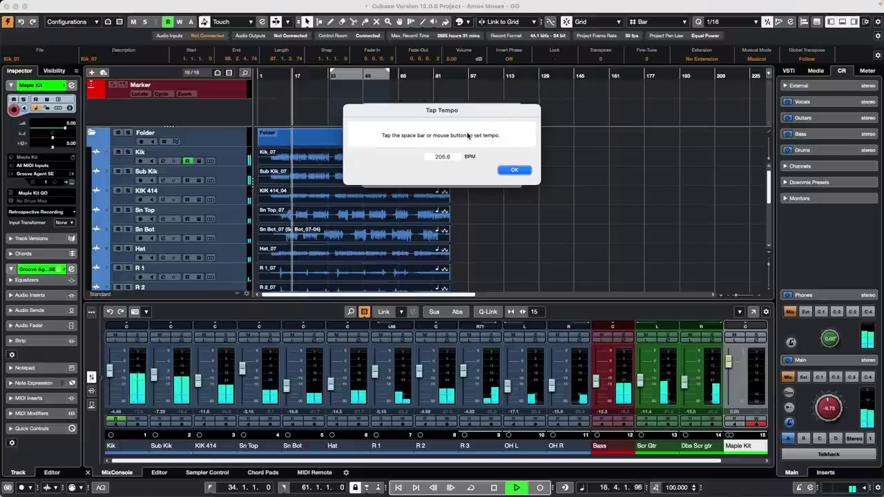
pyautogui.click(512, 170)
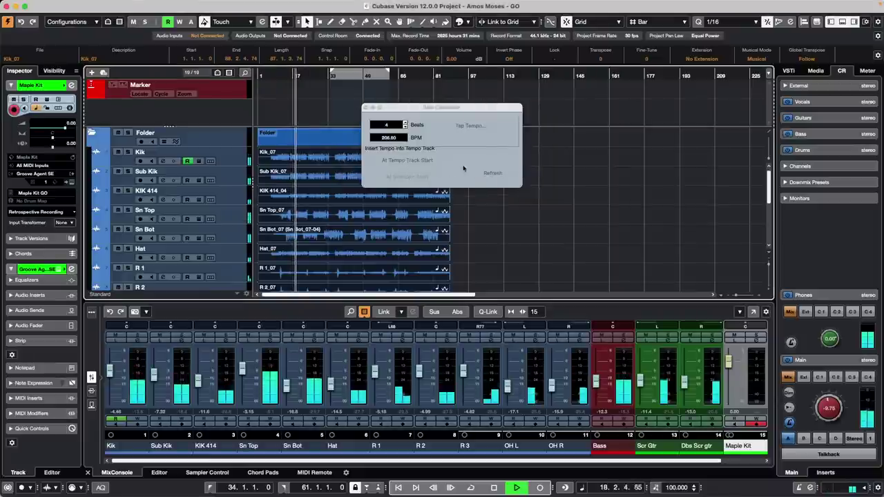
pyautogui.press('space')
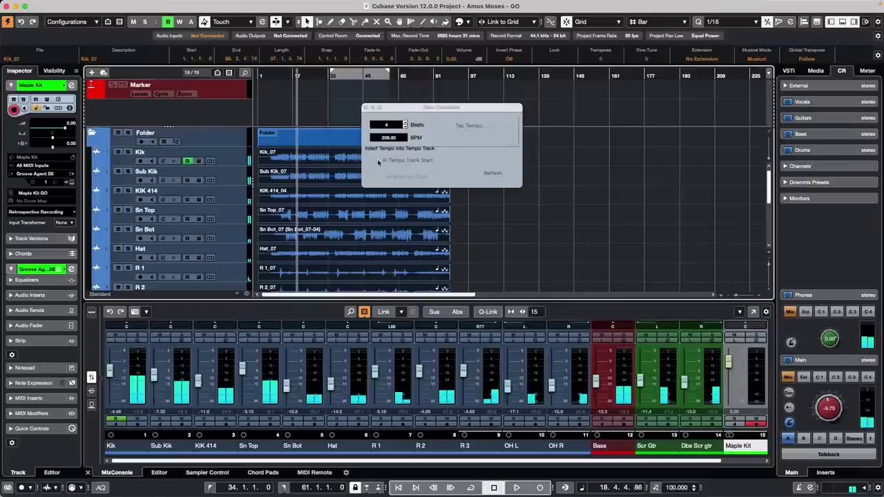
pyautogui.click(378, 162)
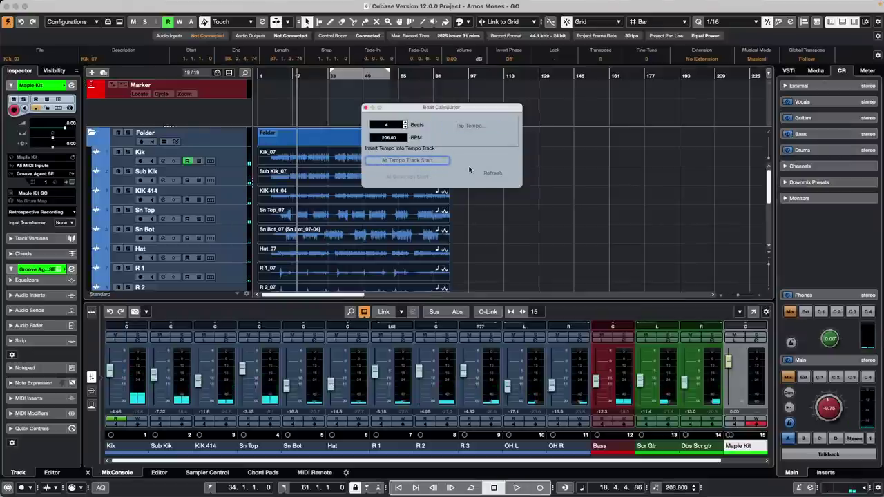
# - Tap a tempo of 98.2 BPM during playback, insert it at the tempo track start and close the Beat Calculator
pyautogui.press('space')
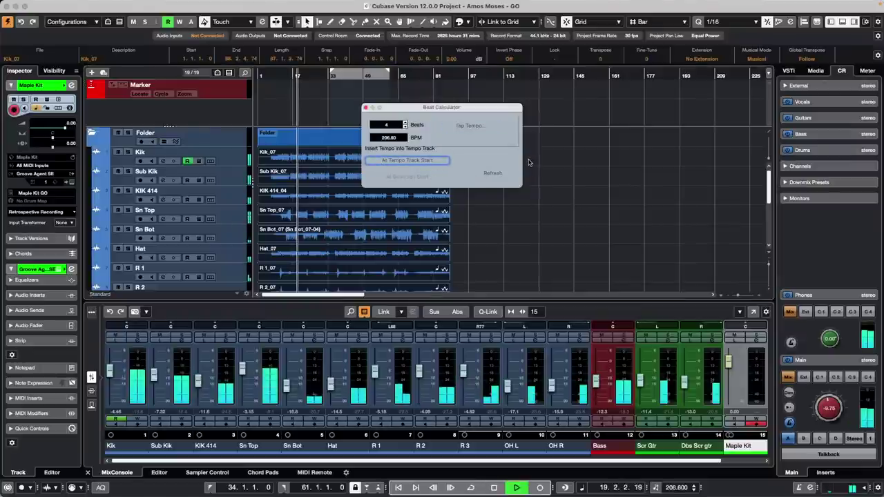
pyautogui.click(471, 126)
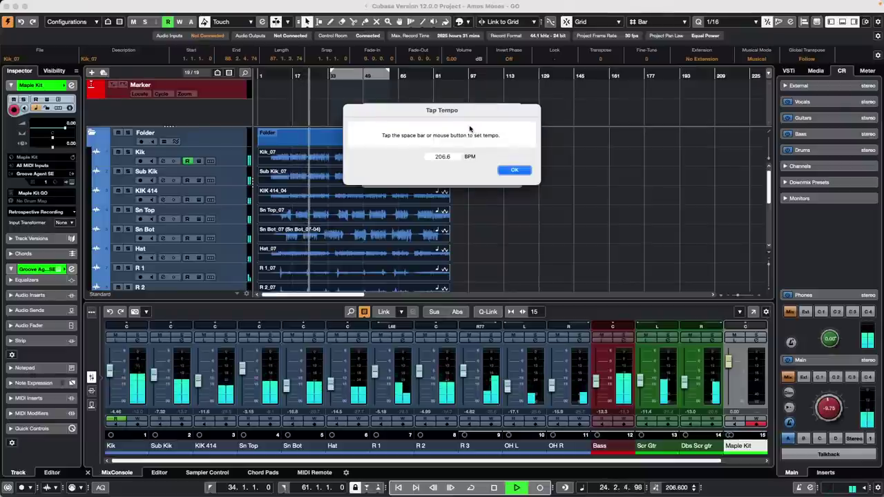
pyautogui.press('space')
pyautogui.press('space')
pyautogui.press('space')
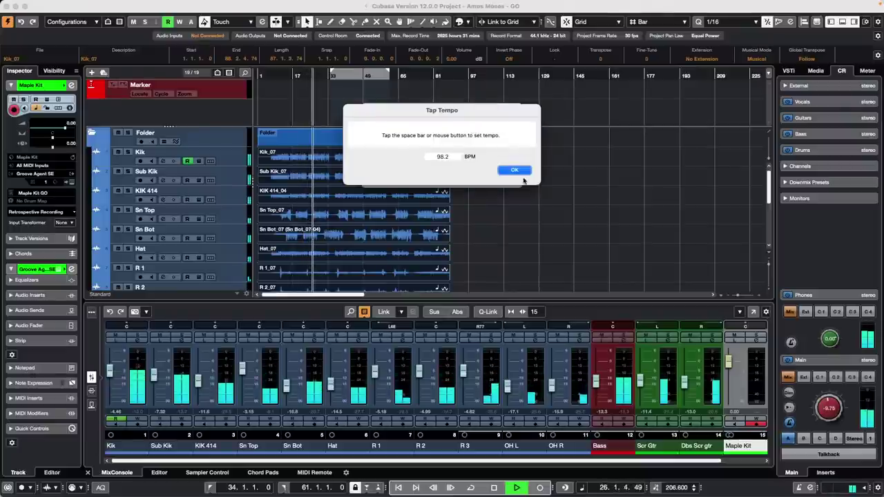
pyautogui.click(515, 170)
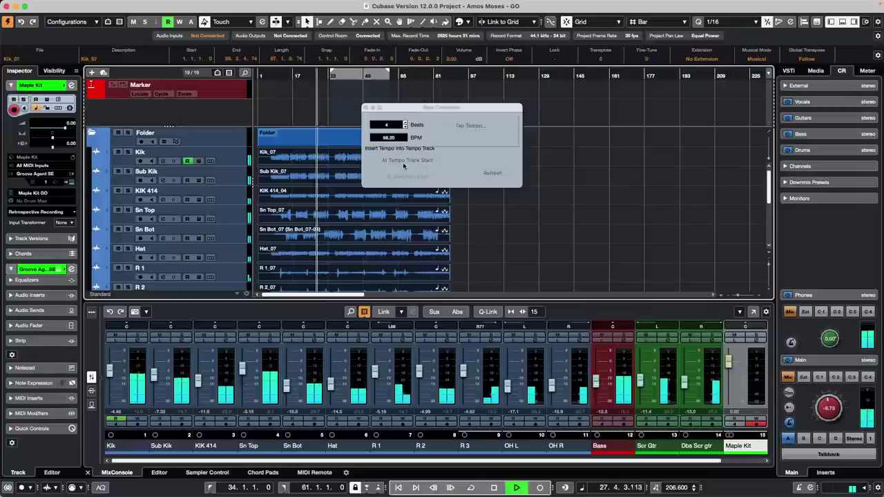
pyautogui.click(404, 161)
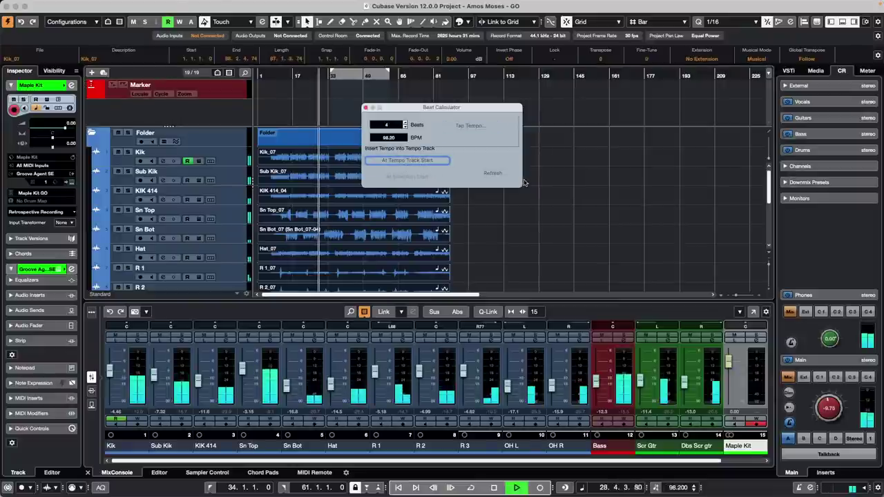
pyautogui.press('space')
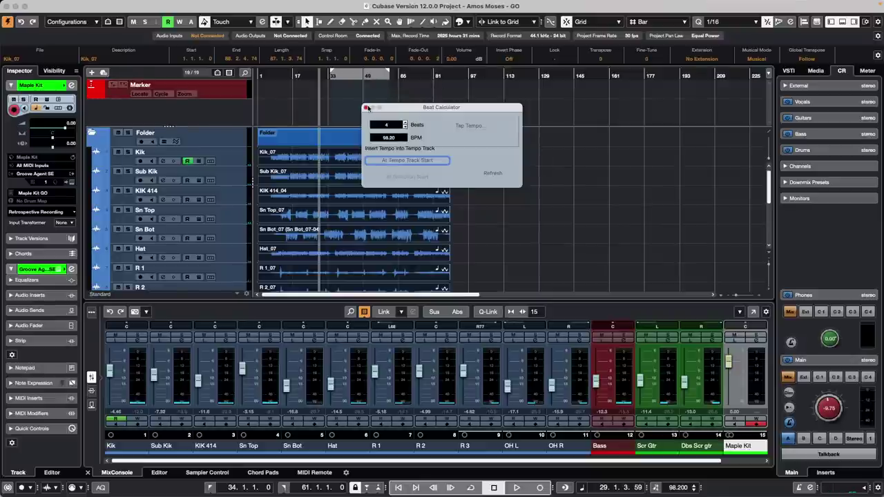
pyautogui.click(367, 108)
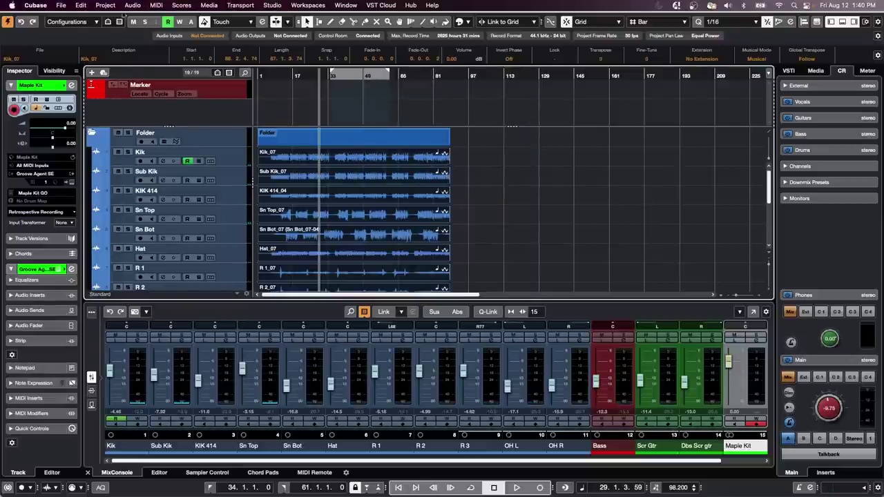
# - Reopen the Beat Calculator, insert its 1.12 BPM value at the tempo track start and close it after a brief playback test
pyautogui.click(81, 4)
pyautogui.moveTo(106, 6)
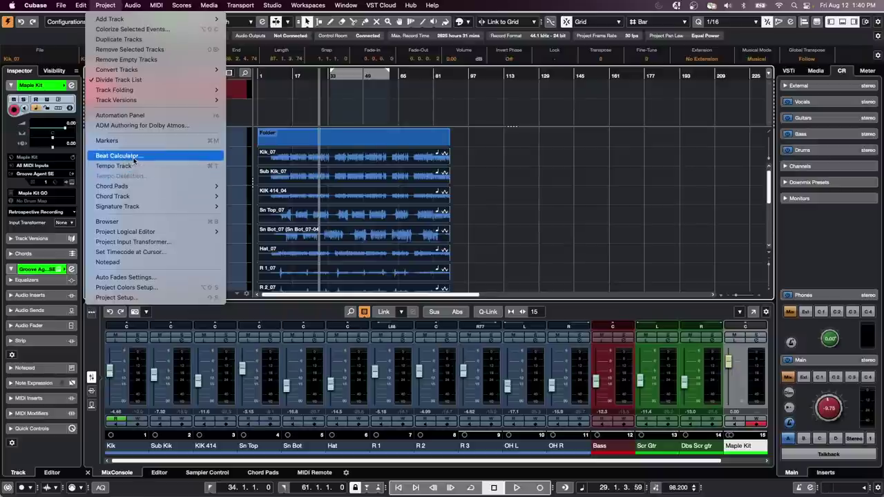
pyautogui.click(134, 161)
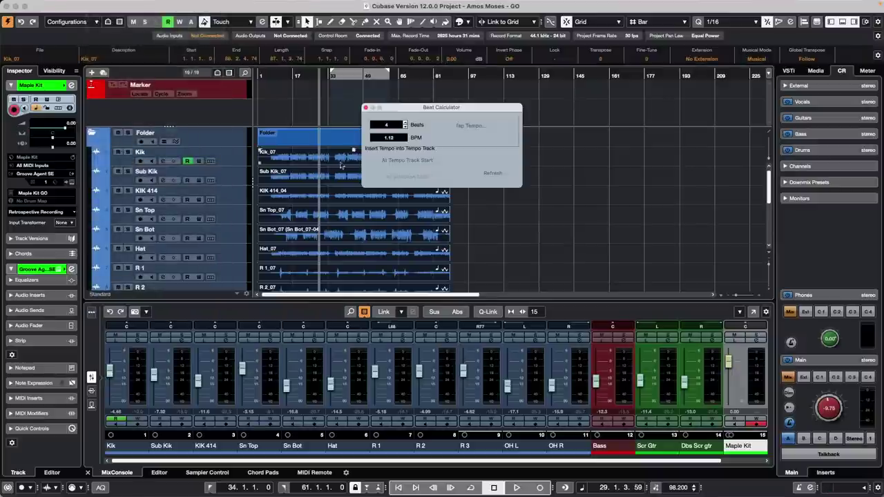
pyautogui.moveTo(407, 107); pyautogui.dragTo(241, 125)
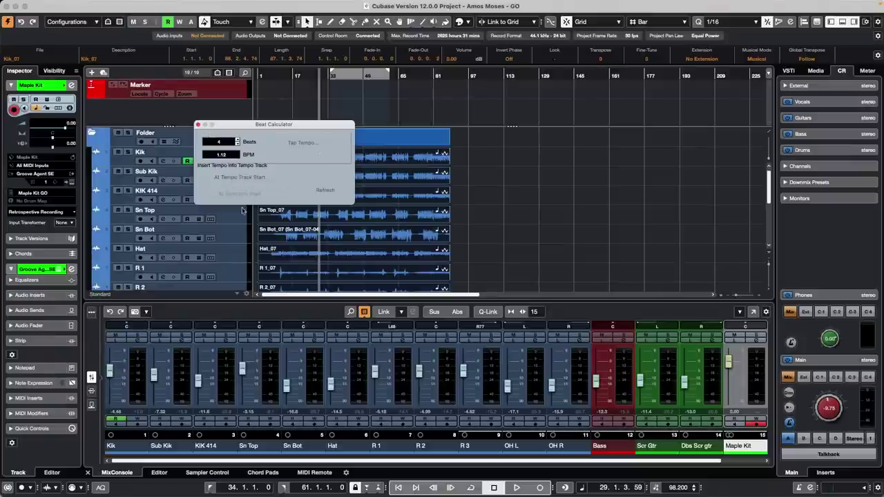
pyautogui.click(227, 178)
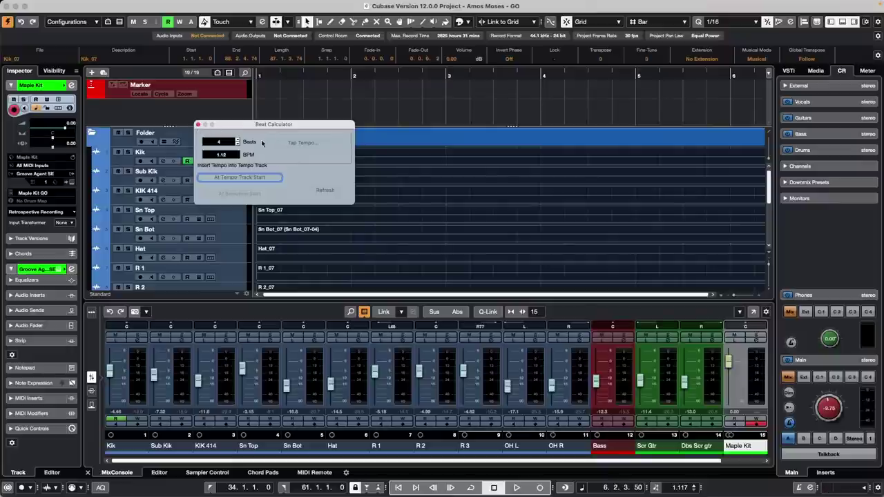
pyautogui.press('space')
pyautogui.press('space')
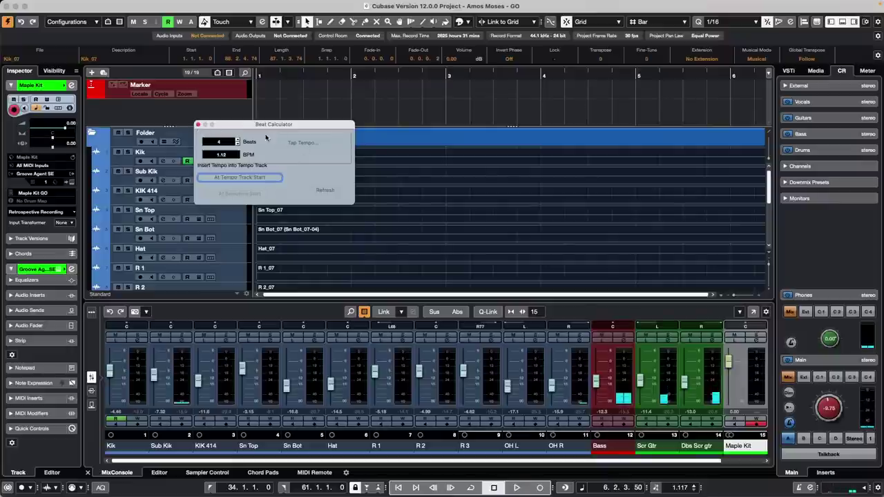
pyautogui.click(198, 125)
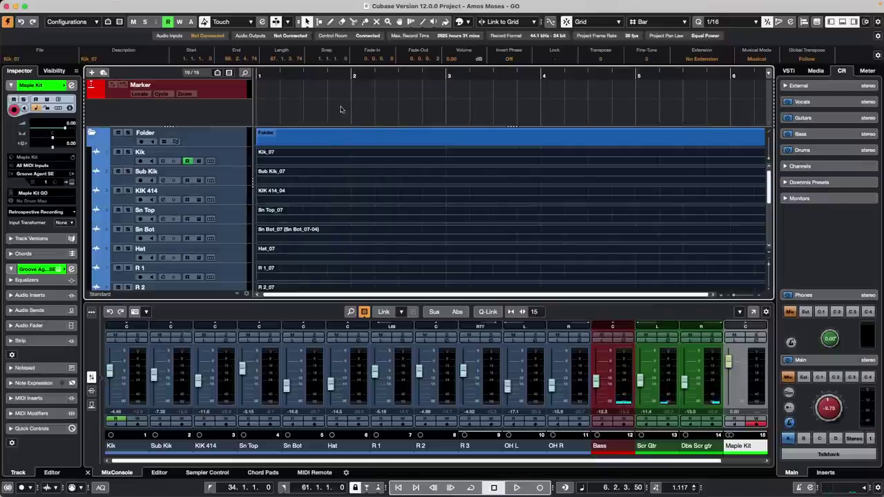
# - Undo the last tempo change and revert the project to its previously saved version
pyautogui.press('super+z')
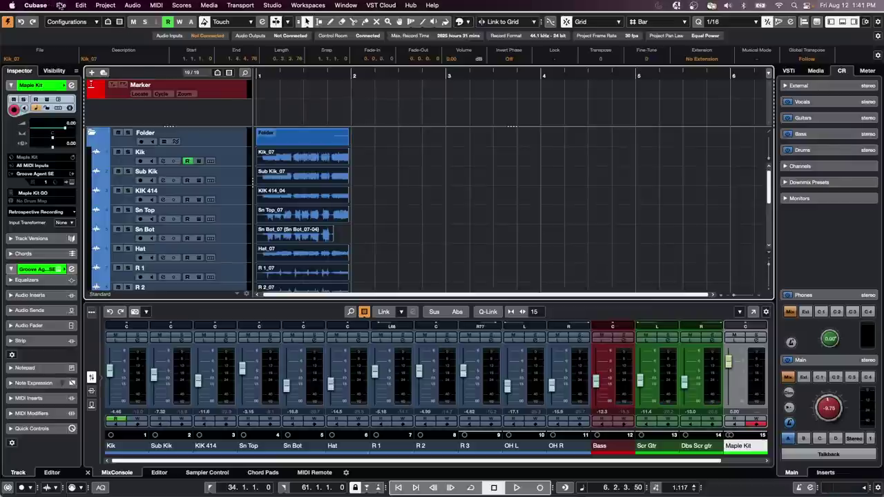
pyautogui.click(61, 5)
pyautogui.click(76, 105)
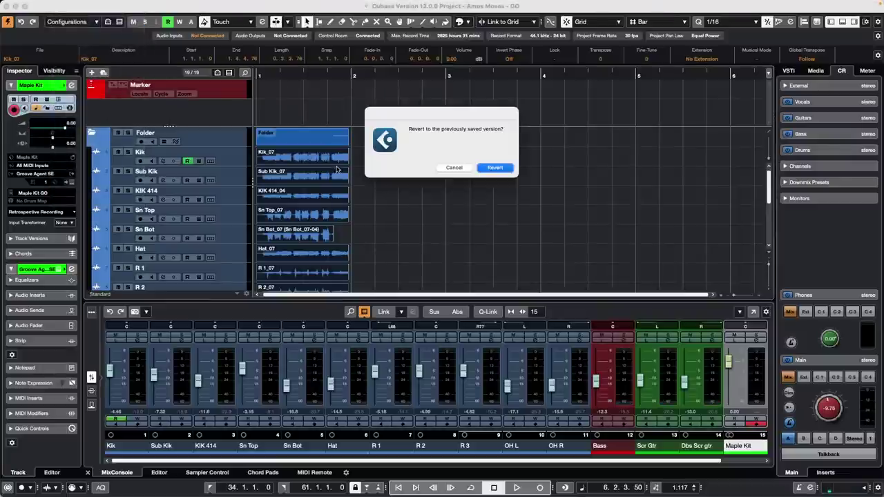
pyautogui.click(503, 168)
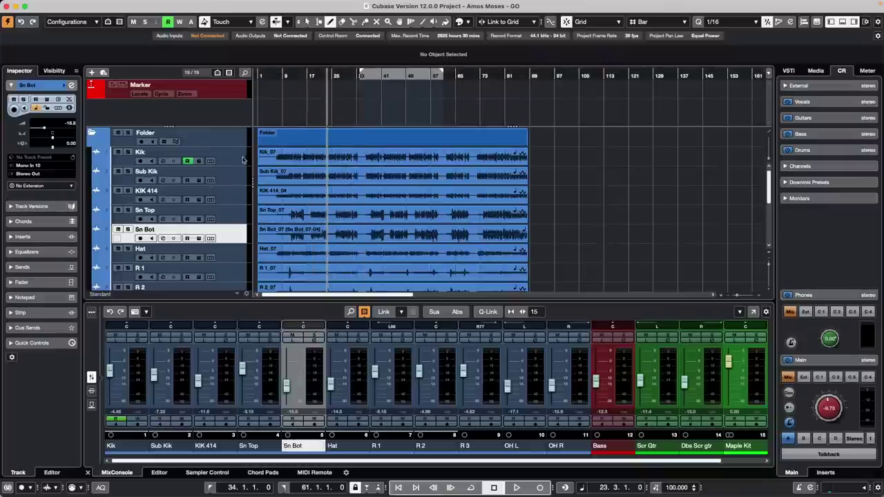
# - Make the Kik and Bass tracks taller and zoom in on the timeline with the cursor at about 13.3.4
pyautogui.moveTo(242, 164); pyautogui.dragTo(235, 199)
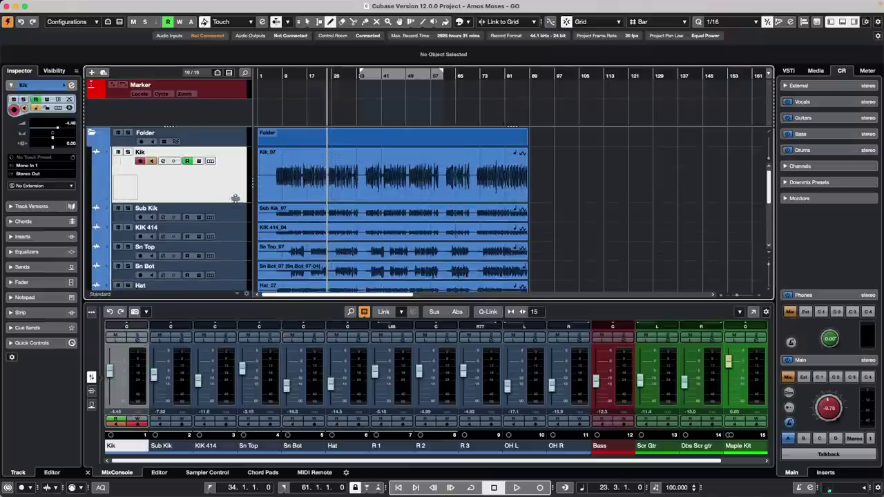
pyautogui.moveTo(294, 73); pyautogui.dragTo(279, 88)
pyautogui.scroll(-10, 316, 153)
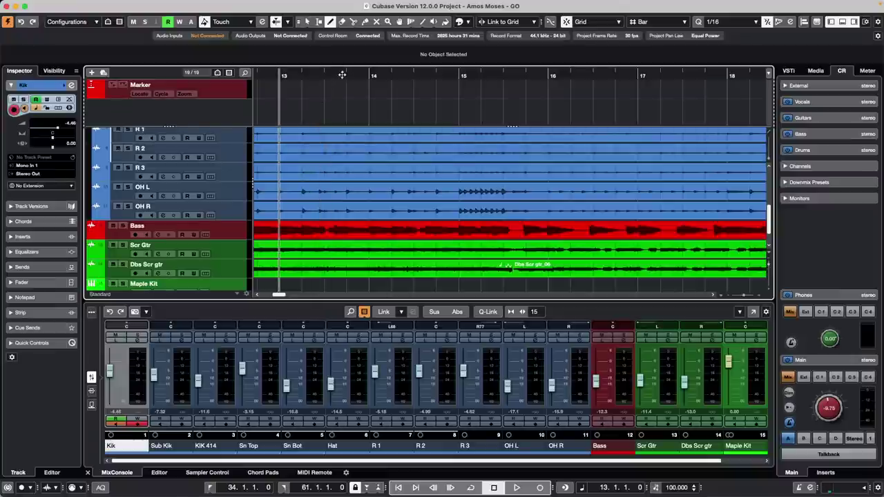
pyautogui.moveTo(344, 75); pyautogui.dragTo(343, 99)
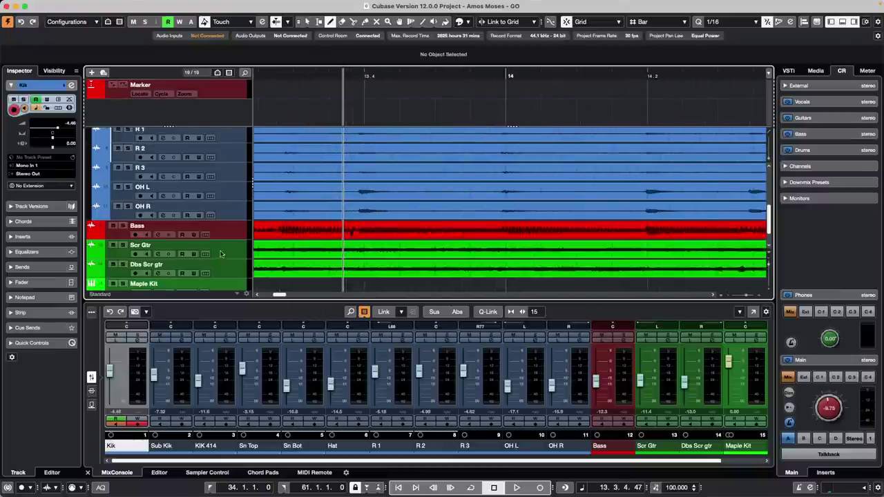
pyautogui.scroll(-2, 227, 239)
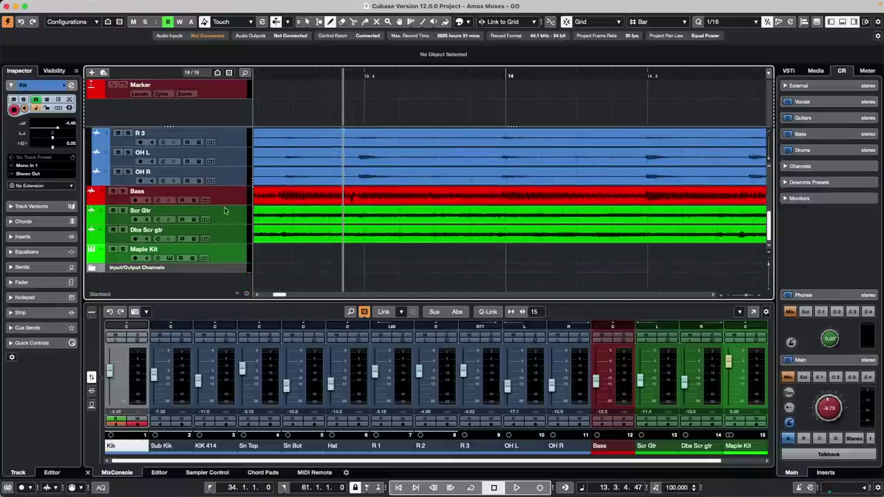
pyautogui.moveTo(225, 205); pyautogui.dragTo(211, 261)
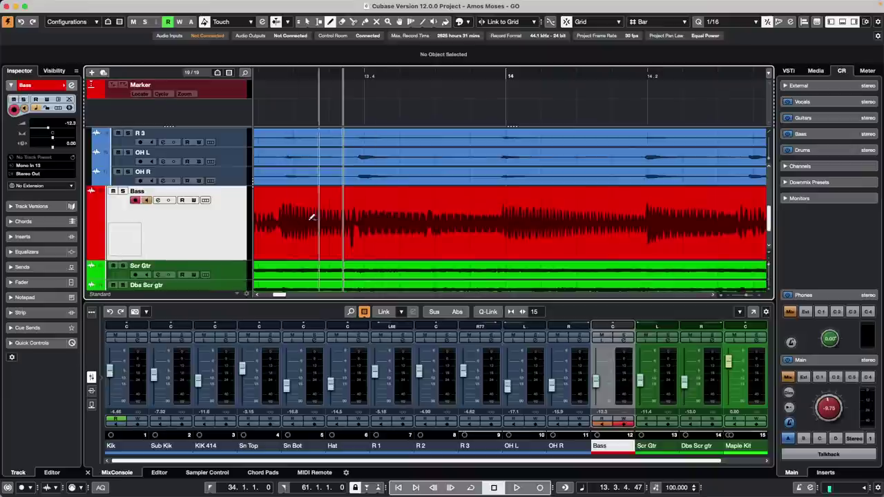
# - Split the Bass event at bar 14 with the Split tool and zoom in on its waveform with the cursor at about 13.3.3
pyautogui.rightClick(298, 216)
pyautogui.click(344, 217)
pyautogui.click(347, 223)
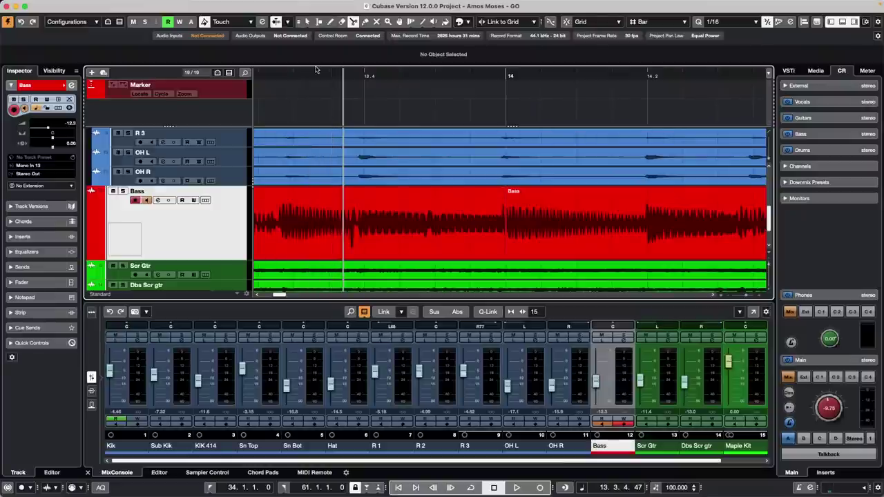
pyautogui.moveTo(319, 73); pyautogui.dragTo(325, 101)
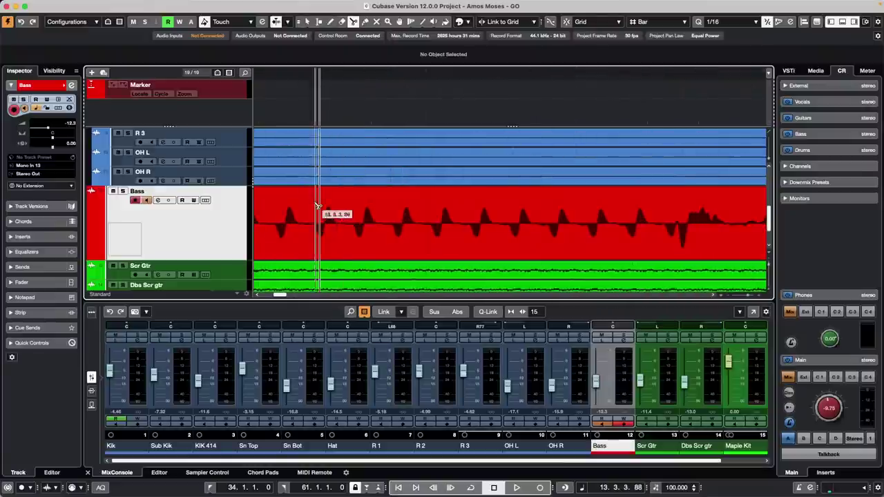
# - Separate the second part of the split Bass event from the first, trim its start, and slide it back against the first part
pyautogui.rightClick(376, 212)
pyautogui.click(376, 212)
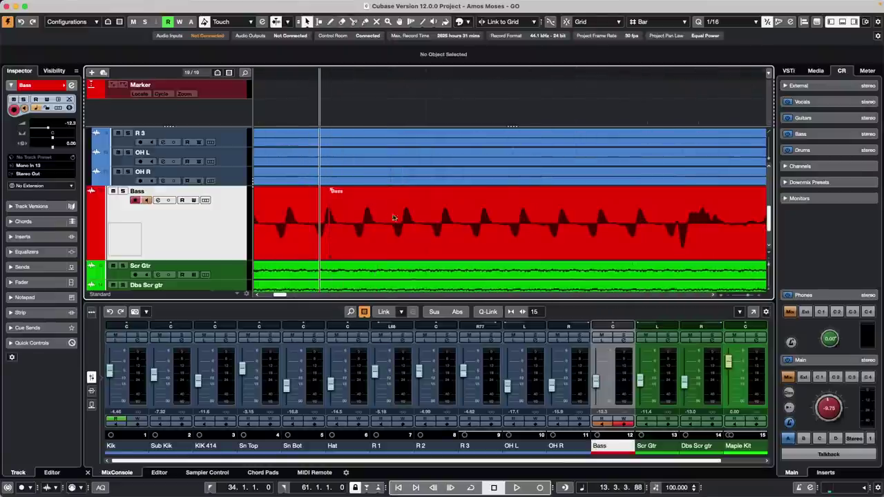
pyautogui.click(446, 233)
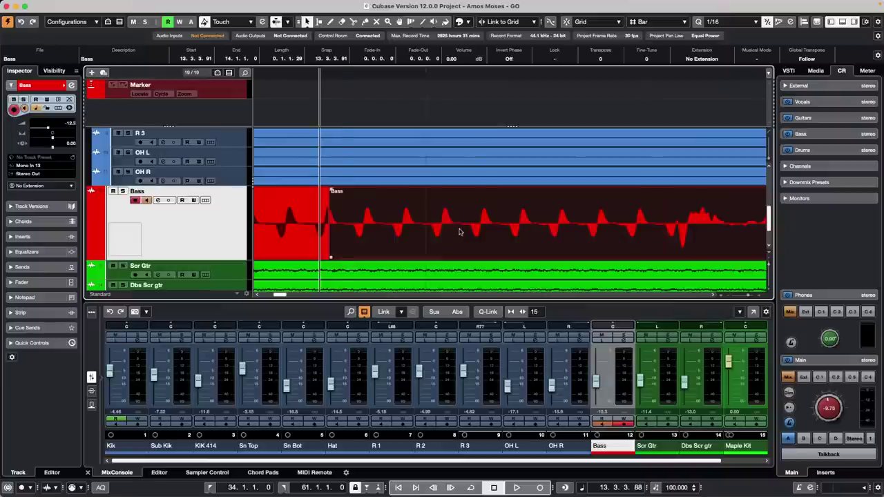
pyautogui.moveTo(460, 232); pyautogui.dragTo(472, 232)
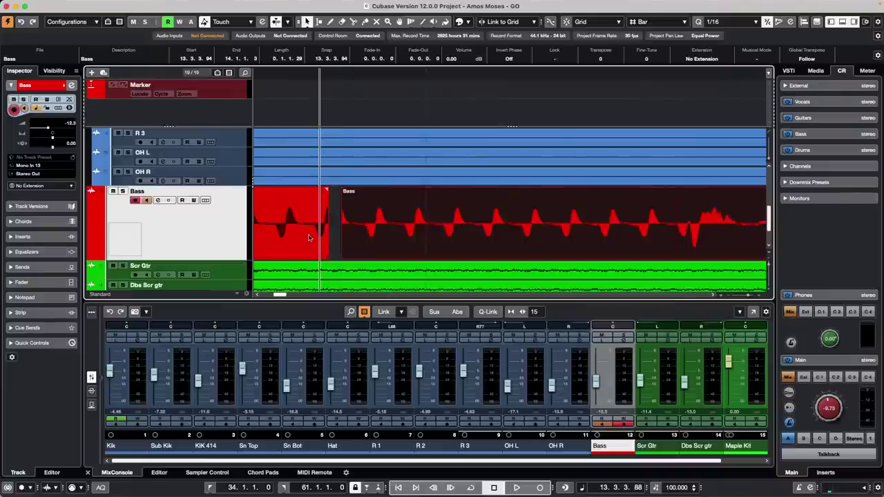
pyautogui.moveTo(341, 256); pyautogui.dragTo(367, 256)
pyautogui.moveTo(430, 230); pyautogui.dragTo(396, 236)
pyautogui.moveTo(390, 237)
pyautogui.mouseDown()
pyautogui.moveTo(404, 237)
pyautogui.moveTo(390, 237)
pyautogui.mouseUp()
# - Overlap the two Bass events at the split, crossfade them, and shorten the crossfade to a narrow region
pyautogui.click(308, 72)
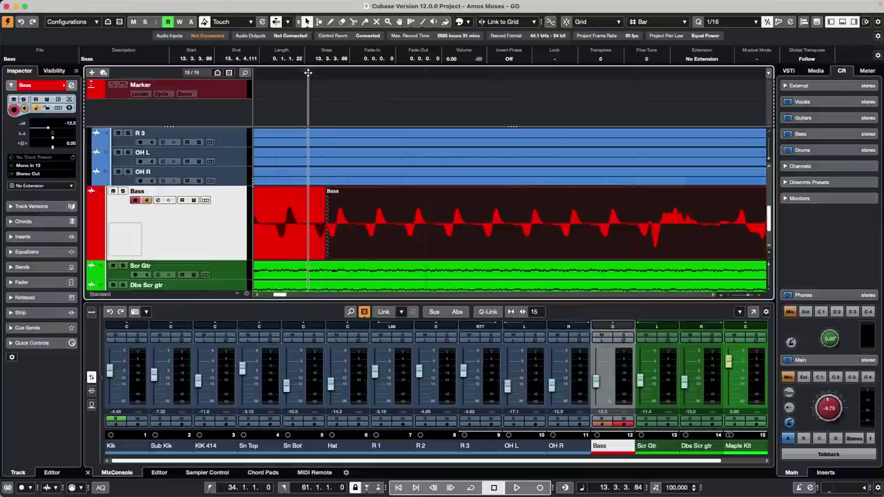
pyautogui.press('h')
pyautogui.moveTo(409, 247)
pyautogui.mouseDown()
pyautogui.moveTo(427, 246)
pyautogui.moveTo(342, 247)
pyautogui.moveTo(421, 250)
pyautogui.mouseUp()
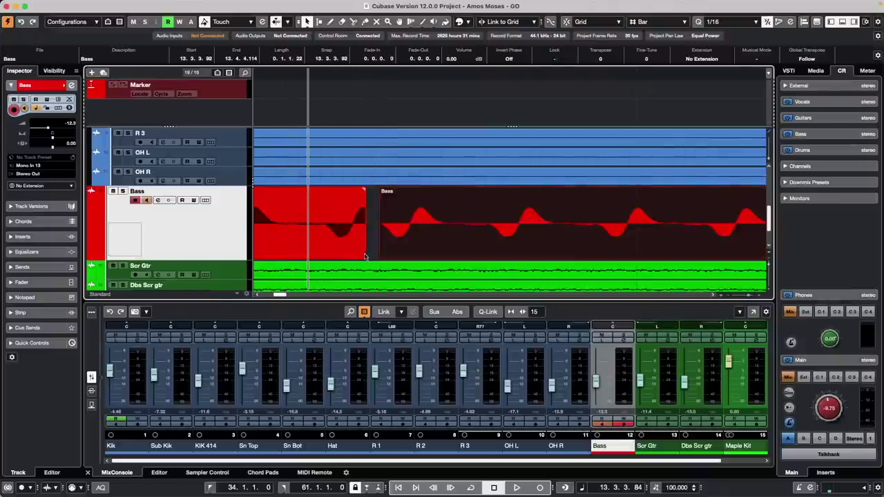
pyautogui.moveTo(364, 258)
pyautogui.mouseDown()
pyautogui.moveTo(397, 258)
pyautogui.moveTo(402, 239)
pyautogui.moveTo(413, 240)
pyautogui.moveTo(389, 241)
pyautogui.mouseUp()
pyautogui.press('x')
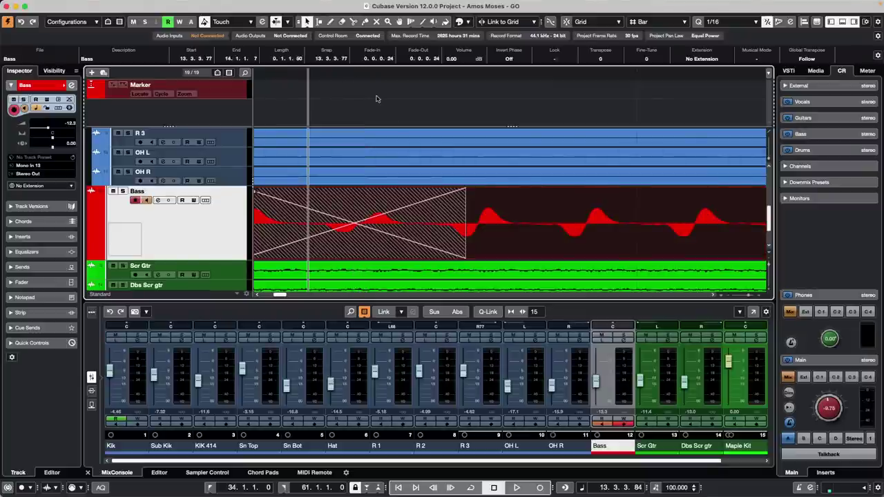
pyautogui.moveTo(380, 73); pyautogui.dragTo(392, 47)
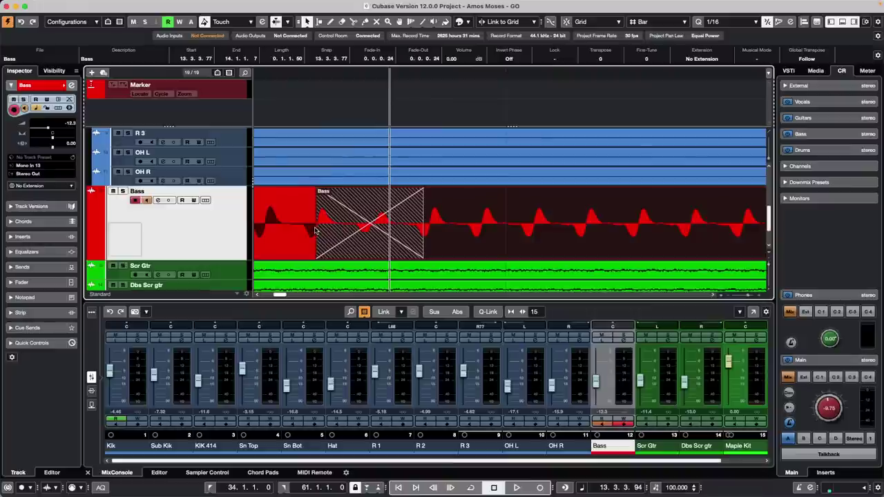
pyautogui.moveTo(316, 230); pyautogui.dragTo(411, 237)
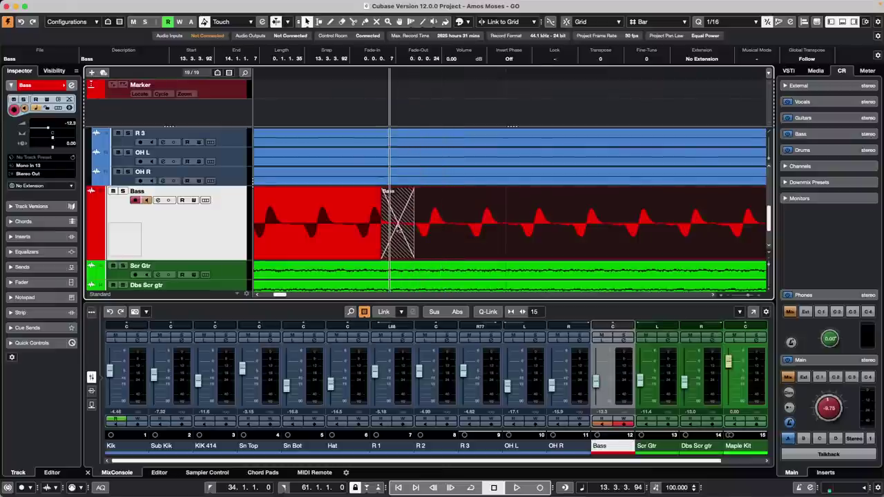
# - Reshape the Bass crossfade's fade-out and fade-in curves with extra curve points, and shift the second Bass event slightly earlier
pyautogui.doubleClick(397, 230)
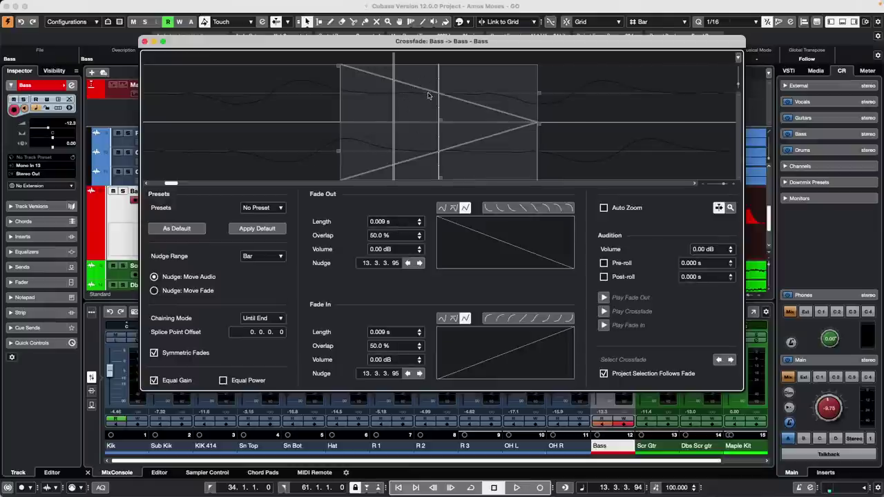
pyautogui.click(458, 244)
pyautogui.click(477, 239)
pyautogui.moveTo(501, 237); pyautogui.dragTo(513, 240)
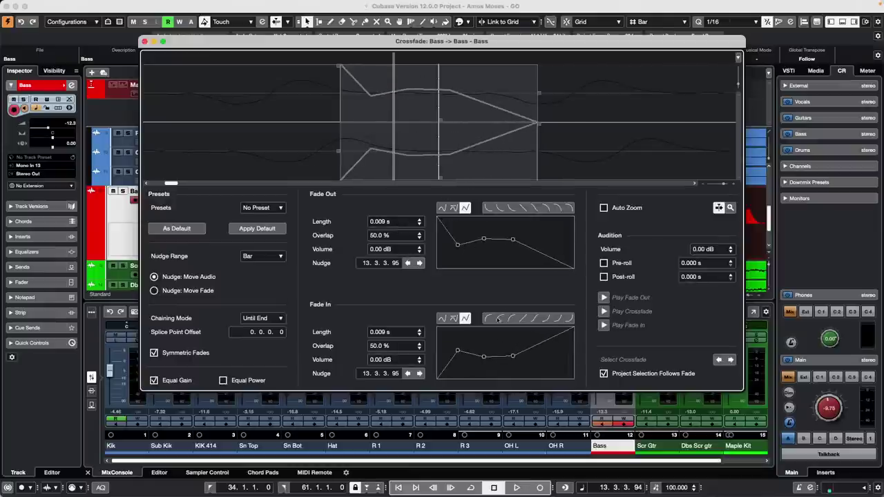
pyautogui.moveTo(478, 357); pyautogui.dragTo(486, 359)
pyautogui.moveTo(520, 358); pyautogui.dragTo(541, 353)
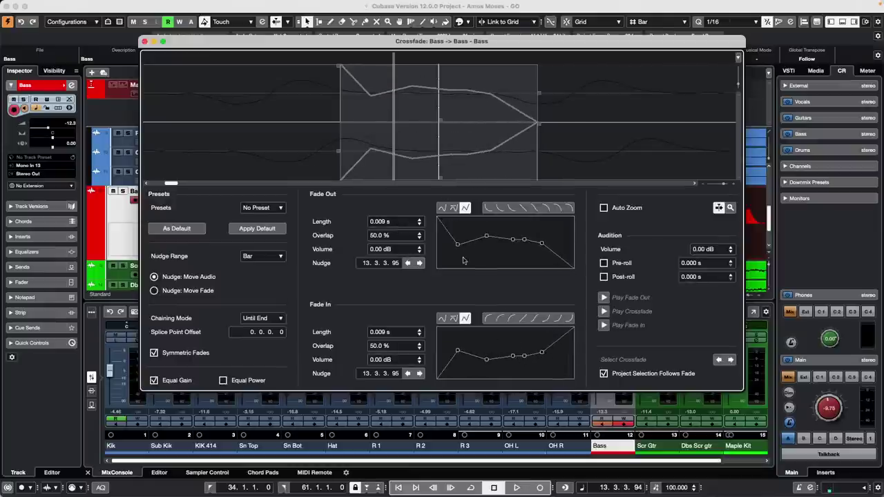
pyautogui.click(144, 42)
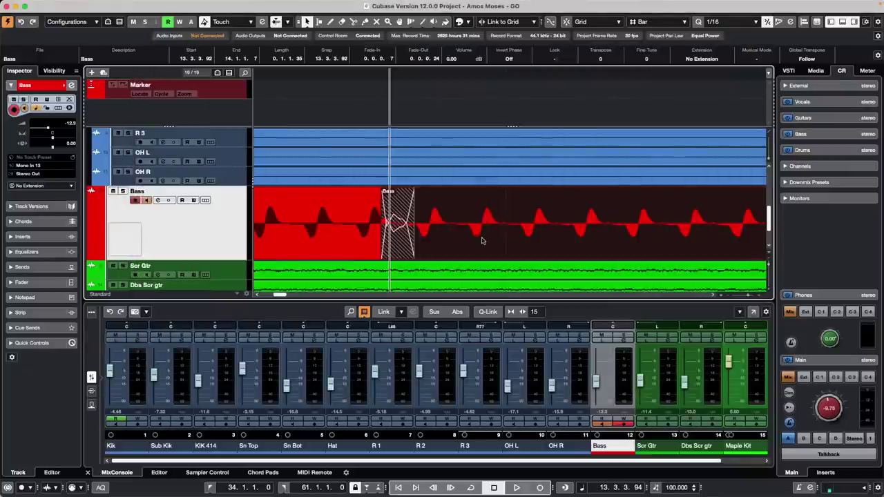
pyautogui.moveTo(482, 240); pyautogui.dragTo(476, 238)
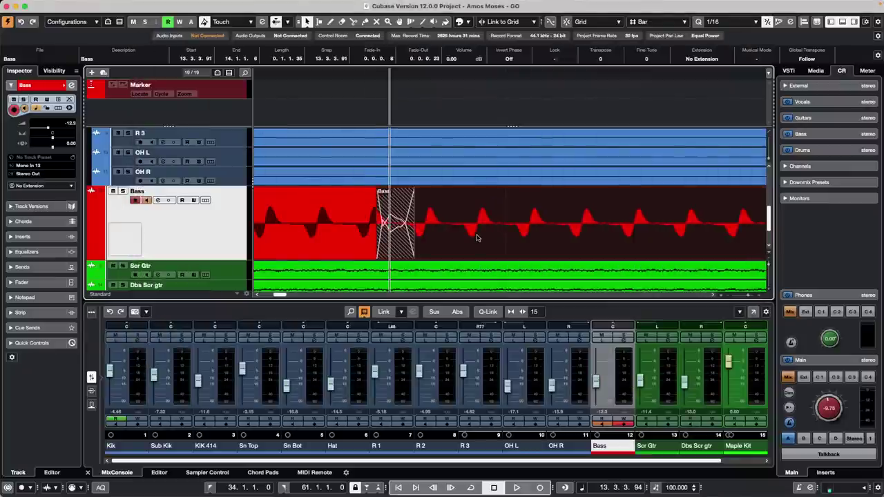
# - Undo the crossfade, trimming and moves on the Bass track back to the unedited event
pyautogui.press('super+z')
pyautogui.press('super+z')
pyautogui.press('super+z')
pyautogui.press('super+z')
pyautogui.press('super+z')
pyautogui.press('super+z')
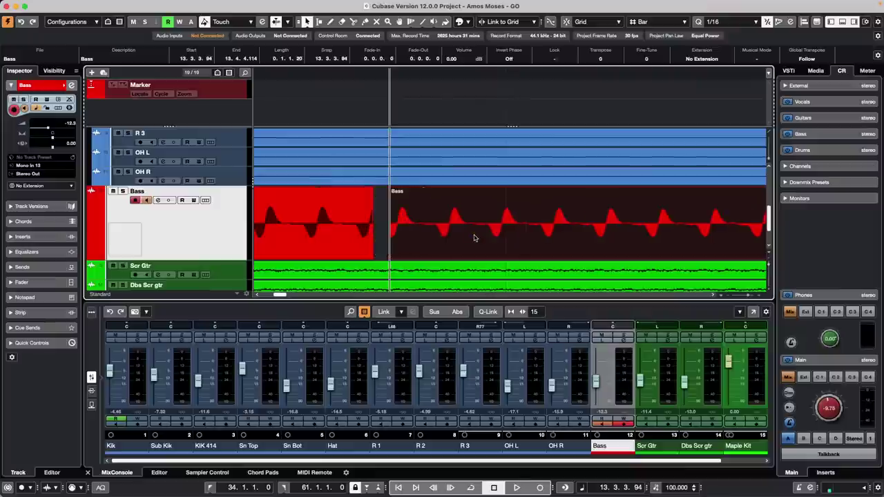
pyautogui.press('super+z')
pyautogui.press('super+z')
pyautogui.press('super+z')
pyautogui.press('super+z')
pyautogui.press('super+z')
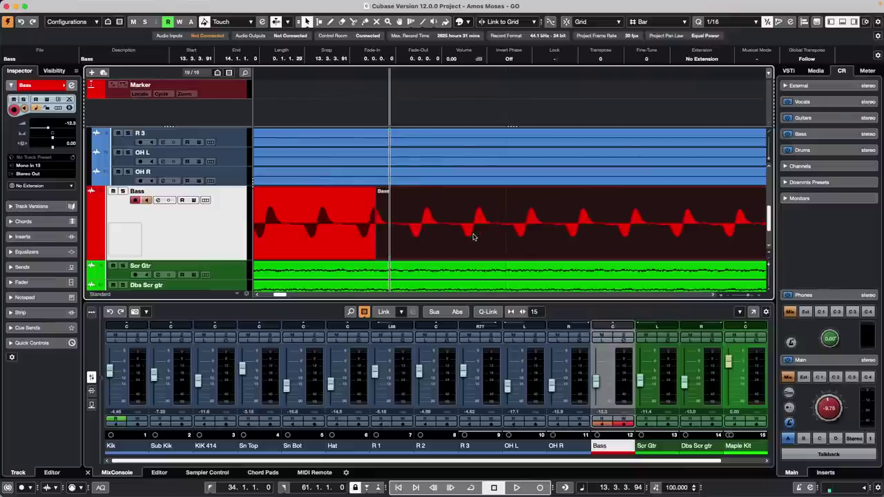
# - Split the Bass event at about 13.3.3.91 and crossfade the two resulting parts
pyautogui.rightClick(374, 220)
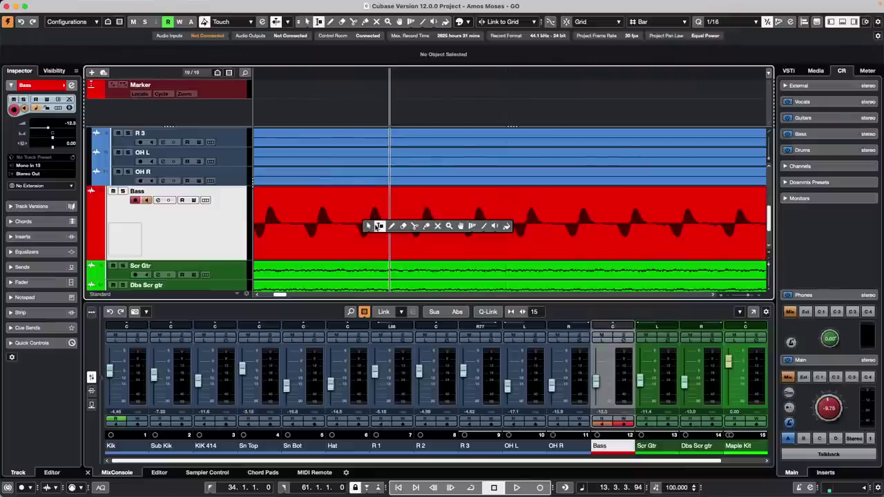
pyautogui.click(415, 226)
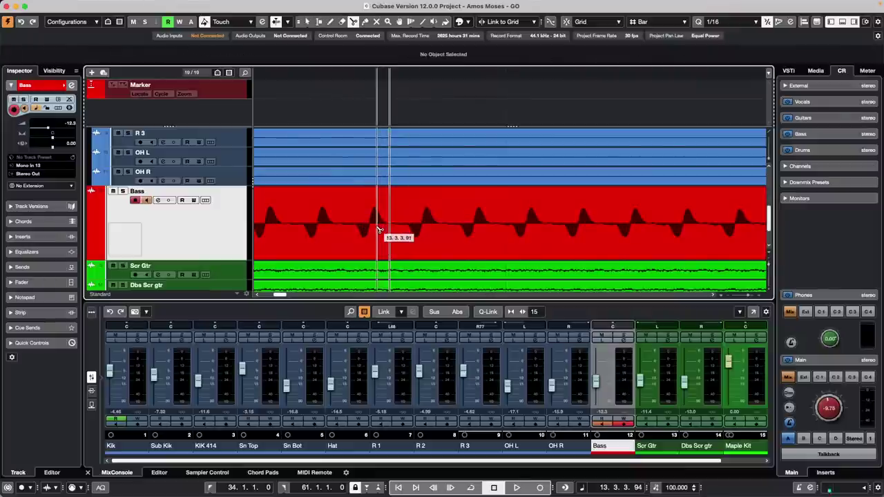
pyautogui.rightClick(414, 231)
pyautogui.click(415, 231)
pyautogui.click(420, 252)
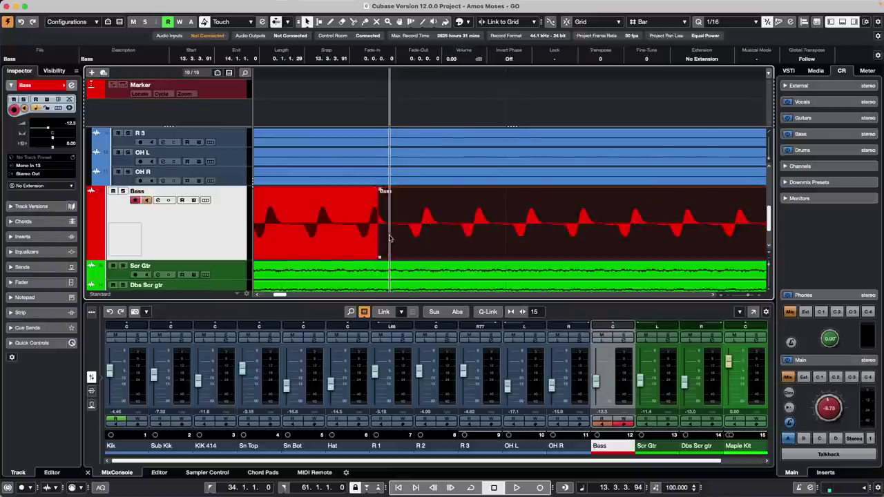
pyautogui.keyDown('shift'); pyautogui.click(352, 240); pyautogui.keyUp('shift')
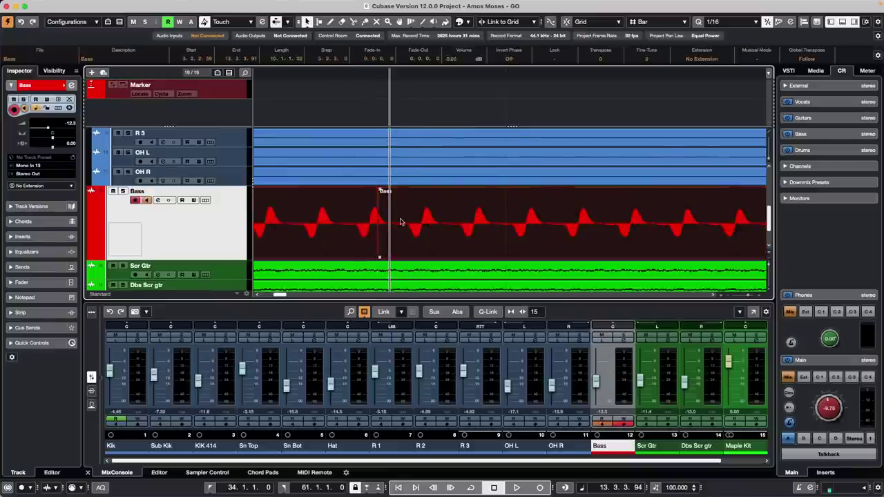
pyautogui.press('x')
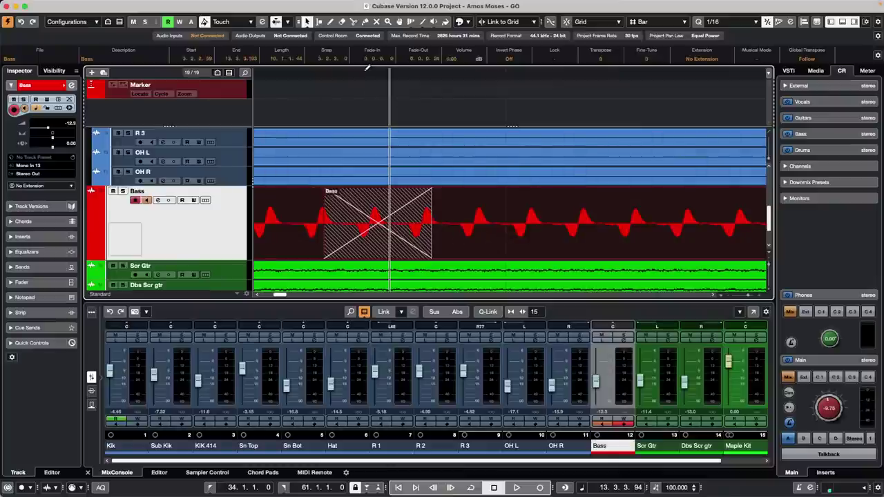
# - Undo the crossfade and the splits on the Bass track
pyautogui.moveTo(365, 73)
pyautogui.mouseDown()
pyautogui.moveTo(364, 53)
pyautogui.moveTo(364, 63)
pyautogui.mouseUp()
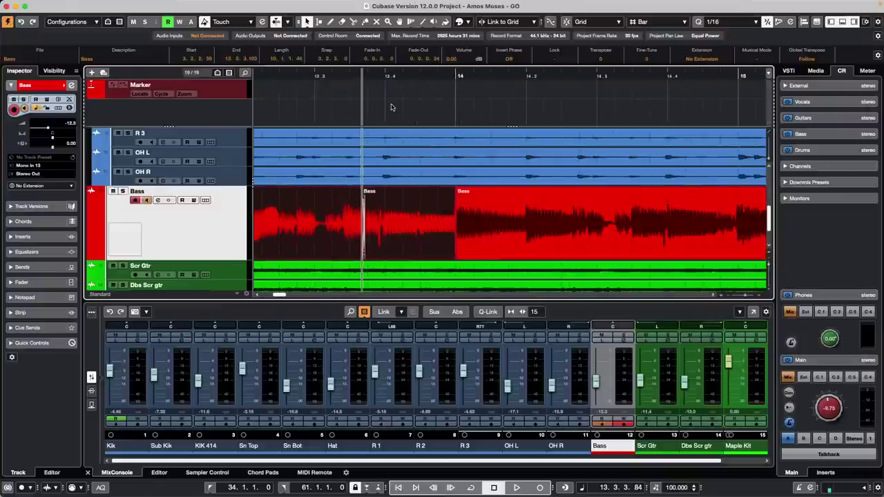
pyautogui.press('super+z')
pyautogui.press('super+z')
pyautogui.press('super+z')
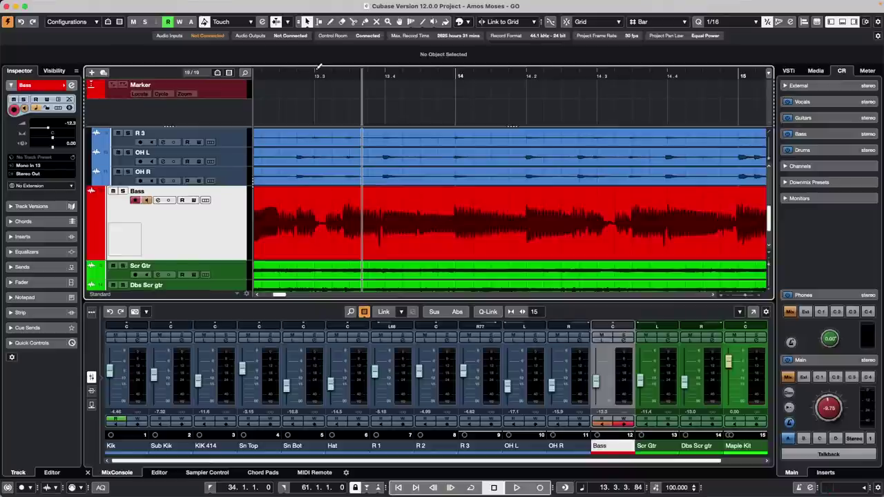
# - Open the recent project jump off.cpr
pyautogui.moveTo(319, 69); pyautogui.dragTo(194, 49)
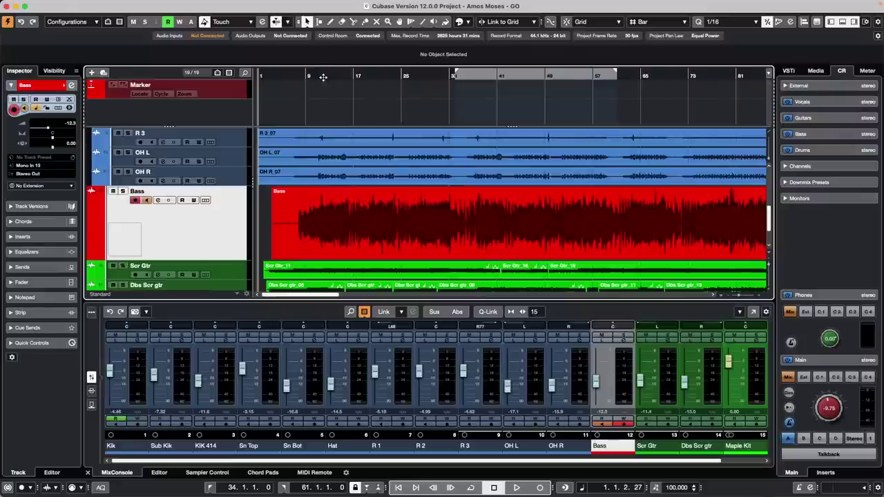
pyautogui.click(323, 74)
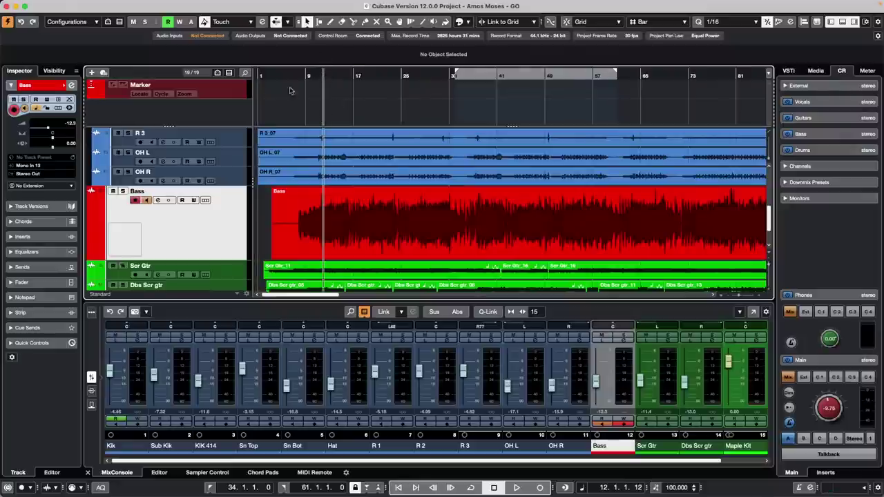
pyautogui.click(61, 5)
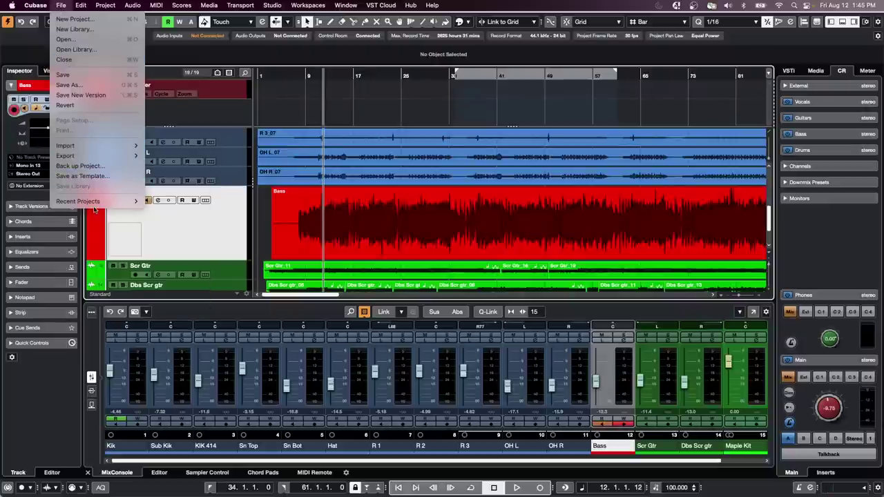
pyautogui.moveTo(97, 202)
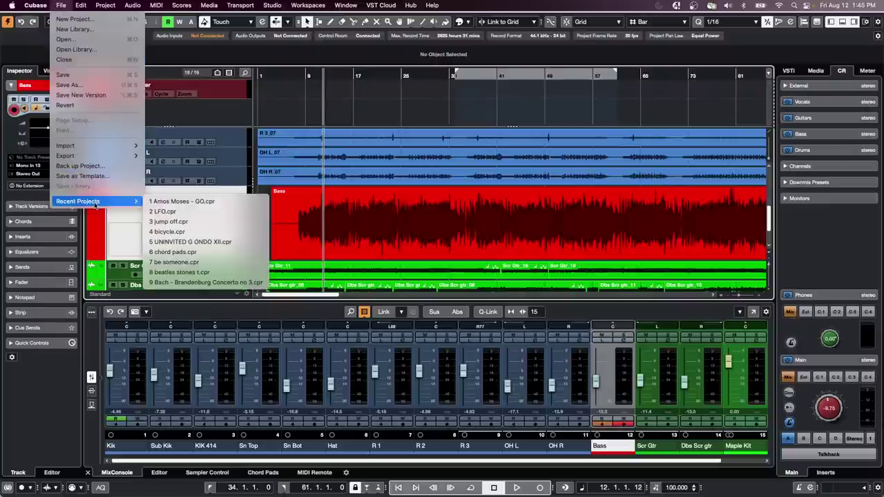
pyautogui.click(171, 221)
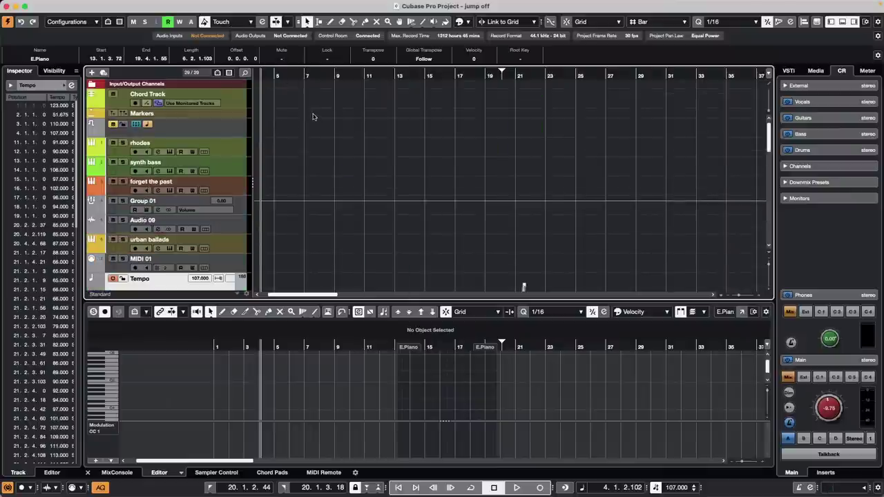
# - Revert the project to its previously saved version, skipping the missing files and deleting the newly recorded files
pyautogui.moveTo(279, 74); pyautogui.dragTo(192, 71)
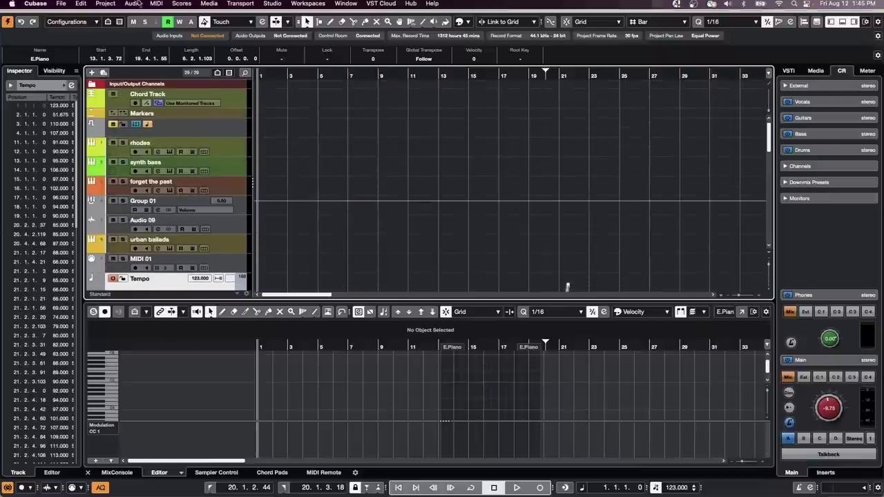
pyautogui.click(60, 9)
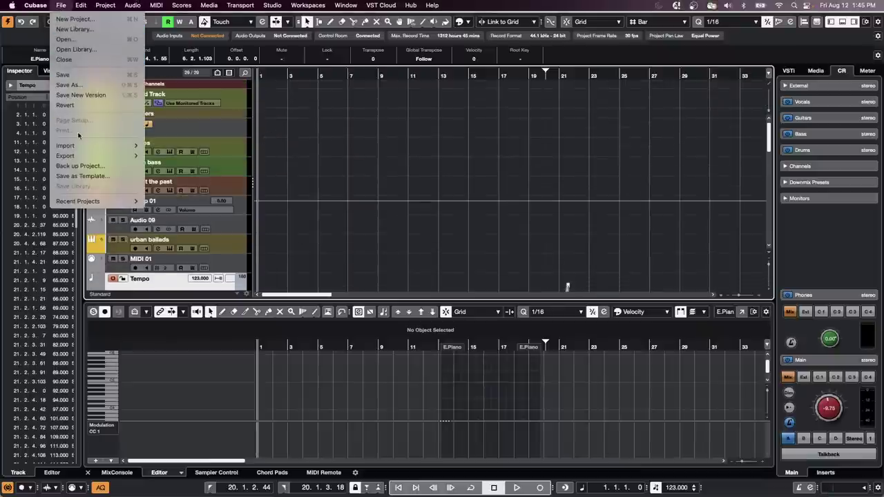
pyautogui.click(82, 105)
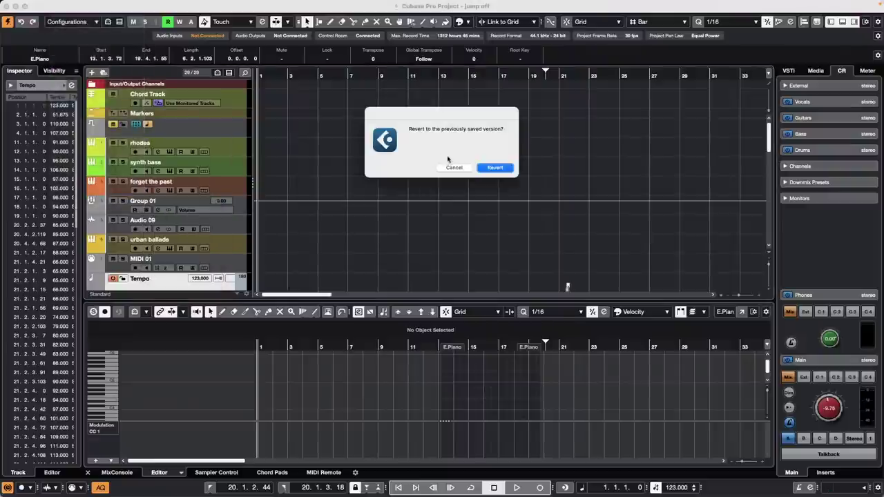
pyautogui.press('Return')
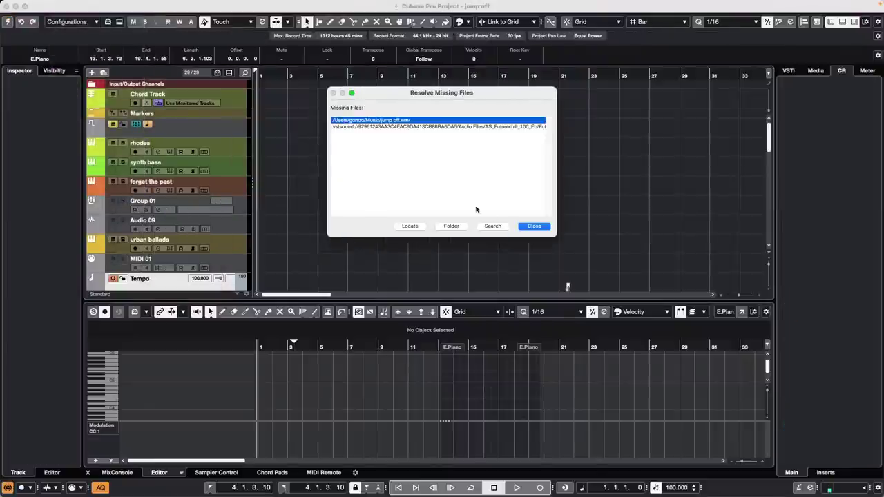
pyautogui.press('Return')
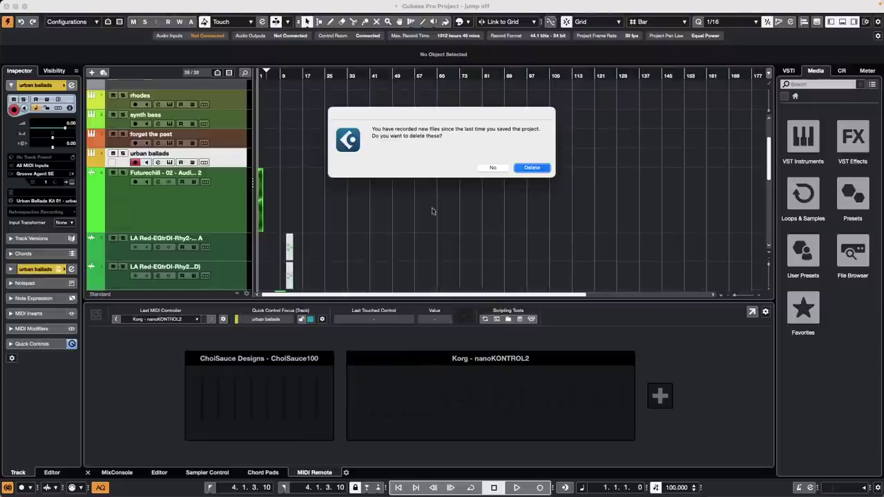
pyautogui.click(540, 169)
pyautogui.click(534, 168)
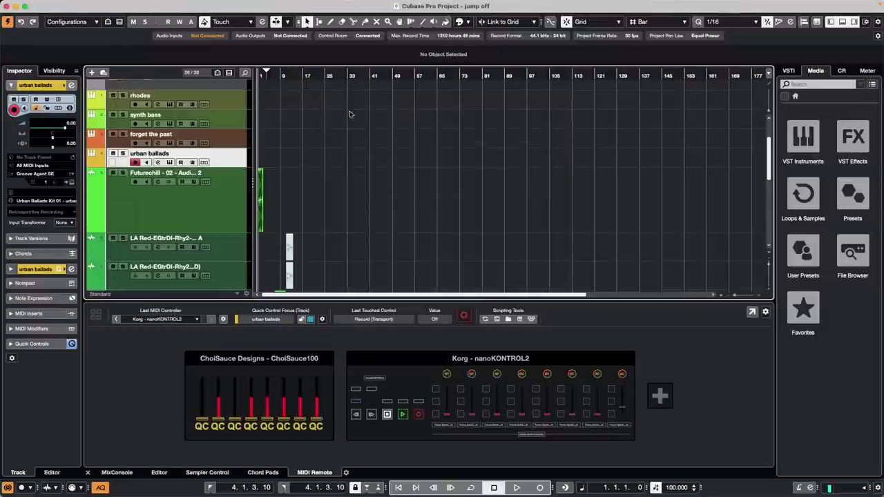
# - Open the Futurechill - 02 - Audio - Beat 2-03 event at bar 1 in the sample editor
pyautogui.moveTo(263, 75); pyautogui.dragTo(209, 123)
pyautogui.click(328, 198)
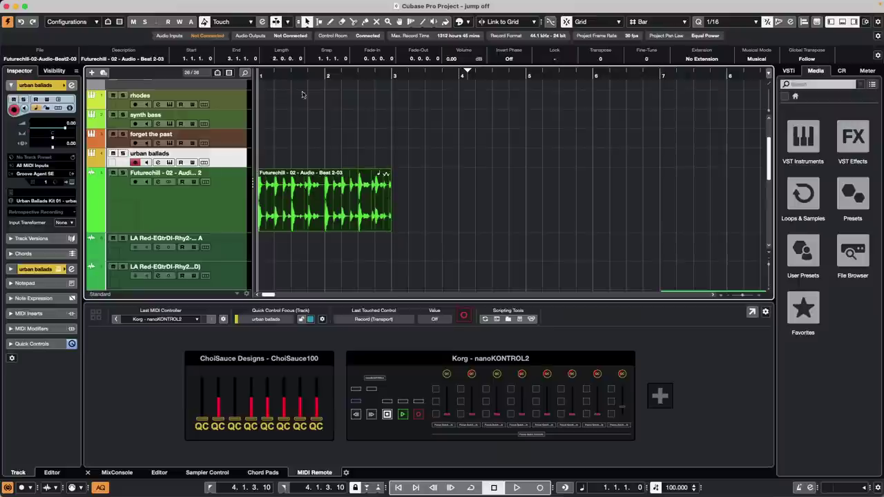
pyautogui.moveTo(269, 73); pyautogui.dragTo(280, 142)
pyautogui.doubleClick(349, 209)
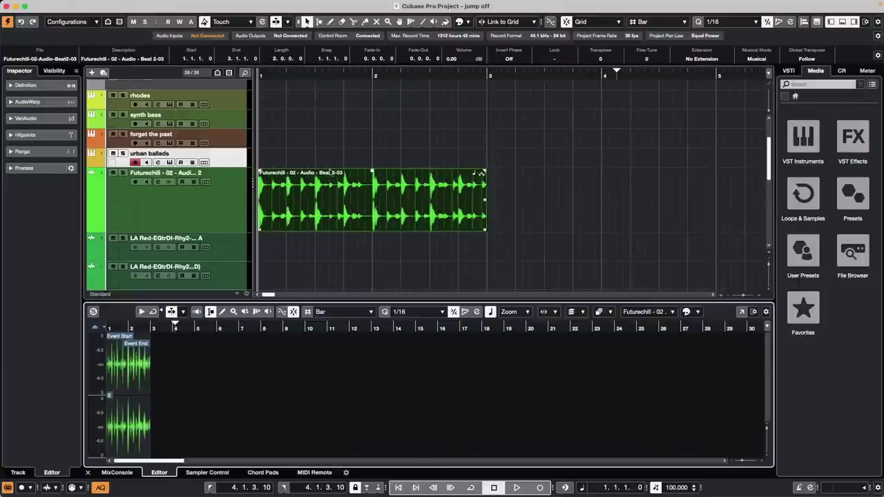
# - Set the drum loop's hitpoint threshold to 9 % and move its snap point about halfway between the first two hits
pyautogui.moveTo(276, 67); pyautogui.dragTo(275, 219)
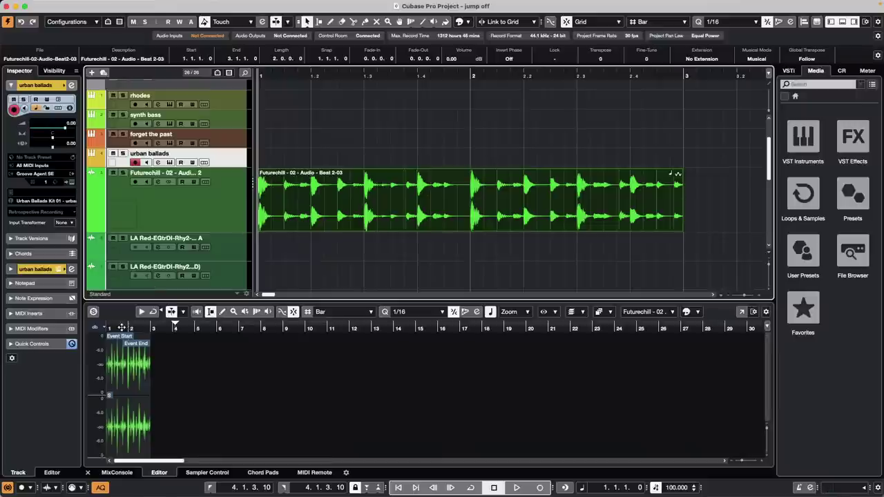
pyautogui.moveTo(127, 326); pyautogui.dragTo(29, 357)
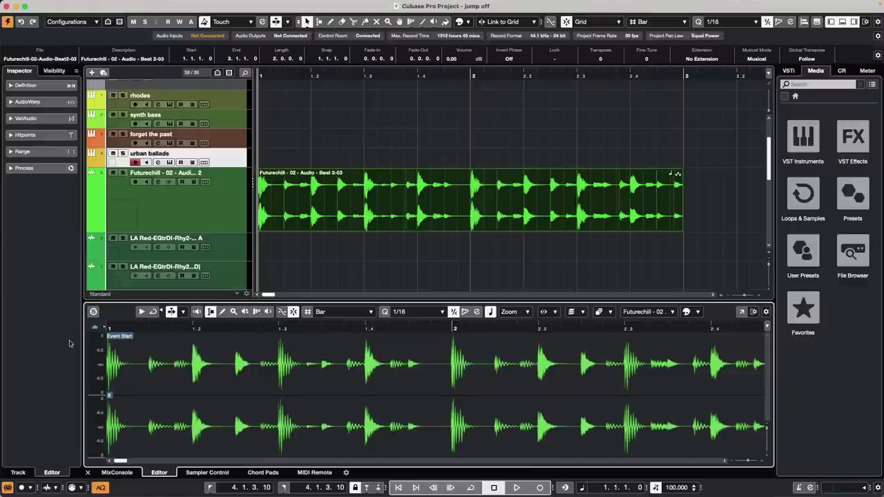
pyautogui.click(27, 136)
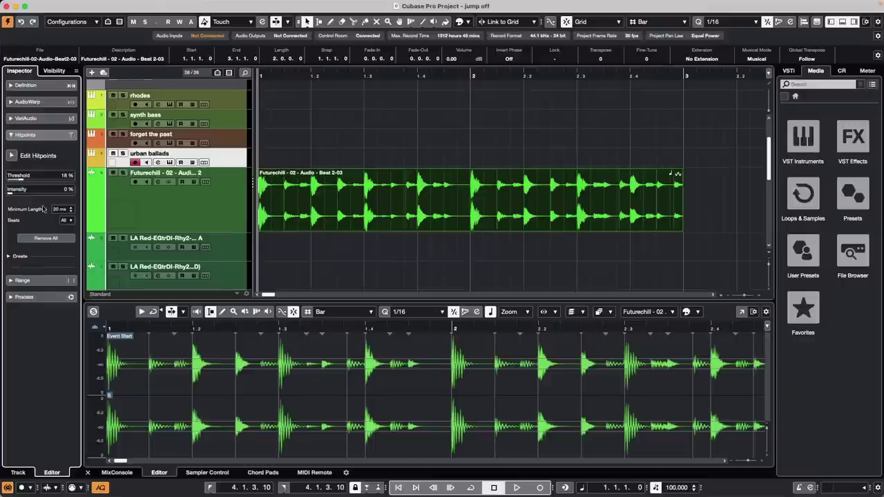
pyautogui.click(9, 257)
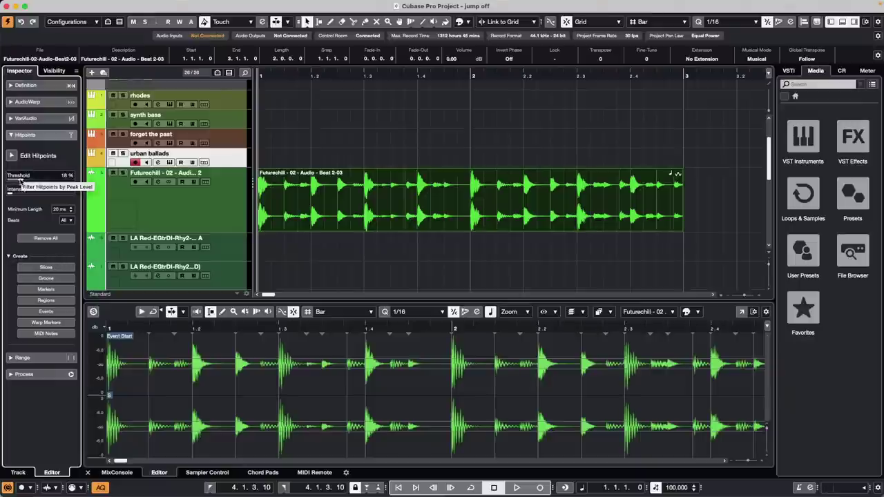
pyautogui.moveTo(18, 181); pyautogui.dragTo(11, 181)
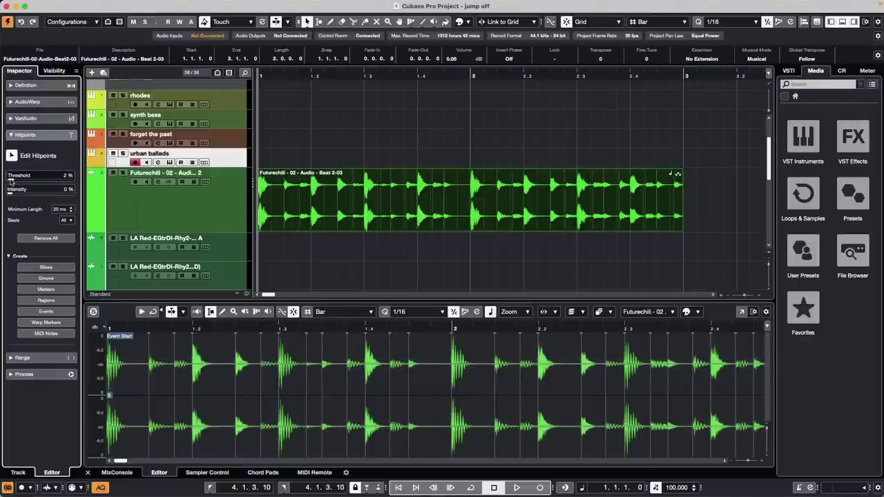
pyautogui.moveTo(11, 181); pyautogui.dragTo(18, 182)
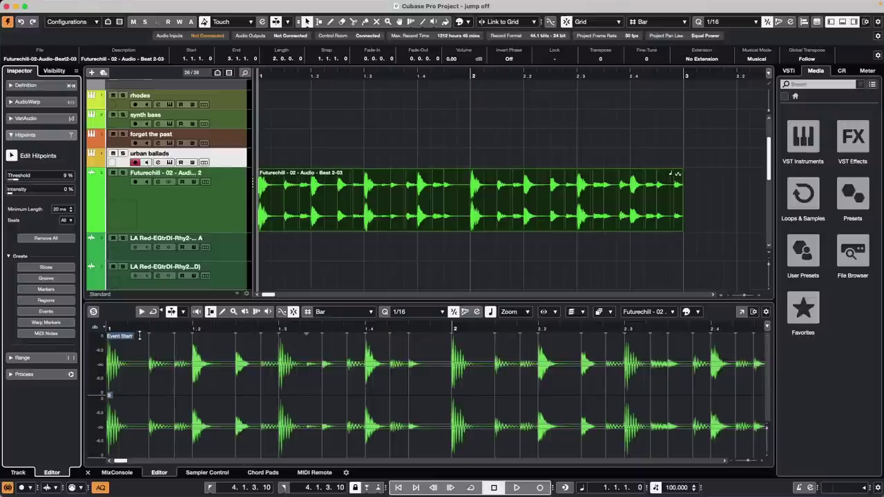
pyautogui.moveTo(110, 397); pyautogui.dragTo(131, 396)
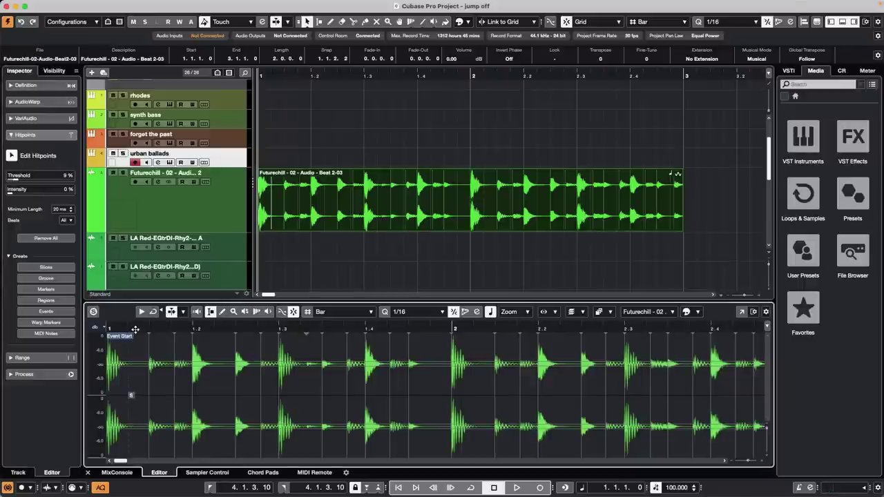
pyautogui.press('h')
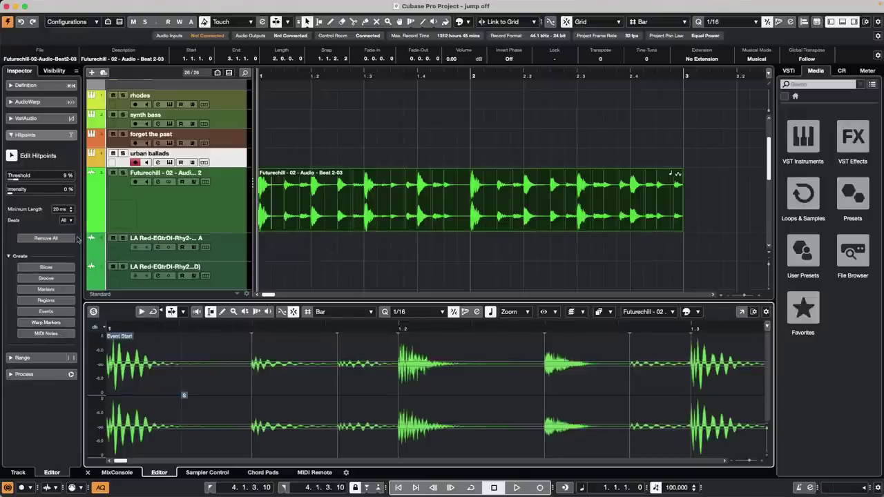
# - Convert the hitpoints to MIDI notes with Dynamic Velocity, pitch C1 and length 1/8 on the first selected track, urban ballads
pyautogui.click(46, 334)
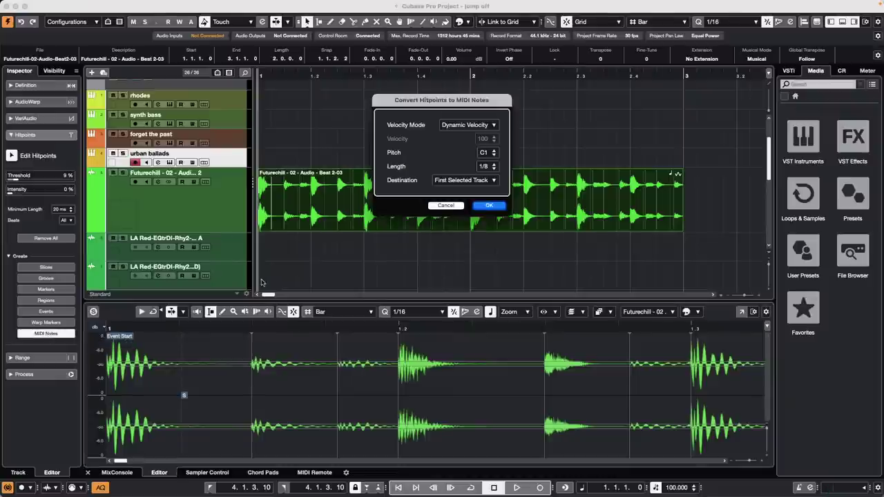
pyautogui.click(488, 205)
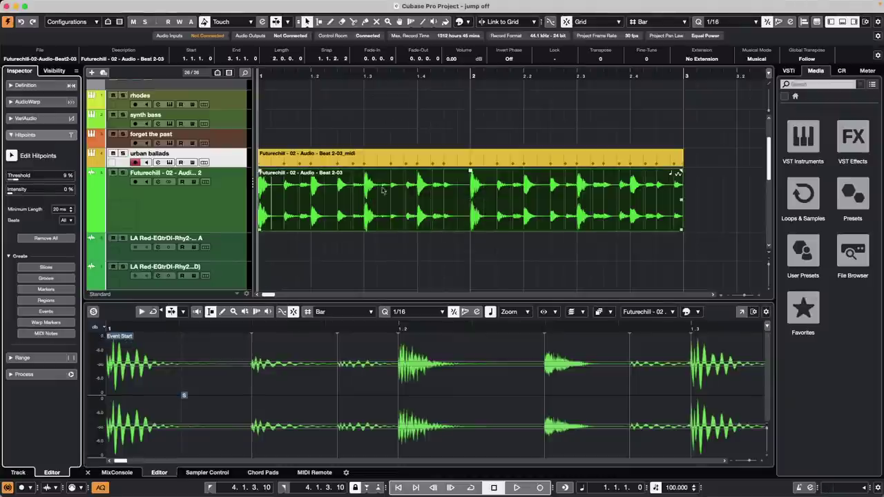
pyautogui.click(369, 161)
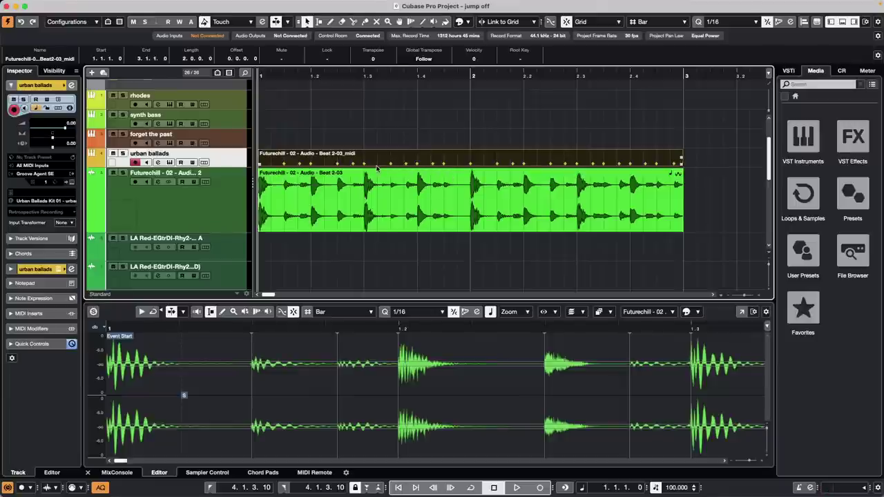
pyautogui.click(333, 206)
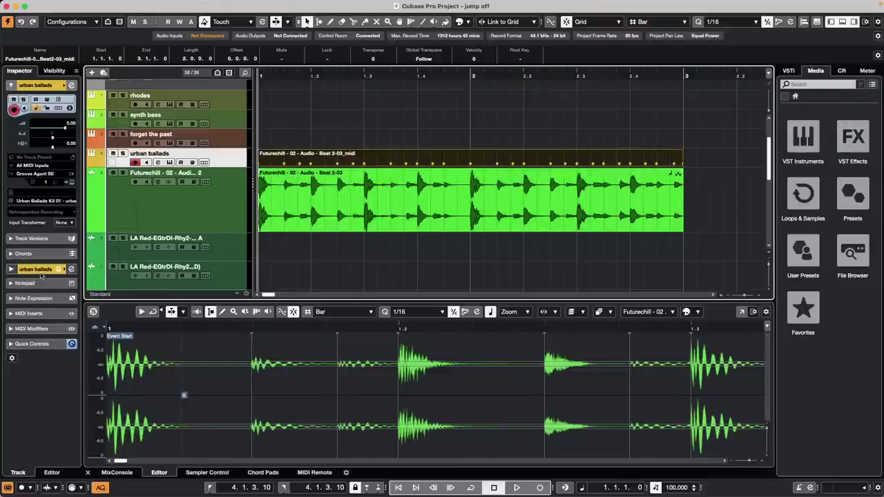
# - Create warp markers from the drum loop's hitpoints and display them in the AudioWarp section
pyautogui.click(289, 212)
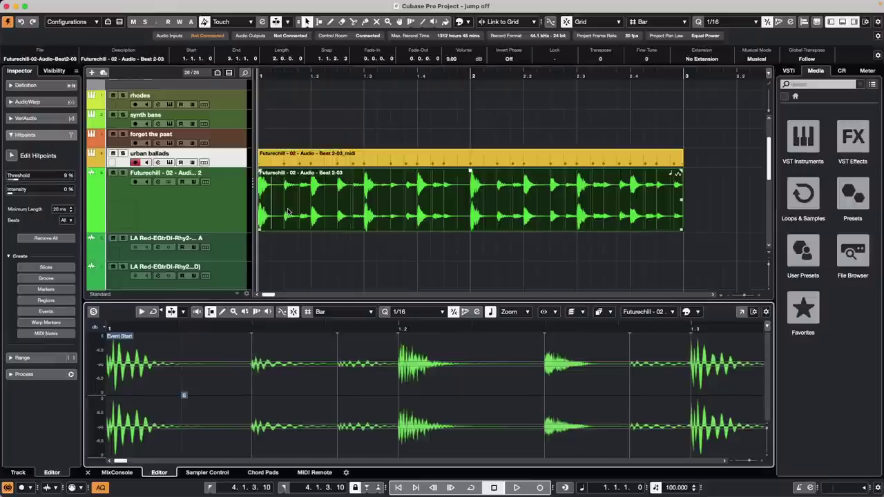
pyautogui.click(52, 323)
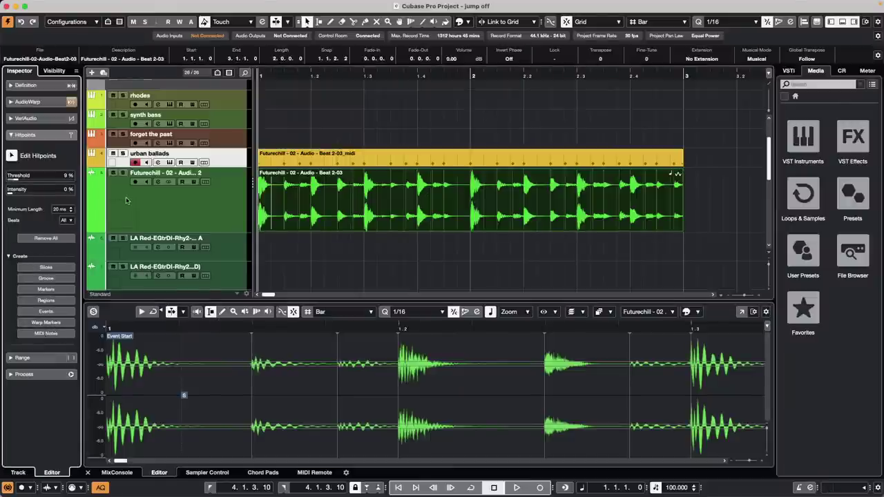
pyautogui.click(25, 104)
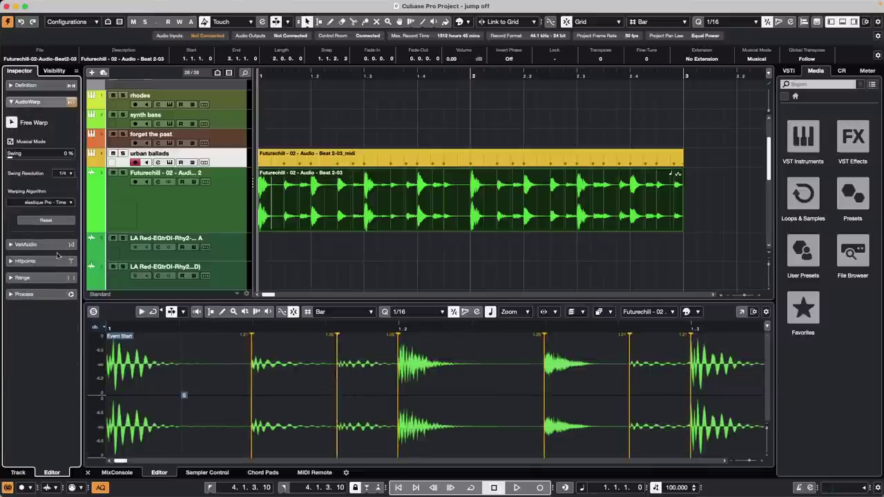
# - Create a groove from the drum loop's hitpoints and check it among the quantize presets
pyautogui.click(35, 261)
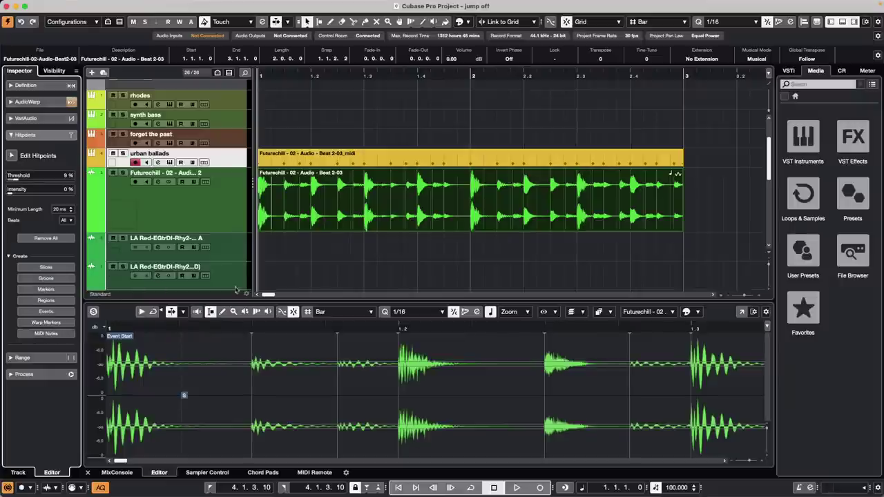
pyautogui.click(46, 277)
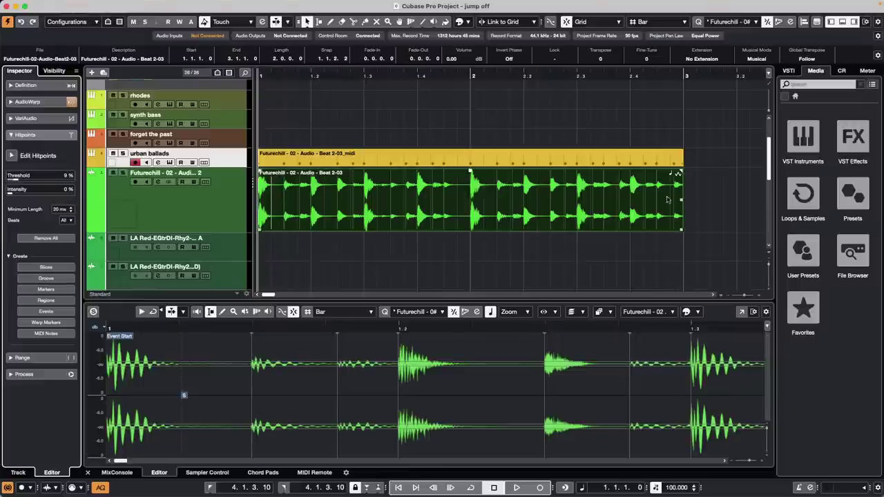
pyautogui.click(725, 23)
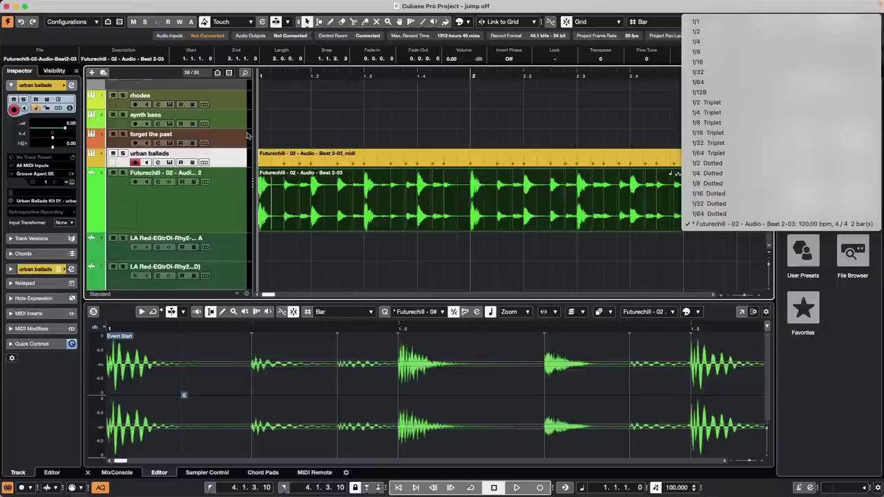
pyautogui.click(324, 161)
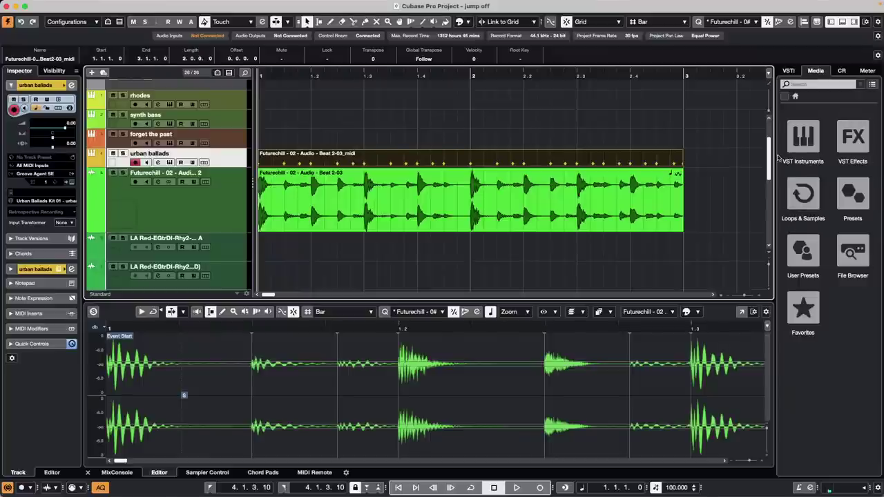
# - Examine the Control Room channels and their Audio Connections, including the option for adding an external input
pyautogui.click(841, 72)
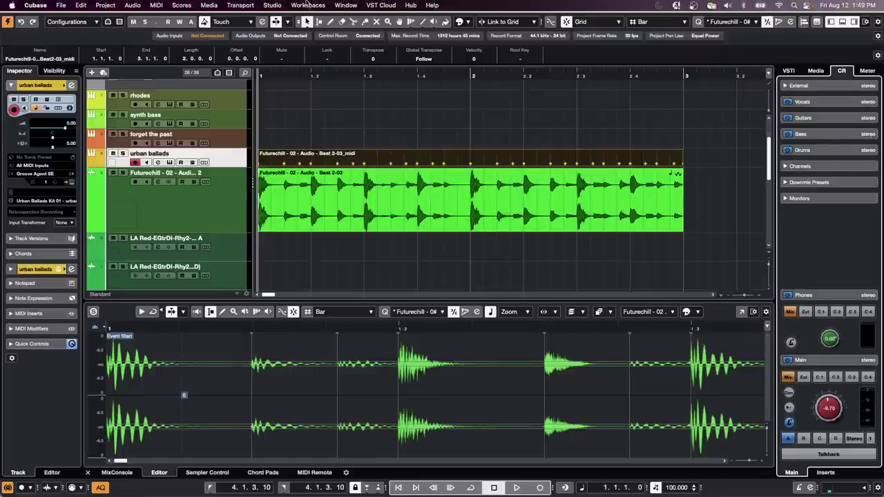
pyautogui.click(308, 4)
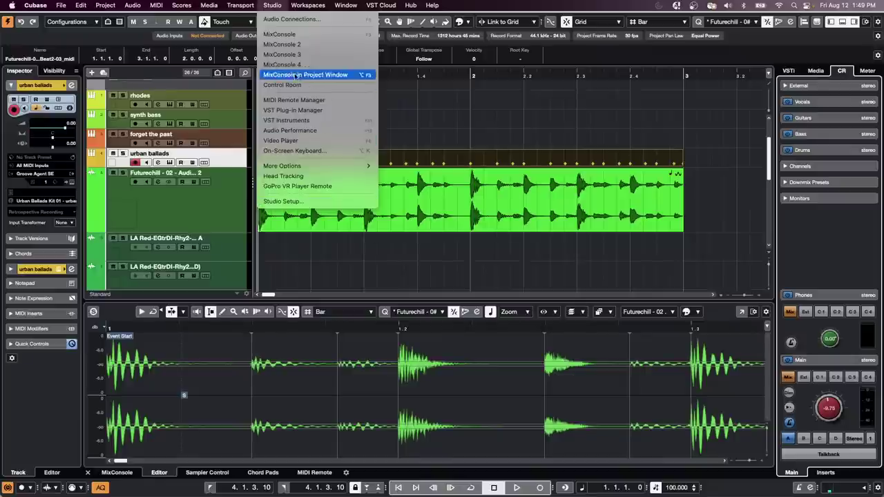
pyautogui.click(280, 19)
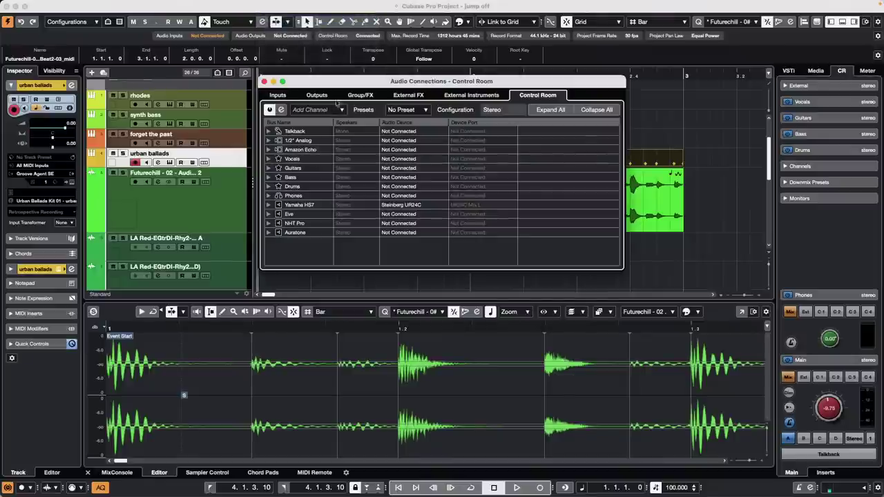
pyautogui.rightClick(310, 242)
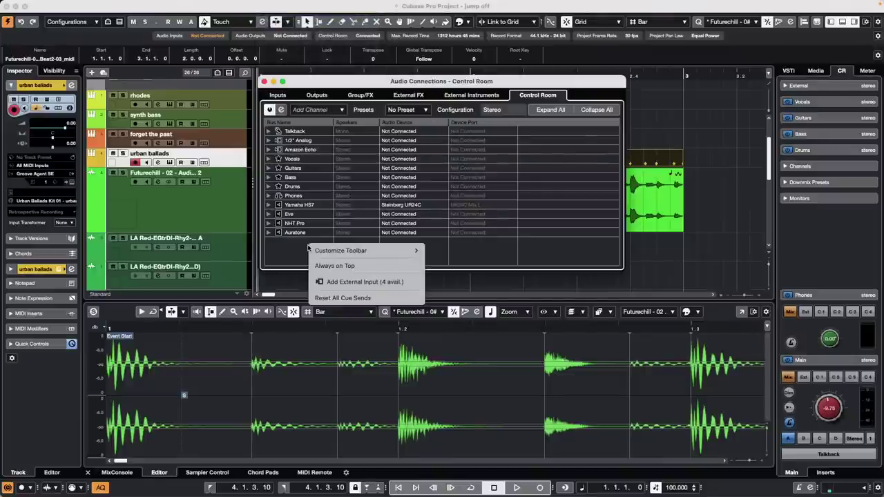
pyautogui.moveTo(355, 252)
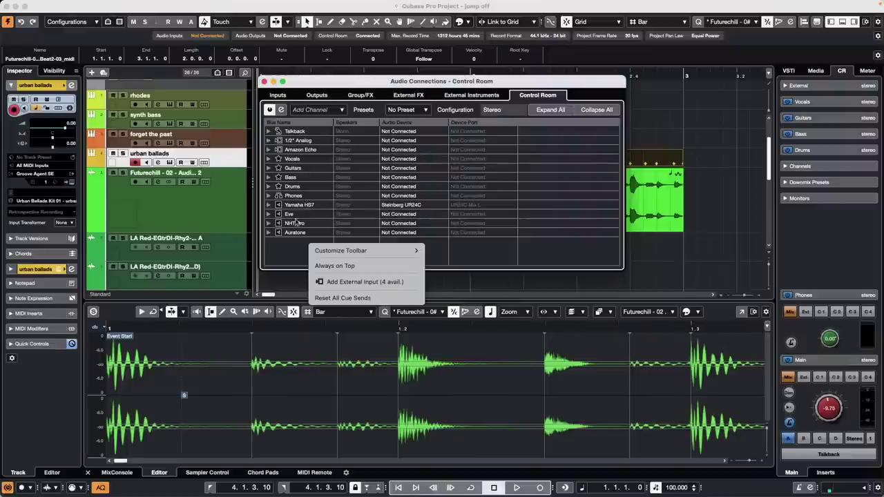
pyautogui.click(296, 260)
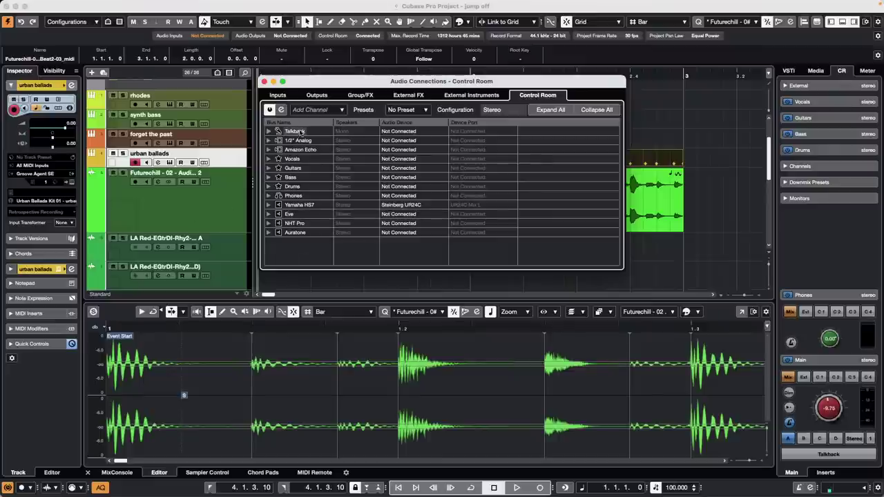
pyautogui.click(263, 81)
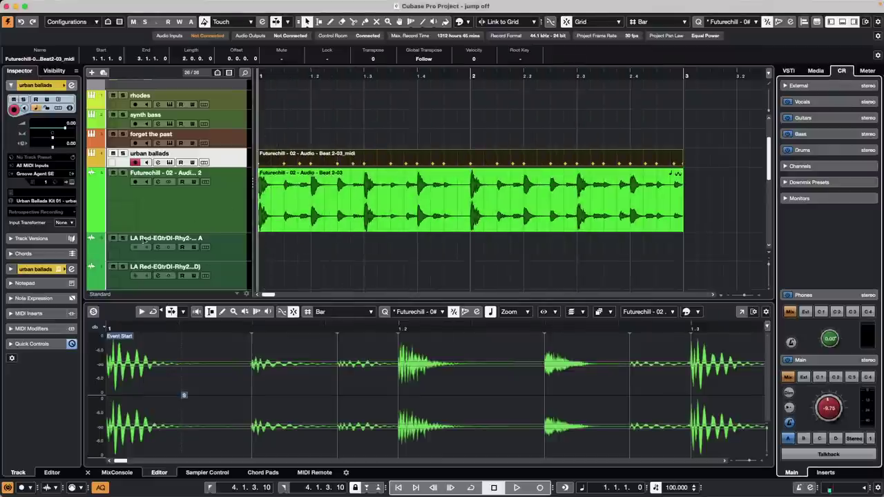
pyautogui.click(211, 208)
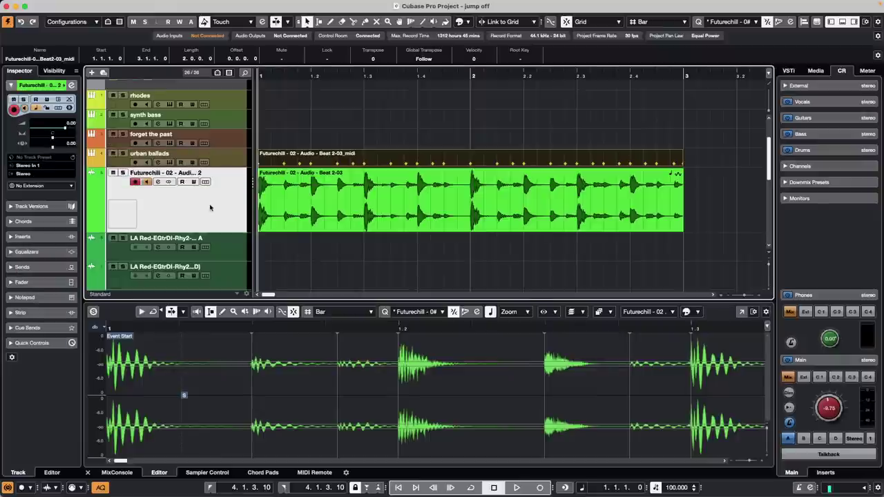
pyautogui.rightClick(209, 207)
pyautogui.moveTo(296, 210)
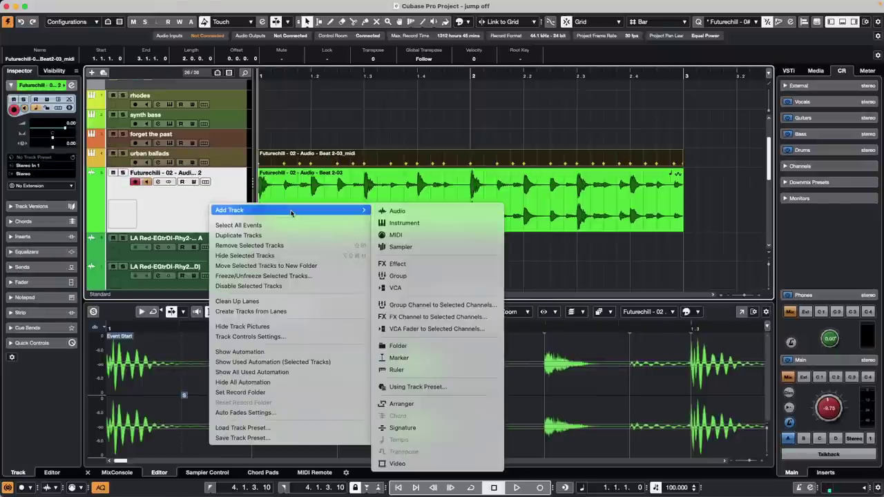
pyautogui.click(407, 264)
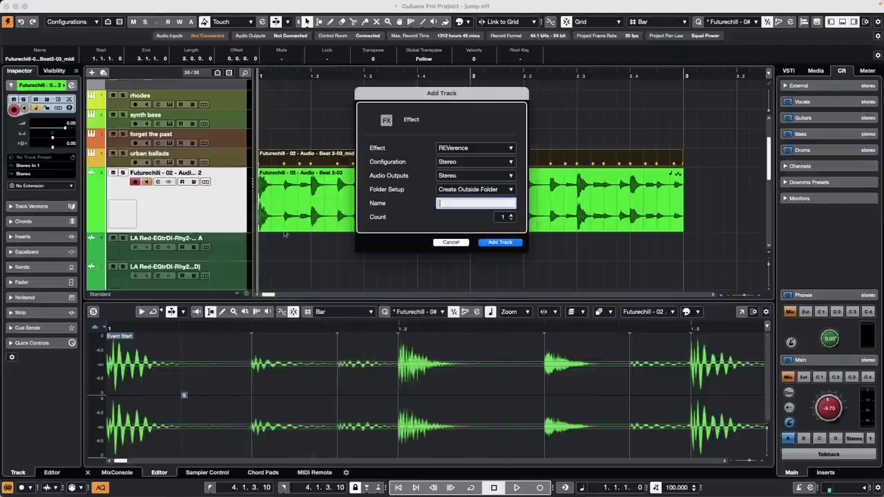
pyautogui.click(451, 244)
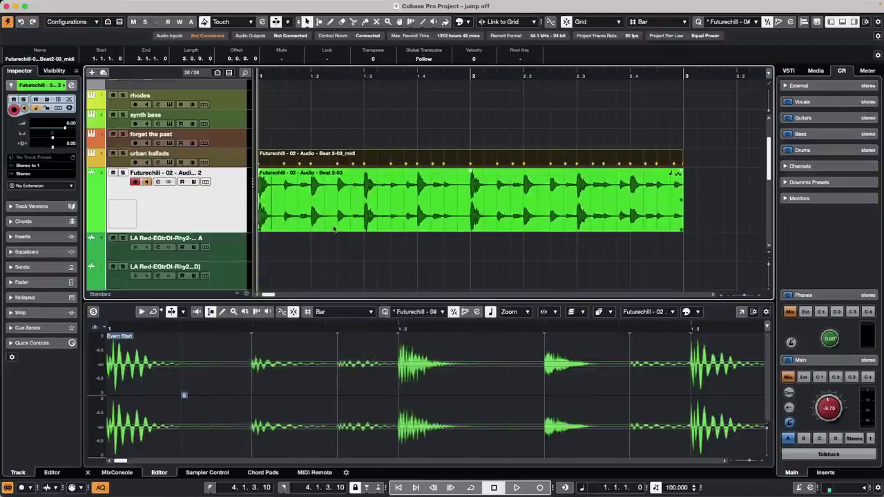
# - Add two stereo group tracks outside a folder below the Futurechill audio track, and select Group 01
pyautogui.rightClick(199, 202)
pyautogui.moveTo(290, 204)
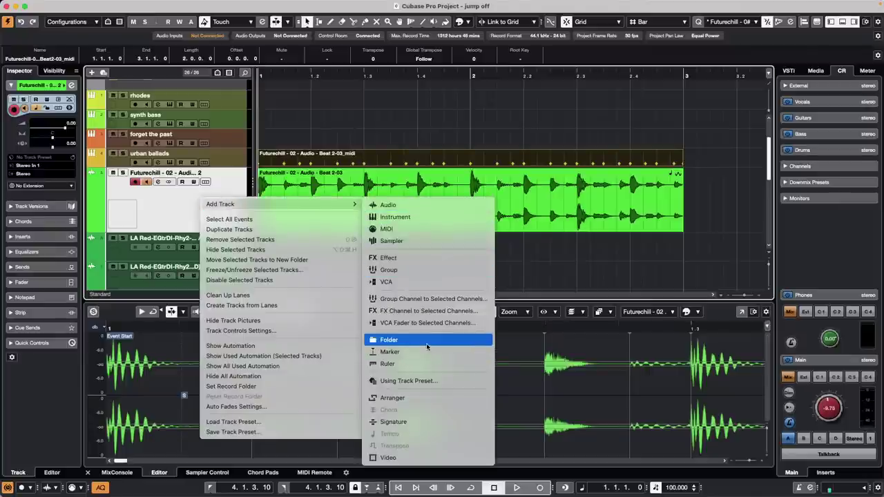
pyautogui.click(424, 270)
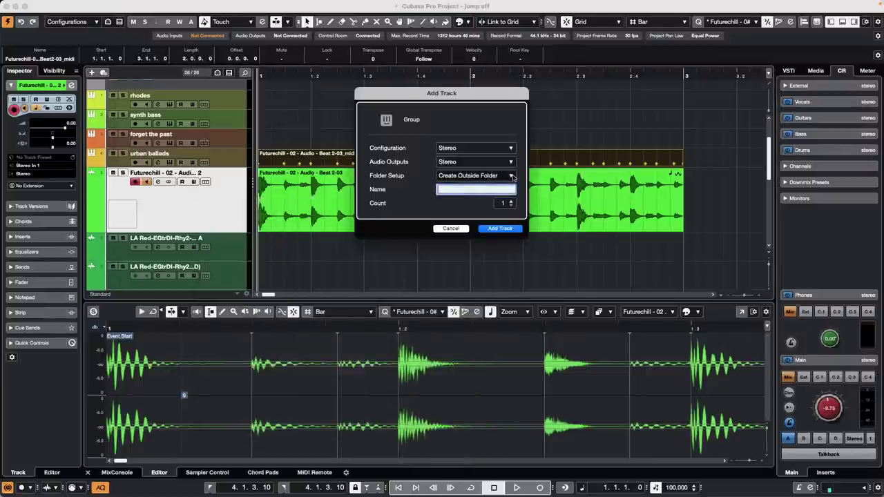
pyautogui.click(501, 229)
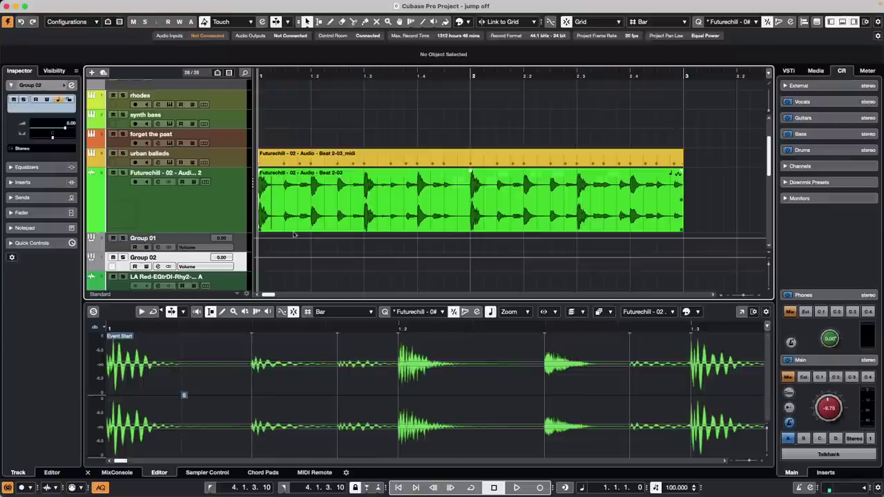
pyautogui.click(214, 212)
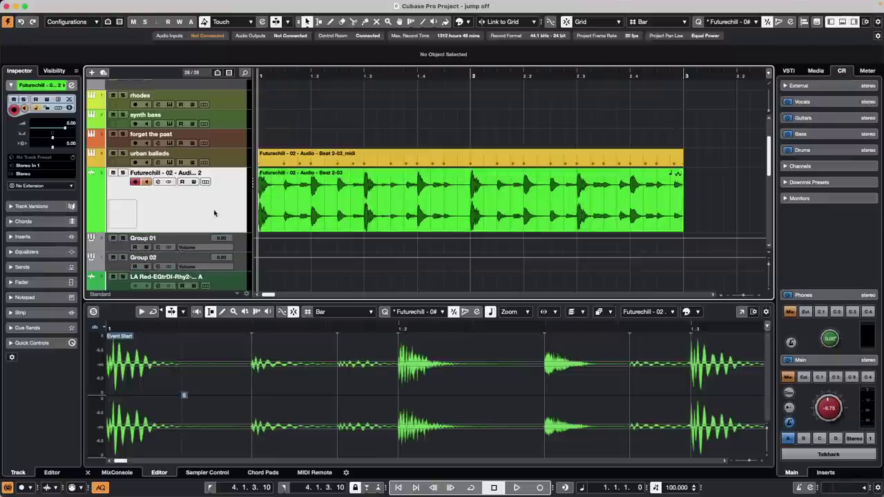
pyautogui.click(238, 249)
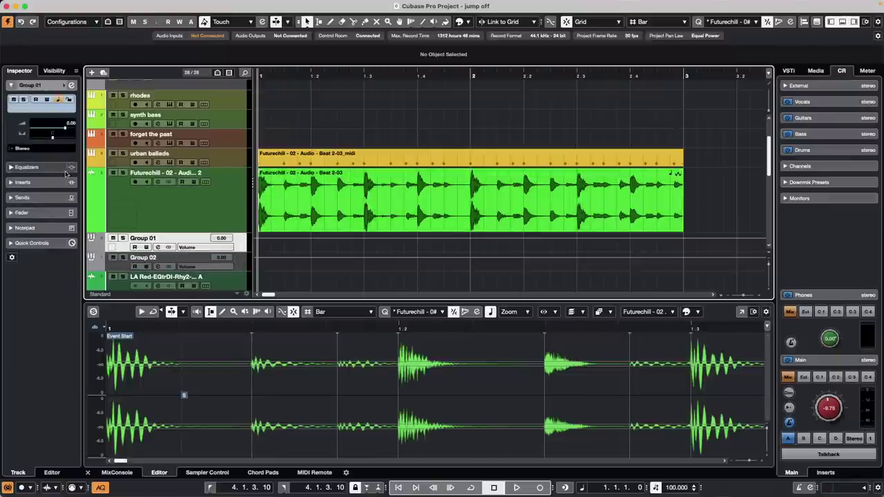
# - View Group 01's channel settings, select the Group 02 track and check its available output routings
pyautogui.click(72, 86)
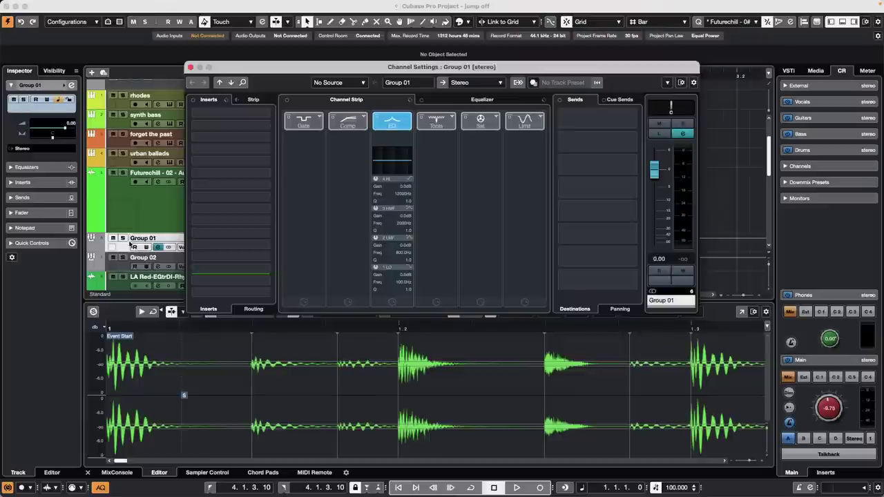
pyautogui.click(127, 270)
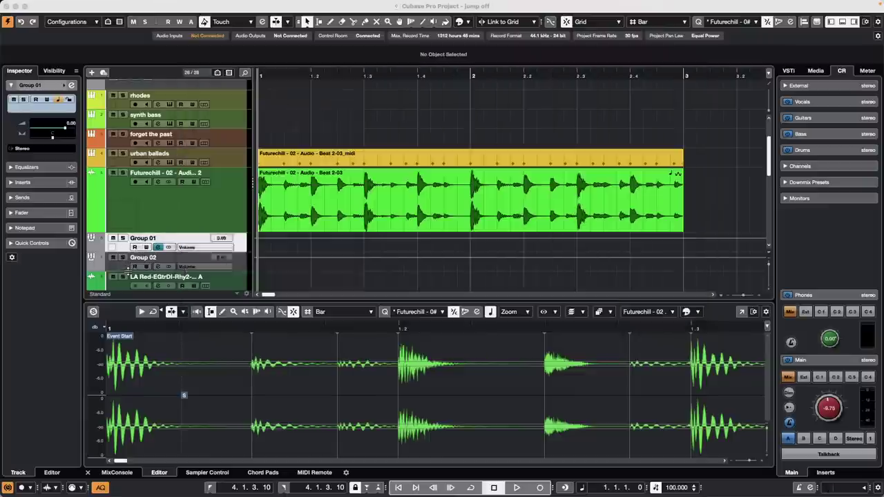
pyautogui.click(56, 149)
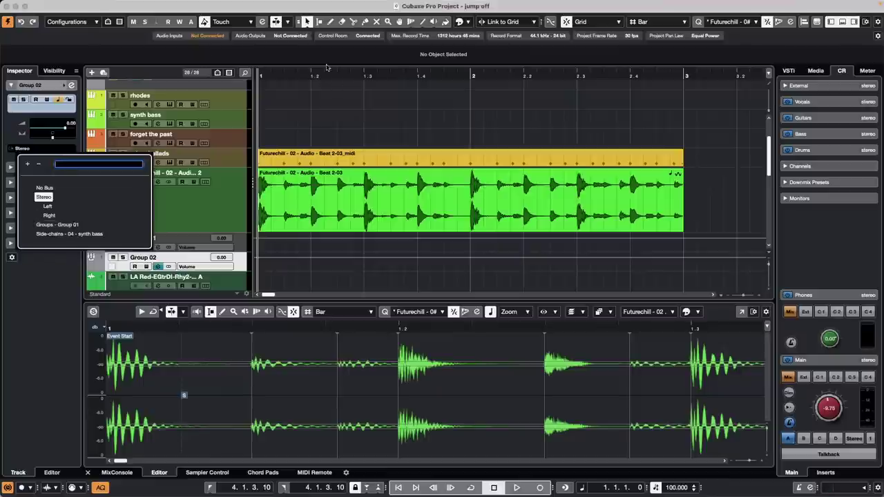
# - Check the output routing choices for Group 02 in the Group/FX section of the Audio Connections, without changing them
pyautogui.click(239, 4)
pyautogui.moveTo(263, 5)
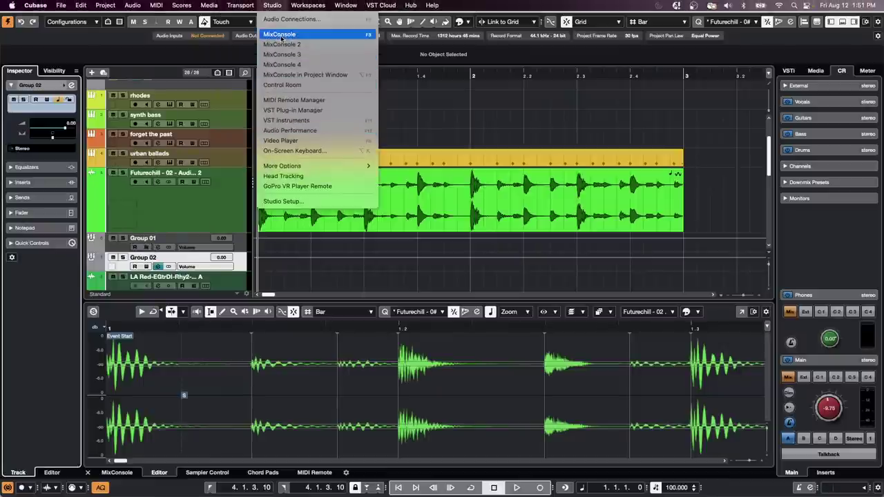
pyautogui.click(283, 19)
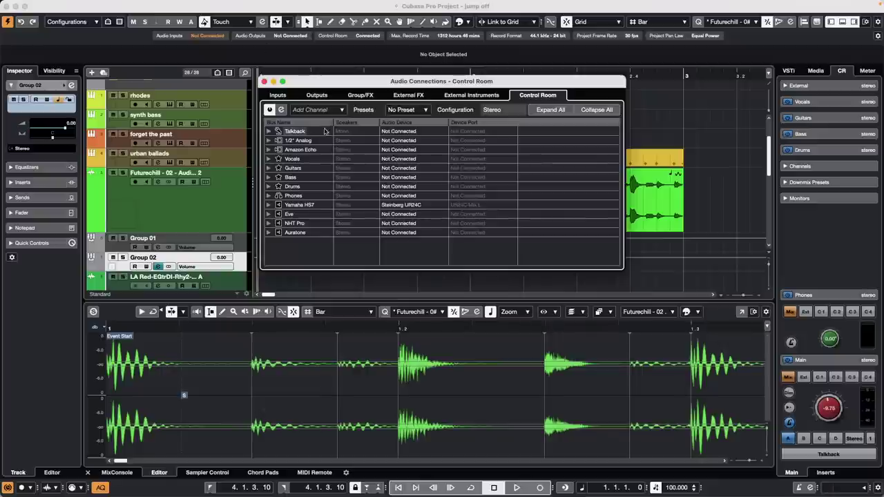
pyautogui.click(361, 95)
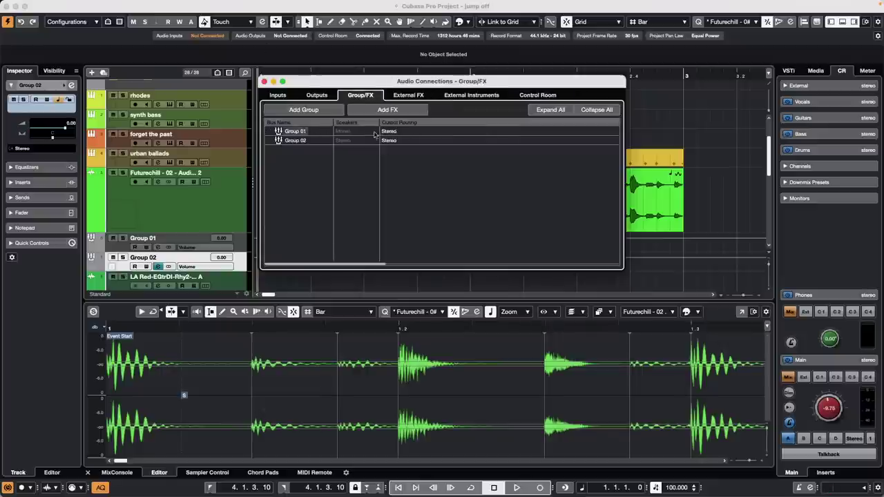
pyautogui.click(395, 140)
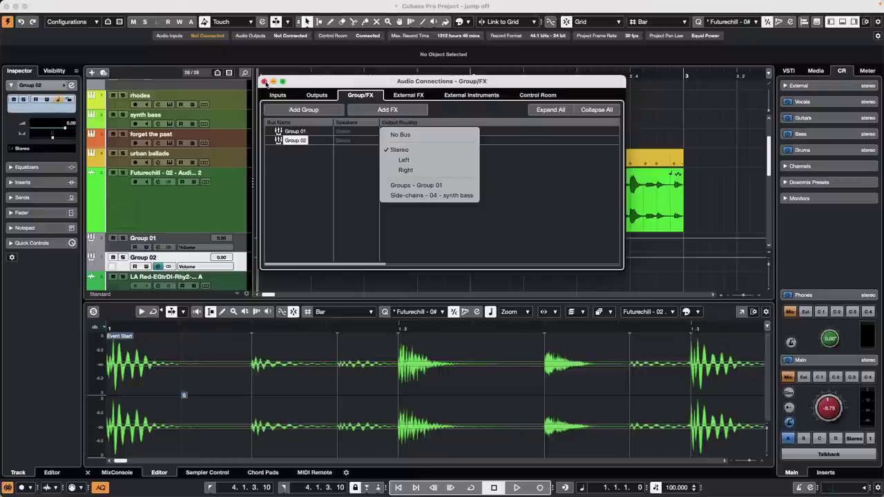
pyautogui.click(265, 82)
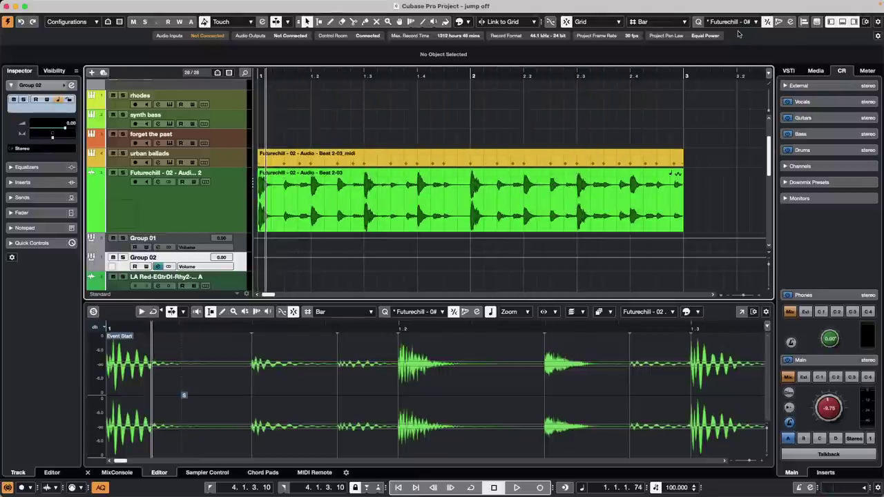
# - Open the MixConsole at full size and add the Direct Routing rack to the channels
pyautogui.press('F3')
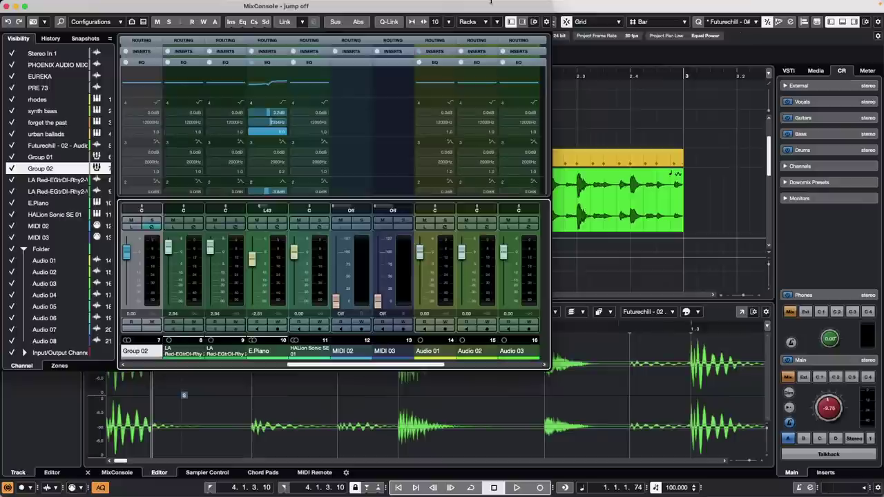
pyautogui.click(24, 10)
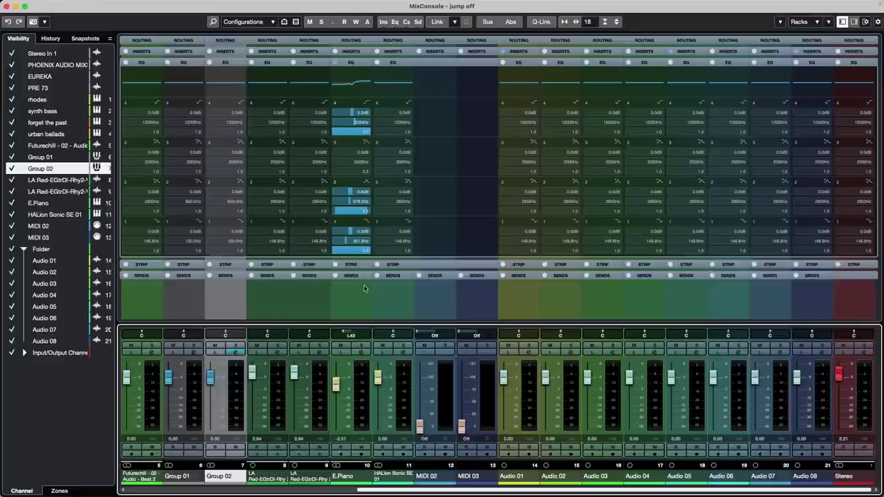
pyautogui.click(802, 23)
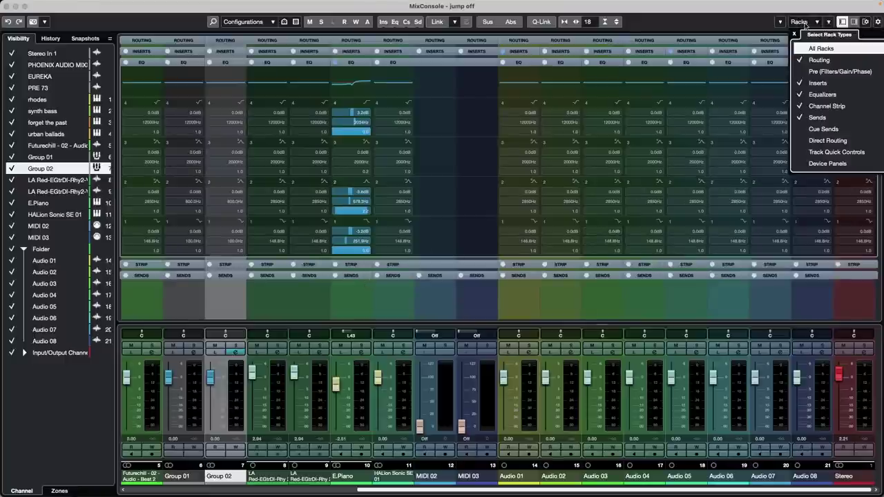
pyautogui.click(802, 141)
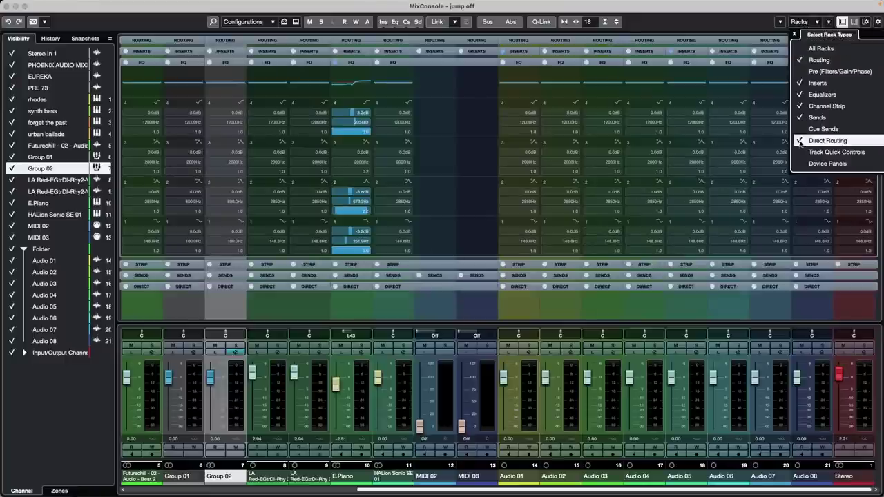
pyautogui.click(736, 26)
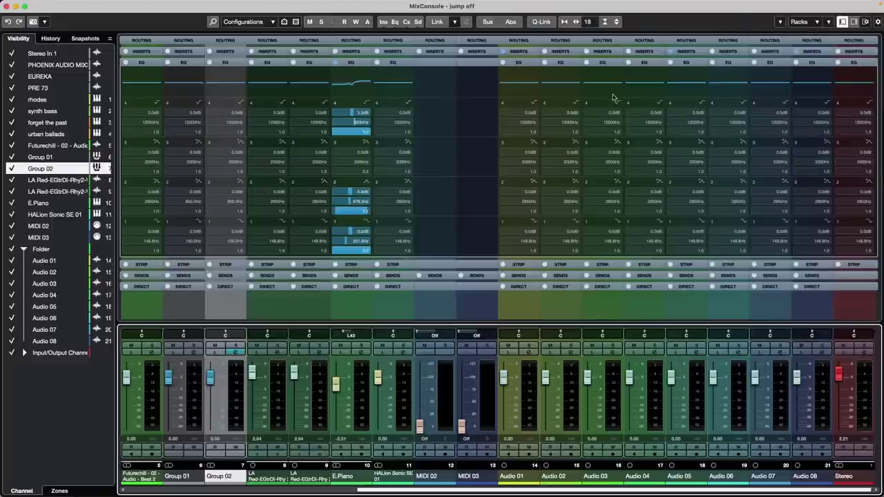
# - Toggle the direct routing rack's switch on the Group 02 channel and on the first LA Red channel
pyautogui.click(236, 303)
pyautogui.click(208, 287)
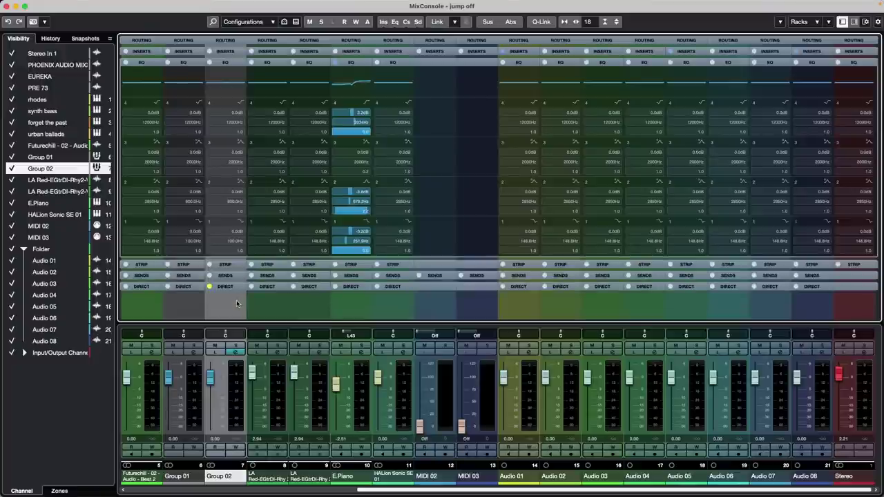
pyautogui.rightClick(236, 303)
pyautogui.click(413, 311)
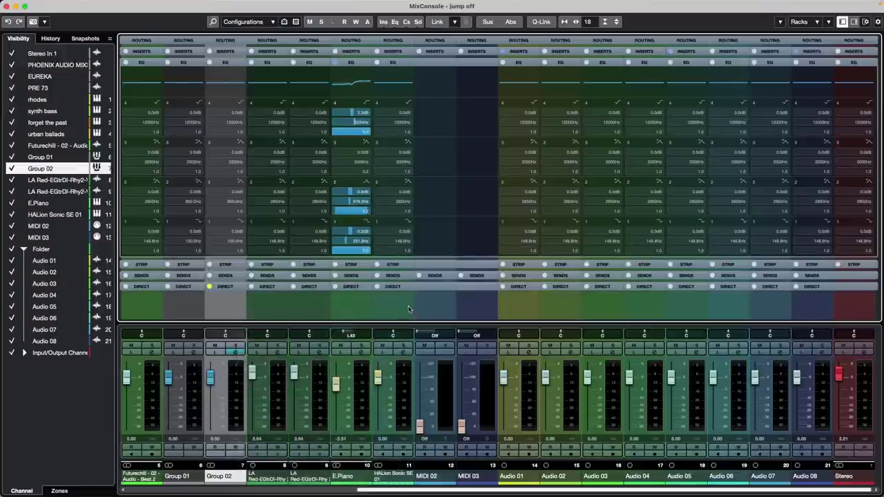
pyautogui.click(270, 301)
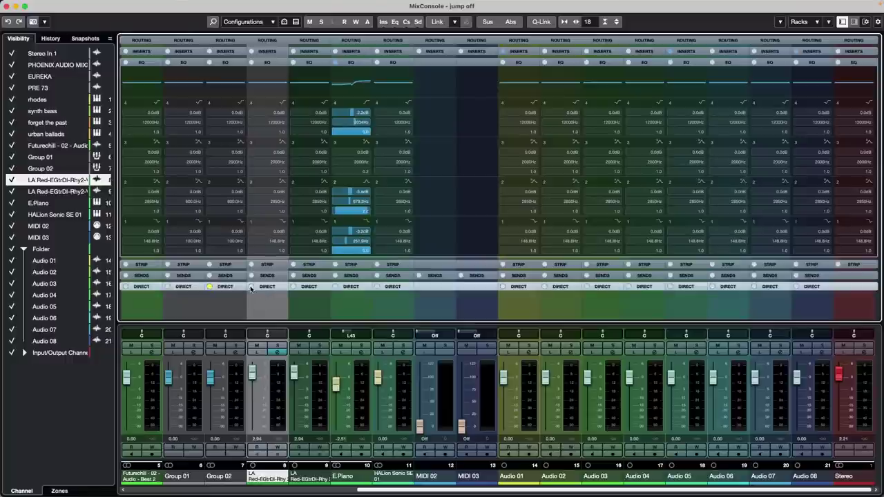
pyautogui.click(251, 288)
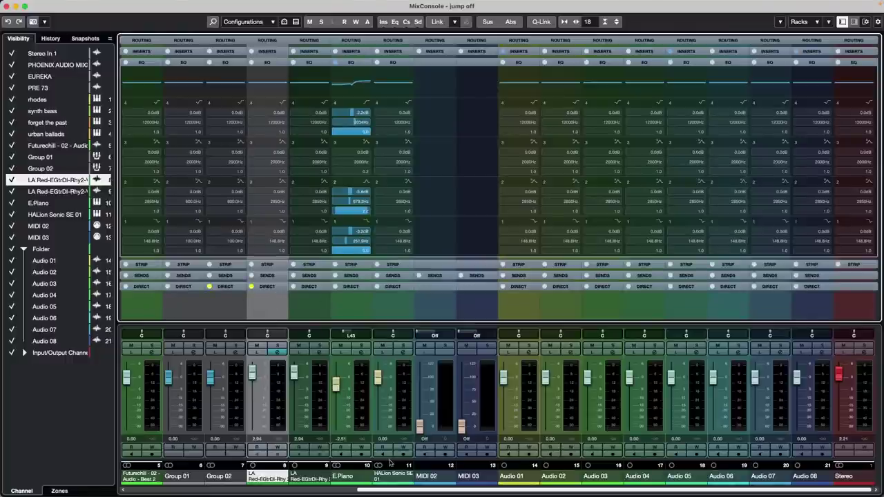
# - Try the direct routing rack's switch on the rhodes channel
pyautogui.moveTo(370, 494); pyautogui.dragTo(224, 493)
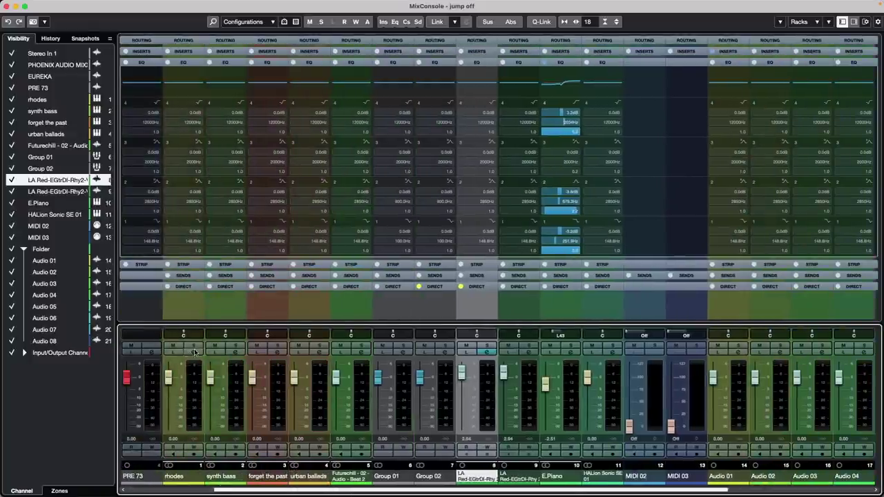
pyautogui.click(171, 290)
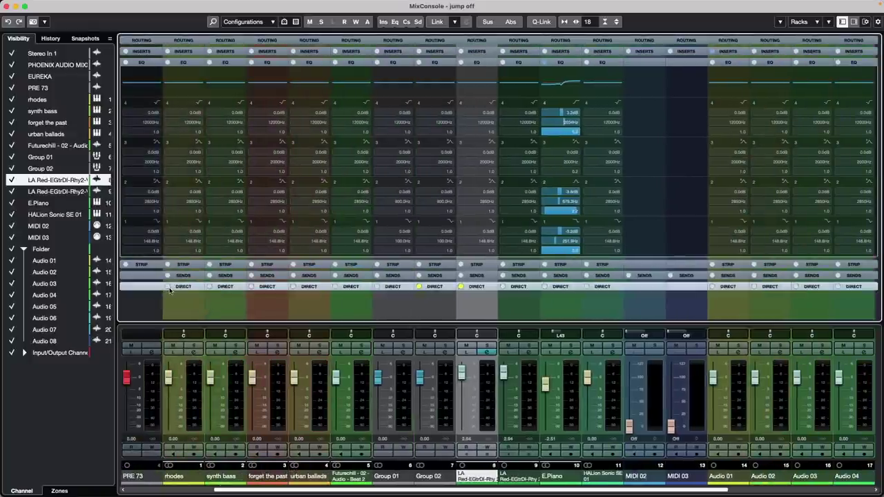
pyautogui.click(169, 290)
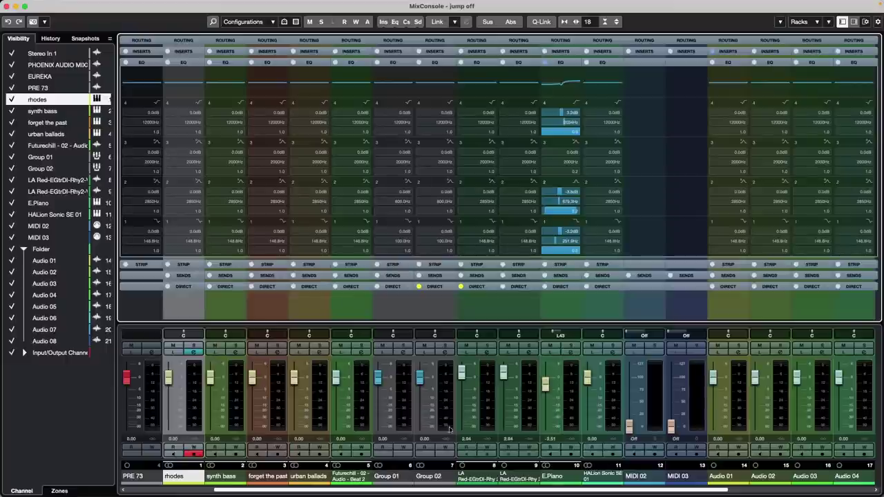
# - In Group 01's equalizer, try the high-cut filter and set the low band to -24.0 dB at 504.1 Hz
pyautogui.click(404, 357)
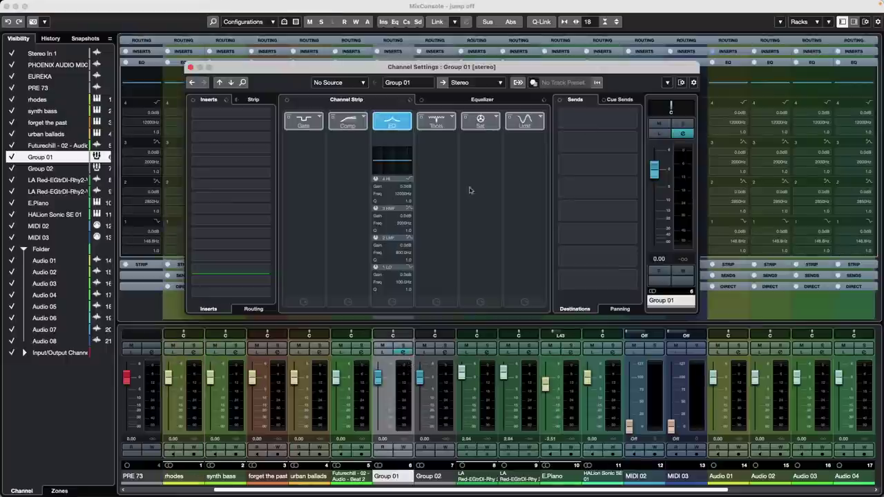
pyautogui.click(480, 101)
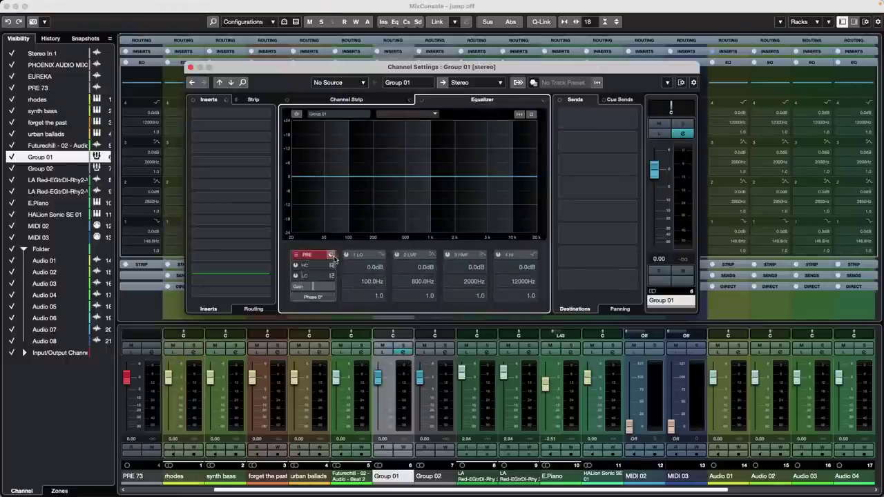
pyautogui.click(296, 256)
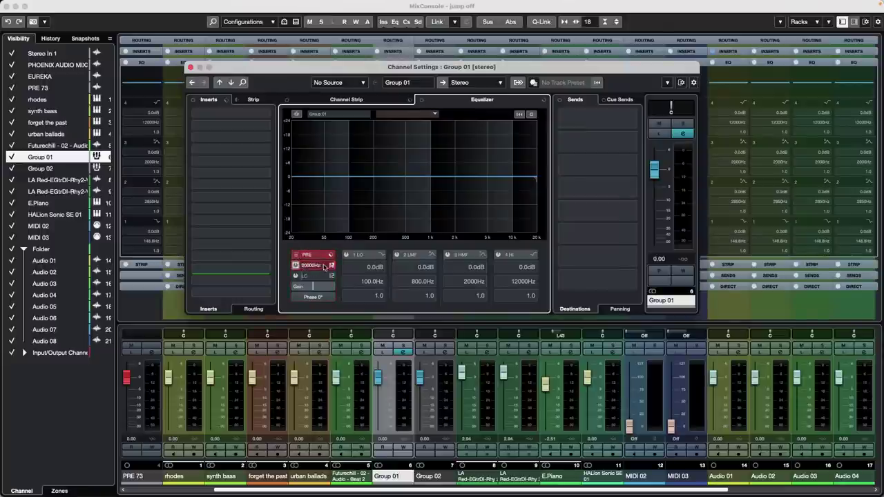
pyautogui.moveTo(310, 266)
pyautogui.mouseDown()
pyautogui.moveTo(339, 268)
pyautogui.moveTo(284, 266)
pyautogui.moveTo(304, 267)
pyautogui.mouseUp()
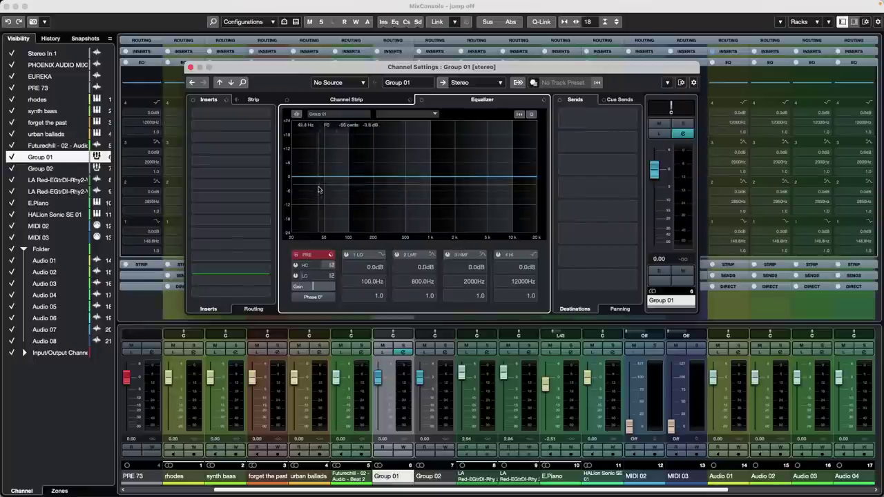
pyautogui.click(347, 255)
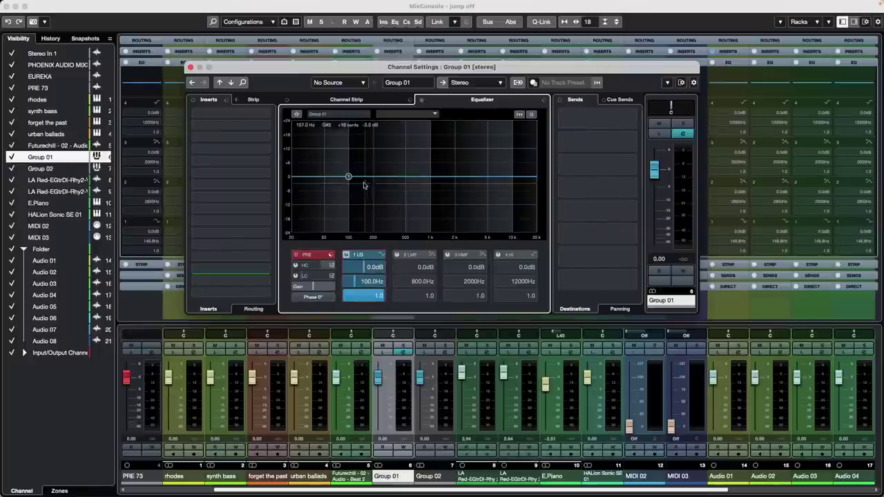
pyautogui.moveTo(348, 177); pyautogui.dragTo(405, 245)
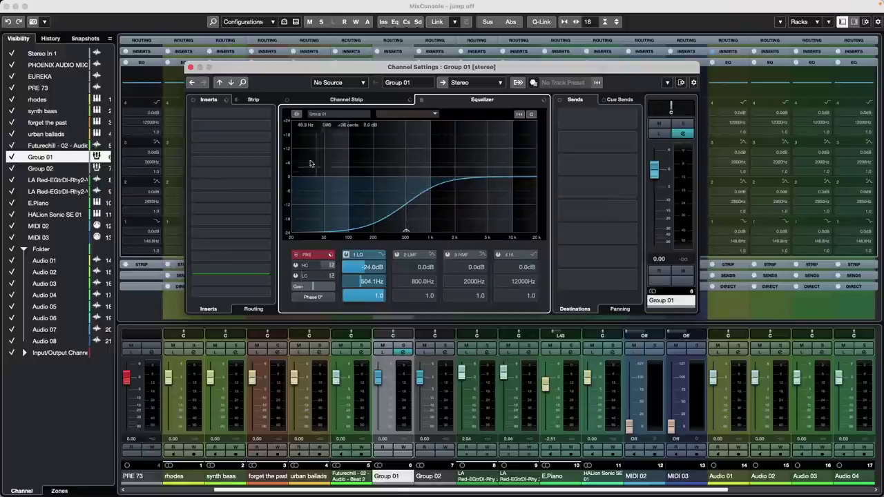
pyautogui.click(191, 69)
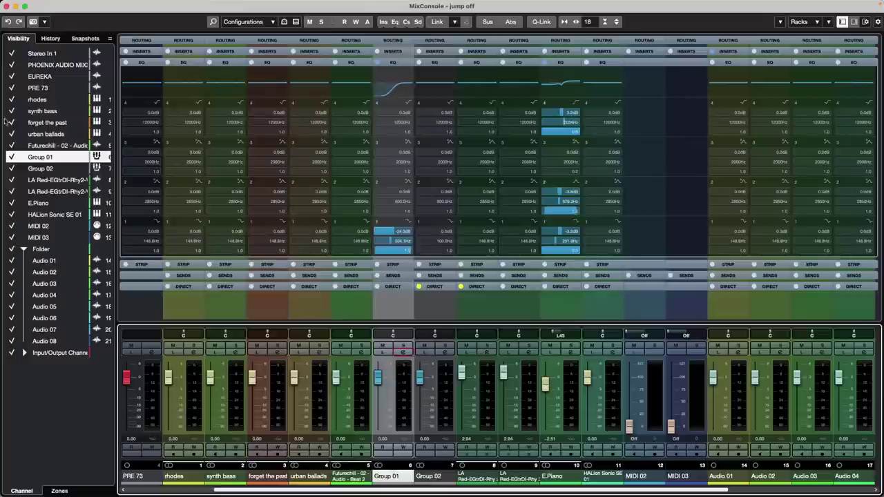
# - Close the MixConsole and switch the Control Room's main monitor source to Cue 1
pyautogui.click(7, 7)
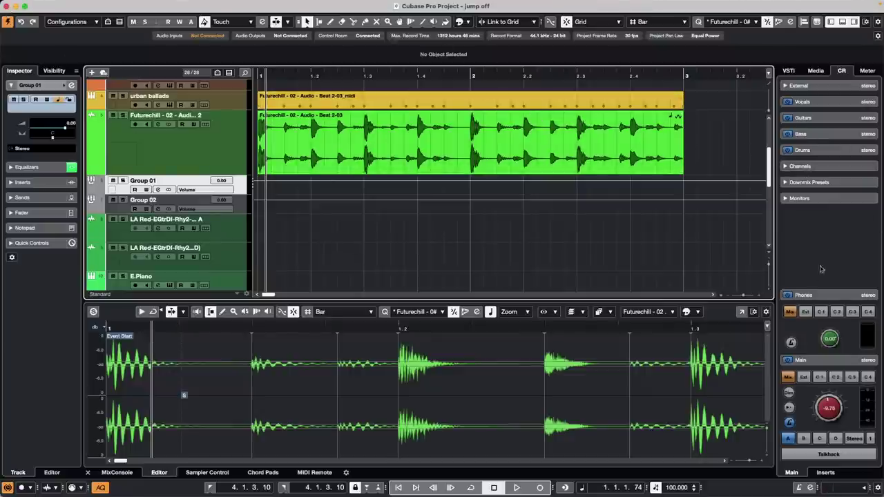
pyautogui.click(820, 378)
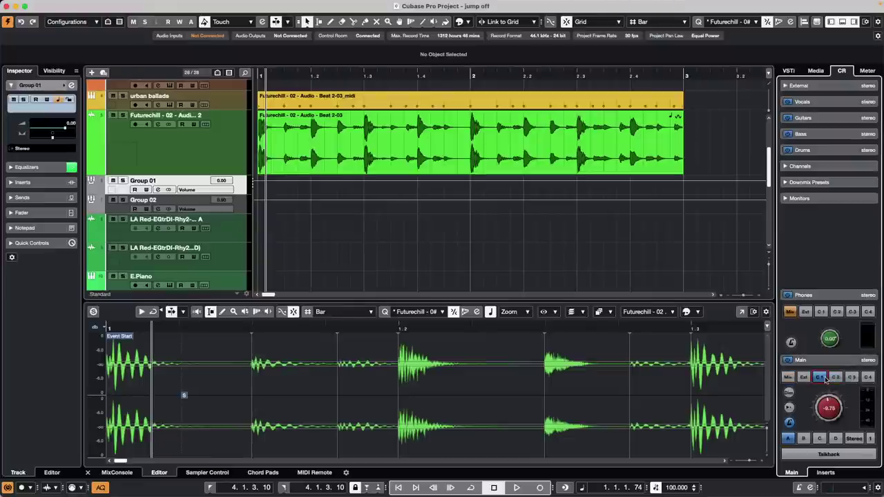
pyautogui.click(665, 276)
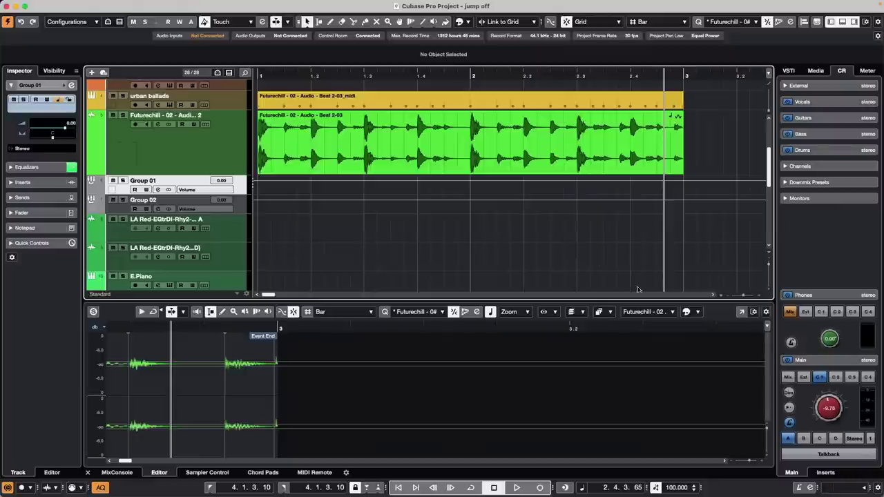
# - Zoom out the project and copy the Futurechill drum loop along its own track to about bars 6, 10, 14 and 18
pyautogui.click(197, 157)
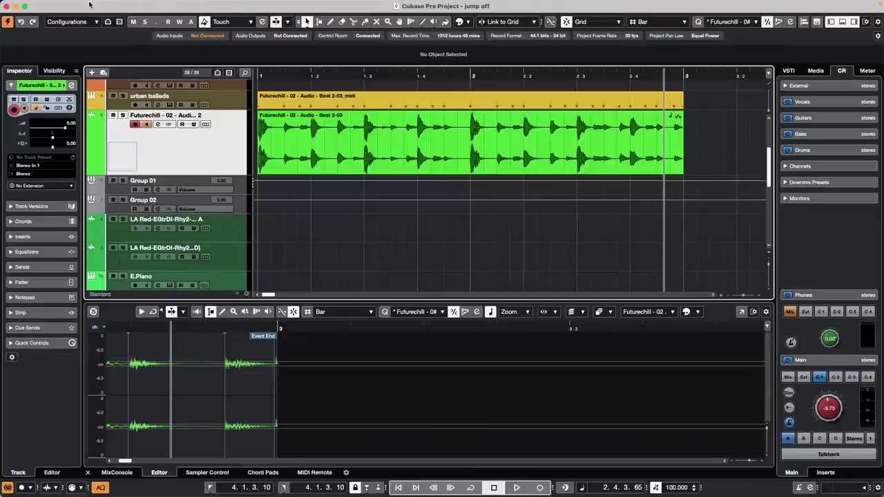
pyautogui.moveTo(91, 3)
pyautogui.moveTo(314, 76); pyautogui.dragTo(313, 68)
pyautogui.click(281, 151)
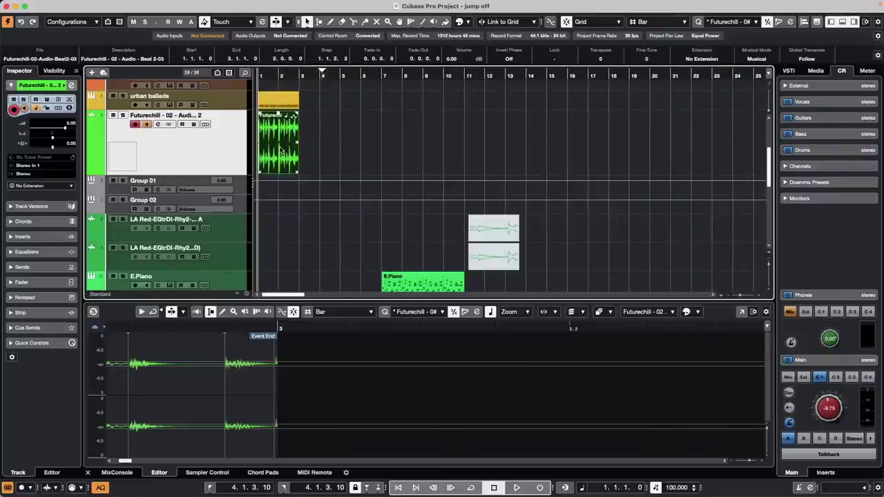
pyautogui.moveTo(280, 150); pyautogui.dragTo(633, 152)
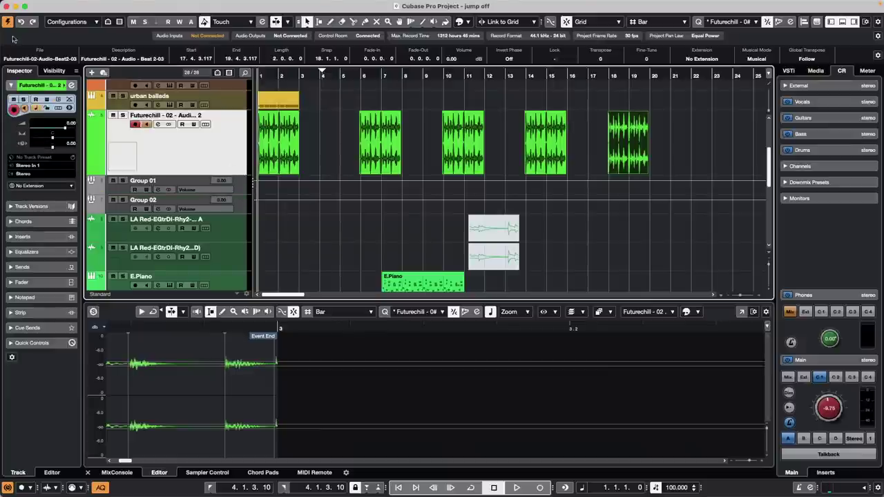
# - Select all events on the Futurechill track with the All on Selected Tracks command
pyautogui.moveTo(108, 4)
pyautogui.click(80, 4)
pyautogui.moveTo(124, 119)
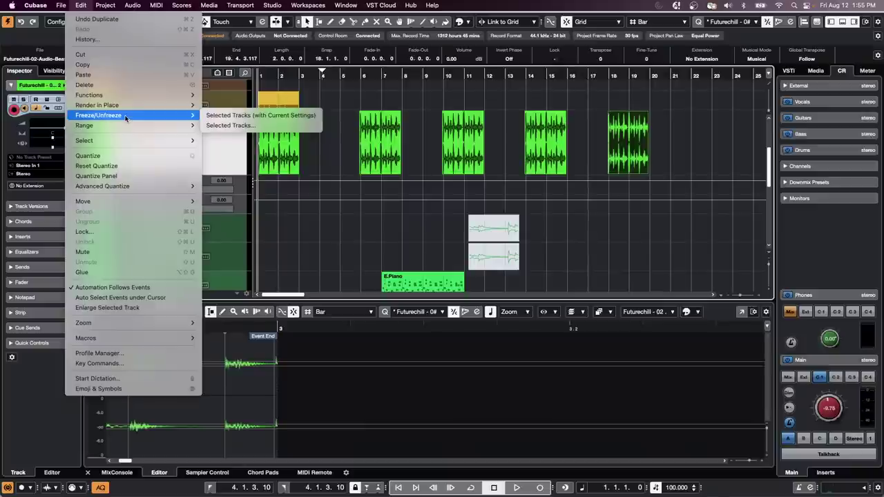
pyautogui.moveTo(127, 143)
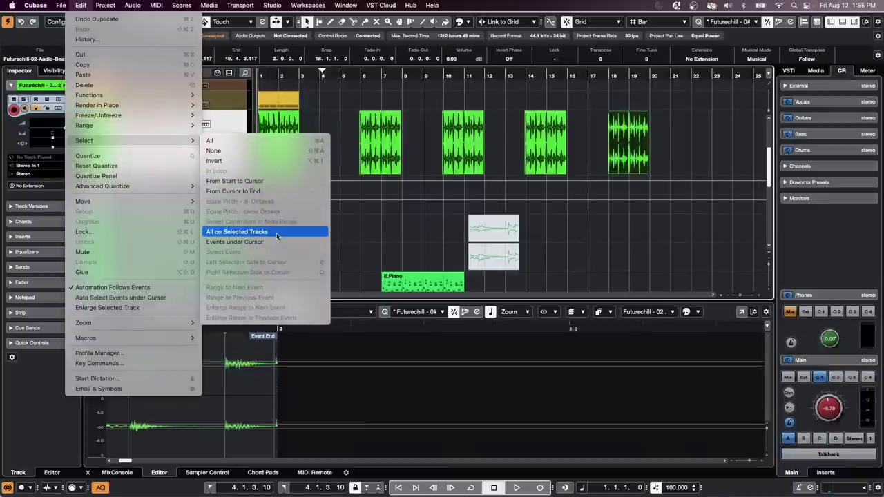
pyautogui.click(276, 232)
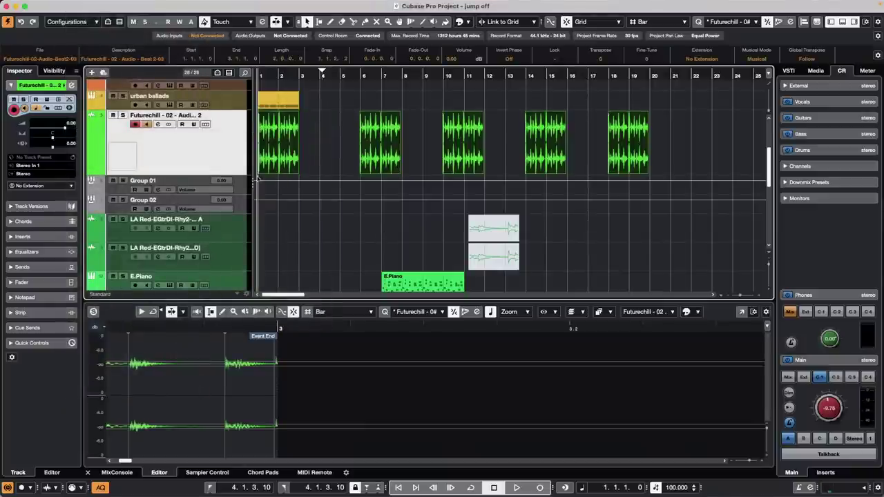
# - Clear the selection, reselect the Futurechill track, and select its first event together with every event that follows it on the track
pyautogui.click(239, 258)
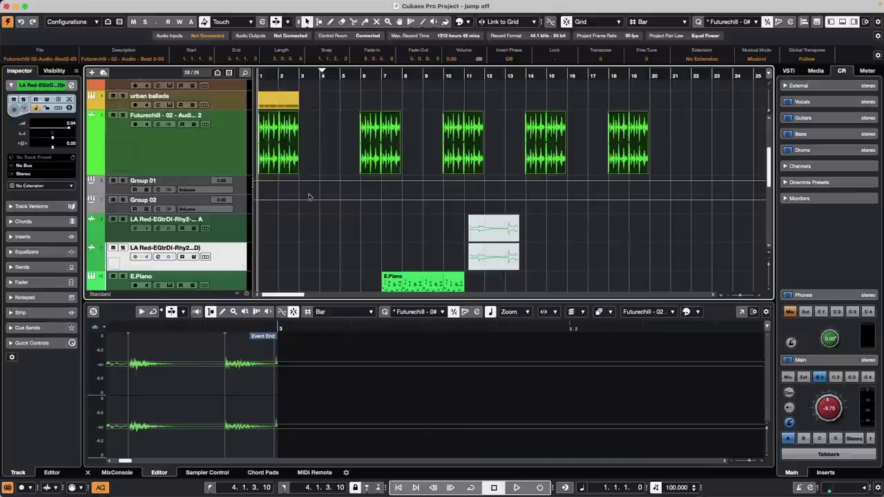
pyautogui.click(337, 152)
pyautogui.click(208, 149)
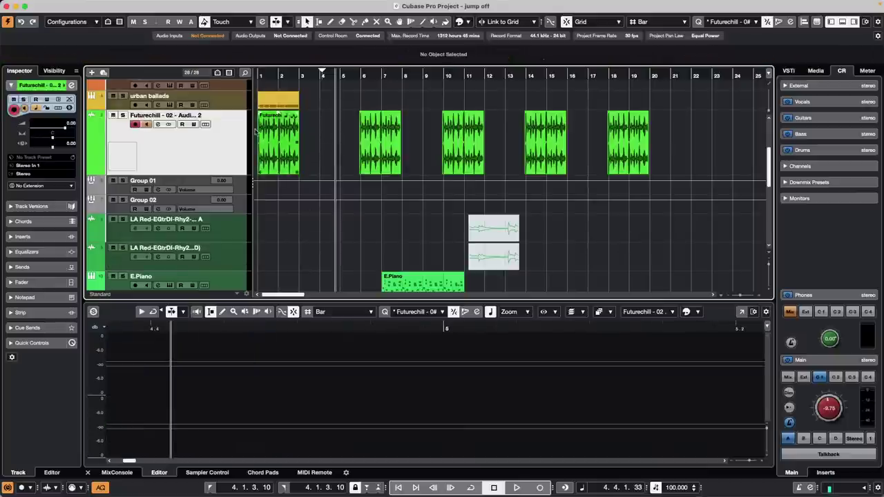
pyautogui.click(272, 149)
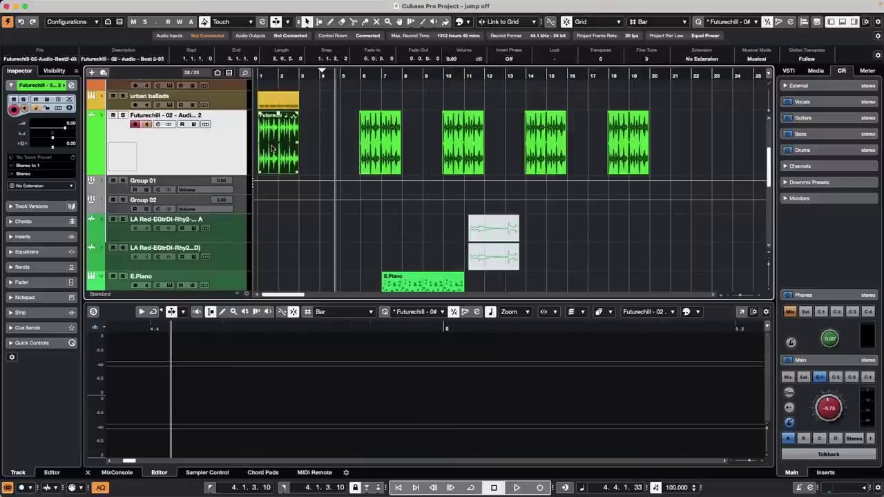
pyautogui.keyDown('shift'); pyautogui.doubleClick(272, 149); pyautogui.keyUp('shift')
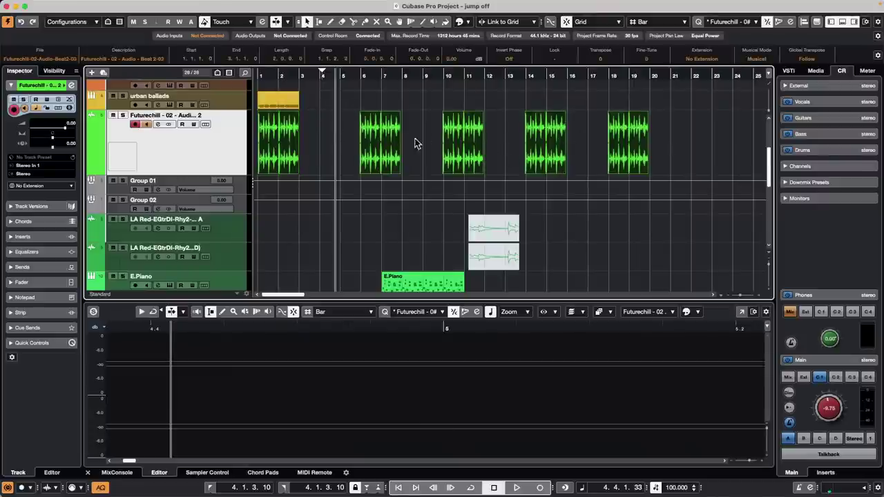
# - Select the E.Piano track, select only the last Futurechill event, and place the project cursor at bar 19
pyautogui.click(230, 277)
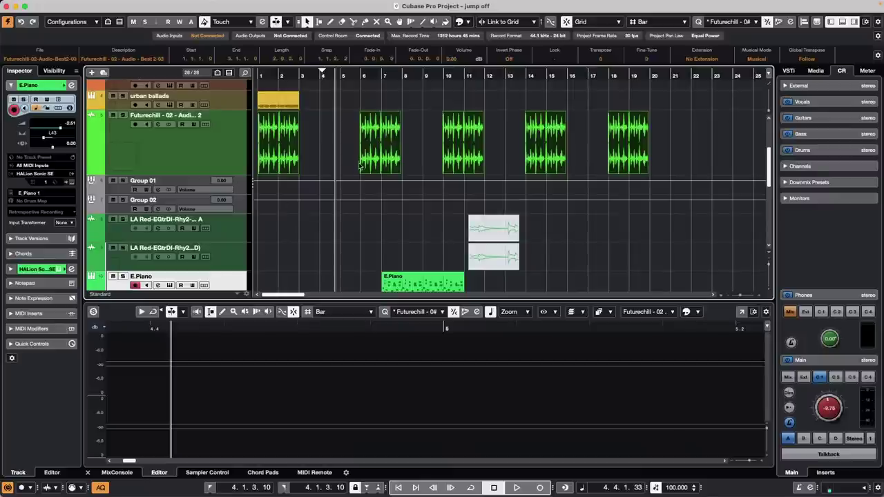
pyautogui.scroll(-5, 329, 198)
pyautogui.scroll(10, 331, 199)
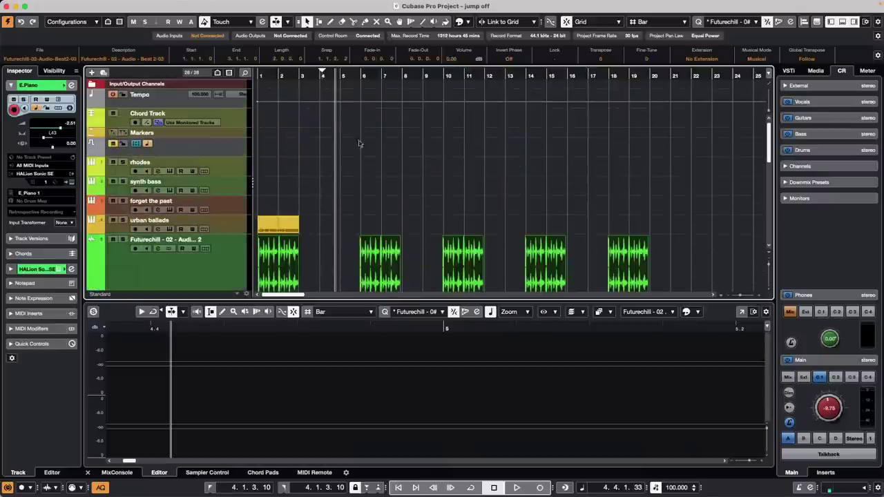
pyautogui.moveTo(295, 76); pyautogui.dragTo(361, 156)
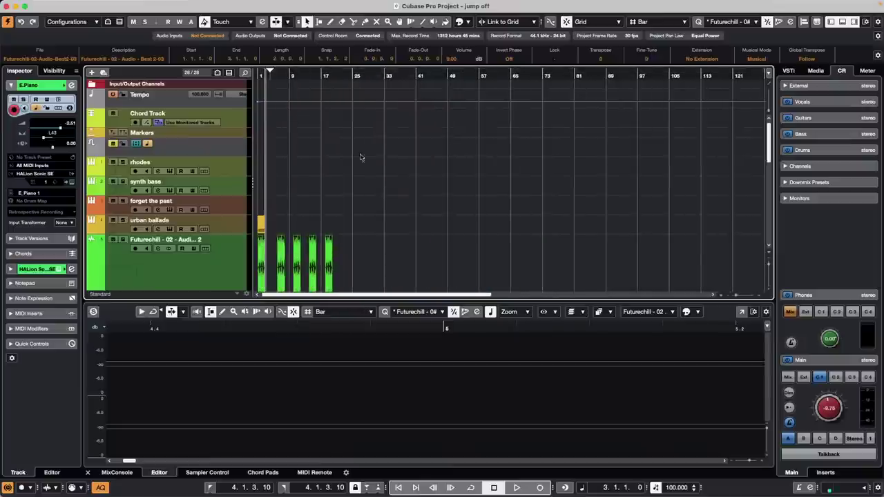
pyautogui.moveTo(339, 76); pyautogui.dragTo(345, 170)
pyautogui.click(275, 243)
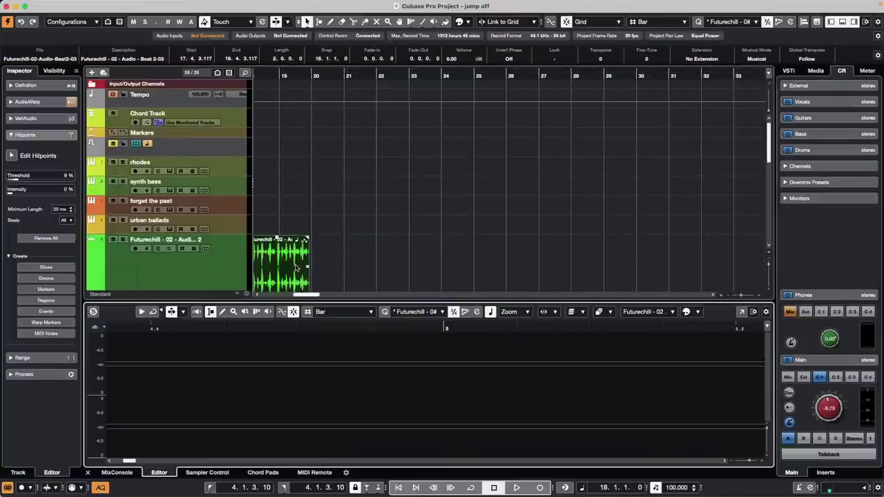
pyautogui.click(279, 75)
pyautogui.scroll(-5, 327, 227)
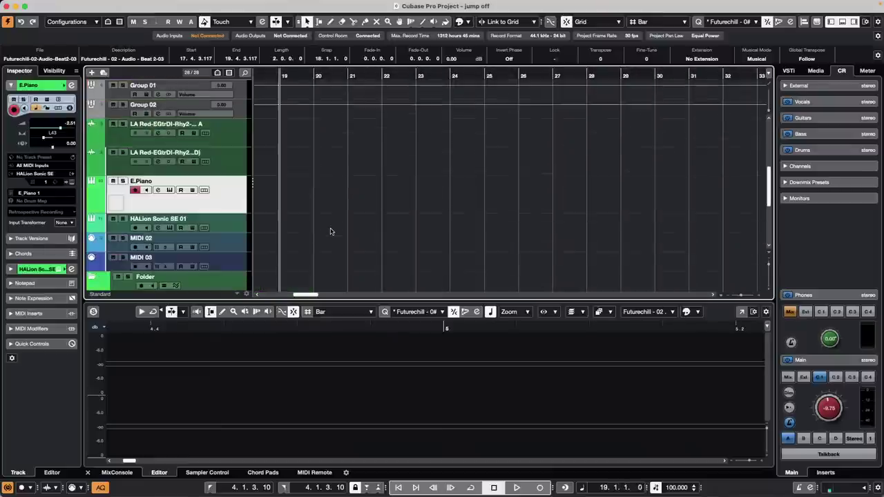
pyautogui.scroll(5, 327, 227)
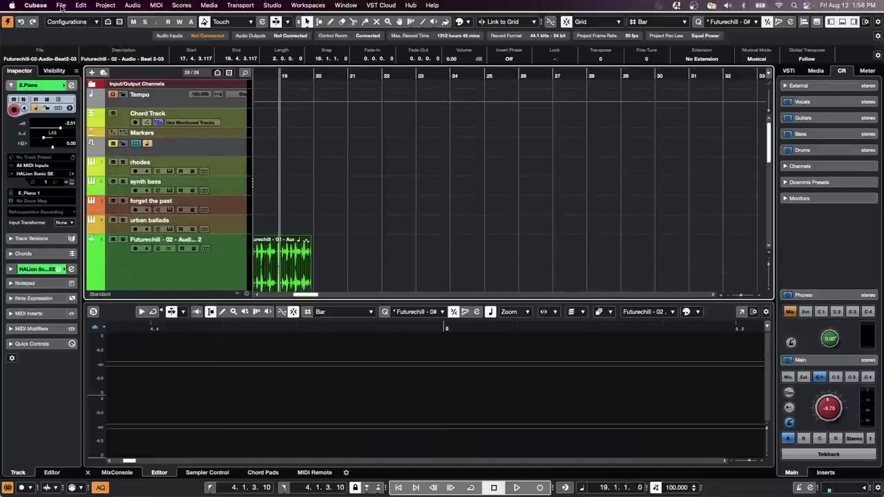
# - Open the Amos Moses project from the recent projects
pyautogui.click(60, 4)
pyautogui.moveTo(59, 201)
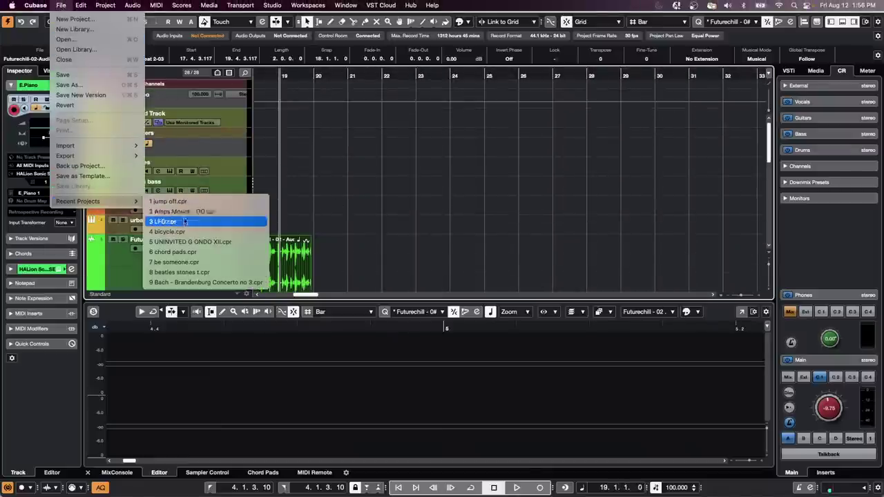
pyautogui.click(192, 212)
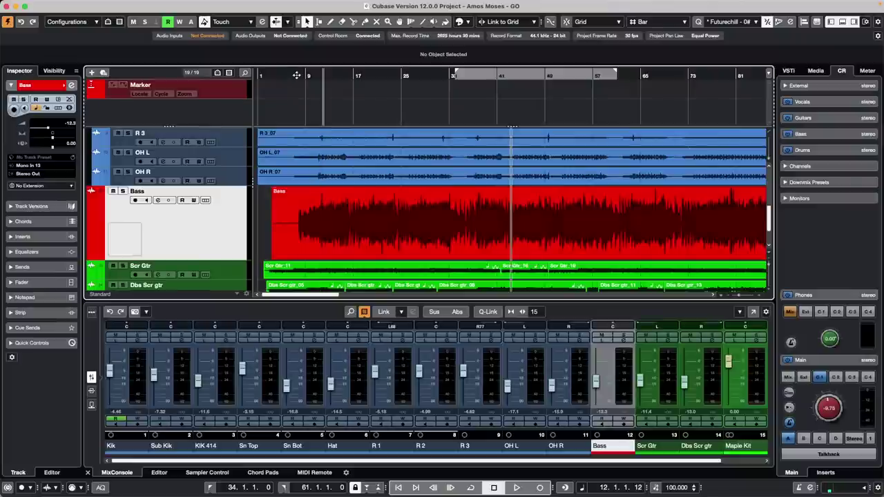
# - Open the Scr Gtr_16 event from the Scr Gtr track in the Sample Editor and fit its full waveform in view
pyautogui.moveTo(296, 75); pyautogui.dragTo(300, 58)
pyautogui.scroll(-4, 453, 193)
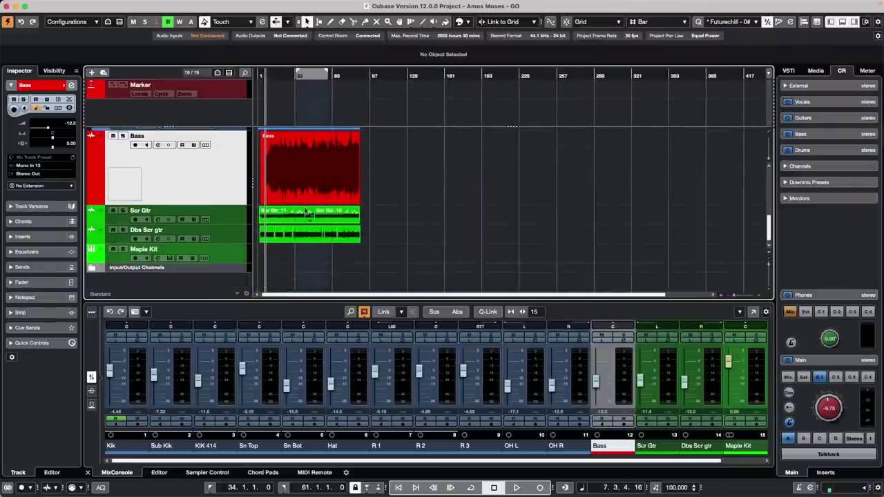
pyautogui.doubleClick(310, 219)
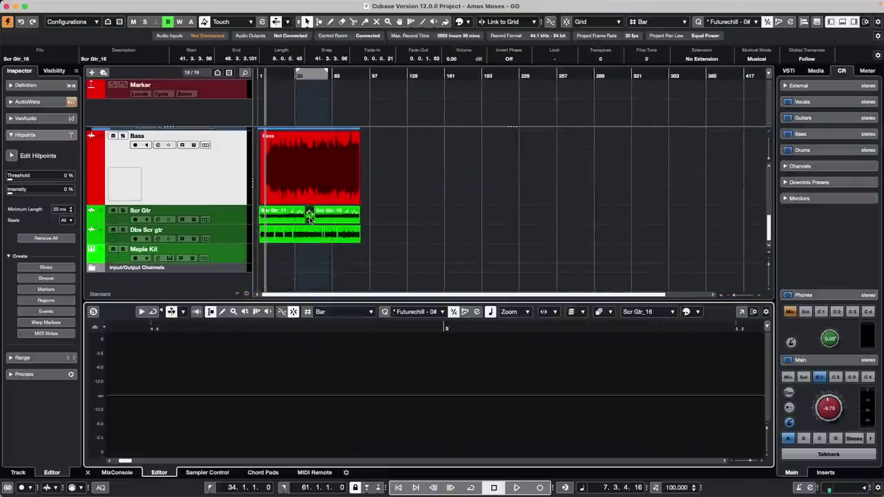
pyautogui.moveTo(308, 329); pyautogui.dragTo(326, 278)
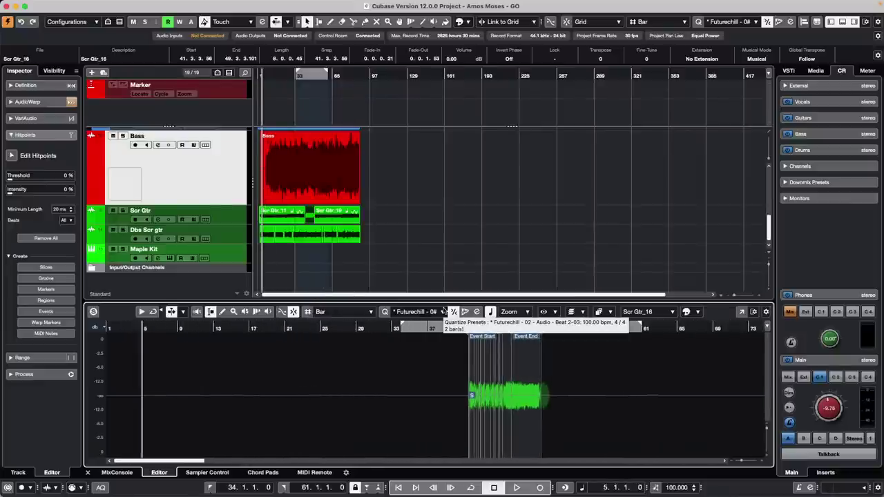
# - Move the cursor to the project start and from there to the left locator at bar 34
pyautogui.press('Home')
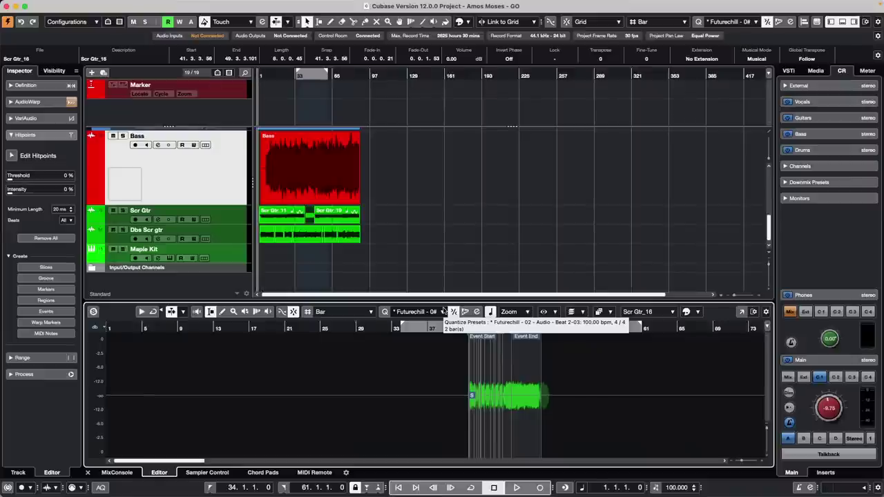
pyautogui.press('KP_1')
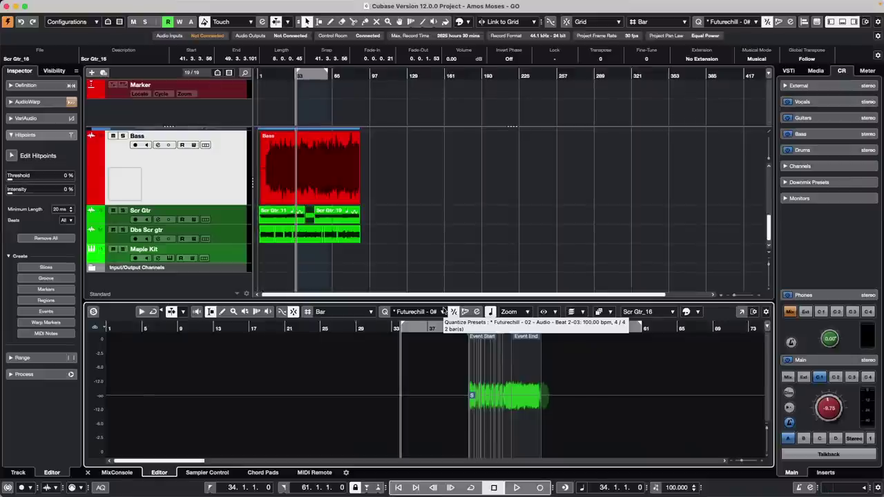
pyautogui.rightClick(341, 102)
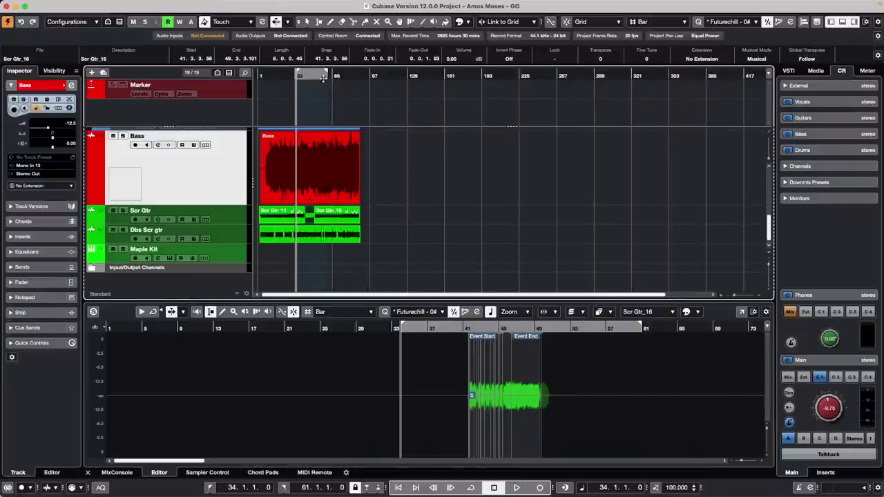
# - Place the cursor at bar 52 in the Sample Editor, set both locators to 51.3.1.91, and move the cursor to the left locator
pyautogui.moveTo(319, 77); pyautogui.dragTo(318, 90)
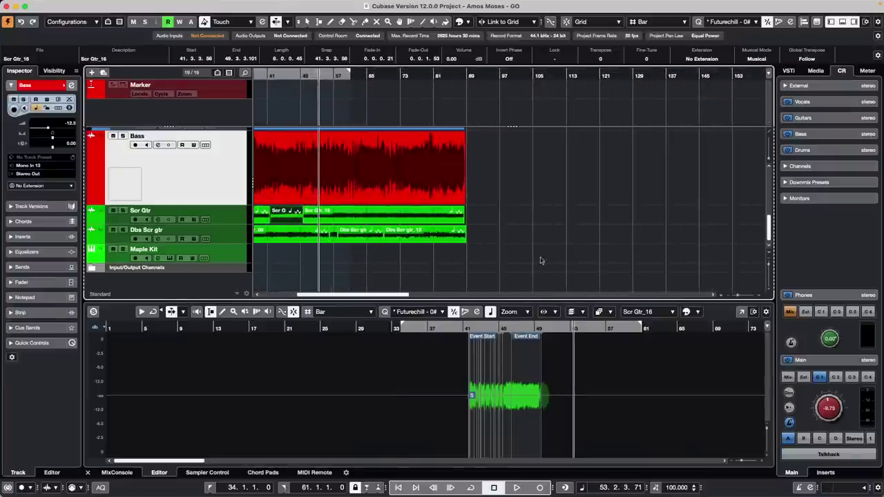
pyautogui.moveTo(557, 330); pyautogui.dragTo(556, 352)
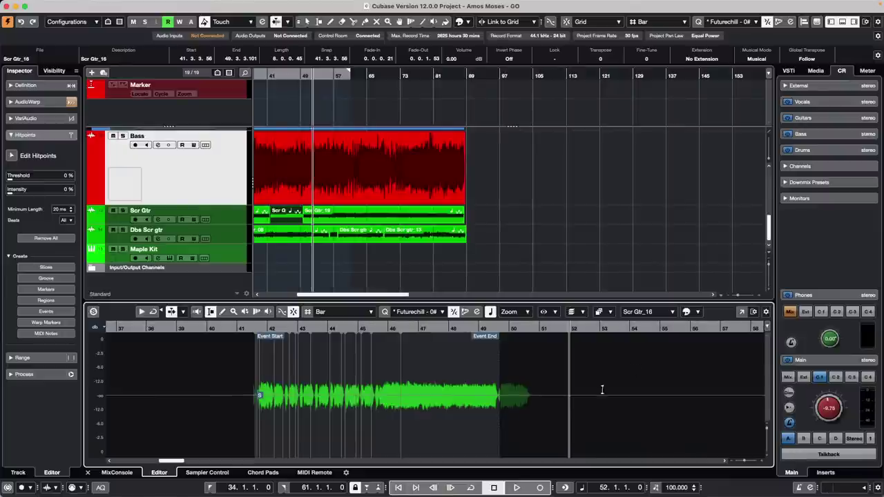
pyautogui.press('p')
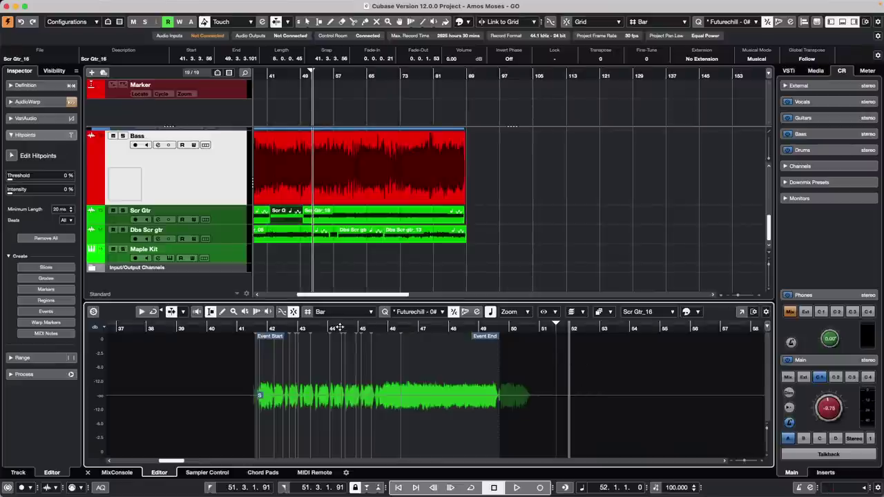
pyautogui.press('KP_1')
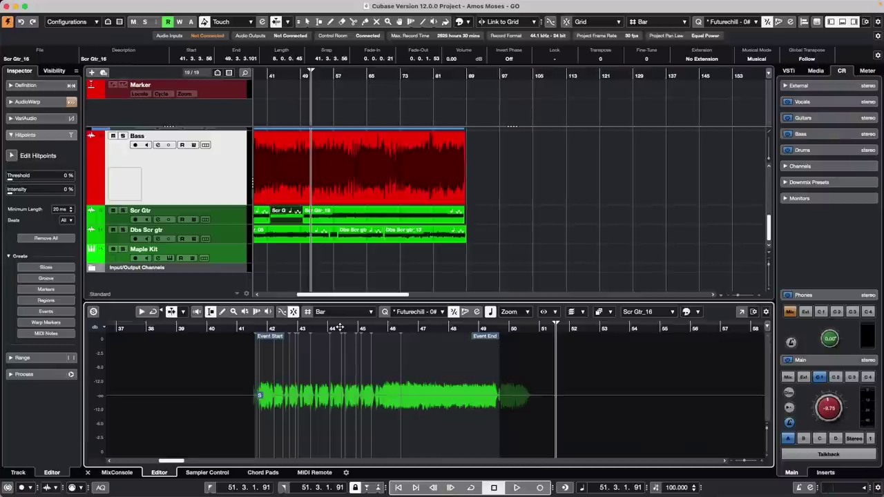
# - Place the cursor near bar 64 in the project ruler, and at bars 52 and 42 in the Sample Editor ruler
pyautogui.click(365, 75)
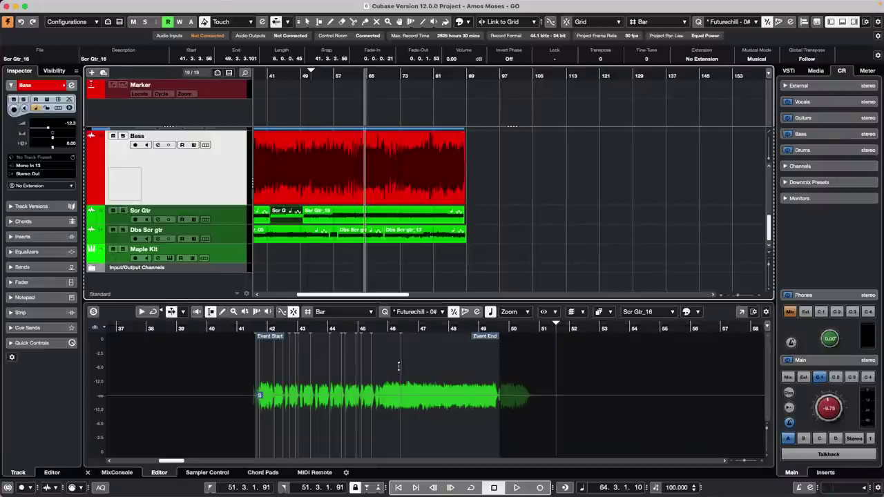
pyautogui.click(562, 328)
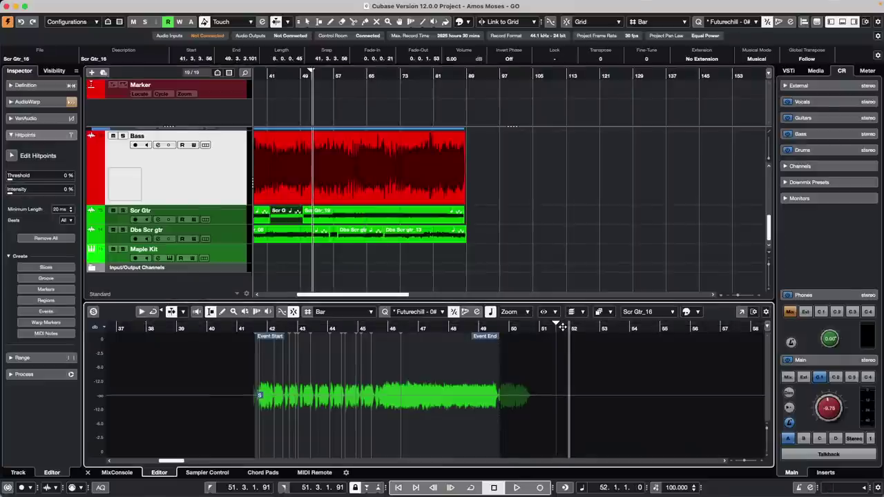
pyautogui.press('KP_Subtract')
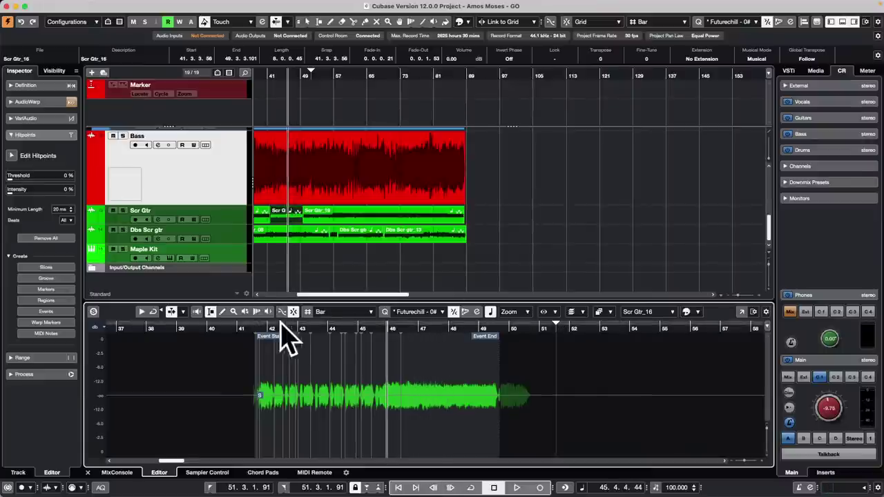
pyautogui.click(255, 328)
pyautogui.moveTo(255, 331); pyautogui.dragTo(358, 343)
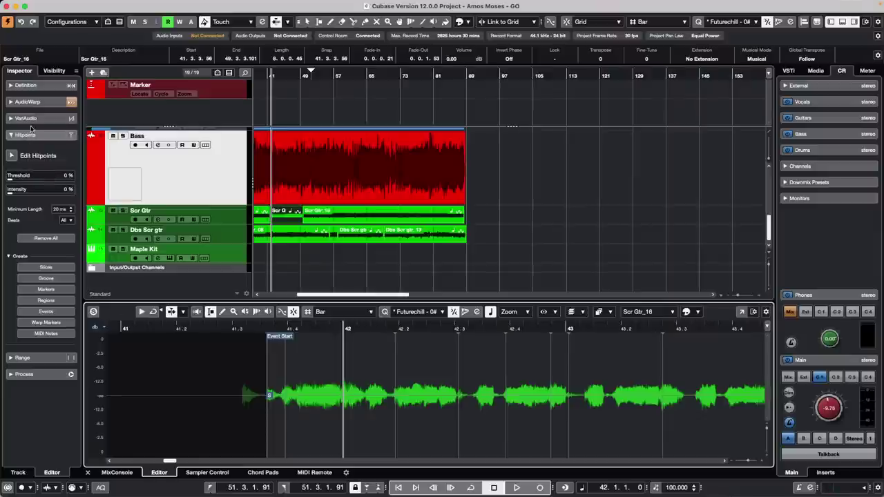
# - Show the guitar event's Definition settings and move the cursor between the left locator, bar 49 and bar 47 in the Sample Editor
pyautogui.click(31, 84)
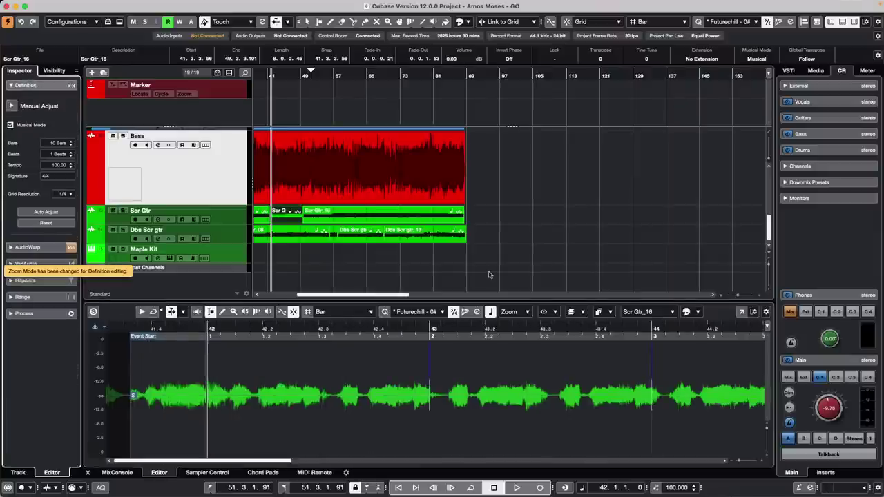
pyautogui.press('KP_1')
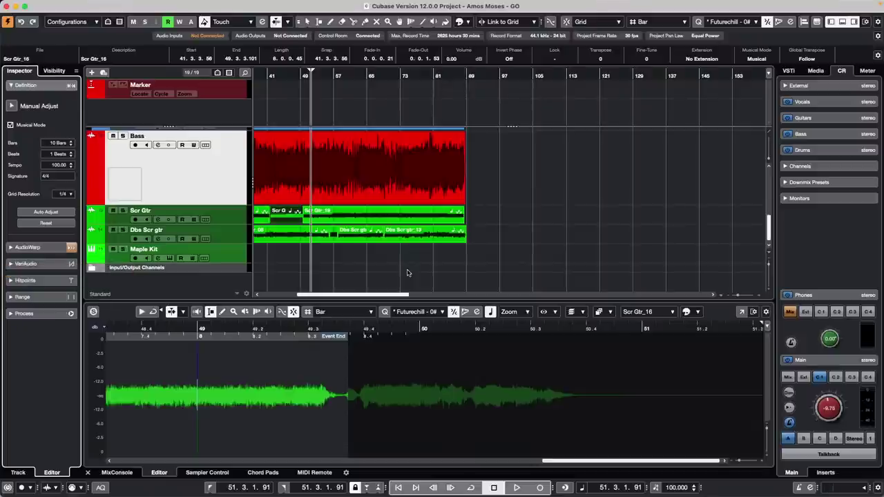
pyautogui.moveTo(402, 338); pyautogui.dragTo(429, 314)
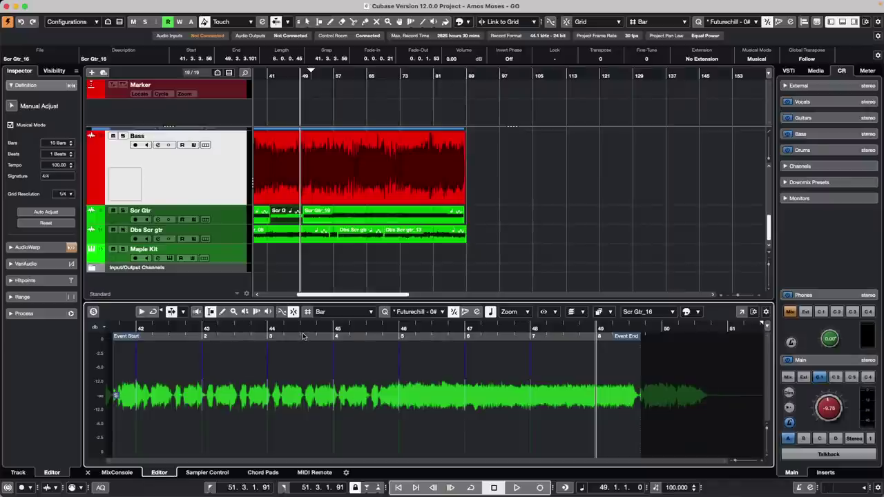
pyautogui.press('KP_1')
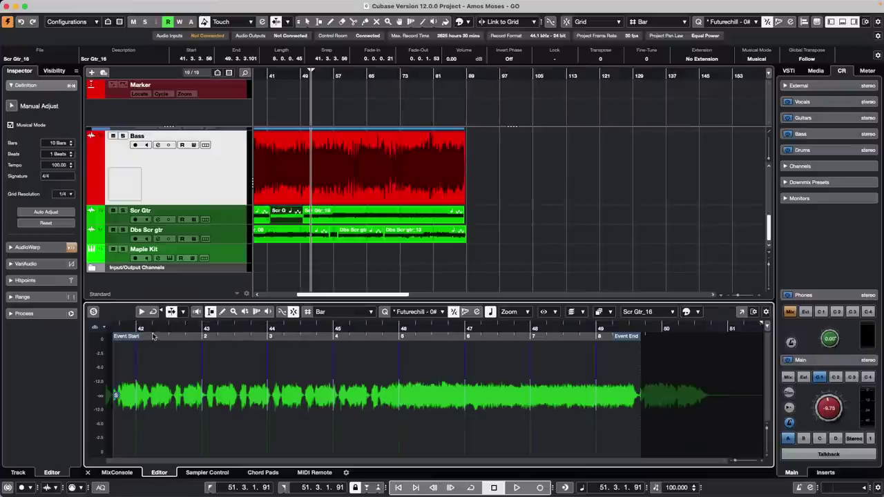
pyautogui.moveTo(62, 5)
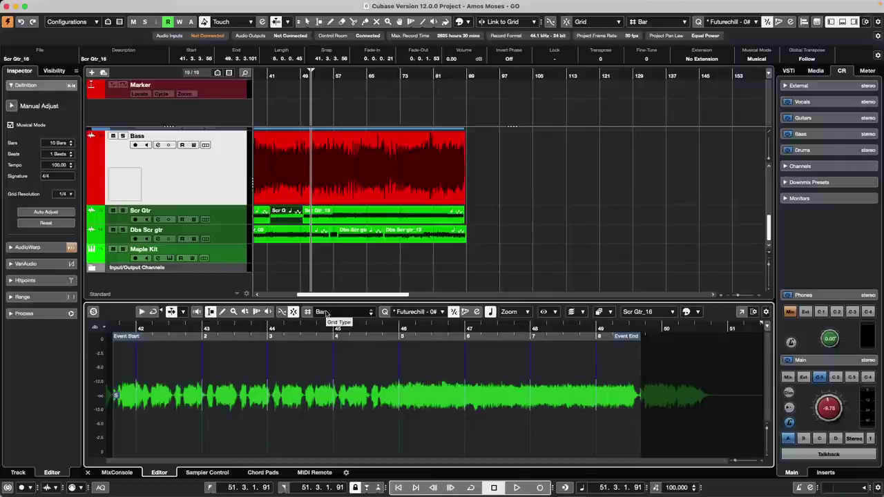
pyautogui.click(457, 329)
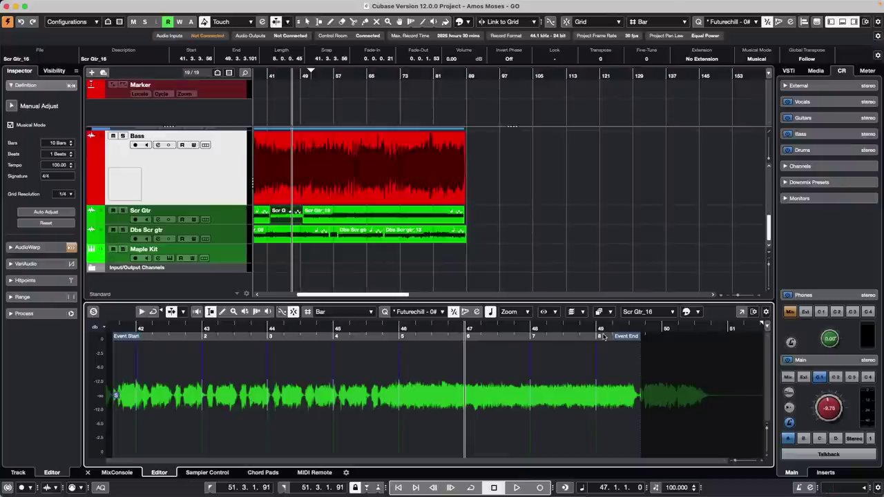
# - Move the cursor to the left locator, and from there to bar 42 in the Sample Editor
pyautogui.press('KP_1')
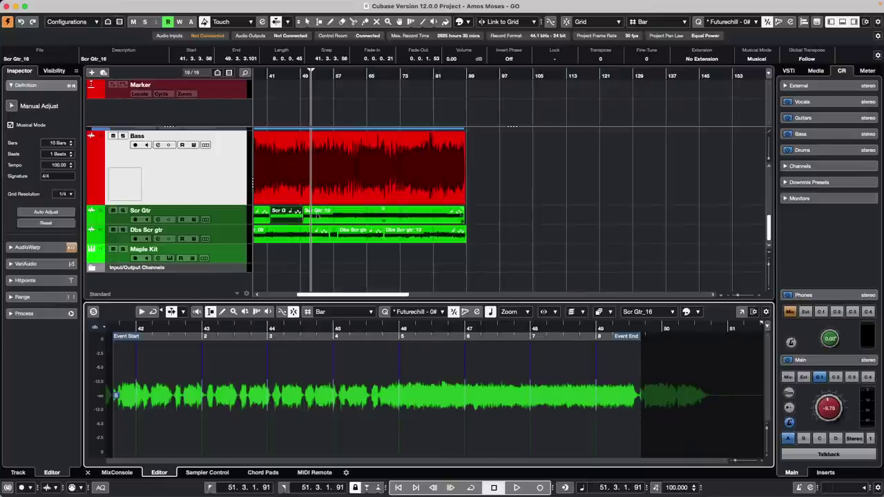
pyautogui.click(290, 218)
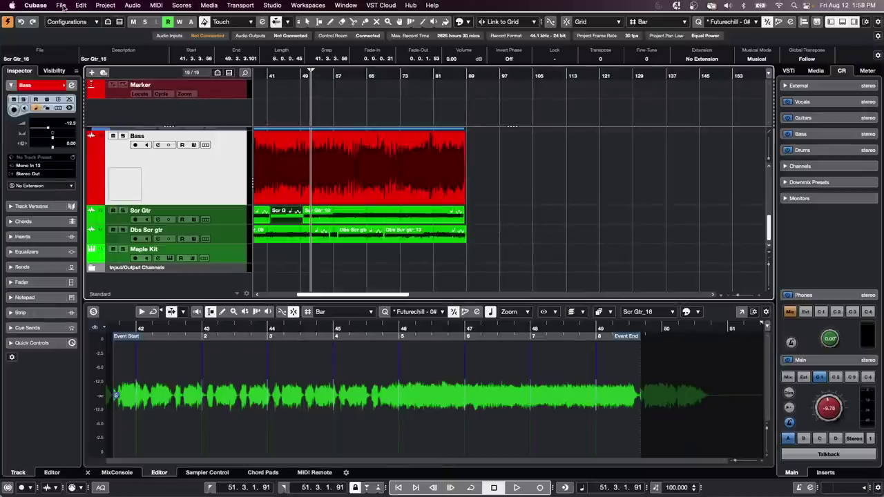
pyautogui.click(61, 6)
pyautogui.click(577, 285)
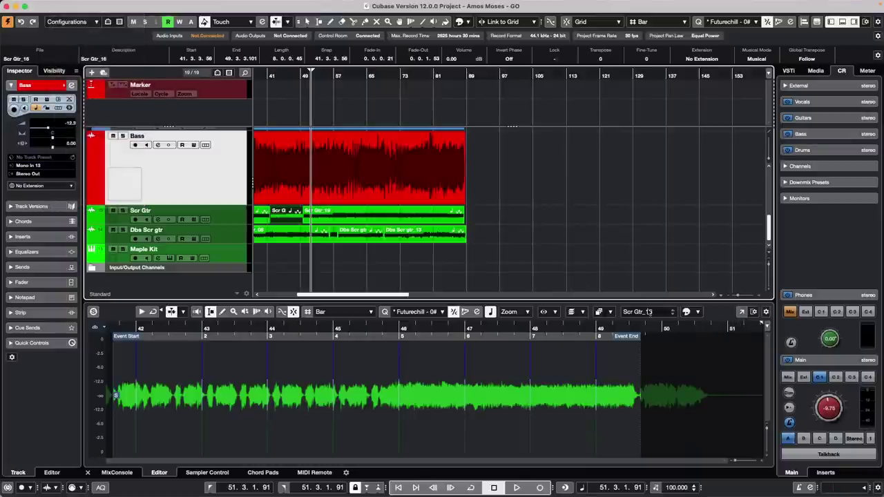
pyautogui.click(766, 312)
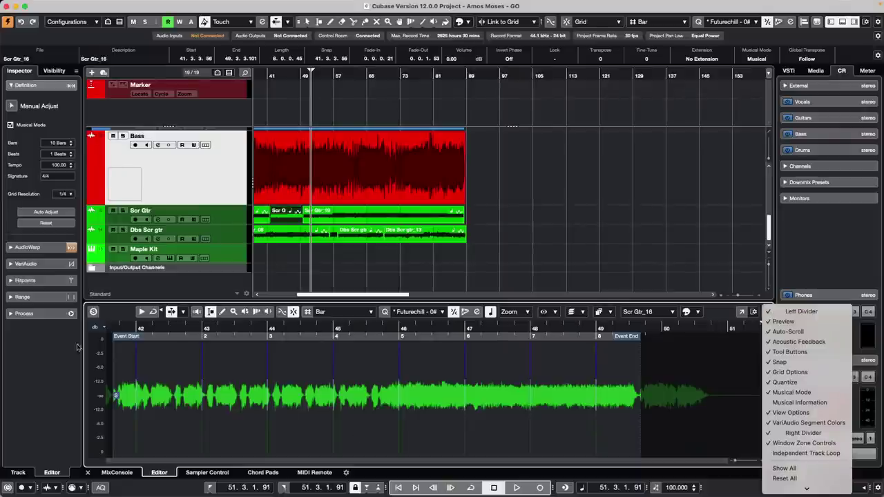
pyautogui.click(161, 326)
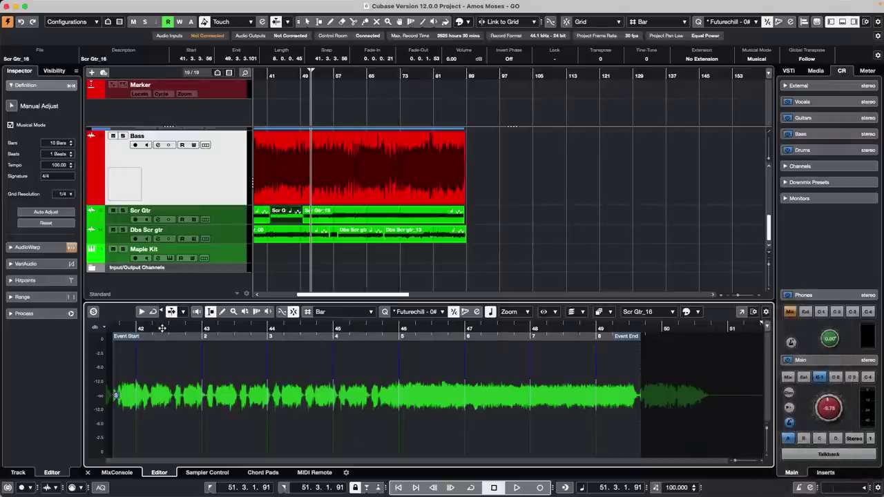
pyautogui.click(161, 326)
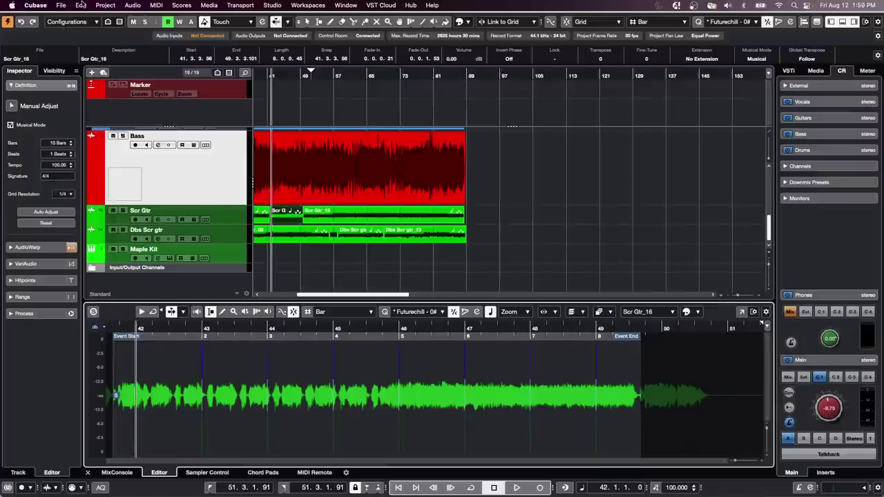
# - Open the key command settings and check the Transport command category
pyautogui.click(81, 5)
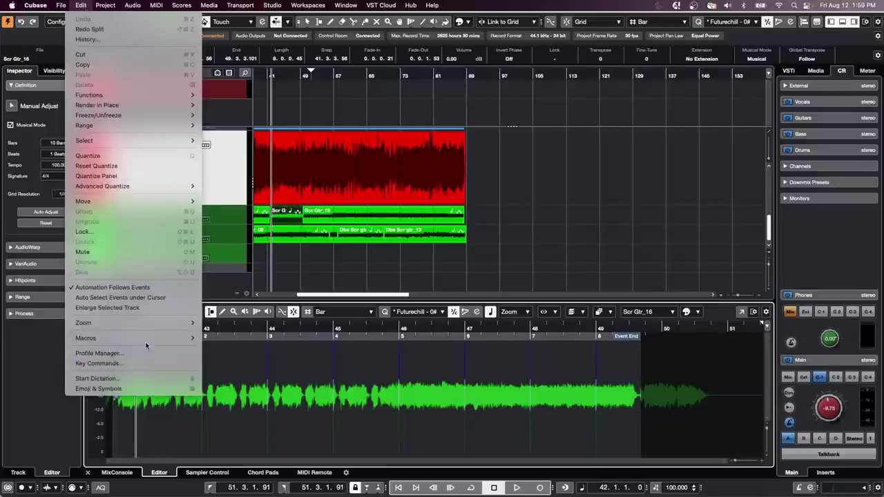
pyautogui.moveTo(146, 343)
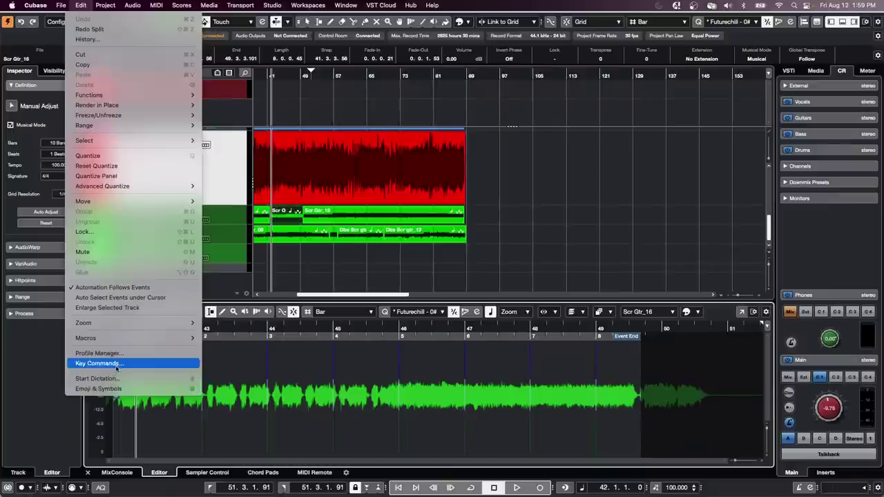
pyautogui.click(172, 363)
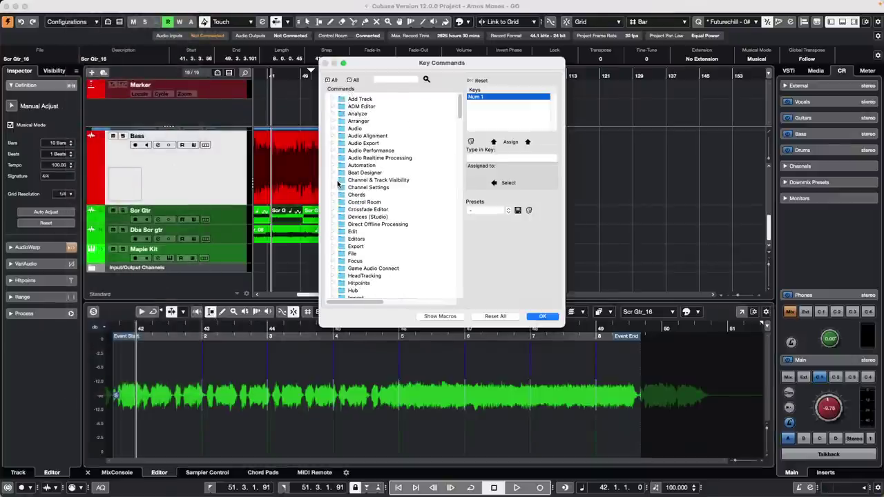
pyautogui.scroll(-10, 354, 185)
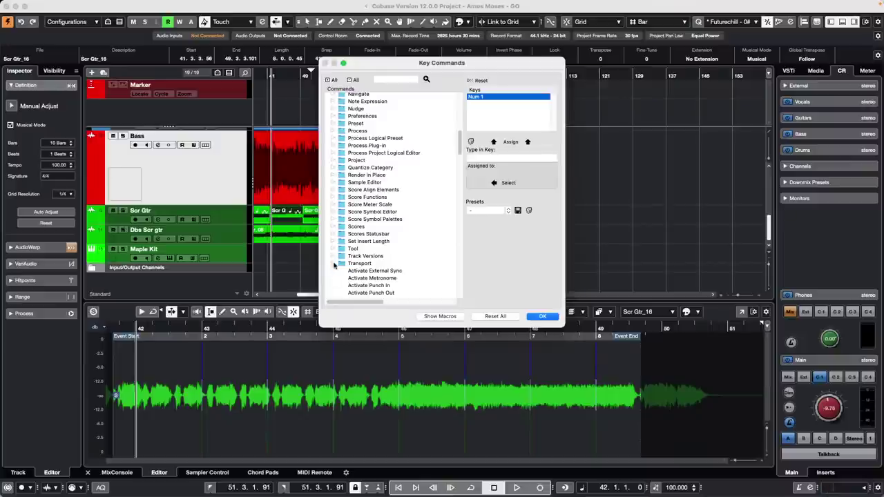
pyautogui.click(334, 264)
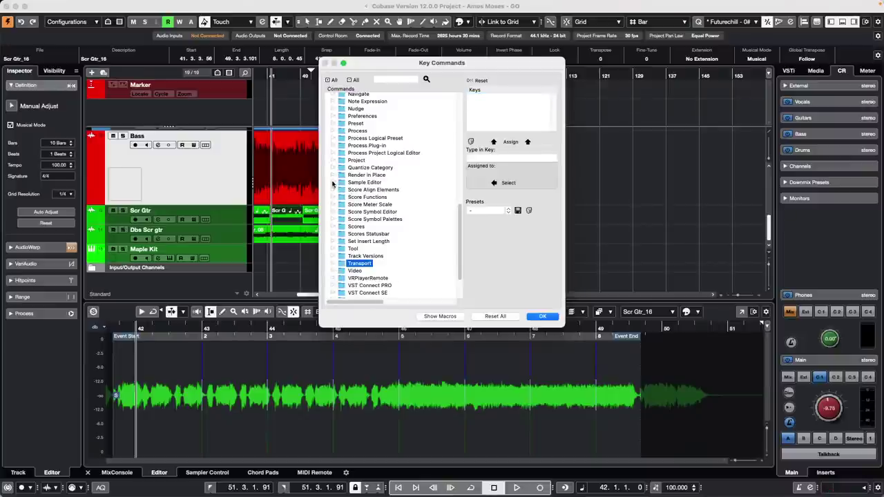
# - Examine the commands of the Sample Editor category in the key command settings
pyautogui.click(333, 183)
pyautogui.scroll(-5, 393, 176)
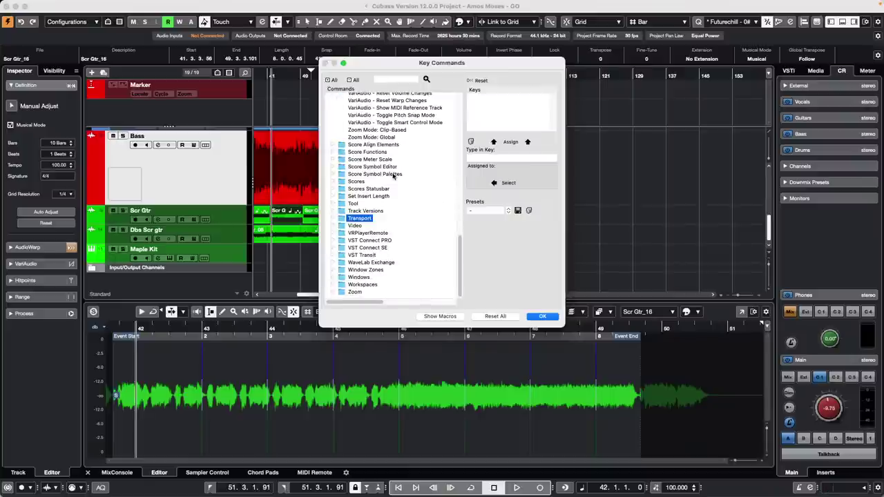
pyautogui.scroll(1, 393, 175)
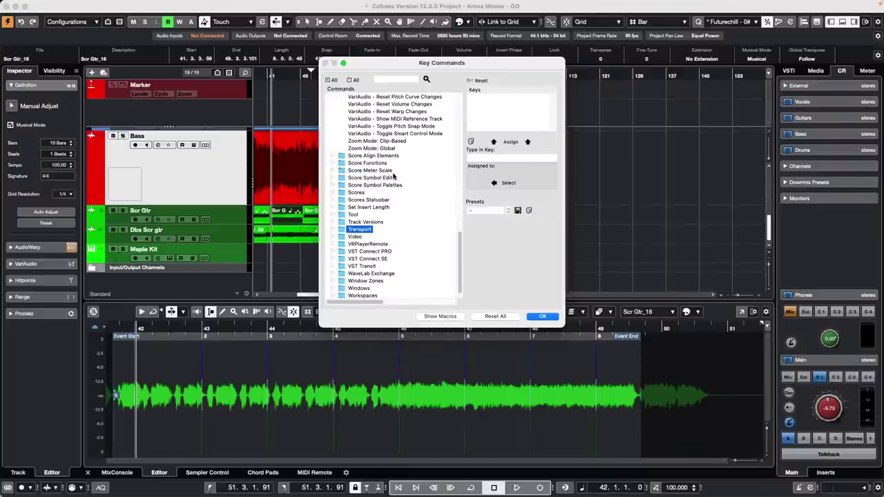
pyautogui.scroll(1, 394, 176)
pyautogui.scroll(2, 394, 176)
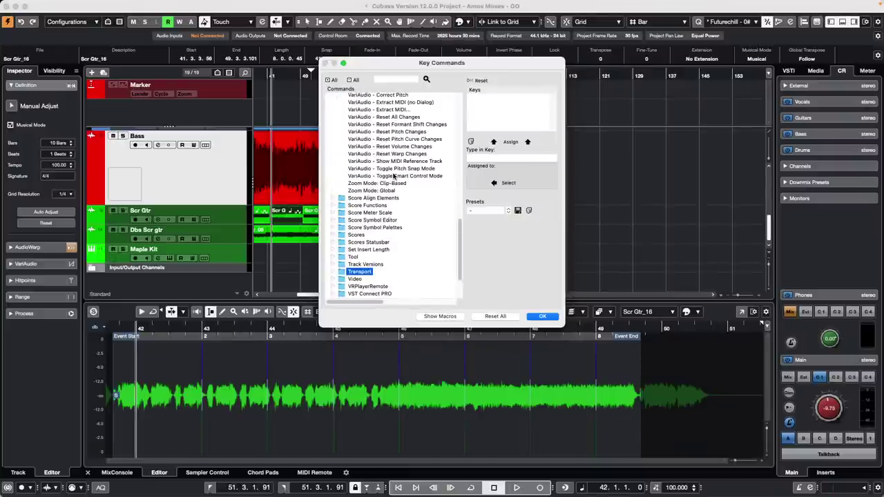
pyautogui.scroll(1, 425, 197)
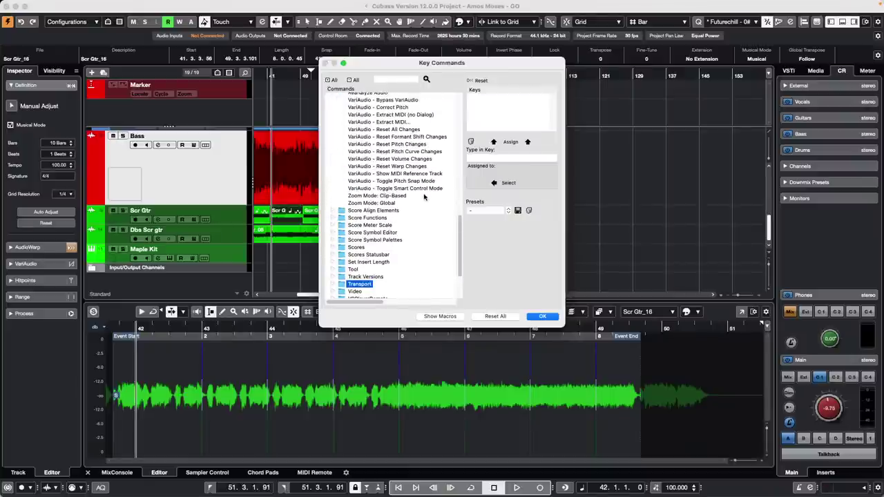
pyautogui.scroll(3, 425, 197)
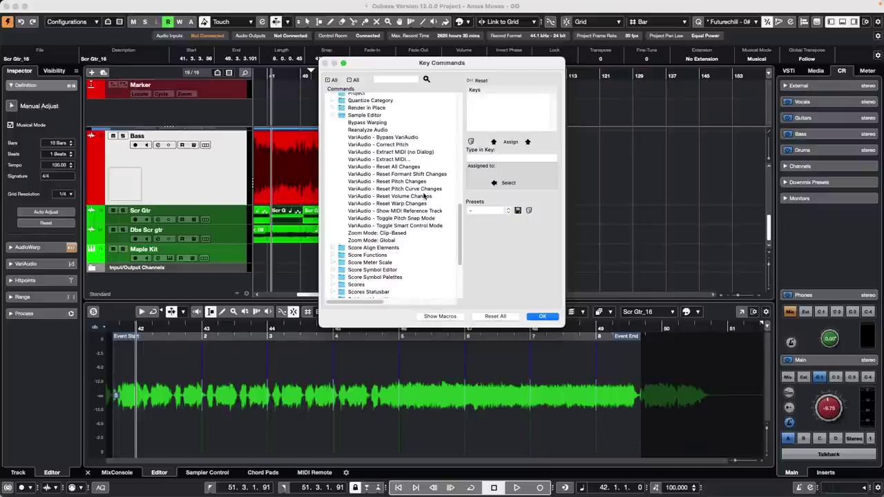
pyautogui.scroll(20, 425, 197)
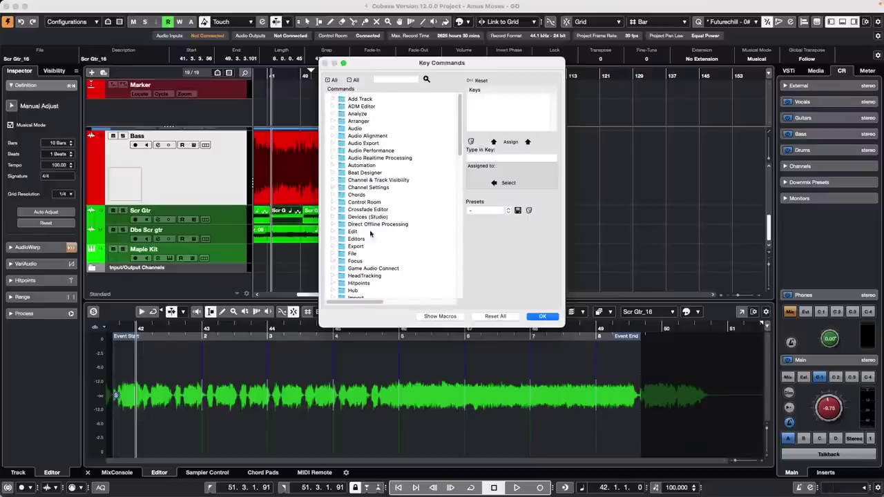
# - Examine the commands of the Editors category and close the key command settings
pyautogui.click(333, 239)
pyautogui.scroll(-5, 342, 228)
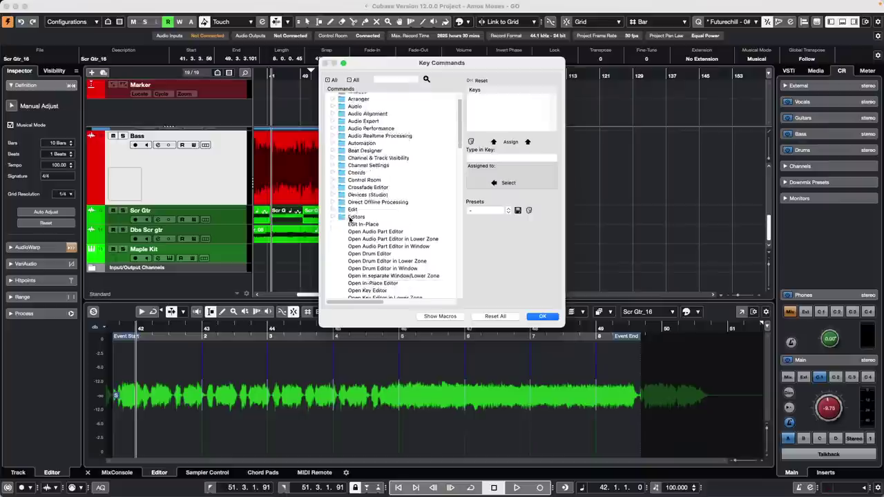
pyautogui.scroll(-3, 352, 221)
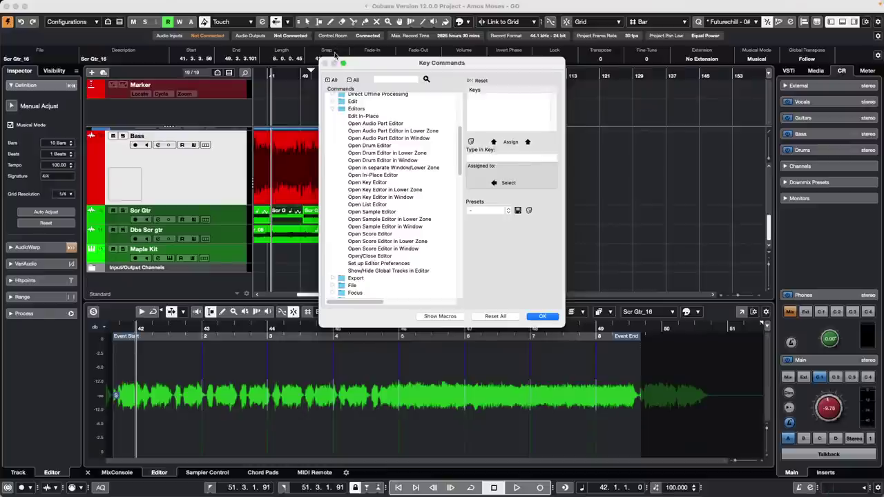
pyautogui.click(543, 316)
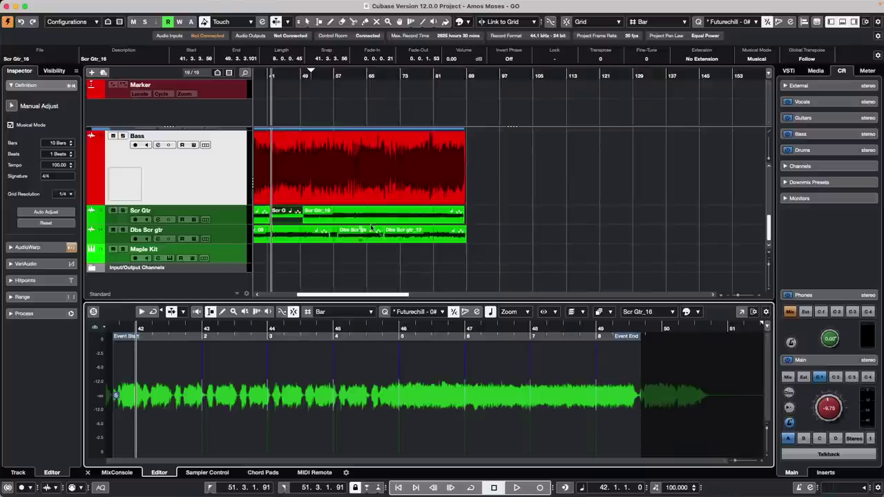
# - Select the short Dbs Scr gtr_09 event, play the project from bar 42, and jump to the left locator during playback before stopping
pyautogui.click(334, 239)
pyautogui.press('space')
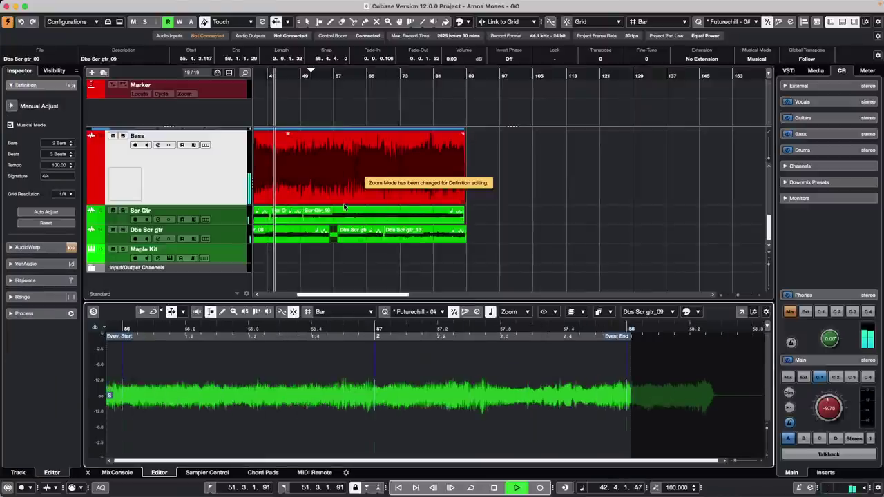
pyautogui.press('KP_1')
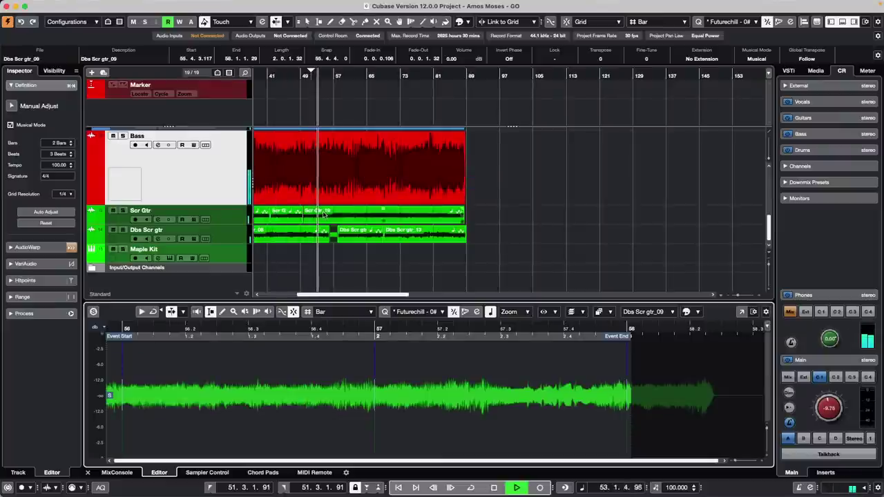
pyautogui.press('space')
# - Loop the Dbs Scr gtr_11 event by setting the locators to its range, and do the same for the Dbs Scr gtr_09 event
pyautogui.click(368, 239)
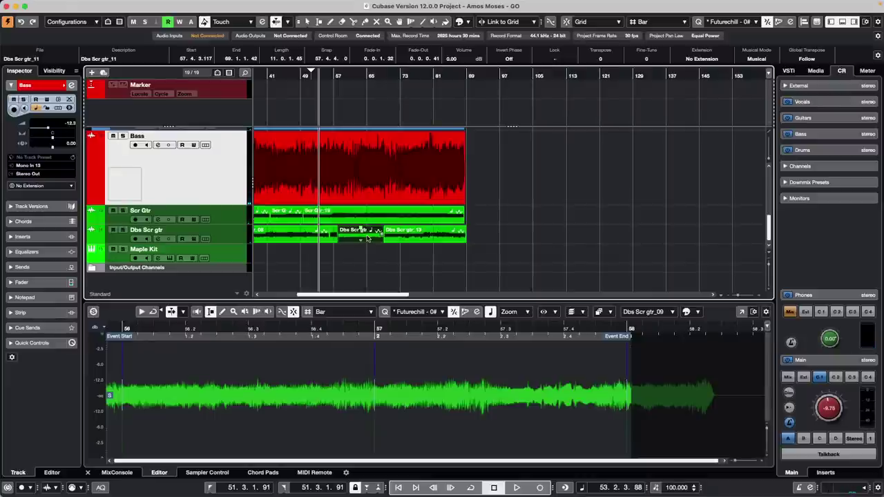
pyautogui.press('super+p')
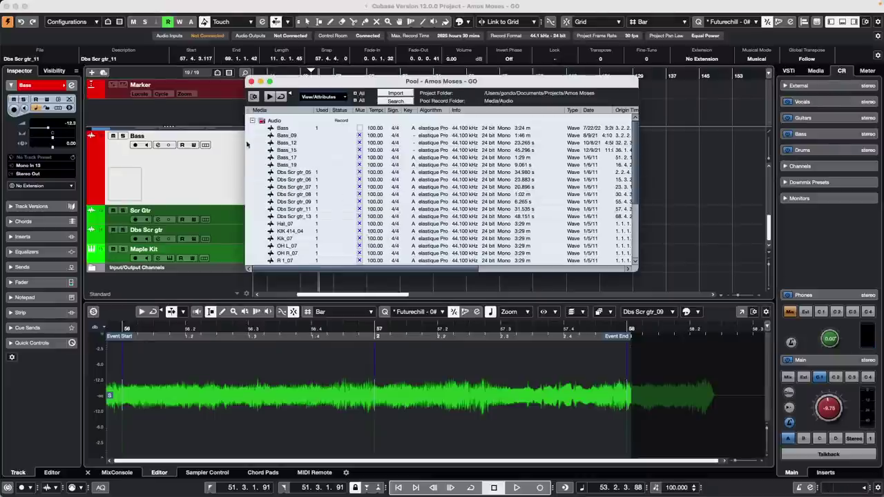
pyautogui.click(252, 81)
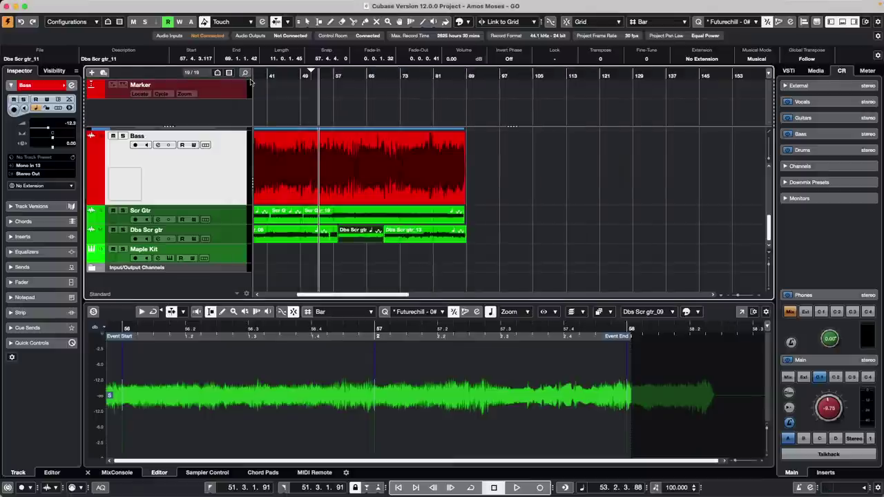
pyautogui.hotkey('shift', 'g')
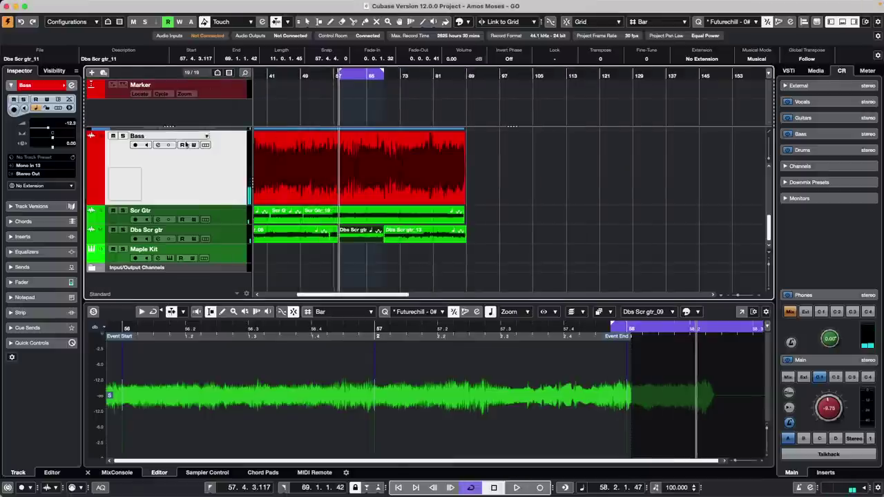
pyautogui.click(335, 238)
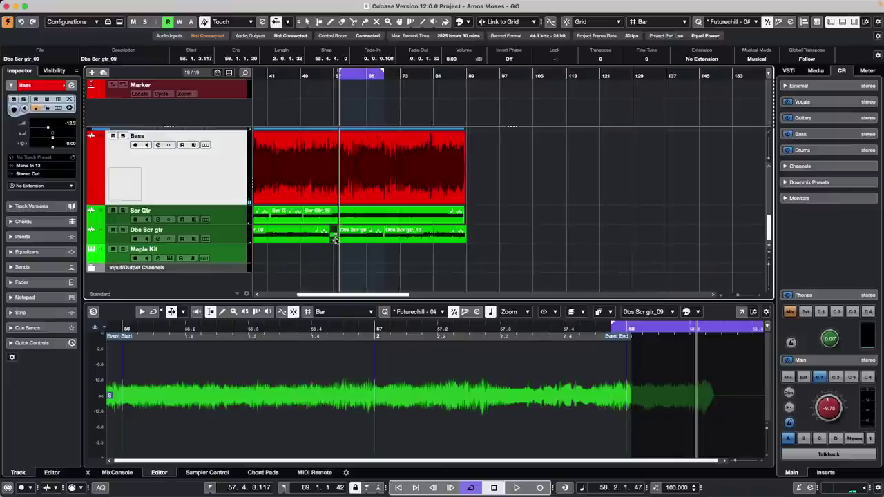
pyautogui.hotkey('shift', 'g')
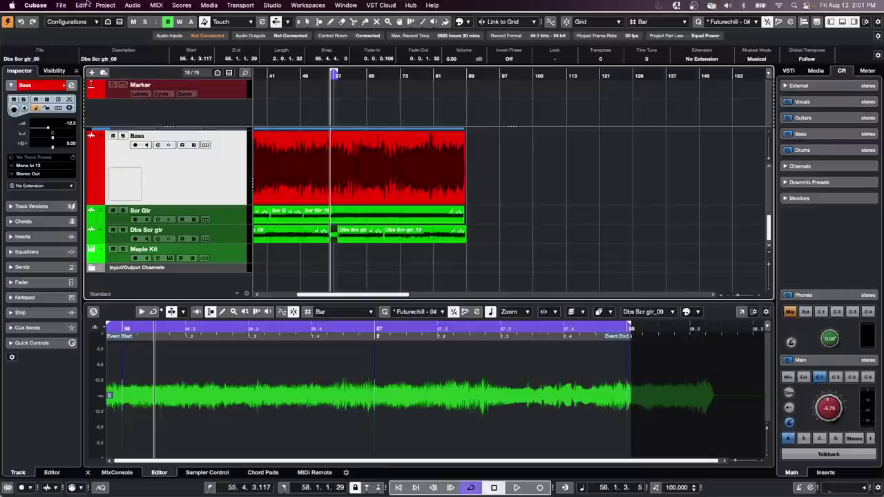
# - Create a new empty project in the Uninvited C8 folder
pyautogui.click(61, 6)
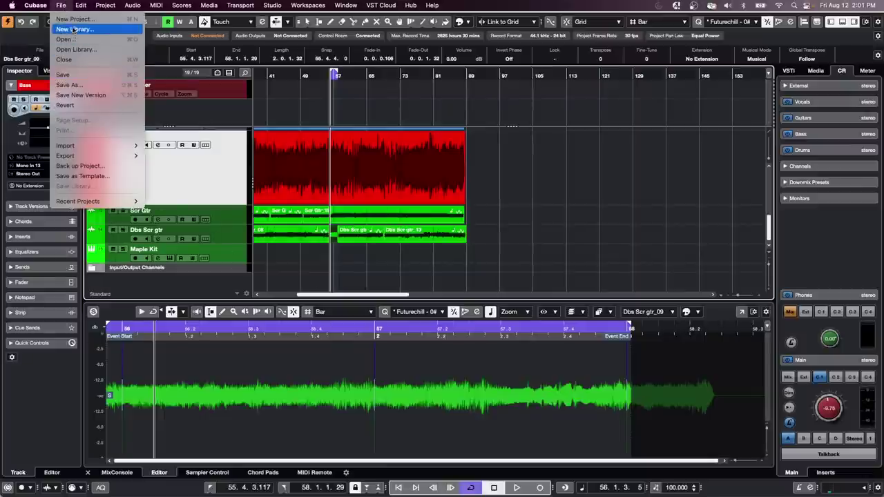
pyautogui.moveTo(85, 205)
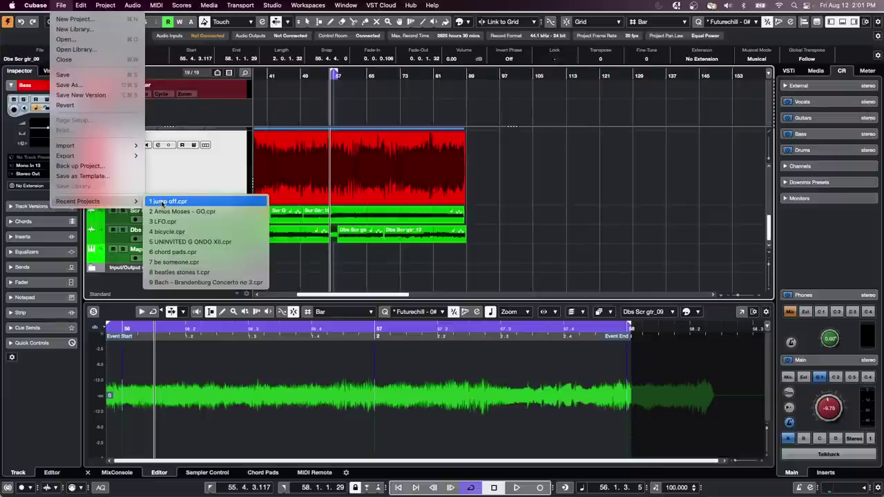
pyautogui.click(73, 19)
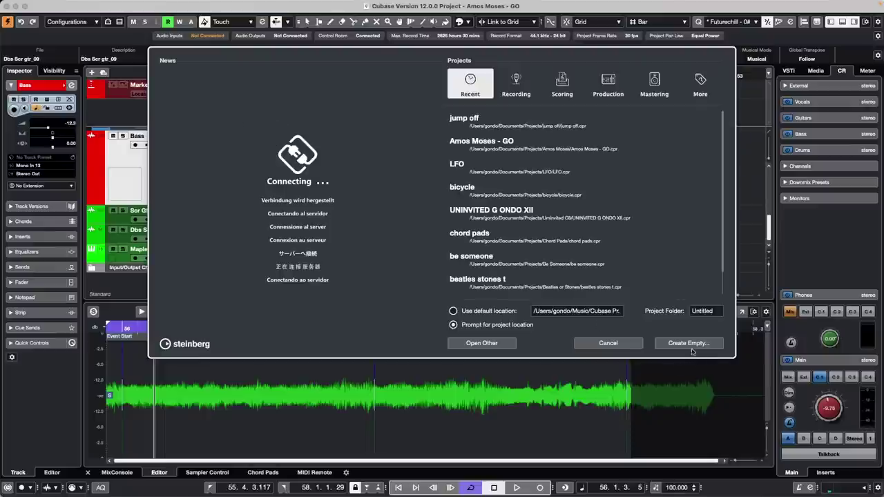
pyautogui.click(688, 343)
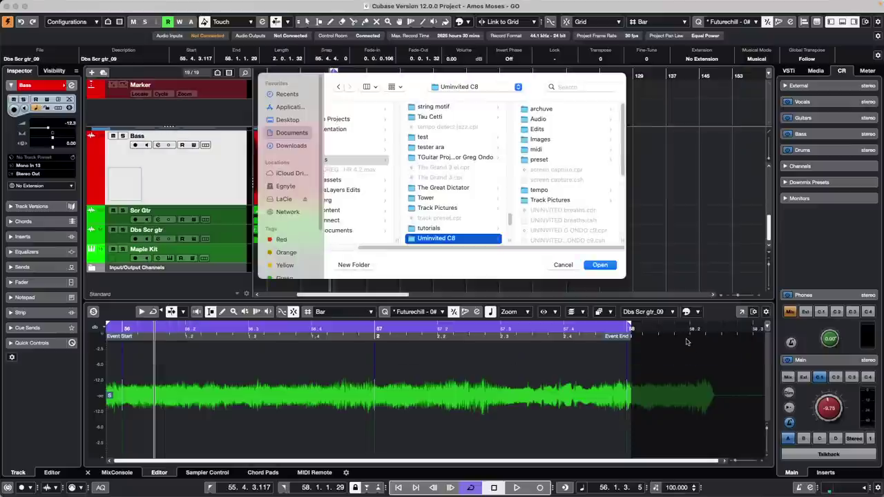
pyautogui.click(604, 268)
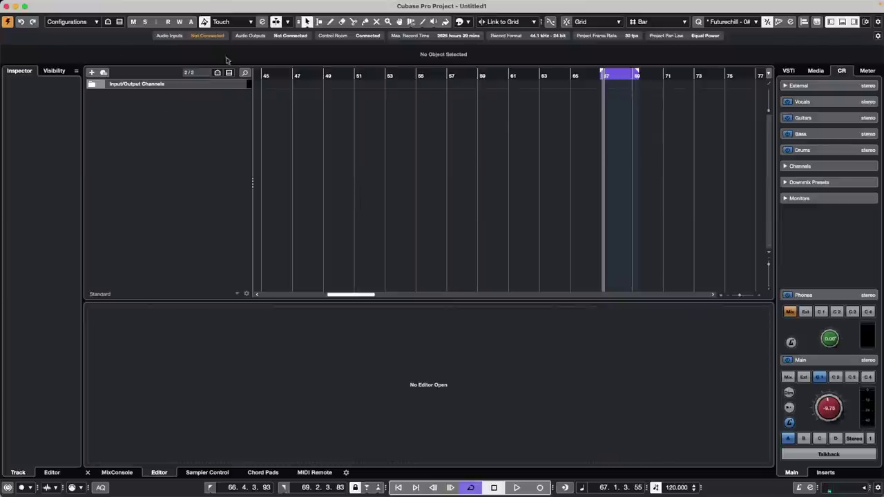
# - Return the cursor to the project start and add one stereo audio track with the default input and Stereo Out output
pyautogui.click(283, 79)
pyautogui.click(264, 78)
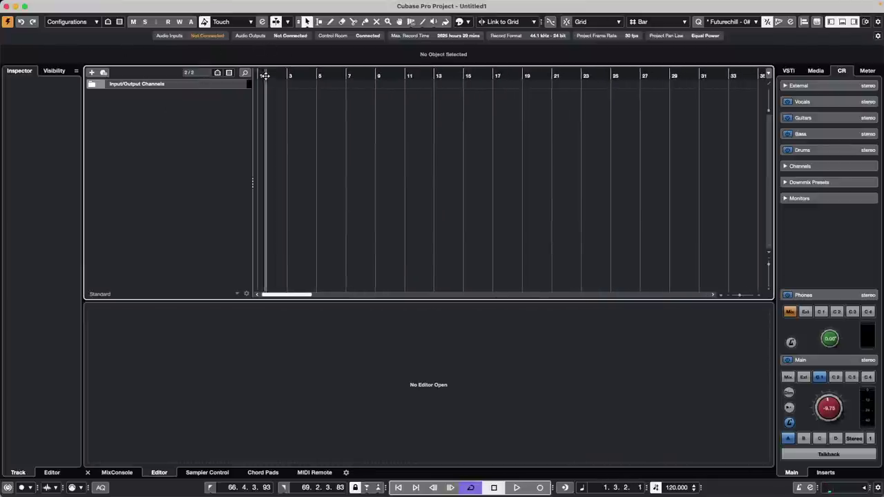
pyautogui.rightClick(172, 114)
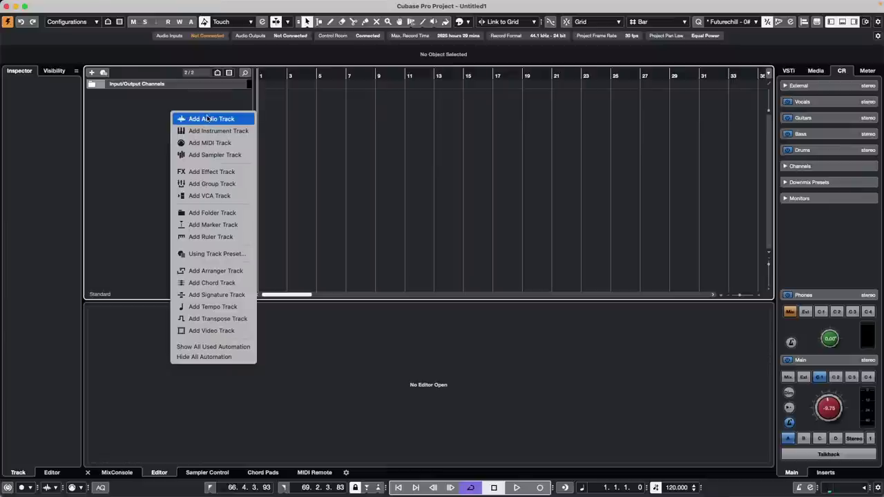
pyautogui.click(242, 120)
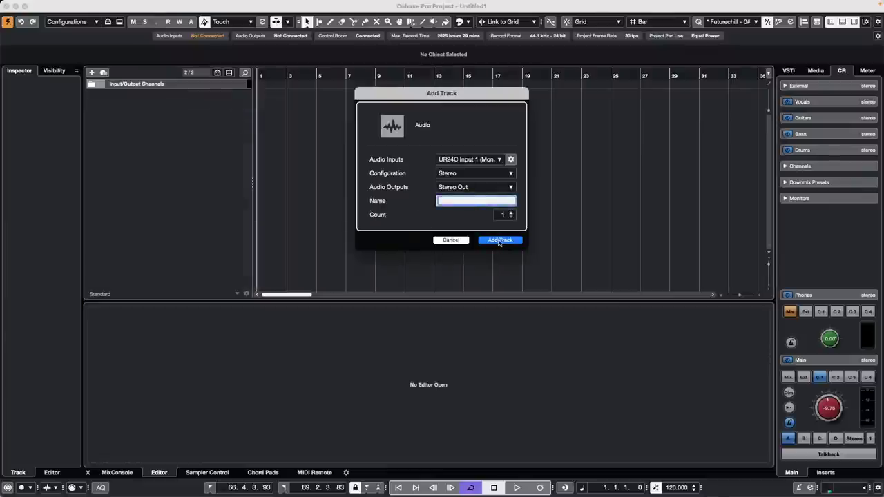
pyautogui.click(498, 241)
# - Examine the Record-Audio preferences, including the Audio Pre-Record Seconds setting, and close the preferences
pyautogui.click(62, 5)
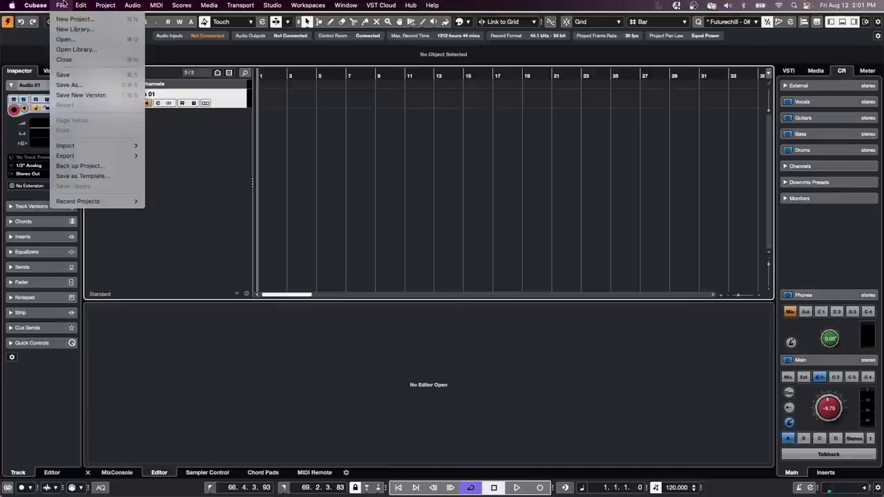
pyautogui.moveTo(36, 5)
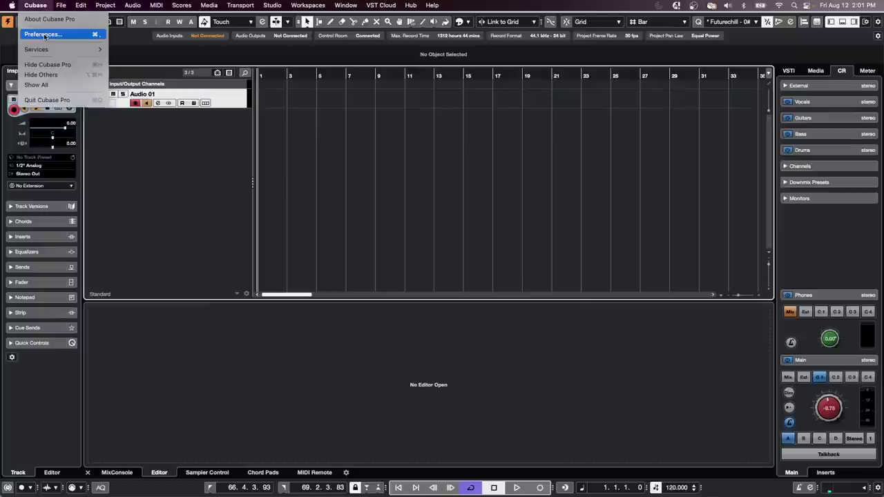
pyautogui.click(43, 33)
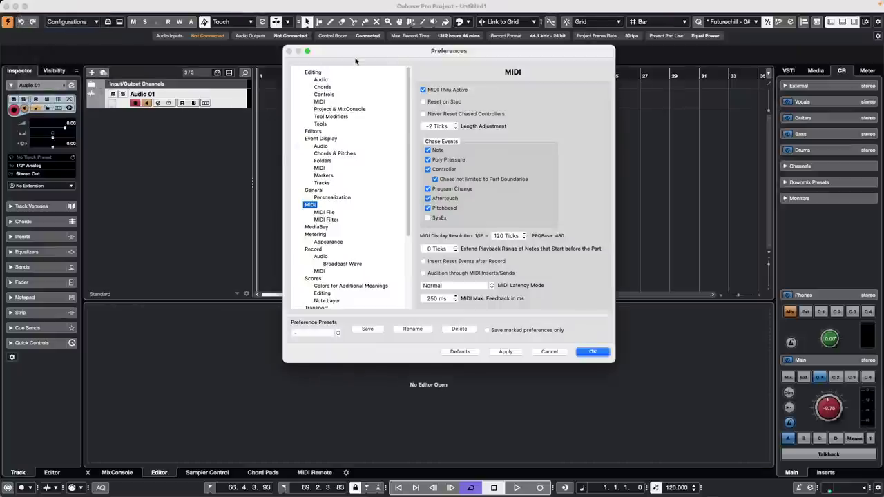
pyautogui.moveTo(356, 61); pyautogui.dragTo(142, 117)
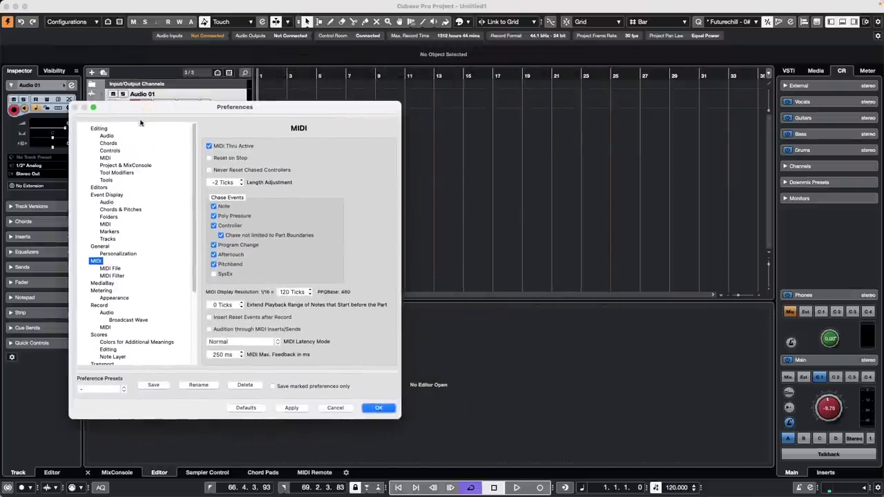
pyautogui.click(107, 314)
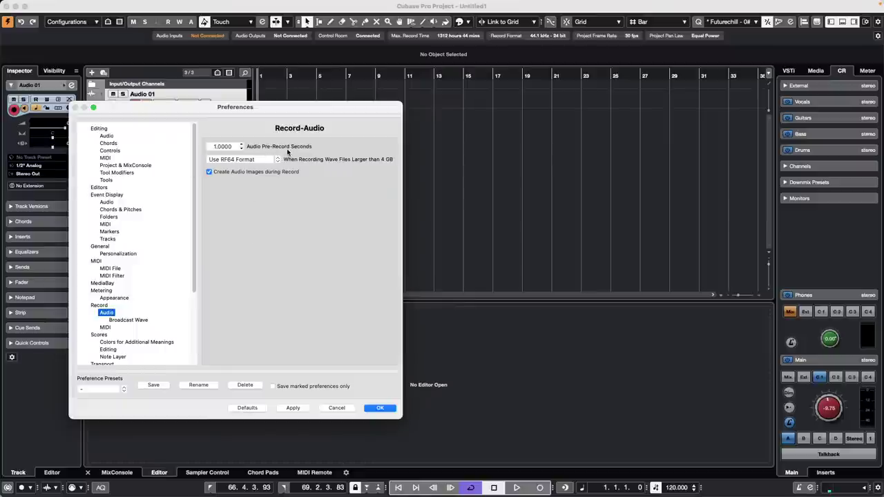
pyautogui.click(381, 409)
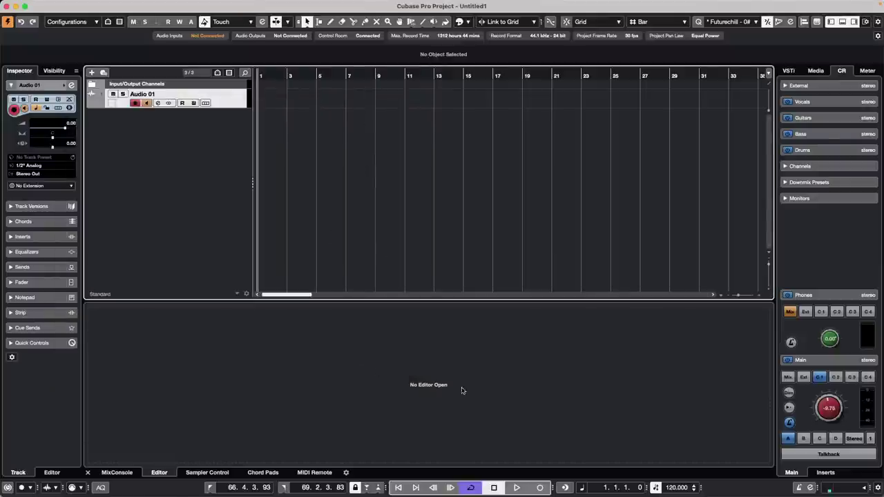
# - Start recording on the Audio 01 track and lower the volume of its first event to -0.48 dB during recording
pyautogui.click(538, 487)
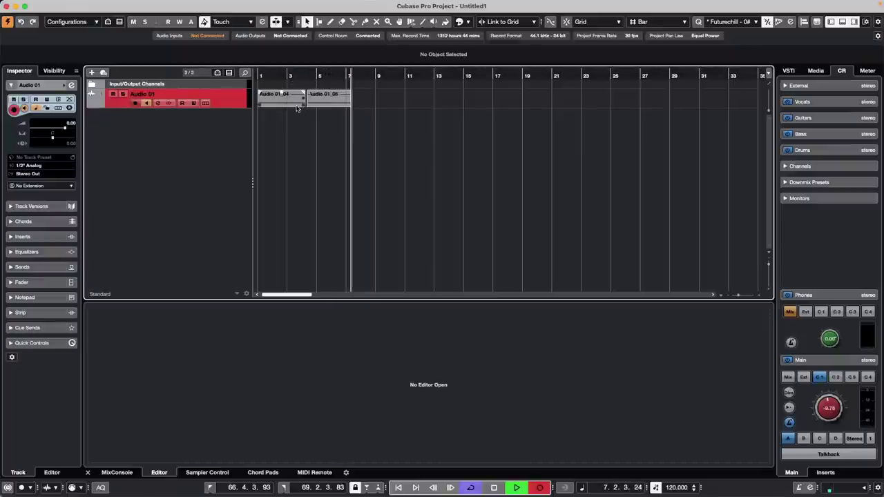
pyautogui.click(301, 100)
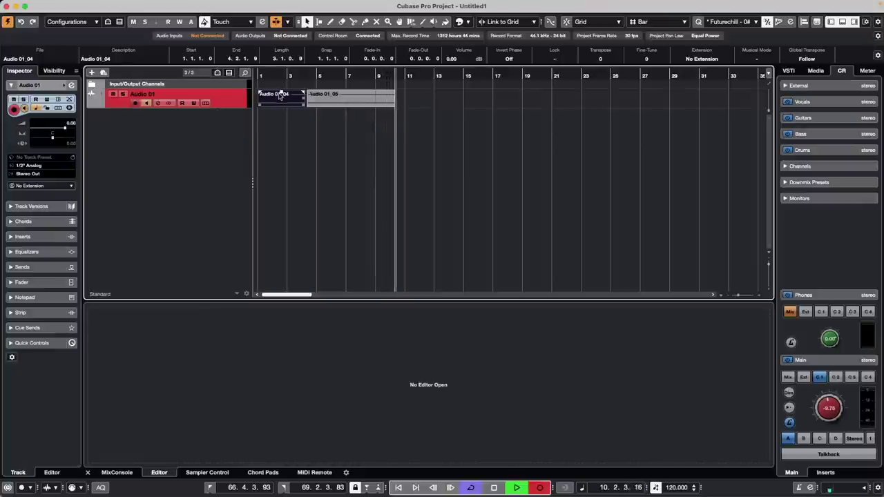
pyautogui.moveTo(282, 91)
pyautogui.mouseDown()
pyautogui.moveTo(281, 105)
pyautogui.moveTo(281, 92)
pyautogui.mouseUp()
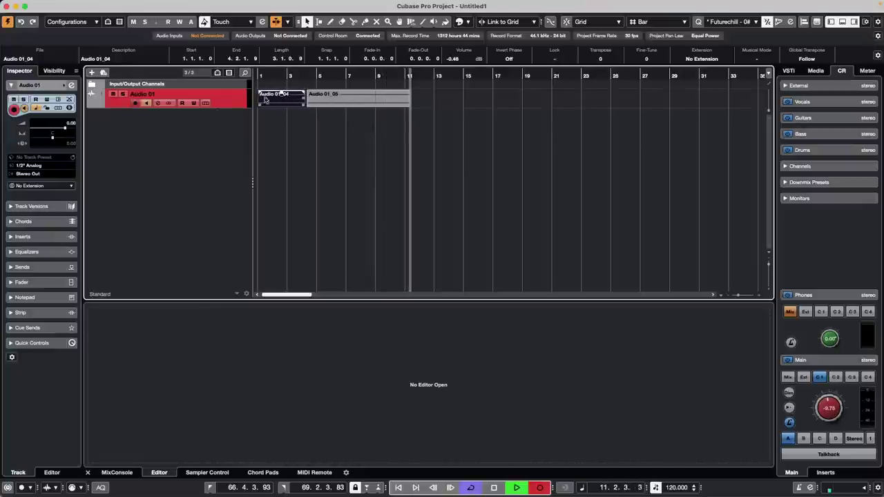
# - Split the first Audio 01_04 event at about bar 2.2.3 during recording and erase its second part
pyautogui.rightClick(266, 99)
pyautogui.click(314, 98)
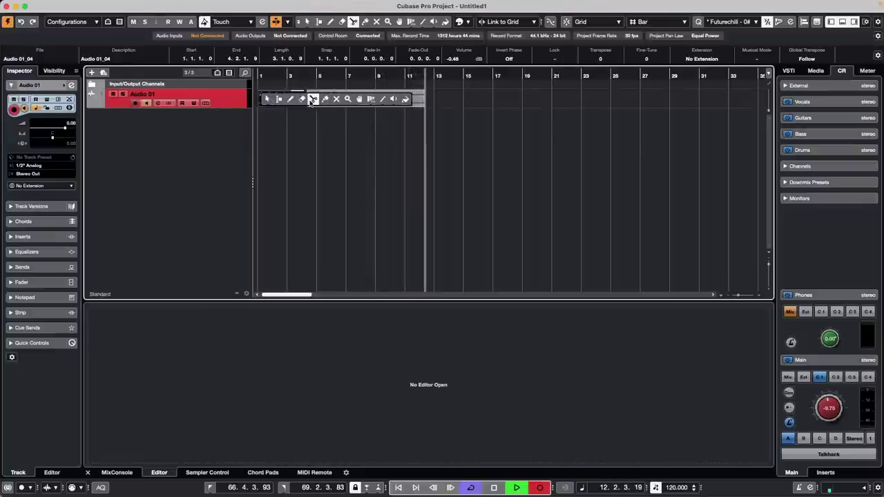
pyautogui.click(279, 97)
pyautogui.rightClick(277, 101)
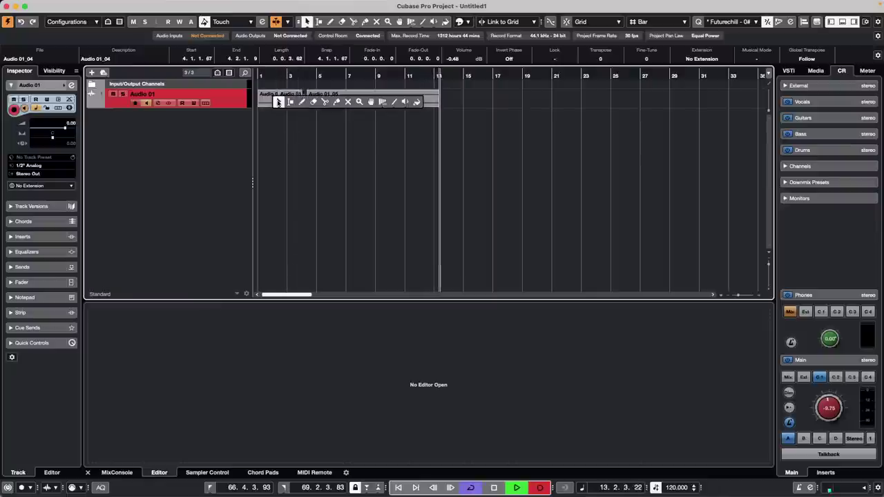
pyautogui.click(314, 102)
pyautogui.click(285, 98)
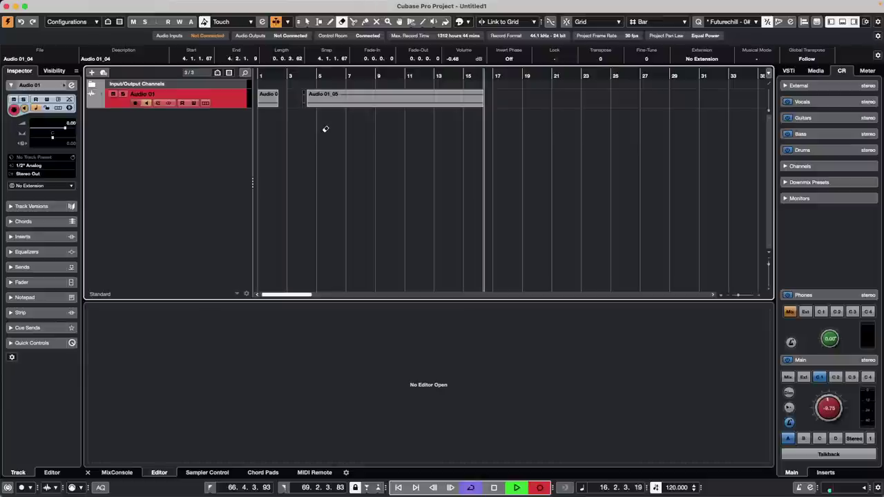
# - Stop recording and undo both the Audio 01_05 recording and the erasure of the split event's second part
pyautogui.press('space')
pyautogui.press('super+z')
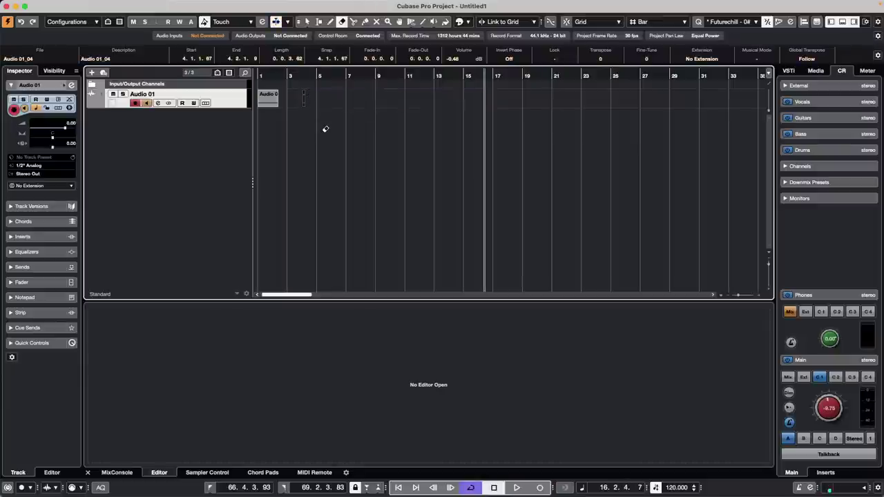
pyautogui.press('super+z')
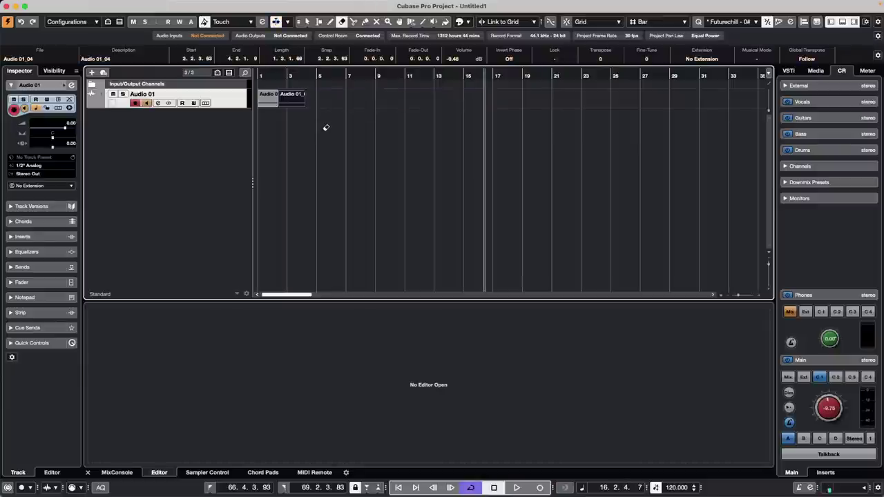
# - Play the project from just after bar 4 and punch recording in, out and in again on Audio 01 before stopping
pyautogui.moveTo(279, 77); pyautogui.dragTo(348, 166)
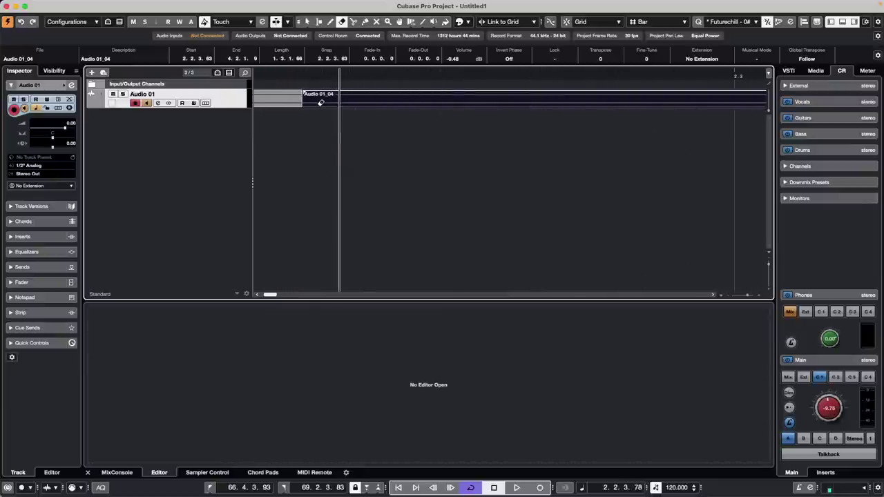
pyautogui.moveTo(318, 76); pyautogui.dragTo(488, 57)
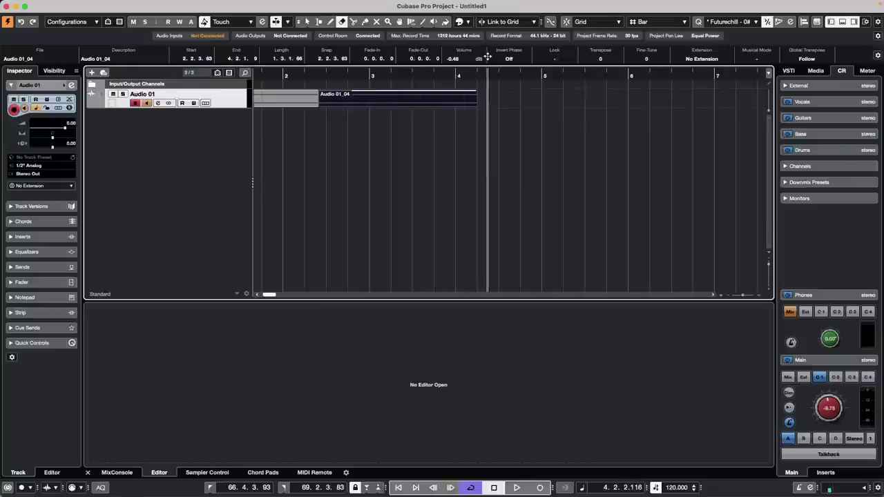
pyautogui.press('space')
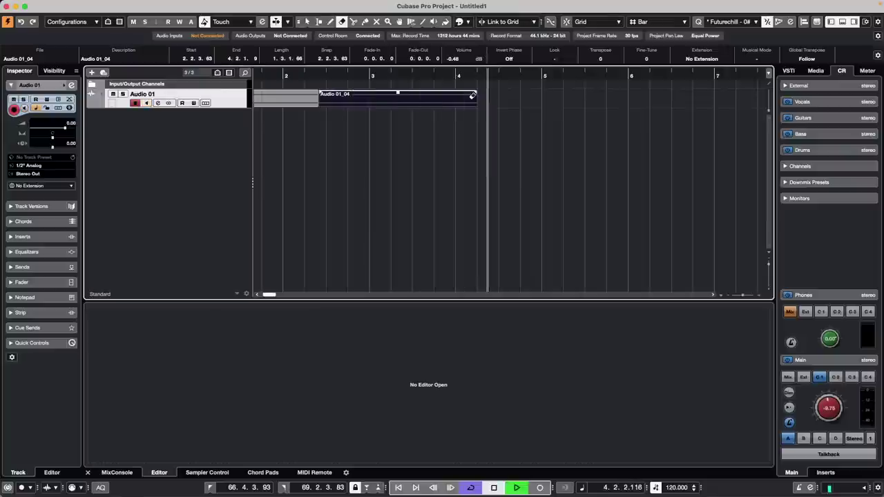
pyautogui.click(540, 487)
pyautogui.click(541, 488)
pyautogui.click(540, 488)
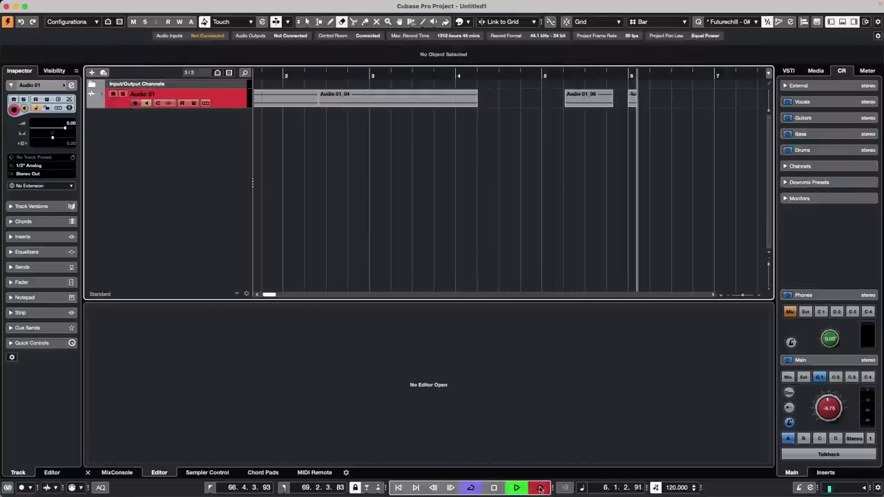
pyautogui.press('space')
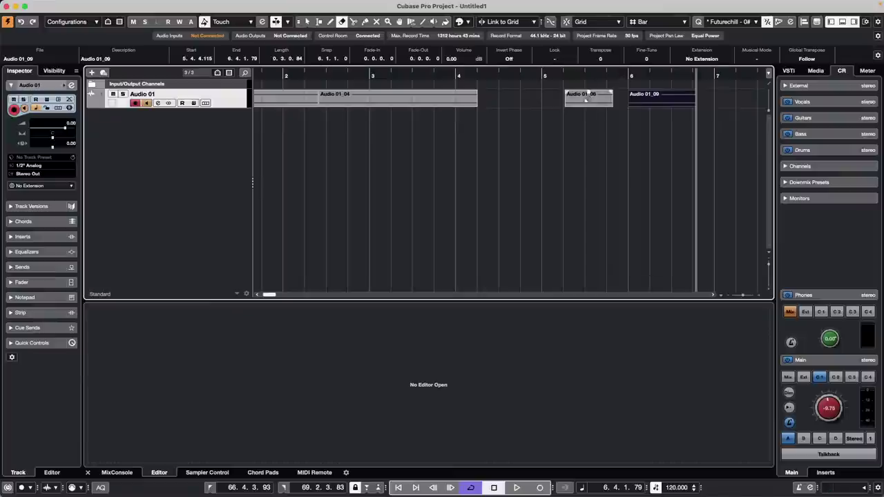
# - Extend the start of the Audio 01_09 event back to the end of Audio 01_06 and select the Audio 01_06 event
pyautogui.press('1')
pyautogui.moveTo(630, 105); pyautogui.dragTo(592, 105)
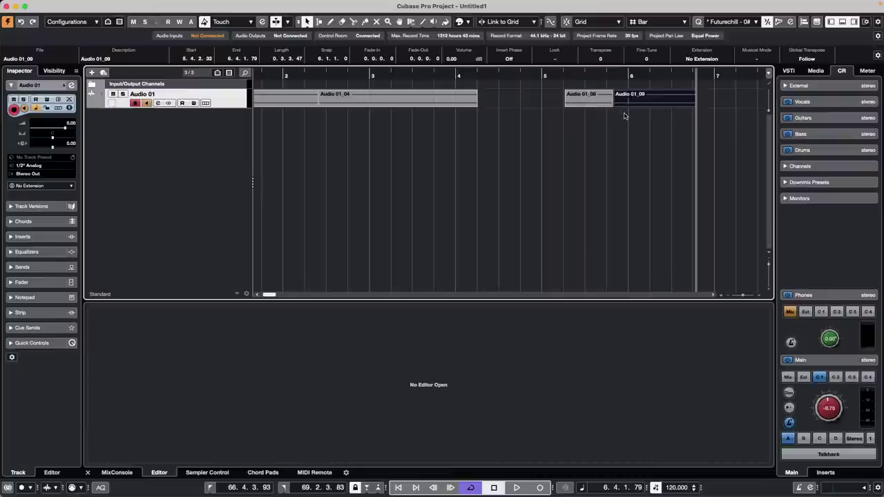
pyautogui.click(599, 102)
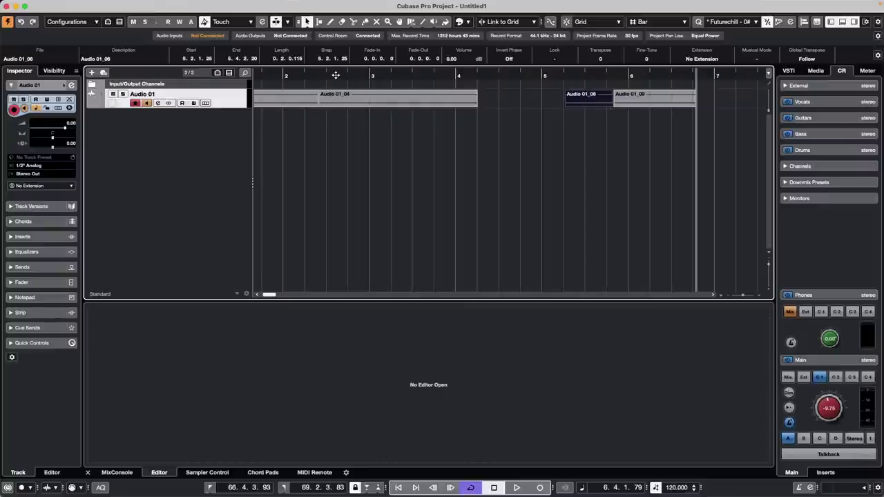
# - Increase the height of the Audio 01 track and add a second stereo audio track with UR24C Input 1 and Stereo Out
pyautogui.moveTo(336, 75); pyautogui.dragTo(259, 25)
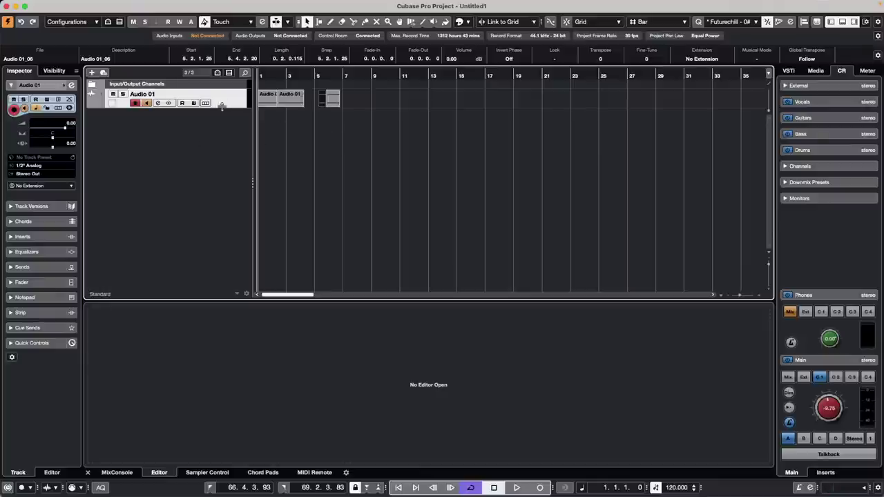
pyautogui.moveTo(227, 106); pyautogui.dragTo(228, 126)
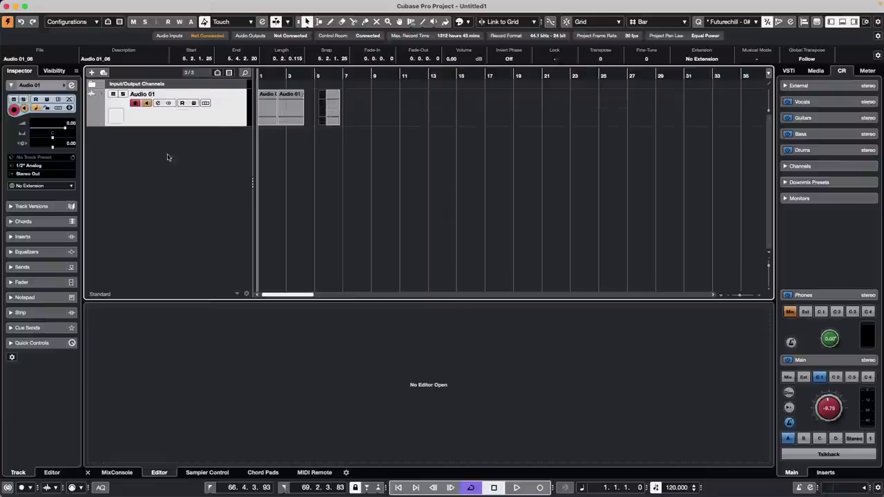
pyautogui.rightClick(144, 159)
pyautogui.click(185, 161)
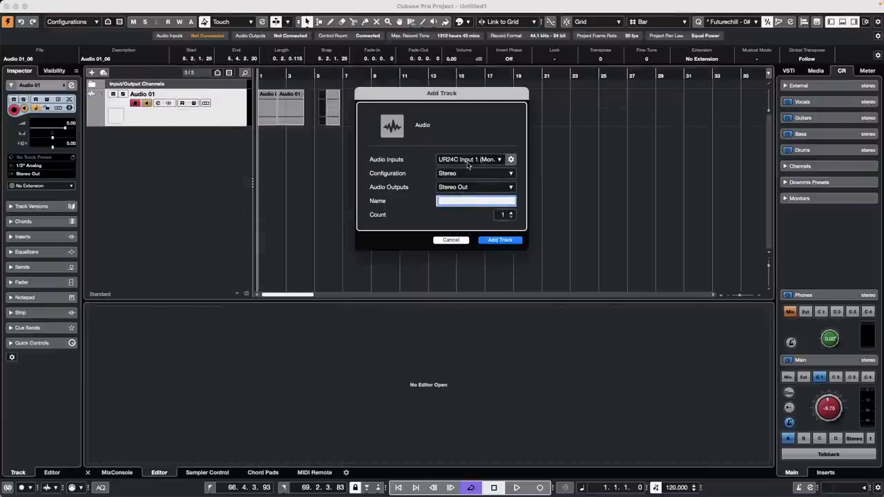
pyautogui.click(487, 163)
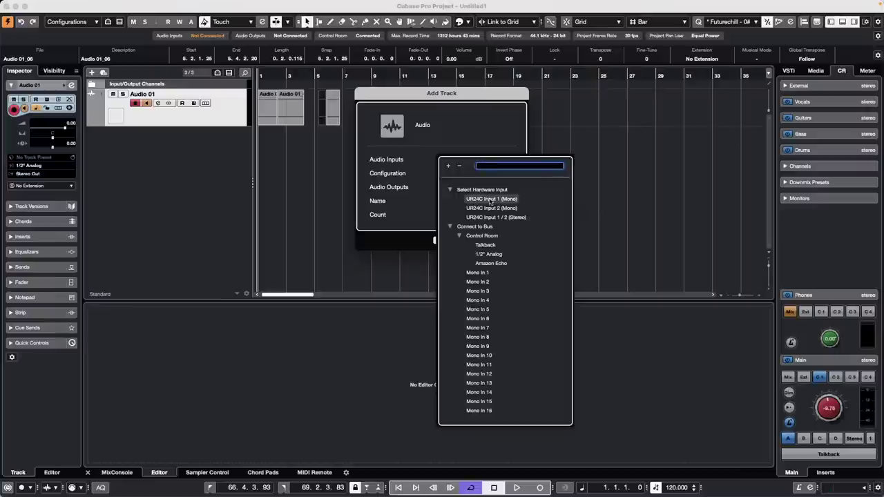
pyautogui.click(429, 206)
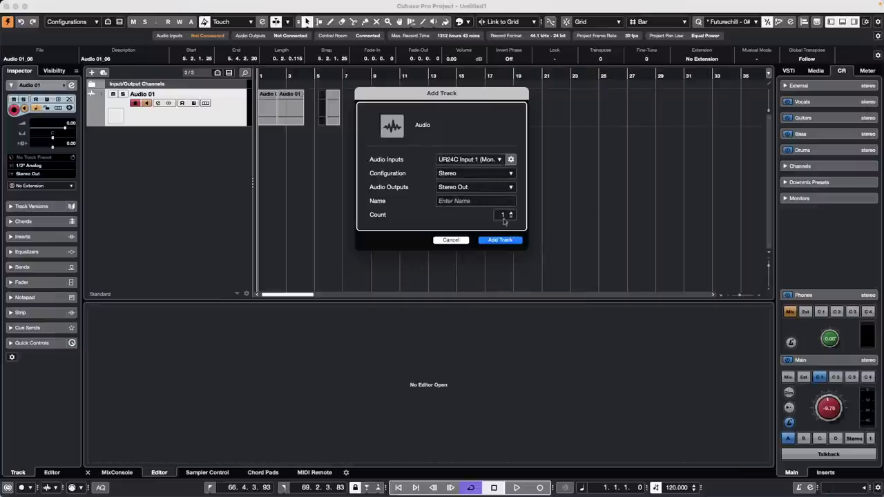
pyautogui.click(510, 240)
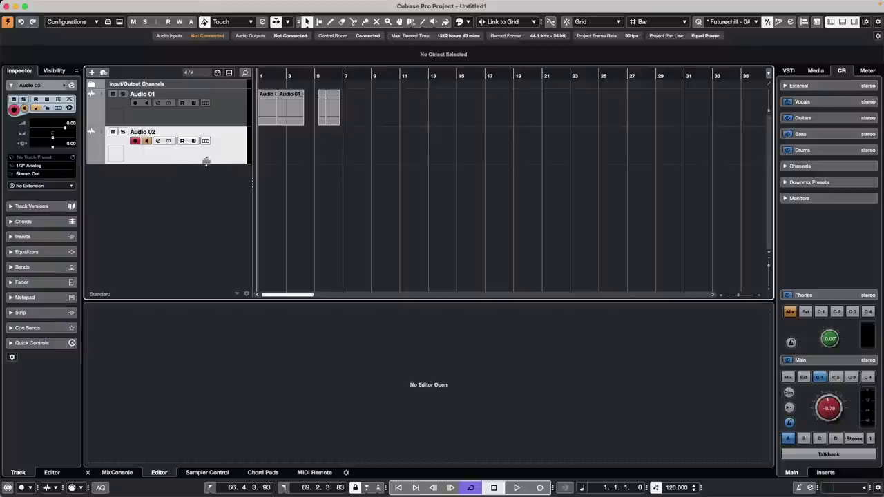
# - Load a Compressor in each of the first two insert slots of the Audio 02 track
pyautogui.click(32, 237)
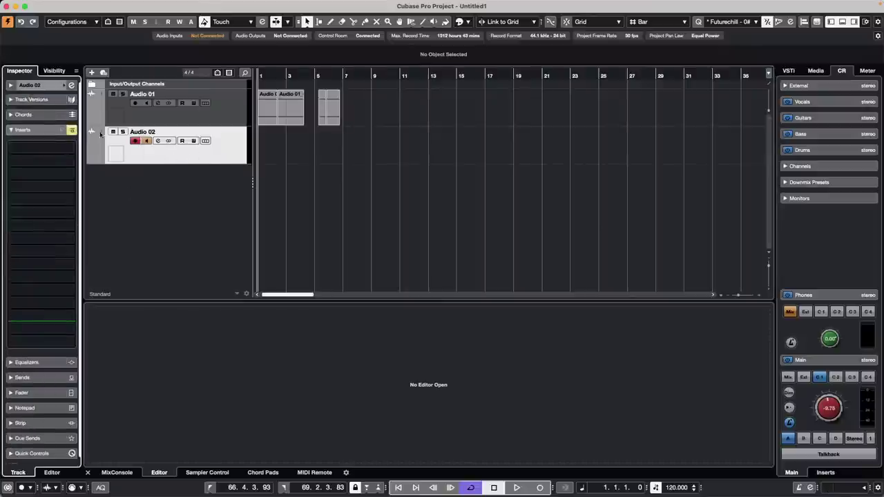
pyautogui.click(72, 131)
pyautogui.click(68, 149)
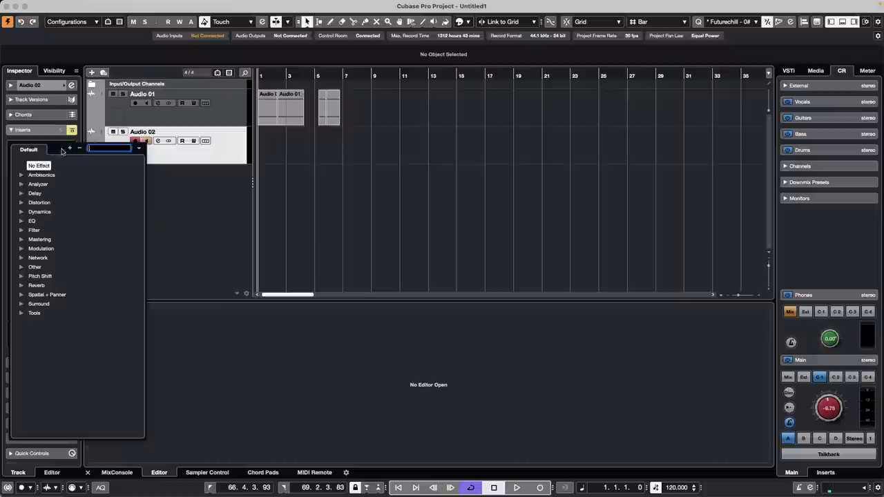
pyautogui.click(21, 212)
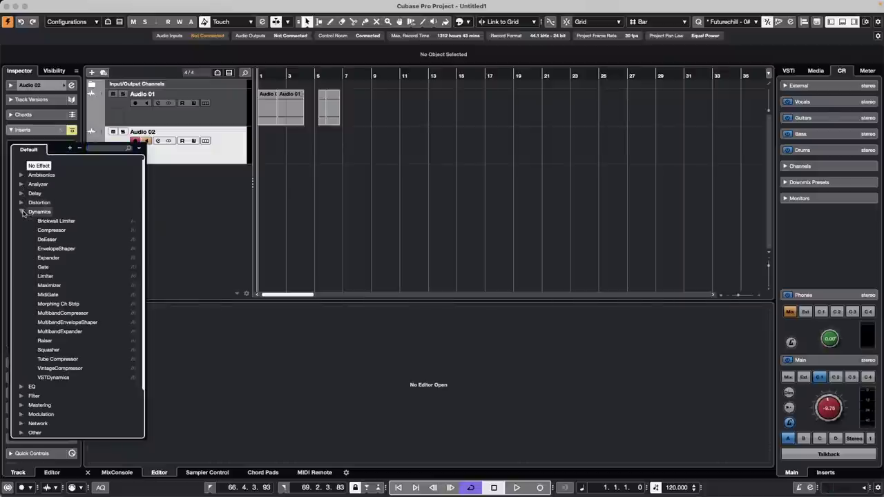
pyautogui.click(58, 232)
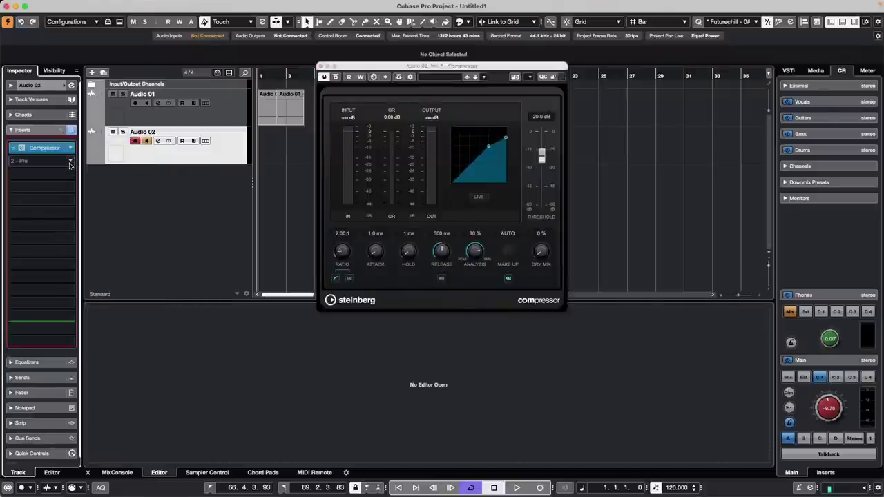
pyautogui.click(71, 166)
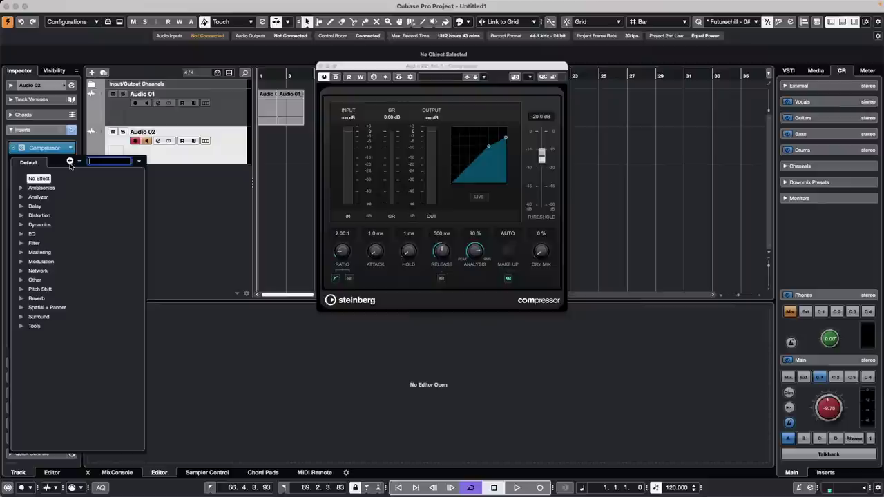
pyautogui.click(21, 224)
pyautogui.click(51, 243)
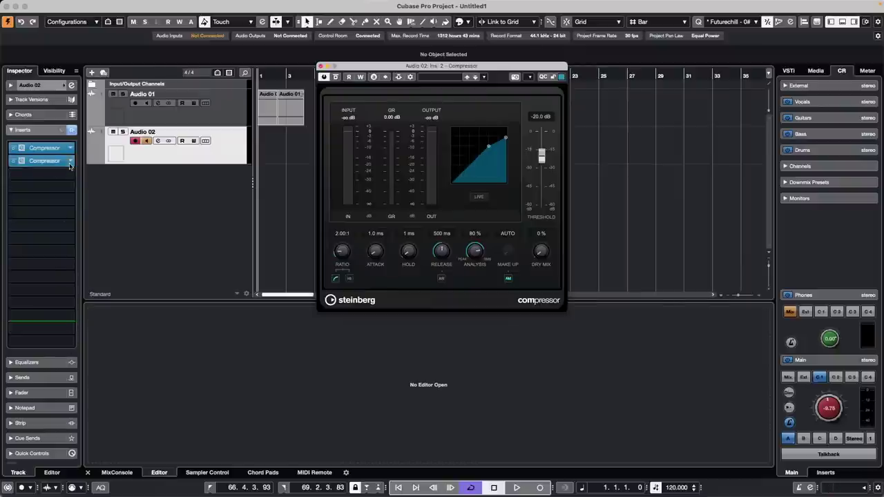
# - Open the Audio 02 channel settings with insert routing shown and set both Compressor inserts to Mono
pyautogui.click(72, 85)
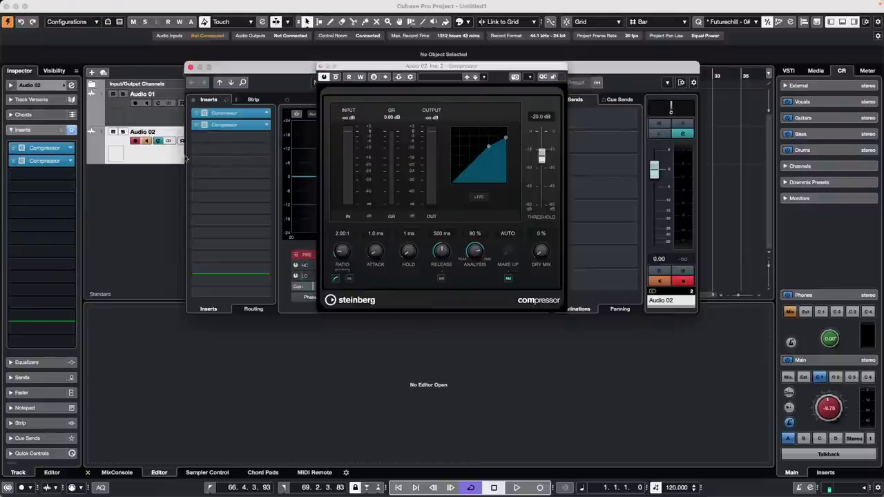
pyautogui.click(248, 312)
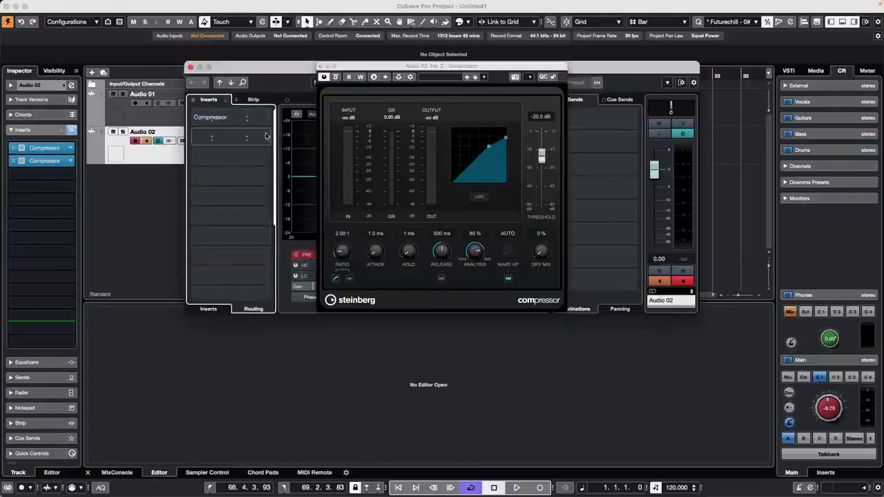
pyautogui.click(268, 118)
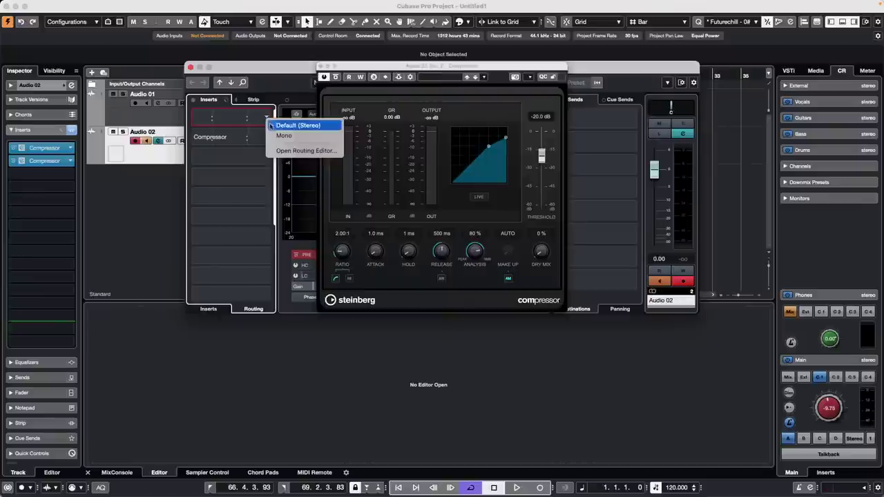
pyautogui.click(282, 135)
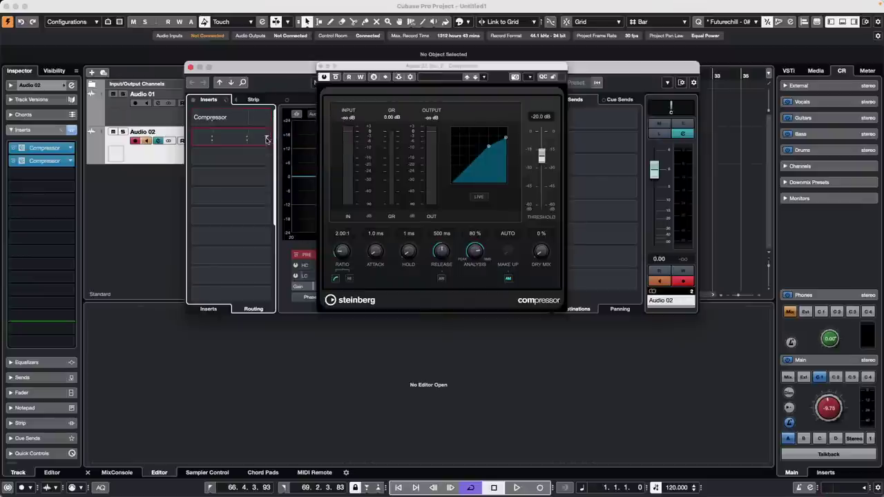
pyautogui.click(267, 139)
pyautogui.click(297, 154)
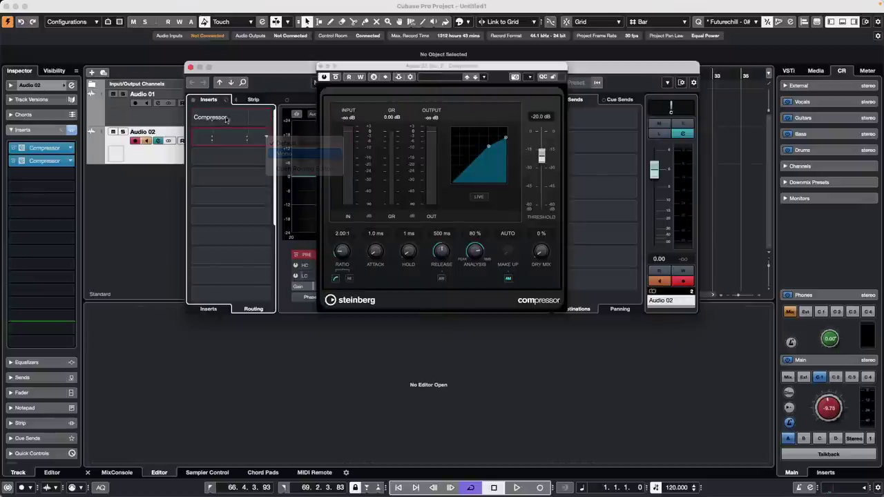
# - Check the routing of the first Compressor insert and route the second Compressor to the right channel with input and output linked
pyautogui.doubleClick(227, 121)
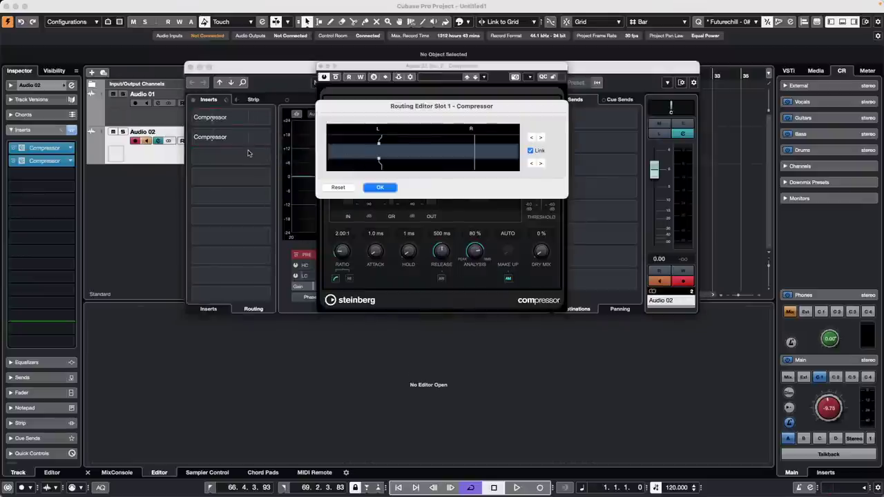
pyautogui.click(376, 189)
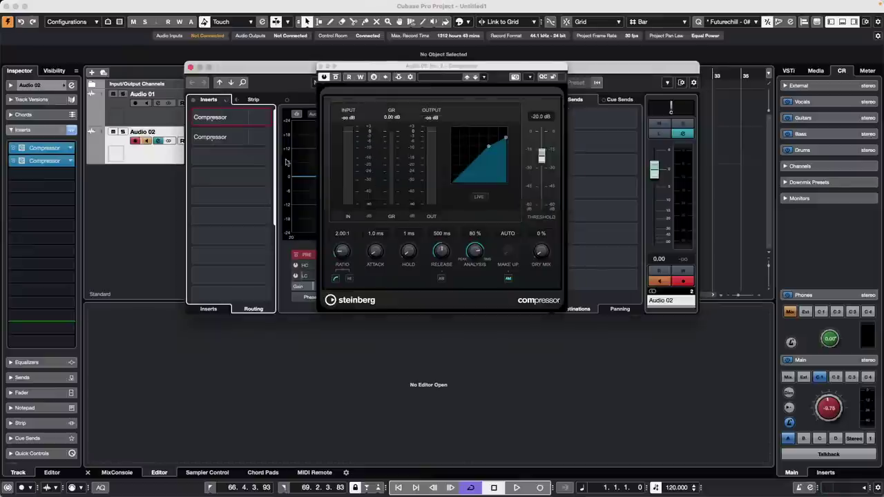
pyautogui.doubleClick(242, 139)
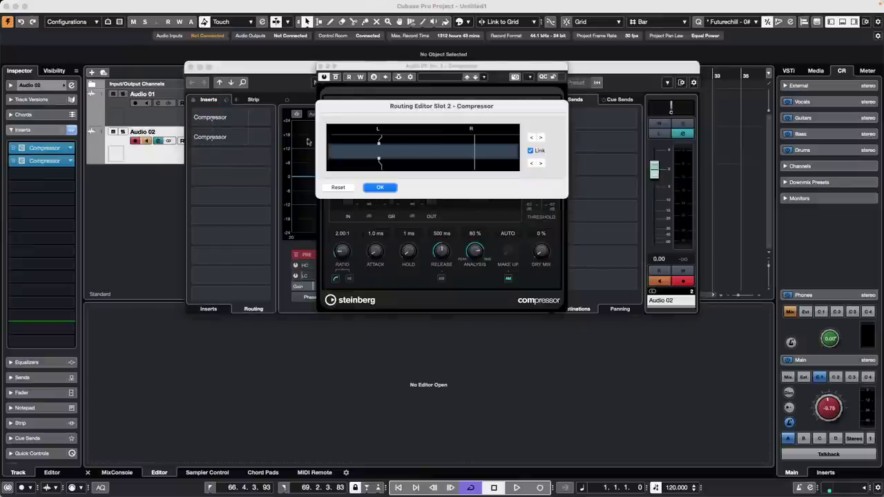
pyautogui.click(475, 159)
pyautogui.click(475, 159)
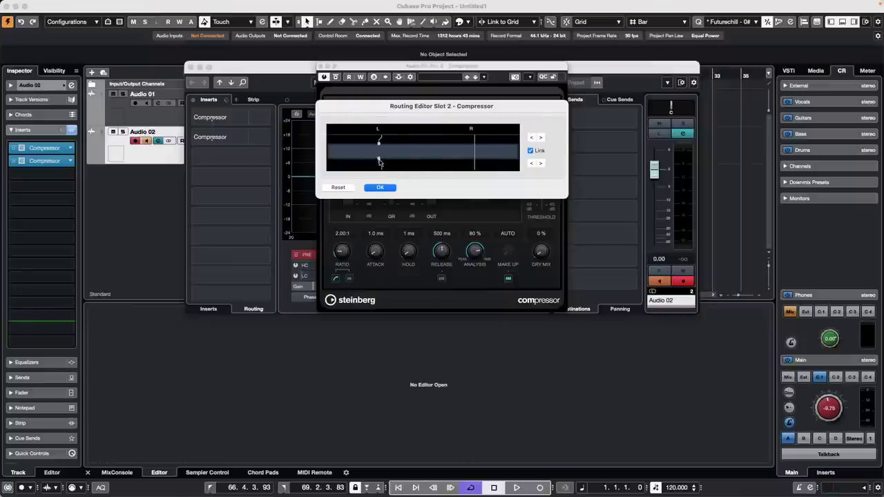
pyautogui.click(541, 164)
pyautogui.click(388, 188)
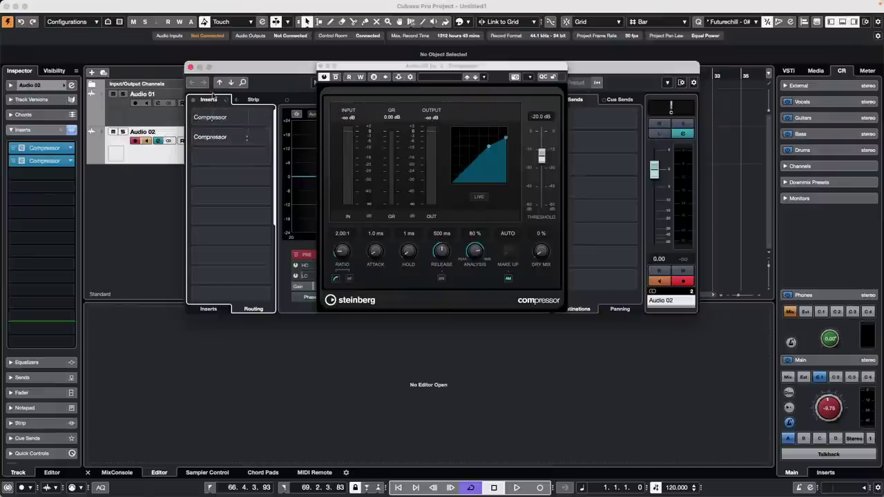
# - Close the Audio 02 channel settings and remove both Compressors from the track's inserts
pyautogui.click(190, 67)
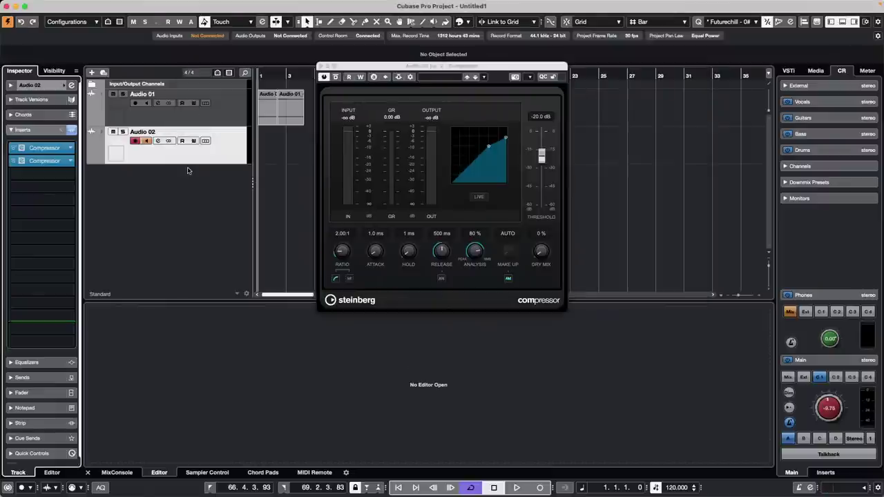
pyautogui.moveTo(41, 160); pyautogui.dragTo(224, 167)
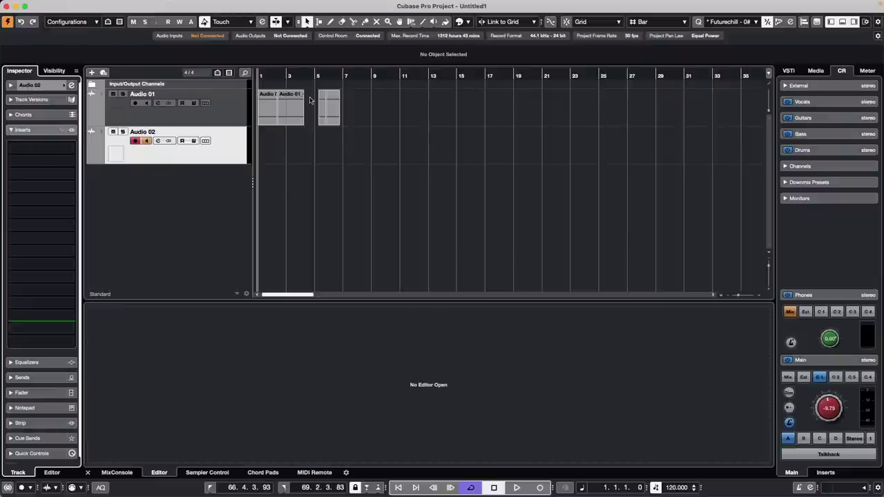
# - Move the project cursor along the ruler to about bar 10 and return it to the project start
pyautogui.moveTo(290, 75); pyautogui.dragTo(393, 82)
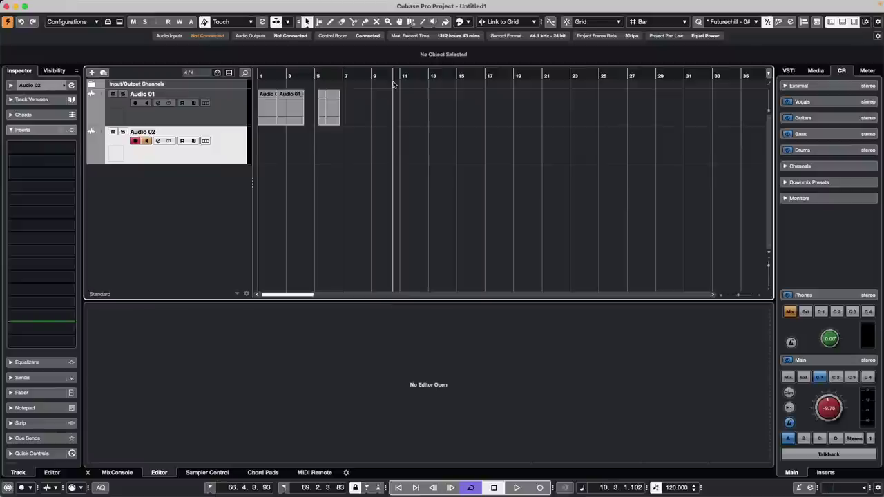
pyautogui.press('Home')
pyautogui.press('space')
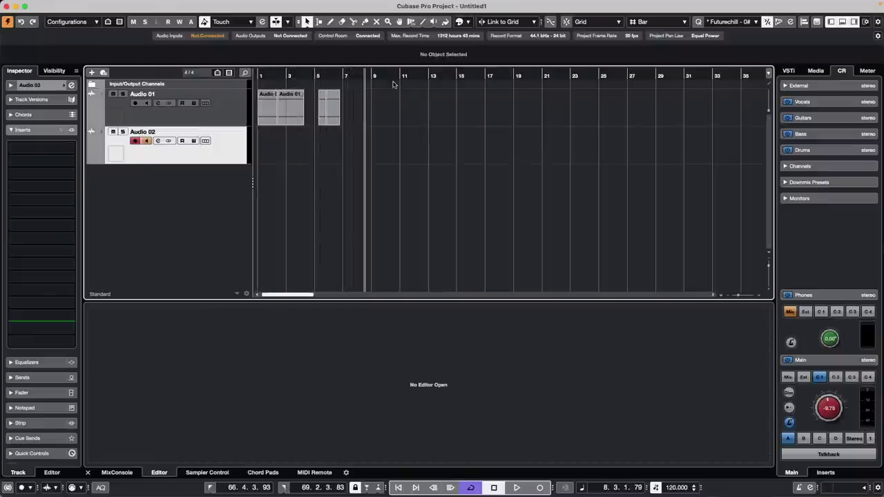
pyautogui.press('KP_Decimal')
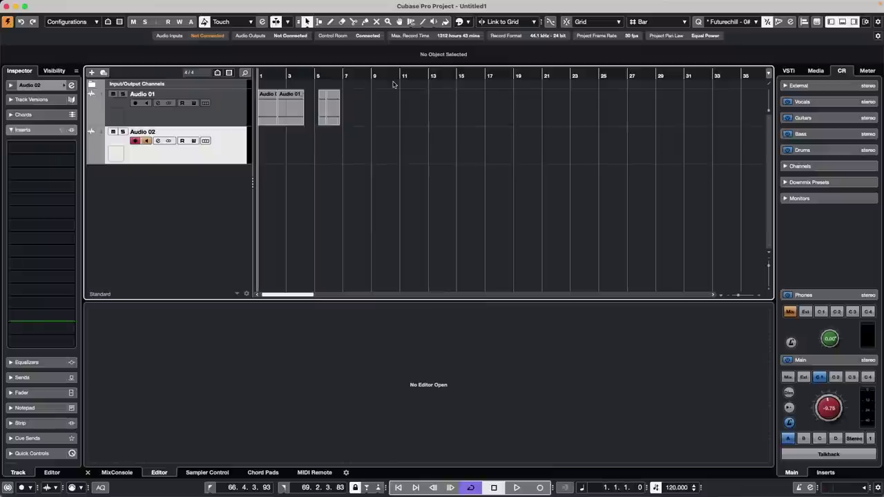
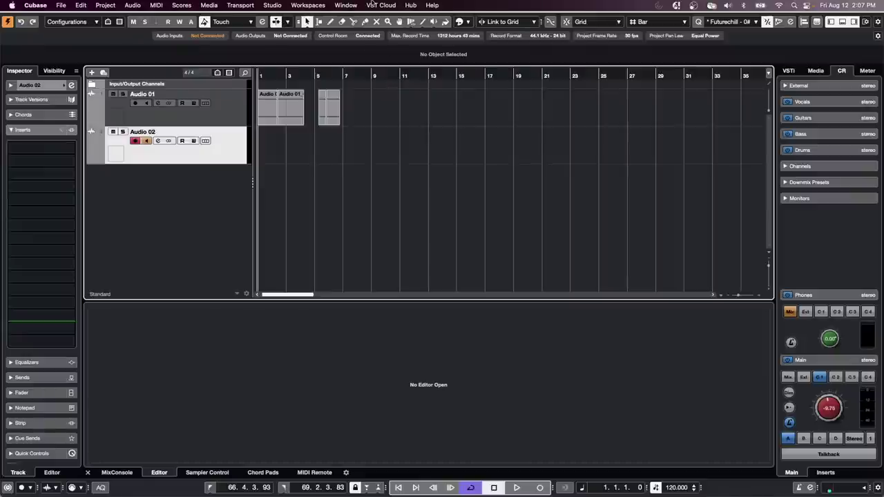
# - Open the Key Commands, enlarge the window and look up which command is assigned to the numpad decimal key
pyautogui.click(81, 5)
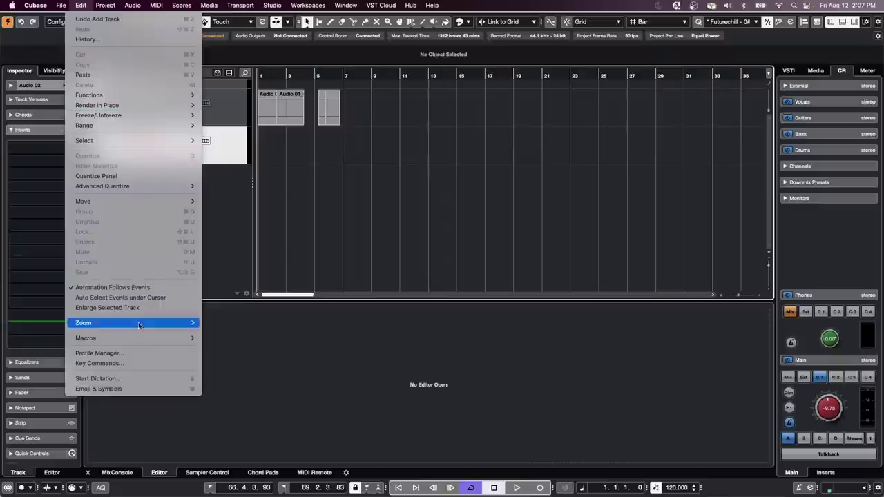
pyautogui.click(153, 368)
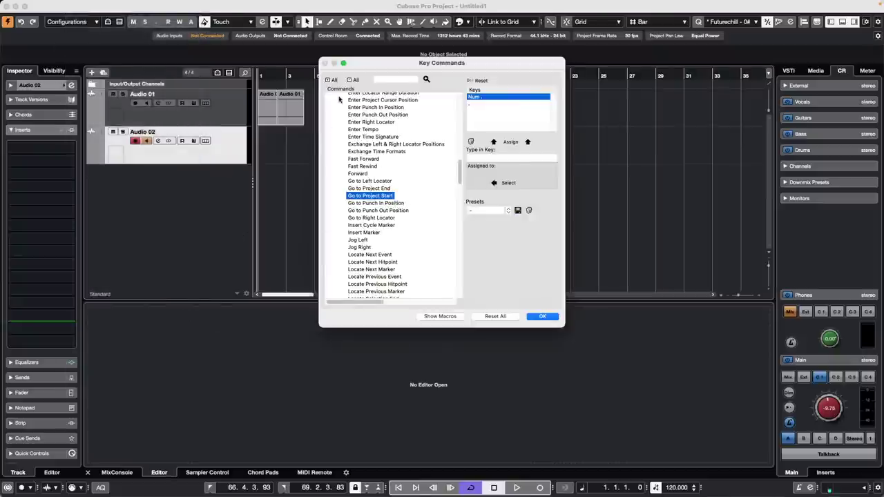
pyautogui.moveTo(319, 101); pyautogui.dragTo(207, 100)
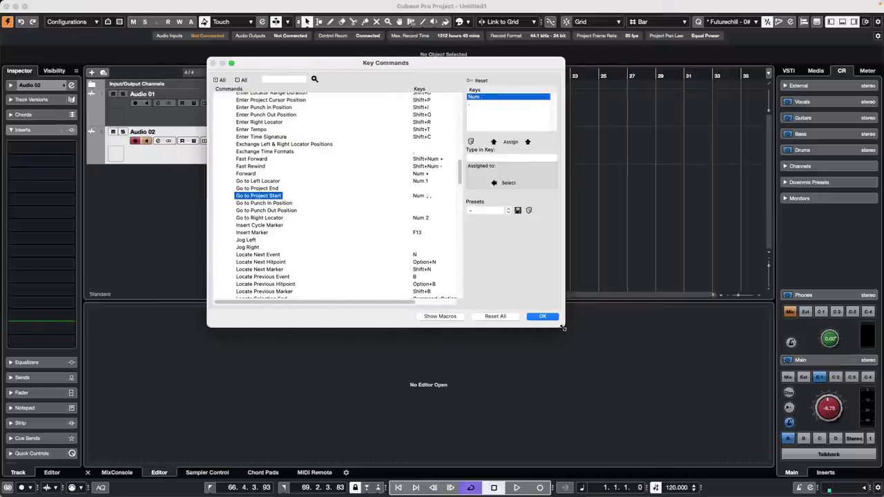
pyautogui.moveTo(563, 328); pyautogui.dragTo(647, 456)
pyautogui.scroll(10, 468, 299)
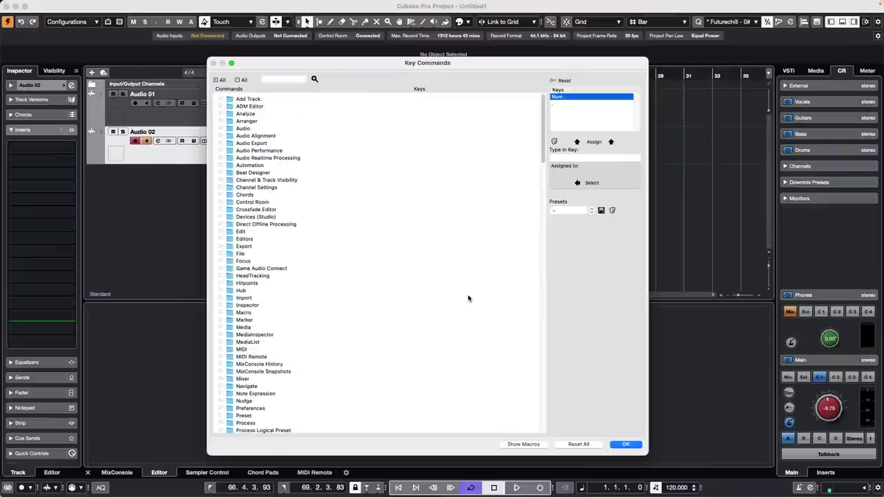
pyautogui.click(582, 158)
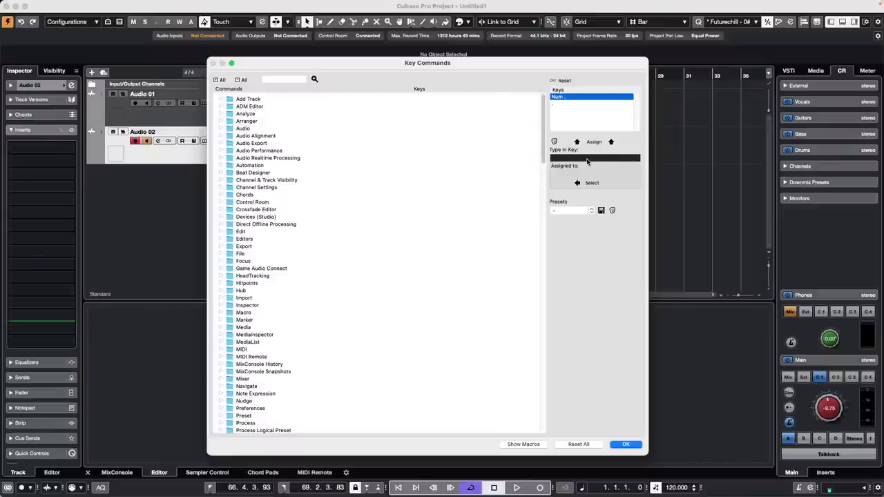
pyautogui.press('KP_Decimal')
# - Search the key commands for "solo" and step through the successive matches
pyautogui.click(293, 79)
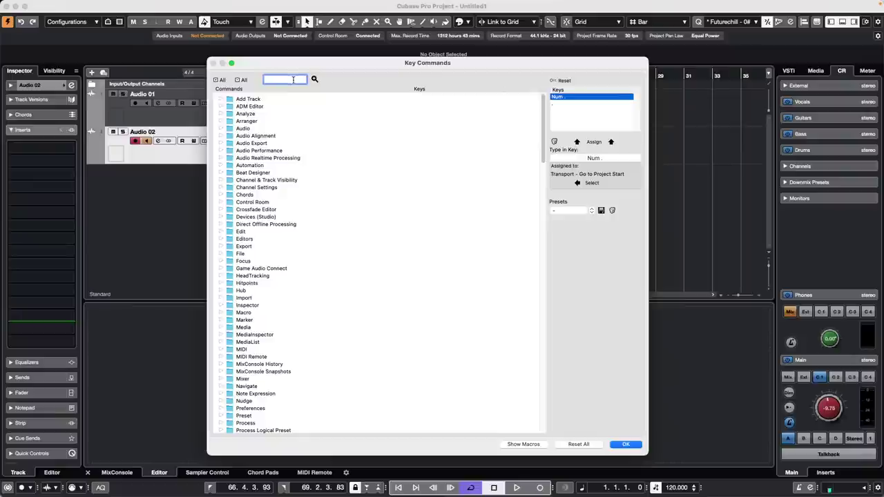
pyautogui.write('solo')
pyautogui.press('Return')
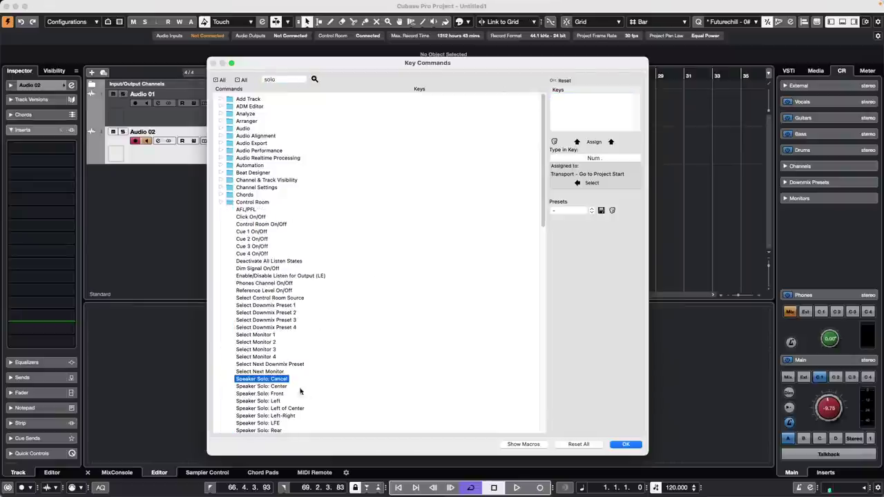
pyautogui.click(315, 80)
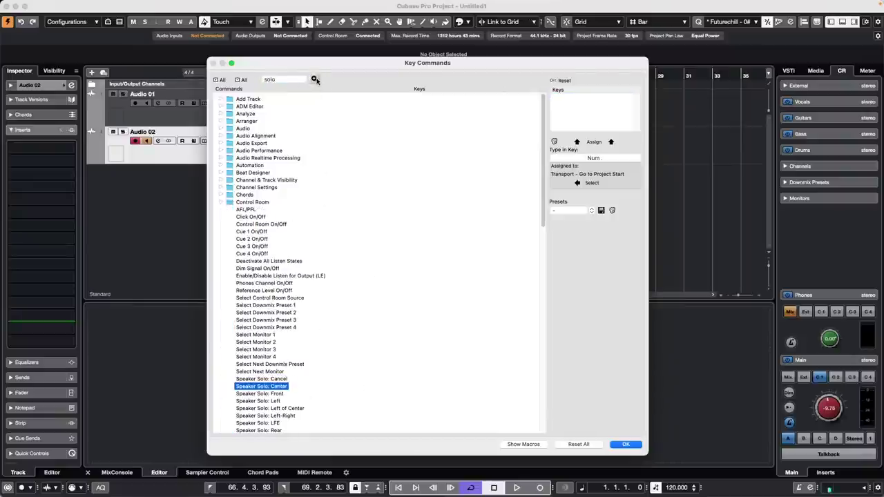
pyautogui.click(315, 80)
pyautogui.click(315, 79)
pyautogui.click(315, 80)
pyautogui.click(315, 79)
pyautogui.click(315, 80)
pyautogui.click(315, 80)
pyautogui.click(315, 79)
pyautogui.click(315, 79)
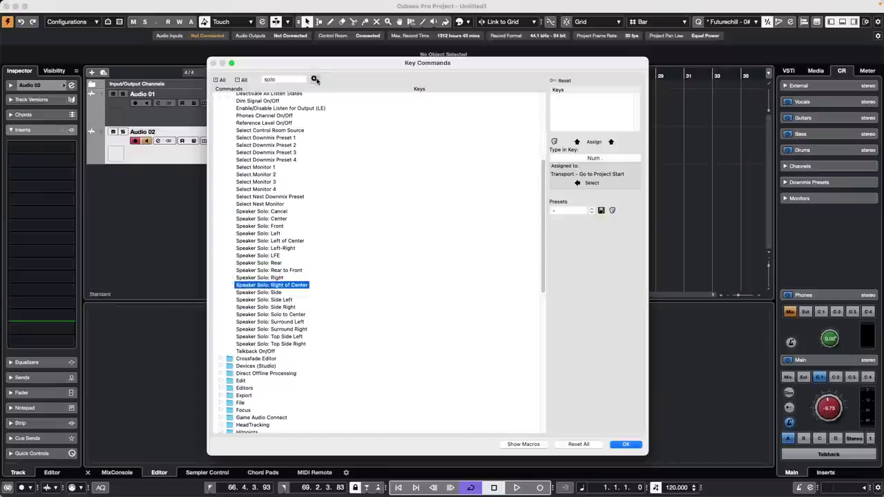
pyautogui.click(315, 79)
pyautogui.click(315, 79)
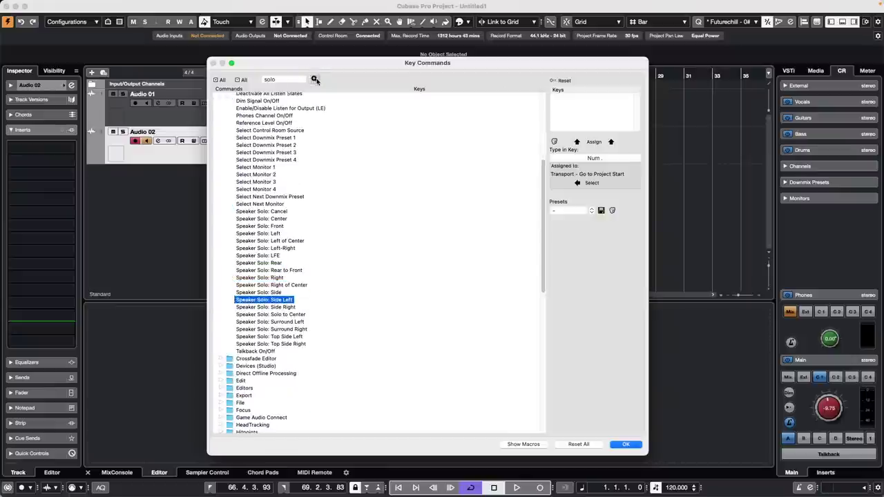
# - Examine the list of key command presets and close the Key Commands window
pyautogui.click(591, 211)
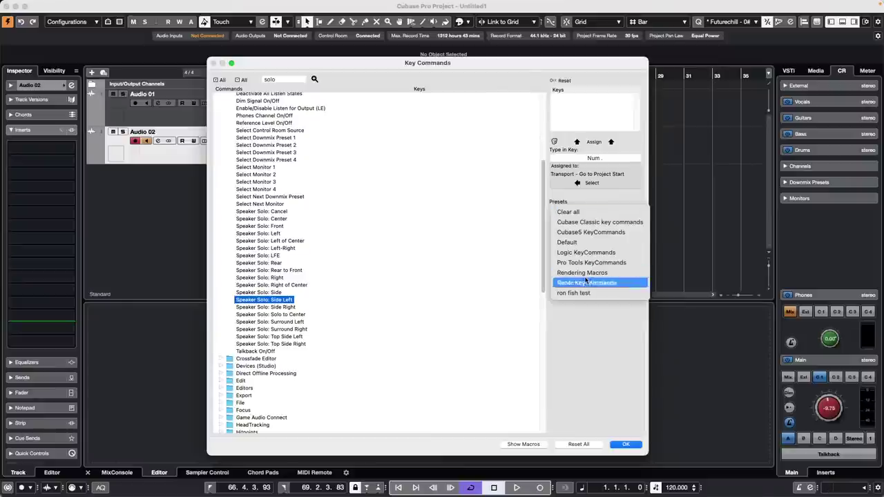
pyautogui.click(625, 444)
pyautogui.click(625, 444)
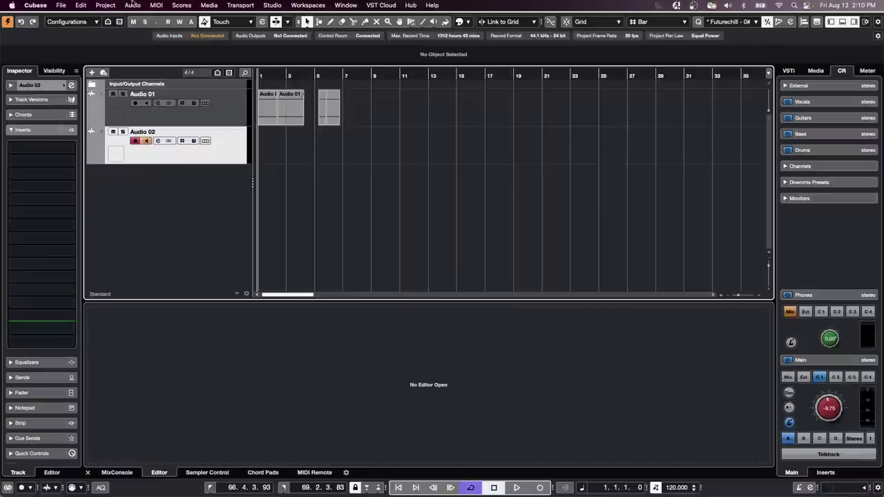
# - Open the recent project "Amos Moses - GO.cpr"
pyautogui.click(36, 4)
pyautogui.moveTo(61, 6)
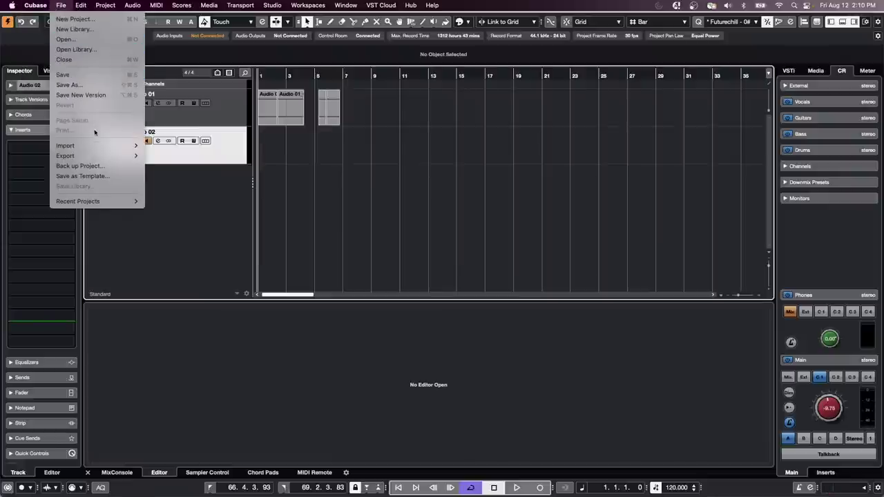
pyautogui.moveTo(102, 201)
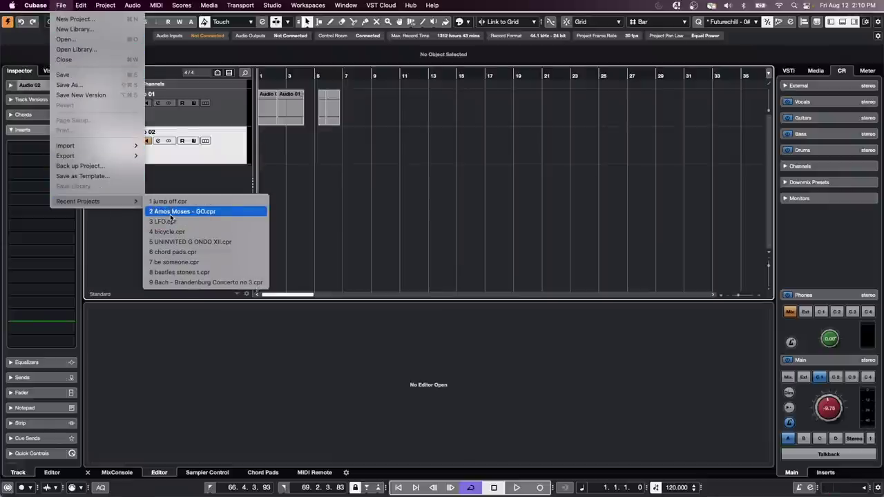
pyautogui.click(170, 212)
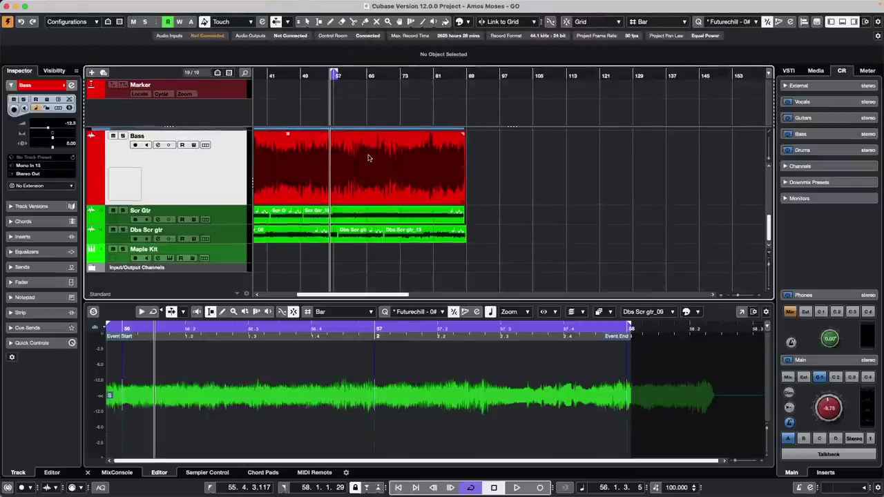
# - Switch the Warp tool to Free Warp mode
pyautogui.scroll(8, 368, 158)
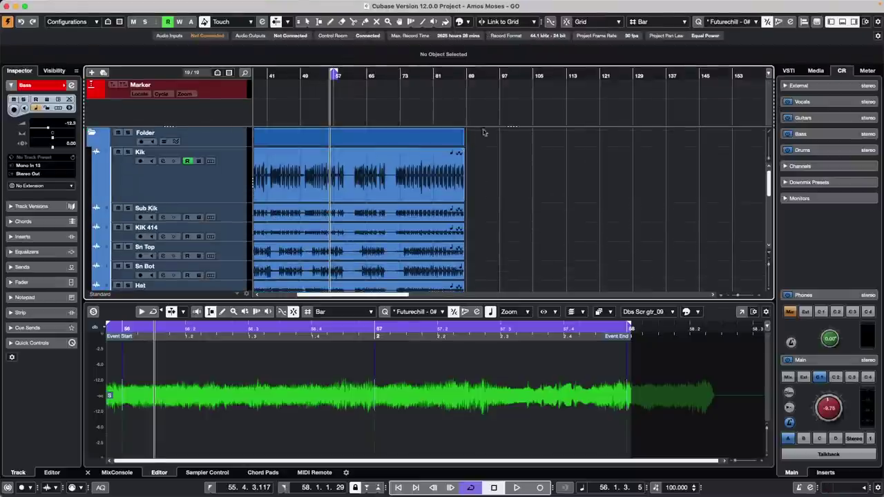
pyautogui.click(409, 23)
pyautogui.rightClick(412, 27)
pyautogui.click(412, 23)
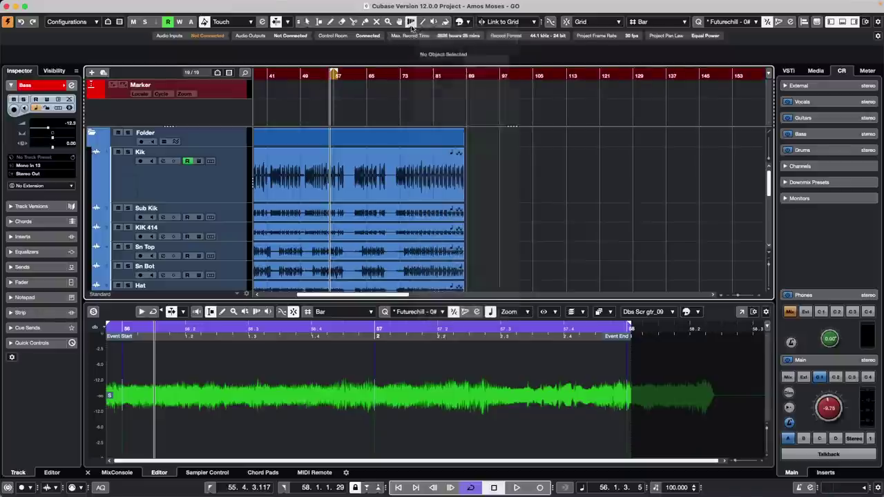
pyautogui.click(411, 24)
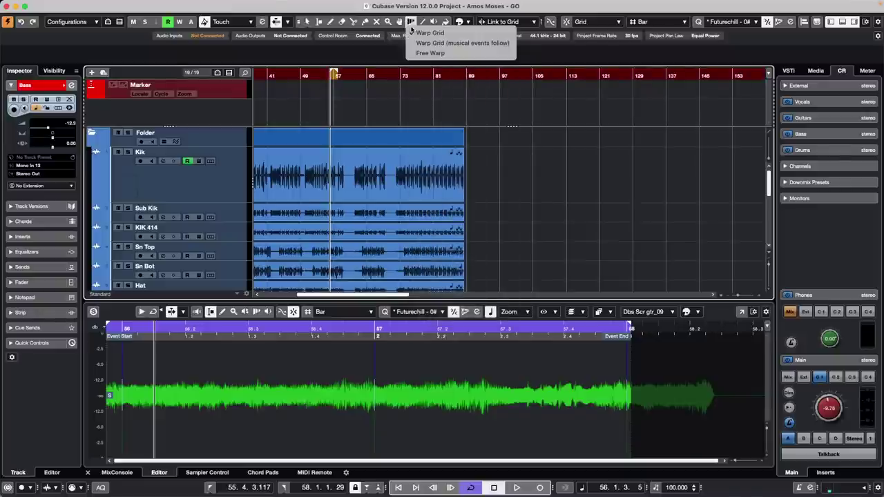
pyautogui.click(438, 54)
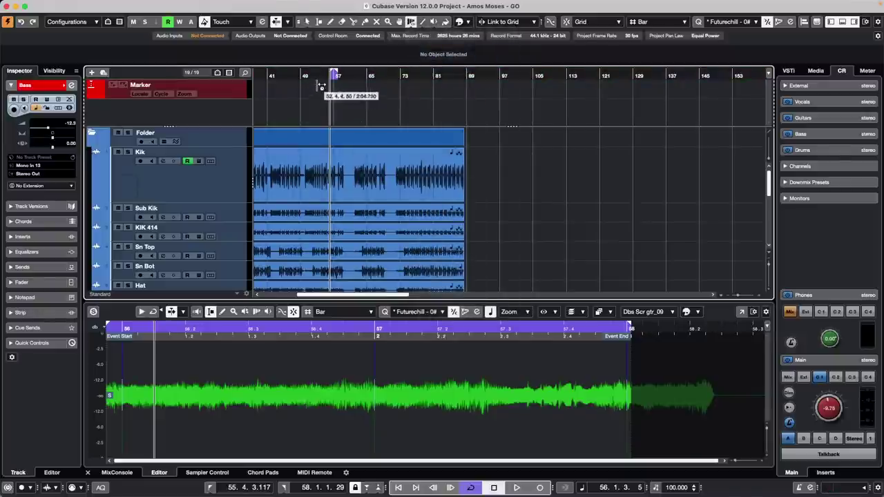
# - Select the Kik event around bar 54 and create warp markers on its hits with Real Time Processing
pyautogui.moveTo(319, 76); pyautogui.dragTo(324, 108)
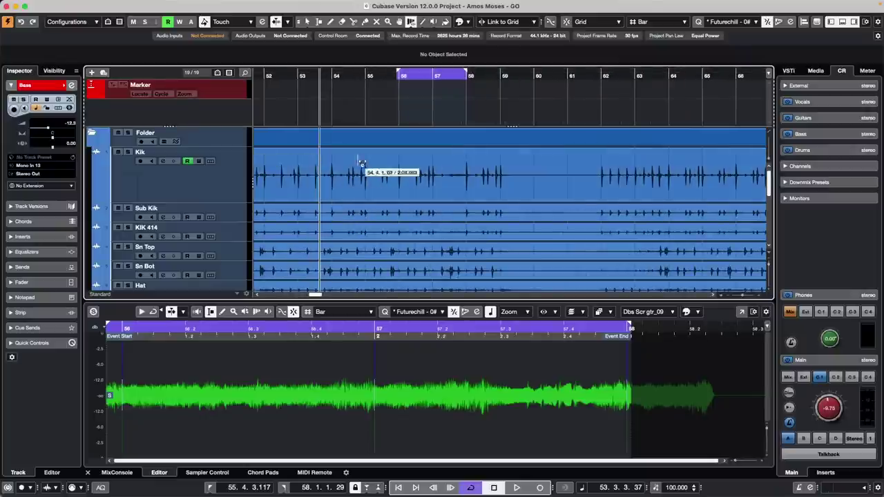
pyautogui.moveTo(356, 77); pyautogui.dragTo(359, 87)
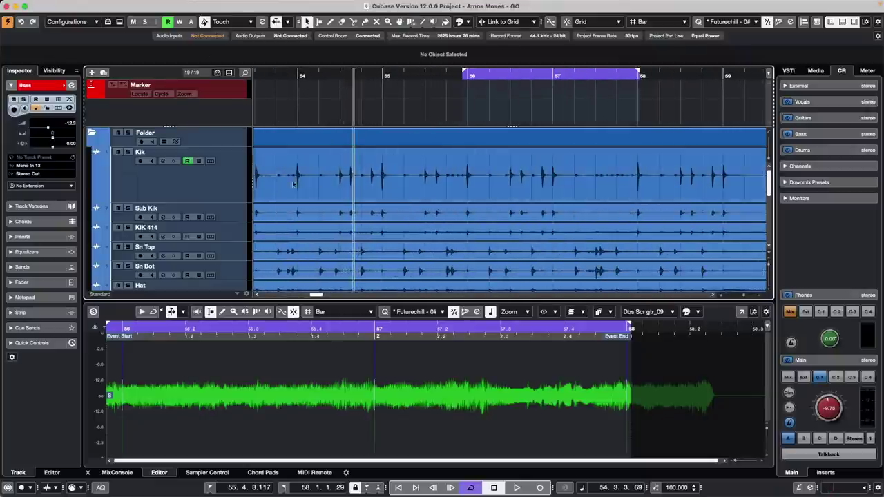
pyautogui.click(352, 192)
pyautogui.click(134, 5)
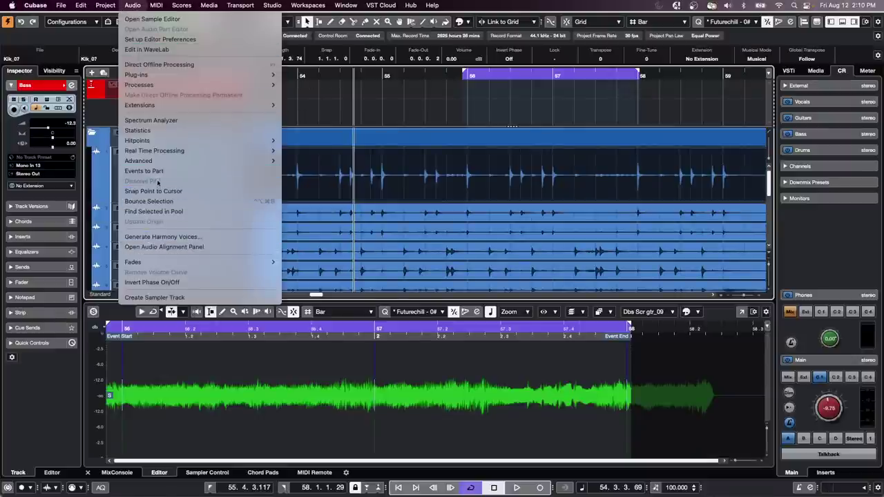
pyautogui.moveTo(159, 154)
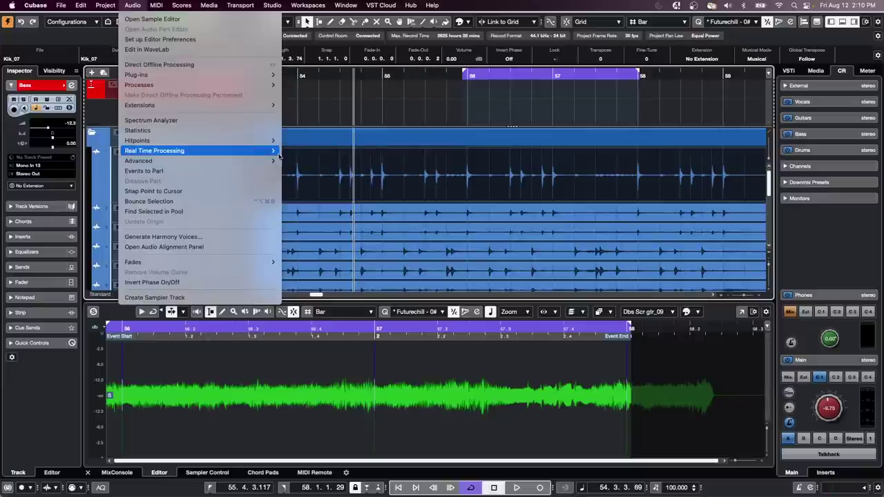
pyautogui.click(304, 151)
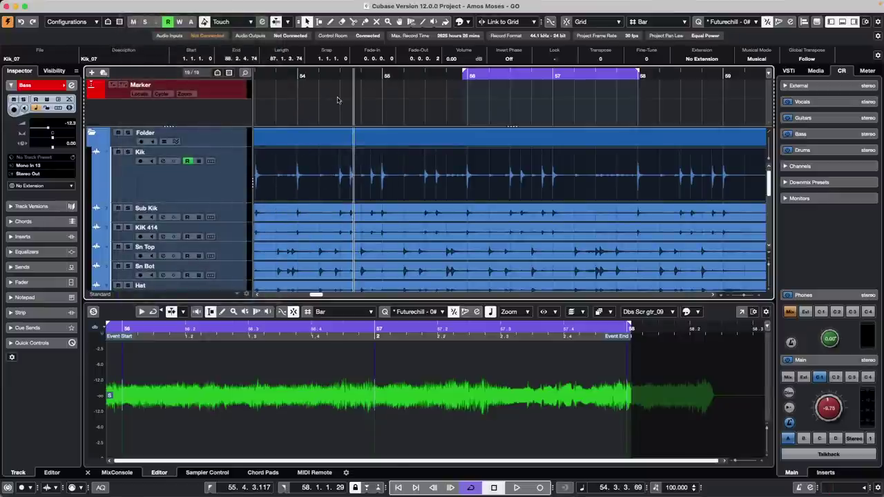
# - Free-warp the Kik hit near the end of beat 2 in bar 54 to a slightly earlier position
pyautogui.moveTo(314, 75); pyautogui.dragTo(314, 89)
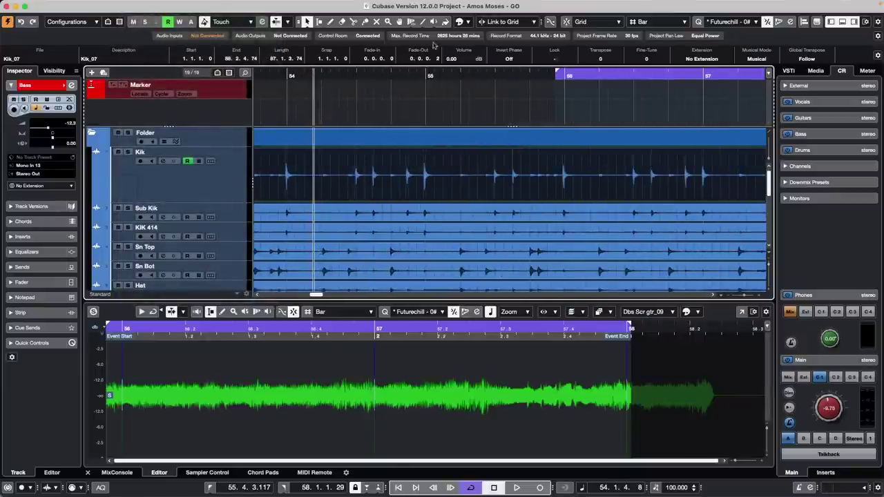
pyautogui.click(412, 21)
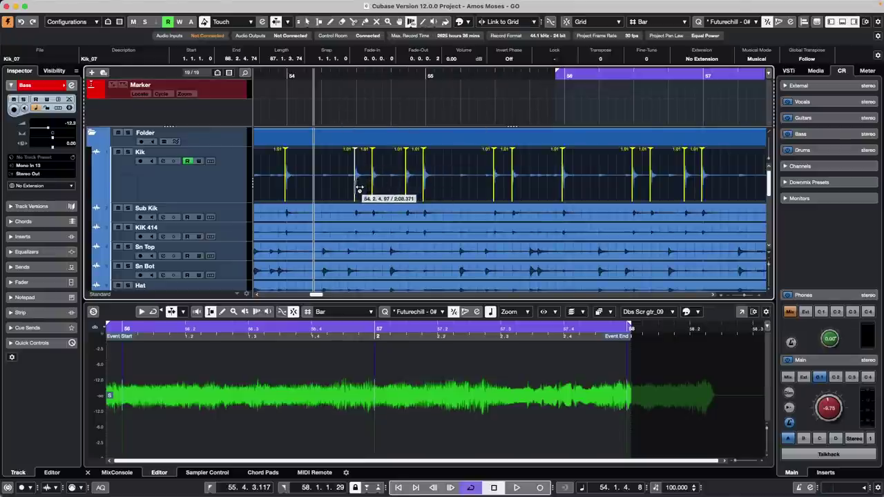
pyautogui.moveTo(359, 188)
pyautogui.mouseDown()
pyautogui.moveTo(333, 188)
pyautogui.moveTo(348, 188)
pyautogui.mouseUp()
pyautogui.moveTo(339, 75); pyautogui.dragTo(339, 60)
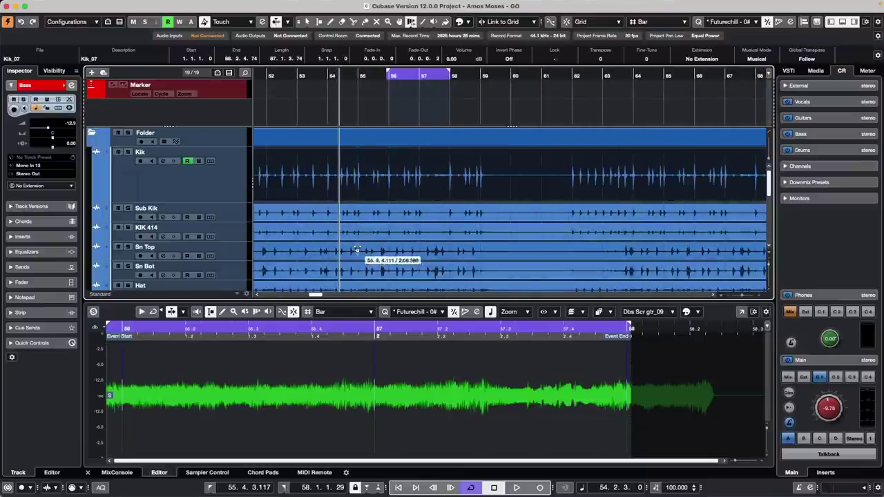
# - Select the Sn Bot, Sn Top, KIK 414, Sub Kik and Kik events together with the Object Selection tool
pyautogui.rightClick(317, 274)
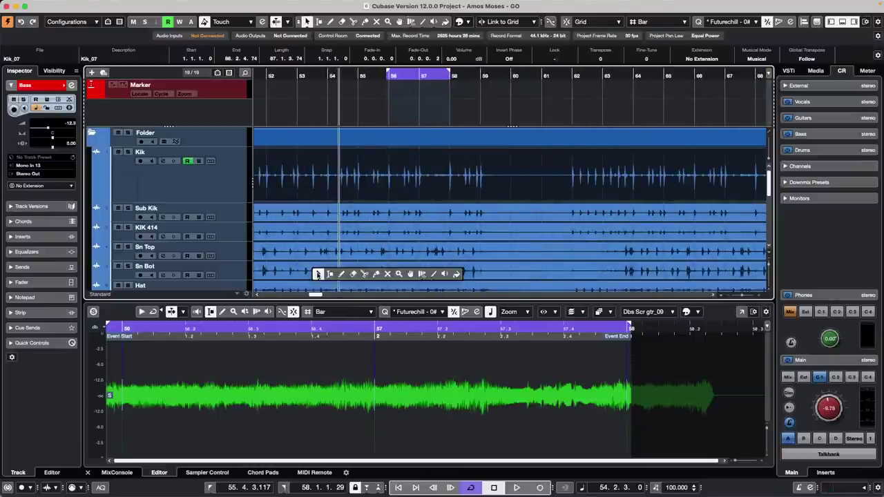
pyautogui.click(318, 274)
pyautogui.click(319, 271)
pyautogui.keyDown('shift'); pyautogui.click(324, 252); pyautogui.keyUp('shift')
pyautogui.keyDown('shift'); pyautogui.click(323, 230); pyautogui.keyUp('shift')
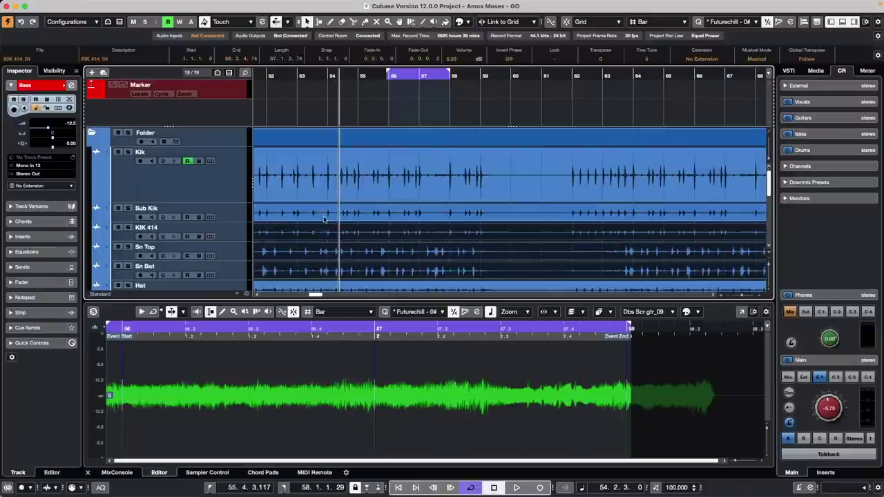
pyautogui.keyDown('shift'); pyautogui.click(323, 219); pyautogui.keyUp('shift')
pyautogui.keyDown('shift'); pyautogui.click(329, 194); pyautogui.keyUp('shift')
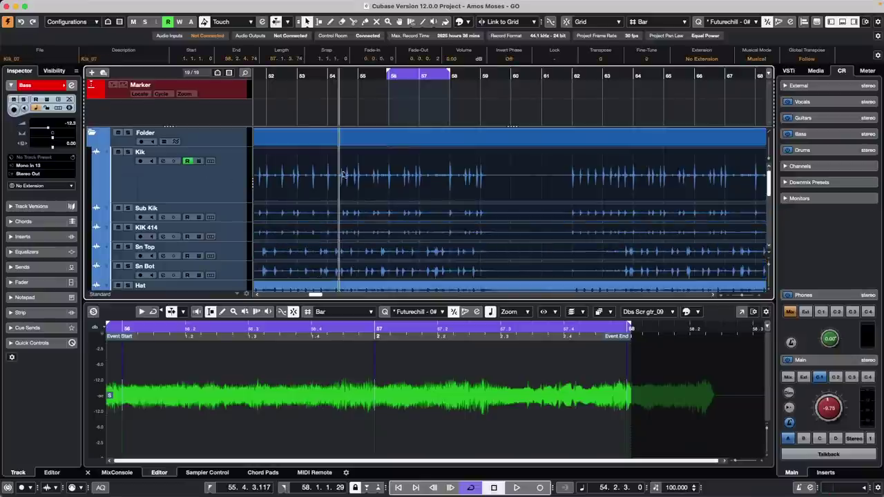
# - Free-warp the selected drum events together, adding warp markers at bar 63 and shortly before bar 64 and shifting those hits slightly later
pyautogui.rightClick(335, 182)
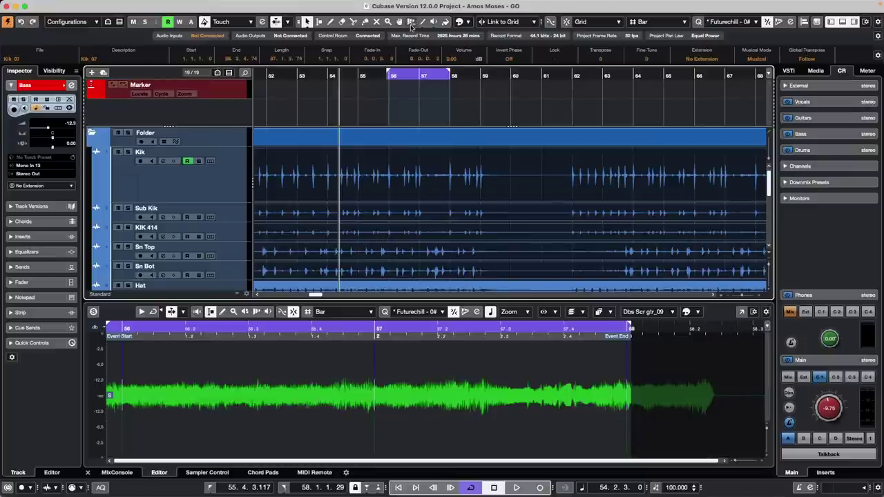
pyautogui.click(411, 23)
pyautogui.click(411, 23)
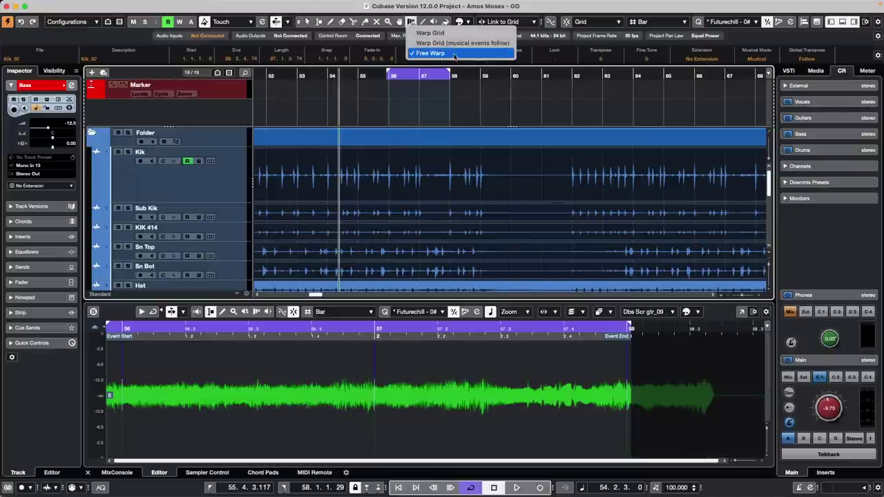
pyautogui.click(327, 184)
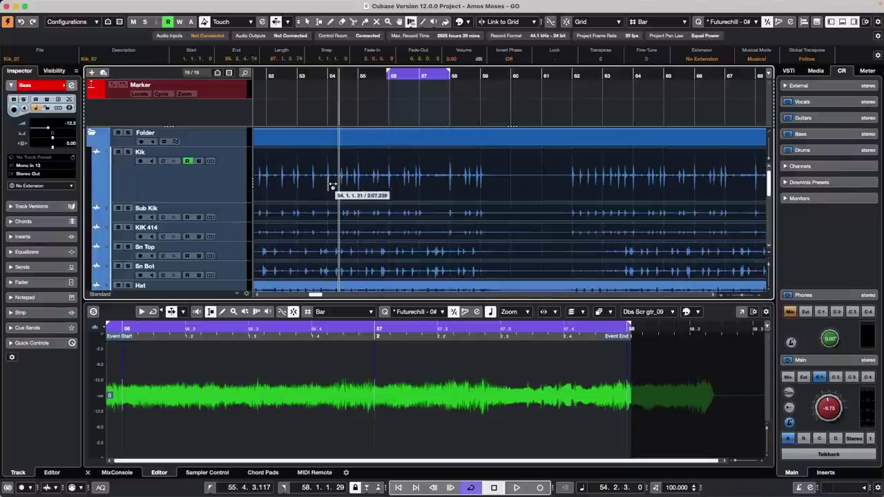
pyautogui.moveTo(326, 75); pyautogui.dragTo(329, 87)
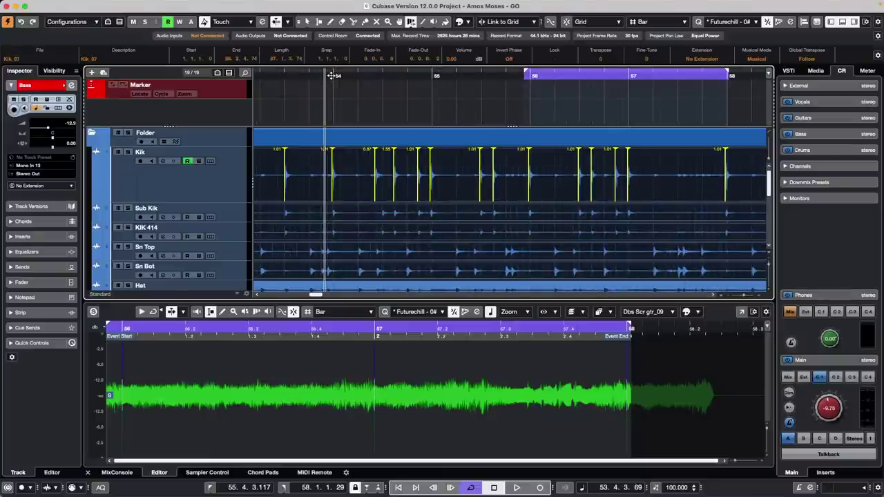
pyautogui.moveTo(333, 74); pyautogui.dragTo(330, 61)
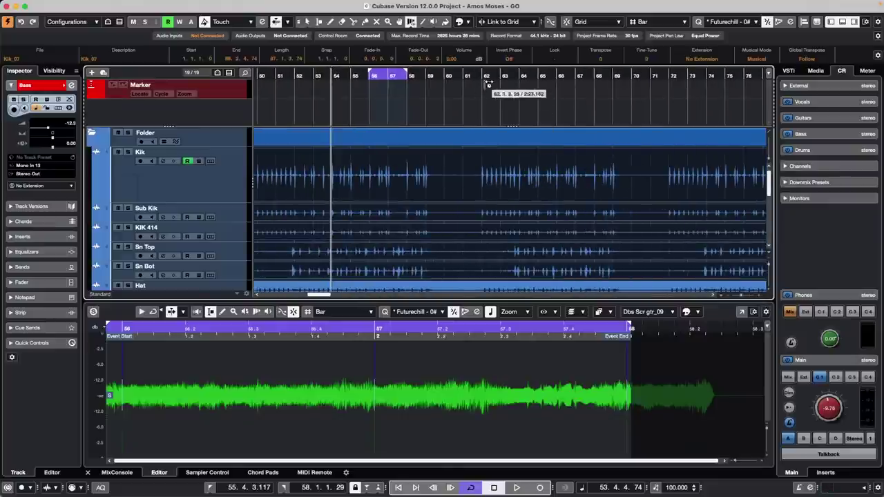
pyautogui.moveTo(485, 74); pyautogui.dragTo(487, 113)
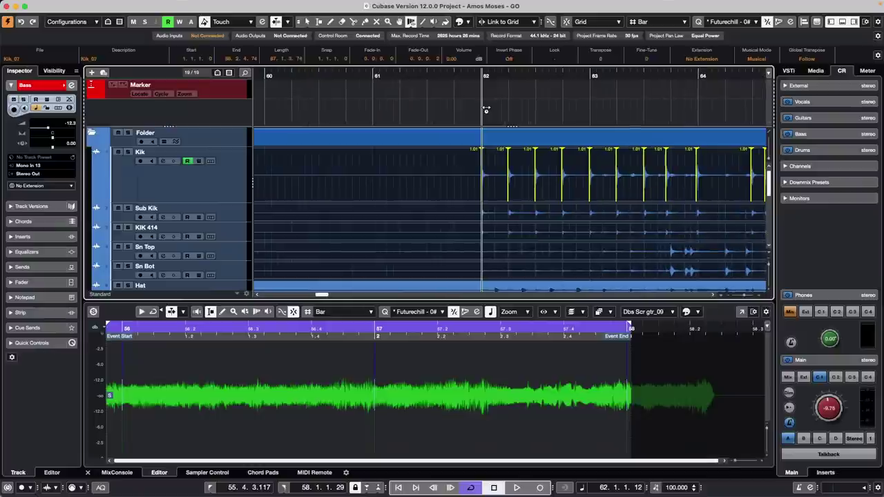
pyautogui.click(593, 217)
pyautogui.moveTo(596, 219)
pyautogui.mouseDown()
pyautogui.moveTo(575, 218)
pyautogui.moveTo(605, 219)
pyautogui.mouseUp()
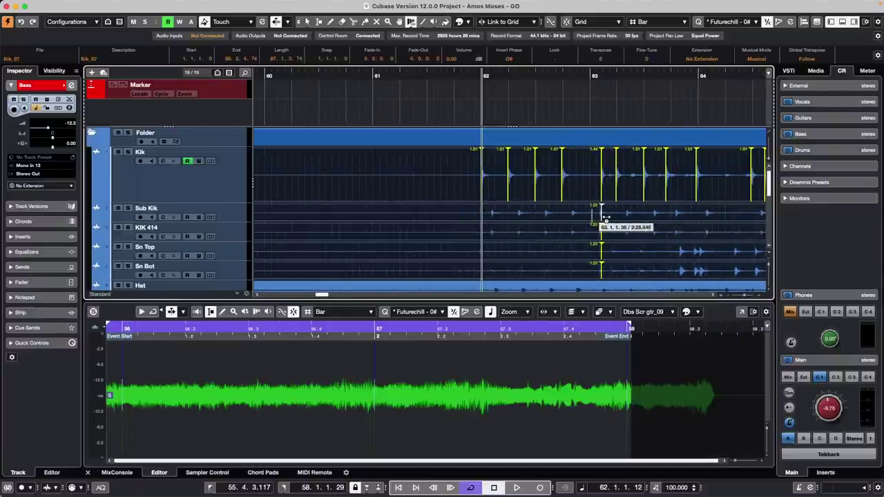
pyautogui.click(681, 250)
pyautogui.moveTo(684, 247)
pyautogui.mouseDown()
pyautogui.moveTo(671, 250)
pyautogui.moveTo(685, 249)
pyautogui.mouseUp()
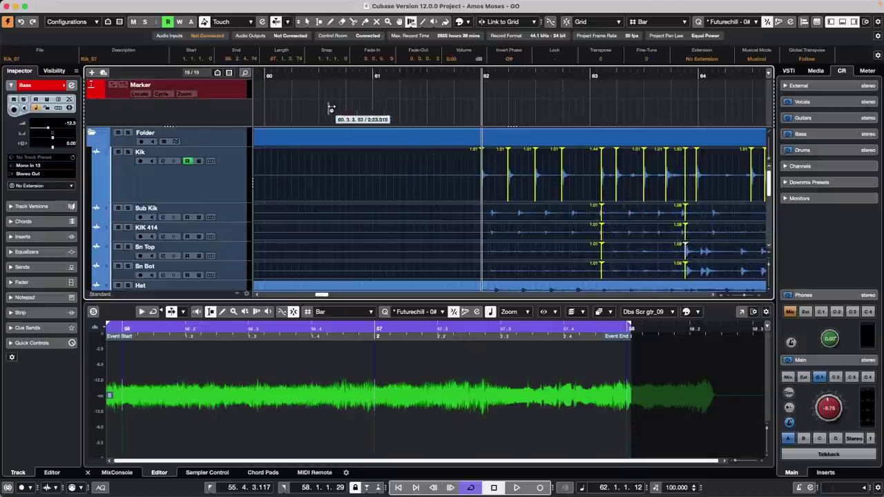
# - Try to bounce the drum Folder for phase-coherent AudioWarp, abort the processing and undo the warp edits
pyautogui.click(177, 143)
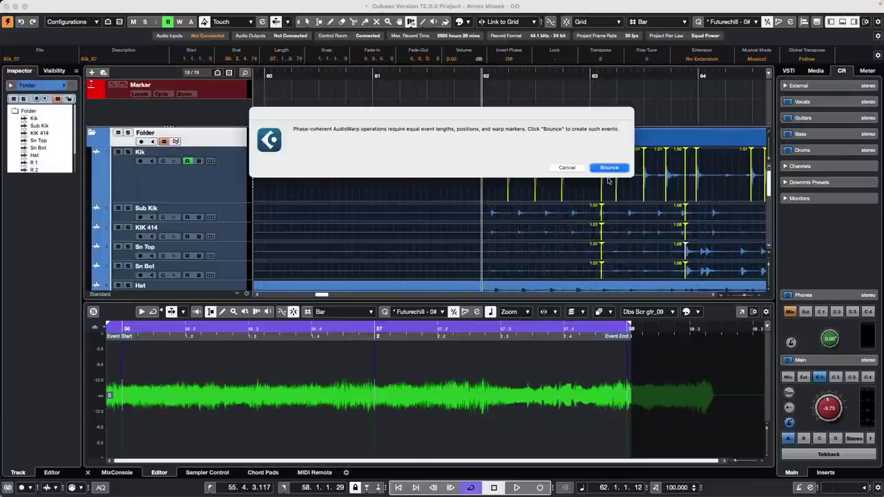
pyautogui.click(609, 168)
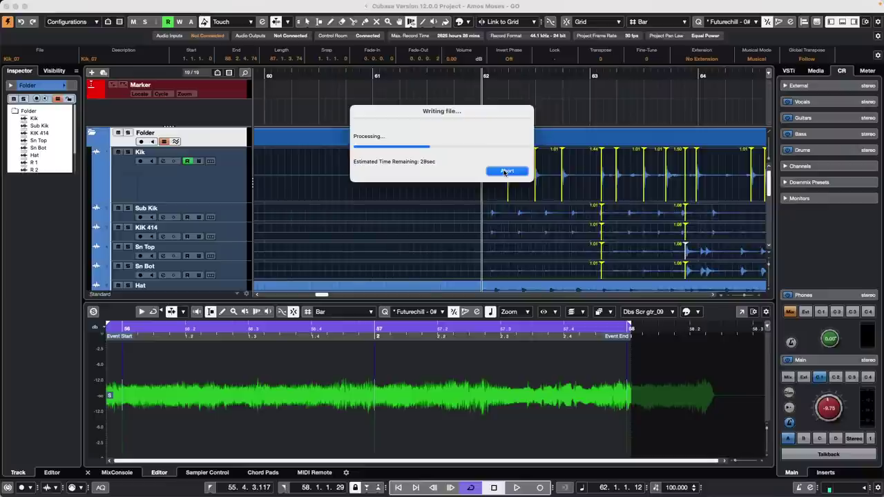
pyautogui.click(505, 173)
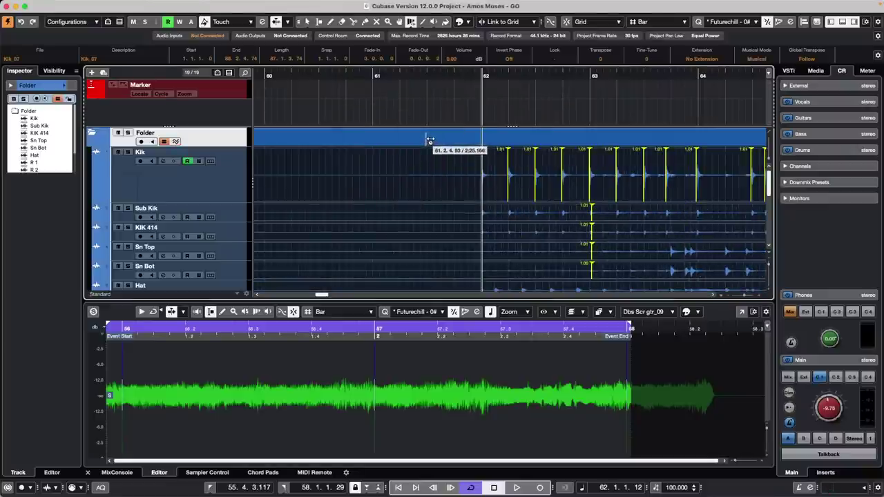
pyautogui.press('super+z')
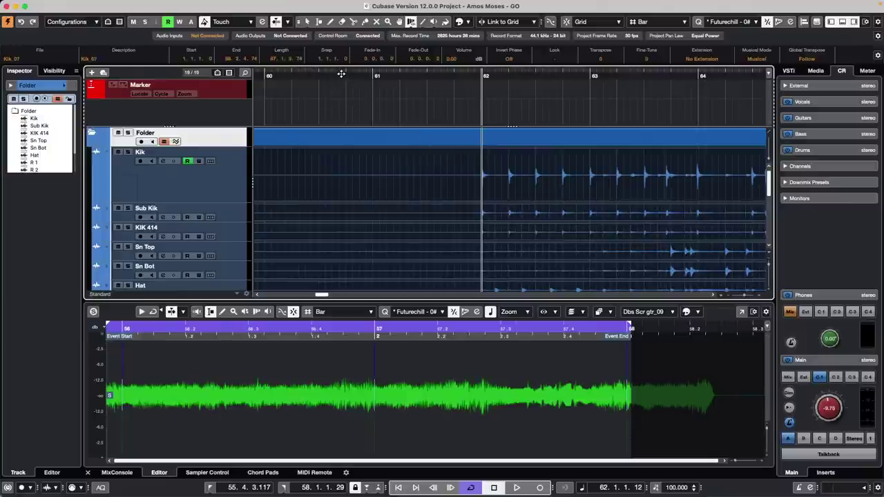
# - Open the project Audio Quantize XII.cpr from the Audio Quantize folder and activate it
pyautogui.moveTo(342, 74); pyautogui.dragTo(330, 26)
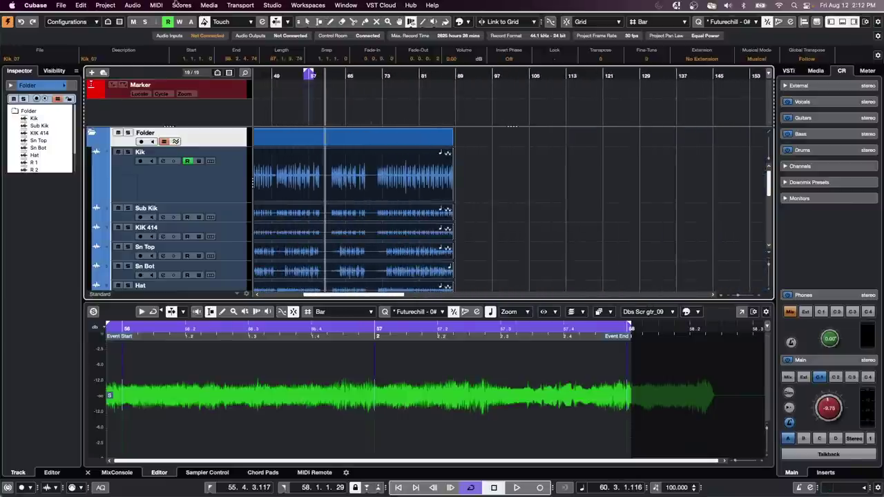
pyautogui.click(62, 6)
pyautogui.moveTo(85, 204)
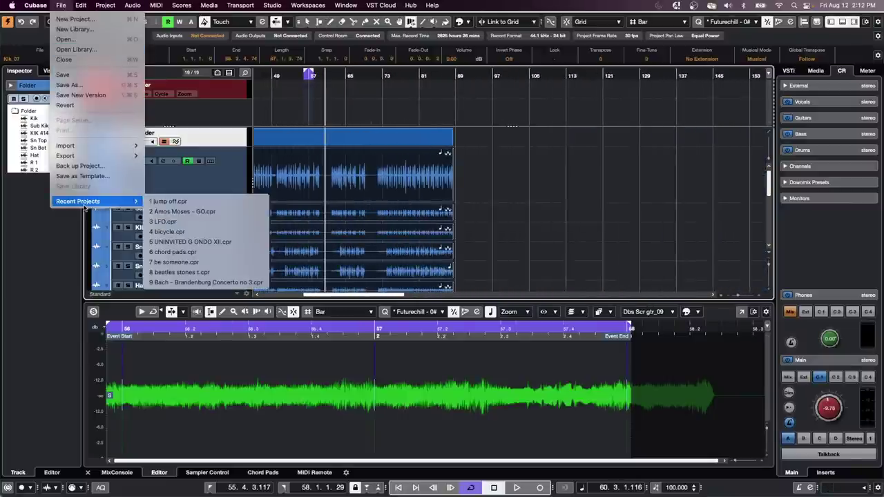
pyautogui.click(72, 43)
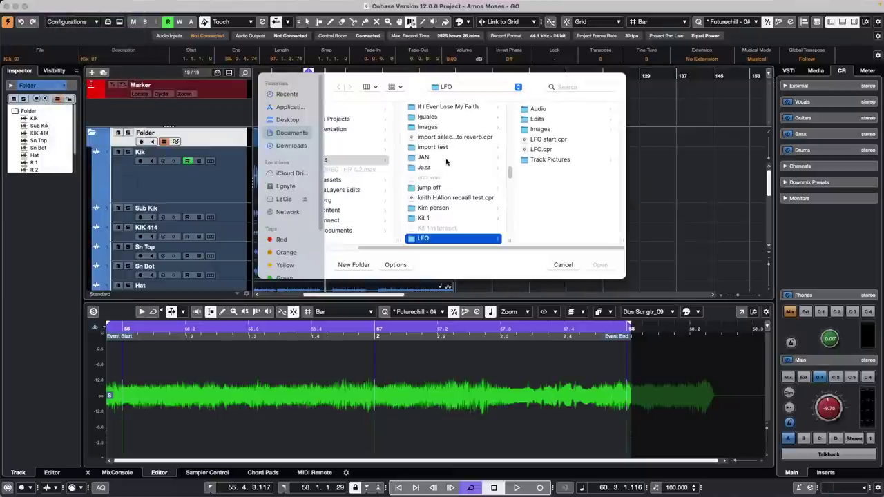
pyautogui.scroll(5, 443, 159)
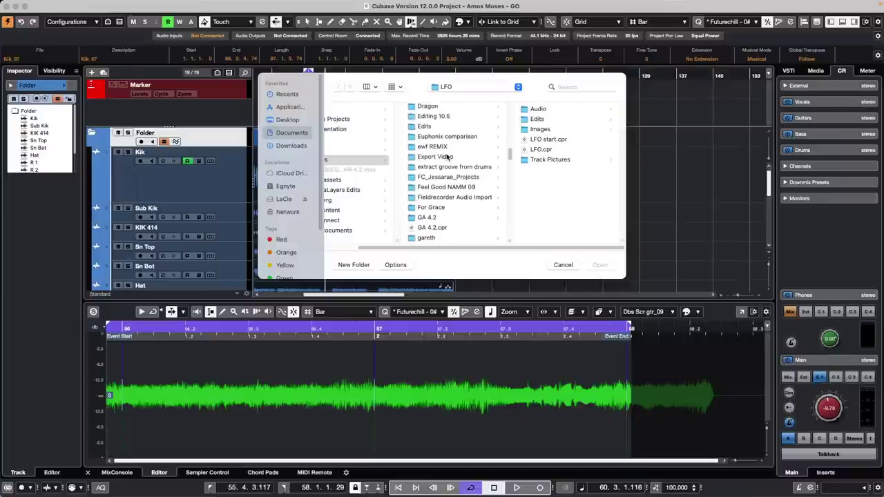
pyautogui.scroll(5, 446, 156)
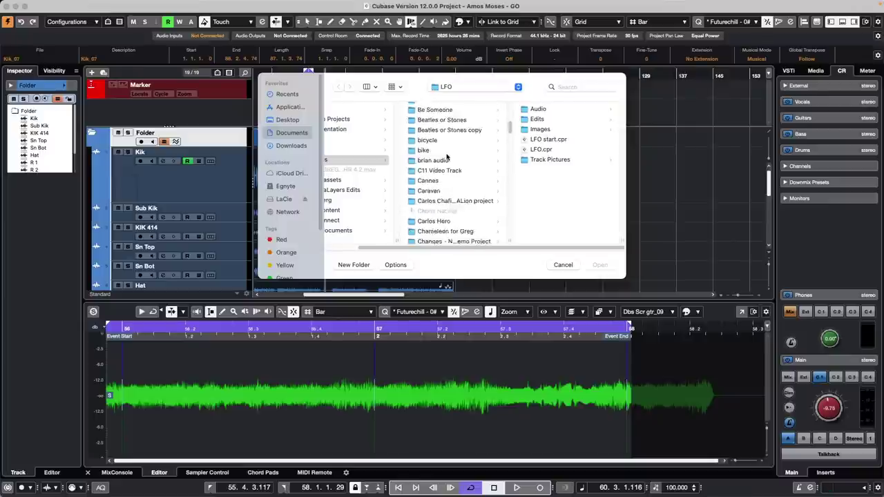
pyautogui.scroll(3, 456, 154)
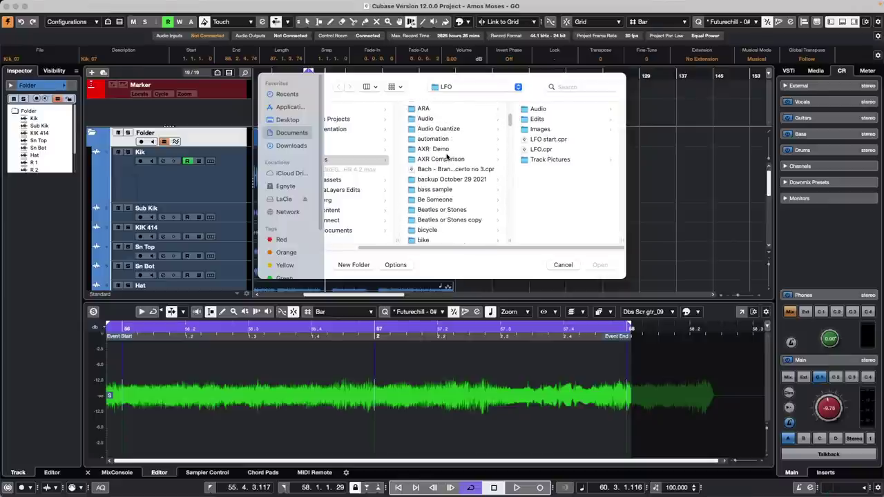
pyautogui.click(447, 129)
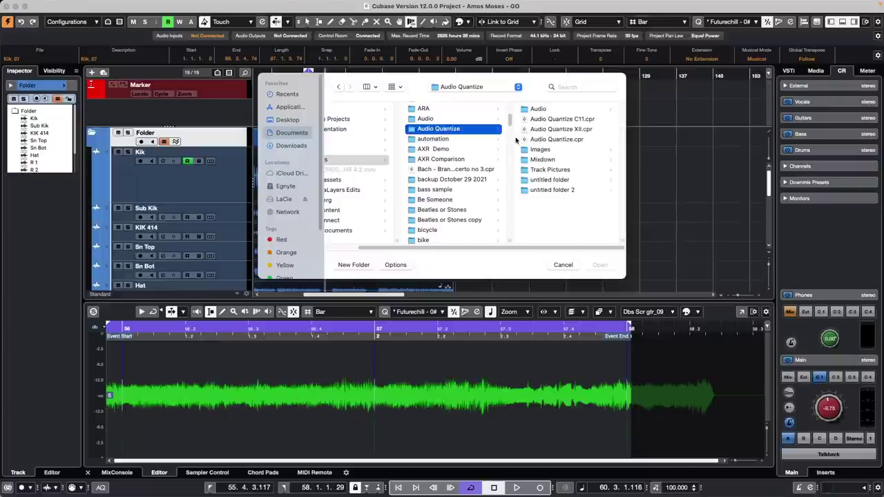
pyautogui.doubleClick(560, 129)
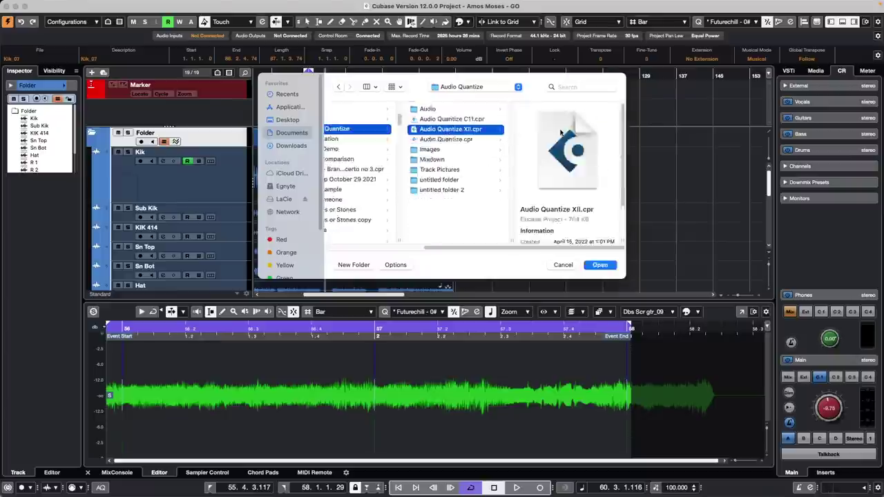
pyautogui.click(491, 168)
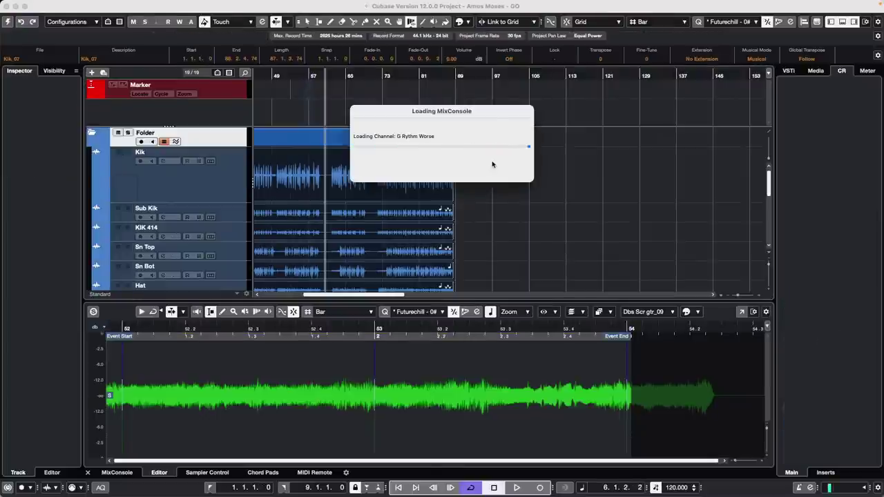
# - Play back a short stretch of the opened project from around bar 2 and stop
pyautogui.scroll(-5, 470, 197)
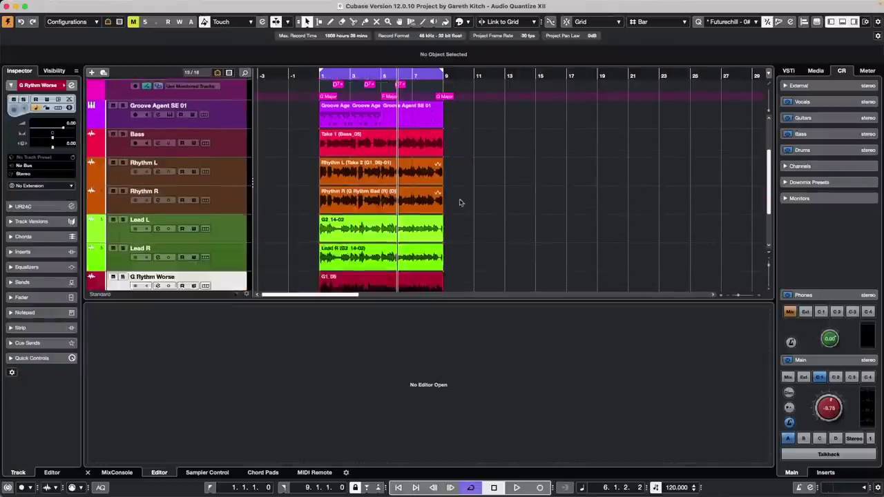
pyautogui.moveTo(333, 77); pyautogui.dragTo(335, 98)
pyautogui.press('space')
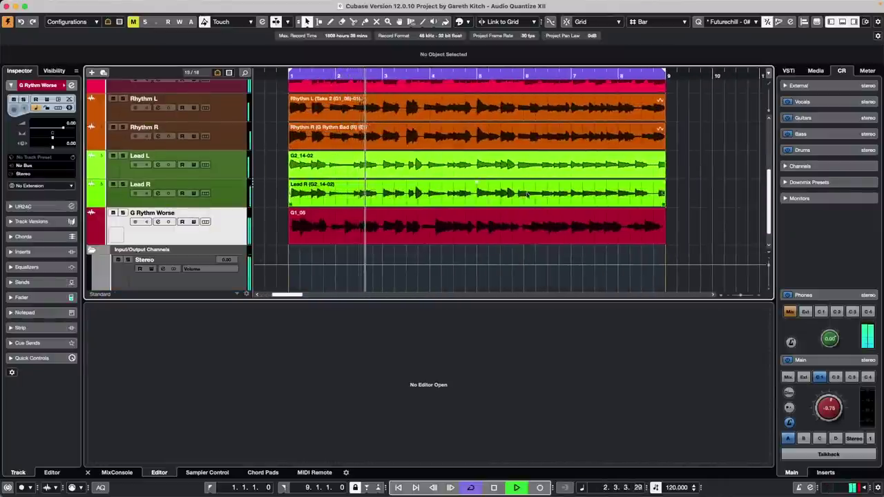
pyautogui.press('space')
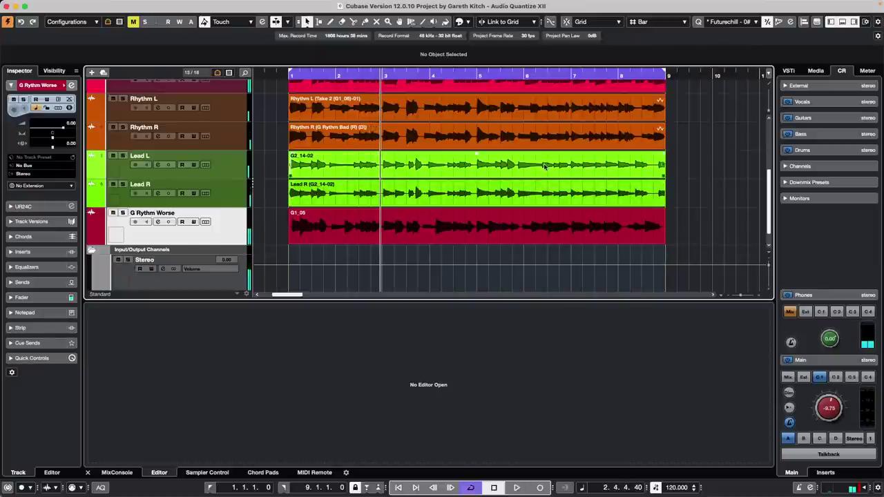
# - Check the channel levels in the MixConsole and the Control Room setup in Audio Connections
pyautogui.press('F3')
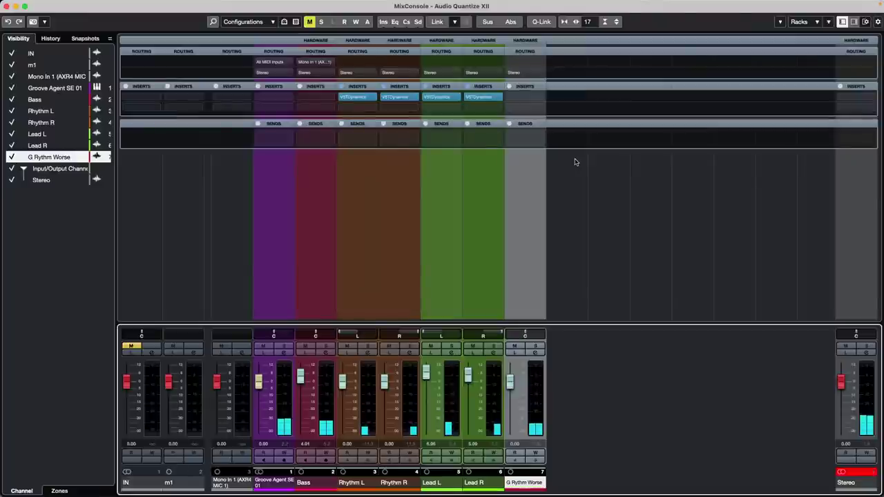
pyautogui.press('F3')
pyautogui.press('F4')
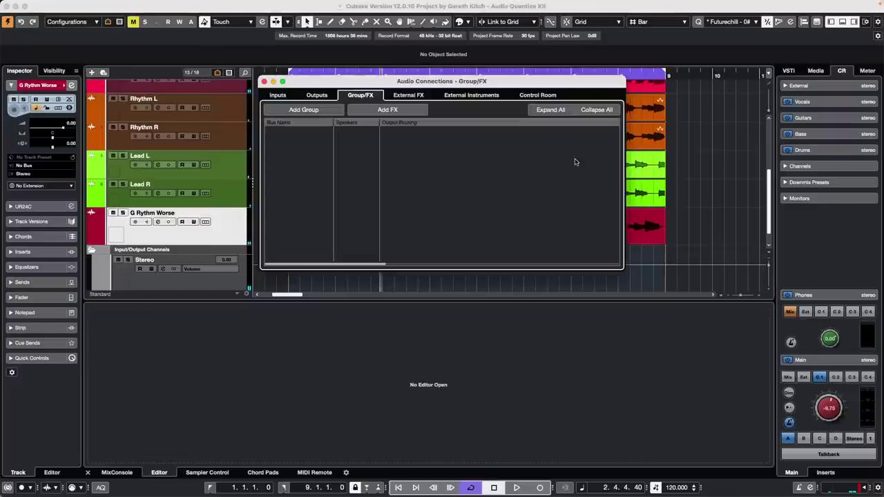
pyautogui.click(522, 97)
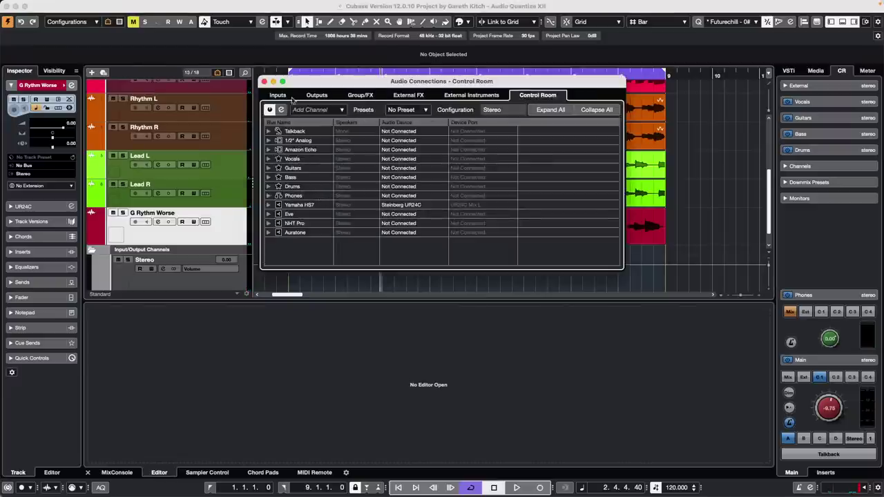
pyautogui.click(263, 82)
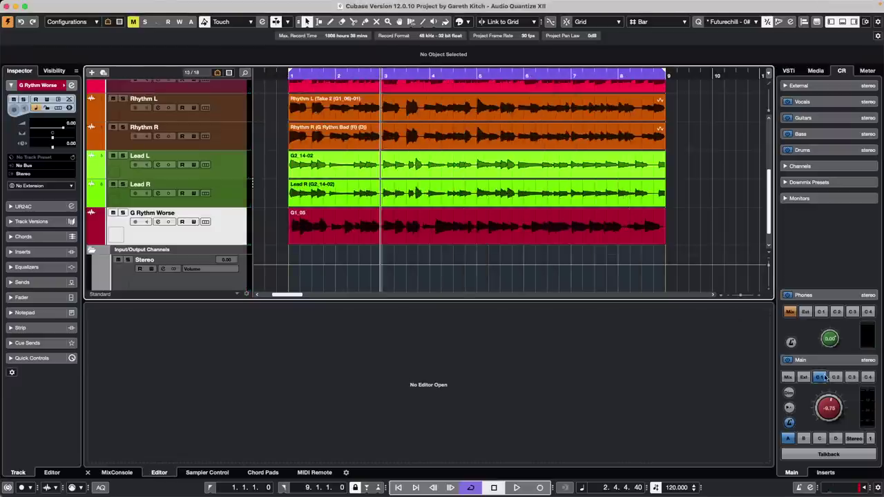
# - Set the Control Room's Main source to the monitor mix and play back a short stretch from bar 3
pyautogui.click(787, 376)
pyautogui.press('space')
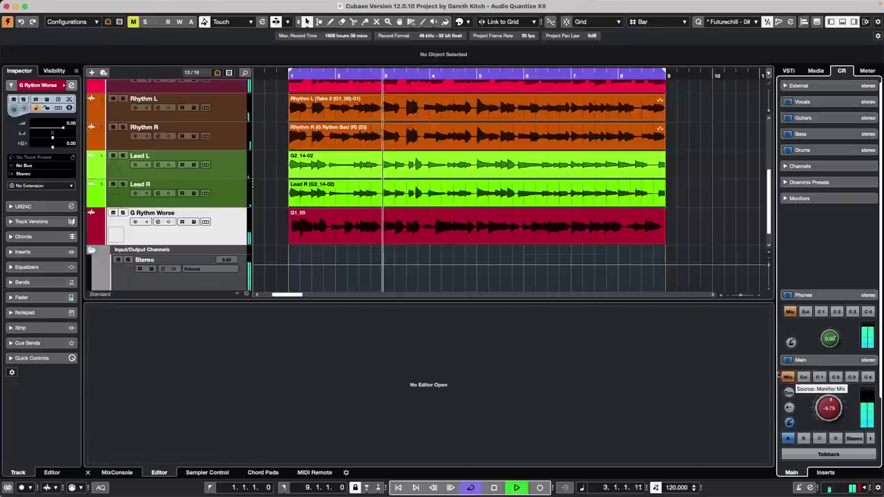
pyautogui.press('space')
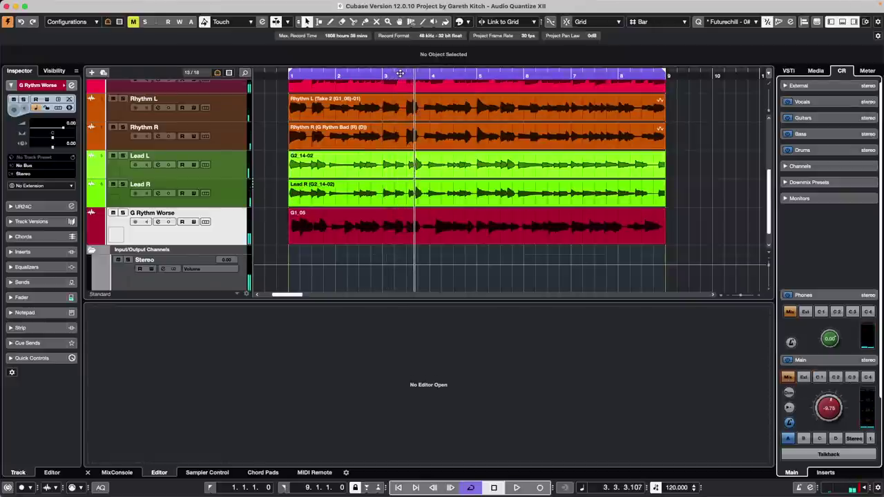
pyautogui.moveTo(402, 73); pyautogui.dragTo(449, 179)
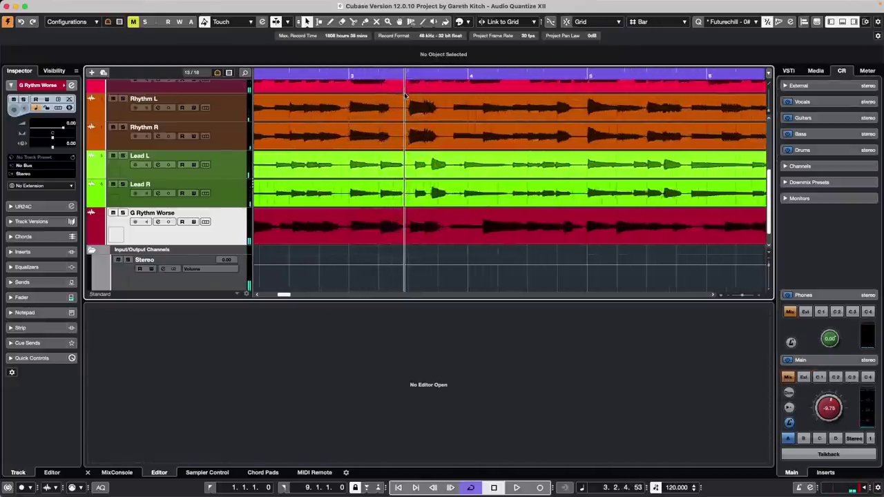
pyautogui.rightClick(446, 172)
pyautogui.click(479, 172)
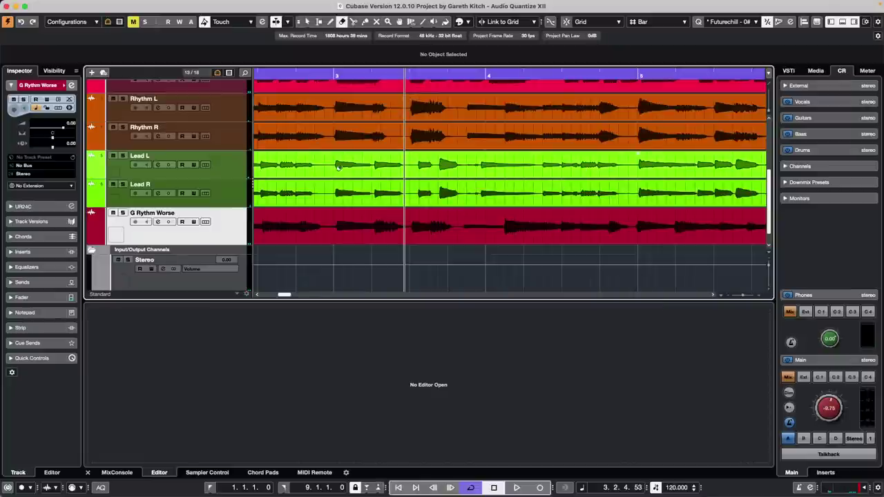
pyautogui.click(406, 172)
pyautogui.hotkey('ctrl', 'z')
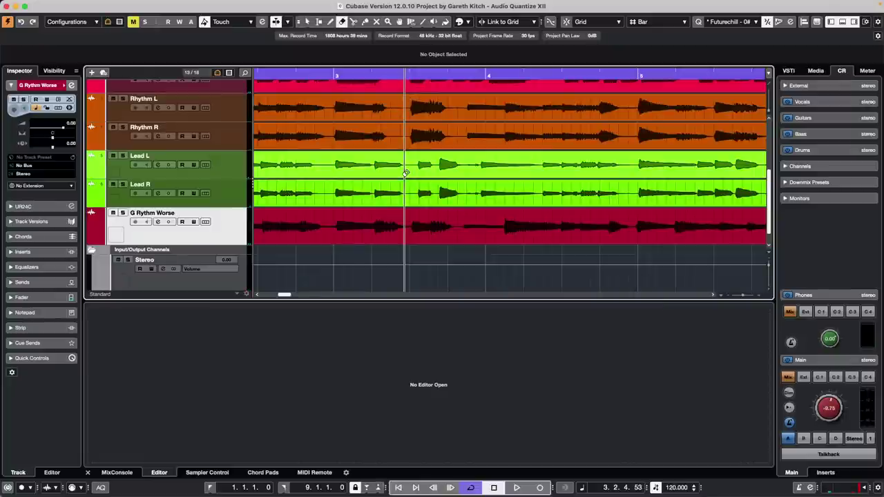
# - Select the Lead L and Lead R events together and set the Warp tool to Free Warp
pyautogui.rightClick(432, 173)
pyautogui.click(433, 175)
pyautogui.click(433, 176)
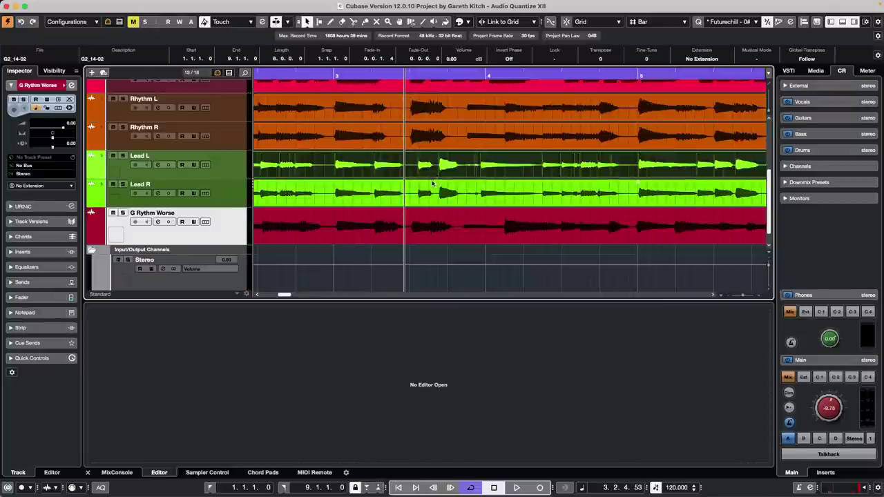
pyautogui.keyDown('shift'); pyautogui.click(434, 191); pyautogui.keyUp('shift')
pyautogui.rightClick(407, 185)
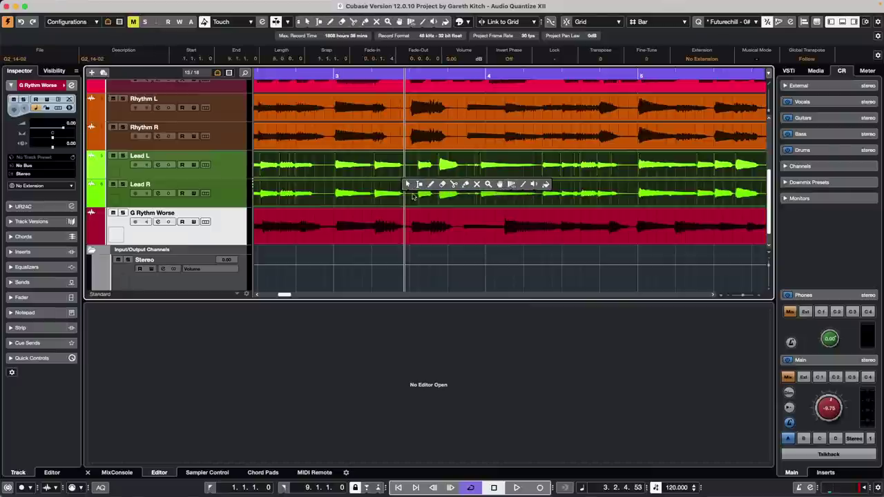
pyautogui.click(511, 185)
pyautogui.click(514, 185)
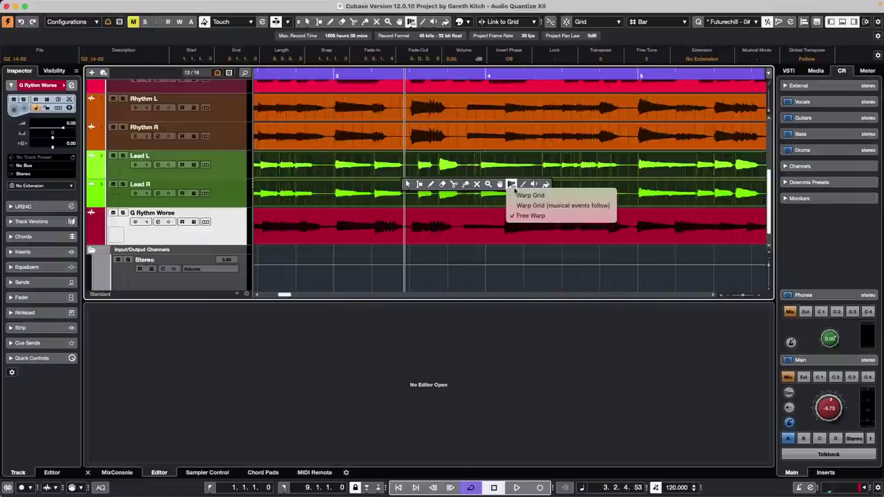
pyautogui.click(525, 217)
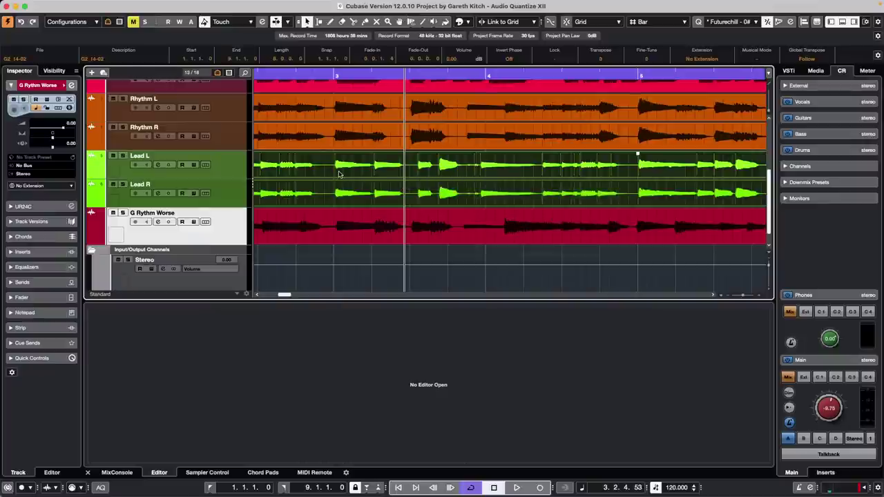
# - Return to the Object Selection tool and reselect the Lead R and Lead L events together
pyautogui.rightClick(338, 172)
pyautogui.click(337, 173)
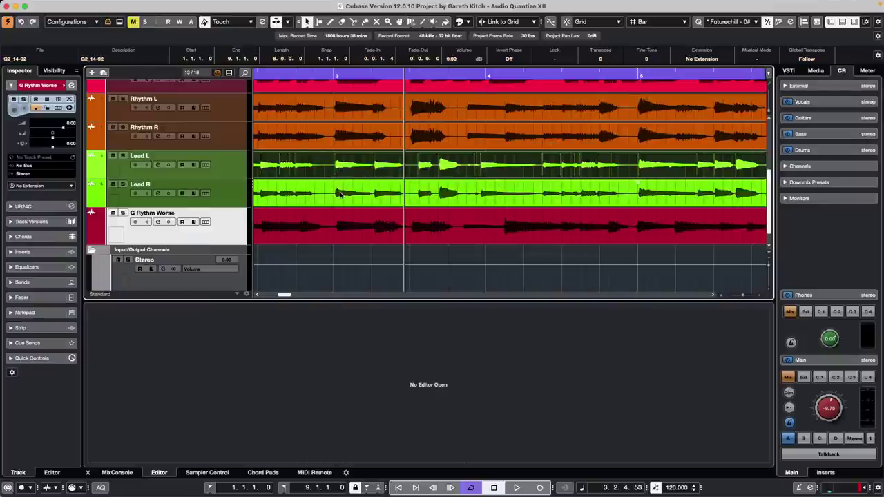
pyautogui.click(348, 194)
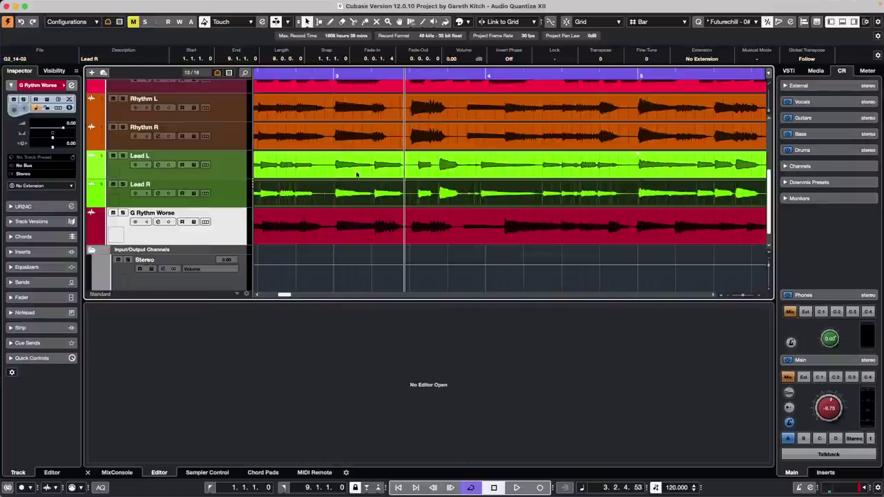
pyautogui.keyDown('shift'); pyautogui.click(385, 175); pyautogui.keyUp('shift')
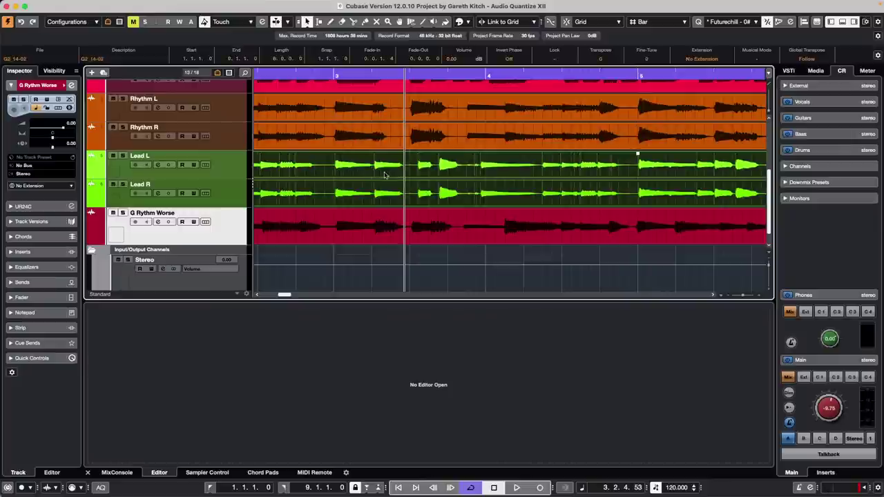
# - Free-warp Lead L and Lead R together in bar 3, adding markers at the note attacks and shifting the note just after beat 3 slightly earlier
pyautogui.rightClick(330, 172)
pyautogui.click(437, 173)
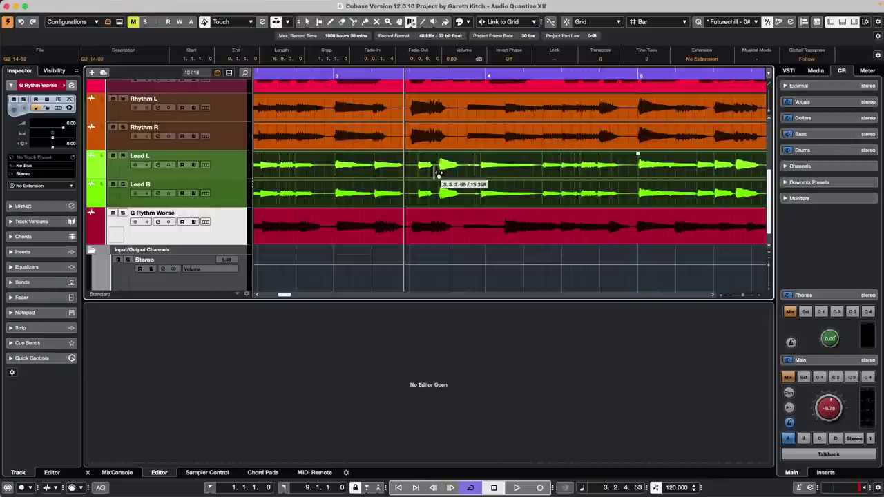
pyautogui.click(374, 172)
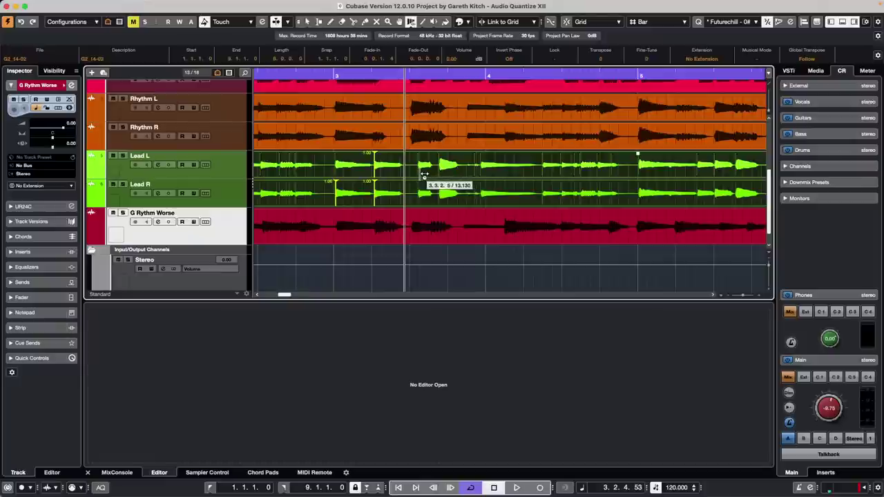
pyautogui.click(420, 174)
pyautogui.click(439, 175)
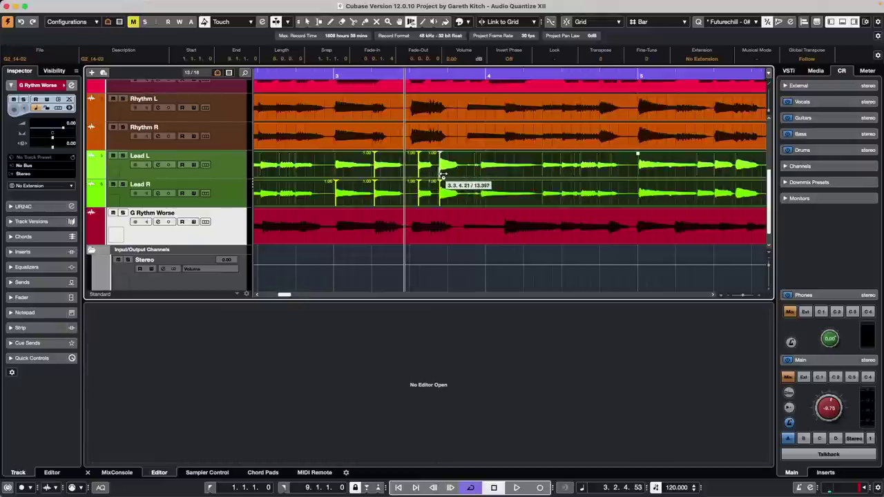
pyautogui.moveTo(422, 178); pyautogui.dragTo(420, 180)
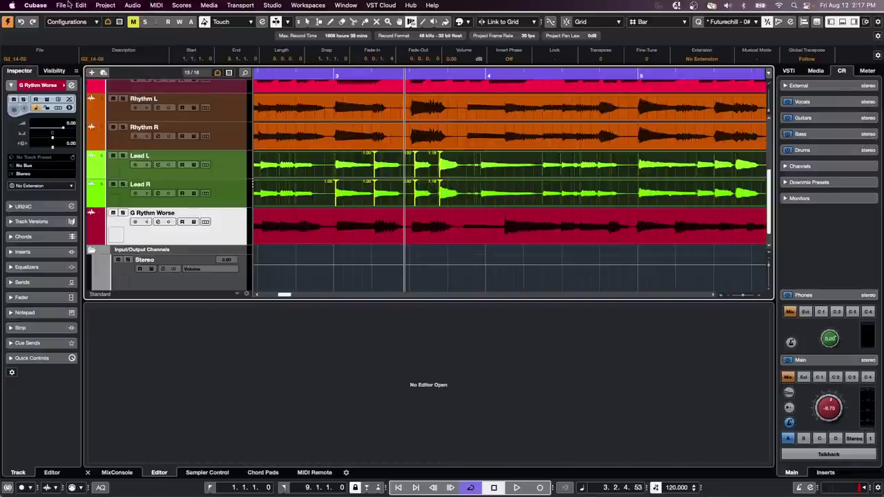
# - Create a new empty project, accepting the folder offered for the project location
pyautogui.click(61, 5)
pyautogui.click(69, 18)
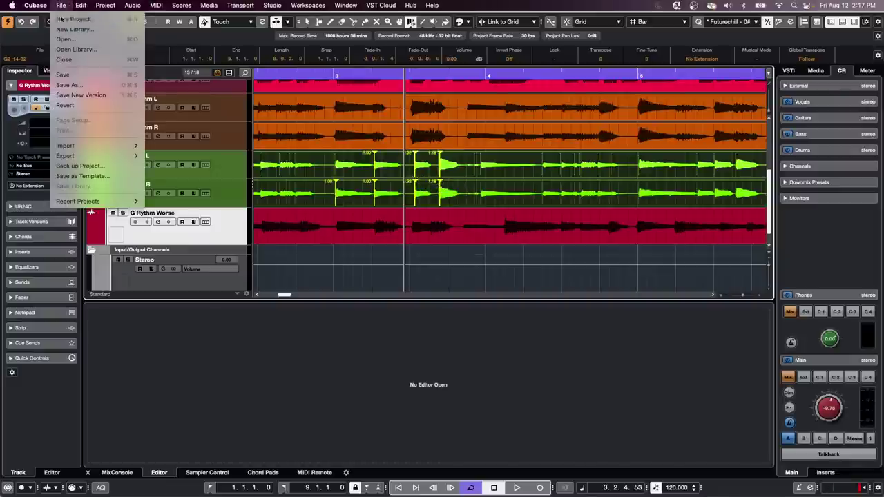
pyautogui.click(681, 338)
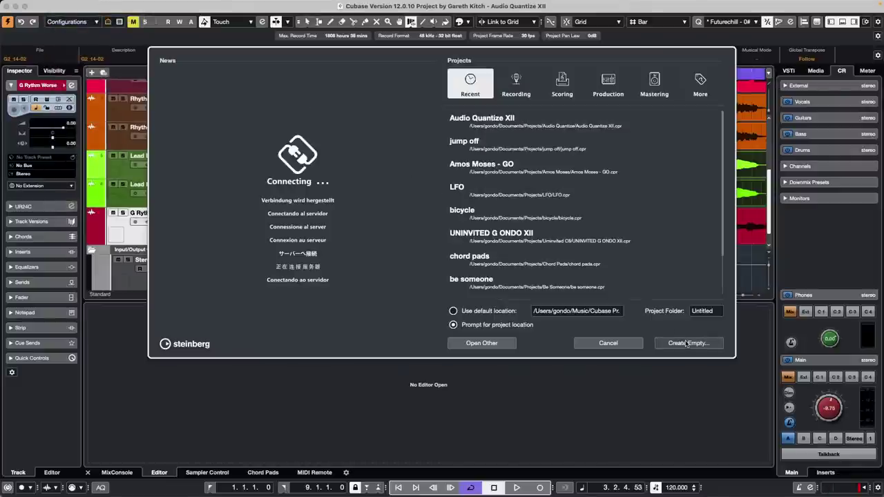
pyautogui.click(604, 268)
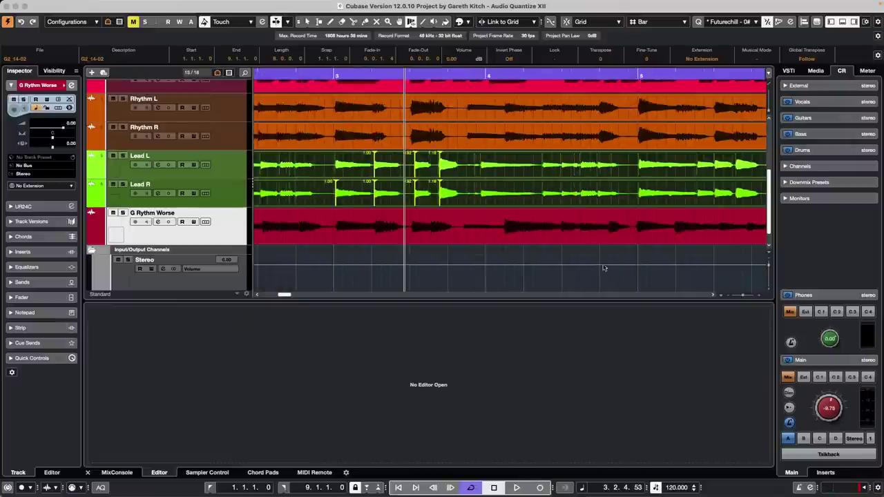
# - Bring the new empty project forward and add two stereo audio tracks to it
pyautogui.rightClick(191, 111)
pyautogui.click(188, 113)
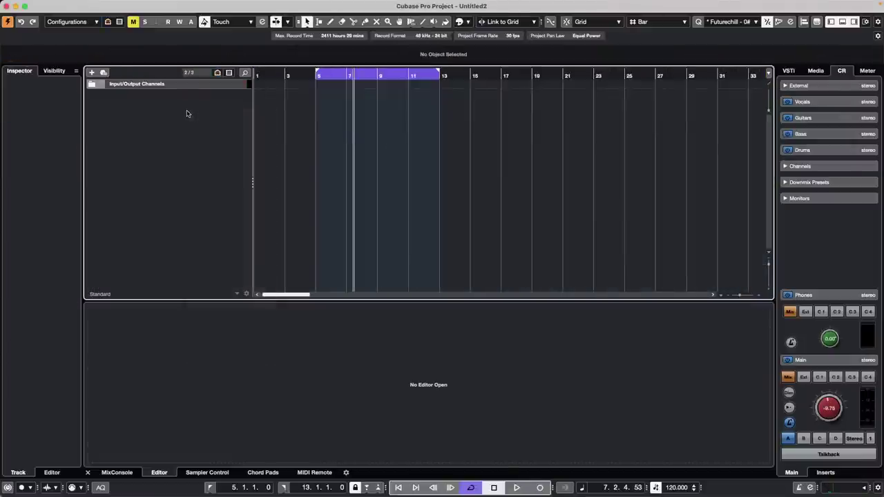
pyautogui.rightClick(188, 112)
pyautogui.click(221, 117)
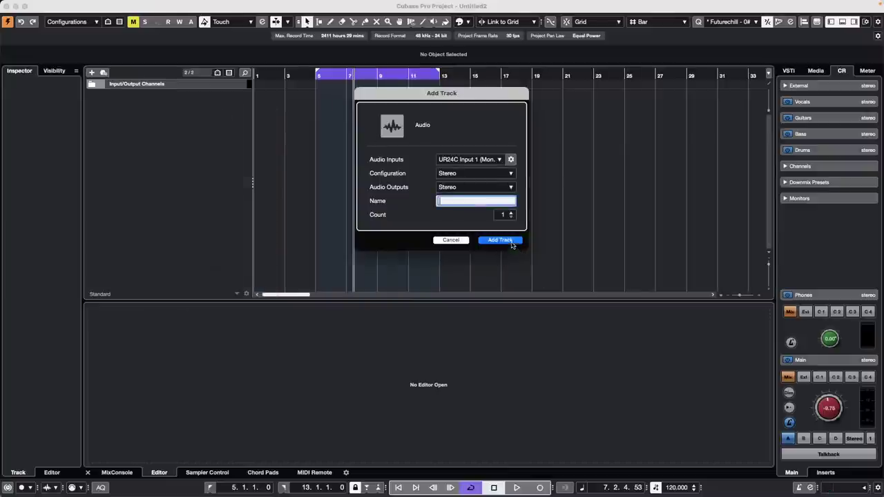
pyautogui.click(511, 212)
pyautogui.click(512, 241)
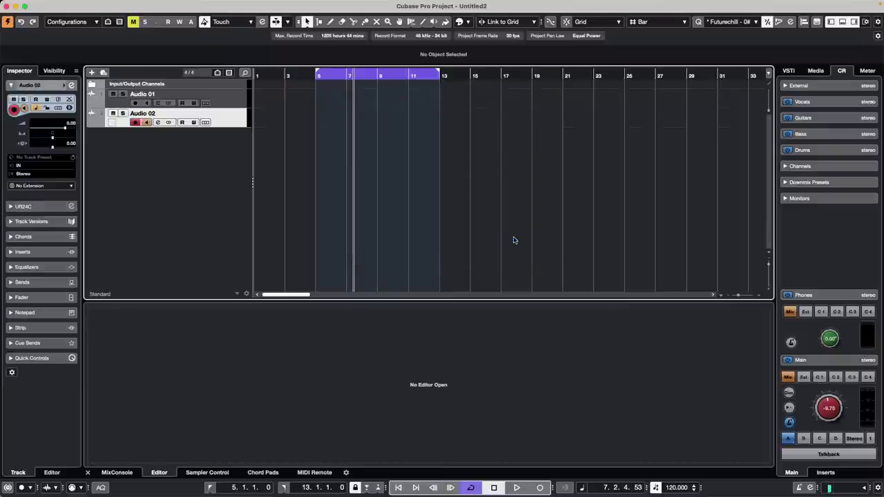
# - Disarm Audio 02 and disable Enable Record on Selected Audio Track in the Project & MixConsole editing preferences
pyautogui.click(135, 122)
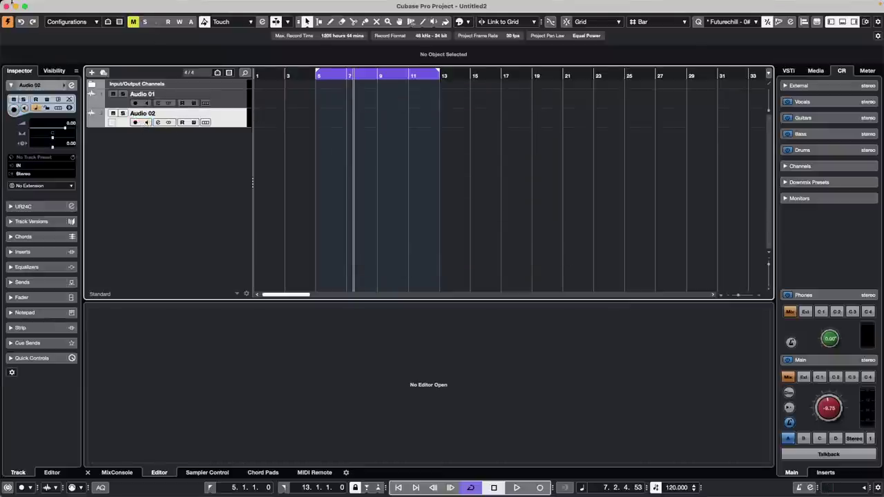
pyautogui.click(32, 4)
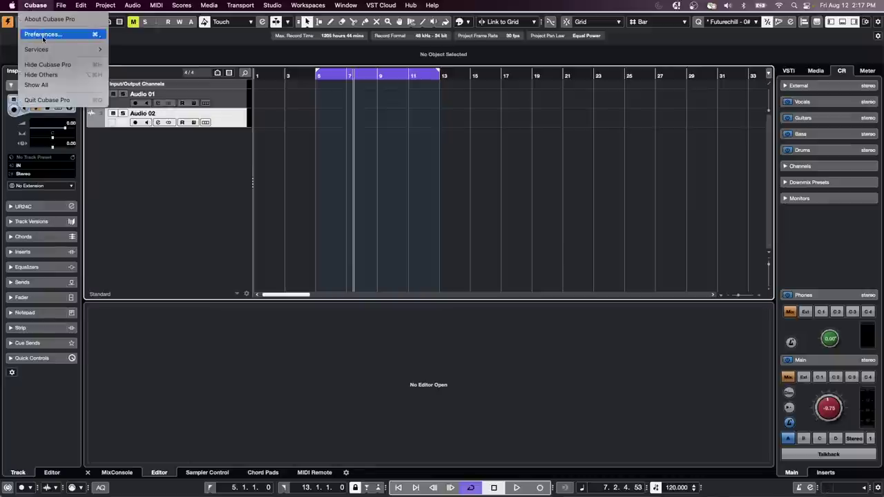
pyautogui.click(42, 35)
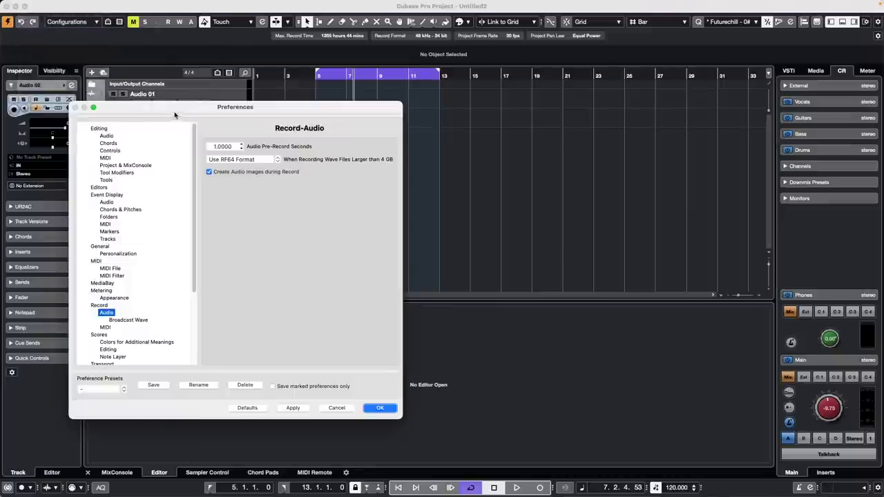
pyautogui.click(135, 166)
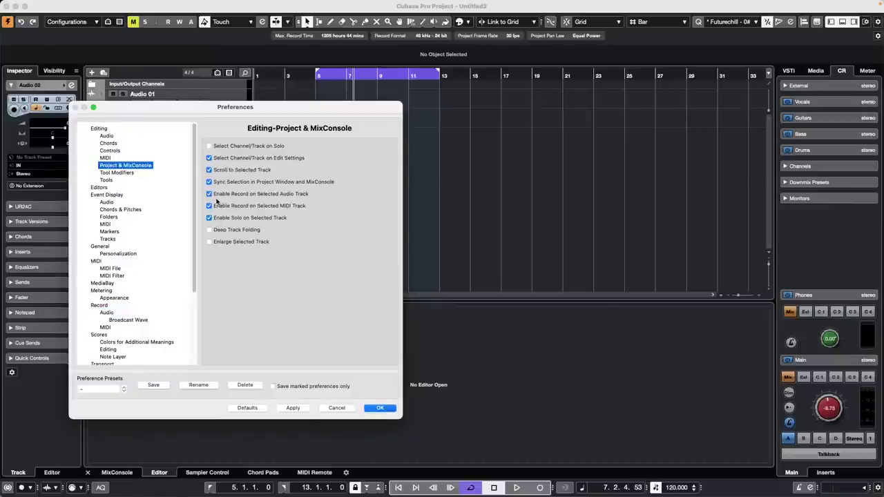
pyautogui.click(210, 195)
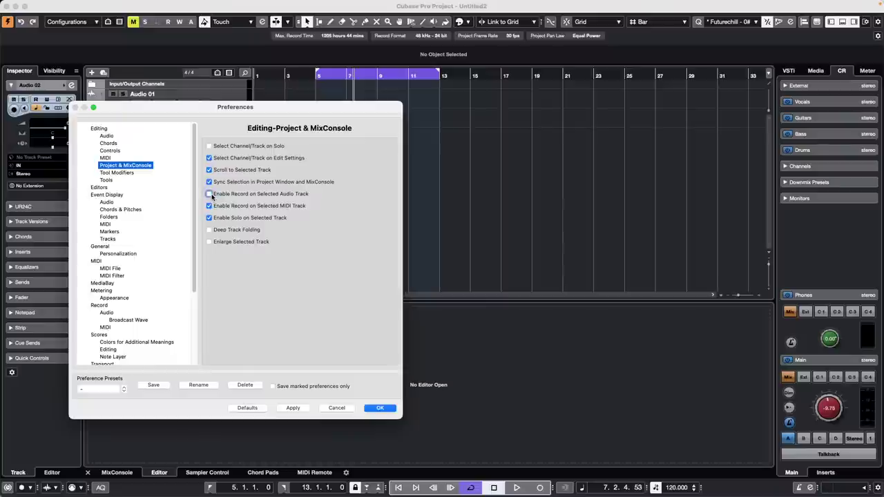
pyautogui.click(381, 408)
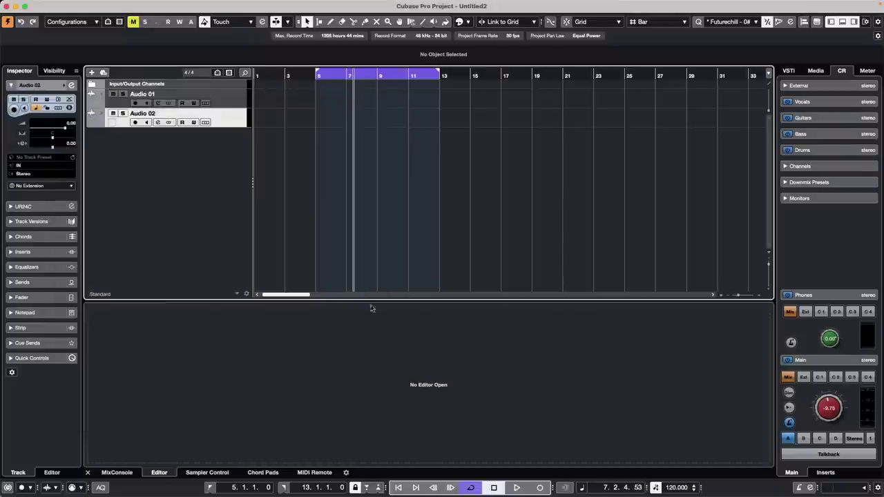
# - Record-enable Audio 02, record onto it with the cycle active, select Audio 01 while recording runs, and stop
pyautogui.click(135, 122)
pyautogui.click(517, 488)
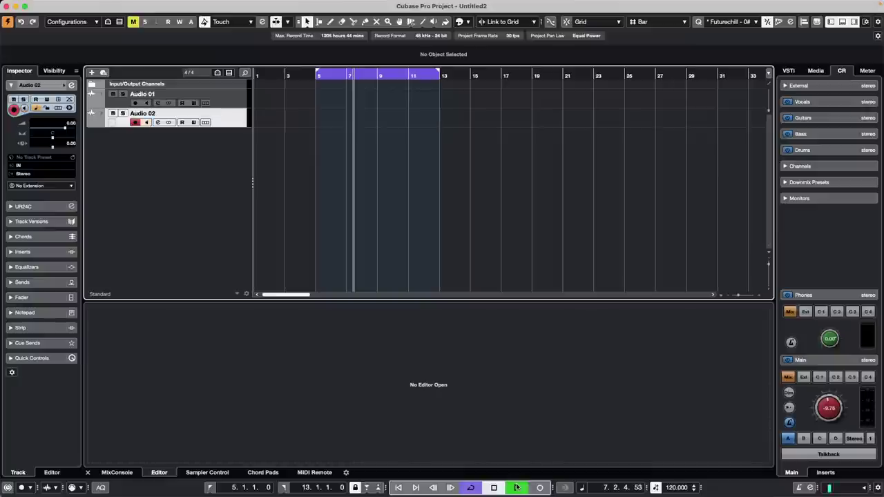
pyautogui.click(539, 488)
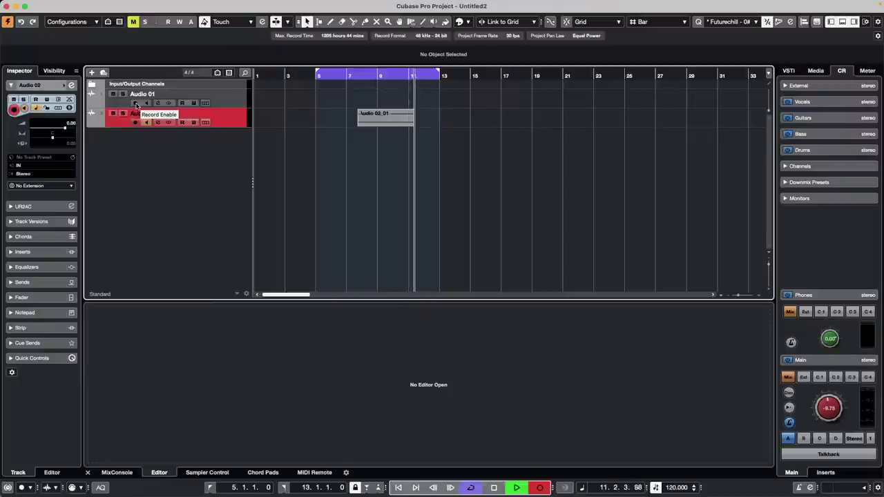
pyautogui.click(237, 102)
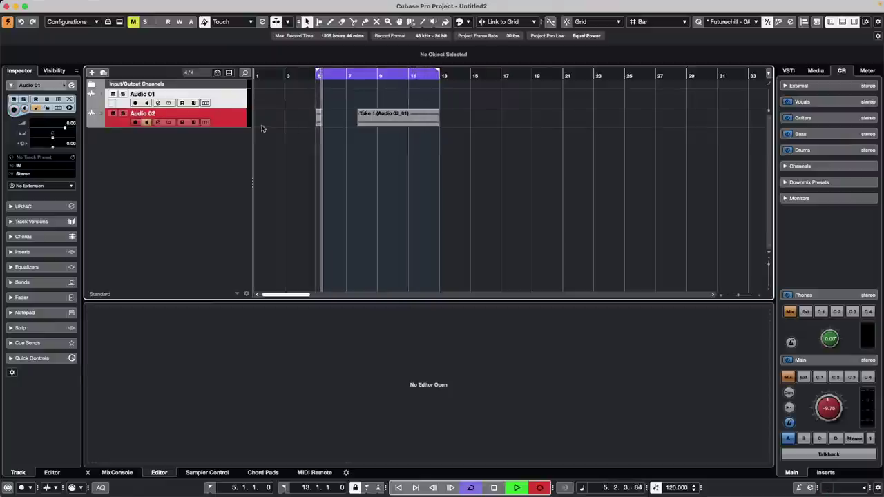
pyautogui.press('space')
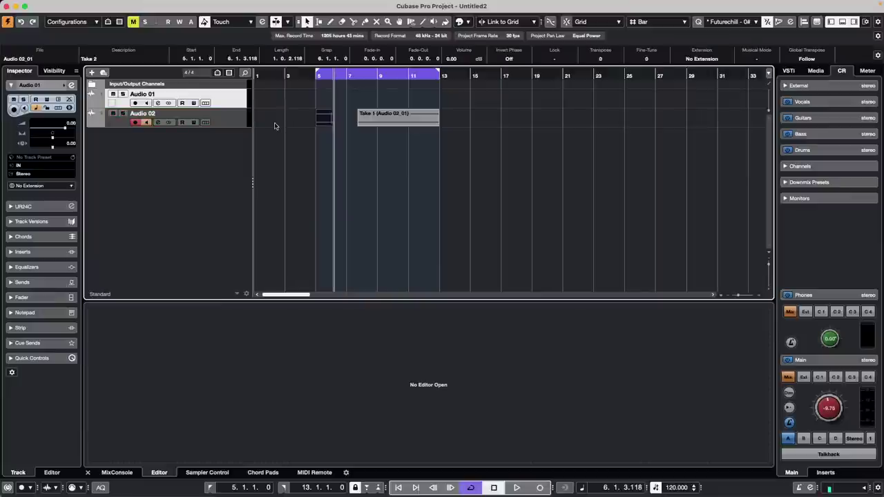
# - Undo the cycle recording, turn cycle mode off during playback, reselect Audio 02 and stop the transport
pyautogui.press('super+z')
pyautogui.press('space')
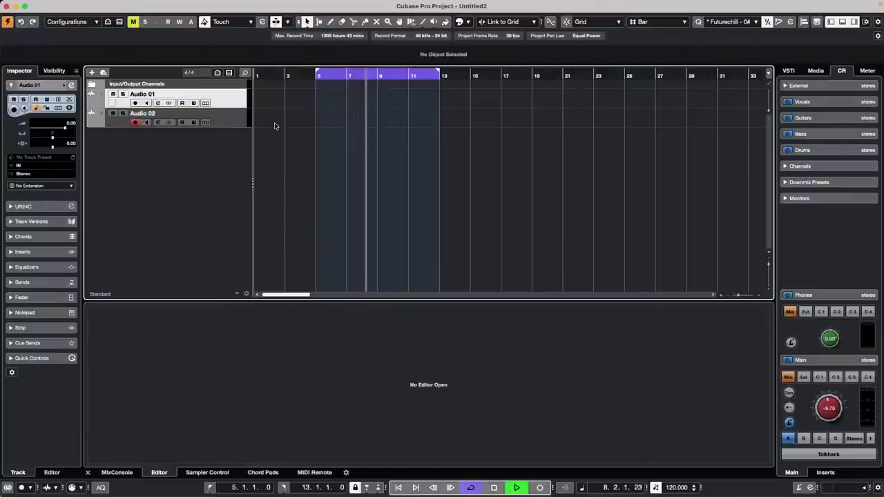
pyautogui.press('KP_Divide')
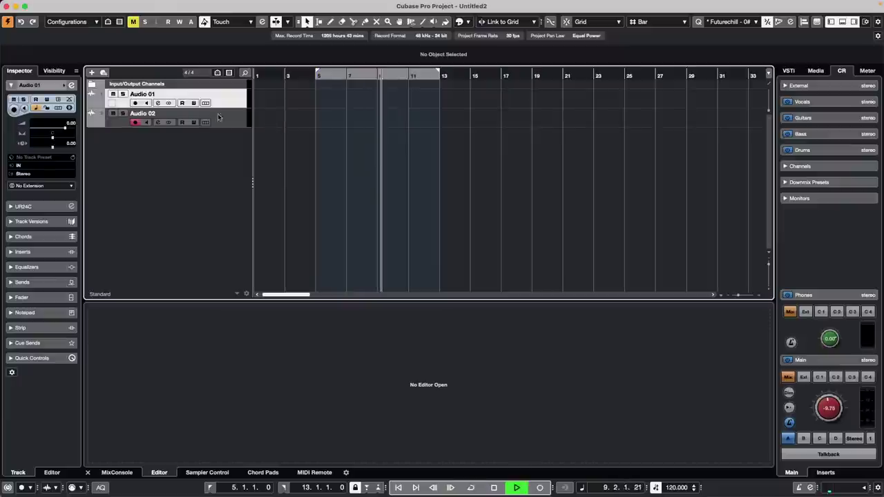
pyautogui.click(236, 126)
pyautogui.press('space')
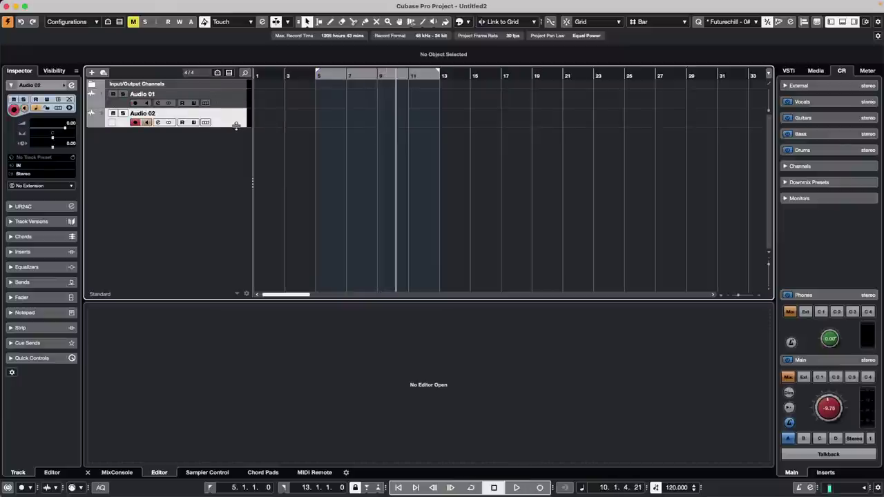
# - Record Audio 02 from just before bar 5, punch Audio 01 in and out twice with its record enable, and end the recording
pyautogui.click(313, 78)
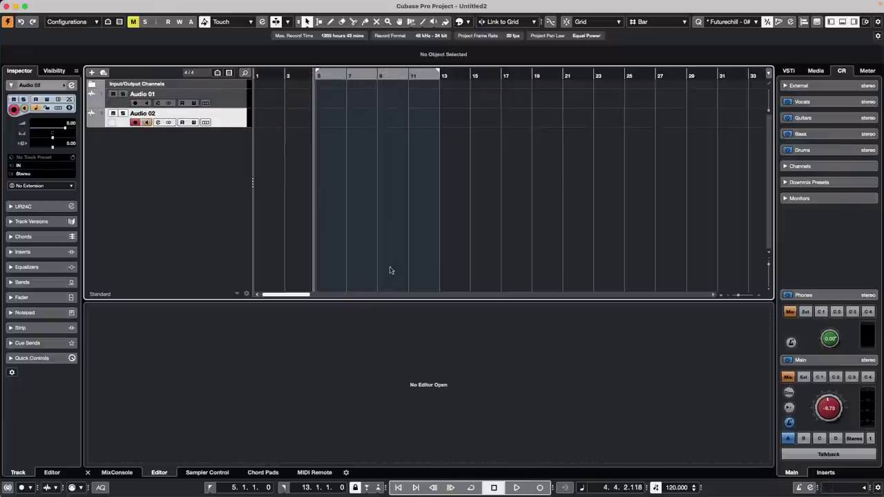
pyautogui.press('KP_Multiply')
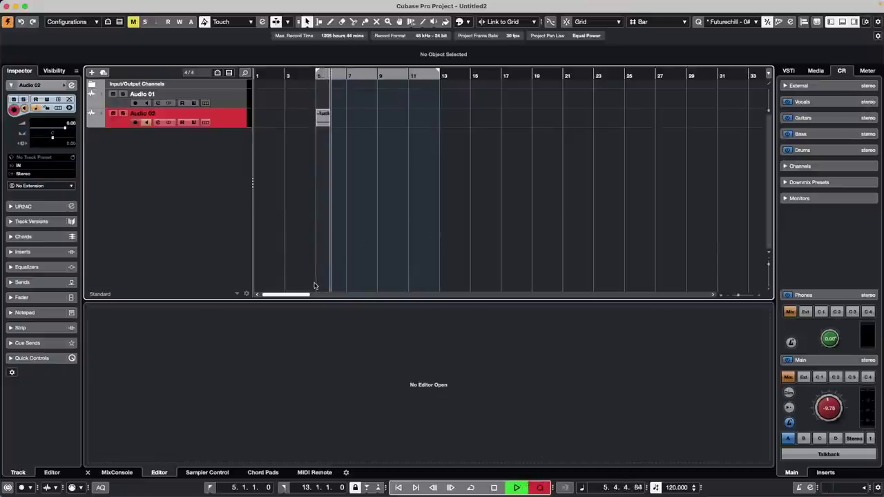
pyautogui.click(227, 102)
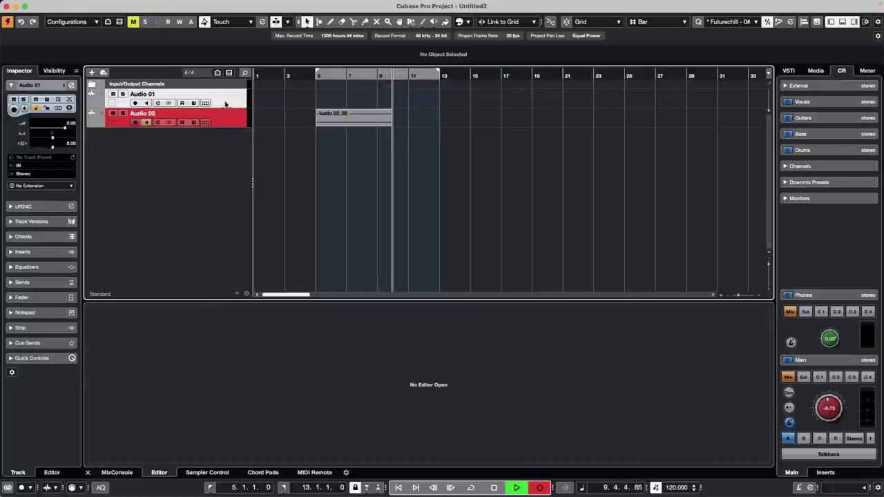
pyautogui.click(135, 103)
pyautogui.click(136, 103)
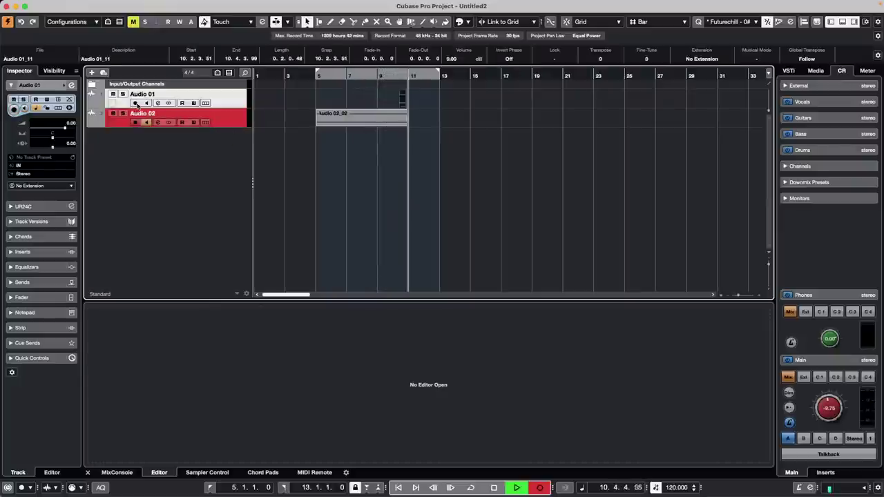
pyautogui.click(136, 103)
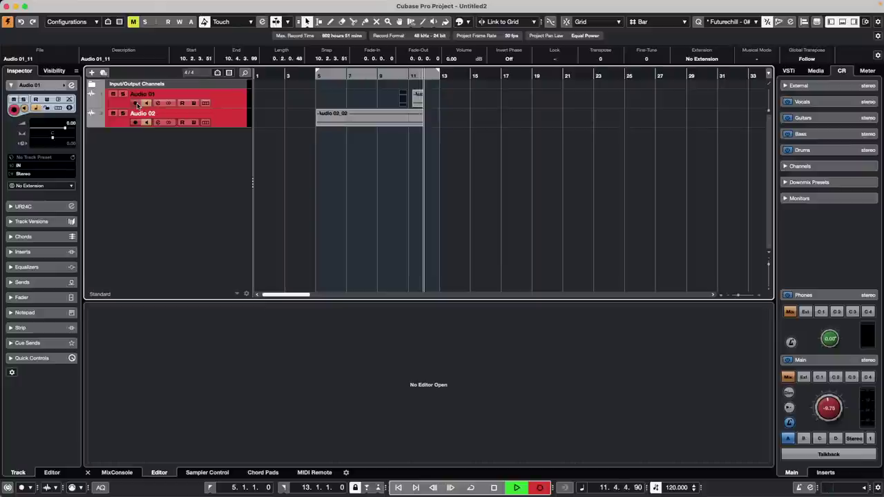
pyautogui.click(136, 103)
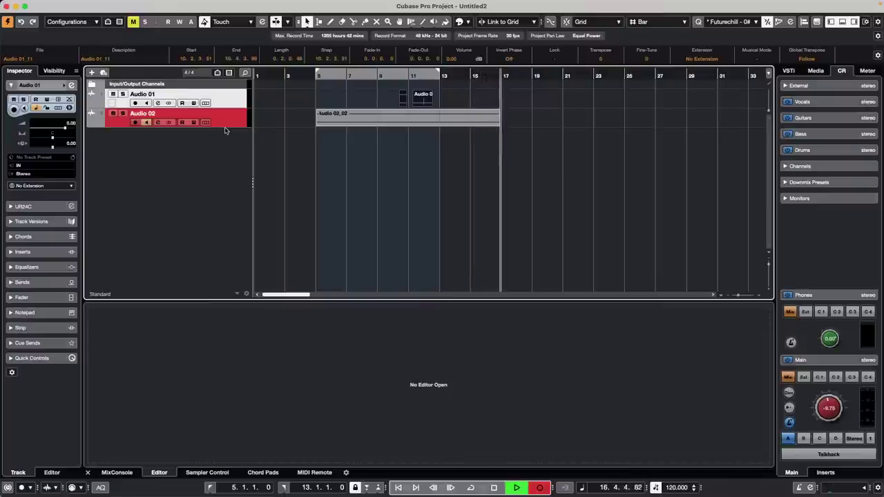
pyautogui.press('KP_Multiply')
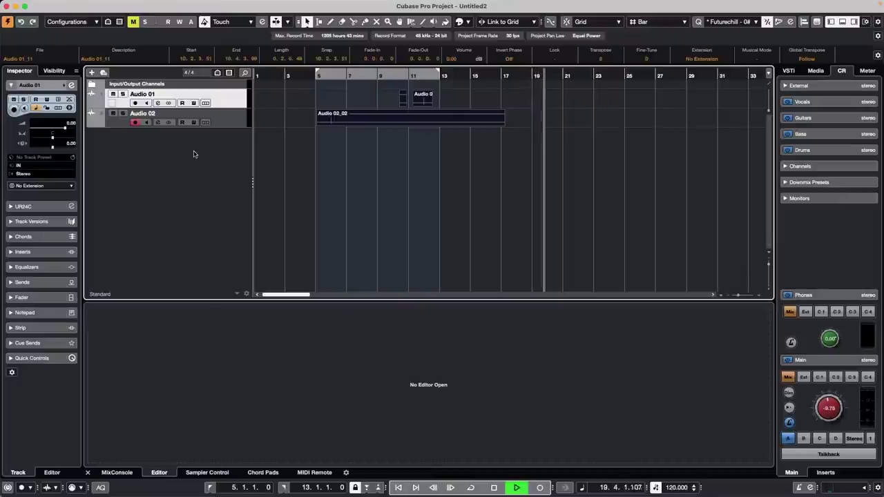
# - Review the Enable Record on Selected Audio Track option in the Project & MixConsole preferences, leave it disabled, and stop playback
pyautogui.click(36, 5)
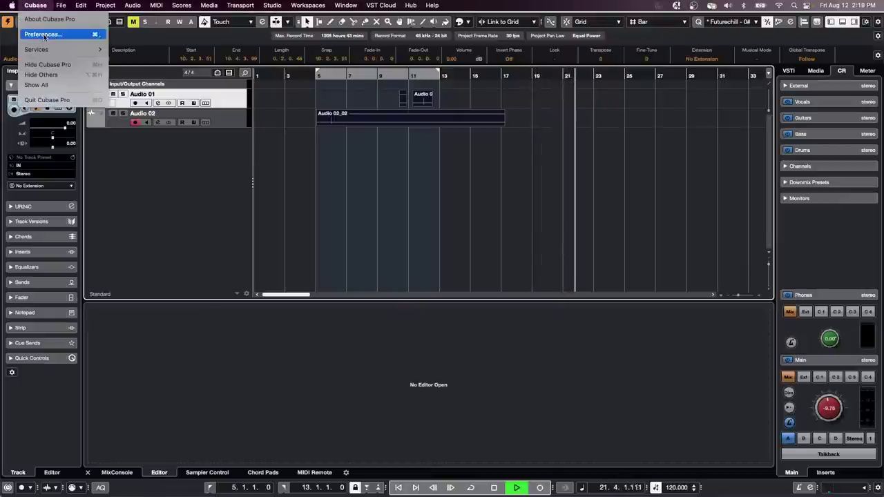
pyautogui.click(43, 34)
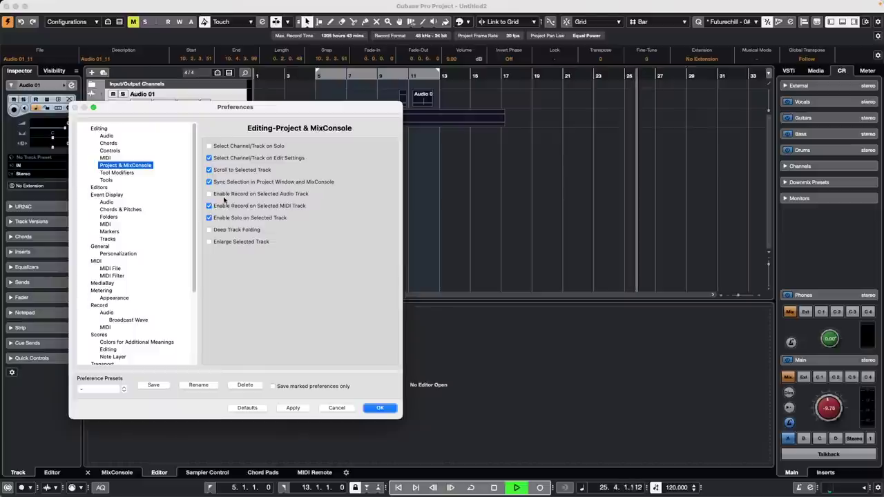
pyautogui.click(283, 198)
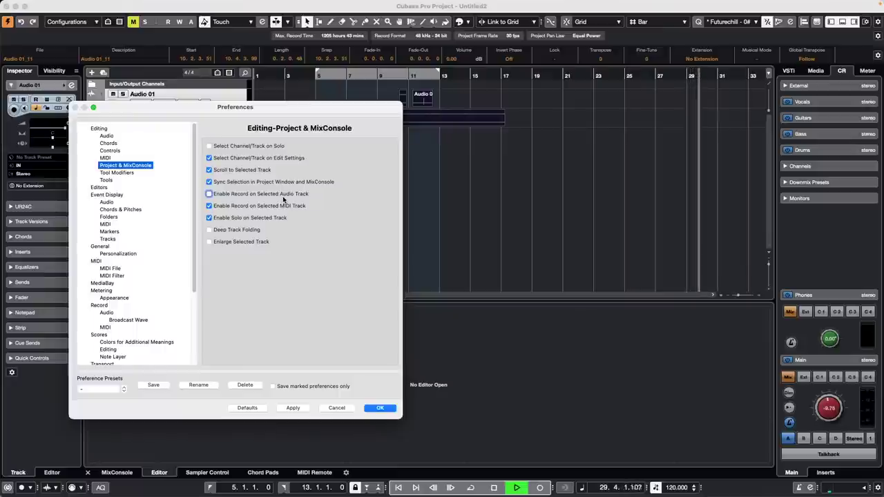
pyautogui.click(382, 408)
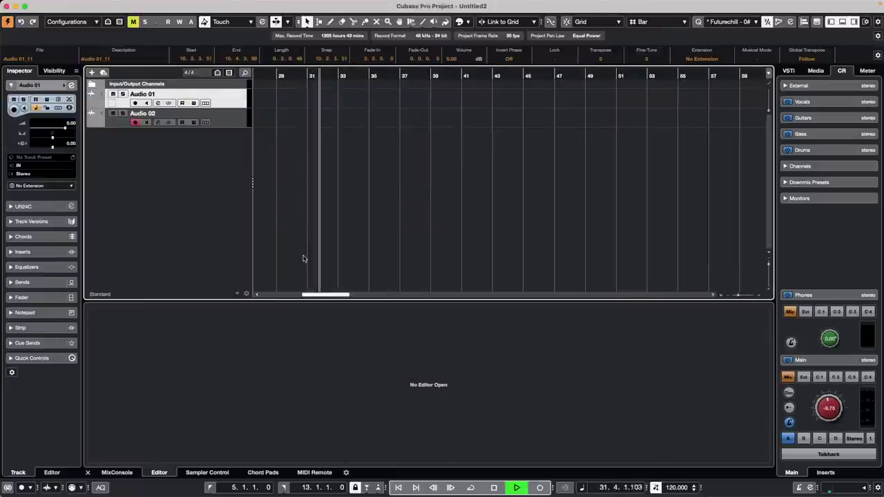
pyautogui.press('space')
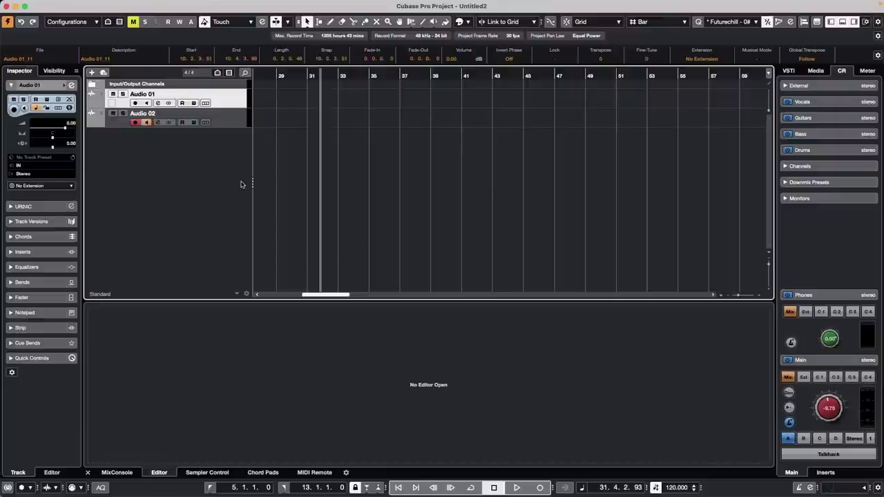
# - Add 11 instrument tracks with No VST Instrument assigned and the Stereo output
pyautogui.rightClick(165, 166)
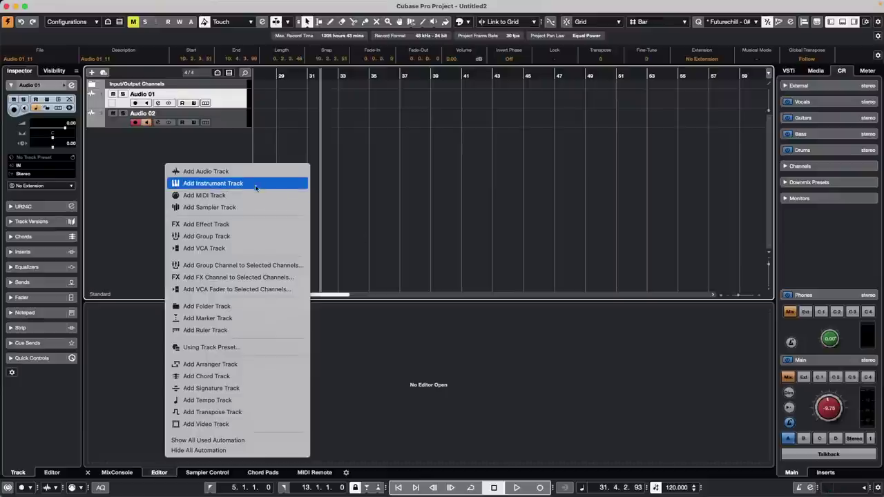
pyautogui.click(230, 182)
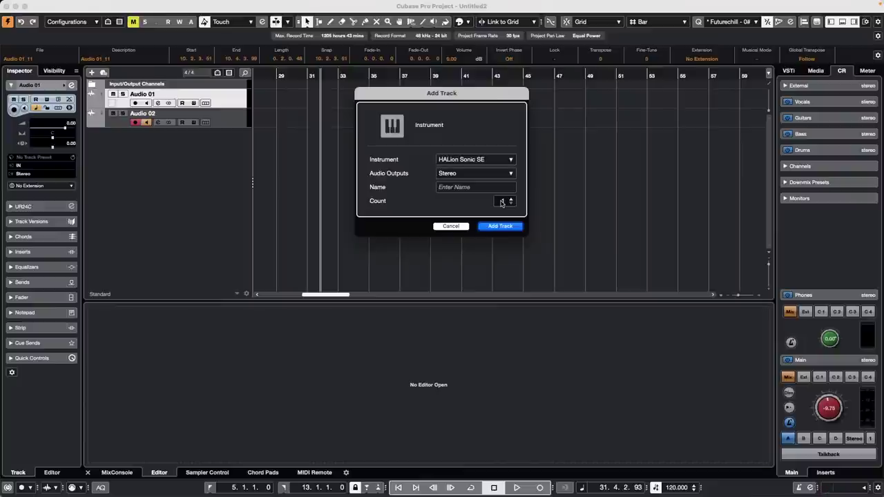
pyautogui.click(467, 160)
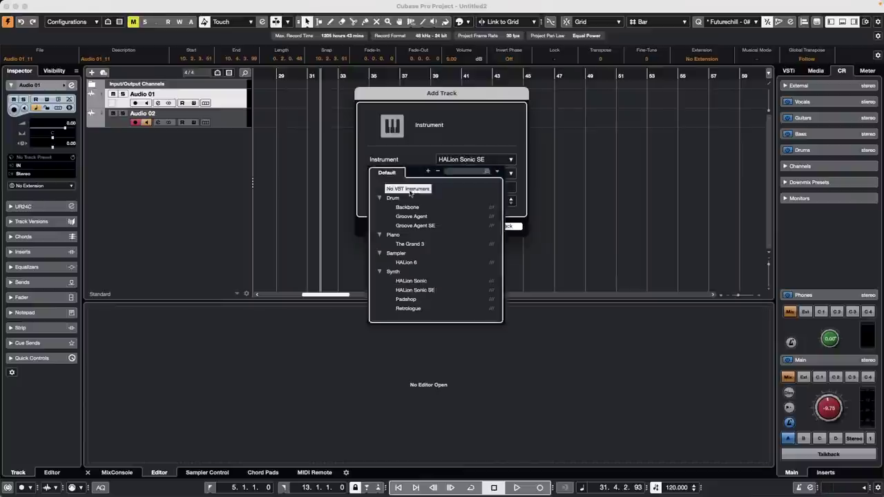
pyautogui.click(409, 190)
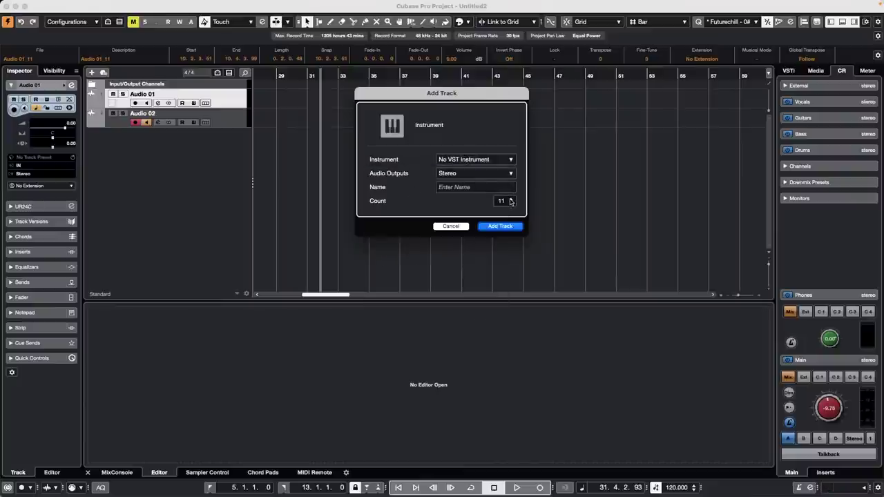
pyautogui.click(505, 226)
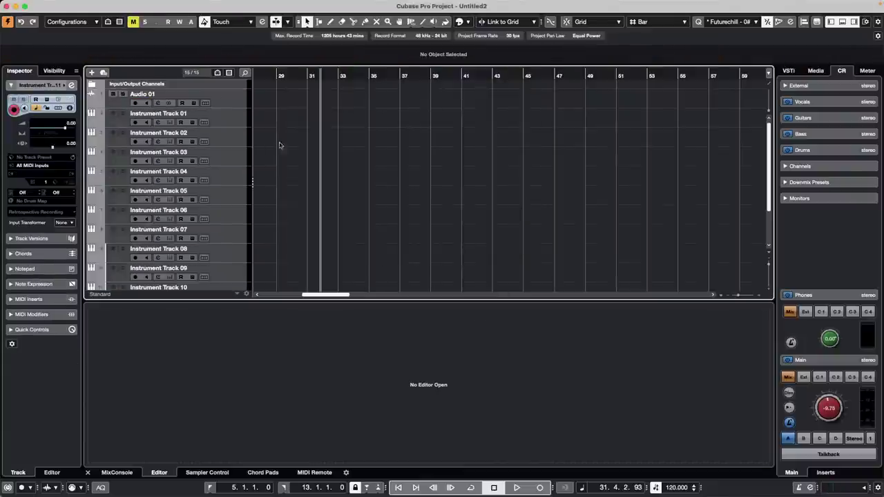
# - Set the MIDI input of Instrument Tracks 01 through 07 together to ChoiSauce 100
pyautogui.click(234, 123)
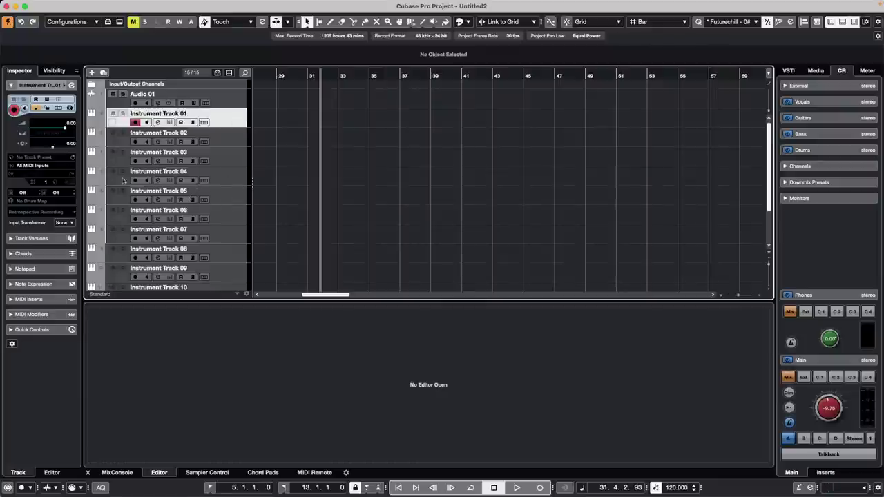
pyautogui.keyDown('shift'); pyautogui.click(233, 238); pyautogui.keyUp('shift')
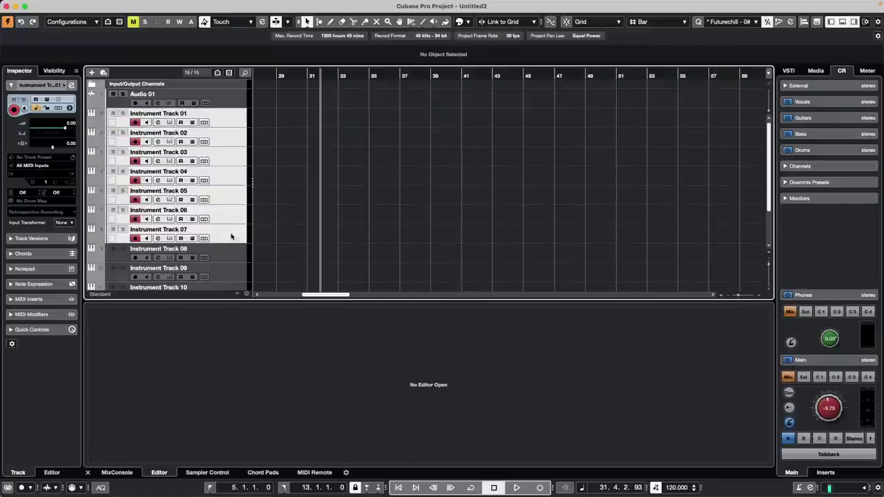
pyautogui.click(51, 167)
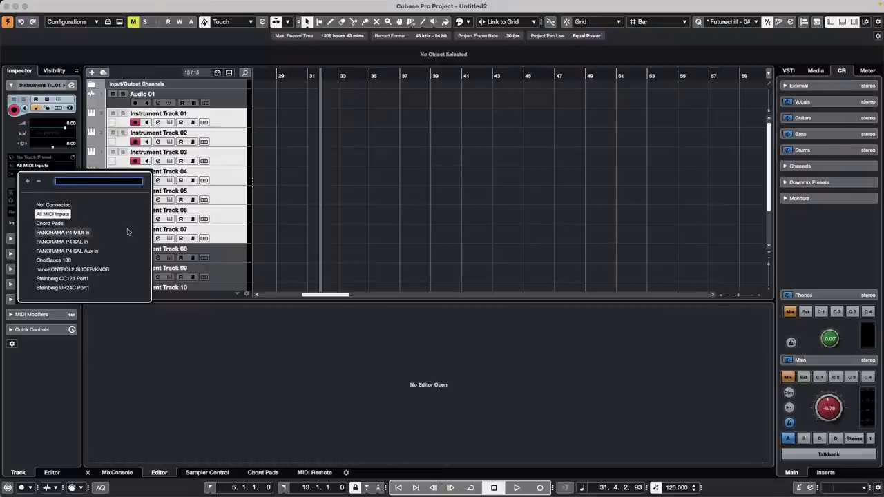
pyautogui.click(69, 262)
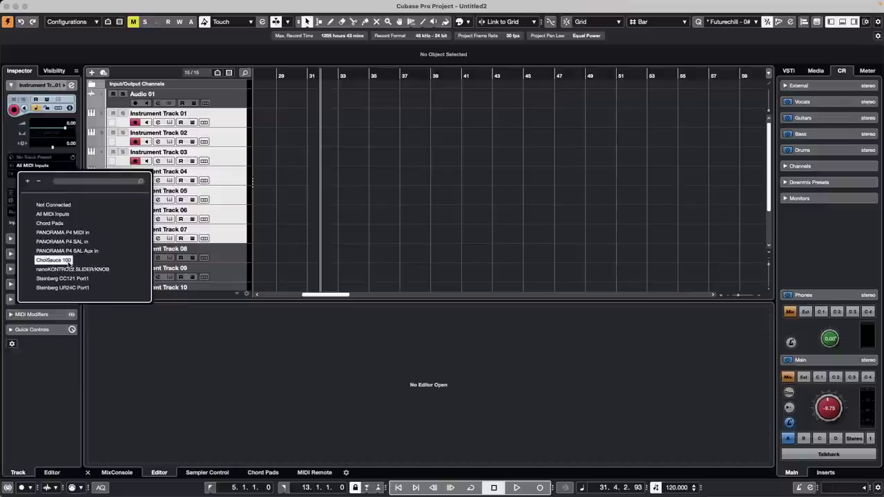
# - Step through the instrument tracks one at a time to check each track's MIDI input assignment, ending on Audio 02
pyautogui.click(227, 219)
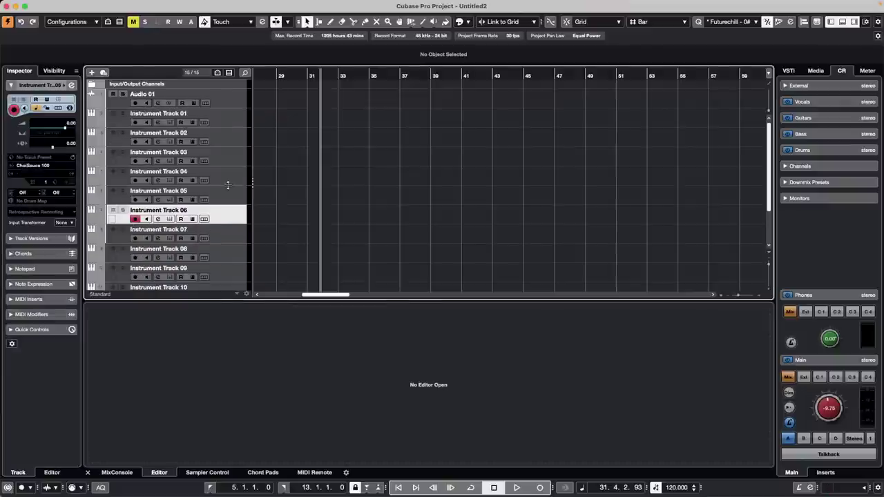
pyautogui.press('Down')
pyautogui.press('Down')
pyautogui.press('Up')
pyautogui.press('Up')
pyautogui.press('Up')
pyautogui.press('Up')
pyautogui.press('Up')
pyautogui.press('Up')
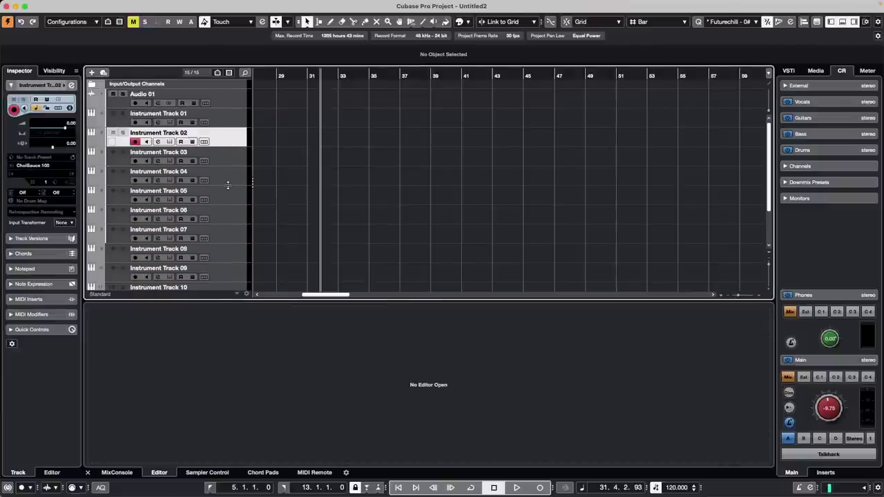
pyautogui.press('Up')
pyautogui.press('Down')
pyautogui.press('Down')
pyautogui.press('Down')
pyautogui.press('Down')
pyautogui.press('Down')
pyautogui.press('Down')
pyautogui.press('Up')
pyautogui.press('Up')
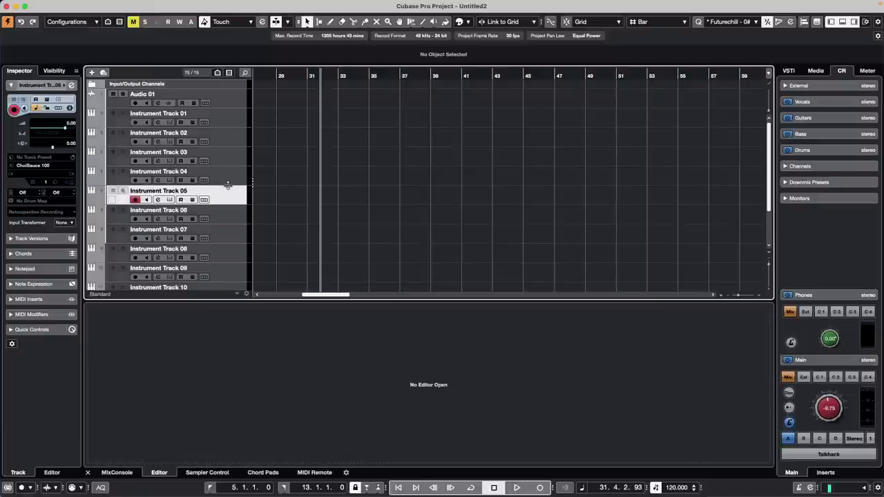
pyautogui.press('Up')
pyautogui.press('Up')
pyautogui.press('Up')
pyautogui.press('Up')
pyautogui.press('Up')
pyautogui.press('Down')
pyautogui.press('Down')
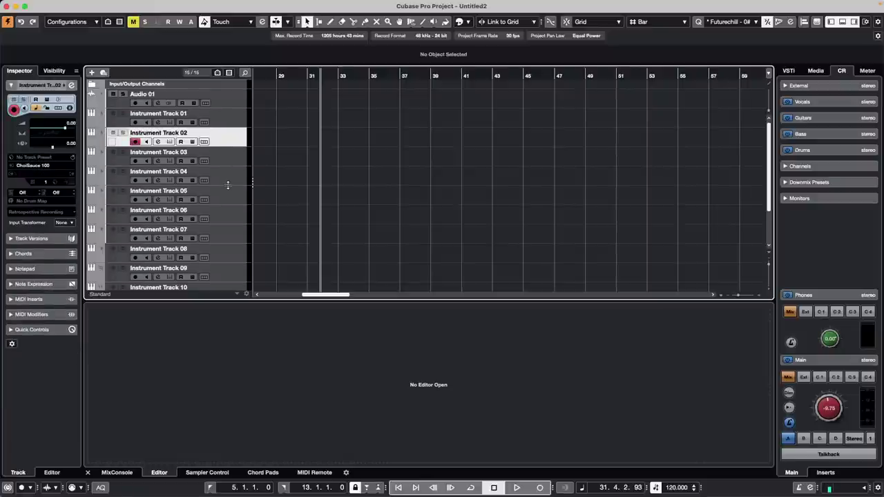
pyautogui.press('Down')
pyautogui.press('Down')
pyautogui.press('Down')
pyautogui.press('Down')
pyautogui.press('Down')
pyautogui.press('Down')
pyautogui.press('Down')
pyautogui.press('Down')
pyautogui.press('Down')
pyautogui.press('Down')
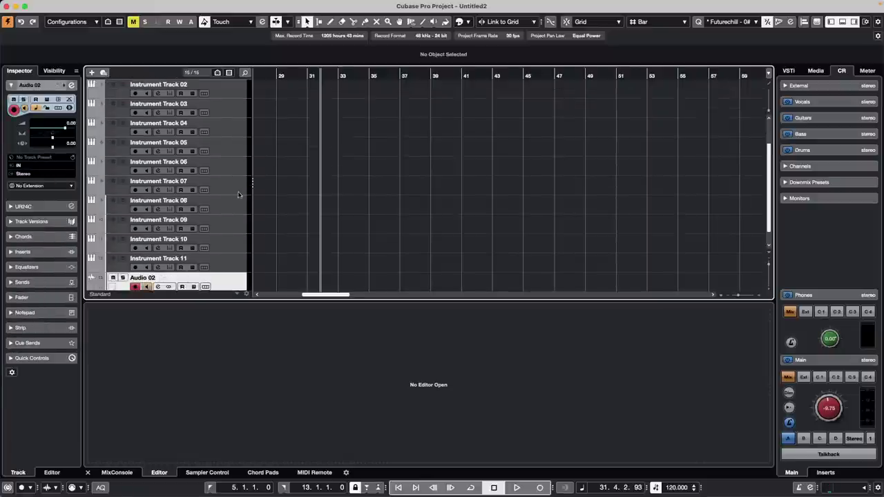
# - Add 10 audio tracks below Audio 02 with Stereo configuration and the Stereo output
pyautogui.rightClick(232, 278)
pyautogui.moveTo(279, 282)
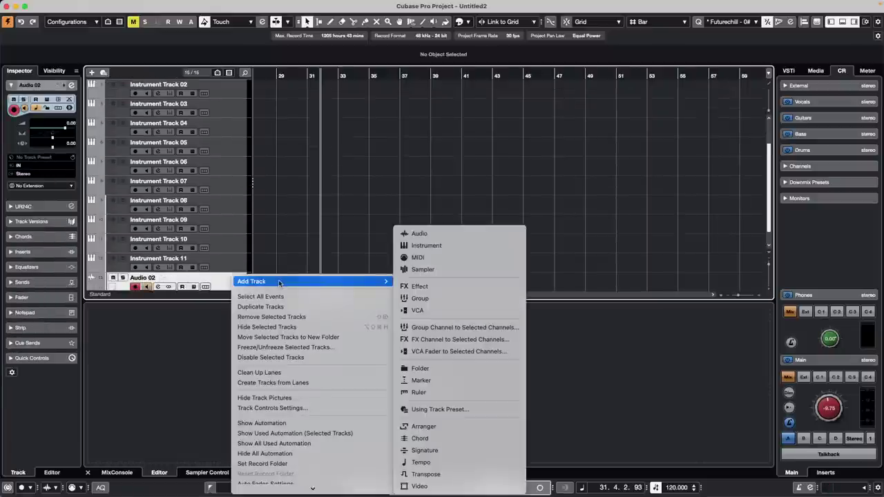
pyautogui.click(419, 234)
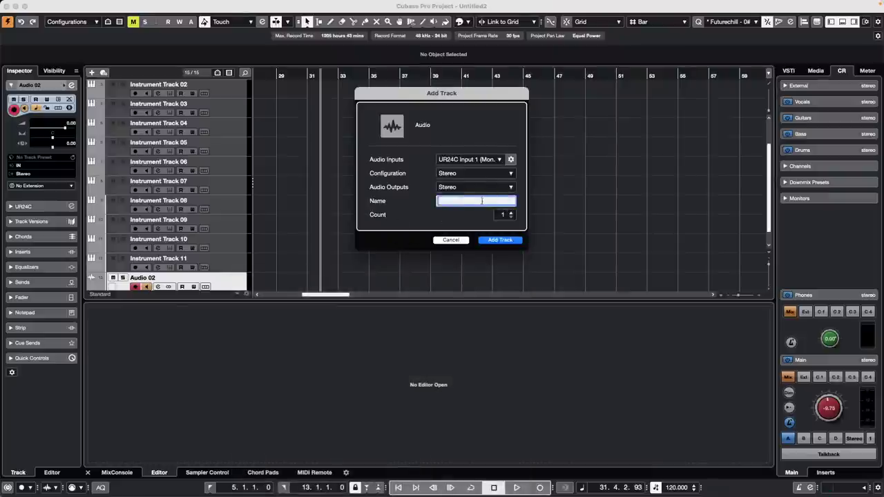
pyautogui.scroll(9, 510, 217)
pyautogui.click(500, 240)
pyautogui.scroll(-10, 233, 202)
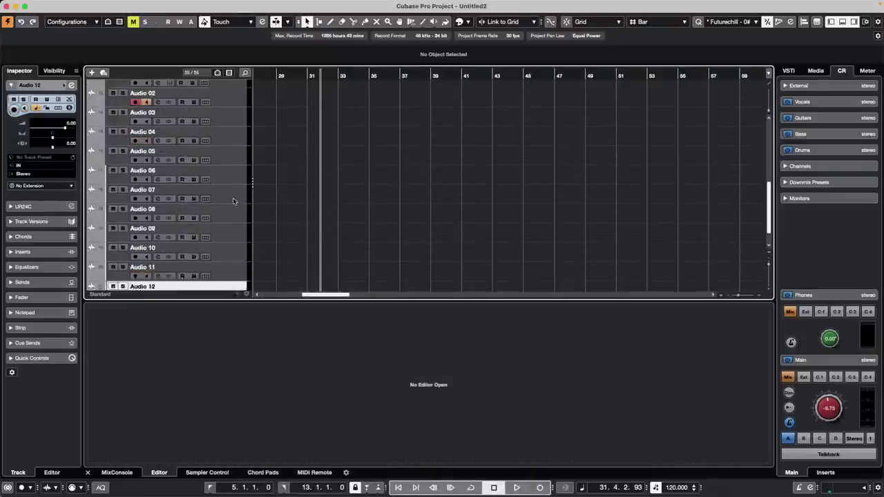
# - Set the input bus of Audio 02 through Audio 12 together to 1/2" Analog
pyautogui.scroll(1, 226, 138)
pyautogui.scroll(3, 221, 128)
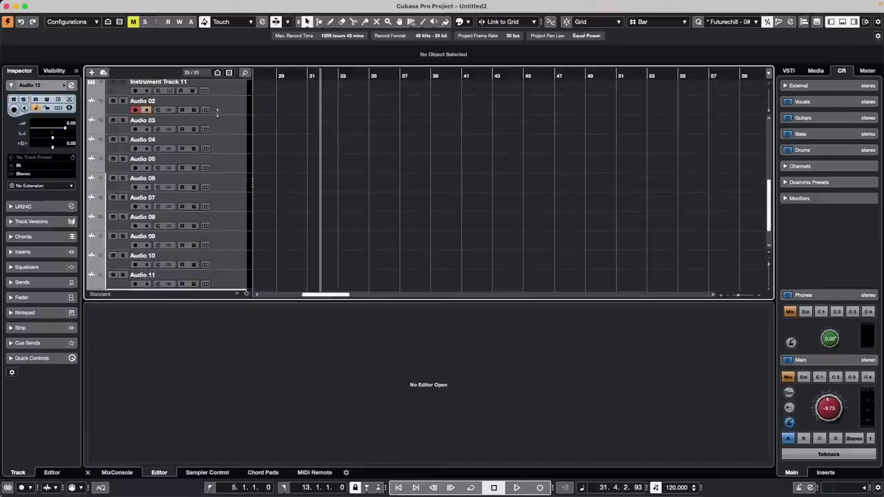
pyautogui.keyDown('shift'); pyautogui.click(227, 110); pyautogui.keyUp('shift')
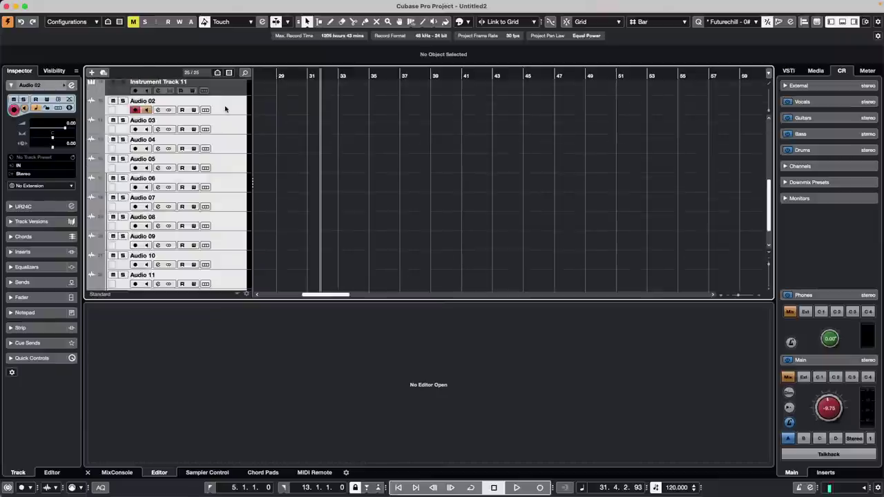
pyautogui.click(28, 166)
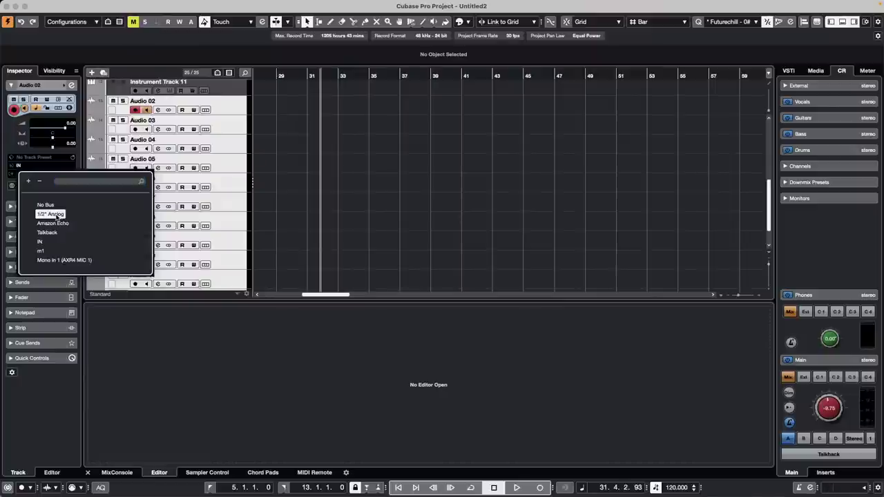
pyautogui.click(55, 215)
# - Step through the audio tracks to check each one's input bus, and reselect Audio 02 through Audio 10
pyautogui.click(231, 161)
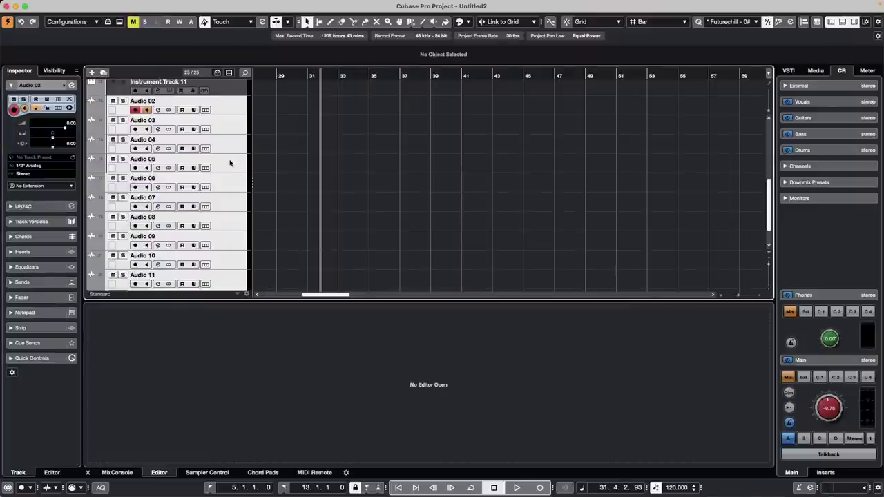
pyautogui.press('Up')
pyautogui.press('Down')
pyautogui.press('Down')
pyautogui.press('Down')
pyautogui.press('Down')
pyautogui.press('Down')
pyautogui.press('Down')
pyautogui.press('Down')
pyautogui.press('Down')
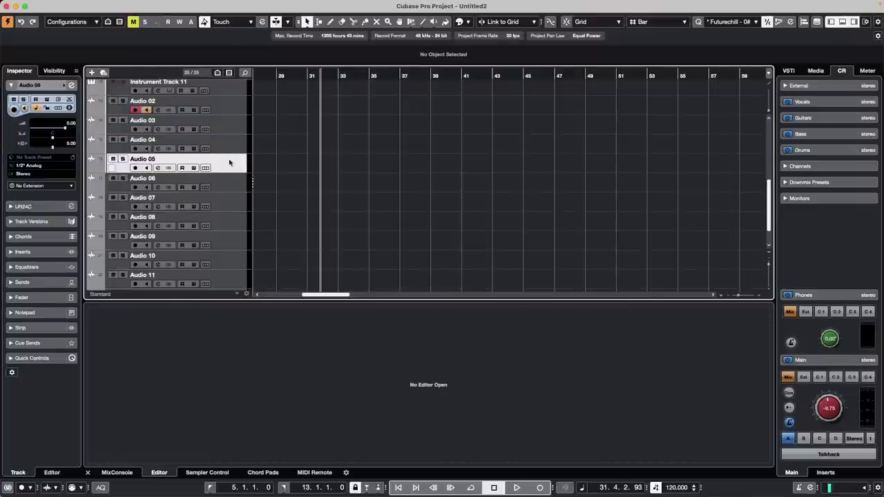
pyautogui.press('Up')
pyautogui.press('Up')
pyautogui.press('Up')
pyautogui.press('Up')
pyautogui.press('Up')
pyautogui.press('Up')
pyautogui.press('Up')
pyautogui.press('Up')
pyautogui.press('Up')
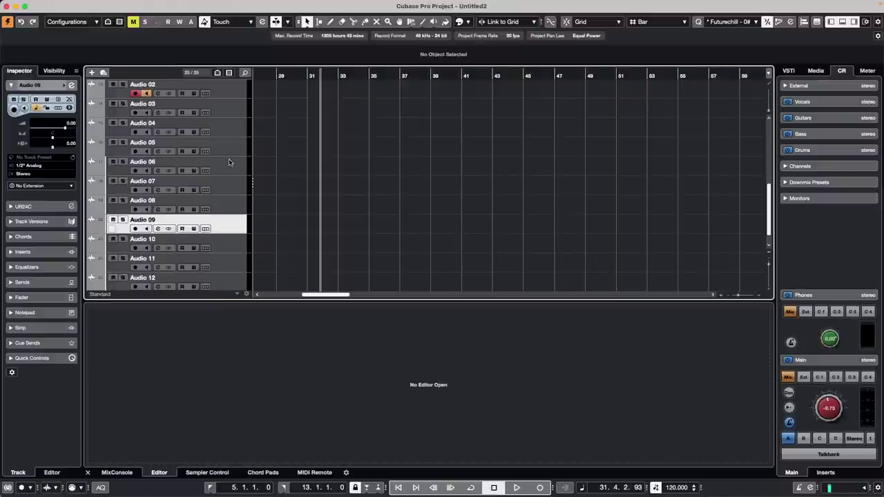
pyautogui.press('Up')
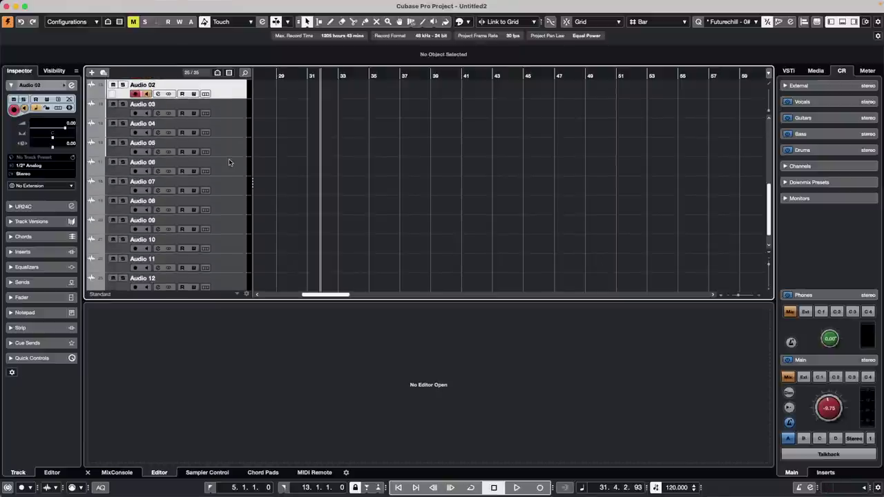
pyautogui.keyDown('shift'); pyautogui.click(235, 239); pyautogui.keyUp('shift')
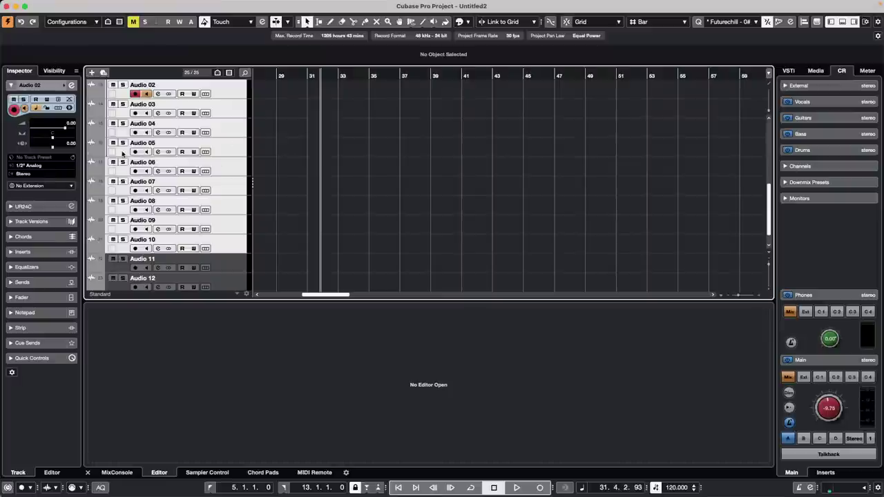
# - Open the recent project UNINVITED G ONDO XII.cpr and activate it
pyautogui.moveTo(80, 5)
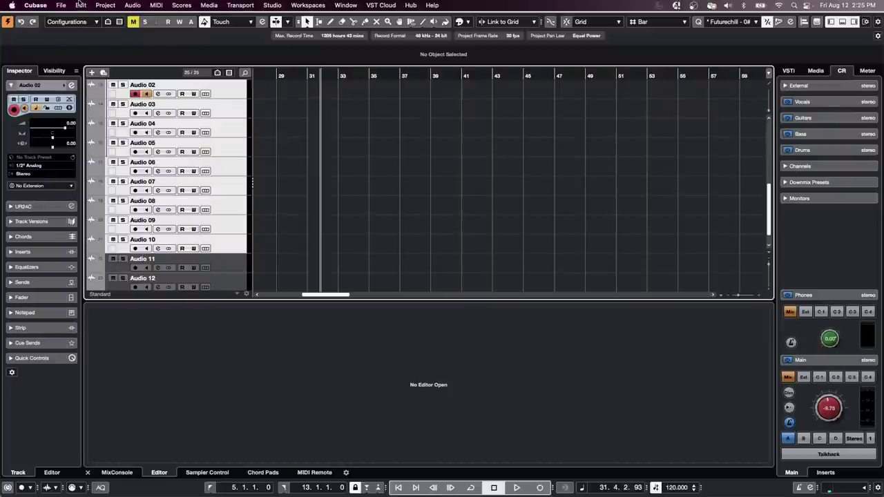
pyautogui.click(61, 5)
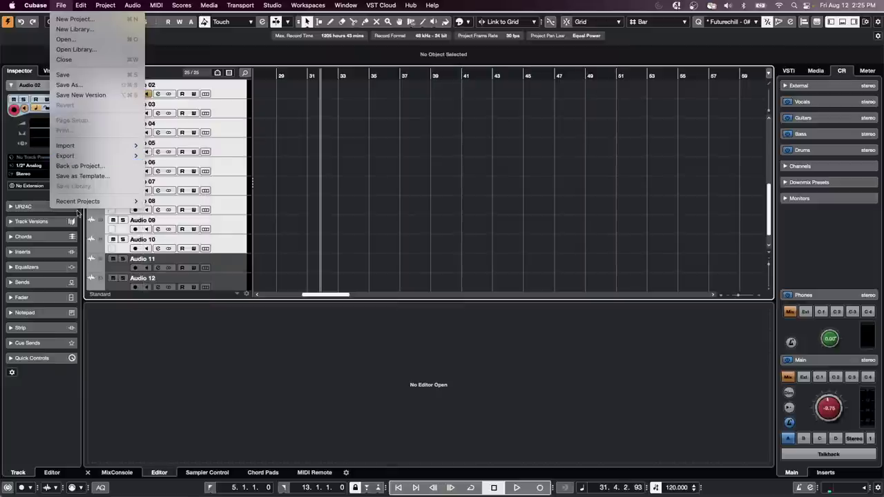
pyautogui.moveTo(134, 205)
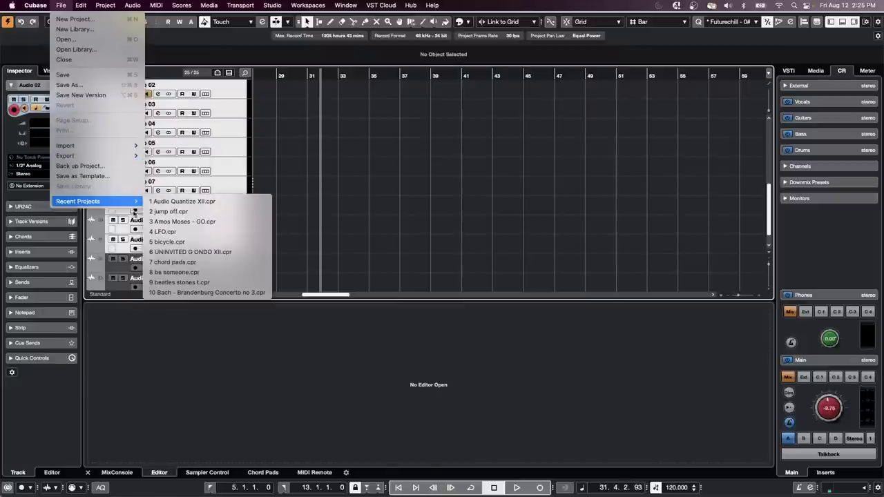
pyautogui.click(218, 252)
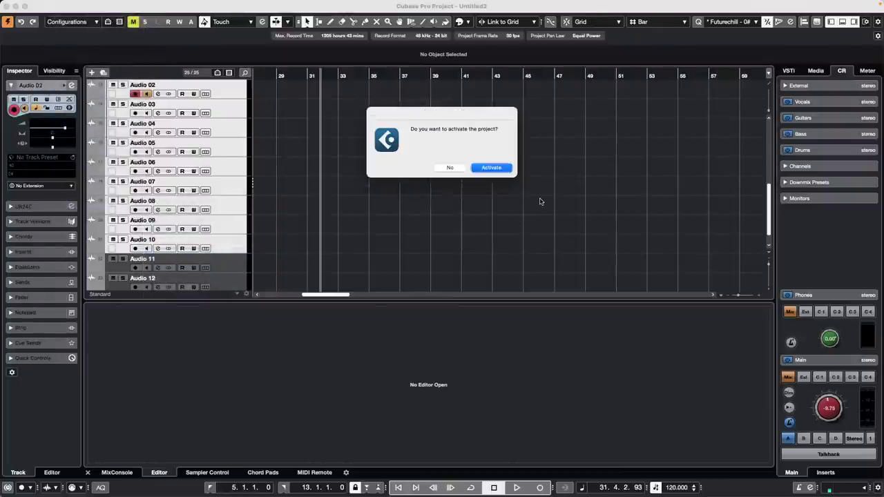
pyautogui.click(499, 169)
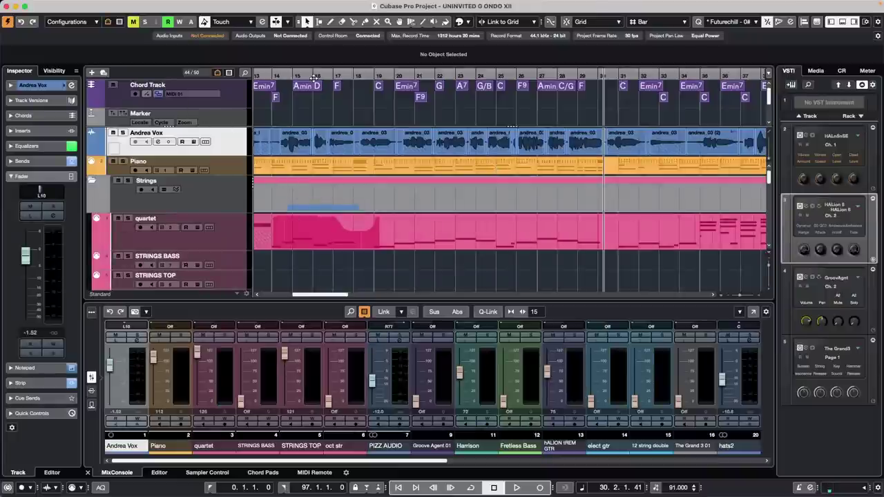
# - Select the STRINGS TOP track in the strings section and open it for in-place editing
pyautogui.moveTo(314, 78); pyautogui.dragTo(314, 59)
pyautogui.scroll(-4, 339, 188)
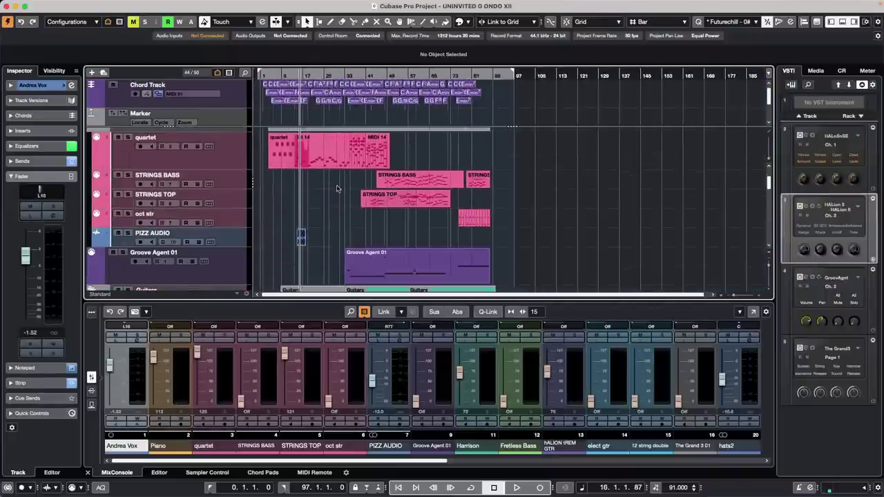
pyautogui.click(235, 203)
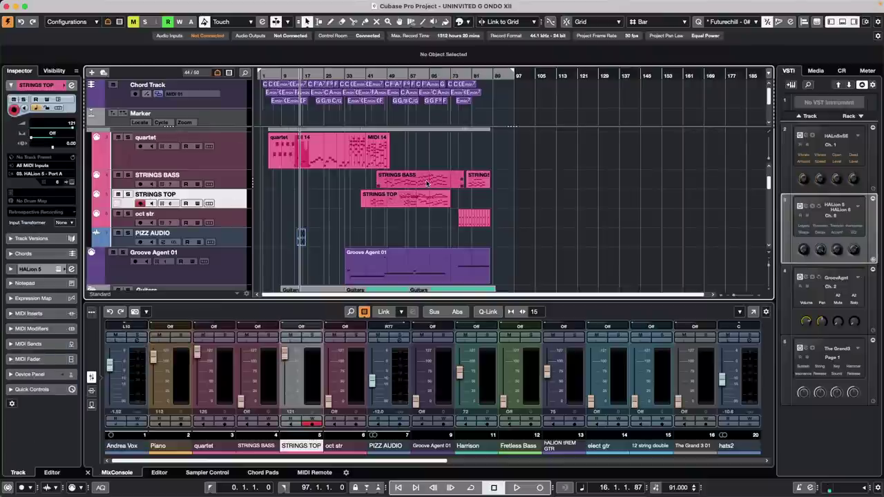
pyautogui.press('super+shift+i')
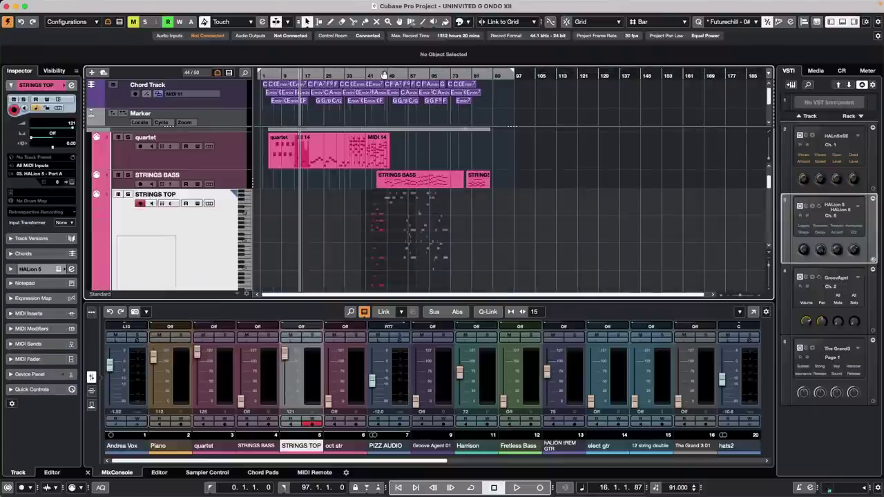
# - Play the project briefly from just before bar 50 and lower the Control Room's Main level
pyautogui.moveTo(391, 73); pyautogui.dragTo(392, 129)
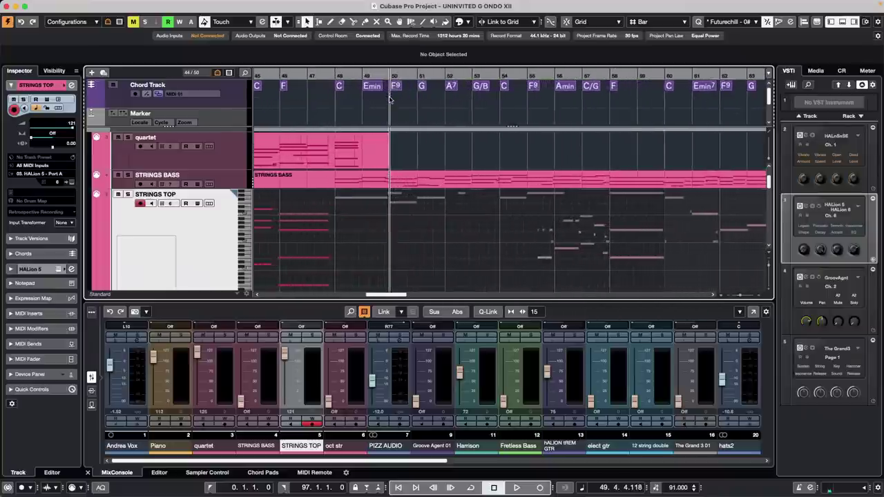
pyautogui.press('space')
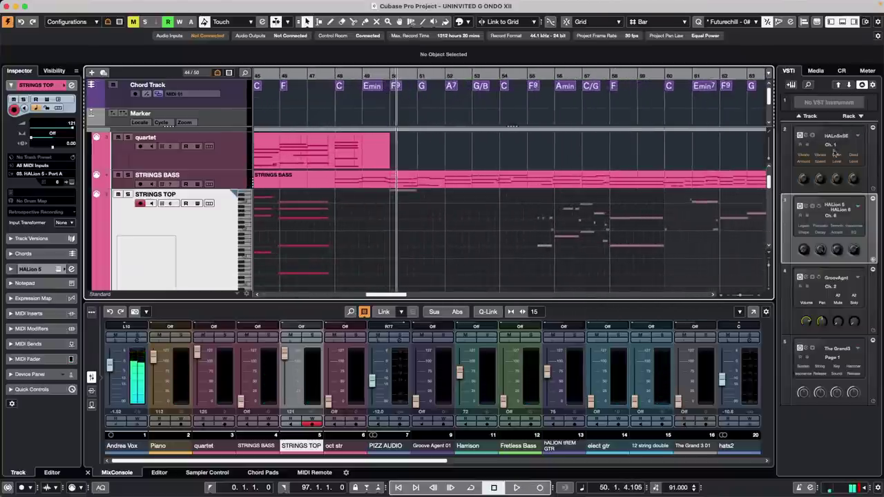
pyautogui.click(841, 71)
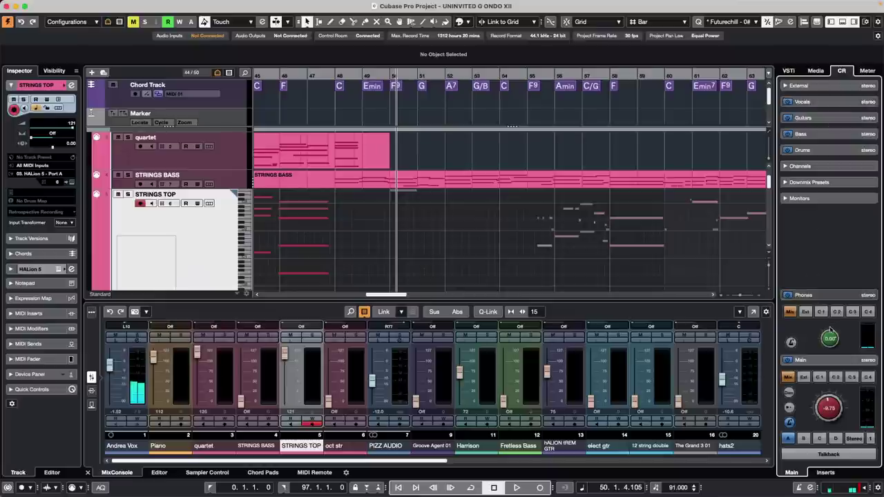
pyautogui.moveTo(829, 400); pyautogui.dragTo(830, 405)
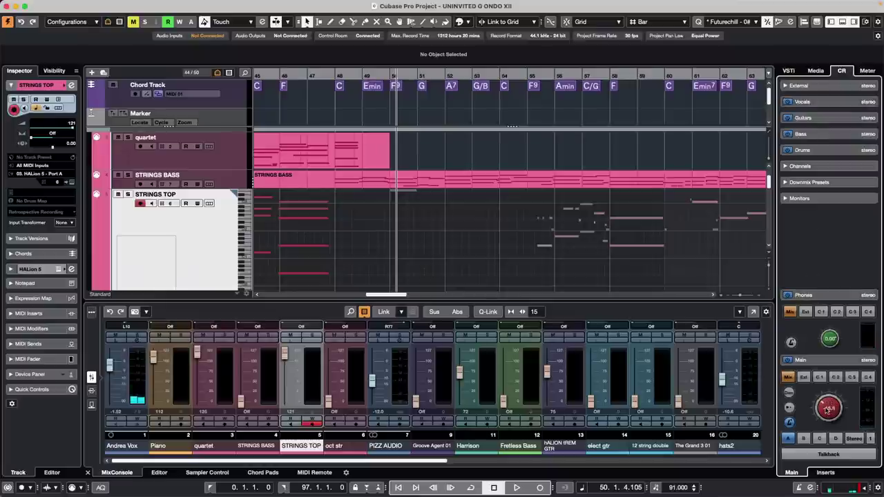
# - Play the project briefly and check the Outputs and Control Room audio connections
pyautogui.press('space')
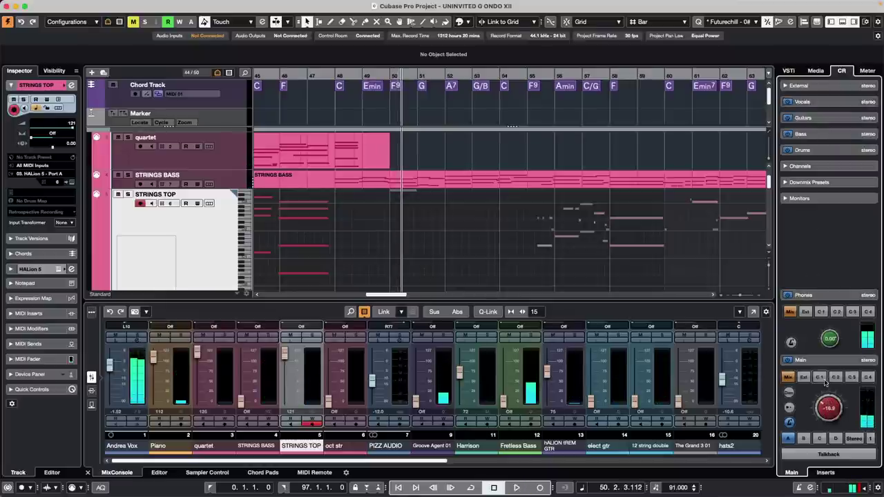
pyautogui.press('F4')
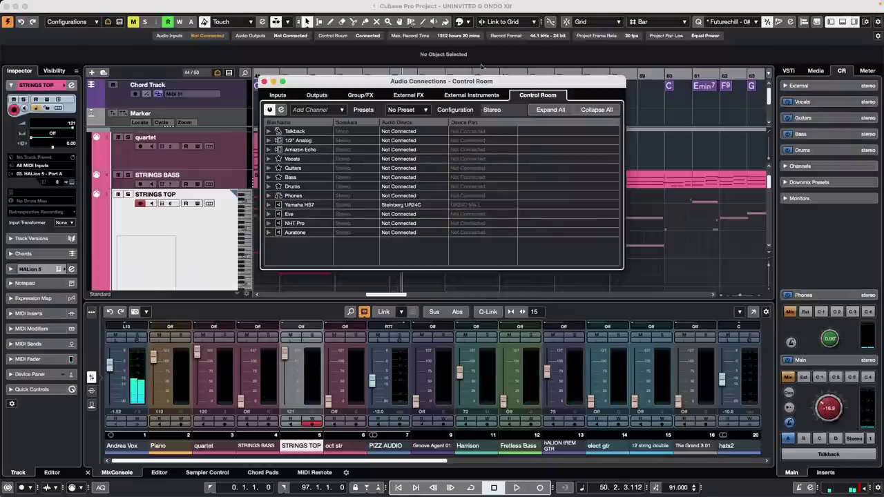
pyautogui.click(317, 95)
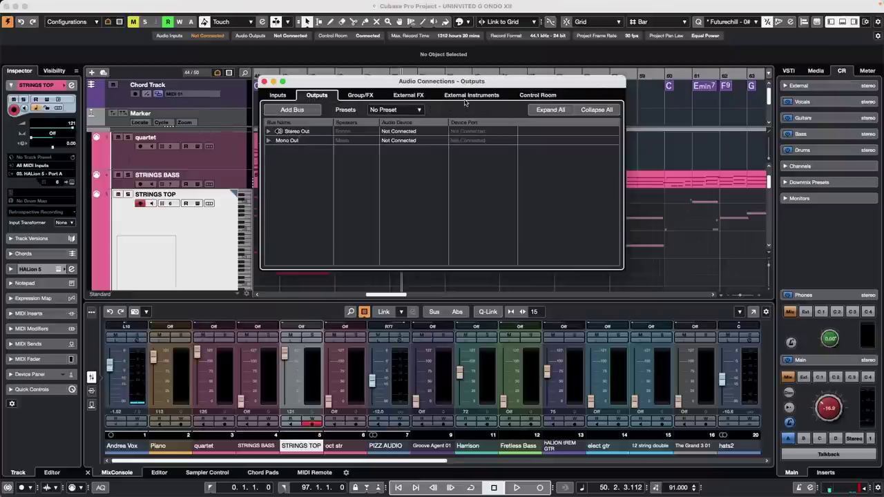
pyautogui.click(537, 96)
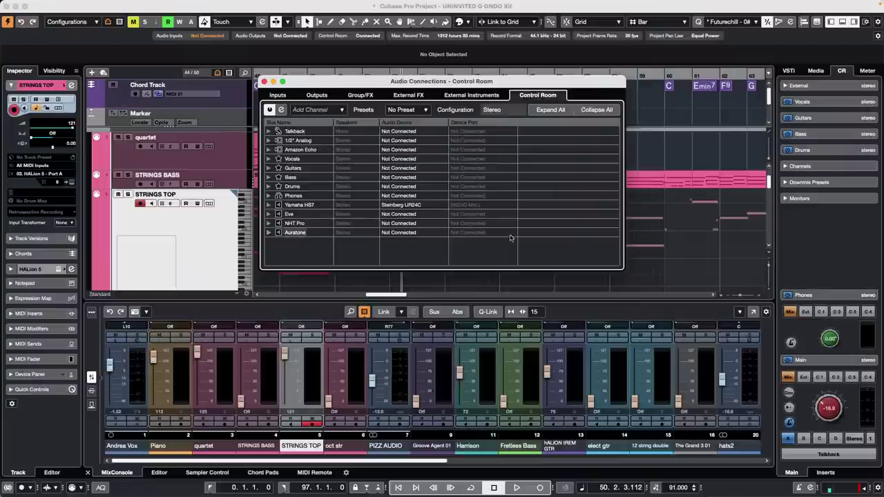
pyautogui.press('F4')
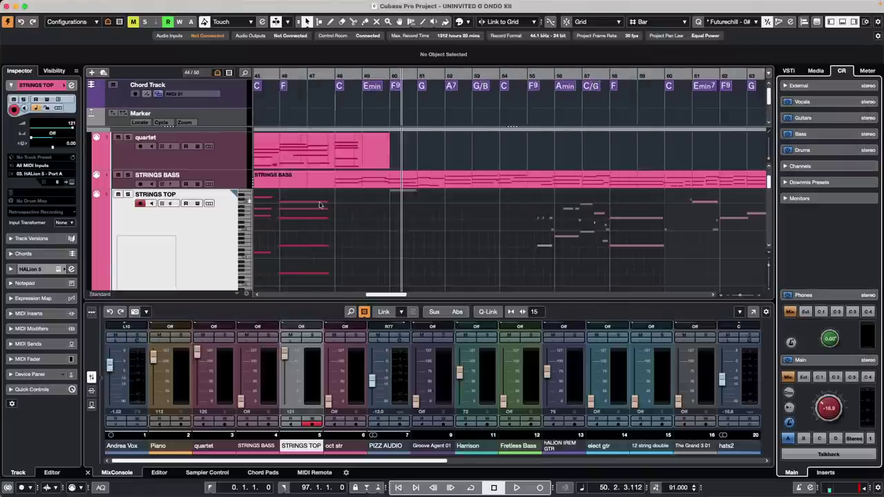
# - Open the STRINGS BASS track for in-place editing and examine its notes and velocities above the STRINGS TOP notes
pyautogui.moveTo(365, 74); pyautogui.dragTo(365, 57)
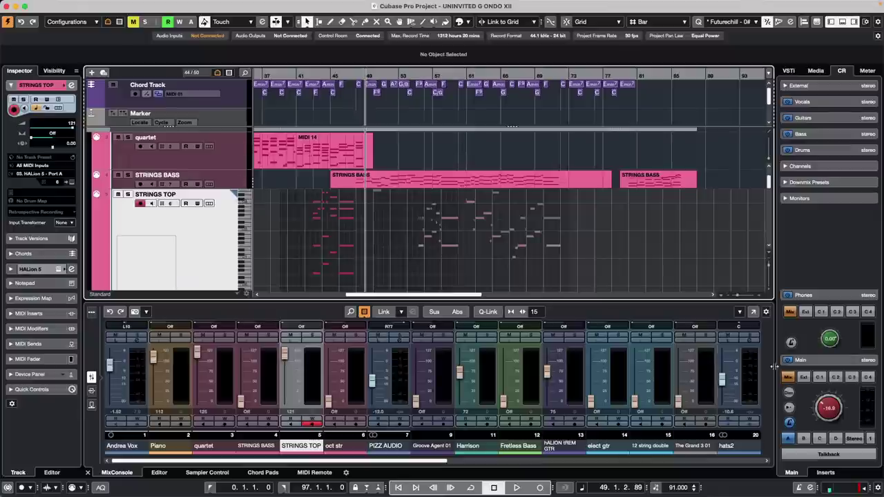
pyautogui.click(232, 185)
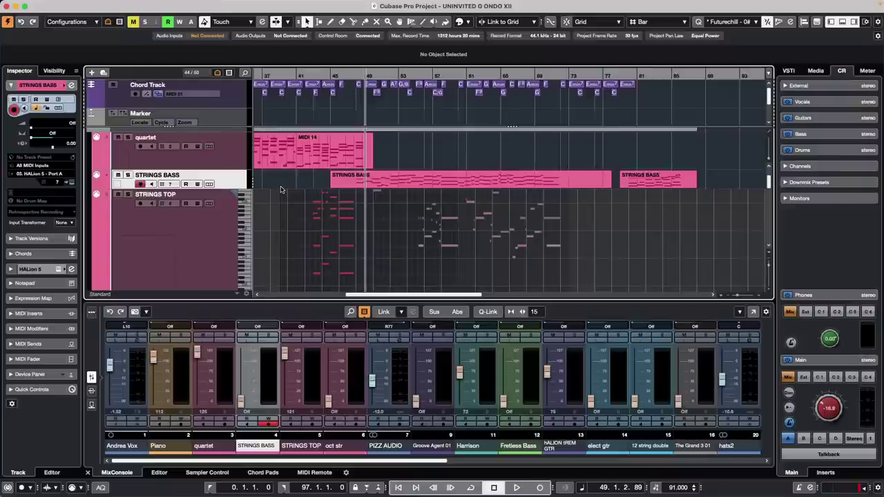
pyautogui.press('super+shift+i')
pyautogui.scroll(-3, 417, 230)
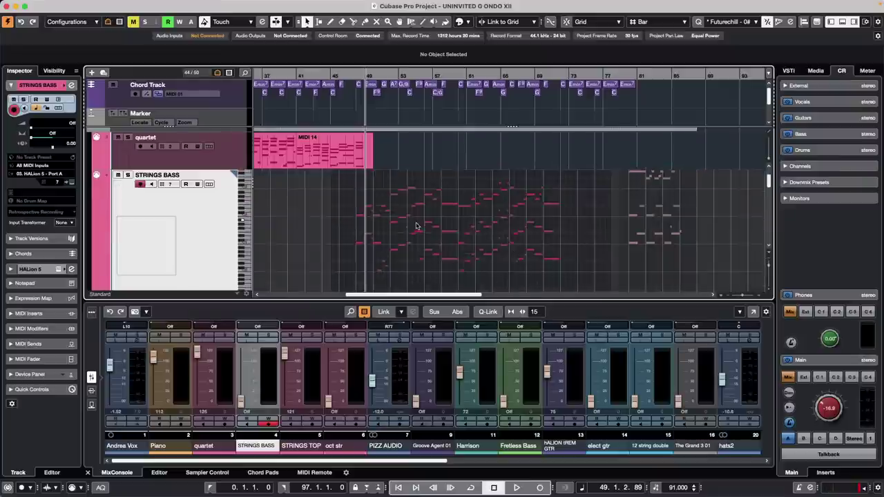
pyautogui.scroll(5, 418, 230)
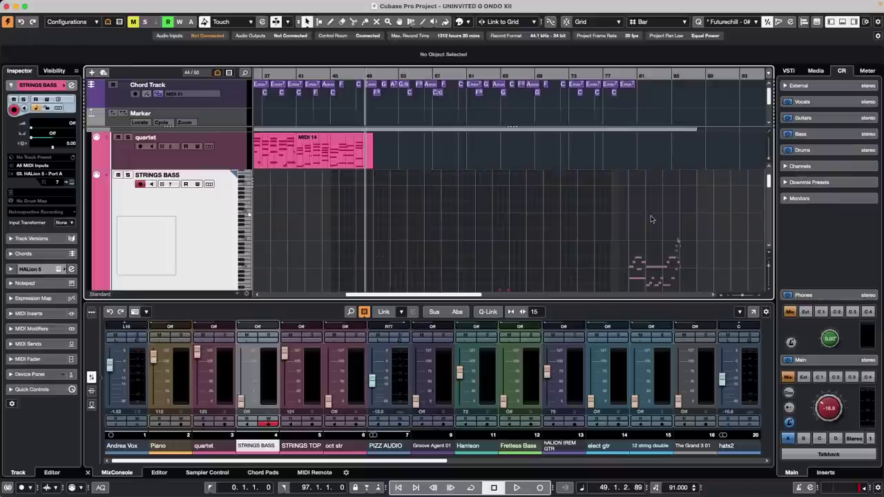
pyautogui.moveTo(769, 183); pyautogui.dragTo(772, 196)
pyautogui.scroll(-2, 769, 186)
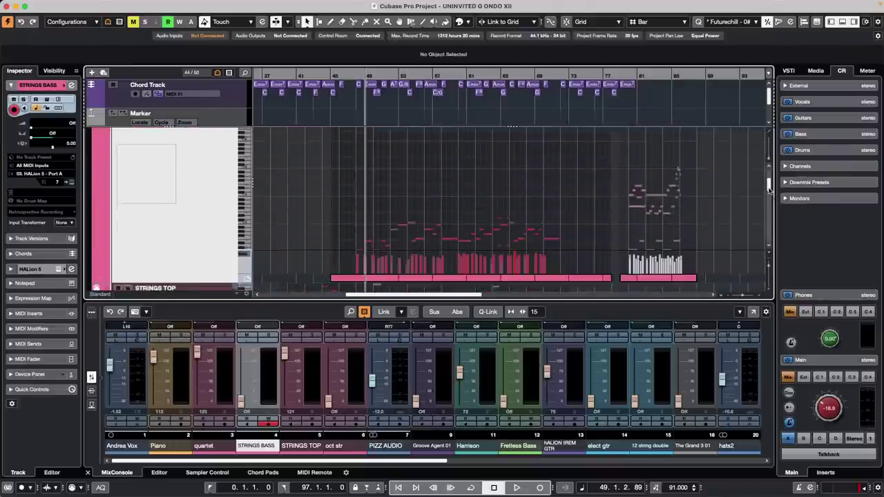
pyautogui.scroll(-2, 769, 190)
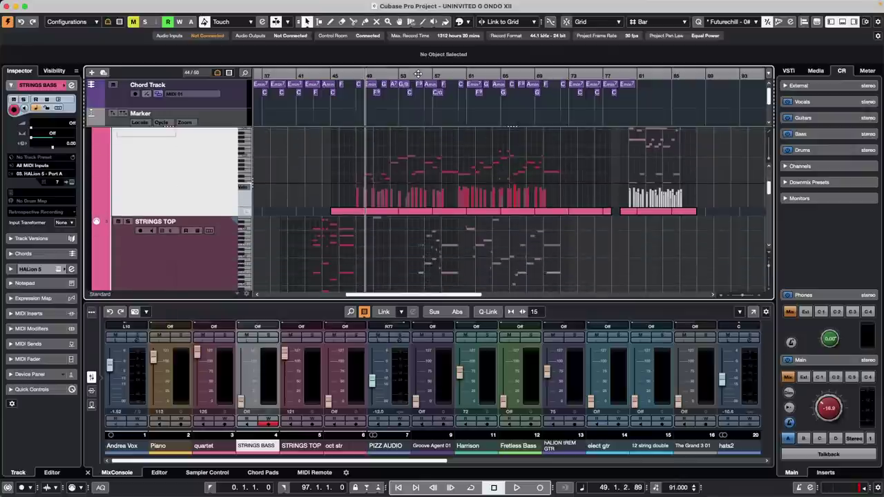
# - Move the short STRINGS TOP phrase in bar 55 back to bar 51
pyautogui.moveTo(419, 78); pyautogui.dragTo(416, 100)
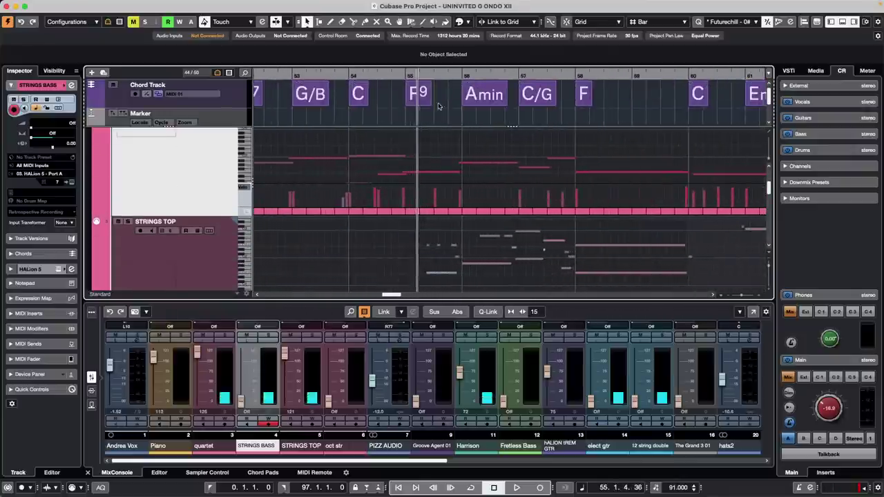
pyautogui.moveTo(326, 74); pyautogui.dragTo(324, 56)
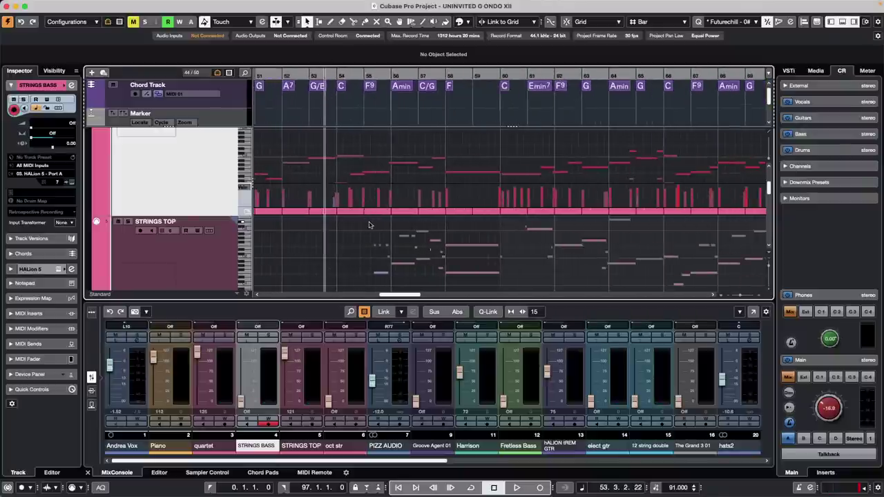
pyautogui.moveTo(375, 227); pyautogui.dragTo(431, 282)
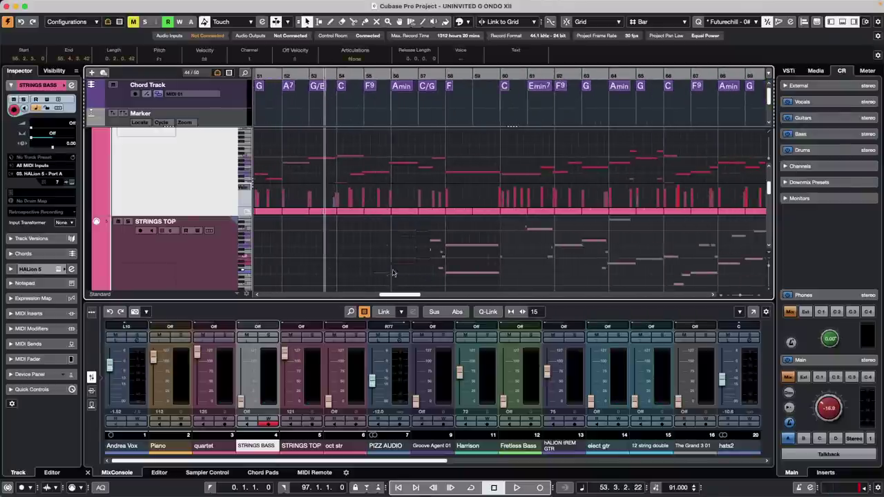
pyautogui.click(401, 270)
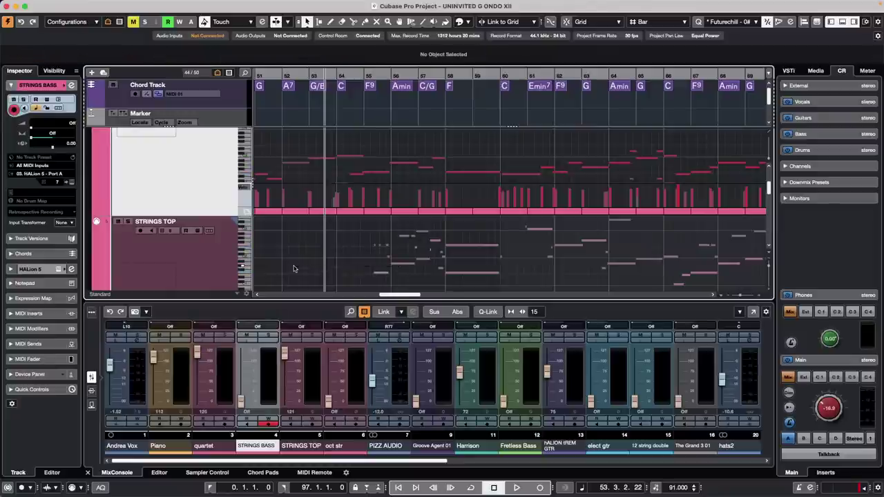
pyautogui.moveTo(352, 233); pyautogui.dragTo(266, 274)
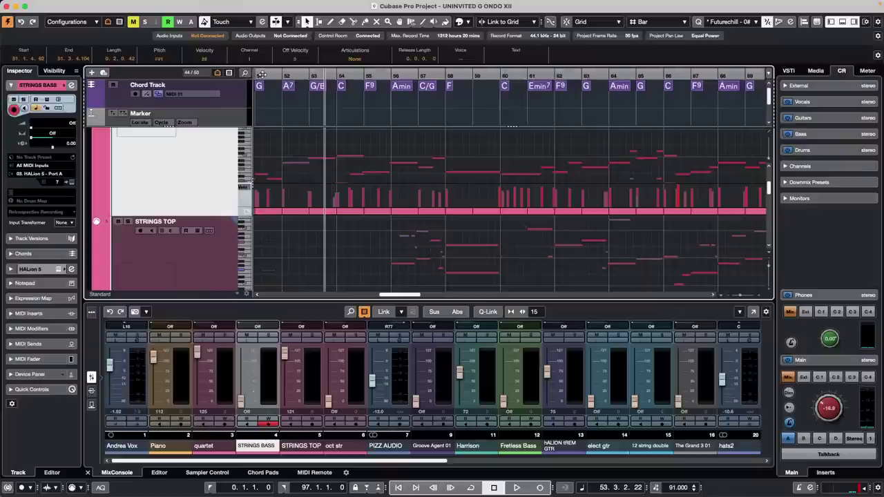
pyautogui.moveTo(258, 73); pyautogui.dragTo(549, 126)
pyautogui.click(430, 243)
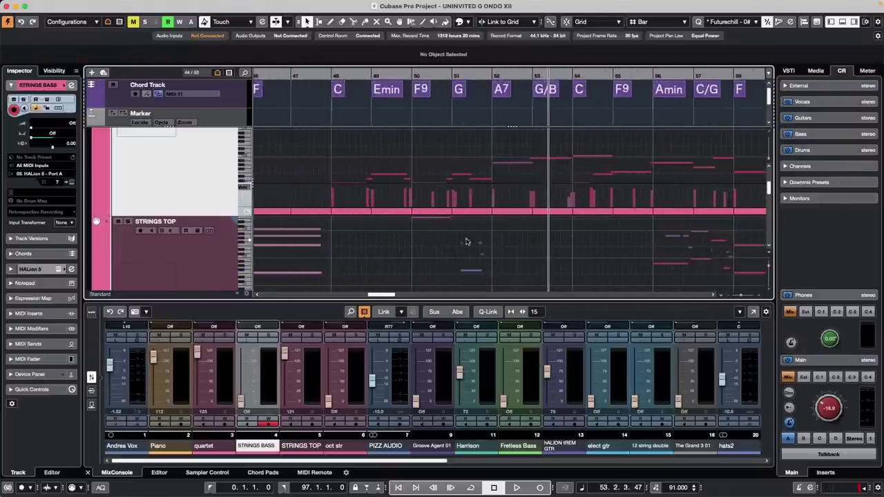
# - Range-select bars 50 and 51 on STRINGS TOP and duplicate the range twice
pyautogui.rightClick(414, 247)
pyautogui.click(426, 244)
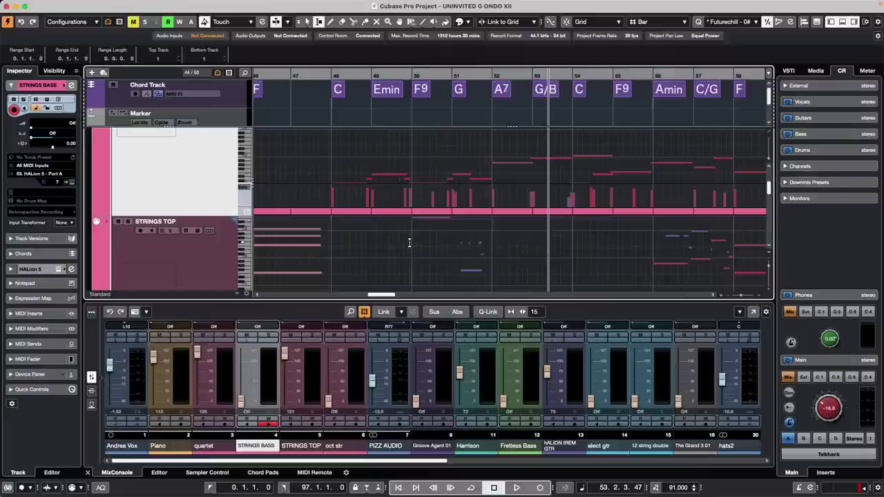
pyautogui.click(411, 242)
pyautogui.moveTo(411, 242); pyautogui.dragTo(489, 245)
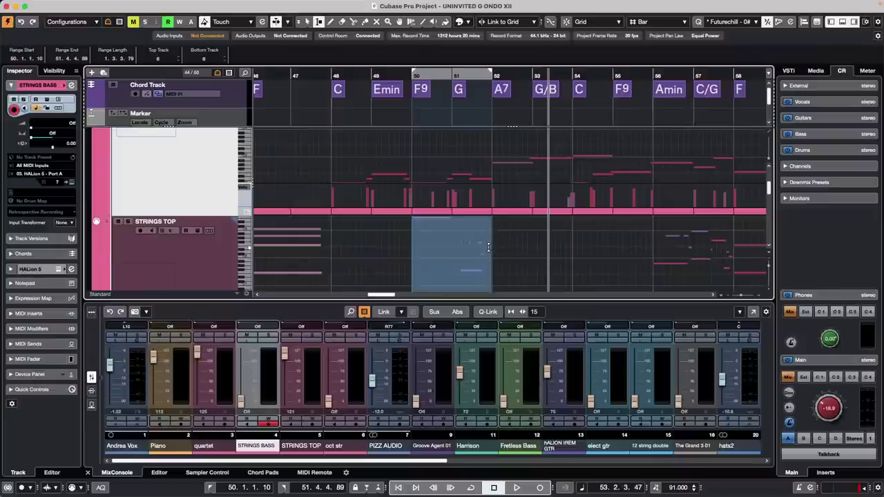
pyautogui.press('super+d')
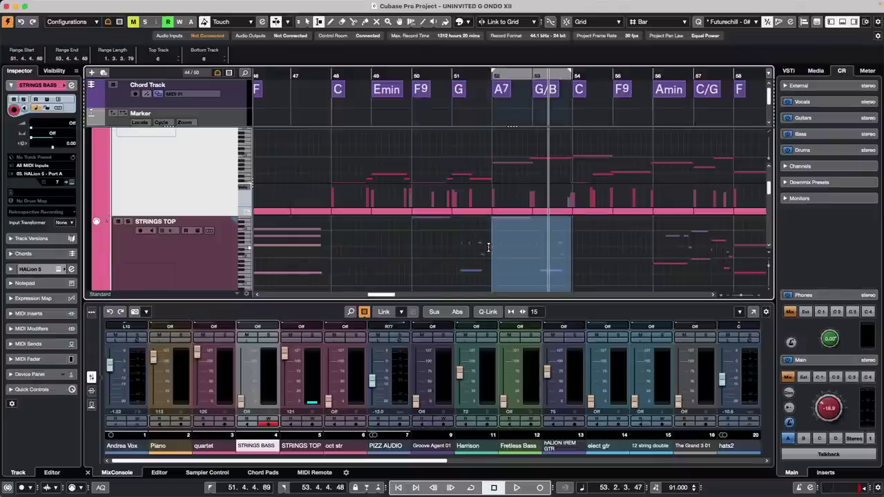
pyautogui.press('super+d')
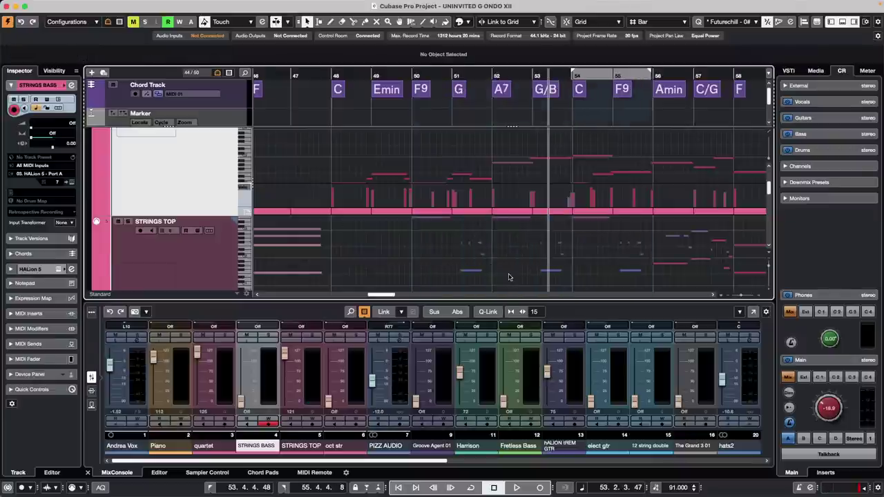
pyautogui.press('1')
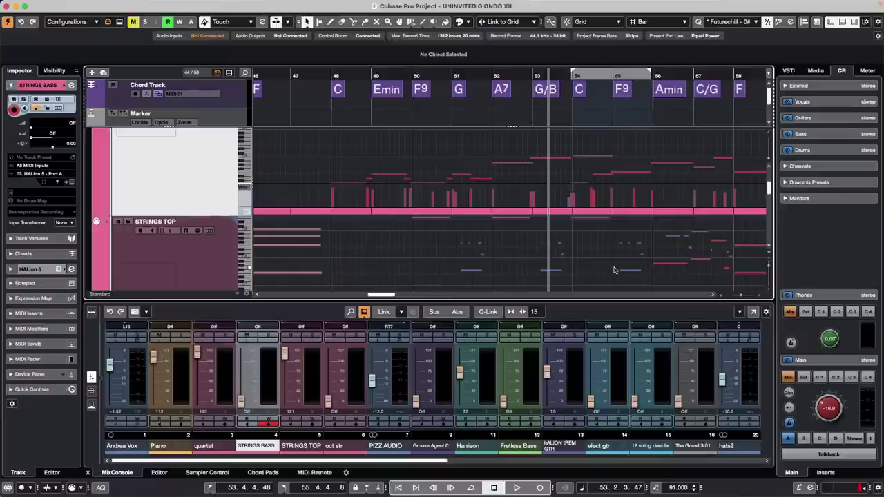
# - Undo both range duplications and the phrase move on STRINGS TOP
pyautogui.press('super+z')
pyautogui.press('super+z')
pyautogui.press('super+z')
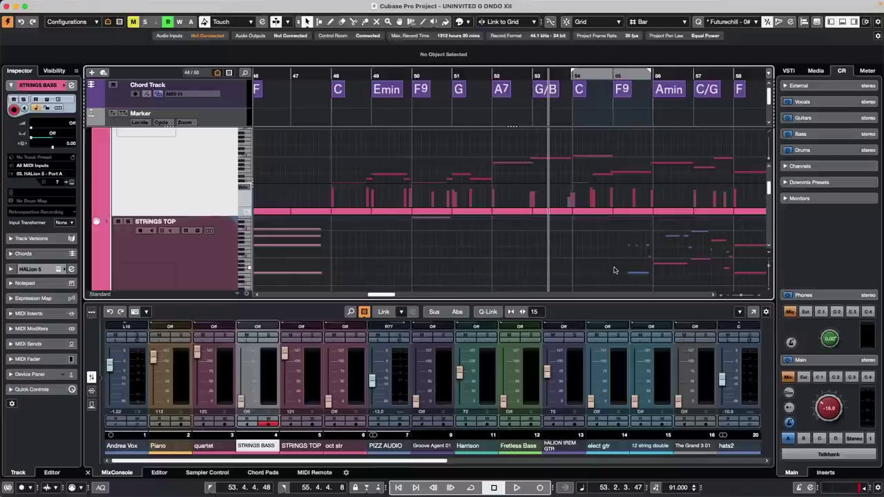
# - Move the playback position to bar 48 and close in-place editing on the STRINGS BASS and STRINGS TOP tracks
pyautogui.click(360, 69)
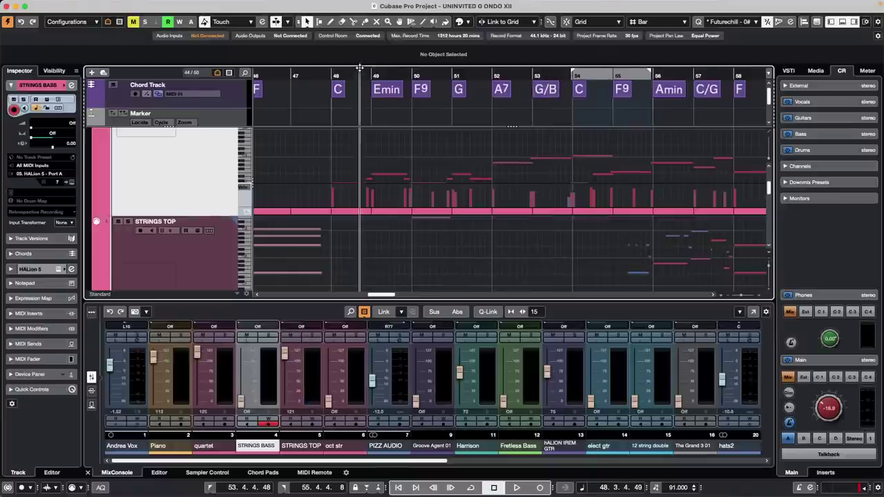
pyautogui.press('g')
pyautogui.press('g')
pyautogui.press('g')
pyautogui.press('g')
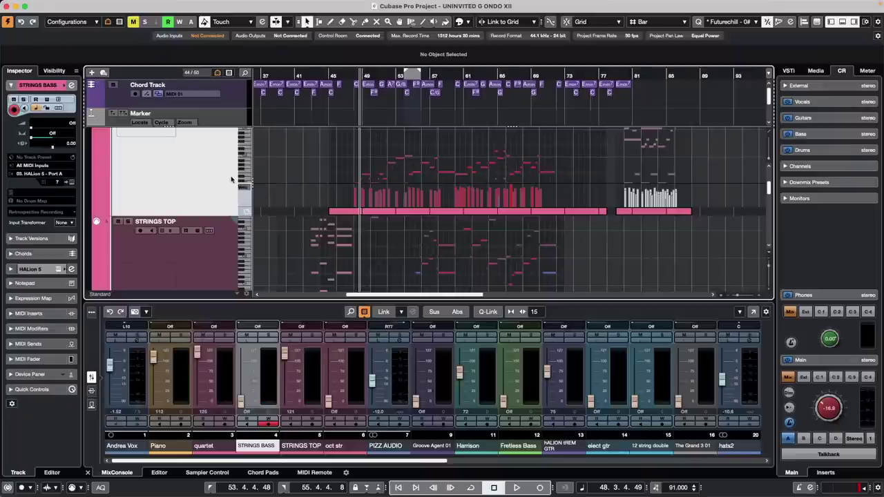
pyautogui.scroll(5, 176, 172)
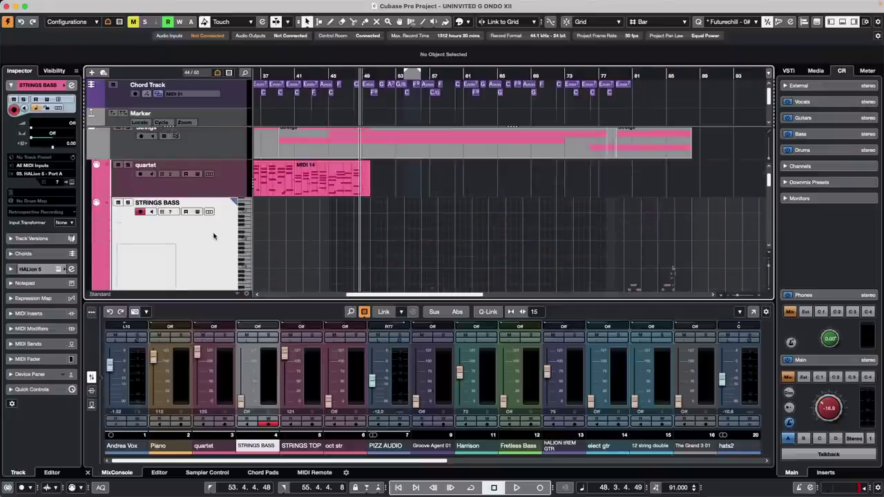
pyautogui.press('shift+super+i')
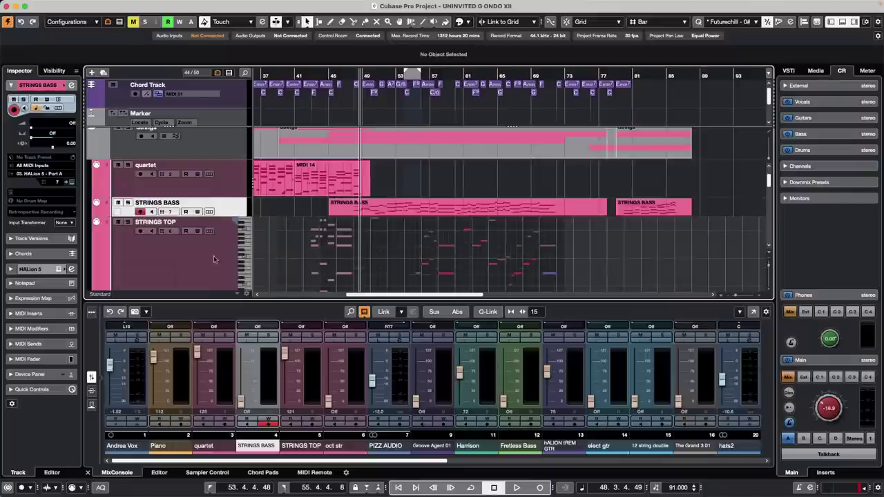
pyautogui.click(215, 268)
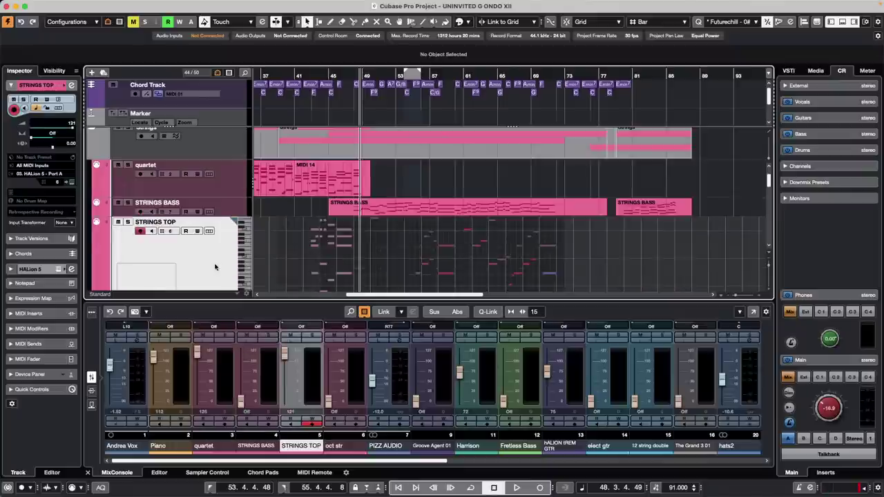
pyautogui.press('shift+super+i')
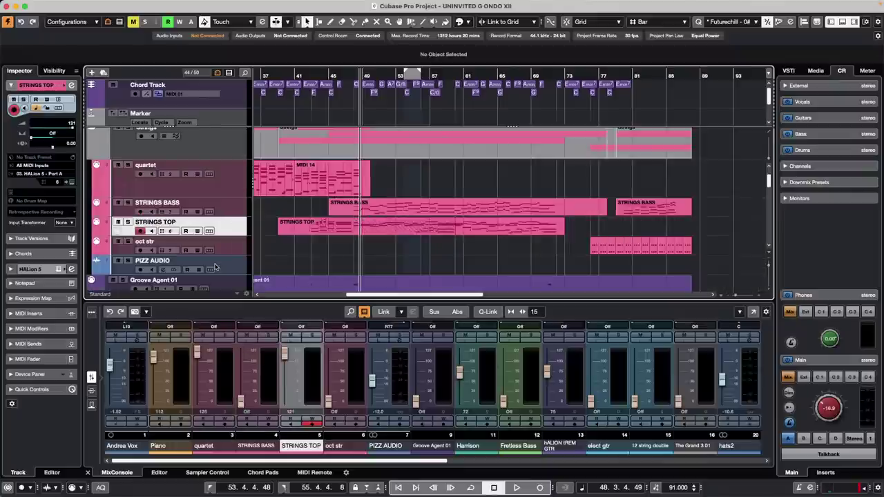
# - Add Edit In-Place to the visible MIDI track controls and use it to open the enlarged STRINGS TOP track for in-place editing
pyautogui.rightClick(223, 227)
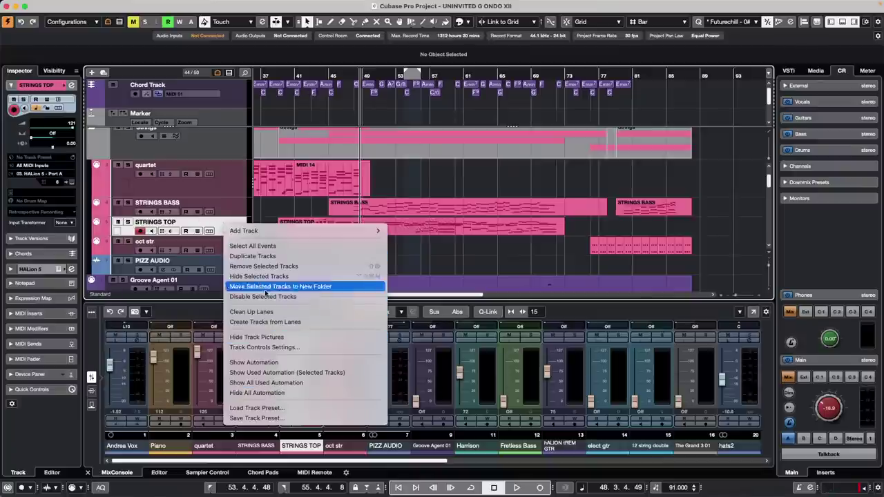
pyautogui.click(286, 348)
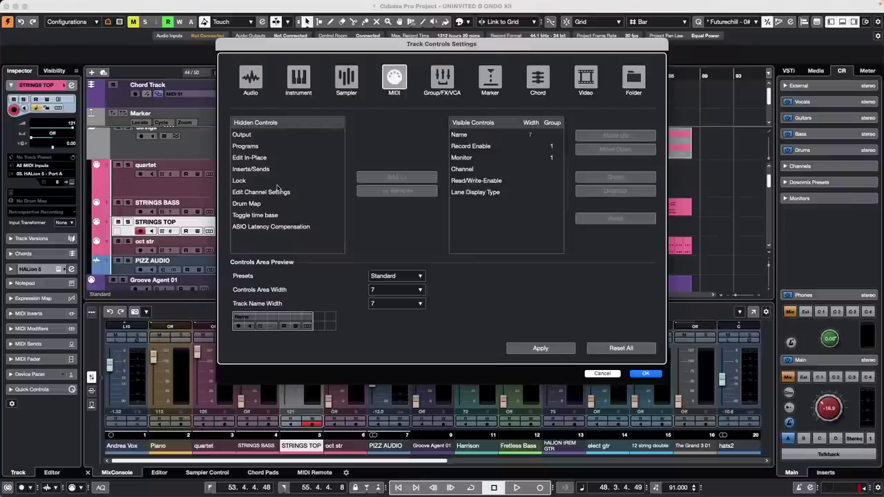
pyautogui.click(257, 160)
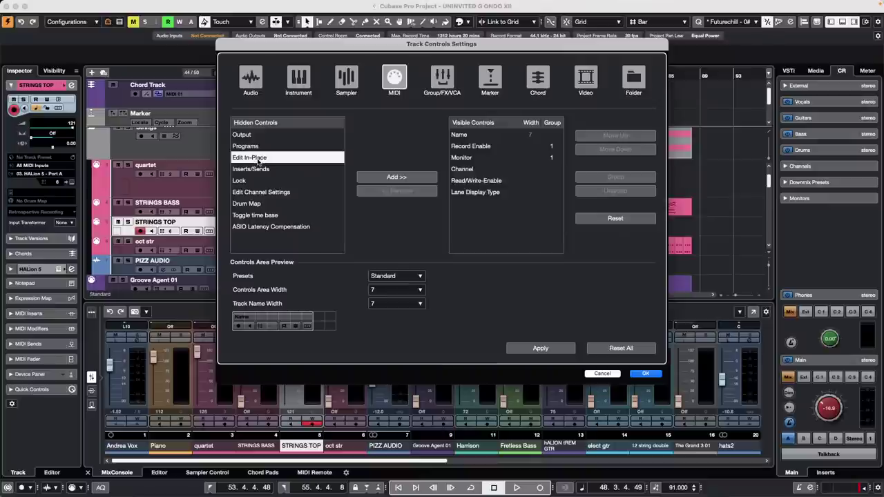
pyautogui.click(391, 177)
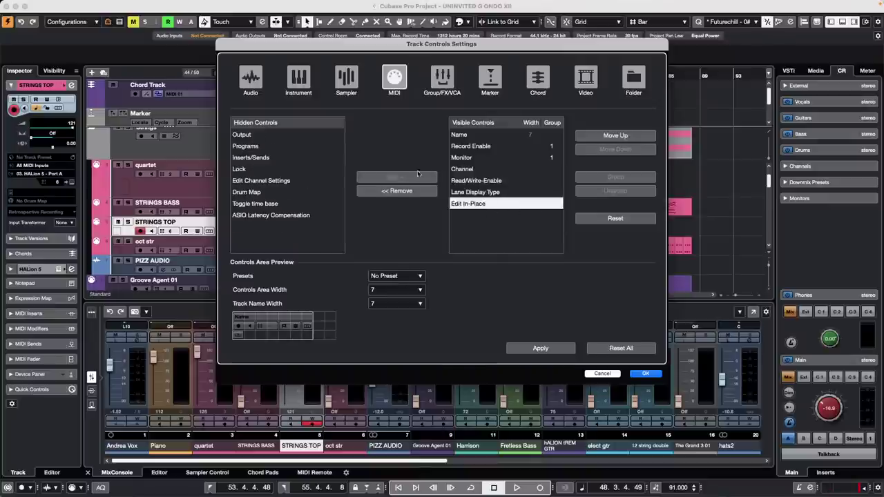
pyautogui.click(643, 373)
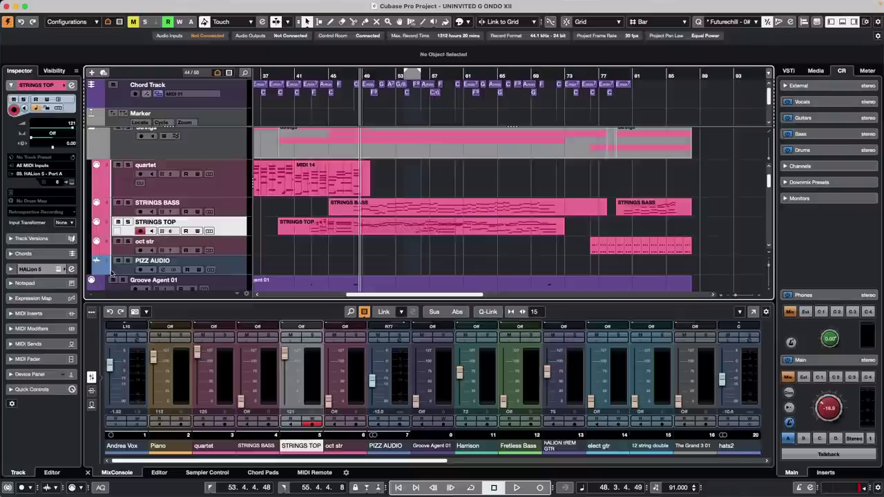
pyautogui.moveTo(217, 236); pyautogui.dragTo(199, 252)
pyautogui.click(140, 240)
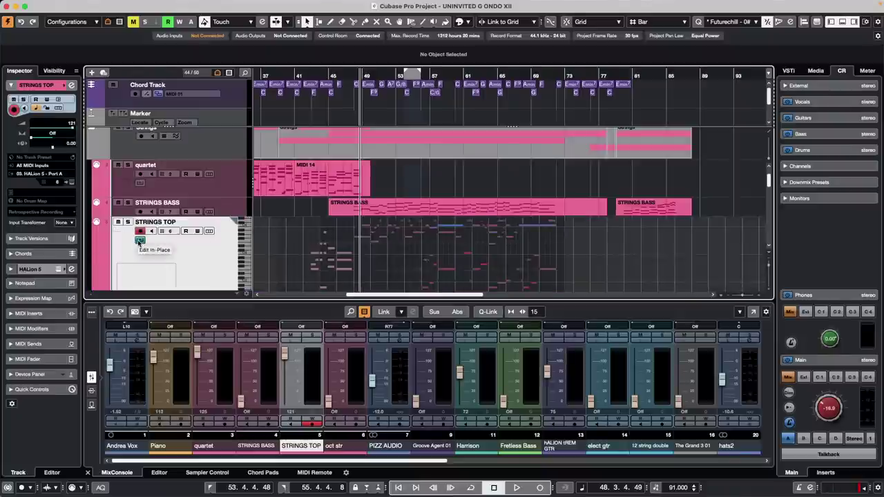
# - Toggle in-place editing on the STRINGS TOP track several times and leave it closed
pyautogui.click(139, 239)
pyautogui.click(139, 240)
pyautogui.click(139, 239)
pyautogui.click(139, 240)
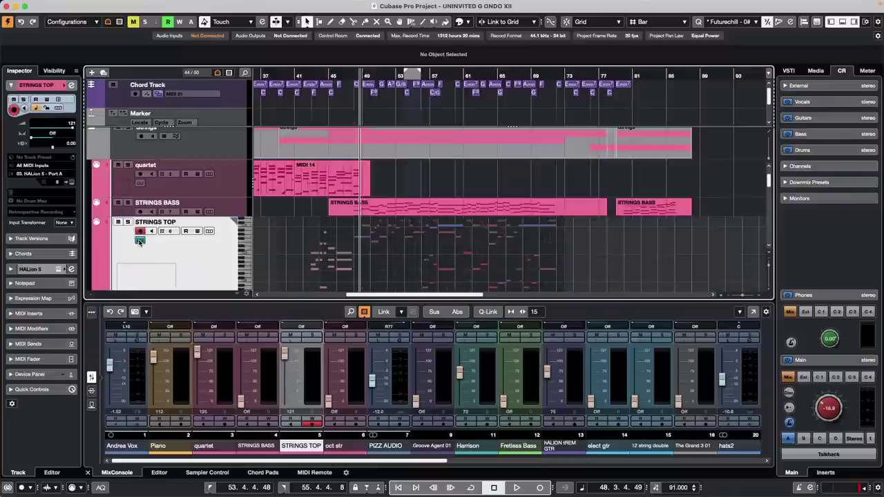
pyautogui.click(140, 239)
pyautogui.click(140, 239)
pyautogui.click(140, 240)
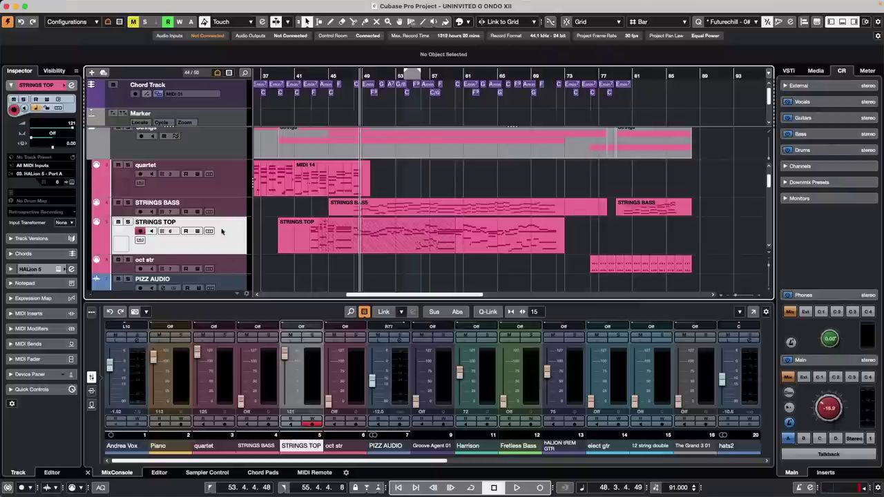
pyautogui.scroll(1, 174, 223)
pyautogui.scroll(-5, 174, 222)
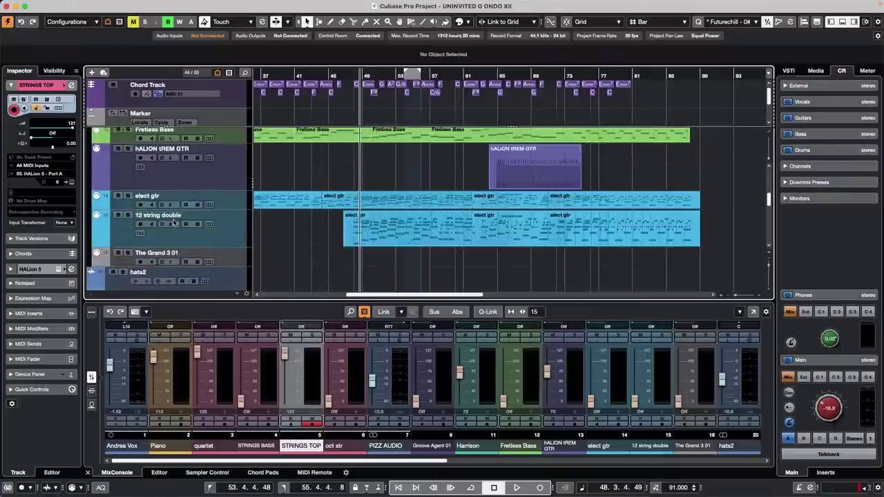
pyautogui.scroll(-1, 174, 222)
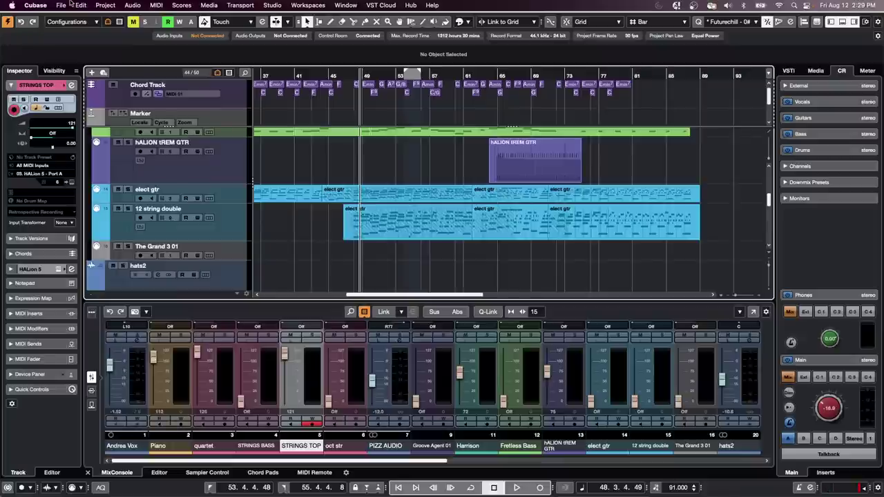
# - Start opening another project and browse to the Long Time Ago XXII folder
pyautogui.click(62, 5)
pyautogui.moveTo(94, 202)
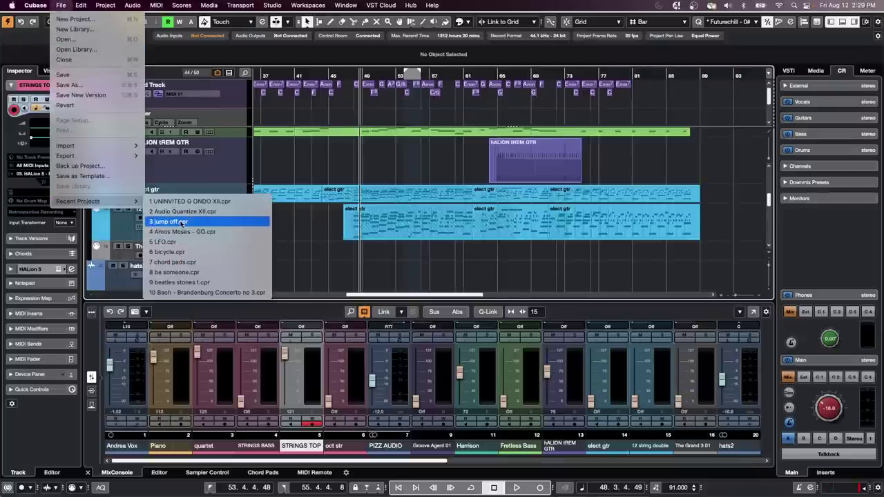
pyautogui.click(97, 39)
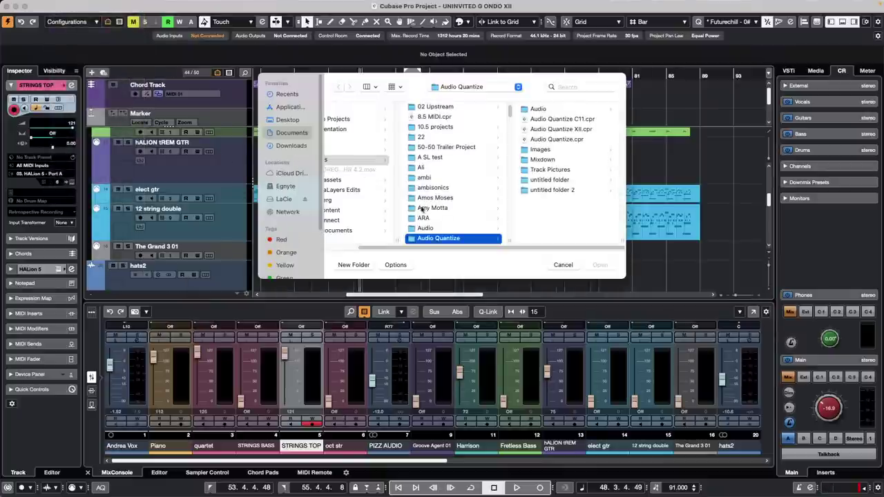
pyautogui.scroll(-10, 468, 209)
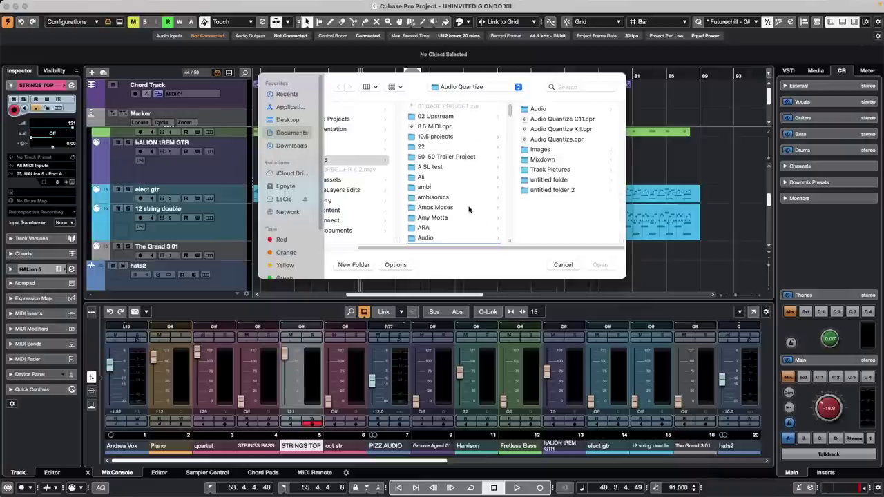
pyautogui.scroll(-6, 470, 208)
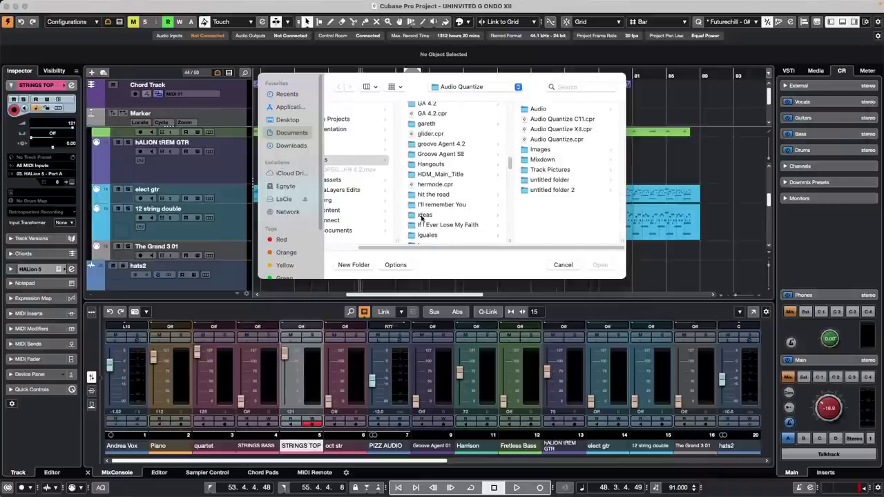
pyautogui.scroll(-3, 445, 218)
pyautogui.scroll(-5, 445, 218)
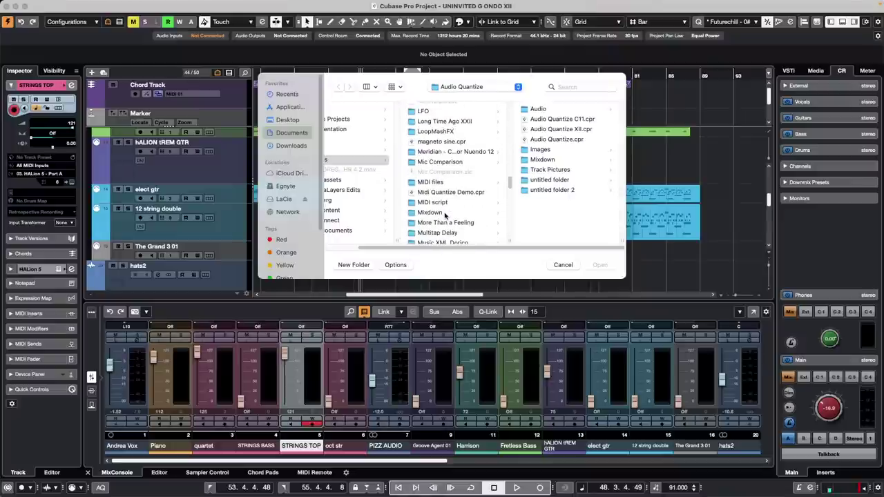
pyautogui.click(445, 122)
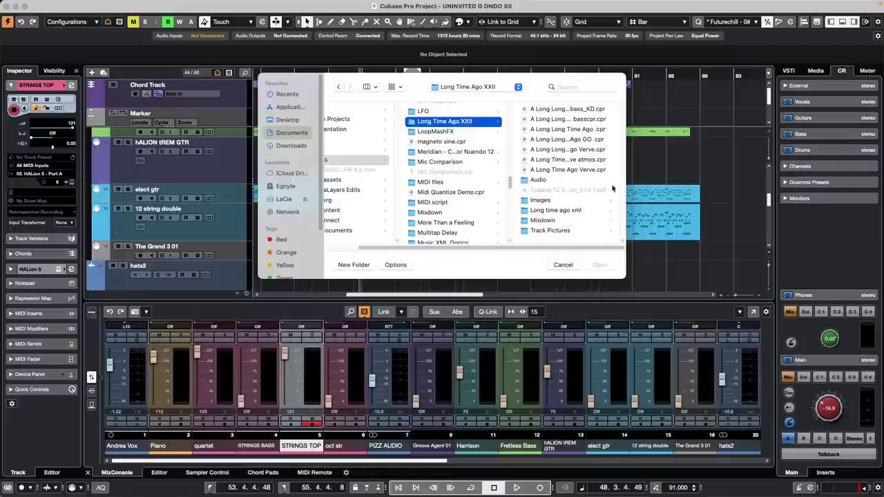
# - Open and activate the A Long Long Time Ago Verve project, closing the missing-files list without resolving it
pyautogui.doubleClick(581, 150)
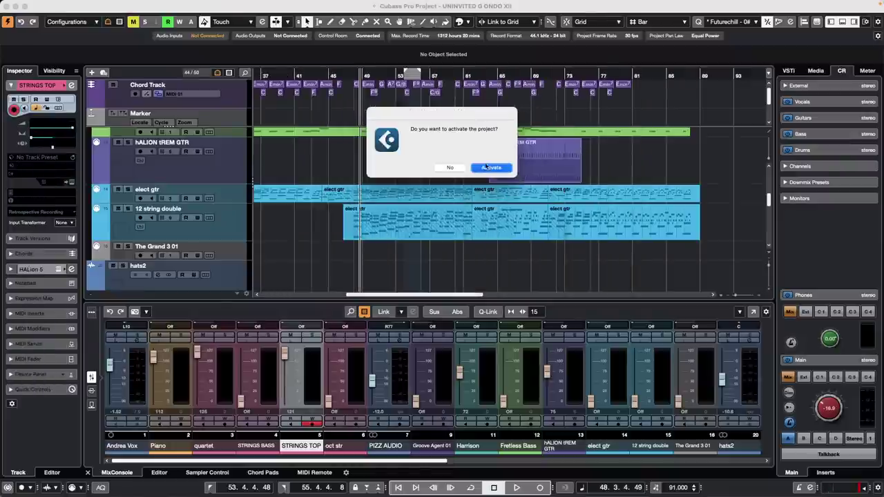
pyautogui.click(491, 167)
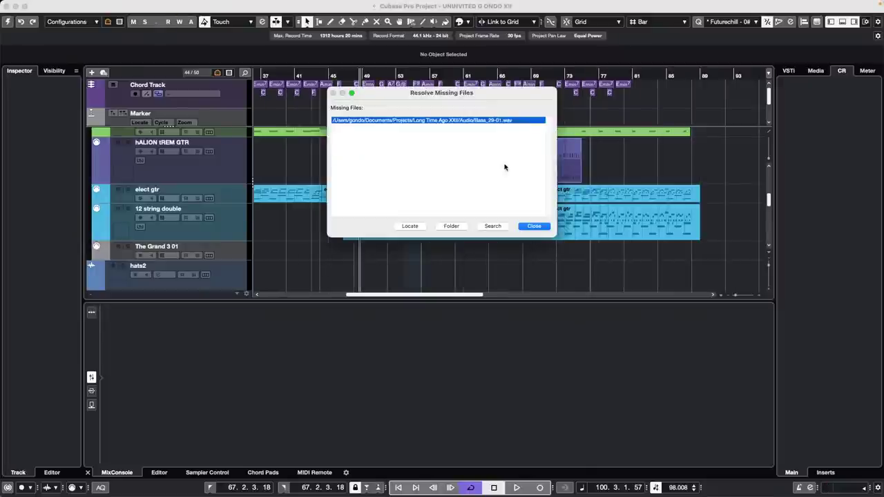
pyautogui.click(531, 226)
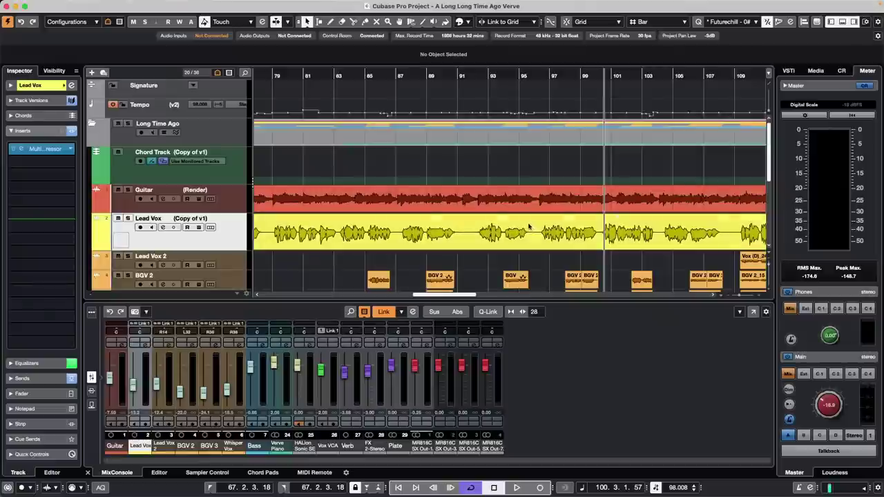
# - Open the Verve Piano part in the Key Editor and inspect its notes along the timeline
pyautogui.moveTo(336, 76); pyautogui.dragTo(336, 64)
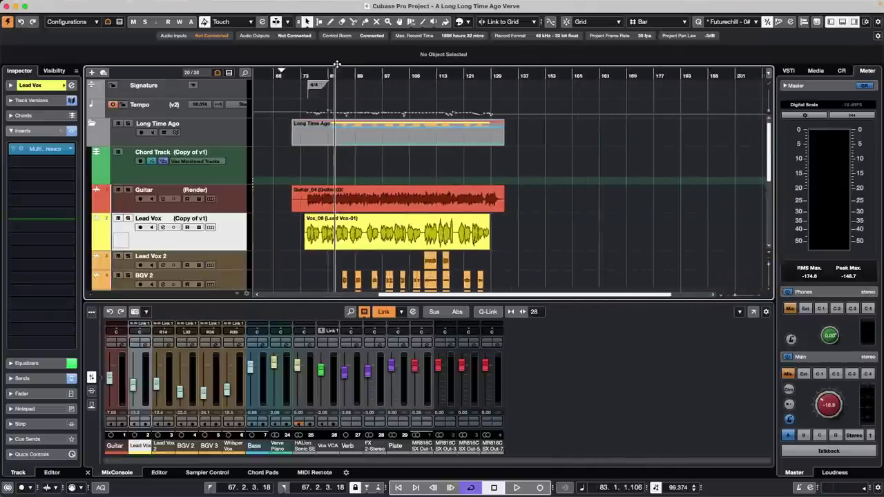
pyautogui.scroll(-6, 484, 169)
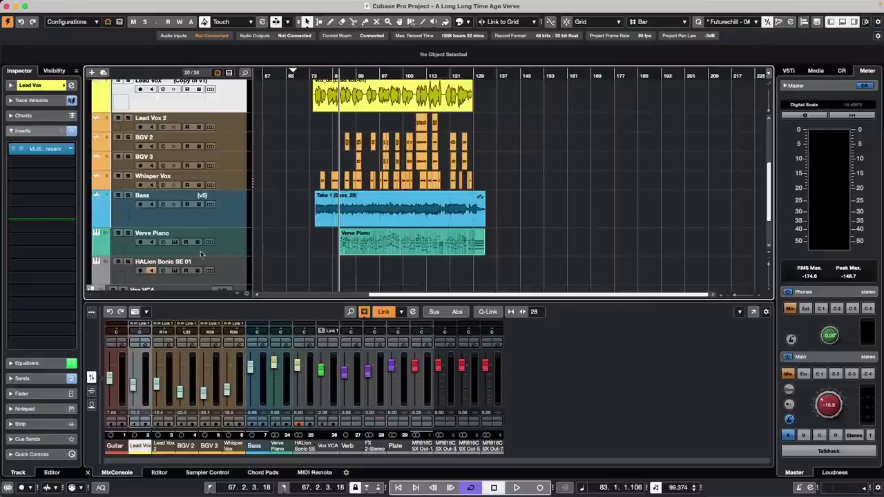
pyautogui.doubleClick(393, 247)
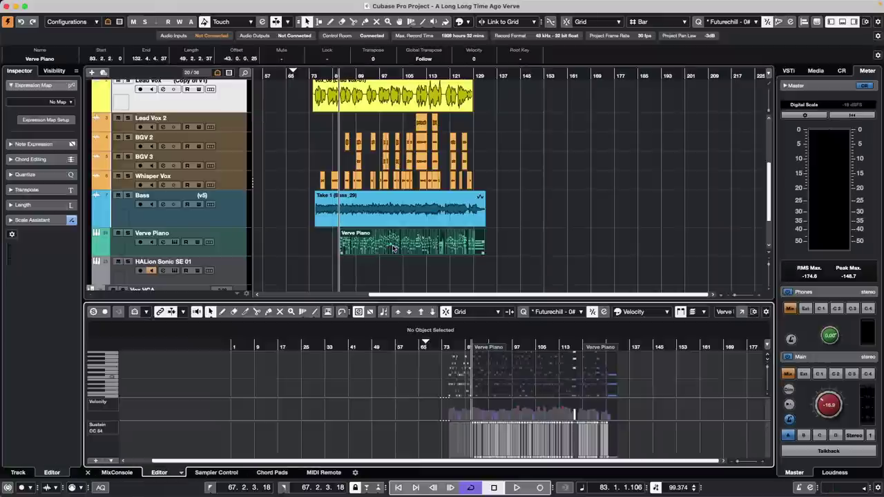
pyautogui.moveTo(527, 347); pyautogui.dragTo(554, 348)
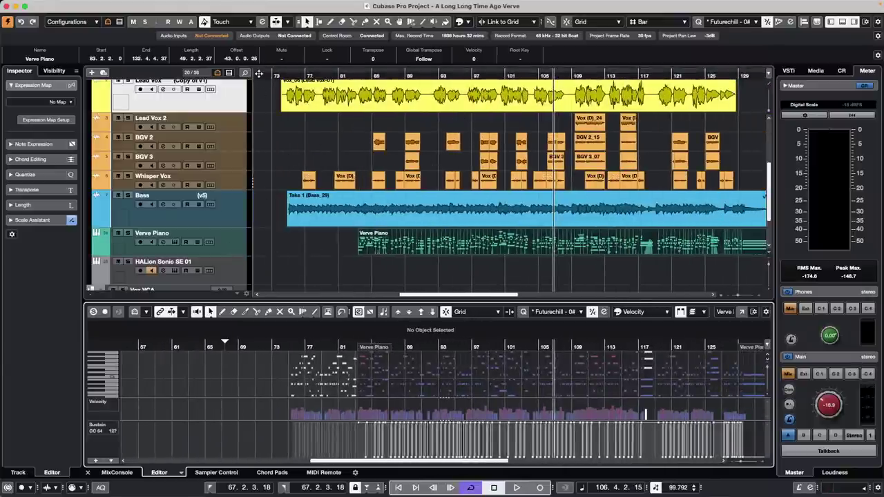
pyautogui.moveTo(260, 74); pyautogui.dragTo(259, 62)
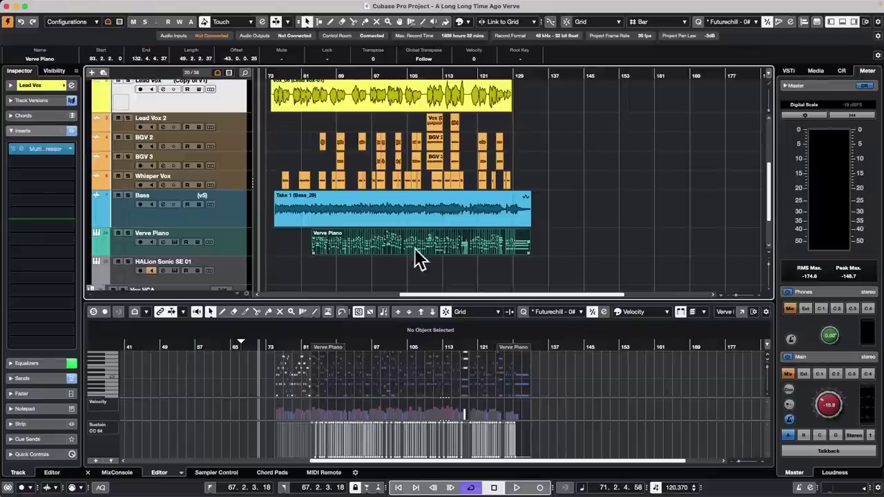
# - Add one MIDI track below Verve Piano and copy the Verve Piano part onto it
pyautogui.rightClick(226, 248)
pyautogui.moveTo(288, 256)
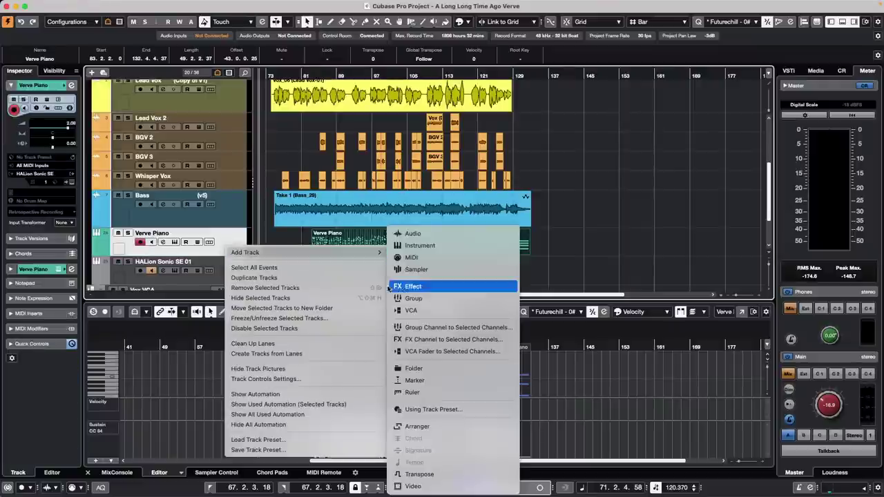
pyautogui.click(411, 259)
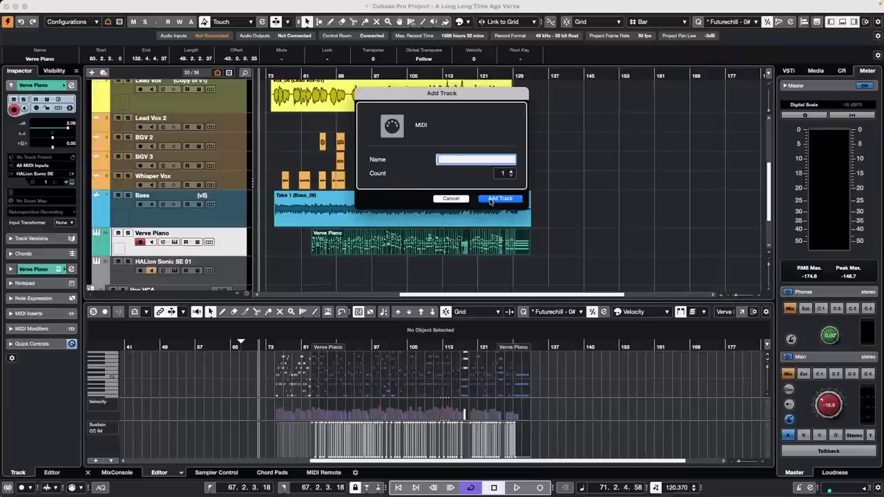
pyautogui.press('Return')
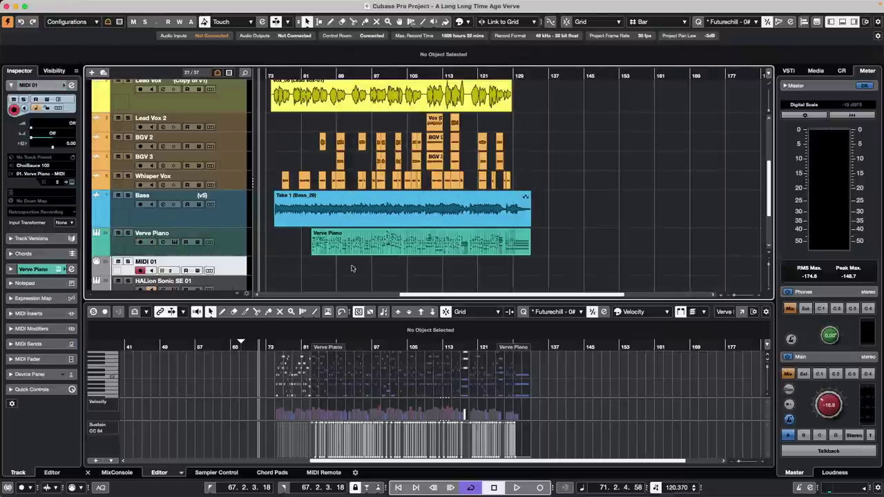
pyautogui.moveTo(370, 245); pyautogui.dragTo(390, 278)
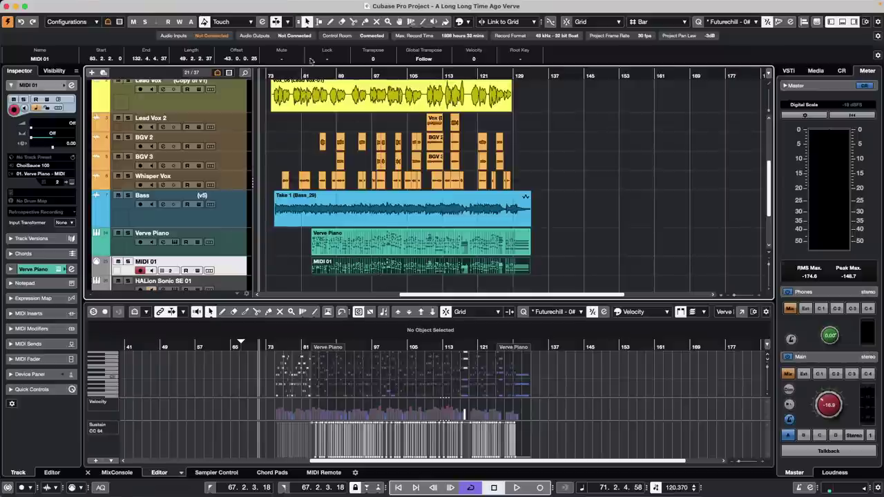
pyautogui.moveTo(294, 73); pyautogui.dragTo(293, 59)
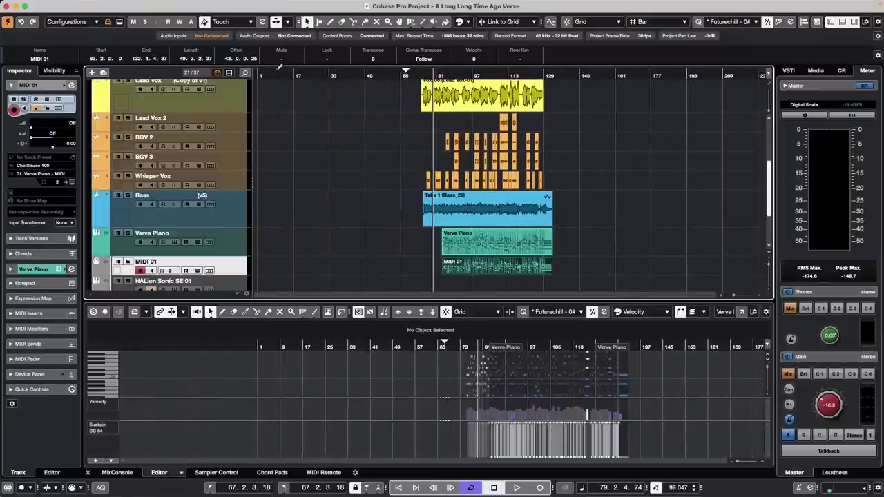
pyautogui.scroll(5, 370, 180)
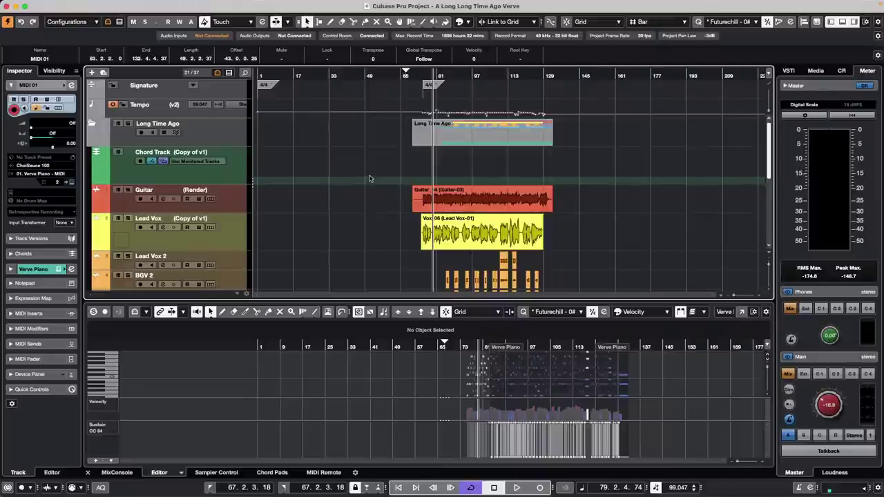
pyautogui.scroll(-5, 369, 179)
pyautogui.scroll(5, 354, 164)
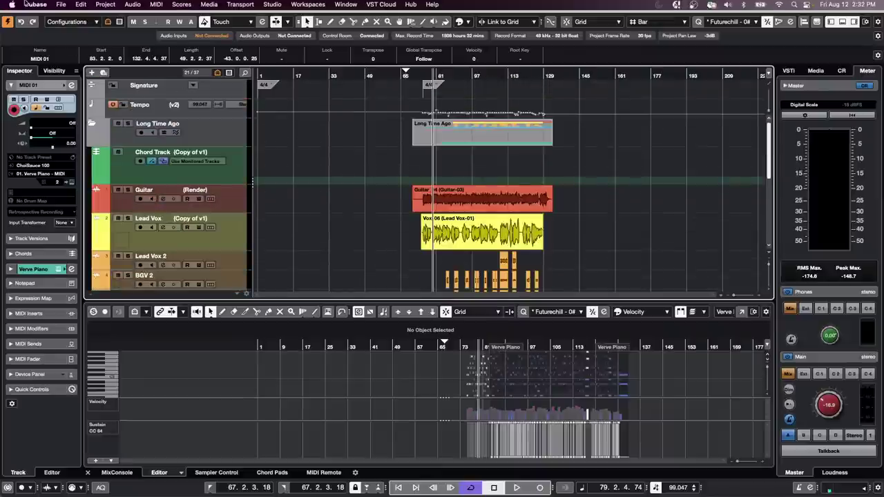
# - Create a new empty project, accepting the proposed project location
pyautogui.click(60, 5)
pyautogui.click(60, 19)
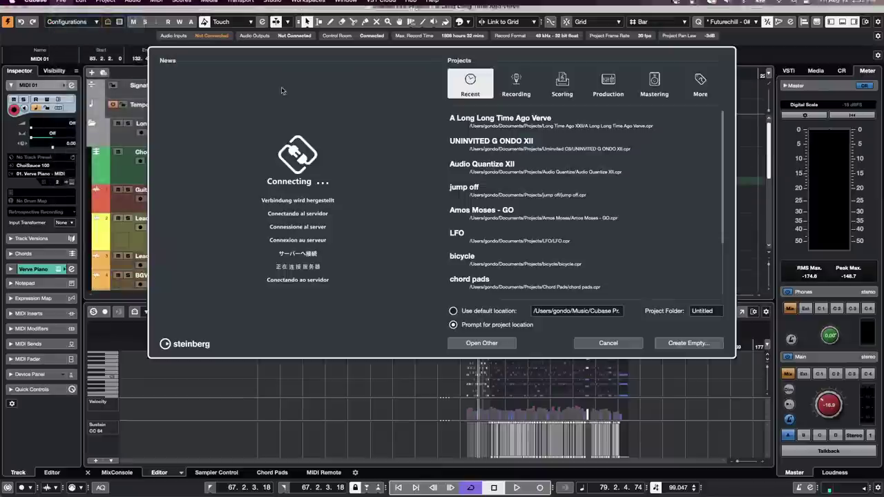
pyautogui.click(698, 343)
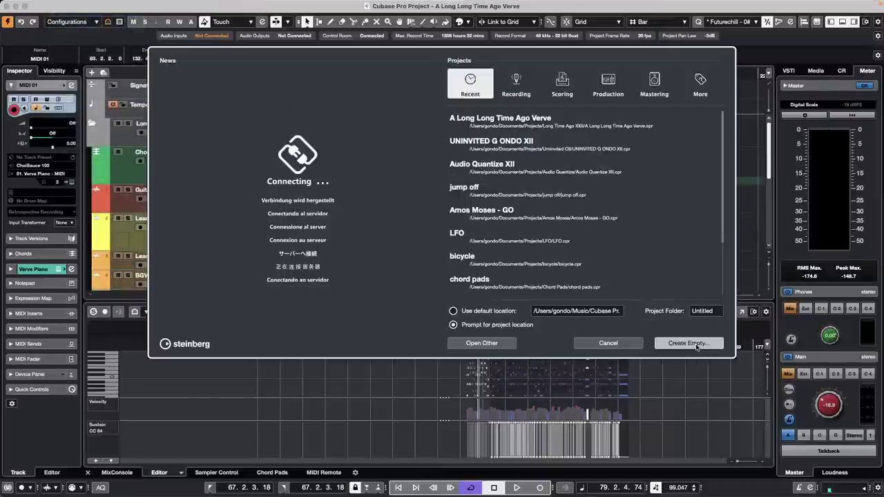
pyautogui.press('Return')
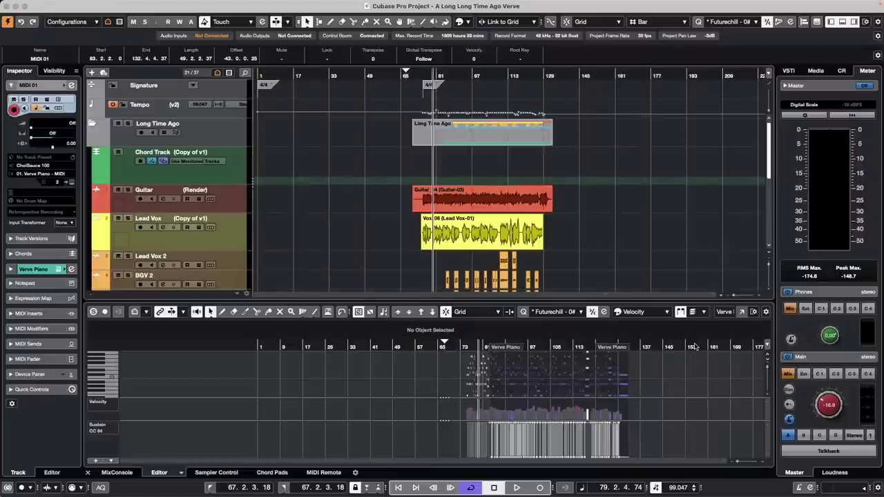
# - Add one stereo audio track named "Che" to the empty project
pyautogui.rightClick(142, 132)
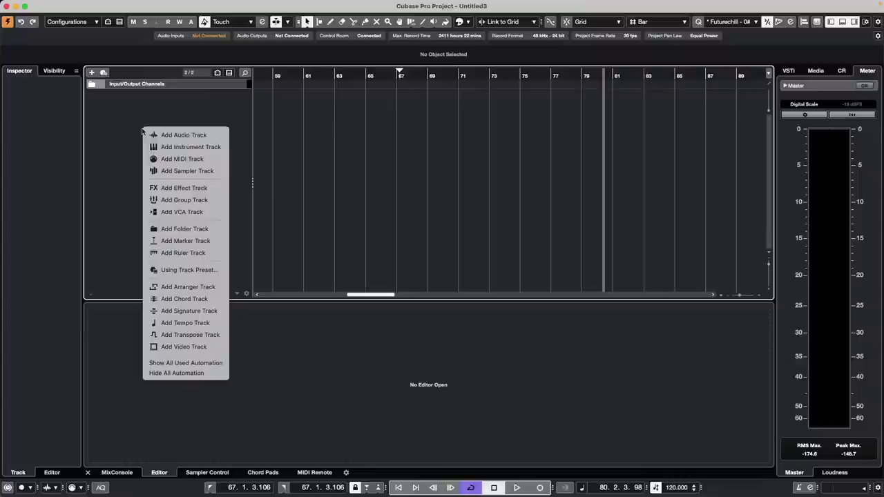
pyautogui.click(181, 135)
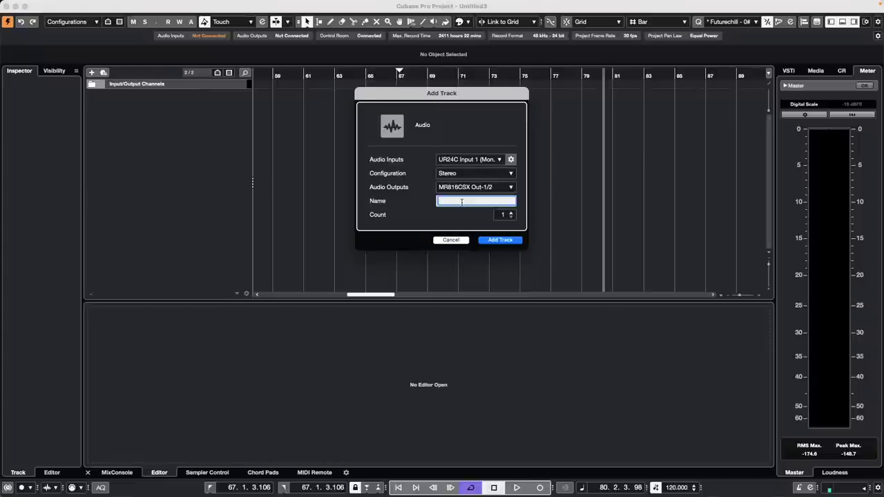
pyautogui.write('Che')
pyautogui.press('Return')
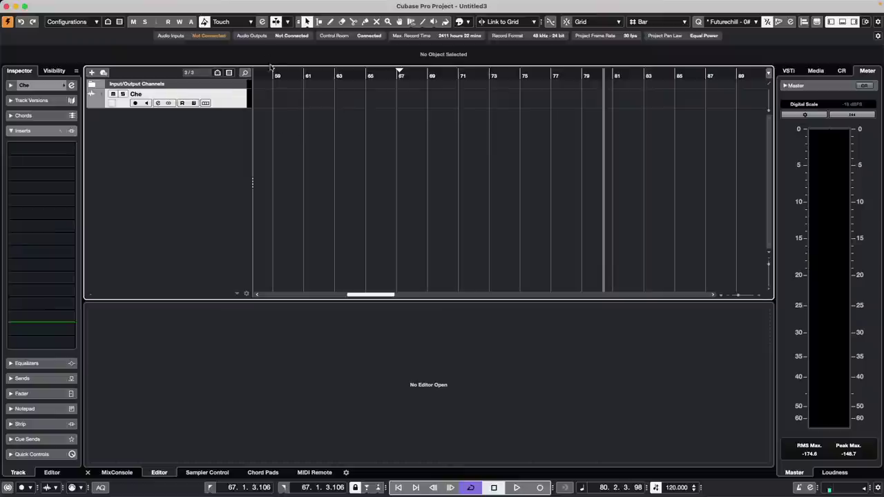
# - Try to record from the project start, stop the transport, and record-enable the Che track
pyautogui.press('Home')
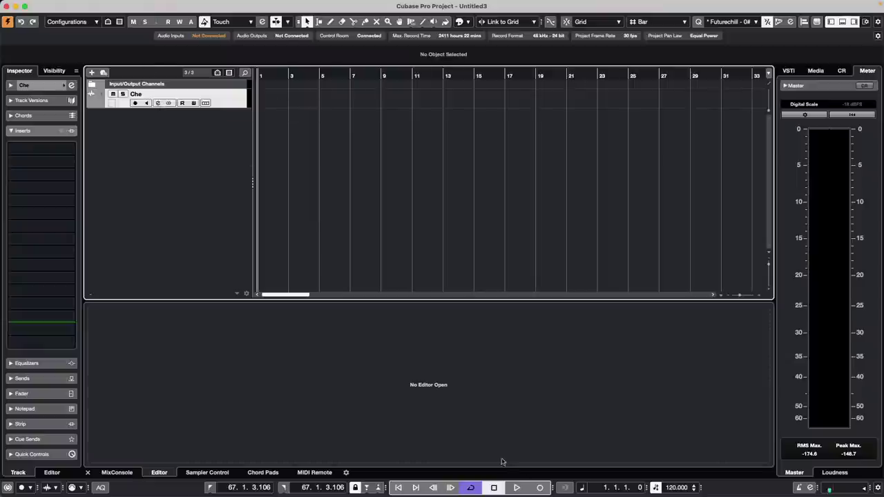
pyautogui.click(540, 488)
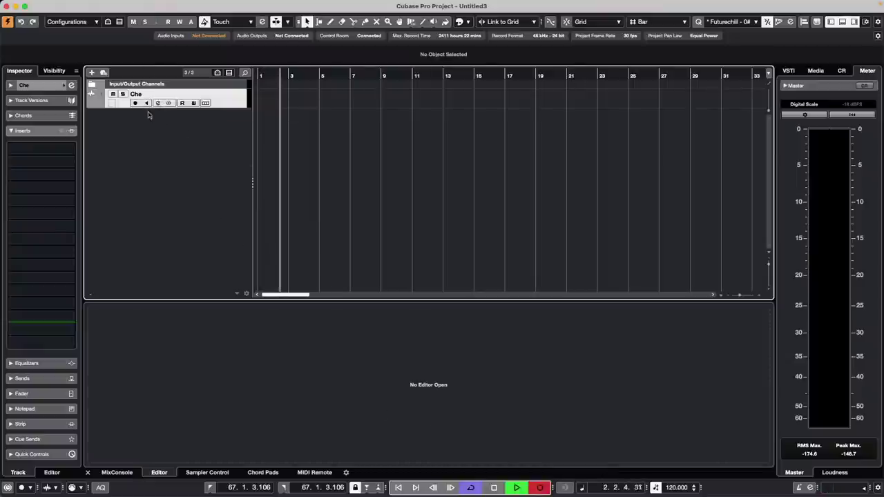
pyautogui.press('space')
pyautogui.press('space')
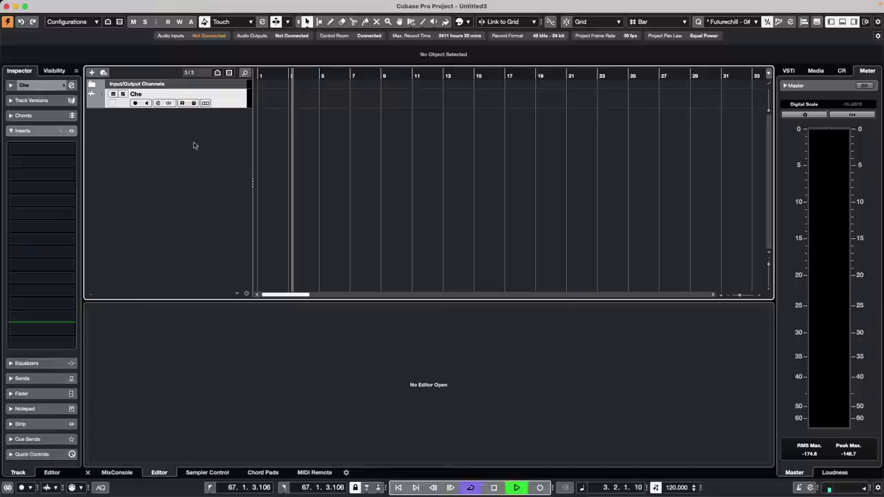
pyautogui.press('space')
pyautogui.click(135, 103)
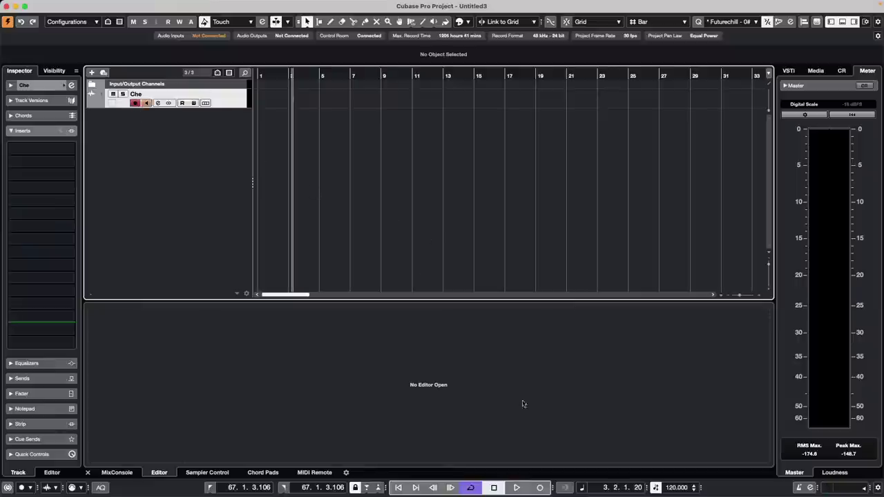
# - Record a clip of about five bars from bar 3 on the Che track and increase the track's height
pyautogui.click(541, 487)
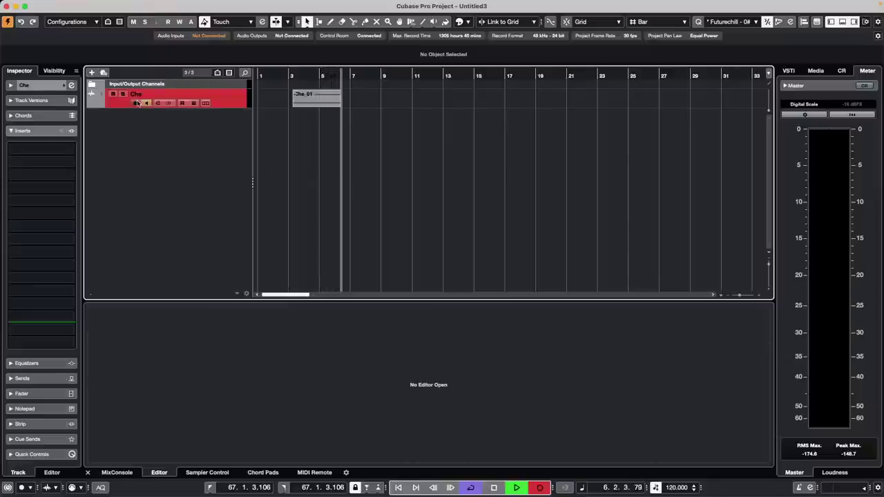
pyautogui.moveTo(126, 108); pyautogui.dragTo(125, 134)
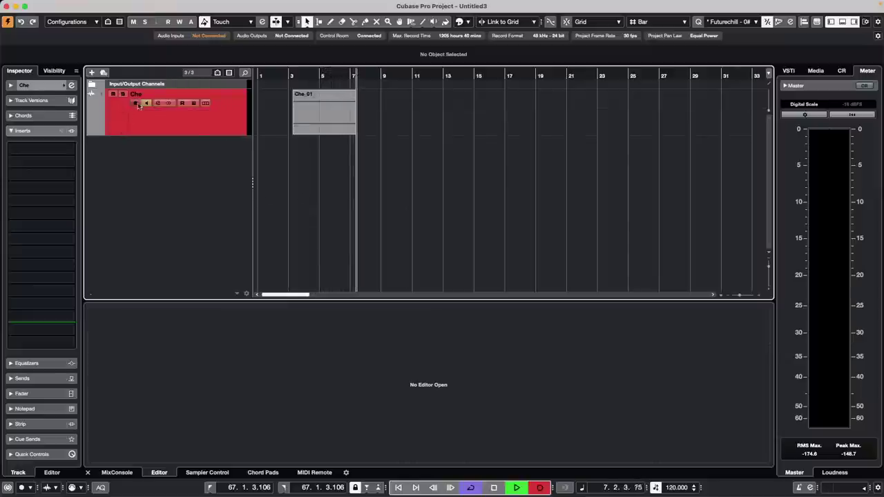
pyautogui.press('space')
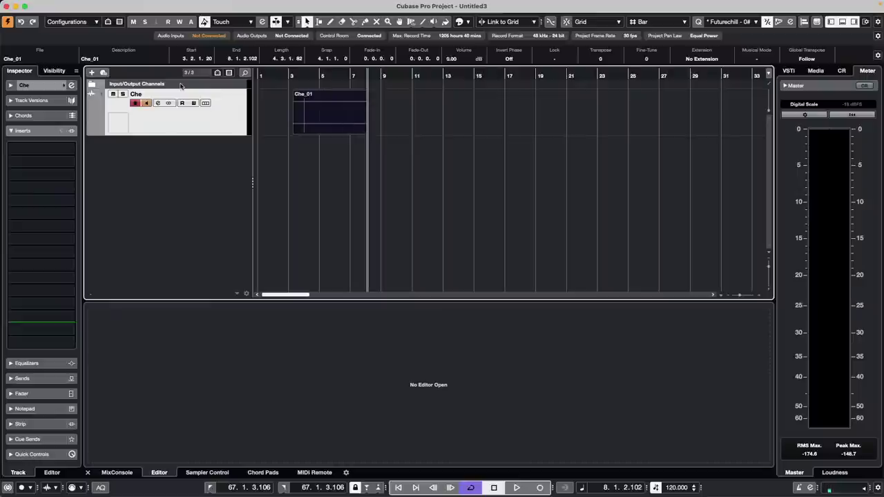
# - Rename the Che audio track to "Che Guitar"
pyautogui.doubleClick(153, 93)
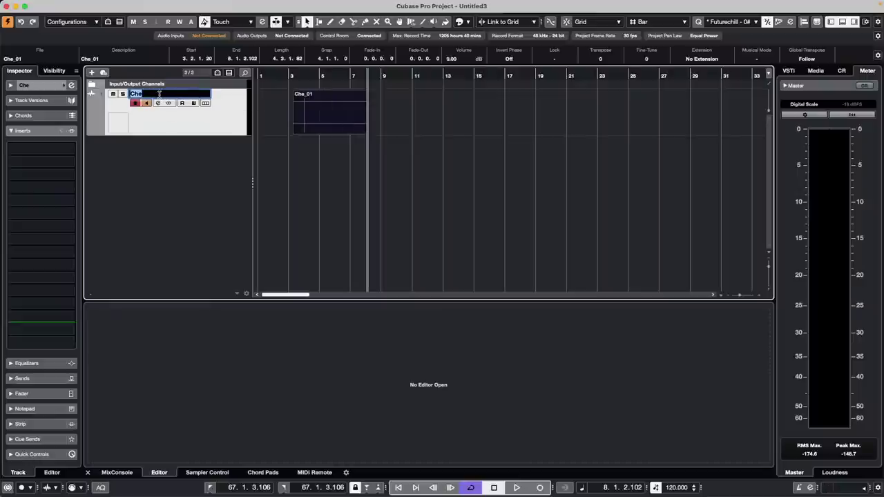
pyautogui.click(159, 94)
pyautogui.write('Guitar')
pyautogui.press('Return')
pyautogui.press('Return')
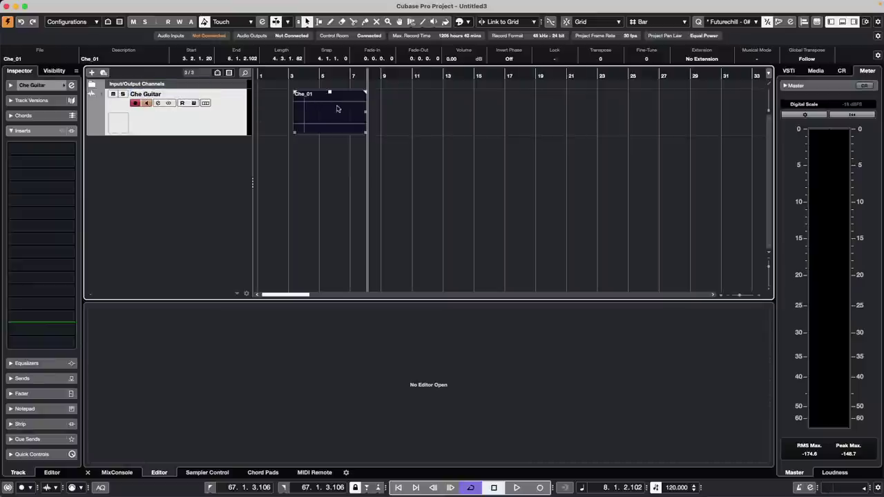
# - Apply the track name "Che Guitar" to the recorded clip on that track
pyautogui.click(325, 129)
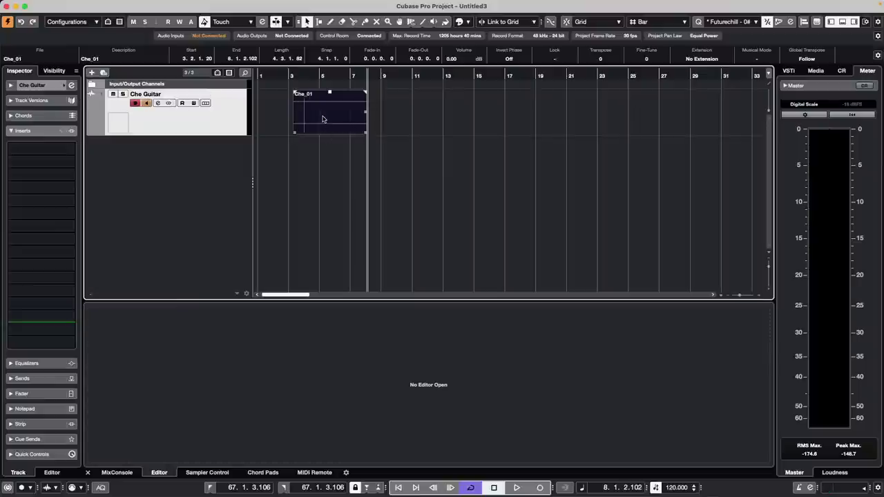
pyautogui.doubleClick(166, 94)
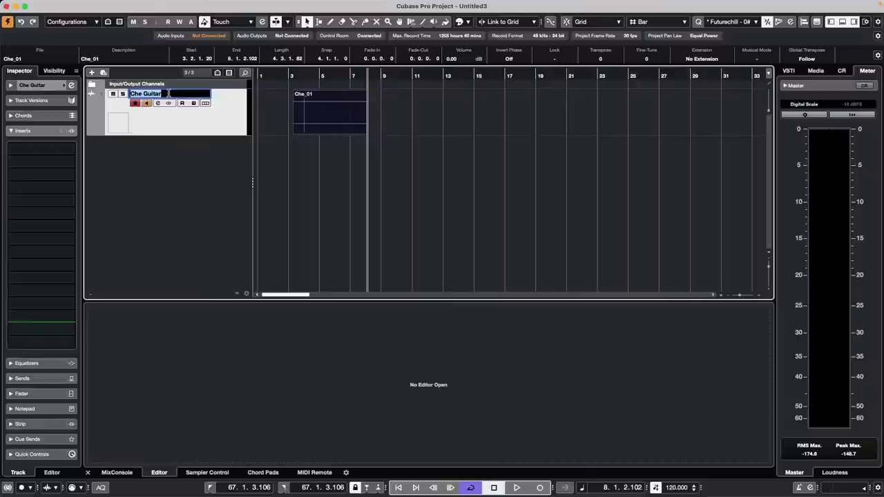
pyautogui.press('Return')
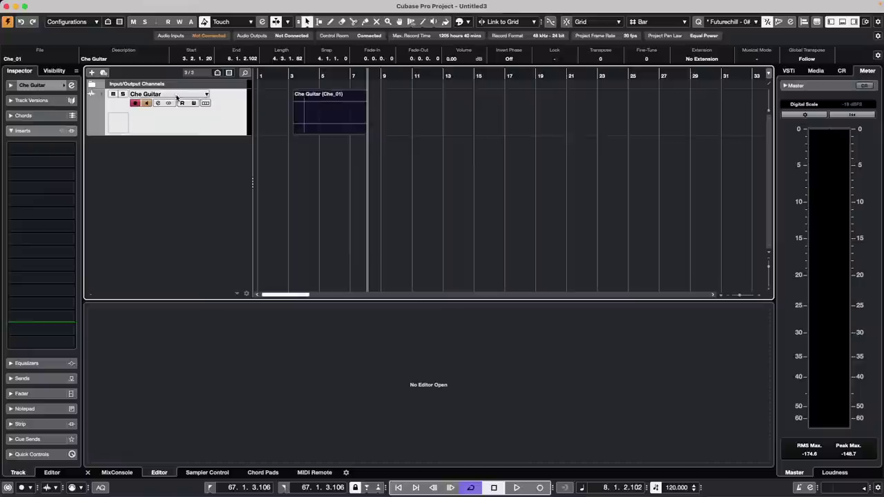
pyautogui.doubleClick(166, 95)
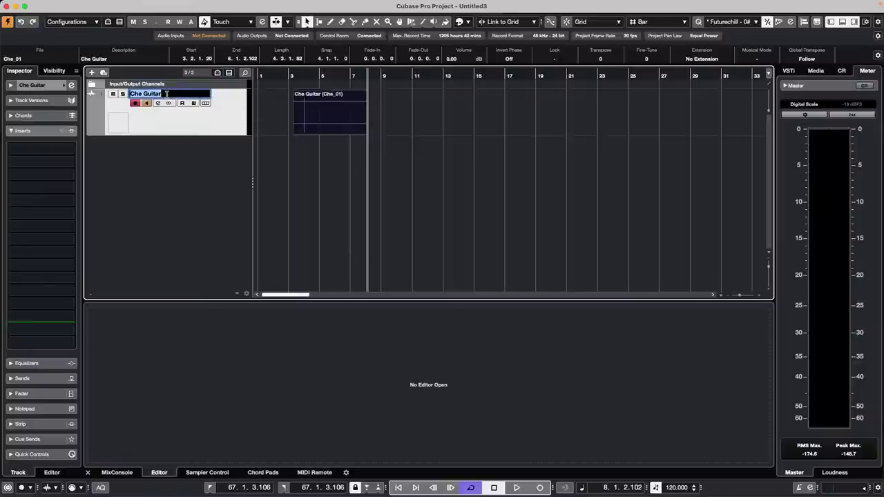
pyautogui.click(314, 123)
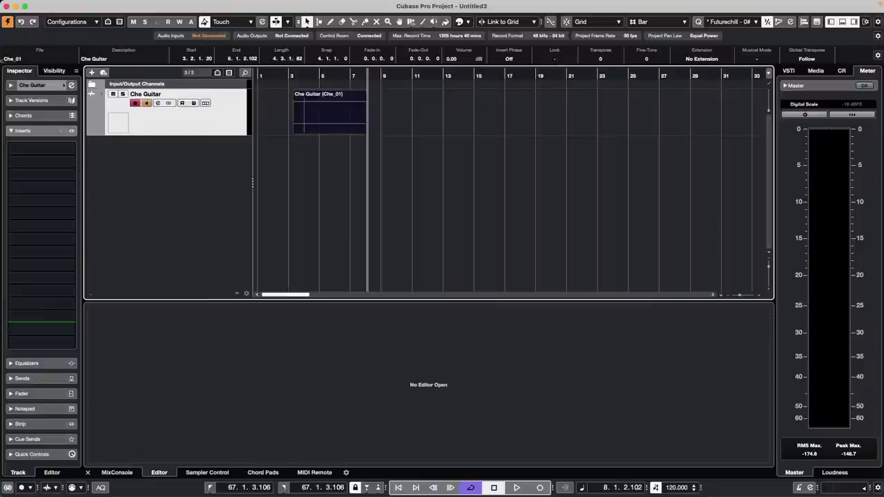
# - Rename the recorded clip's audio file to "Che Guitar"
pyautogui.click(26, 60)
pyautogui.click(33, 59)
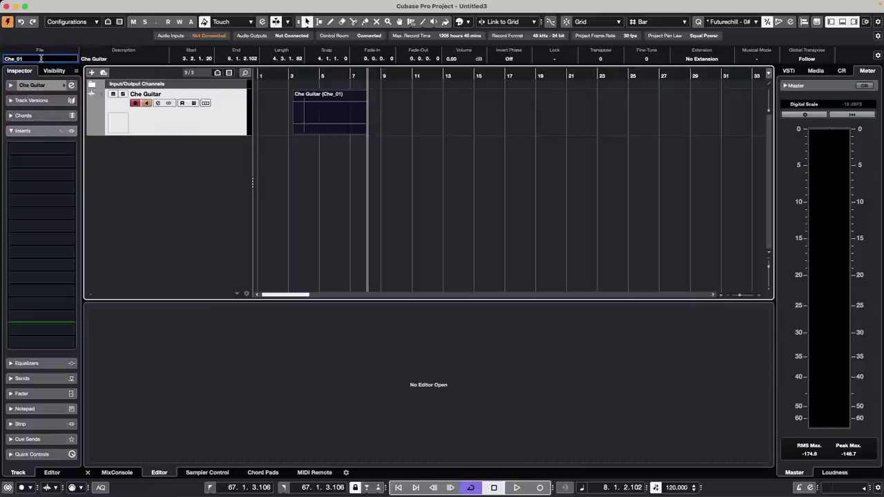
pyautogui.press('BackSpace')
pyautogui.press('BackSpace')
pyautogui.press('BackSpace')
pyautogui.write('Guitar')
pyautogui.press('Return')
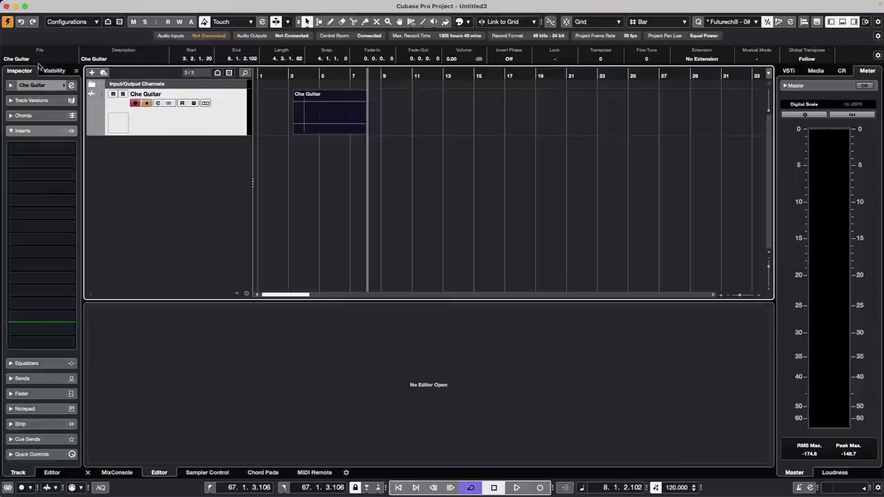
# - Reopen the track name and the clip's file name for editing in turn, keeping both names
pyautogui.doubleClick(160, 95)
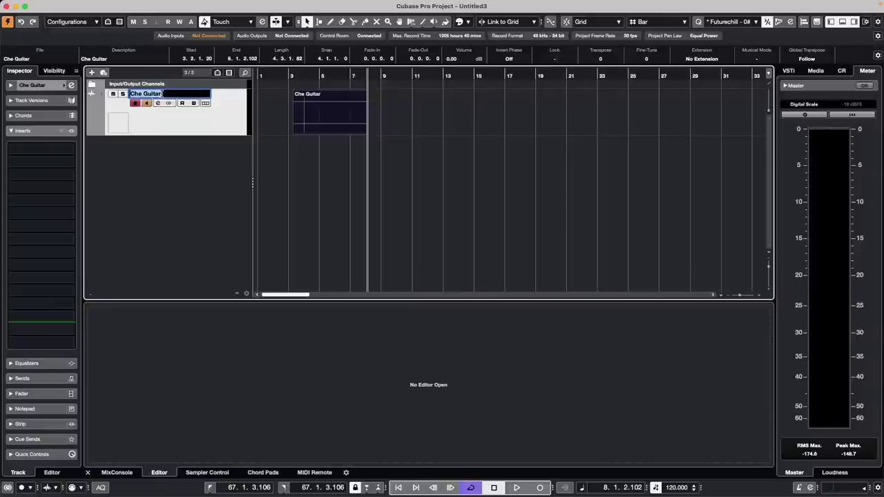
pyautogui.press('Return')
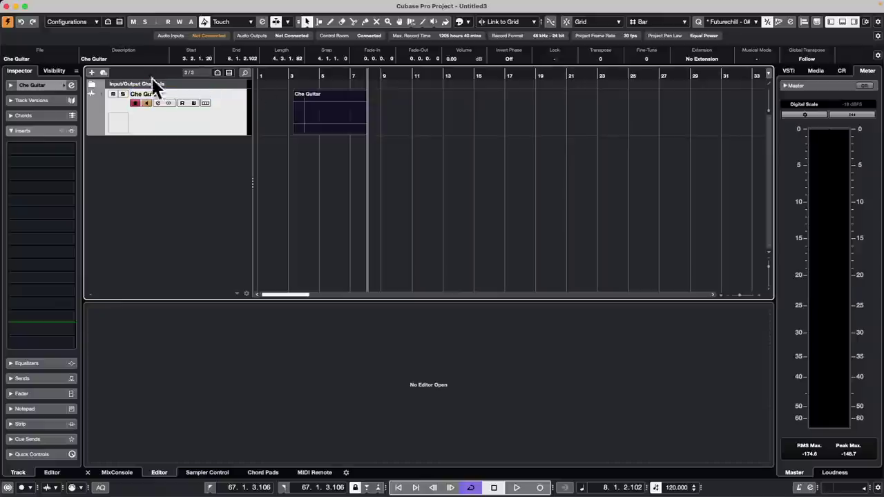
pyautogui.click(31, 59)
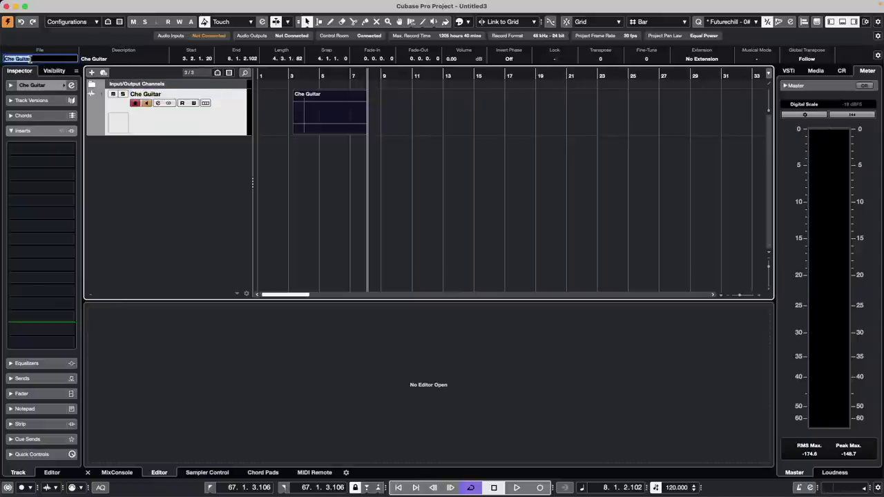
pyautogui.doubleClick(173, 94)
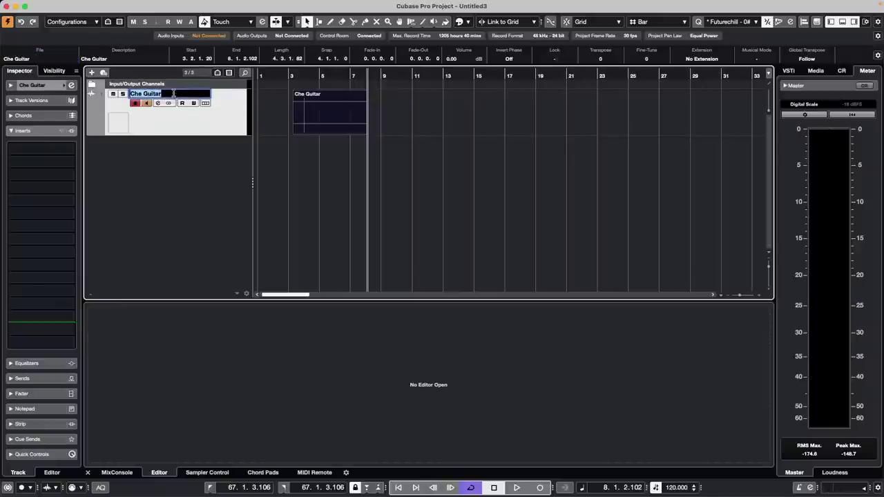
pyautogui.click(33, 58)
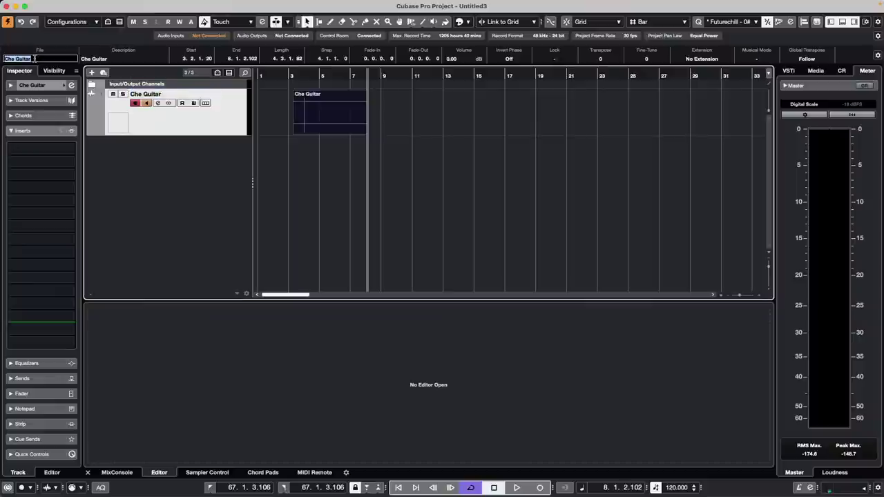
pyautogui.click(34, 59)
pyautogui.press('Return')
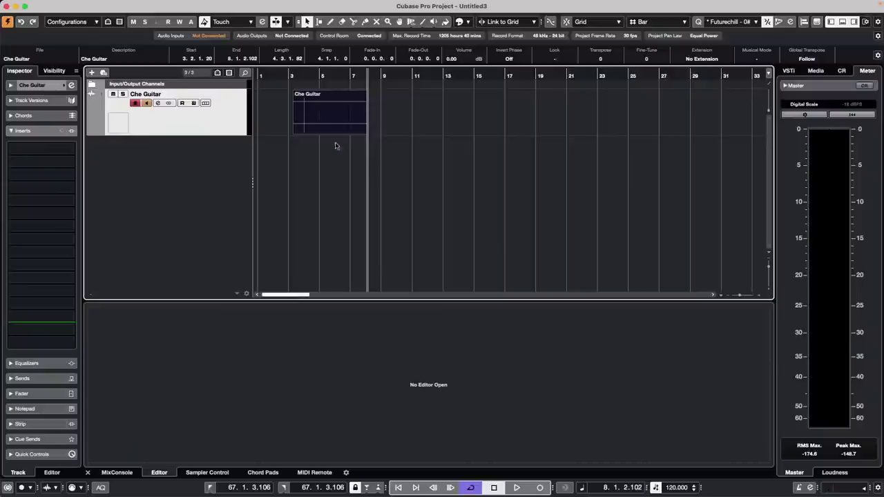
# - Show the MixConsole below the project area and briefly play the project
pyautogui.click(319, 102)
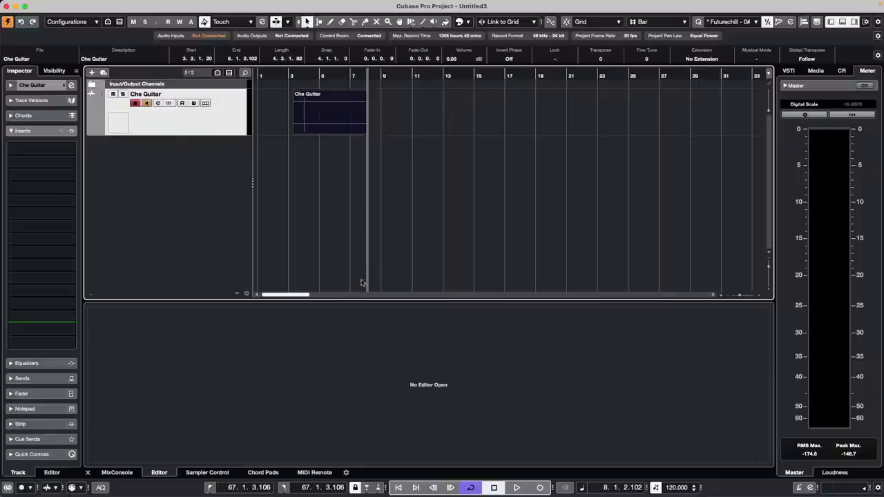
pyautogui.click(117, 473)
pyautogui.press('space')
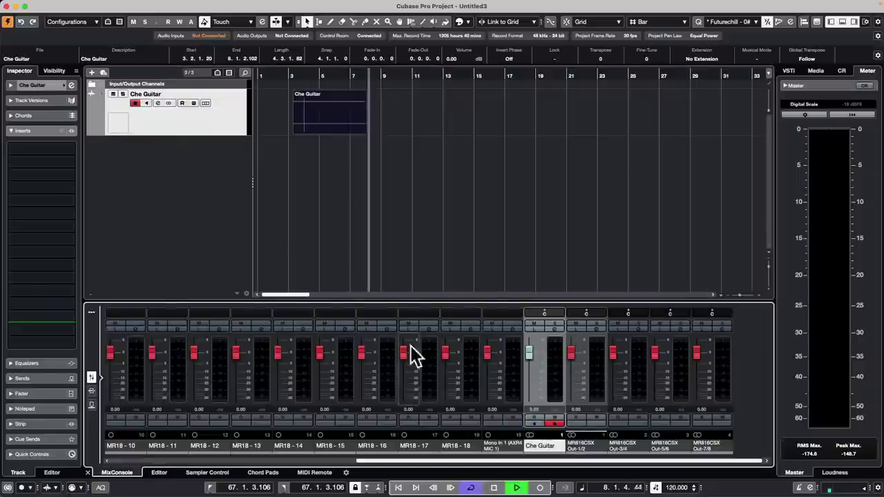
pyautogui.press('space')
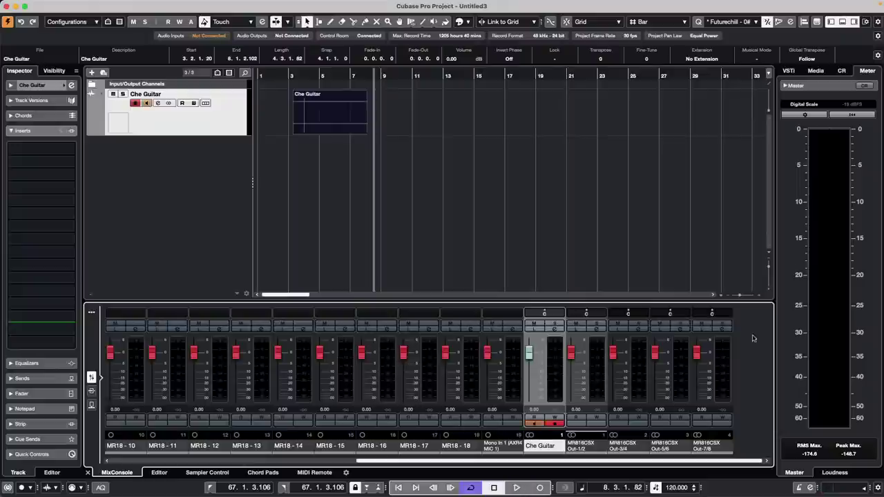
# - Browse Loops & Samples to DrumLoops and place the 02 135 Drums loop on the Che Guitar track near bar 15
pyautogui.click(816, 71)
pyautogui.click(802, 194)
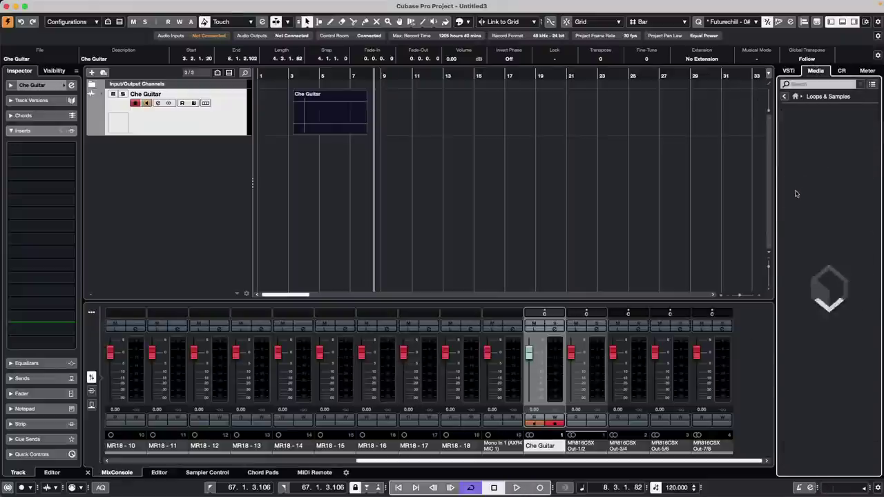
pyautogui.click(859, 322)
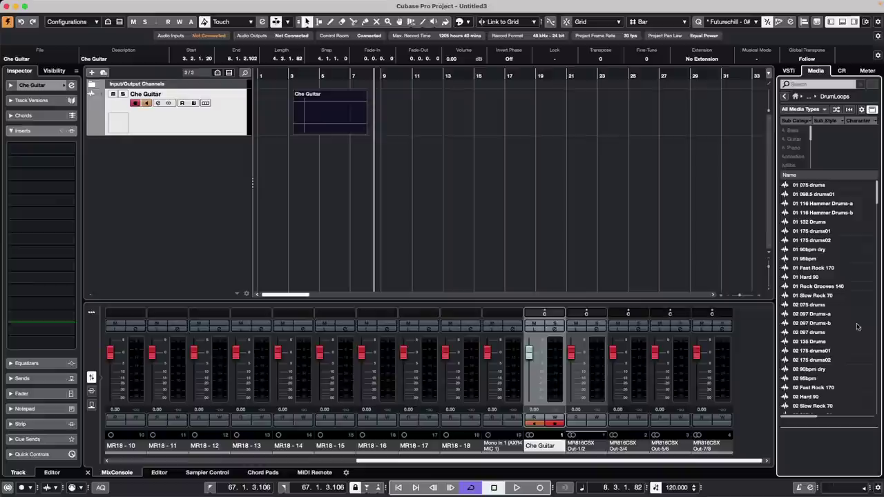
pyautogui.click(820, 342)
pyautogui.moveTo(821, 342); pyautogui.dragTo(473, 119)
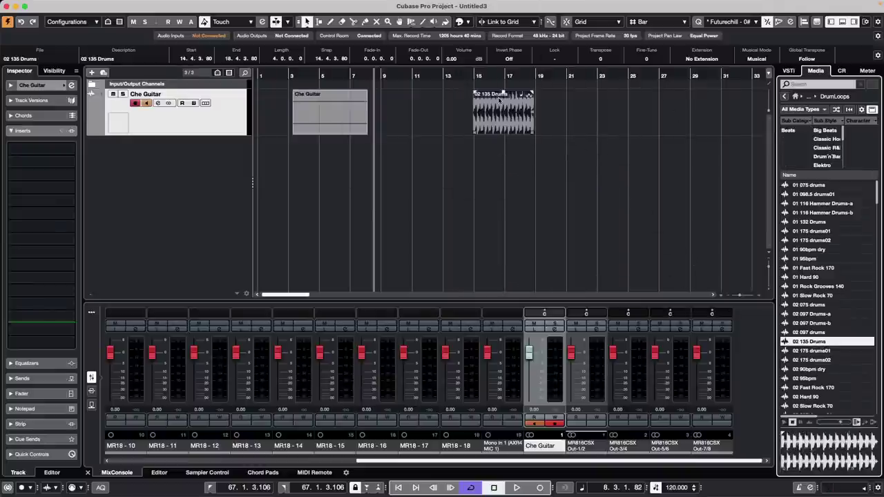
# - Try a volume boost on the 02 135 Drums clip while playing it from bar 15, and undo the boost
pyautogui.moveTo(500, 8); pyautogui.dragTo(500, 1)
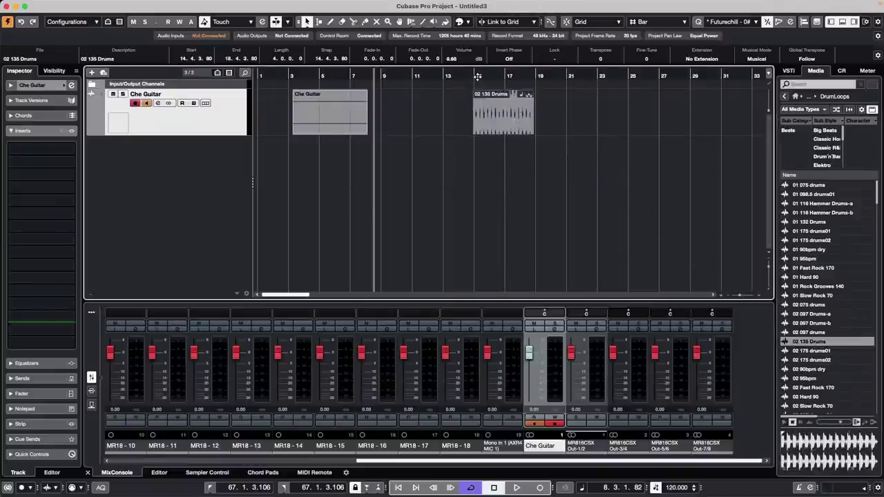
pyautogui.click(476, 75)
pyautogui.press('space')
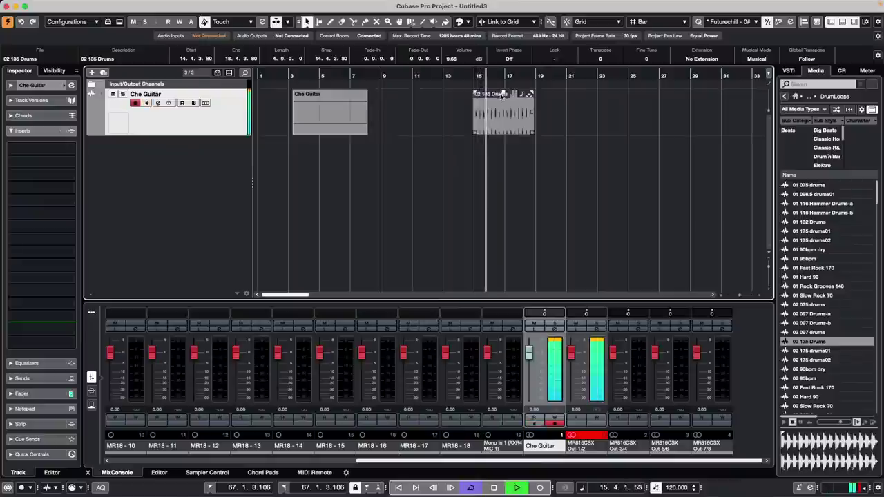
pyautogui.press('space')
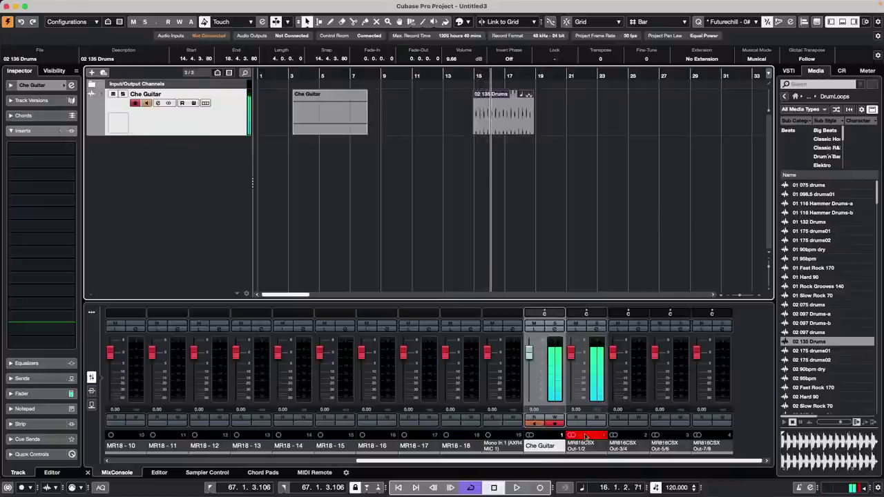
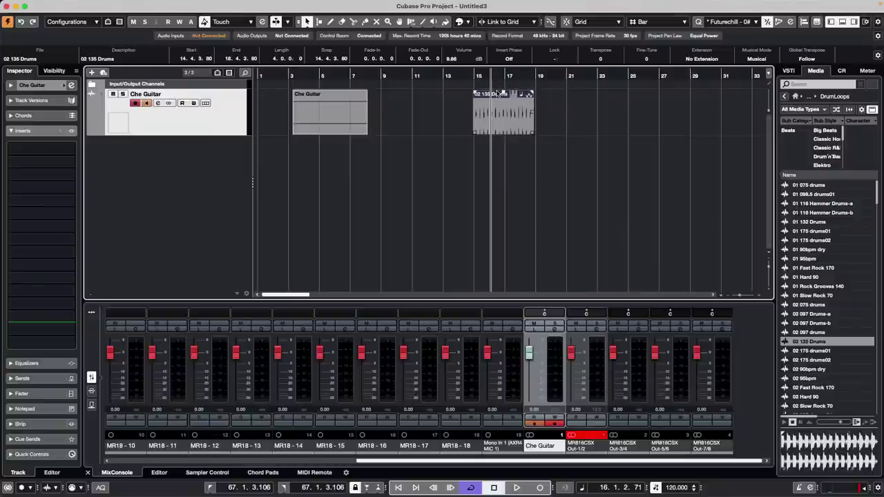
pyautogui.press('Delete')
pyautogui.hotkey('ctrl', 'z')
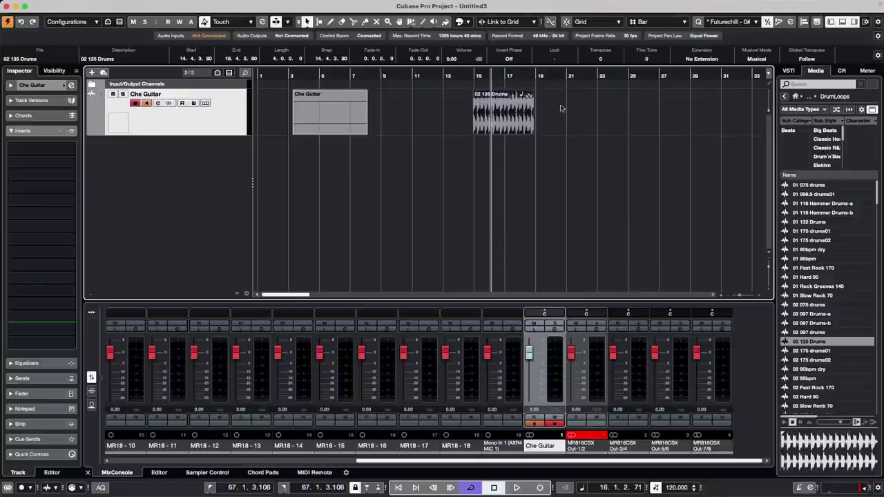
# - Move the 02 135 Drums clip so that it starts exactly at bar 15
pyautogui.moveTo(533, 73); pyautogui.dragTo(533, 102)
pyautogui.moveTo(416, 123); pyautogui.dragTo(424, 123)
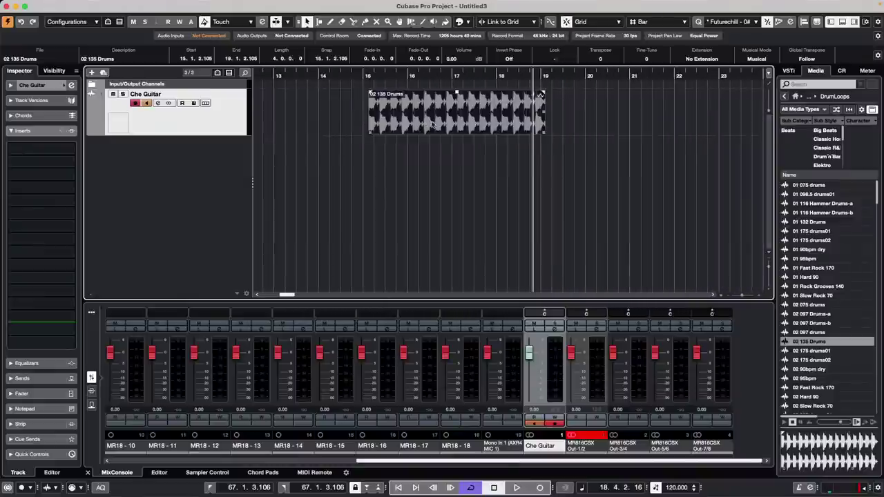
pyautogui.moveTo(415, 121); pyautogui.dragTo(410, 117)
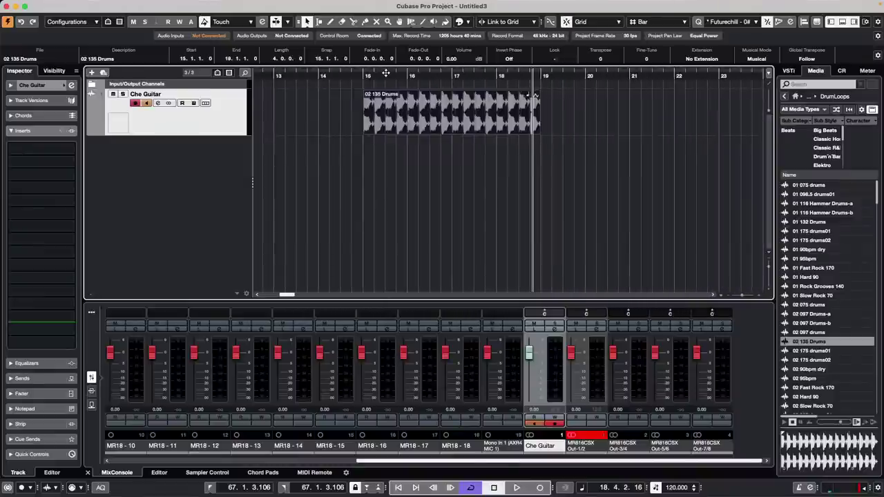
# - Place the project cursor at bar 15 and play the 02 135 Drums clip while checking the mixer levels
pyautogui.moveTo(386, 73); pyautogui.dragTo(384, 95)
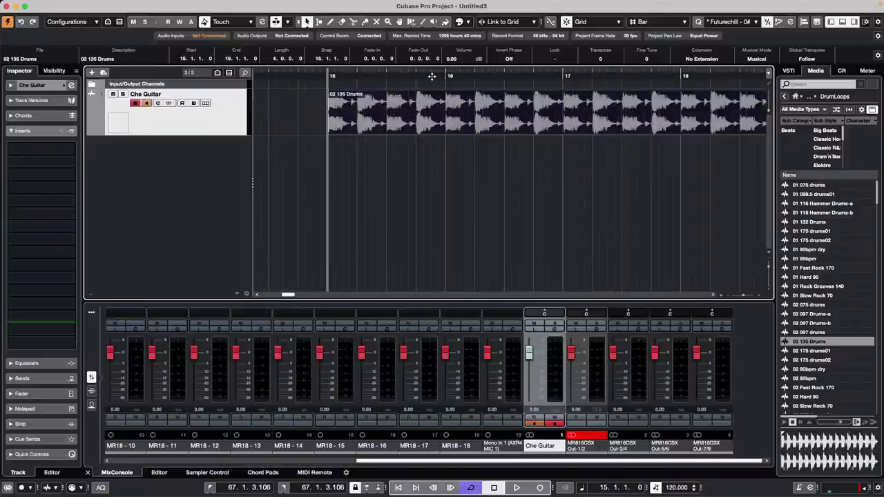
pyautogui.press('space')
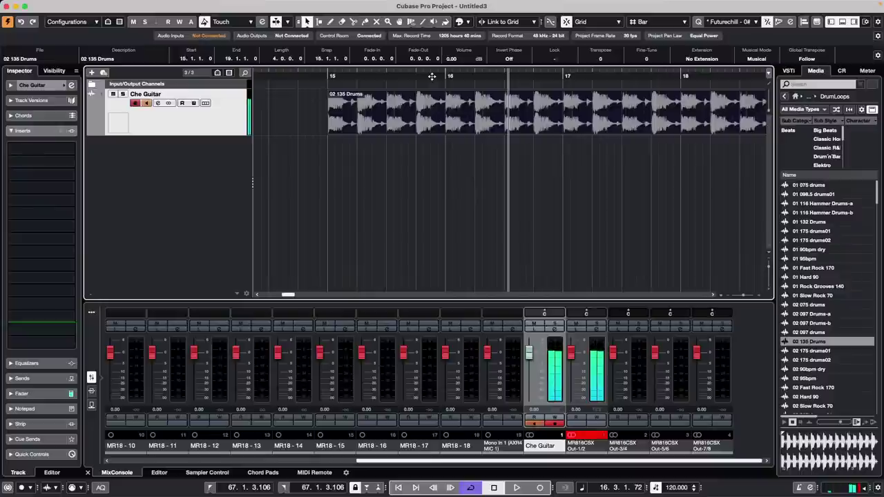
pyautogui.press('space')
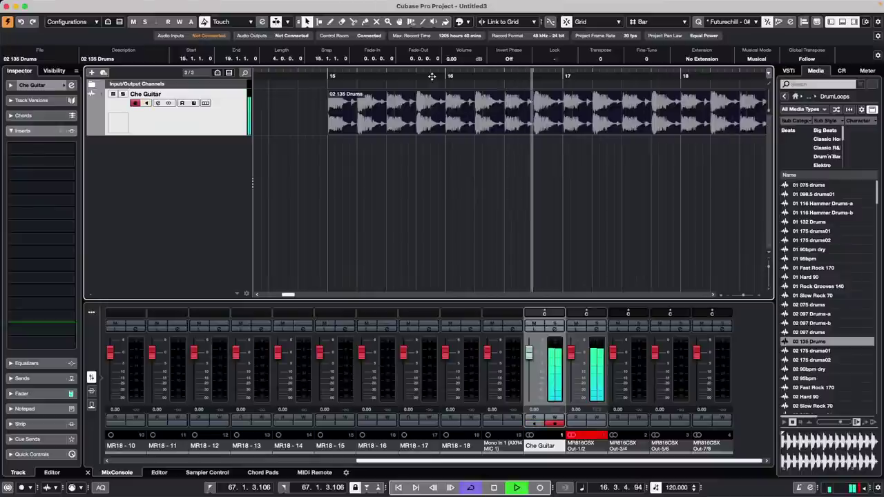
pyautogui.press('space')
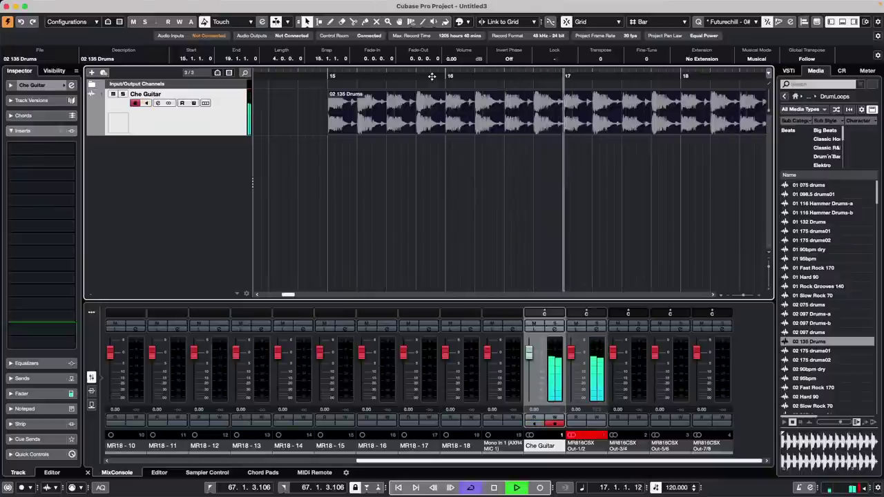
# - Stop, resume and stop again the 02 135 Drums playback to check where the project cursor halts
pyautogui.press('space')
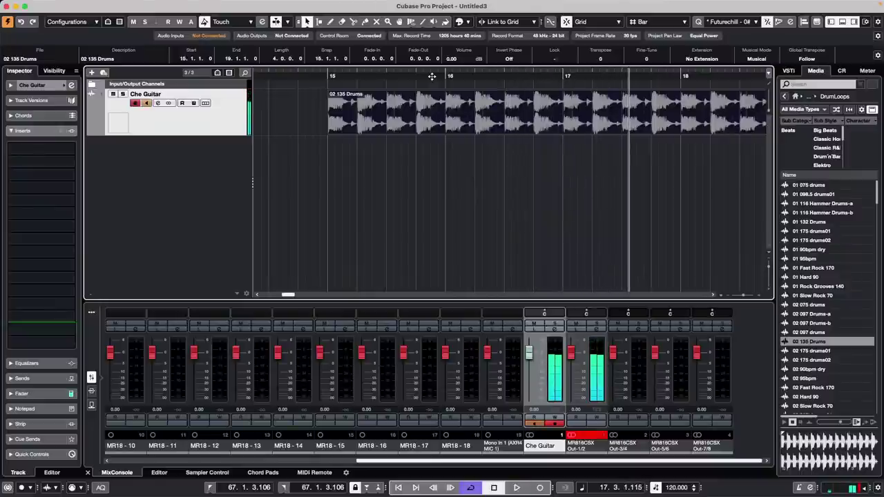
pyautogui.press('space')
pyautogui.press('space')
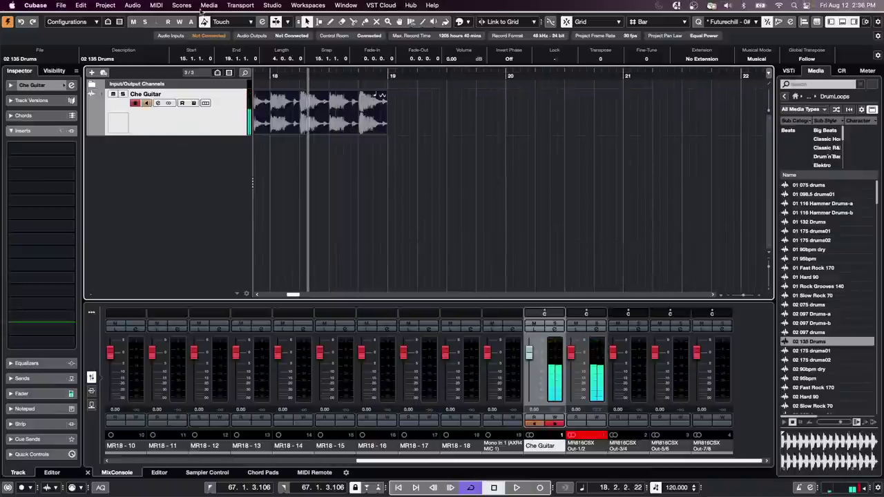
# - Move the project cursor back to bar 15, then play the 02 135 Drums clip into bar 16 and stop
pyautogui.click(263, 74)
pyautogui.moveTo(258, 73); pyautogui.dragTo(264, 55)
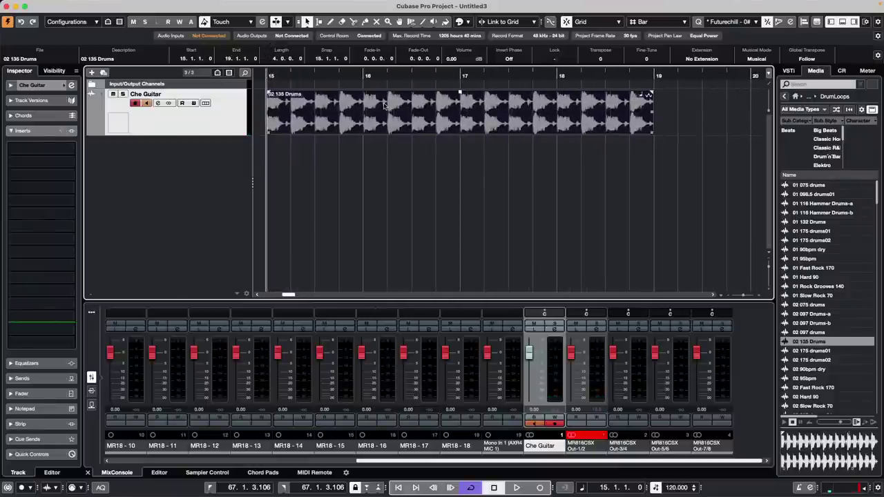
pyautogui.press('space')
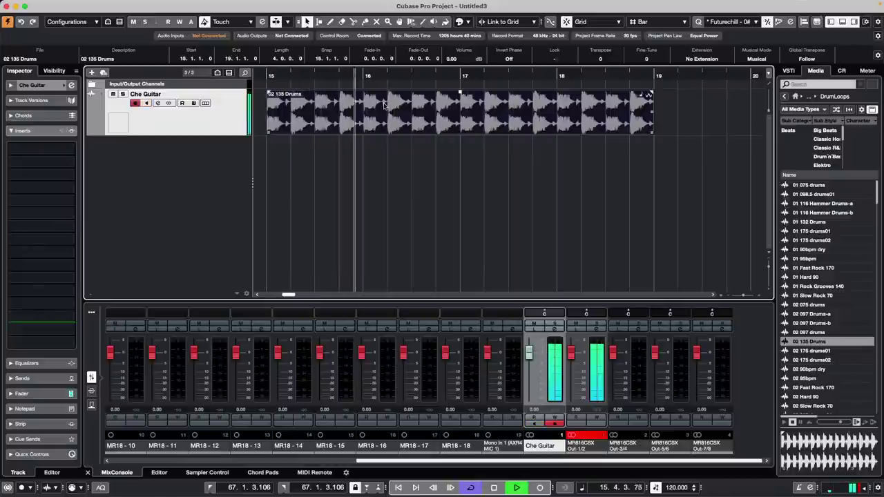
pyautogui.press('space')
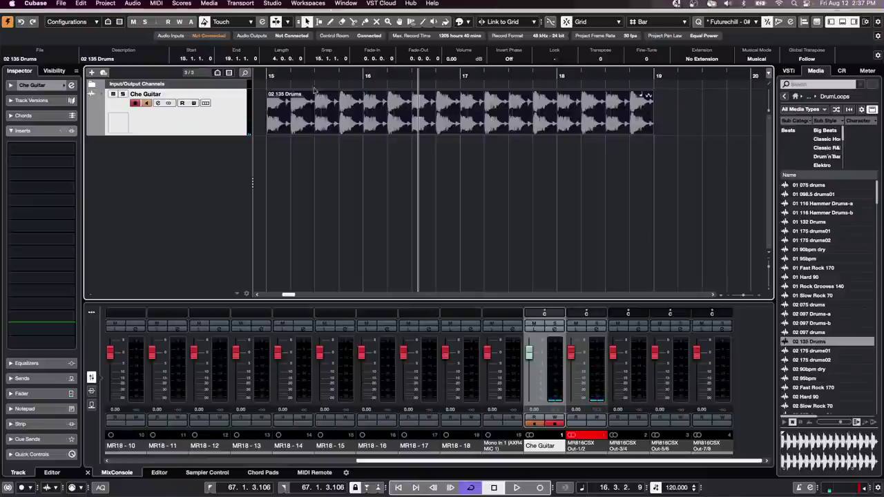
# - Enable Return to Start Position on Stop in the Transport preferences and apply the change
pyautogui.click(34, 5)
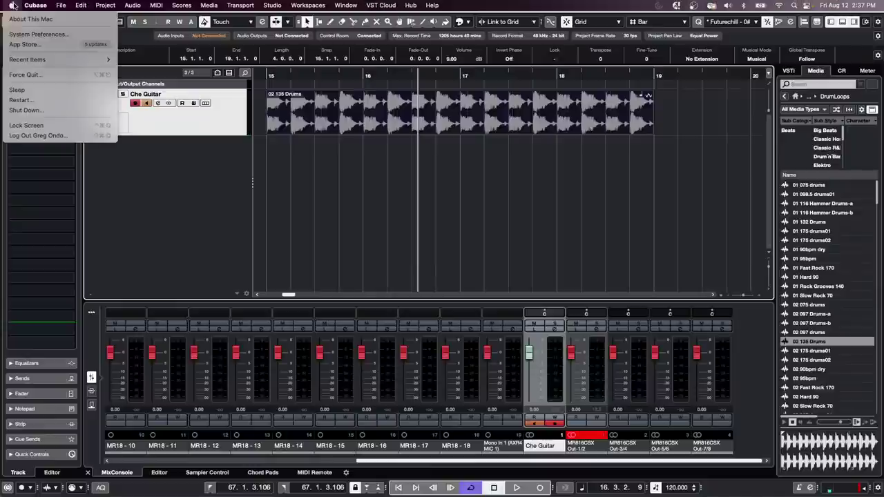
pyautogui.click(44, 35)
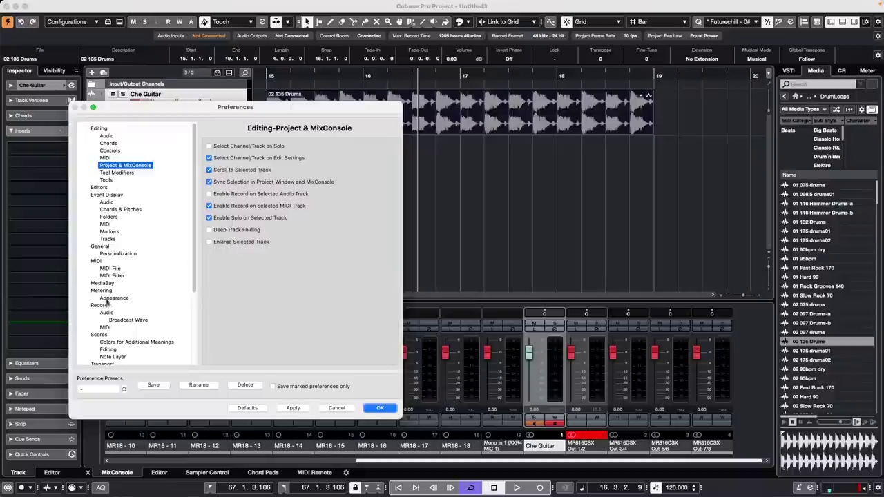
pyautogui.scroll(-1, 102, 321)
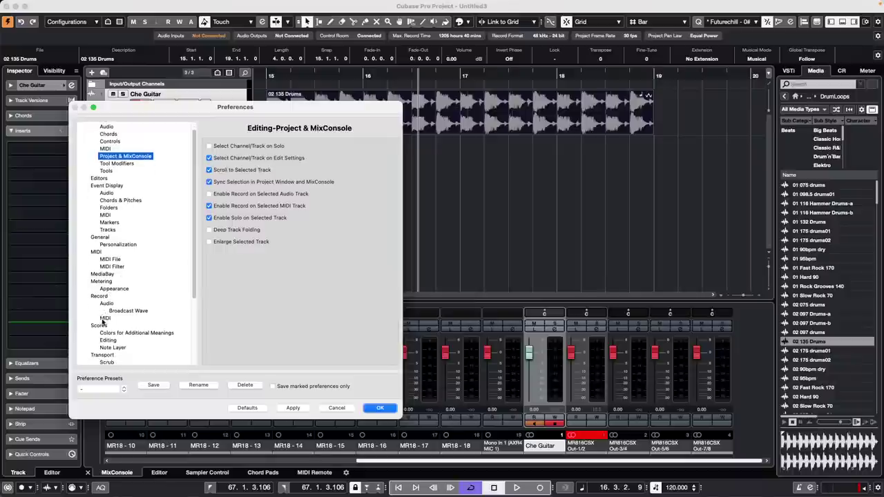
pyautogui.click(101, 355)
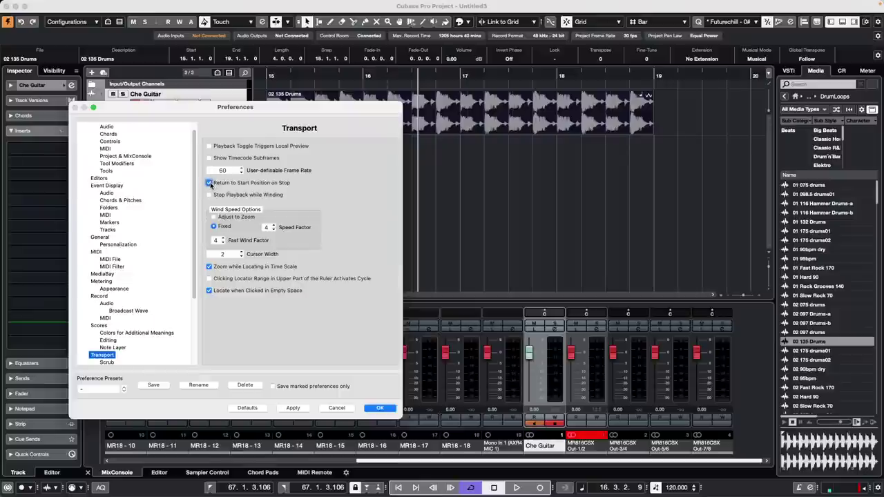
pyautogui.click(210, 183)
pyautogui.click(380, 408)
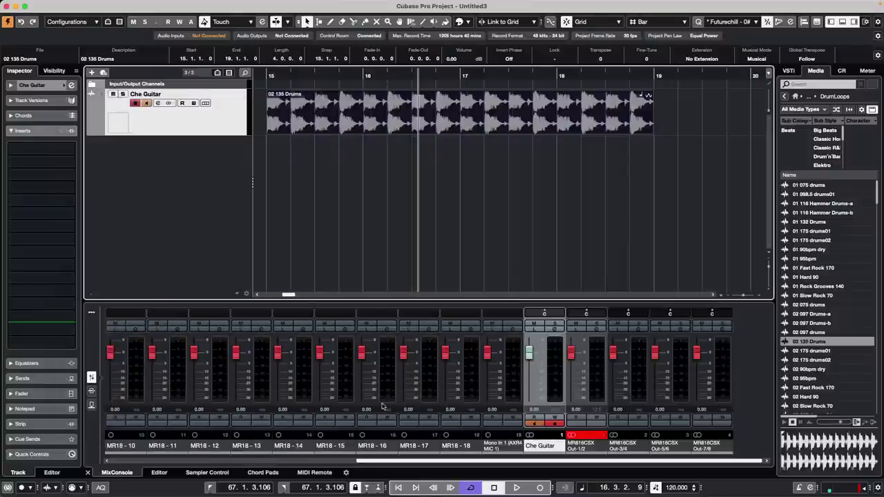
# - Play the drum loop from the current cursor position and stop it to test the return-to-start behaviour
pyautogui.press('space')
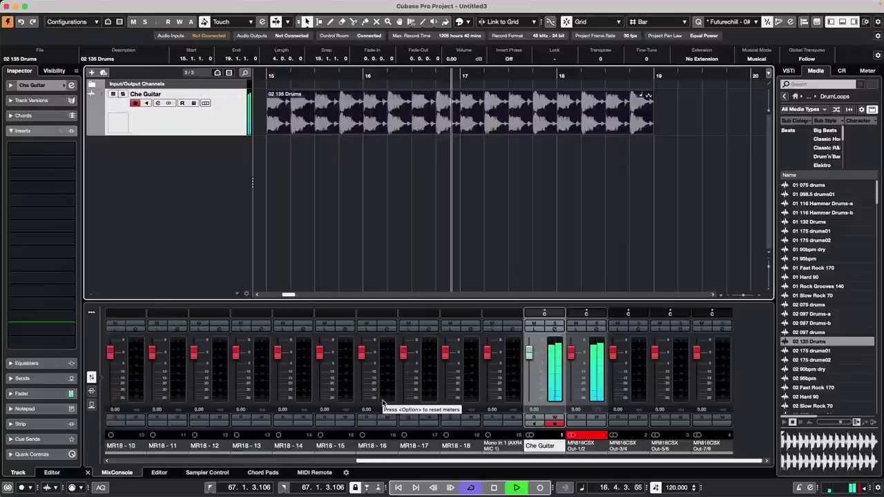
pyautogui.press('space')
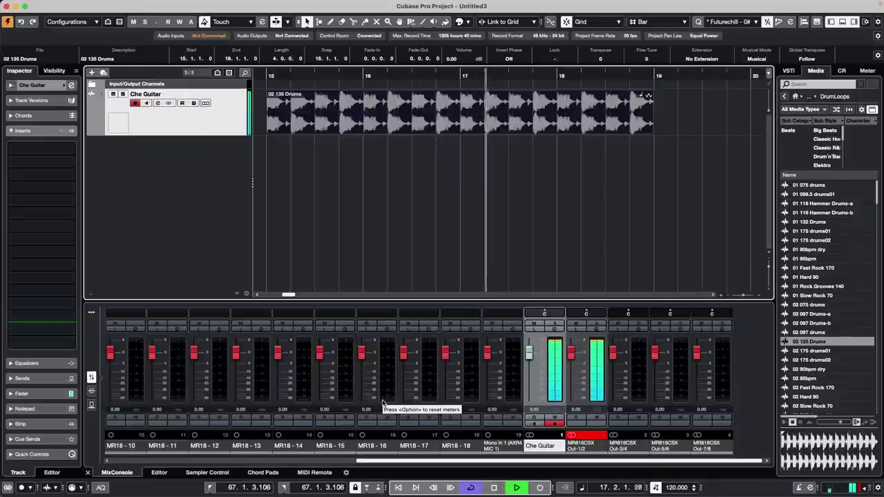
pyautogui.press('space')
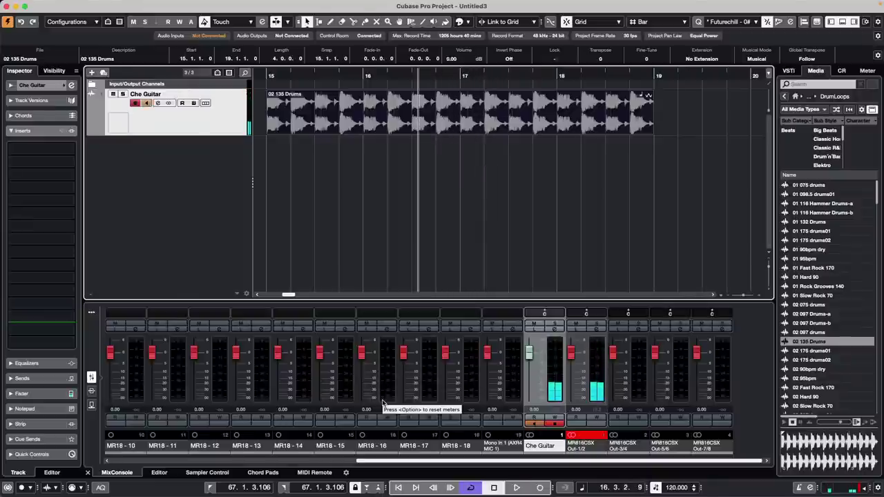
# - Deactivate Return to Start Position on Stop with its key command, then play and stop the drum loop
pyautogui.press('shift+KP_Divide')
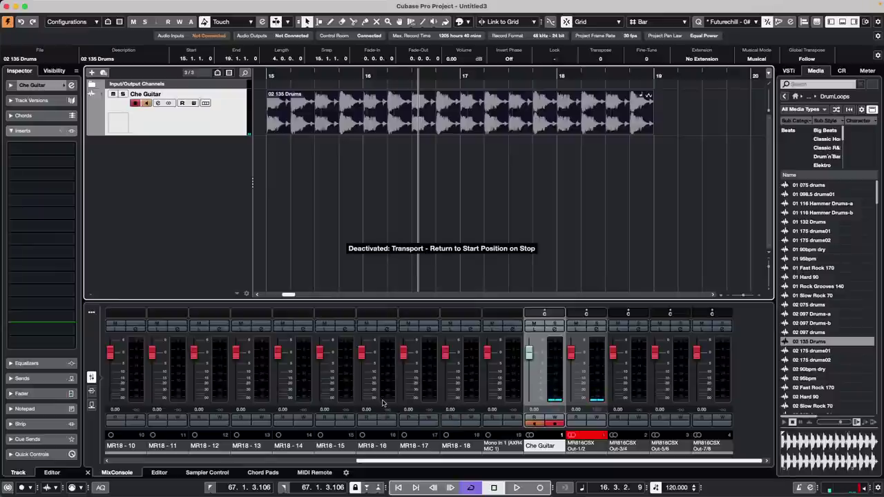
pyautogui.press('space')
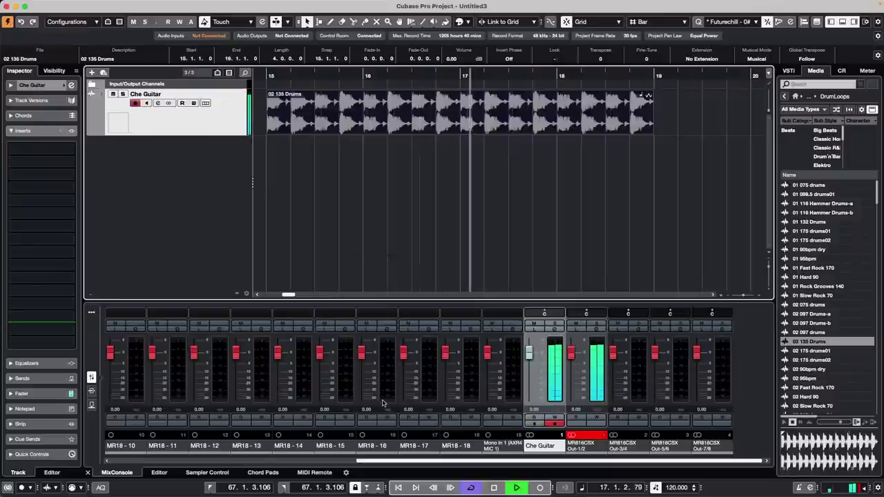
pyautogui.press('space')
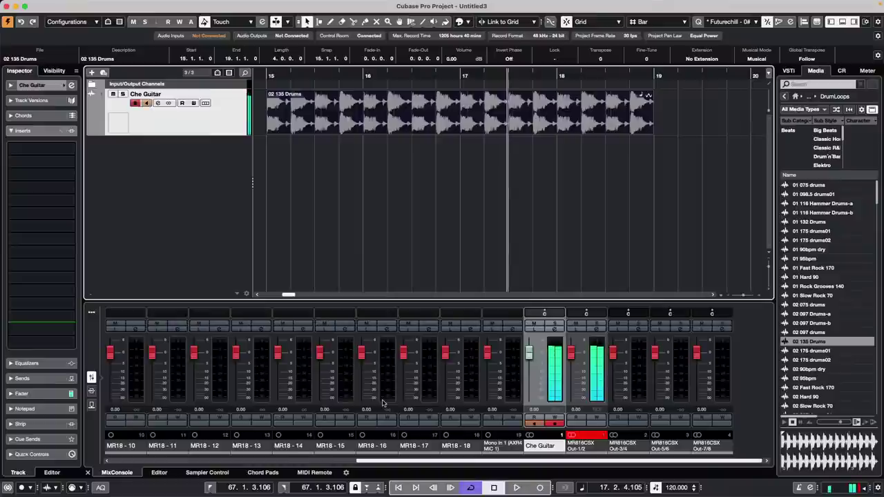
# - Reactivate Return to Start Position on Stop with its key command, then play and stop the drum loop
pyautogui.press('shift+KP_Divide')
pyautogui.press('space')
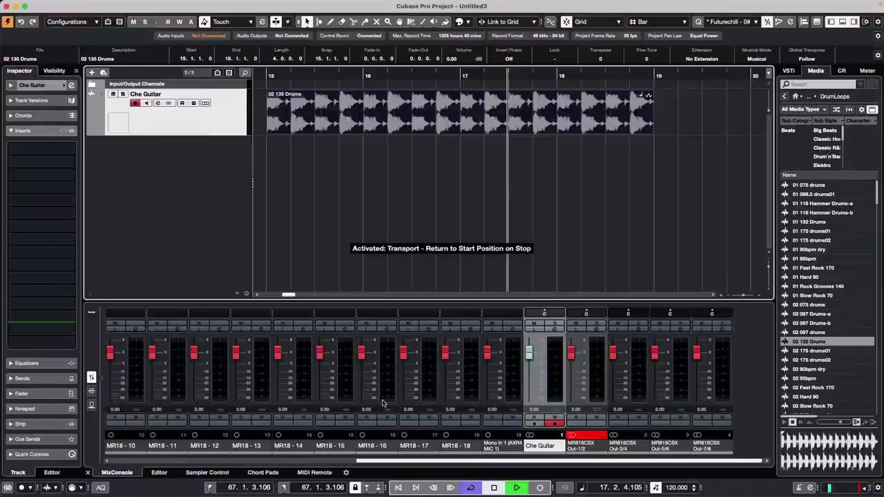
pyautogui.press('space')
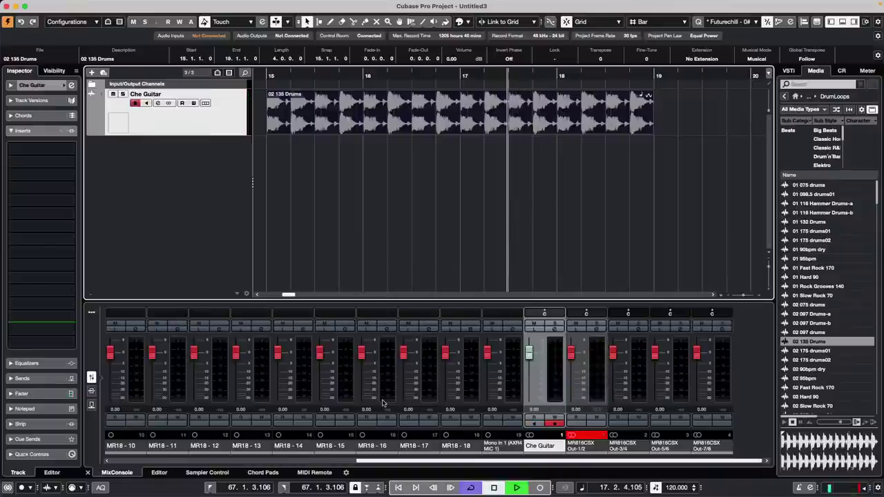
pyautogui.press('space')
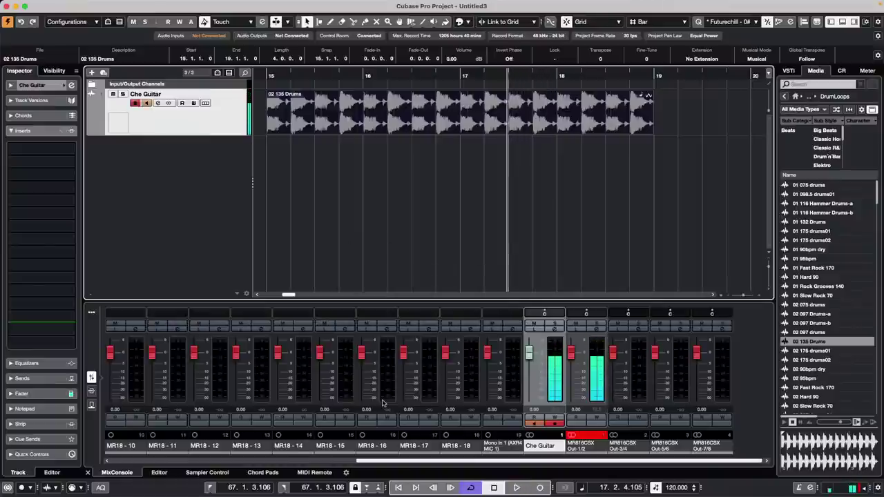
# - Look up in Key Commands which command Shift+Space is assigned to
pyautogui.click(82, 5)
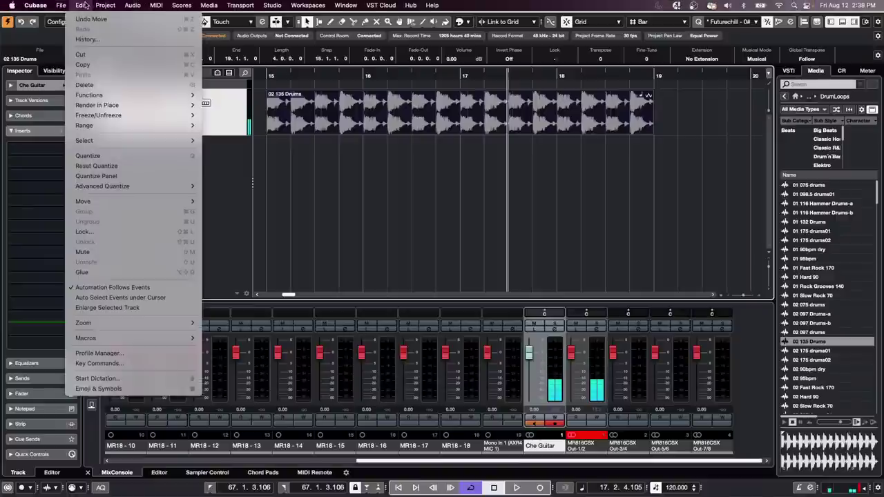
pyautogui.click(147, 370)
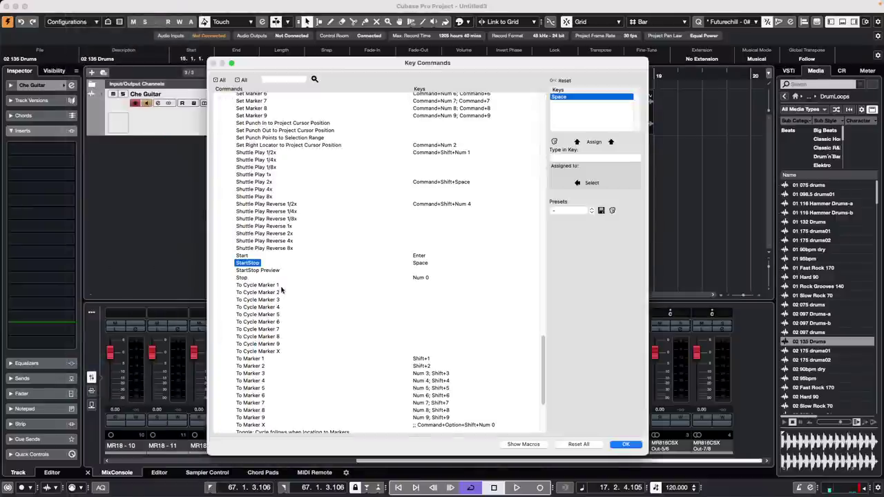
pyautogui.click(580, 158)
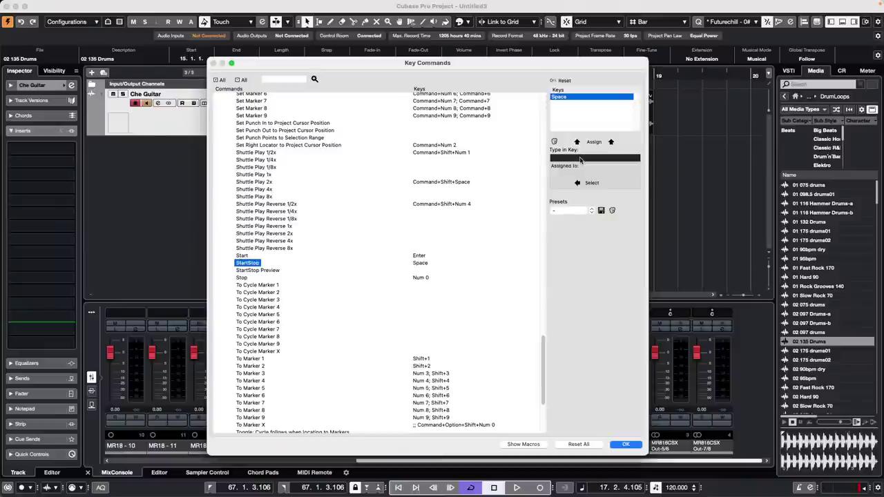
pyautogui.hotkey('shift', 'space')
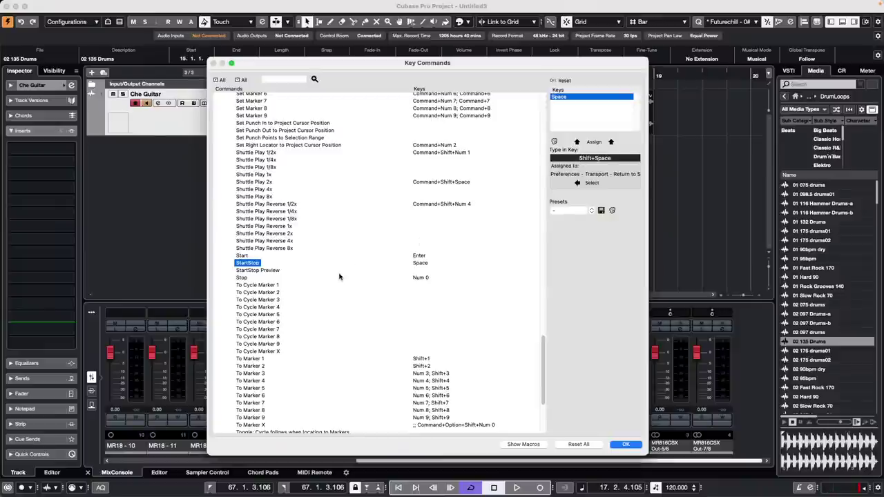
# - Locate the Transport - Return to Start Position on Stop entry in the Preferences category of Key Commands, then close the window
pyautogui.scroll(5, 339, 277)
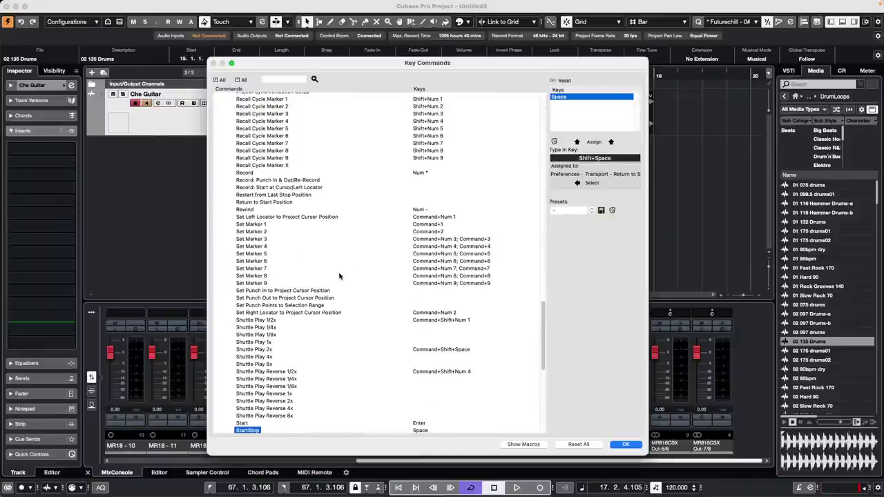
pyautogui.scroll(10, 339, 277)
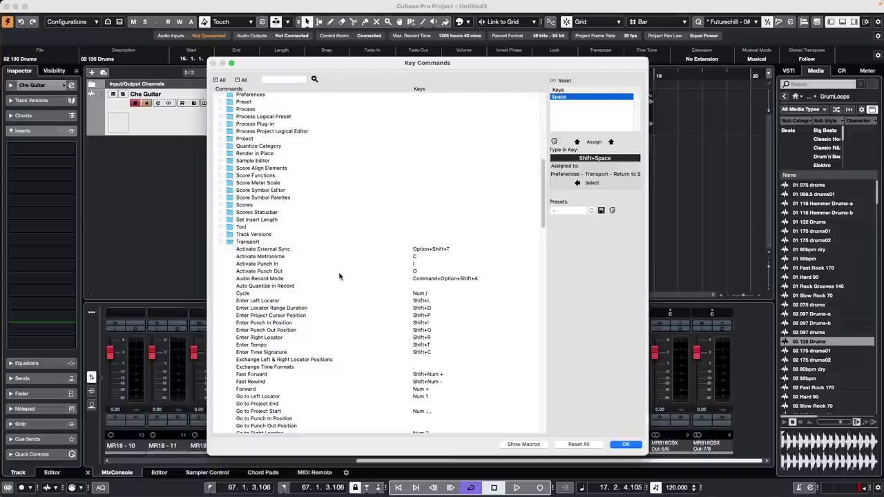
pyautogui.click(222, 242)
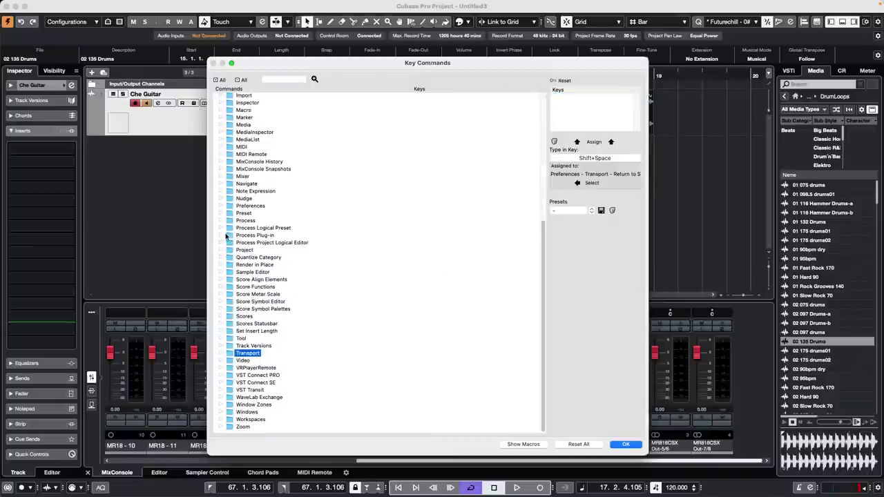
pyautogui.click(222, 207)
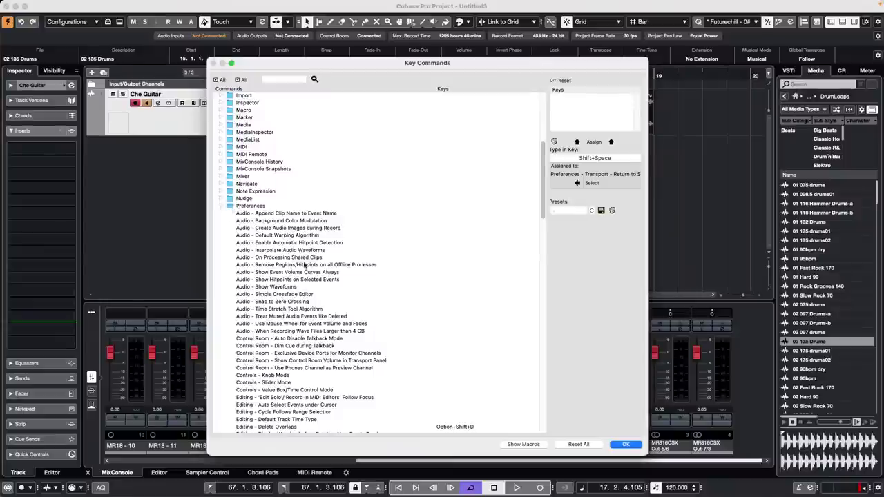
pyautogui.scroll(-15, 302, 267)
pyautogui.scroll(3, 302, 267)
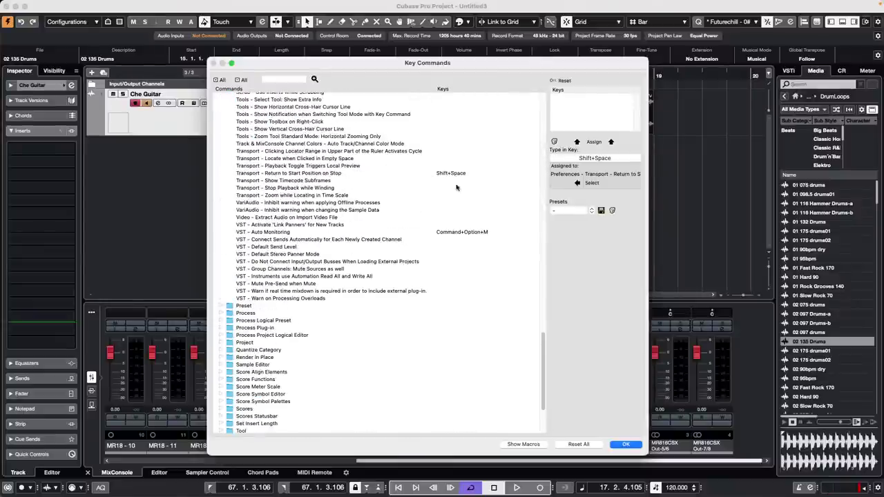
pyautogui.click(626, 445)
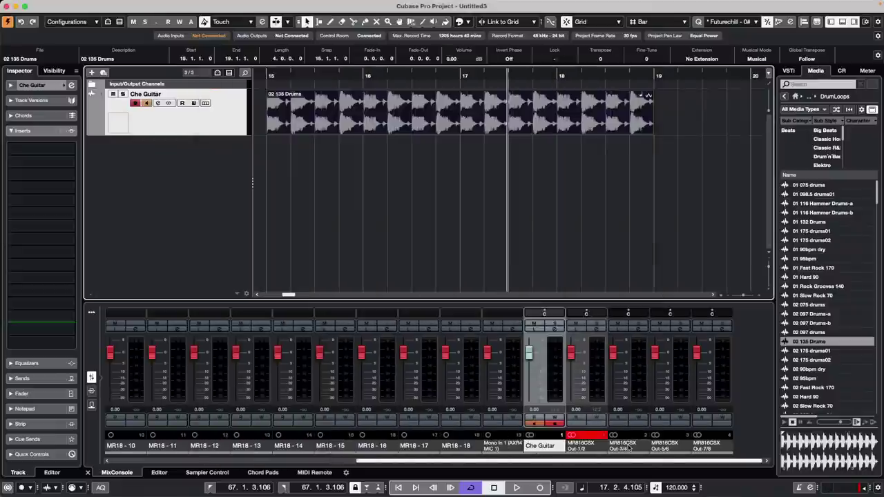
# - Play and stop the drum loop twice to check that the cursor returns to its starting position
pyautogui.press('space')
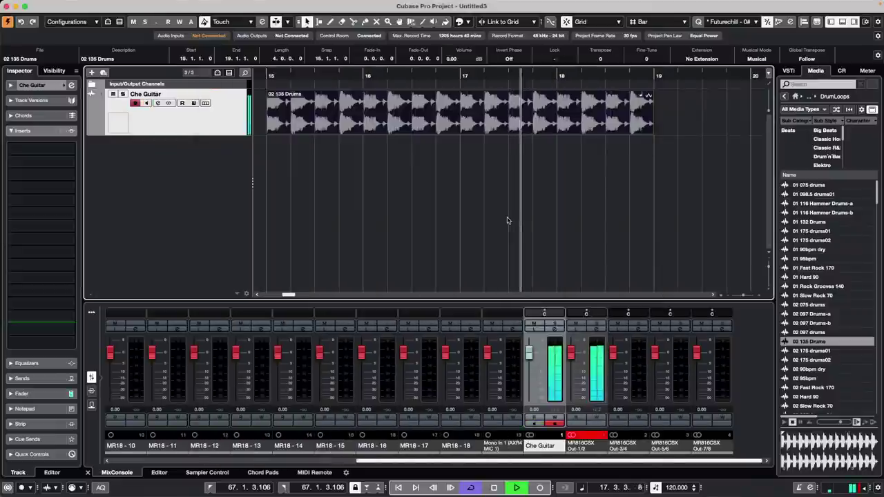
pyautogui.press('space')
pyautogui.press('space')
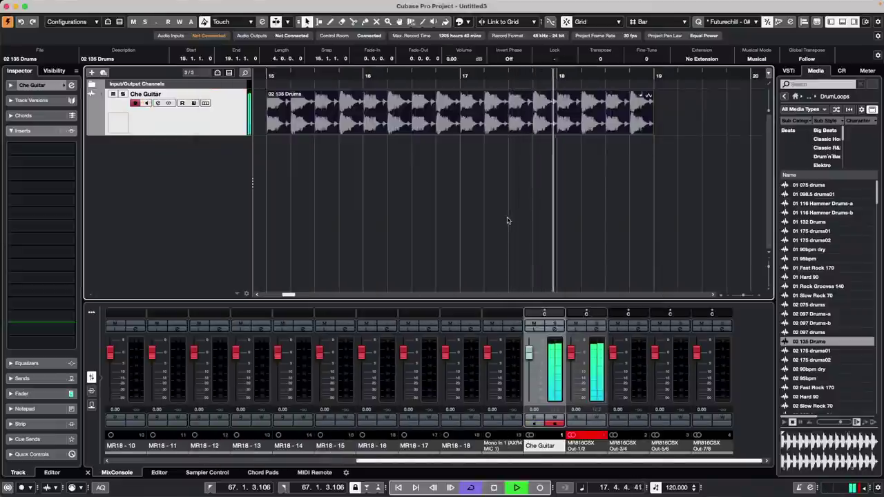
pyautogui.press('space')
# - Switch off Return to Start Position on Stop, play and stop the drum loop into bar 18, and switch the option back on
pyautogui.hotkey('shift', 'space')
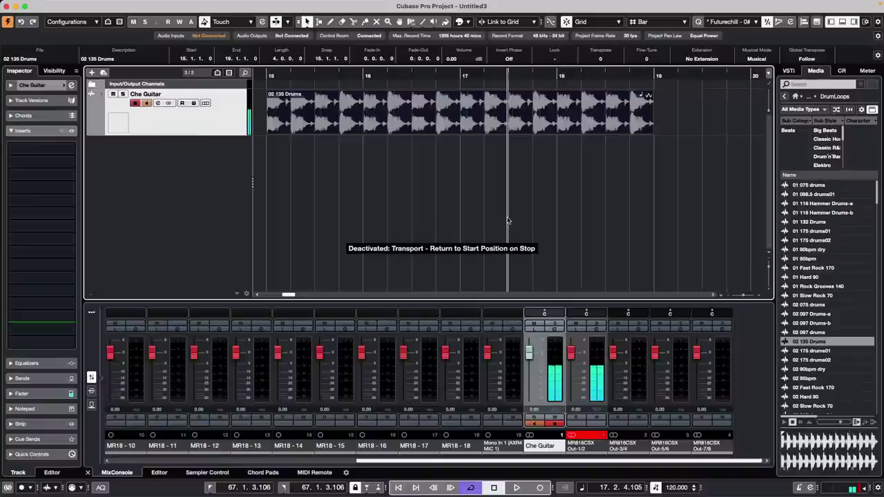
pyautogui.press('space')
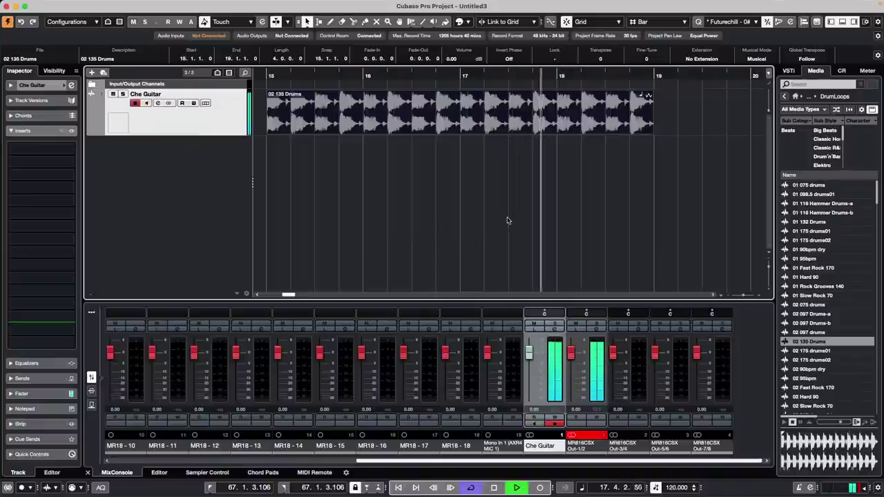
pyautogui.press('space')
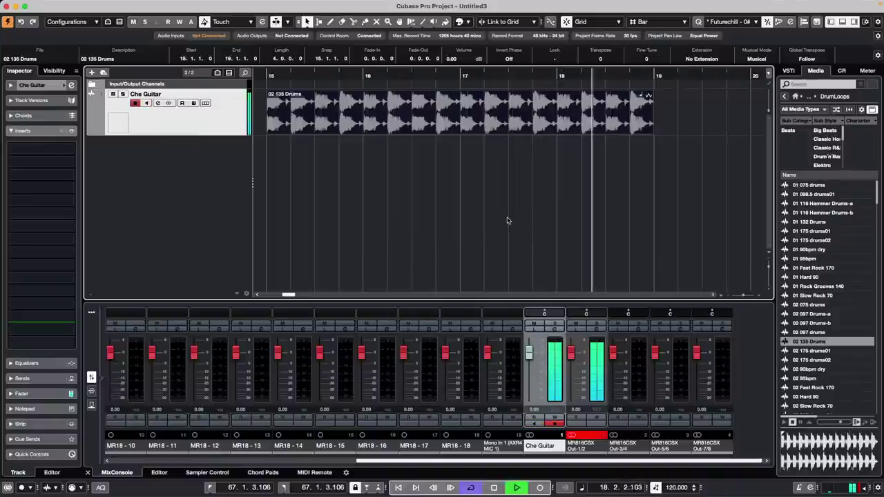
pyautogui.press('space')
pyautogui.hotkey('shift', 'space')
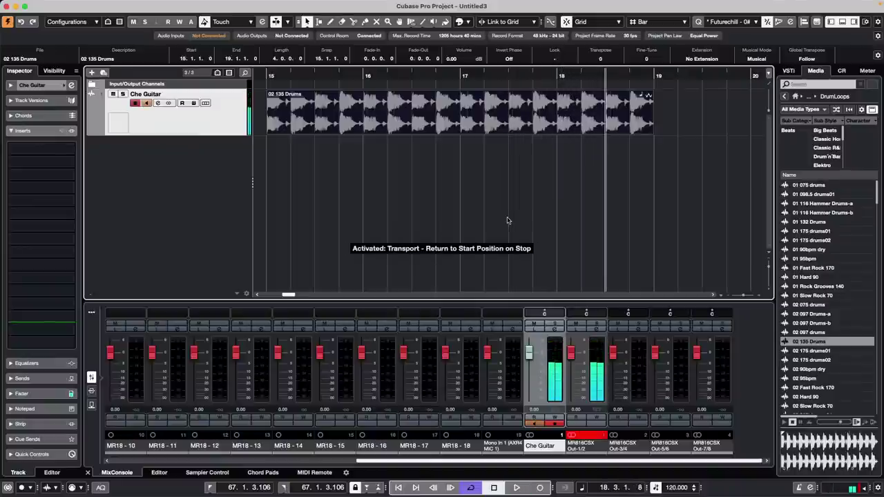
# - With Return to Start Position on Stop active, play and stop the drum loop from bar 18, then again from bar 15
pyautogui.press('space')
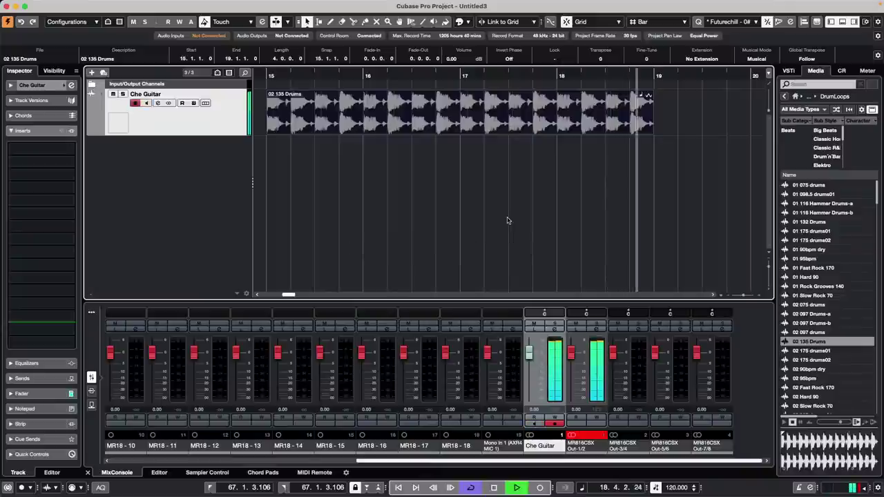
pyautogui.press('space')
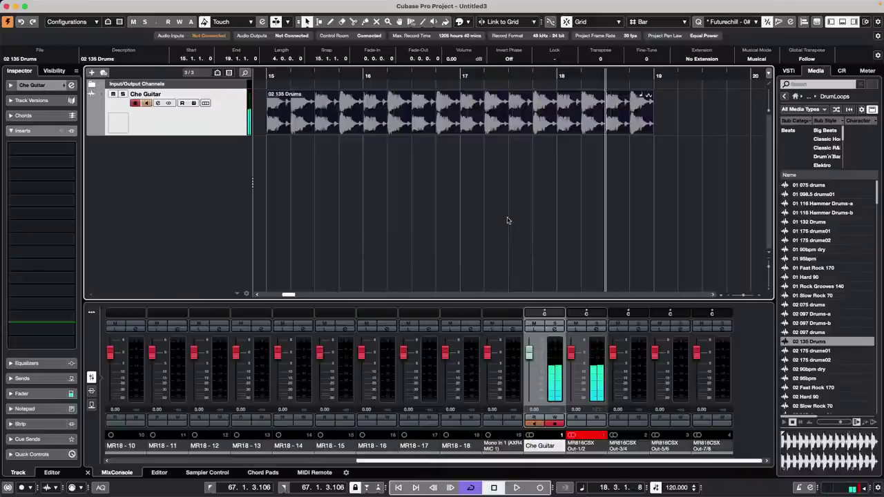
pyautogui.click(301, 78)
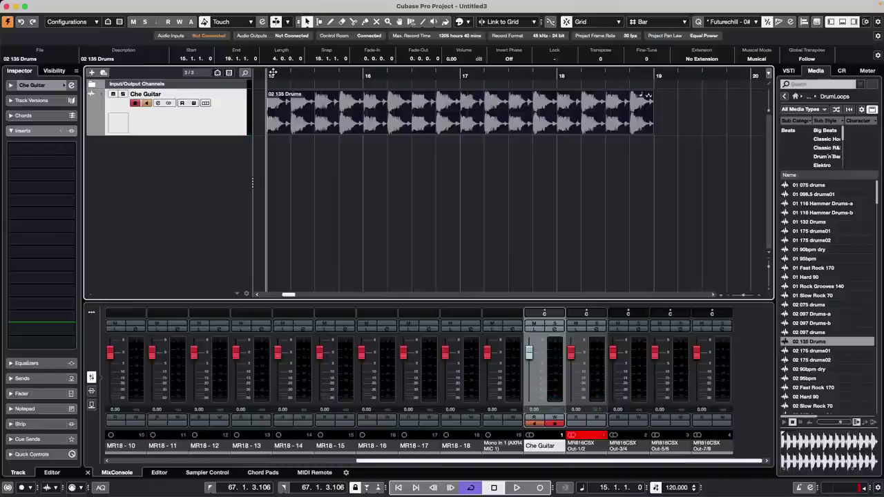
pyautogui.press('space')
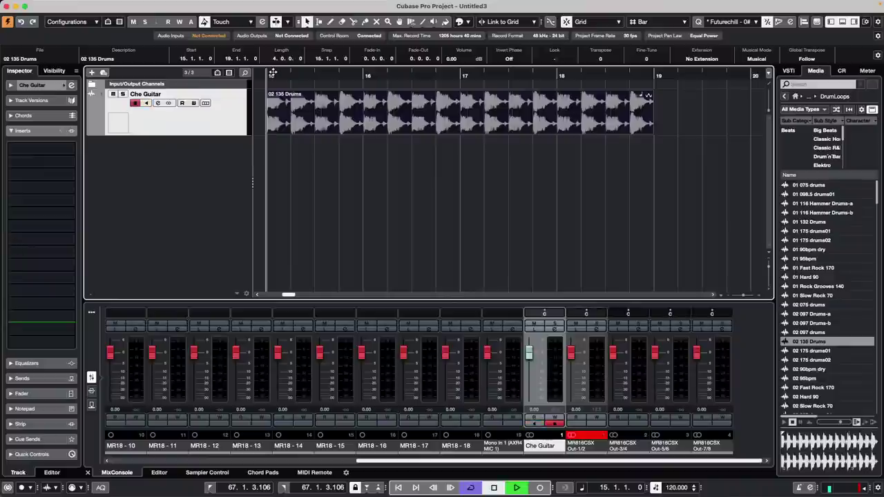
pyautogui.press('space')
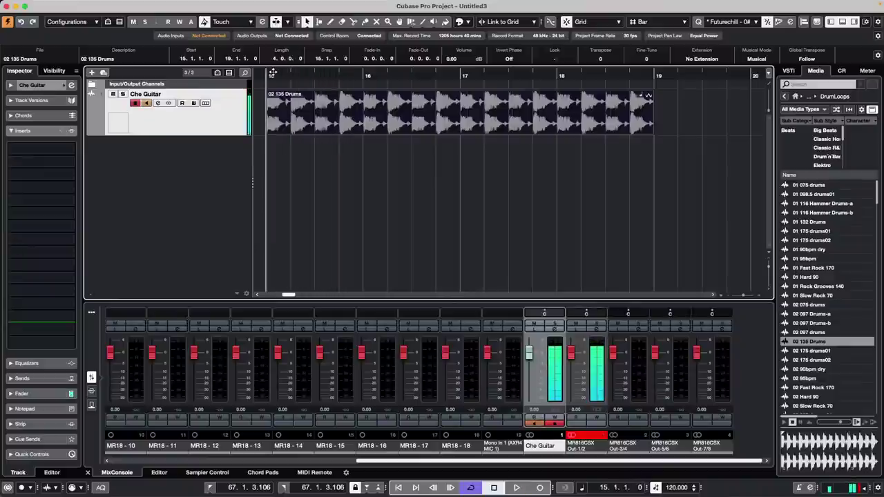
# - Play the drum loop from bar 15 into bar 17 with Return to Start Position on Stop off, then reset the cursor to bar 15
pyautogui.press('n')
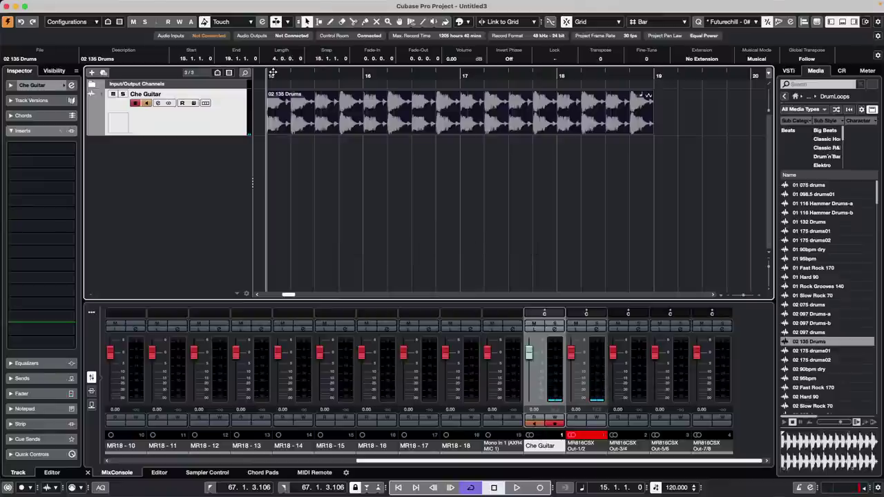
pyautogui.press('space')
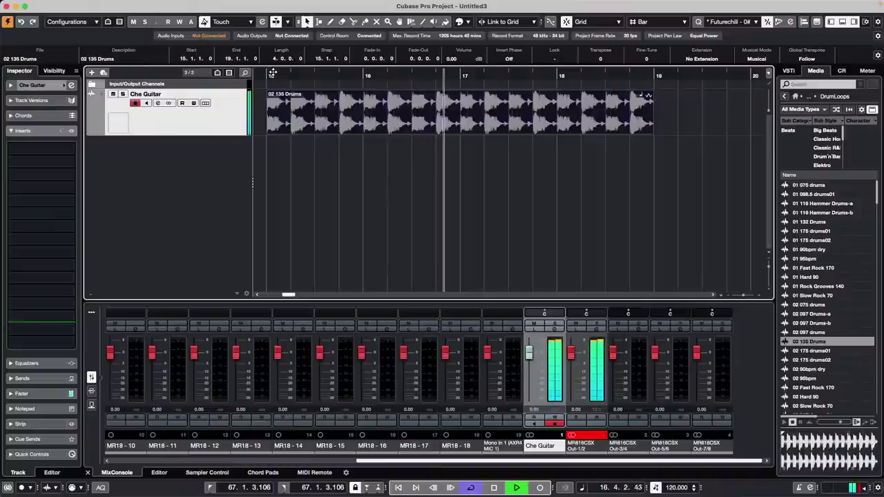
pyautogui.press('space')
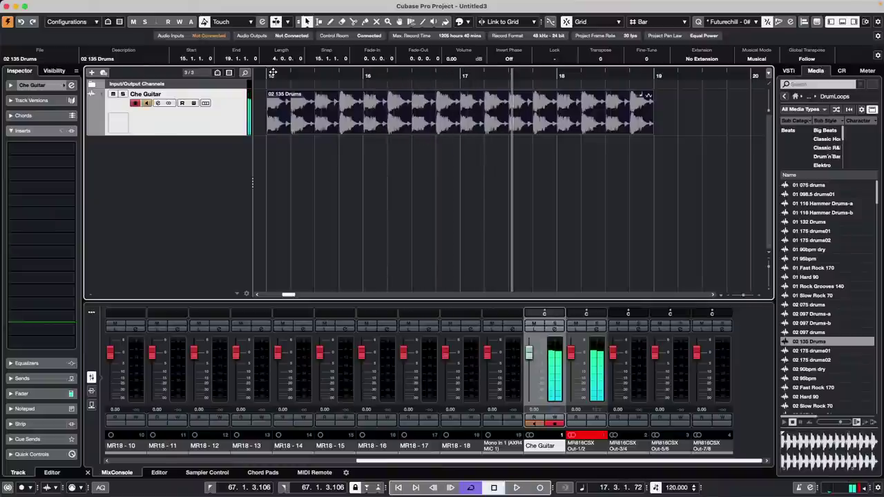
pyautogui.click(273, 73)
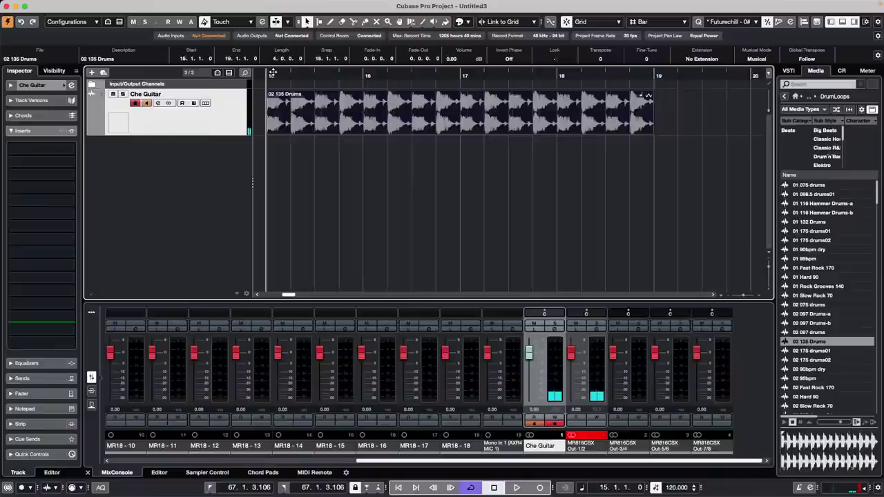
# - Play the drum loop briefly and stop, resume playback into bar 17 and stop, then return the cursor to its last start position
pyautogui.press('space')
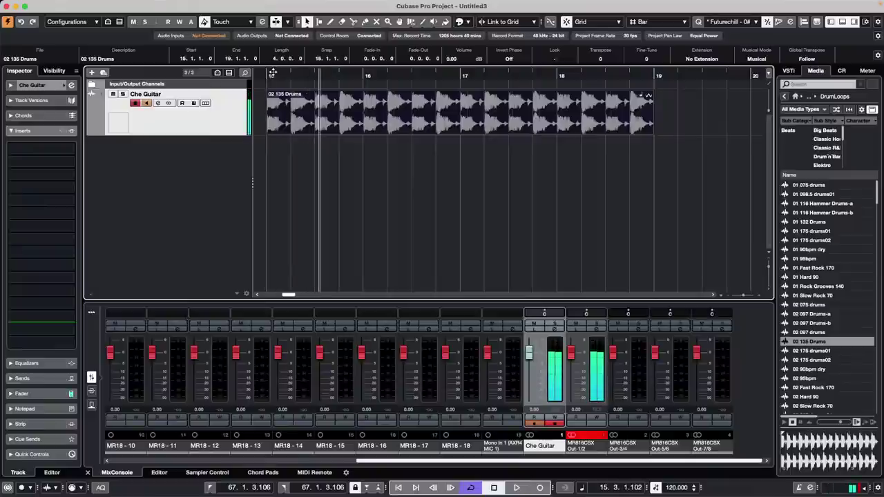
pyautogui.press('space')
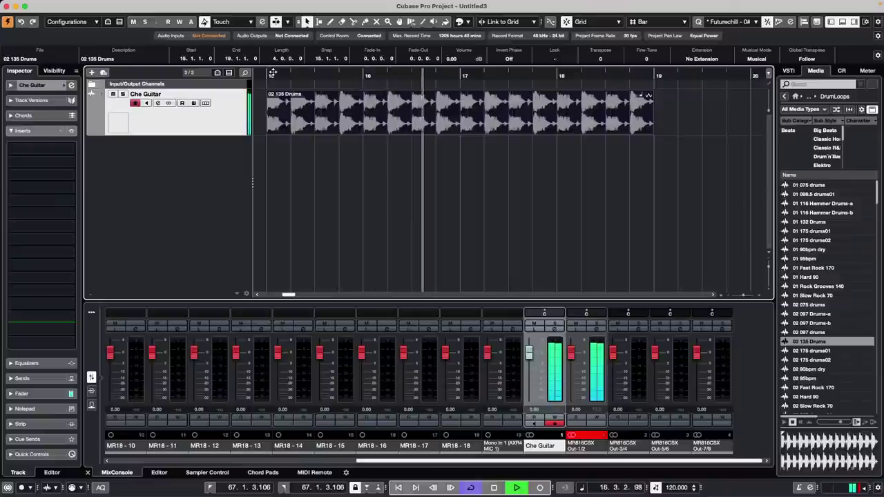
pyautogui.press('space')
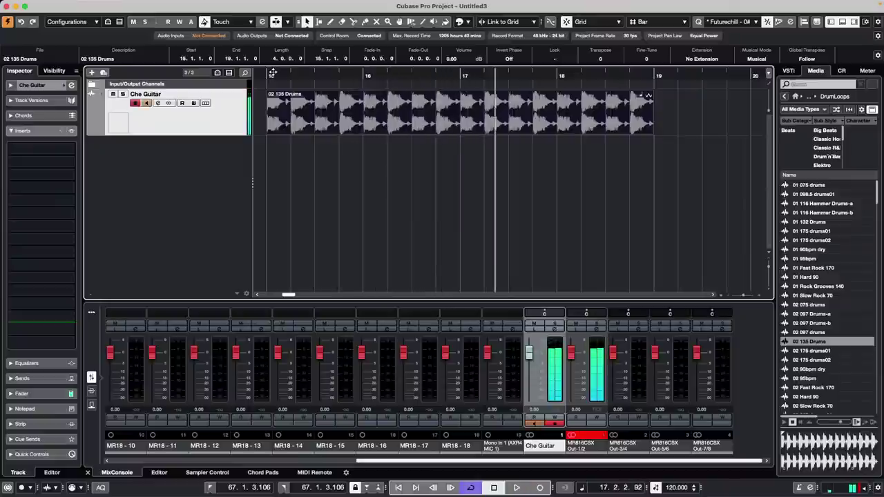
pyautogui.press('KP_0')
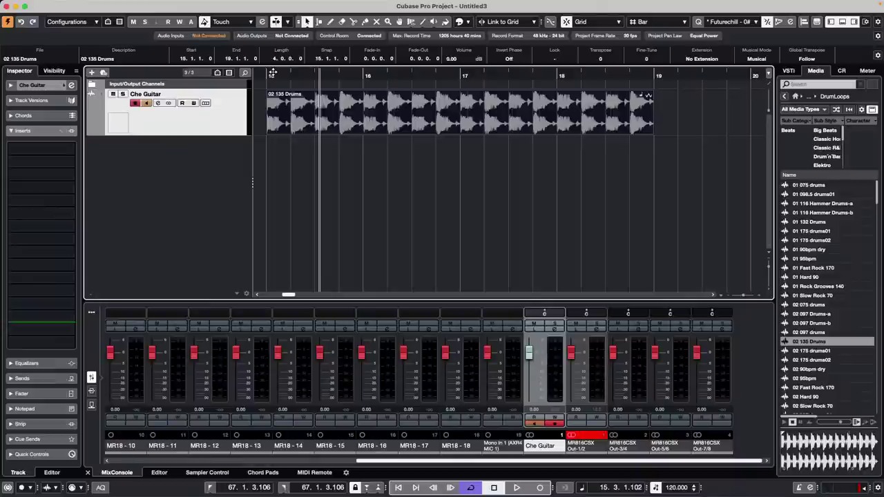
# - Check the Steinberg UR24C latency and buffer size in Studio Setup and its device control panel, then close both windows
pyautogui.click(273, 5)
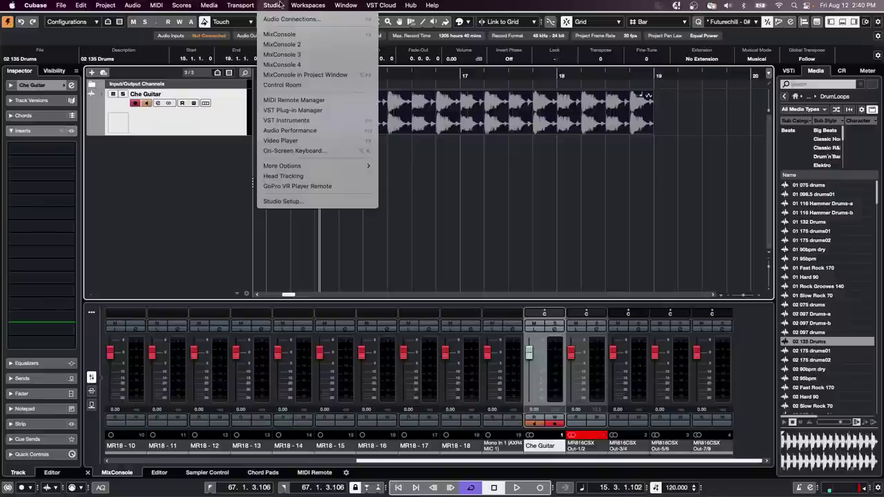
pyautogui.click(292, 201)
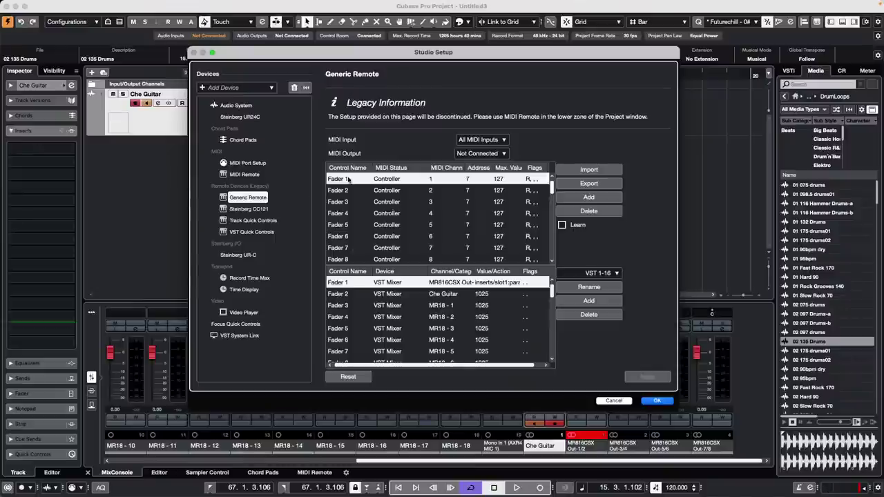
pyautogui.click(240, 117)
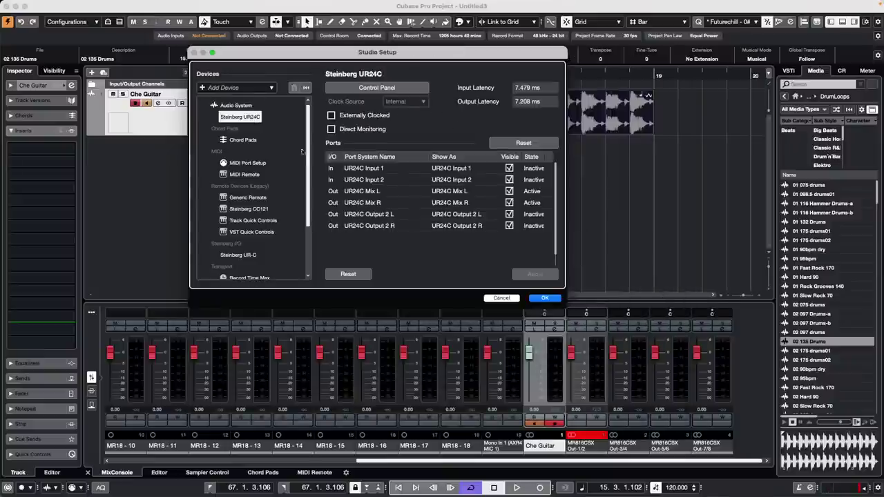
pyautogui.click(382, 94)
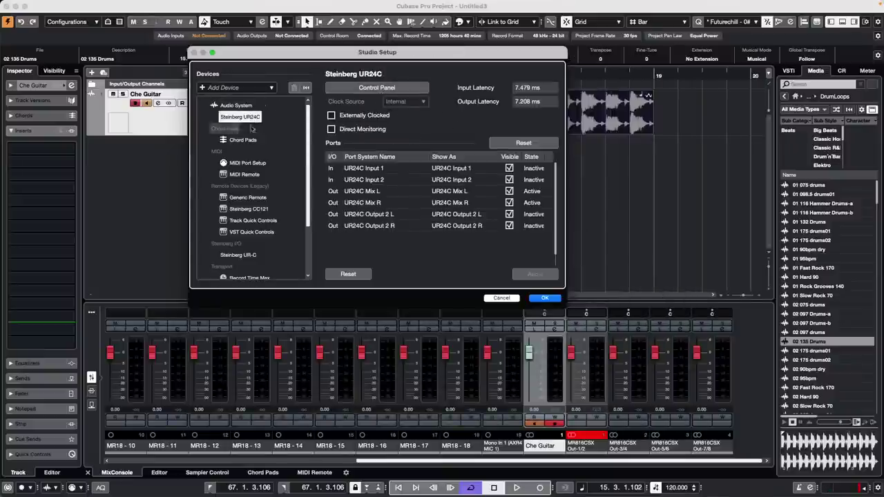
pyautogui.click(370, 95)
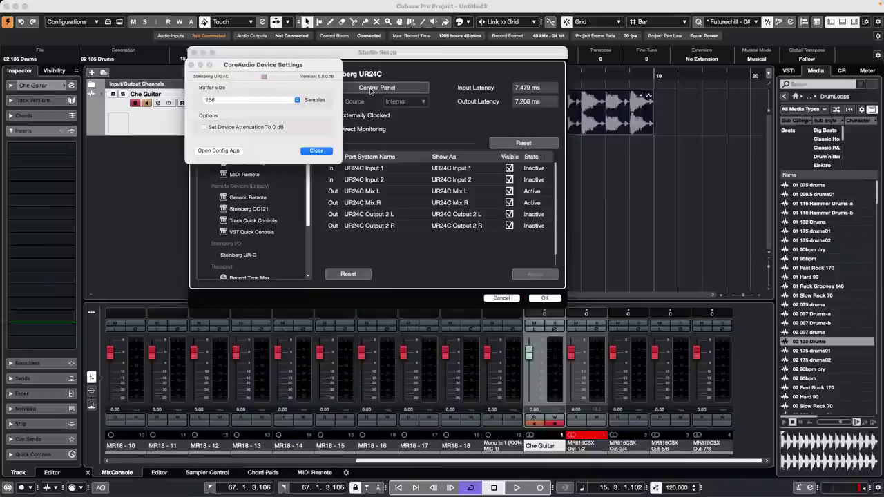
pyautogui.click(317, 150)
pyautogui.click(553, 299)
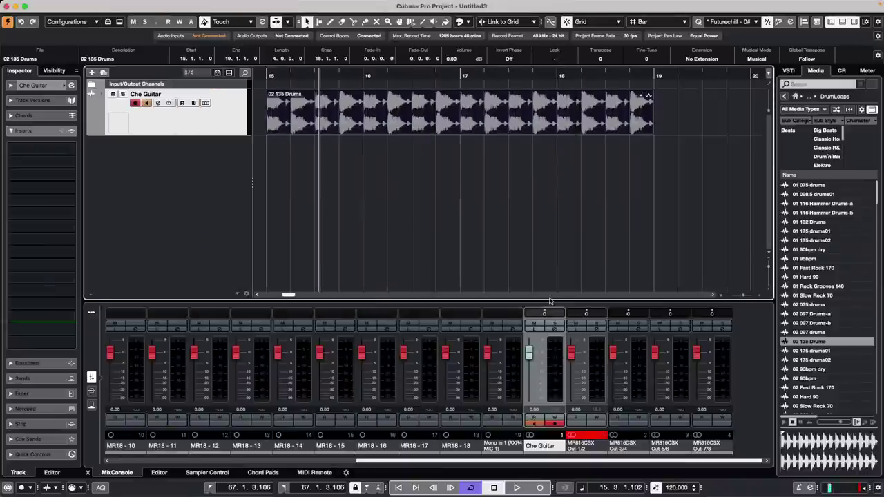
# - Review the VST preferences, including the Auto Monitoring setting, and the Plug-ins preferences, then close Preferences
pyautogui.click(31, 4)
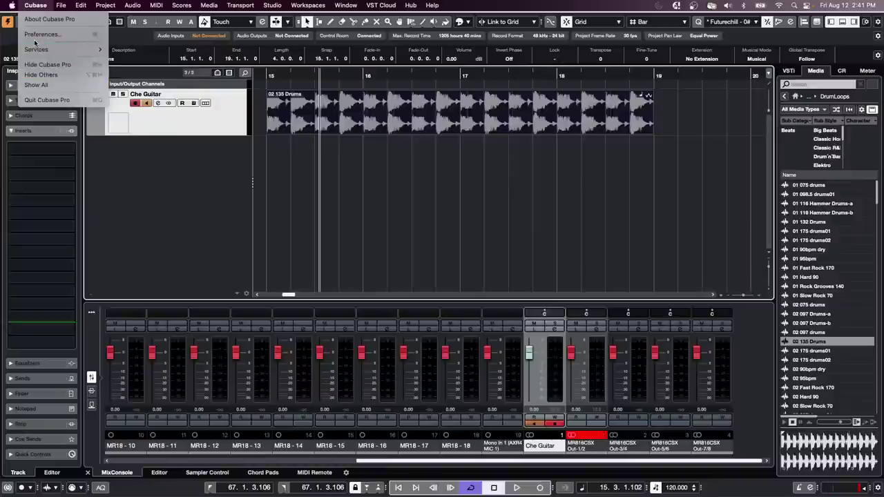
pyautogui.click(36, 35)
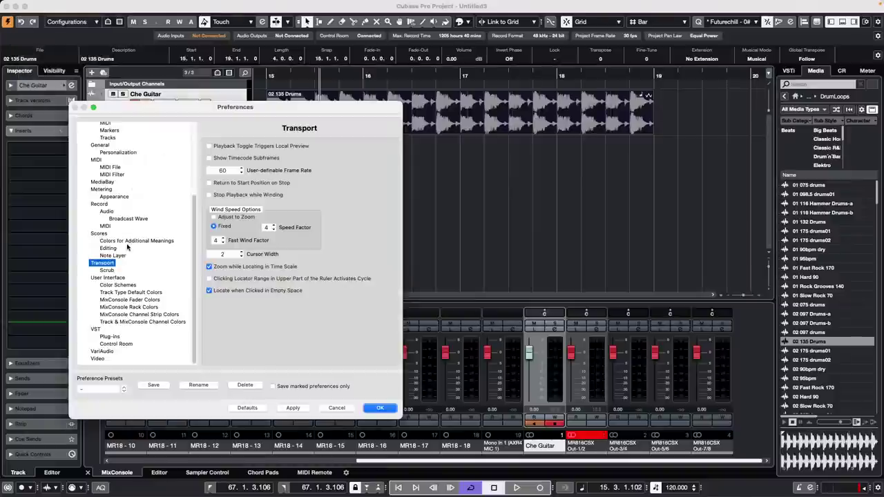
pyautogui.click(96, 330)
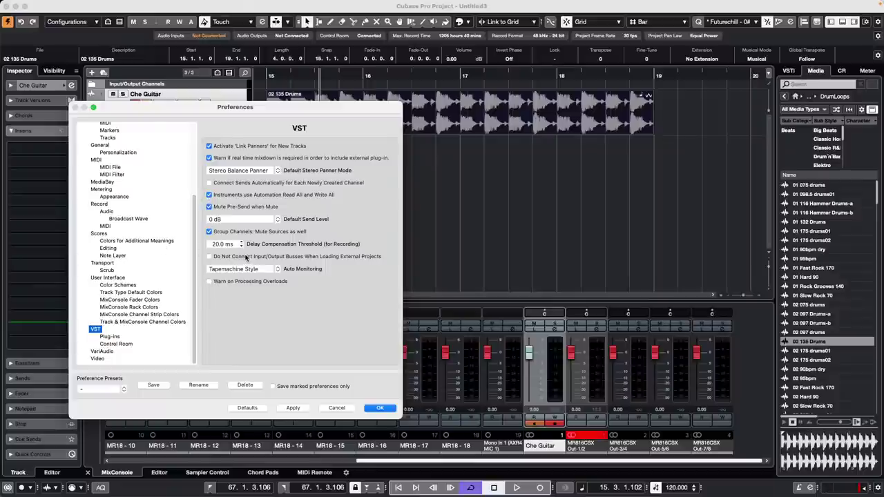
pyautogui.click(117, 337)
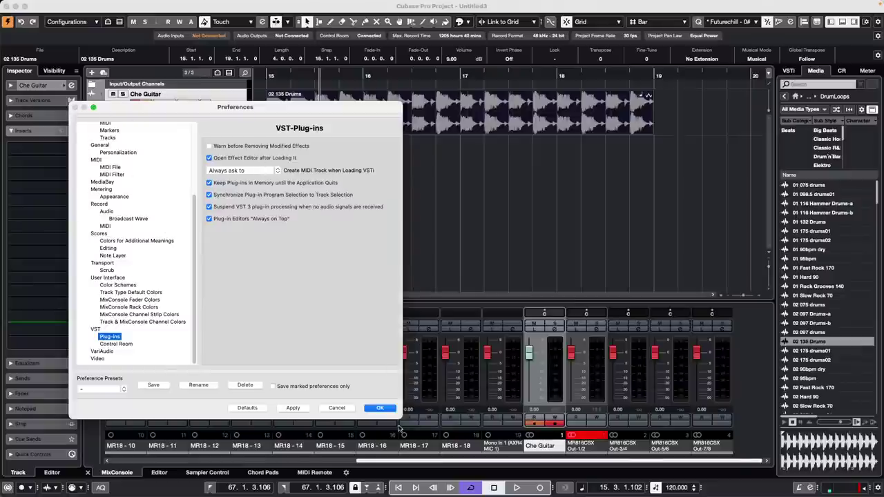
pyautogui.click(380, 408)
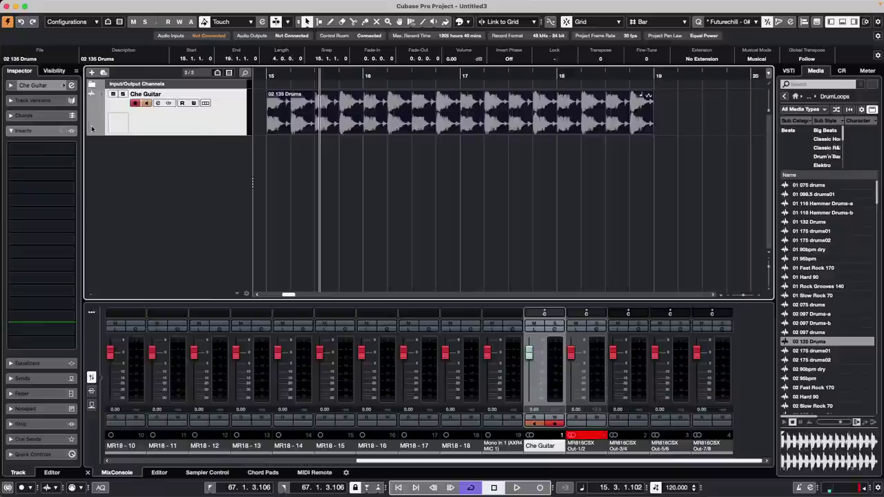
# - Colorize the Che Guitar track yellow and deselect its drum loop event
pyautogui.click(67, 85)
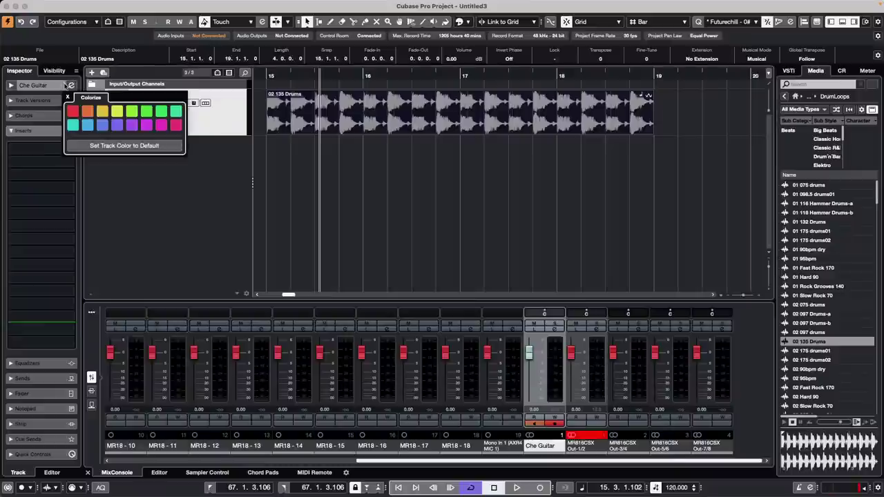
pyautogui.click(121, 112)
pyautogui.click(312, 192)
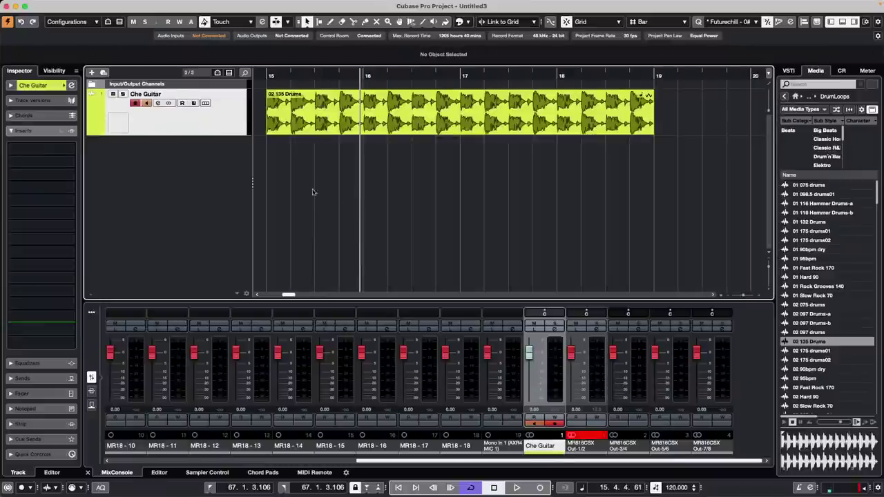
# - Open the 02 135 Drums event in the Sample Editor and switch its color scheme through Auto, Scale/Chords and Pitch to Event
pyautogui.doubleClick(356, 131)
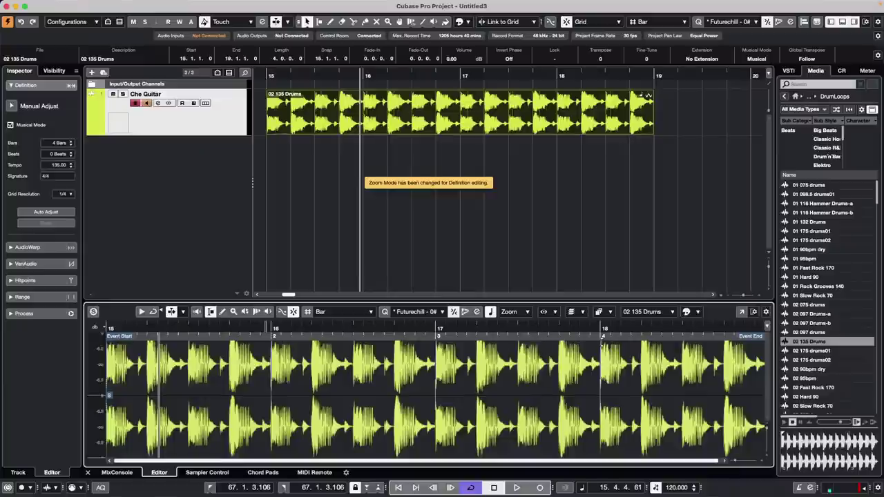
pyautogui.click(698, 313)
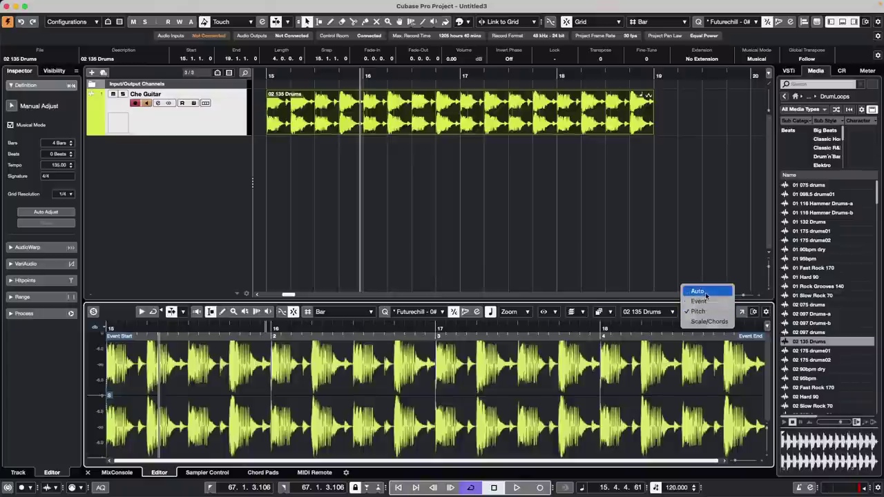
pyautogui.click(705, 292)
pyautogui.click(695, 313)
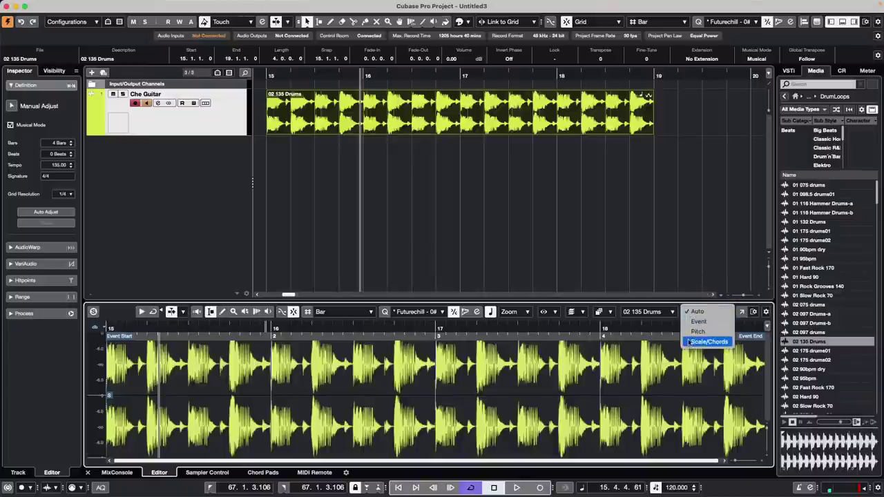
pyautogui.click(689, 343)
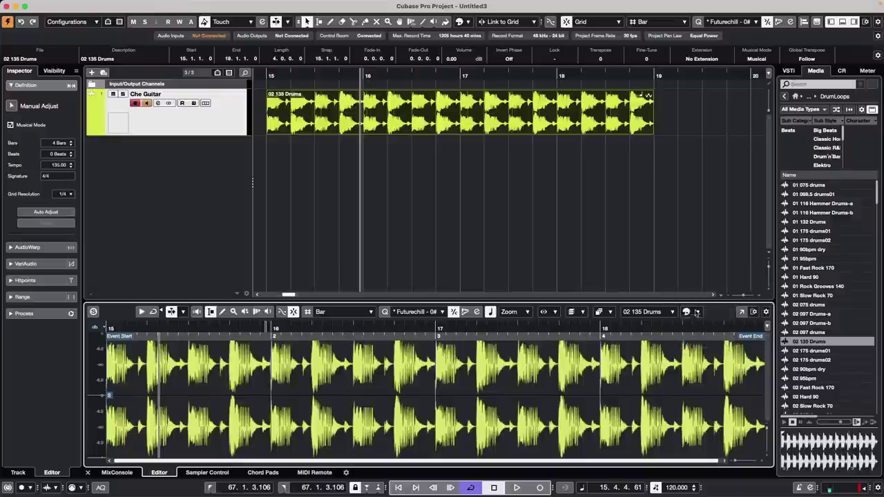
pyautogui.click(694, 313)
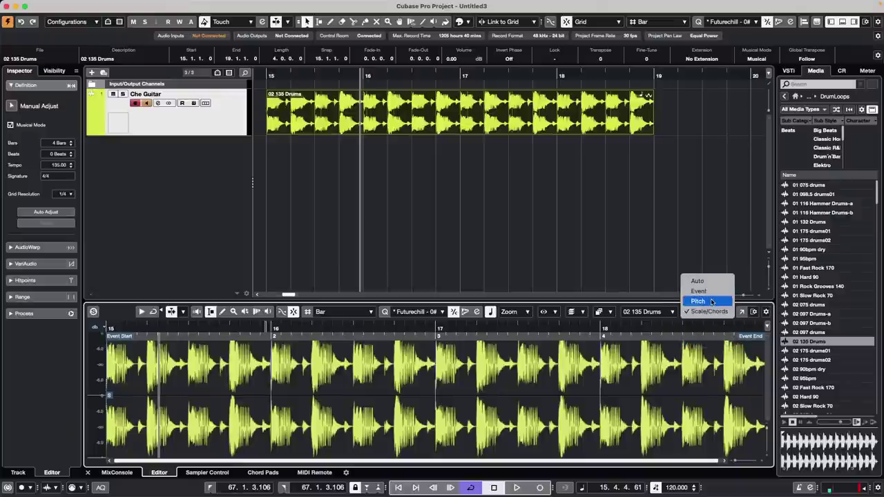
pyautogui.click(711, 301)
pyautogui.click(698, 312)
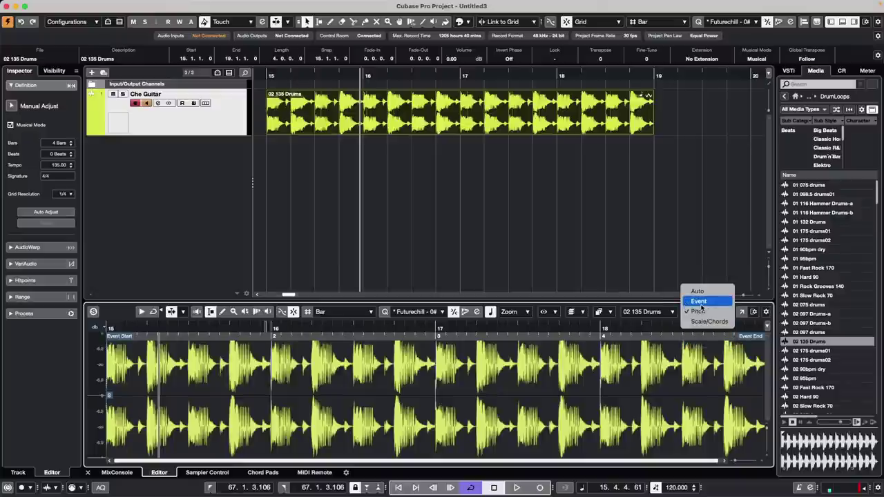
pyautogui.click(698, 302)
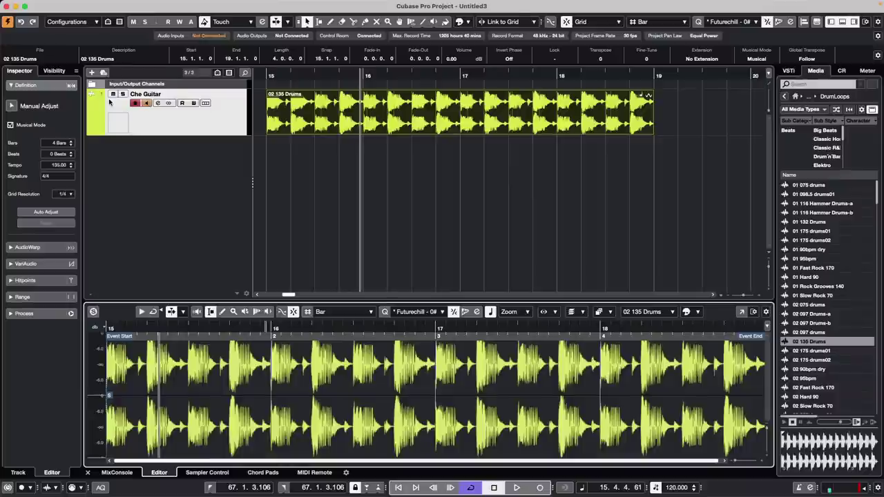
# - Select the Che Guitar track and colorize it red
pyautogui.click(176, 118)
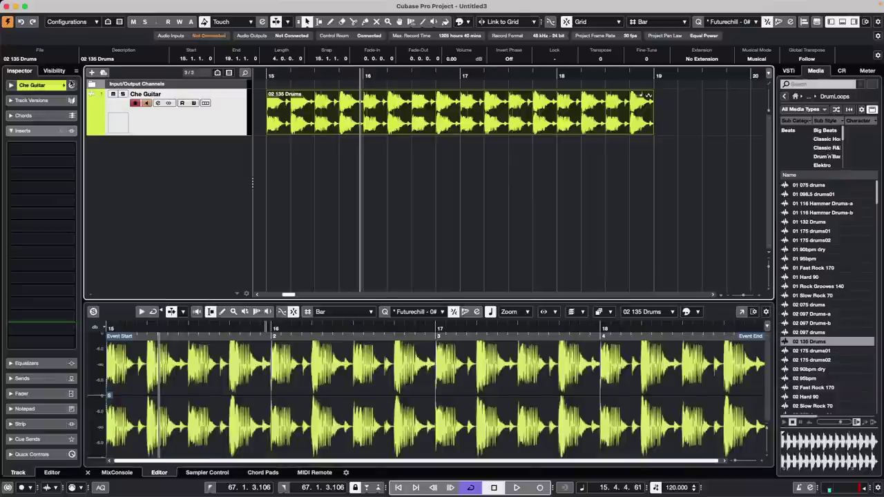
pyautogui.click(71, 85)
pyautogui.click(73, 112)
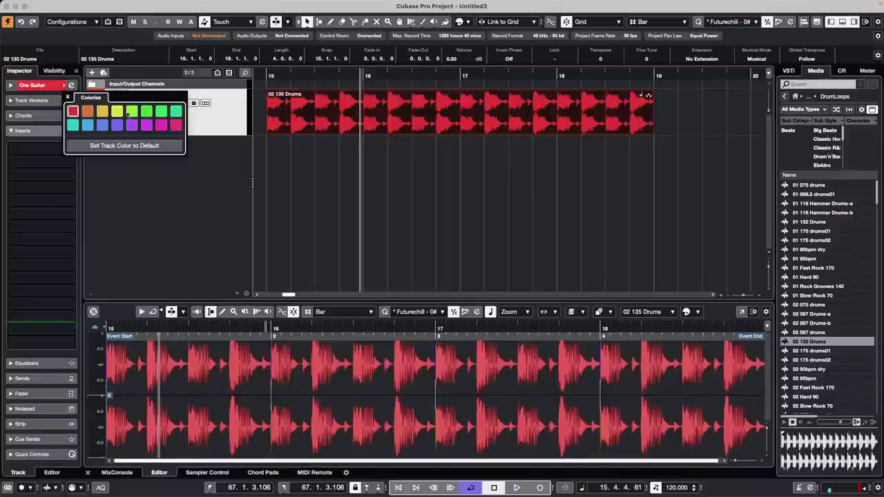
# - Colorize the Che Guitar track pink and deselect its drum loop event
pyautogui.click(177, 125)
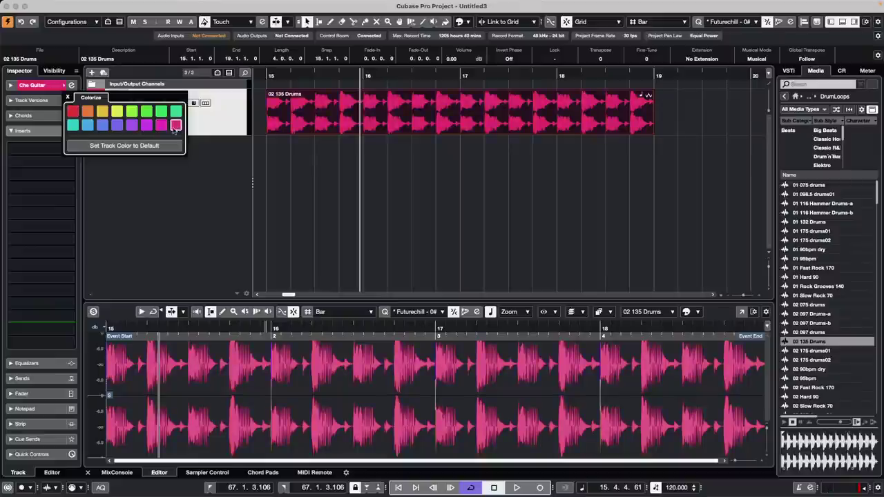
pyautogui.click(444, 210)
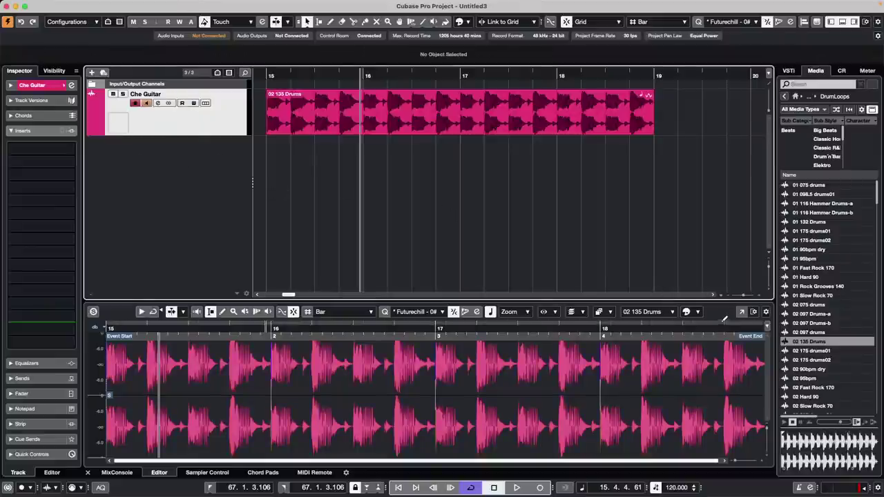
# - Check the Sample Editor's toolbar display options and its color scheme choices for the drum loop
pyautogui.rightClick(766, 312)
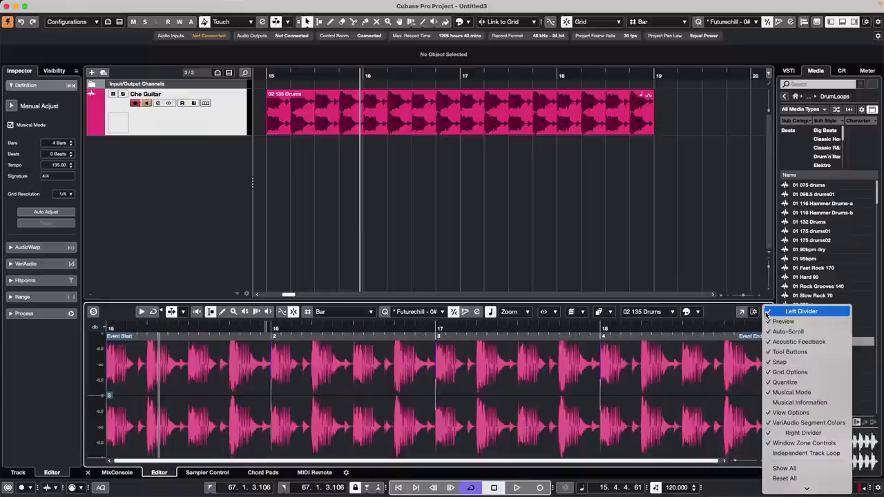
pyautogui.click(696, 313)
pyautogui.click(700, 315)
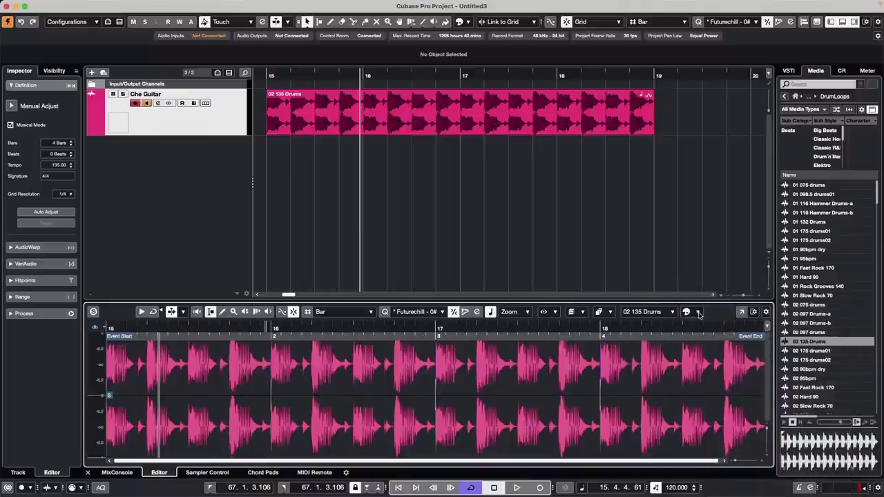
pyautogui.click(694, 312)
pyautogui.click(703, 302)
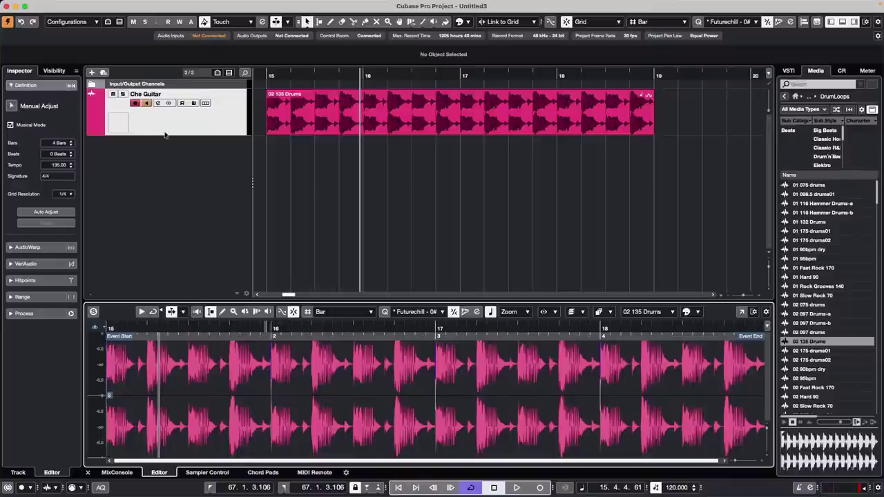
# - Select the Che Guitar track and colorize it green
pyautogui.click(217, 134)
pyautogui.click(65, 86)
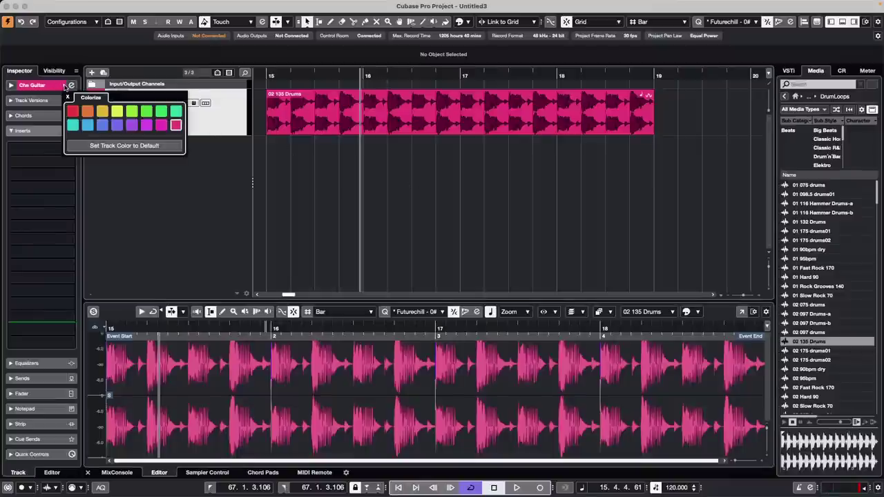
pyautogui.click(161, 111)
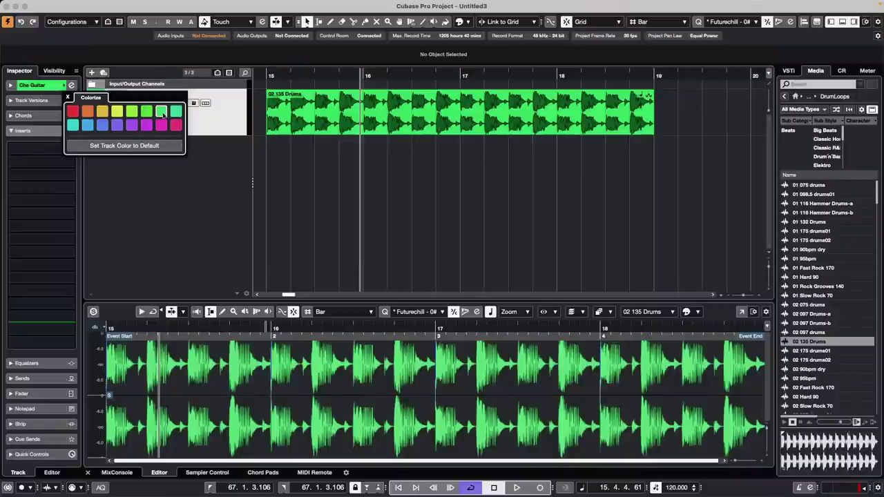
# - In the Event Display-Audio preferences, set Waveform Outline Intensity to minimum and apply the change
pyautogui.click(82, 5)
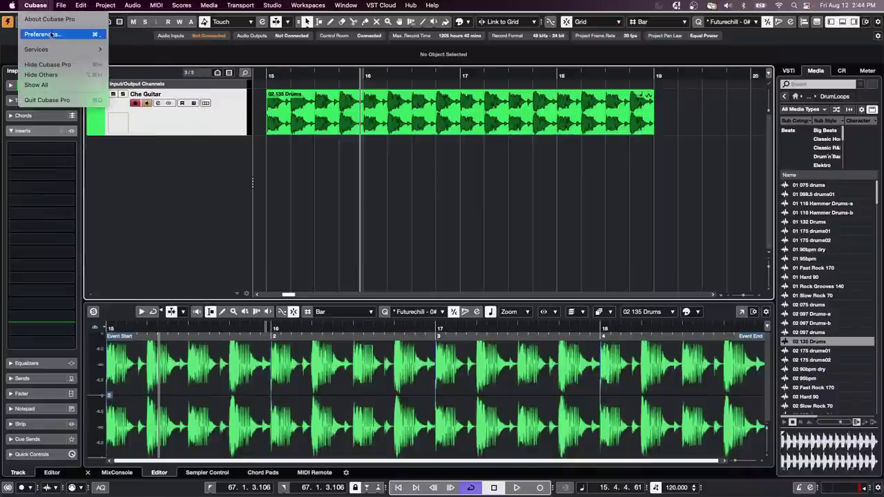
pyautogui.click(52, 34)
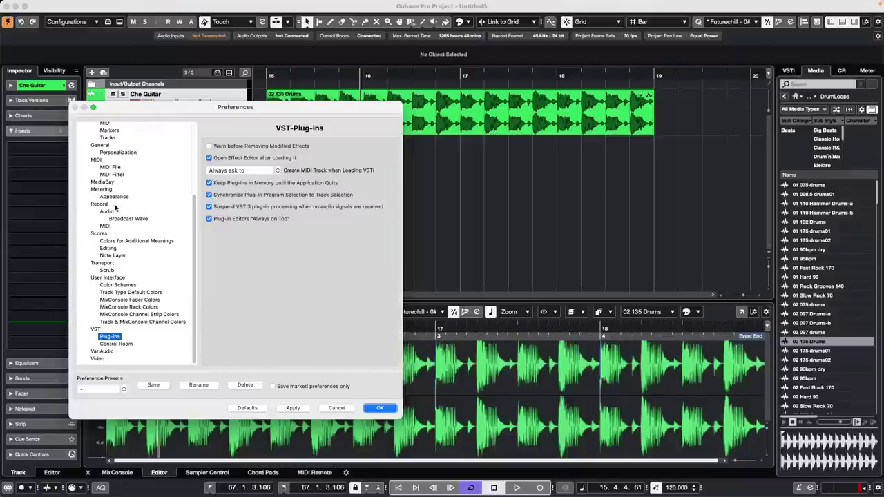
pyautogui.scroll(5, 115, 205)
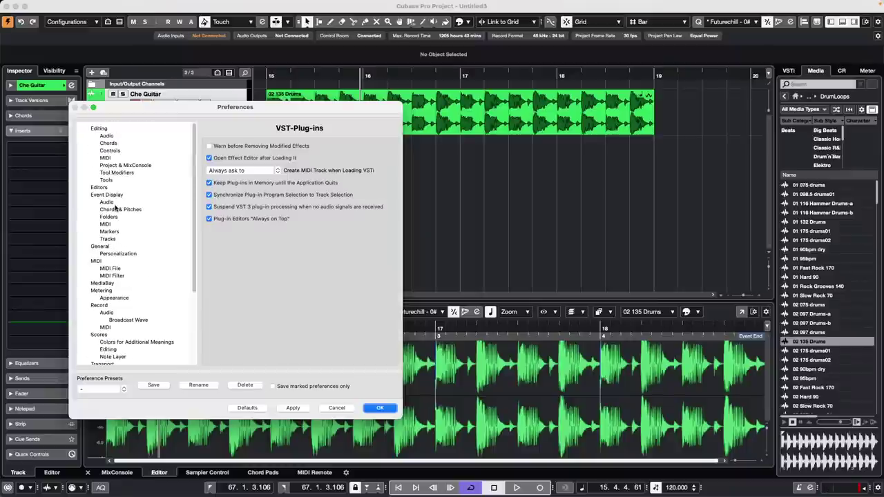
pyautogui.click(109, 202)
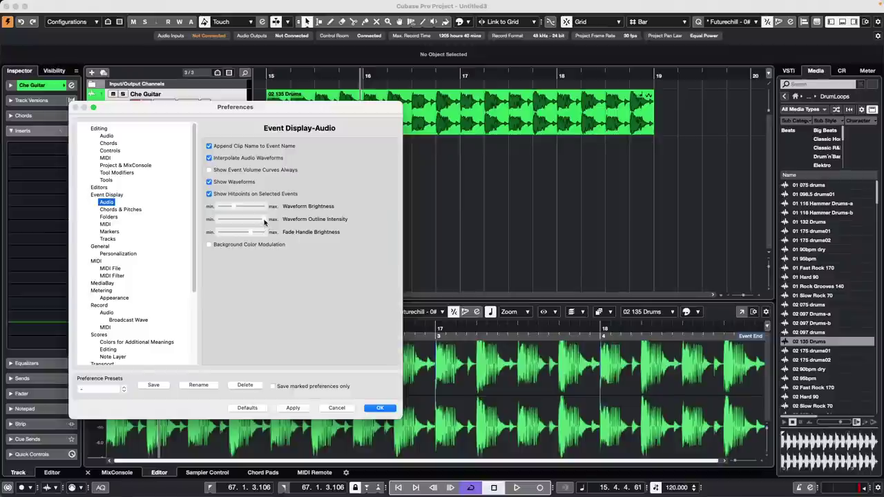
pyautogui.moveTo(263, 221); pyautogui.dragTo(218, 222)
pyautogui.click(301, 411)
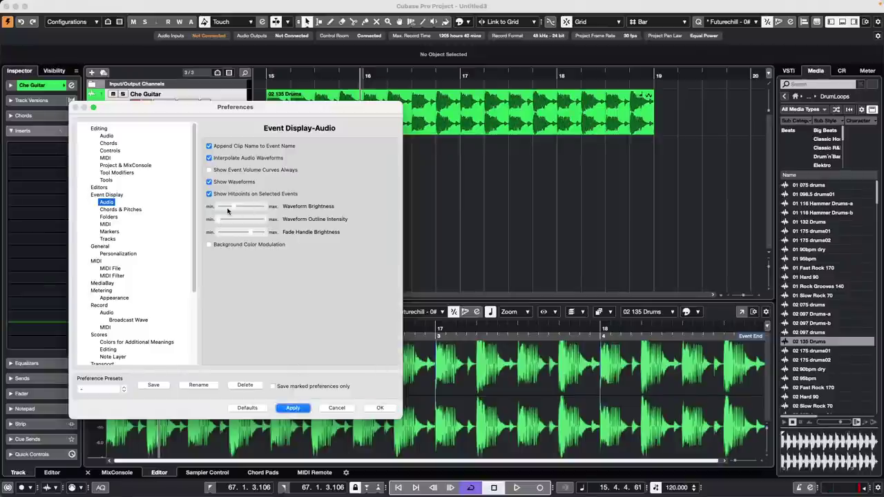
# - Apply the minimum Waveform Brightness, close Preferences and select the 02 135 Drums event
pyautogui.moveTo(237, 207); pyautogui.dragTo(219, 207)
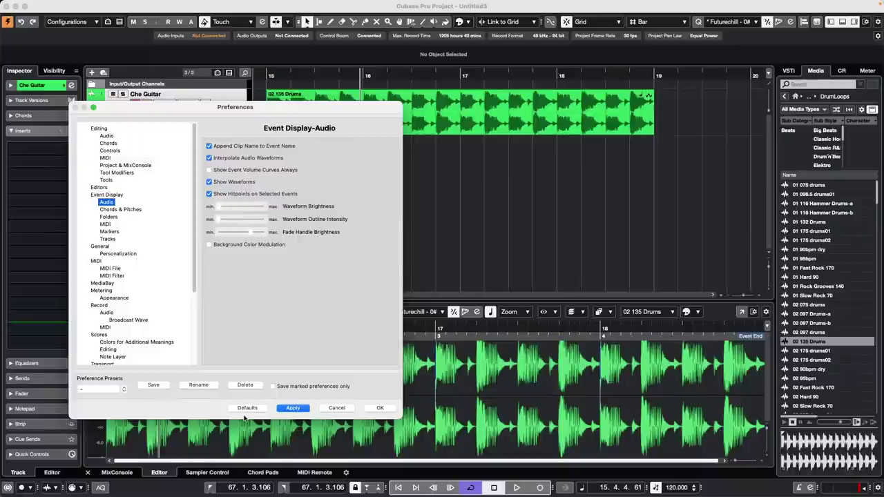
pyautogui.click(301, 409)
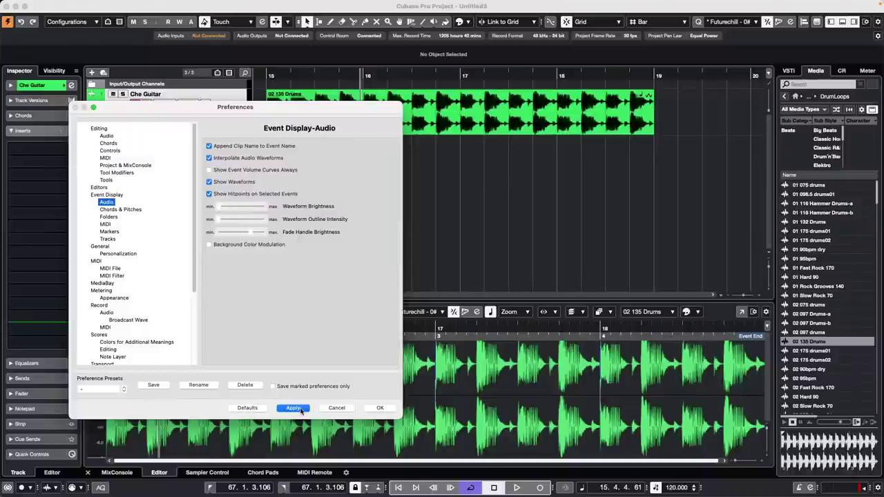
pyautogui.click(380, 408)
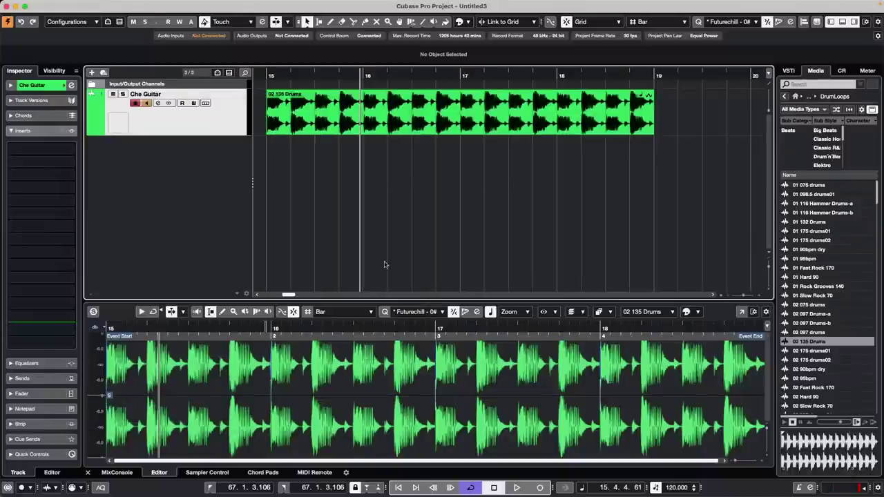
pyautogui.click(361, 127)
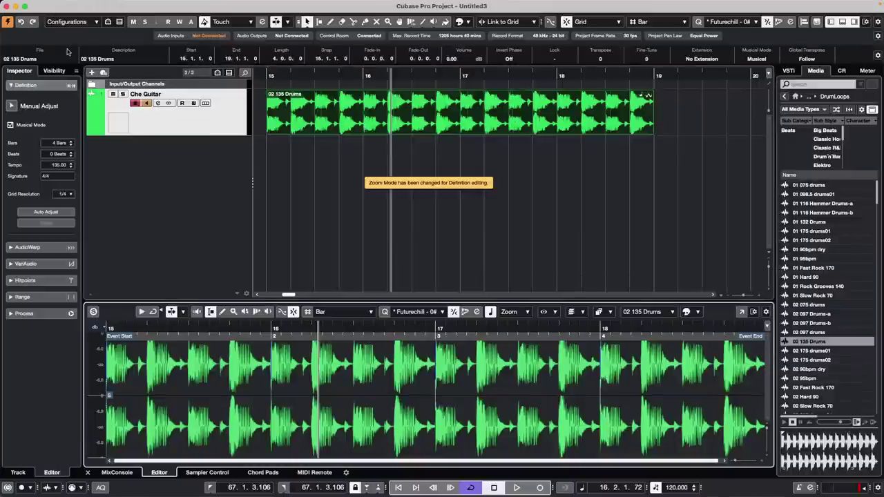
# - In the Track & MixConsole Channel Colors preferences, lower Color Strength, slightly raise Selected Channel Brightness, and apply the changes
pyautogui.click(36, 5)
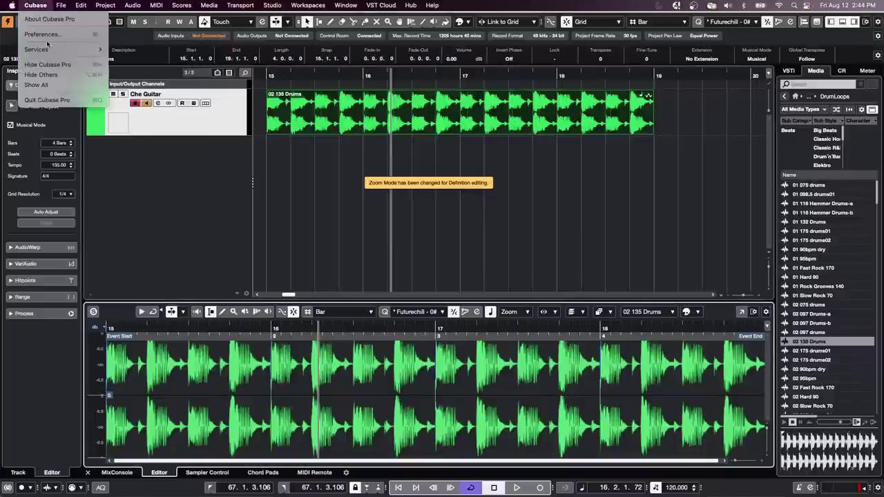
pyautogui.click(180, 97)
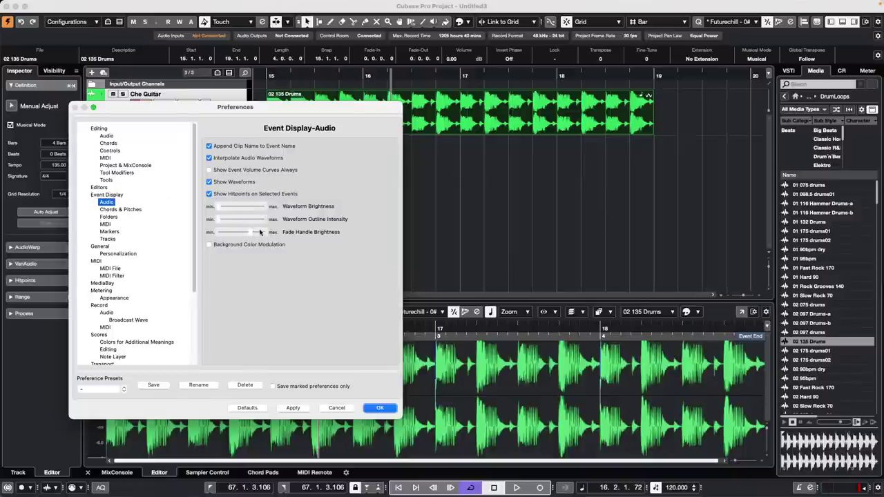
pyautogui.scroll(-5, 117, 323)
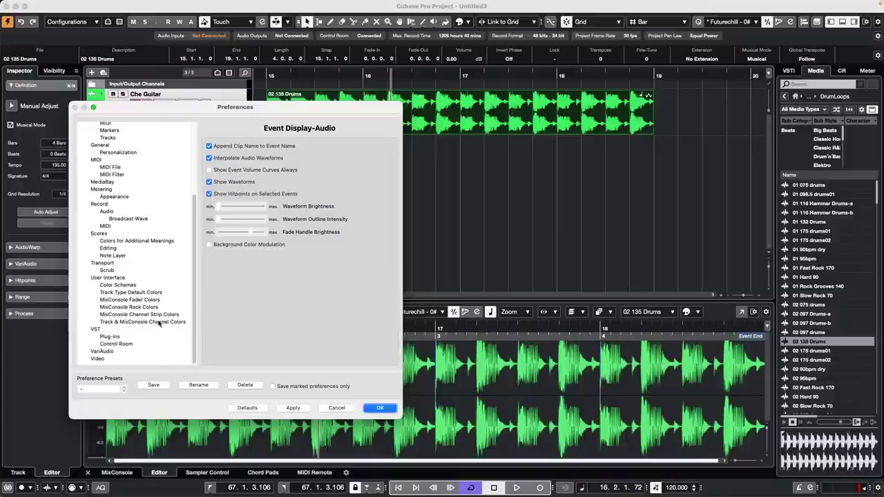
pyautogui.click(153, 322)
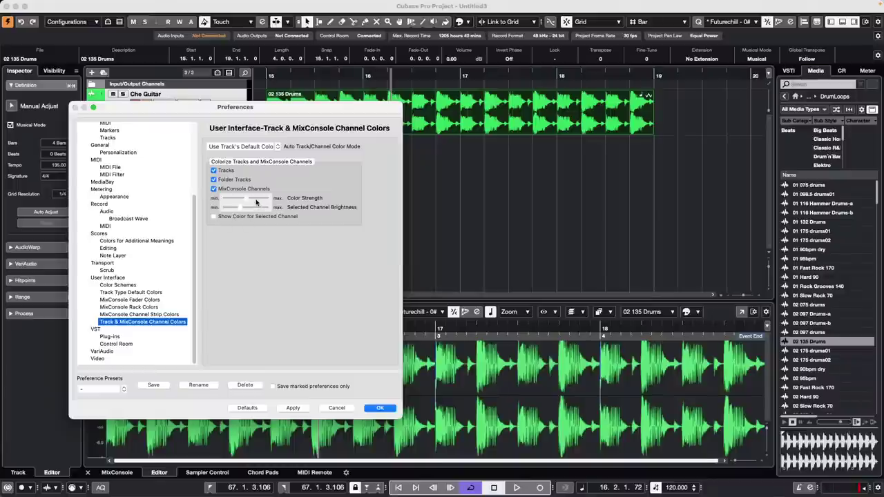
pyautogui.moveTo(251, 200); pyautogui.dragTo(232, 203)
pyautogui.click(214, 217)
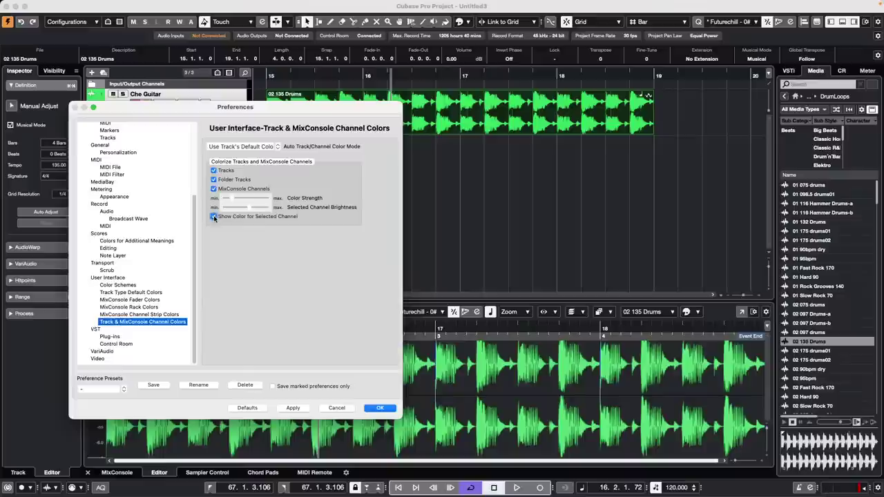
pyautogui.click(214, 217)
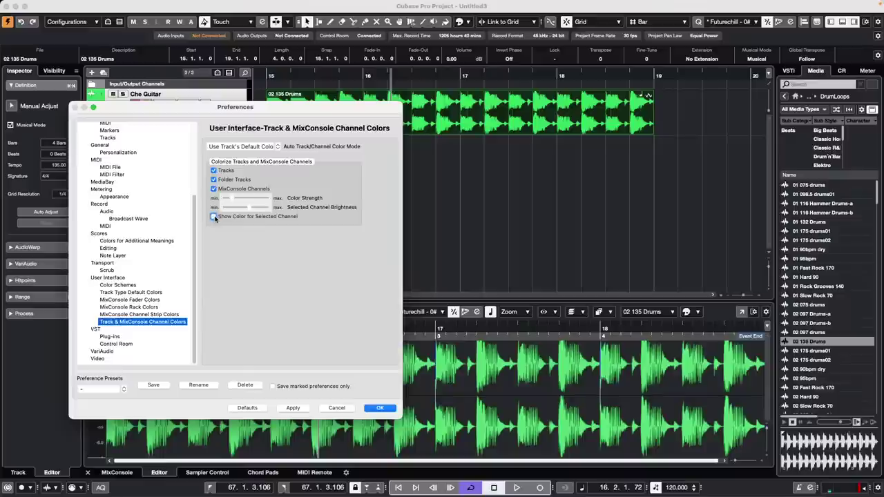
pyautogui.click(297, 408)
pyautogui.click(380, 408)
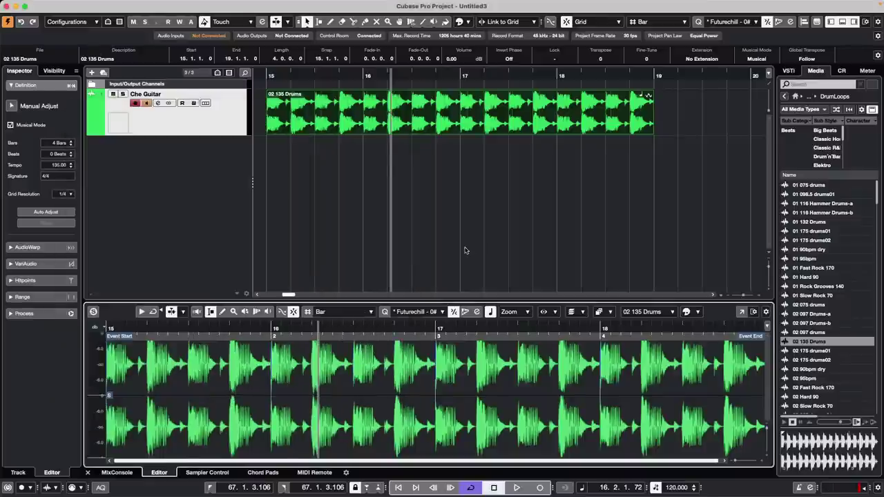
# - Reselect the 02 135 Drums event on the Che Guitar track and check the Sample Editor's color scheme options
pyautogui.click(463, 250)
pyautogui.click(368, 128)
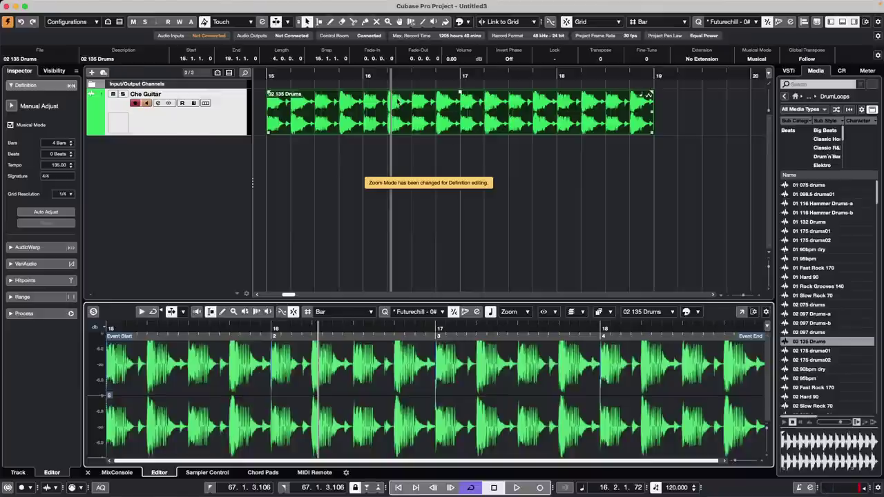
pyautogui.click(158, 96)
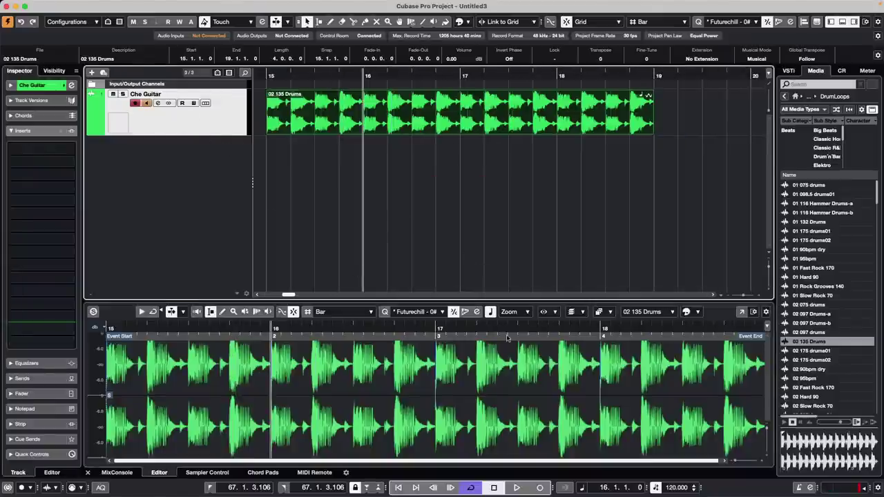
pyautogui.click(696, 311)
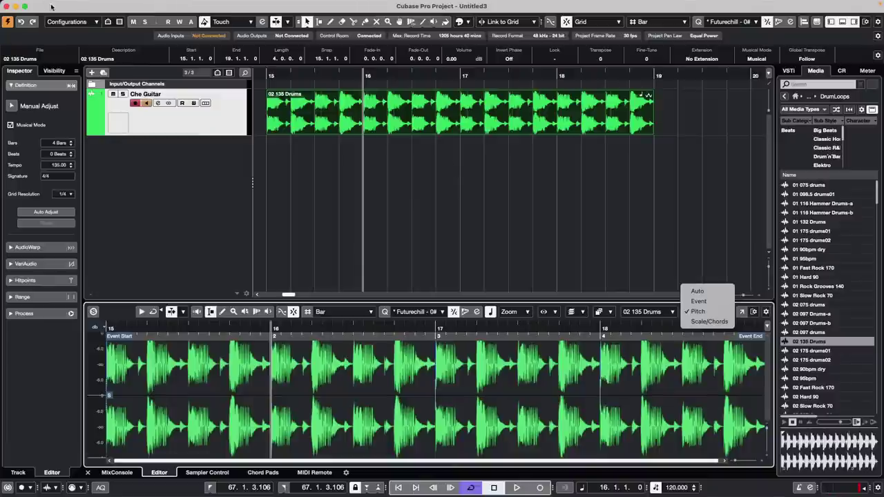
pyautogui.click(147, 179)
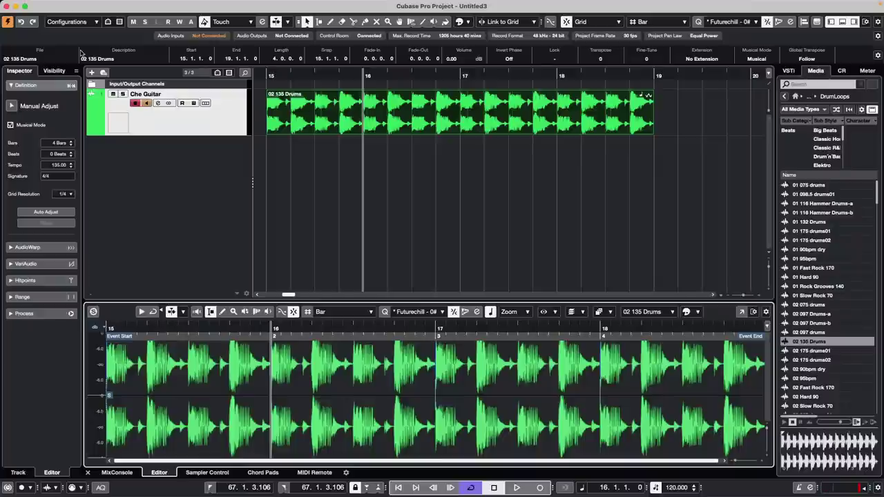
pyautogui.moveTo(73, 13)
pyautogui.mouseDown()
pyautogui.moveTo(57, 14)
pyautogui.moveTo(77, 17)
pyautogui.mouseUp()
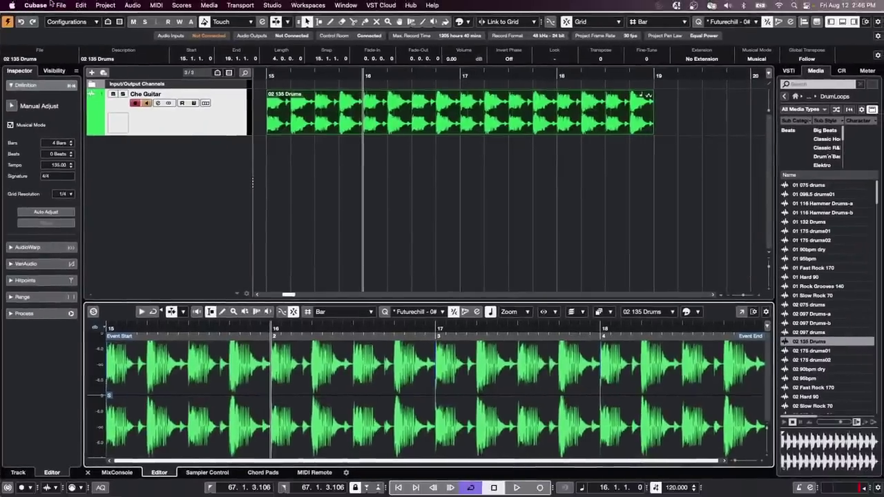
# - Set Waveform Brightness to maximum in the Event Display-Audio preferences, apply it and close Preferences
pyautogui.click(45, 6)
pyautogui.click(42, 33)
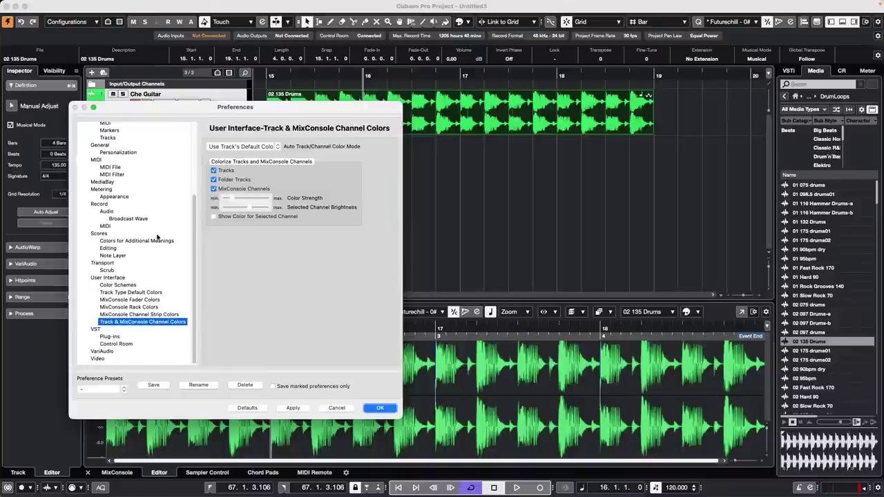
pyautogui.scroll(5, 121, 225)
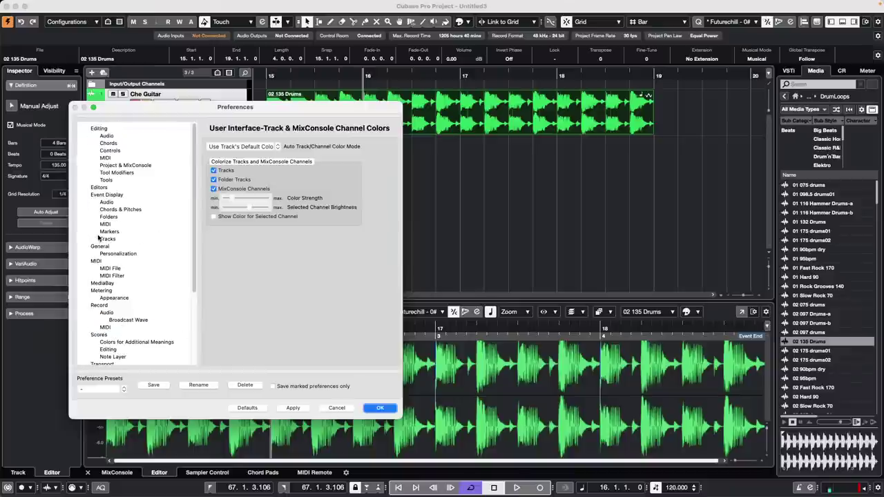
pyautogui.click(107, 202)
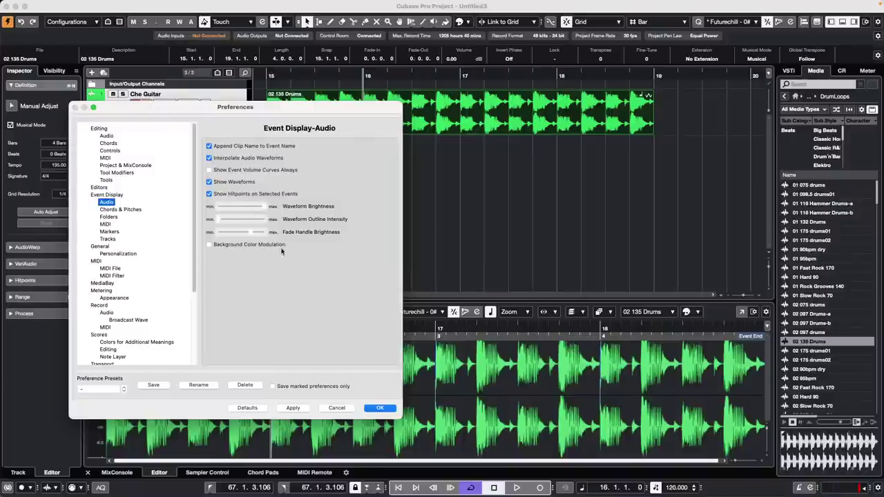
pyautogui.click(292, 407)
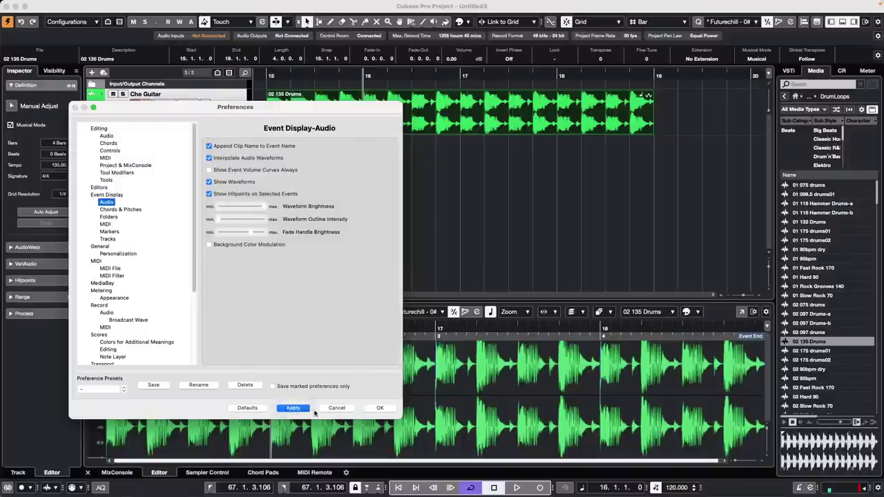
pyautogui.click(380, 409)
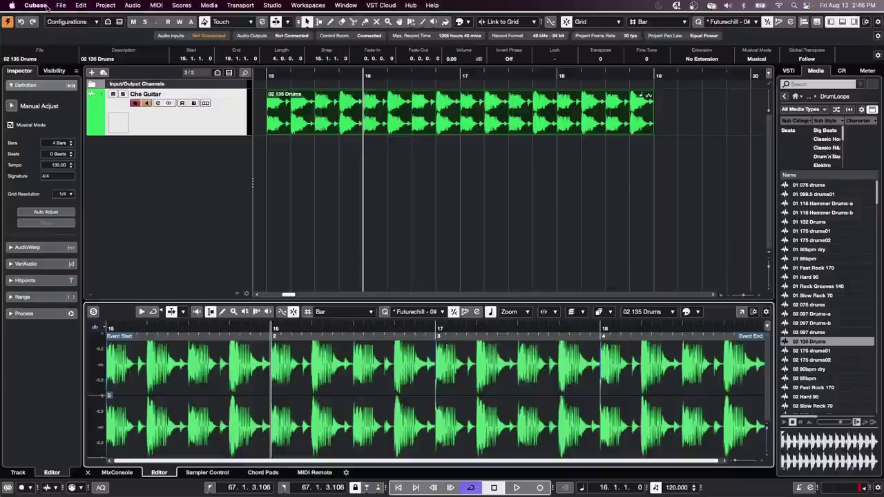
# - Set Color Strength to maximum in the Track & MixConsole Channel Colors preferences, nudge Selected Channel Brightness, apply the changes and close Preferences
pyautogui.click(36, 4)
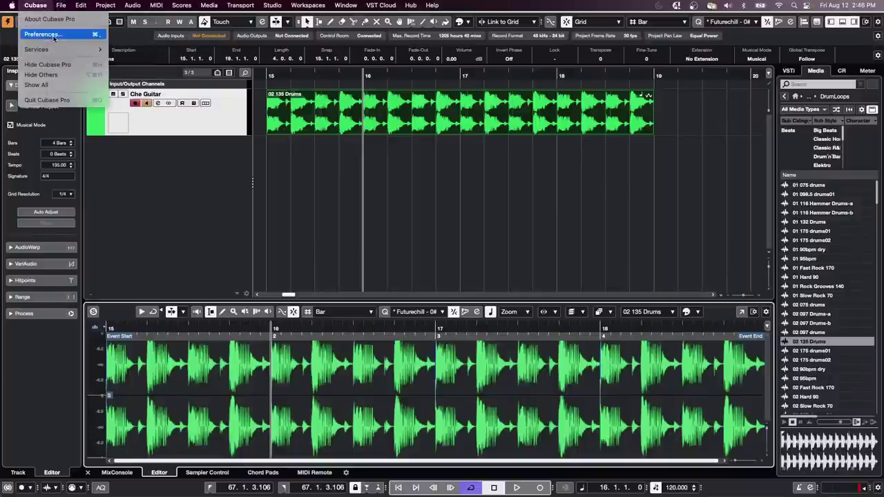
pyautogui.click(42, 34)
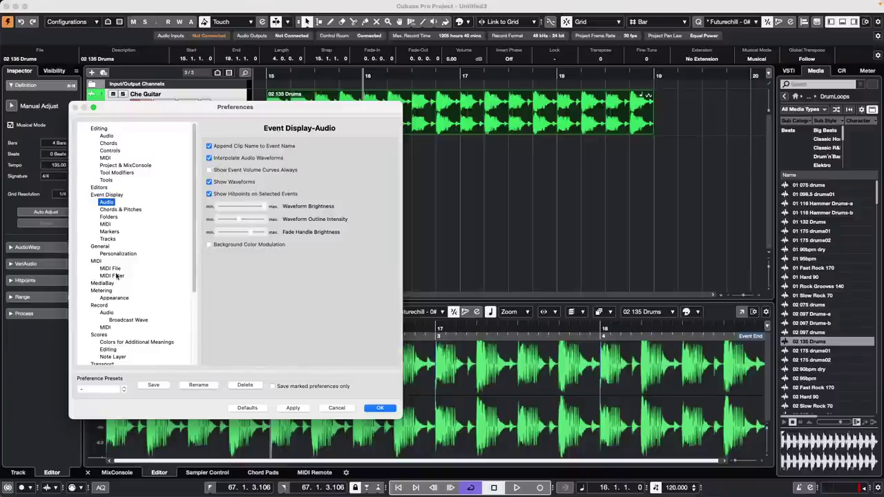
pyautogui.scroll(-5, 117, 277)
pyautogui.scroll(2, 118, 276)
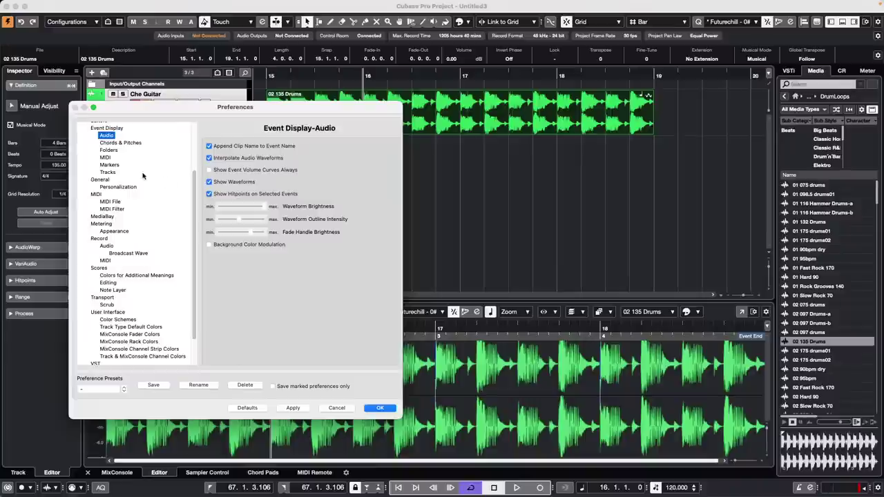
pyautogui.click(108, 172)
pyautogui.scroll(-3, 110, 179)
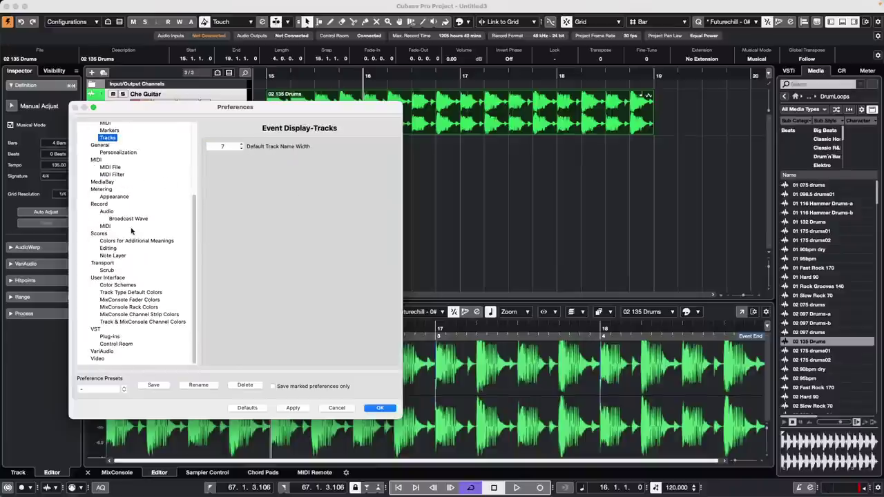
pyautogui.click(126, 322)
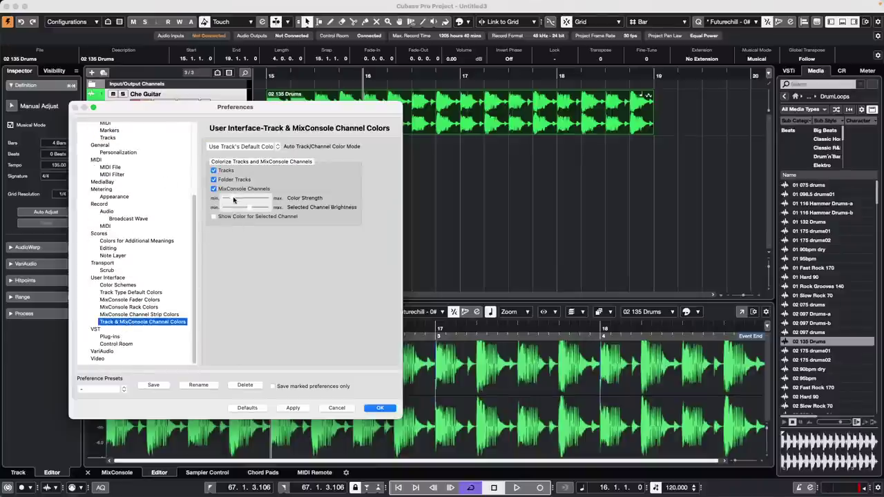
pyautogui.moveTo(233, 199); pyautogui.dragTo(276, 201)
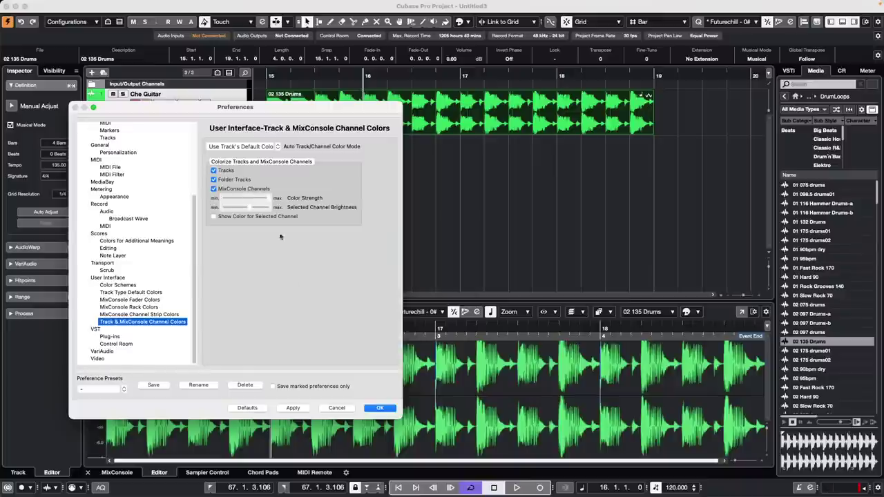
pyautogui.click(293, 409)
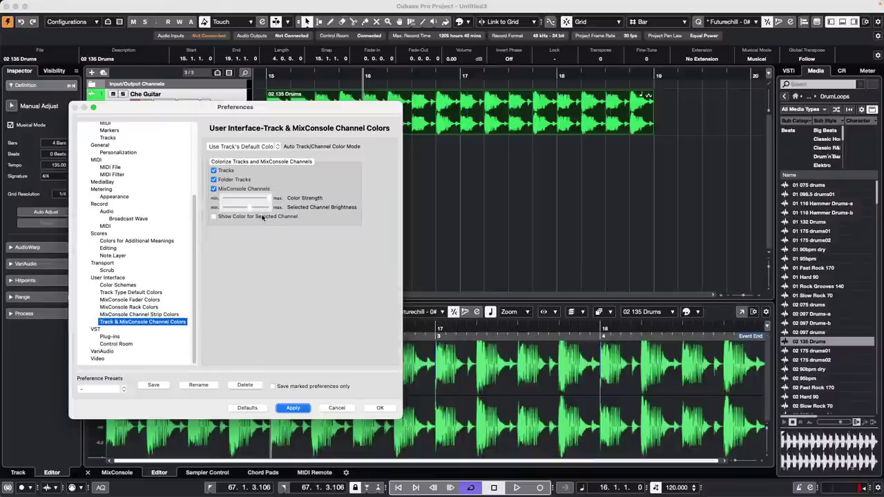
pyautogui.moveTo(252, 208); pyautogui.dragTo(254, 209)
pyautogui.click(388, 409)
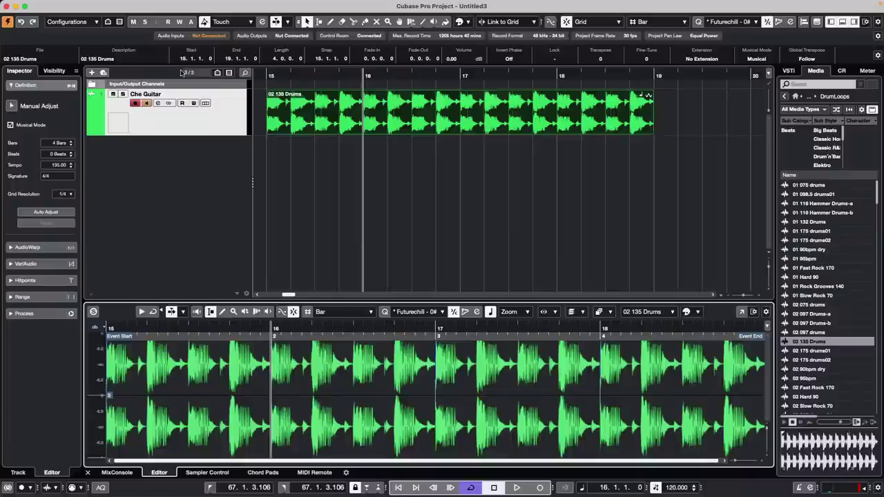
# - Open the recent project A Long Long Time Ago Verve.cpr
pyautogui.click(61, 6)
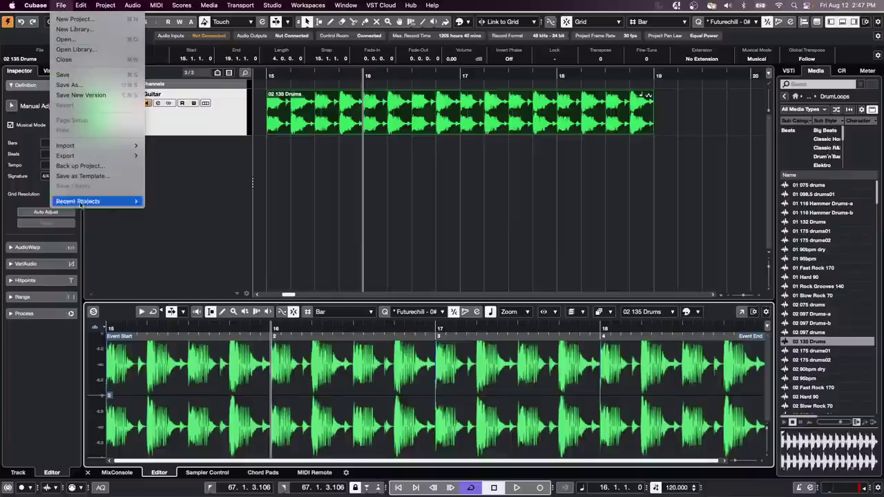
pyautogui.moveTo(103, 202)
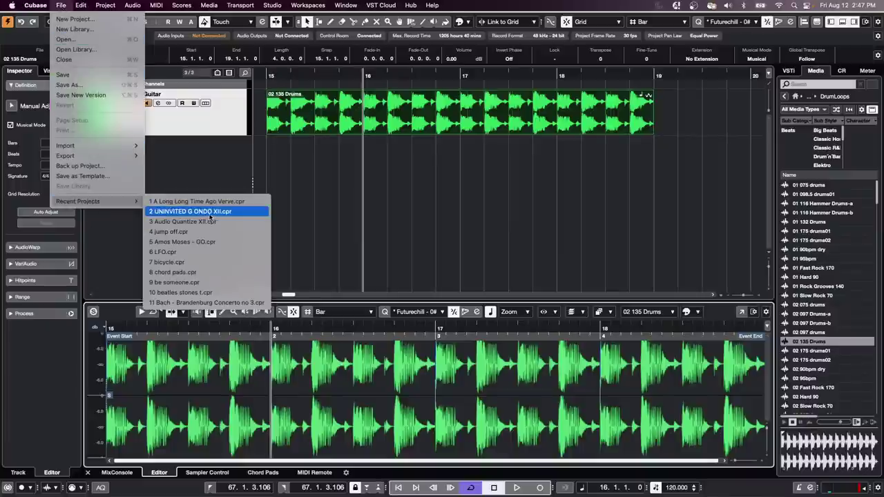
pyautogui.click(200, 201)
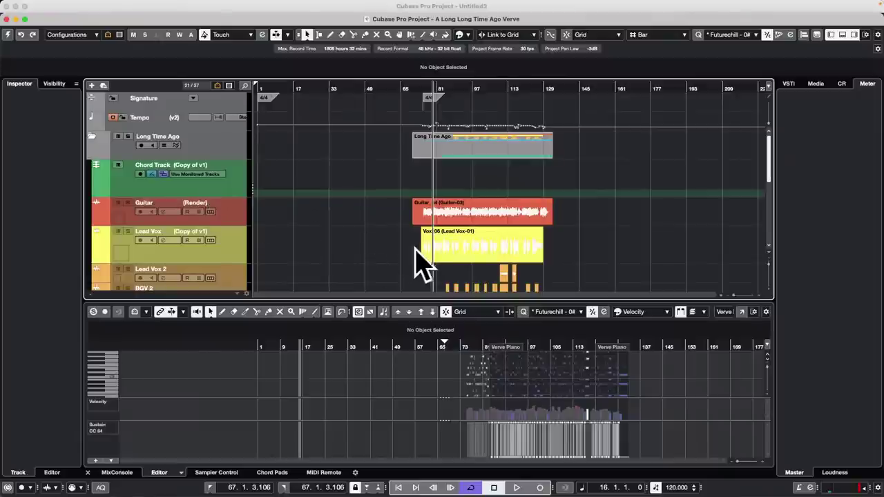
pyautogui.click(441, 245)
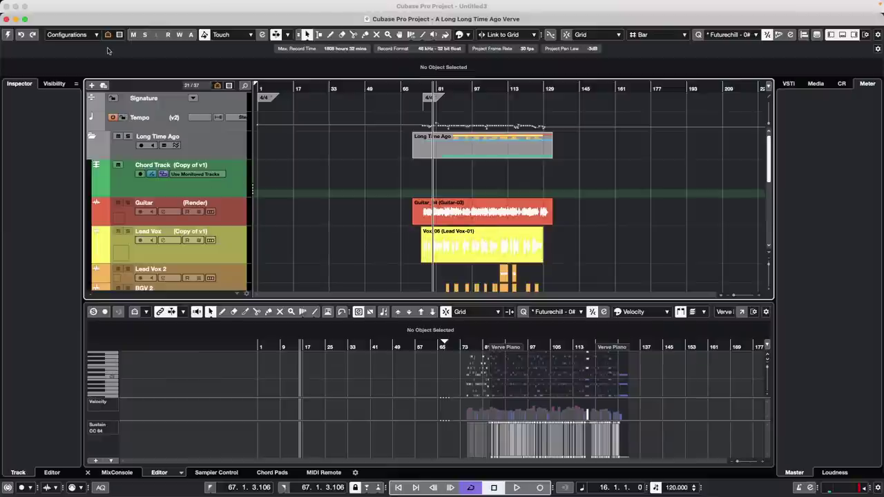
pyautogui.moveTo(37, 4)
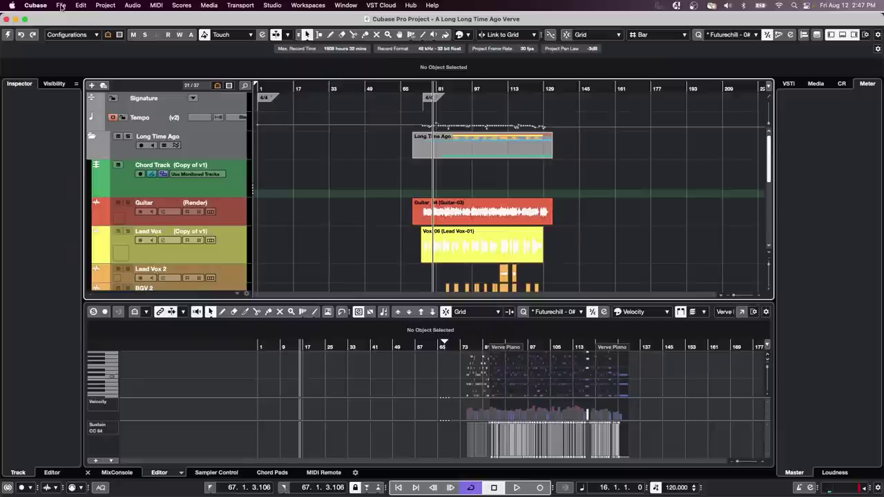
pyautogui.click(61, 5)
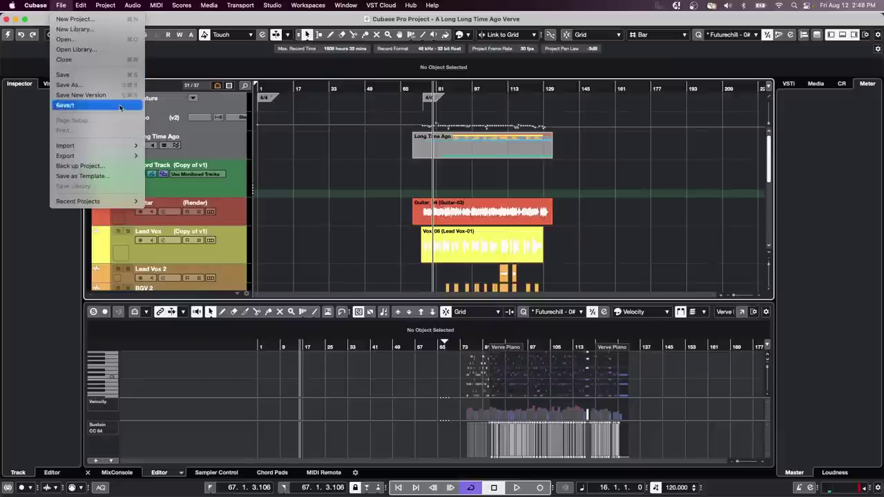
pyautogui.moveTo(35, 4)
pyautogui.click(78, 73)
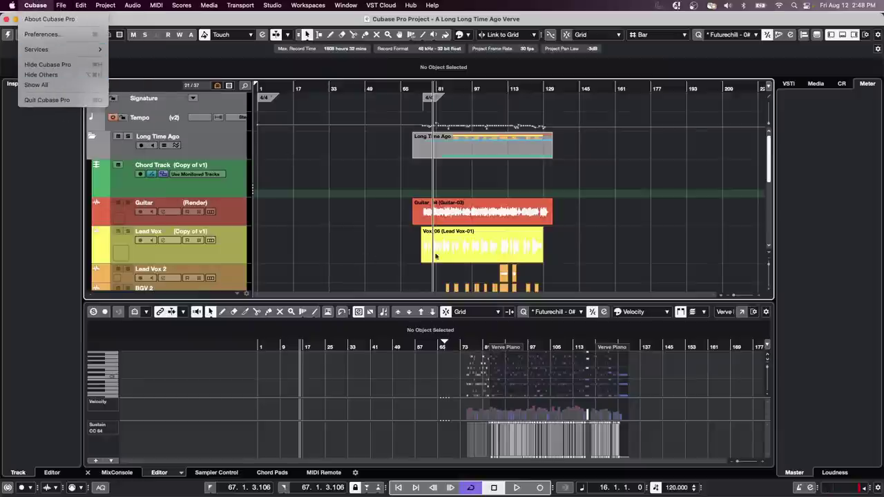
# - Activate the project and expand the AudioWarp section for the Vox_06 event on the Lead Vox track
pyautogui.click(486, 256)
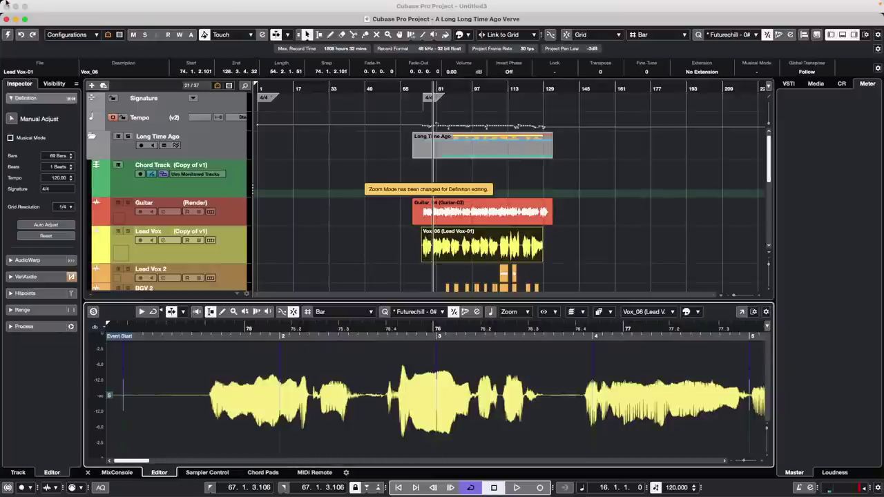
pyautogui.click(7, 35)
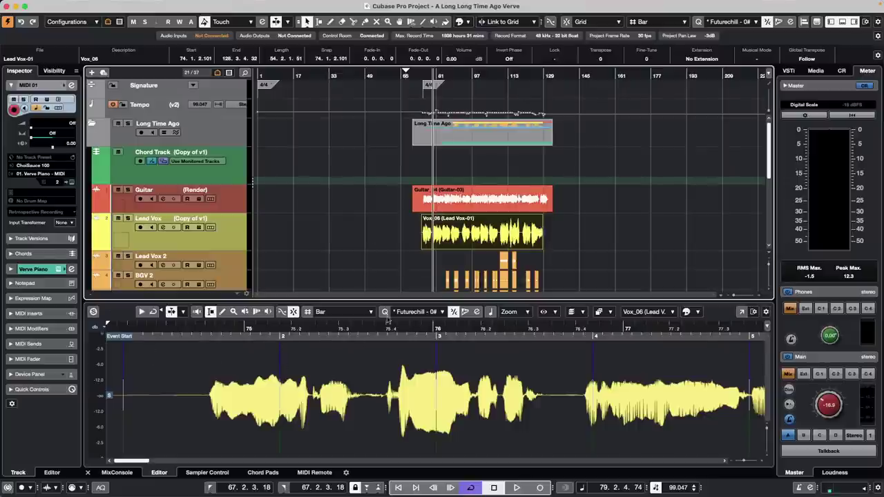
pyautogui.doubleClick(475, 240)
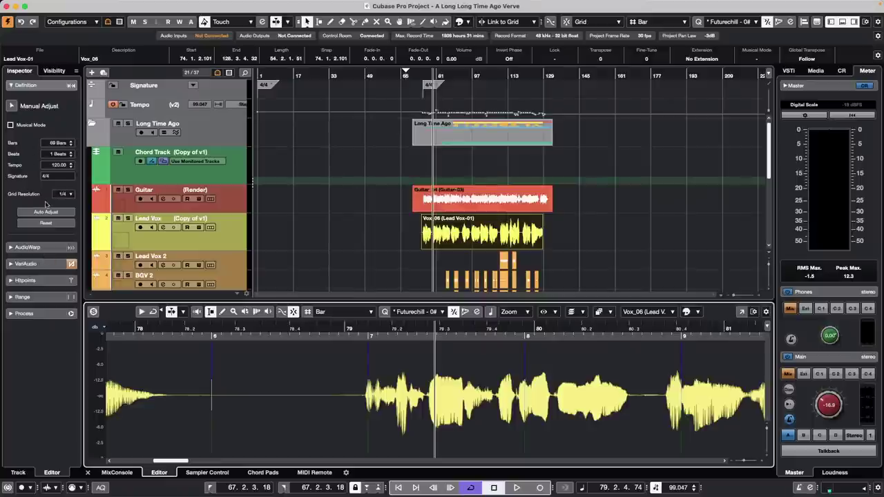
pyautogui.click(47, 246)
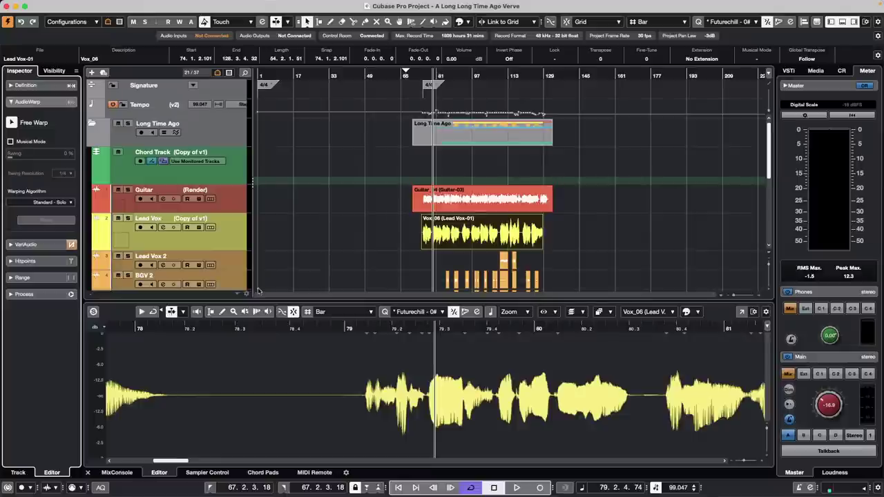
pyautogui.click(470, 237)
pyautogui.click(470, 237)
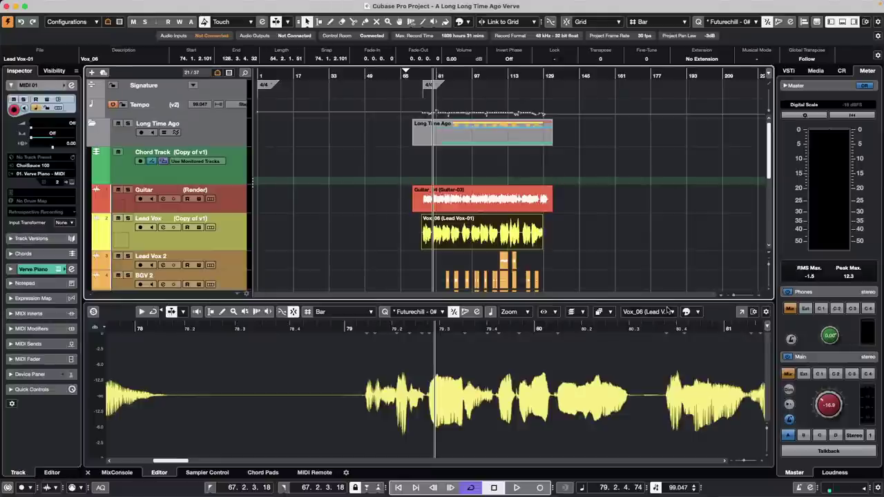
# - Open the Vox_06 event in a separate, maximized Sample Editor window and show the editor's Inspector
pyautogui.click(742, 311)
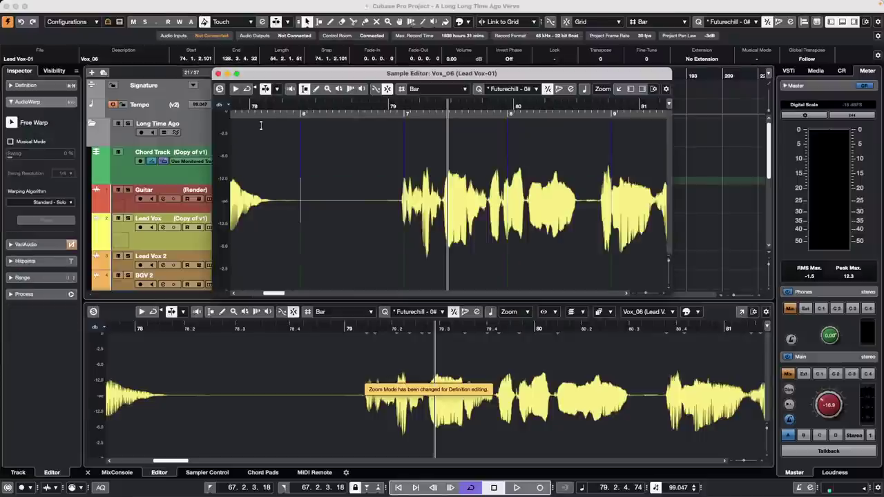
pyautogui.click(236, 72)
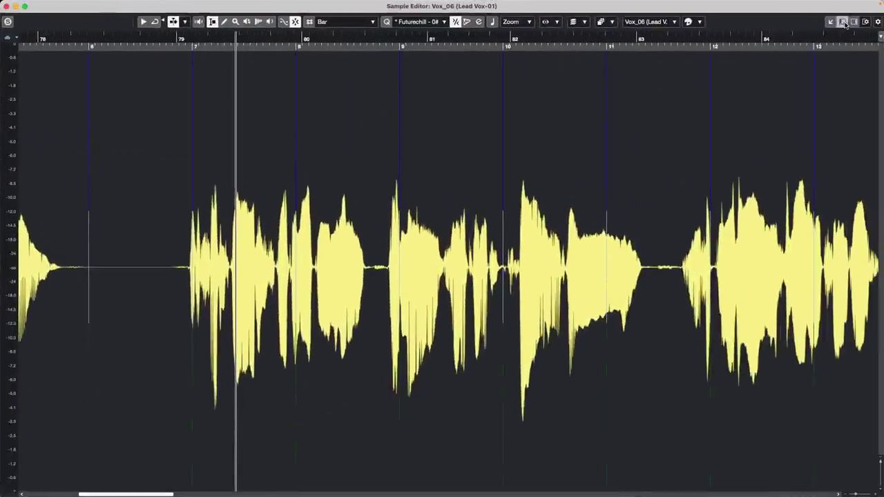
pyautogui.click(843, 23)
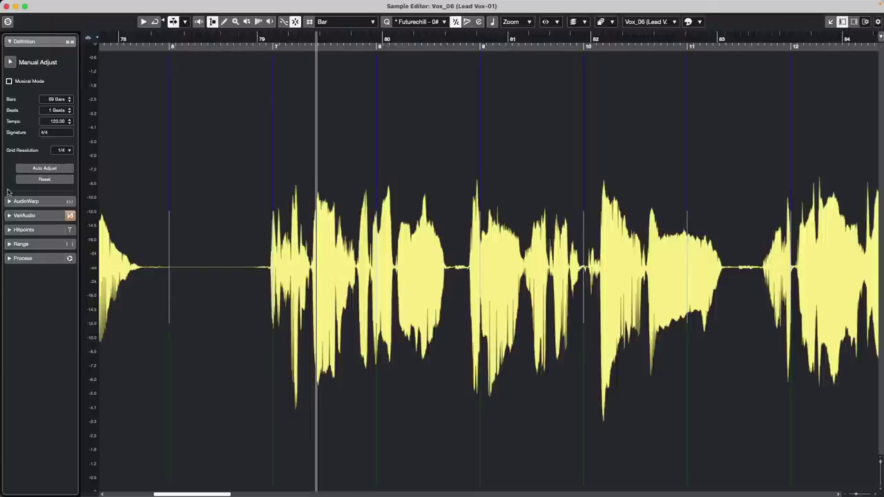
# - Use the AudioWarp section with Free Warp, place the cursor at bar 79 and close the separate Sample Editor window
pyautogui.click(27, 201)
pyautogui.click(11, 76)
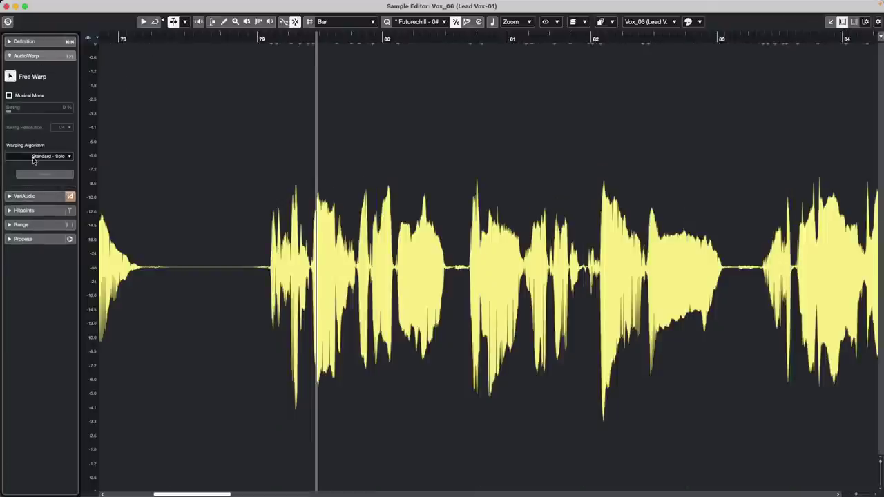
pyautogui.click(281, 40)
pyautogui.moveTo(280, 41); pyautogui.dragTo(258, 38)
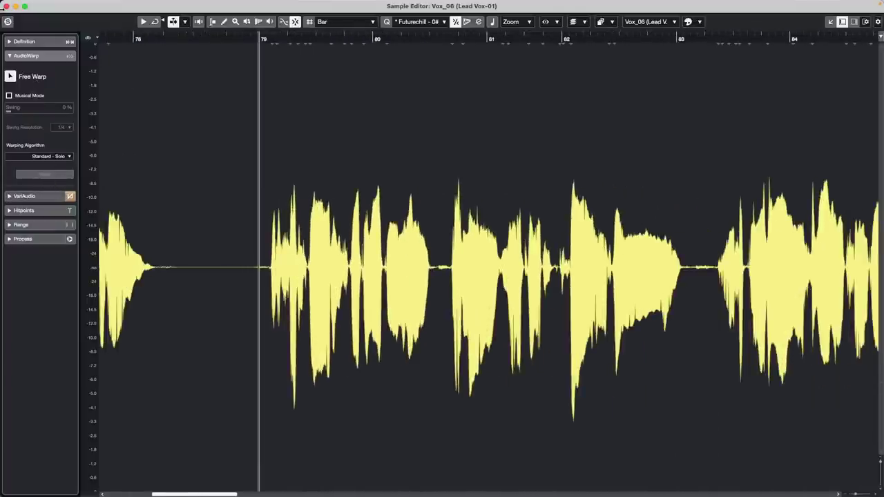
pyautogui.click(7, 6)
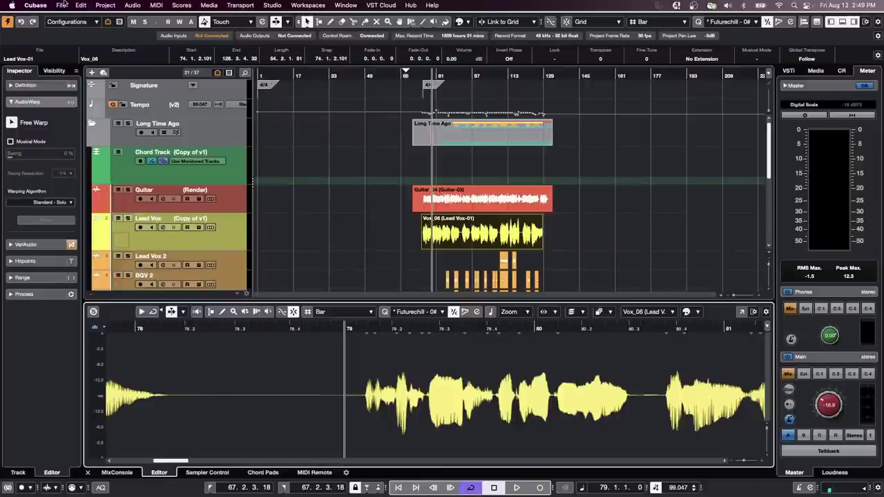
# - Open be someone.cpr from the Be Someone folder and activate that project
pyautogui.click(61, 5)
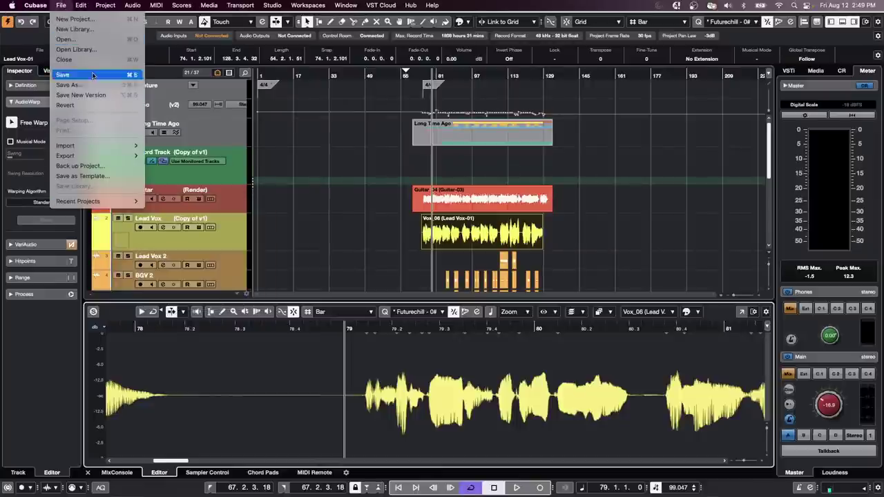
pyautogui.click(87, 40)
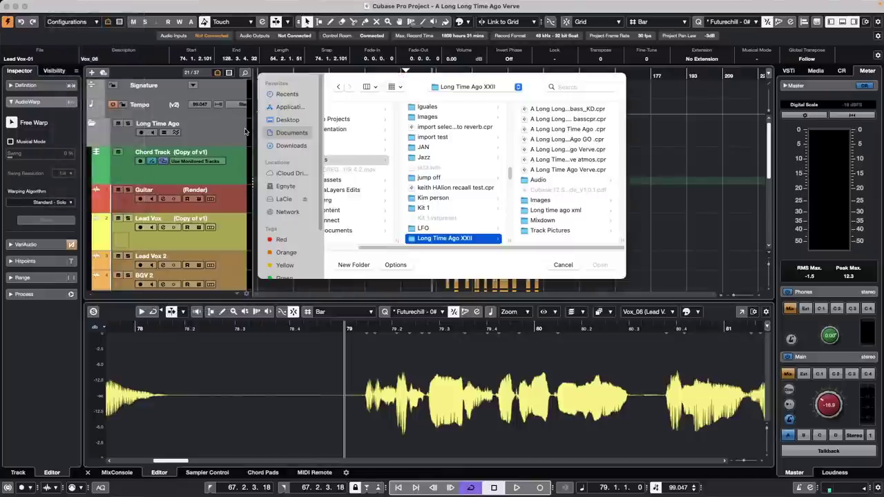
pyautogui.scroll(5, 428, 199)
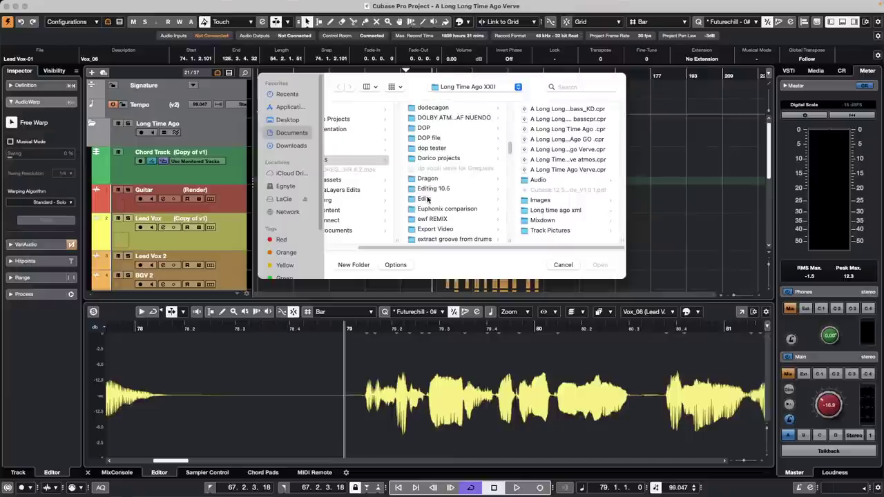
pyautogui.scroll(3, 427, 200)
pyautogui.scroll(2, 428, 199)
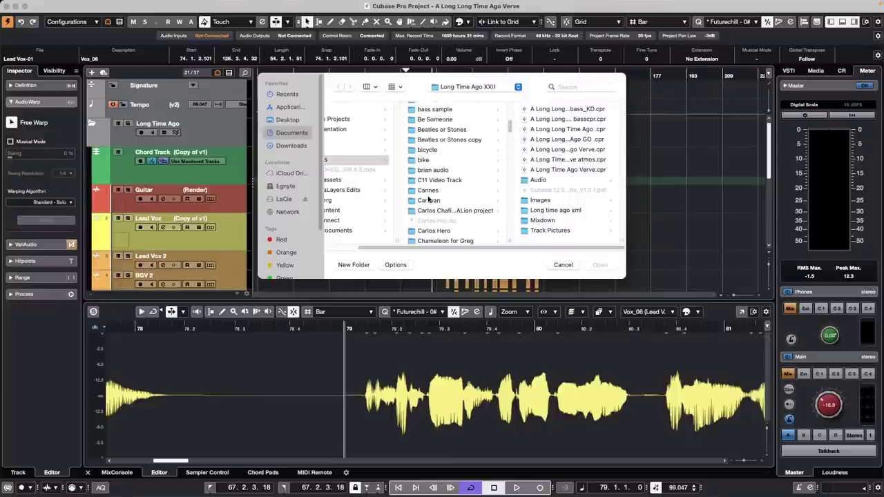
pyautogui.click(455, 120)
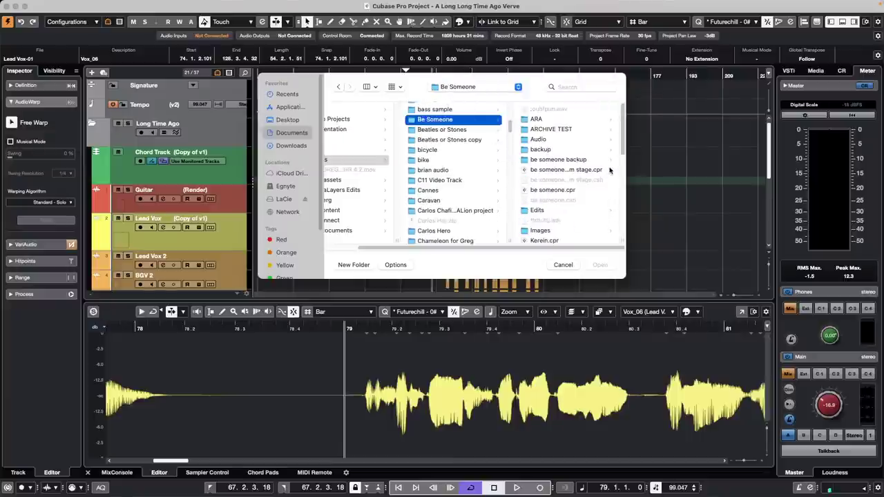
pyautogui.doubleClick(563, 191)
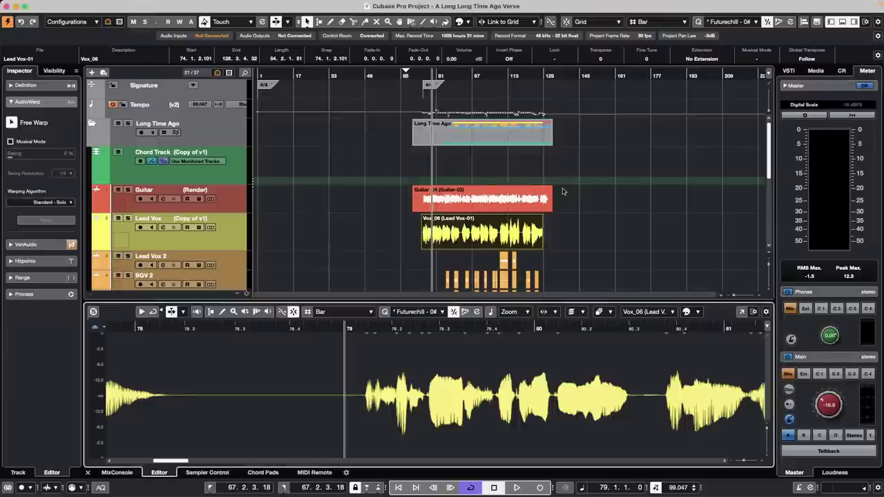
pyautogui.click(498, 169)
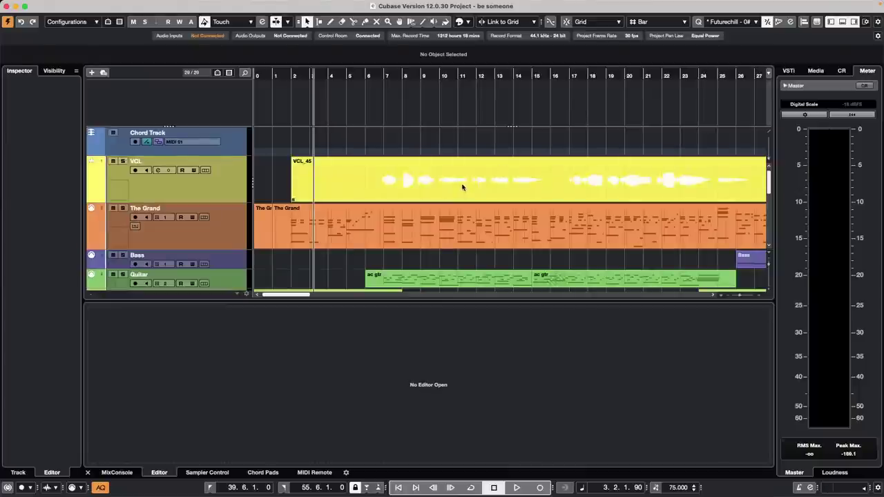
# - Open the VCL_45 event in a separate Sample Editor window with the VariAudio section expanded and the pitch segments in view
pyautogui.doubleClick(462, 187)
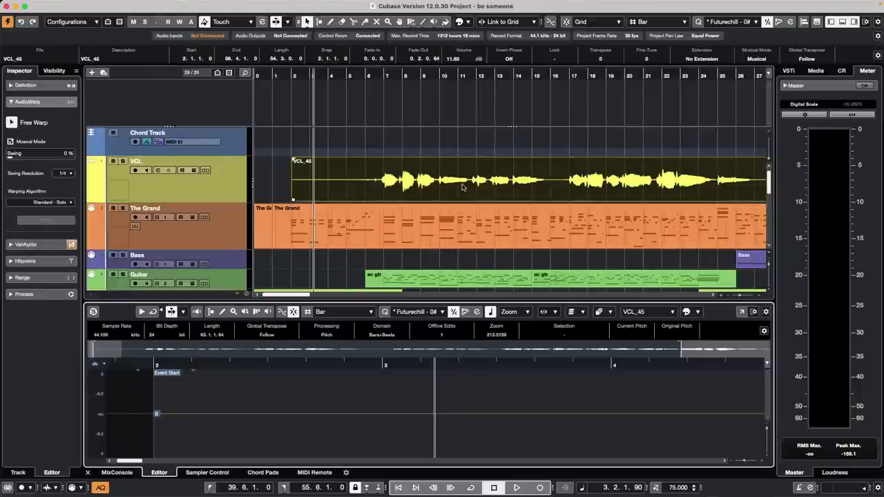
pyautogui.click(12, 102)
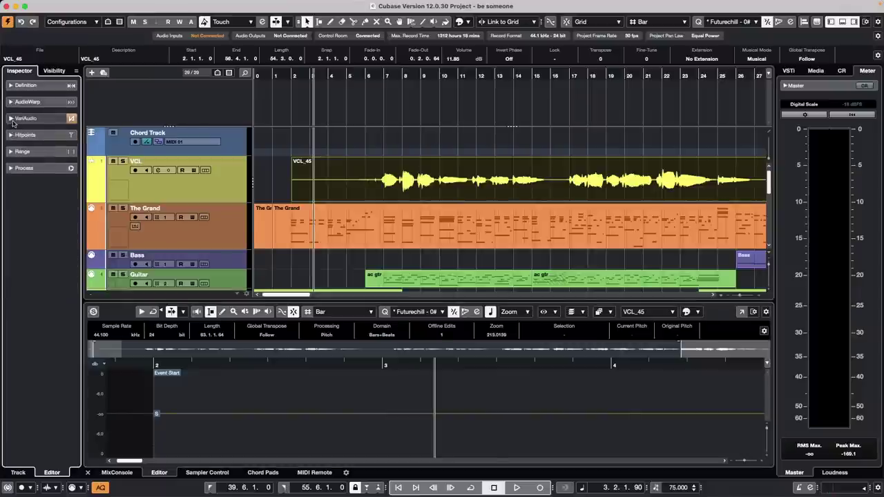
pyautogui.click(13, 120)
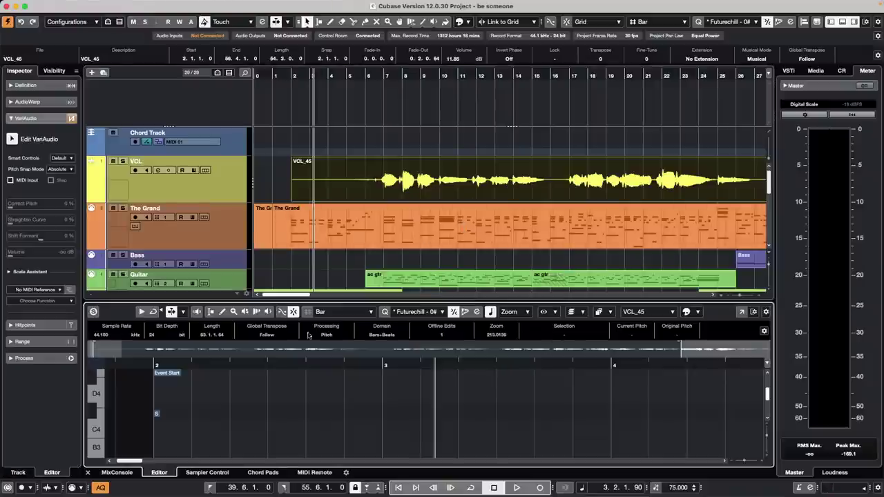
pyautogui.scroll(-3, 361, 384)
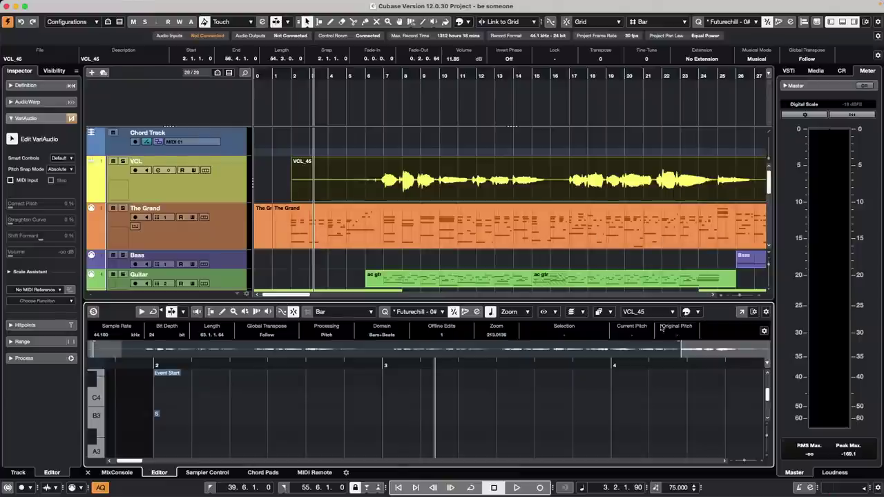
pyautogui.click(741, 311)
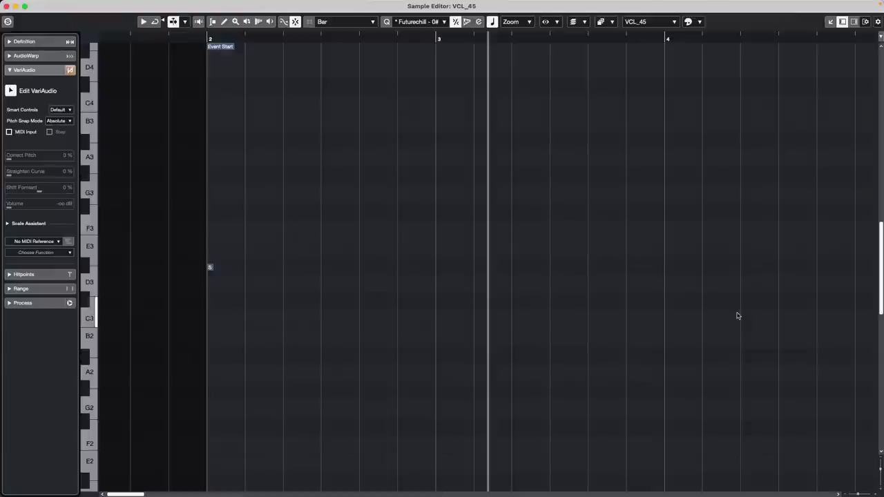
pyautogui.click(255, 36)
pyautogui.moveTo(255, 28)
pyautogui.mouseDown()
pyautogui.moveTo(261, 7)
pyautogui.moveTo(260, 16)
pyautogui.mouseUp()
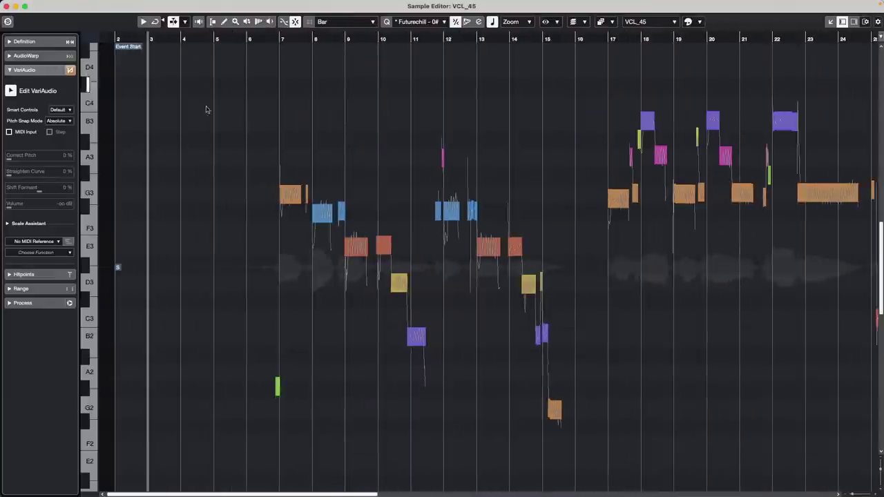
# - Extract MIDI from VCL_45 using Notes and Static Pitchbend Data, close the Sample Editor window and select the extracted MIDI part
pyautogui.click(52, 254)
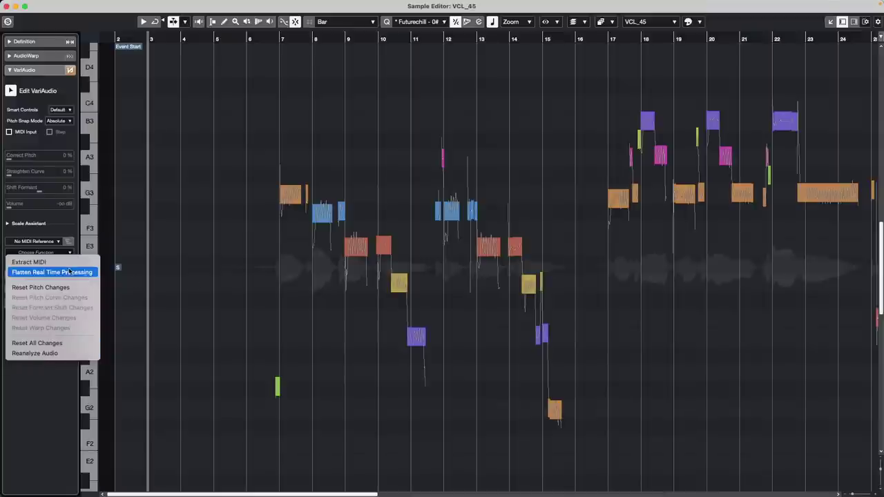
pyautogui.click(69, 262)
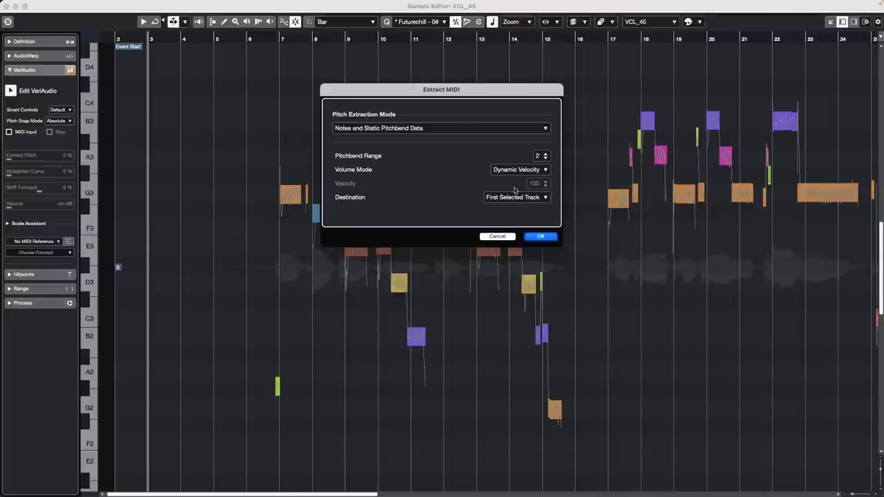
pyautogui.click(491, 128)
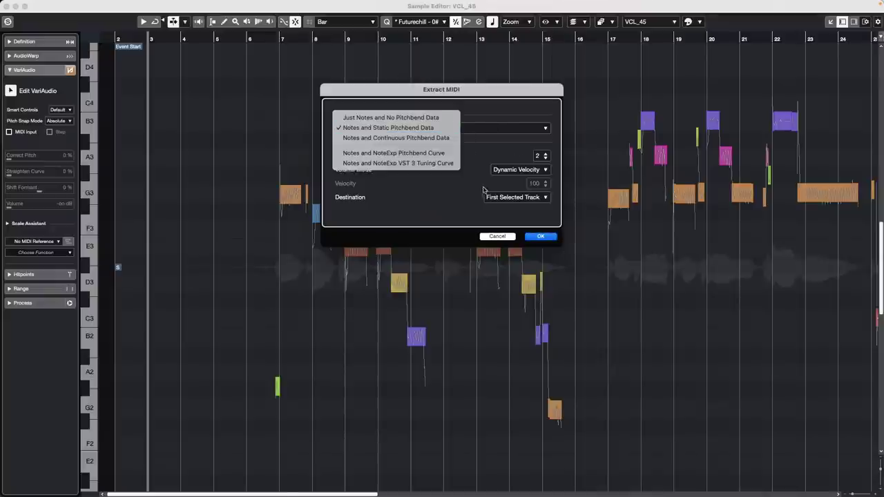
pyautogui.click(481, 208)
pyautogui.click(550, 239)
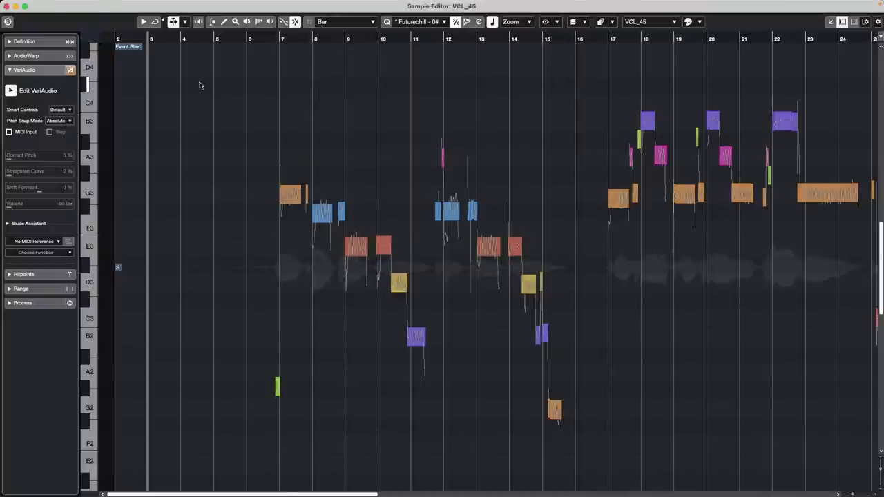
pyautogui.click(7, 8)
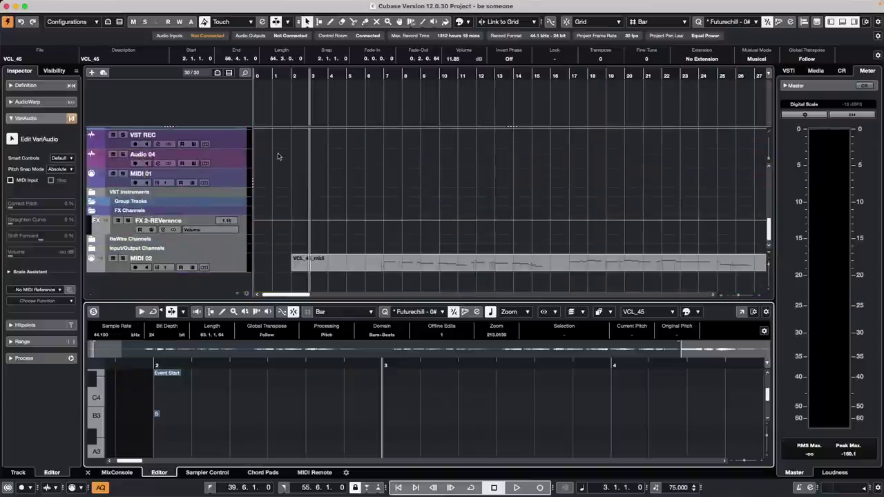
pyautogui.click(413, 269)
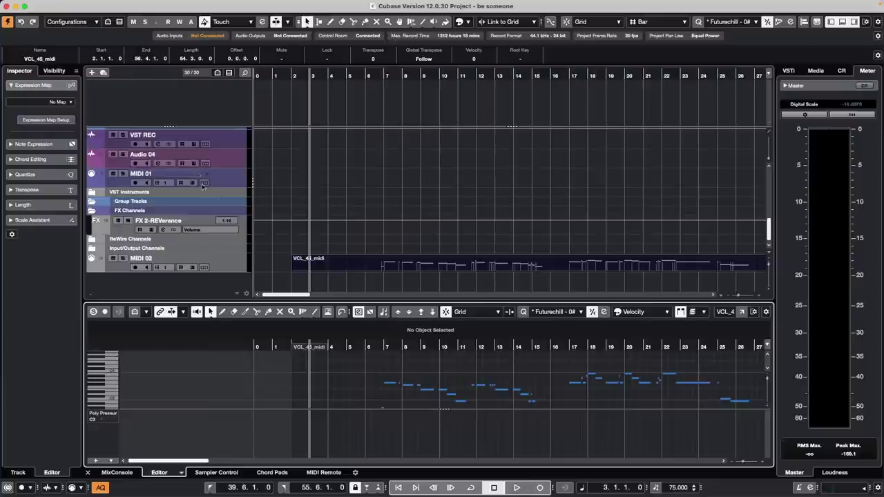
pyautogui.scroll(5, 203, 187)
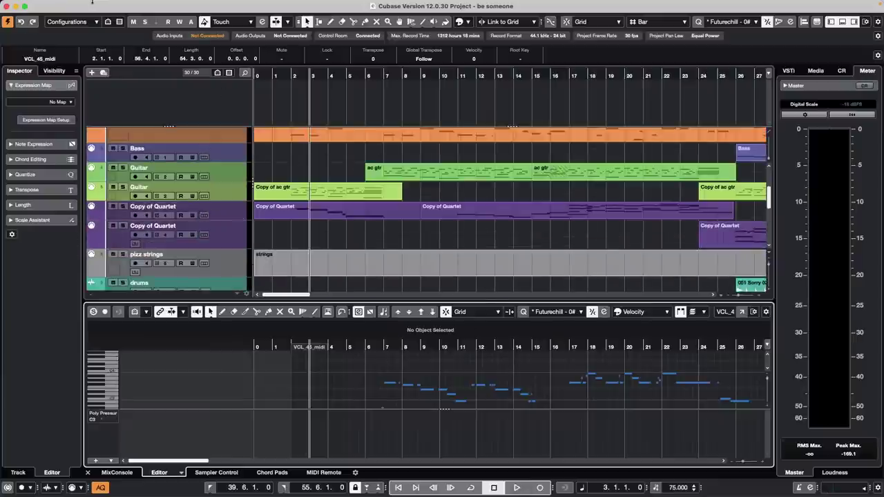
# - Create a new empty project in the Uninvited C8 folder
pyautogui.click(61, 5)
pyautogui.click(71, 20)
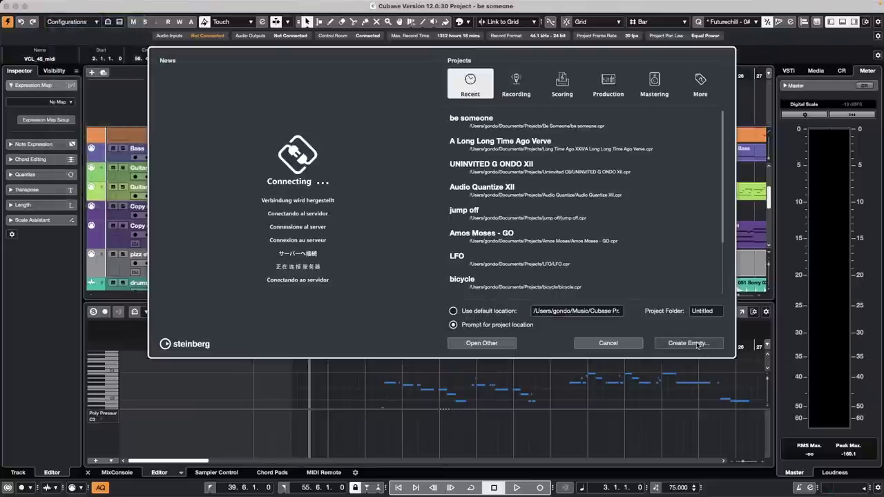
pyautogui.click(697, 344)
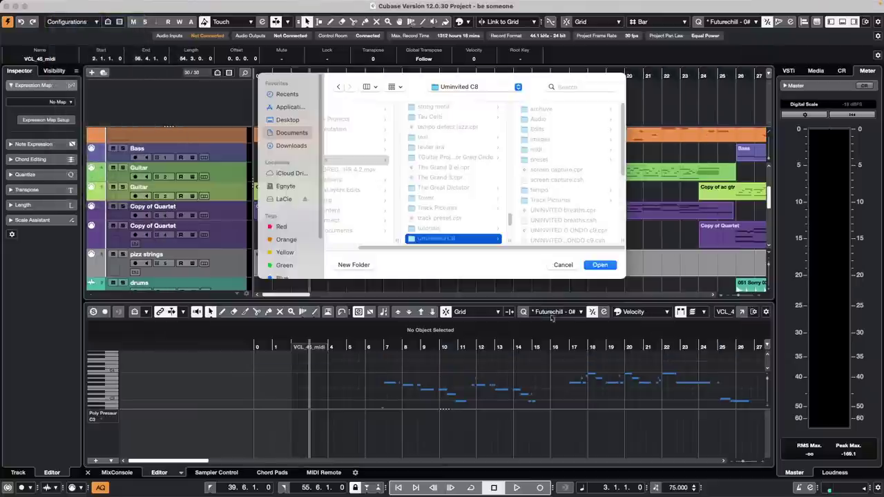
pyautogui.click(600, 265)
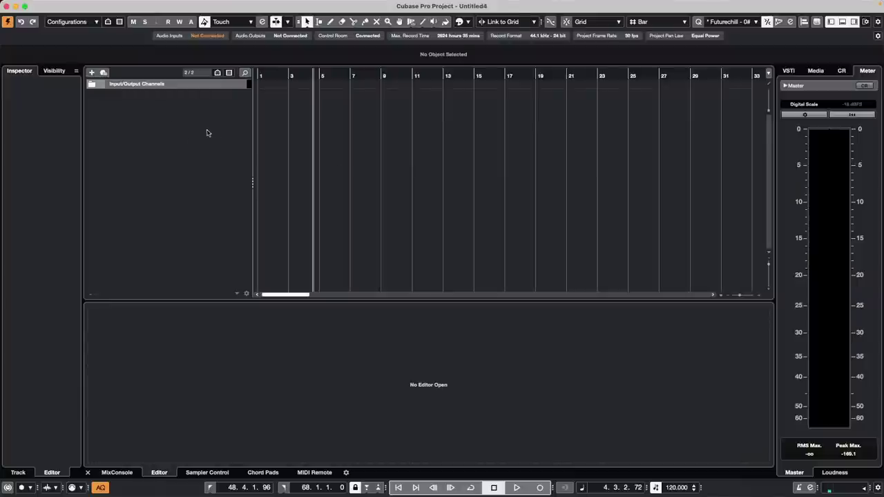
# - Add one stereo audio track and one HALion Sonic SE instrument track to the project, and close the instrument window
pyautogui.rightClick(171, 124)
pyautogui.click(199, 133)
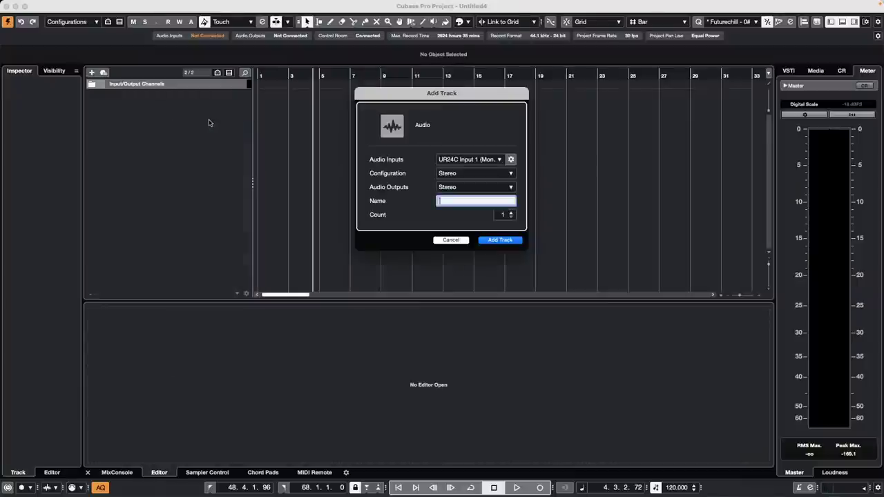
pyautogui.click(503, 241)
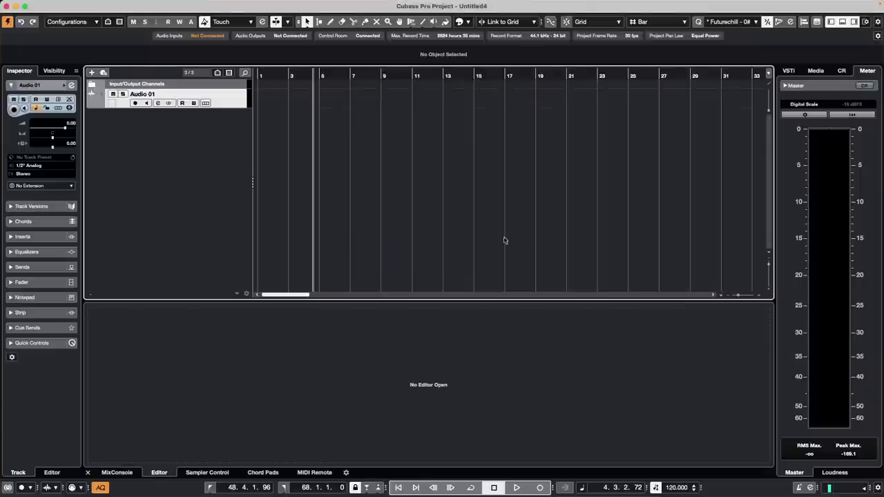
pyautogui.rightClick(194, 158)
pyautogui.click(235, 172)
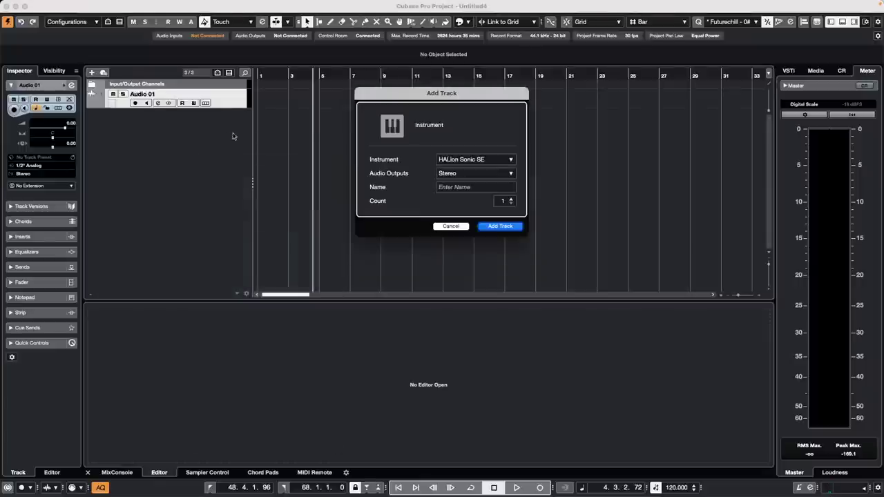
pyautogui.click(501, 226)
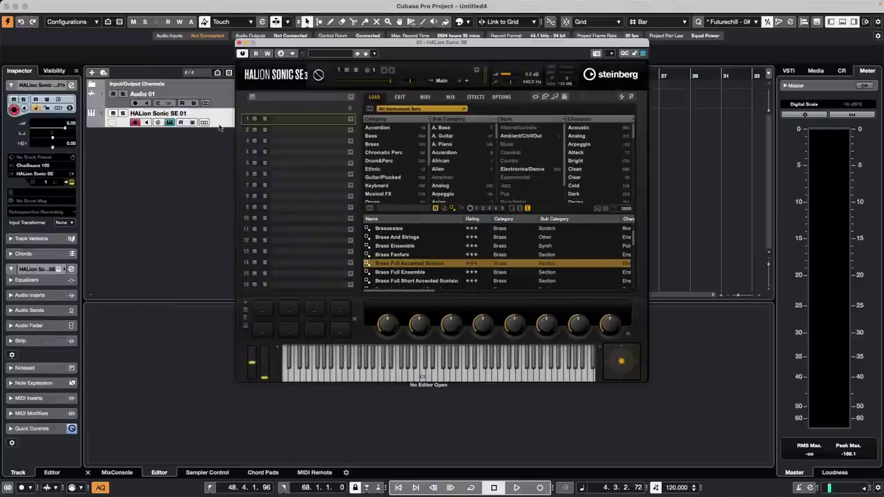
pyautogui.click(239, 42)
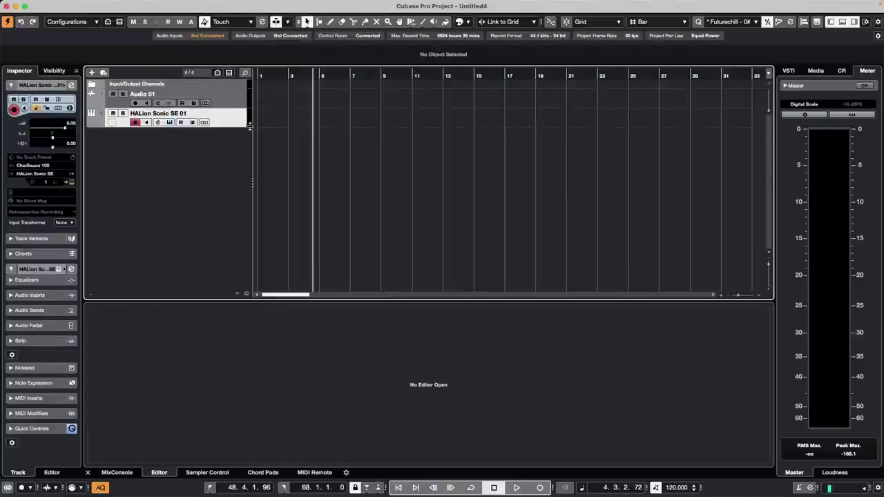
# - Open the Track Controls Settings for the Audio 01 track and add Inserts/EQs/Sends and Listen to the visible controls
pyautogui.click(228, 103)
pyautogui.rightClick(227, 102)
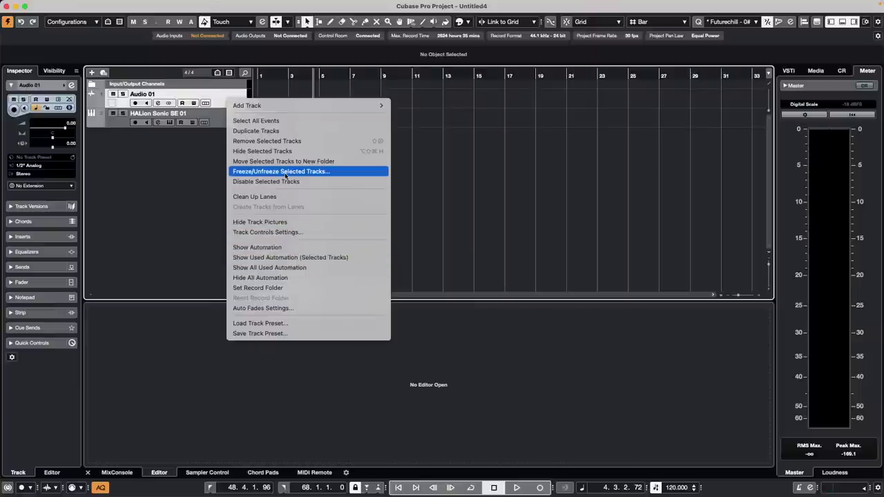
pyautogui.click(289, 232)
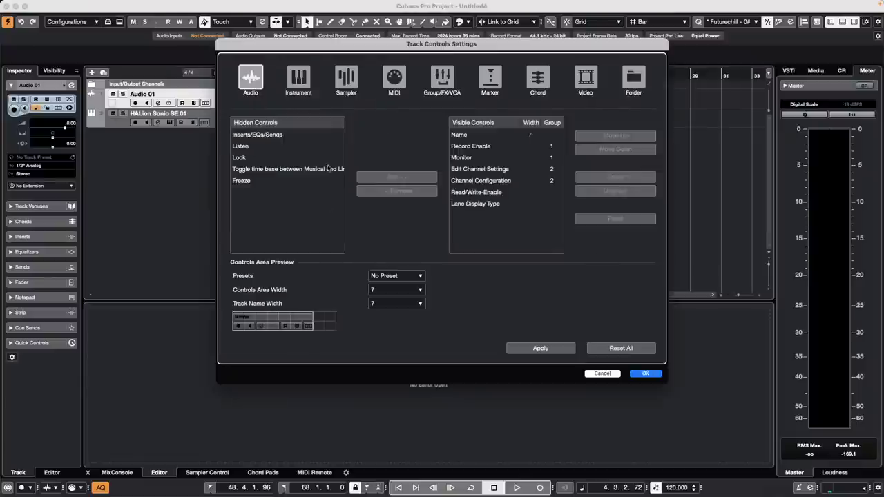
pyautogui.moveTo(279, 49); pyautogui.dragTo(181, 127)
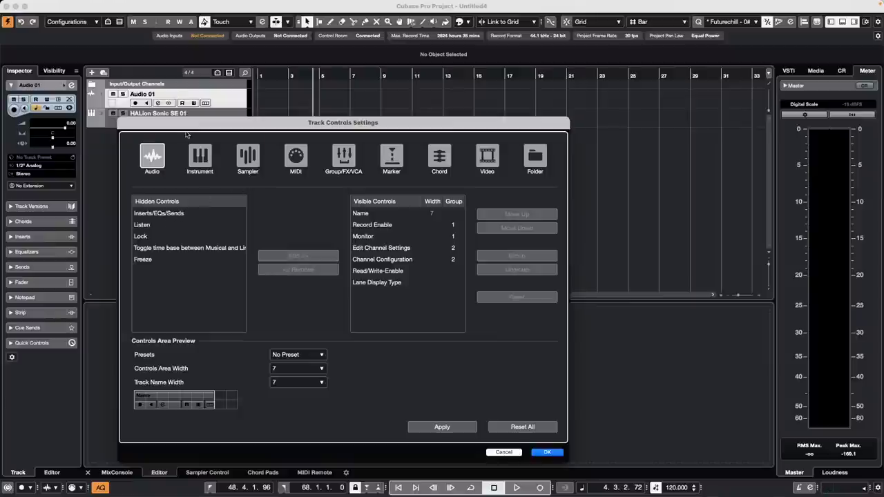
pyautogui.moveTo(197, 131); pyautogui.dragTo(283, 130)
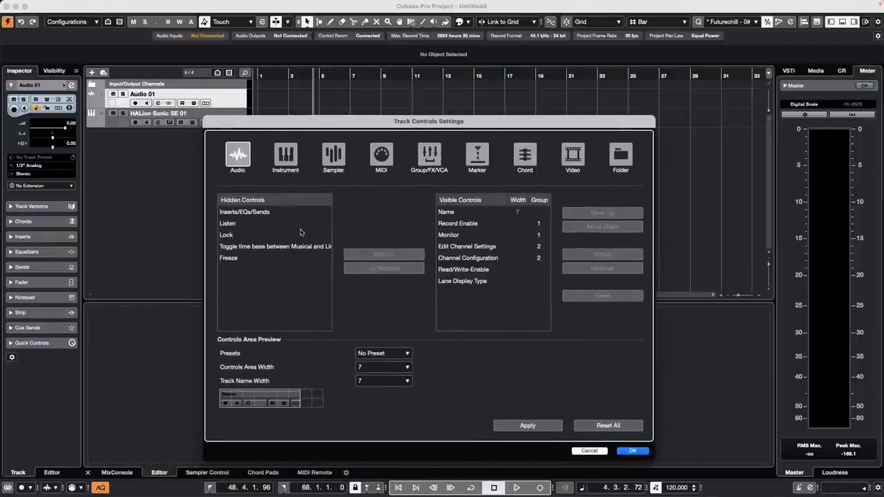
pyautogui.click(262, 214)
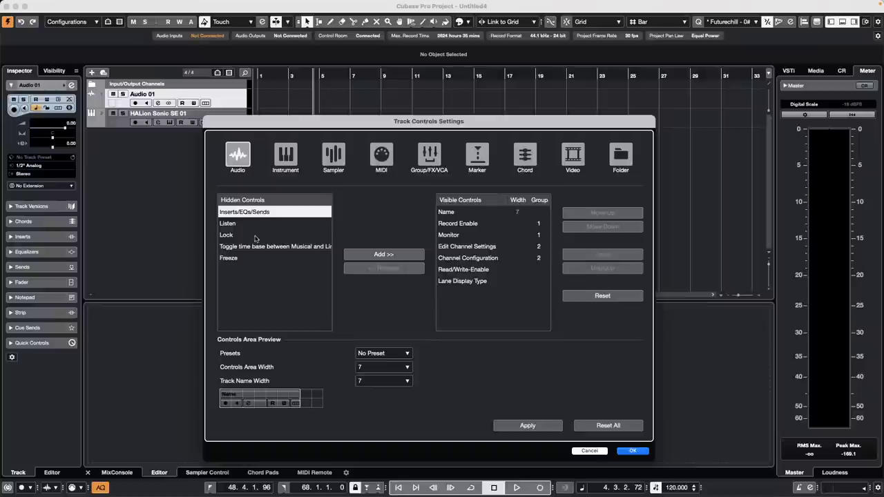
pyautogui.click(377, 256)
pyautogui.click(247, 222)
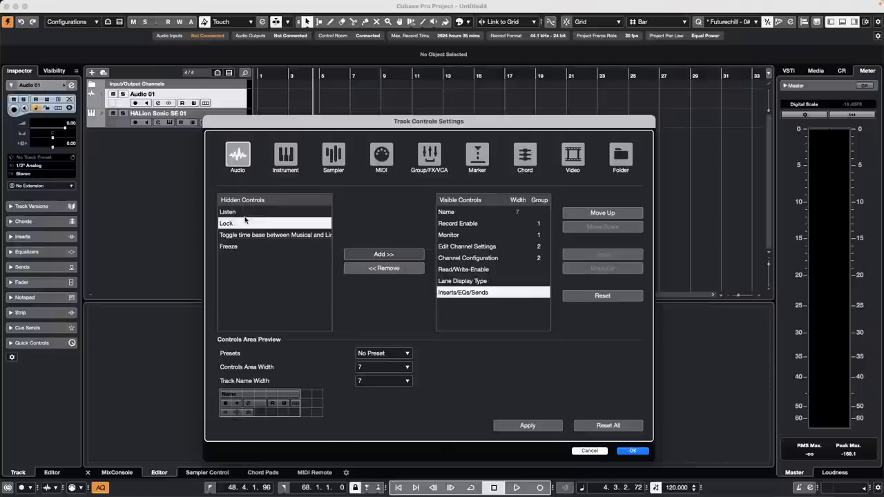
pyautogui.click(264, 213)
pyautogui.click(381, 254)
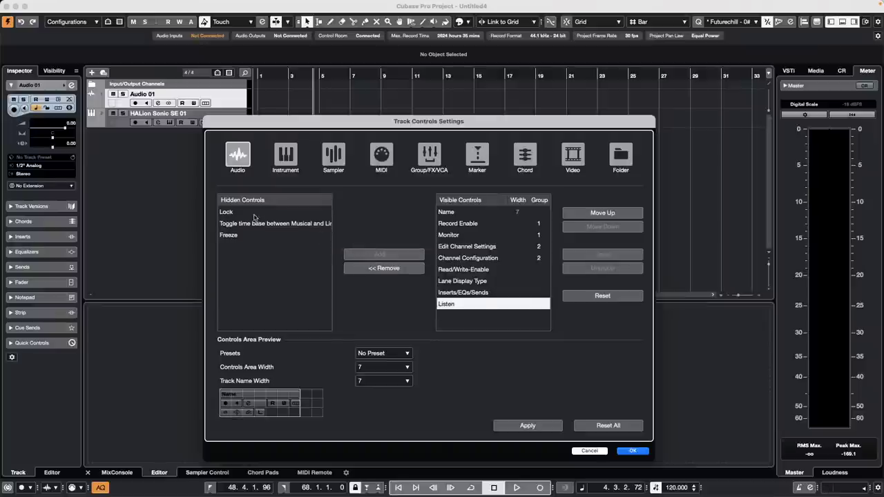
# - Add Lock, Toggle time base and Freeze to the visible audio track controls, apply the settings and increase the Audio 01 track's height
pyautogui.click(381, 254)
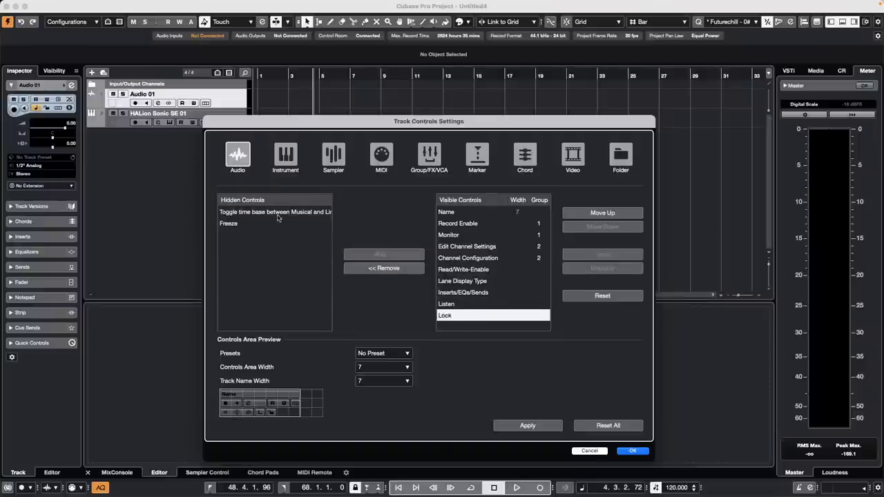
pyautogui.click(280, 214)
pyautogui.click(388, 255)
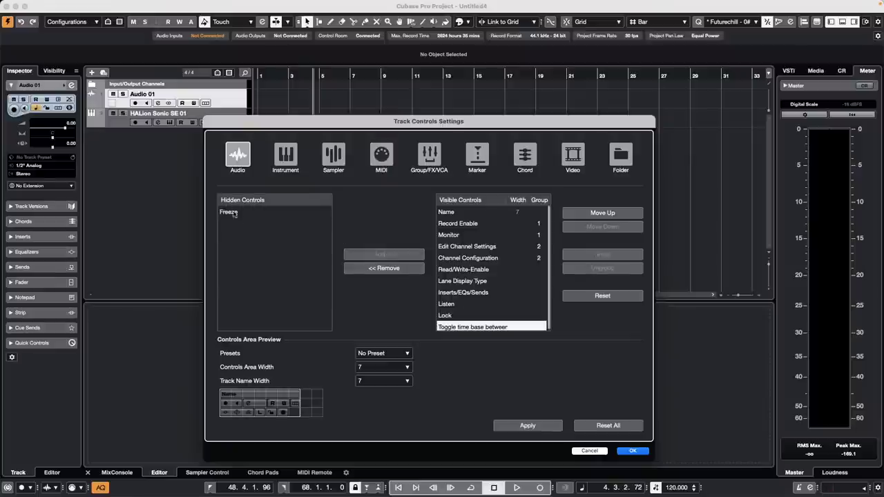
pyautogui.click(236, 213)
pyautogui.click(380, 255)
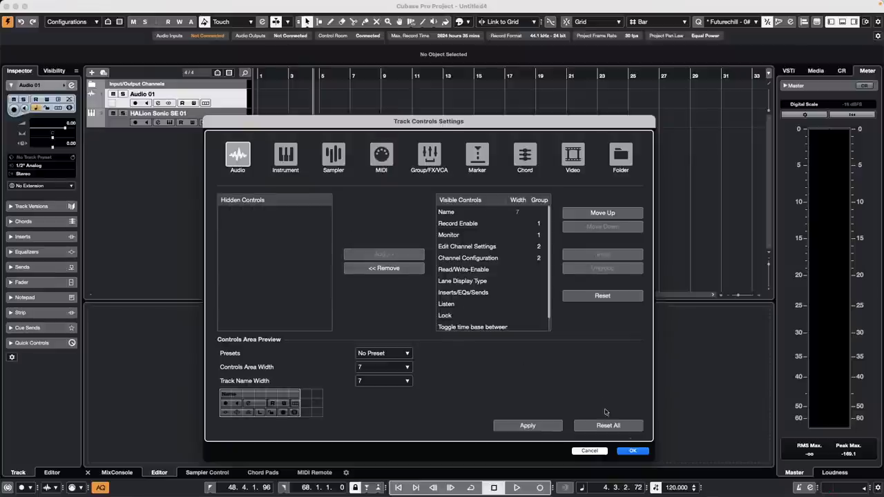
pyautogui.click(634, 451)
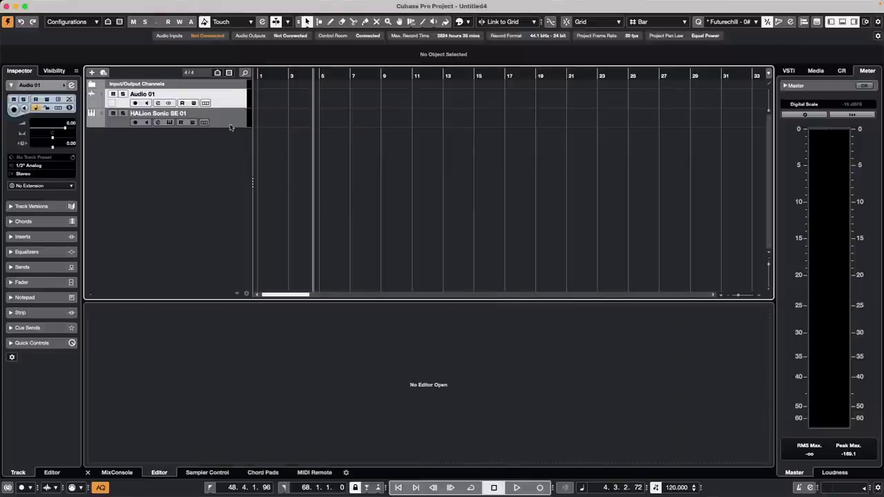
pyautogui.moveTo(227, 109)
pyautogui.mouseDown()
pyautogui.moveTo(224, 145)
pyautogui.moveTo(232, 125)
pyautogui.mouseUp()
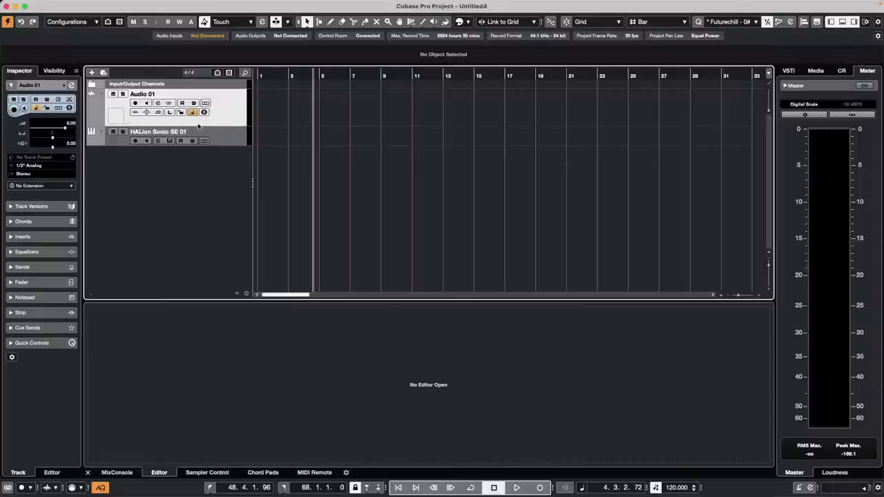
# - Open the Track Controls Settings for the HALion Sonic SE 01 track and examine the MIDI, Sampler, Marker, Chord, Video and Folder track controls
pyautogui.click(225, 139)
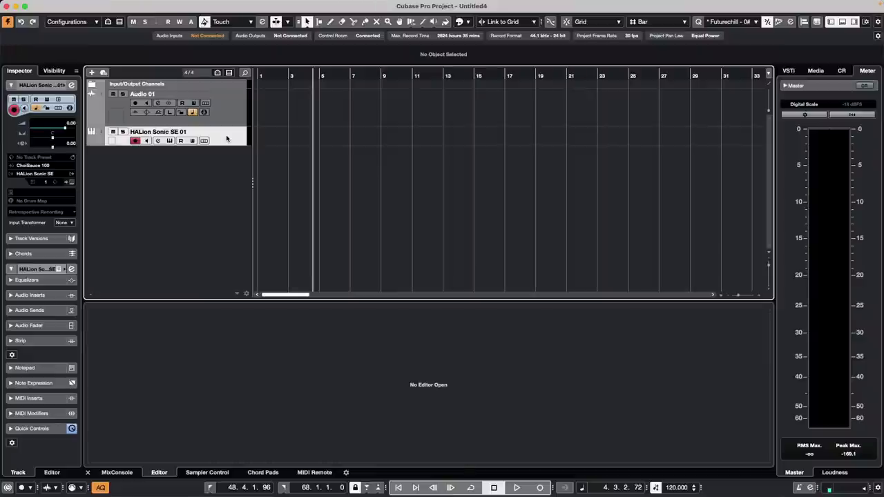
pyautogui.rightClick(226, 139)
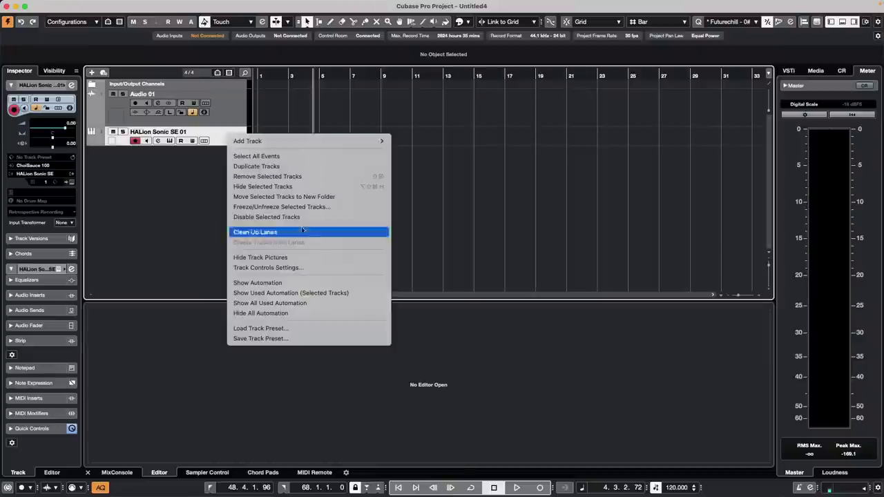
pyautogui.click(291, 267)
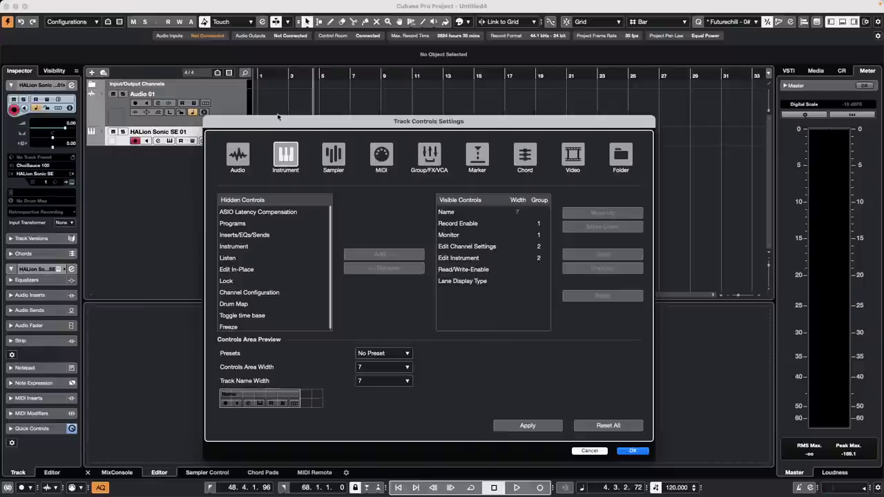
pyautogui.moveTo(279, 123); pyautogui.dragTo(181, 65)
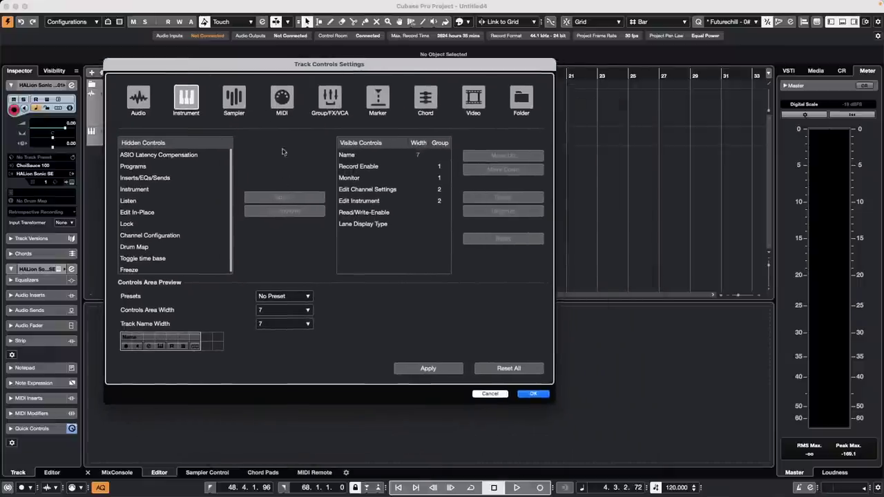
pyautogui.click(283, 99)
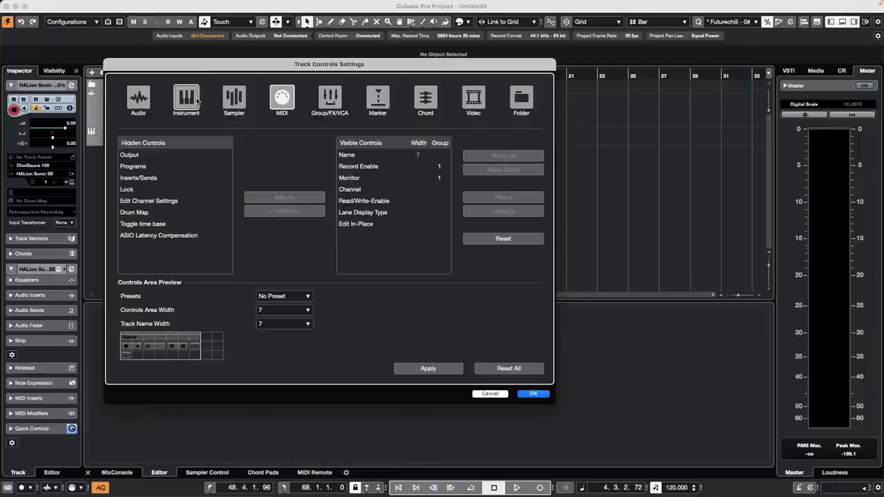
pyautogui.click(232, 99)
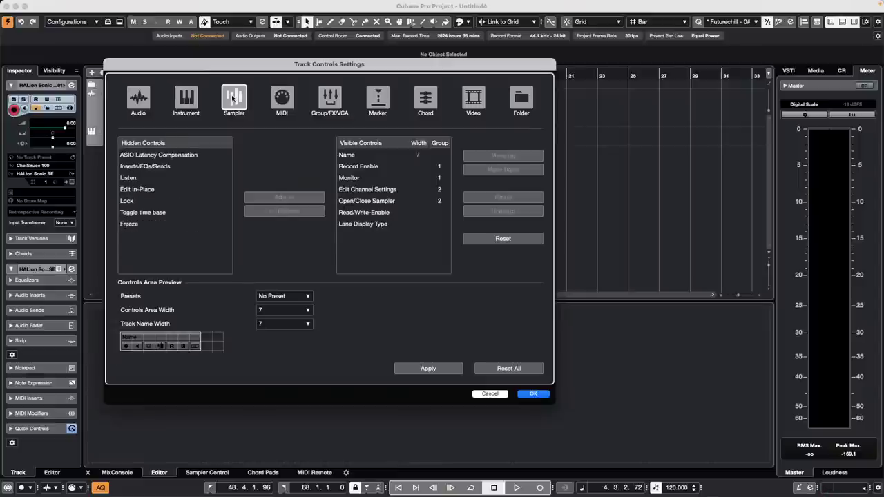
pyautogui.click(385, 104)
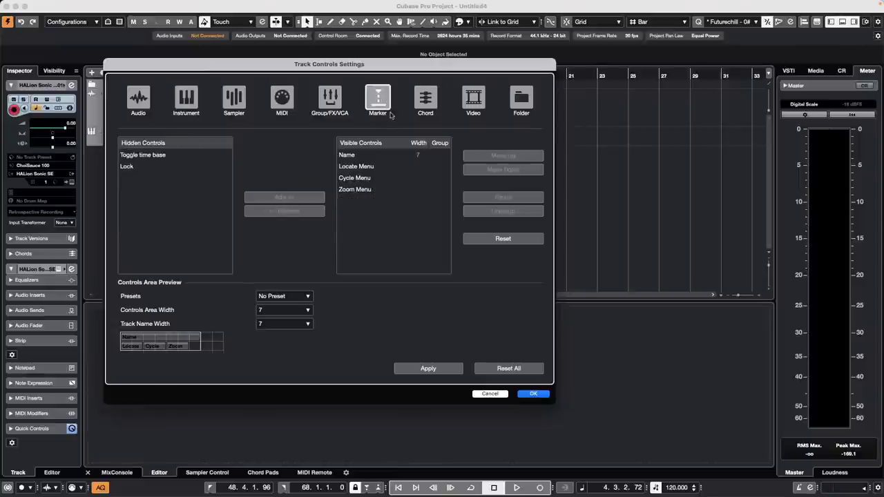
pyautogui.click(428, 100)
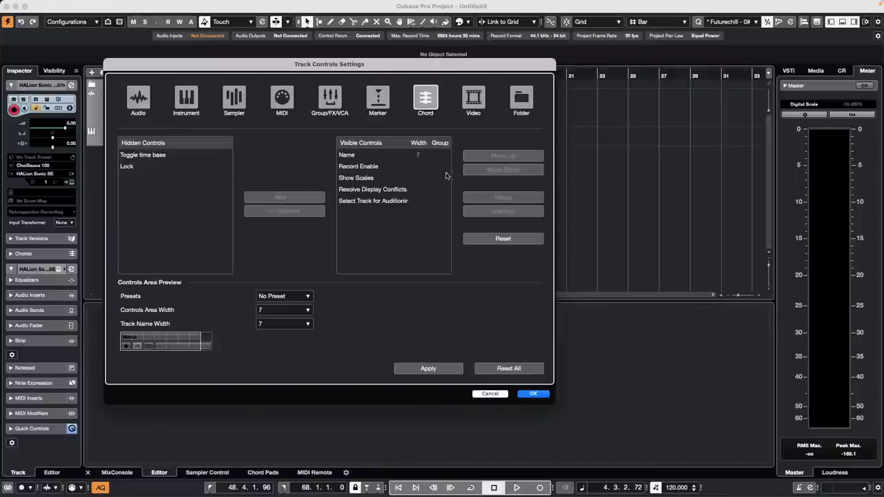
pyautogui.click(482, 102)
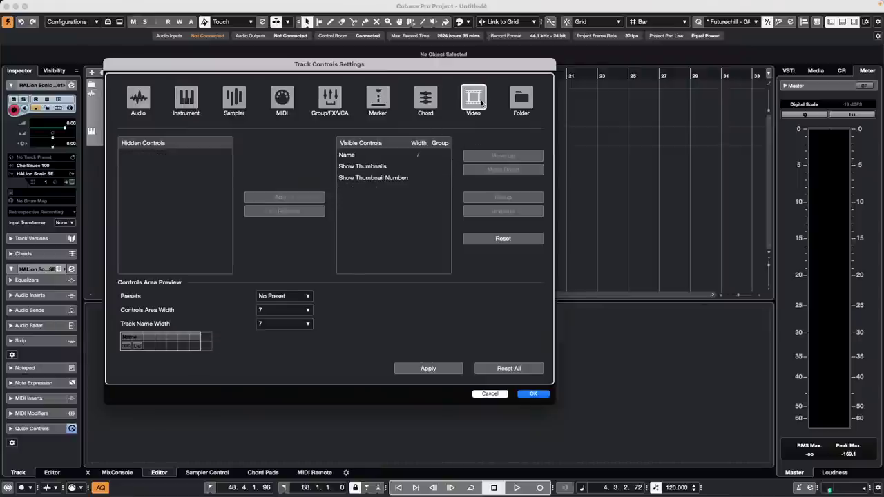
pyautogui.click(527, 100)
# - Review the hidden and visible controls of the Audio, Instrument, Sampler and Group/FX/VCA track types
pyautogui.click(140, 101)
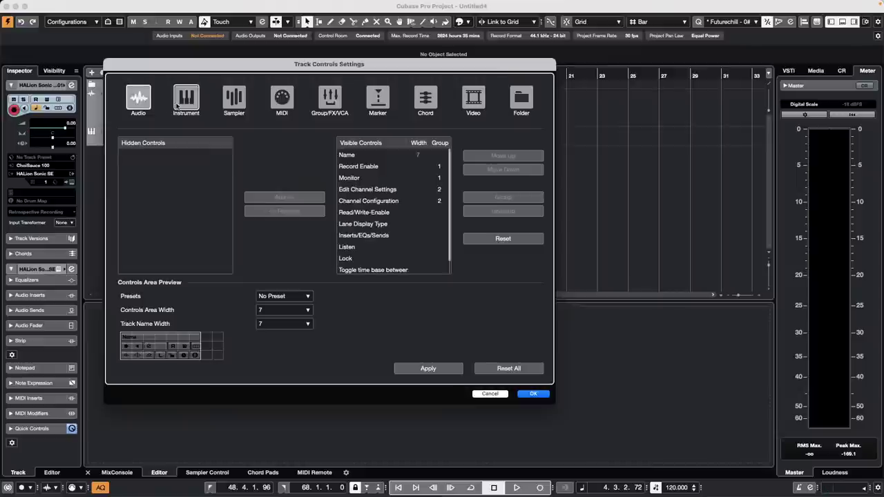
pyautogui.click(181, 100)
pyautogui.click(235, 99)
pyautogui.click(330, 99)
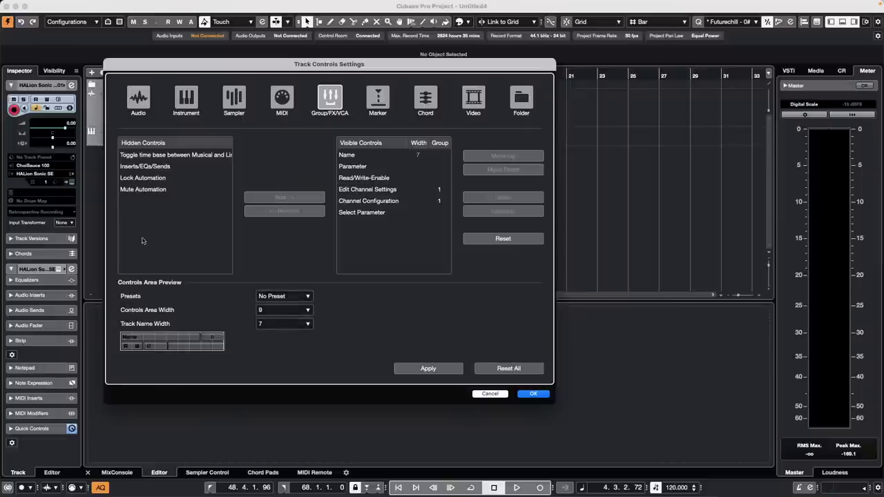
pyautogui.click(389, 188)
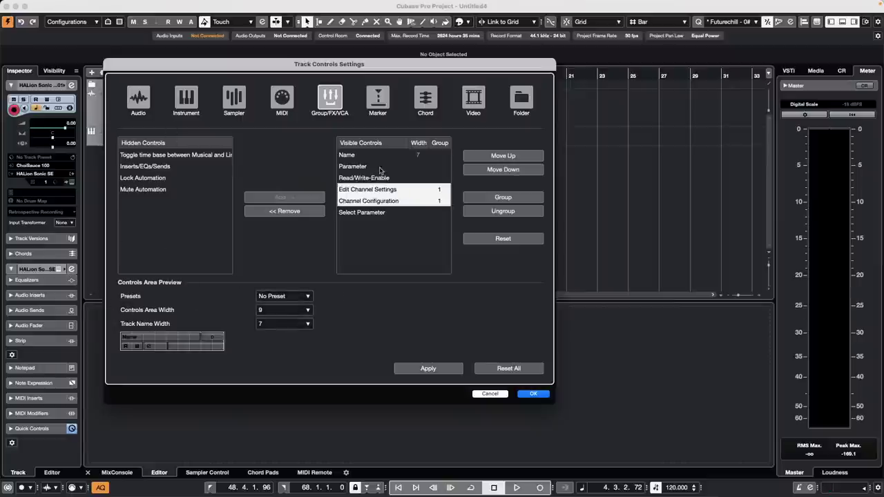
pyautogui.click(379, 168)
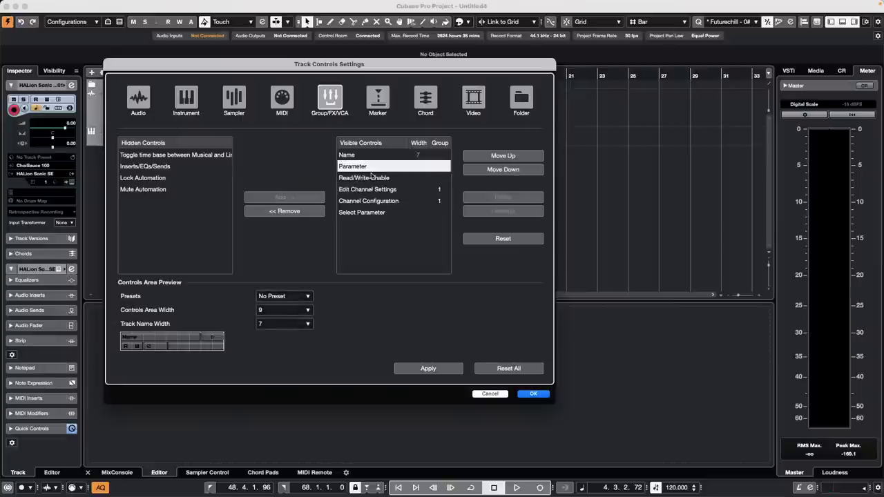
# - Go through the control lists of all track types from Audio to Folder, and close the Track Controls Settings with OK
pyautogui.click(186, 111)
pyautogui.click(145, 104)
pyautogui.click(192, 103)
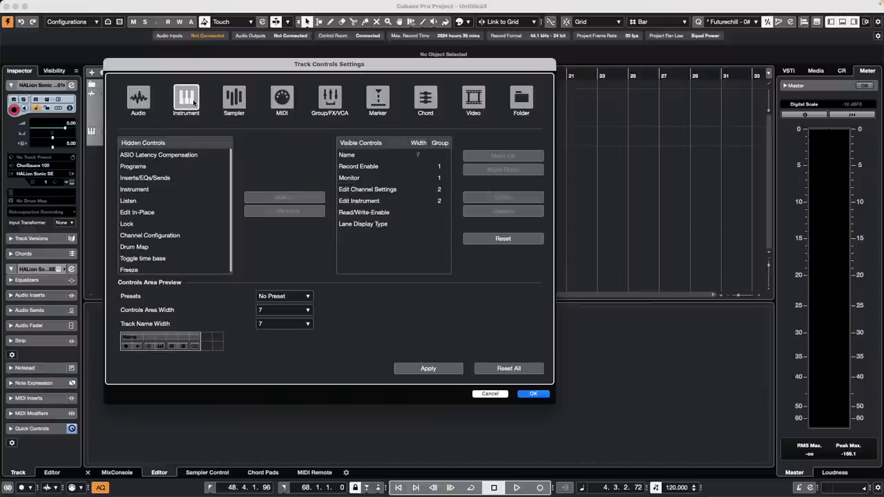
pyautogui.click(234, 99)
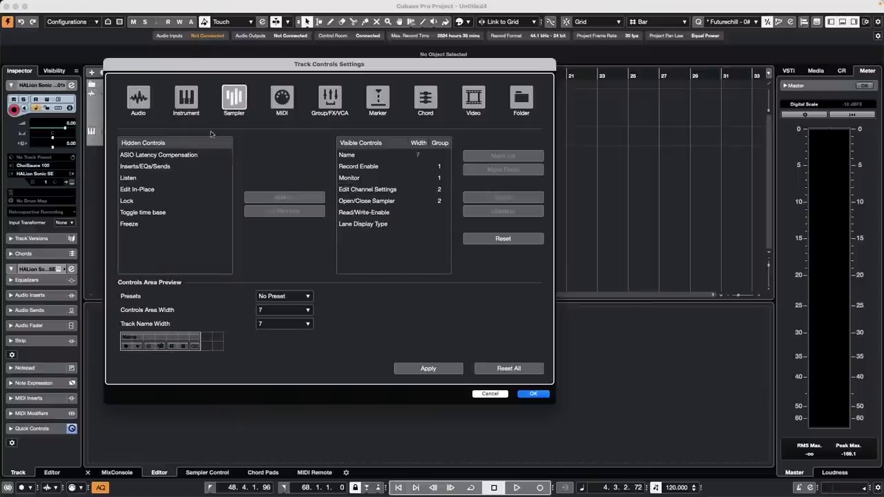
pyautogui.click(283, 100)
pyautogui.click(330, 98)
pyautogui.click(378, 98)
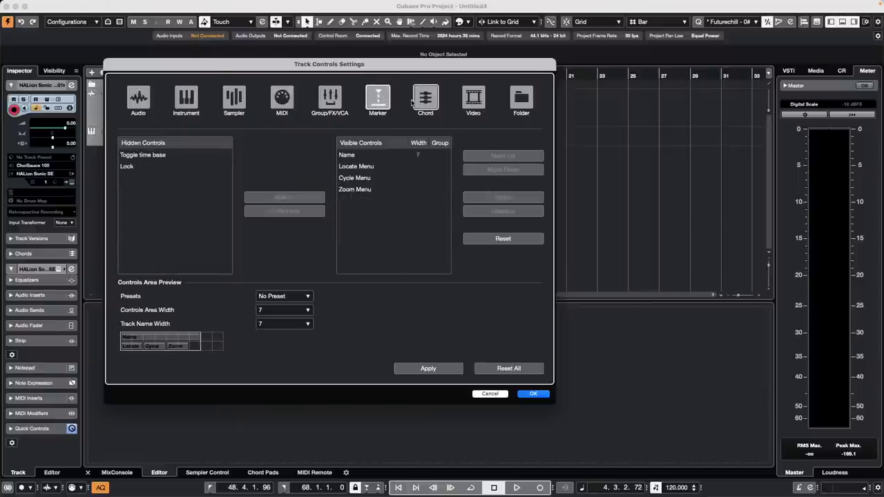
pyautogui.click(426, 98)
pyautogui.click(473, 98)
pyautogui.click(522, 98)
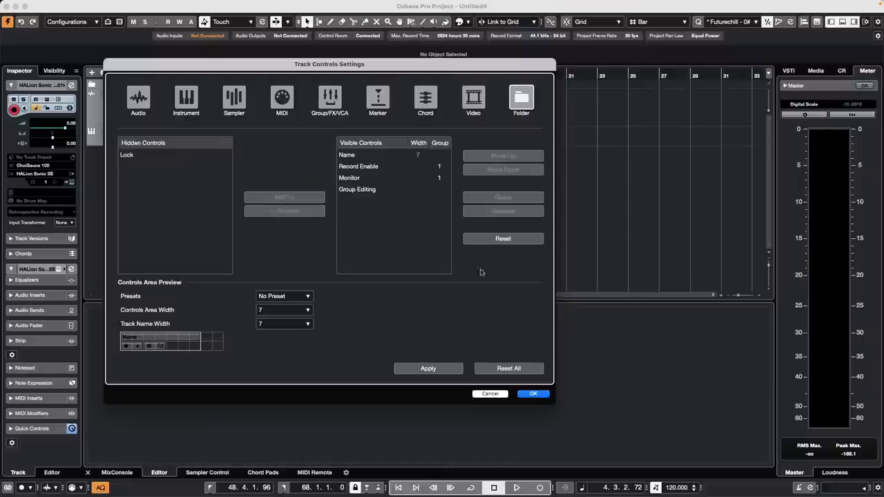
pyautogui.click(542, 395)
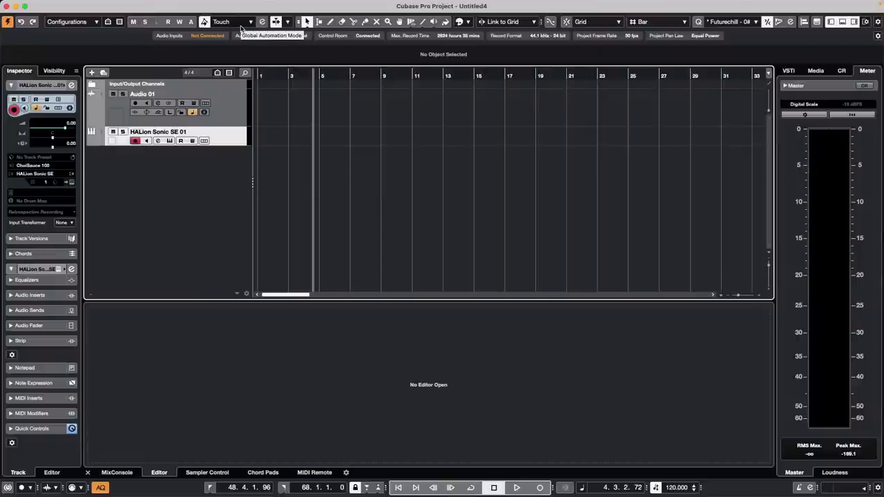
# - Open the Expression Map Setup and move its window below the track list's track names
pyautogui.click(185, 6)
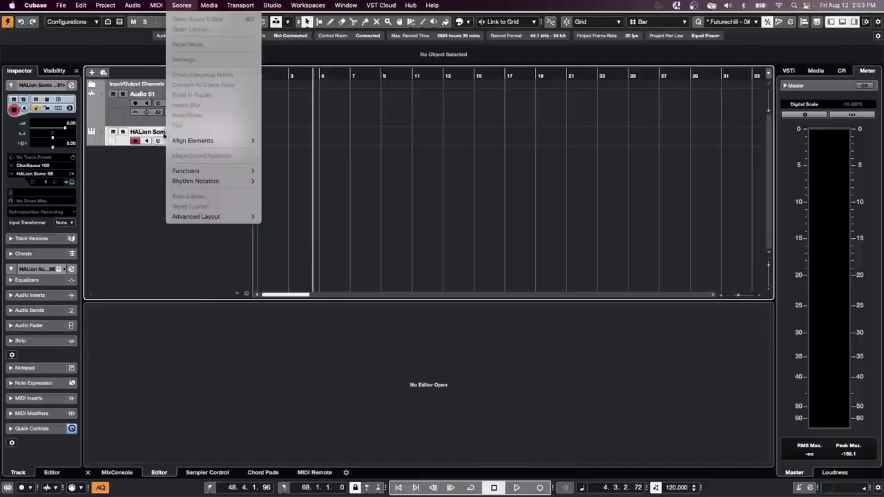
pyautogui.click(125, 141)
pyautogui.click(156, 5)
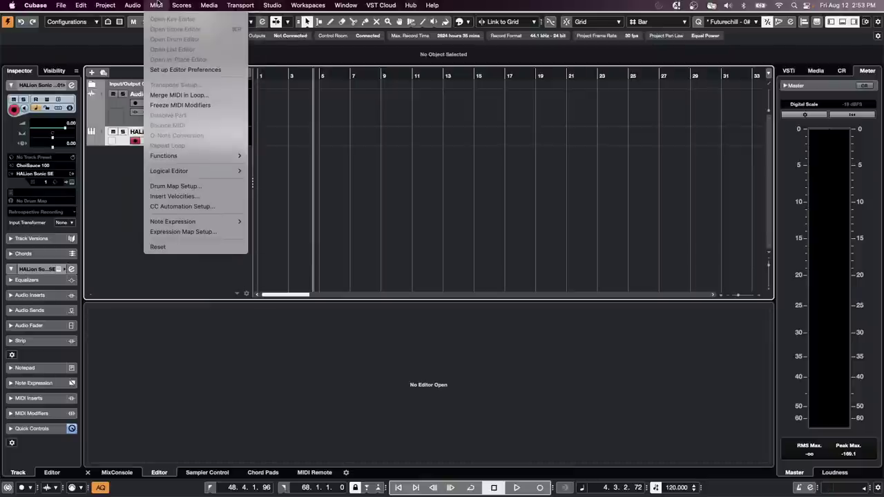
pyautogui.click(183, 232)
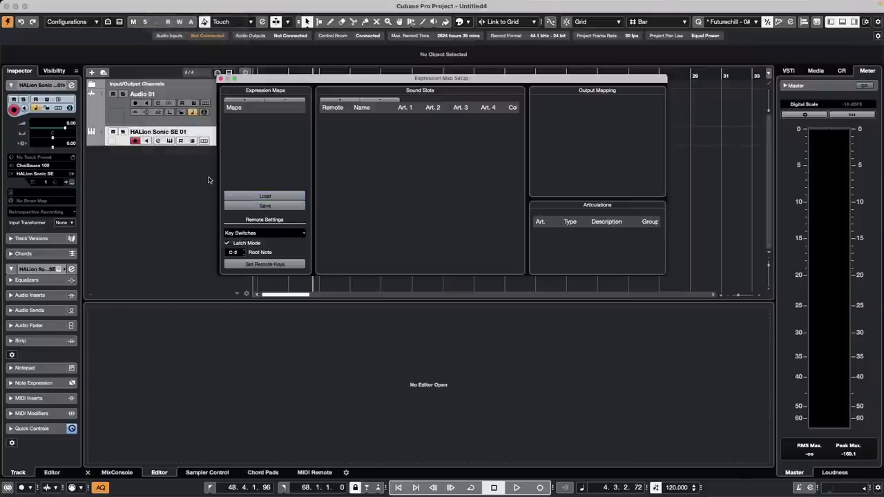
pyautogui.moveTo(311, 82); pyautogui.dragTo(243, 154)
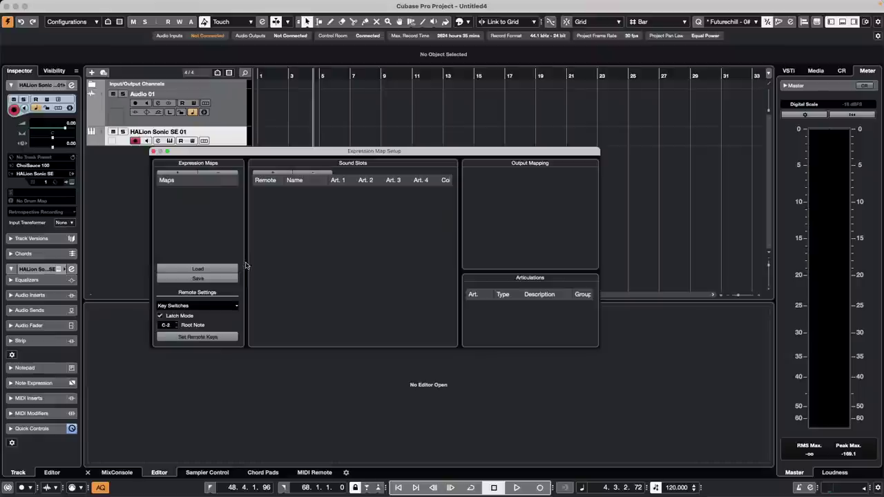
# - Create a new expression map and give its first sound slot the remote key C0 and the name short
pyautogui.click(183, 173)
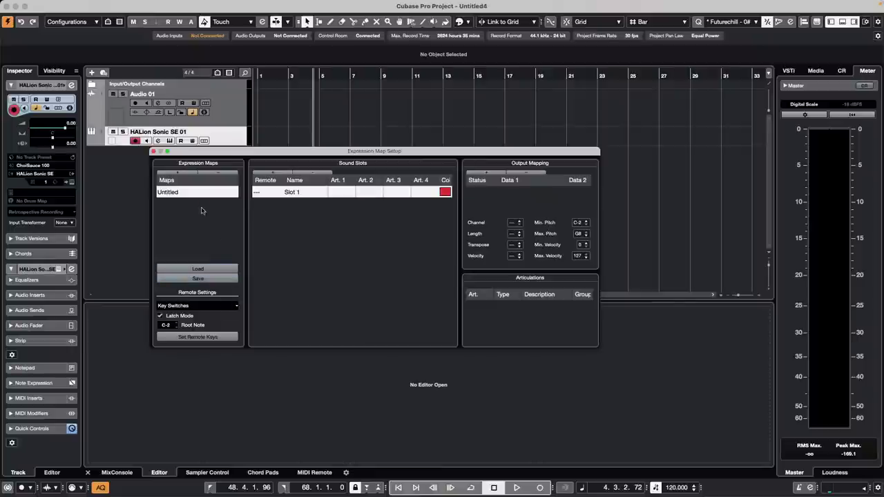
pyautogui.doubleClick(260, 192)
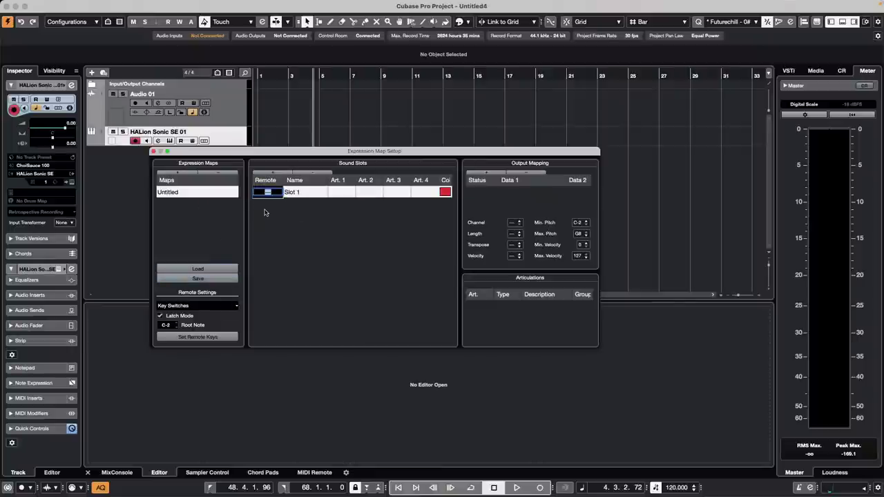
pyautogui.write('c0')
pyautogui.press('Return')
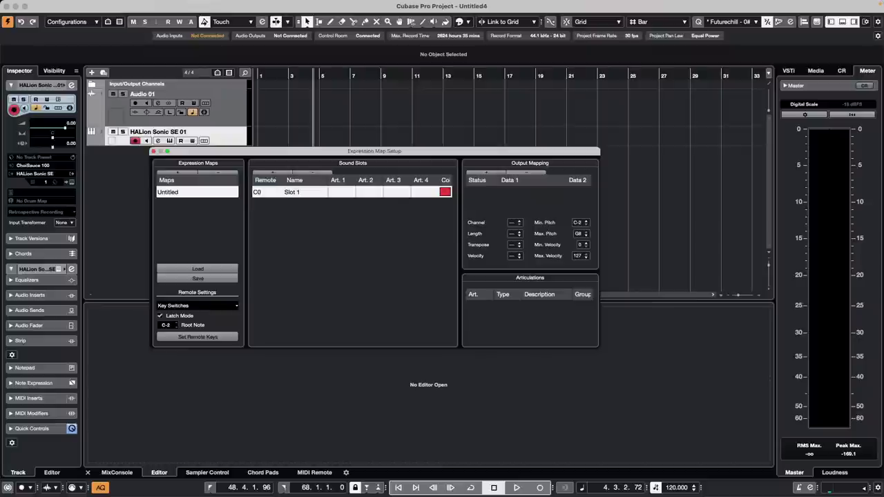
pyautogui.doubleClick(312, 194)
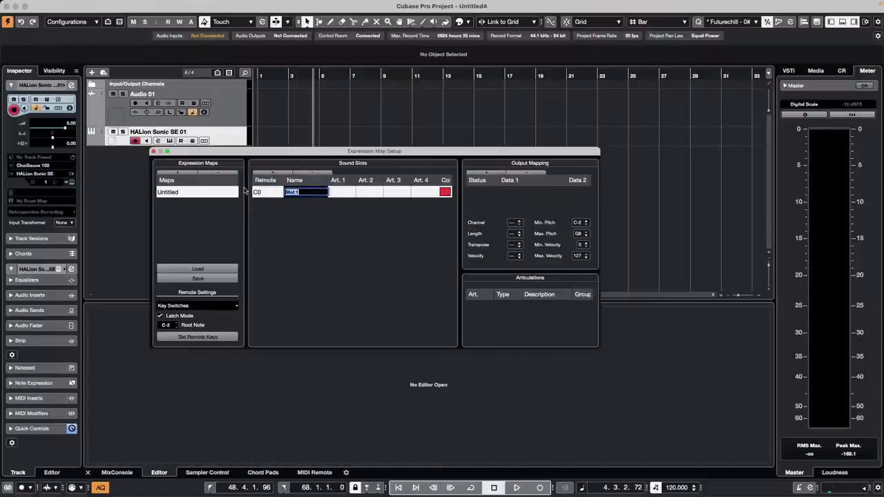
pyautogui.write('short')
pyautogui.press('Return')
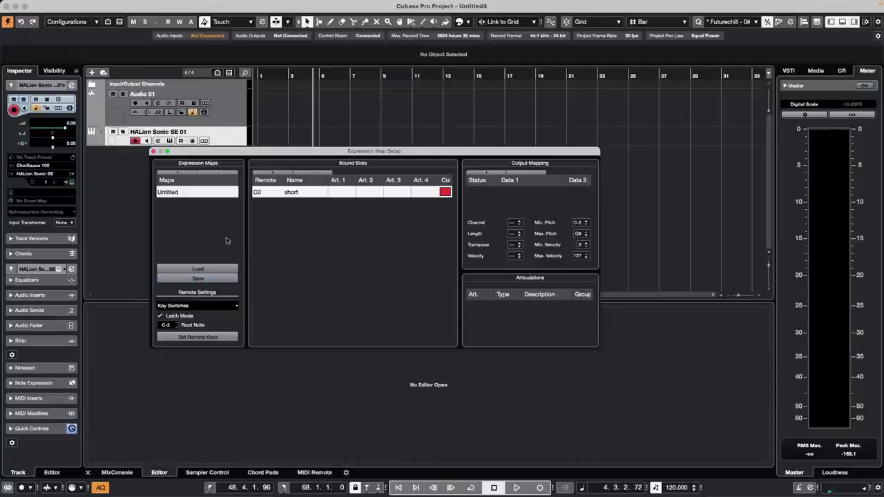
# - Add a second sound slot to the expression map with the remote key C#1 and the name Long
pyautogui.click(271, 173)
pyautogui.doubleClick(263, 204)
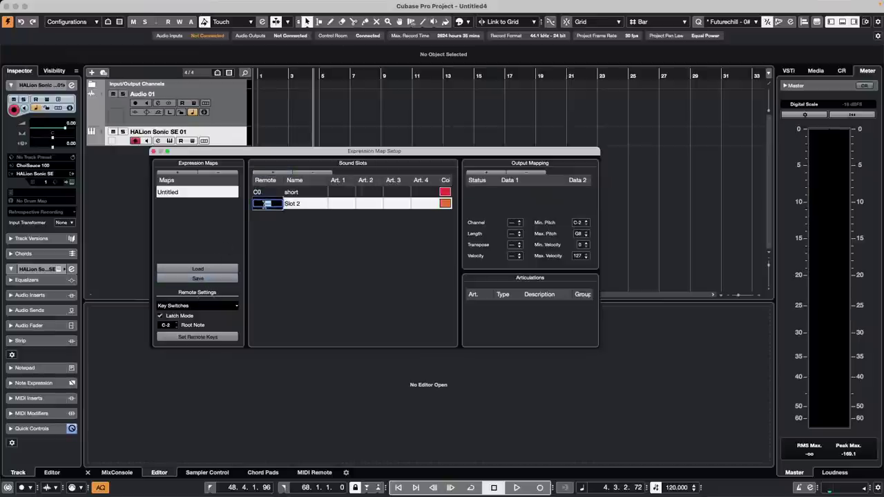
pyautogui.write('c')
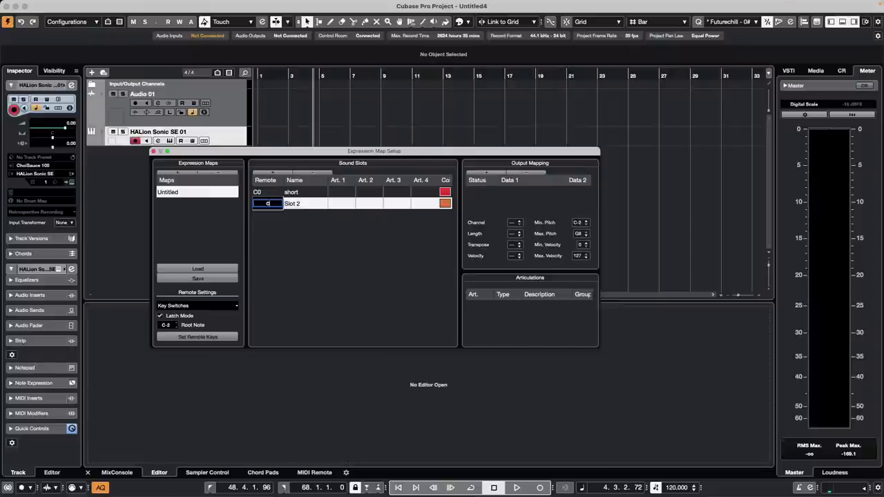
pyautogui.write('#1')
pyautogui.doubleClick(294, 204)
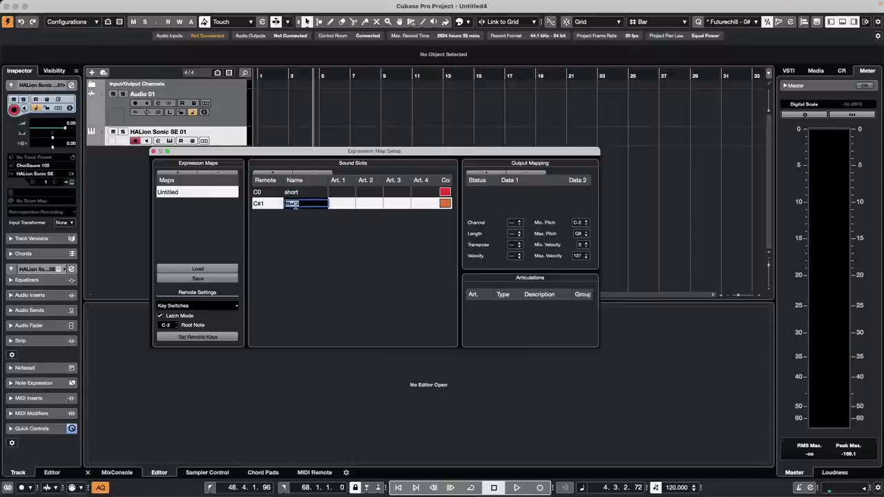
pyautogui.write('long')
pyautogui.press('Return')
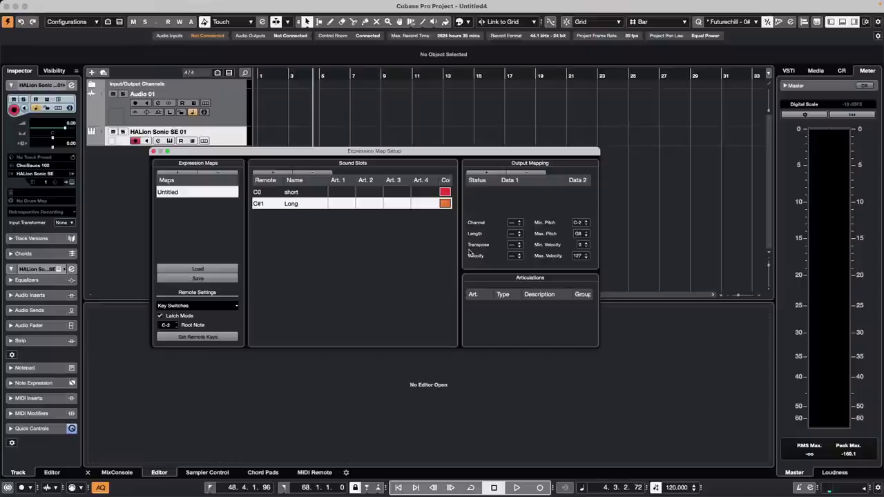
# - Save the expression map with the short and Long sound slots to the Projects folder as BBCSo Flute
pyautogui.click(301, 193)
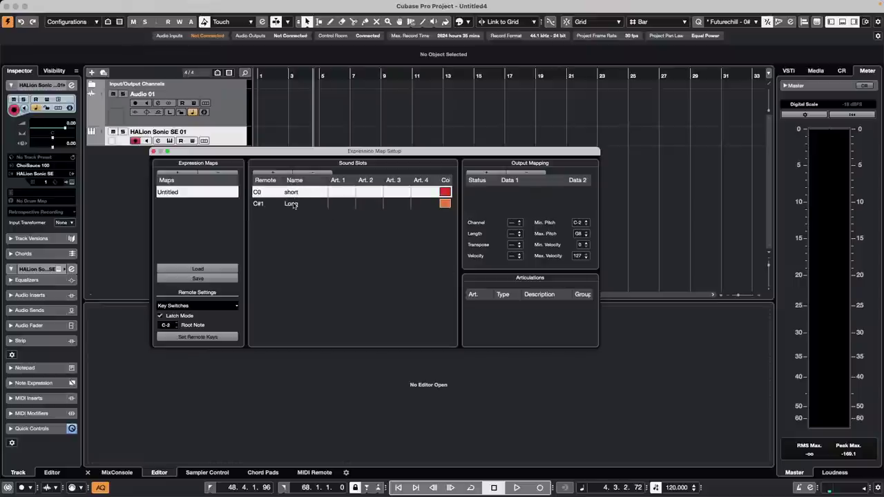
pyautogui.click(295, 204)
pyautogui.click(299, 194)
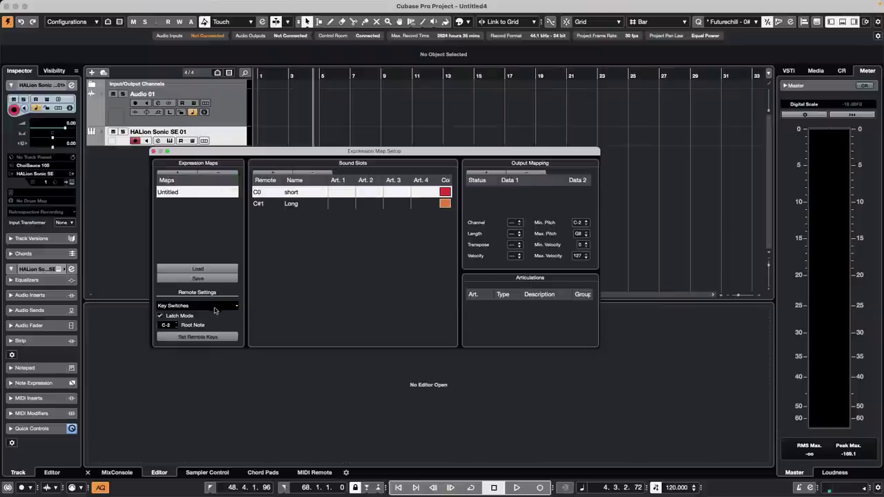
pyautogui.click(219, 268)
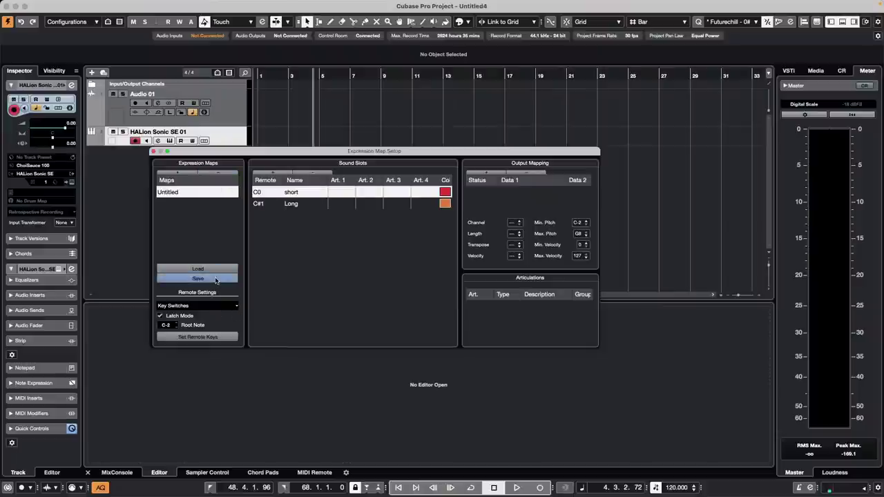
pyautogui.click(214, 279)
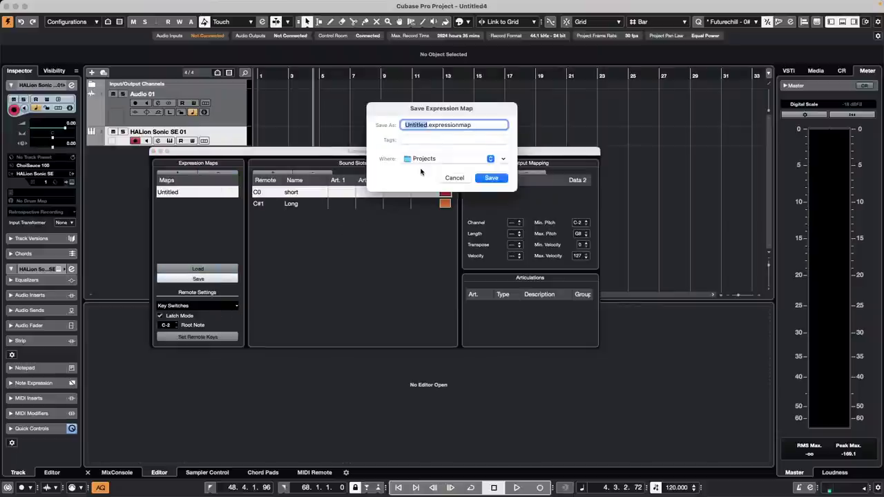
pyautogui.write('BBCSo')
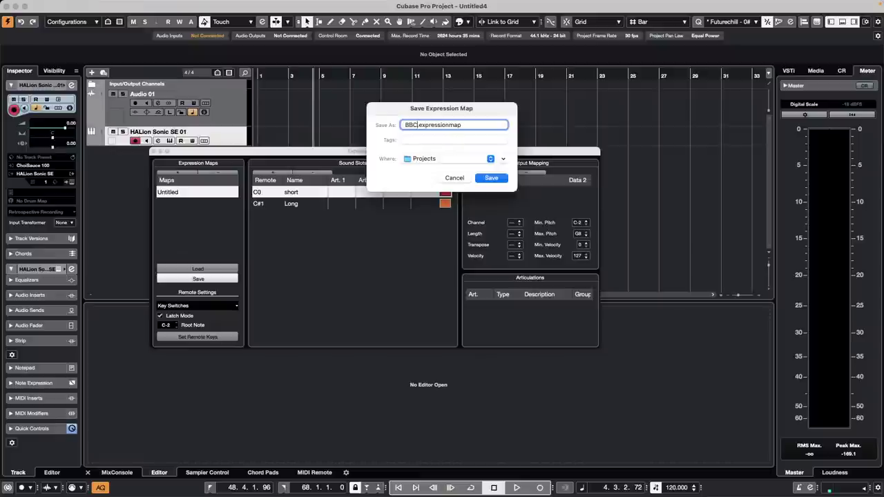
pyautogui.write(' Flu')
pyautogui.press('BackSpace')
pyautogui.write('ute')
pyautogui.press('Return')
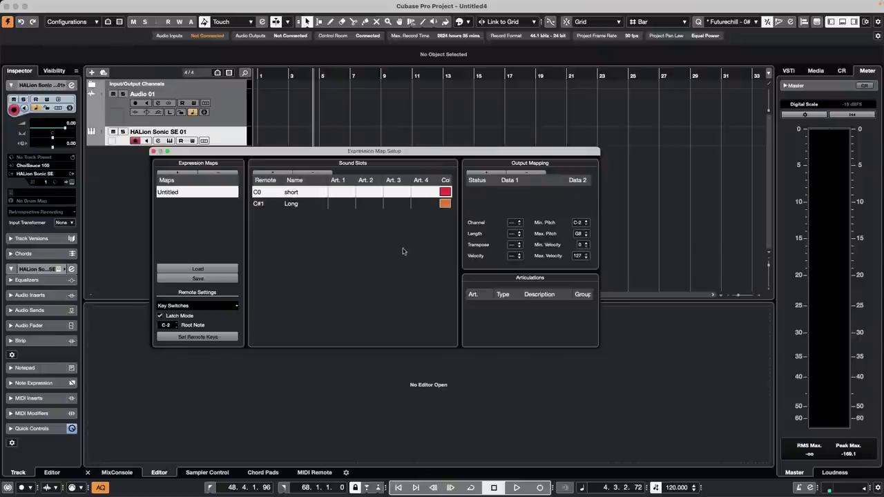
# - Close the Expression Map Setup and add one MIDI track with the default name
pyautogui.click(296, 205)
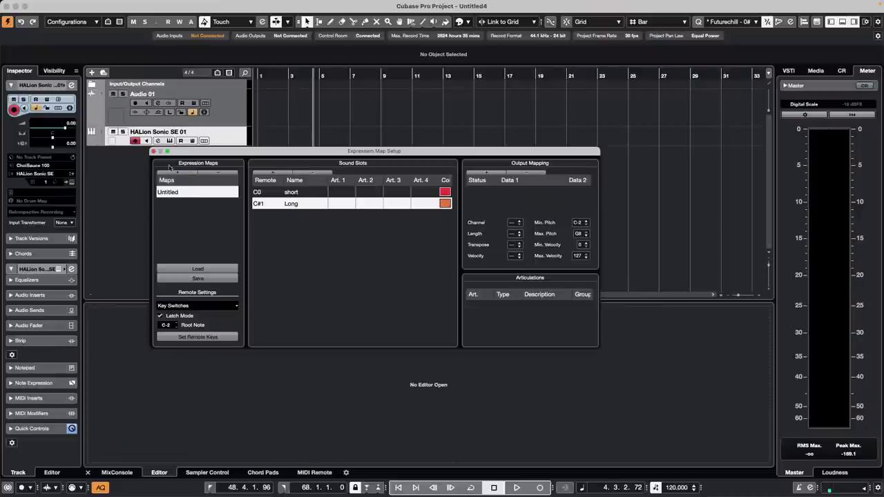
pyautogui.click(153, 151)
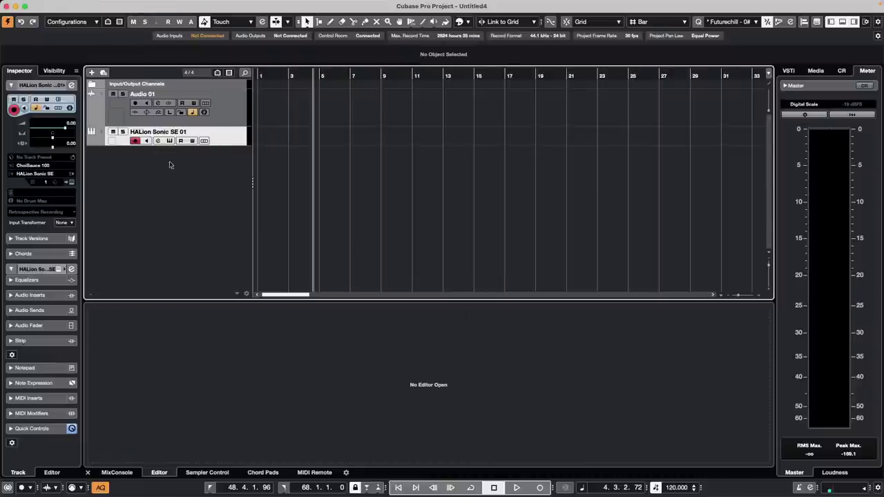
pyautogui.rightClick(132, 198)
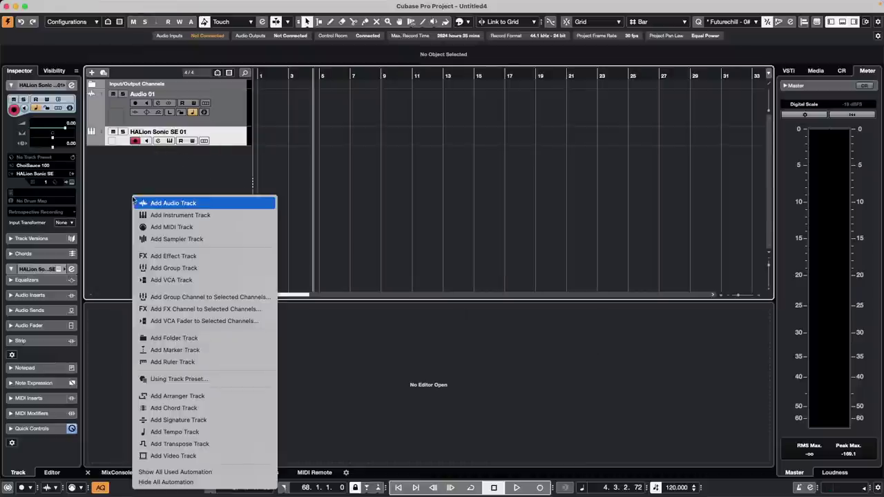
pyautogui.click(192, 230)
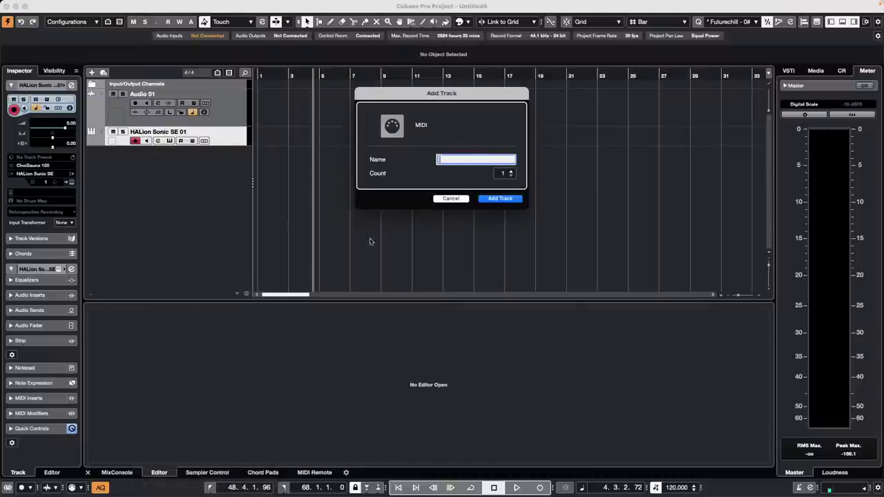
pyautogui.click(493, 202)
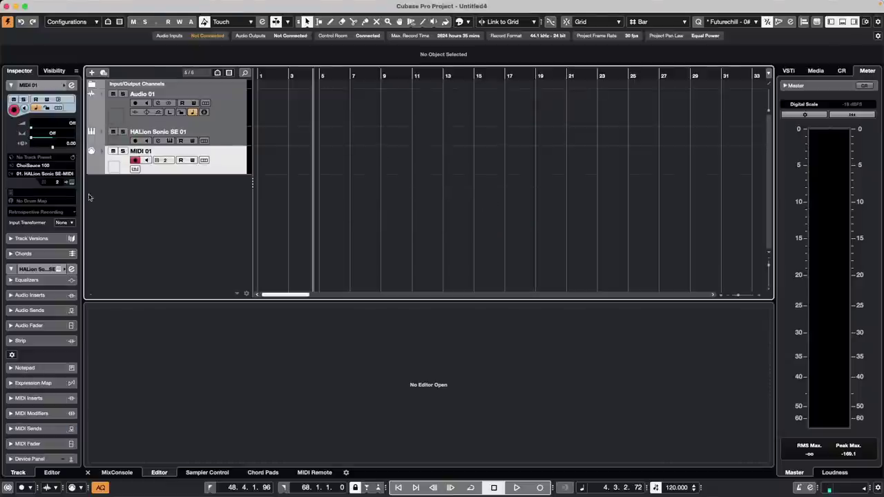
# - Draw an empty part about four and a half bars long on the MIDI 01 track, starting in bar 1
pyautogui.rightClick(284, 163)
pyautogui.click(309, 162)
pyautogui.moveTo(279, 163); pyautogui.dragTo(337, 164)
pyautogui.press('1')
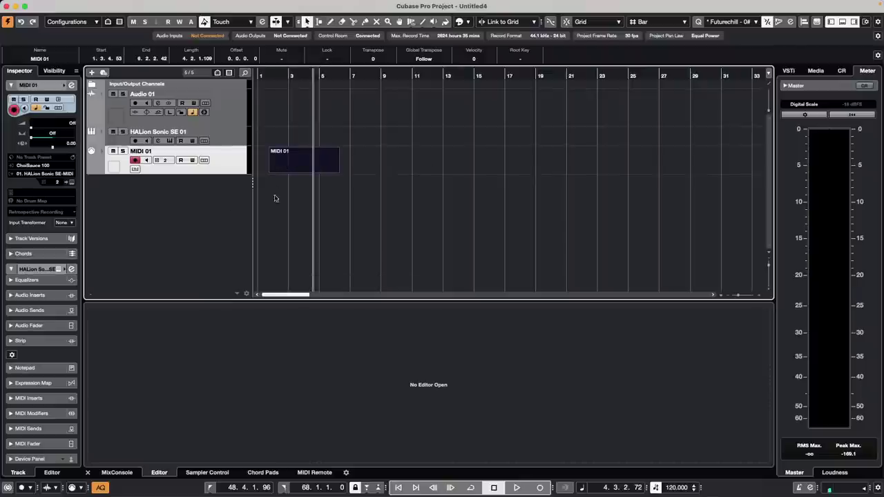
# - Open the new MIDI part in the Key Editor and assign the BBCSo Flute expression map to it
pyautogui.doubleClick(306, 173)
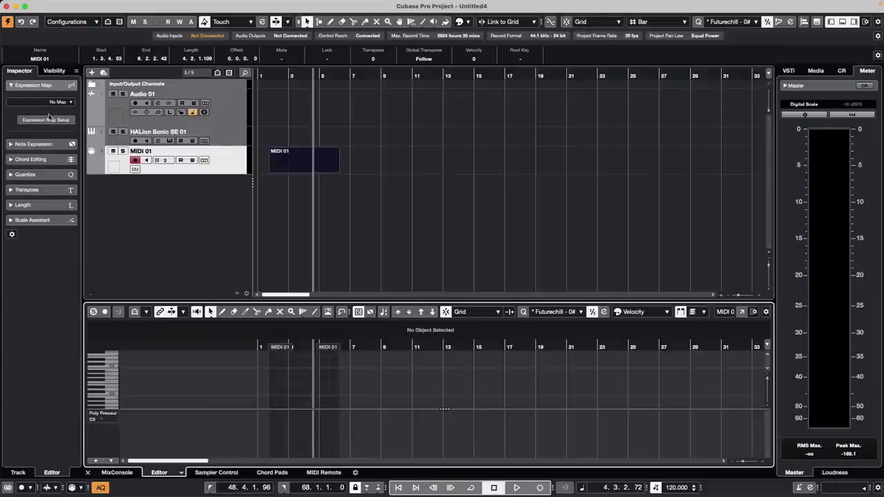
pyautogui.click(69, 102)
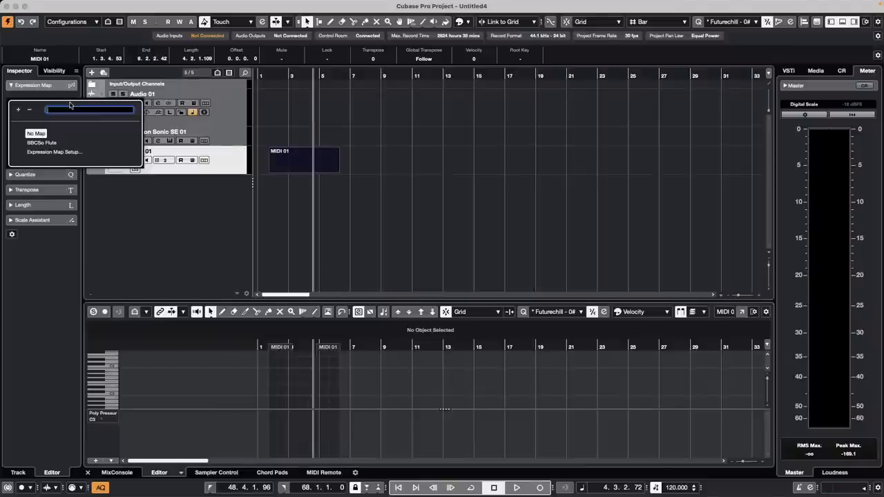
pyautogui.click(55, 144)
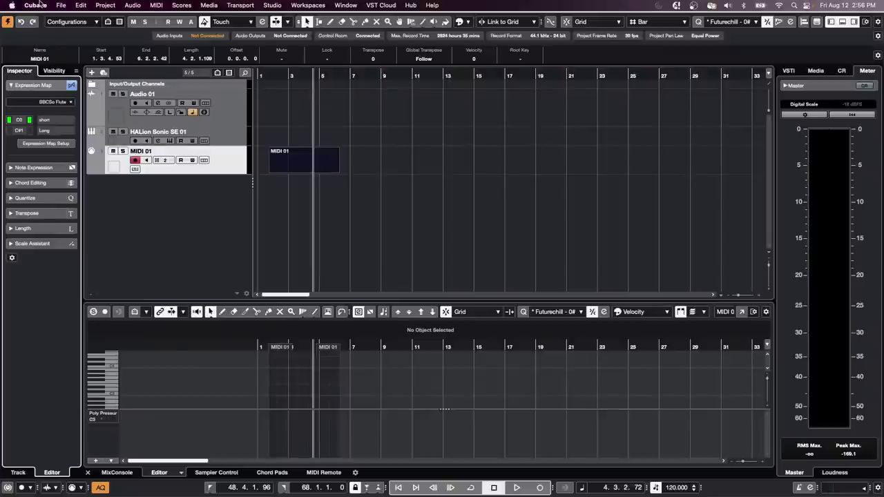
pyautogui.click(36, 5)
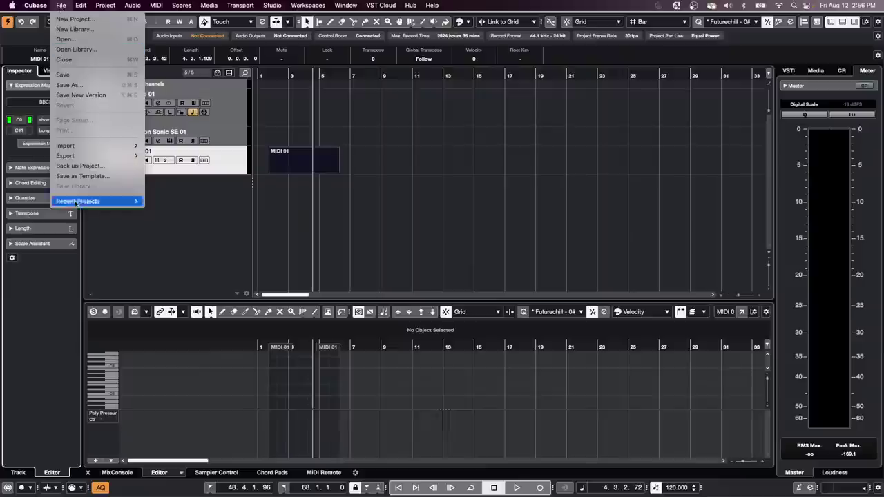
pyautogui.moveTo(80, 205)
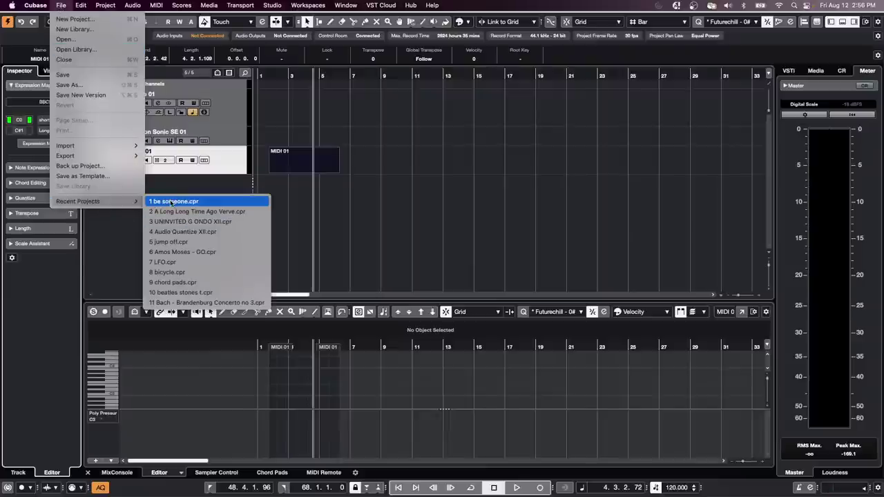
pyautogui.click(126, 239)
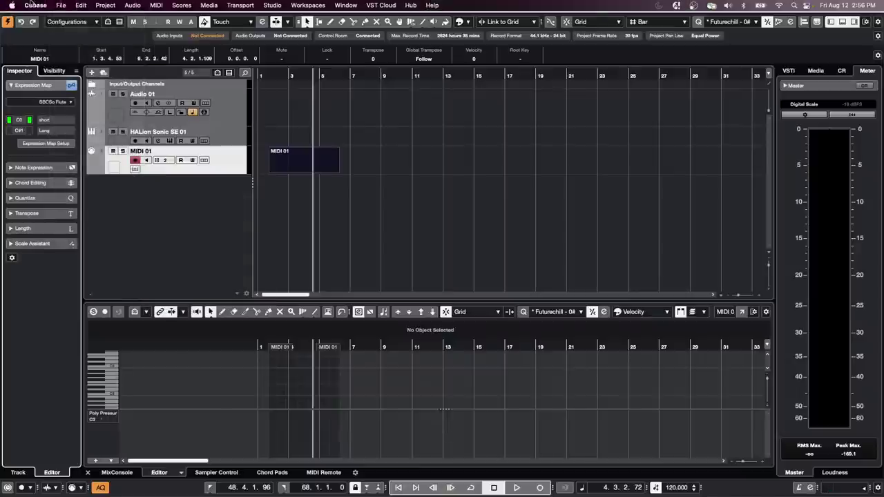
# - Open the recent project A Long Long Time Ago Verve, activate it and deselect the lead vocal event
pyautogui.click(61, 5)
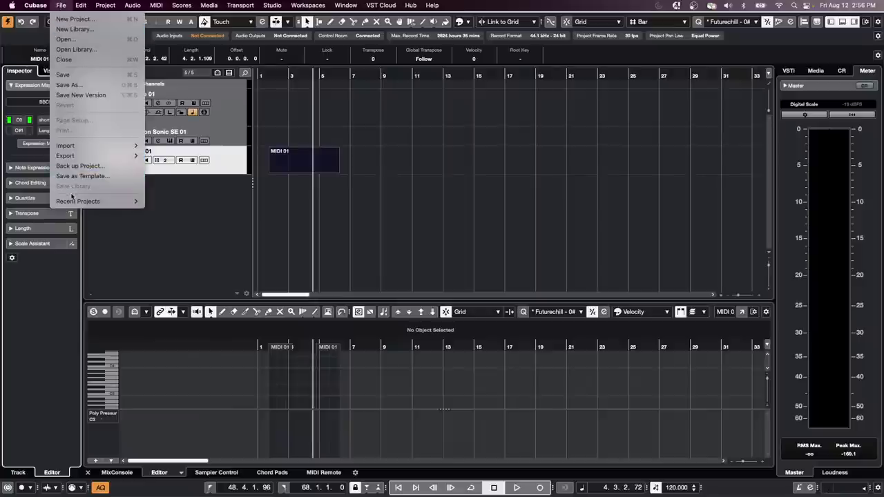
pyautogui.moveTo(73, 201)
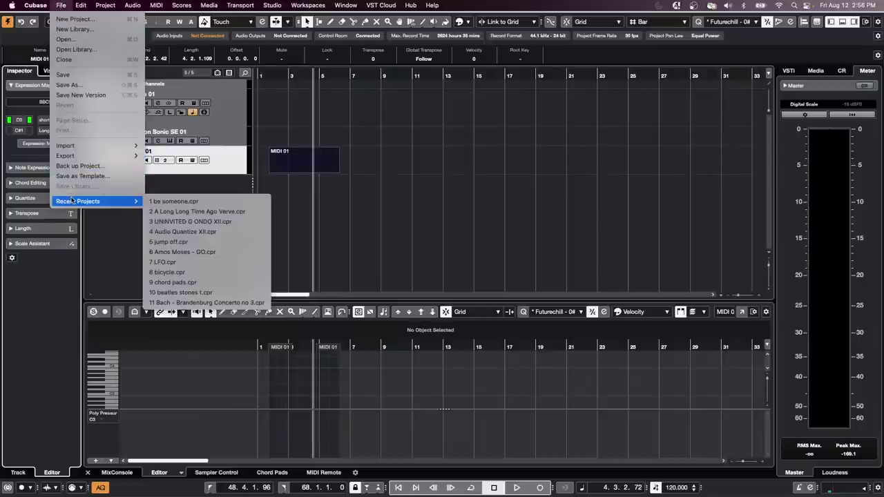
pyautogui.click(183, 211)
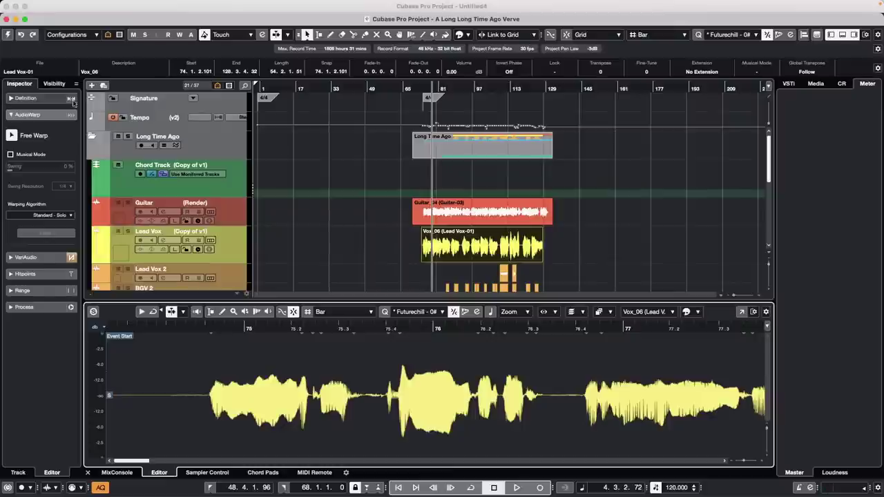
pyautogui.moveTo(58, 3)
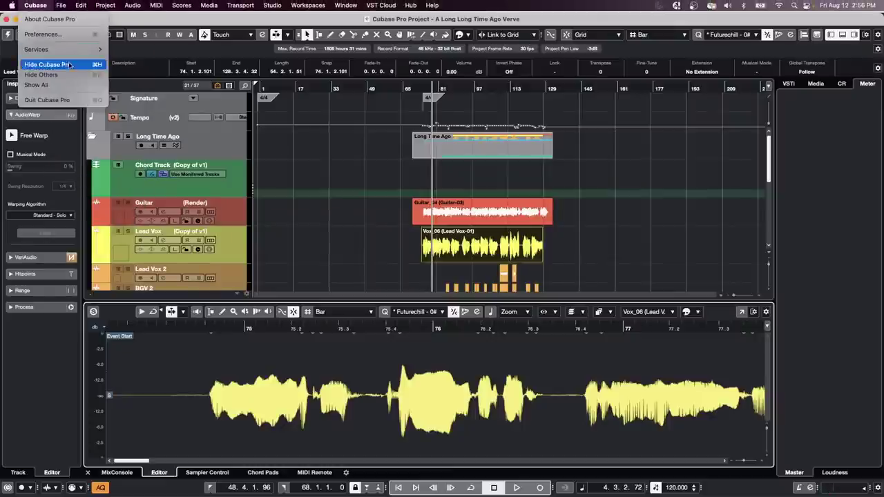
pyautogui.click(2, 58)
pyautogui.click(8, 37)
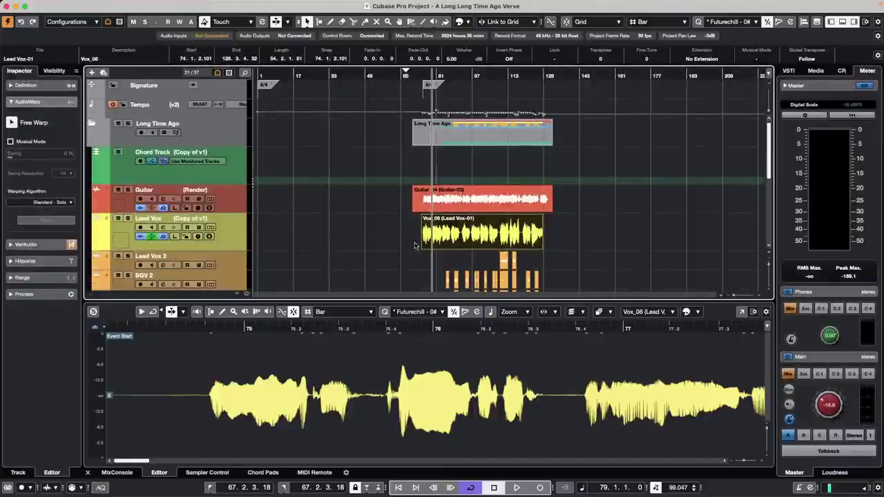
pyautogui.click(395, 241)
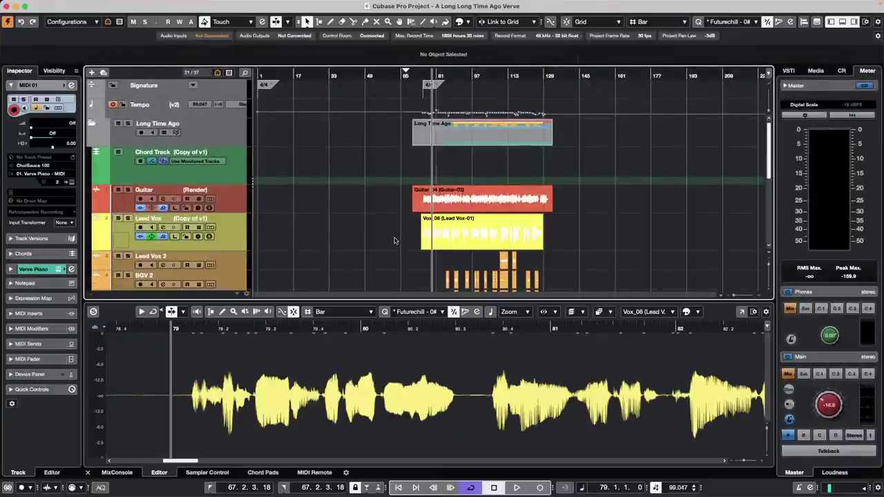
# - Reset the Event Display audio preferences to their defaults and accept the change
pyautogui.click(28, 8)
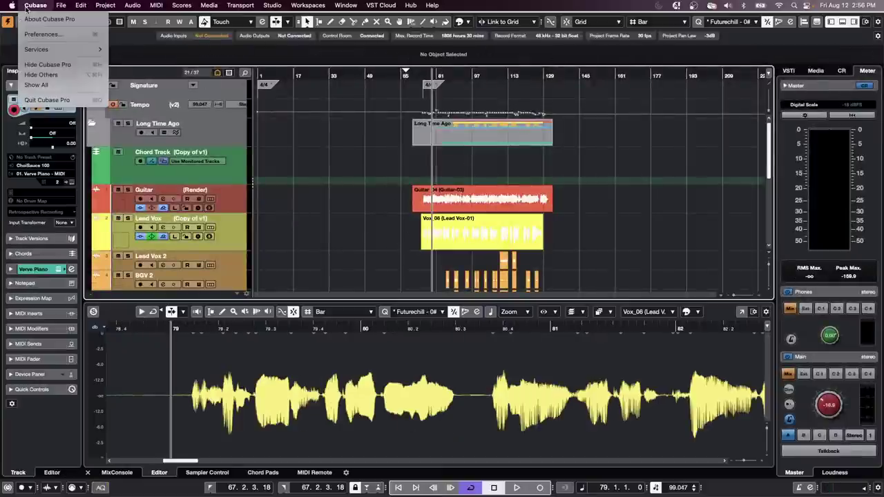
pyautogui.click(58, 37)
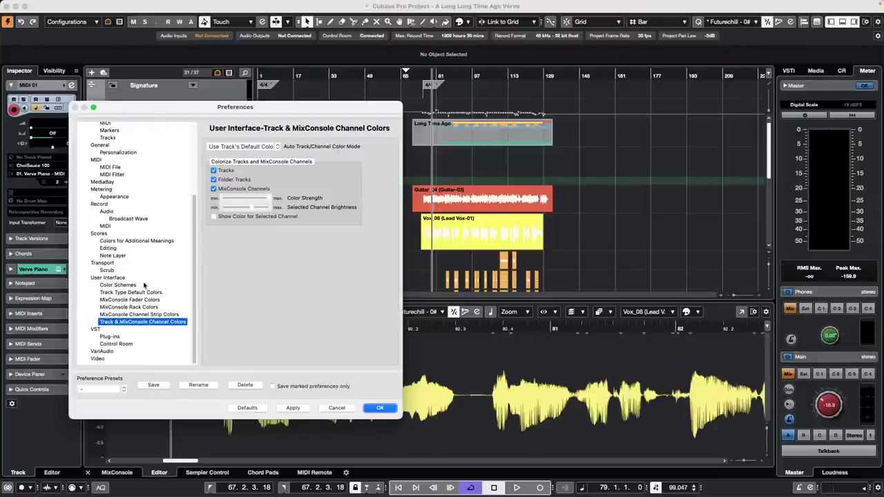
pyautogui.scroll(5, 114, 217)
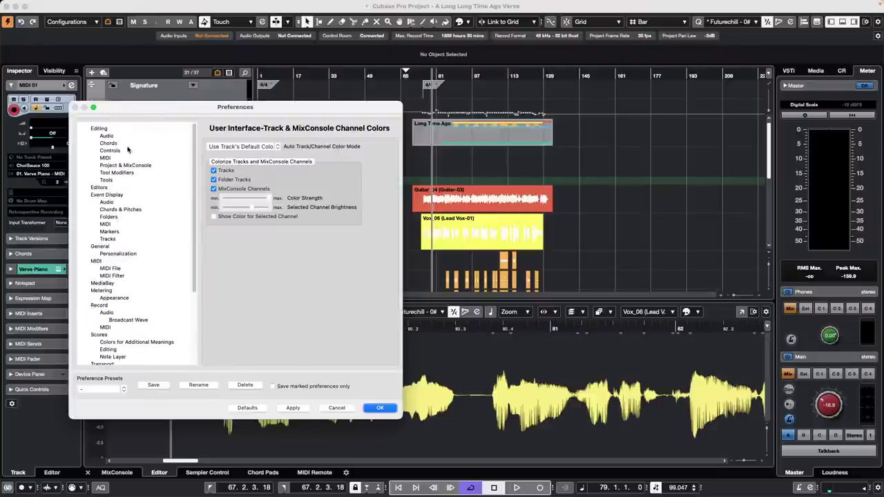
pyautogui.click(110, 201)
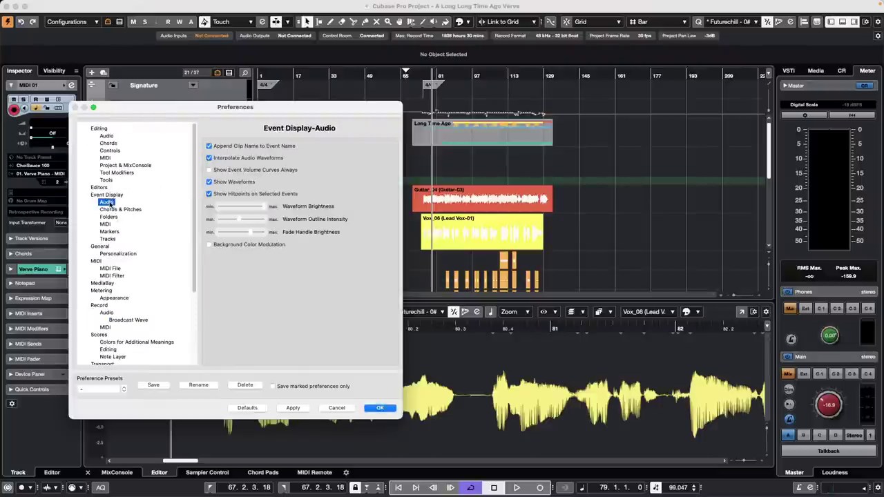
pyautogui.click(246, 408)
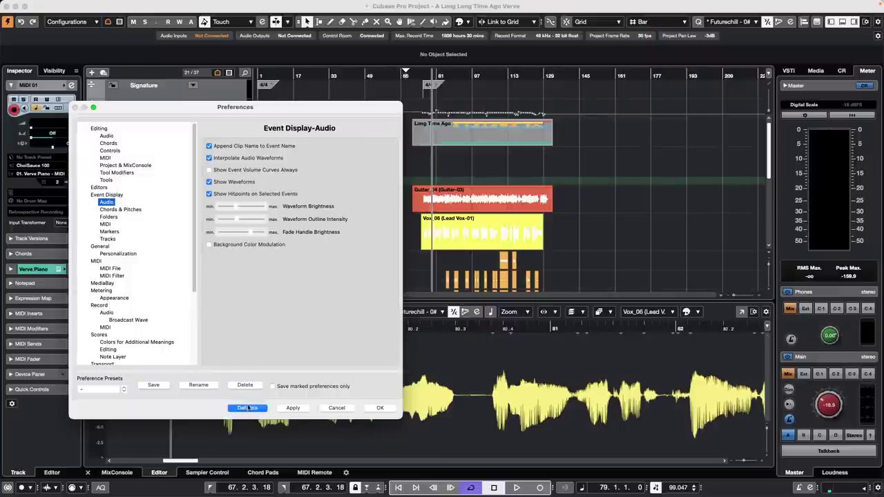
pyautogui.click(380, 407)
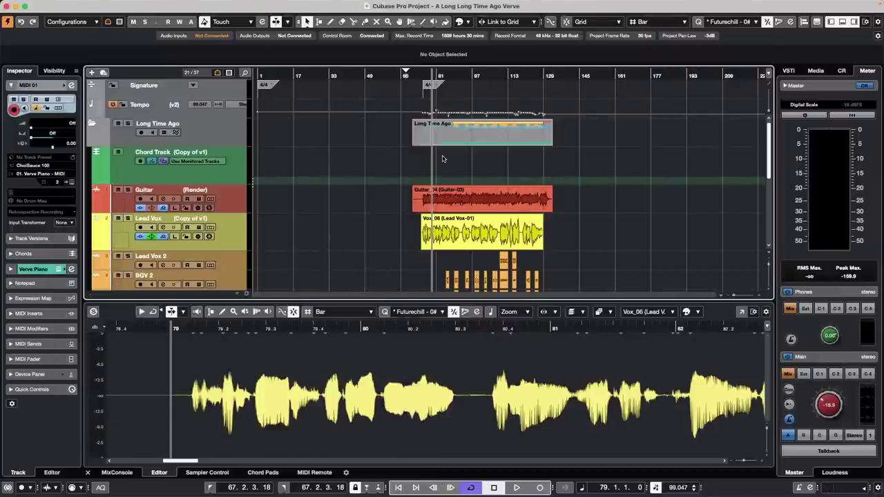
# - Play the project, show the MixConsole in the lower zone during playback, and stop playback
pyautogui.press('space')
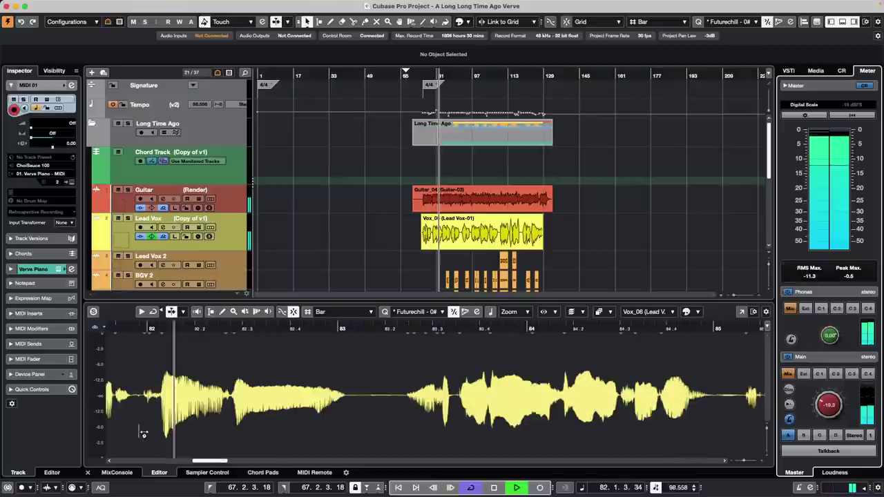
pyautogui.click(120, 473)
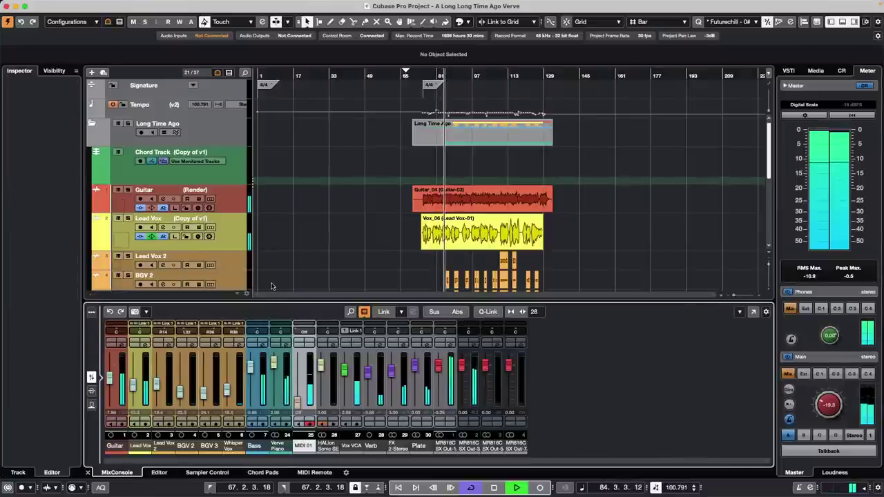
pyautogui.press('space')
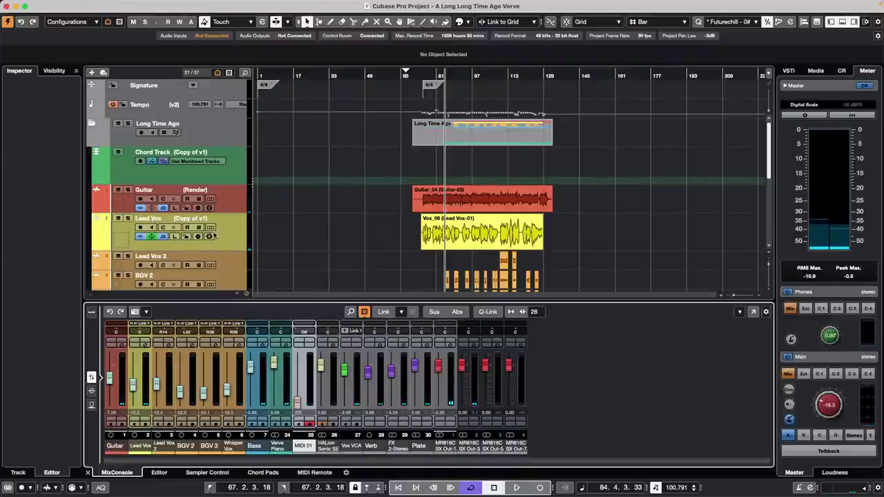
# - Add a stereo group channel named Summing to the selected tracks from Guitar through Verve Piano
pyautogui.click(222, 204)
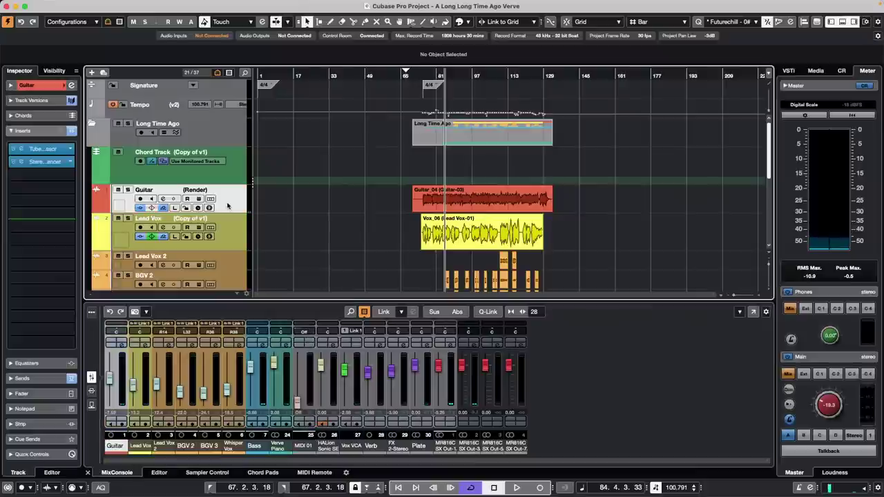
pyautogui.scroll(-8, 228, 205)
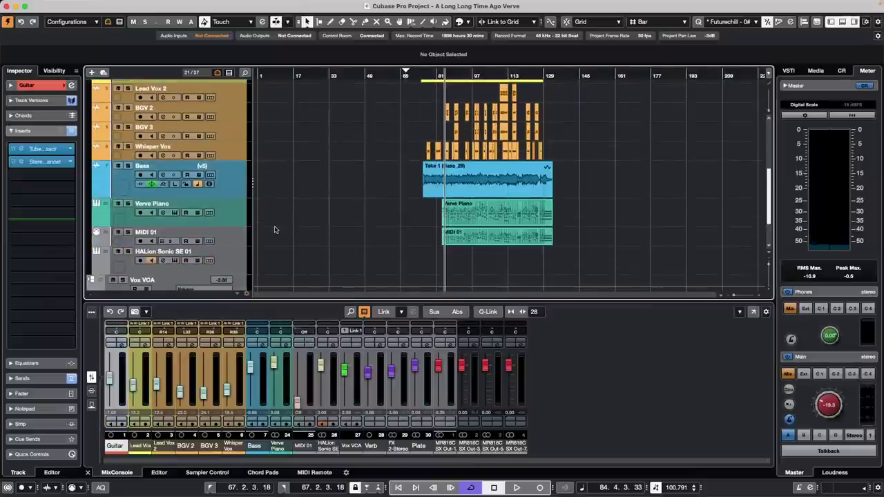
pyautogui.click(234, 215)
pyautogui.rightClick(234, 216)
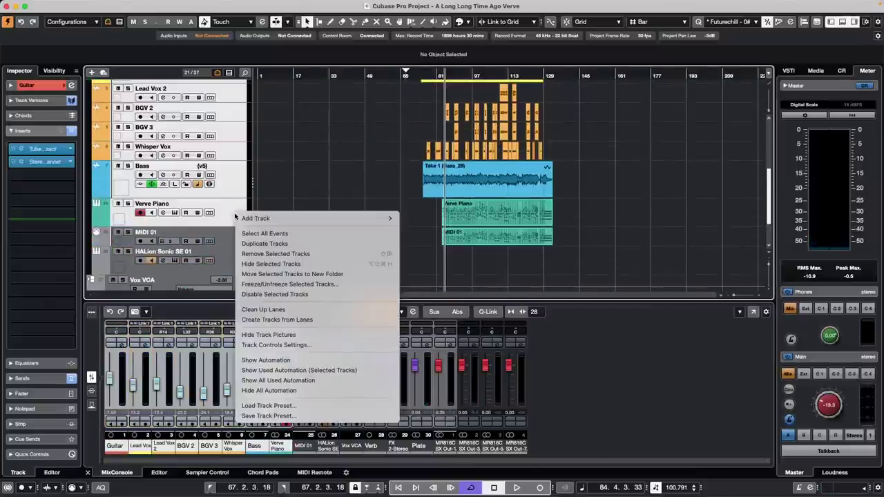
pyautogui.moveTo(246, 218)
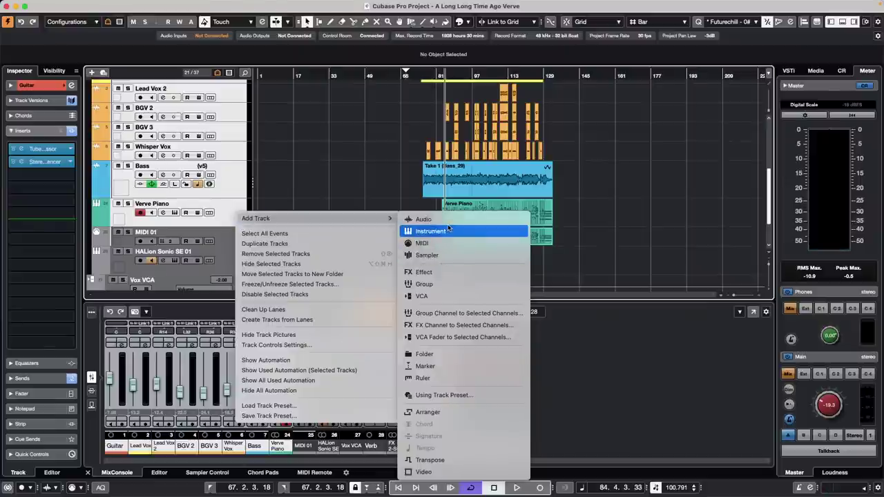
pyautogui.click(442, 313)
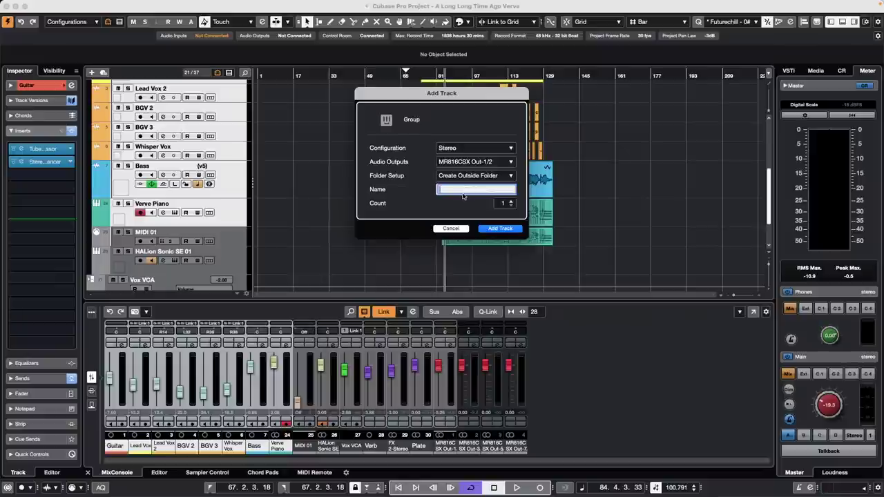
pyautogui.write('Summing')
pyautogui.press('Return')
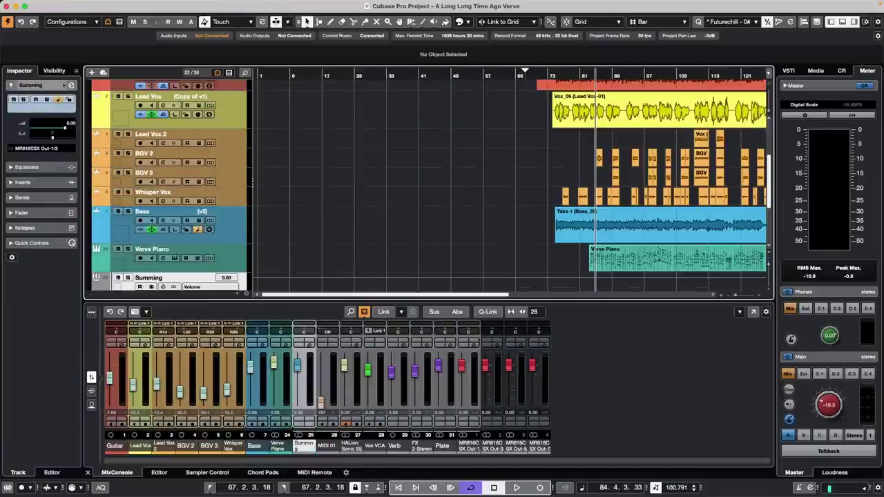
# - Play the project, lower the Summing group's fader to -0.21 during playback, and stop playback
pyautogui.press('space')
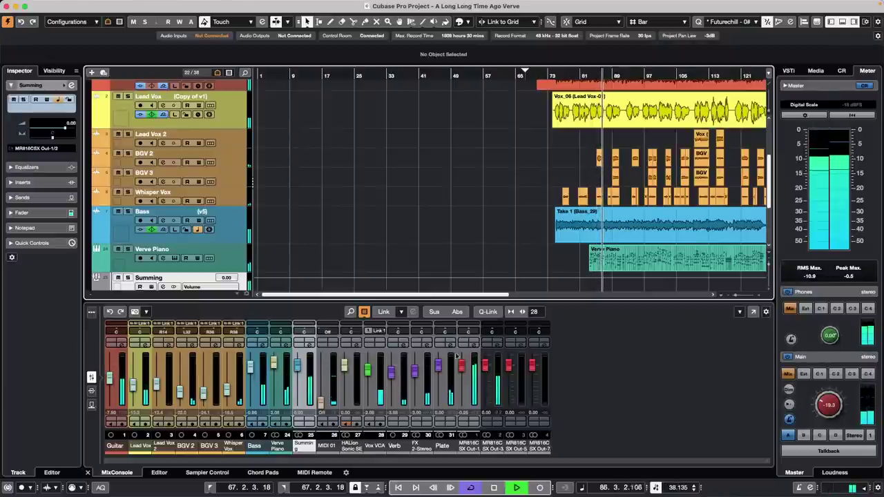
pyautogui.scroll(-2, 391, 248)
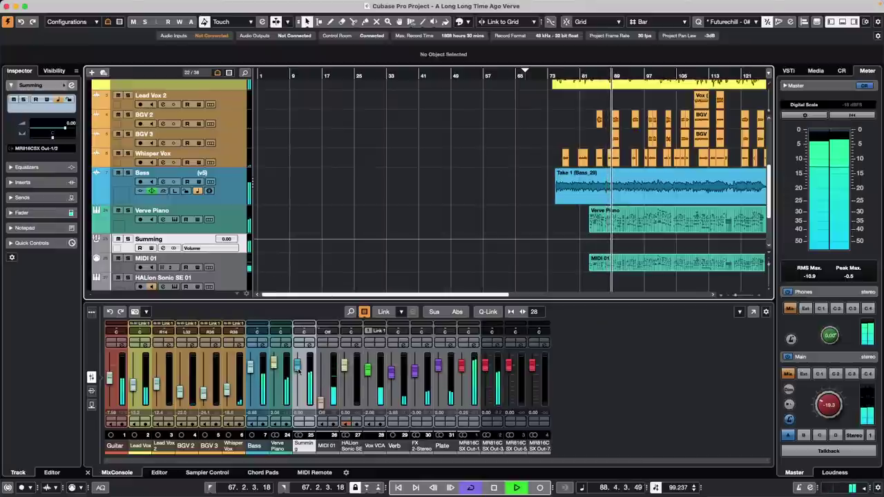
pyautogui.moveTo(299, 372)
pyautogui.mouseDown()
pyautogui.moveTo(298, 413)
pyautogui.moveTo(306, 373)
pyautogui.mouseUp()
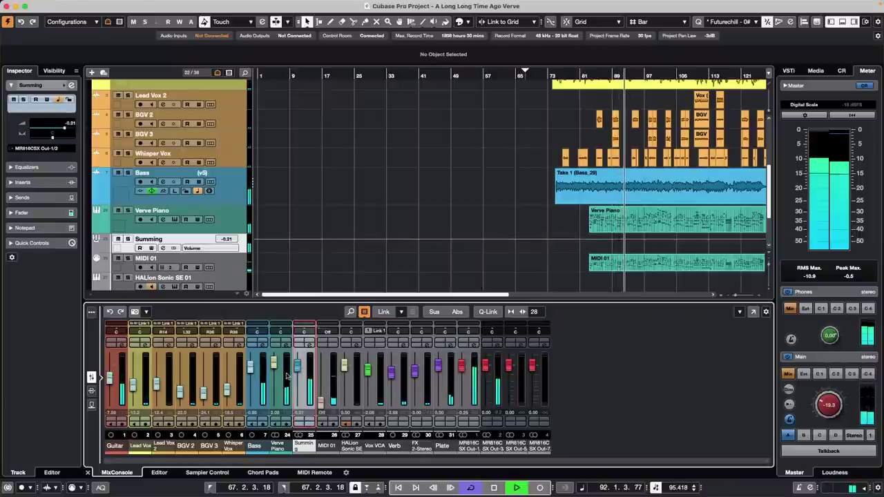
pyautogui.press('space')
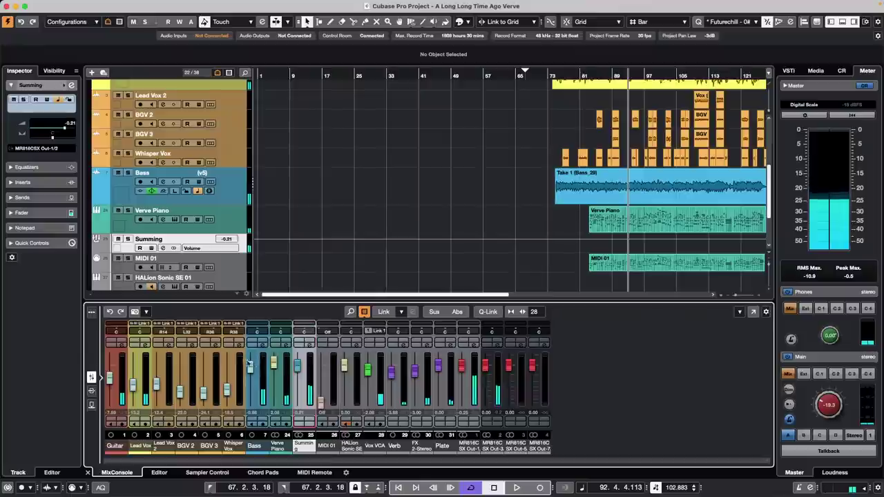
# - Try setting up a new audio track with the Summing group as its audio input, and cancel without adding it
pyautogui.rightClick(228, 249)
pyautogui.moveTo(290, 252)
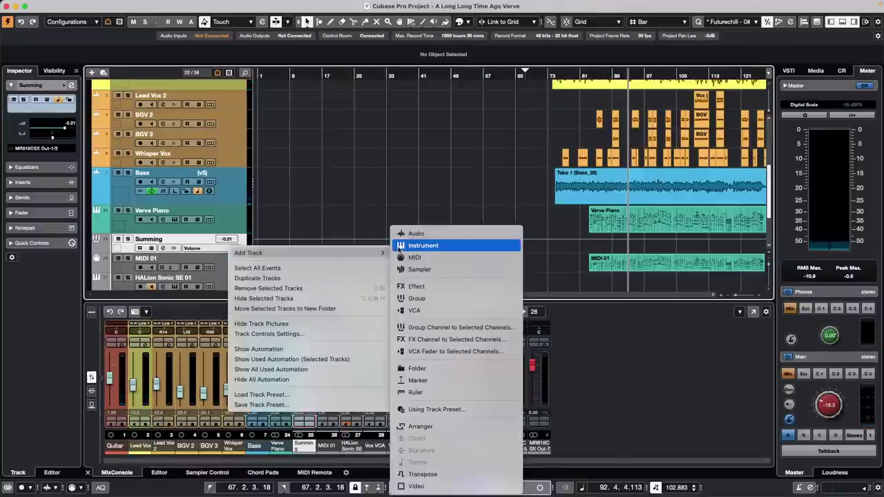
pyautogui.click(416, 161)
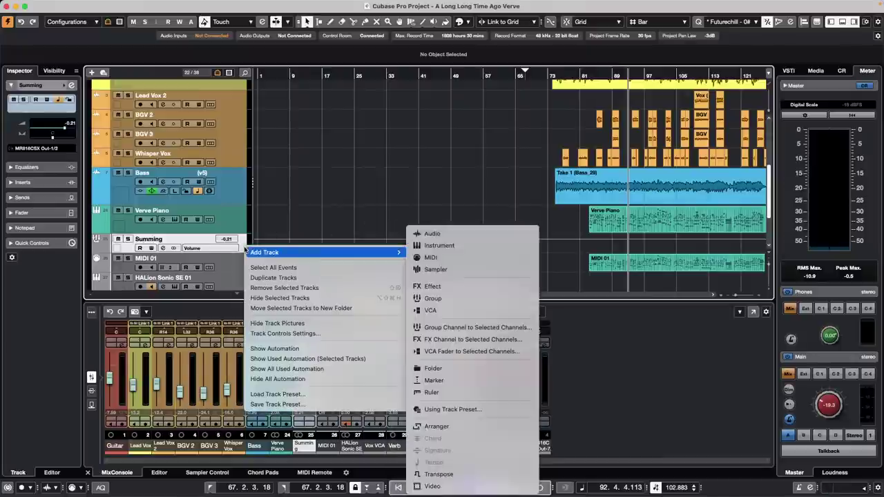
pyautogui.rightClick(245, 248)
pyautogui.moveTo(398, 252)
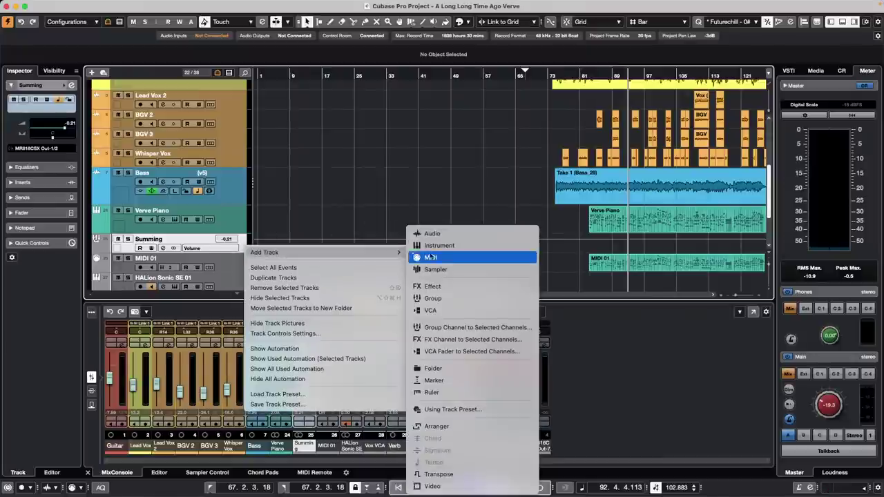
pyautogui.click(487, 237)
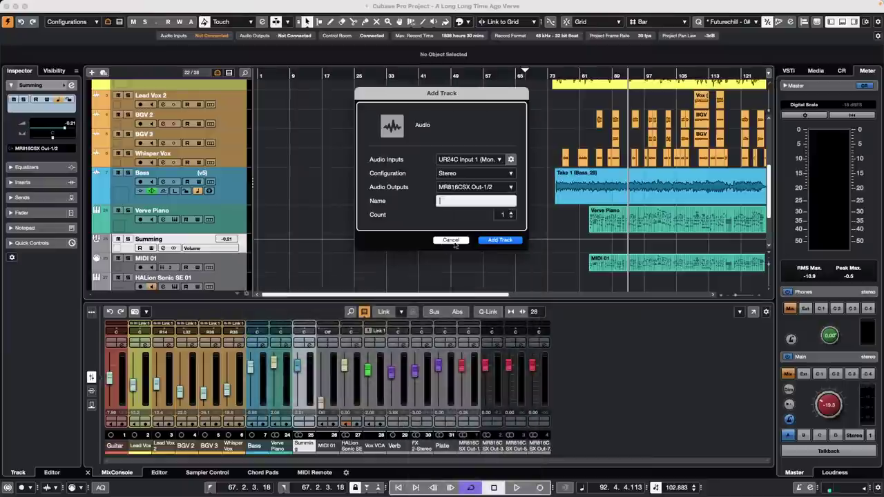
pyautogui.click(469, 174)
pyautogui.click(417, 150)
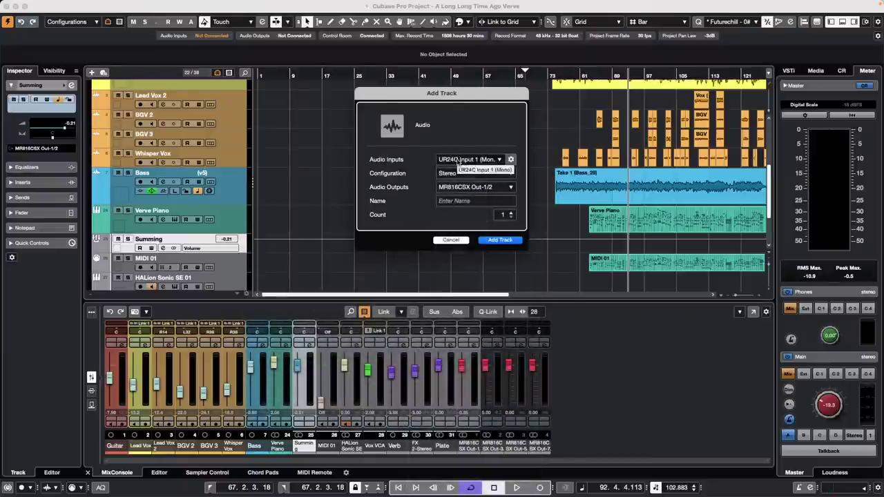
pyautogui.click(459, 159)
pyautogui.click(450, 199)
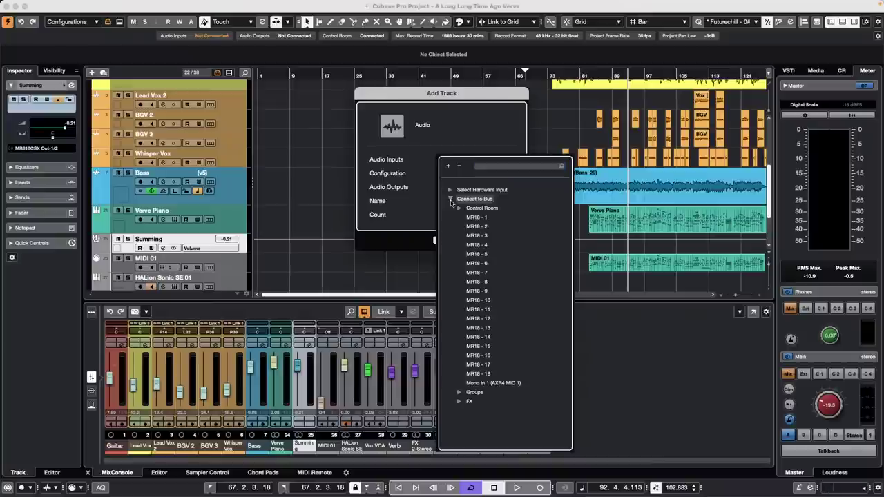
pyautogui.click(450, 190)
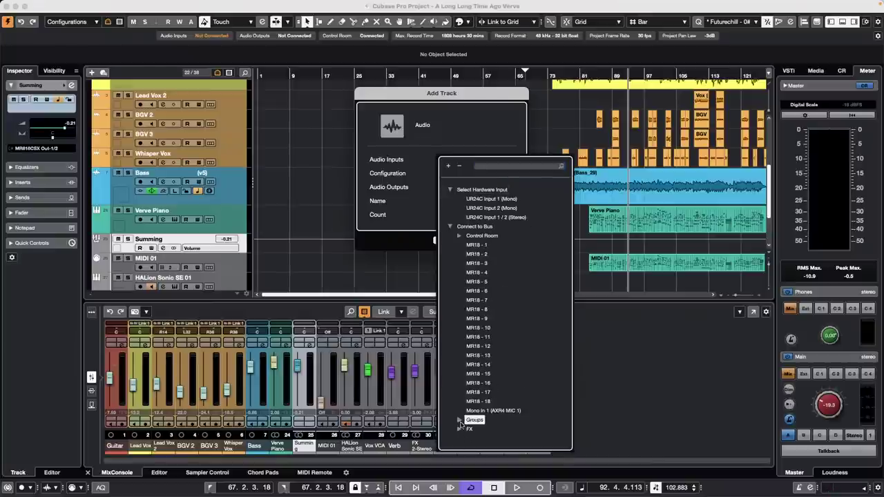
pyautogui.click(459, 420)
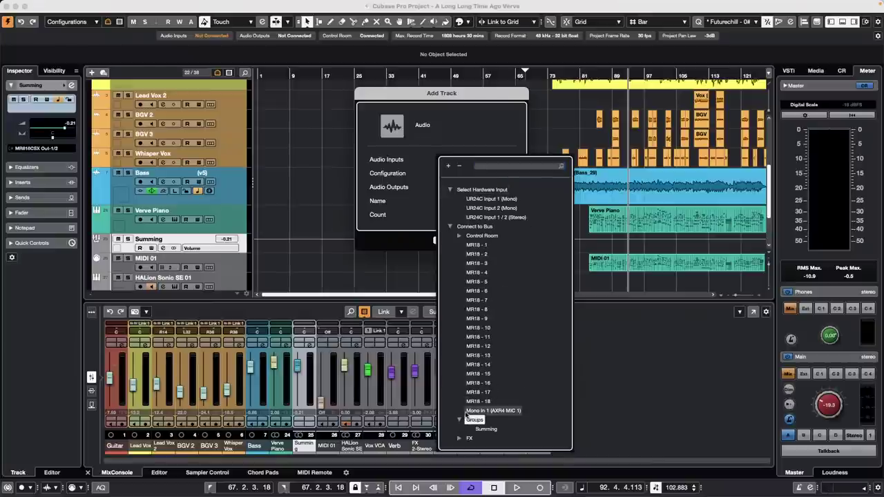
pyautogui.click(487, 430)
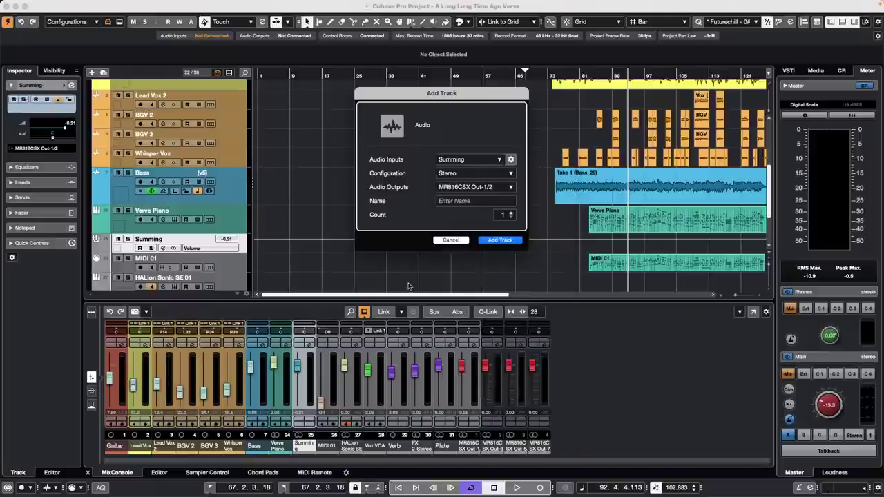
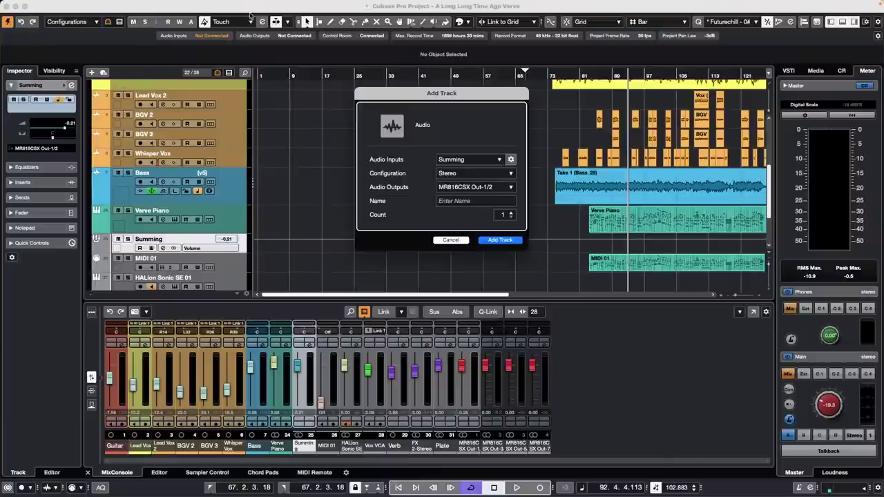
pyautogui.click(274, 6)
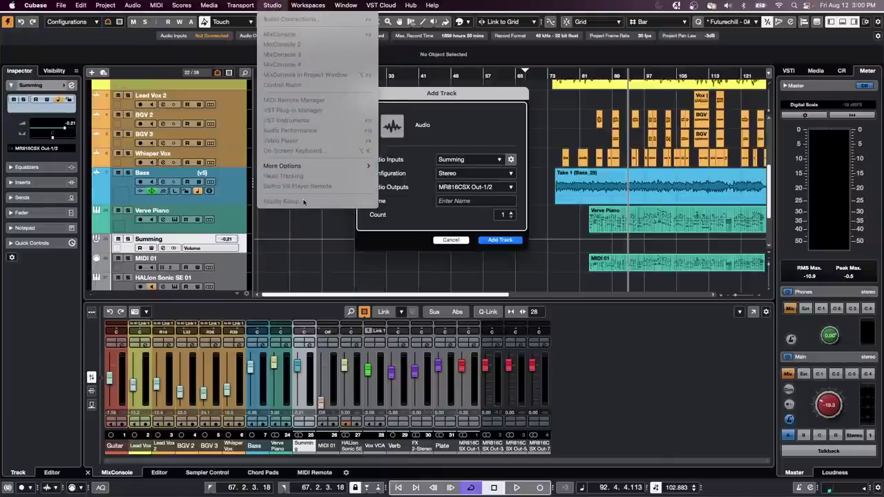
pyautogui.click(313, 237)
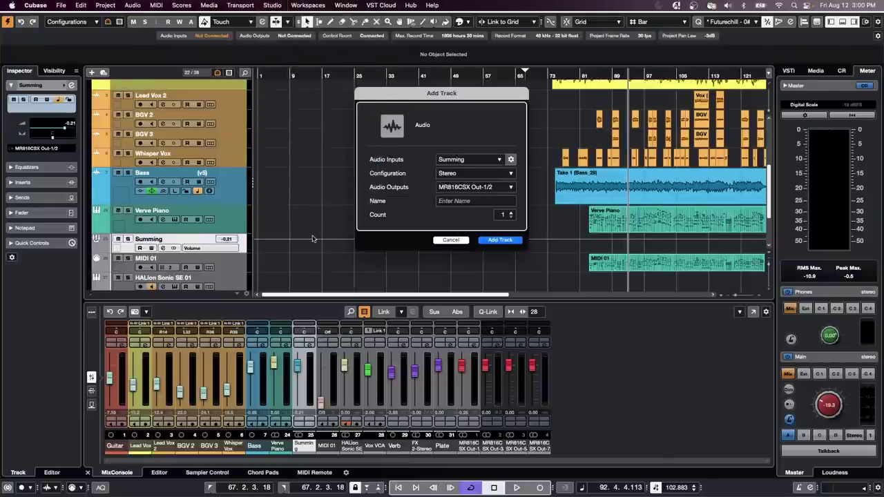
pyautogui.click(449, 241)
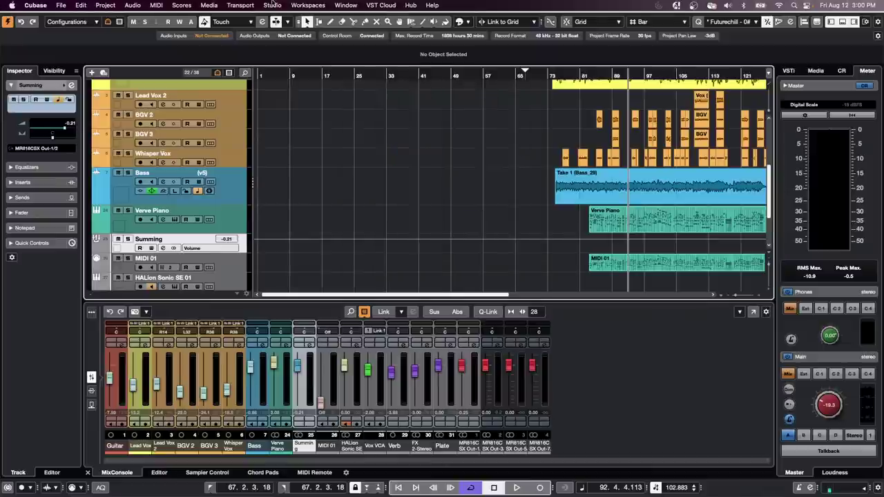
# - Show the output buses in Audio Connections and bring up the channel configurations for adding an output bus
pyautogui.click(271, 6)
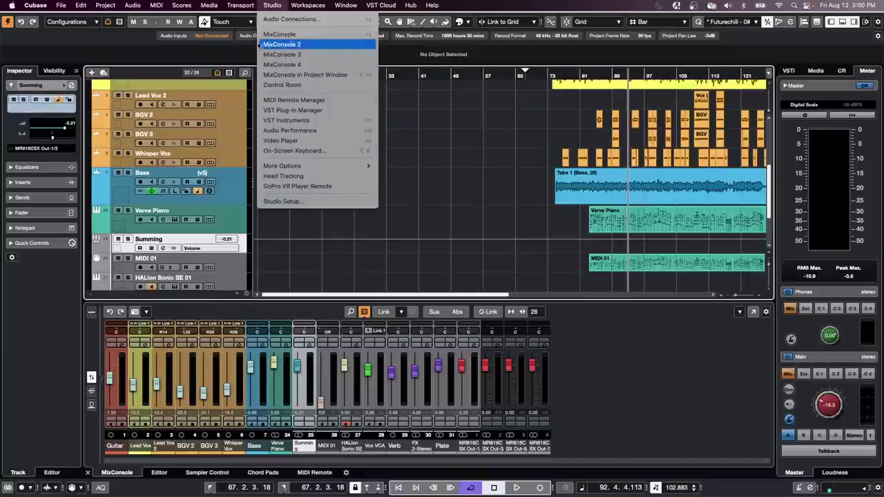
pyautogui.click(277, 19)
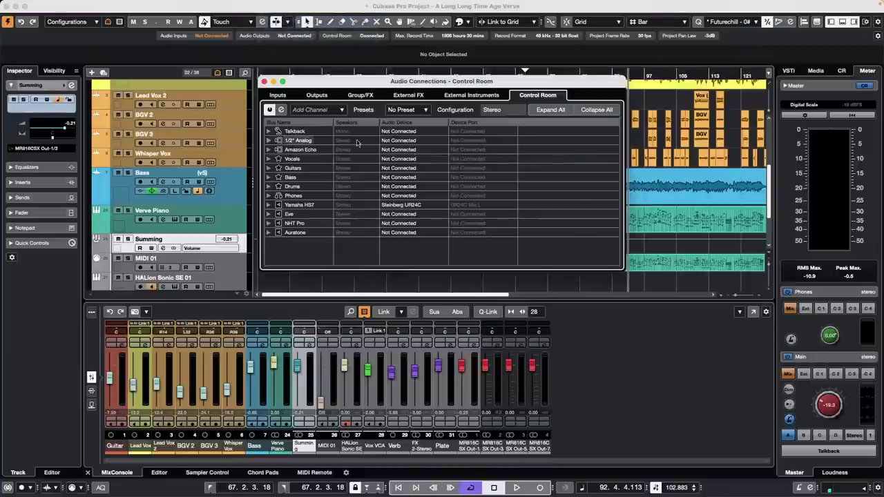
pyautogui.click(319, 94)
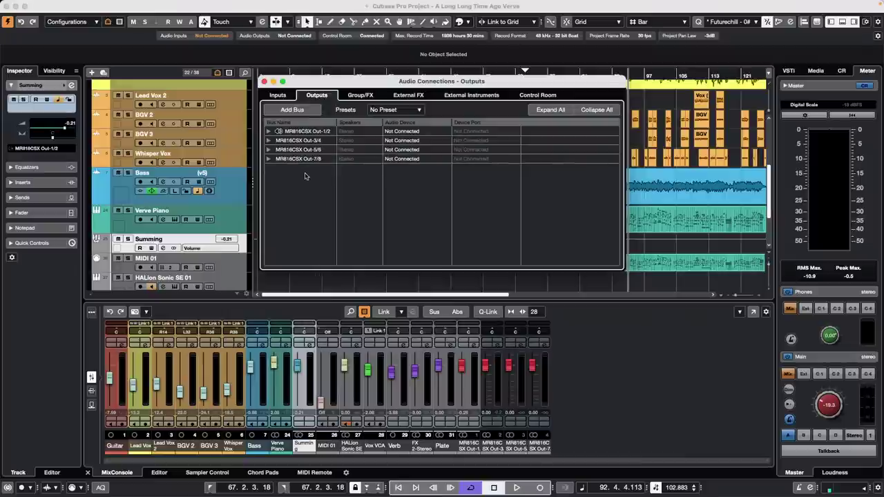
pyautogui.rightClick(290, 188)
pyautogui.moveTo(330, 223)
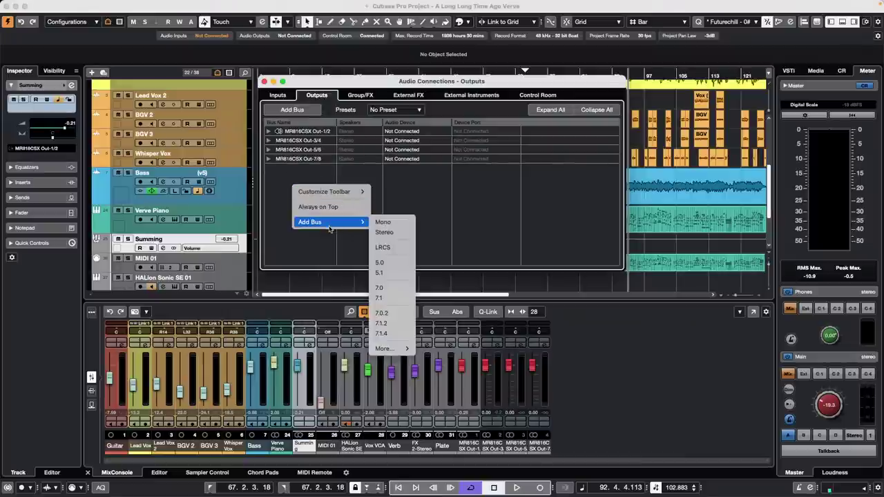
# - Add a 5.1 output bus, review its channel-to-port assignments, and close the Audio Connections window
pyautogui.click(410, 273)
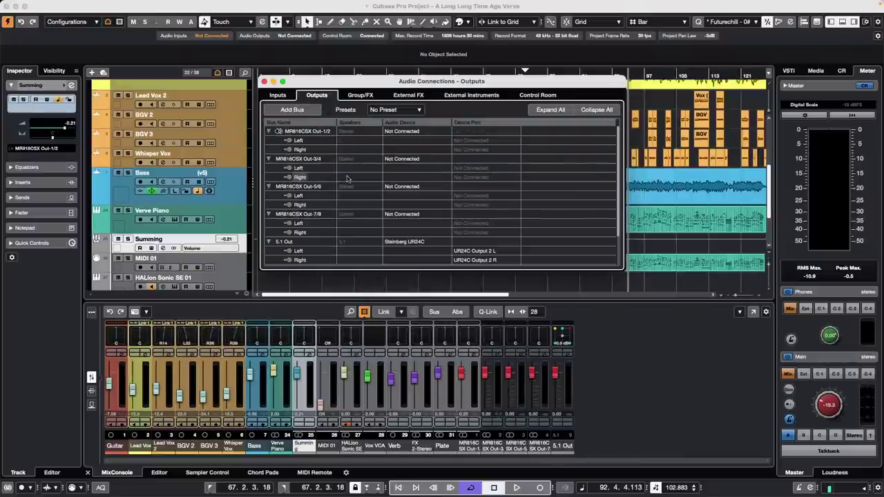
pyautogui.scroll(-2, 397, 204)
pyautogui.scroll(2, 399, 205)
pyautogui.scroll(-2, 401, 206)
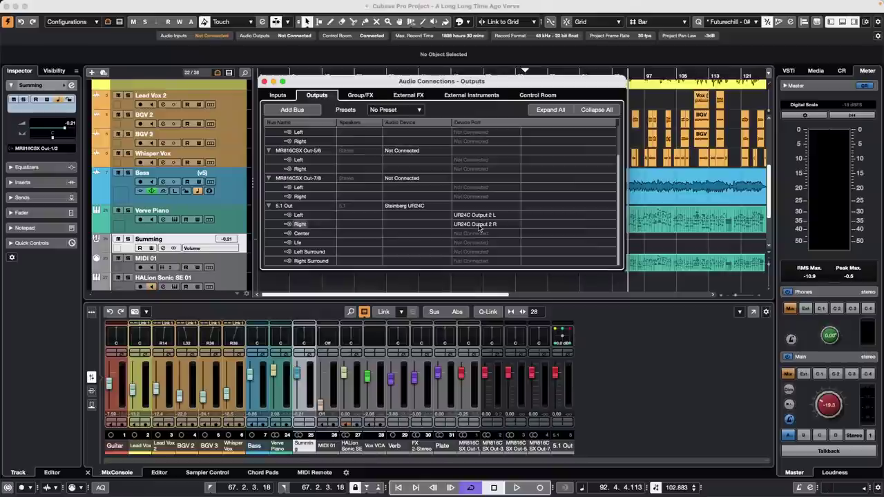
pyautogui.click(263, 81)
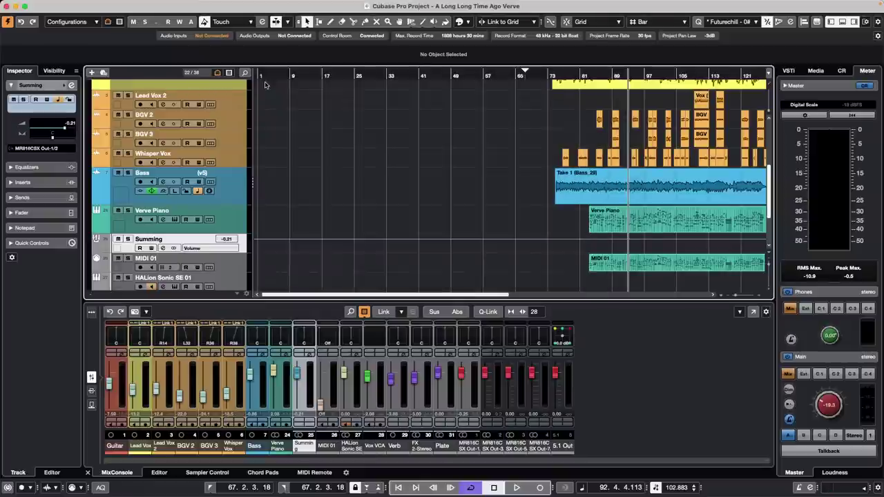
# - Add seven audio tracks with 5.1 configuration below the Summing track
pyautogui.rightClick(245, 249)
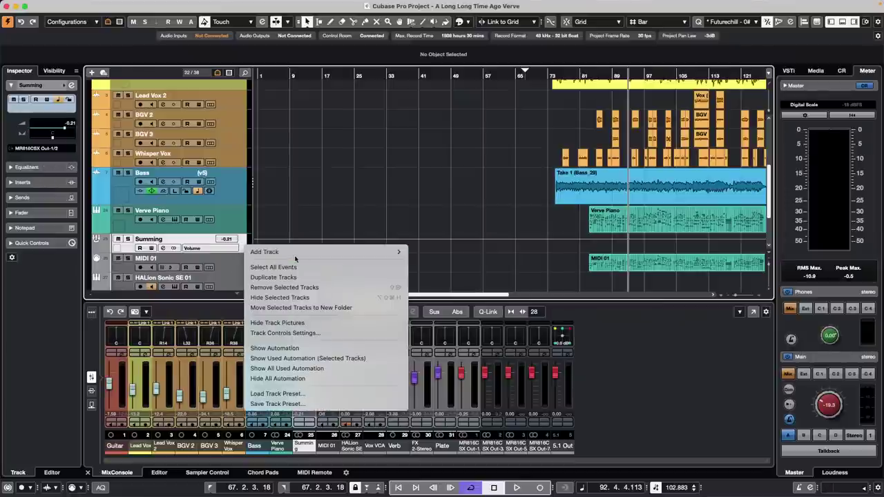
pyautogui.moveTo(295, 253)
pyautogui.click(433, 235)
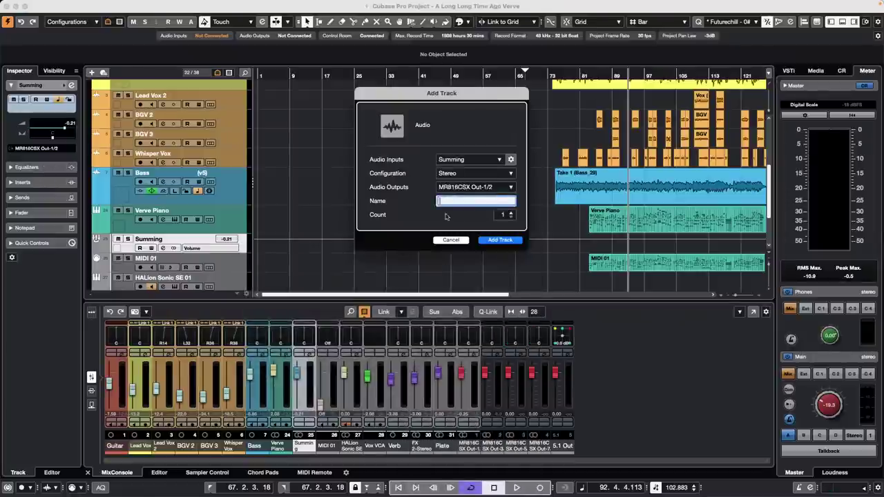
pyautogui.scroll(6, 506, 217)
pyautogui.click(460, 179)
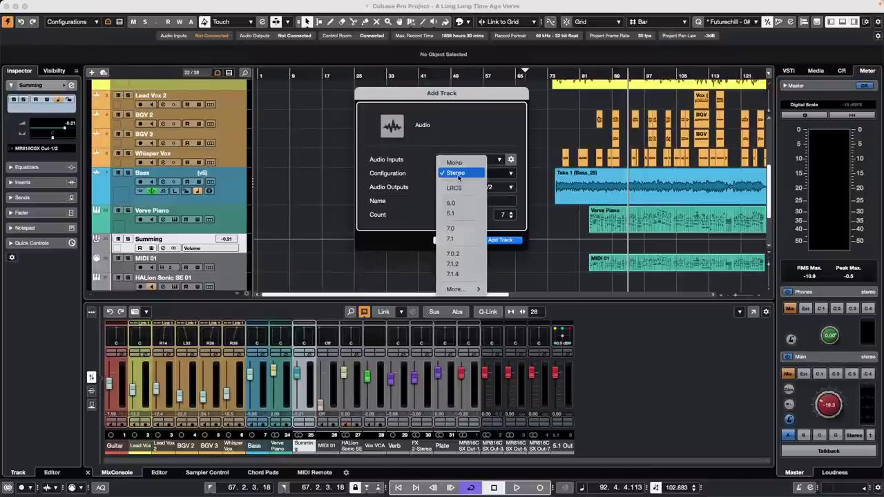
pyautogui.click(465, 239)
pyautogui.click(497, 240)
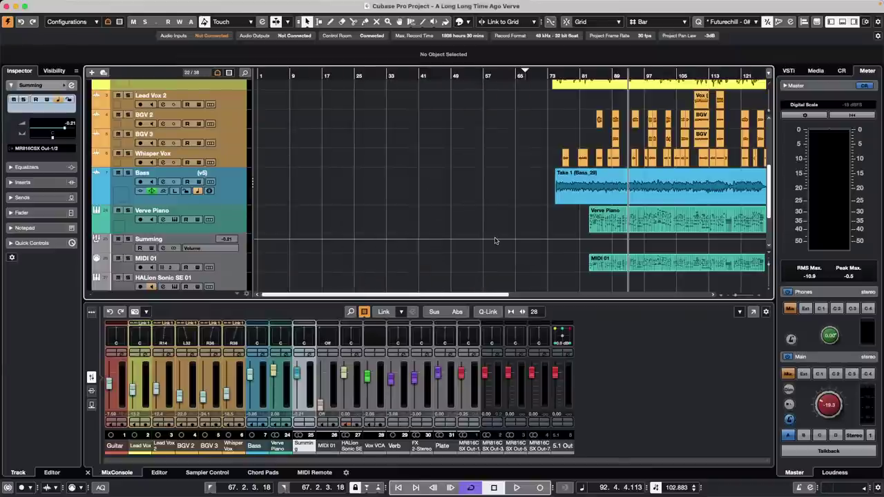
# - Select the Audio 17 track and inspect the 5.1-to-stereo MixConvert settings in its channel settings
pyautogui.click(235, 264)
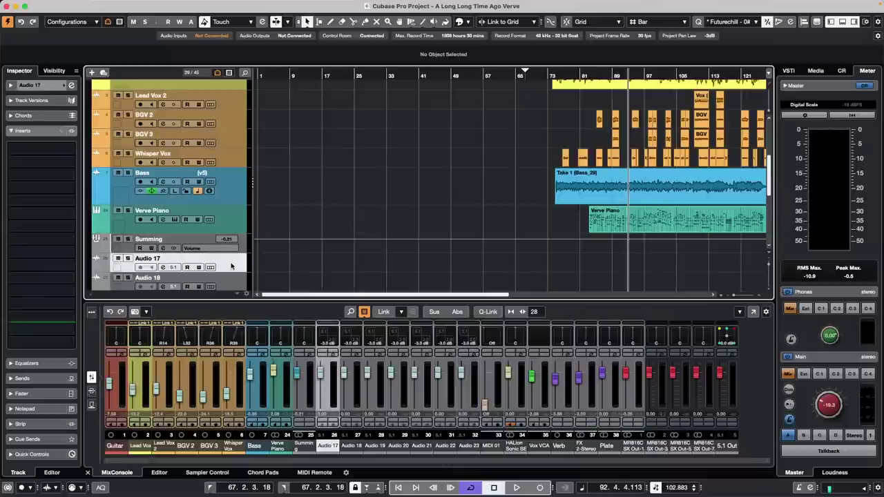
pyautogui.click(72, 85)
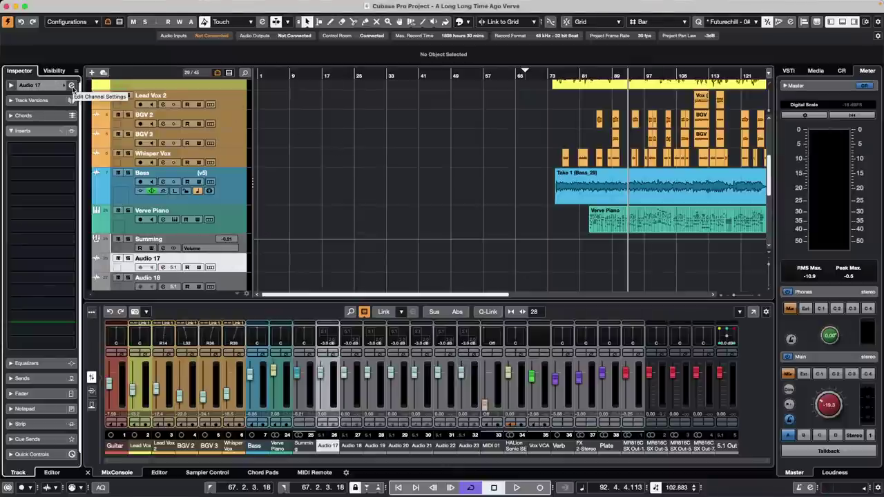
pyautogui.click(72, 85)
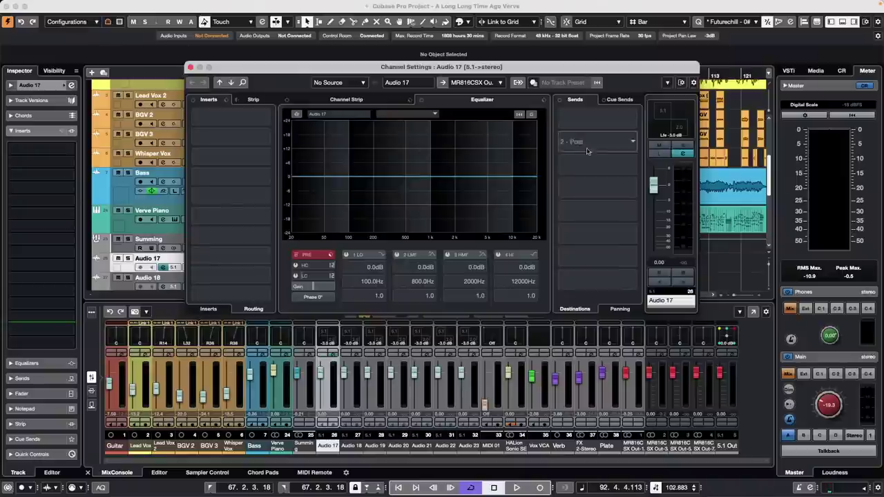
pyautogui.click(667, 123)
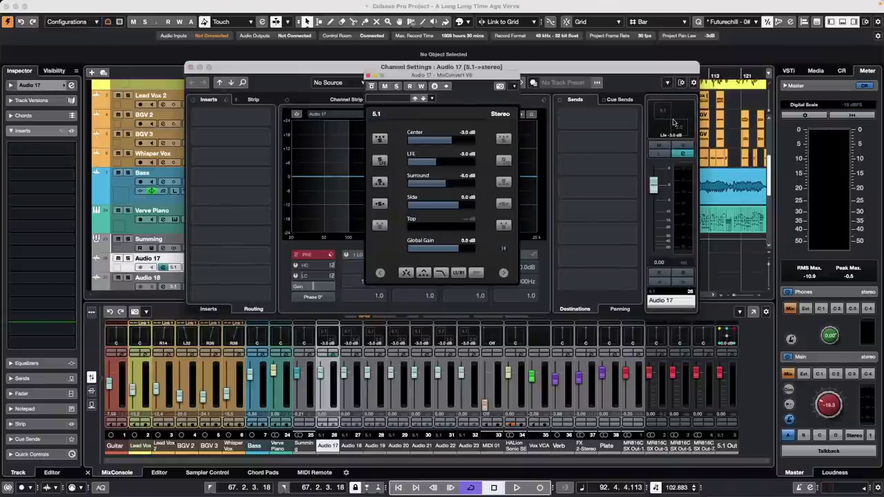
pyautogui.click(649, 122)
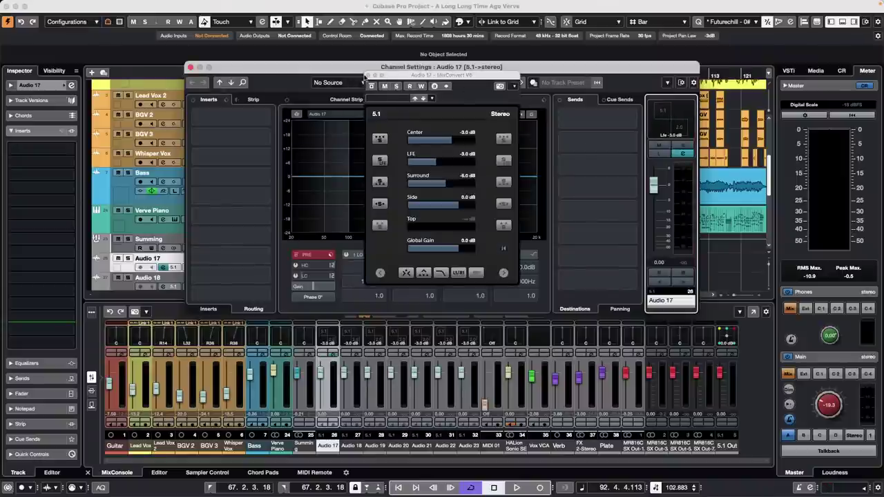
pyautogui.click(368, 75)
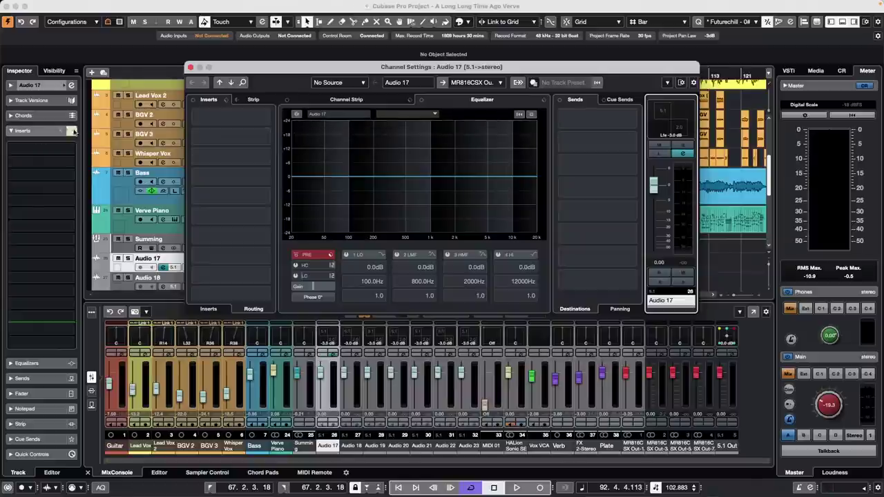
# - Route the output of the Audio 17 track to the 5.1 Out bus
pyautogui.click(30, 86)
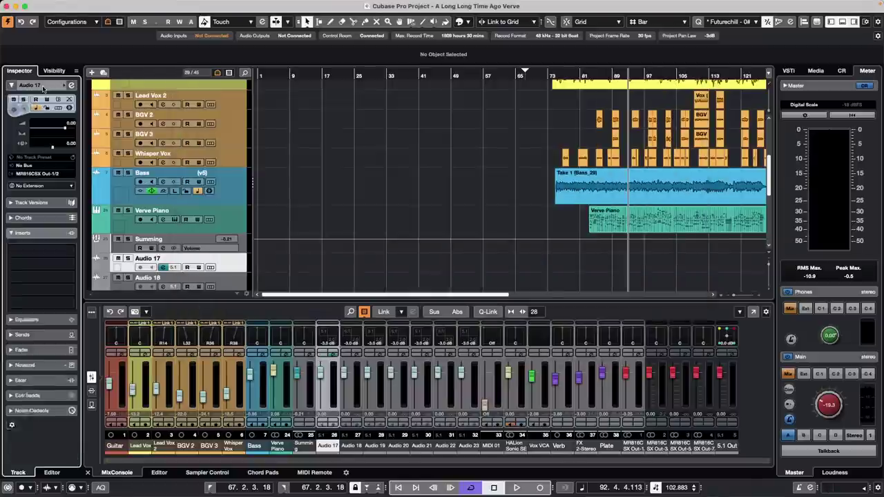
pyautogui.click(35, 173)
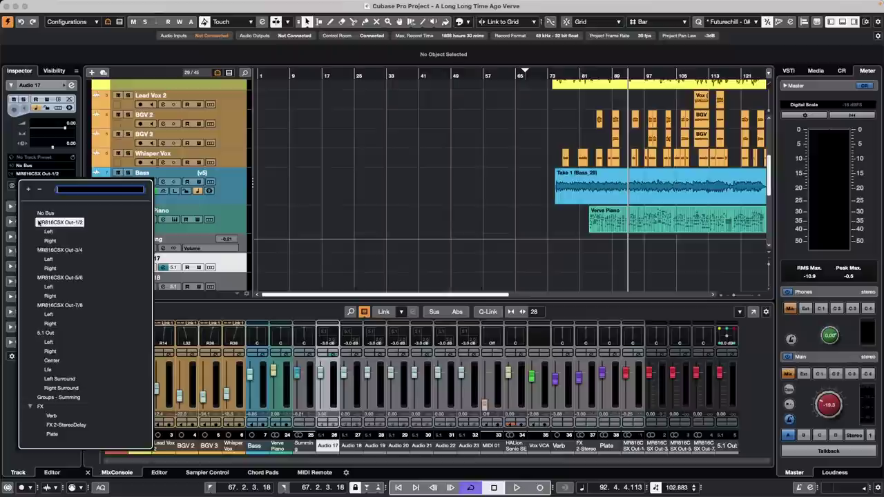
pyautogui.click(46, 333)
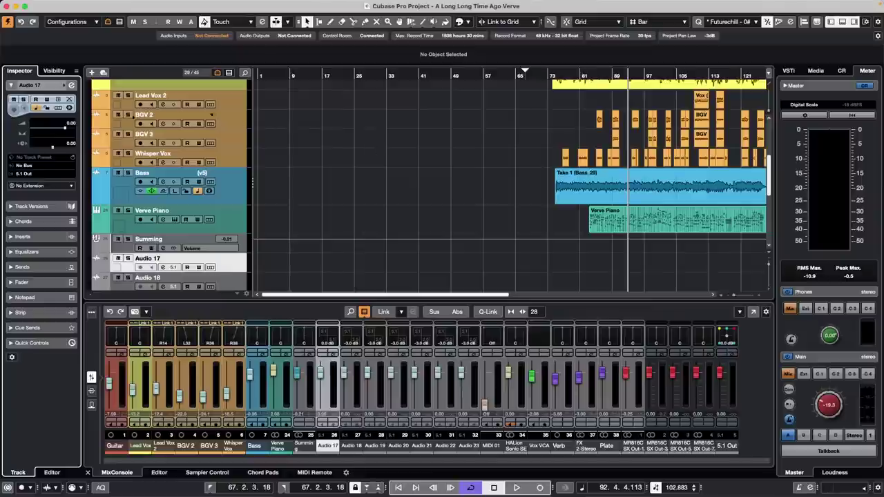
# - Inspect the 5.1-to-5.1 MixConvert settings of Audio 17 and close its channel settings
pyautogui.click(72, 85)
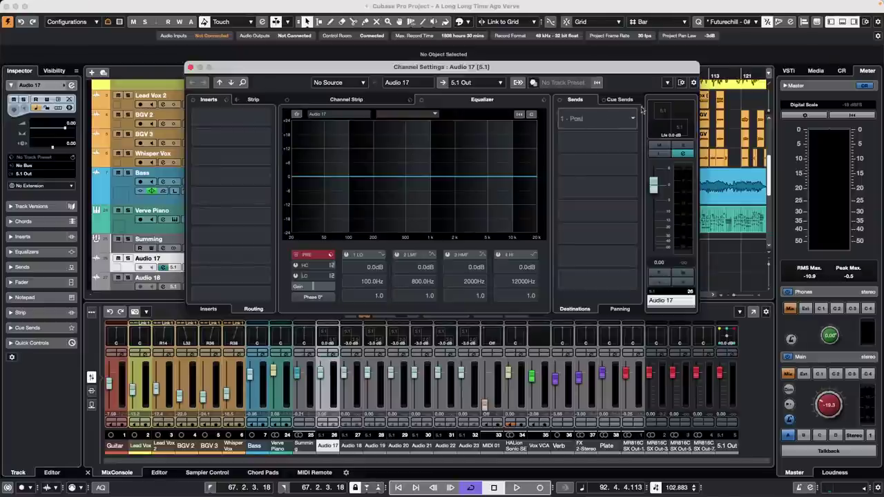
pyautogui.doubleClick(671, 118)
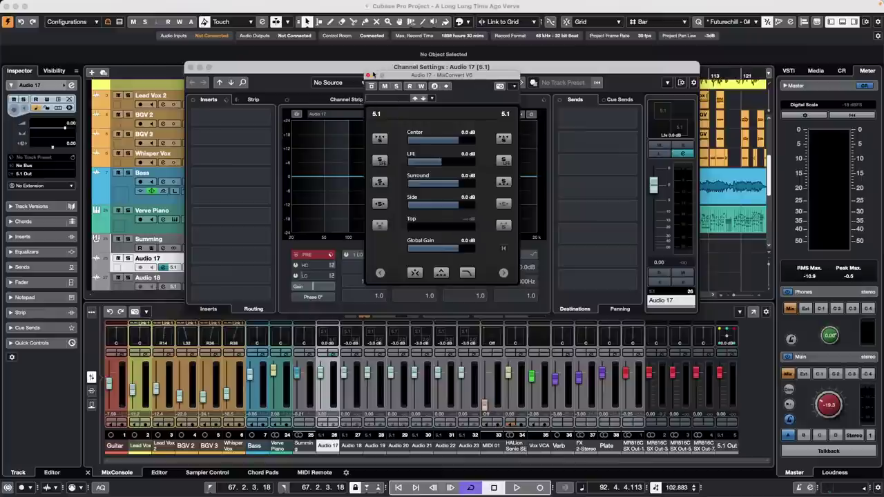
pyautogui.click(368, 75)
pyautogui.click(190, 67)
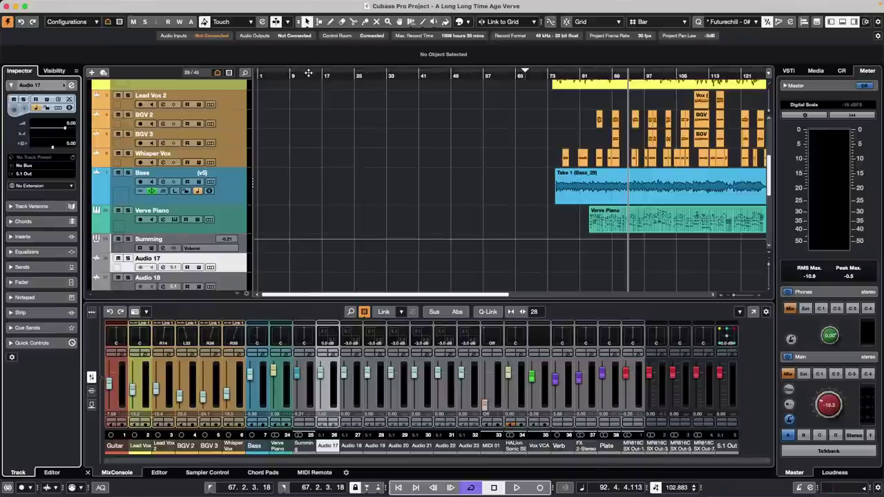
# - Browse the EDM Toolbox collection in Loops & Samples and select a 1984 Crew Machine Drums loop
pyautogui.moveTo(310, 74); pyautogui.dragTo(288, 46)
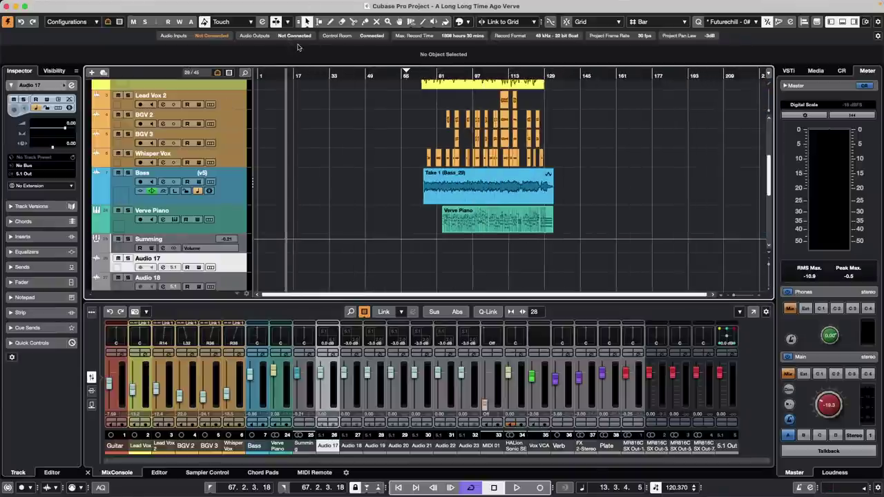
pyautogui.click(816, 71)
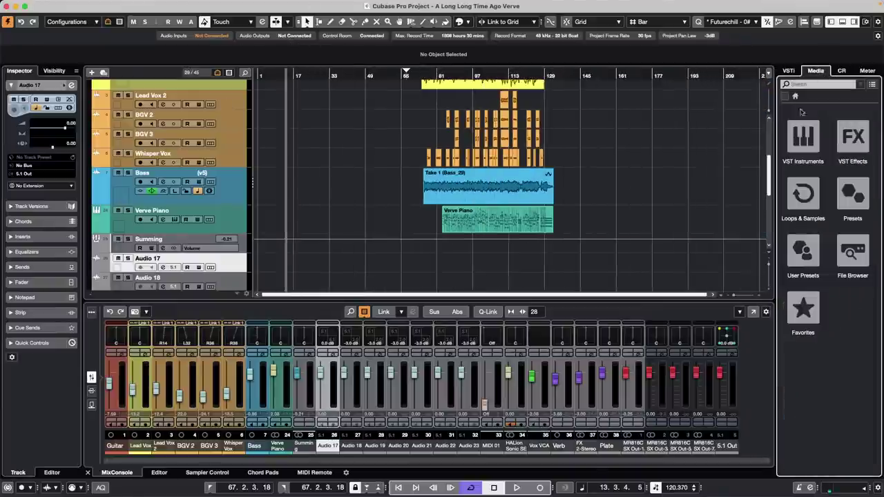
pyautogui.click(805, 202)
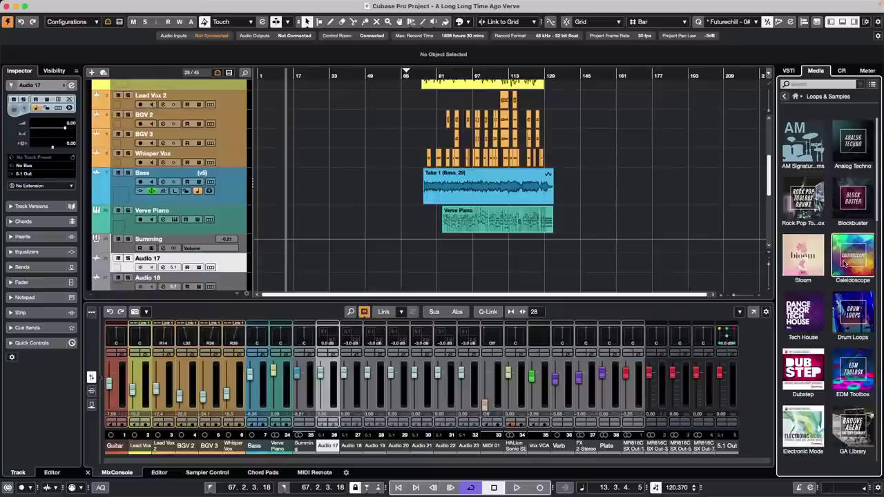
pyautogui.click(845, 377)
pyautogui.click(829, 304)
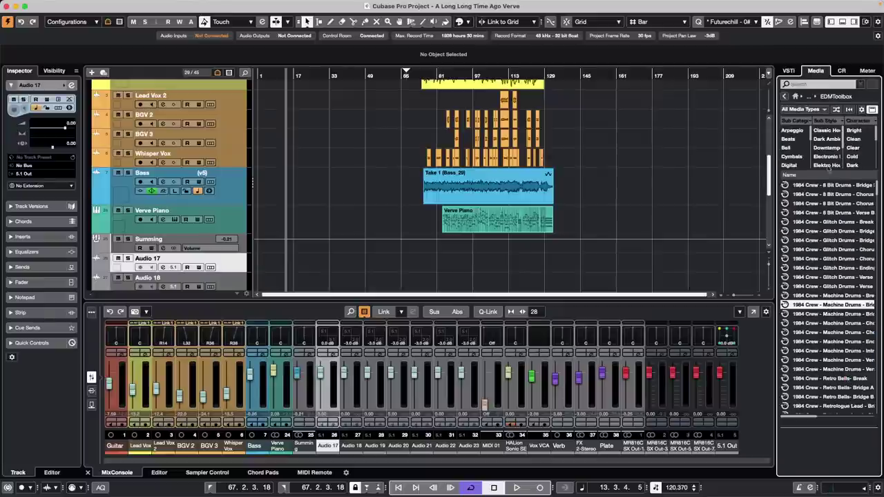
# - Go back to Loops & Samples, open the Dubstep collection and preview Apes Of Base_Snare Drum 1
pyautogui.click(784, 97)
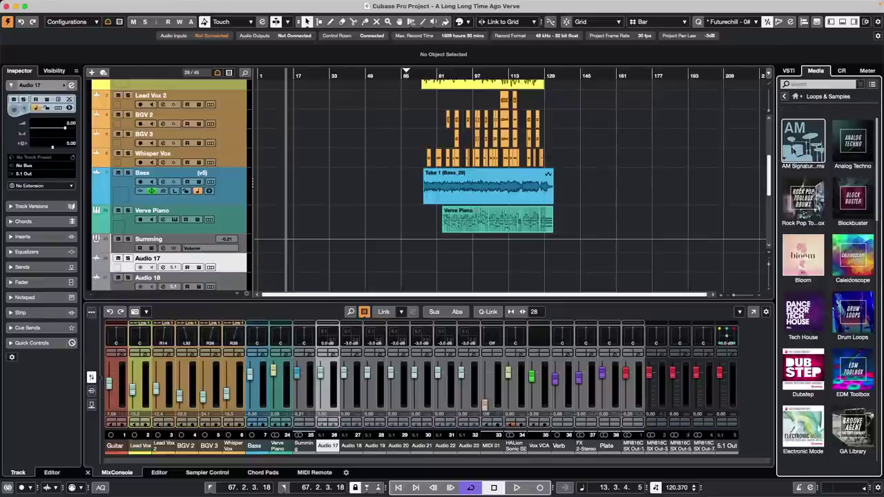
pyautogui.click(798, 373)
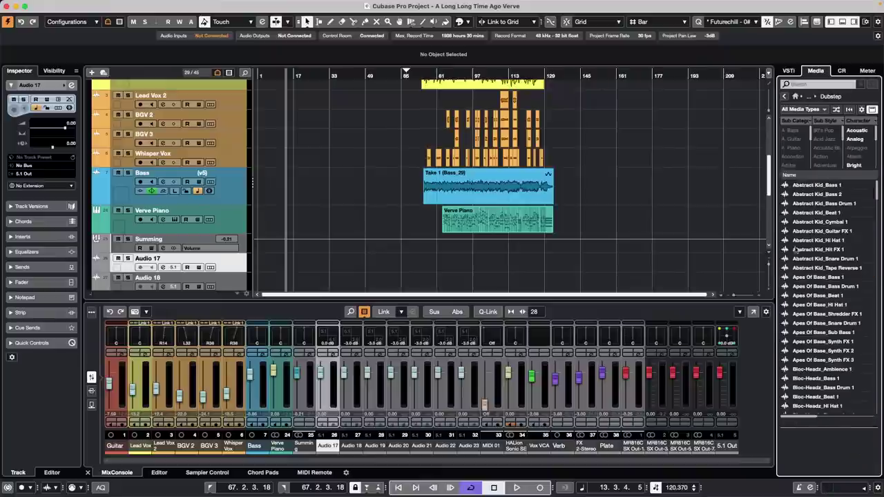
pyautogui.click(805, 286)
pyautogui.click(815, 322)
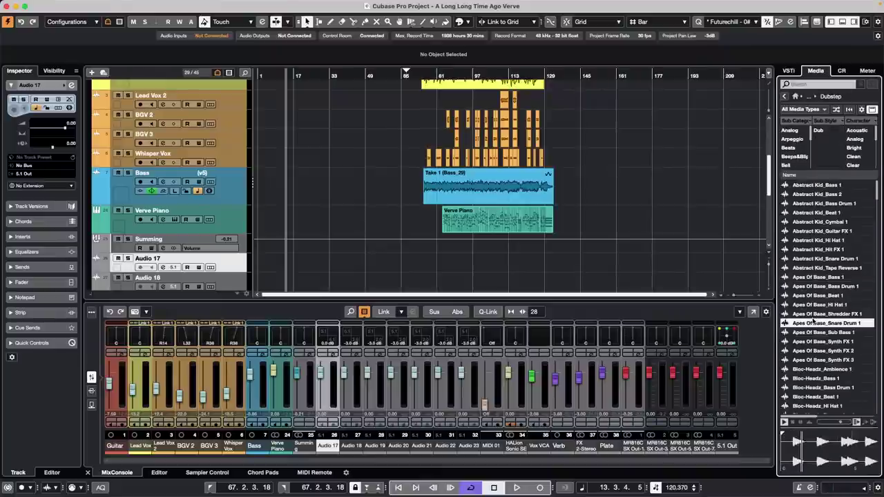
# - Audition the Dubstep samples one after another from Apes Of Base_Sub Bass 1 down to Clustered Bass_Bass 1
pyautogui.press('Down')
pyautogui.press('Down')
pyautogui.press('Down')
pyautogui.press('Down')
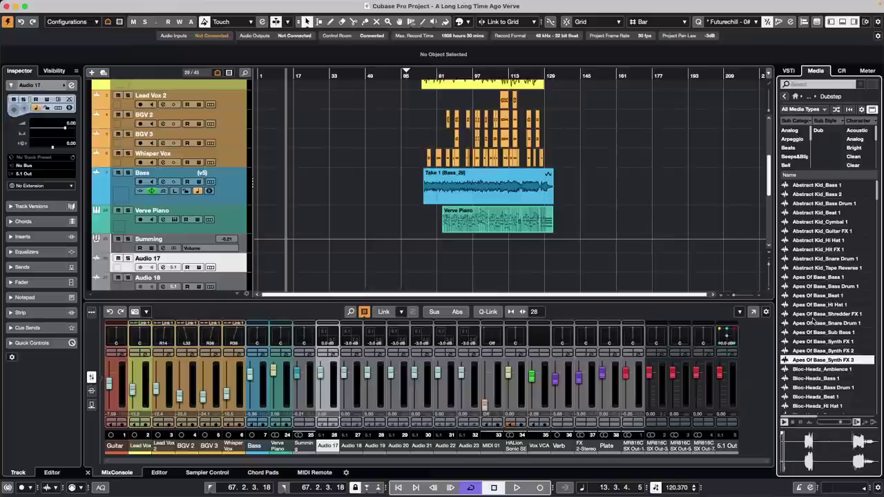
pyautogui.press('Down')
pyautogui.press('Down')
pyautogui.press('Down')
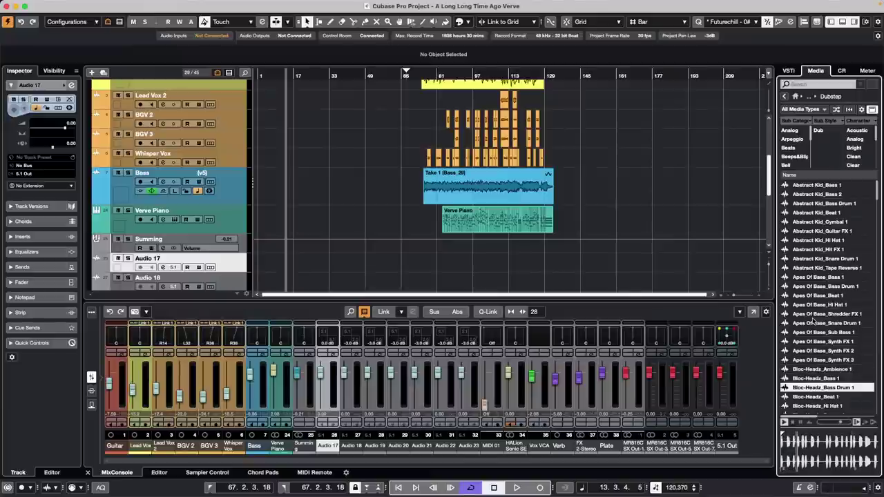
pyautogui.press('Down')
pyautogui.press('Down')
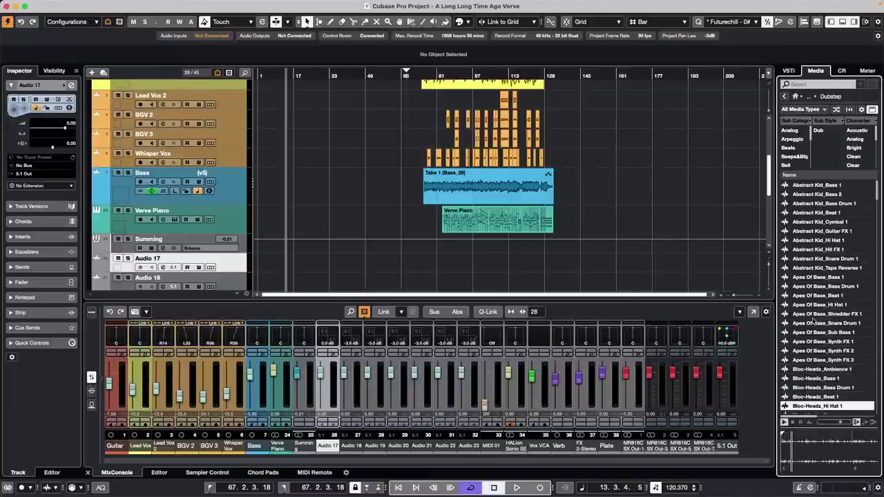
pyautogui.press('Down')
pyautogui.press('Down')
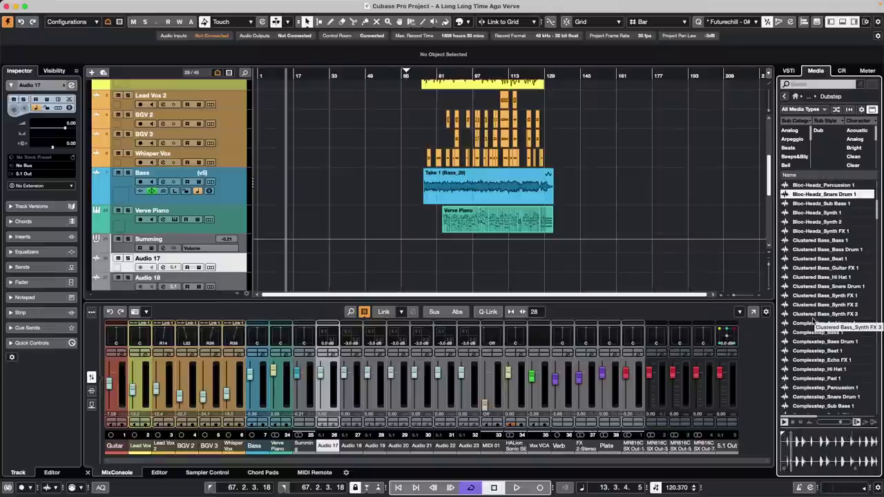
pyautogui.press('Down')
pyautogui.press('Down')
pyautogui.press('Down')
pyautogui.press('Down')
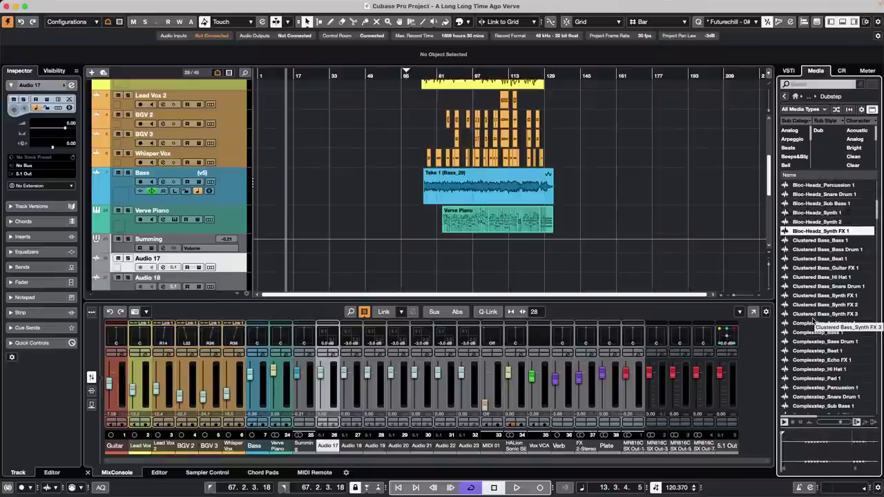
pyautogui.press('Down')
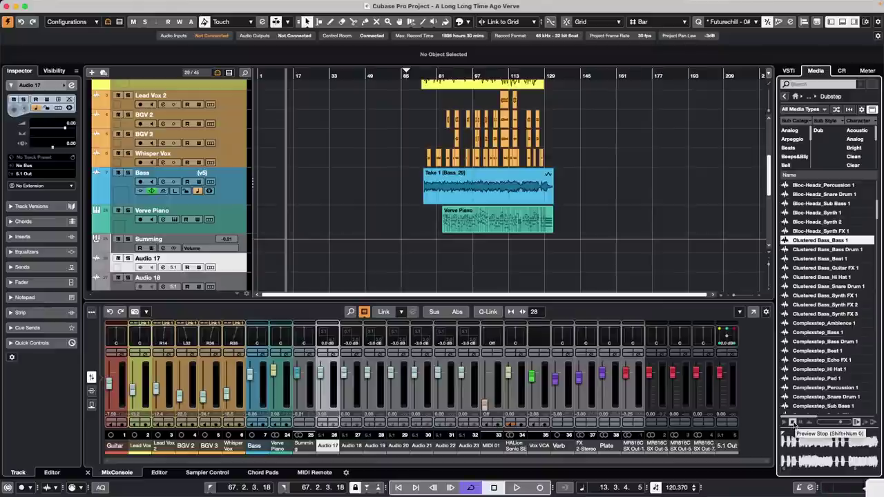
# - Stop the current sample preview and audition Complexstep_Pad 1 and Complexstep_Percussion 1
pyautogui.click(792, 422)
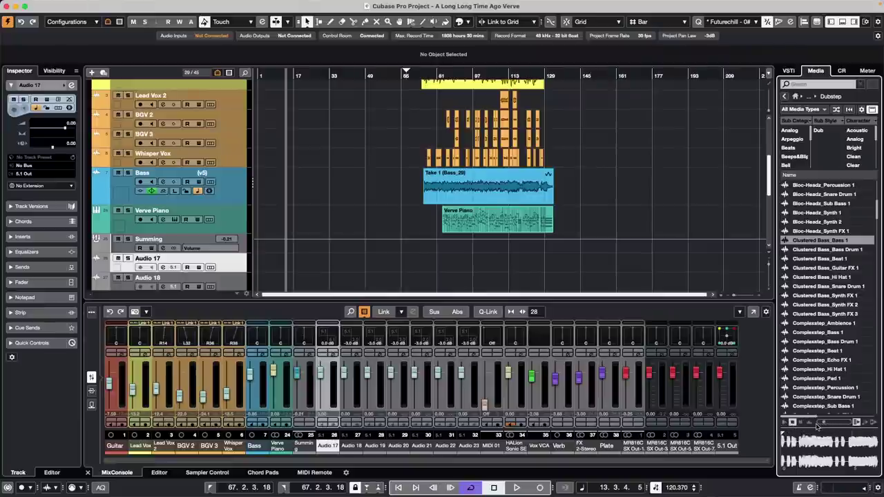
pyautogui.click(849, 379)
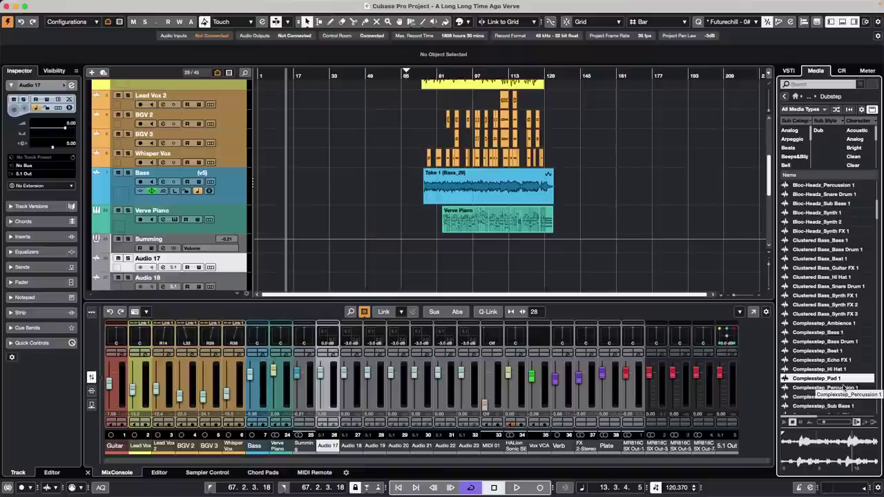
pyautogui.click(845, 387)
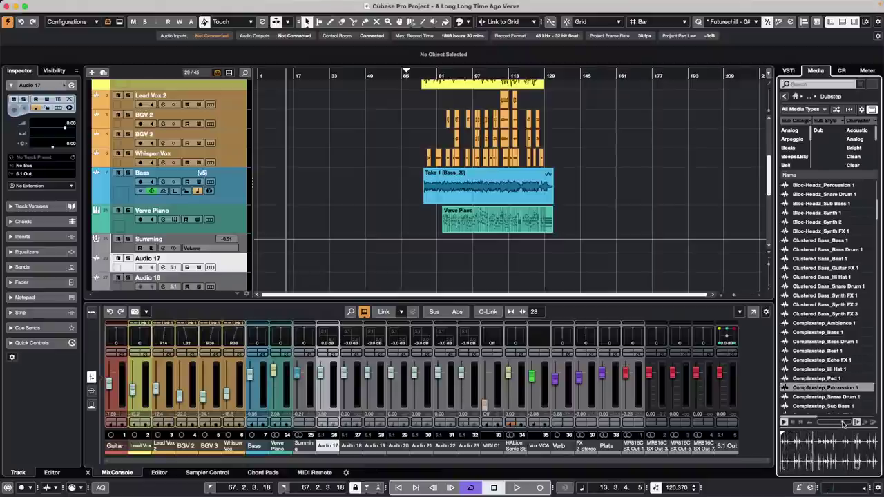
# - Audition the Dubstep samples one after another from Complexstep_Percussion 1 down to Cyphercharge_Metal 1
pyautogui.press('Down')
pyautogui.press('Down')
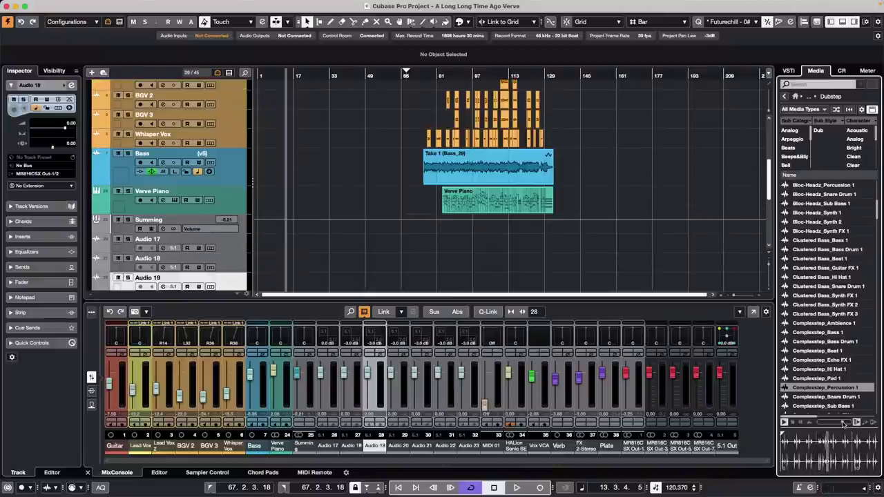
pyautogui.click(822, 388)
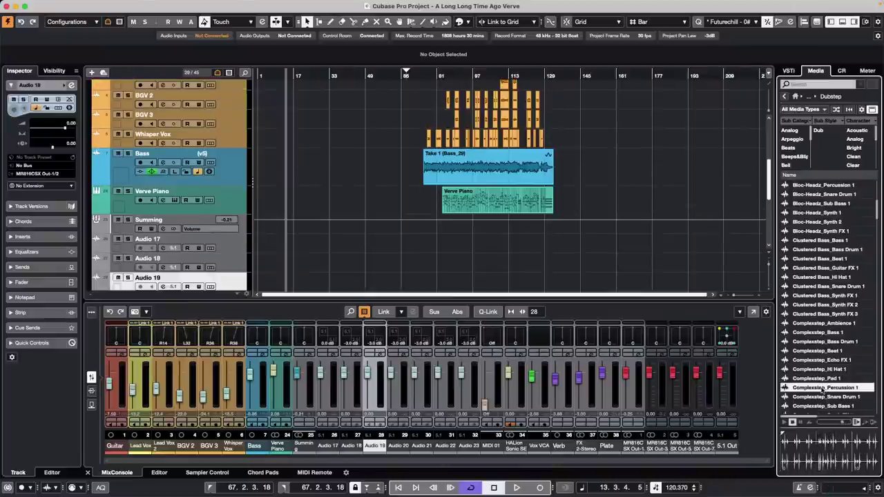
pyautogui.press('Down')
pyautogui.press('Down')
pyautogui.press('Down')
pyautogui.press('Down')
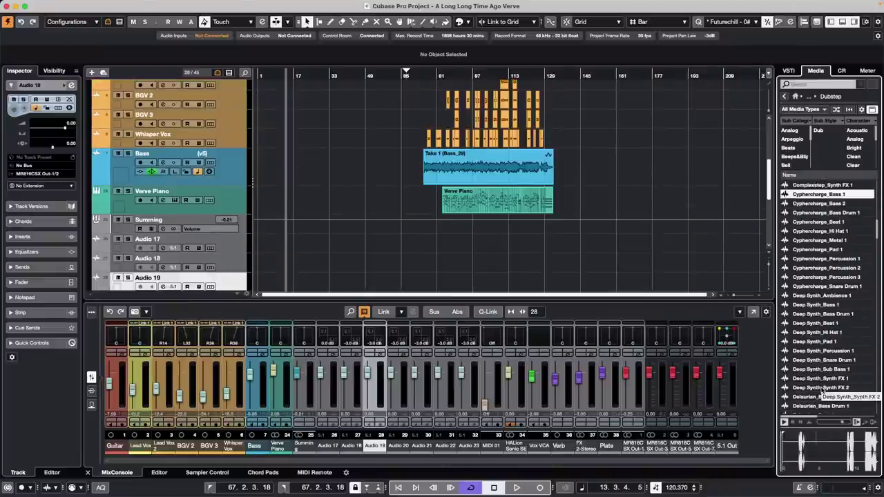
pyautogui.press('Down')
pyautogui.press('Down')
pyautogui.press('Down')
pyautogui.press('Down')
pyautogui.press('Down')
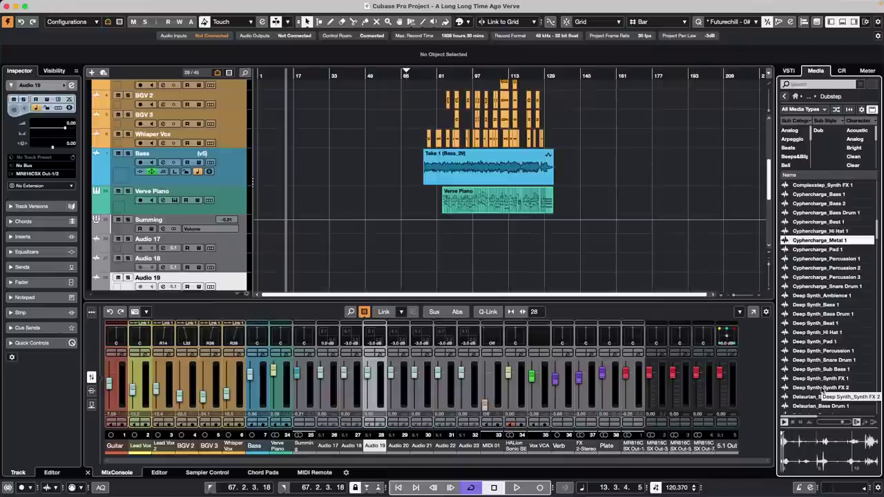
# - Replay the Cyphercharge_Metal 1 sample and stop its preview
pyautogui.press('Up')
pyautogui.press('Down')
pyautogui.press('space')
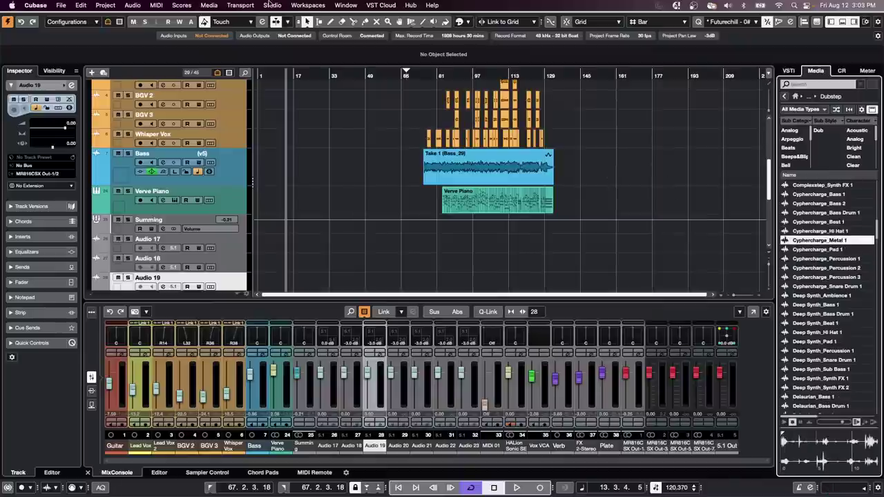
# - Open the Audio Connections for the Control Room and expand the Yamaha HS7 monitor to inspect its device ports
pyautogui.click(272, 4)
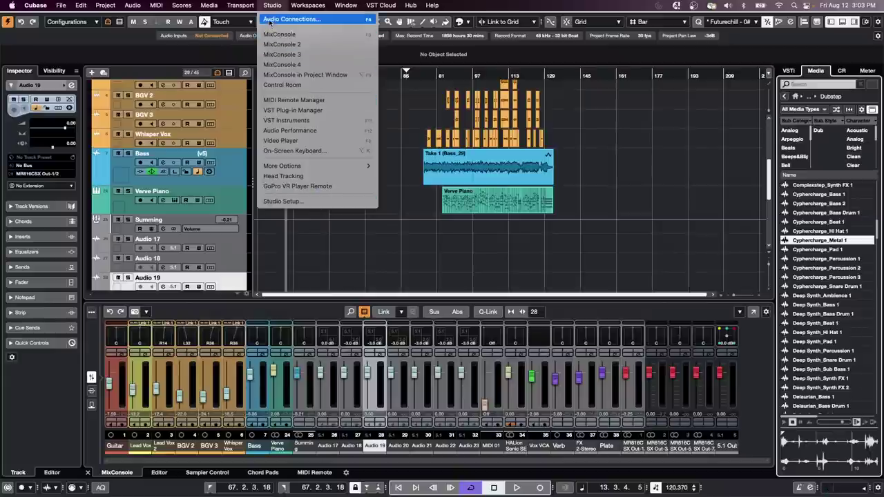
pyautogui.click(269, 19)
pyautogui.click(549, 95)
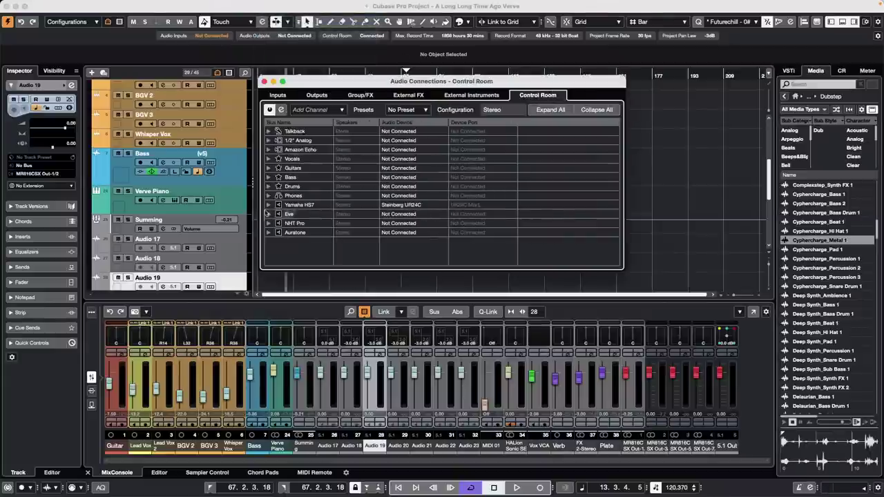
pyautogui.click(270, 206)
pyautogui.click(269, 206)
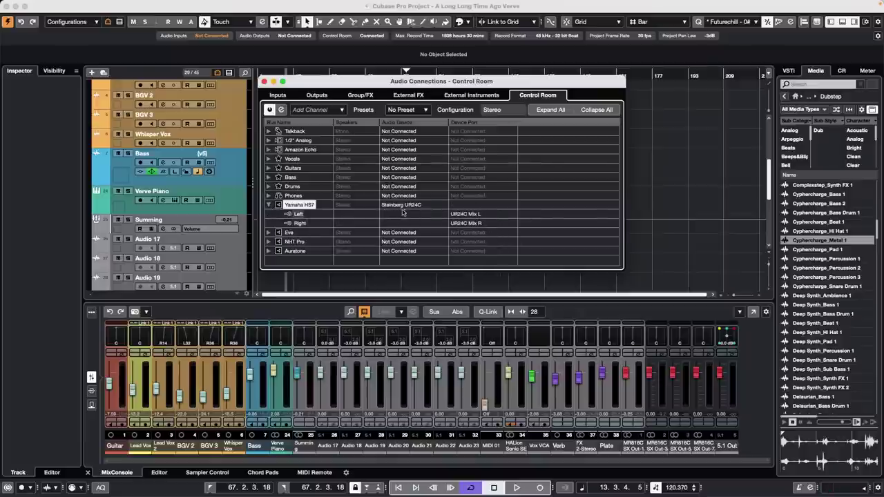
# - Set the audio device of the 5.1 Out output bus to Not Connected and close Audio Connections
pyautogui.click(326, 98)
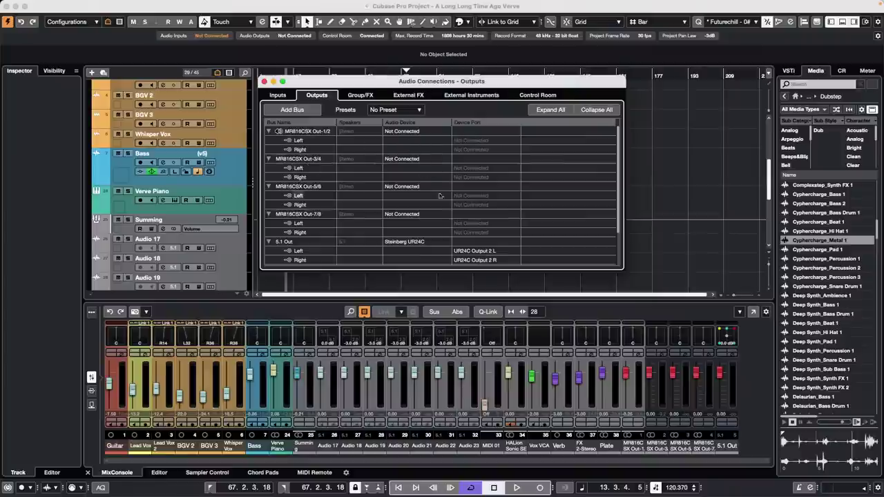
pyautogui.click(406, 242)
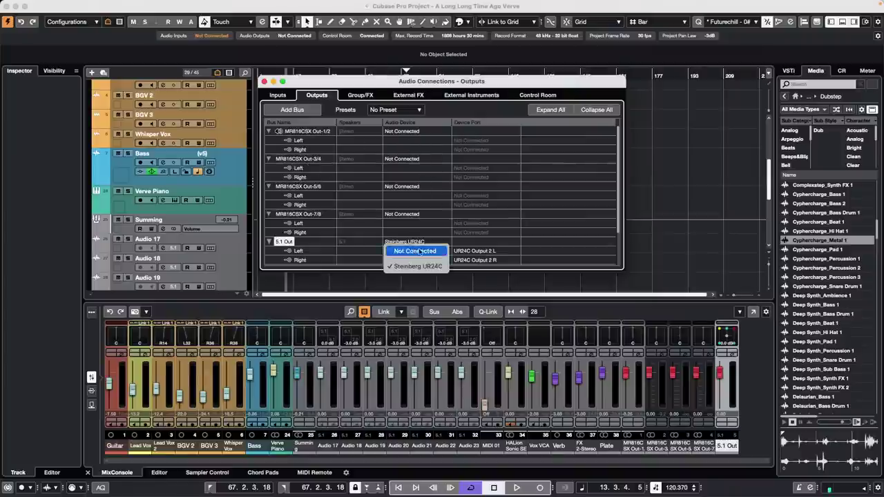
pyautogui.click(415, 252)
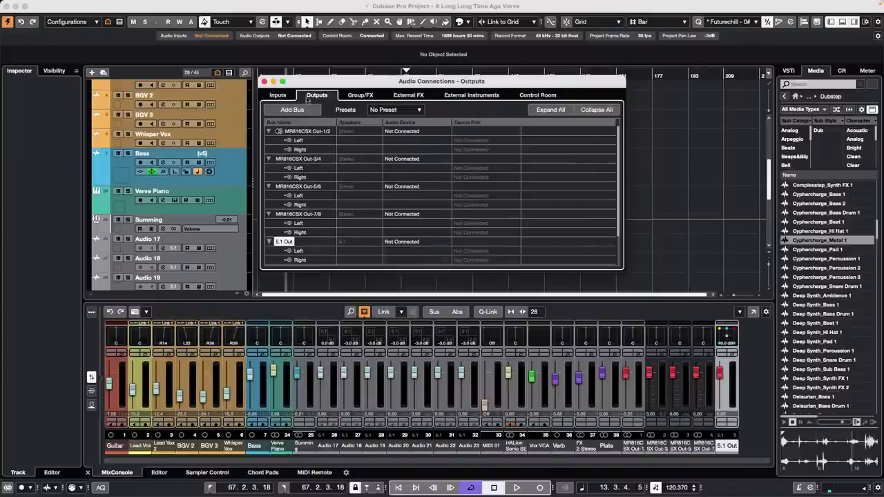
pyautogui.click(264, 82)
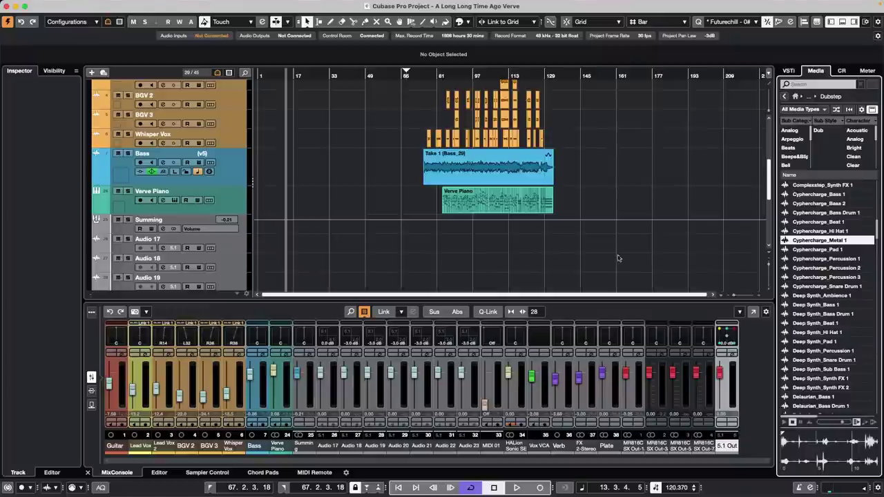
# - Play the song from about bar 75 to check the sound, and stop playback
pyautogui.scroll(5, 523, 235)
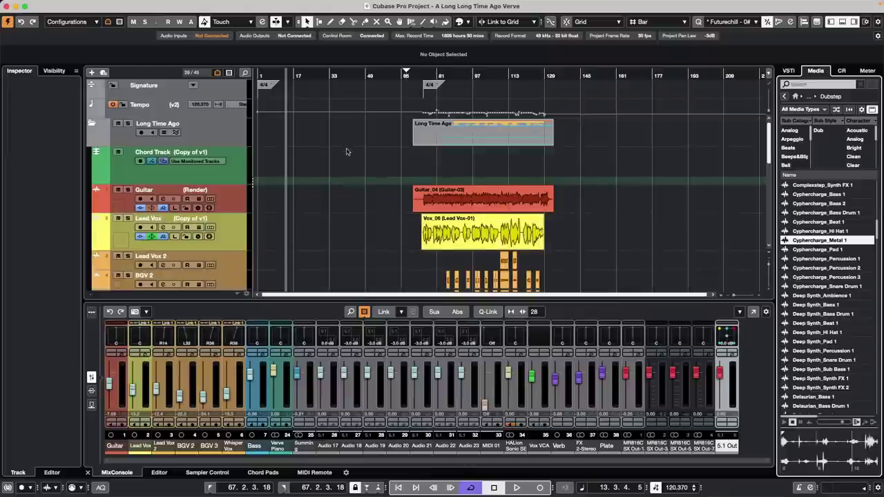
pyautogui.click(423, 75)
pyautogui.press('space')
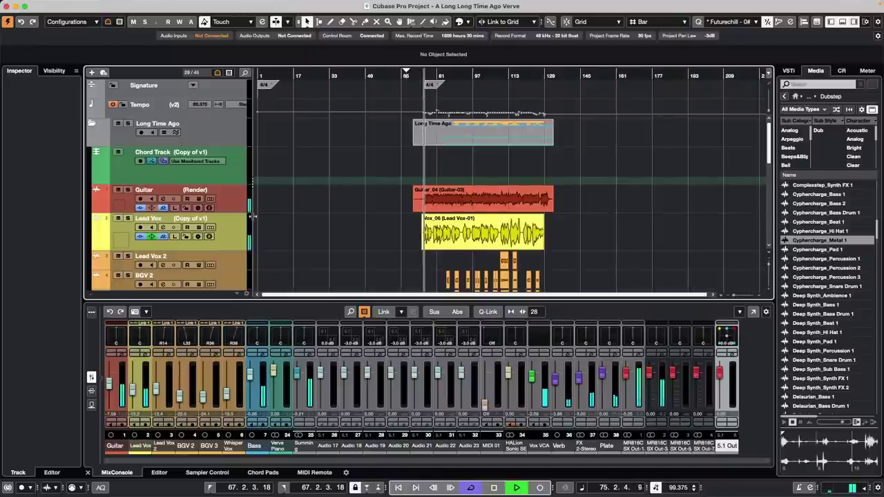
pyautogui.press('space')
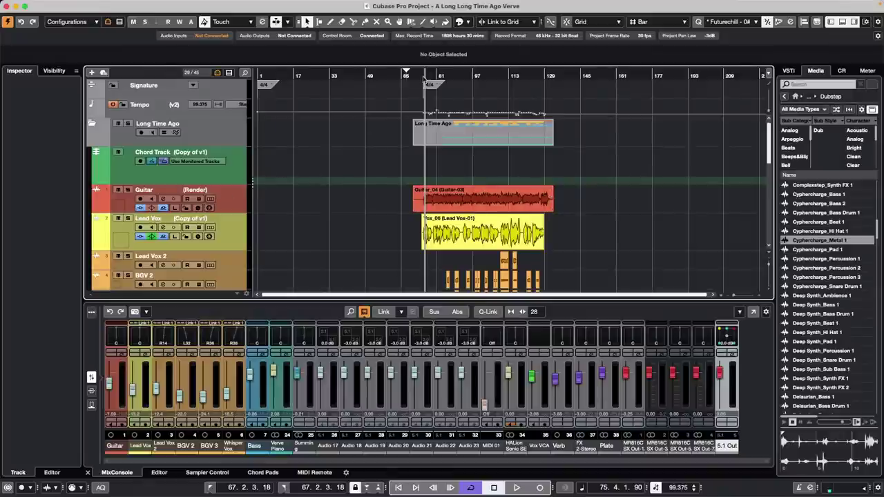
# - Add a Transpose track below the Chord Track and increase its height
pyautogui.click(211, 181)
pyautogui.rightClick(211, 181)
pyautogui.moveTo(218, 183)
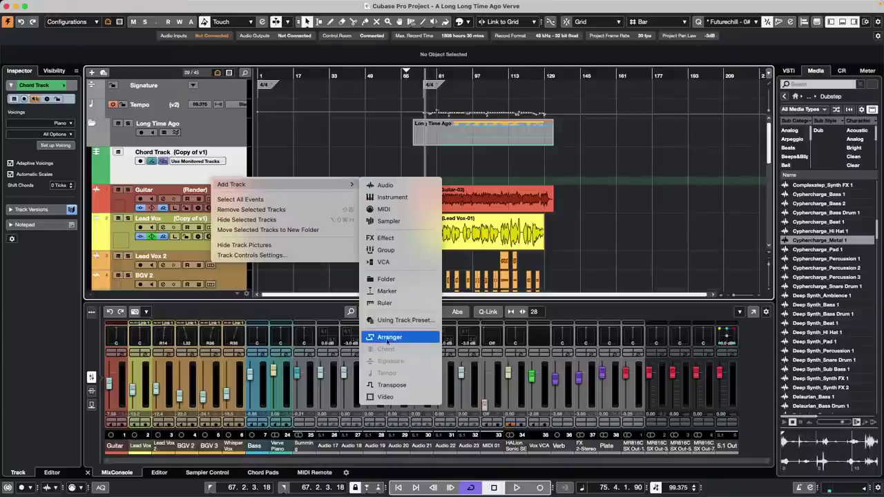
pyautogui.click(399, 385)
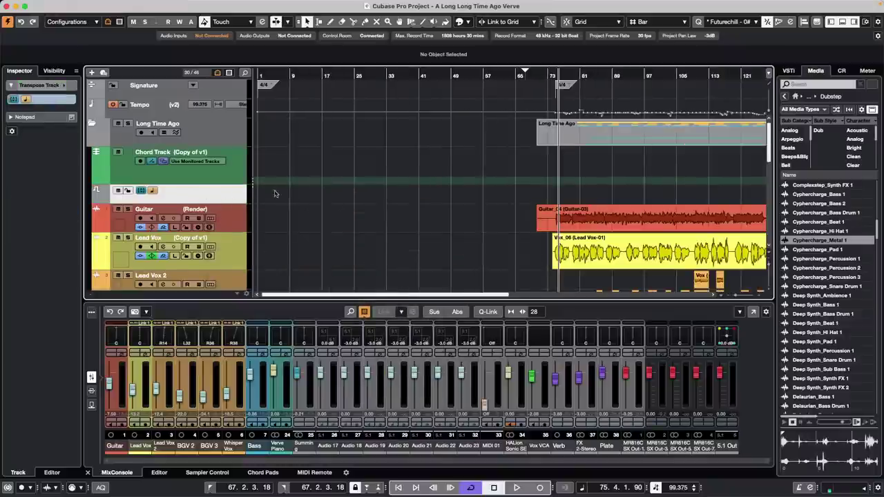
pyautogui.moveTo(225, 202); pyautogui.dragTo(225, 231)
# - Start playback from about bar 75 and draw a transpose event at about bar 79 with the Draw tool
pyautogui.press('g')
pyautogui.press('g')
pyautogui.press('g')
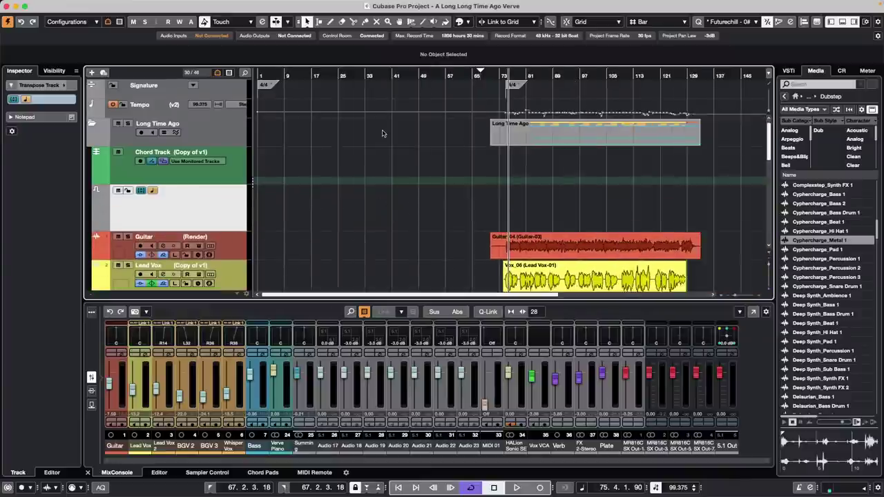
pyautogui.moveTo(495, 74); pyautogui.dragTo(343, 110)
pyautogui.press('space')
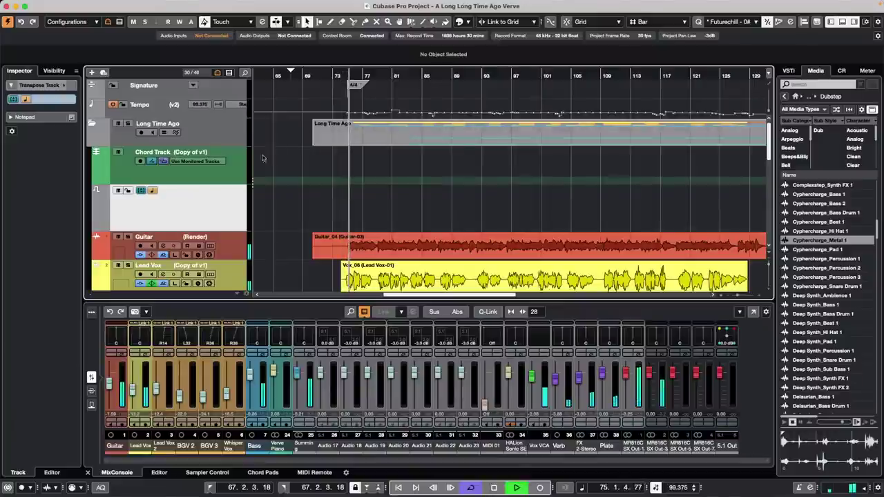
pyautogui.rightClick(390, 205)
pyautogui.click(403, 205)
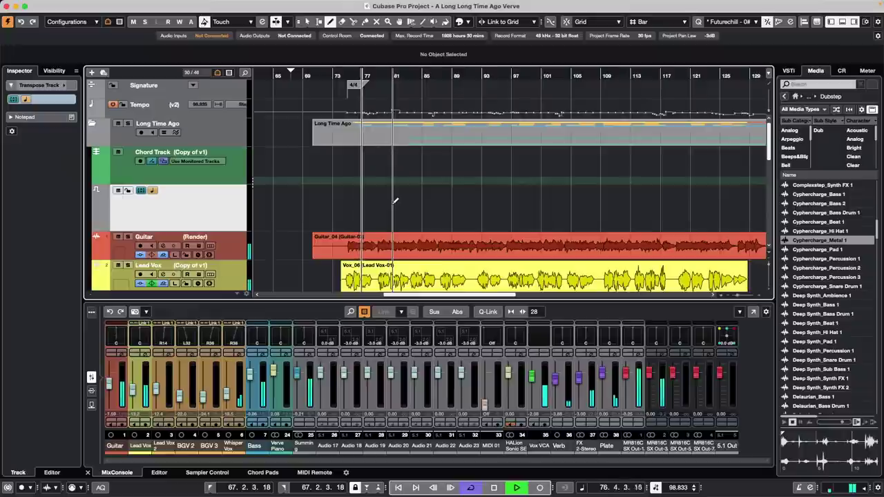
pyautogui.click(384, 206)
# - Set the value of the transpose event at bar 79 to 2
pyautogui.press('1')
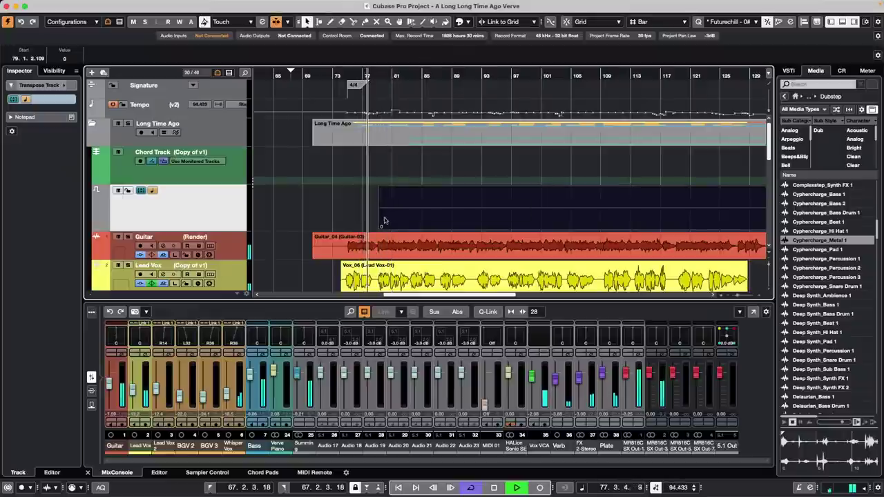
pyautogui.click(382, 227)
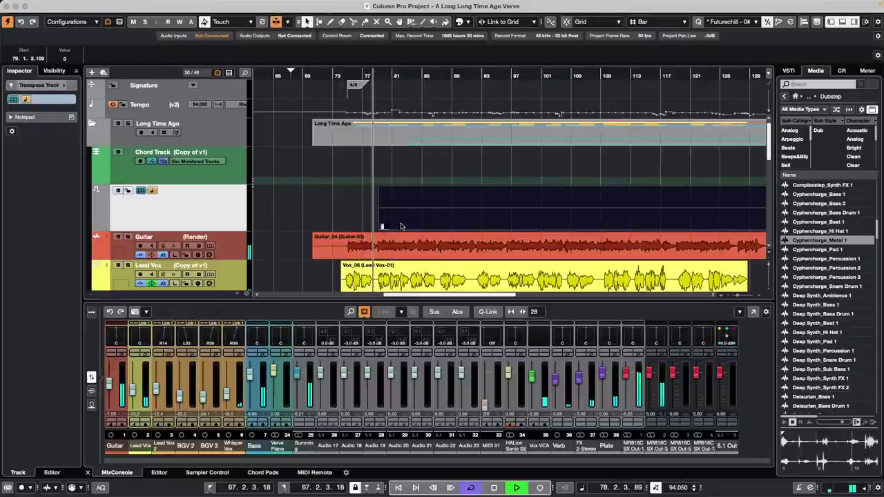
pyautogui.click(359, 220)
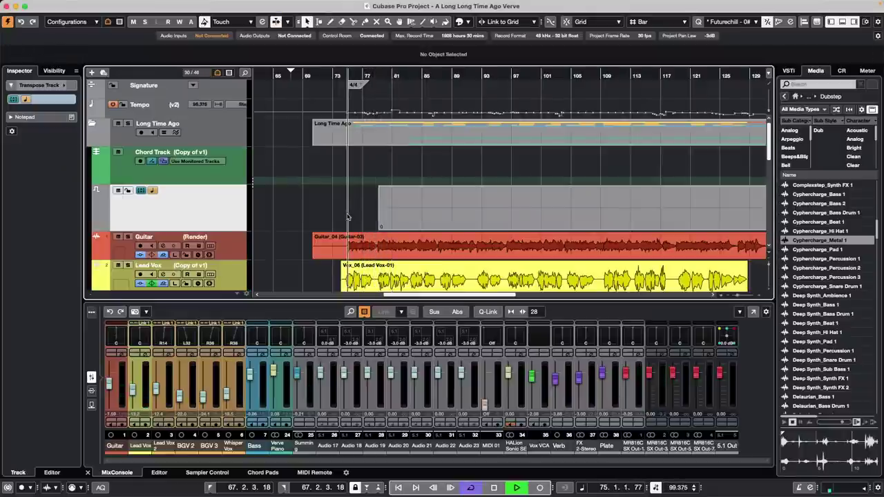
pyautogui.click(384, 220)
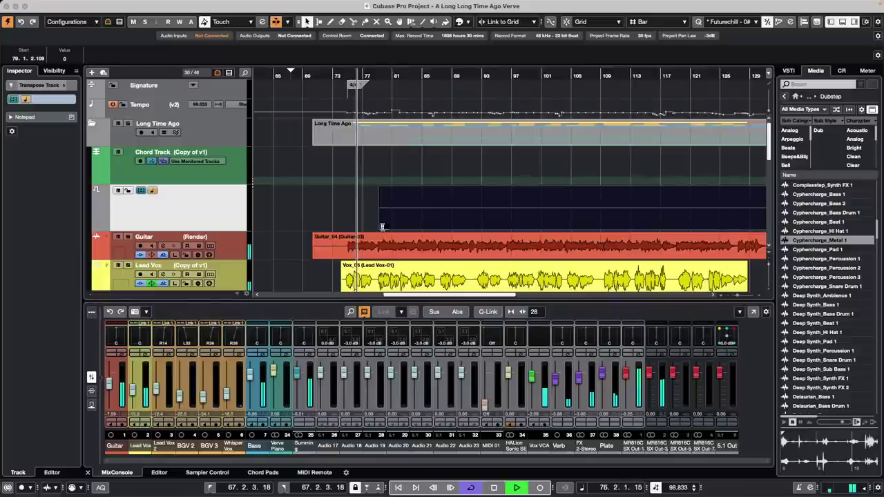
pyautogui.write('2')
pyautogui.press('Return')
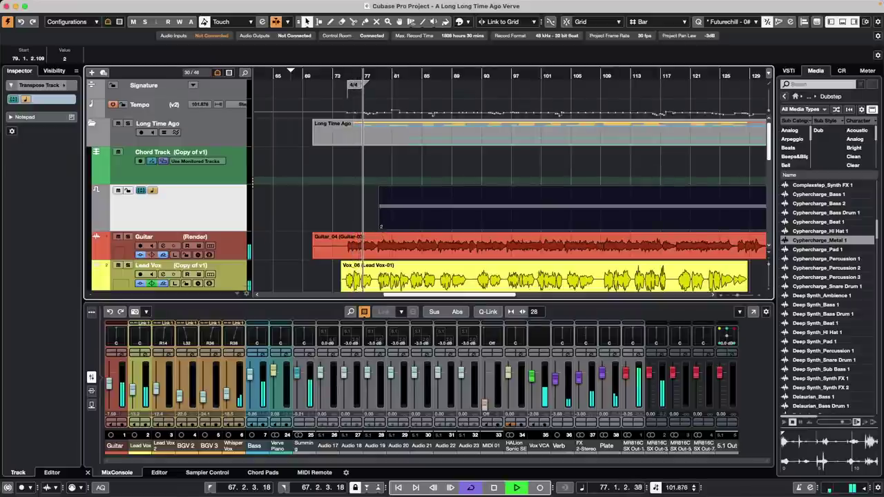
# - Draw a second transpose event with value 0 at about bar 82 on the Transpose track
pyautogui.rightClick(407, 224)
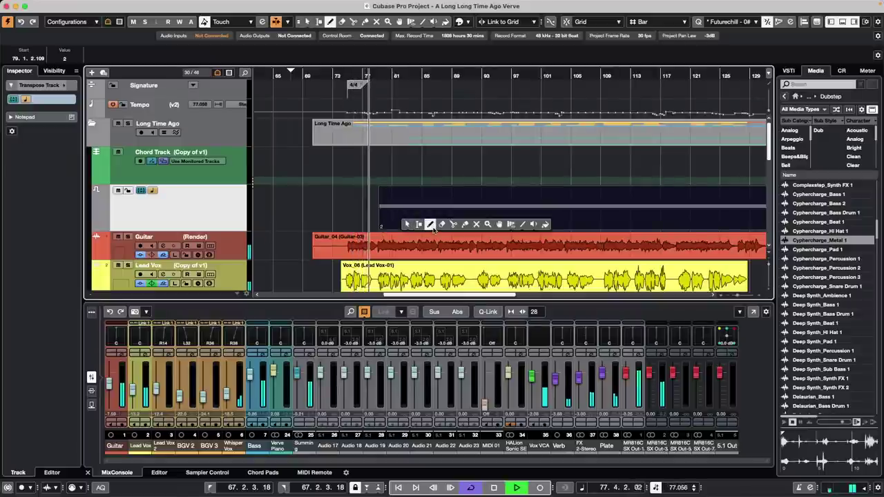
pyautogui.click(430, 224)
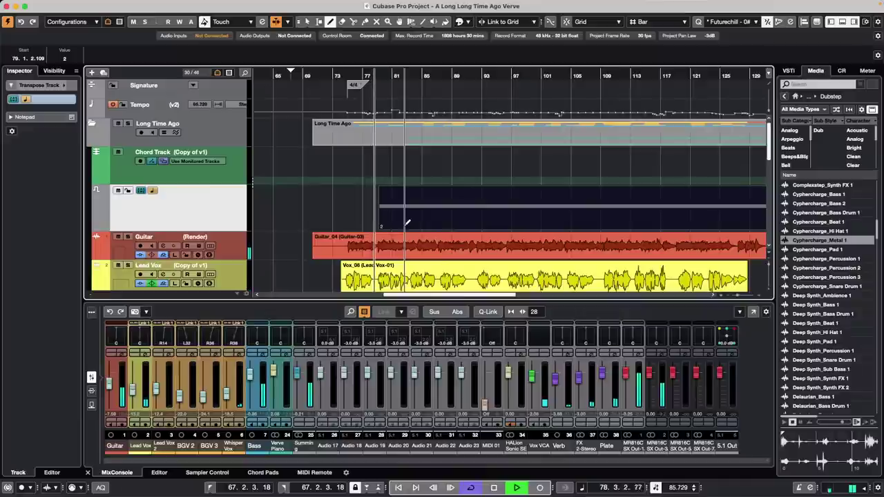
pyautogui.click(408, 223)
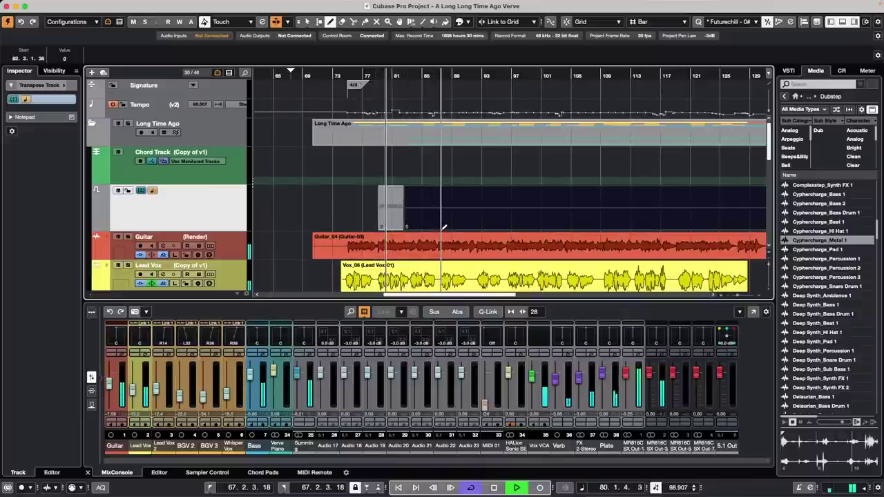
# - Draw a third transpose event at about bar 84 and set its value to -2
pyautogui.click(421, 224)
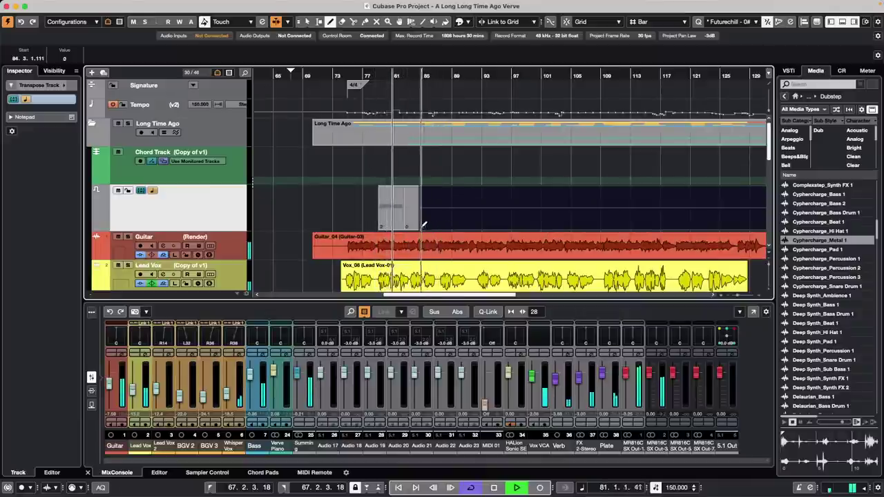
pyautogui.press('1')
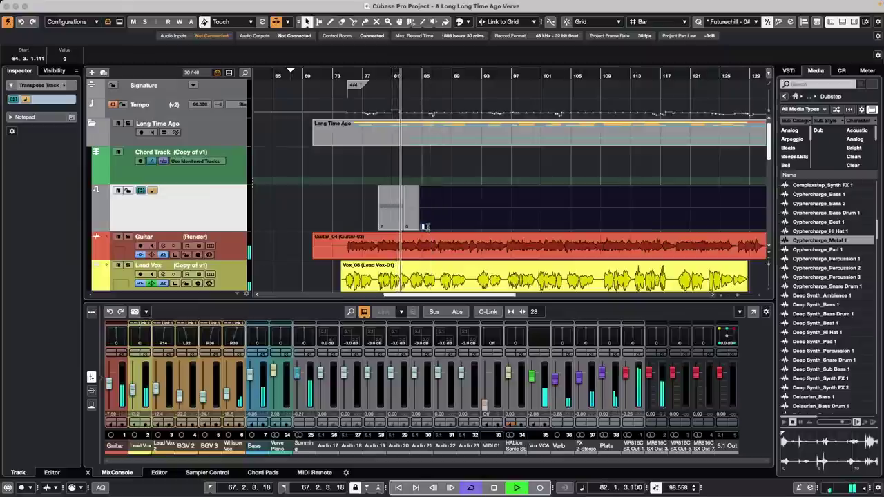
pyautogui.write('-2')
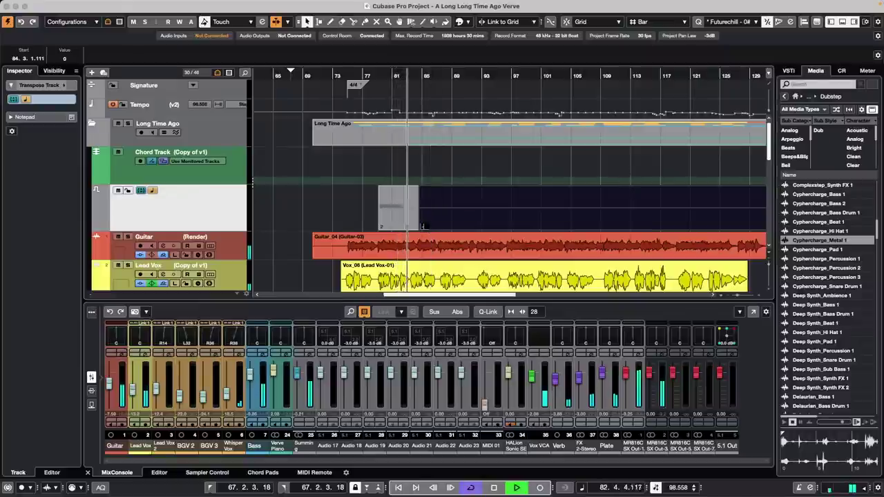
pyautogui.press('Return')
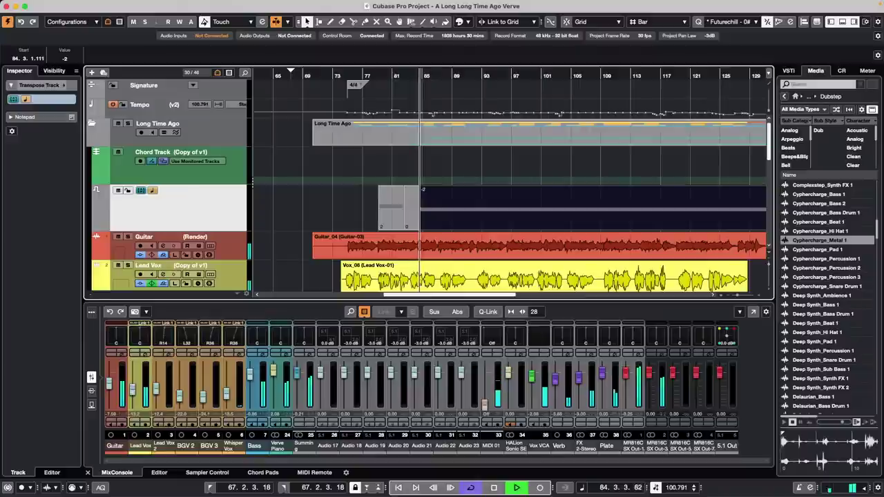
# - Draw a fourth transpose event with value 0 at about bar 87 on the Transpose track
pyautogui.rightClick(443, 238)
pyautogui.click(458, 242)
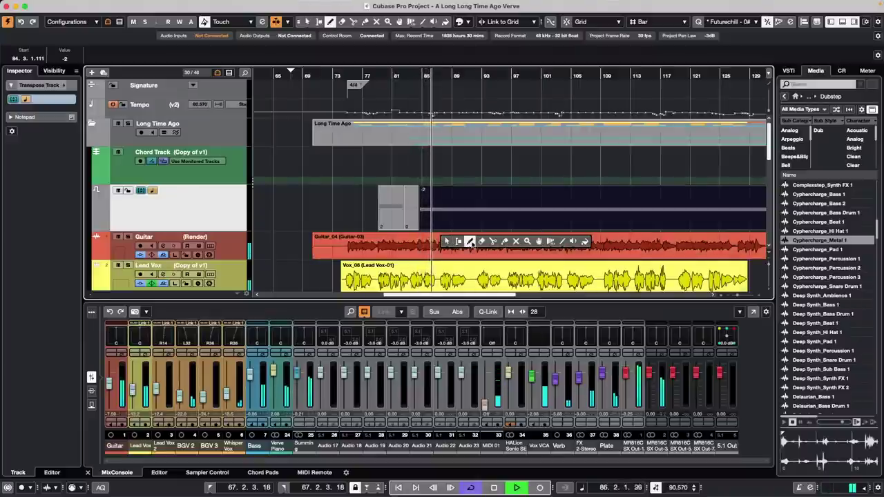
pyautogui.click(470, 241)
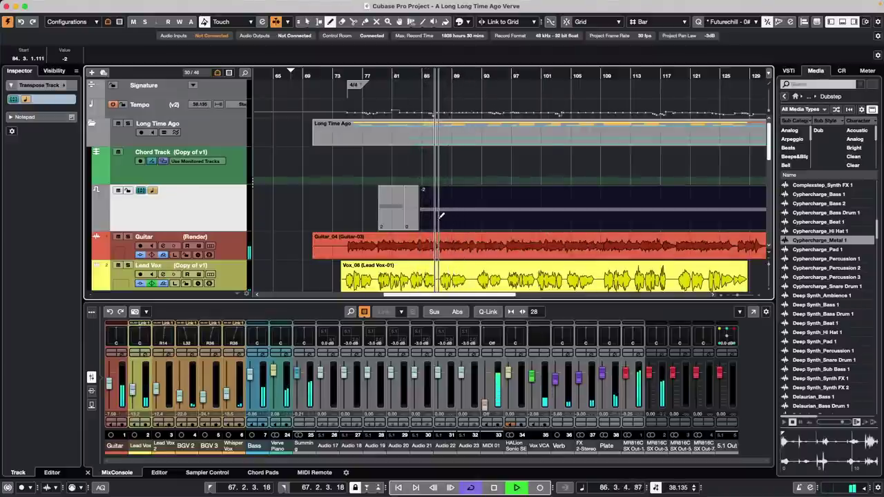
pyautogui.click(441, 216)
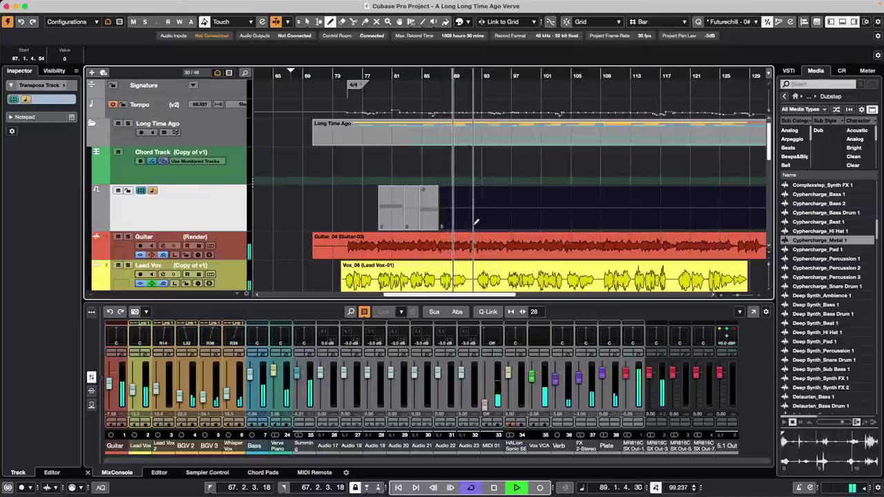
# - Draw a fifth transpose event at about bar 92 on the Transpose track and set its value to 4
pyautogui.click(476, 222)
pyautogui.press('1')
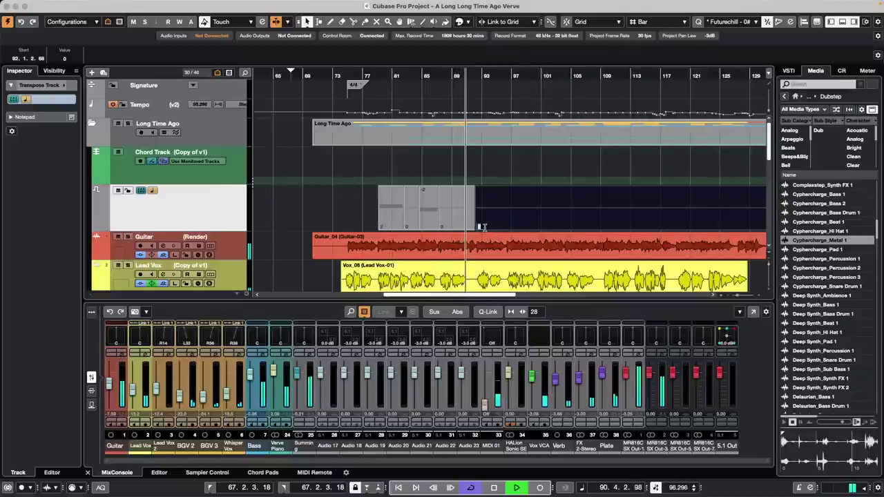
pyautogui.write('4')
pyautogui.press('Return')
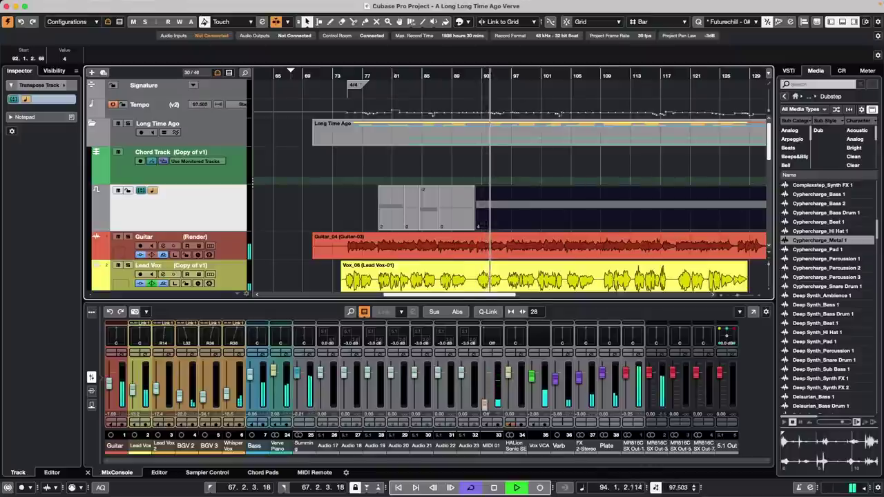
# - Draw a sixth transpose event with value 0 at about bar 96 on the Transpose track and stop playback
pyautogui.rightClick(500, 227)
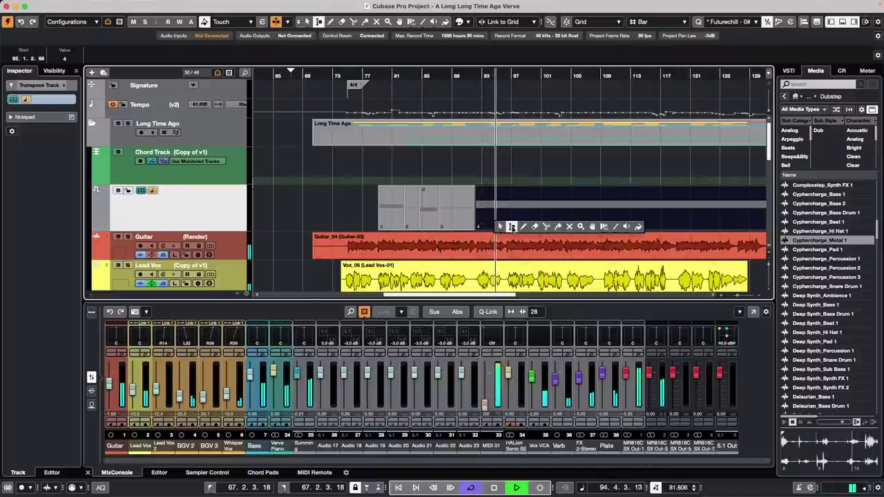
pyautogui.click(522, 227)
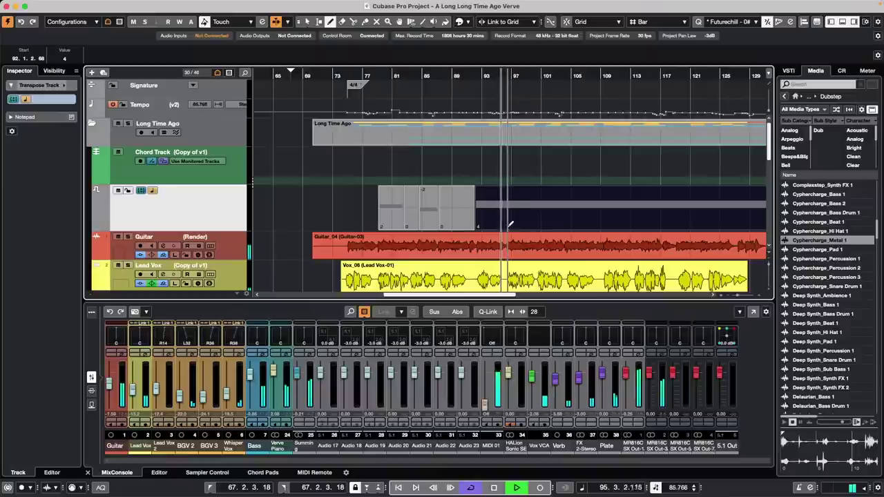
pyautogui.click(506, 225)
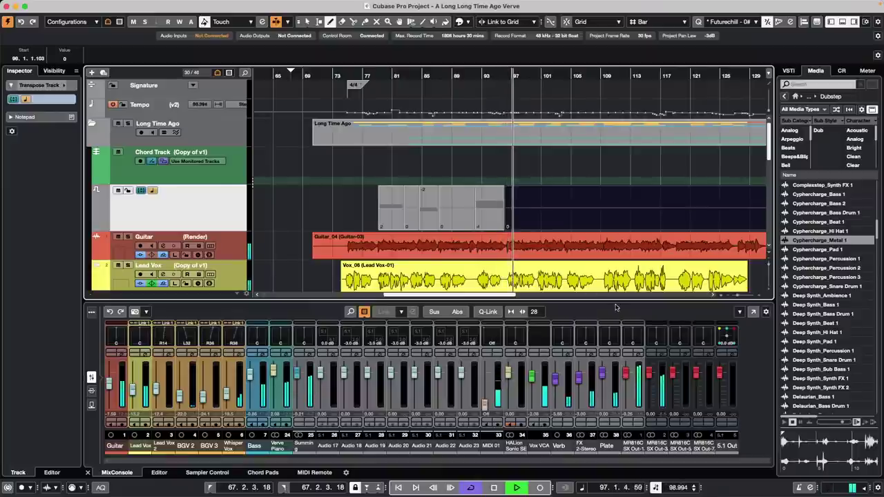
pyautogui.press('space')
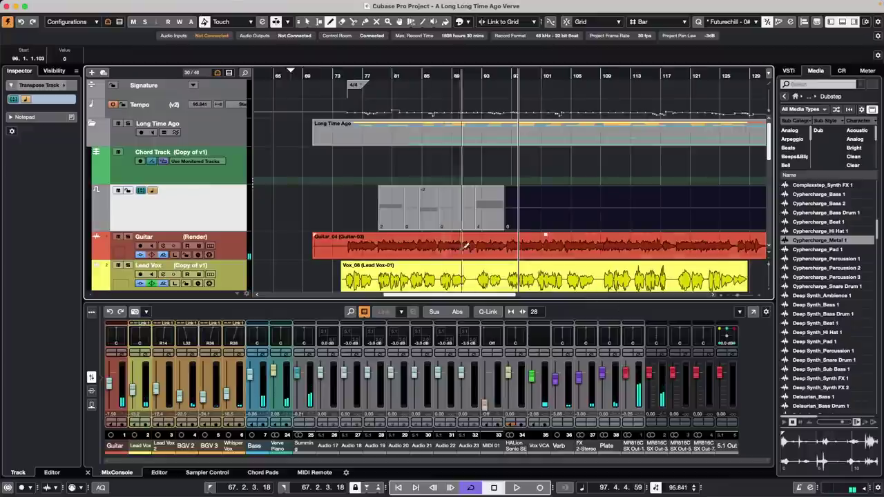
# - Undo the transpose edits back to the single event with value 2 at bar 79
pyautogui.scroll(-2, 483, 282)
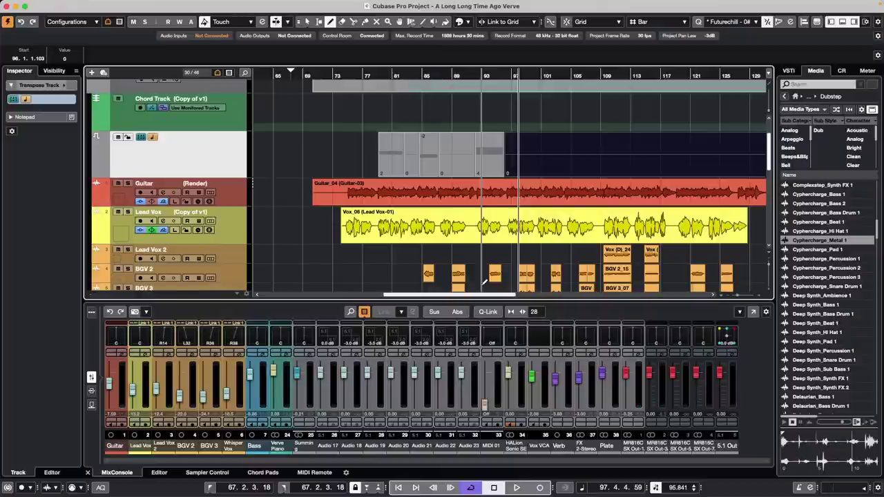
pyautogui.press('super+z')
pyautogui.press('super+z')
pyautogui.press('super+z')
pyautogui.press('super+z')
pyautogui.press('super+z')
pyautogui.press('super+z')
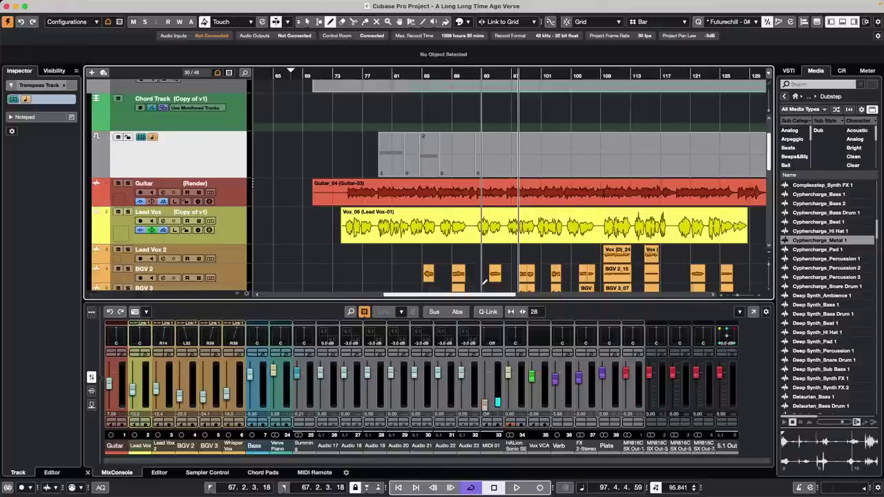
pyautogui.press('super+z')
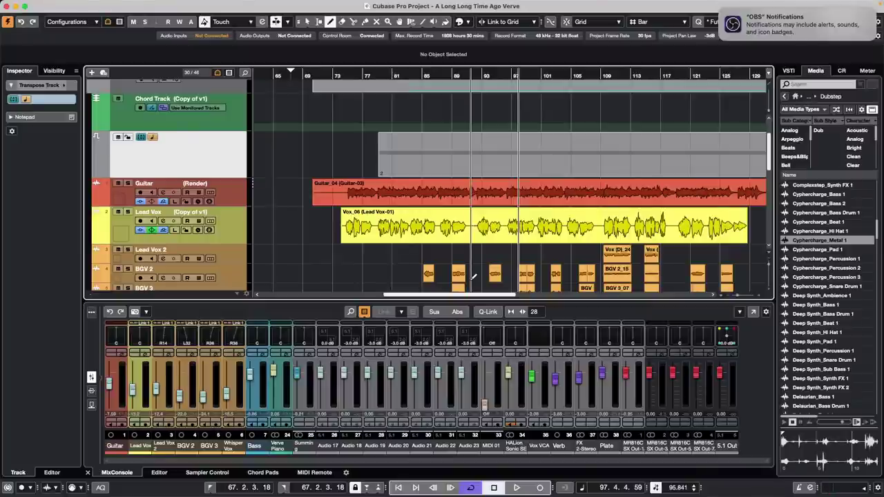
# - Select the Verve Piano track and its MIDI part with the Object Selection tool
pyautogui.scroll(3, 367, 220)
pyautogui.scroll(-10, 368, 220)
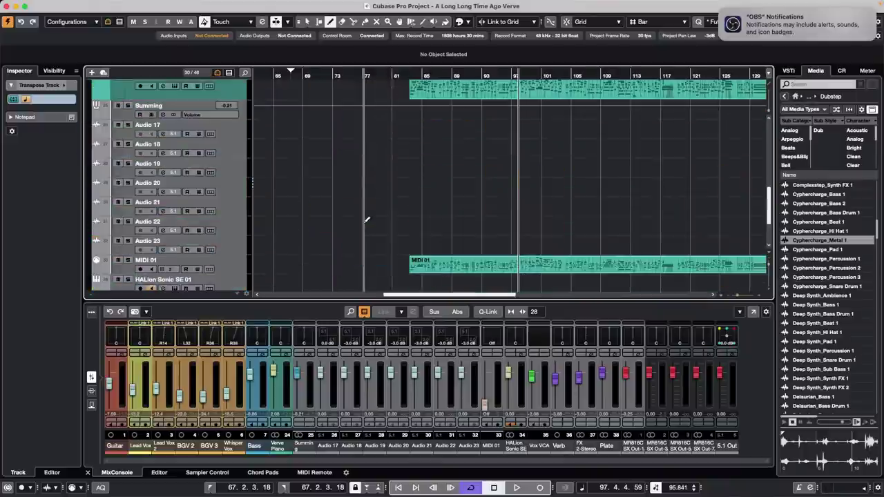
pyautogui.scroll(3, 246, 171)
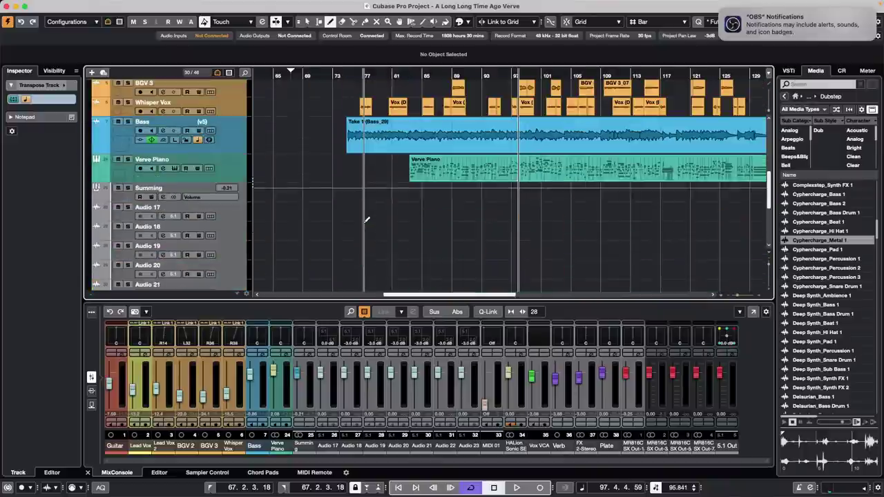
pyautogui.click(222, 169)
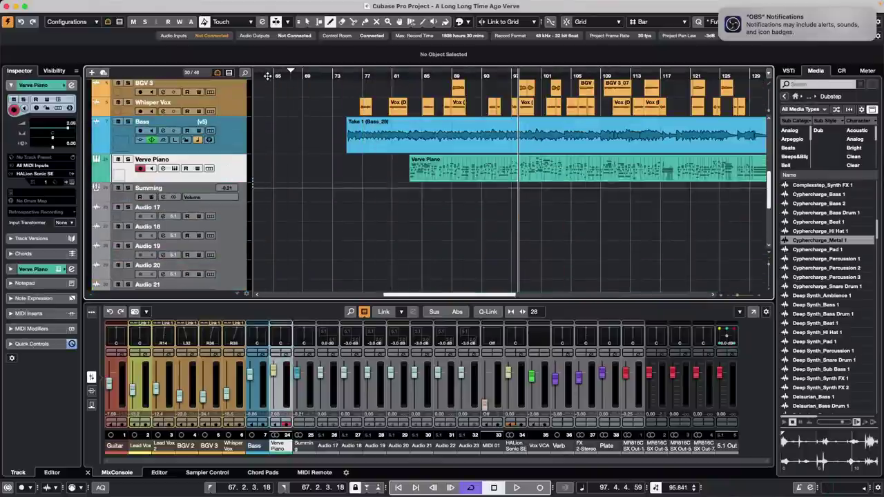
pyautogui.moveTo(268, 76); pyautogui.dragTo(268, 61)
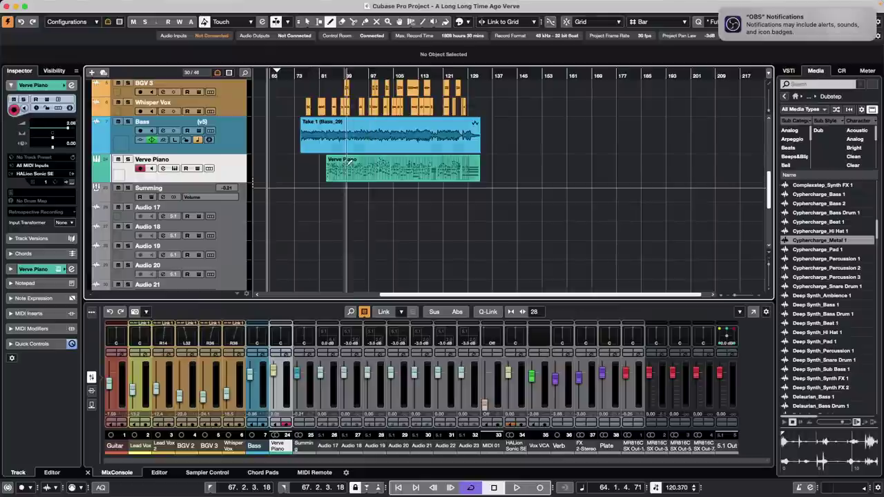
pyautogui.rightClick(371, 178)
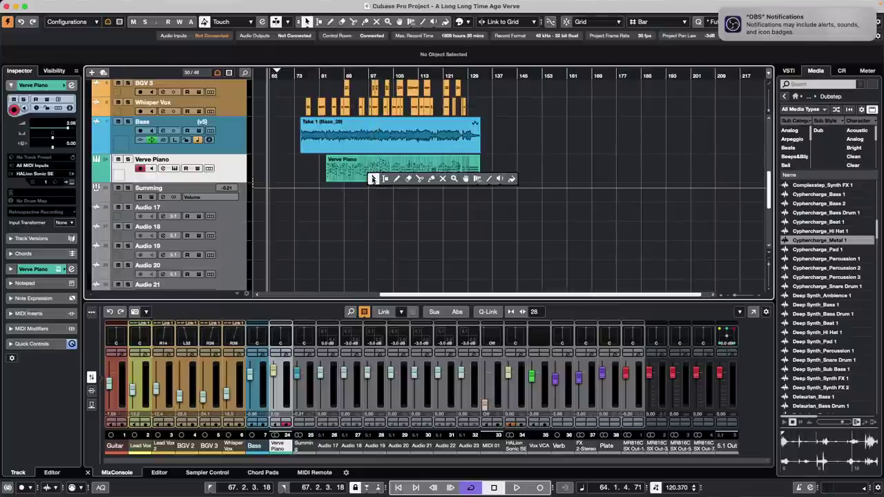
pyautogui.click(289, 170)
pyautogui.click(359, 173)
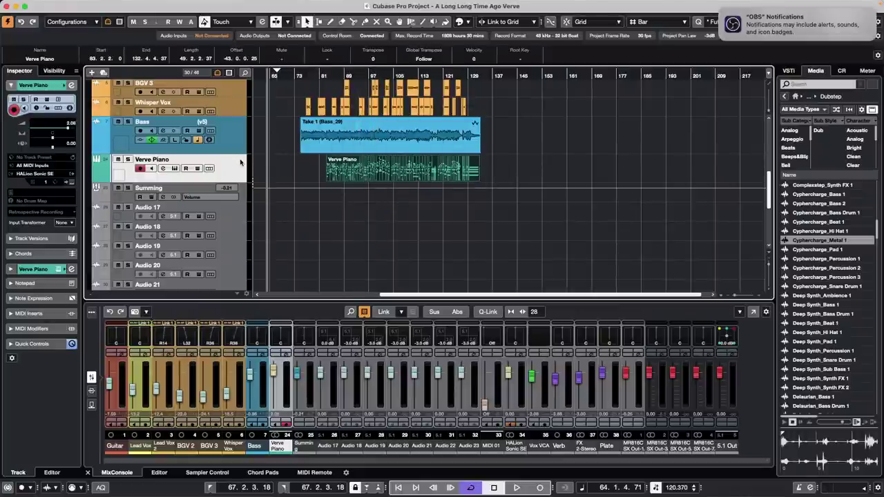
# - Open the Key Commands settings and collapse the Edit command category
pyautogui.moveTo(196, 6)
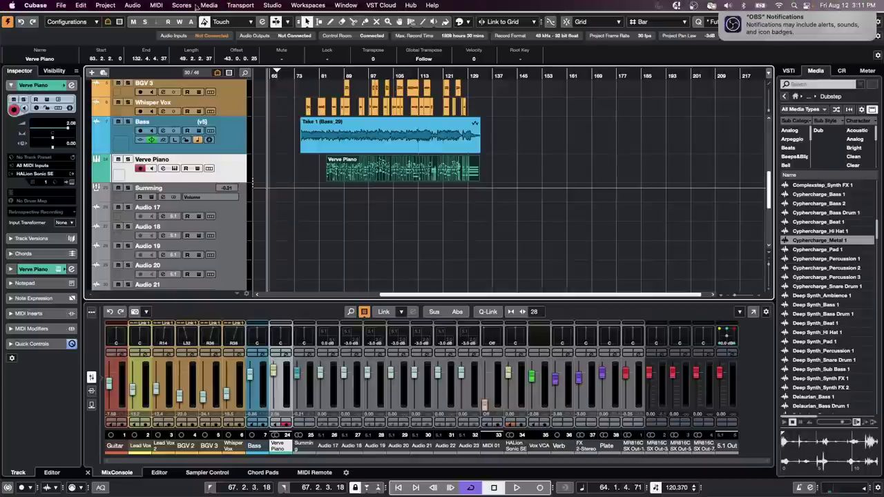
pyautogui.click(81, 5)
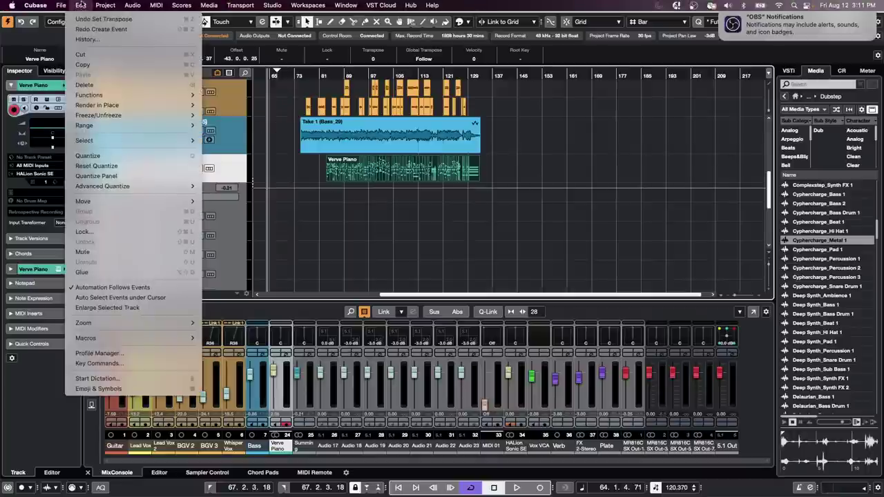
pyautogui.moveTo(125, 337)
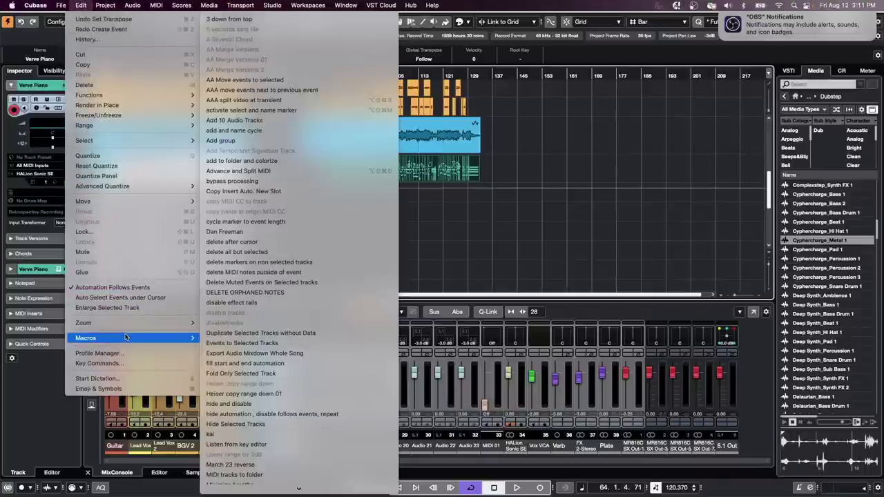
pyautogui.click(122, 363)
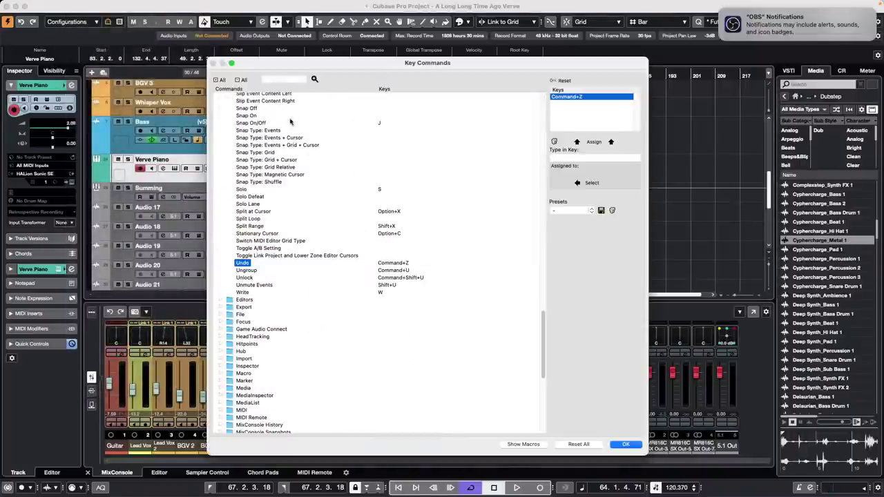
pyautogui.scroll(15, 249, 242)
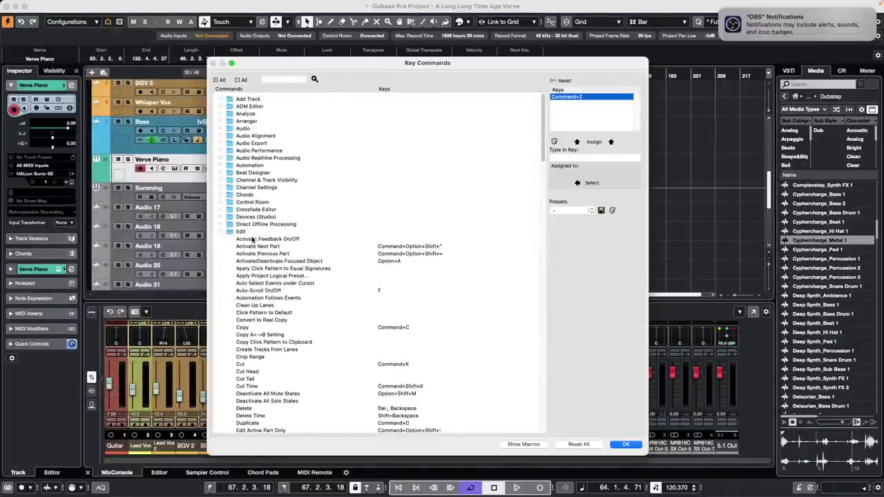
pyautogui.click(219, 231)
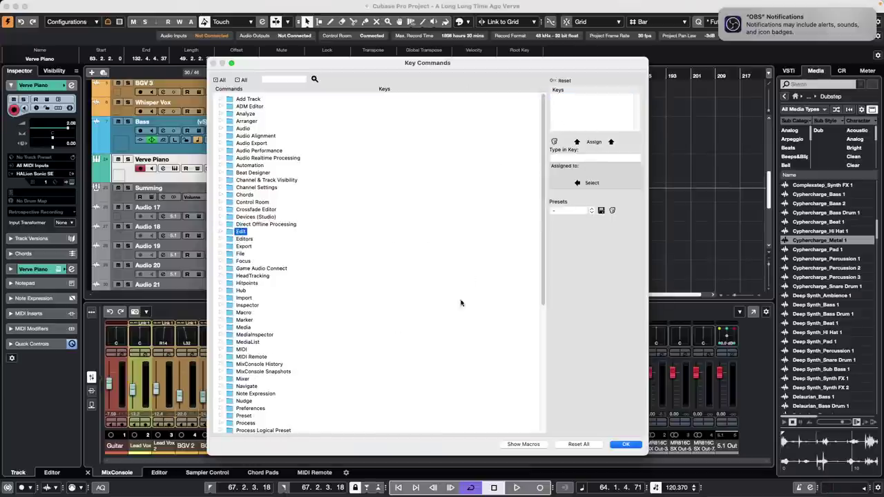
# - Show the macros and create a new macro named "Instrument to MIDI"
pyautogui.click(523, 444)
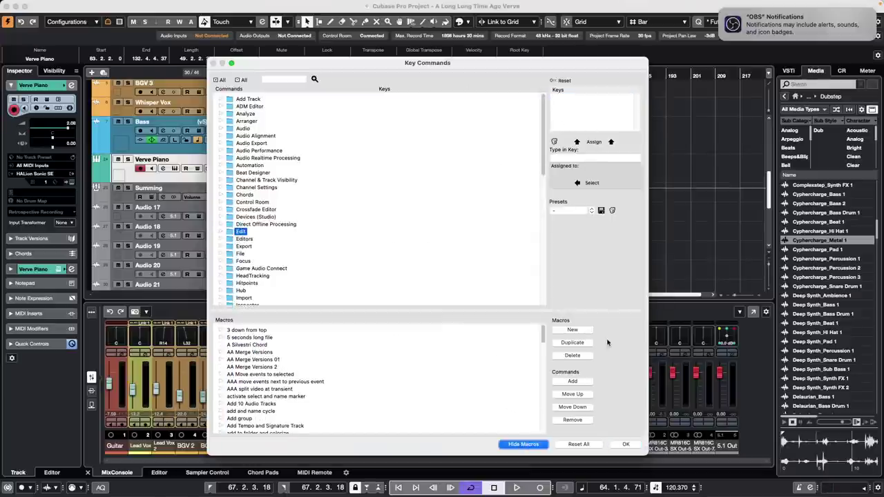
pyautogui.click(573, 330)
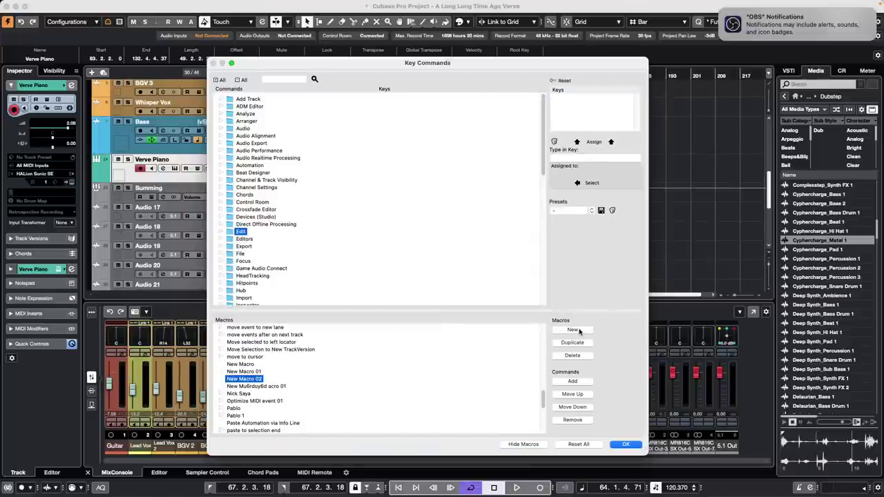
pyautogui.doubleClick(262, 379)
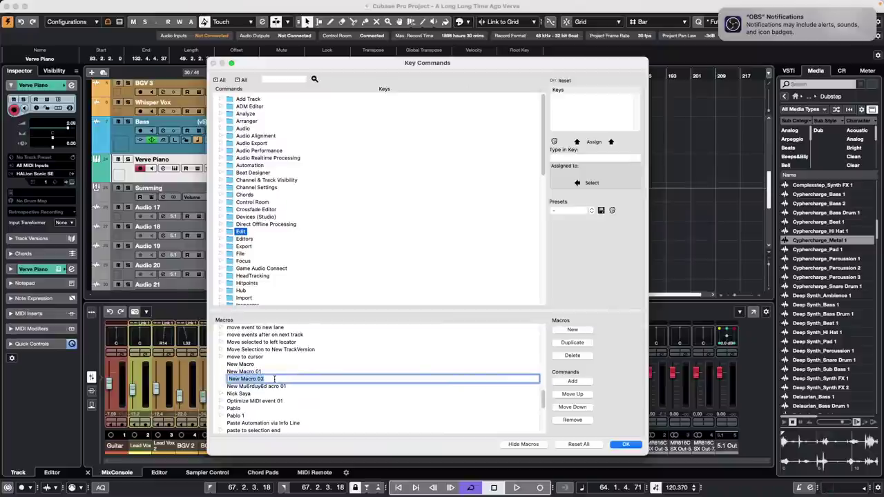
pyautogui.write('Instrument to MIDI')
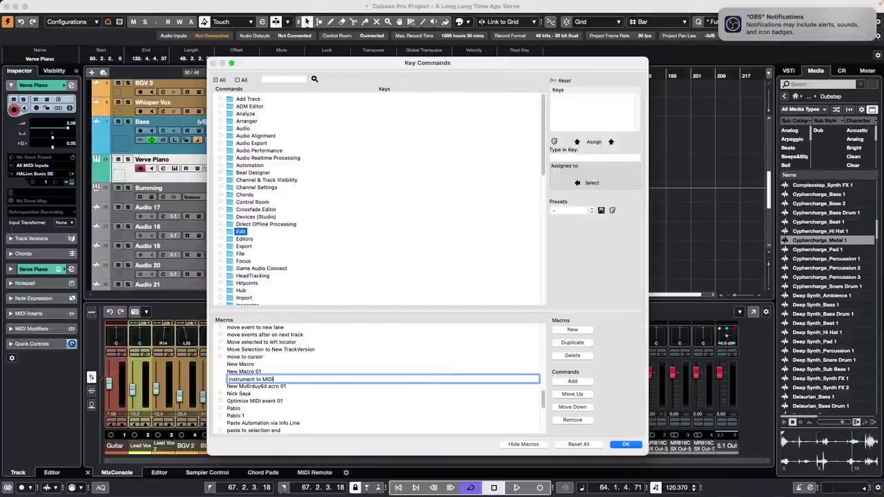
pyautogui.press('Return')
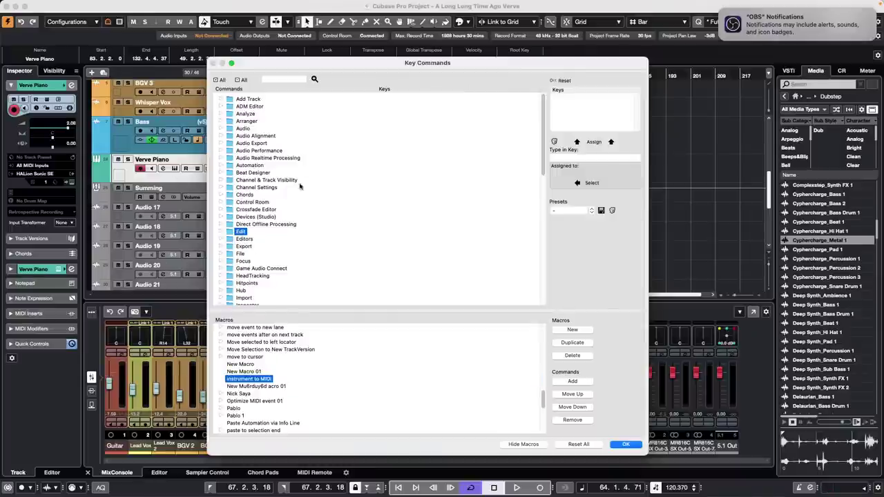
# - Enter "slect all events on" as the search text for the key commands
pyautogui.click(271, 80)
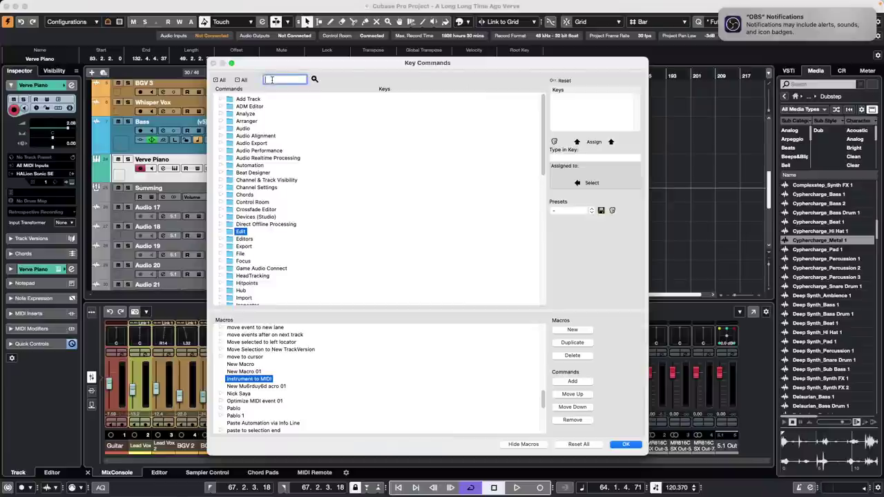
pyautogui.write('s')
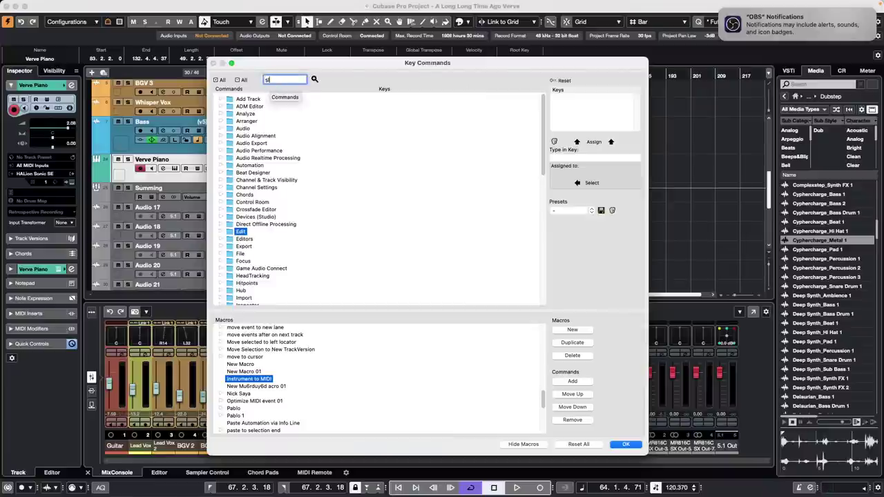
pyautogui.write('lect all events on')
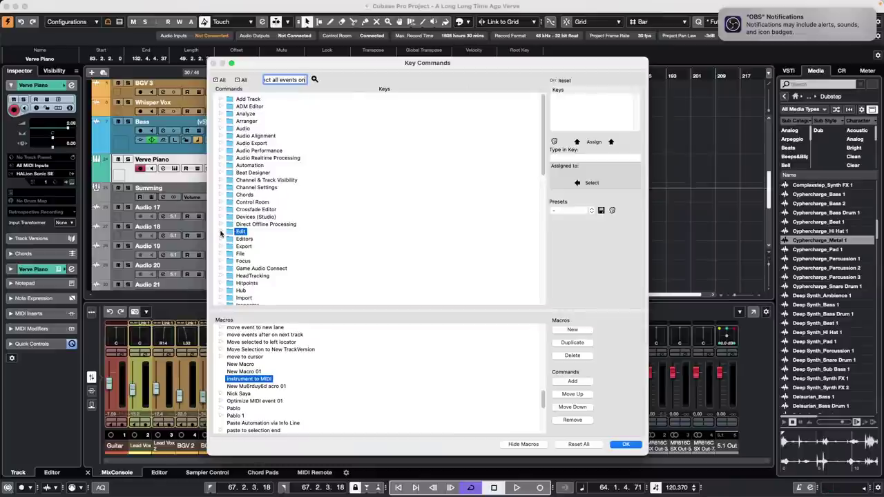
# - Add the Select All on Tracks command from the Edit category to the Instrument to MIDI macro
pyautogui.scroll(-10, 273, 244)
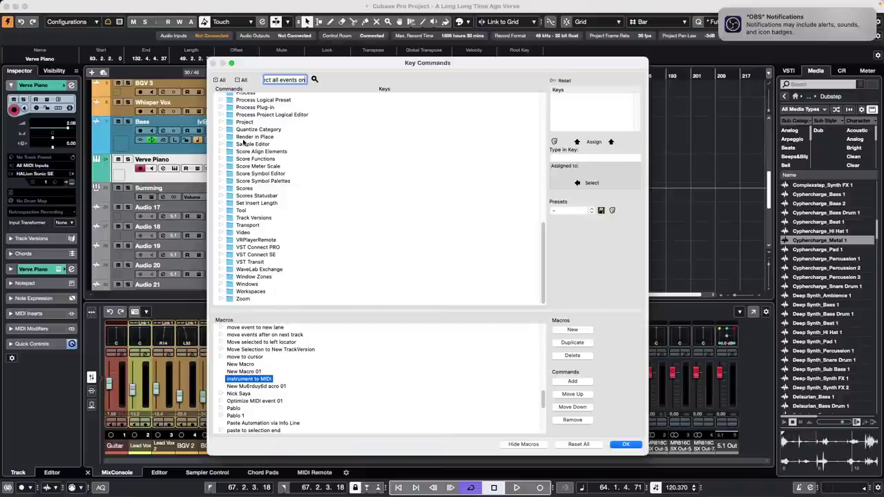
pyautogui.scroll(10, 264, 179)
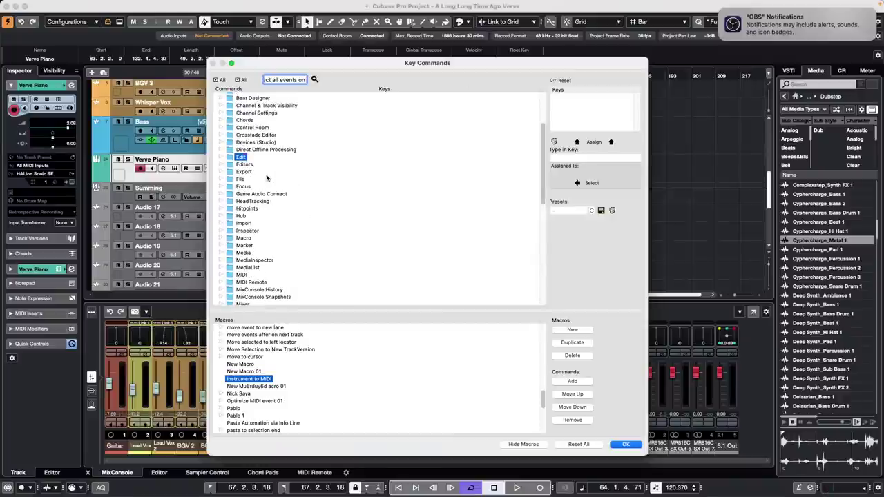
pyautogui.click(223, 157)
pyautogui.scroll(-15, 305, 212)
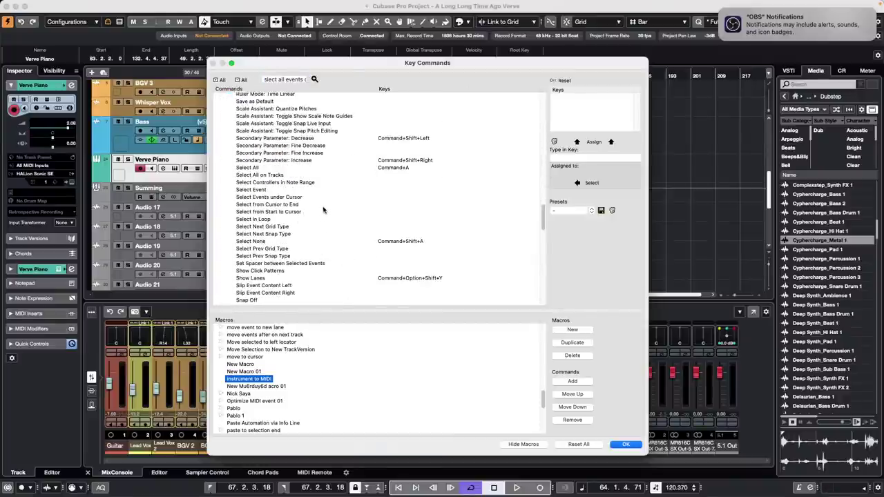
pyautogui.click(282, 178)
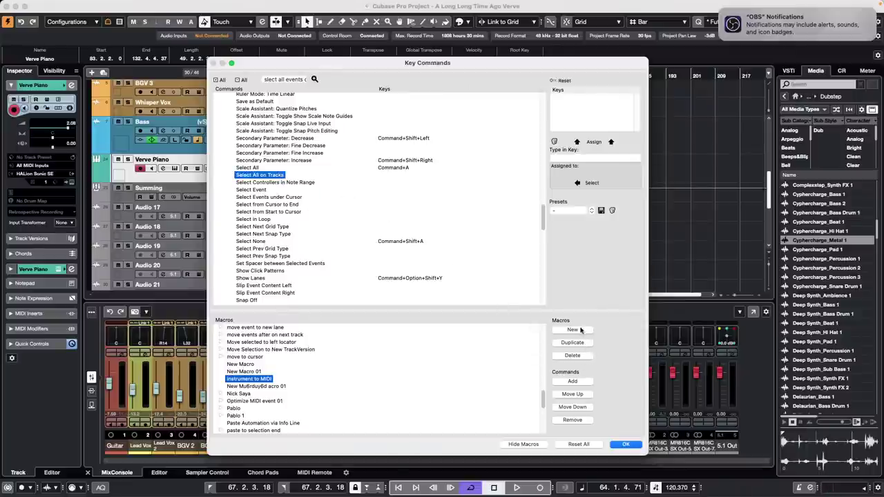
pyautogui.click(572, 382)
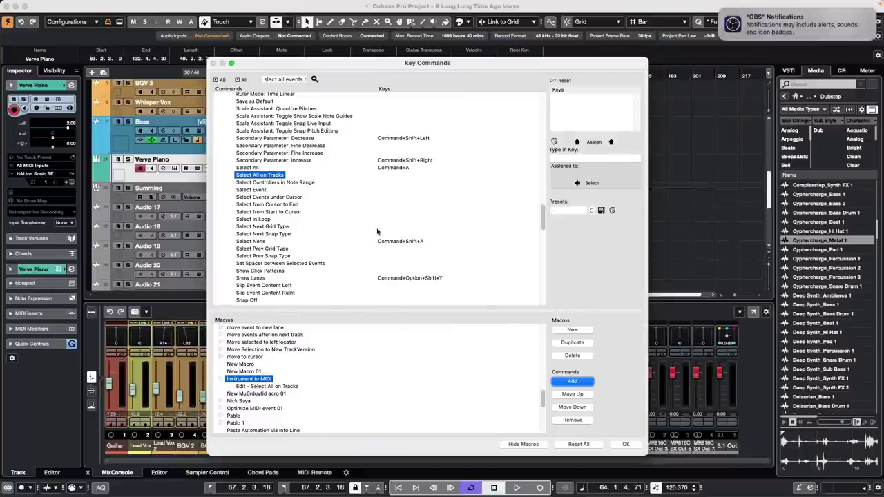
# - Add the MIDI command from the Add Track category to the Instrument to MIDI macro
pyautogui.click(282, 82)
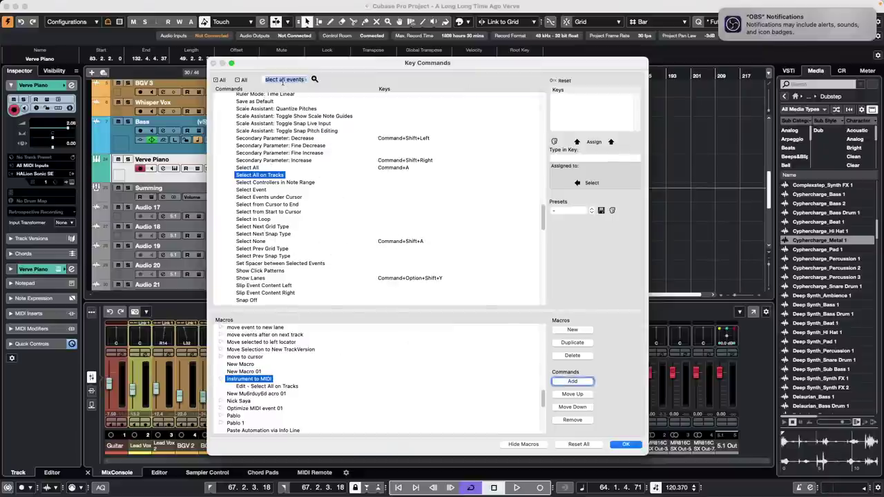
pyautogui.write('a')
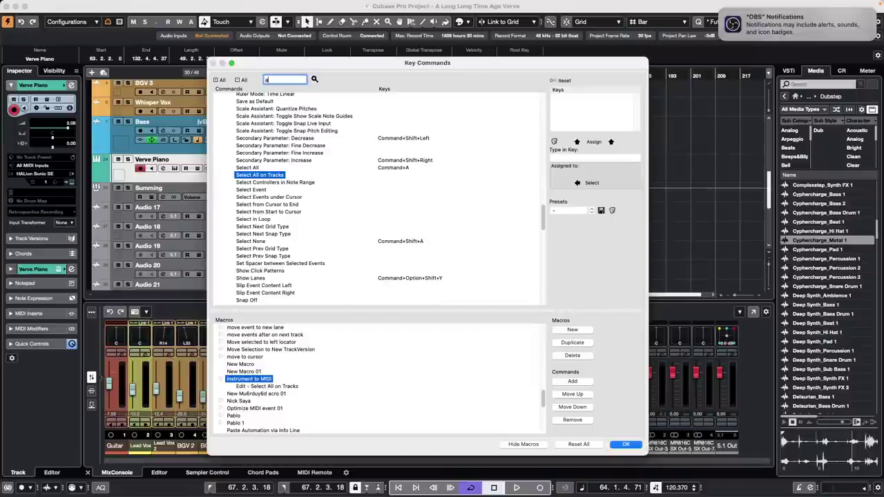
pyautogui.write('dd a M')
pyautogui.scroll(20, 302, 137)
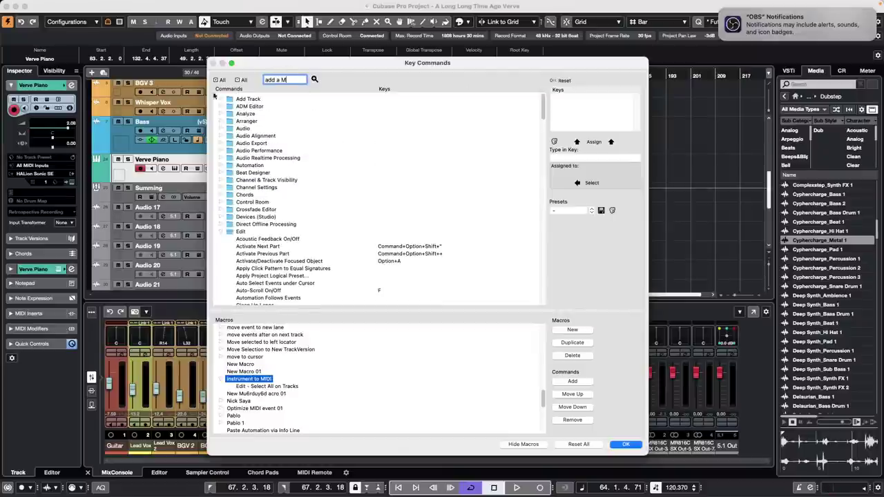
pyautogui.click(221, 99)
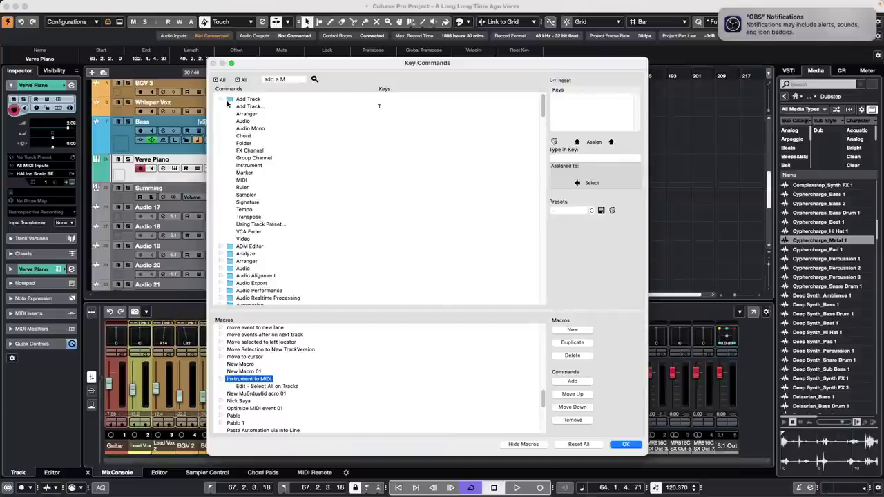
pyautogui.click(242, 180)
pyautogui.click(579, 382)
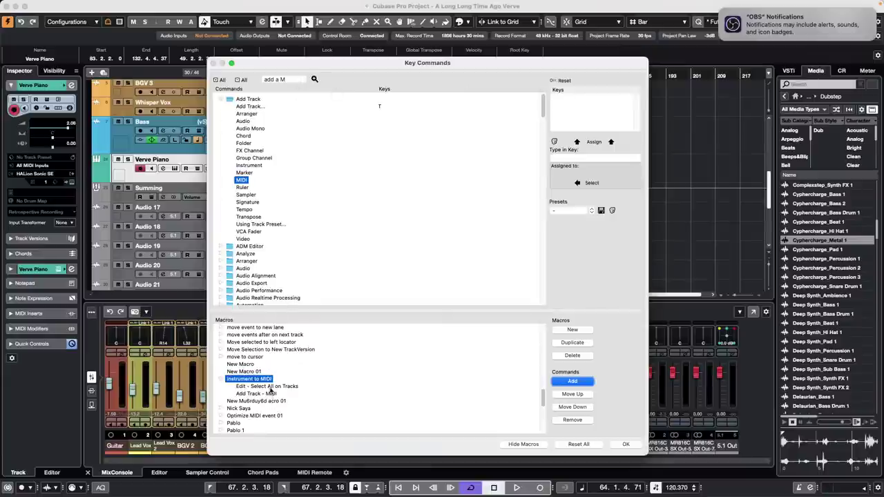
# - Select the macro's Select All on Tracks entry as the insertion point and search the key commands for "copy"
pyautogui.click(269, 387)
pyautogui.click(288, 80)
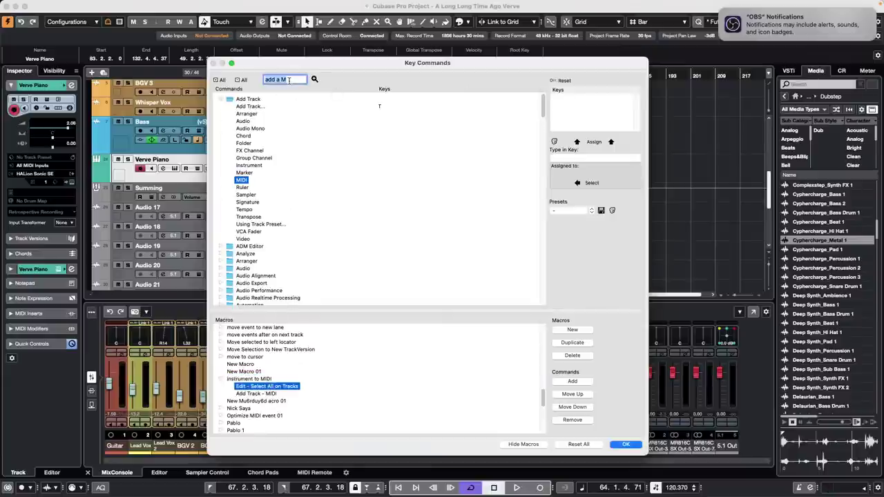
pyautogui.write('cop')
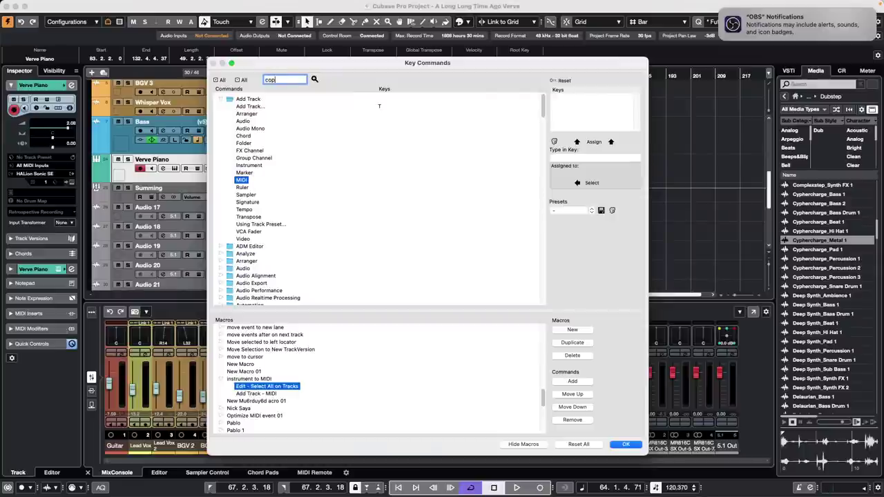
pyautogui.write('y')
pyautogui.click(314, 80)
pyautogui.click(315, 79)
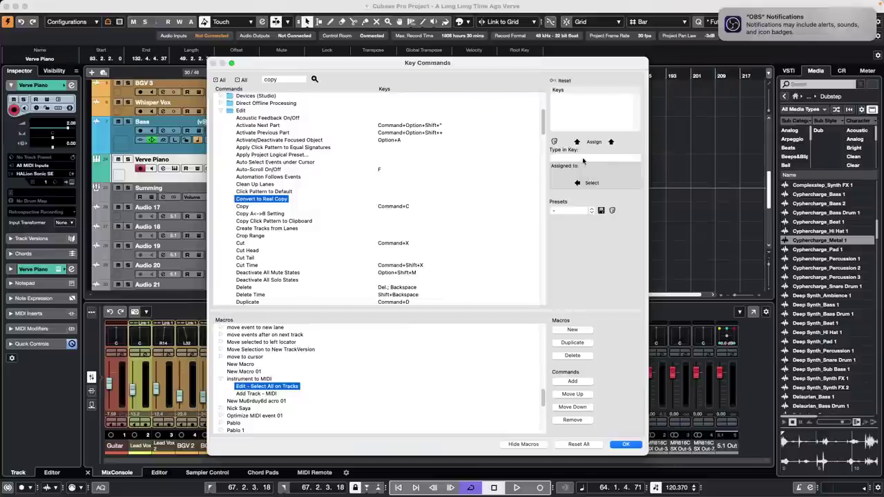
# - Look up the Edit category's Paste command by its key assignment and add it after Select All on Tracks
pyautogui.click(583, 158)
pyautogui.press('super+v')
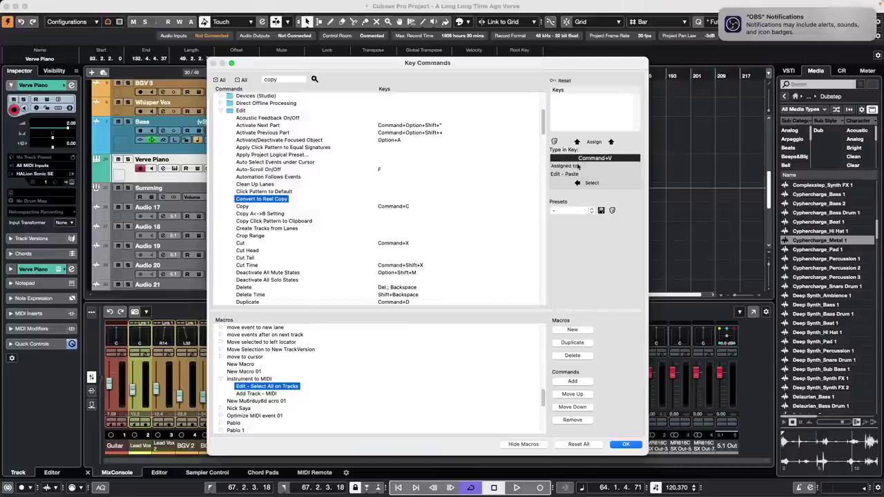
pyautogui.click(590, 183)
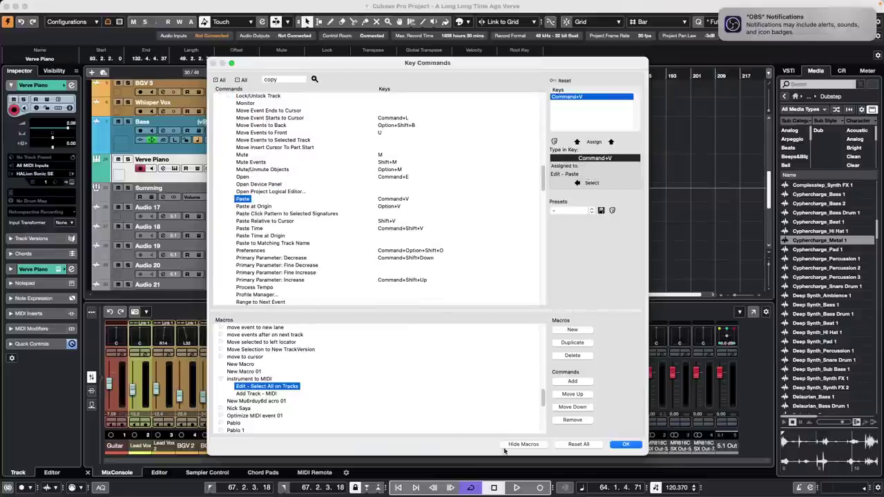
pyautogui.click(578, 386)
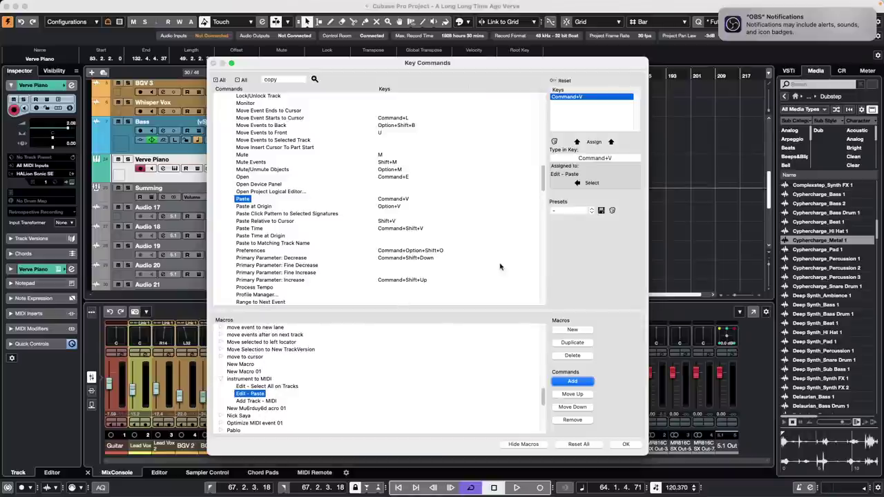
# - Add the Edit category's Copy command to the Instrument to MIDI macro and remove its Paste entry
pyautogui.click(610, 159)
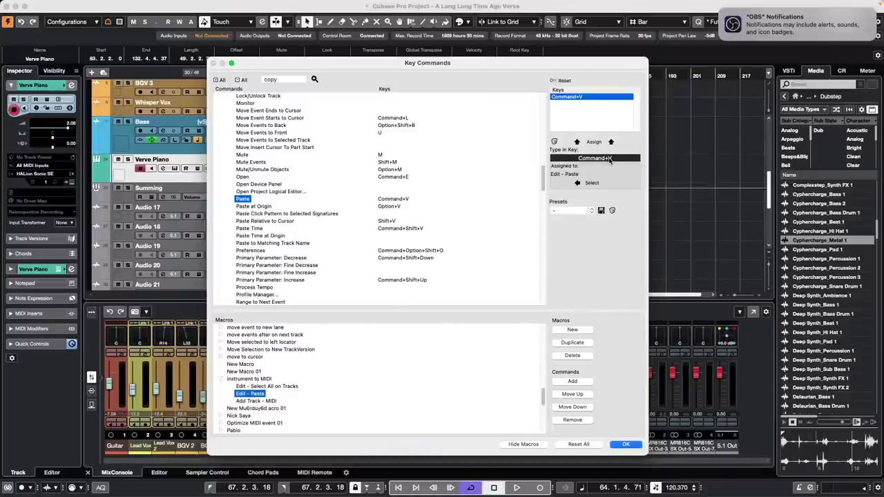
pyautogui.press('super+c')
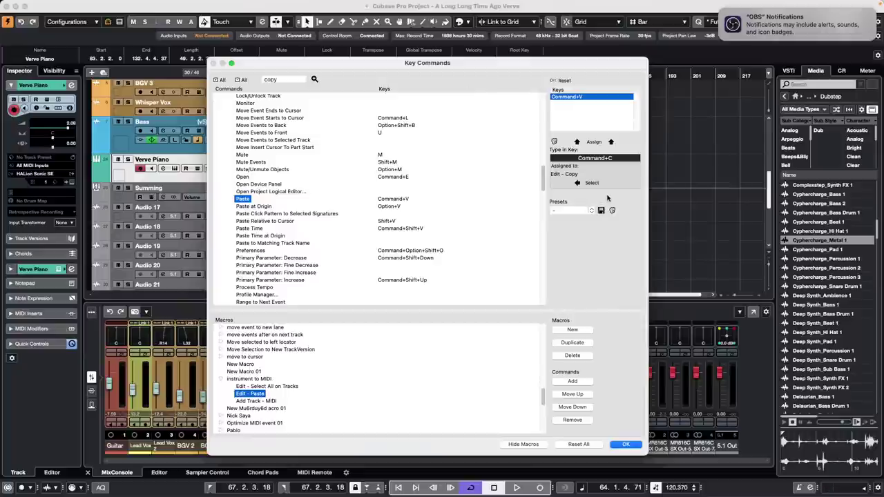
pyautogui.click(592, 184)
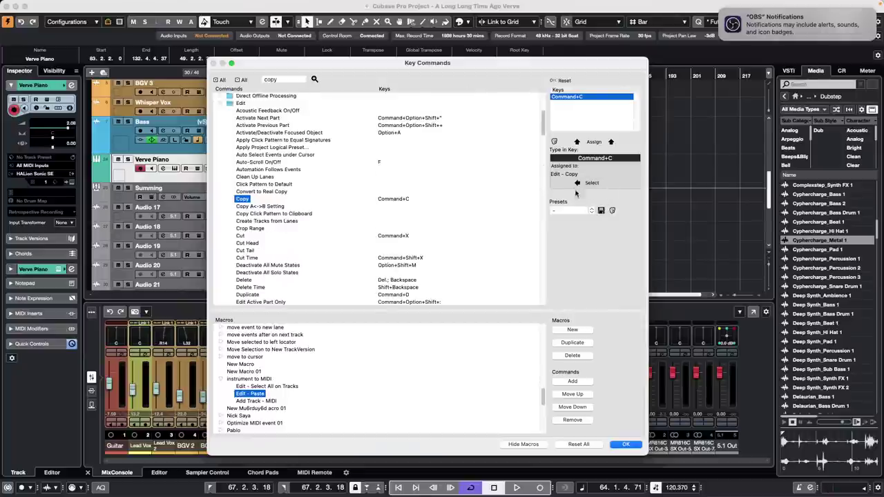
pyautogui.click(582, 382)
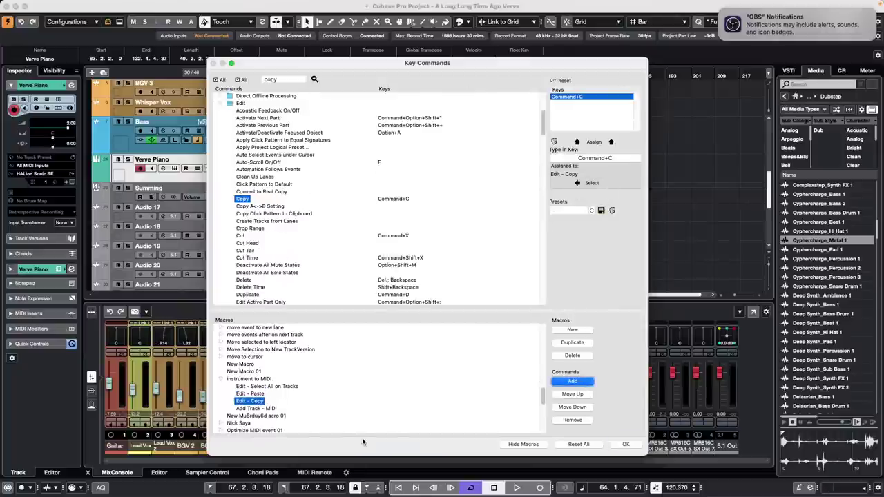
pyautogui.click(257, 395)
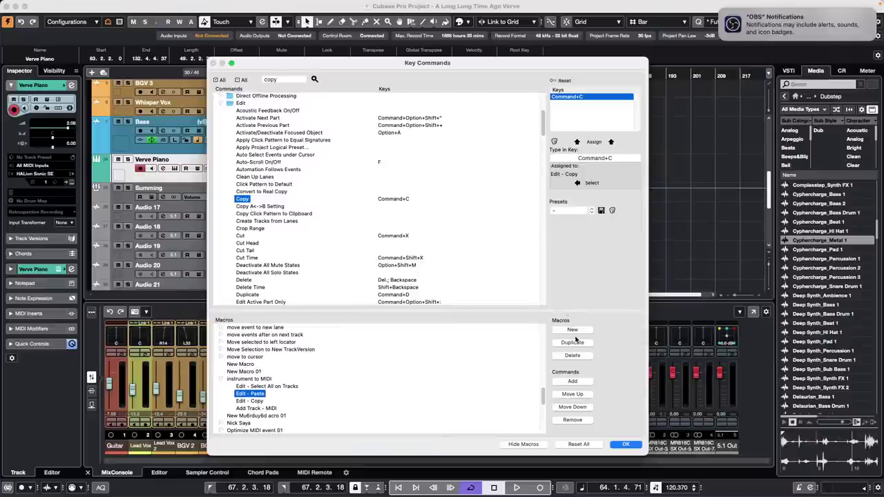
pyautogui.click(586, 420)
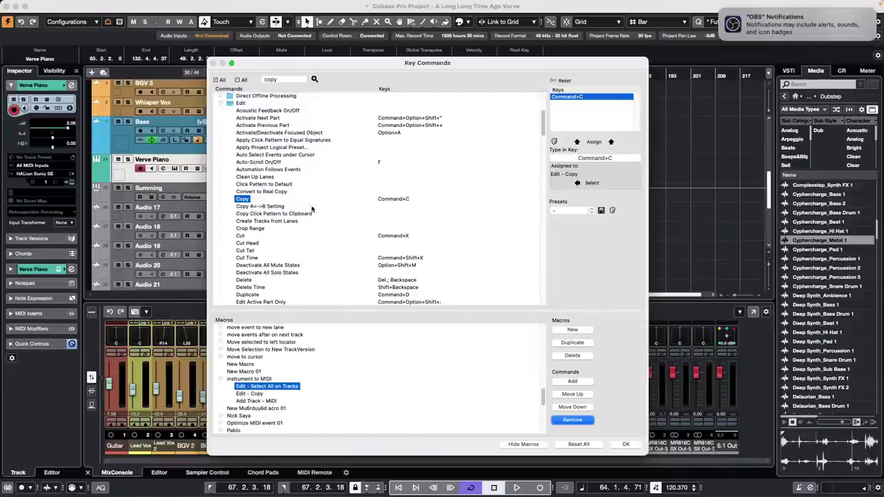
# - Look up the Navigate - Down command by its assigned key and add it after Add Track - MIDI in the macro
pyautogui.click(578, 159)
pyautogui.press('Down')
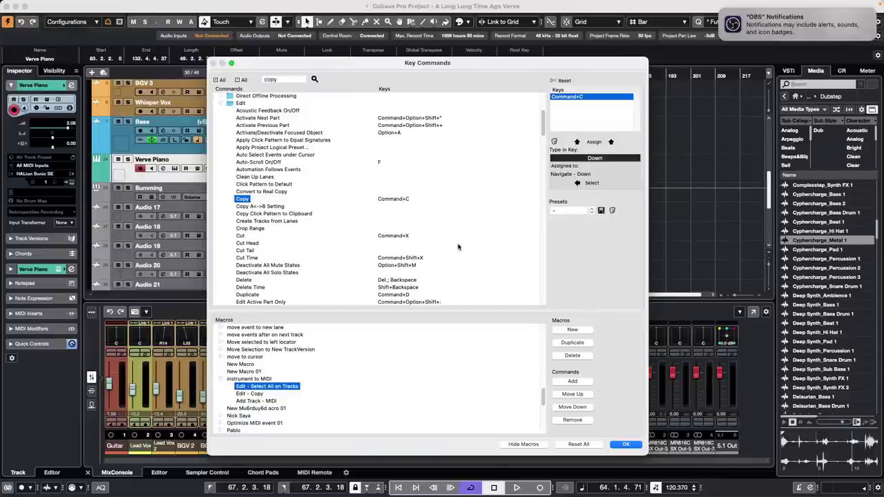
pyautogui.click(589, 183)
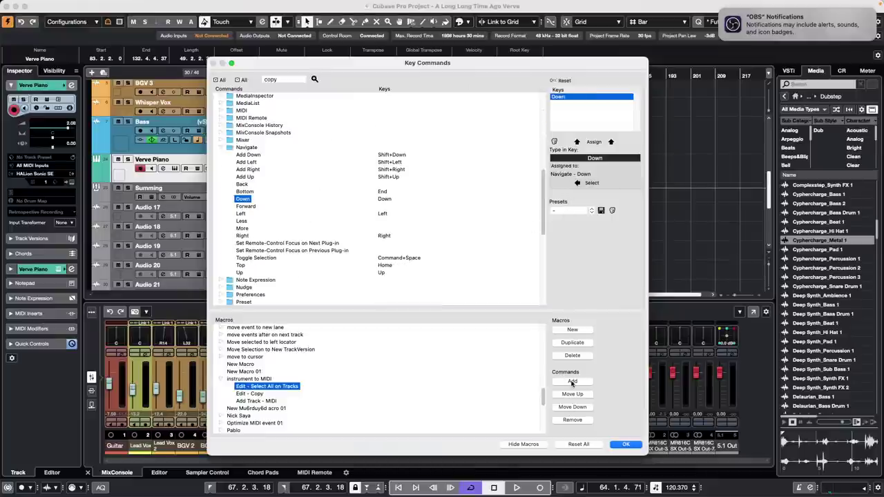
pyautogui.click(261, 401)
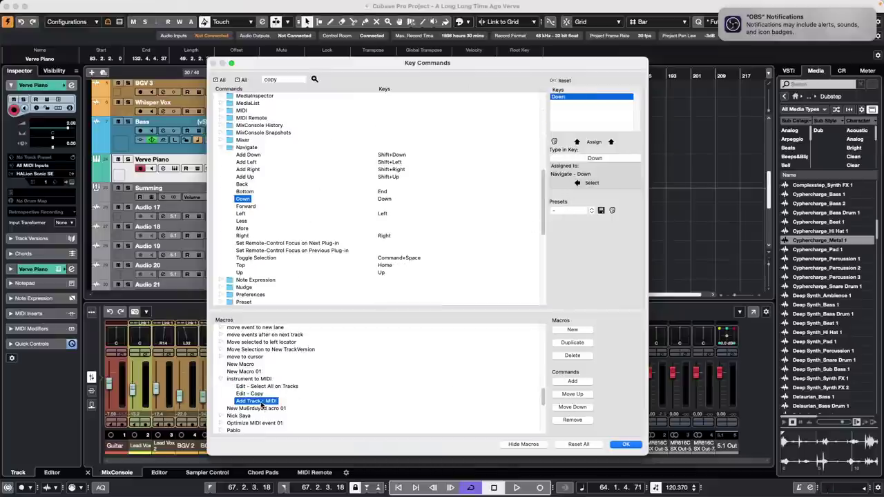
pyautogui.click(575, 381)
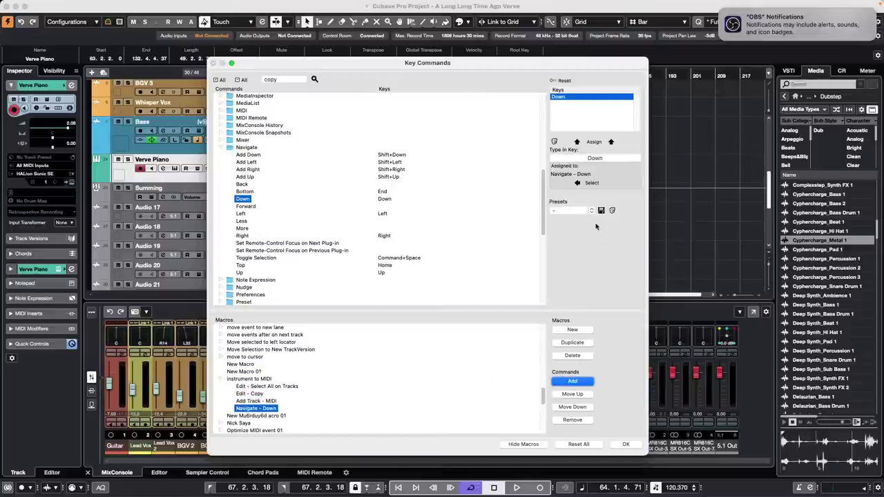
# - Add the Edit category's Paste at Origin command after Navigate - Down in the macro and close the Key Commands settings
pyautogui.click(600, 160)
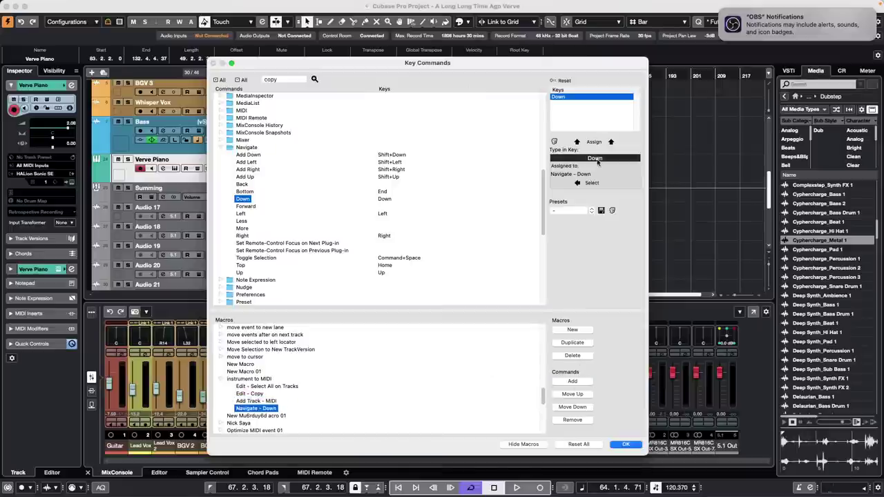
pyautogui.hotkey('alt', 'v')
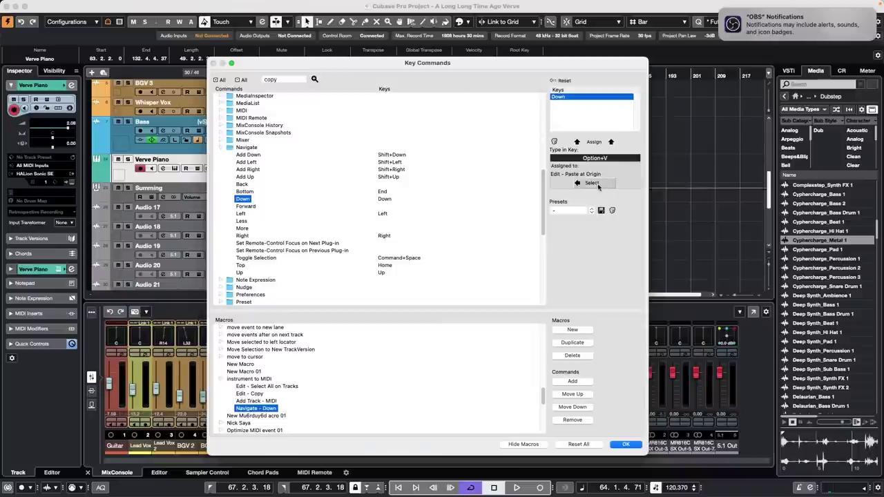
pyautogui.click(598, 184)
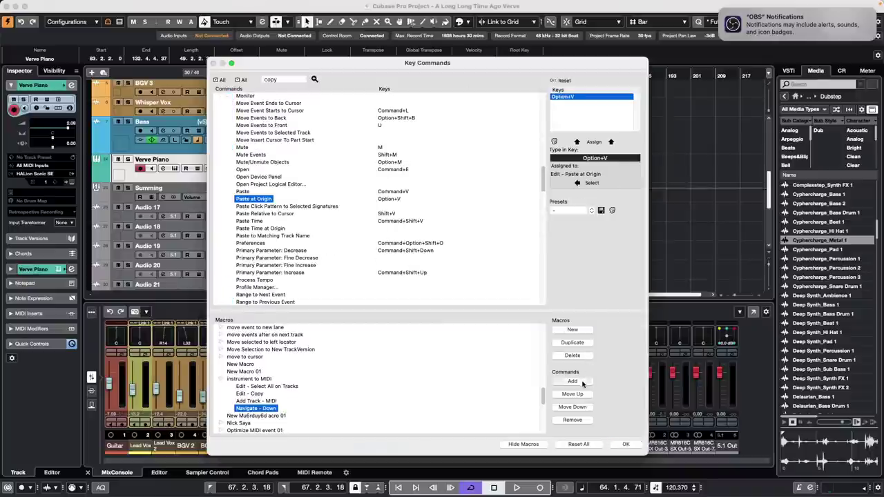
pyautogui.click(572, 382)
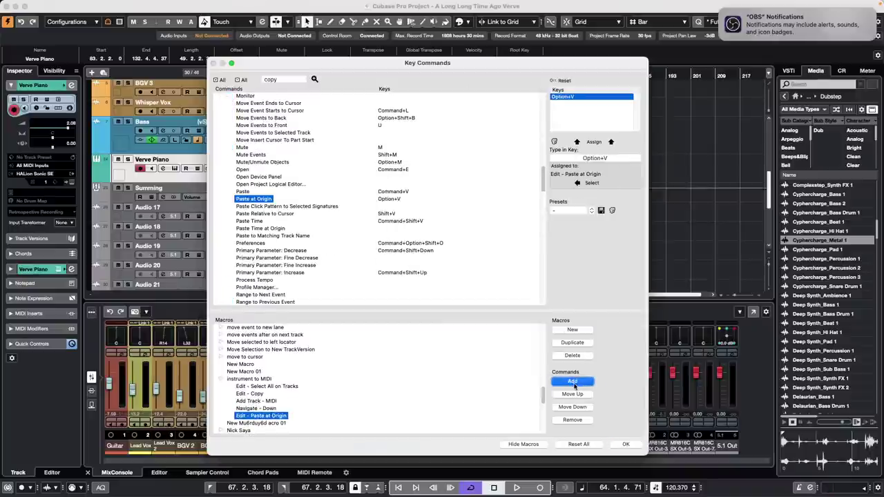
pyautogui.click(626, 445)
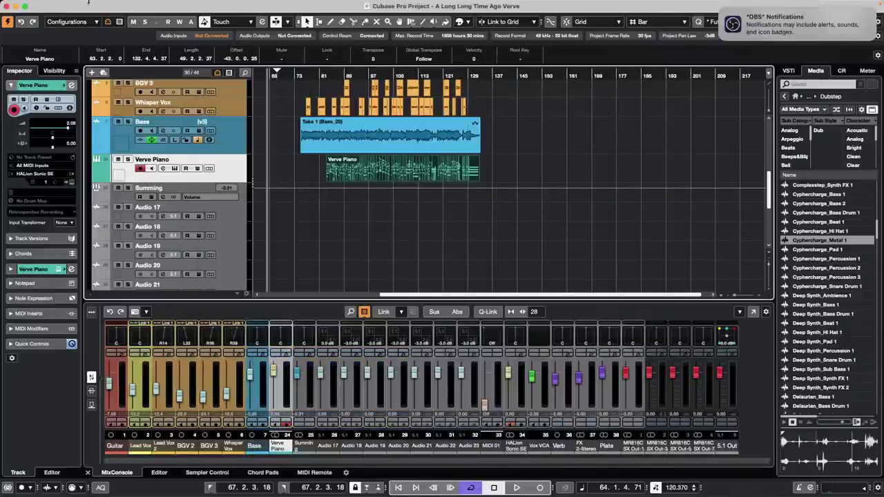
# - Run the Instrument to MIDI macro on the Verve Piano track and name the added MIDI track "piano"
pyautogui.click(81, 5)
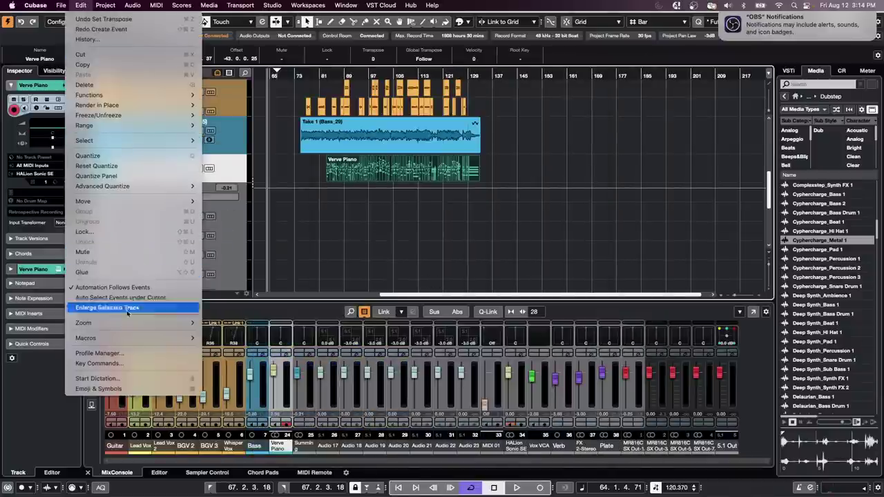
pyautogui.moveTo(137, 339)
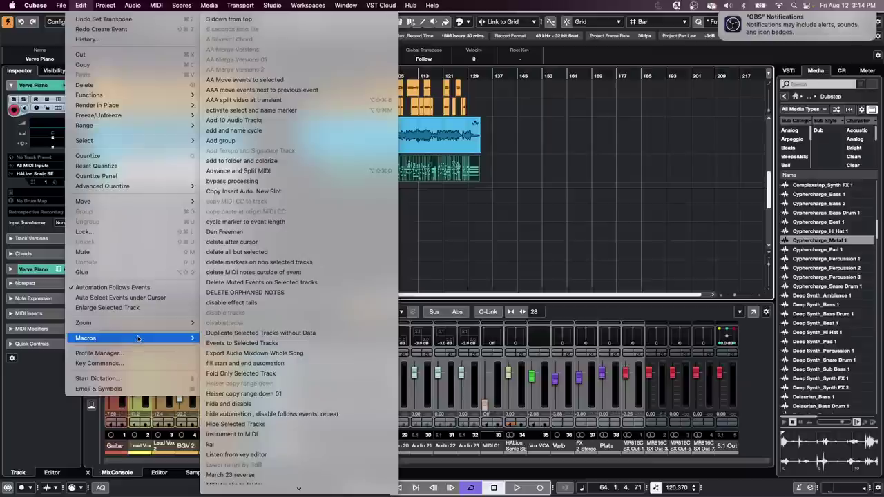
pyautogui.click(254, 434)
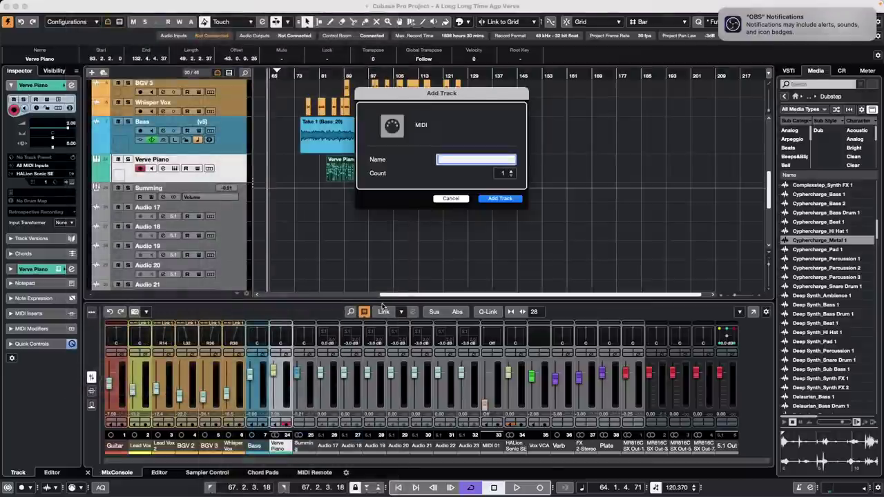
pyautogui.write('piano')
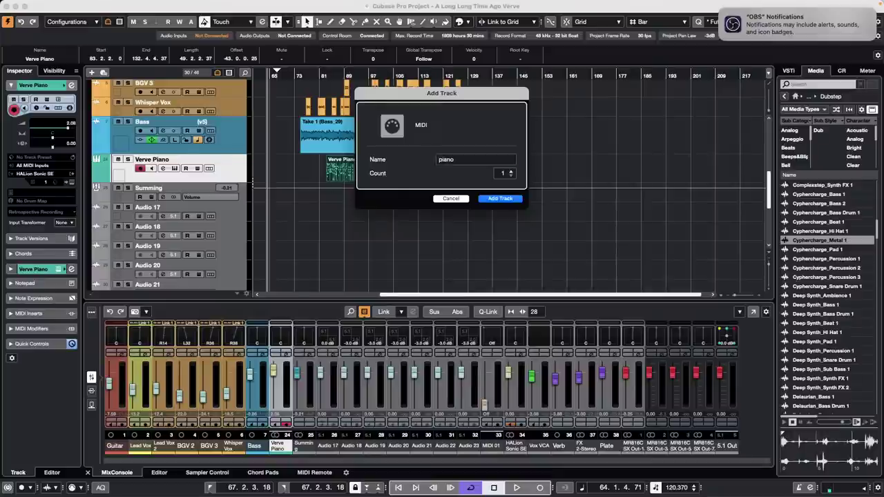
pyautogui.press('Return')
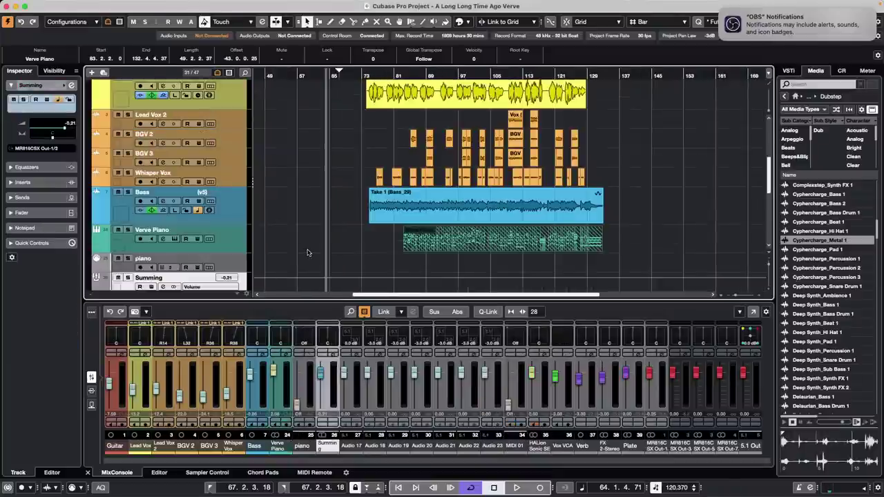
# - Select the Verve Piano track and check the lower tracks for where the macro pasted the events
pyautogui.click(232, 247)
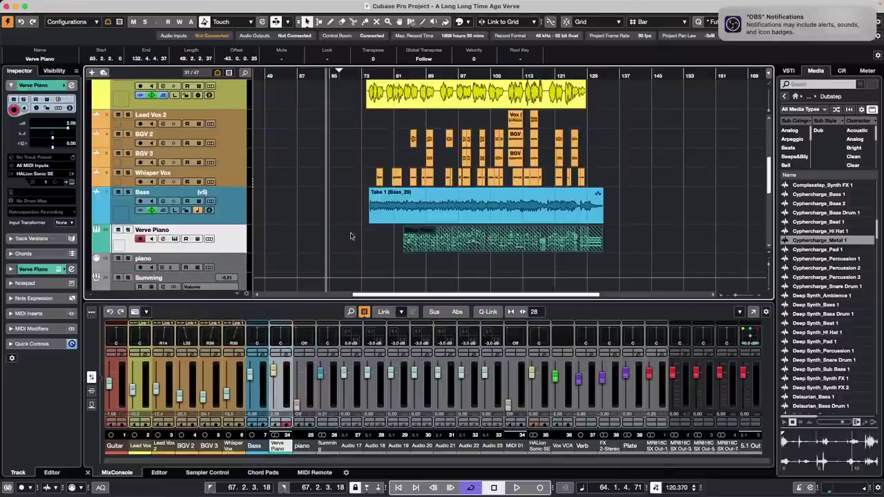
pyautogui.scroll(-5, 353, 236)
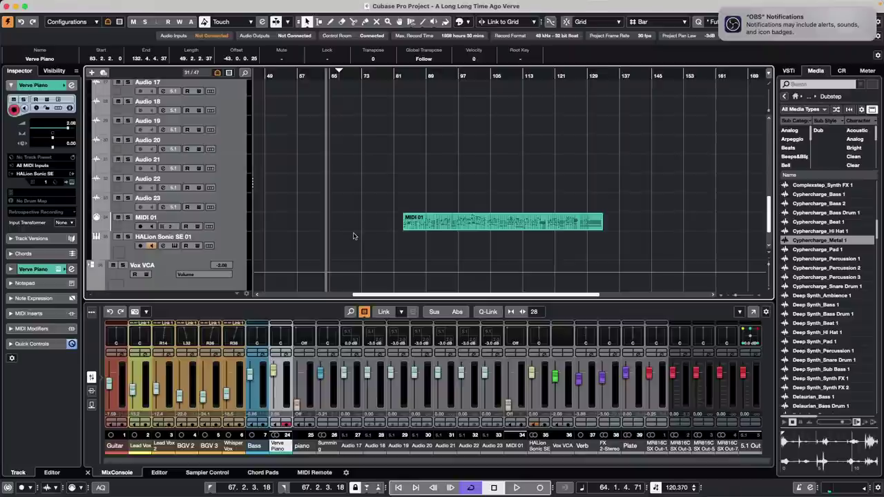
pyautogui.scroll(5, 353, 236)
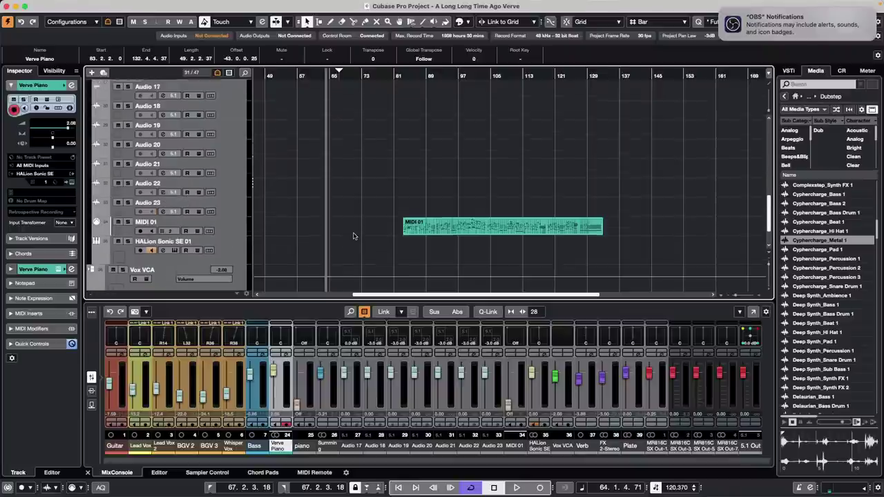
pyautogui.scroll(-6, 353, 236)
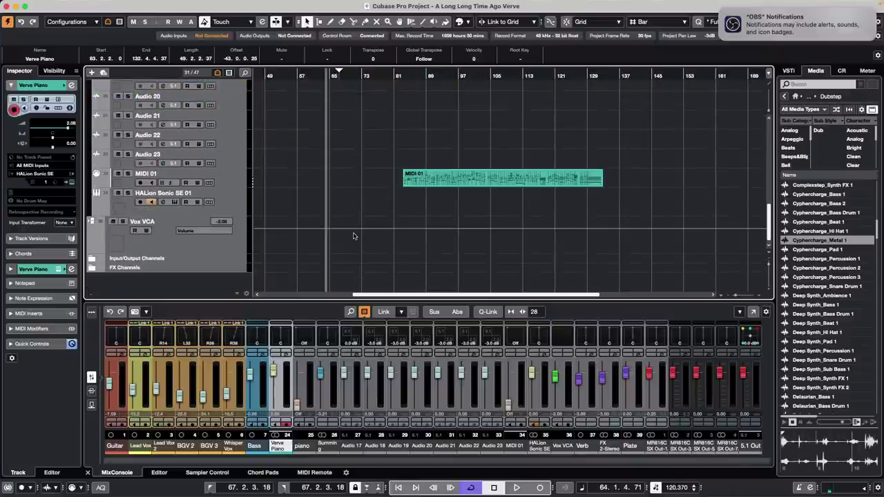
# - Undo the addition of the piano MIDI track and of the empty audio tracks between Summing and MIDI 01
pyautogui.scroll(3, 353, 237)
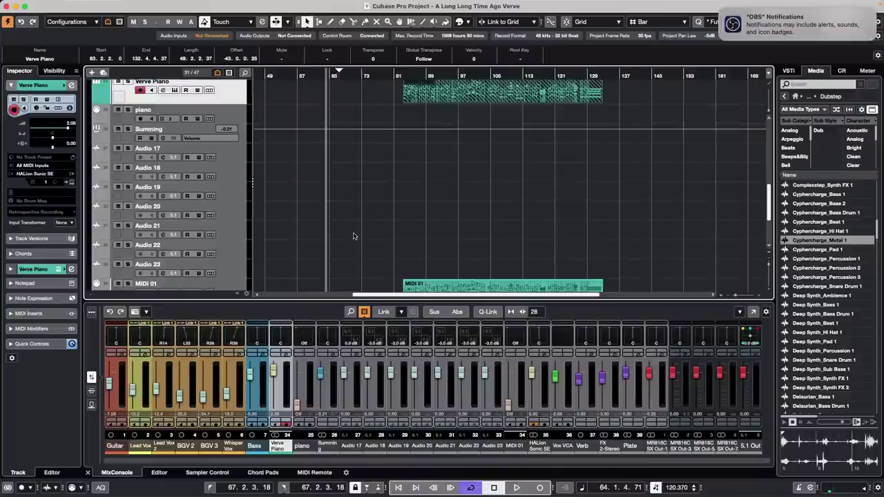
pyautogui.scroll(1, 353, 236)
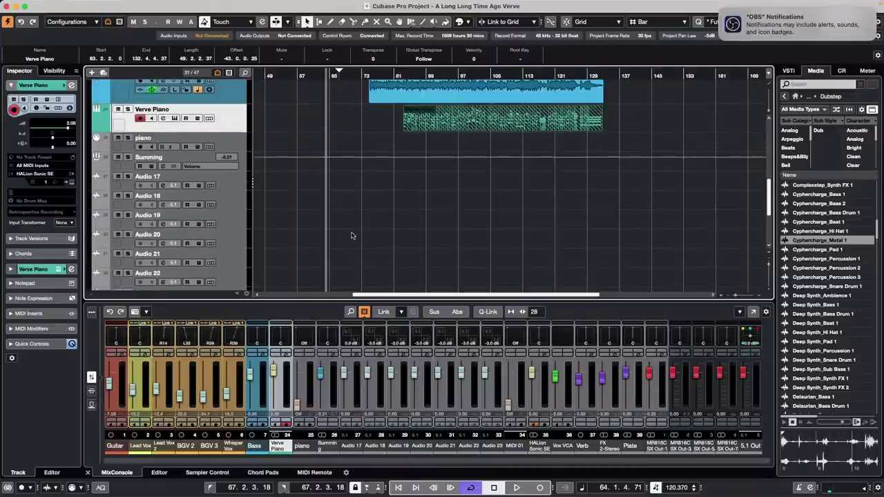
pyautogui.scroll(-5, 349, 235)
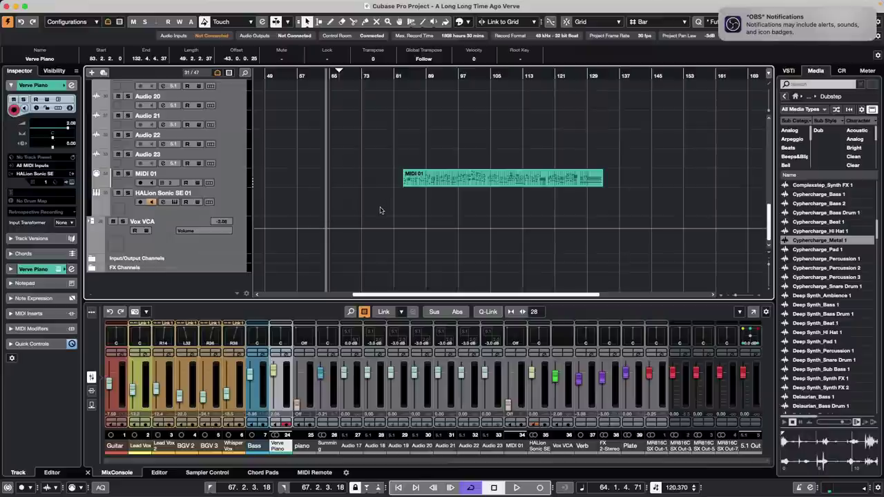
pyautogui.press('super+z')
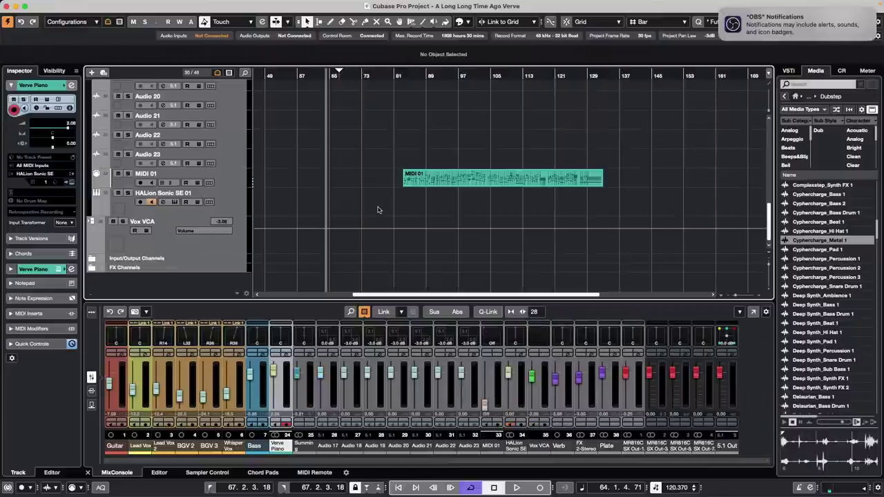
pyautogui.scroll(2, 381, 211)
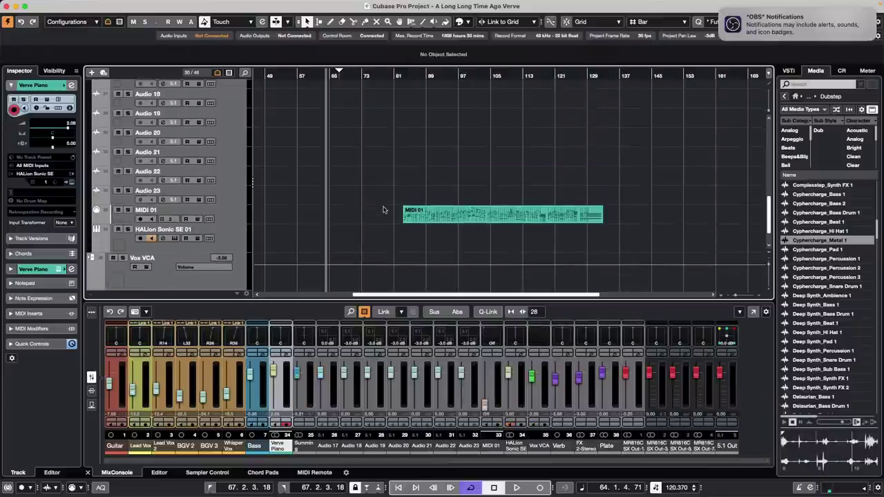
pyautogui.scroll(1, 383, 210)
pyautogui.click(383, 210)
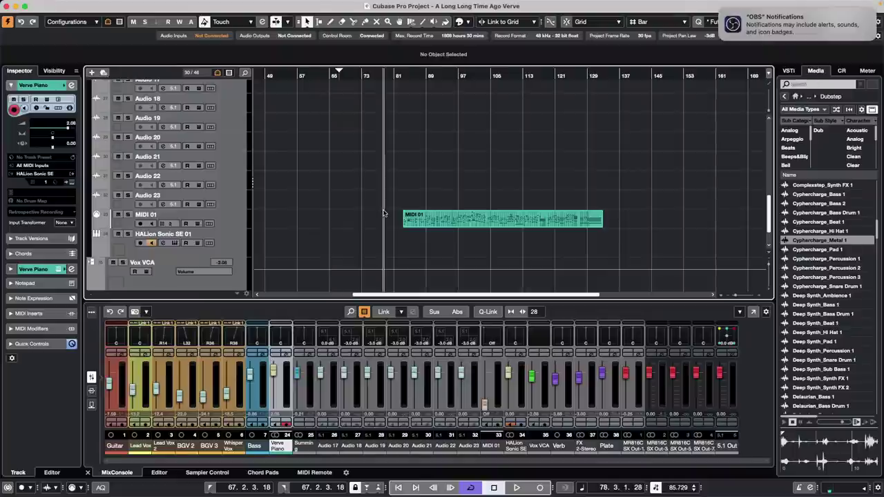
pyautogui.scroll(-2, 384, 213)
pyautogui.press('super+z')
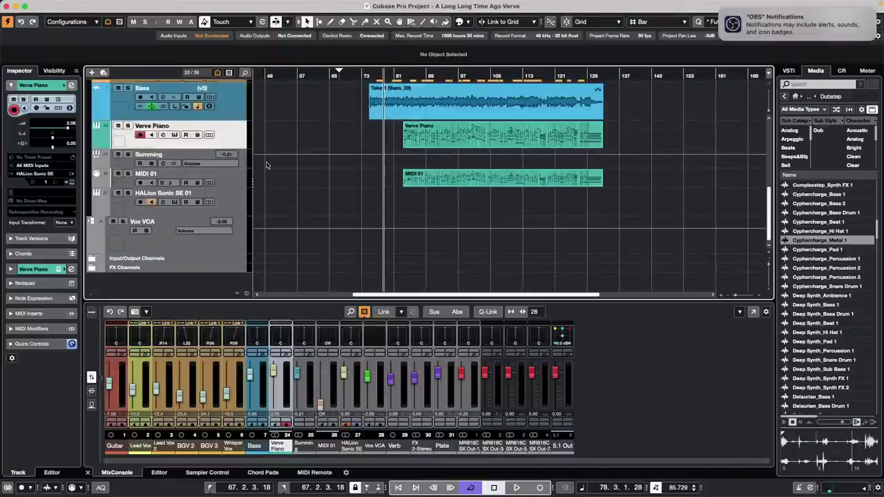
# - Try adding a single unnamed MIDI track directly below the Verve Piano track and undo it
pyautogui.rightClick(229, 136)
pyautogui.moveTo(290, 141)
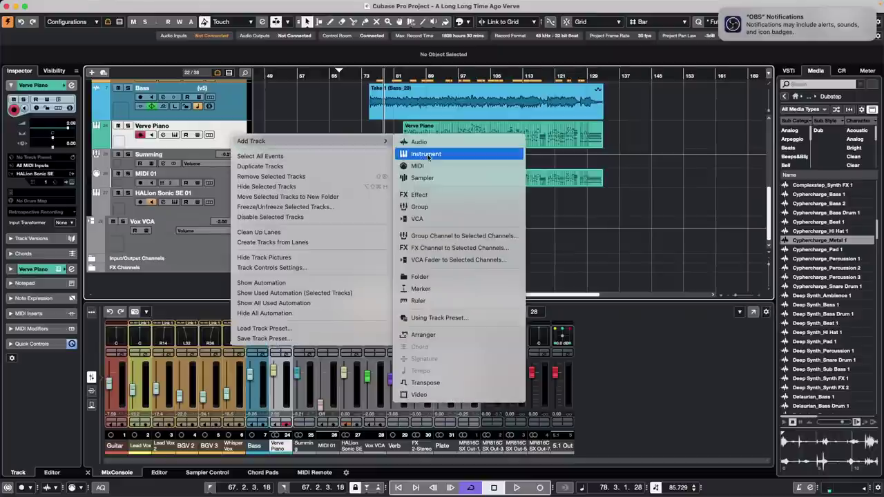
pyautogui.click(427, 166)
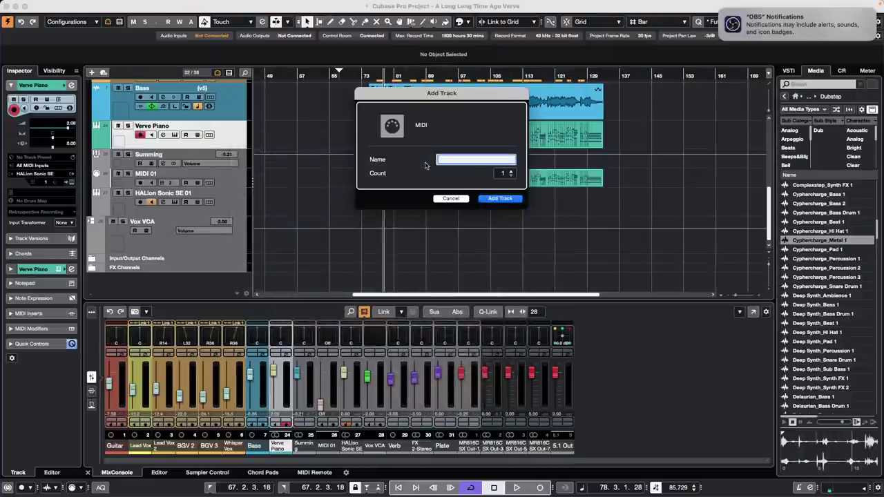
pyautogui.click(500, 199)
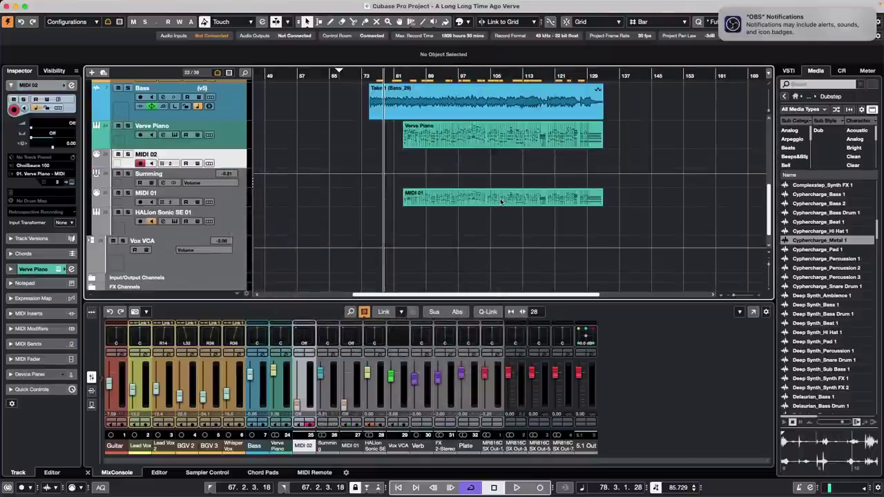
pyautogui.hotkey('ctrl', 'z')
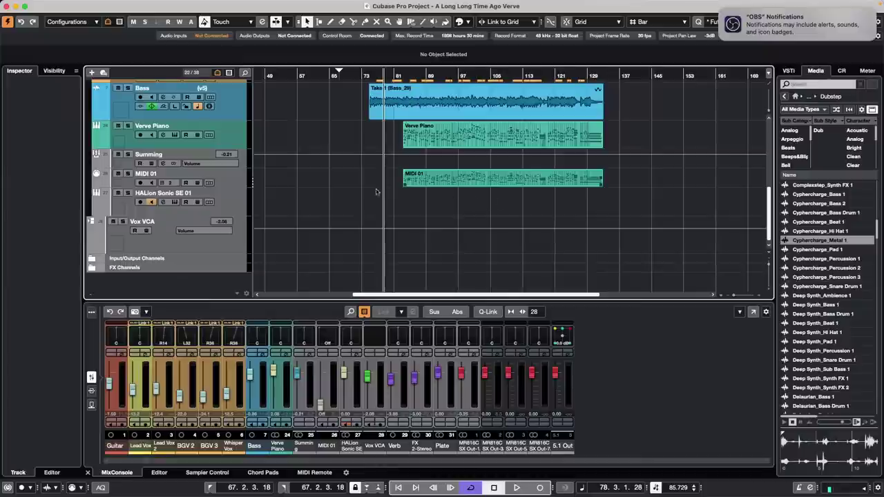
# - Delete the MIDI event on the MIDI 01 track with the Erase tool
pyautogui.rightClick(418, 191)
pyautogui.click(443, 191)
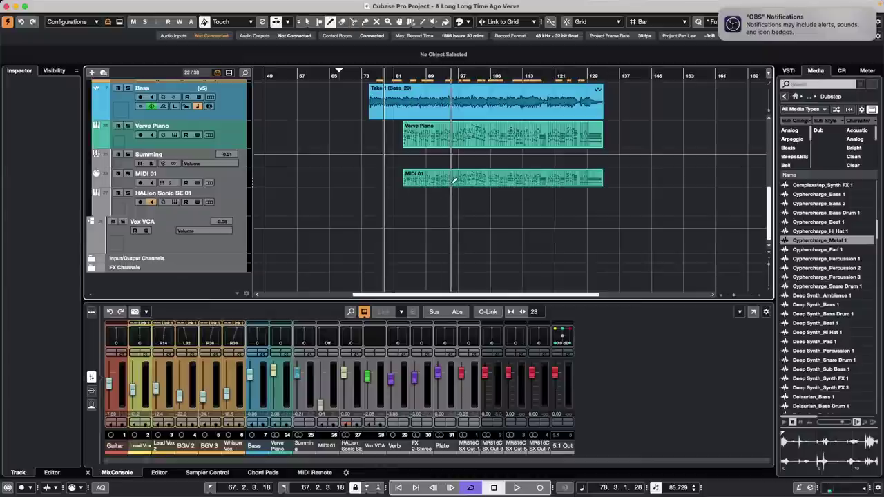
pyautogui.rightClick(455, 179)
pyautogui.click(492, 179)
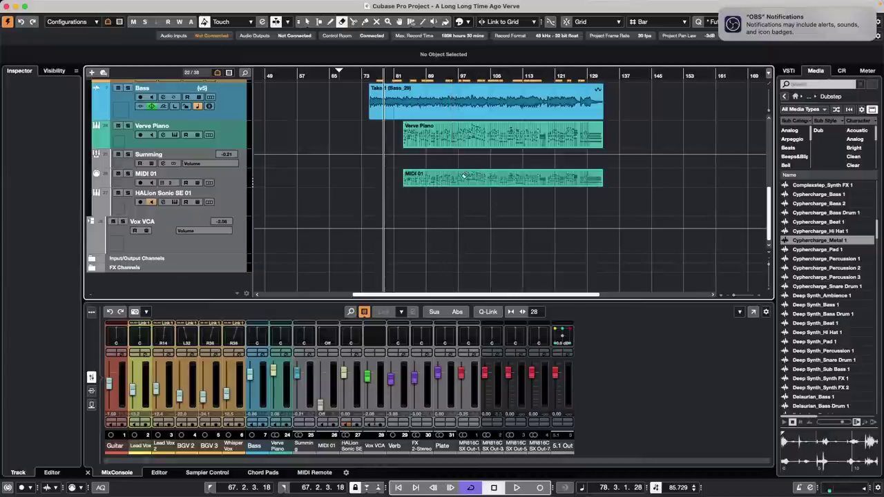
pyautogui.click(464, 176)
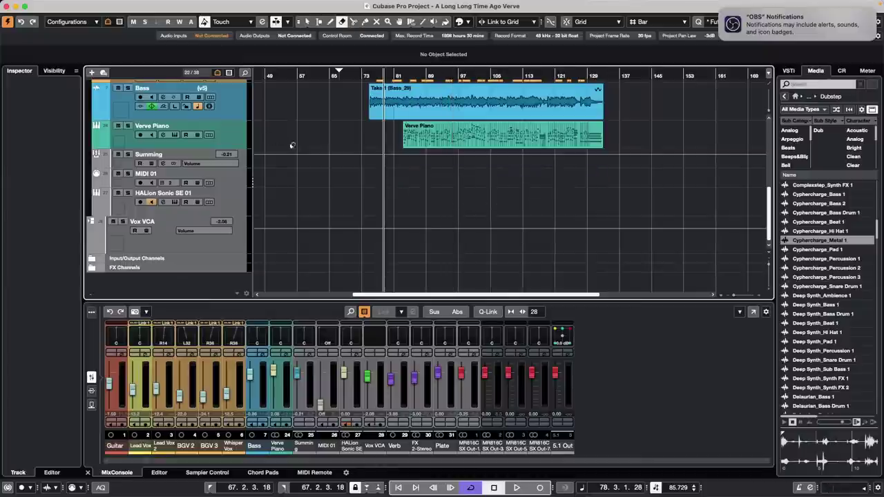
# - Select the Verve Piano track and all events on it, and look up the copy command for them
pyautogui.click(226, 139)
pyautogui.moveTo(144, 4)
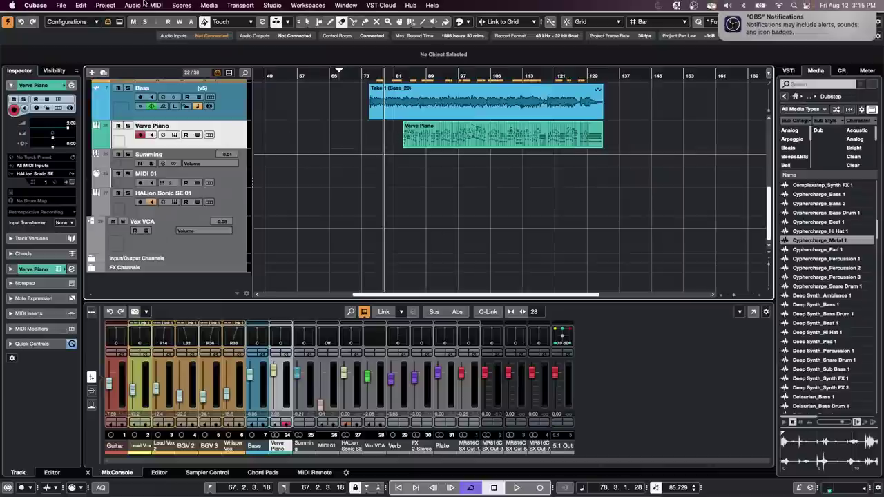
pyautogui.click(83, 5)
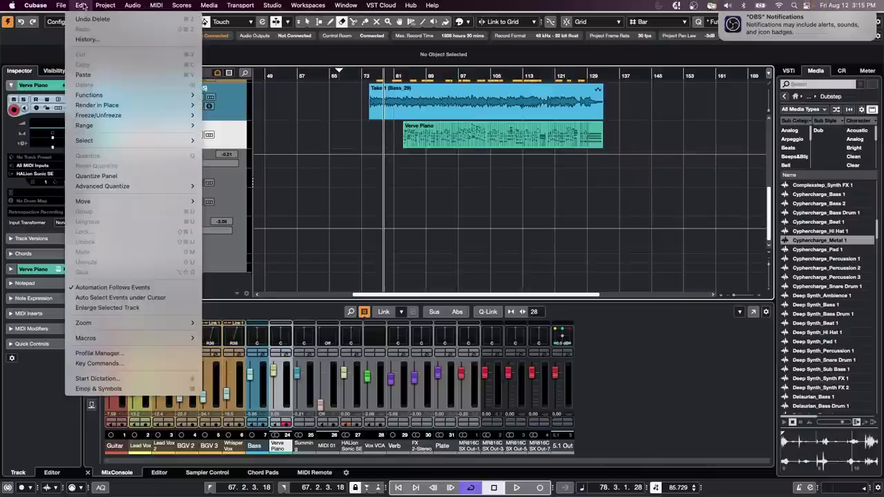
pyautogui.click(297, 146)
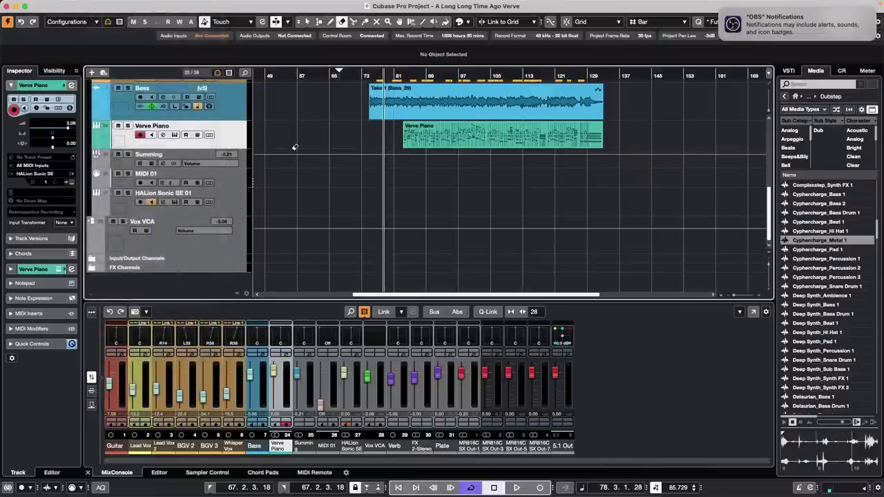
pyautogui.click(80, 4)
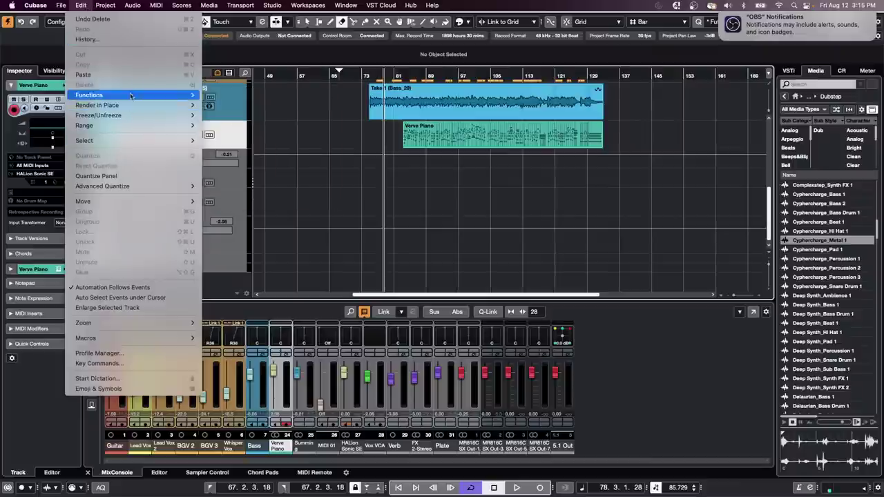
pyautogui.moveTo(129, 138)
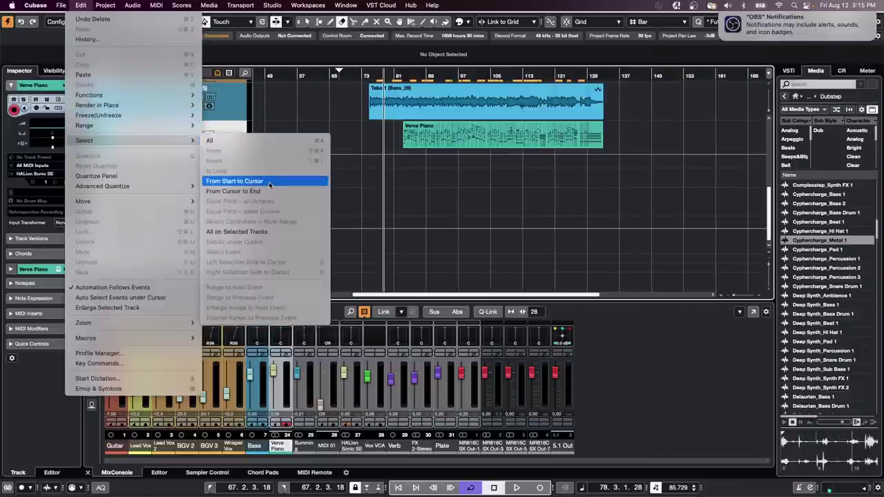
pyautogui.click(260, 232)
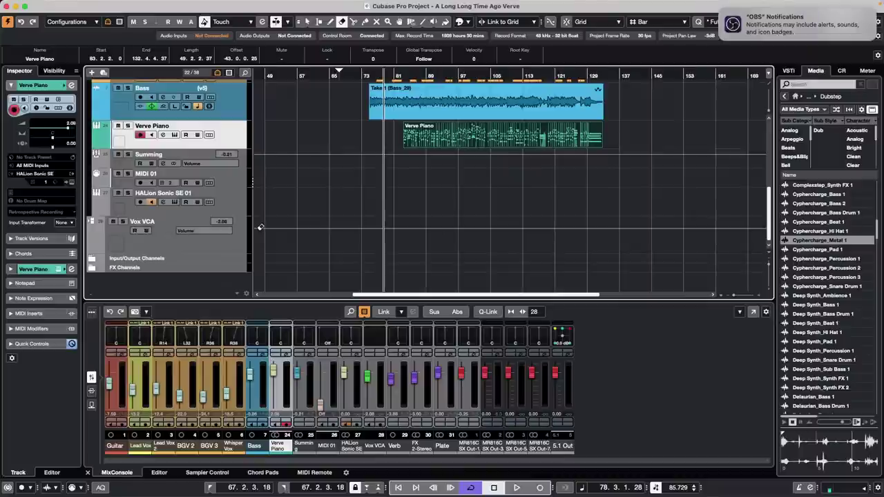
pyautogui.moveTo(86, 4)
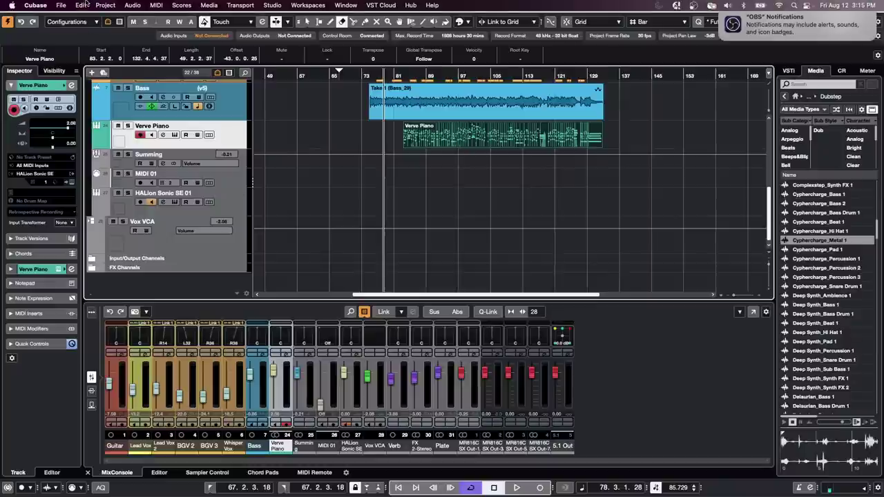
pyautogui.click(81, 5)
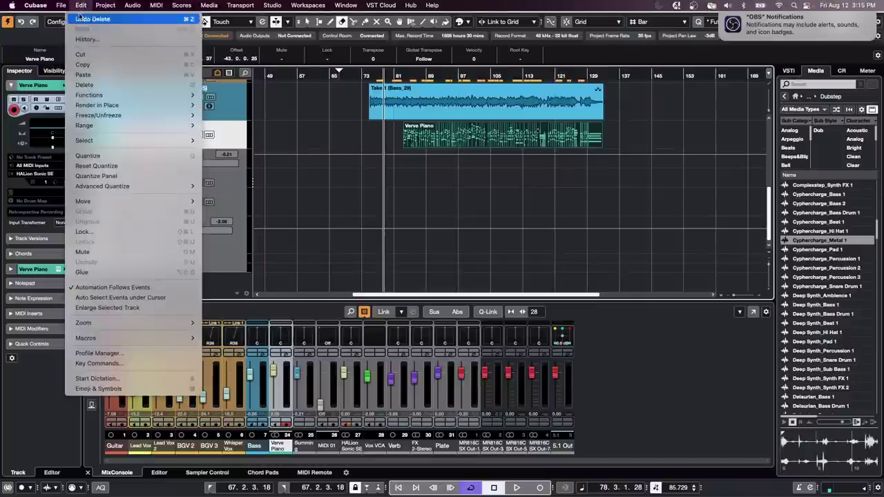
pyautogui.click(321, 249)
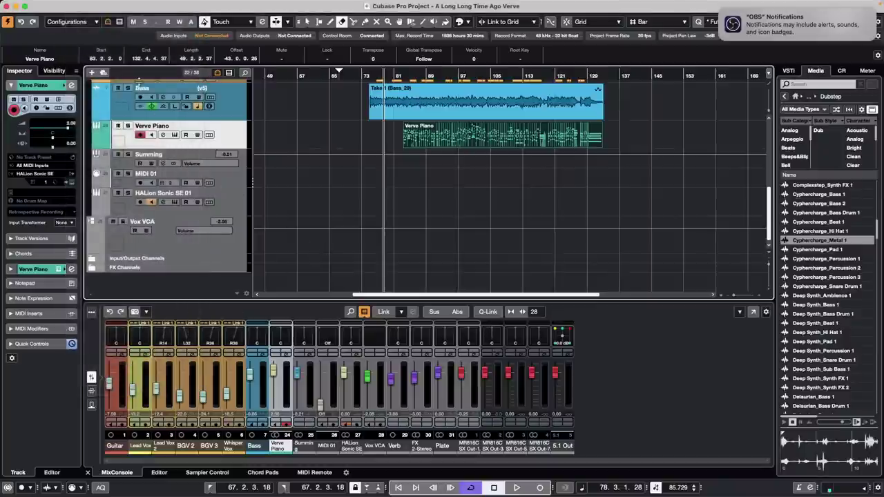
# - Add a MIDI track named "piano" below the Verve Piano track
pyautogui.rightClick(238, 145)
pyautogui.moveTo(339, 150)
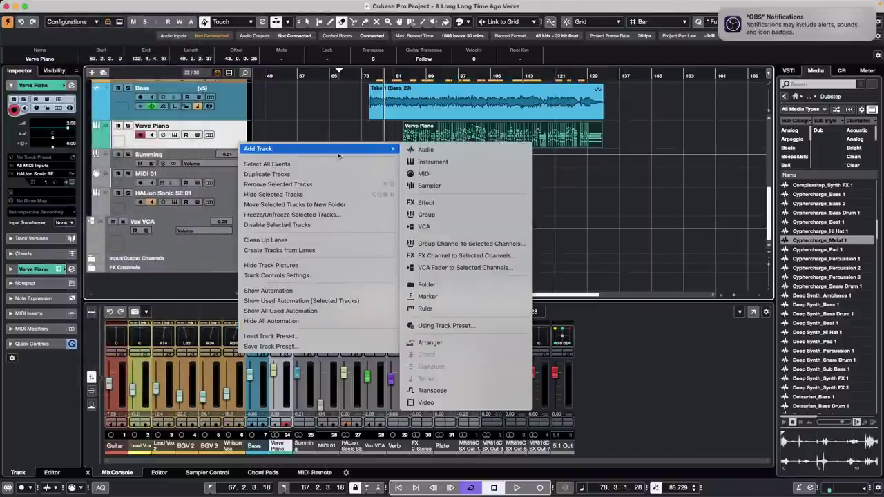
pyautogui.click(440, 172)
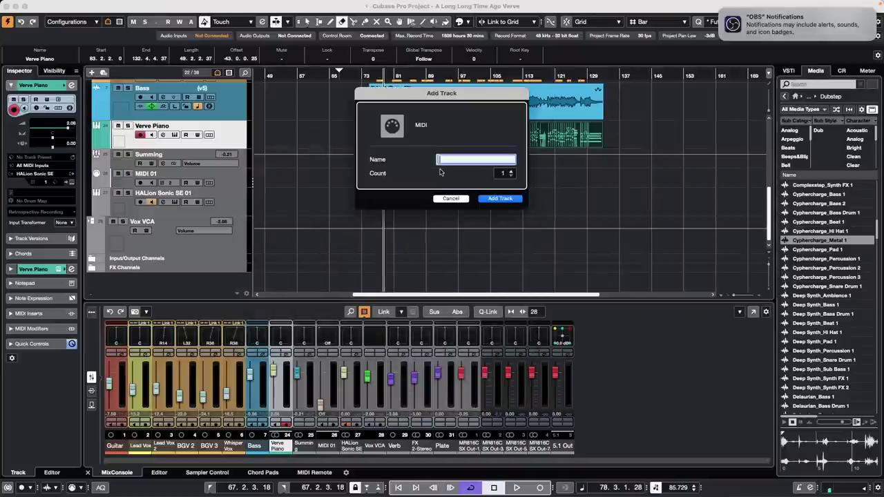
pyautogui.write('piano')
pyautogui.press('Return')
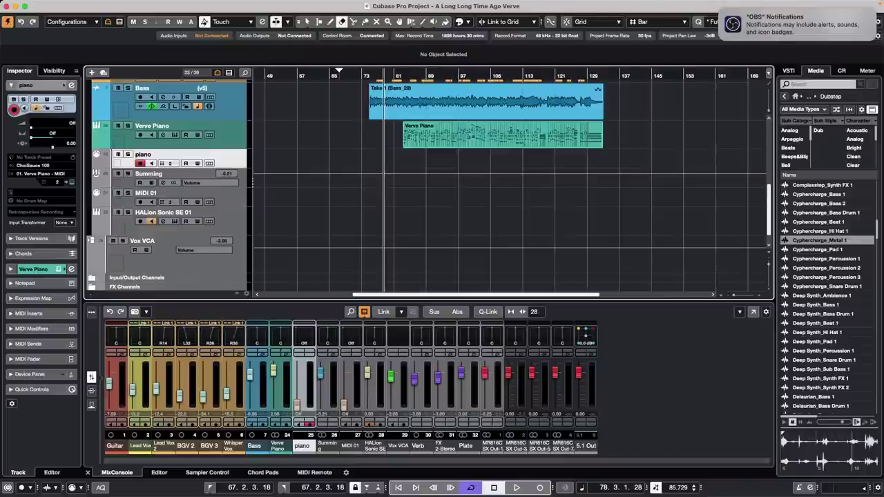
# - Paste the Verve Piano events at their original position on the piano track, and undo both the paste and the added track
pyautogui.press('alt')
pyautogui.hotkey('alt', 'v')
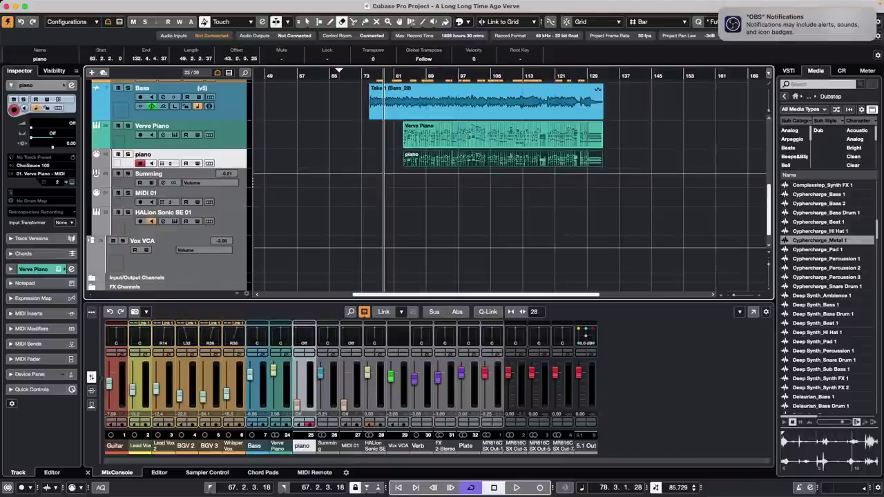
pyautogui.press('super+z')
pyautogui.press('super+z')
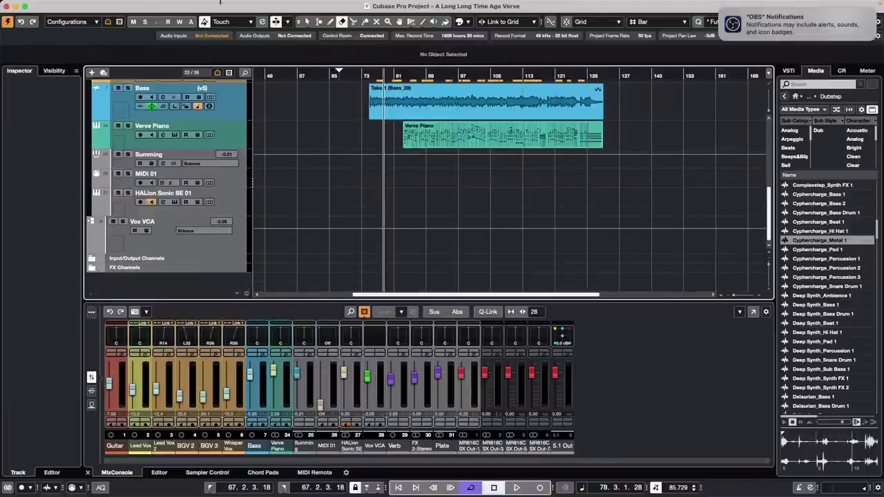
# - Remove the Navigate - Down command from the instrument to MIDI macro in the Key Commands settings
pyautogui.click(103, 5)
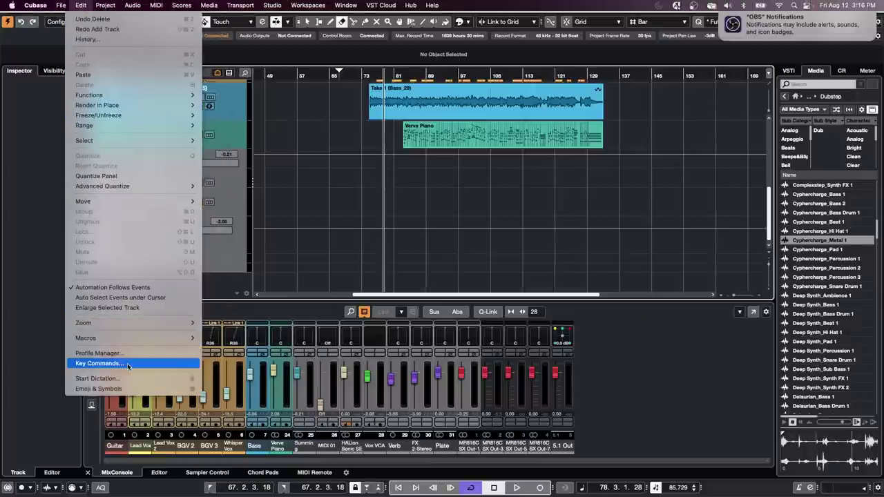
pyautogui.click(127, 364)
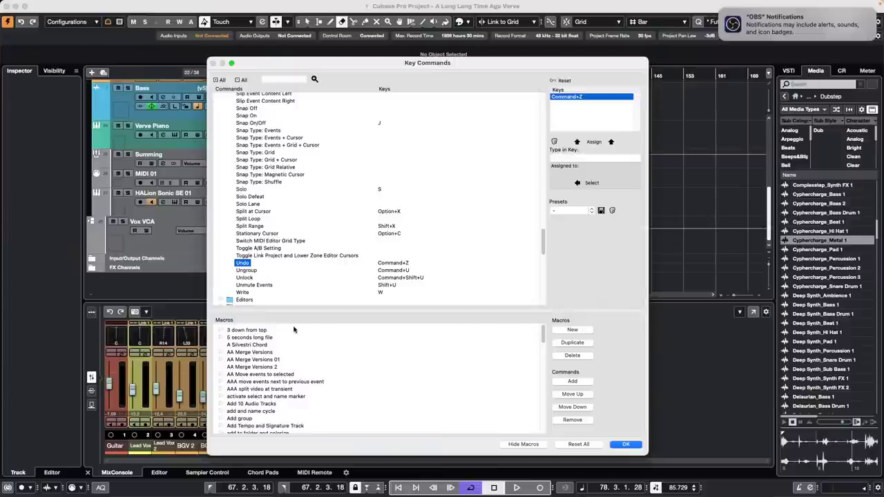
pyautogui.scroll(-10, 298, 353)
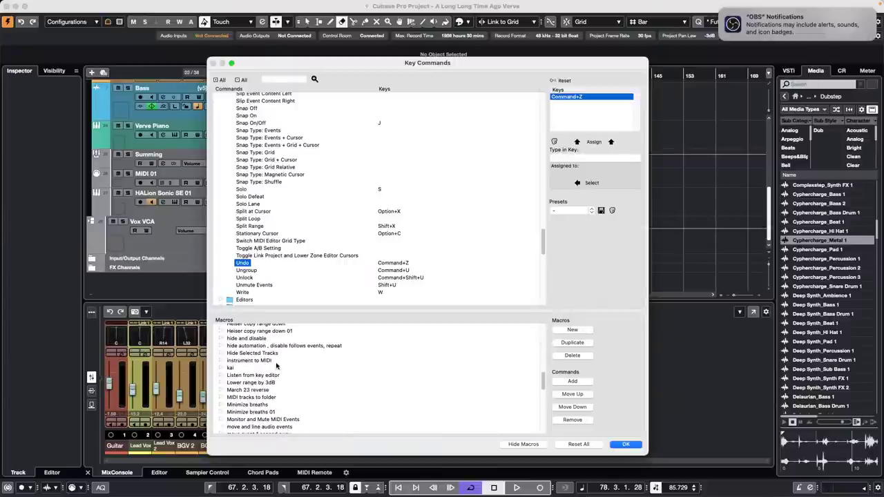
pyautogui.scroll(1, 276, 366)
pyautogui.scroll(2, 276, 366)
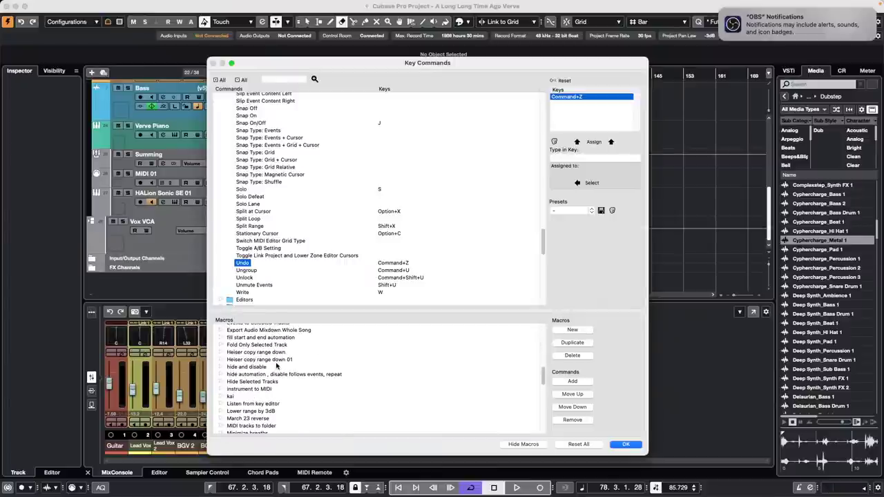
pyautogui.click(222, 389)
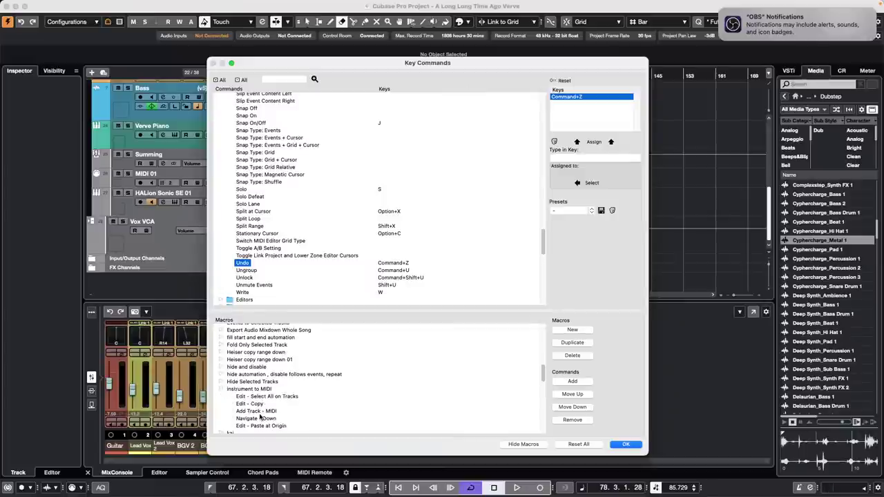
pyautogui.click(267, 418)
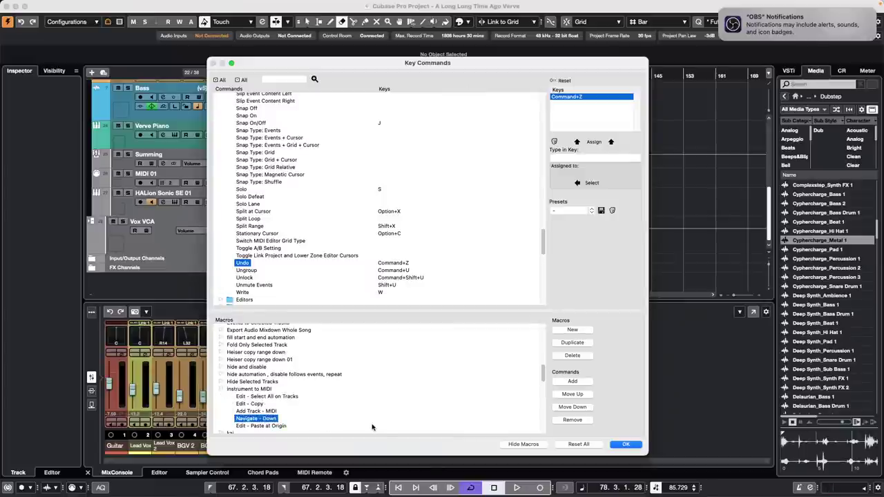
pyautogui.click(580, 424)
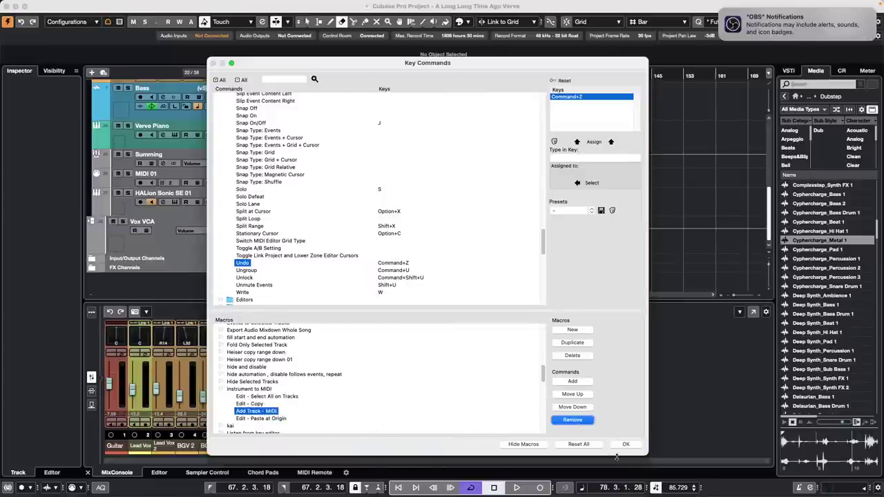
# - Accept the Key Commands changes, and duplicate the Verve Piano event to about bar 146 on the same track
pyautogui.click(625, 444)
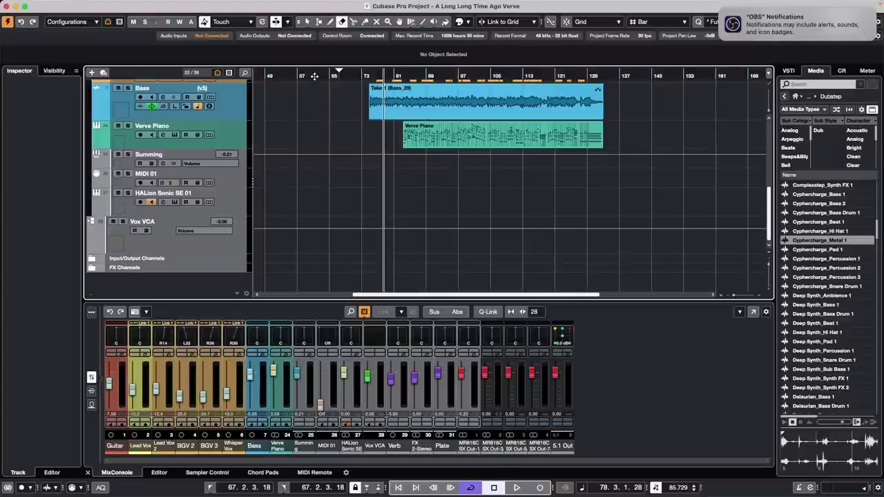
pyautogui.moveTo(315, 76); pyautogui.dragTo(315, 64)
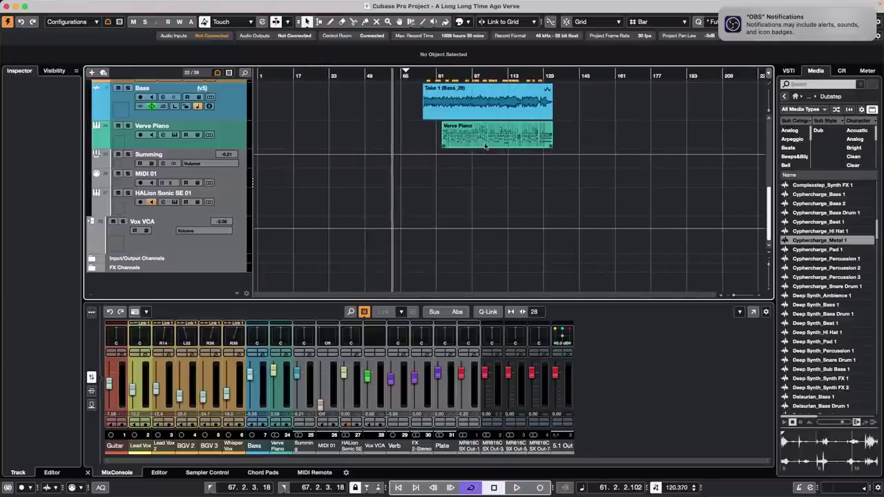
pyautogui.moveTo(483, 143); pyautogui.dragTo(625, 139)
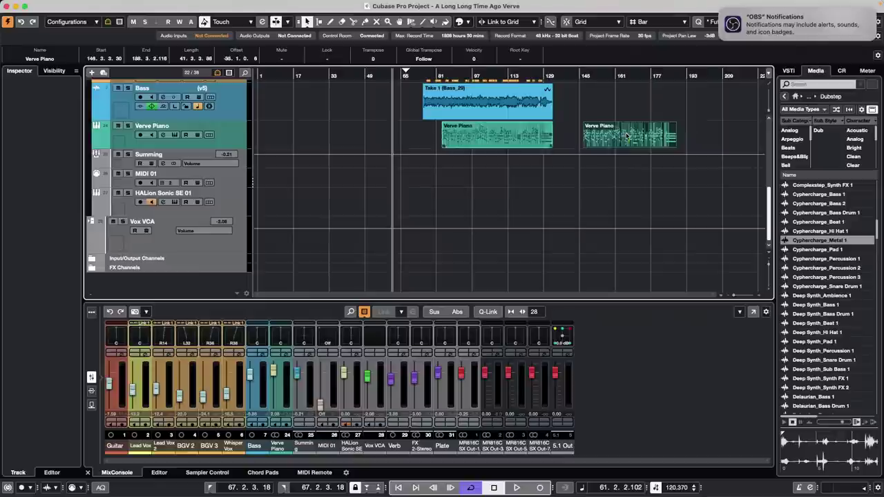
# - Run the instrument to MIDI macro on the Verve Piano track, naming the new MIDI track "piano"
pyautogui.click(321, 138)
pyautogui.click(233, 138)
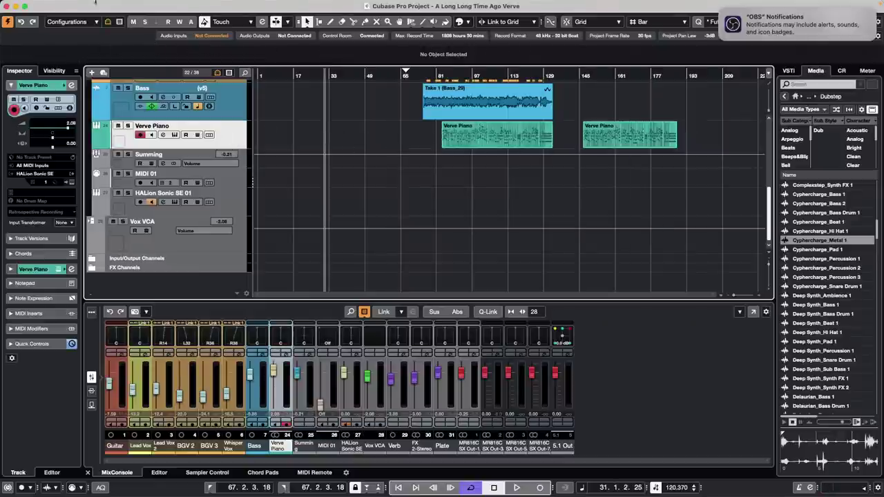
pyautogui.click(81, 6)
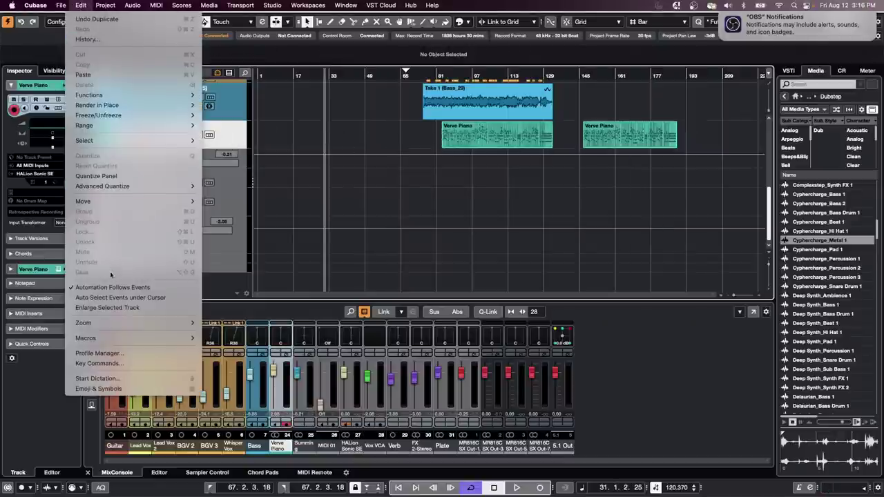
pyautogui.moveTo(121, 340)
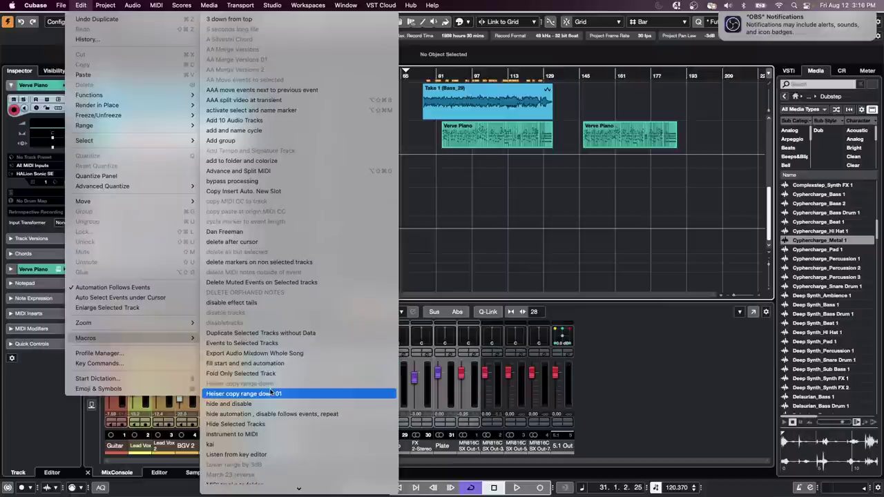
pyautogui.click(272, 435)
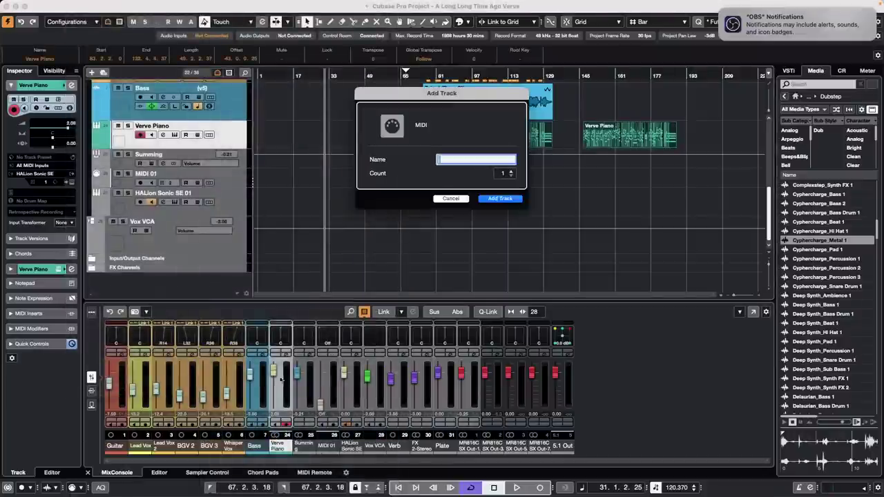
pyautogui.write('piano')
pyautogui.press('Return')
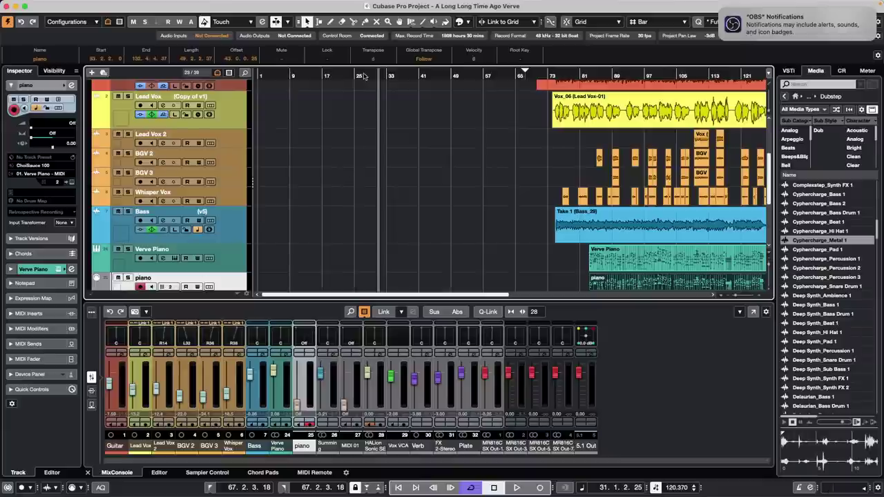
pyautogui.moveTo(363, 73); pyautogui.dragTo(359, 60)
pyautogui.scroll(-3, 394, 137)
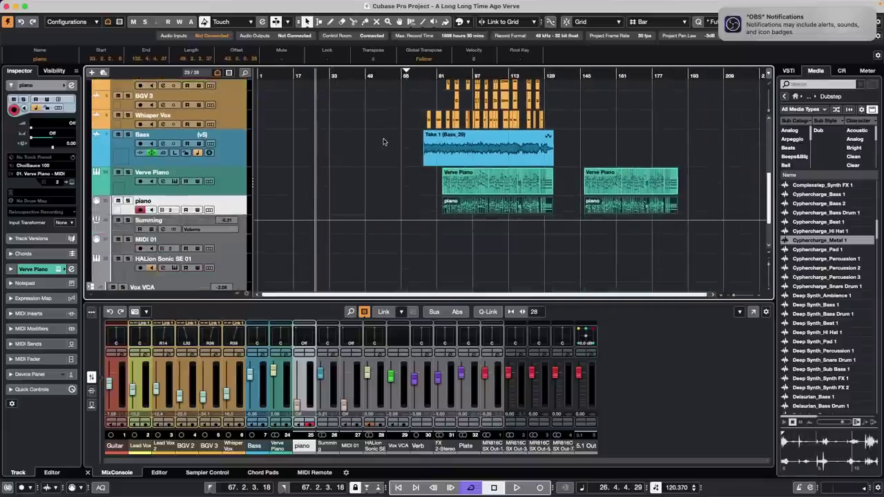
pyautogui.scroll(2, 384, 141)
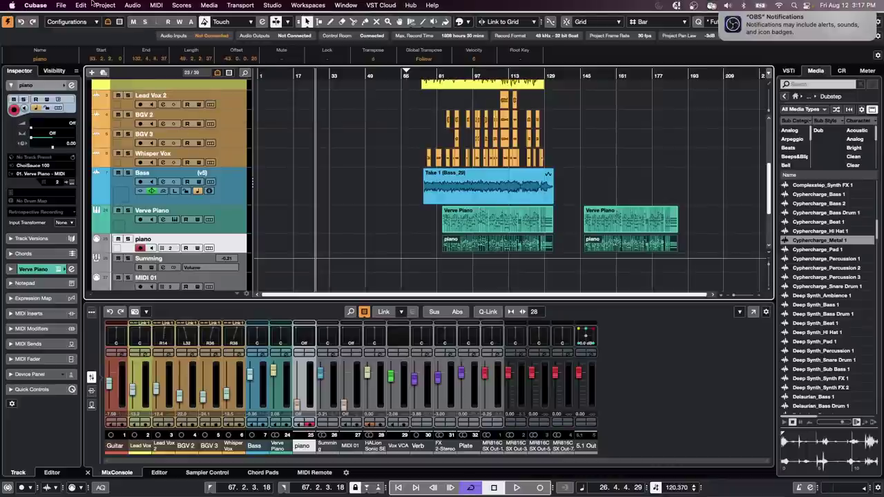
# - Examine the commands contained in the instrument to MIDI macro in the Key Commands settings
pyautogui.click(81, 5)
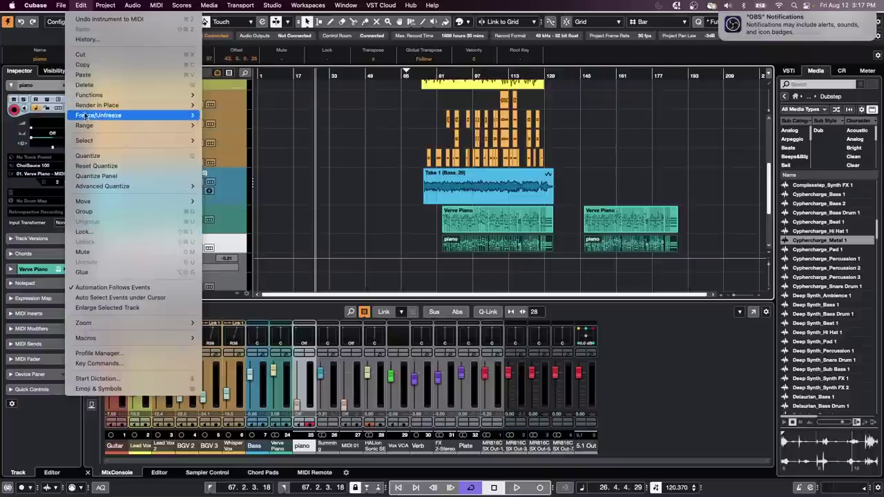
pyautogui.click(128, 364)
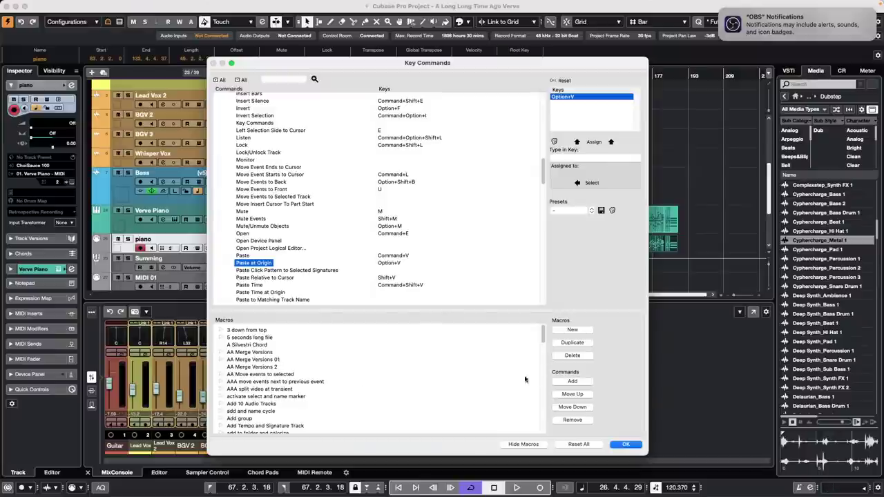
pyautogui.click(523, 444)
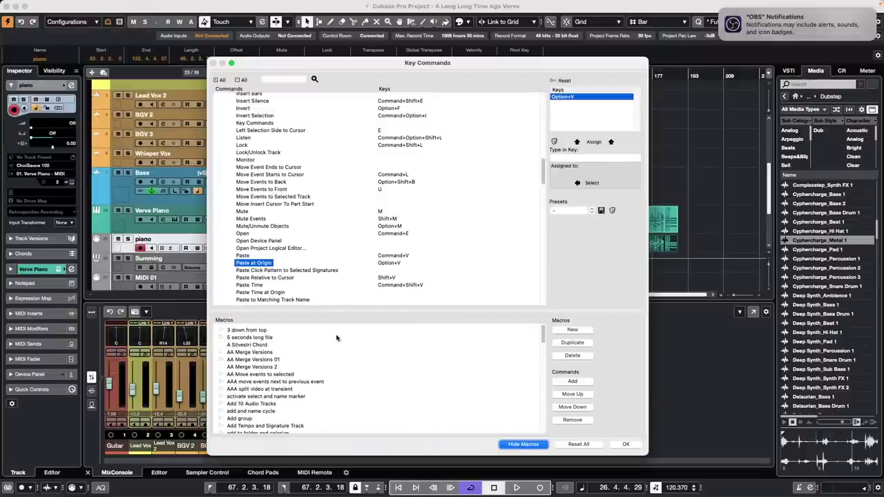
pyautogui.scroll(-15, 299, 376)
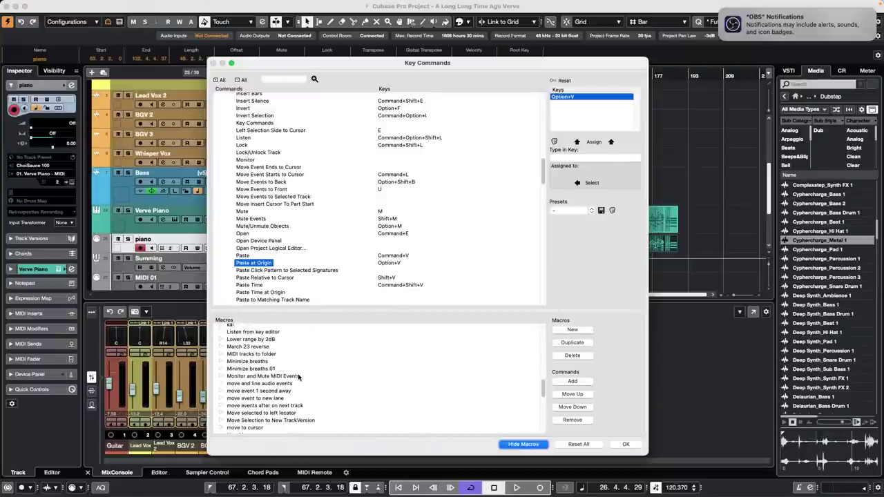
pyautogui.scroll(-4, 298, 376)
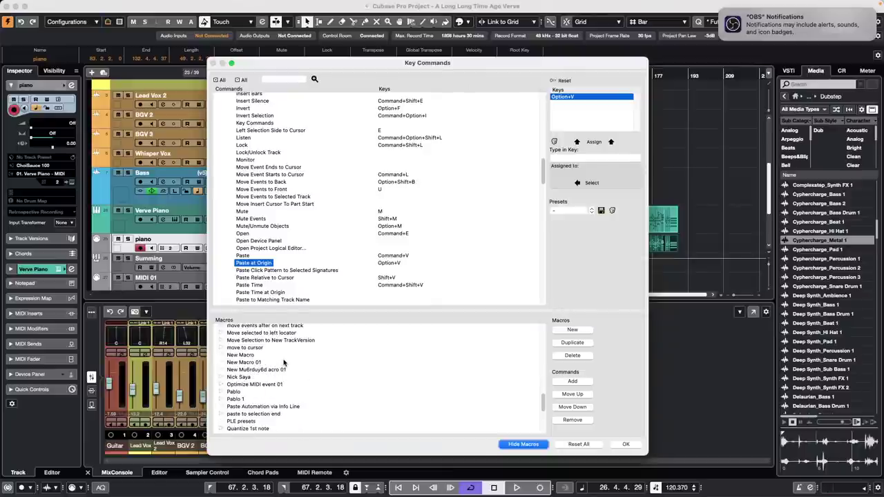
pyautogui.scroll(1, 283, 364)
pyautogui.scroll(5, 283, 364)
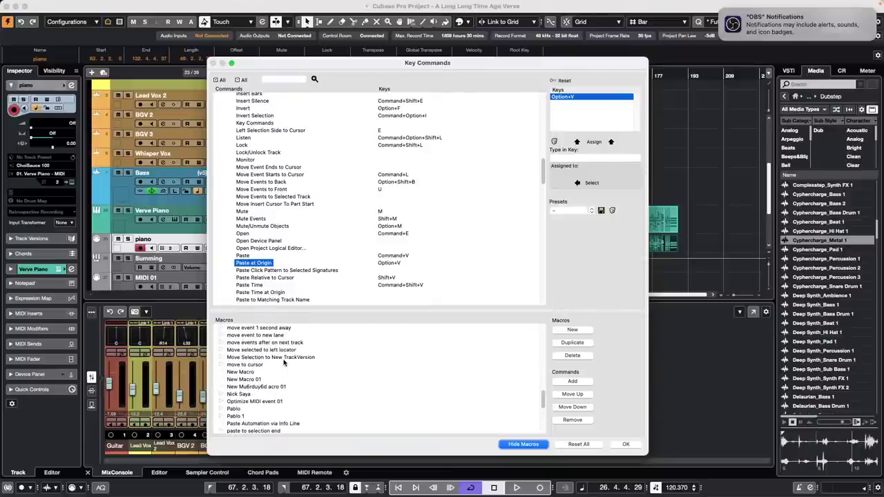
pyautogui.scroll(2, 283, 363)
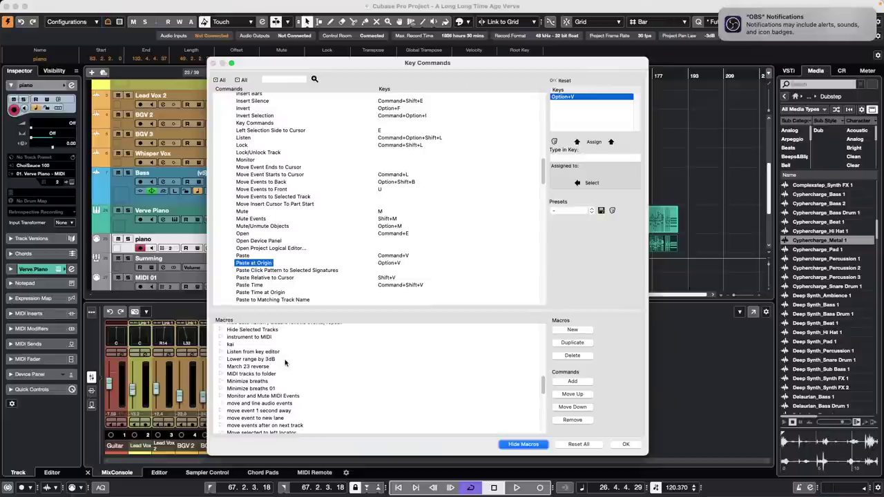
pyautogui.click(221, 337)
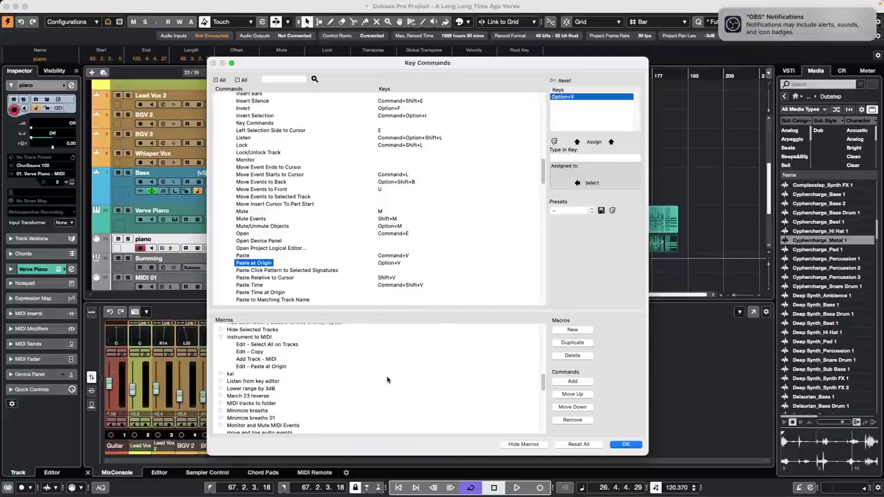
pyautogui.click(625, 445)
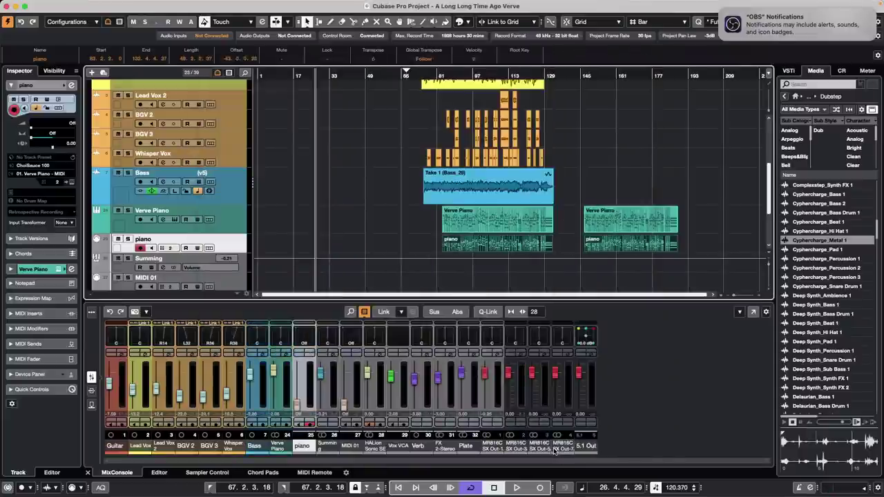
# - Undo the macro run, repeat it on the Verve Piano track with the new MIDI track named "piano", and undo it again
pyautogui.press('Delete')
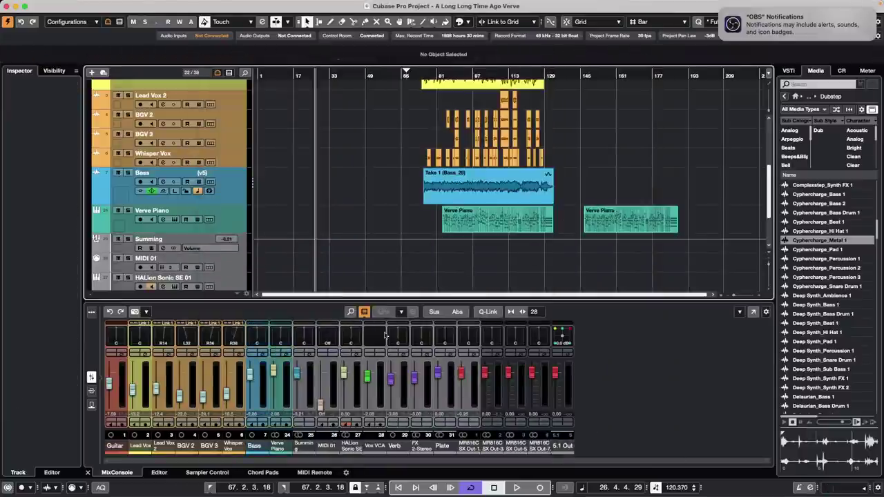
pyautogui.click(245, 214)
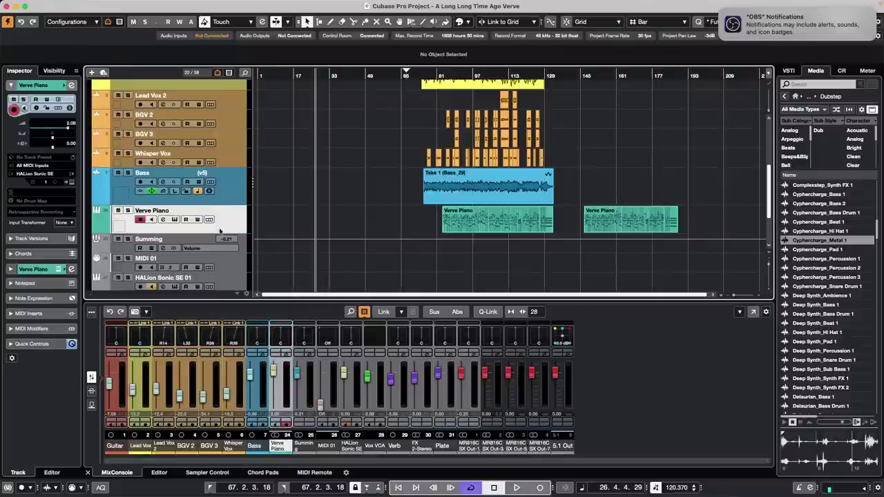
pyautogui.click(81, 5)
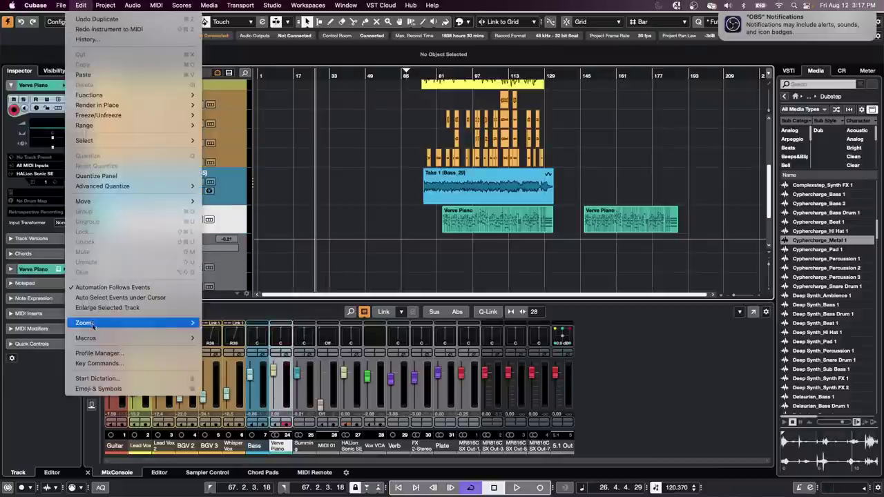
pyautogui.moveTo(97, 337)
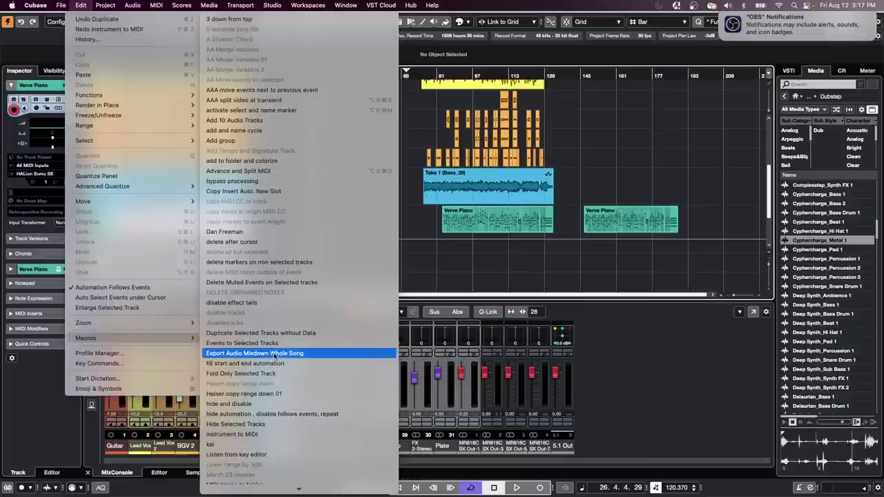
pyautogui.click(273, 434)
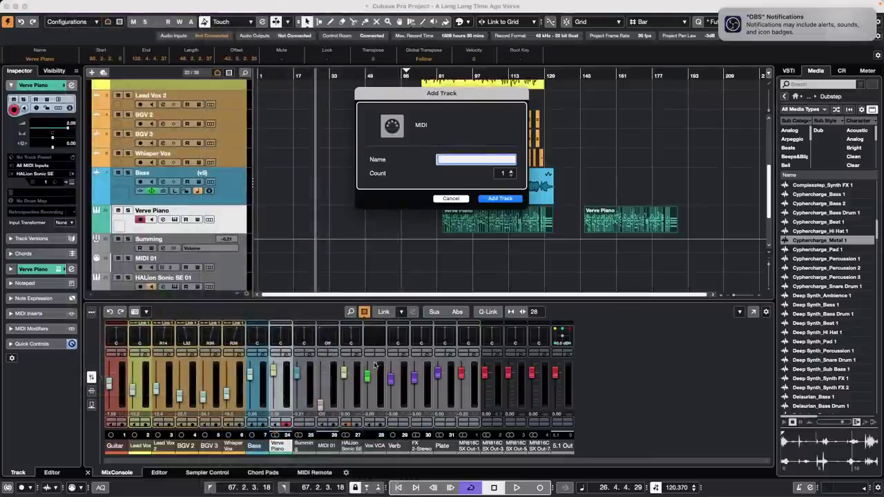
pyautogui.write('piano')
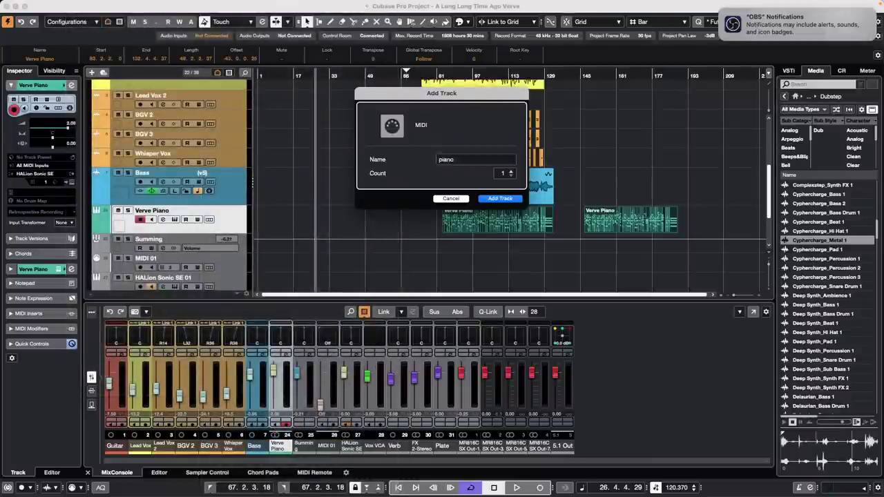
pyautogui.press('Return')
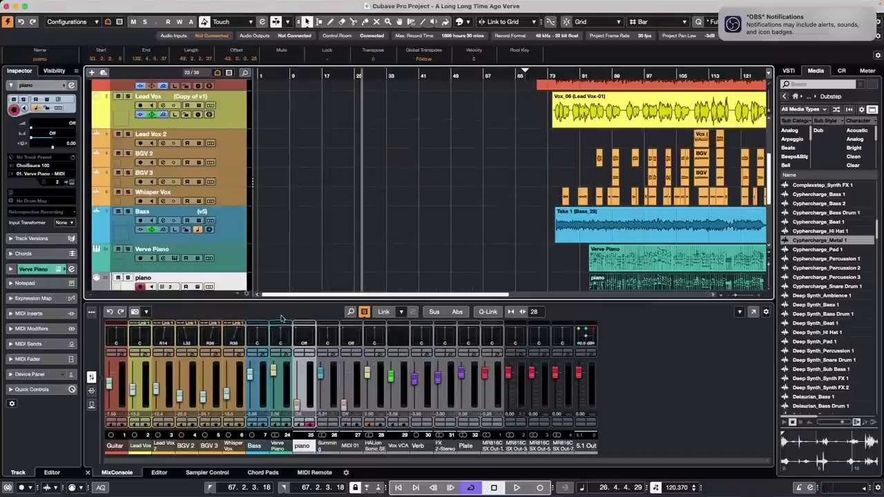
pyautogui.moveTo(343, 78); pyautogui.dragTo(342, 75)
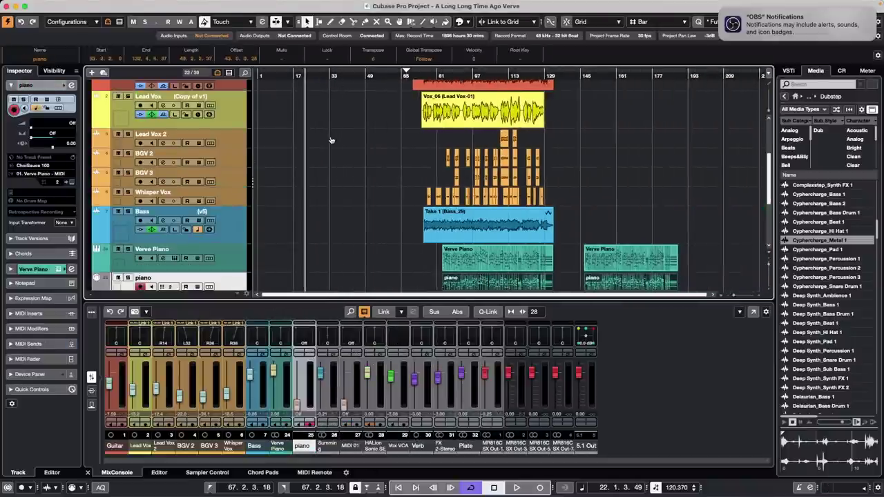
pyautogui.press('super+z')
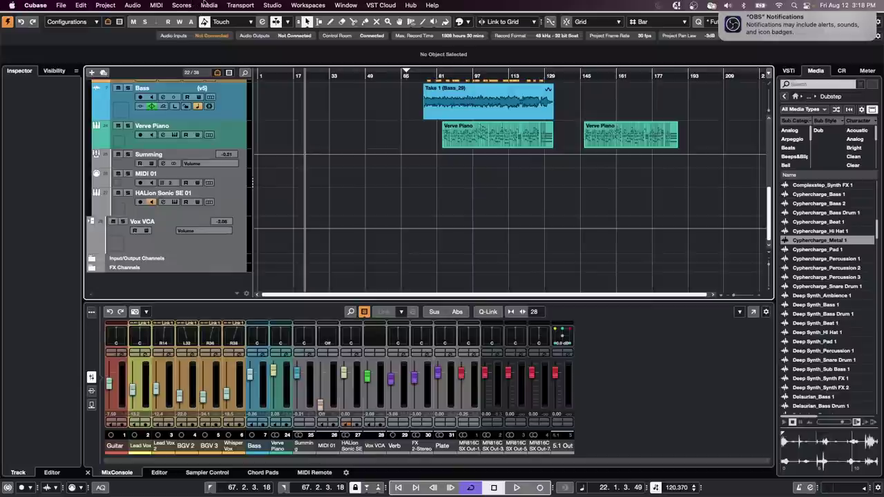
pyautogui.click(208, 5)
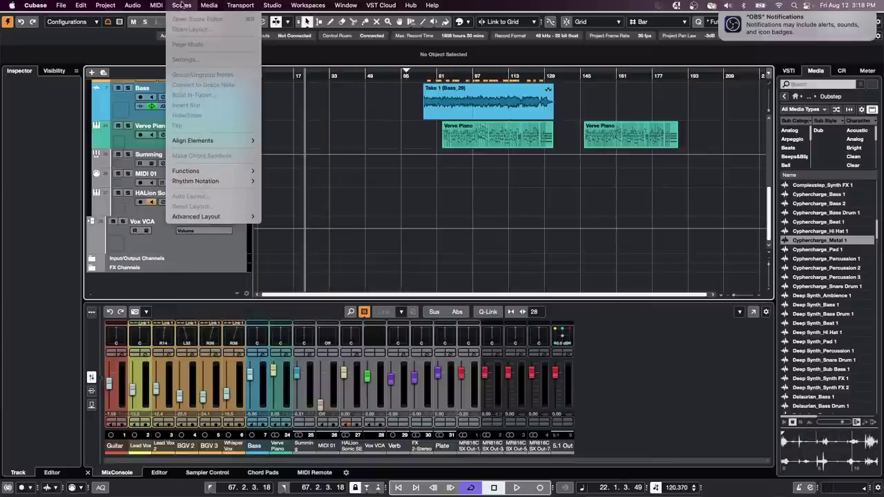
pyautogui.moveTo(151, 5)
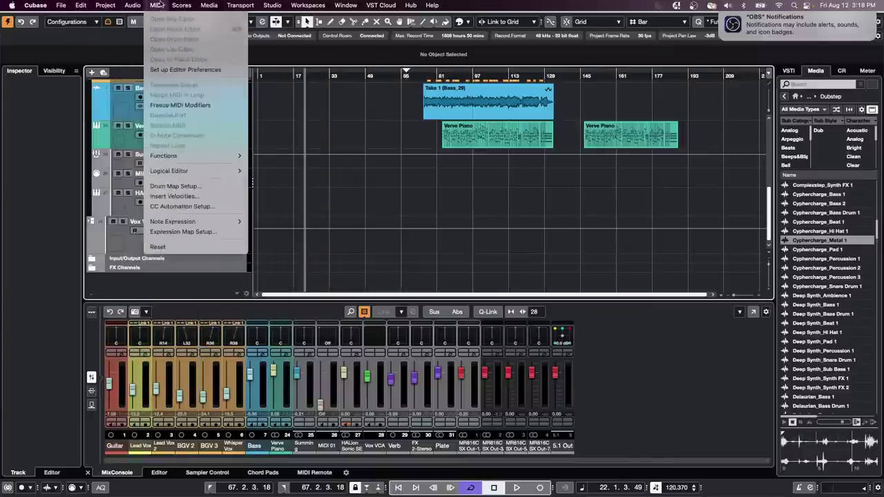
pyautogui.moveTo(272, 5)
pyautogui.moveTo(11, 5)
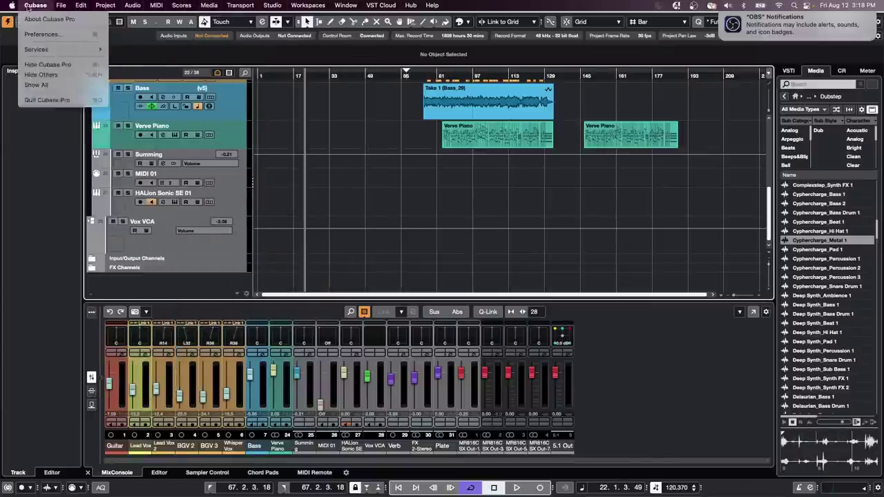
pyautogui.moveTo(240, 5)
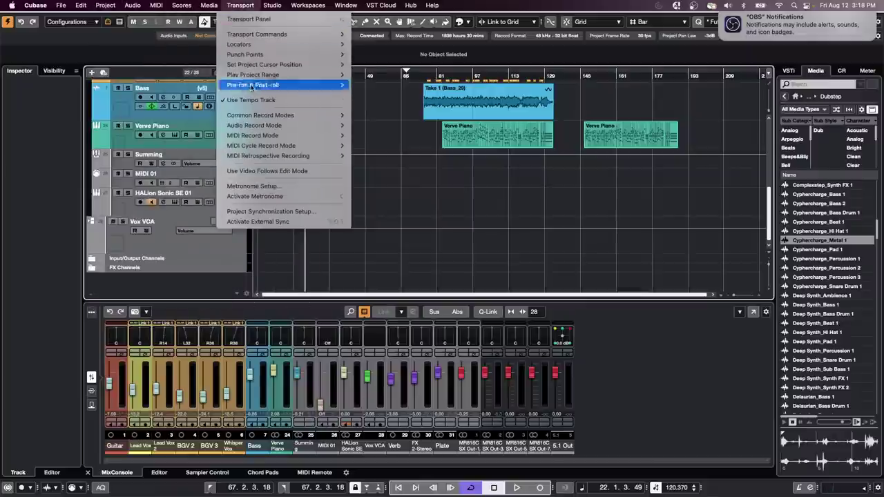
pyautogui.moveTo(290, 146)
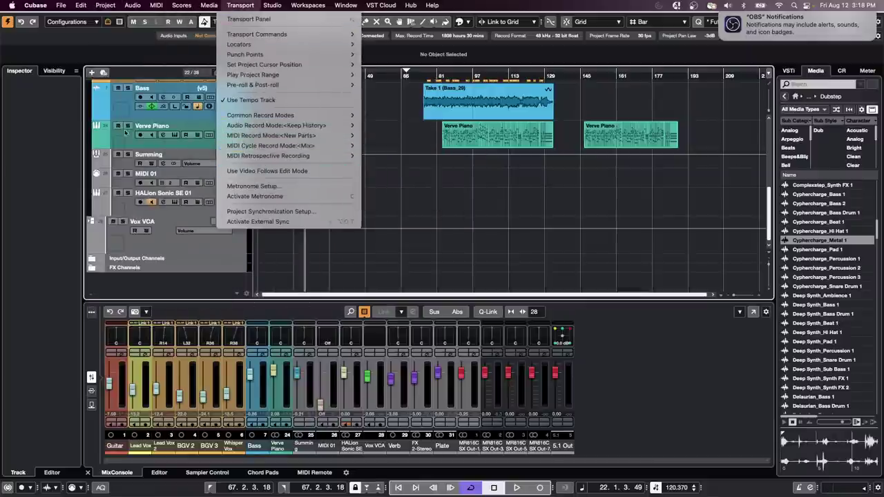
pyautogui.click(50, 127)
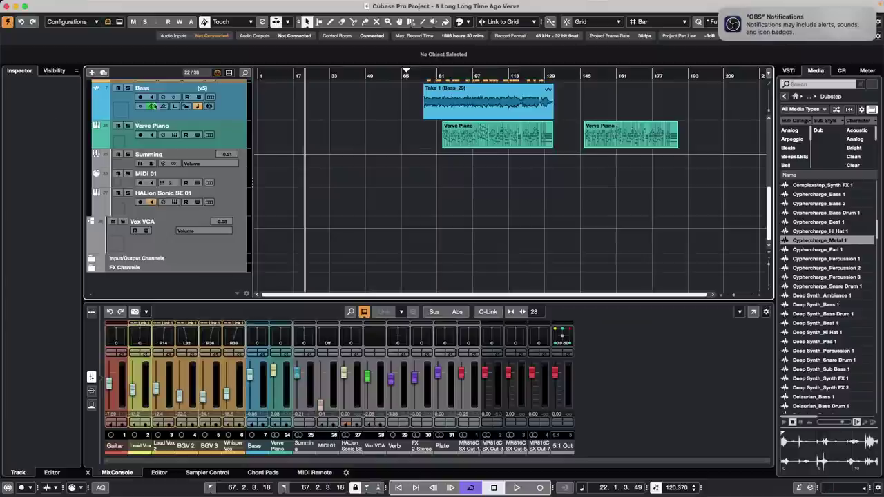
pyautogui.scroll(5, 336, 184)
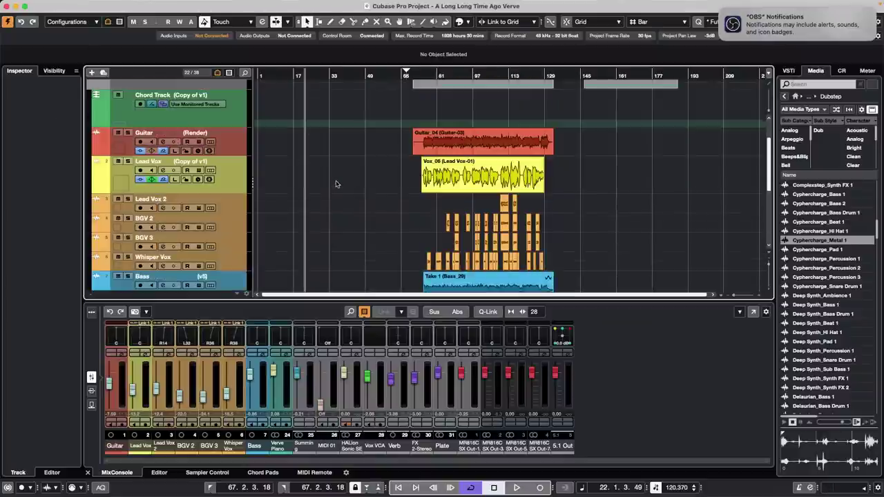
# - Show the Lead Vox track's sends and play the project from about bar 74
pyautogui.click(231, 176)
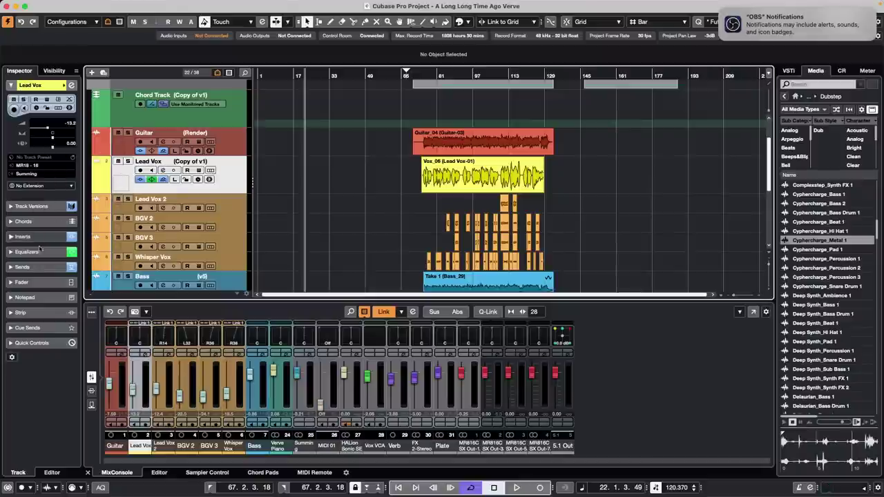
pyautogui.click(46, 270)
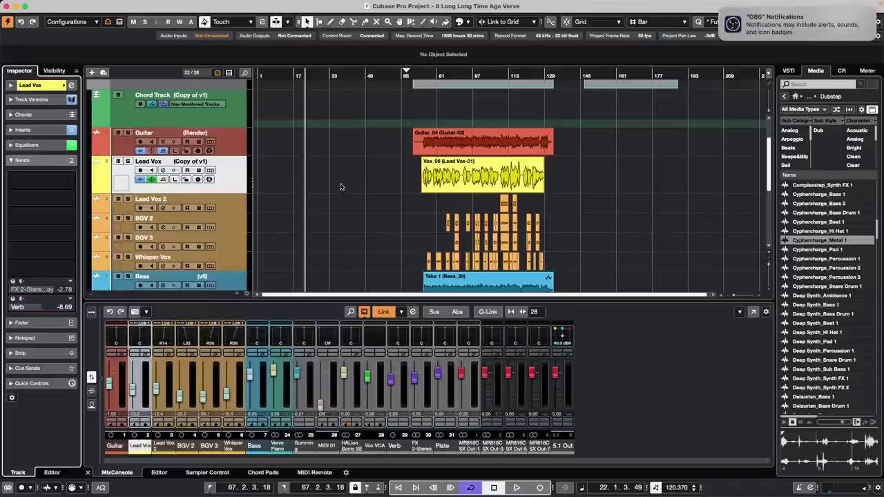
pyautogui.click(430, 75)
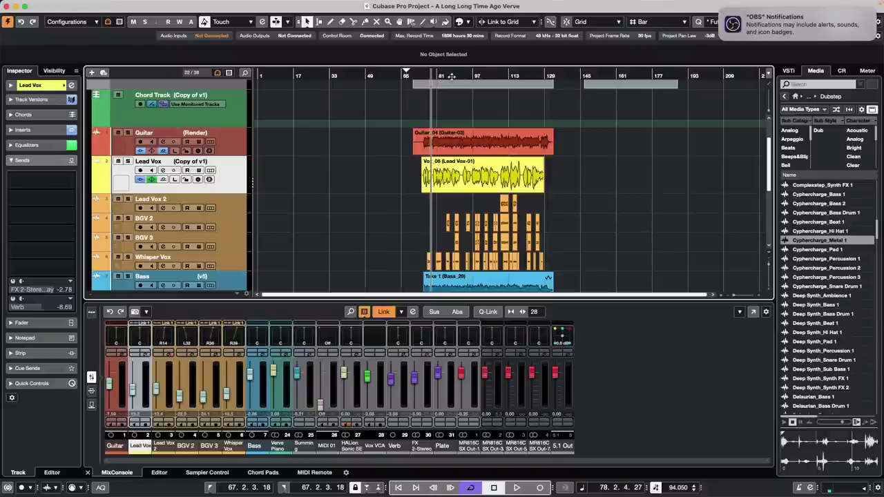
pyautogui.click(422, 75)
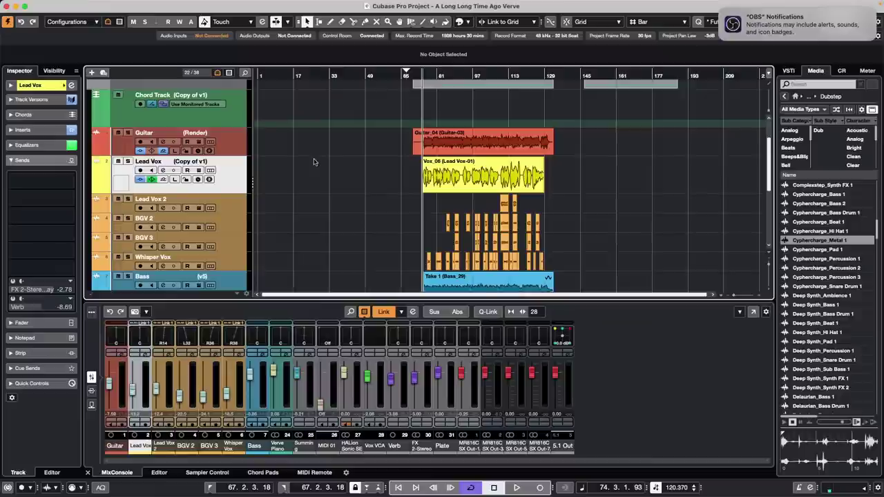
pyautogui.press('space')
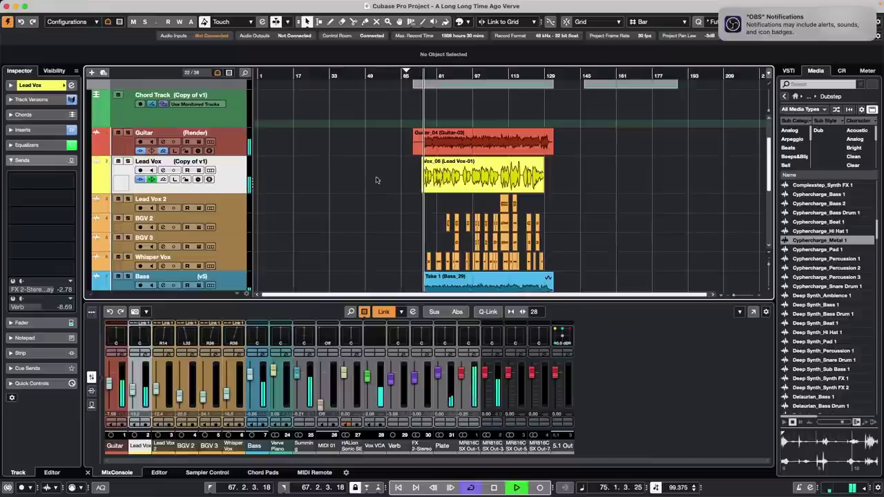
pyautogui.click(128, 161)
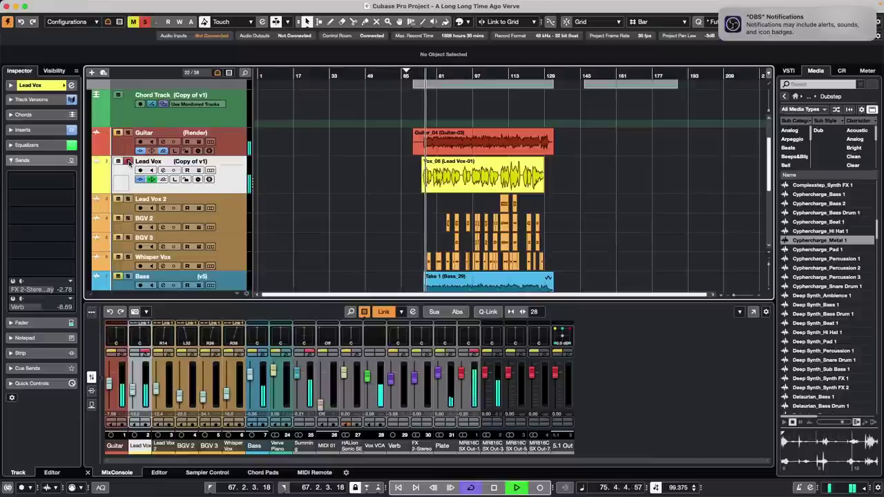
pyautogui.click(128, 161)
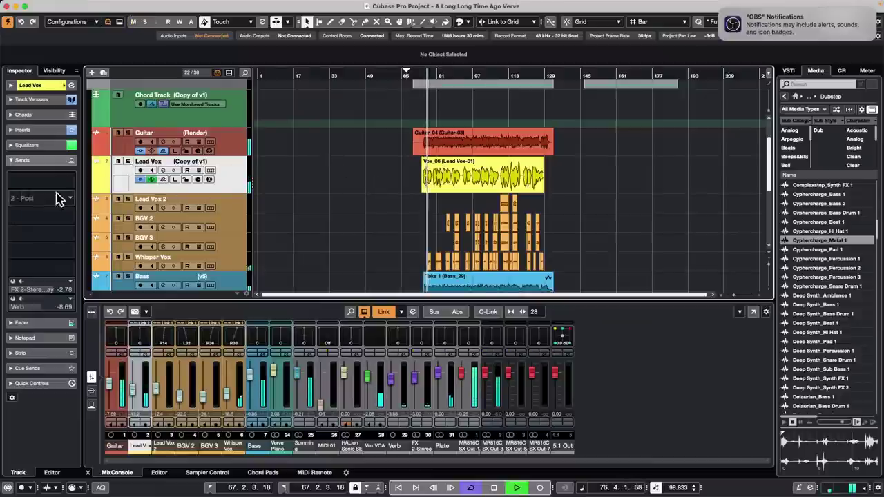
pyautogui.rightClick(72, 182)
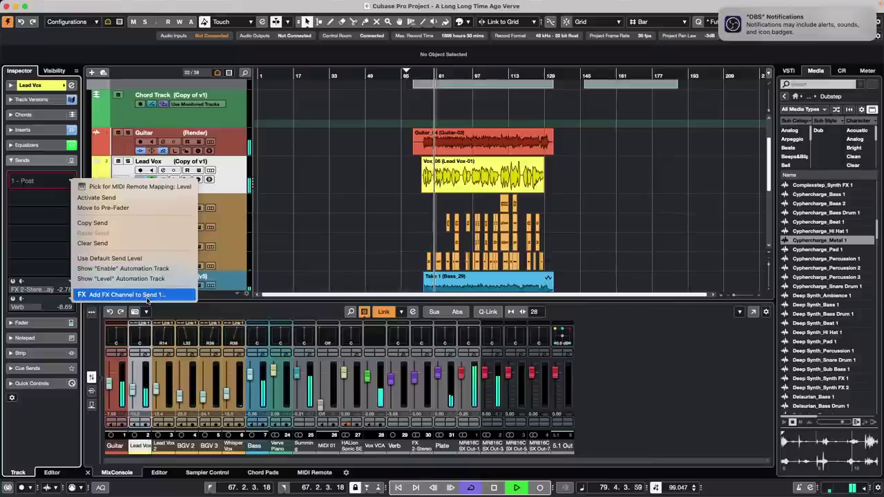
pyautogui.click(147, 297)
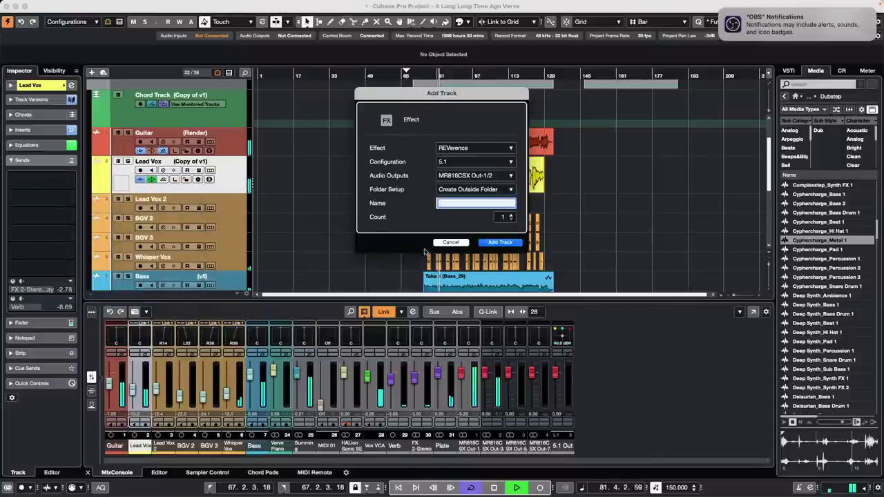
pyautogui.press('Escape')
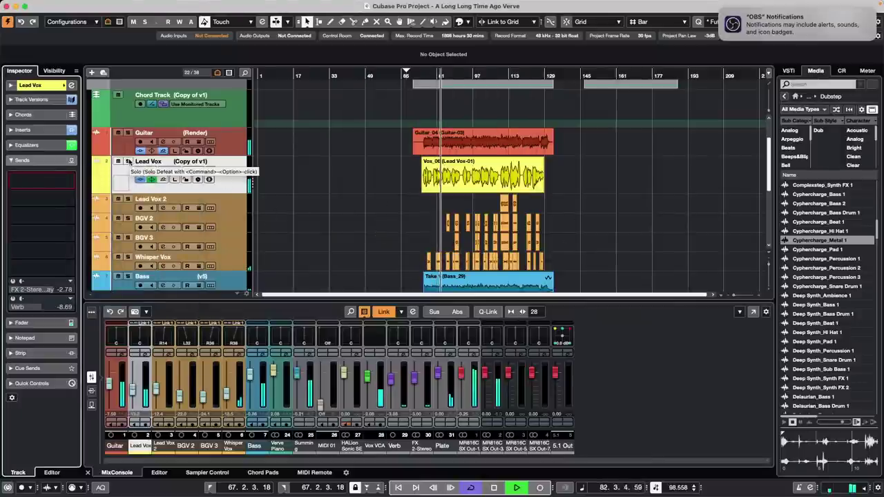
# - Solo the Lead Vox track and add a stereo REVerence FX channel to its first send
pyautogui.click(128, 161)
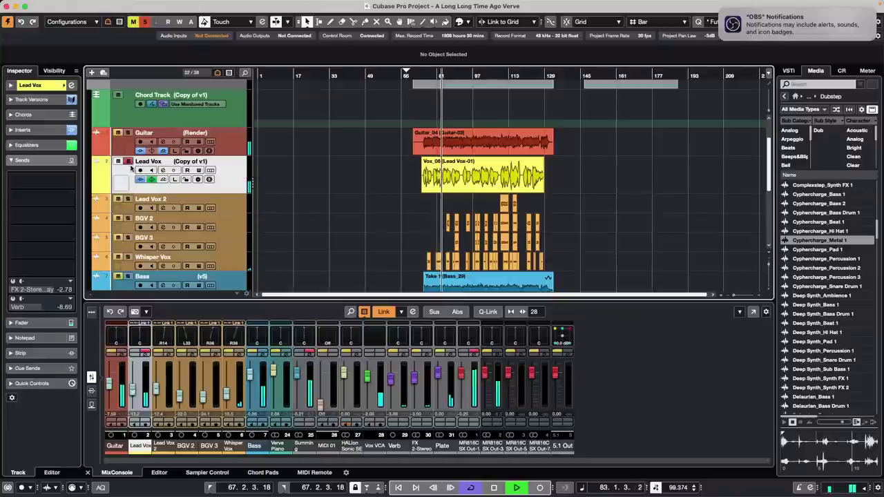
pyautogui.rightClick(69, 181)
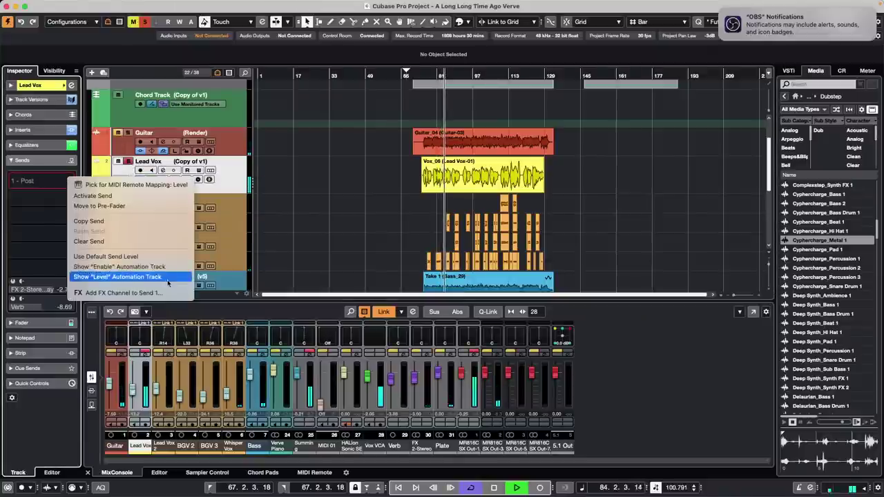
pyautogui.click(170, 293)
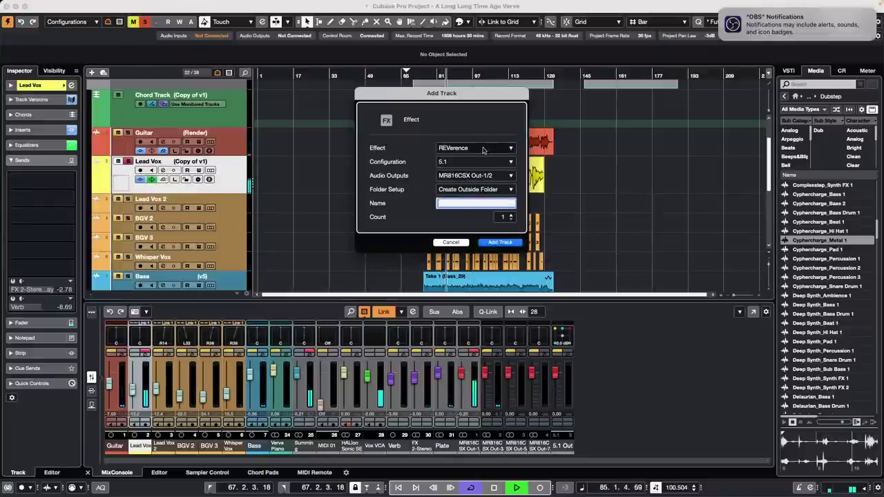
pyautogui.click(449, 162)
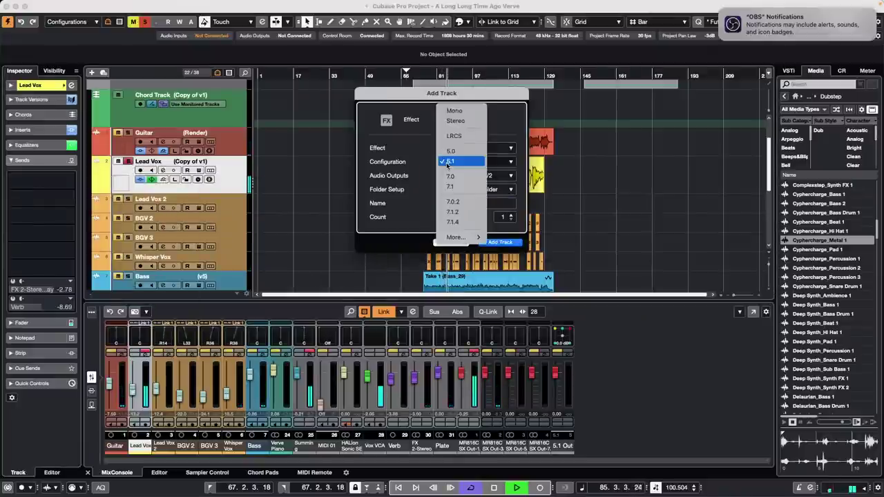
pyautogui.click(455, 121)
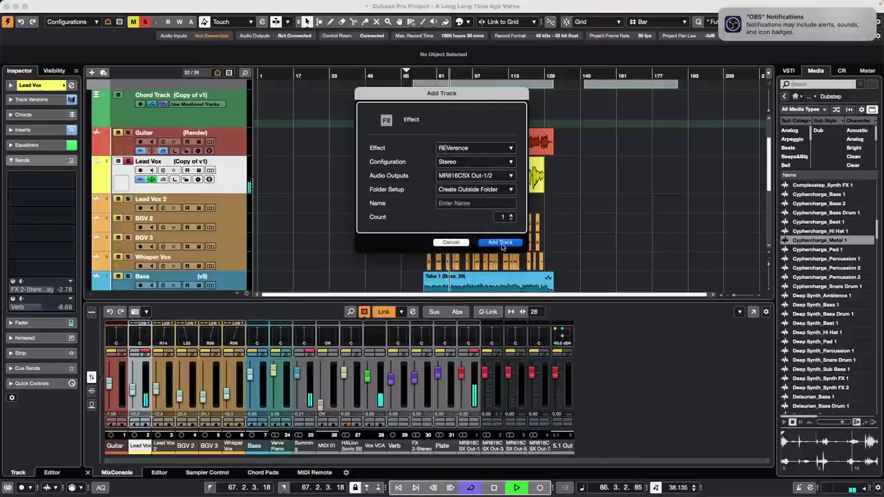
pyautogui.click(500, 242)
# - Raise the REVerence output to 11.3 dB and set the Lead Vox send feeding it to about -3.16 dB
pyautogui.moveTo(273, 65); pyautogui.dragTo(286, 298)
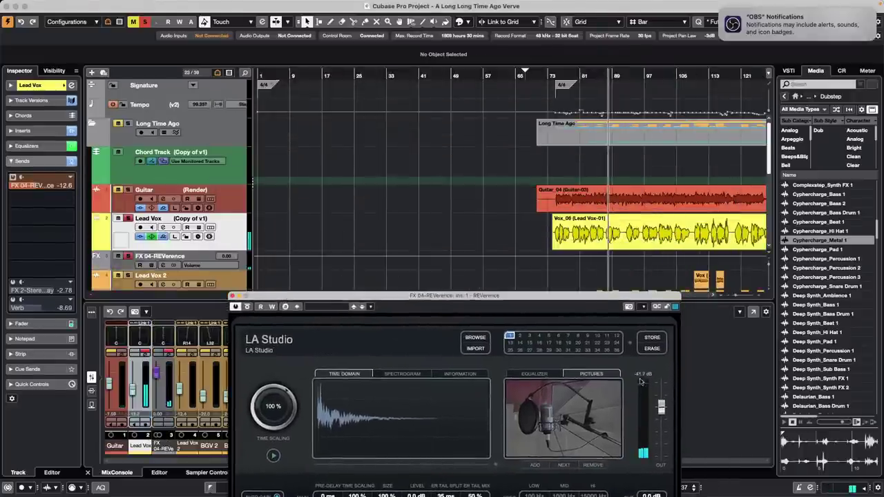
pyautogui.moveTo(661, 407); pyautogui.dragTo(661, 383)
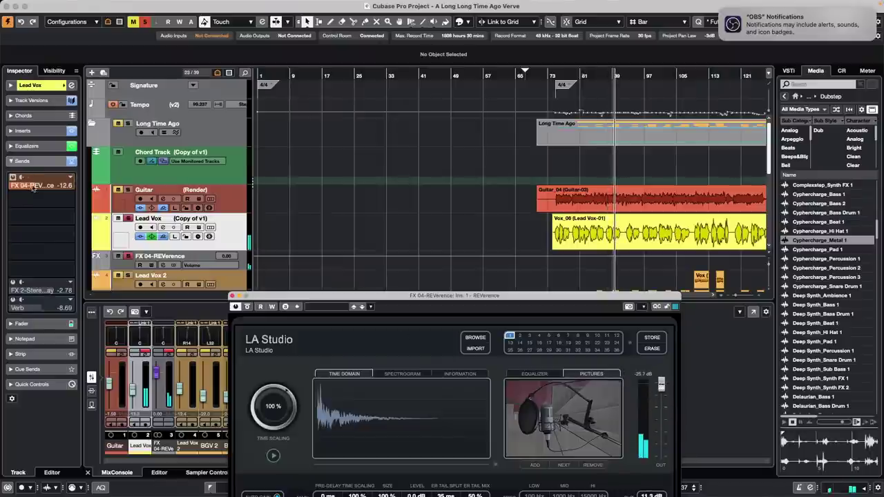
pyautogui.moveTo(32, 187); pyautogui.dragTo(57, 188)
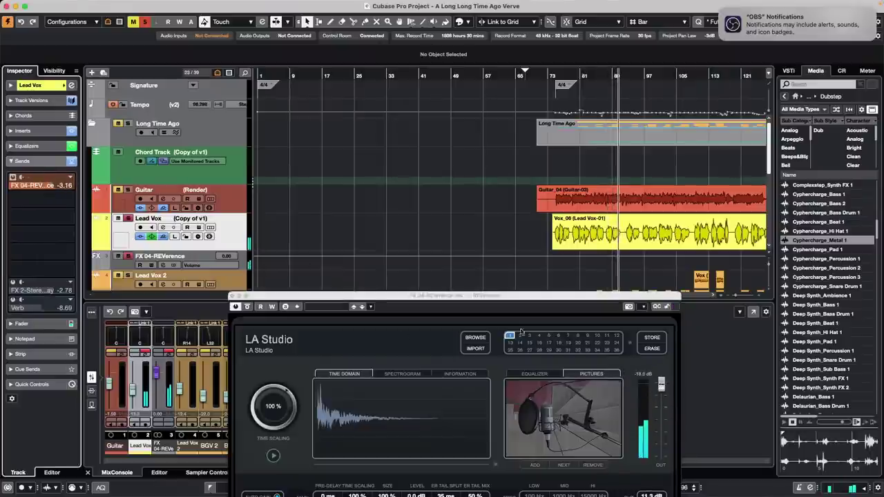
pyautogui.click(662, 388)
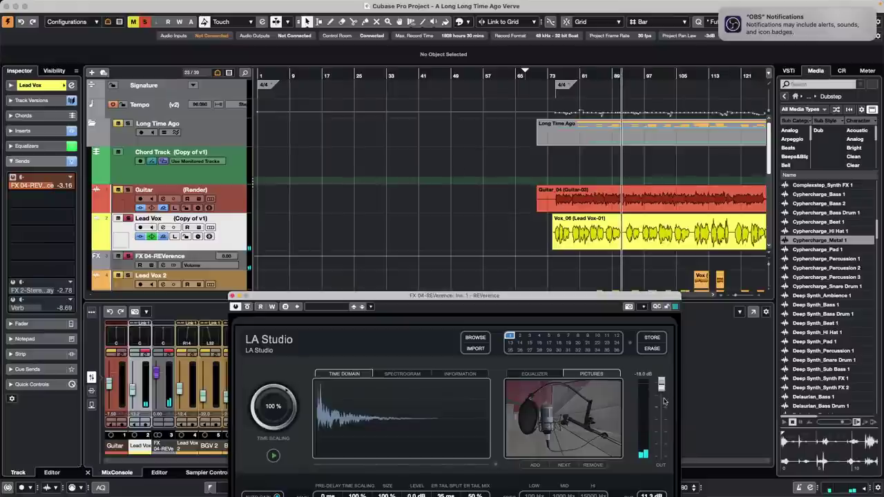
# - Sweep the Lead Vox REVerence send between about -29.6 and 3.10 dB, settle on -2.77 dB, and close the REVerence window
pyautogui.click(46, 188)
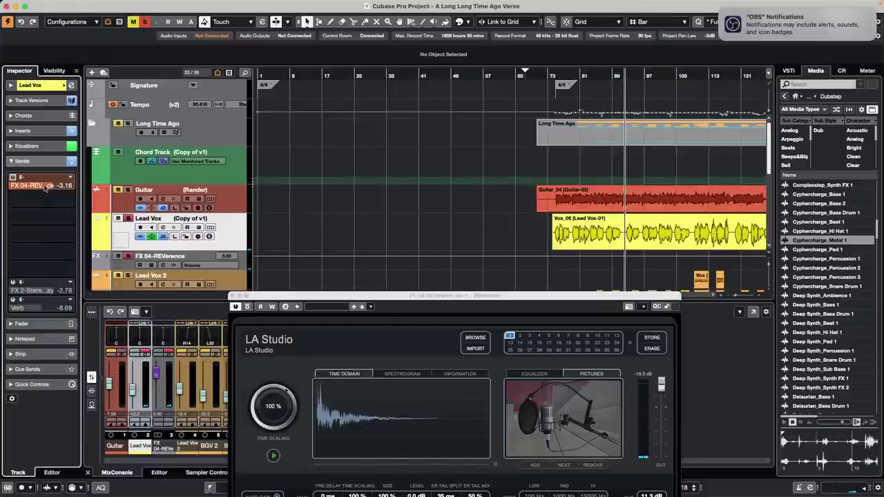
pyautogui.moveTo(45, 188); pyautogui.dragTo(8, 192)
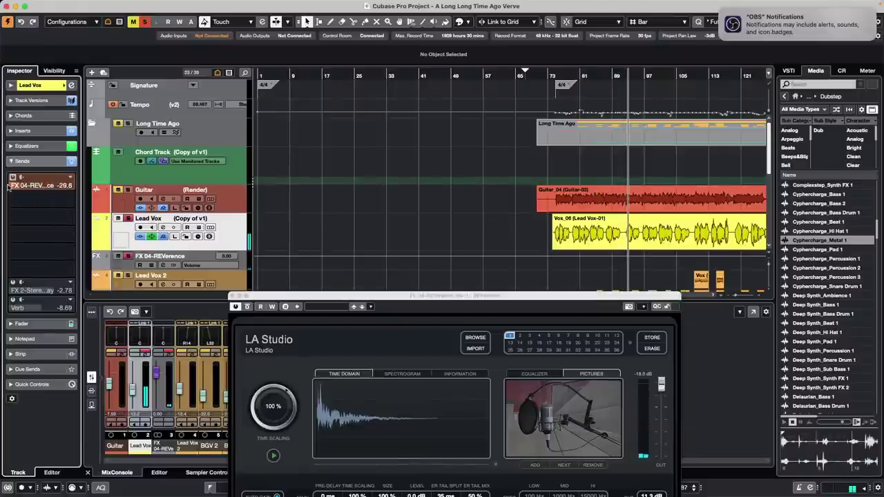
pyautogui.moveTo(8, 192); pyautogui.dragTo(57, 191)
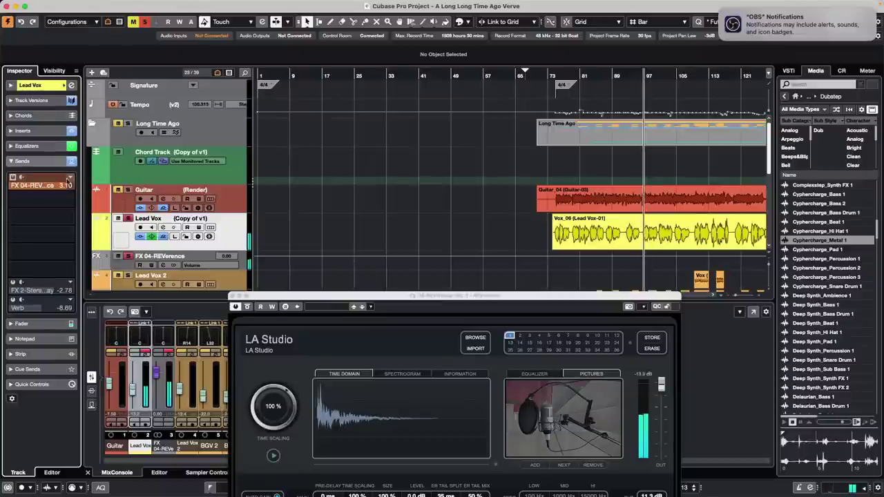
pyautogui.moveTo(67, 185); pyautogui.dragTo(45, 192)
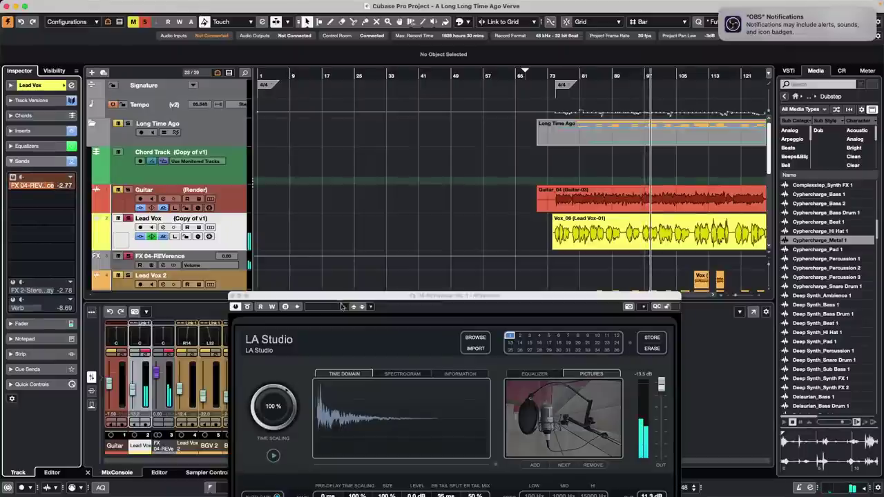
pyautogui.moveTo(341, 306); pyautogui.dragTo(309, 156)
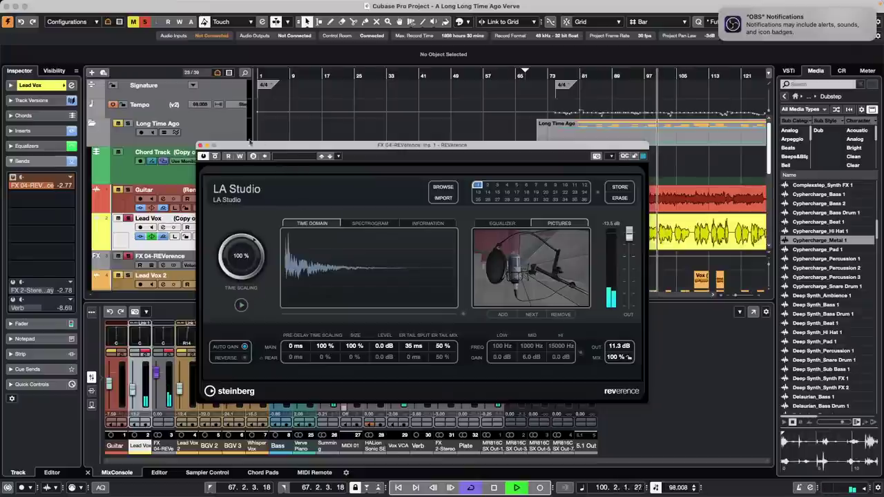
pyautogui.click(199, 145)
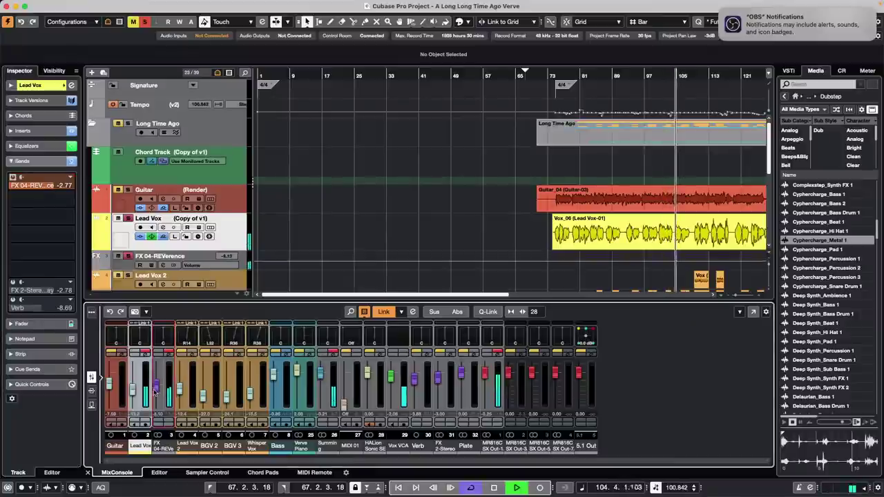
# - Compare REVerence fader and Lead Vox send extremes, ending with the FX fader at about -4.92 dB and the send at about -50.2 dB
pyautogui.moveTo(154, 377); pyautogui.dragTo(156, 413)
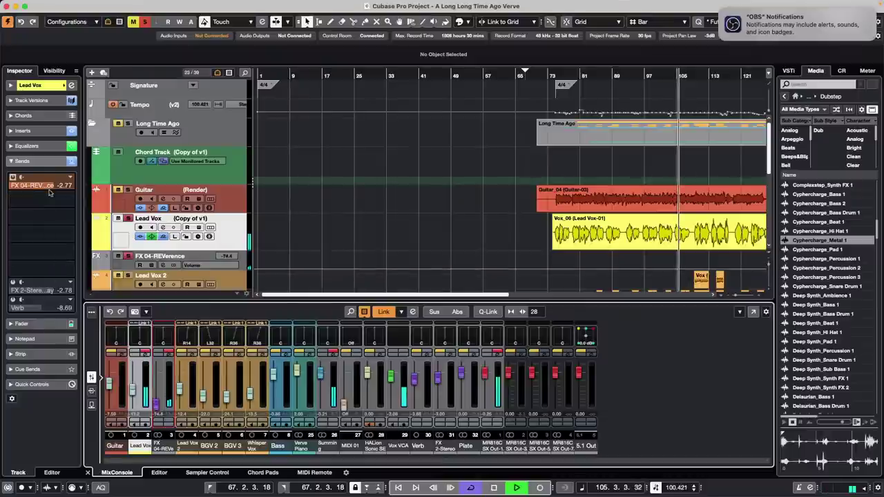
pyautogui.moveTo(50, 187)
pyautogui.mouseDown()
pyautogui.moveTo(17, 192)
pyautogui.moveTo(59, 191)
pyautogui.mouseUp()
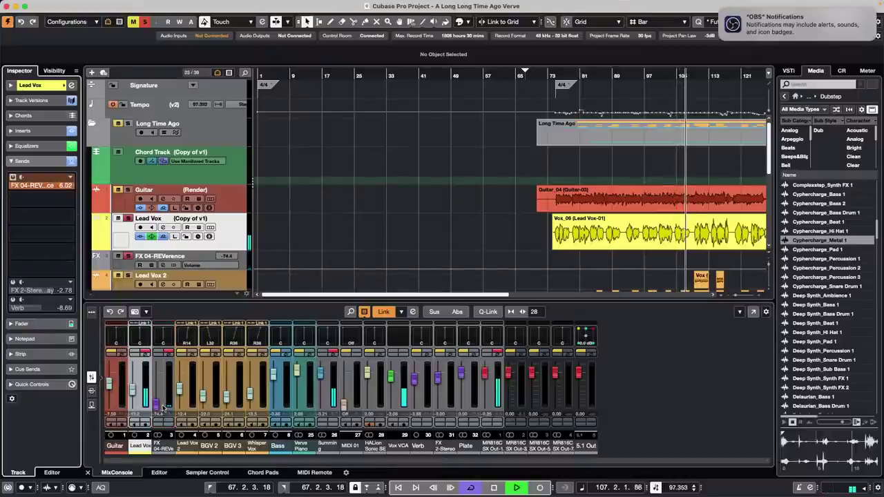
pyautogui.moveTo(158, 408); pyautogui.dragTo(156, 379)
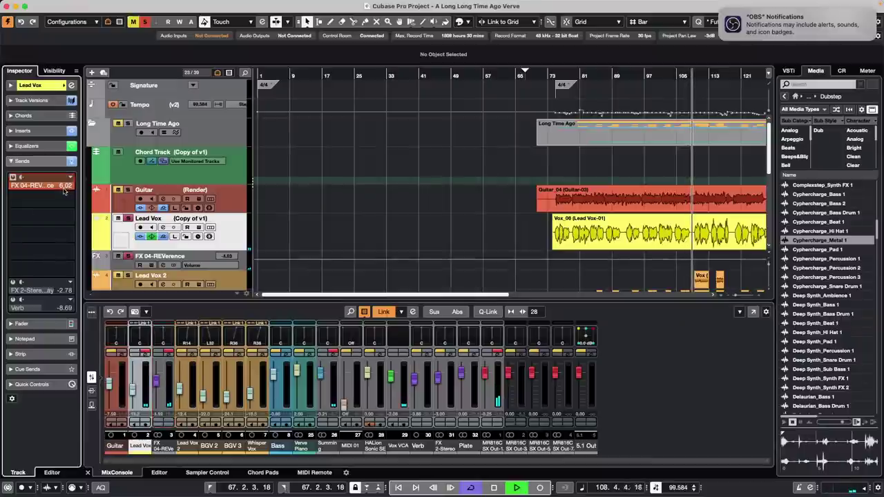
pyautogui.moveTo(46, 192); pyautogui.dragTo(10, 193)
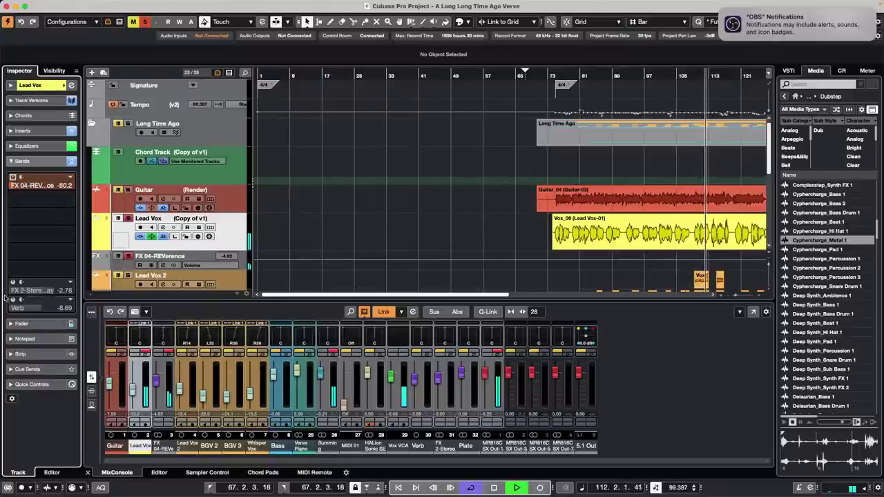
# - Compare the soloed Lead Vox with its FX 2-Stereo and Verb sends bypassed and active, leaving both sends enabled
pyautogui.click(12, 301)
pyautogui.click(12, 282)
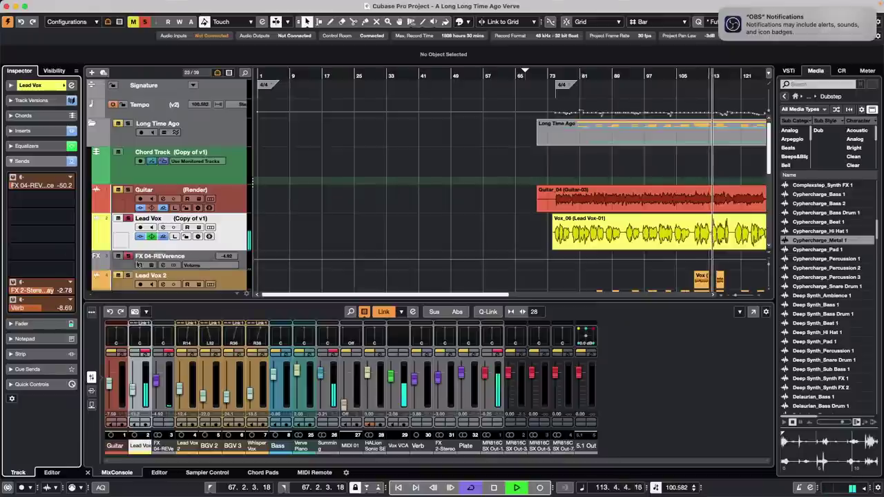
pyautogui.click(129, 220)
pyautogui.click(129, 220)
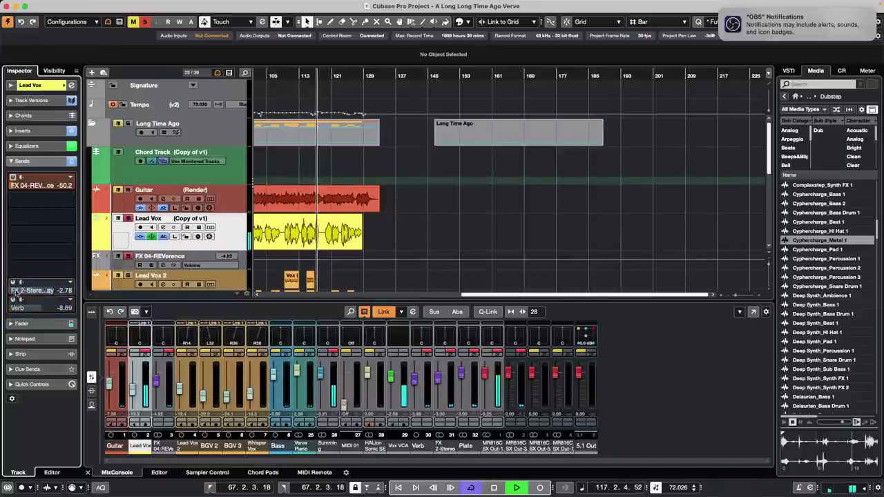
pyautogui.click(13, 300)
pyautogui.click(13, 283)
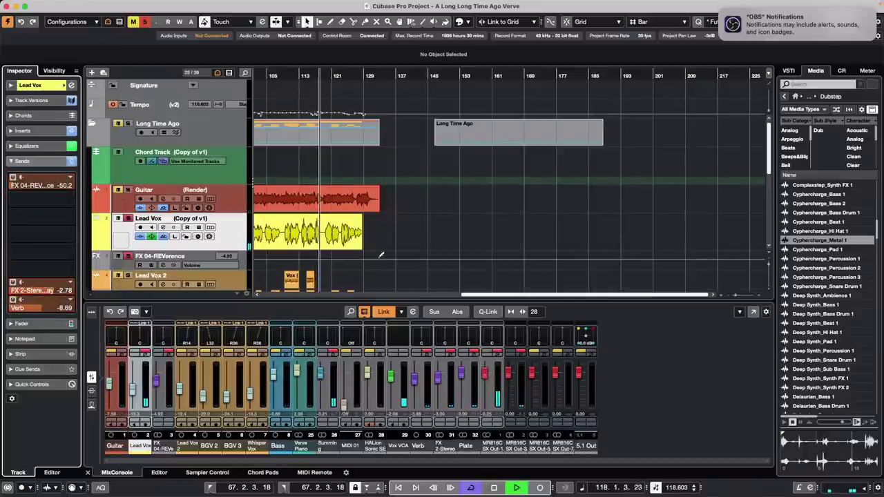
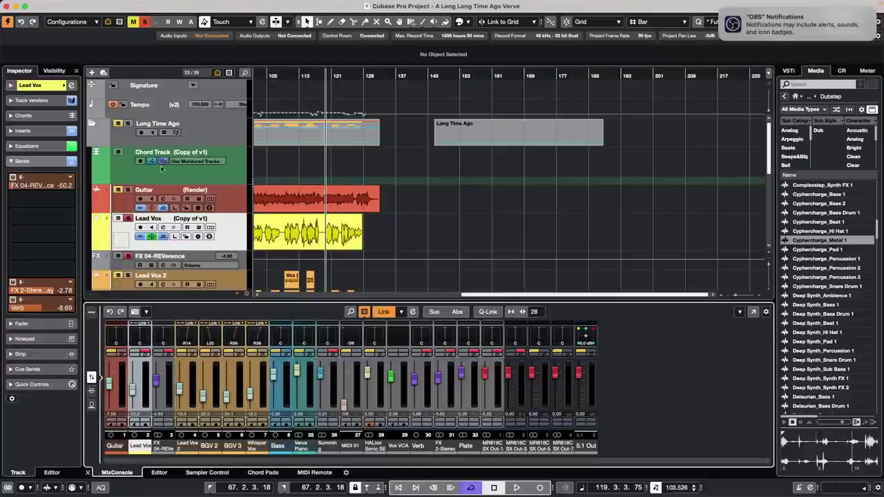
# - Create a new empty project in the Uminvited C8 folder
pyautogui.click(60, 5)
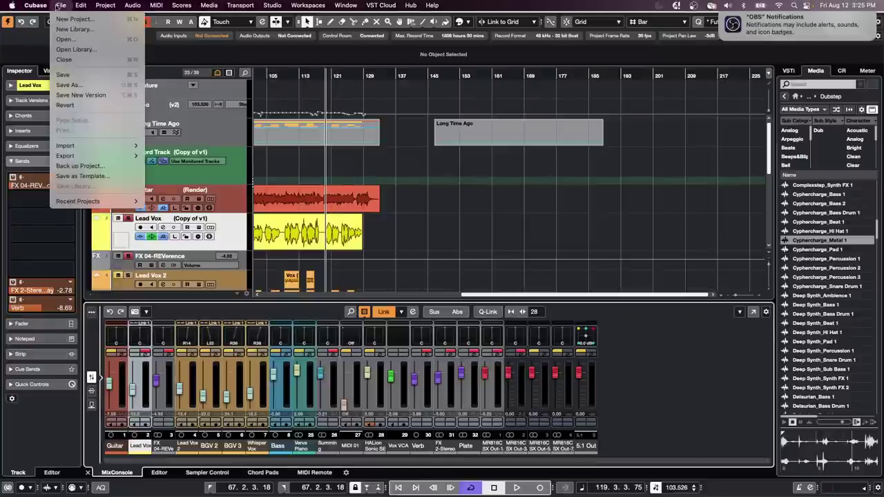
pyautogui.click(69, 19)
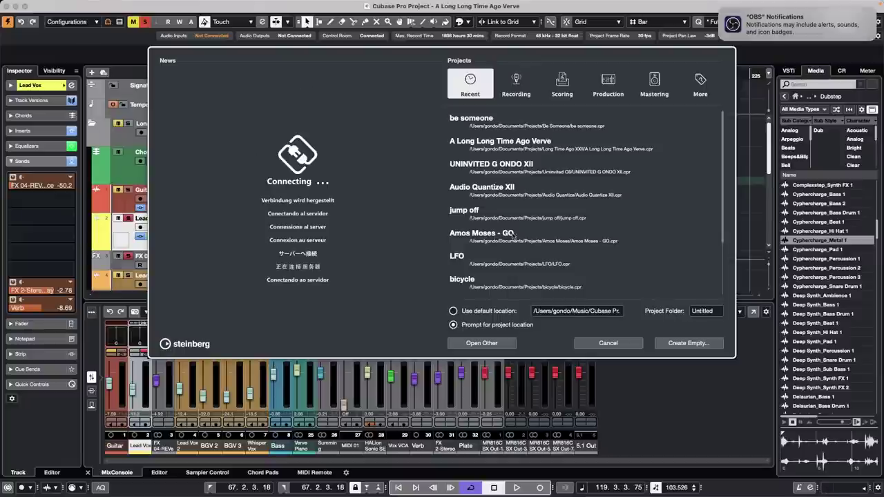
pyautogui.click(698, 343)
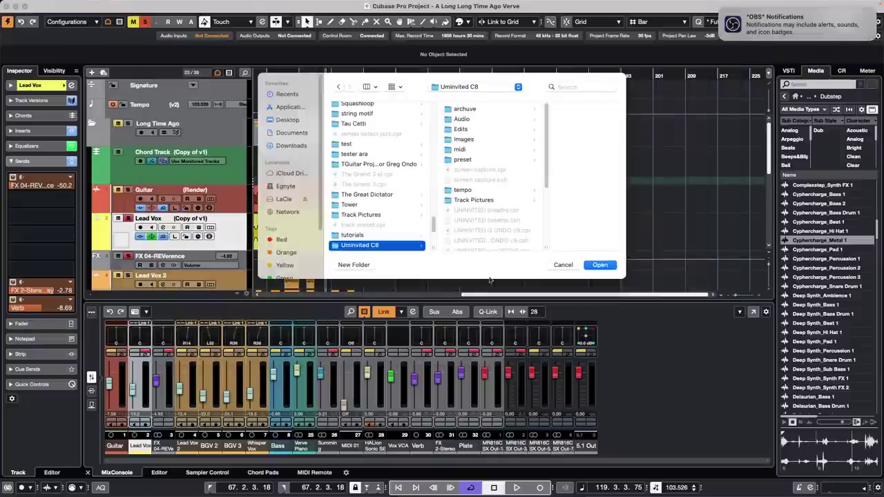
pyautogui.click(605, 263)
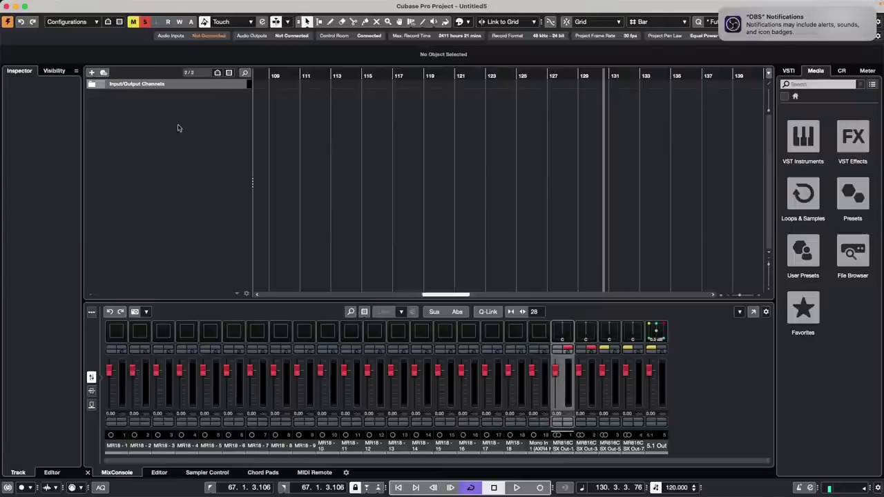
# - Add nine instrument tracks with No VST Instrument assigned, keeping the MR816CSX Out-1/2 audio output
pyautogui.rightClick(175, 125)
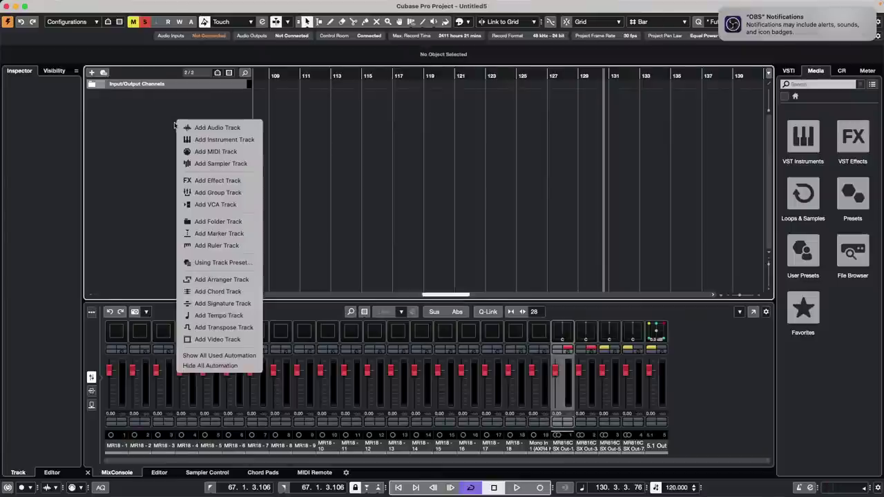
pyautogui.click(224, 140)
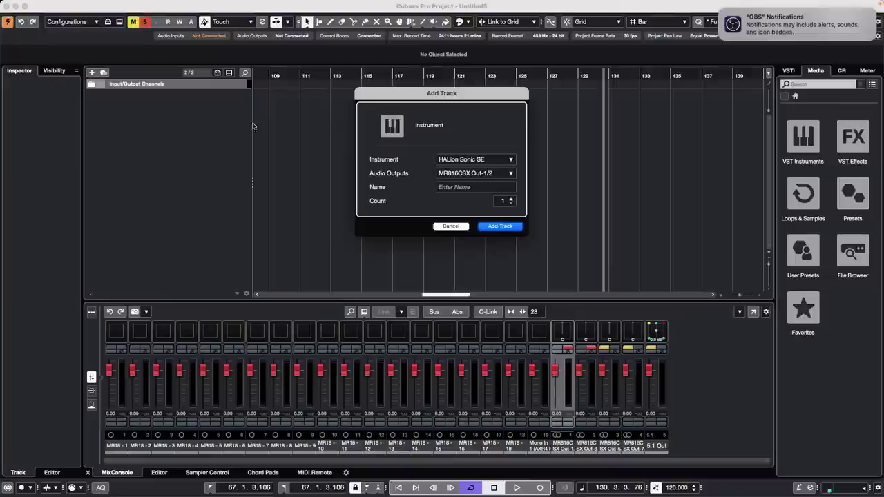
pyautogui.click(468, 160)
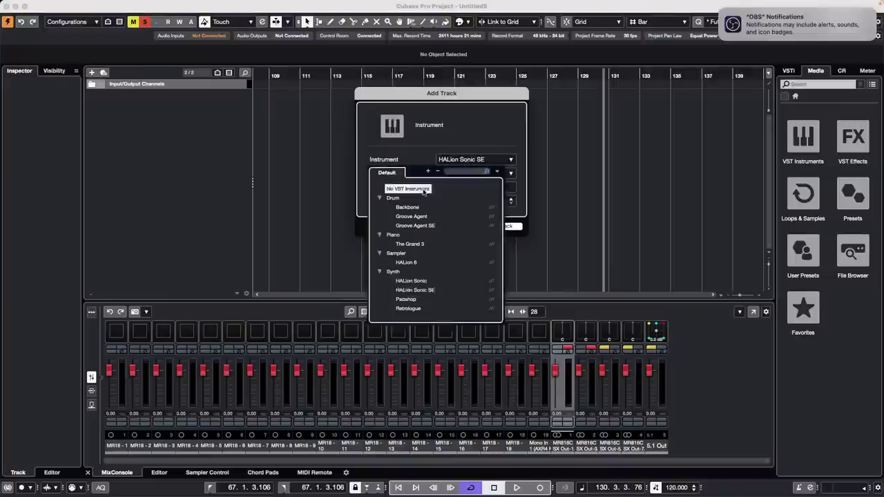
pyautogui.click(423, 189)
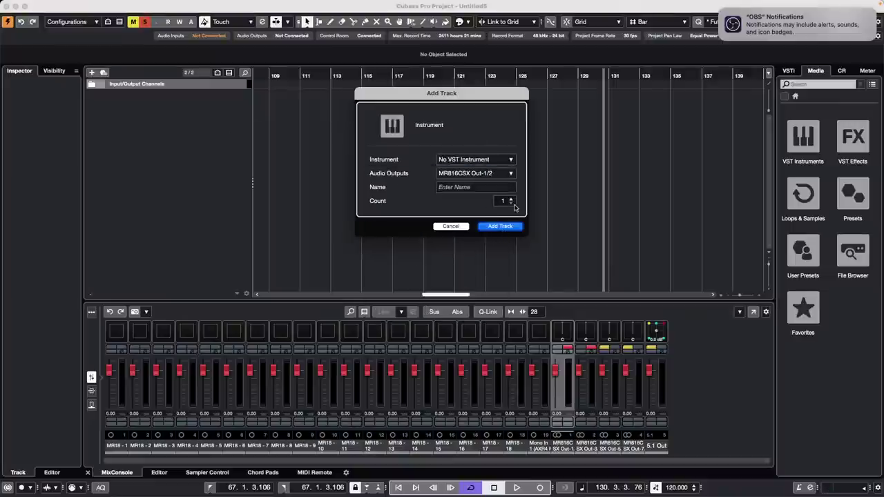
pyautogui.scroll(8, 510, 202)
pyautogui.click(500, 228)
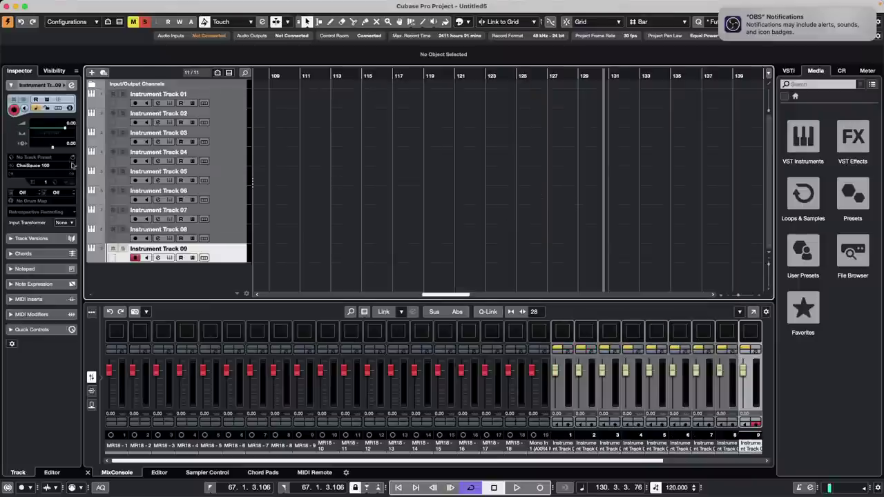
# - Check the MIDI input of several new tracks, and show Instrument Track 02's lane and volume automation
pyautogui.click(207, 96)
pyautogui.click(206, 122)
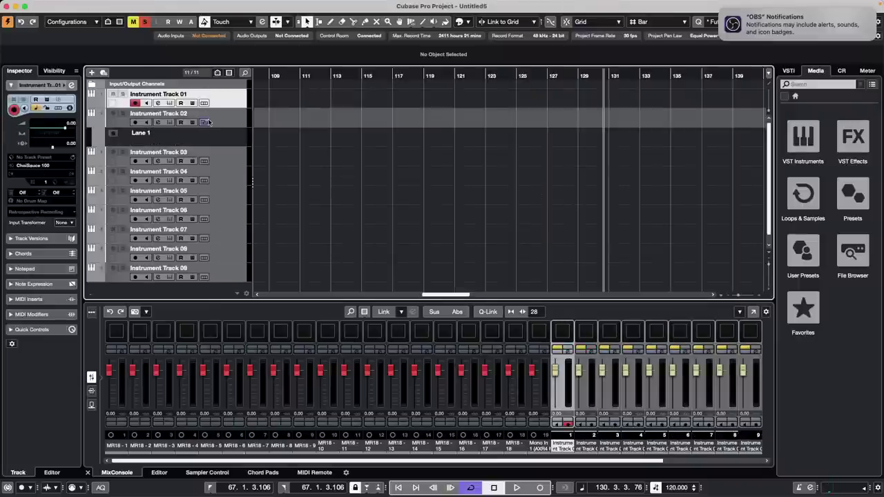
pyautogui.click(199, 172)
pyautogui.click(213, 210)
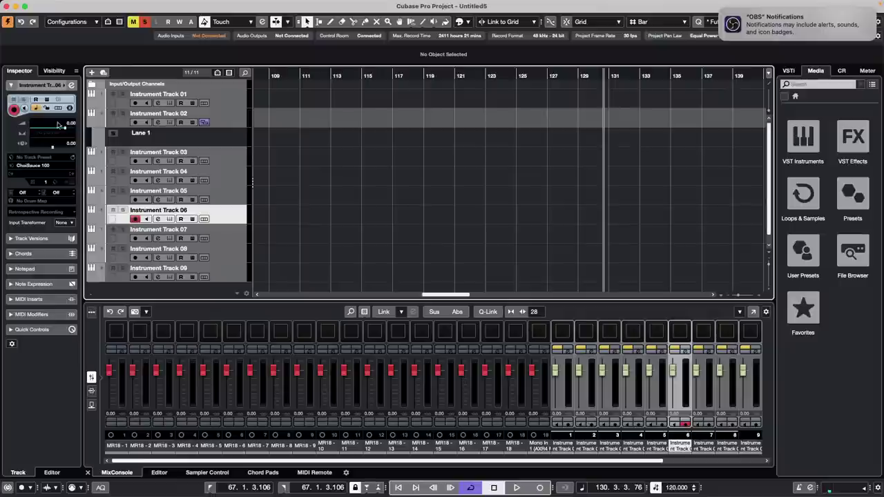
pyautogui.click(90, 125)
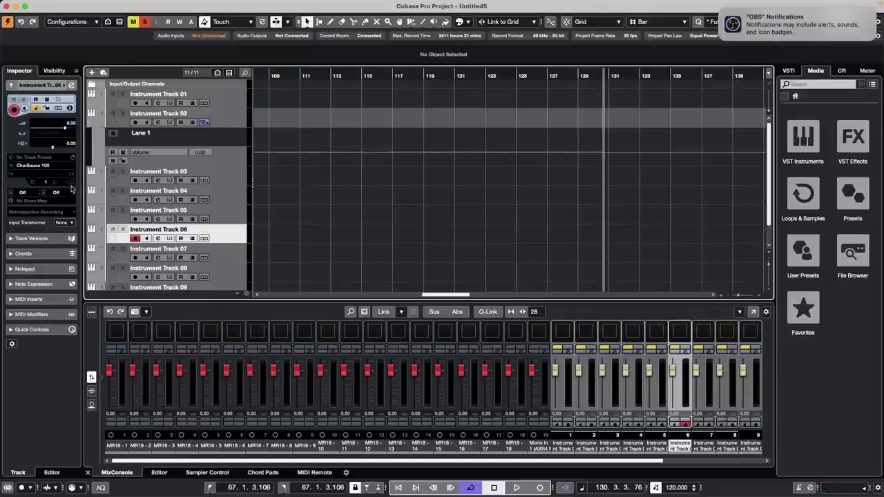
pyautogui.doubleClick(53, 85)
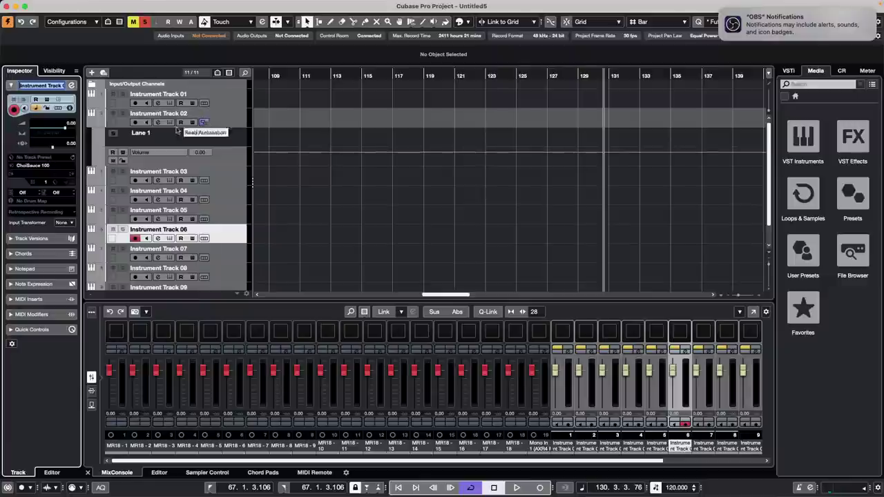
# - Select Instrument Tracks 01 to 08 and set their MIDI input to Chord Pads together using temporary Q-Link
pyautogui.click(225, 102)
pyautogui.keyDown('shift'); pyautogui.click(225, 279); pyautogui.keyUp('shift')
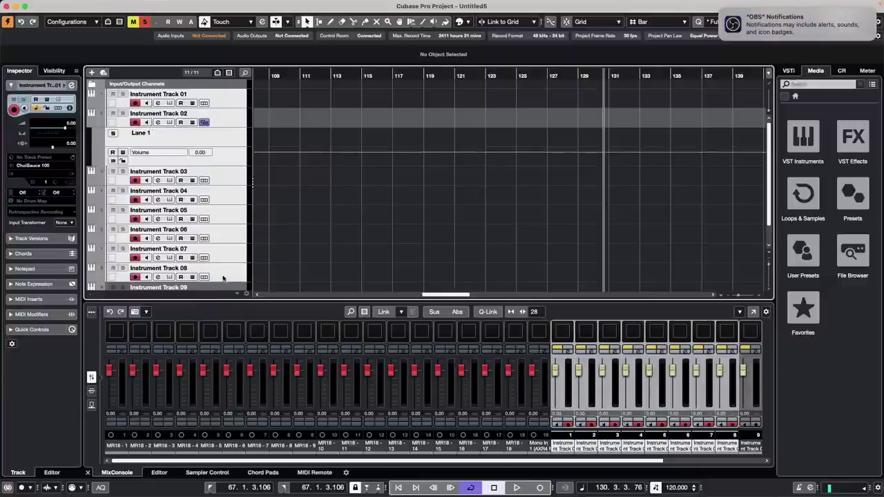
pyautogui.click(41, 166)
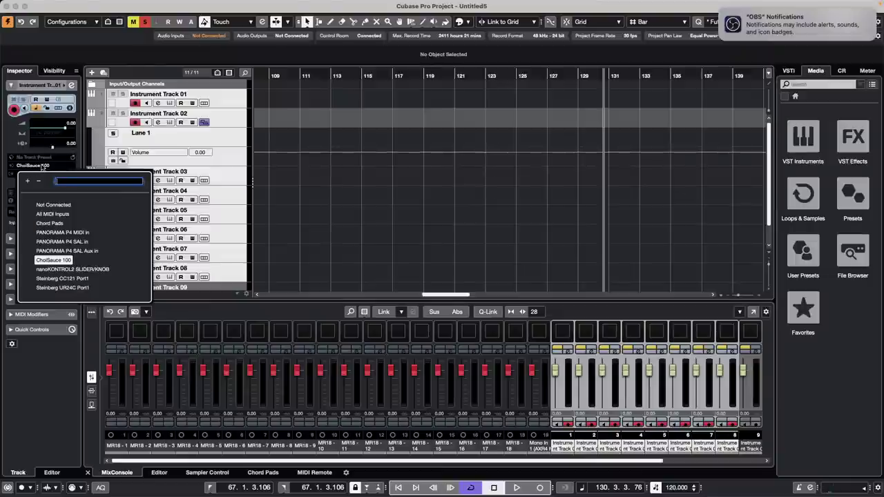
pyautogui.hotkey('alt', 'shift')
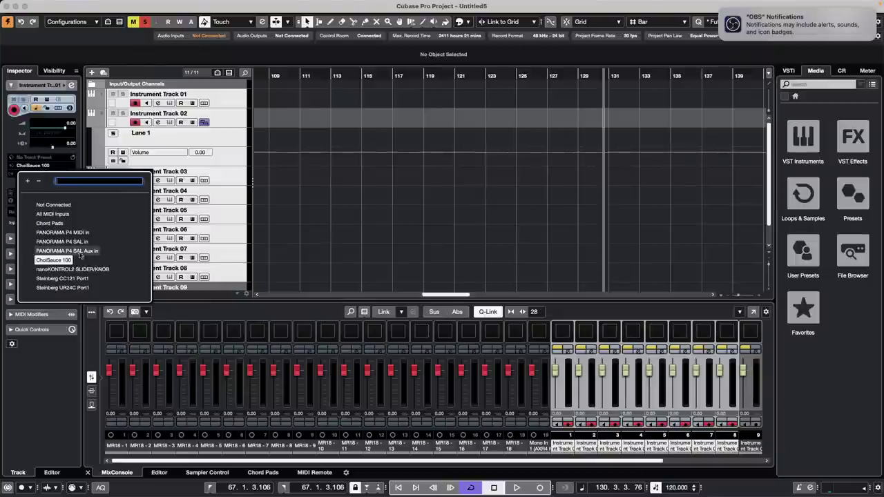
pyautogui.click(53, 226)
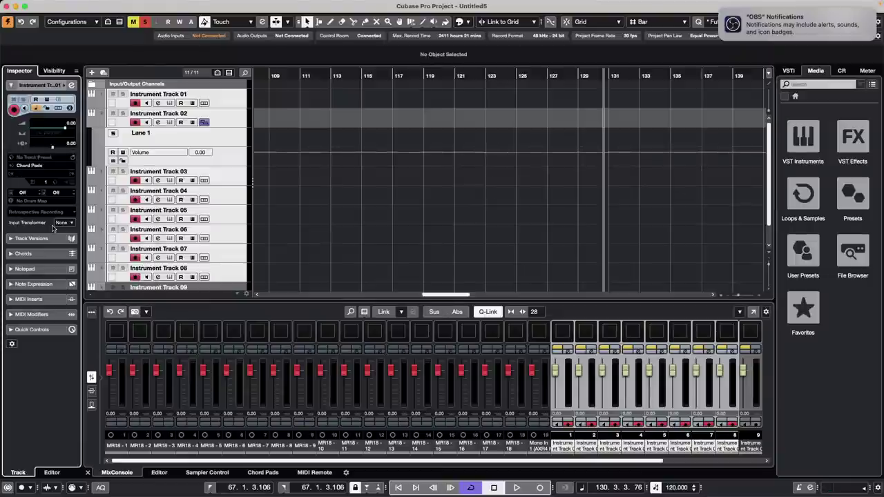
# - Select Instrument Tracks 03 to 06 one at a time to check their MIDI input assignment
pyautogui.click(229, 181)
pyautogui.click(233, 201)
pyautogui.click(230, 228)
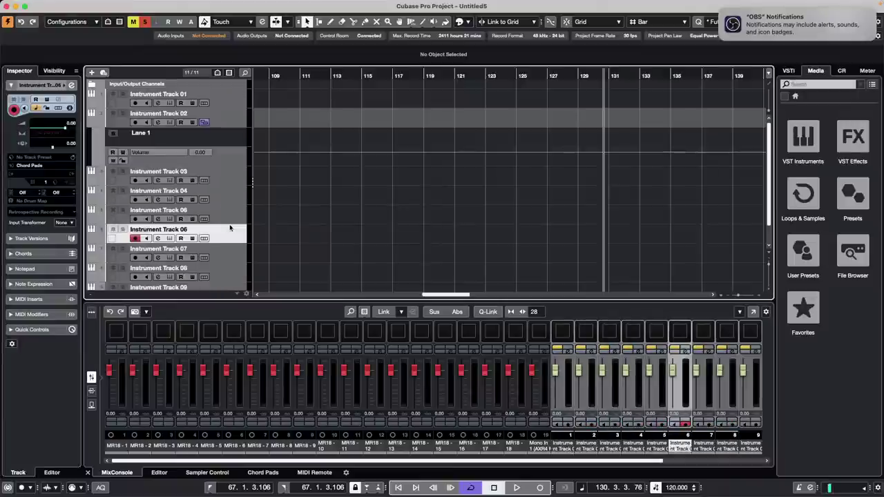
pyautogui.click(231, 212)
# - Select Instrument Tracks 04 to 07 and set their MIDI input to ChoiSauce 100 together with Q-Link on
pyautogui.click(231, 197)
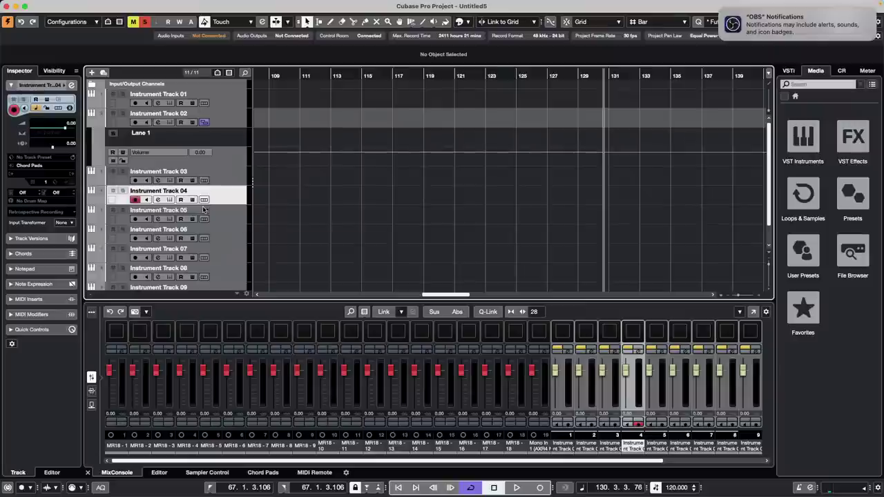
pyautogui.keyDown('shift'); pyautogui.click(216, 261); pyautogui.keyUp('shift')
pyautogui.click(488, 311)
pyautogui.click(47, 166)
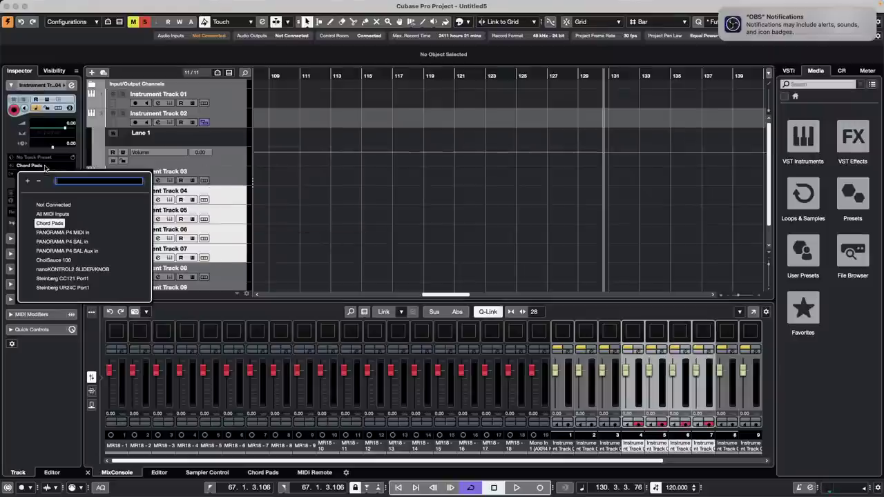
pyautogui.click(69, 261)
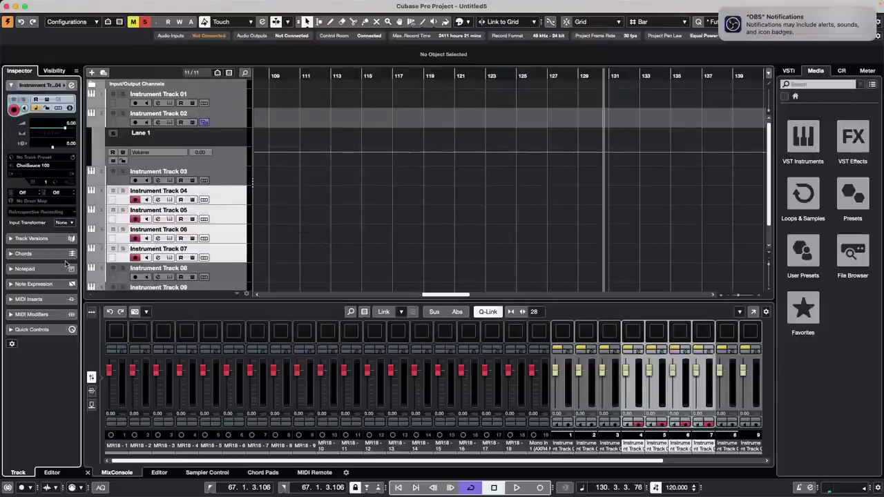
# - Step up and down through the instrument tracks from Instrument Track 03 to compare their MIDI input assignments
pyautogui.click(238, 181)
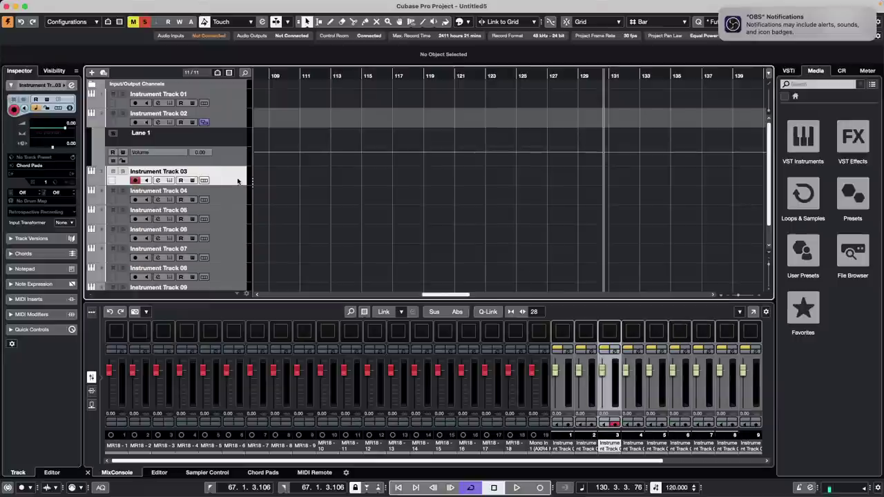
pyautogui.press('Down')
pyautogui.press('Down')
pyautogui.press('Down')
pyautogui.press('Down')
pyautogui.press('Down')
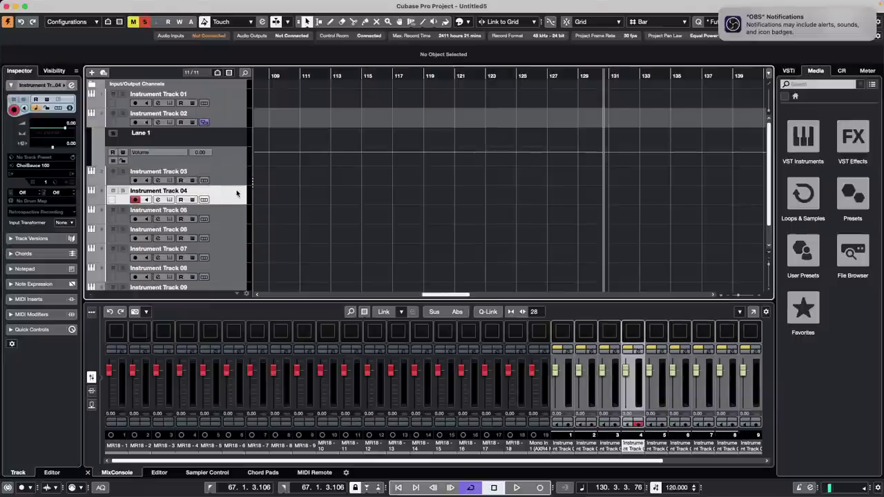
pyautogui.press('Up')
pyautogui.press('Up')
pyautogui.press('Up')
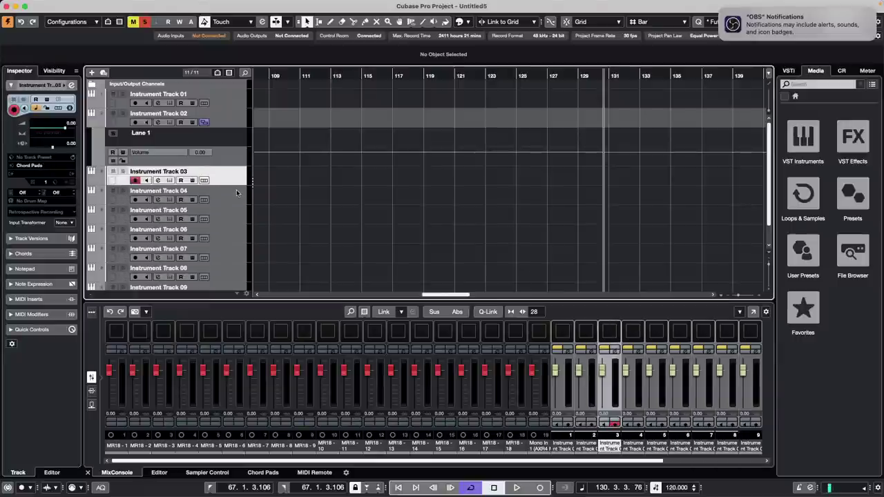
pyautogui.press('Down')
pyautogui.press('Down')
pyautogui.press('Down')
pyautogui.press('Down')
pyautogui.press('Down')
pyautogui.press('Up')
pyautogui.press('Up')
pyautogui.press('Up')
pyautogui.press('Up')
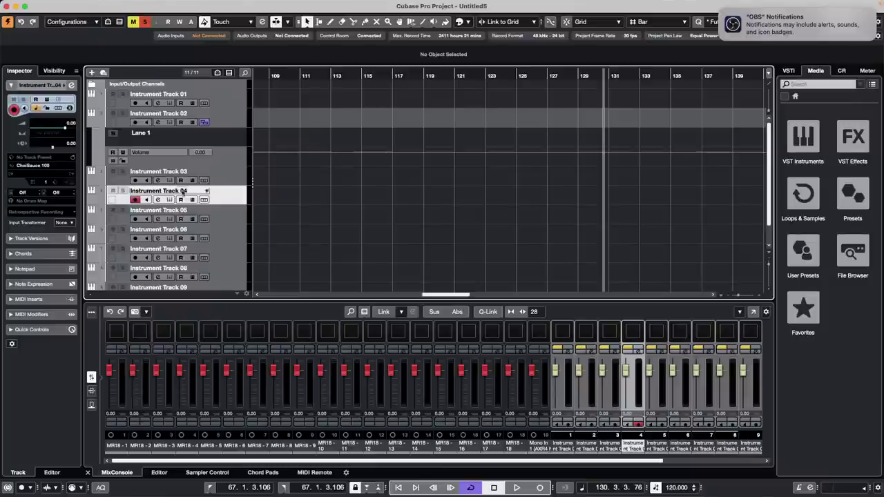
# - Add an instrument track with Groove Agent SE directly below Instrument Track 03
pyautogui.rightClick(222, 178)
pyautogui.moveTo(290, 180)
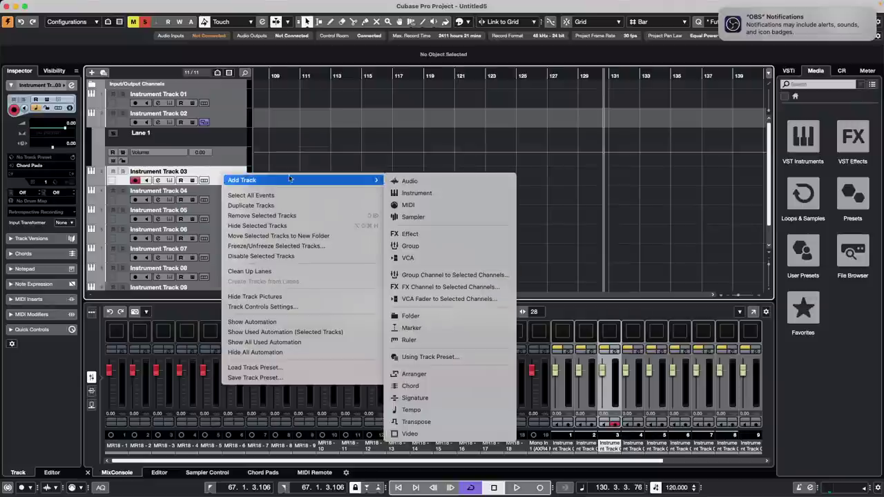
pyautogui.click(414, 193)
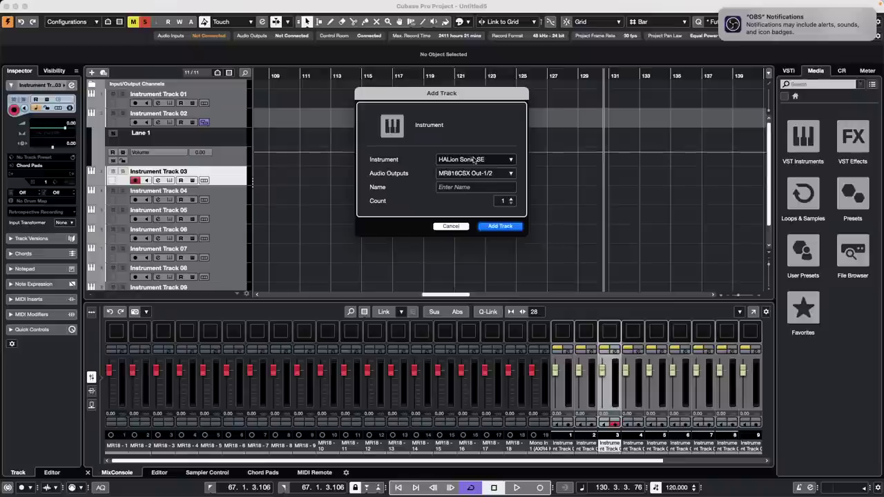
pyautogui.click(474, 160)
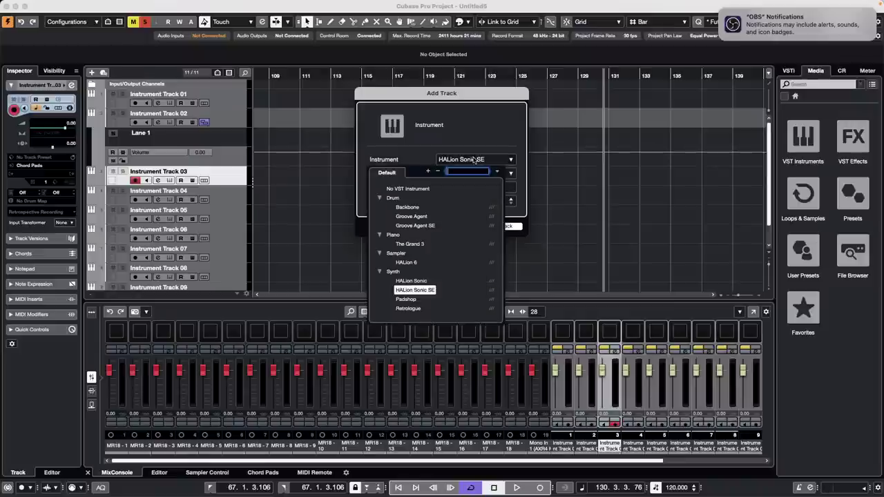
pyautogui.click(426, 227)
pyautogui.click(507, 227)
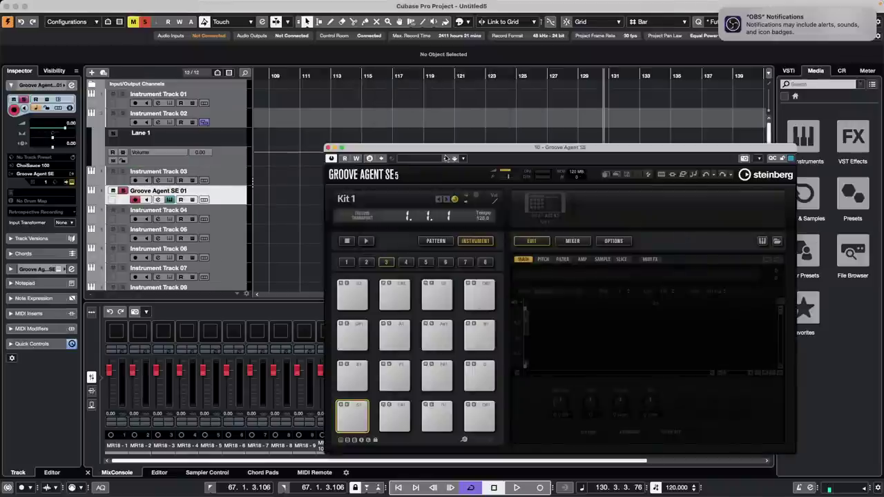
# - Search the Groove Agent SE kits for "forget" and load the Forget The Past kit
pyautogui.moveTo(448, 155); pyautogui.dragTo(207, 59)
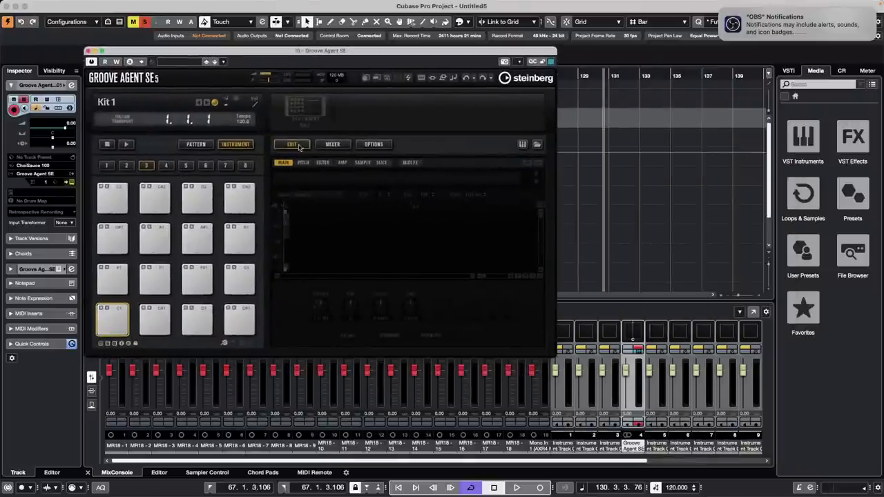
pyautogui.click(306, 108)
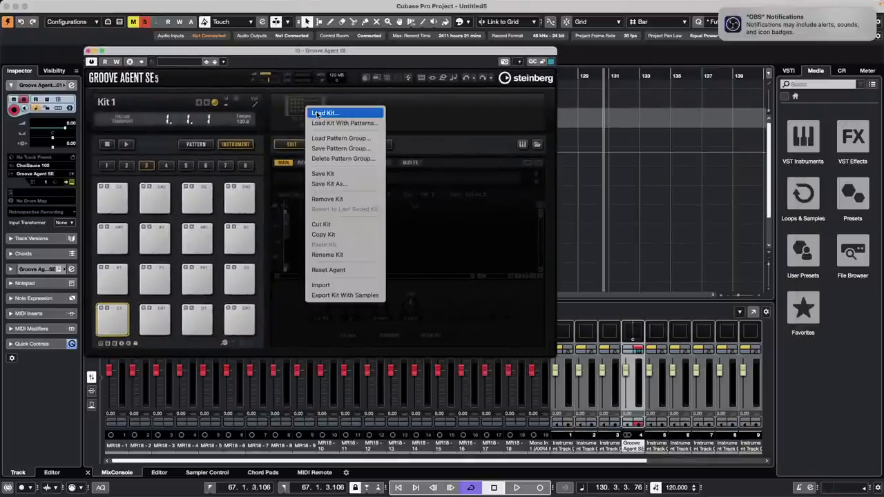
pyautogui.click(322, 113)
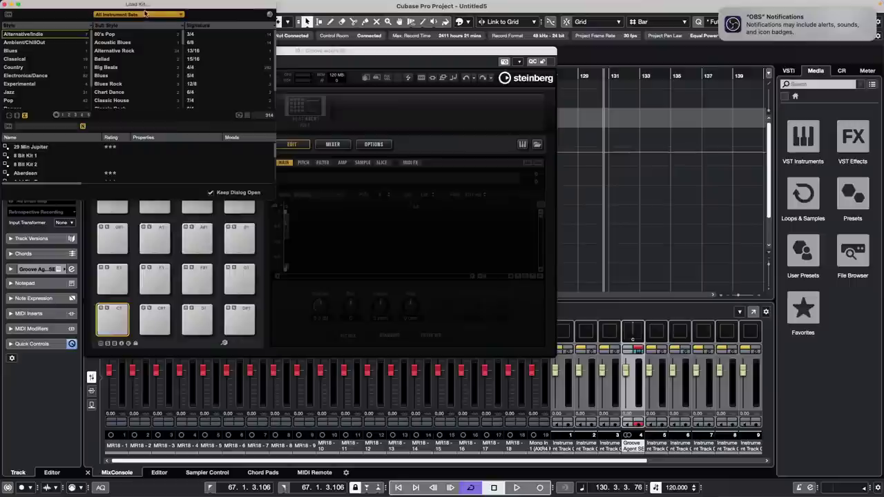
pyautogui.moveTo(155, 9); pyautogui.dragTo(280, 164)
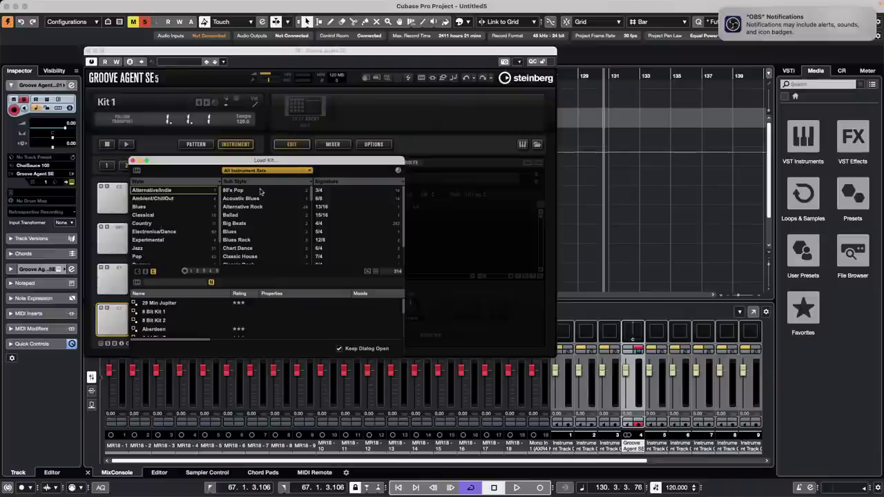
pyautogui.click(178, 283)
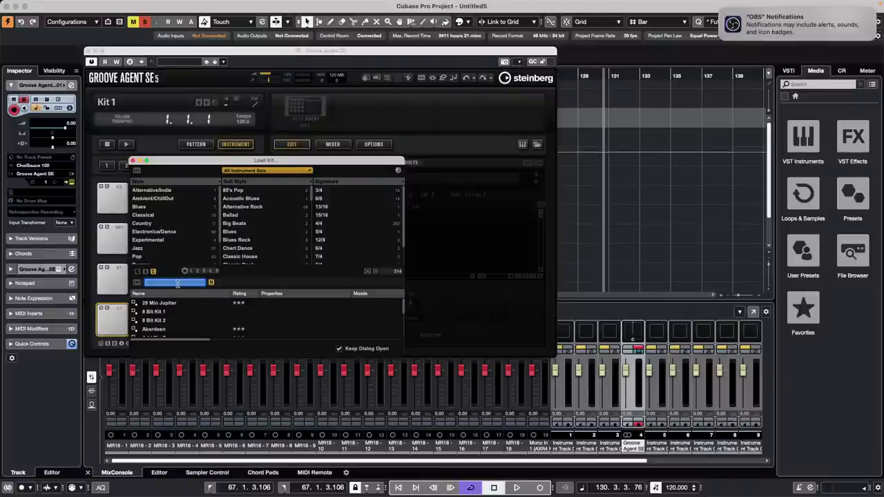
pyautogui.write('forget')
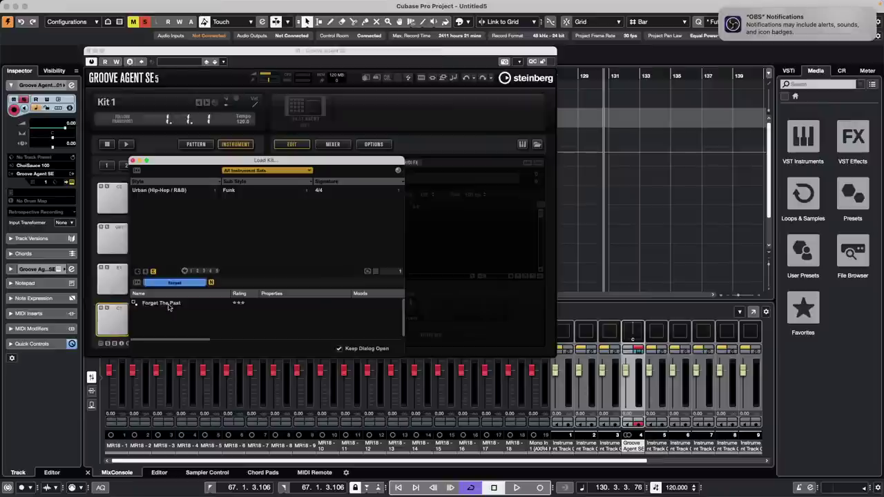
pyautogui.doubleClick(169, 304)
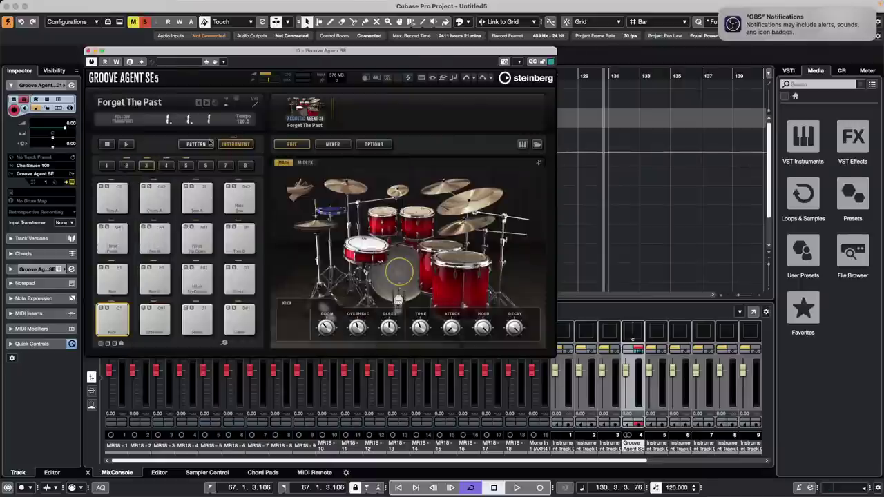
pyautogui.click(133, 162)
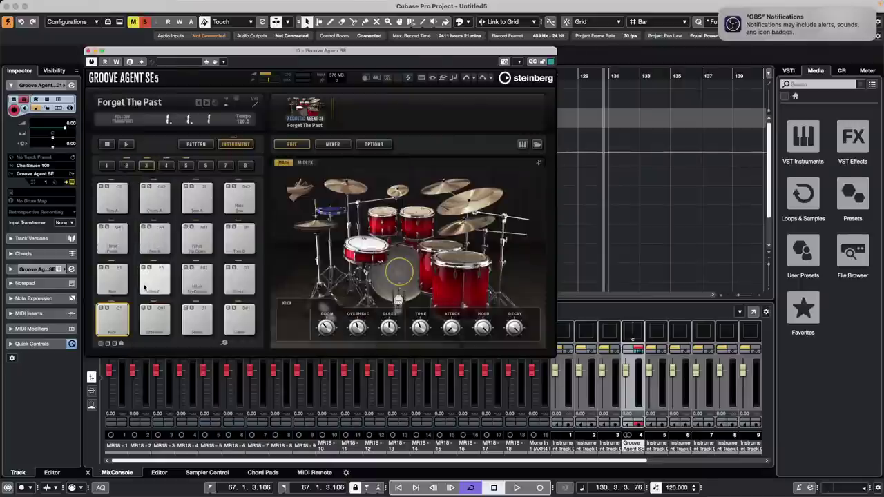
# - Audition the Kick and Sidestick pads of the Forget The Past kit with several hits at varied heights on the pads
pyautogui.click(196, 148)
pyautogui.click(226, 146)
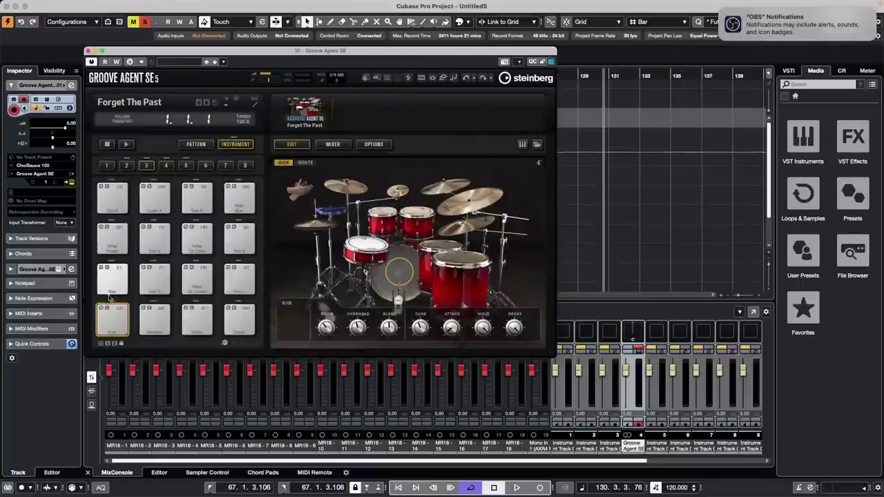
pyautogui.click(115, 314)
pyautogui.click(159, 312)
pyautogui.click(160, 310)
pyautogui.click(161, 309)
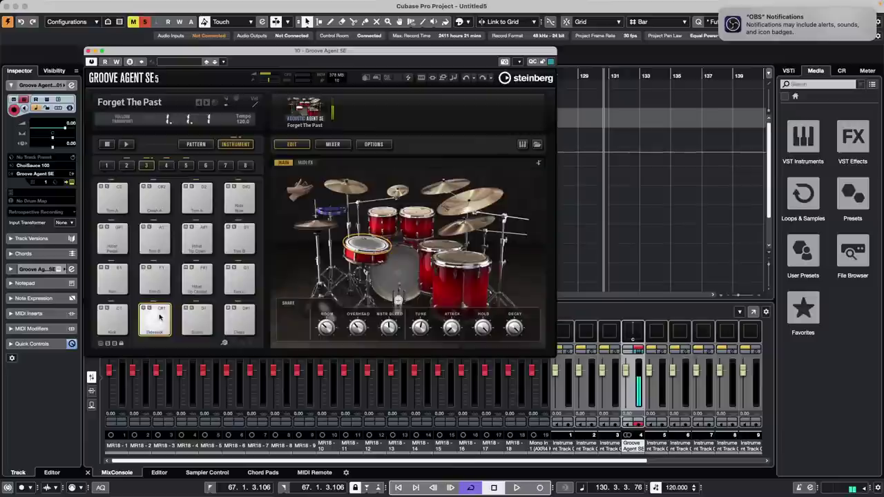
pyautogui.click(162, 310)
pyautogui.click(162, 309)
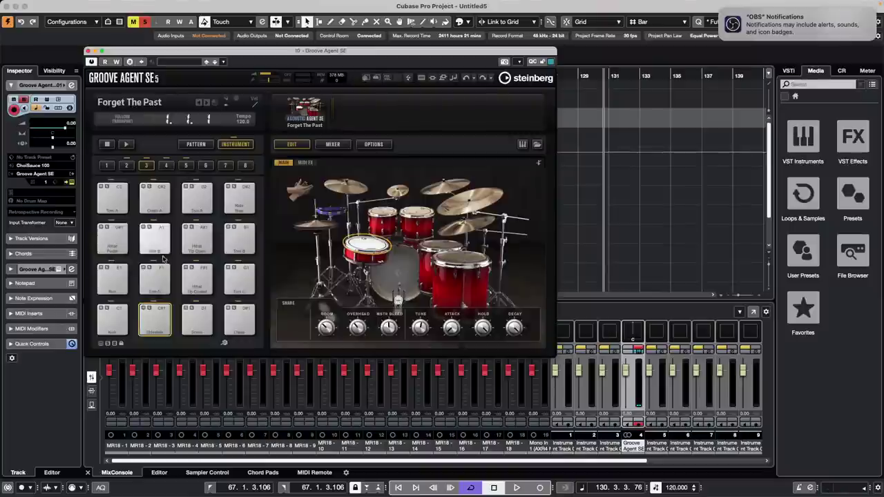
pyautogui.click(113, 319)
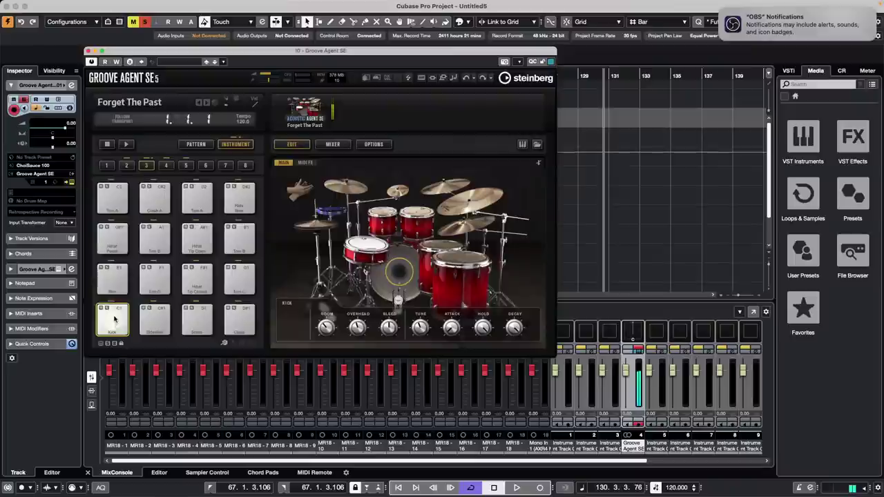
pyautogui.click(116, 315)
pyautogui.click(116, 323)
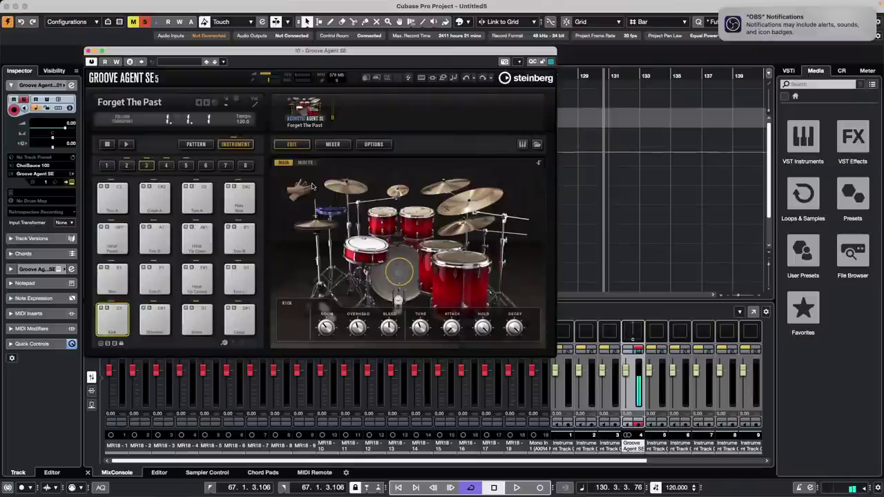
# - Turn on fixed velocity for the pads and audition the Kick and tom pads
pyautogui.click(387, 80)
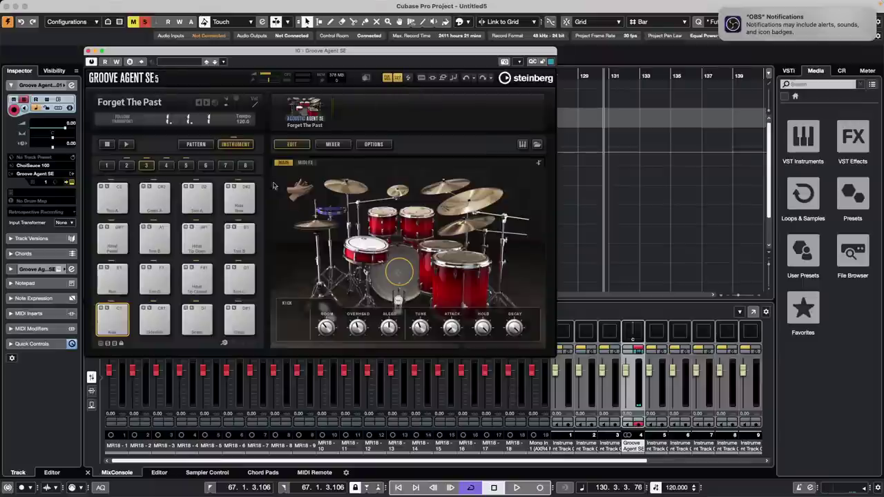
pyautogui.click(122, 328)
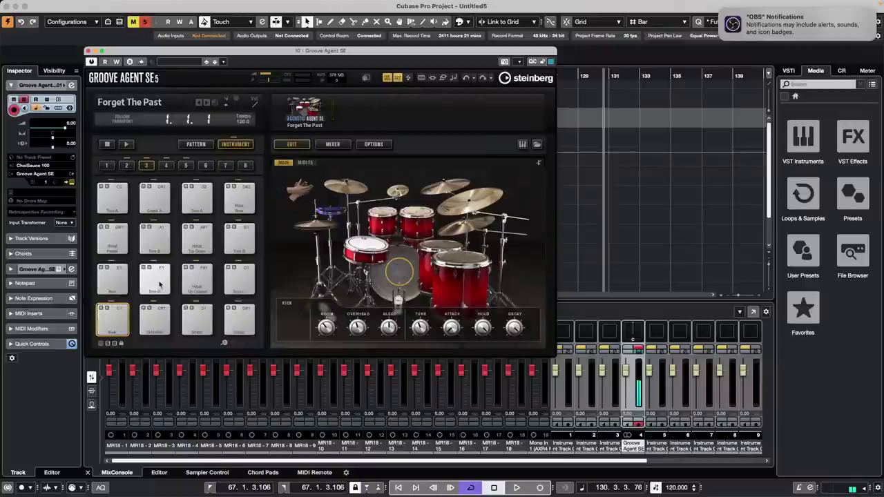
pyautogui.click(198, 239)
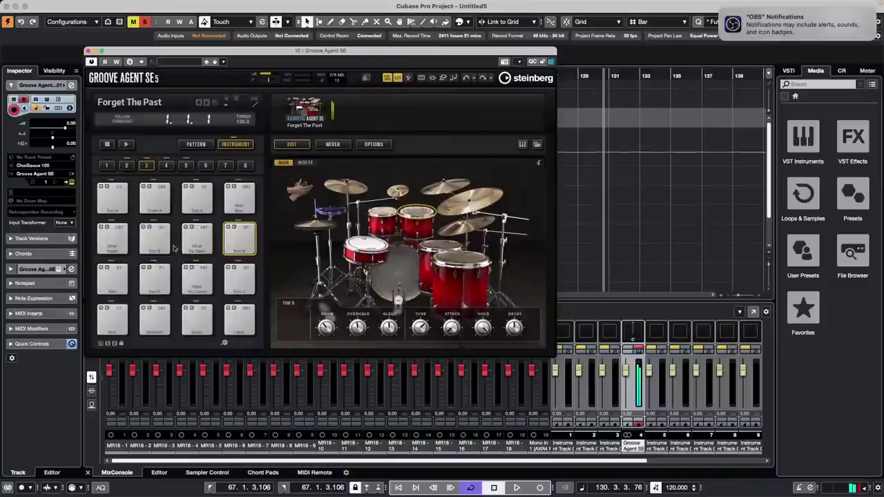
pyautogui.click(165, 201)
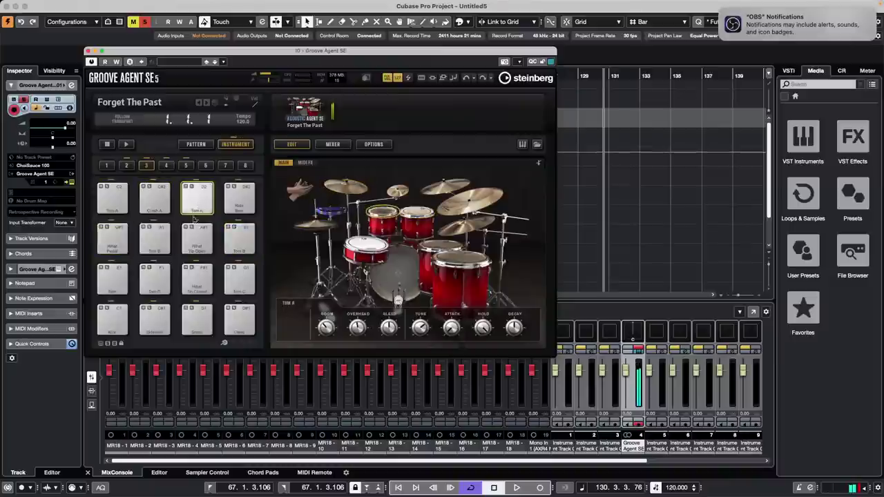
# - Audition the Sidestick pad and hit the Snare pad at varied heights with fixed velocity off
pyautogui.click(157, 322)
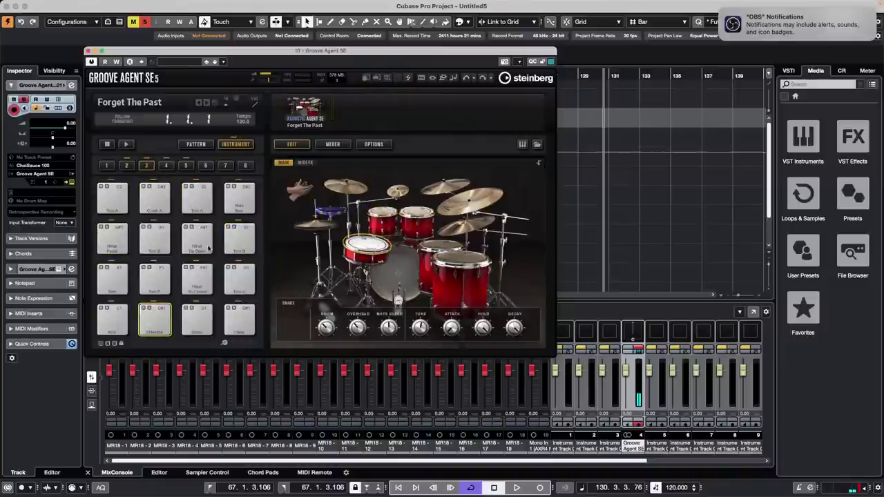
pyautogui.click(199, 334)
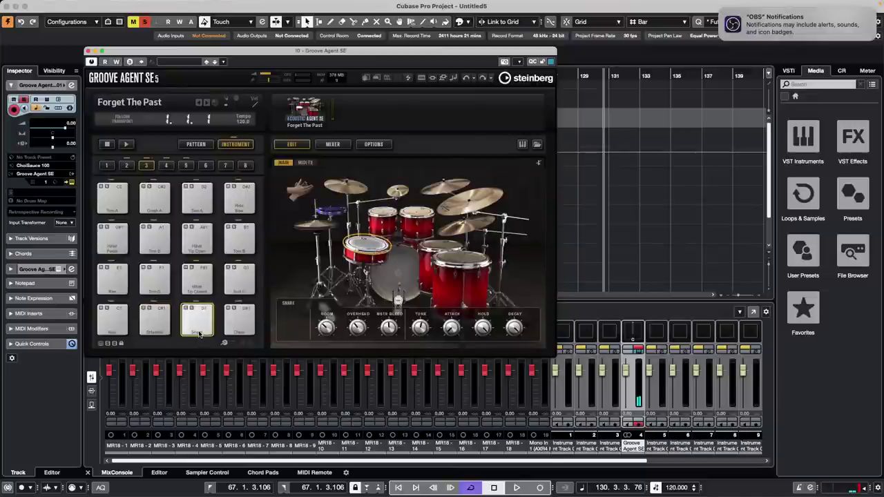
pyautogui.click(199, 330)
pyautogui.click(199, 317)
pyautogui.click(199, 313)
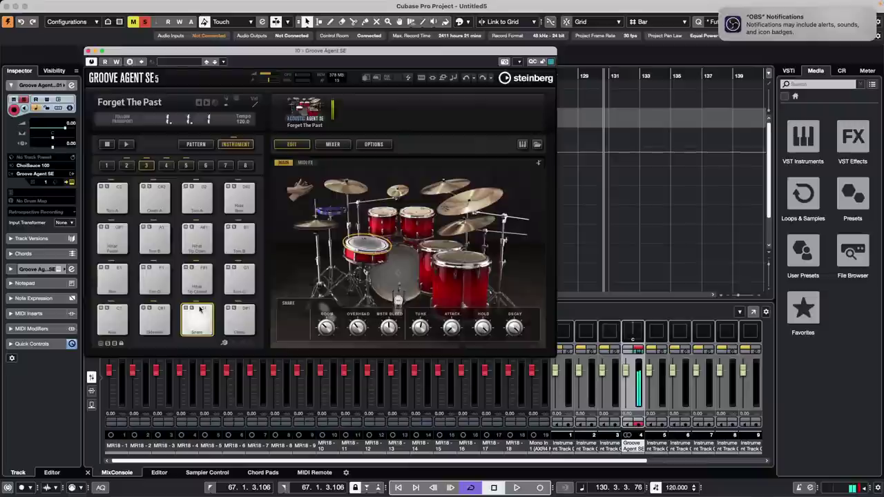
pyautogui.click(199, 310)
pyautogui.click(198, 313)
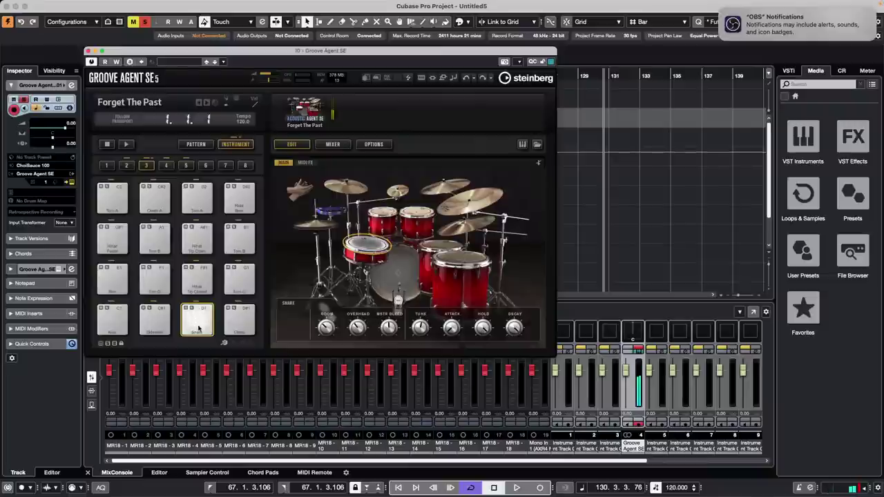
# - Turn fixed velocity back on and audition the Snare pad at different heights
pyautogui.click(387, 78)
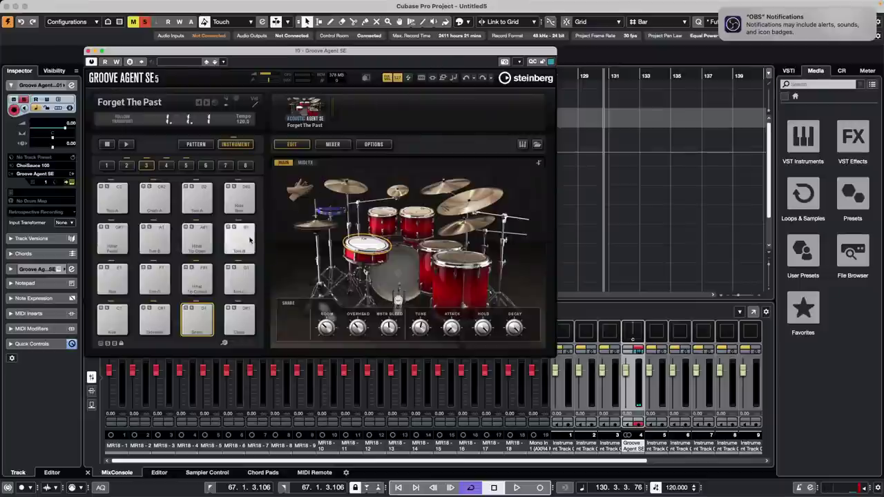
pyautogui.click(199, 332)
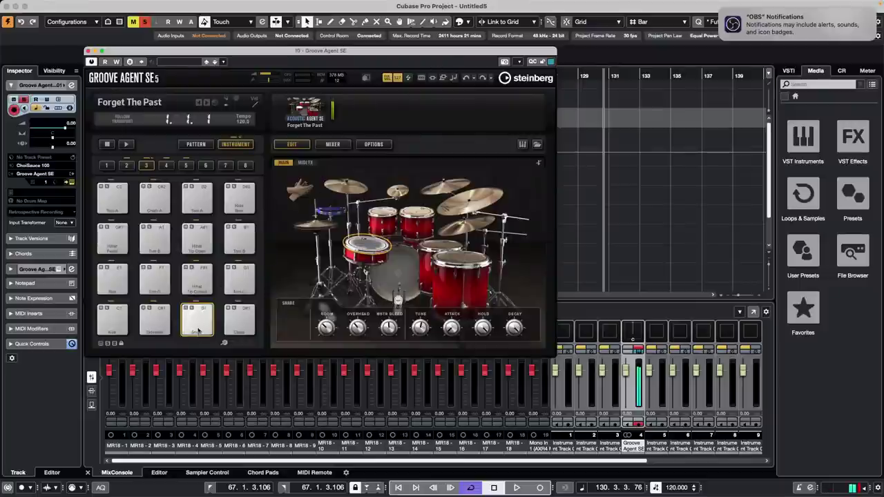
pyautogui.click(201, 322)
pyautogui.click(201, 320)
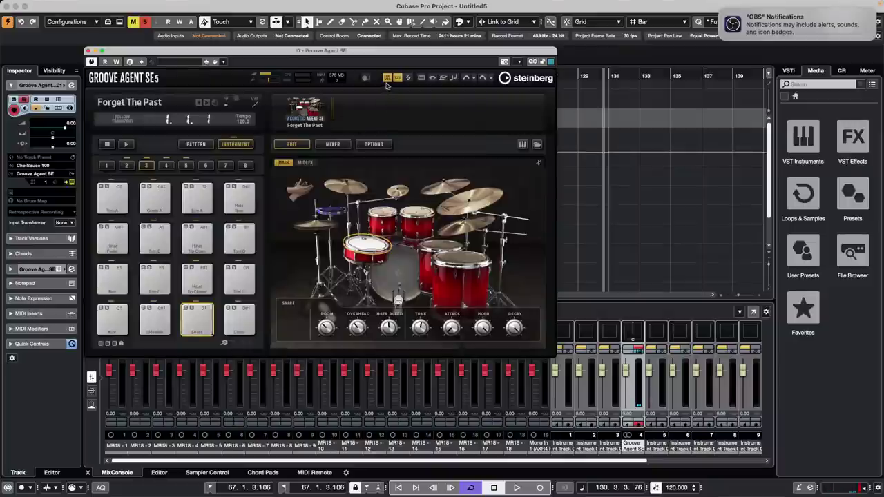
# - Turn fixed velocity off and audition the Snare pad at varied velocities again
pyautogui.click(198, 330)
pyautogui.click(199, 333)
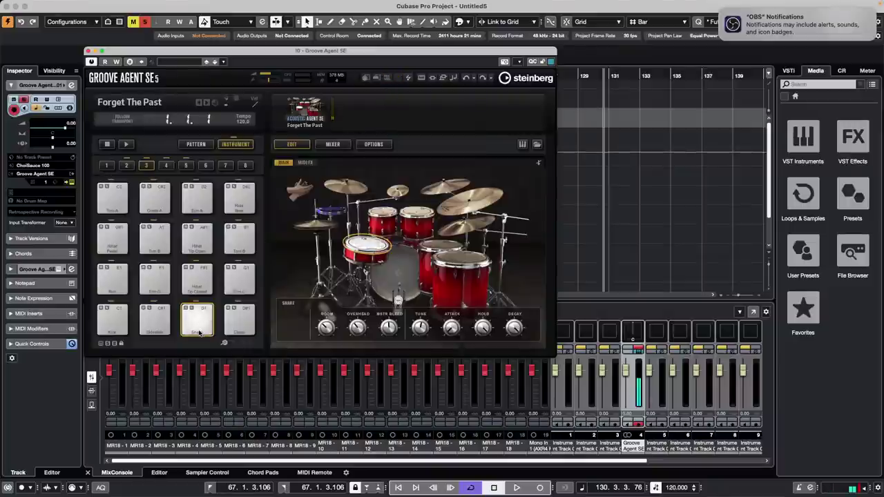
pyautogui.click(207, 327)
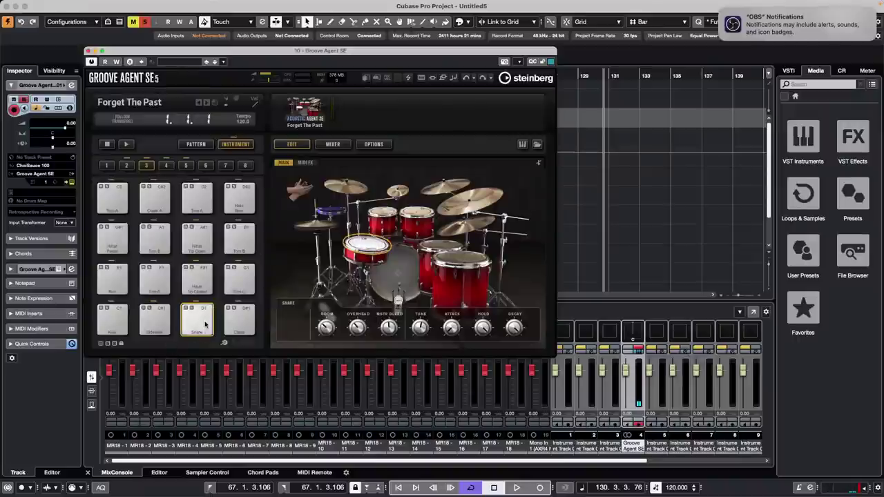
# - Search the kits for "urban ballad" and replace the current kit with Urban Ballads Kit 01
pyautogui.rightClick(309, 110)
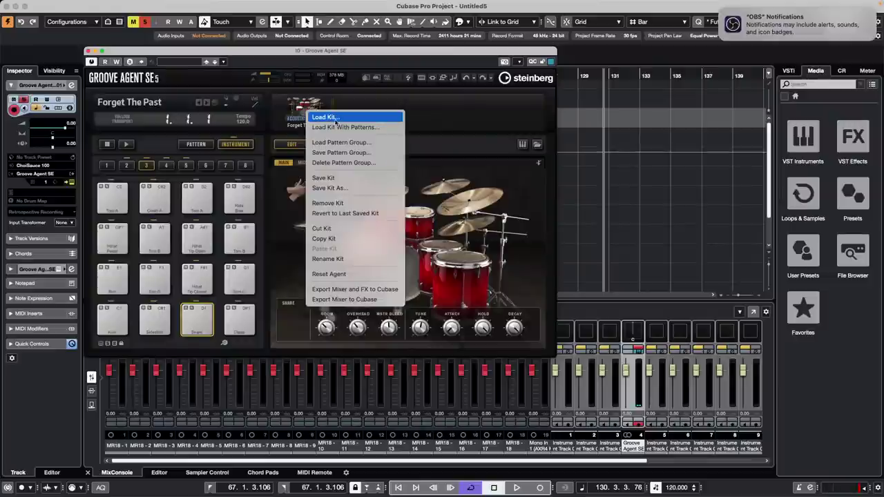
pyautogui.click(337, 127)
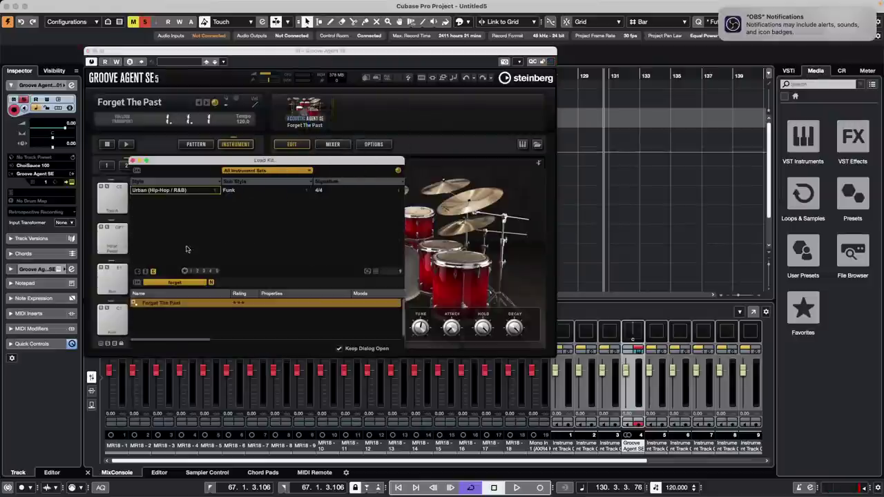
pyautogui.click(192, 284)
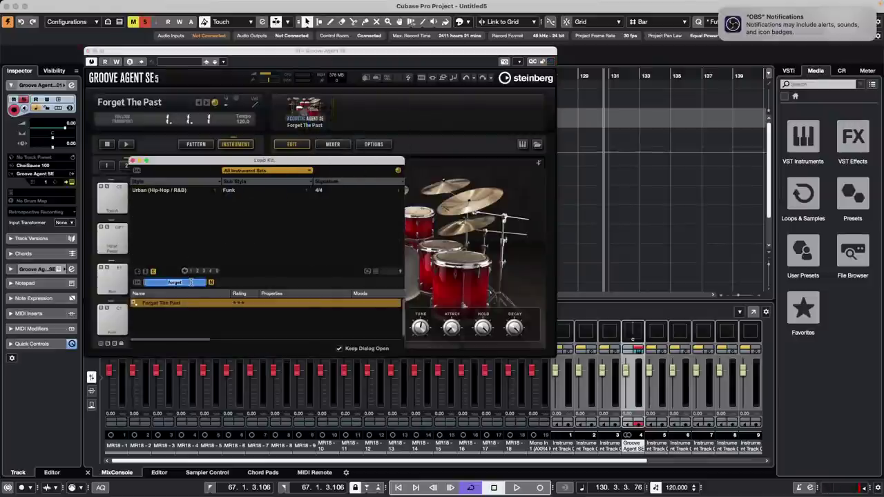
pyautogui.write('urban')
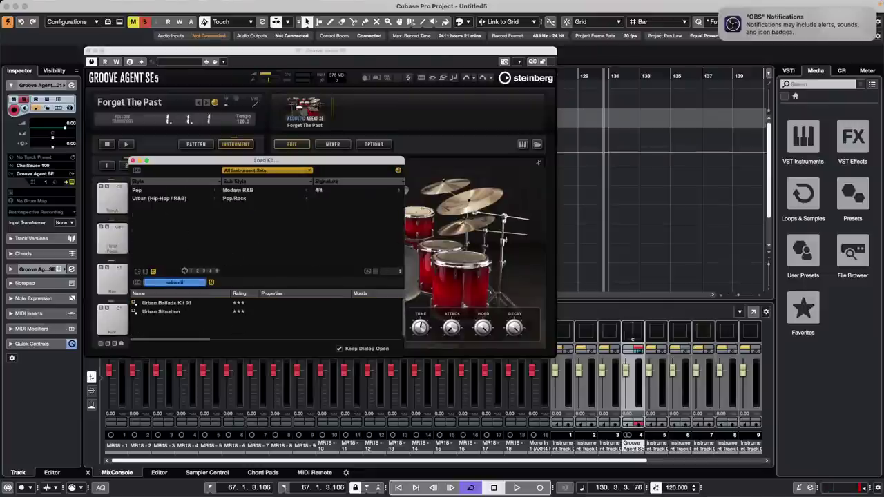
pyautogui.write('ballad')
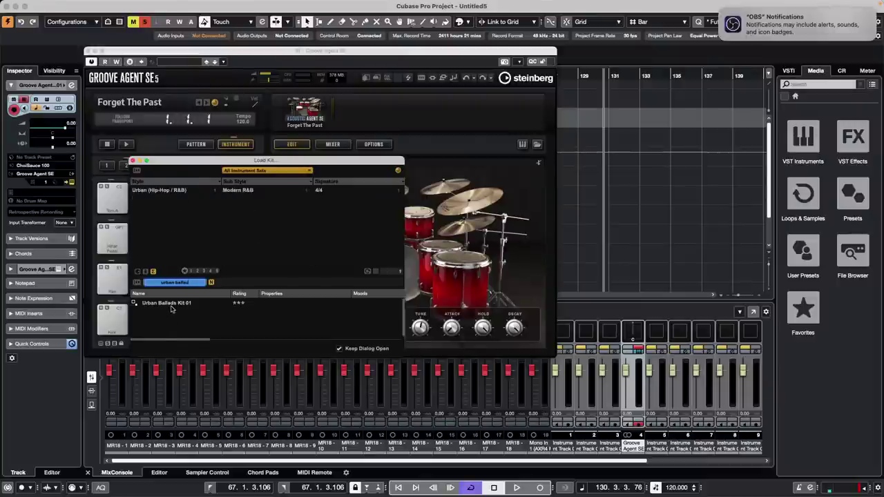
pyautogui.doubleClick(171, 310)
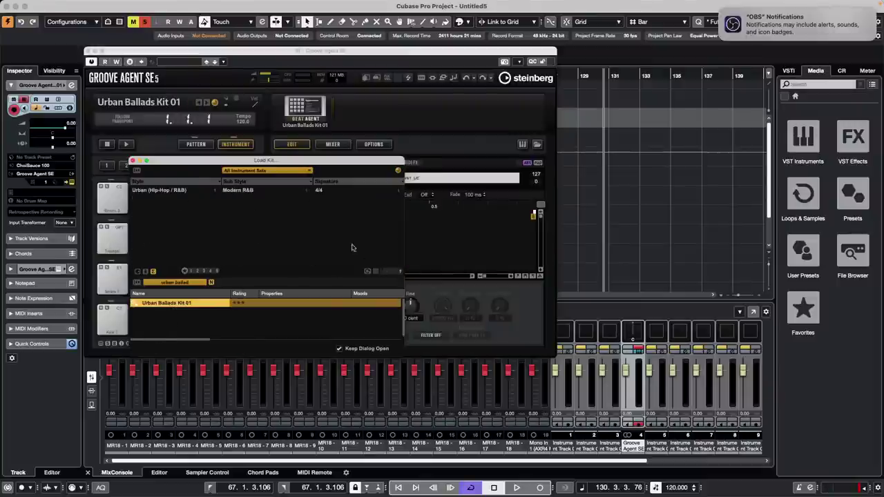
pyautogui.click(132, 162)
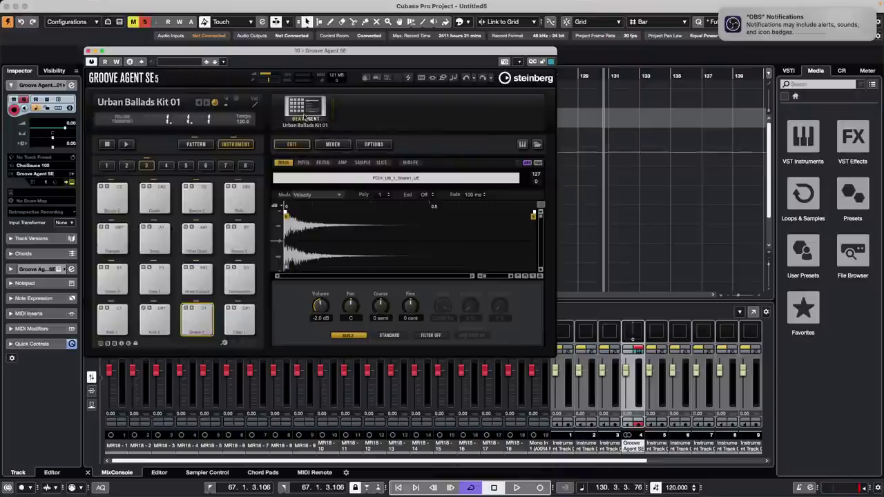
# - Audition the Clap 2 and Snare 2 pads of Urban Ballads Kit 01
pyautogui.click(163, 280)
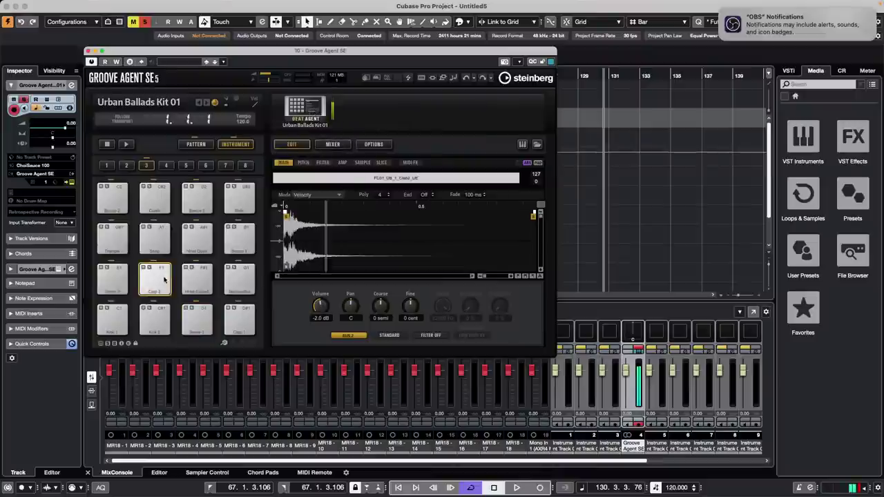
pyautogui.click(108, 282)
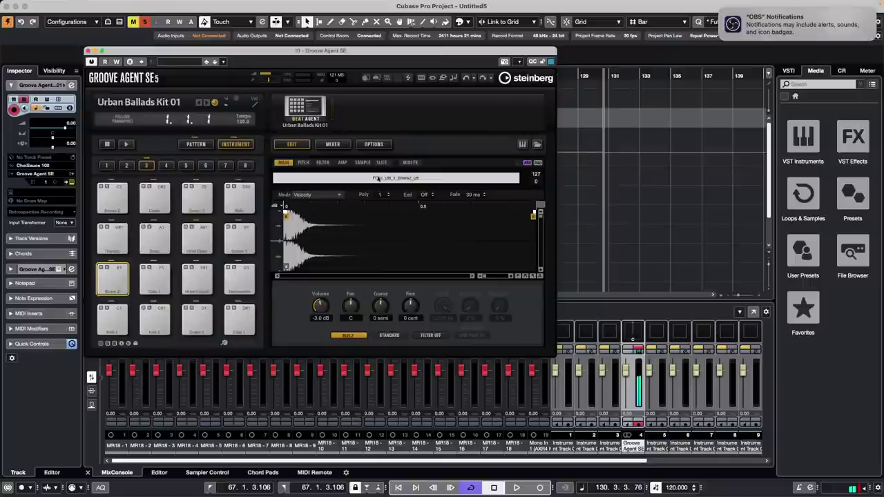
# - Compare pad groups 3 and 7, audition the Clap 2 pad in group 3, and dismiss the OBS notification
pyautogui.click(225, 165)
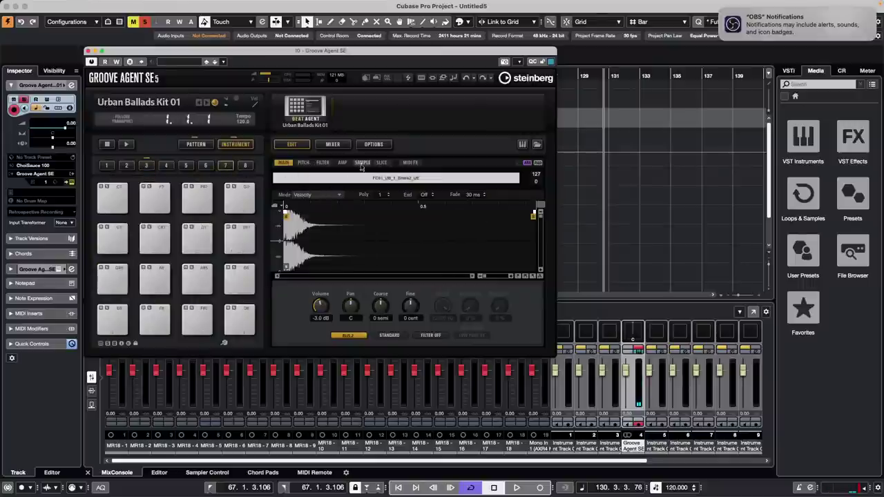
pyautogui.click(146, 166)
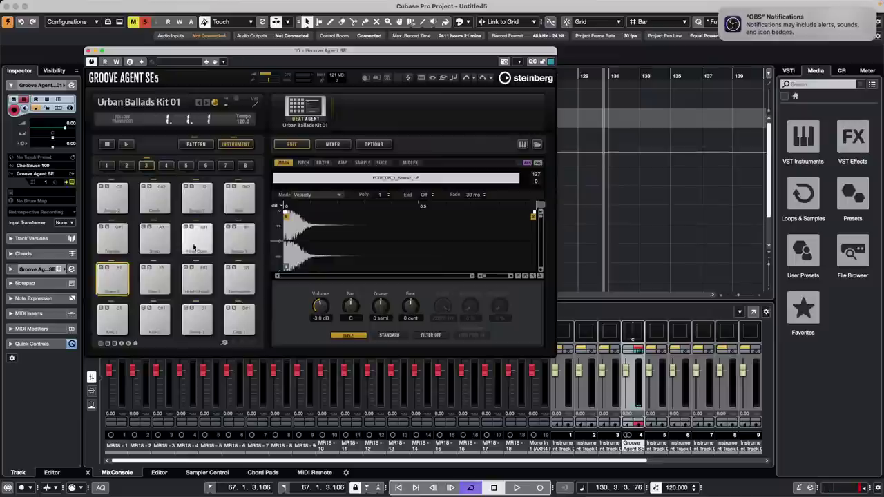
pyautogui.click(194, 313)
pyautogui.click(167, 287)
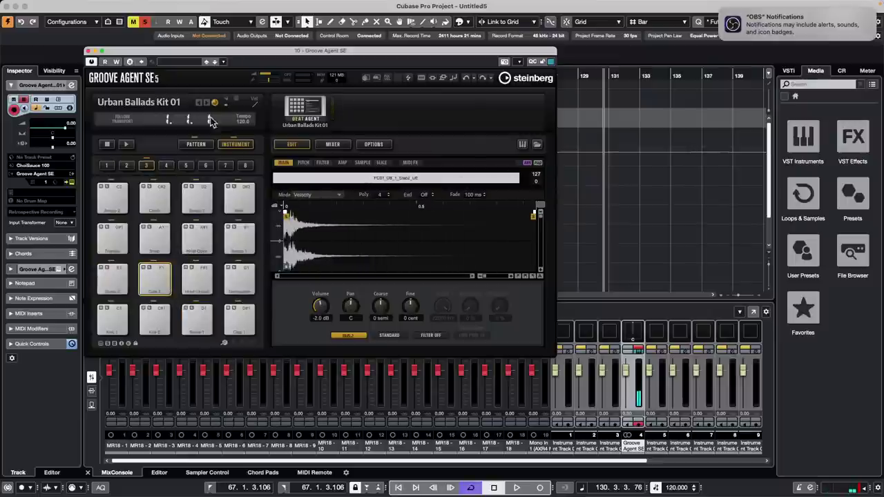
pyautogui.click(225, 165)
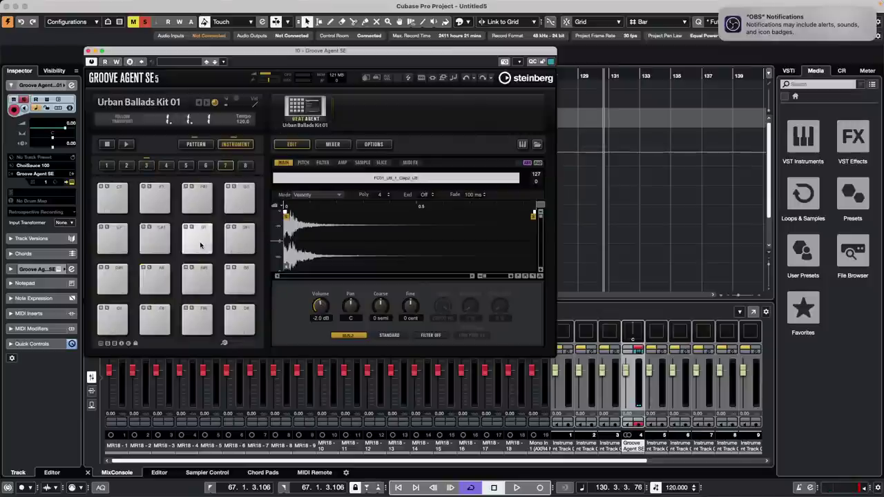
pyautogui.moveTo(747, 40)
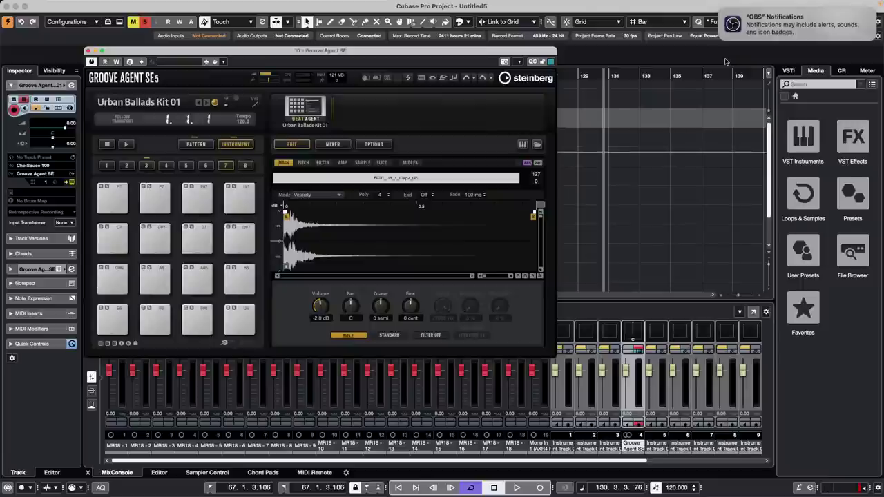
pyautogui.click(720, 10)
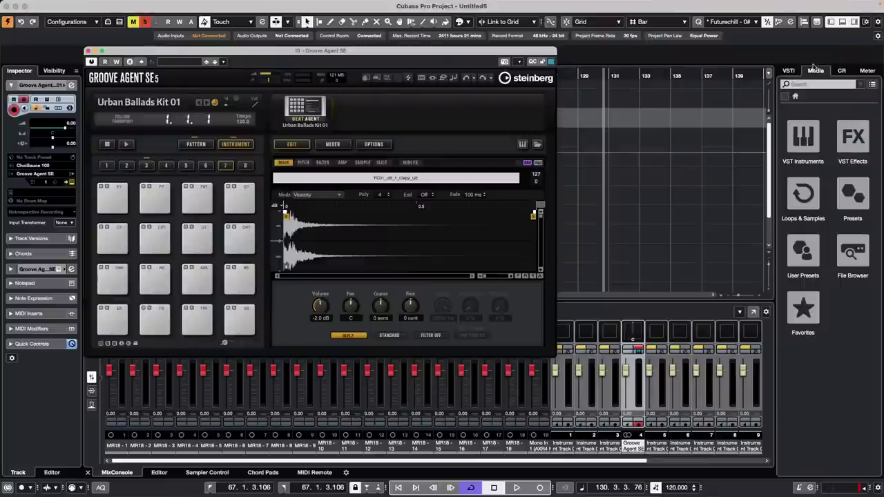
# - Browse the Projects folder in the File Browser and expand its Groove Agent SE folder
pyautogui.click(803, 197)
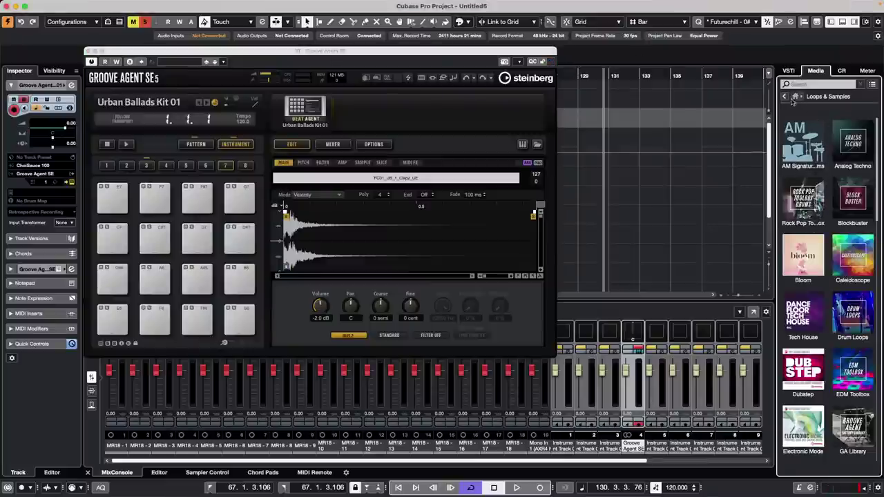
pyautogui.click(795, 96)
pyautogui.click(860, 270)
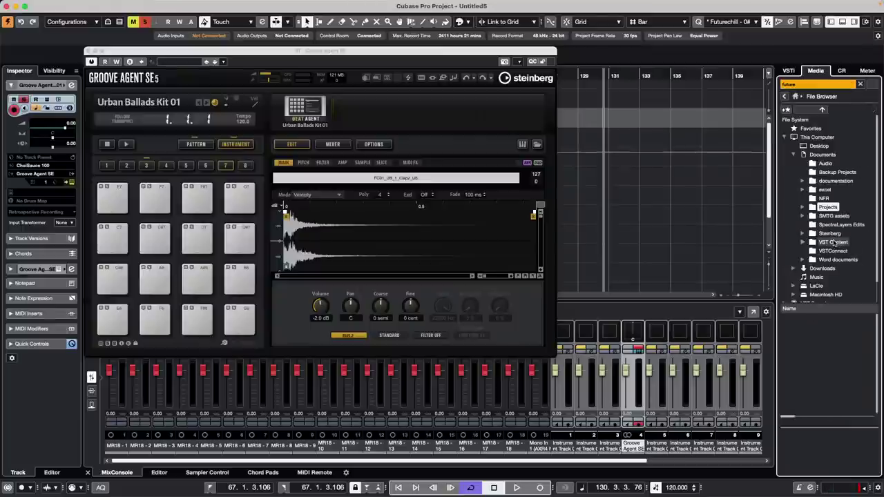
pyautogui.click(803, 207)
pyautogui.scroll(-3, 813, 231)
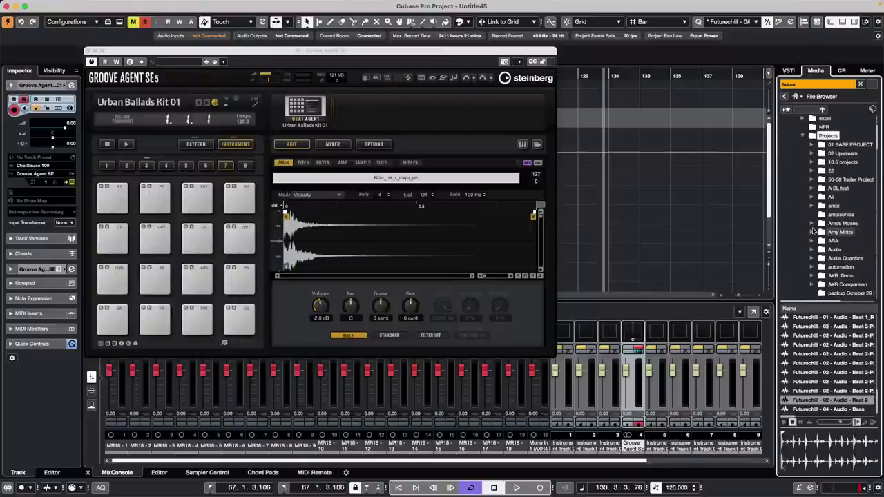
pyautogui.scroll(-5, 813, 231)
pyautogui.scroll(-4, 813, 230)
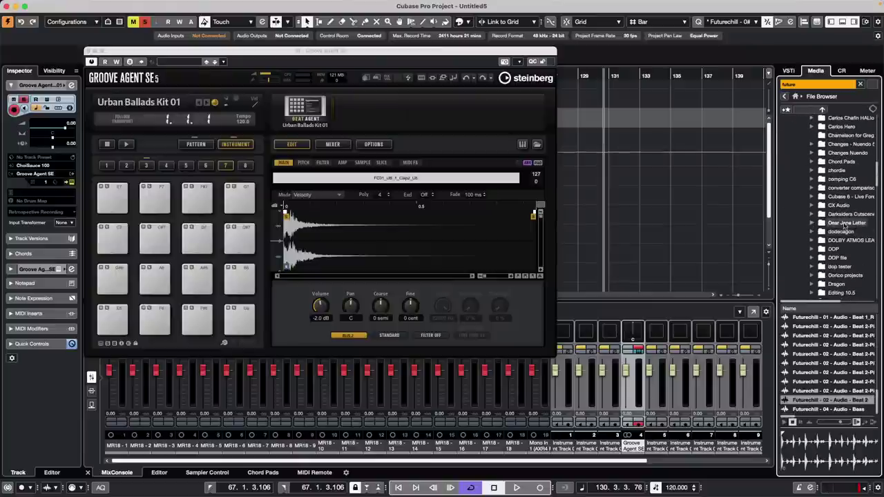
pyautogui.scroll(-2, 813, 227)
pyautogui.scroll(-2, 813, 227)
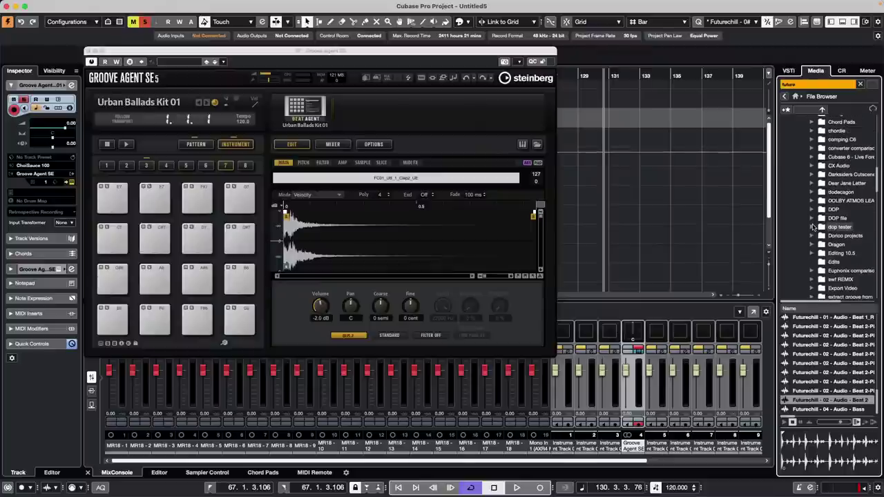
pyautogui.scroll(-2, 813, 227)
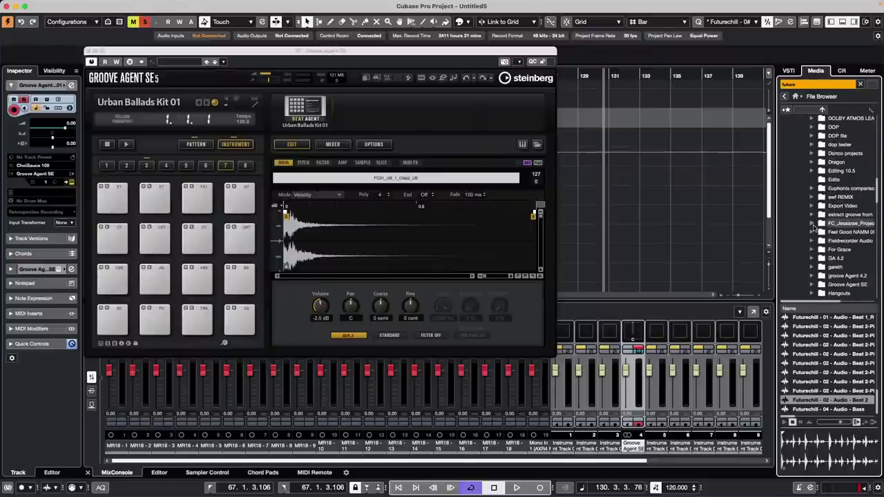
pyautogui.click(812, 285)
pyautogui.scroll(-2, 801, 221)
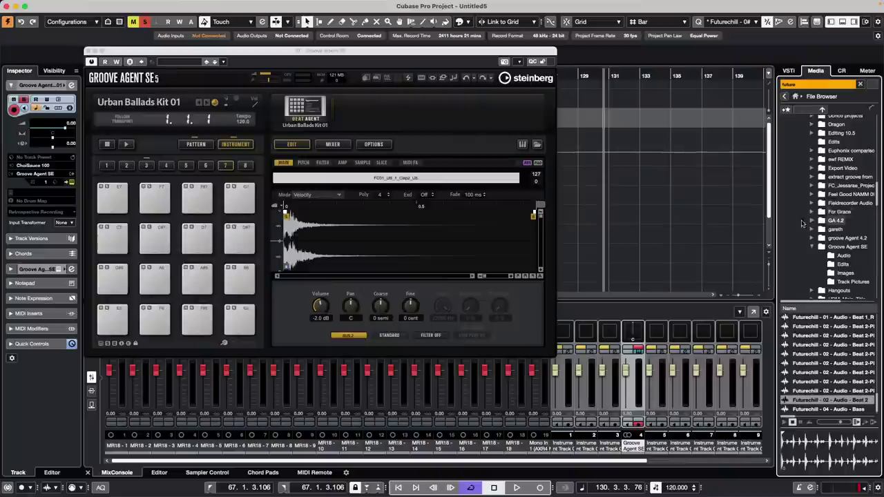
# - Check the Groove Agent SE project's Audio folder and the groove Agent 4.2 folder for audio files
pyautogui.click(843, 256)
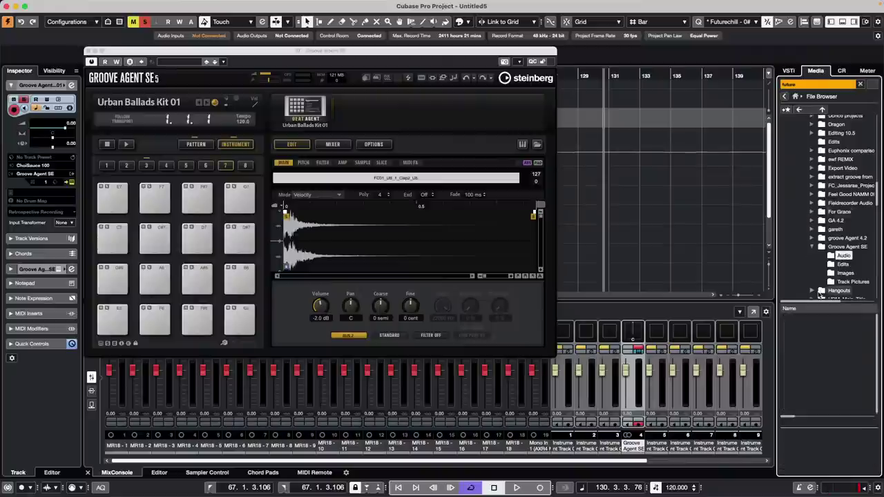
pyautogui.click(813, 239)
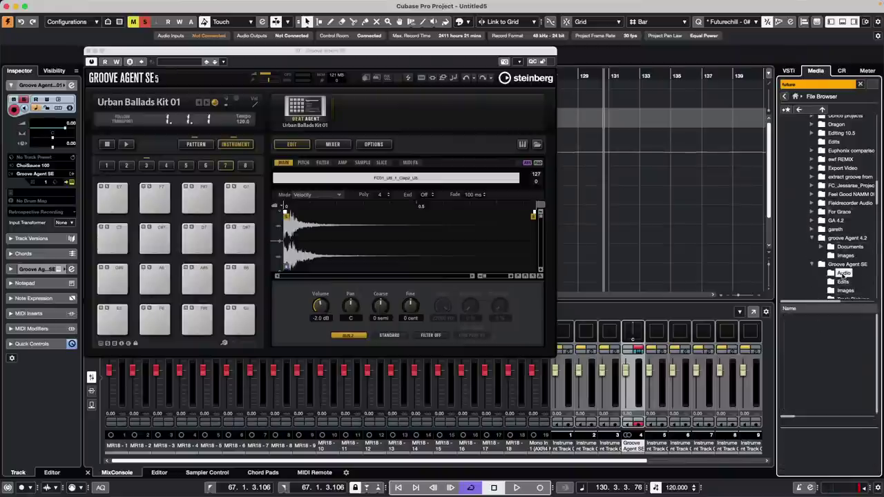
pyautogui.rightClick(844, 274)
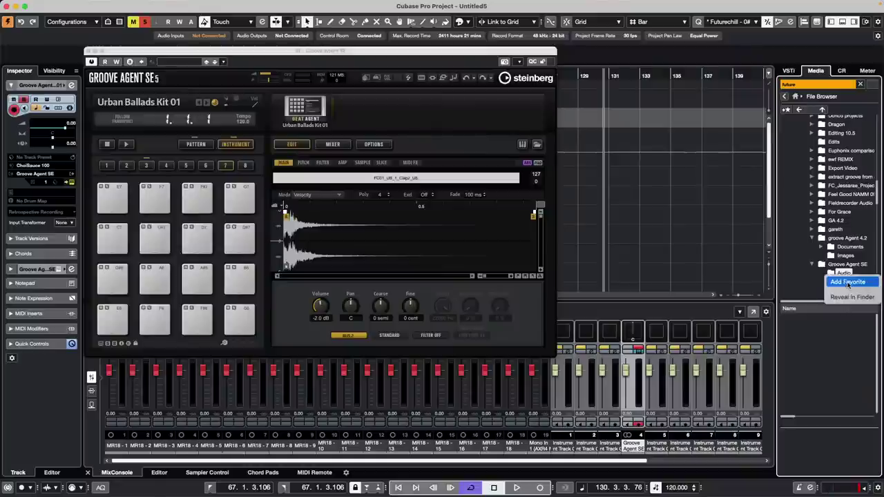
pyautogui.click(822, 337)
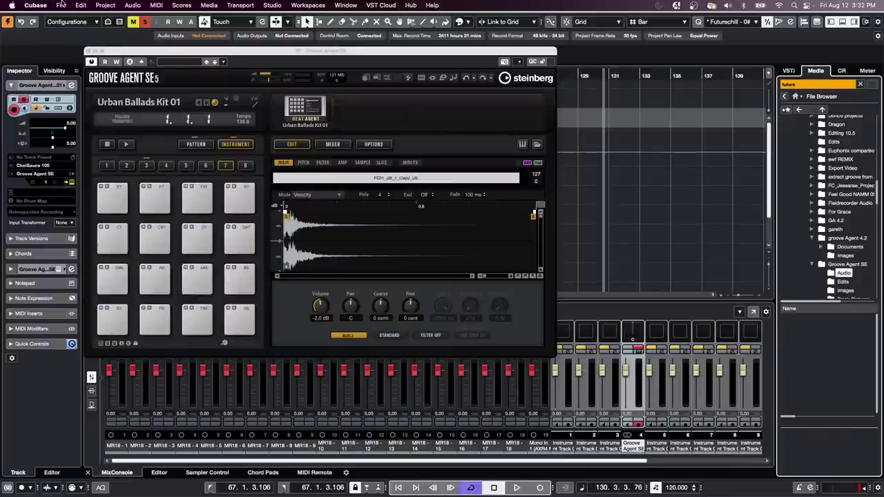
# - Open the project Groove Agent SE 8.cpr from the Groove Agent SE folder and activate it
pyautogui.click(35, 5)
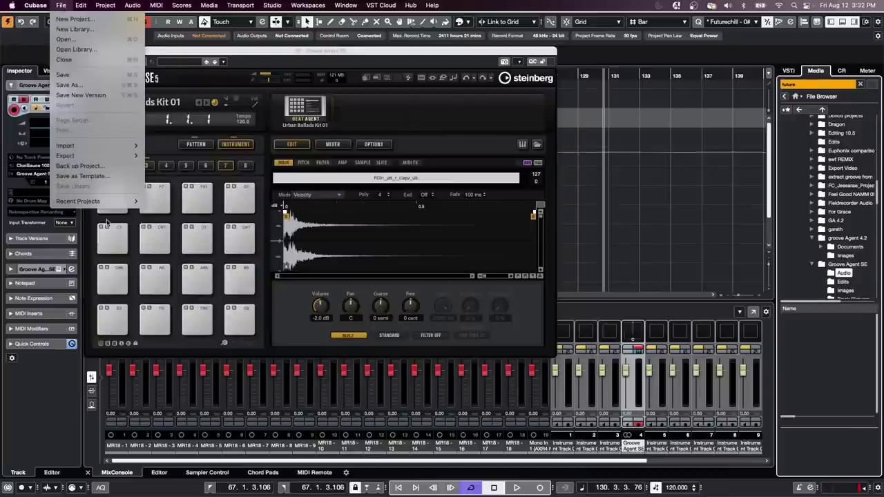
pyautogui.click(66, 40)
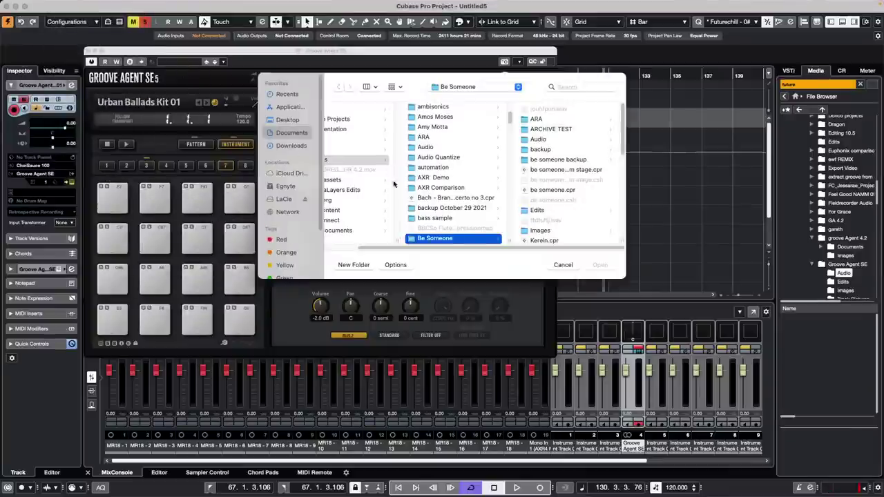
pyautogui.scroll(-10, 449, 196)
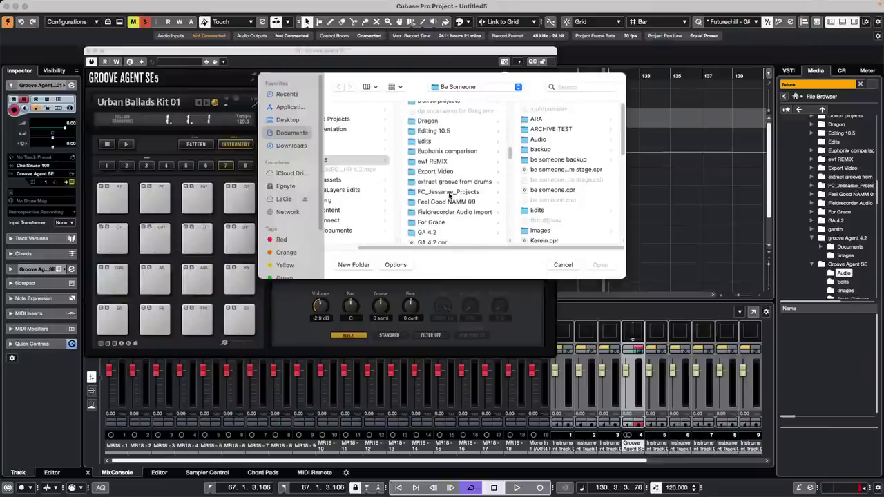
pyautogui.scroll(-4, 448, 197)
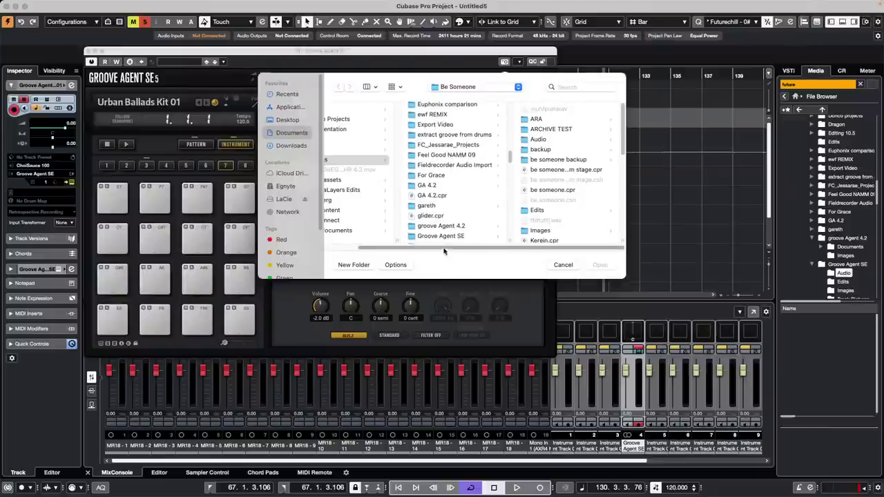
pyautogui.click(441, 237)
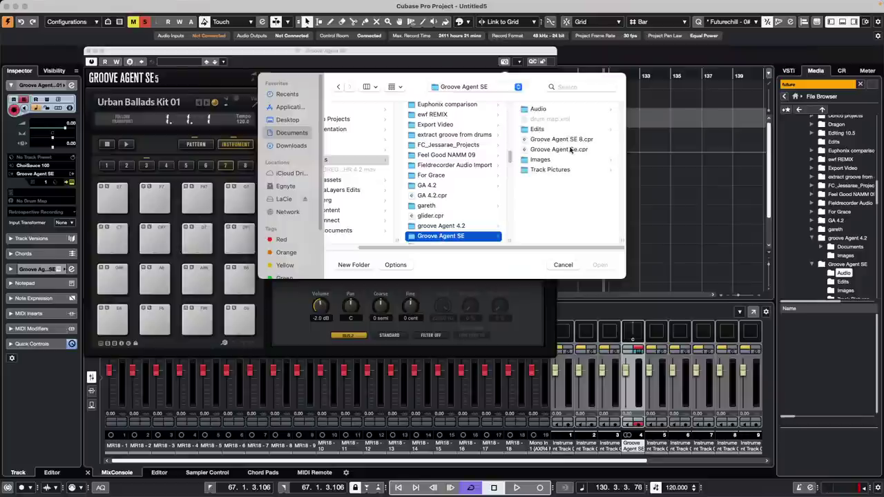
pyautogui.doubleClick(561, 141)
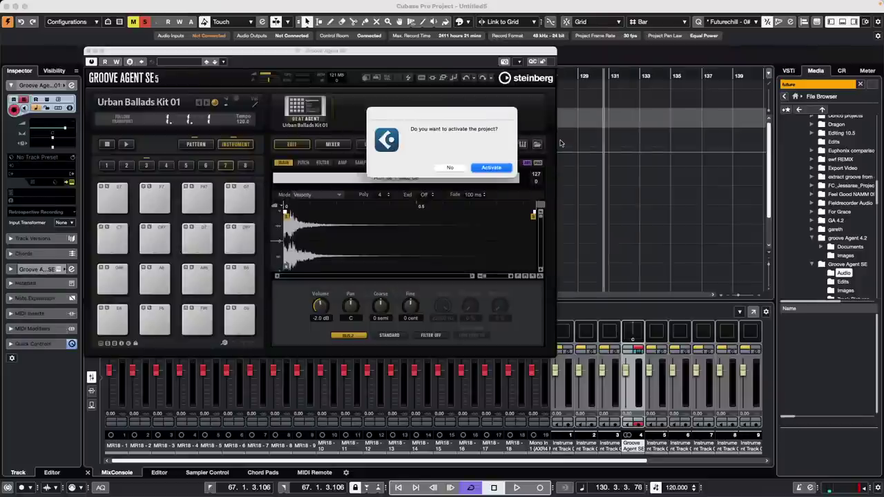
pyautogui.click(502, 167)
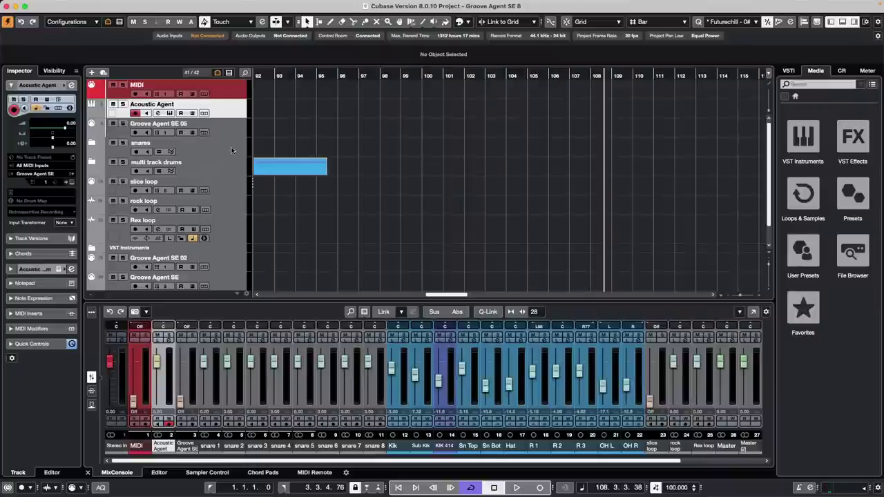
# - Expand the multi track drums and snares folder tracks to reveal their audio tracks and events
pyautogui.scroll(-2, 273, 186)
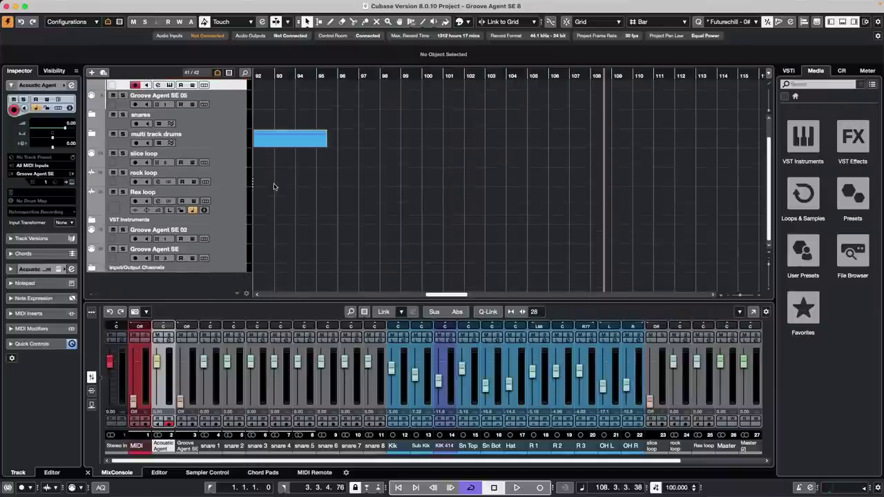
pyautogui.scroll(2, 274, 186)
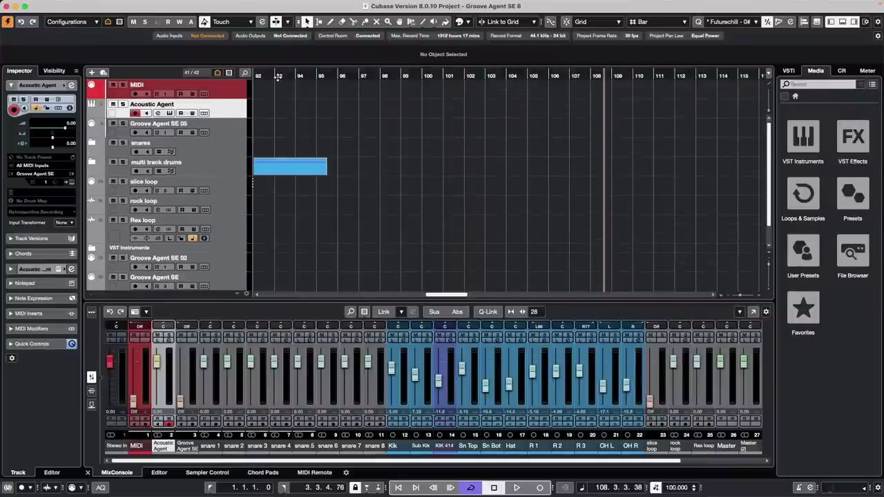
pyautogui.moveTo(277, 76); pyautogui.dragTo(187, 73)
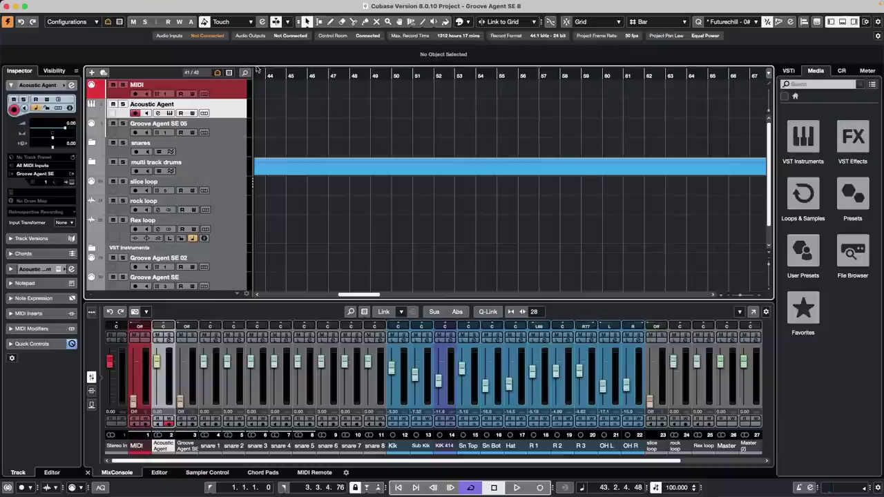
pyautogui.moveTo(261, 74); pyautogui.dragTo(176, 95)
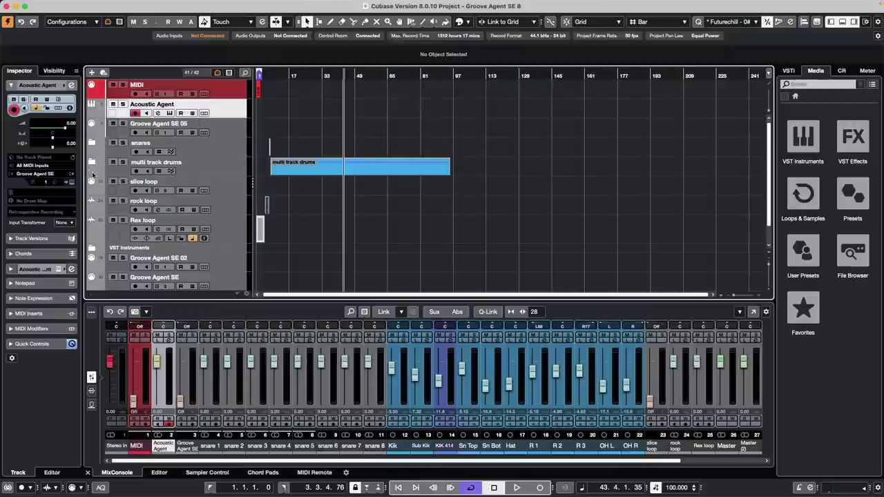
pyautogui.click(91, 163)
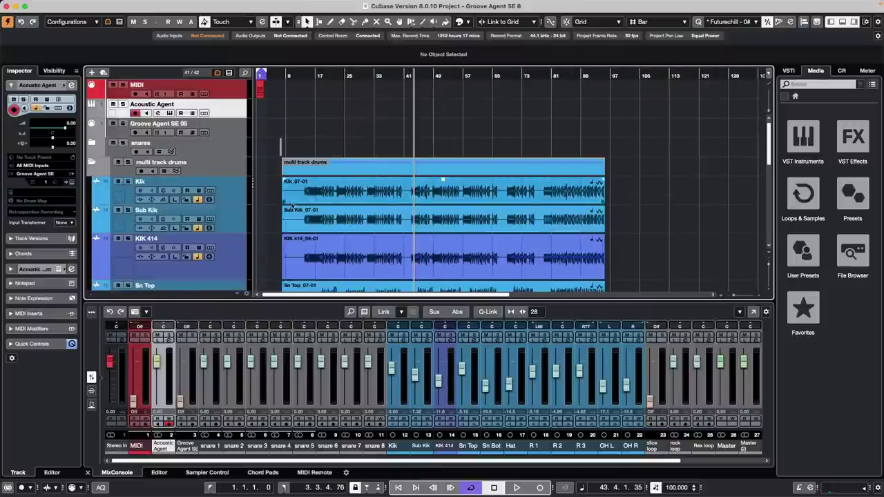
pyautogui.scroll(-6, 293, 209)
pyautogui.scroll(6, 292, 209)
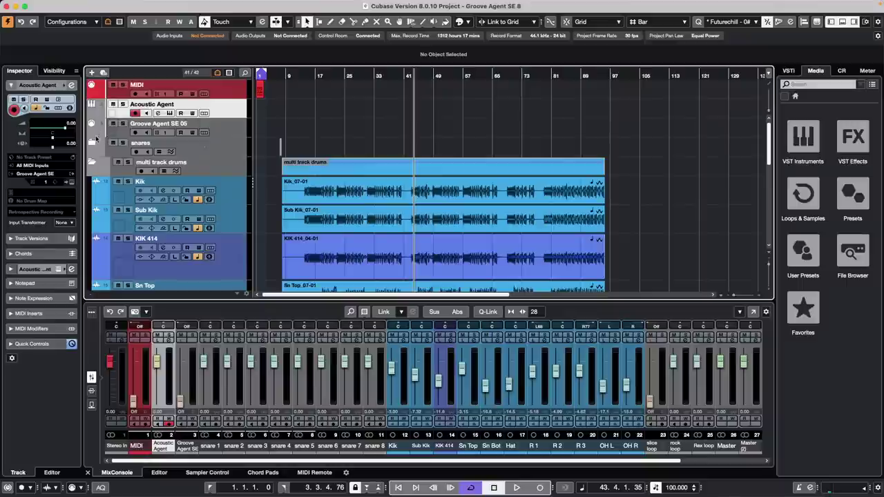
pyautogui.click(91, 144)
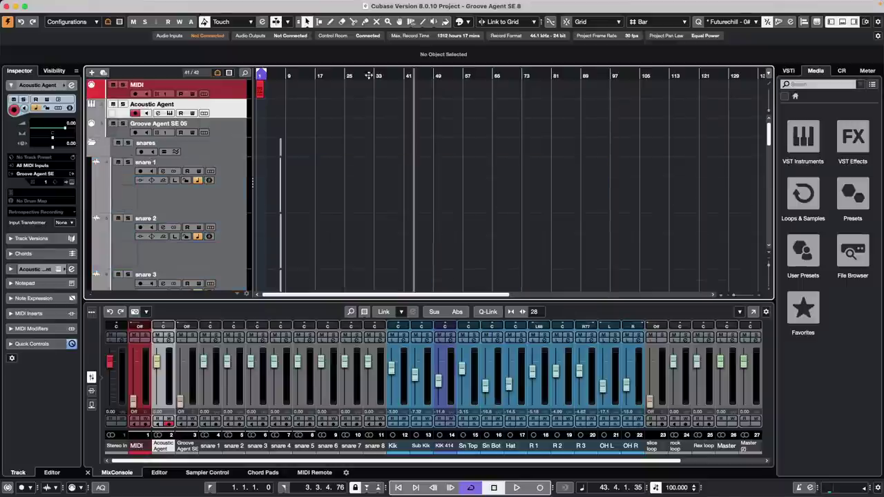
pyautogui.moveTo(282, 74); pyautogui.dragTo(274, 95)
# - Open the instrument of the Groove Agent SE 05 track and move its window clear of the snare tracks
pyautogui.click(233, 133)
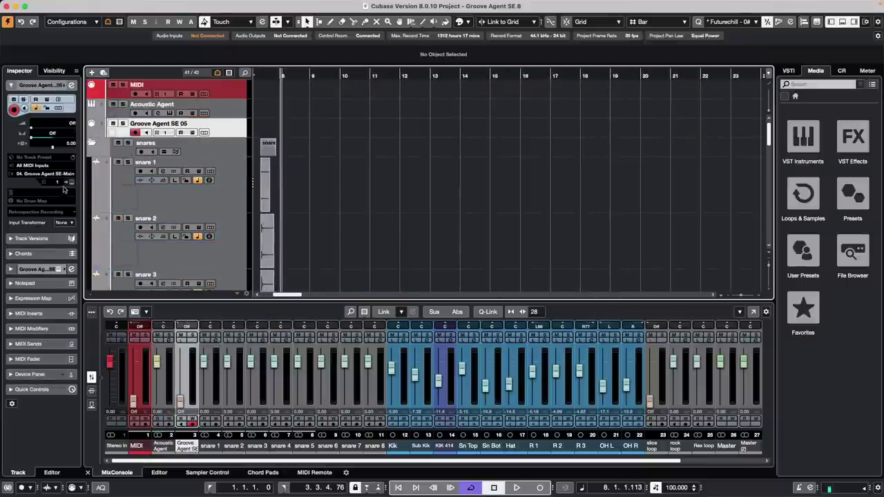
pyautogui.click(70, 183)
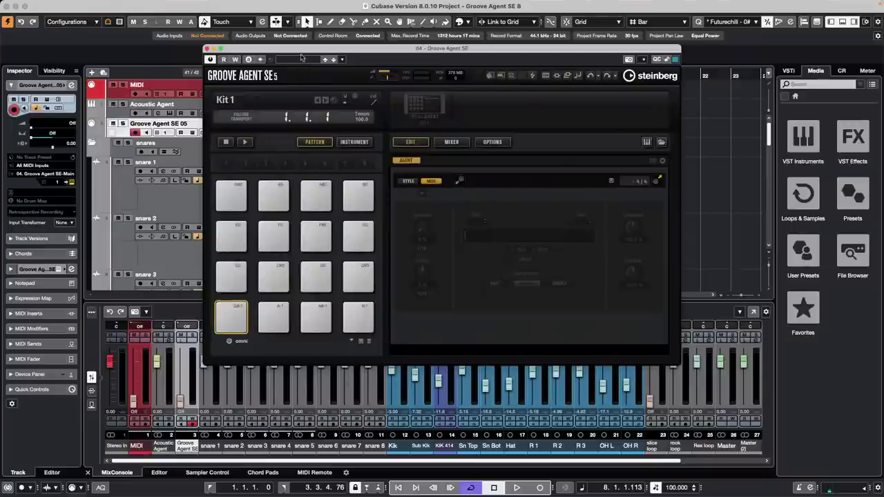
pyautogui.moveTo(301, 51); pyautogui.dragTo(506, 62)
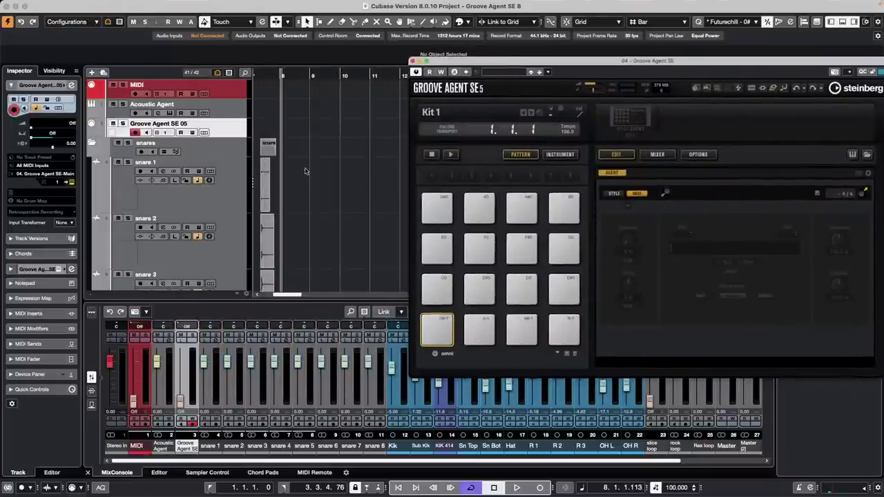
# - Select the snare audio events at bar 7 on all tracks from snare 1 to snare 8
pyautogui.moveTo(305, 173); pyautogui.dragTo(280, 145)
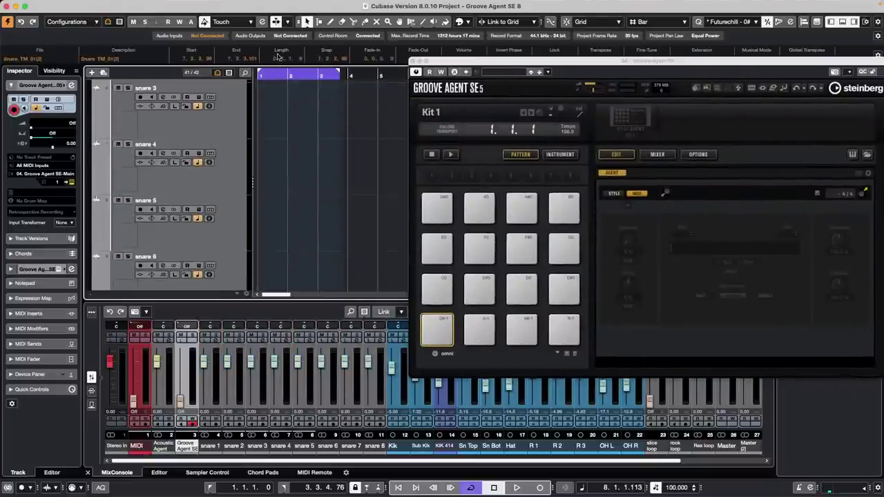
pyautogui.moveTo(272, 76); pyautogui.dragTo(270, 58)
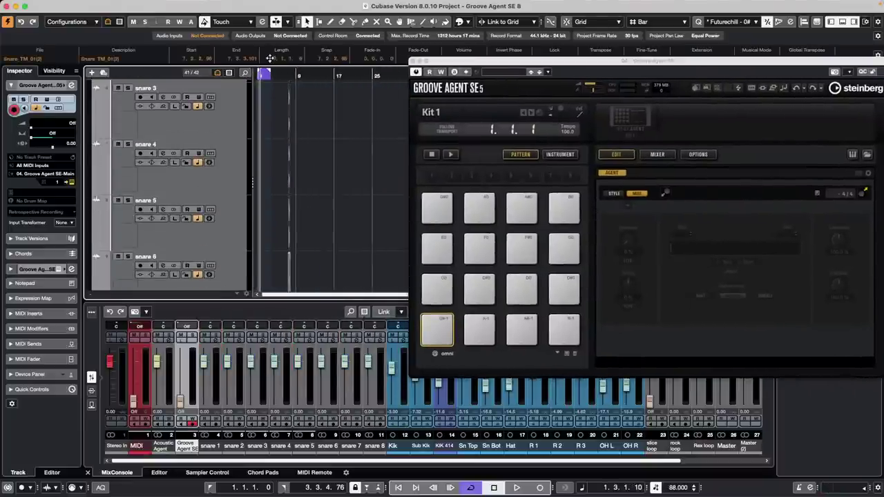
pyautogui.click(325, 140)
pyautogui.scroll(2, 337, 113)
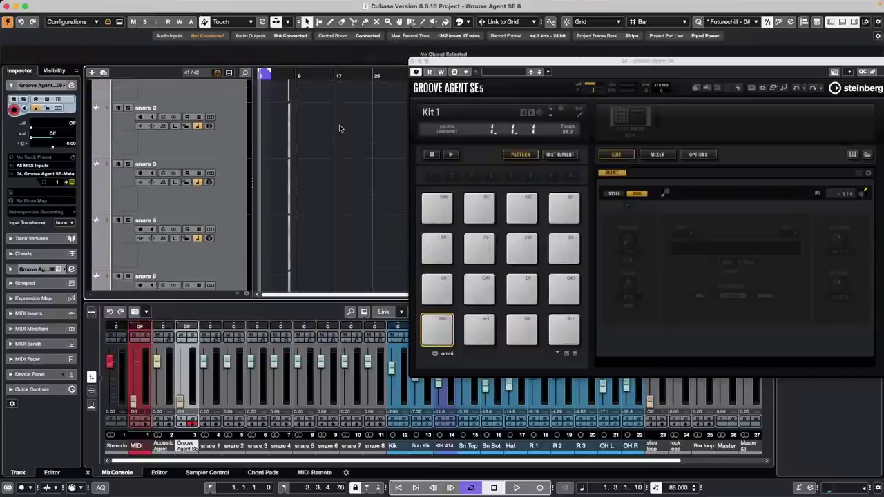
pyautogui.scroll(3, 339, 128)
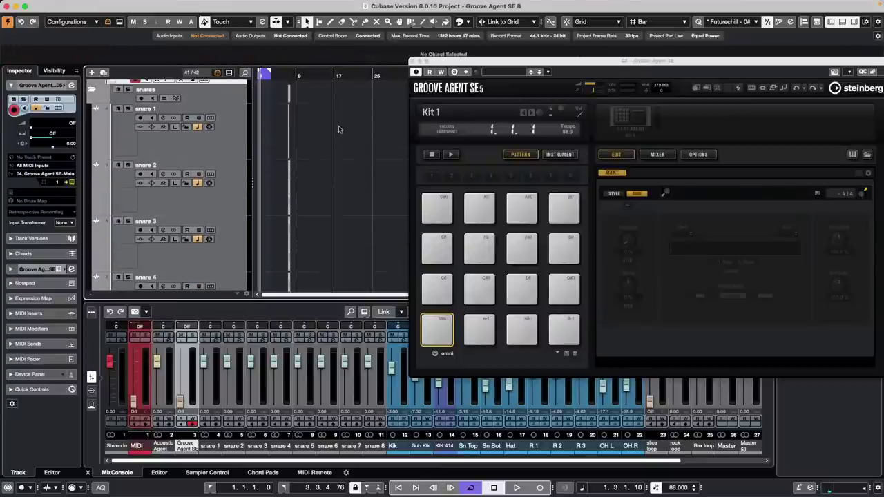
pyautogui.moveTo(331, 136); pyautogui.dragTo(273, 218)
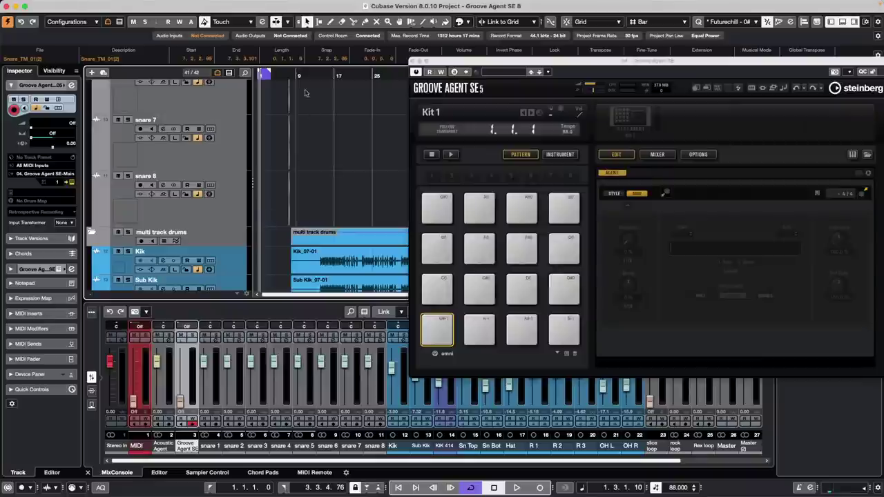
# - Switch Groove Agent SE to its instrument pads and load the selected snare events onto pad F1 as layers
pyautogui.moveTo(286, 73); pyautogui.dragTo(474, 295)
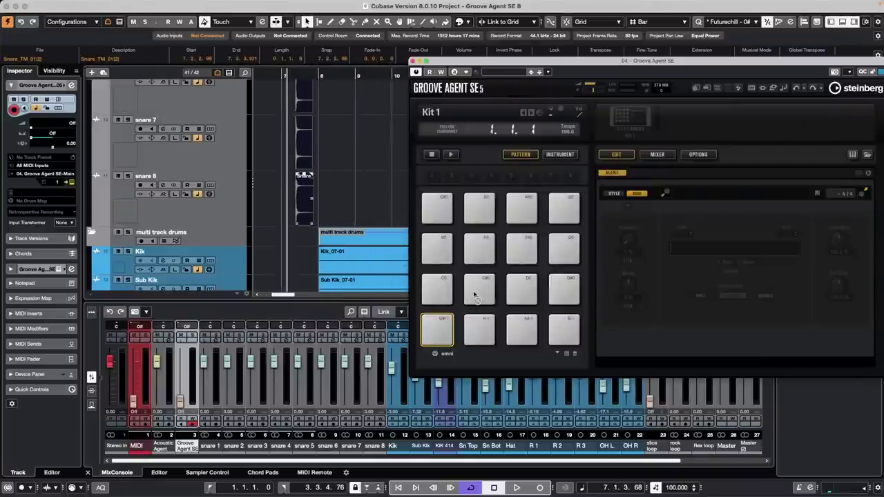
pyautogui.click(561, 155)
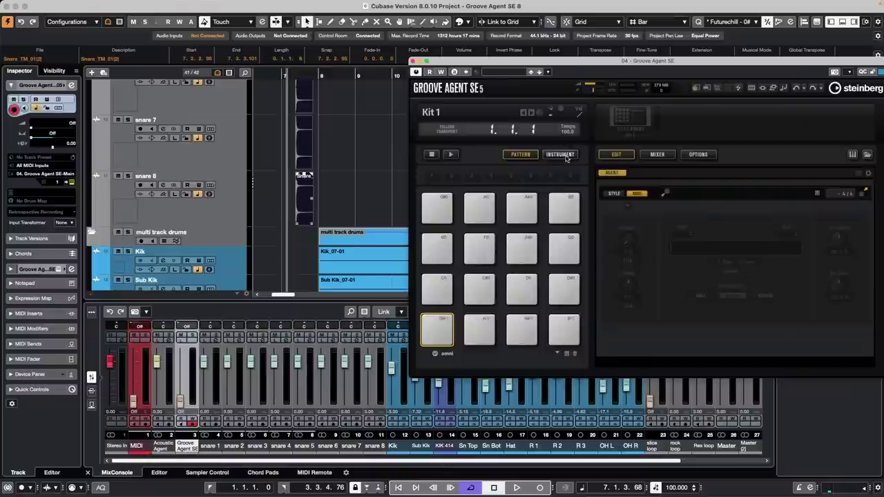
pyautogui.moveTo(310, 216); pyautogui.dragTo(481, 288)
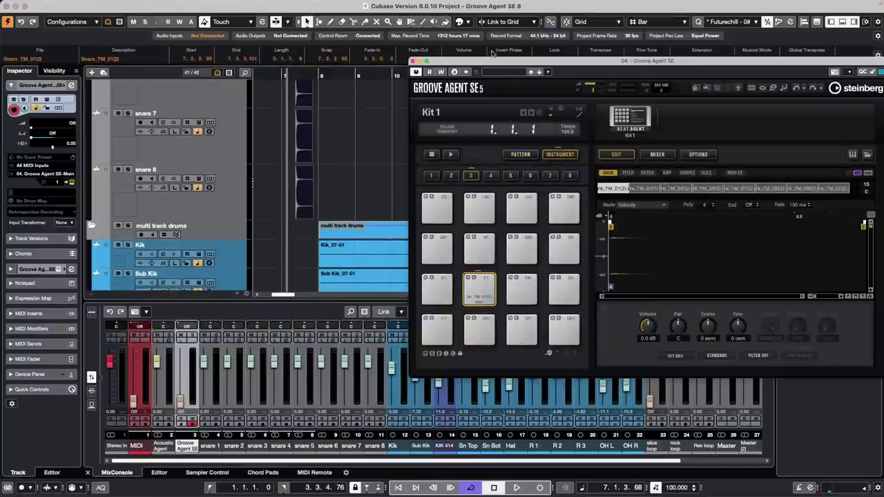
# - Move the Groove Agent SE window fully into view and audition pad F1 repeatedly at different velocities to hear its snare layers
pyautogui.moveTo(494, 64); pyautogui.dragTo(181, 60)
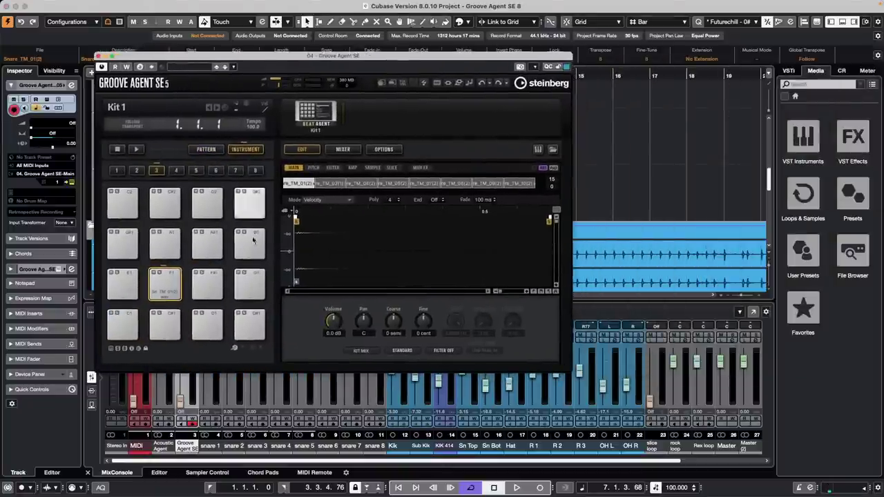
pyautogui.click(164, 294)
pyautogui.click(166, 288)
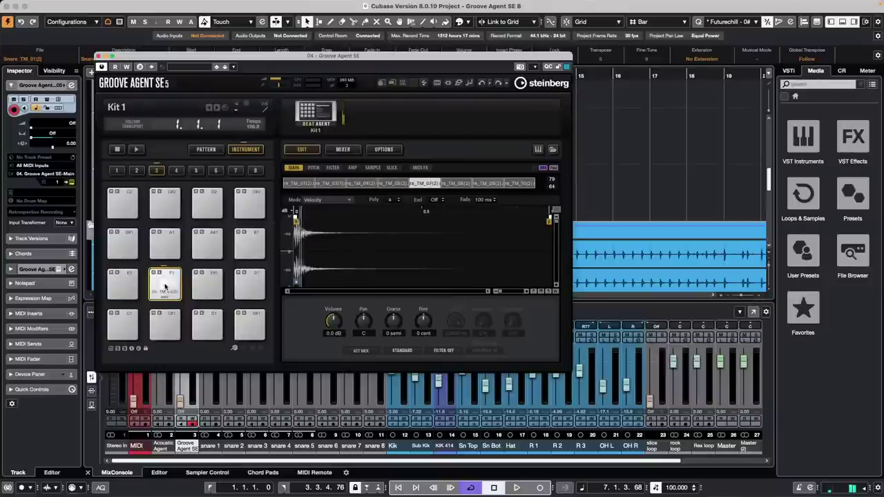
pyautogui.click(167, 282)
pyautogui.click(168, 276)
pyautogui.click(160, 280)
pyautogui.click(161, 283)
pyautogui.click(163, 286)
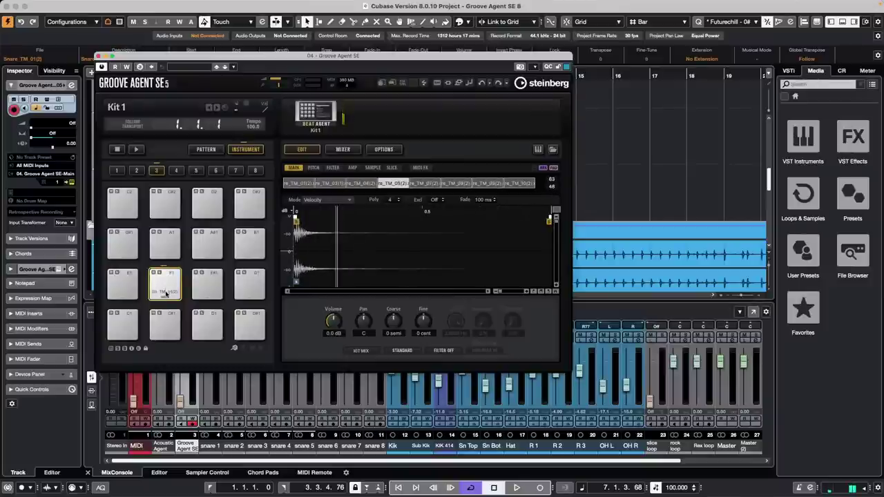
pyautogui.click(165, 291)
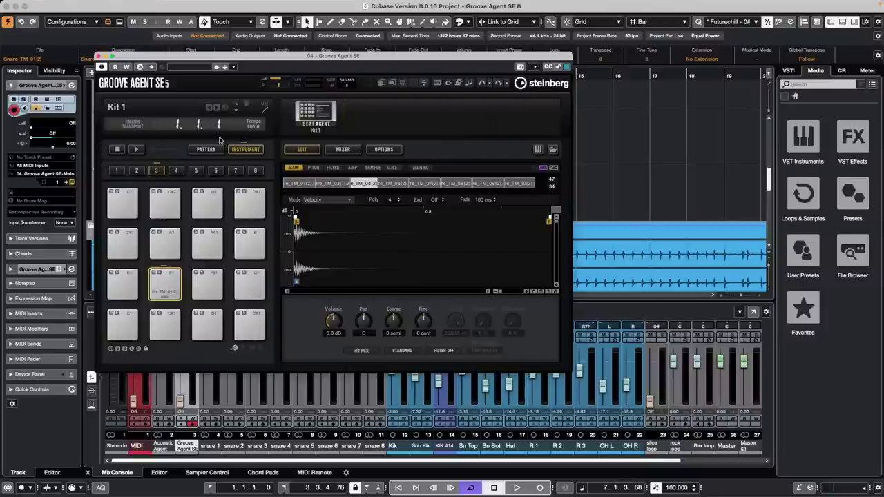
# - Close the Groove Agent SE window and open the Kik_07-01 event of the multi track drums in the sample editor
pyautogui.click(101, 58)
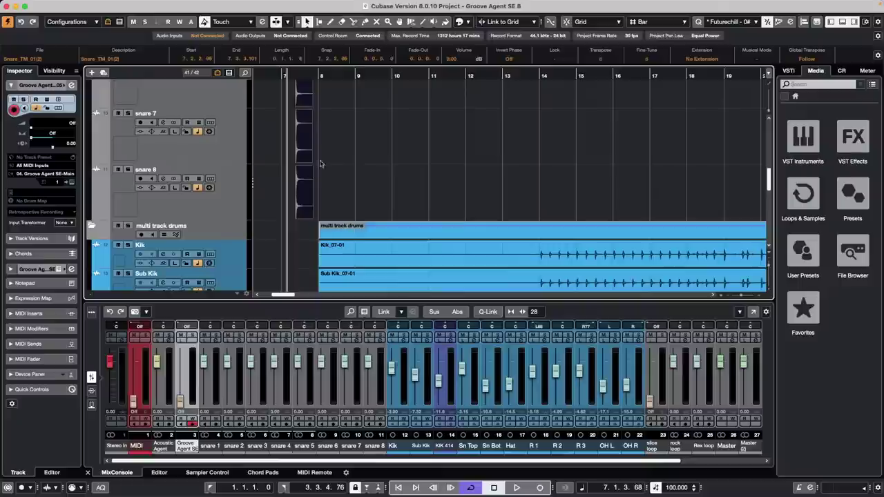
pyautogui.scroll(2, 346, 142)
pyautogui.scroll(-5, 343, 138)
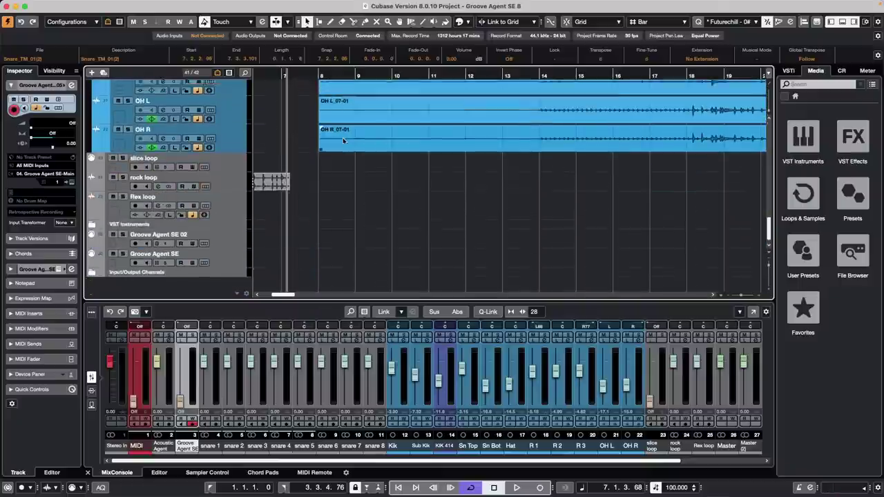
pyautogui.scroll(4, 342, 137)
pyautogui.moveTo(317, 76); pyautogui.dragTo(305, 40)
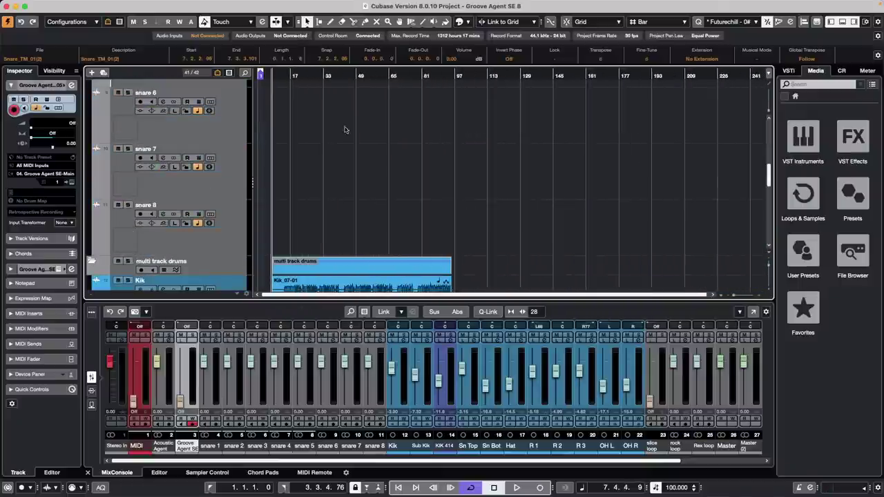
pyautogui.scroll(-5, 344, 145)
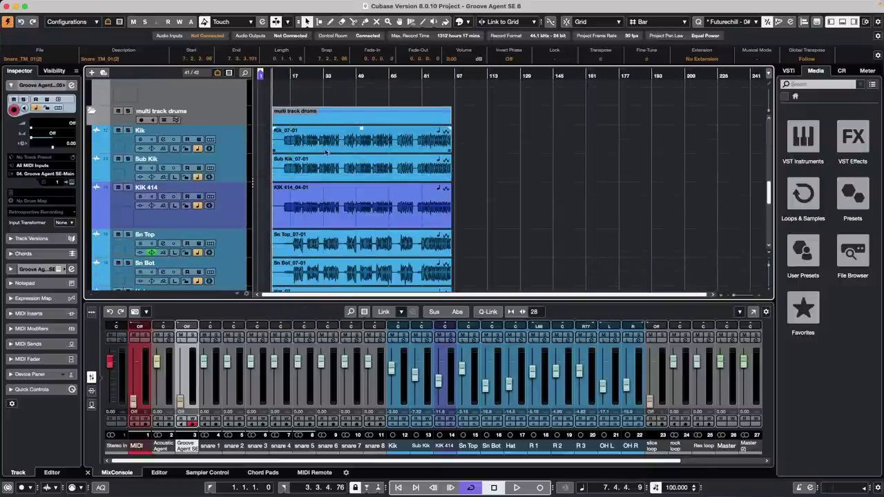
pyautogui.click(327, 148)
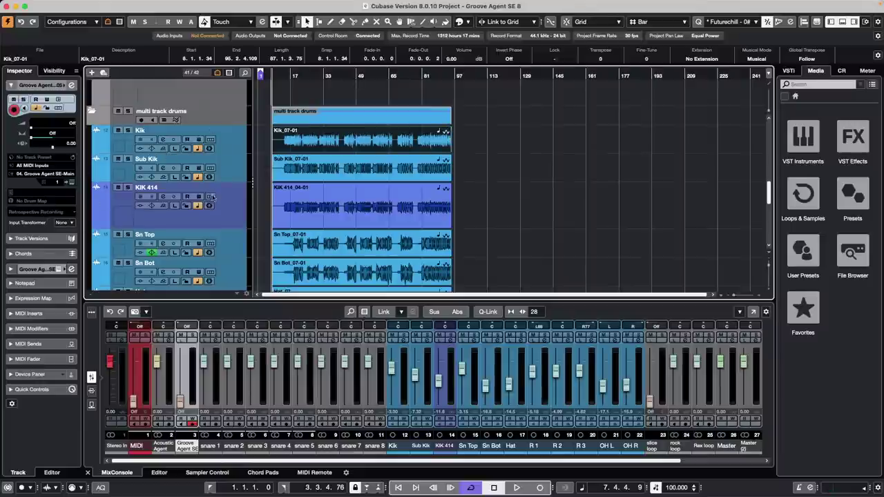
pyautogui.doubleClick(337, 151)
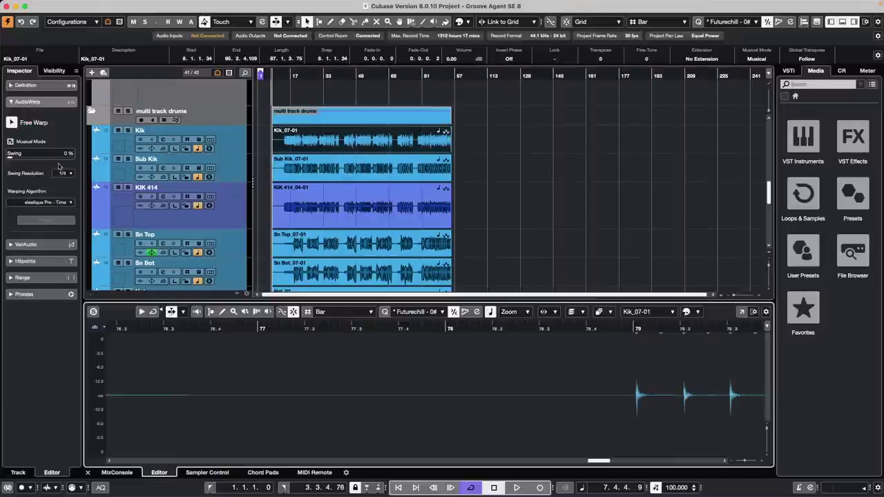
# - Apply the SpectraLayers extension to the Kik track and inspect its spectrogram around bar 40
pyautogui.click(234, 147)
pyautogui.click(35, 85)
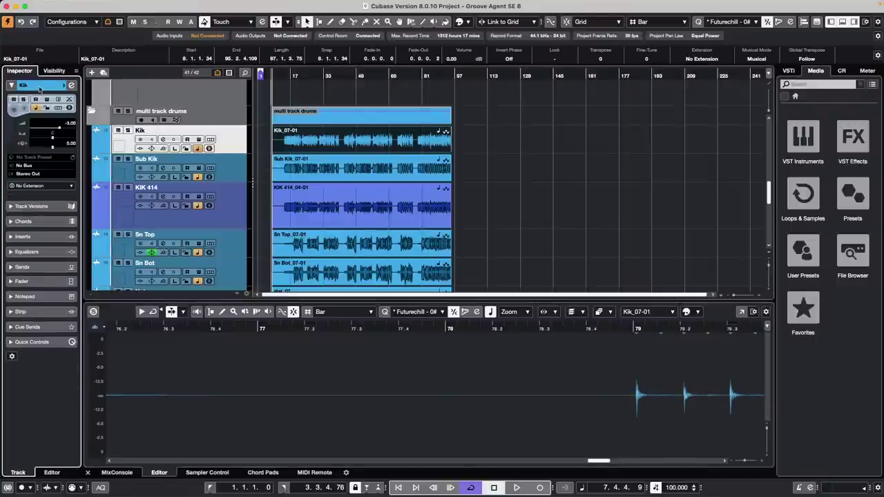
pyautogui.click(31, 186)
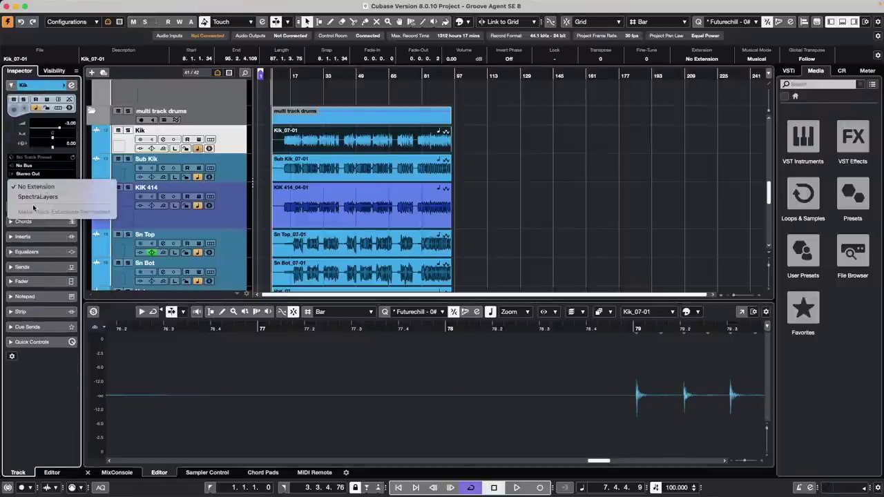
pyautogui.click(38, 198)
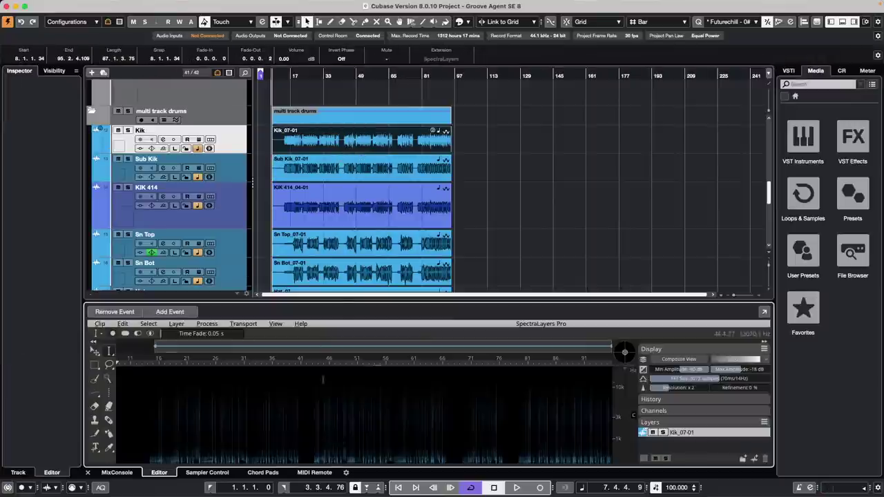
pyautogui.click(293, 365)
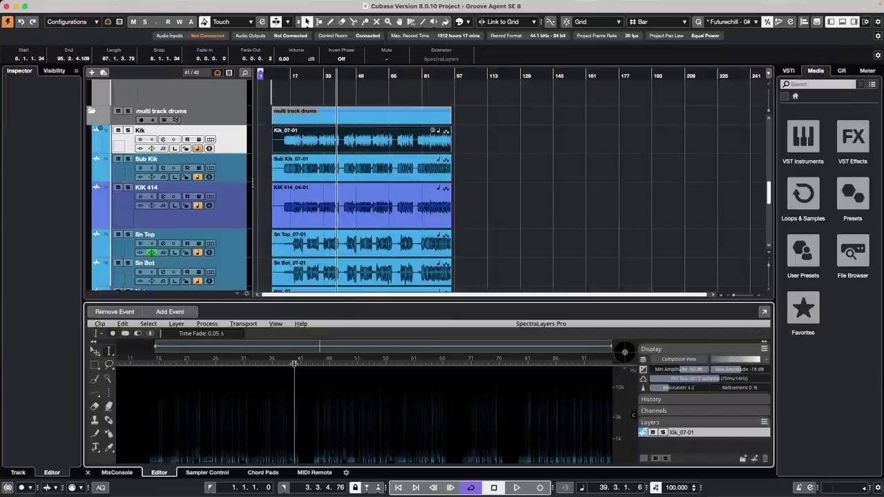
pyautogui.moveTo(293, 365); pyautogui.dragTo(303, 406)
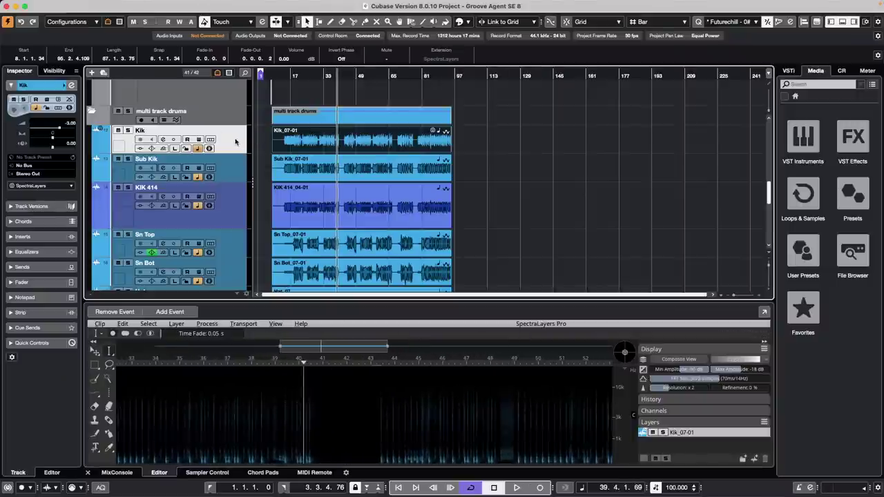
# - Set the Kik track's extension back to No Extension
pyautogui.click(238, 143)
pyautogui.click(17, 186)
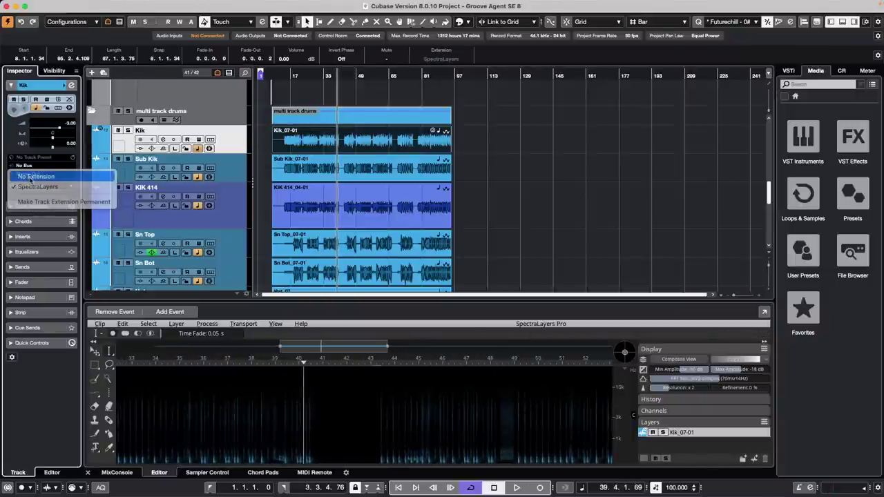
# - Remove the SpectraLayers extension from the Kik track by choosing No Extension
pyautogui.click(29, 176)
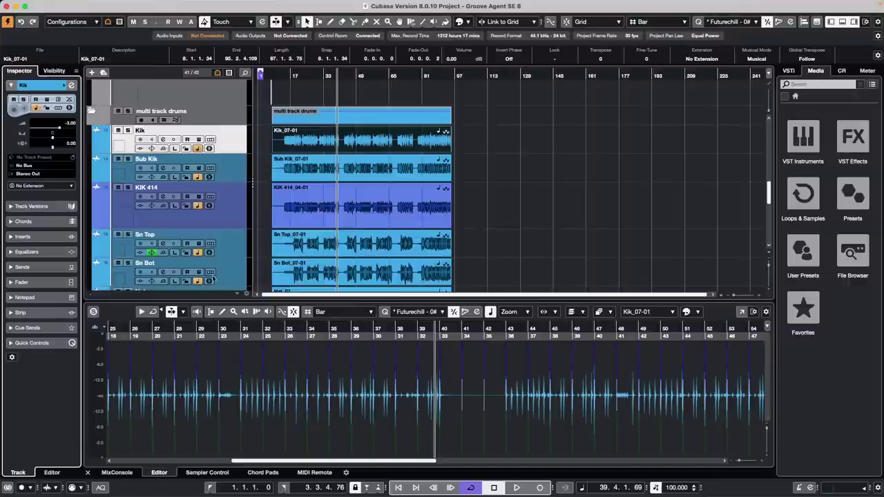
# - Draw a MIDI part about 34 bars long from about bar 16 on the Groove Agent SE 05 track and open it for editing
pyautogui.scroll(-1, 212, 277)
pyautogui.scroll(-10, 321, 262)
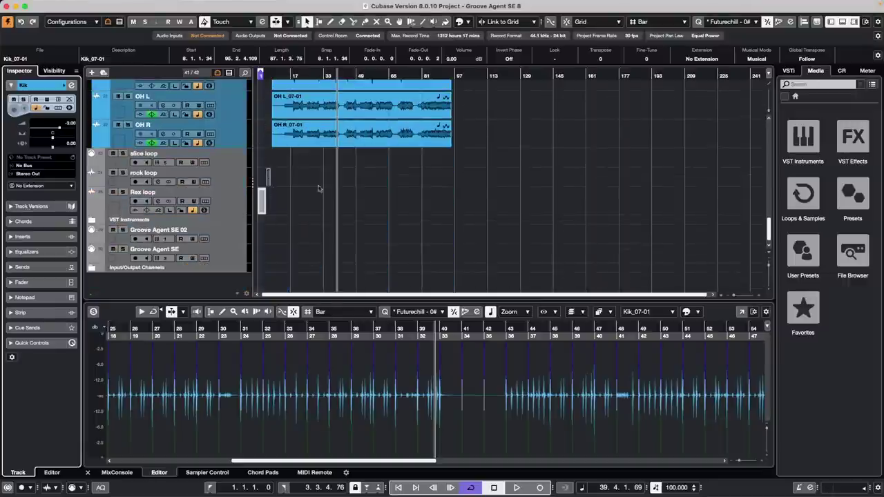
pyautogui.scroll(5, 291, 191)
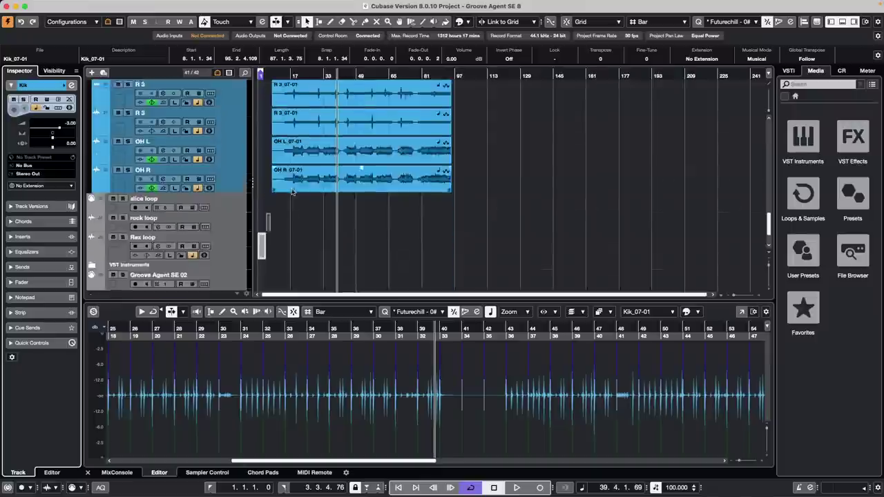
pyautogui.scroll(6, 291, 191)
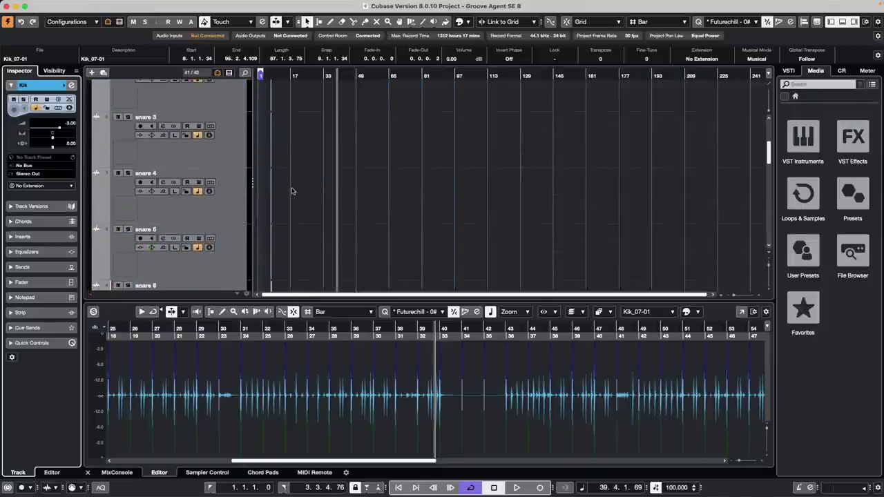
pyautogui.rightClick(285, 136)
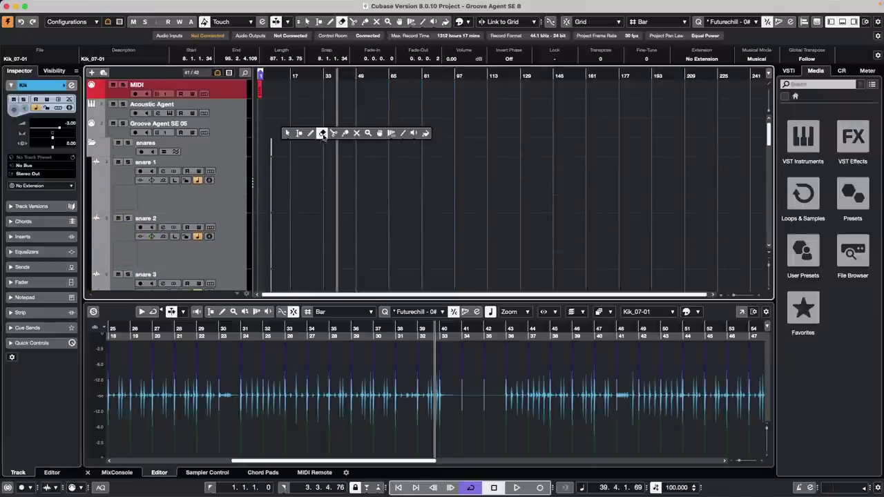
pyautogui.click(310, 133)
pyautogui.moveTo(297, 129); pyautogui.dragTo(356, 130)
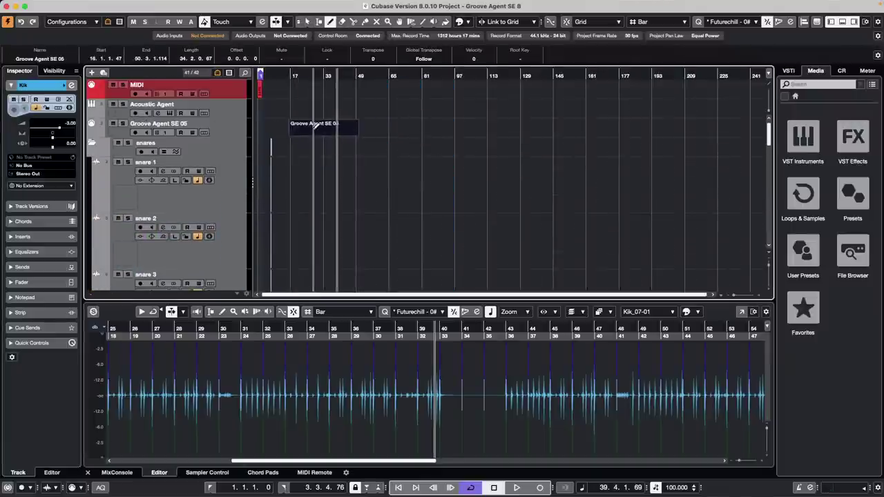
pyautogui.press('1')
pyautogui.click(314, 131)
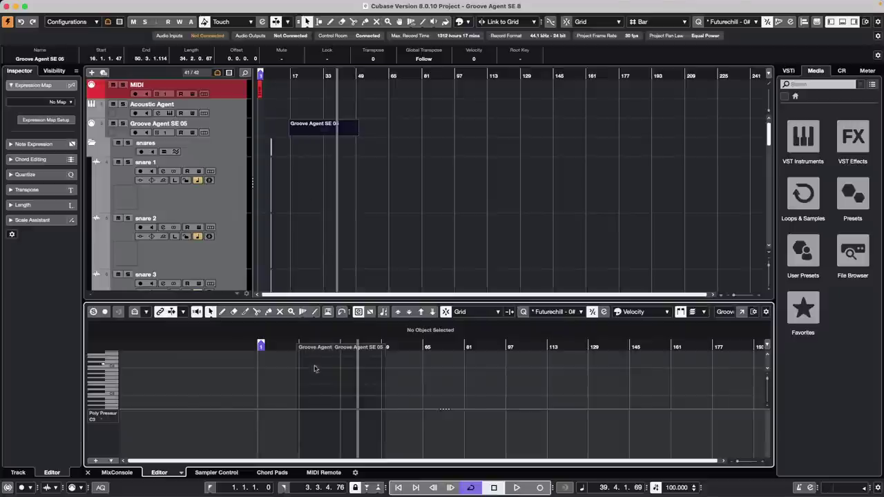
# - Draw a D#3 note about 22 bars long in the Groove Agent SE 05 part, starting at about bar 20
pyautogui.rightClick(316, 391)
pyautogui.click(329, 392)
pyautogui.moveTo(310, 387); pyautogui.dragTo(366, 385)
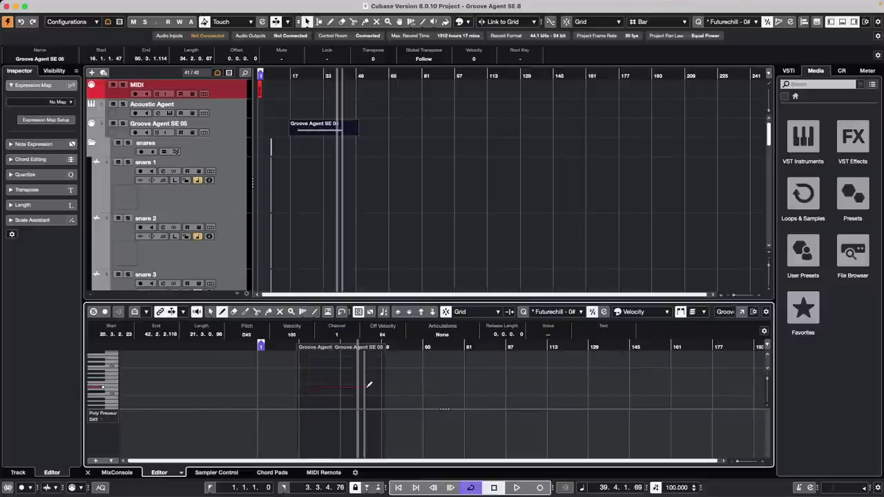
pyautogui.press('1')
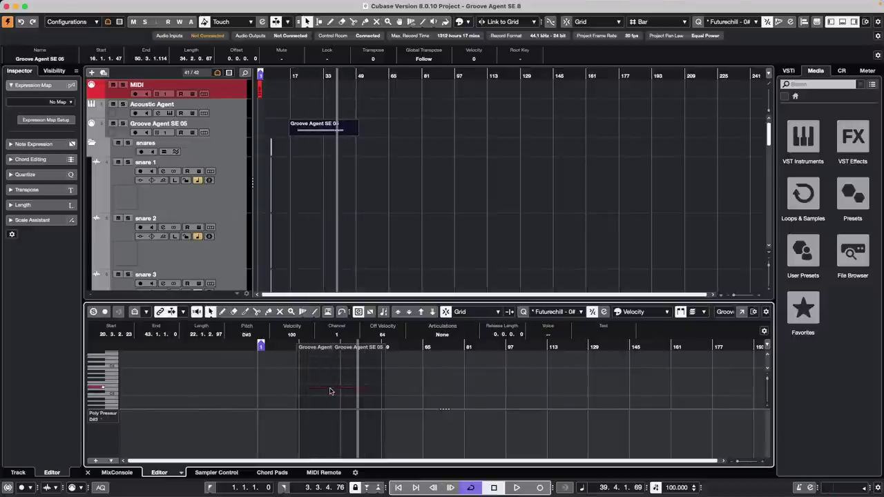
# - Open the note expression editor for the long D#3 note and enlarge the editor area to show it fully
pyautogui.click(330, 390)
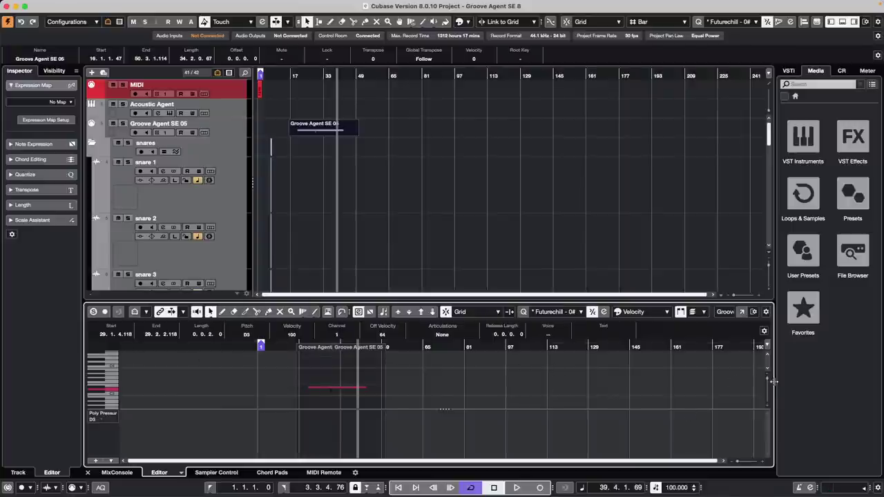
pyautogui.moveTo(769, 384); pyautogui.dragTo(768, 392)
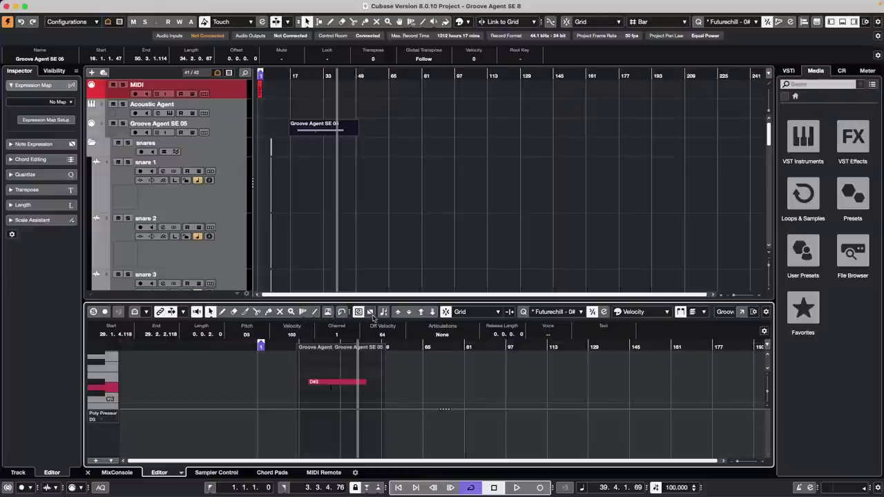
pyautogui.doubleClick(339, 382)
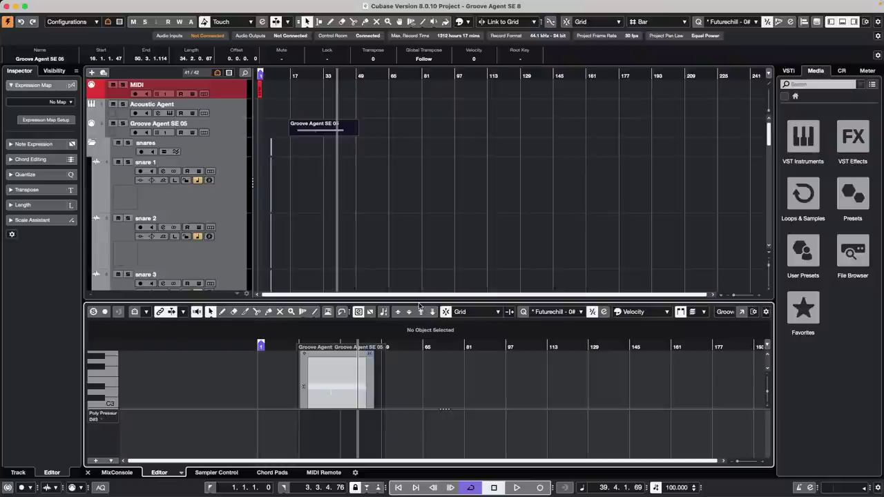
pyautogui.moveTo(421, 302); pyautogui.dragTo(420, 210)
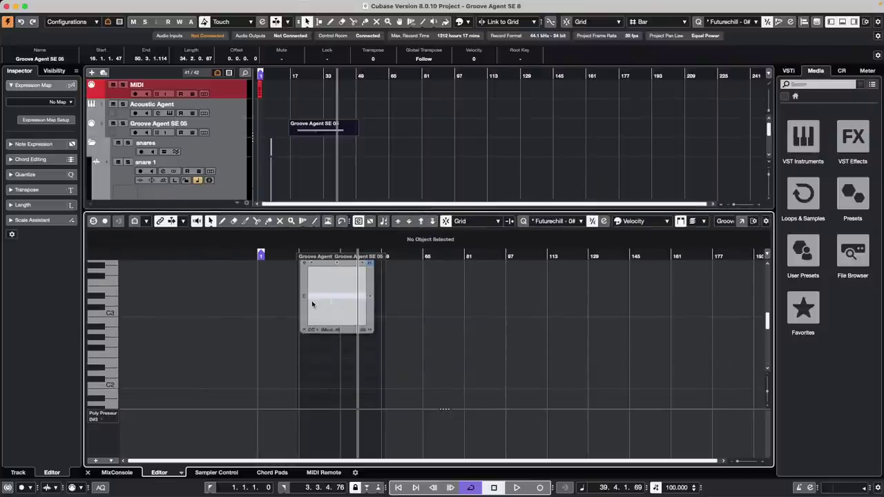
# - Draw a CC 1 modulation curve in the note's expression editor that starts high, dips and rises again toward the end
pyautogui.rightClick(311, 303)
pyautogui.click(325, 302)
pyautogui.moveTo(320, 287)
pyautogui.mouseDown()
pyautogui.moveTo(334, 302)
pyautogui.moveTo(359, 296)
pyautogui.mouseUp()
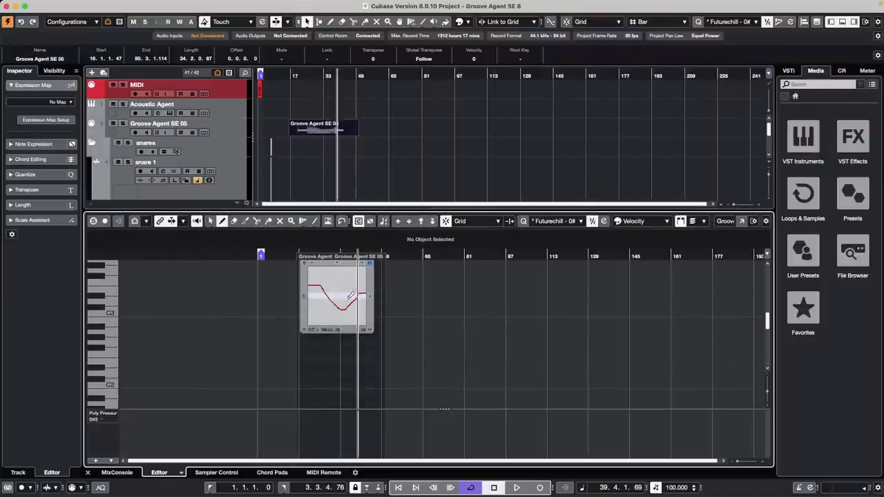
pyautogui.press('1')
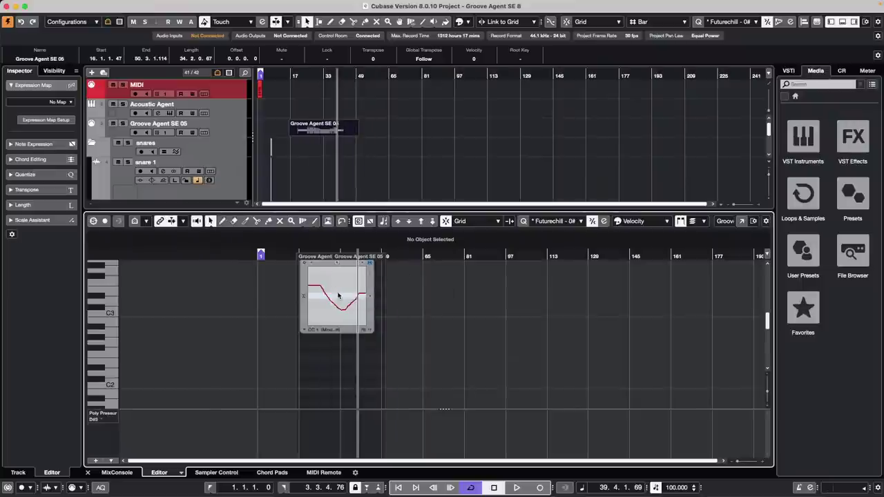
# - Open the MIDI Logical Editor and move its window clear of the menu area
pyautogui.moveTo(183, 3)
pyautogui.click(156, 4)
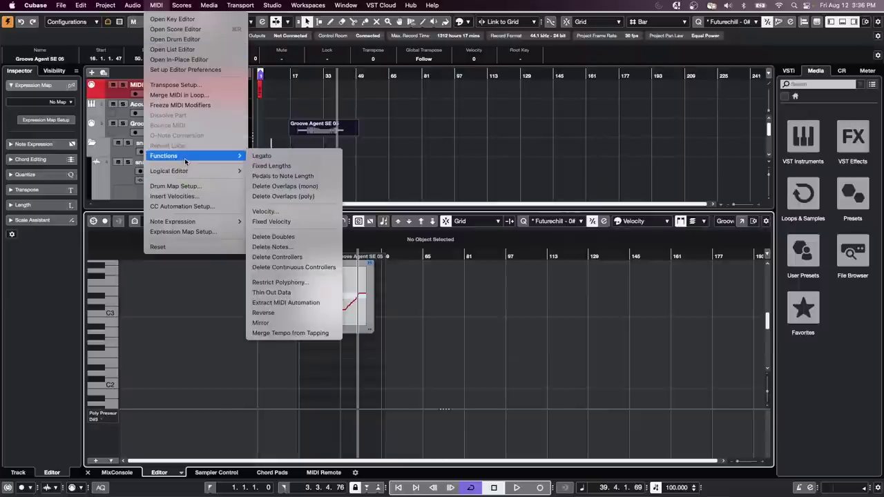
pyautogui.moveTo(207, 171)
pyautogui.click(262, 171)
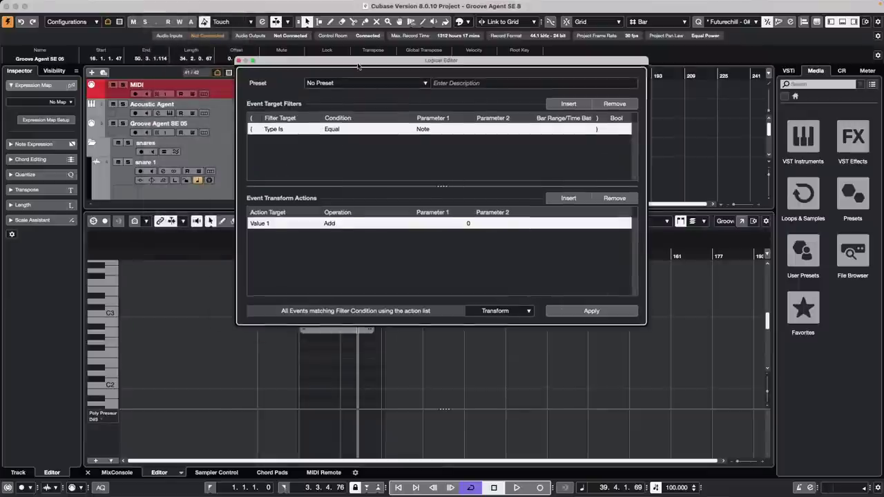
pyautogui.moveTo(359, 62); pyautogui.dragTo(187, 94)
# - Load the Create Random Pan preset from the Note Expression factory presets in the Logical Editor
pyautogui.click(195, 116)
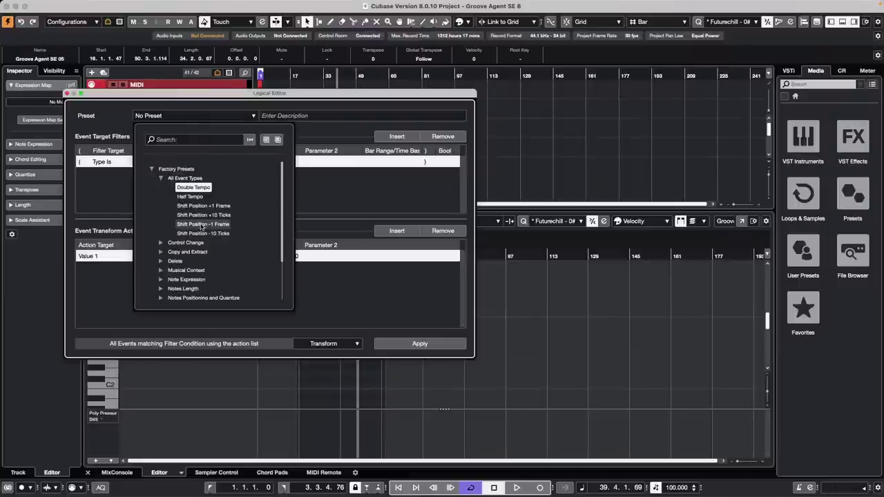
pyautogui.click(161, 279)
pyautogui.scroll(-1, 209, 250)
pyautogui.scroll(-3, 209, 251)
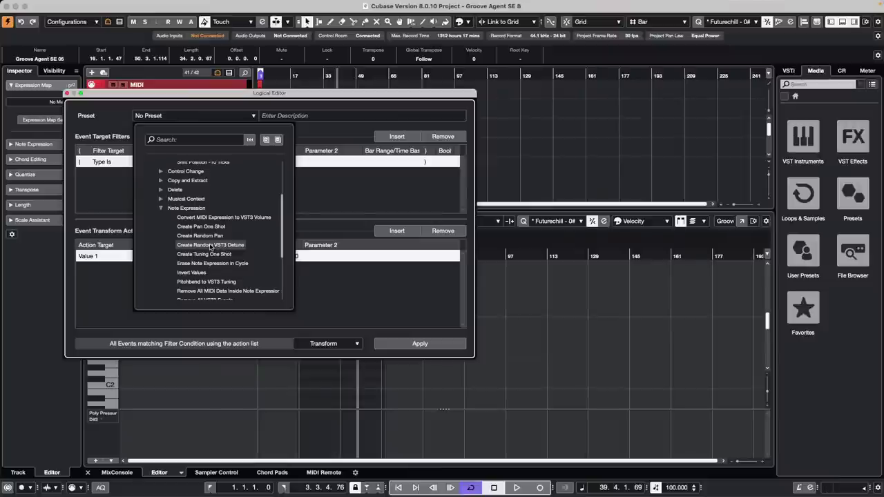
pyautogui.scroll(-1, 210, 247)
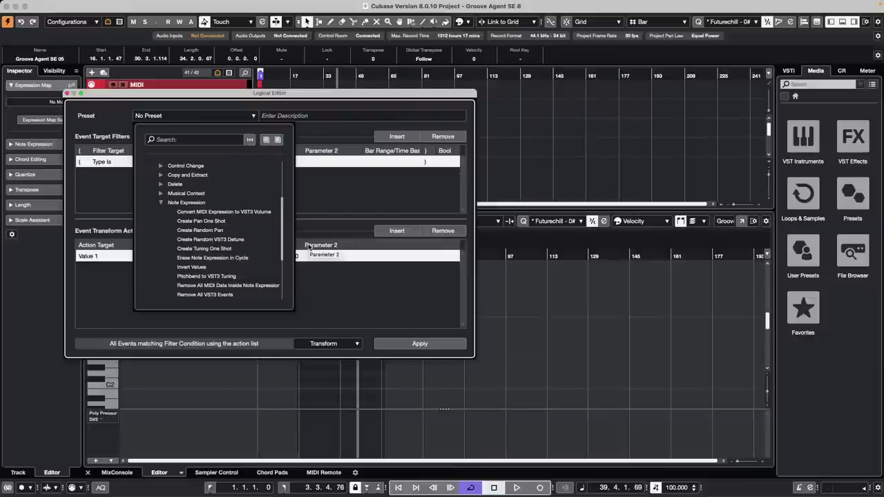
pyautogui.click(214, 230)
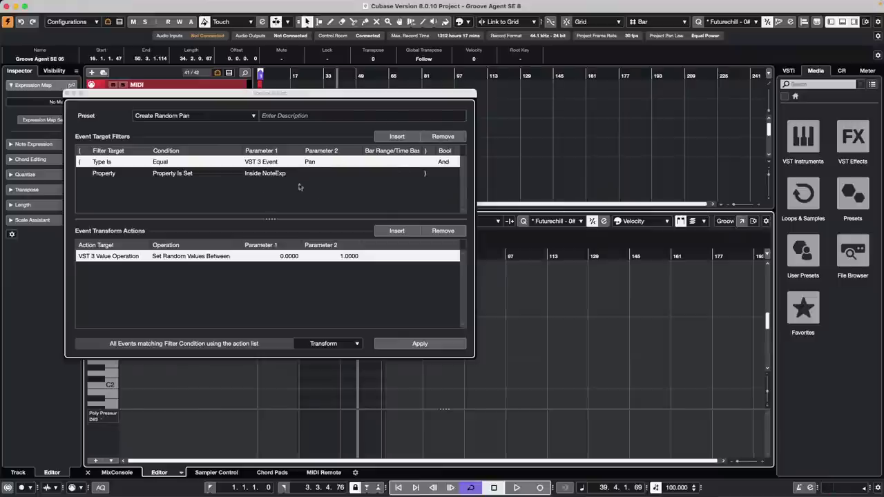
# - Change the VST 3 Event filter's type to Tuning and set the Logical Editor function to Insert Exclusive
pyautogui.click(317, 162)
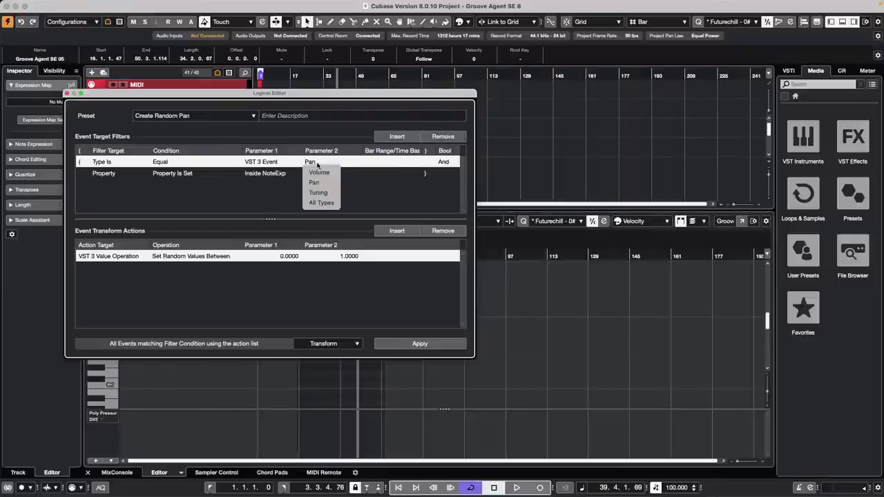
pyautogui.click(318, 193)
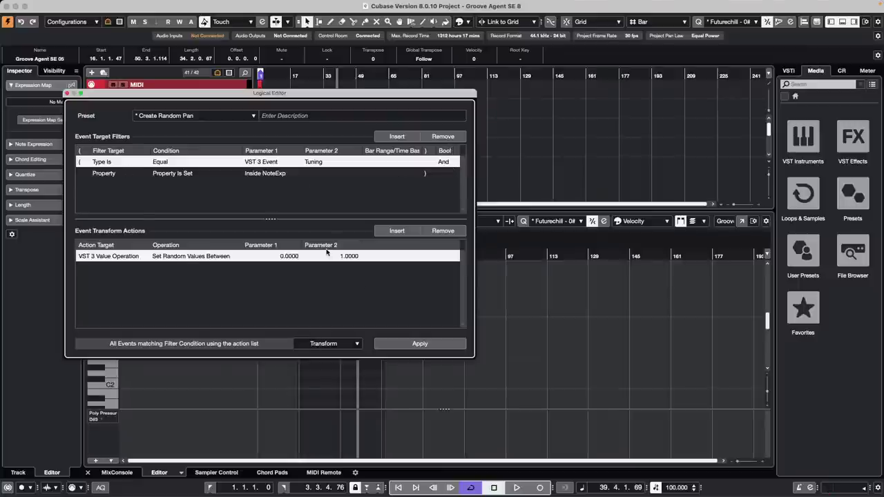
pyautogui.click(325, 343)
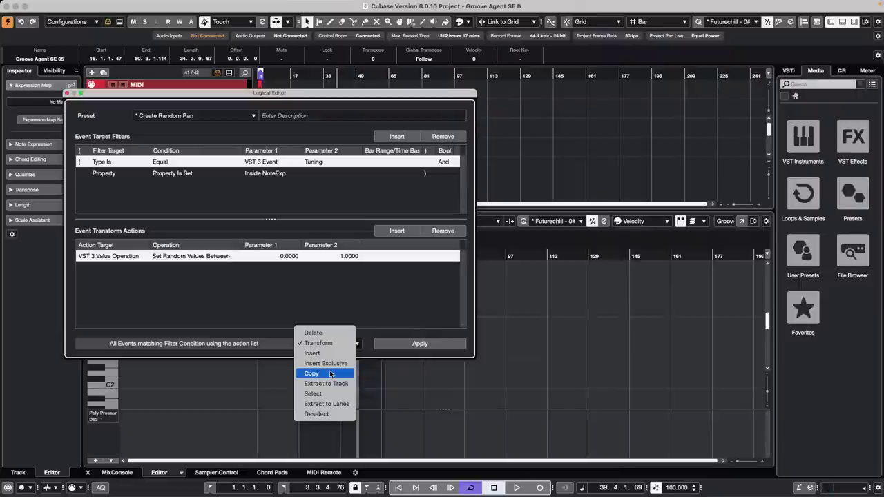
pyautogui.click(336, 344)
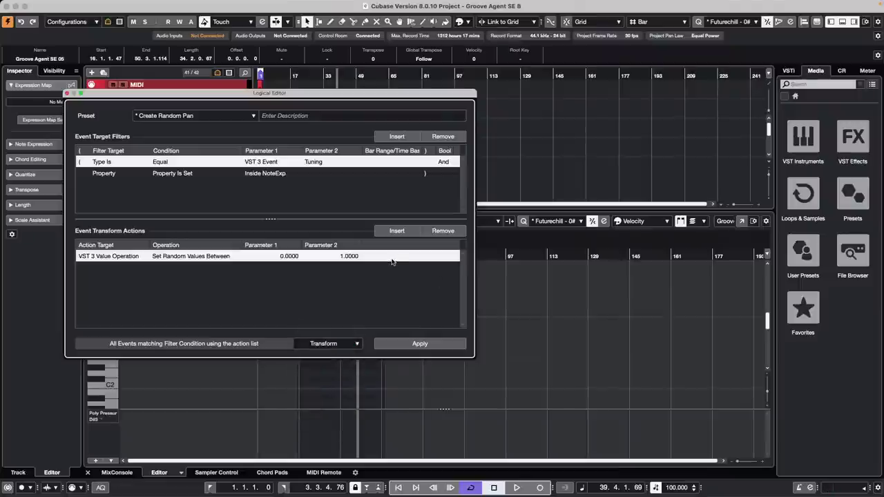
pyautogui.click(330, 344)
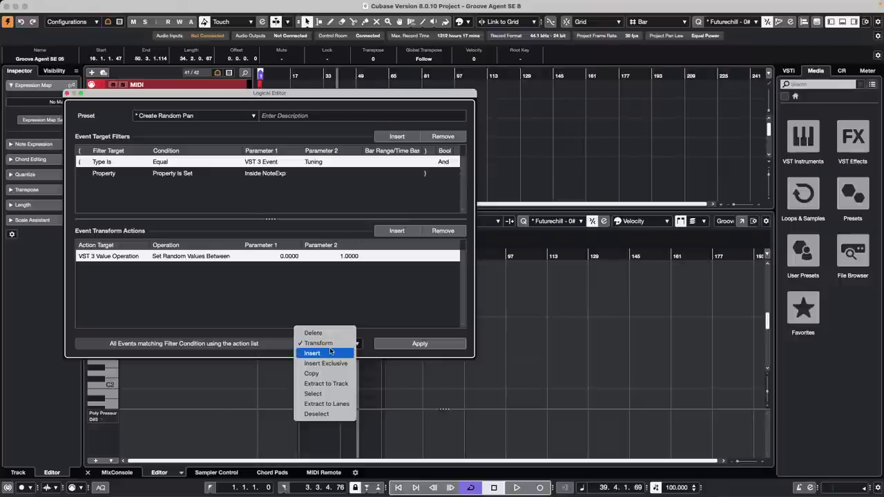
pyautogui.click(327, 363)
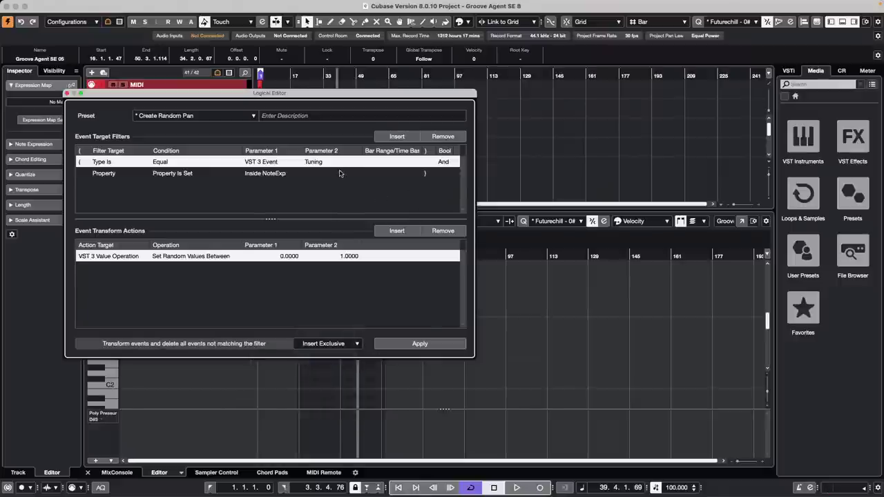
# - Change the Property filter to Position, Inside Bar Range, covering the end of the bar from 0.3.3.22 to 1.0.0.0
pyautogui.click(117, 175)
pyautogui.click(118, 174)
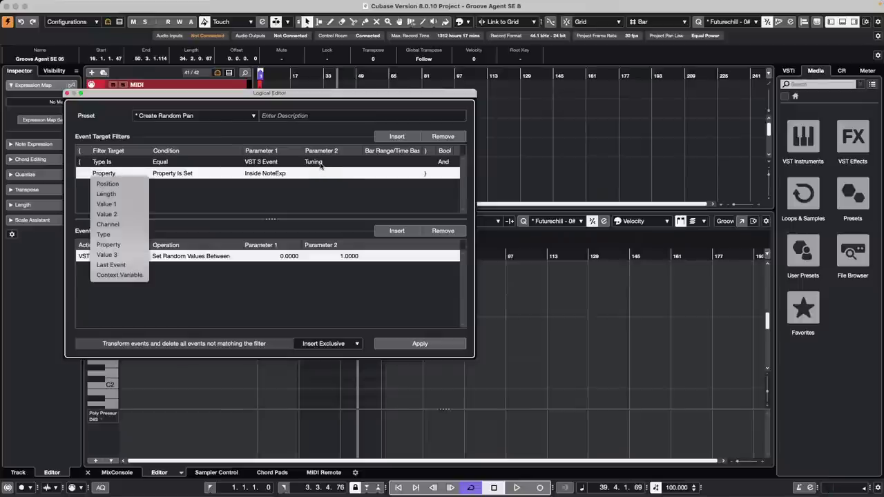
pyautogui.click(132, 184)
pyautogui.click(174, 176)
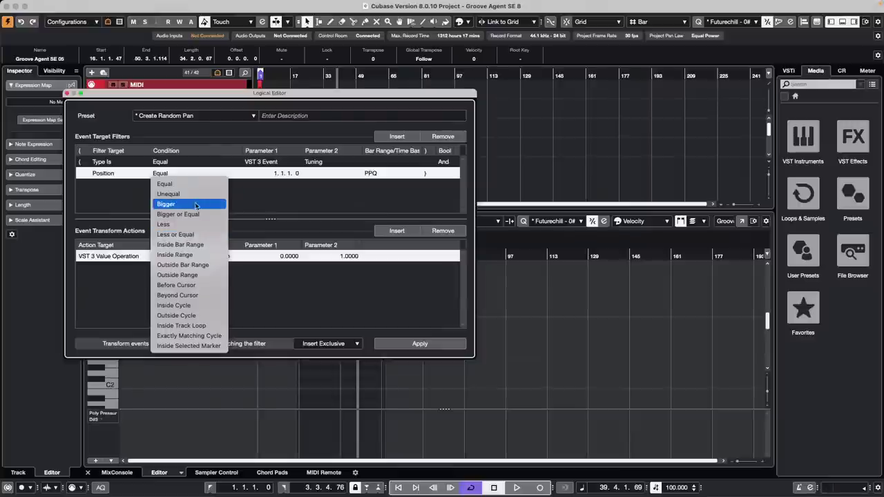
pyautogui.click(197, 245)
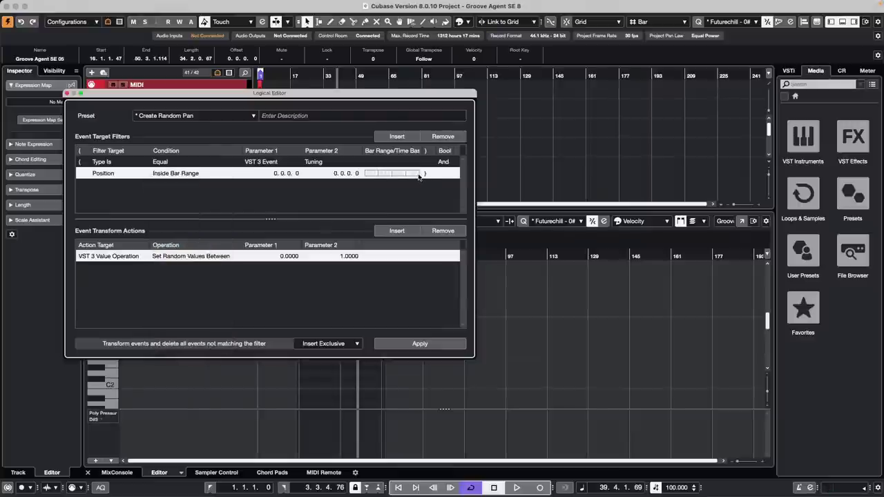
pyautogui.moveTo(418, 177); pyautogui.dragTo(421, 176)
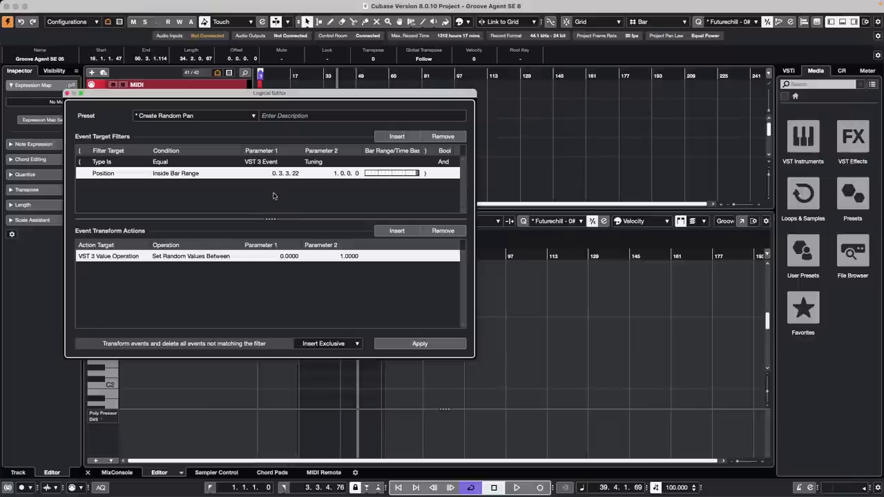
# - Change the VST 3 value operation to Set to Fixed Value and move the Logical Editor off the note expression curve
pyautogui.click(200, 257)
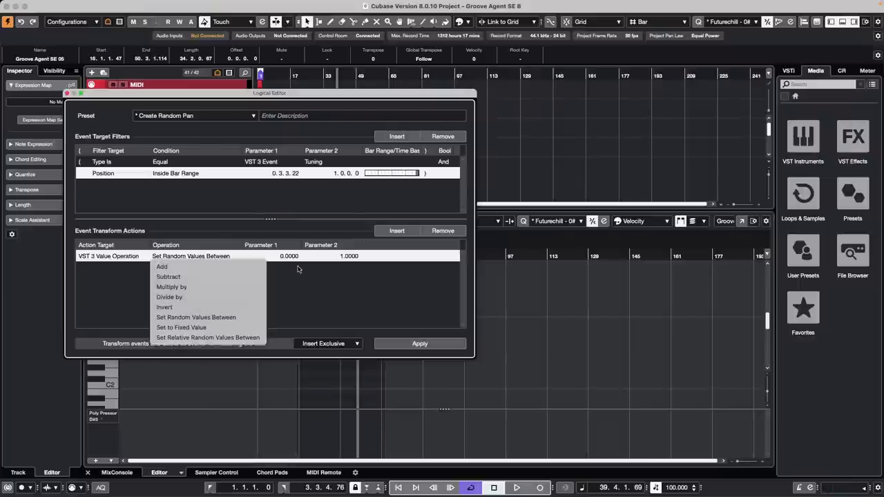
pyautogui.click(222, 327)
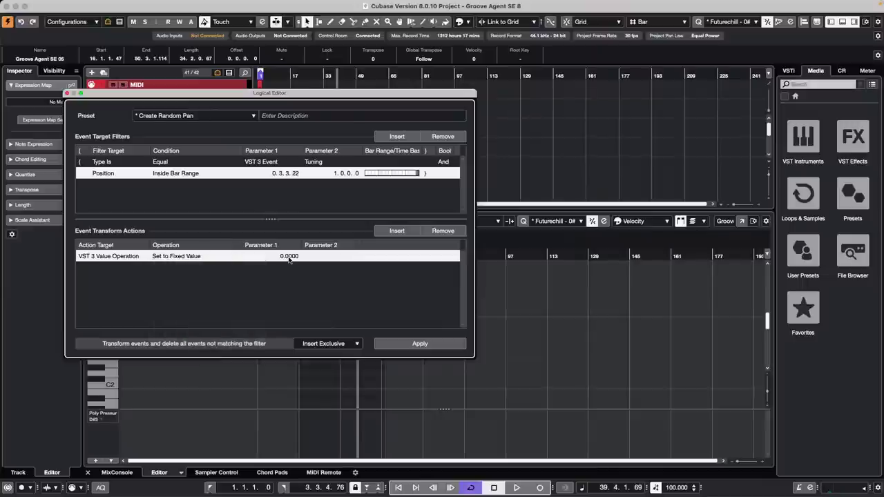
pyautogui.moveTo(337, 97); pyautogui.dragTo(689, 158)
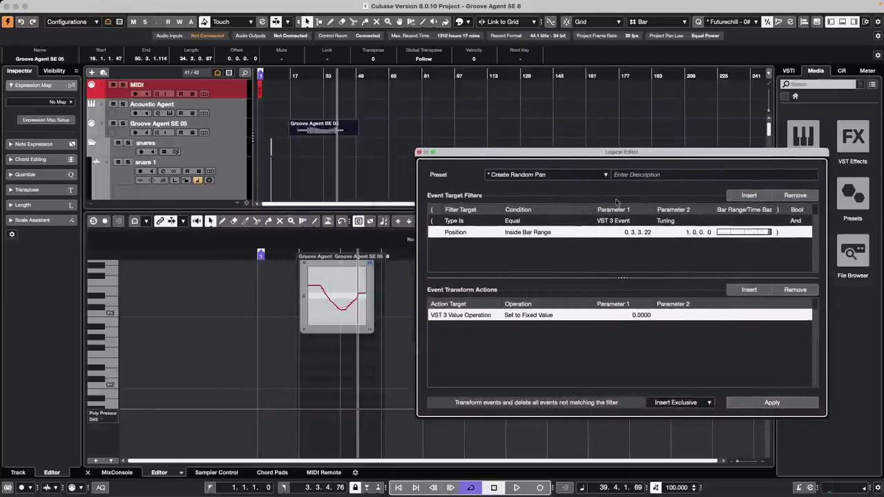
pyautogui.moveTo(538, 155); pyautogui.dragTo(517, 109)
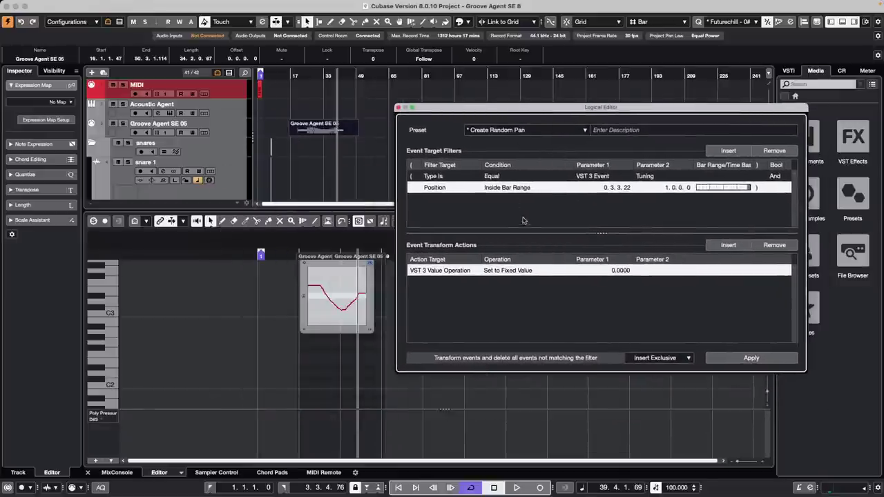
# - Apply the Insert Exclusive transformation from the Logical Editor to the note's expression data
pyautogui.click(753, 359)
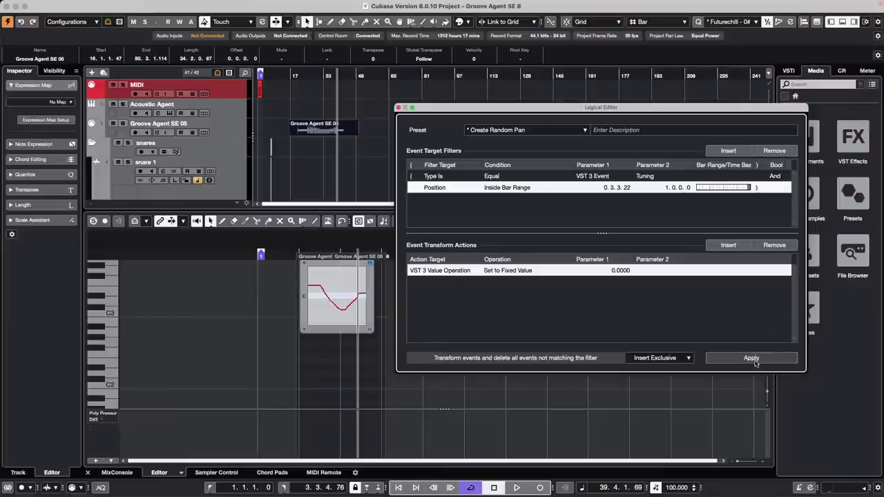
pyautogui.click(756, 360)
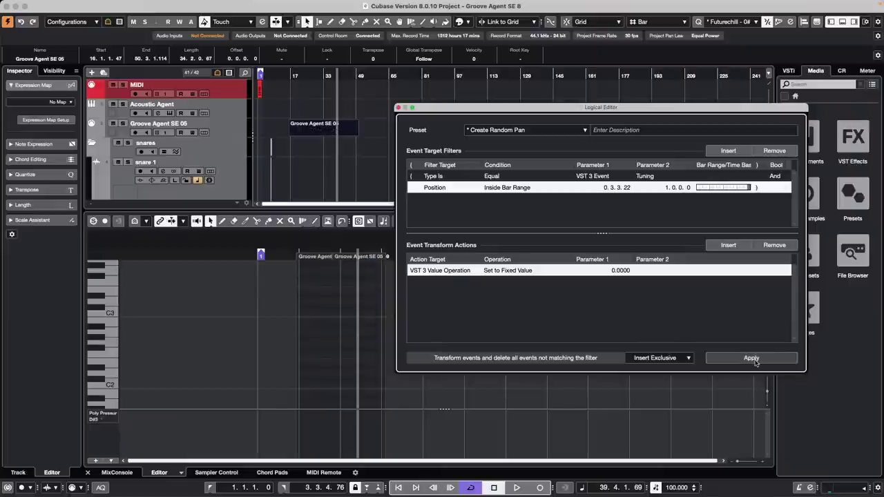
# - Draw an F3 note about 33 bars long in the Groove Agent SE 05 part and open its note expression editor
pyautogui.click(318, 137)
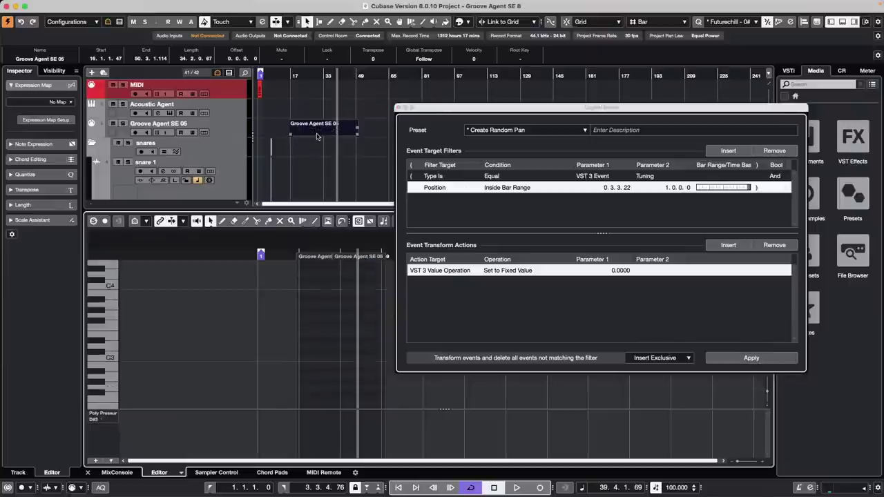
pyautogui.press('8')
pyautogui.moveTo(307, 328); pyautogui.dragTo(392, 328)
pyautogui.rightClick(323, 328)
pyautogui.click(326, 329)
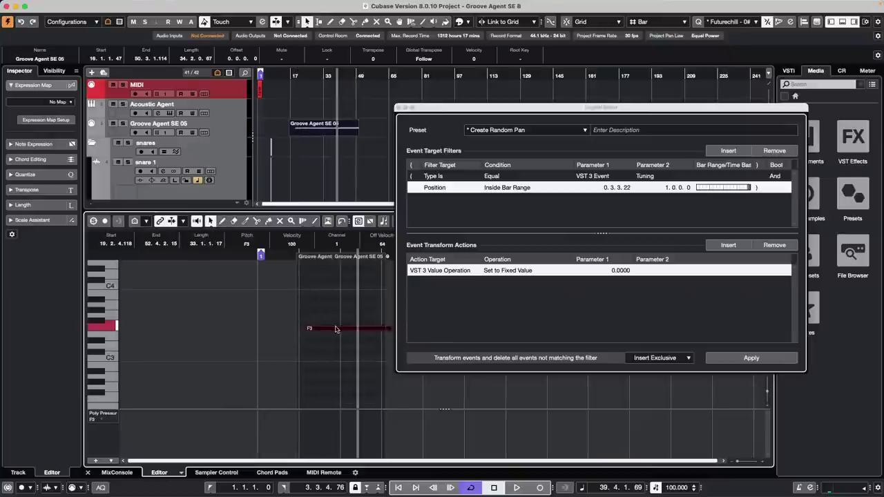
pyautogui.doubleClick(337, 330)
# - Draw a gently falling CC 1 (Modulation) curve across the F3 note's expression area
pyautogui.rightClick(322, 324)
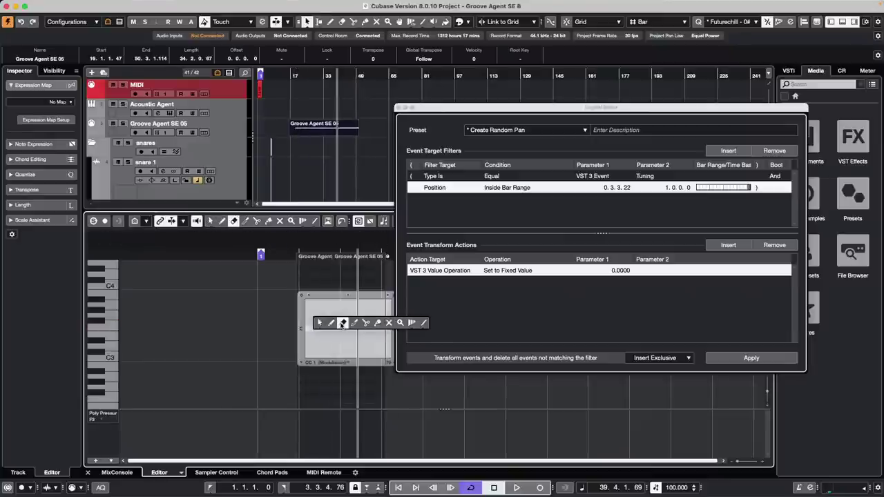
pyautogui.click(332, 324)
pyautogui.moveTo(317, 327); pyautogui.dragTo(378, 336)
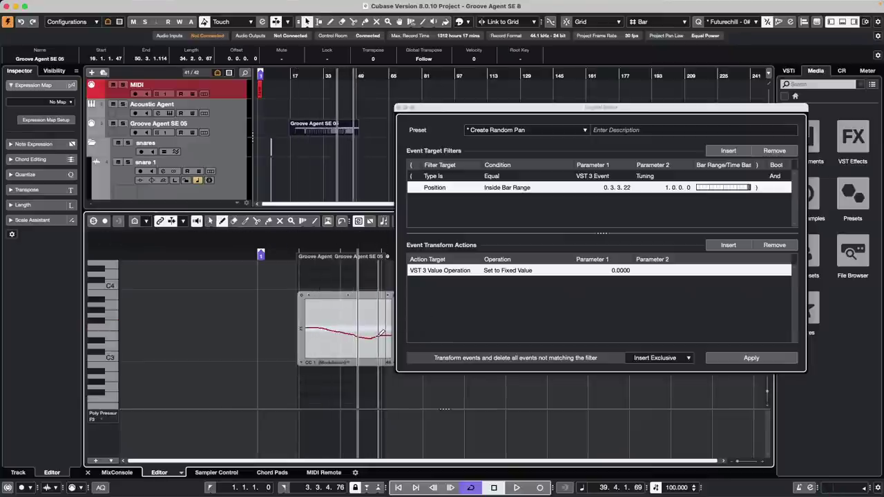
# - Set the Logical Editor function to Transform and apply it to the note expression data
pyautogui.click(661, 361)
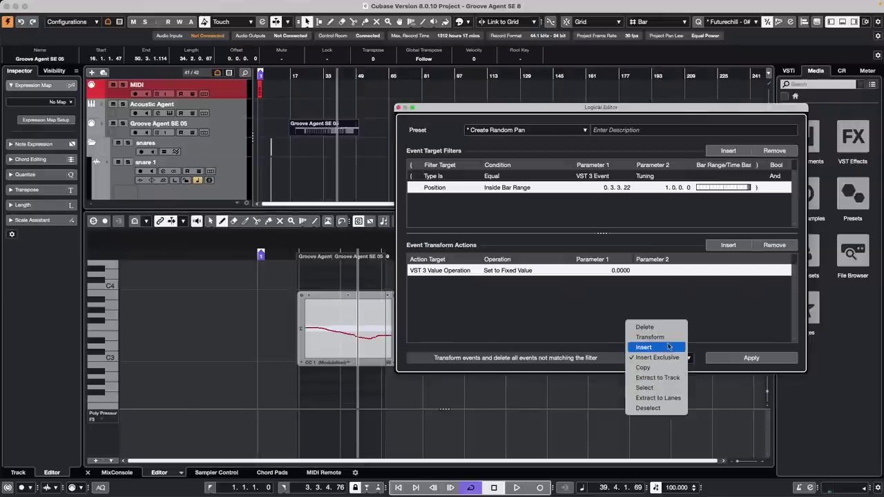
pyautogui.click(668, 338)
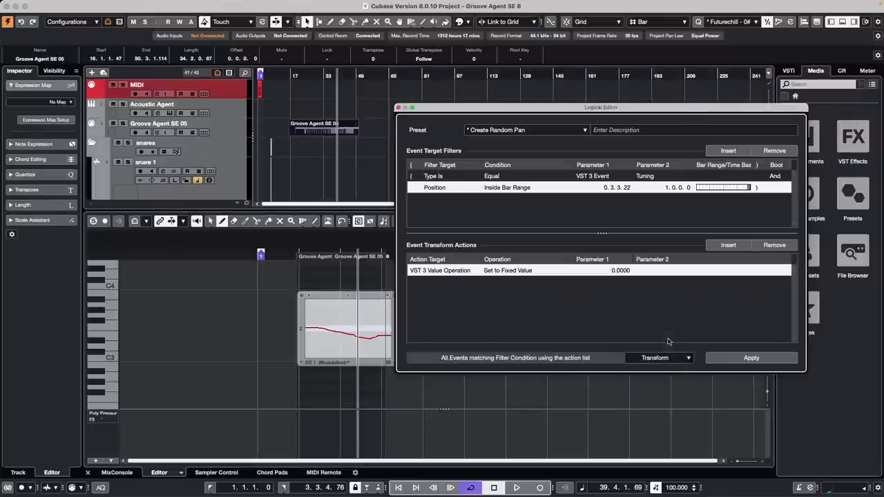
pyautogui.click(737, 357)
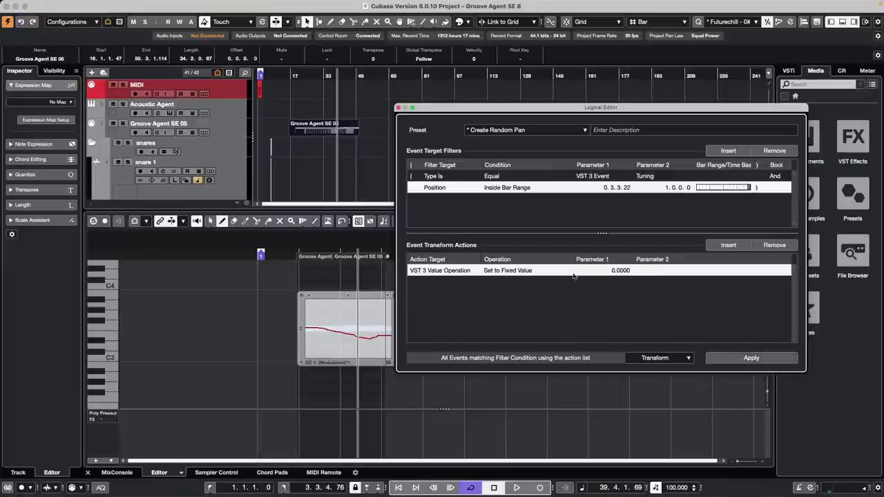
# - Reselect VST 3 Value Operation as the transform action target, switch to the Object Selection tool and close the Logical Editor
pyautogui.click(459, 270)
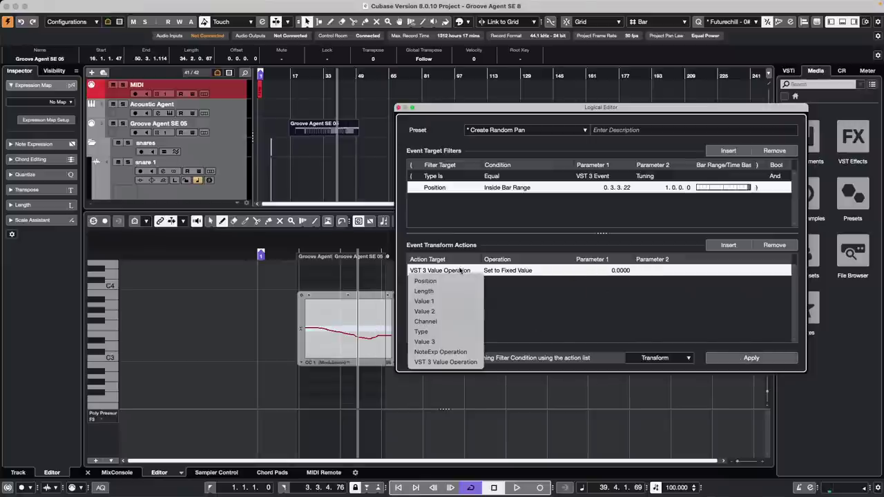
pyautogui.click(446, 362)
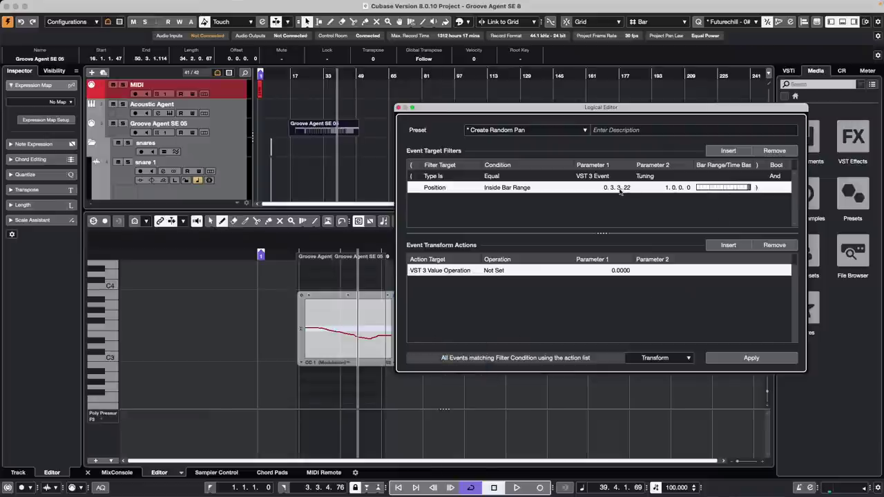
pyautogui.rightClick(328, 341)
pyautogui.click(332, 344)
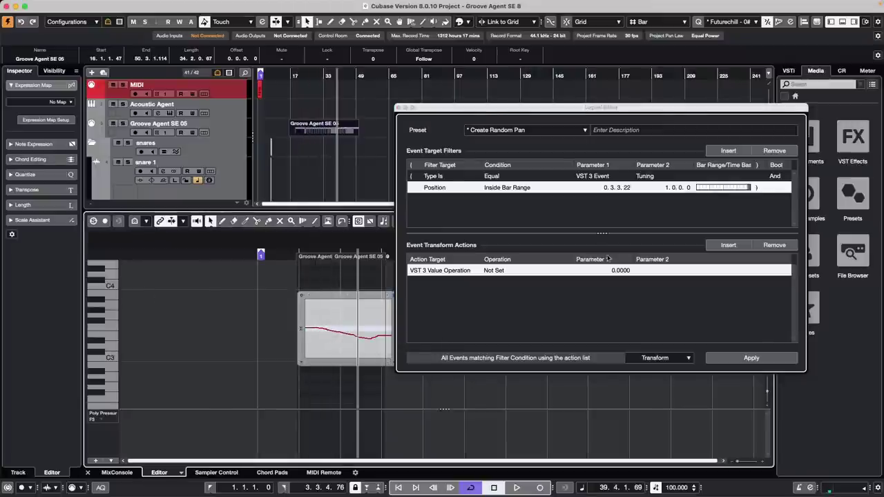
pyautogui.click(398, 110)
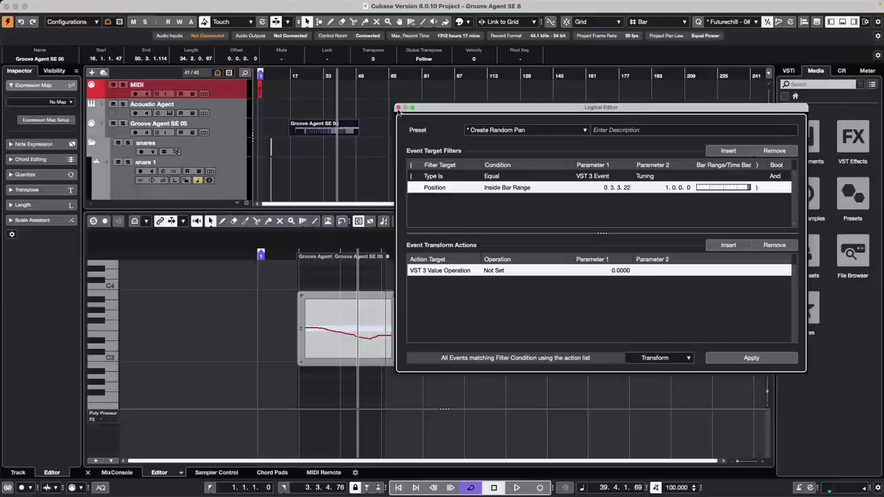
pyautogui.click(398, 109)
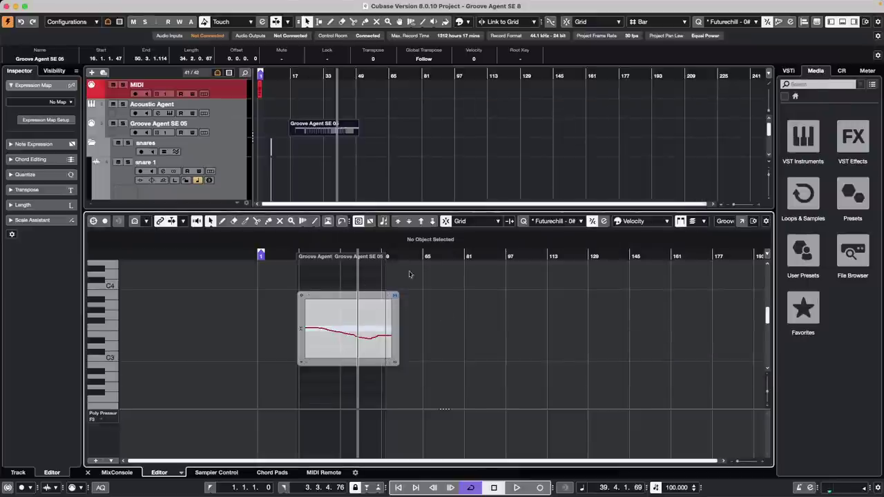
# - Choose Tuning as the note expression parameter and draw an uneven, rising tuning curve across the F3 note
pyautogui.click(28, 144)
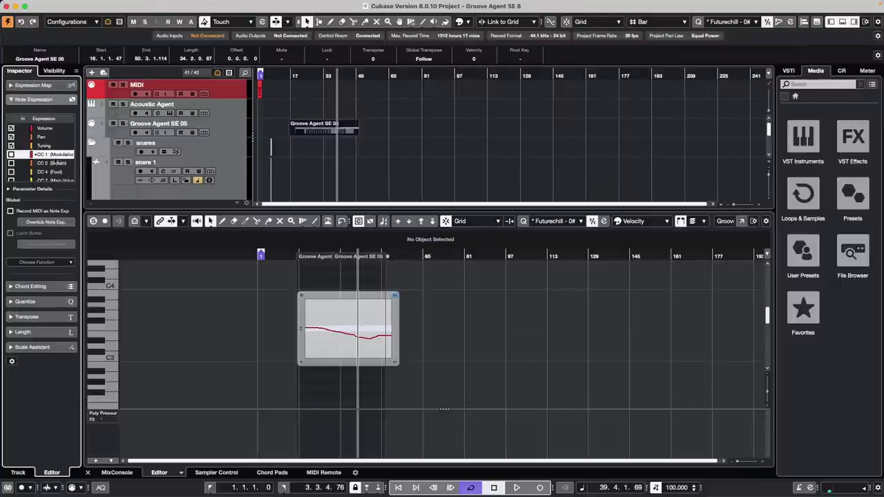
pyautogui.click(62, 146)
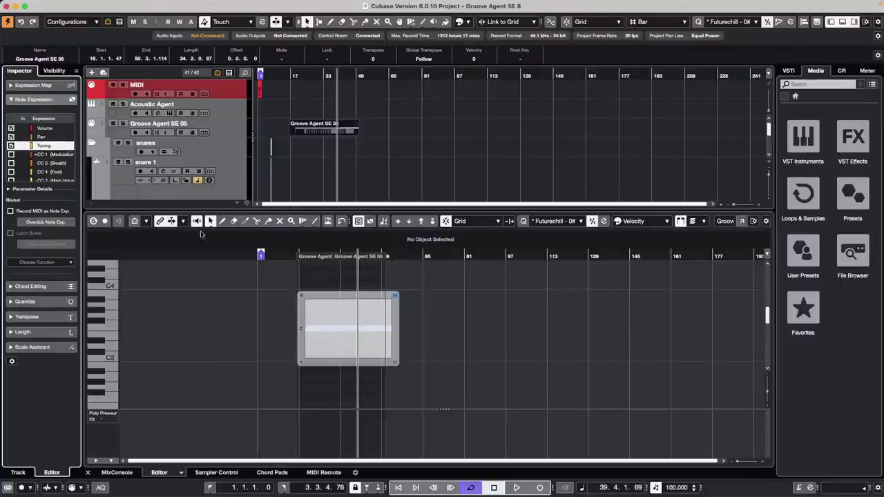
pyautogui.rightClick(317, 331)
pyautogui.click(326, 329)
pyautogui.moveTo(324, 343); pyautogui.dragTo(378, 330)
pyautogui.moveTo(325, 320)
pyautogui.mouseDown()
pyautogui.moveTo(361, 329)
pyautogui.moveTo(379, 307)
pyautogui.moveTo(391, 311)
pyautogui.mouseUp()
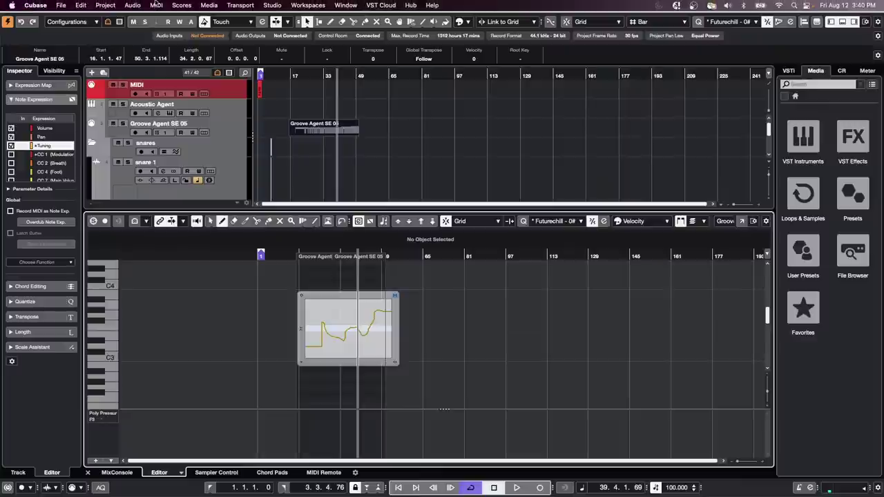
# - Reopen the MIDI Logical Editor setup and move it clear of the note's tuning curve
pyautogui.click(156, 4)
pyautogui.moveTo(180, 6)
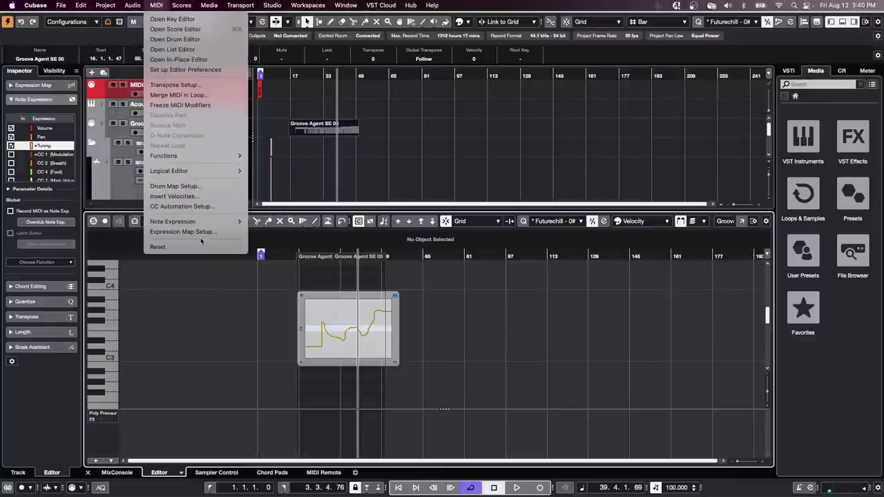
pyautogui.moveTo(203, 226)
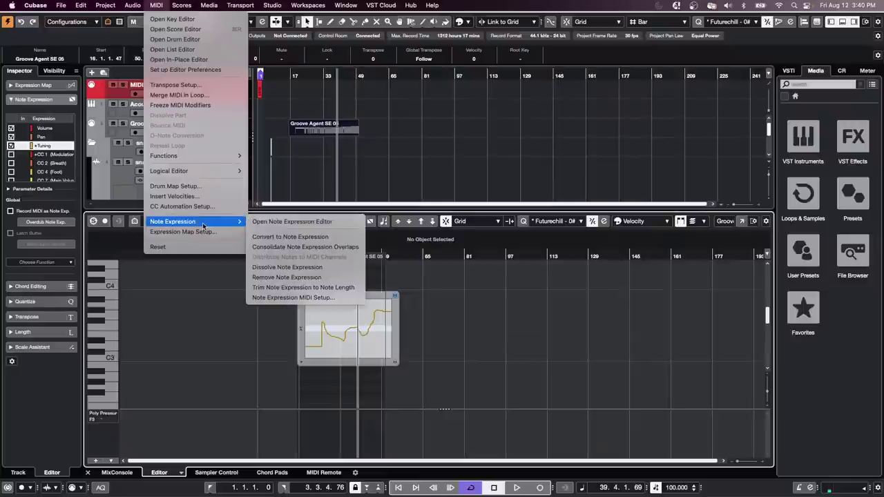
pyautogui.moveTo(206, 172)
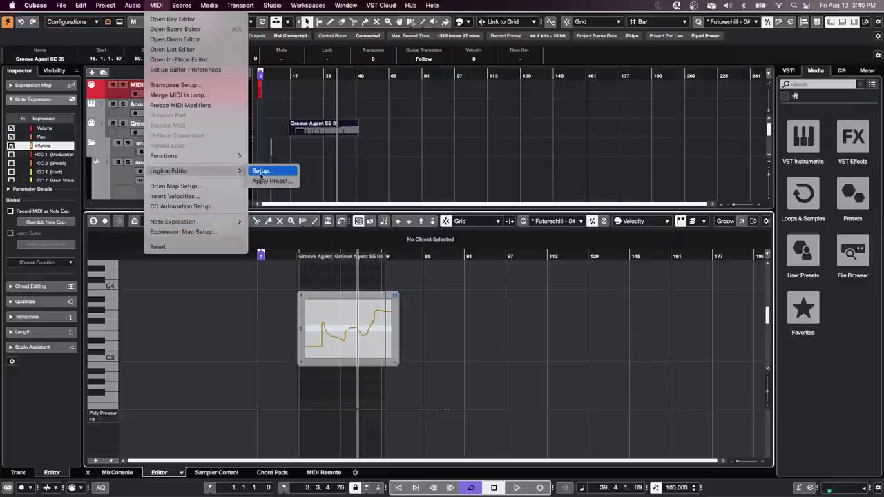
pyautogui.click(262, 172)
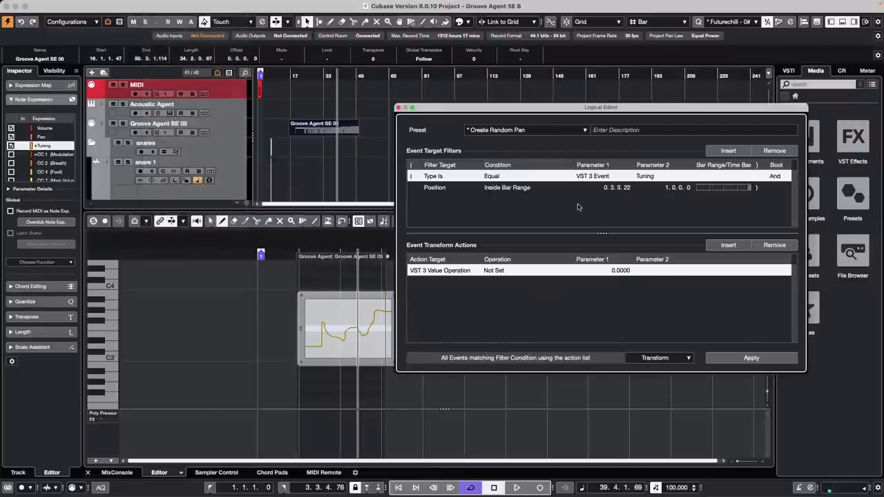
pyautogui.moveTo(563, 109); pyautogui.dragTo(581, 86)
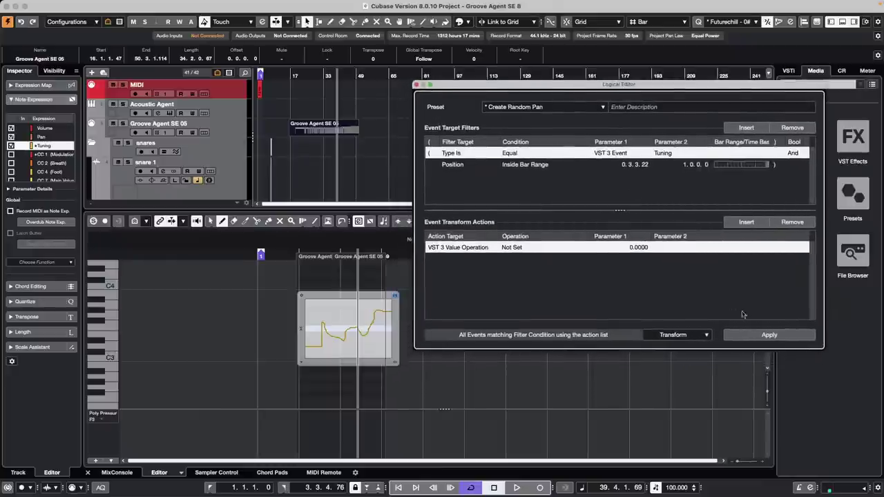
# - Widen the Position filter's bar range to start at 0.2.0.48 and apply the transformation
pyautogui.click(767, 336)
pyautogui.click(788, 166)
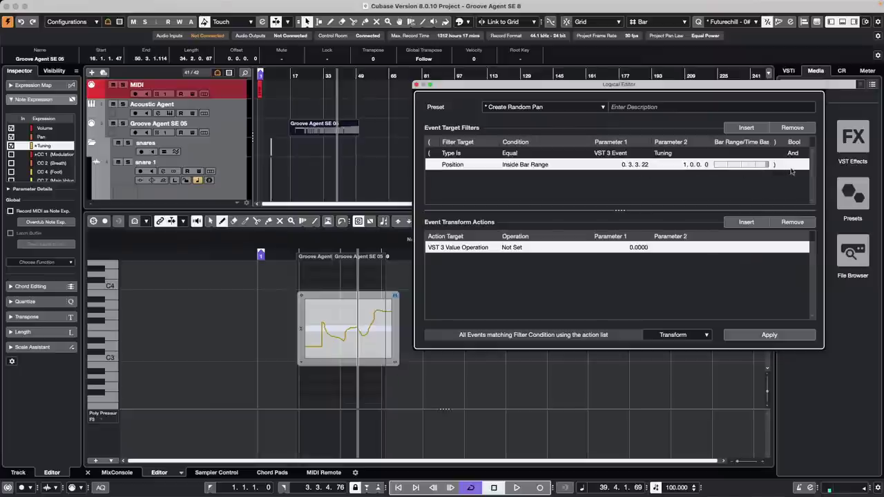
pyautogui.click(744, 166)
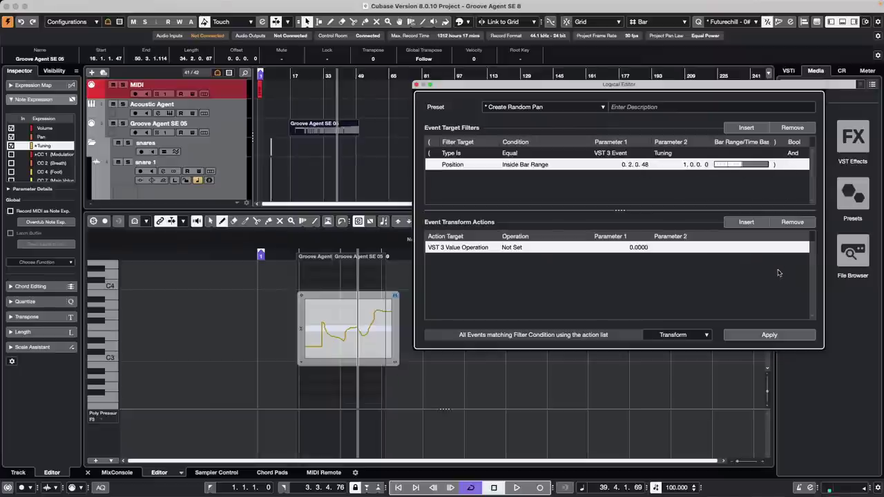
pyautogui.click(764, 339)
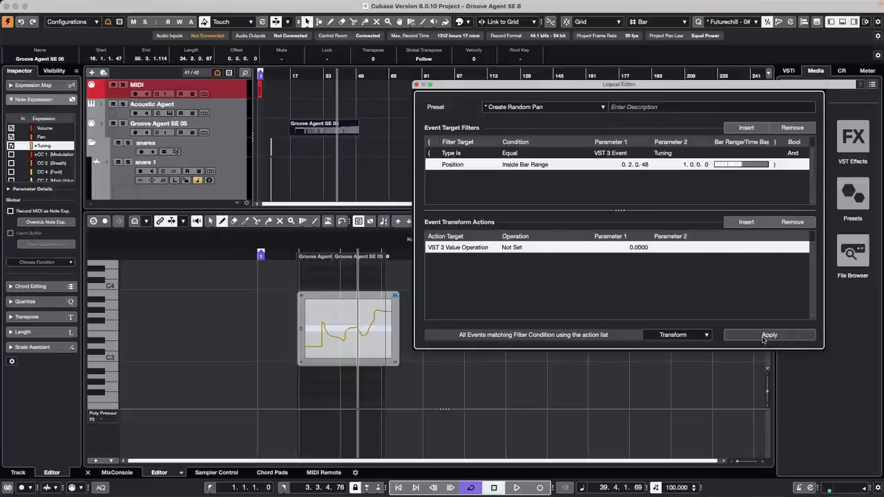
# - Set the VST 3 value operation to Set to Fixed Value and apply the transformation to the tuning curve
pyautogui.click(540, 248)
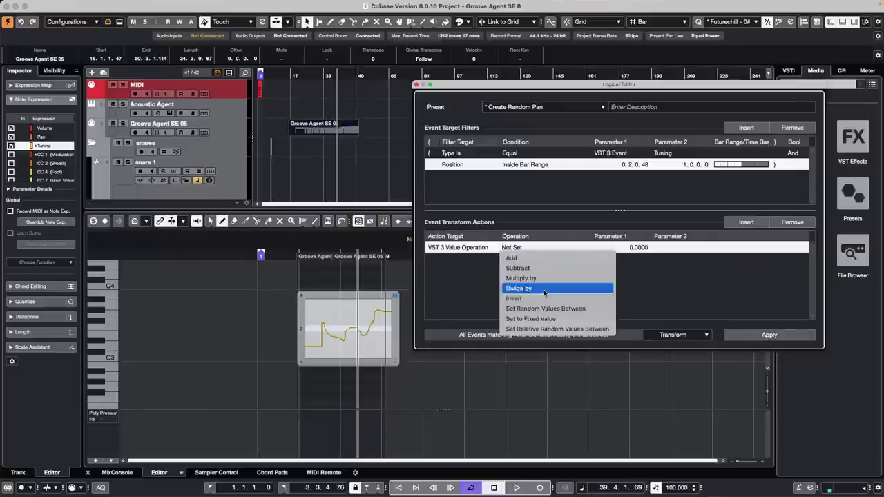
pyautogui.click(554, 319)
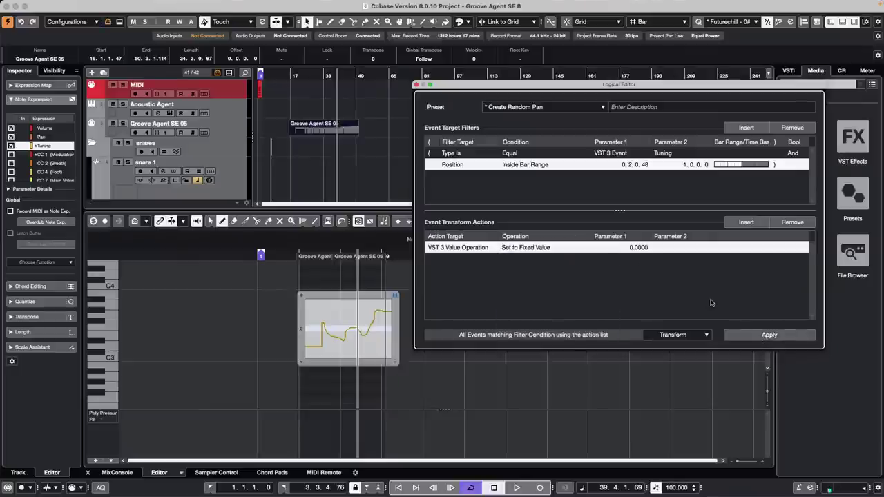
pyautogui.click(770, 336)
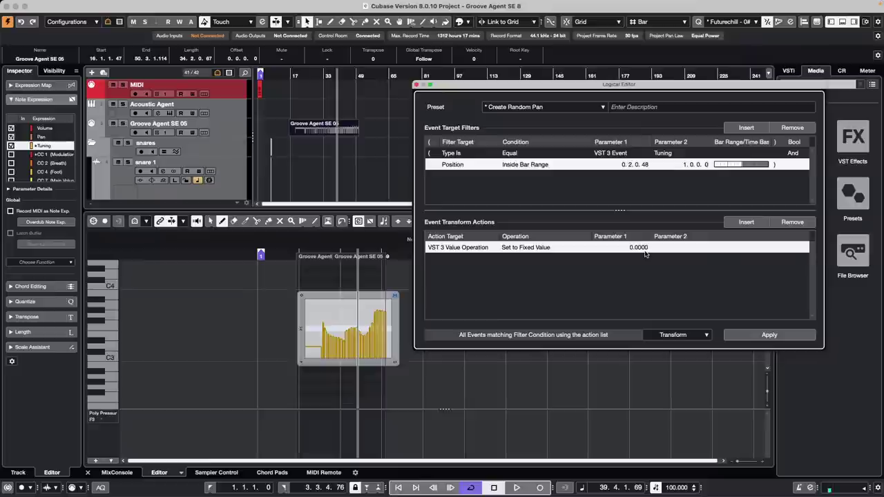
# - Change the Position filter's bar range to 0.2.0.0 through 0.3.0.105 and apply the transformation again
pyautogui.moveTo(741, 166); pyautogui.dragTo(757, 167)
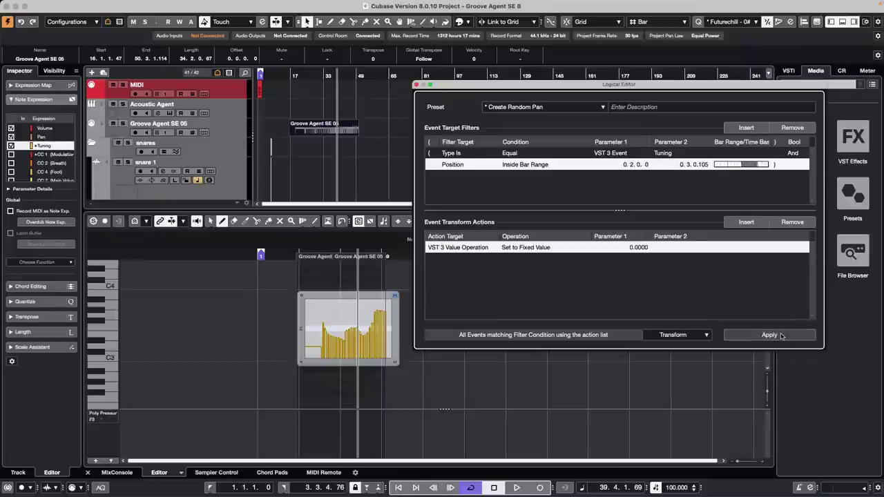
pyautogui.click(781, 337)
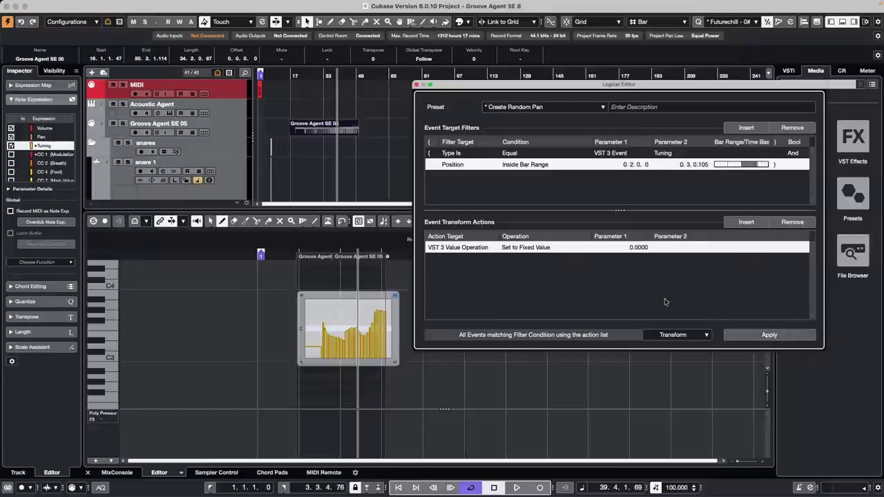
pyautogui.click(365, 310)
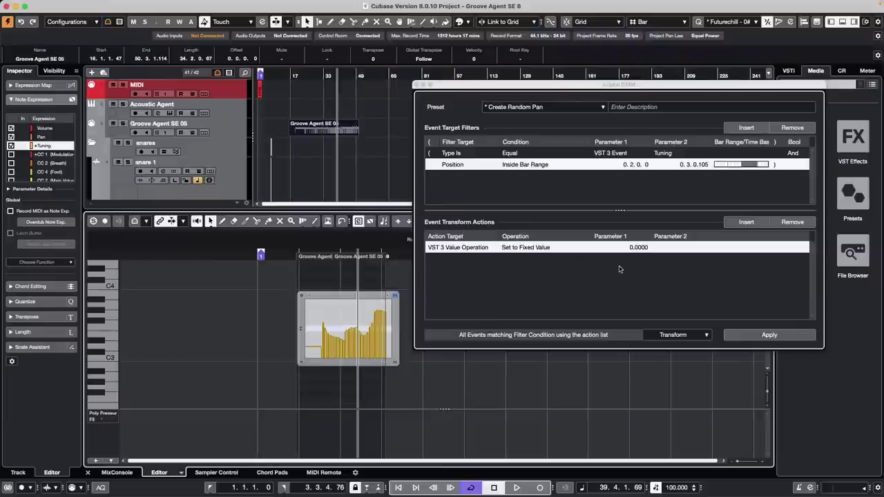
# - Move the Logical Editor aside, review the Position filter's available conditions and open the list of factory presets
pyautogui.moveTo(500, 85); pyautogui.dragTo(316, 77)
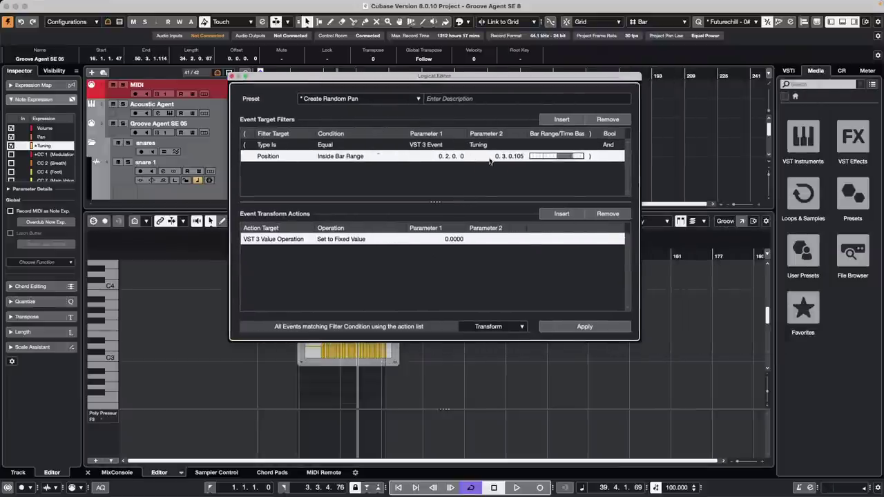
pyautogui.click(347, 156)
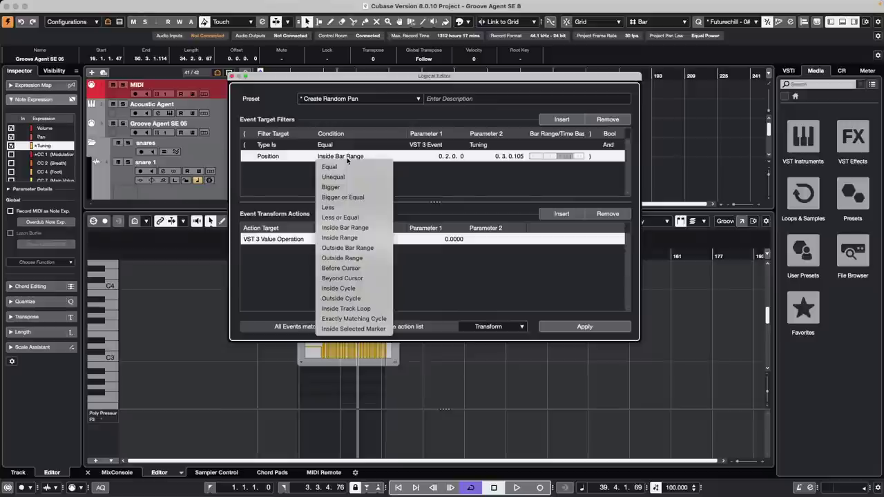
pyautogui.click(435, 250)
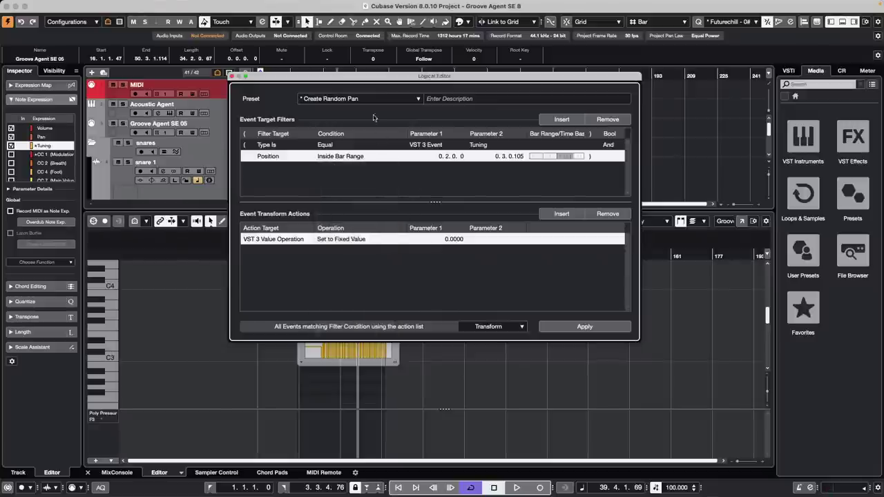
pyautogui.click(365, 101)
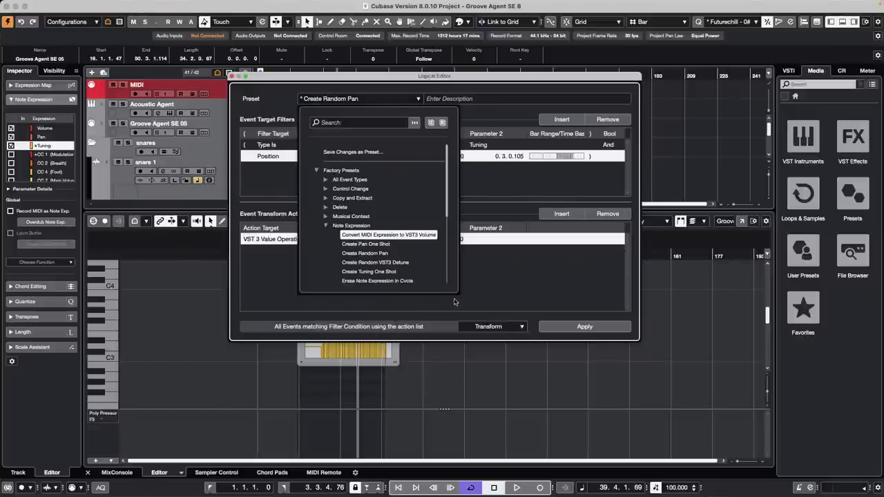
# - Load the Create Pan One Shot factory preset, apply it, and display the note's Pan expression with the Logical Editor moved aside
pyautogui.click(395, 245)
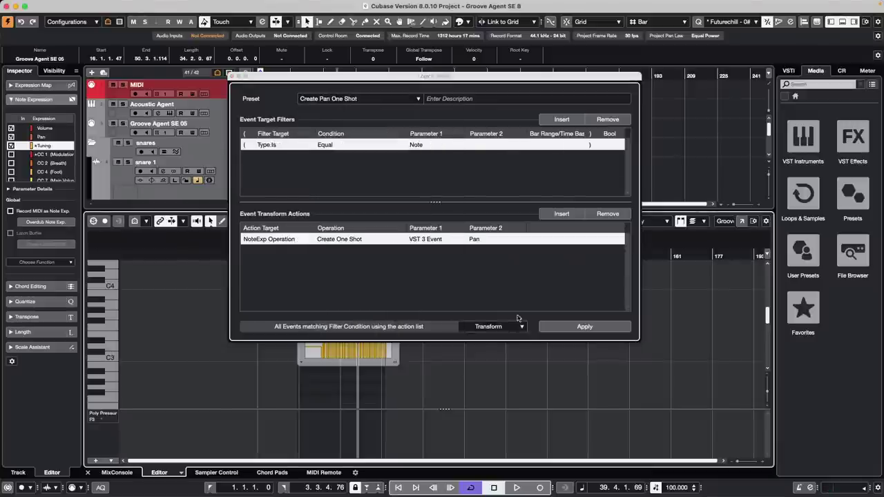
pyautogui.click(584, 327)
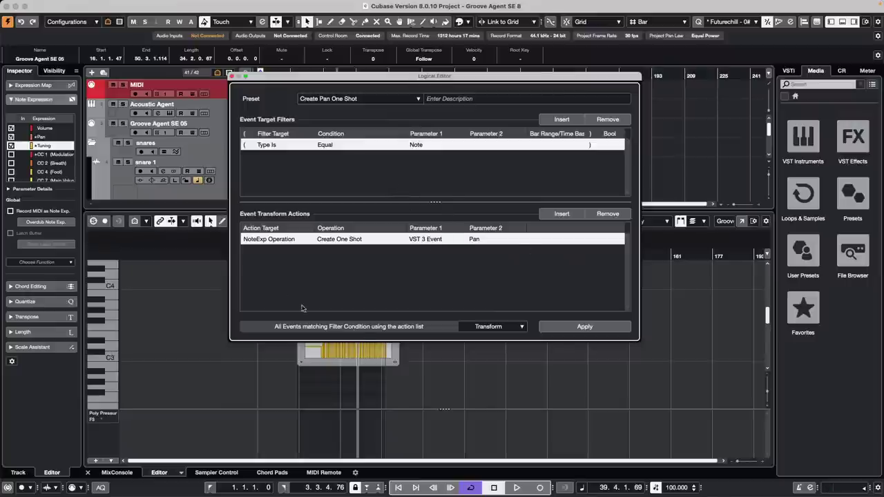
pyautogui.click(50, 137)
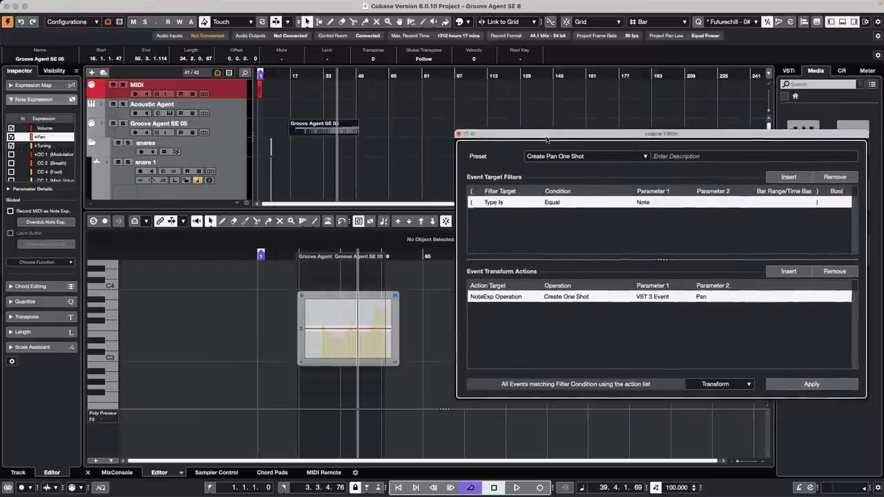
pyautogui.click(355, 330)
pyautogui.click(45, 138)
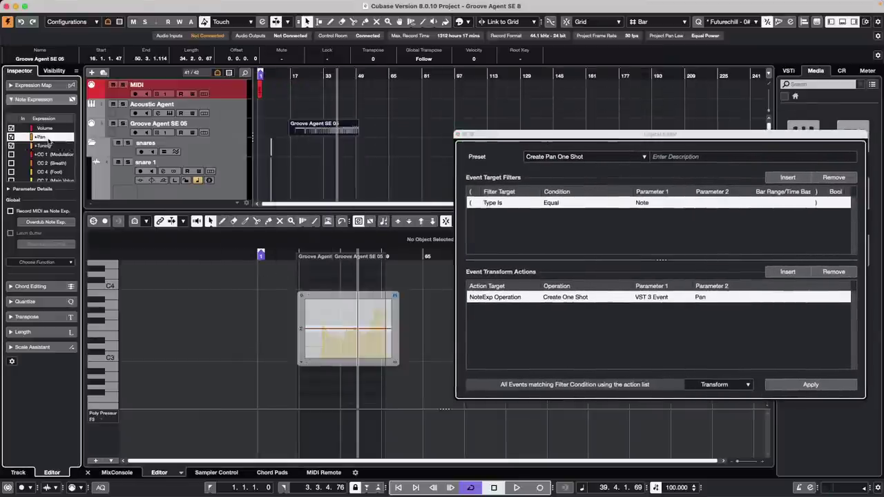
# - Apply the pan one-shot again and draw a pan curve across the note that dips in the middle and rises near its end
pyautogui.click(737, 295)
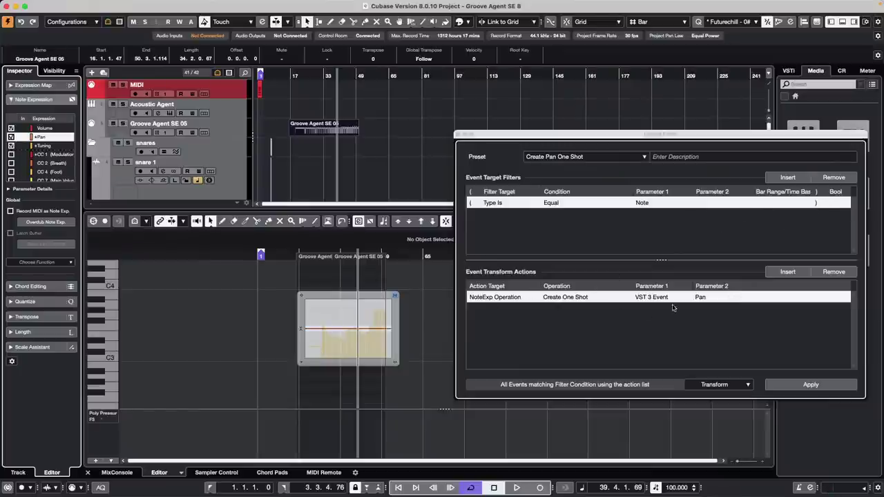
pyautogui.click(812, 385)
pyautogui.rightClick(353, 319)
pyautogui.click(360, 320)
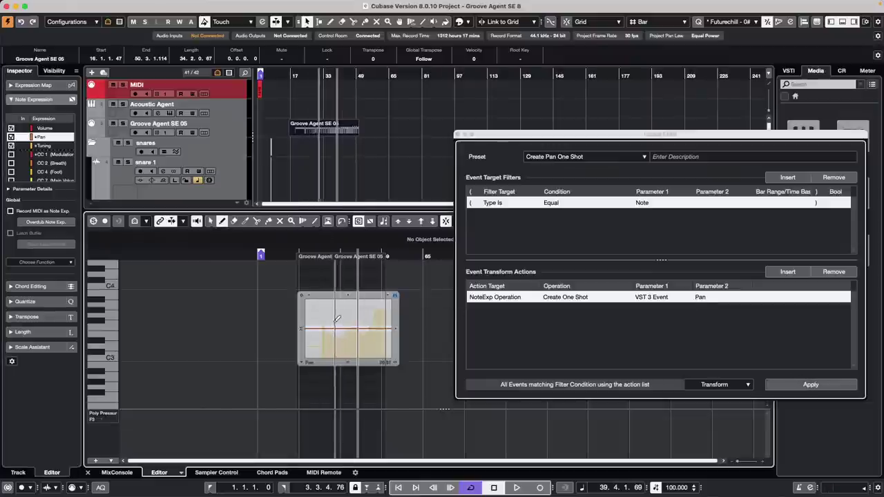
pyautogui.moveTo(325, 315)
pyautogui.mouseDown()
pyautogui.moveTo(331, 326)
pyautogui.moveTo(360, 330)
pyautogui.moveTo(390, 311)
pyautogui.mouseUp()
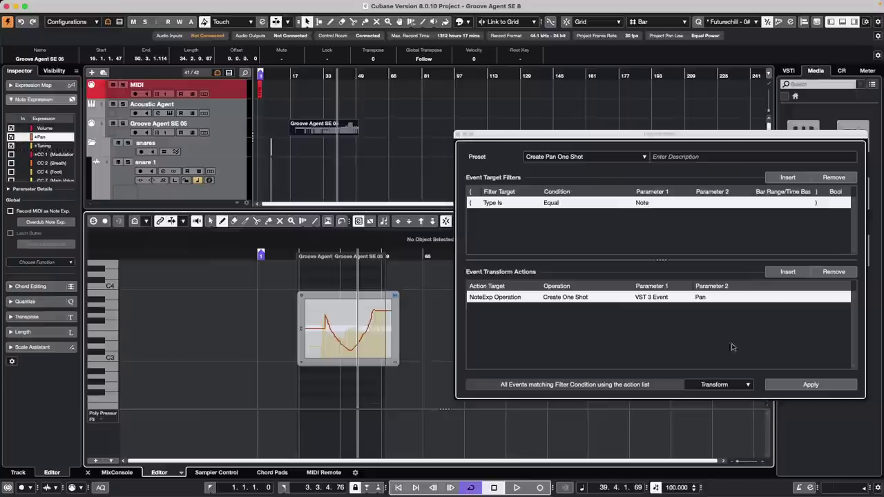
# - Apply the Create Pan One Shot transformation to the note with the drawn pan curve and close the Logical Editor
pyautogui.click(809, 389)
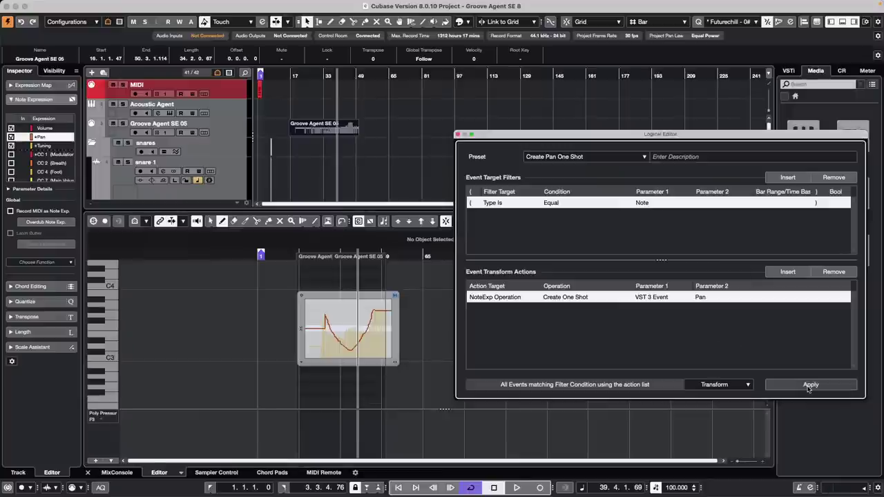
pyautogui.click(808, 388)
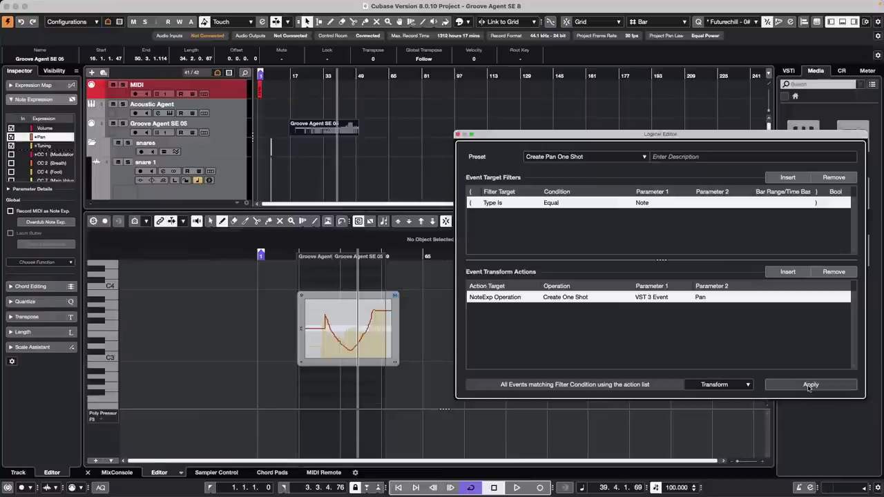
pyautogui.click(457, 135)
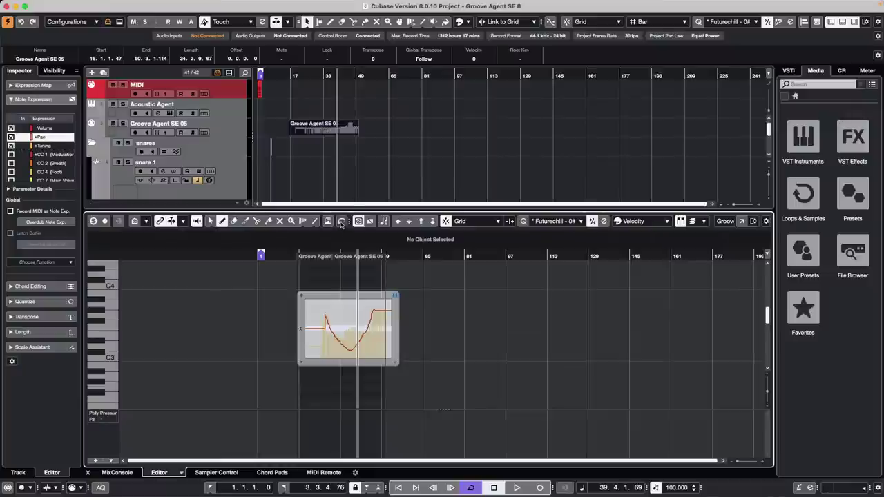
# - Enlarge the track area, open the recent project Amos Moses - GO.cpr and activate it
pyautogui.moveTo(349, 209); pyautogui.dragTo(350, 301)
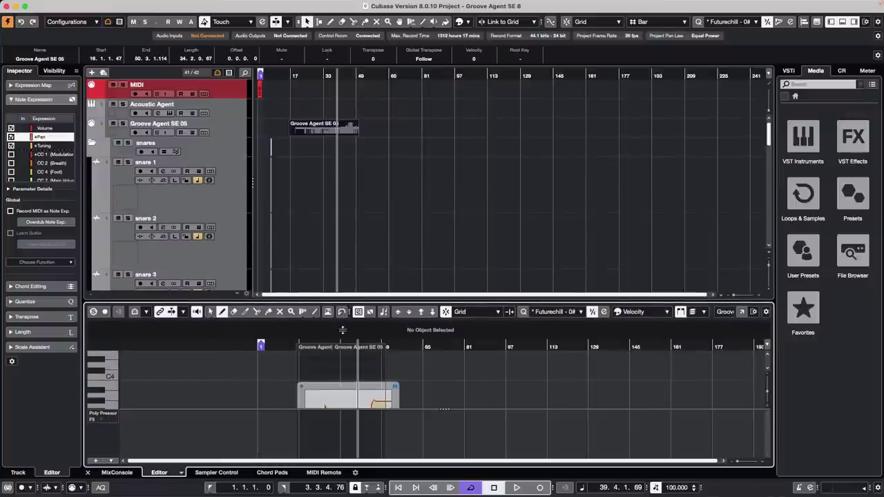
pyautogui.click(61, 7)
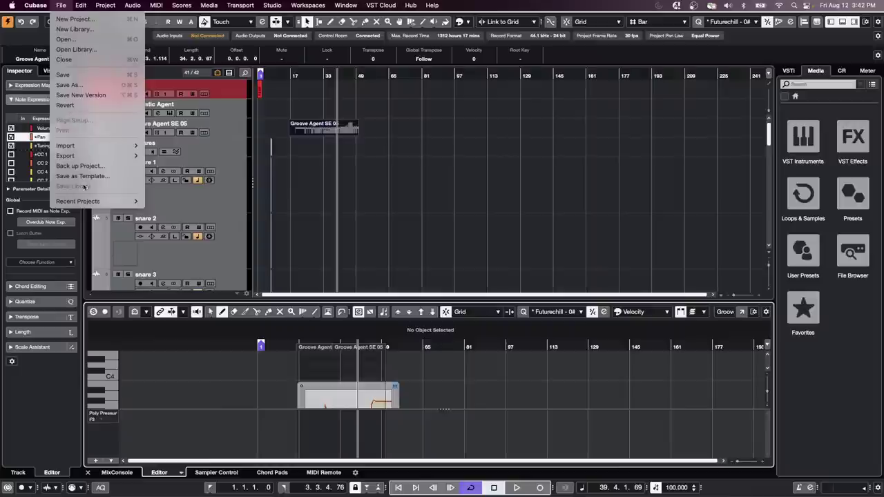
pyautogui.moveTo(86, 203)
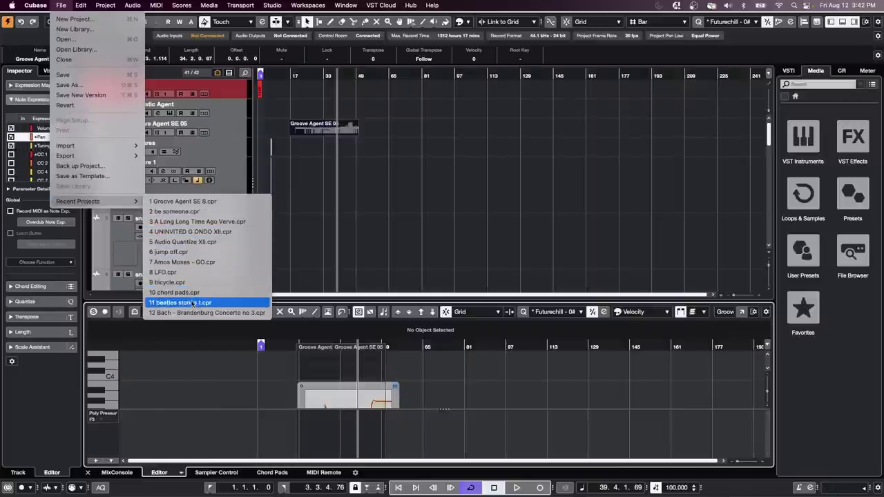
pyautogui.click(193, 263)
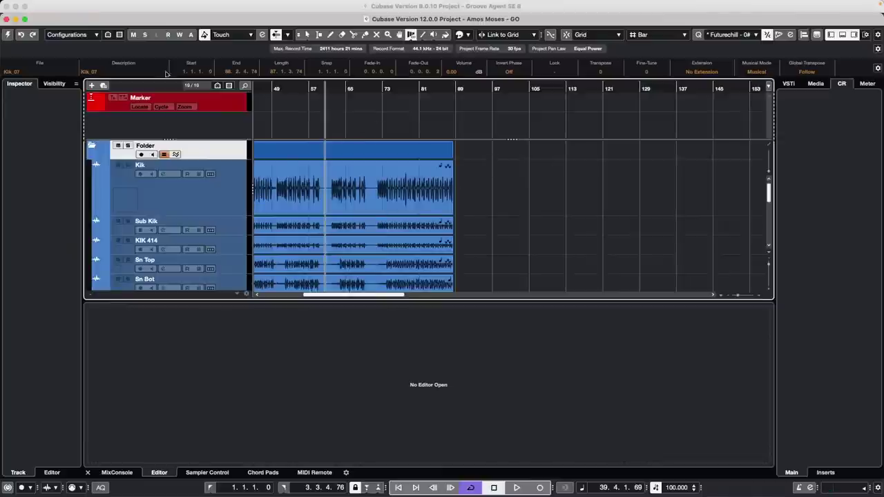
pyautogui.click(7, 35)
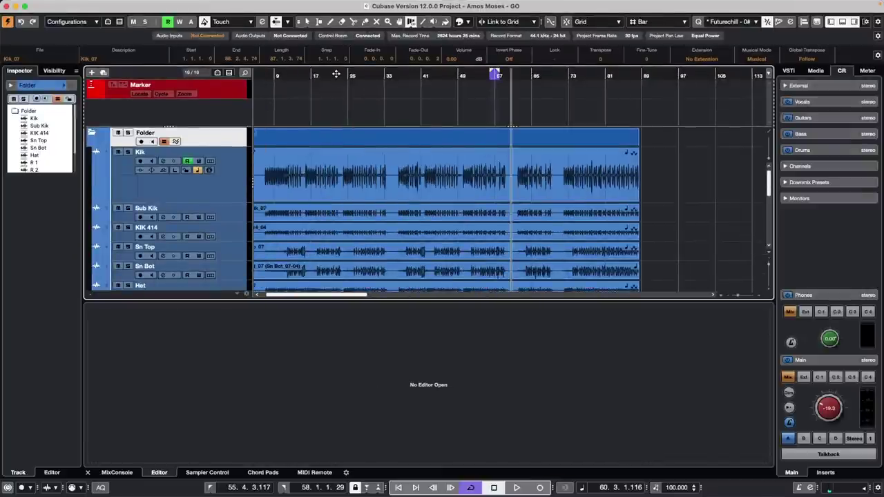
# - Switch to System Preferences, search for "mouse" and review the Mouse settings, including scroll direction and scrolling speed
pyautogui.moveTo(333, 77); pyautogui.dragTo(303, 88)
pyautogui.click(280, 77)
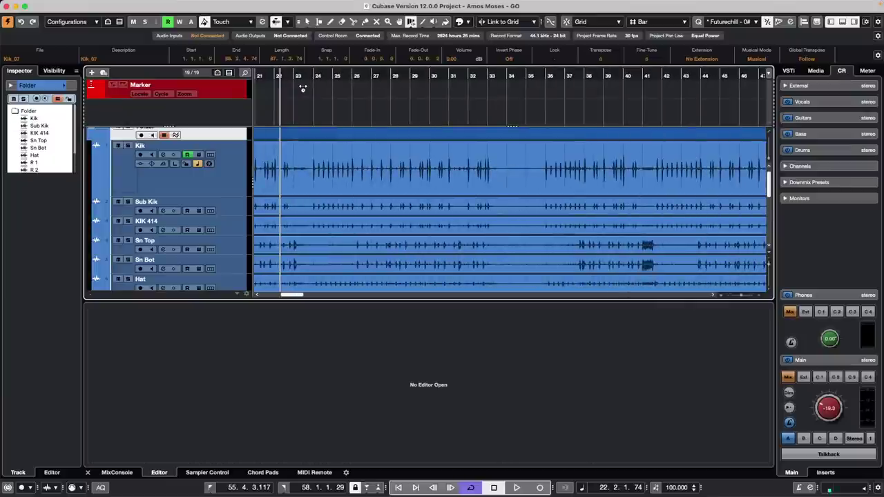
pyautogui.click(11, 5)
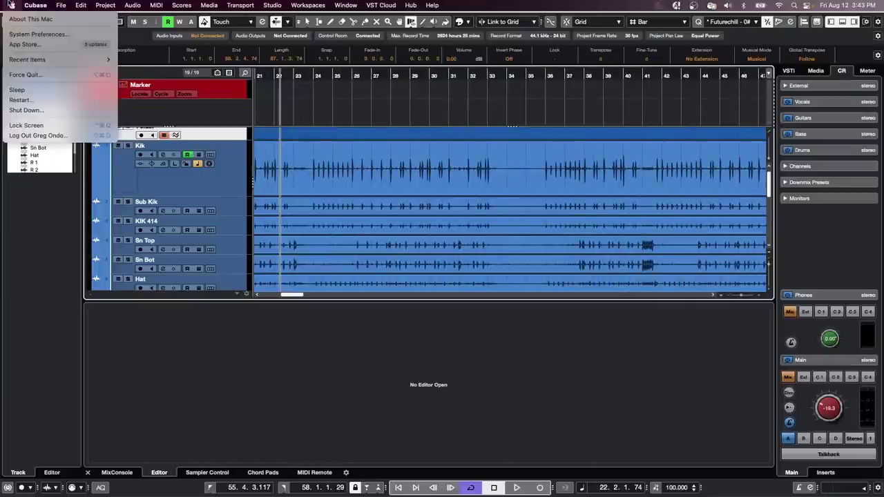
pyautogui.click(29, 35)
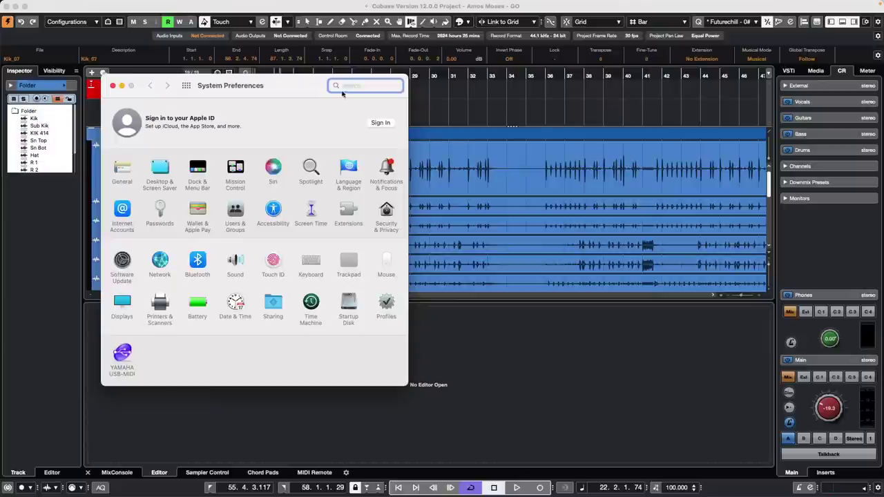
pyautogui.write('mouse')
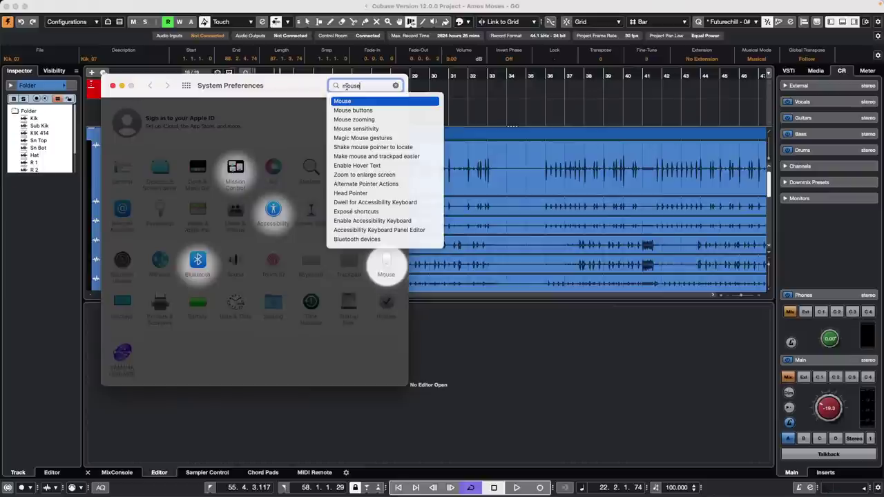
pyautogui.click(386, 266)
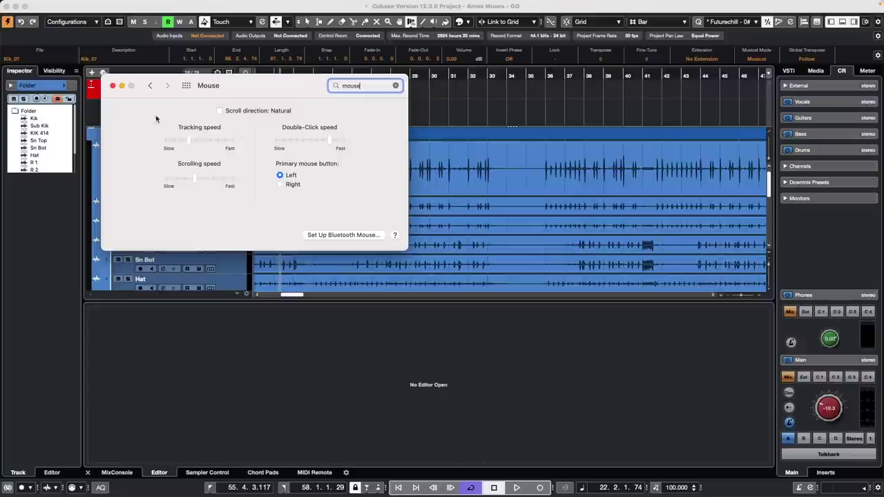
pyautogui.click(233, 116)
pyautogui.moveTo(259, 78)
pyautogui.mouseDown()
pyautogui.moveTo(308, 149)
pyautogui.moveTo(407, 207)
pyautogui.mouseUp()
pyautogui.click(265, 205)
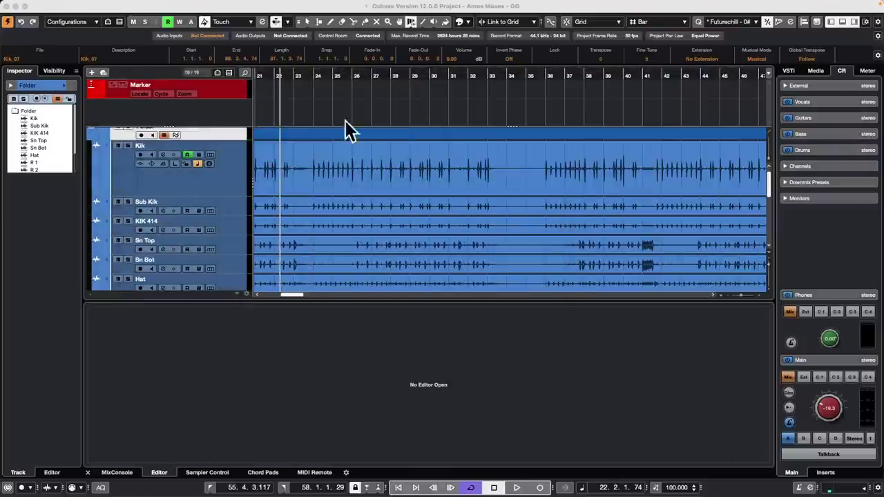
# - Check the Mouse settings in System Preferences once more and close the window
pyautogui.click(339, 113)
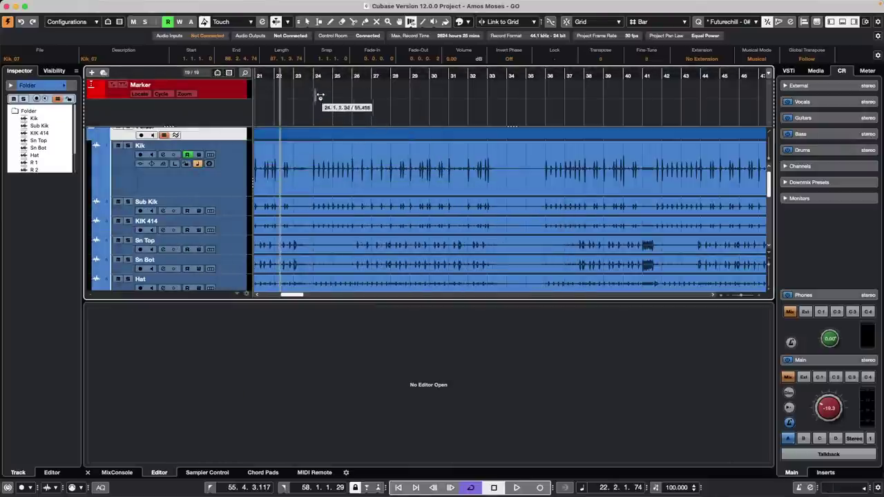
pyautogui.moveTo(314, 77); pyautogui.dragTo(295, 67)
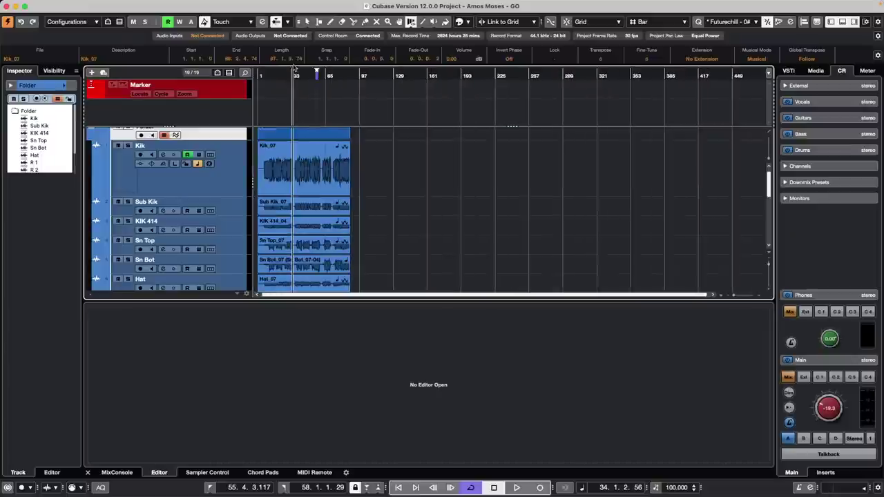
pyautogui.moveTo(157, 4)
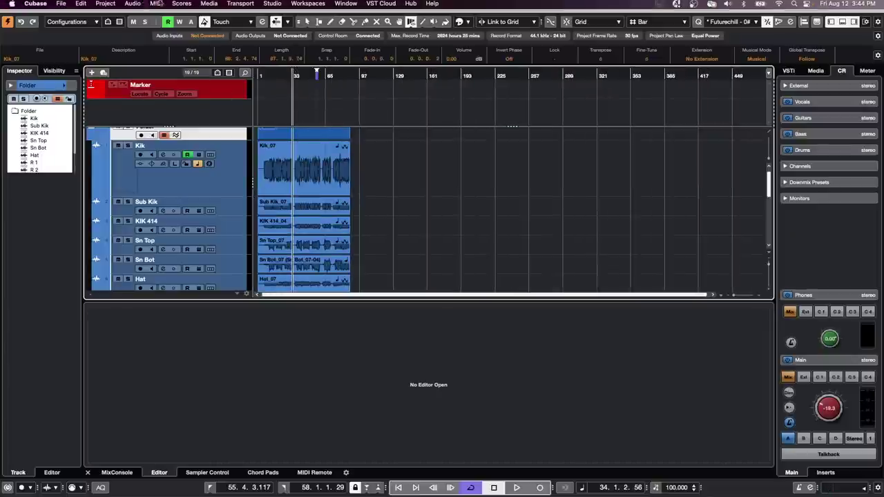
pyautogui.click(11, 3)
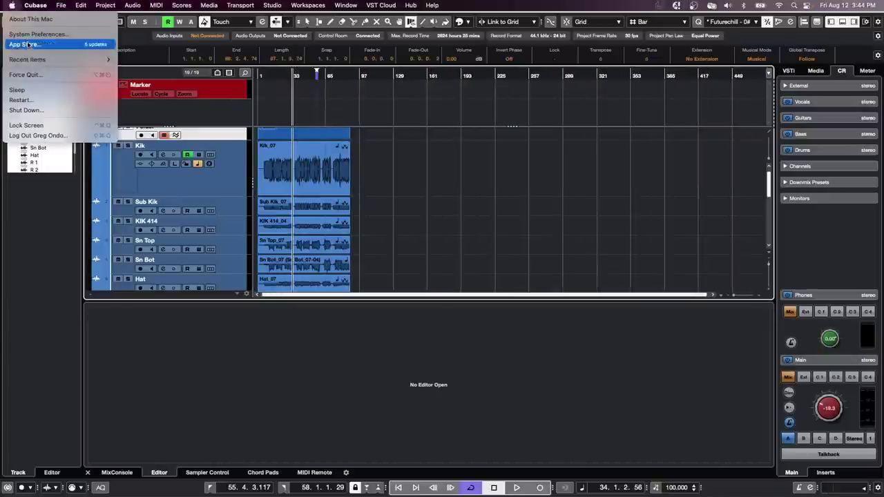
pyautogui.click(48, 33)
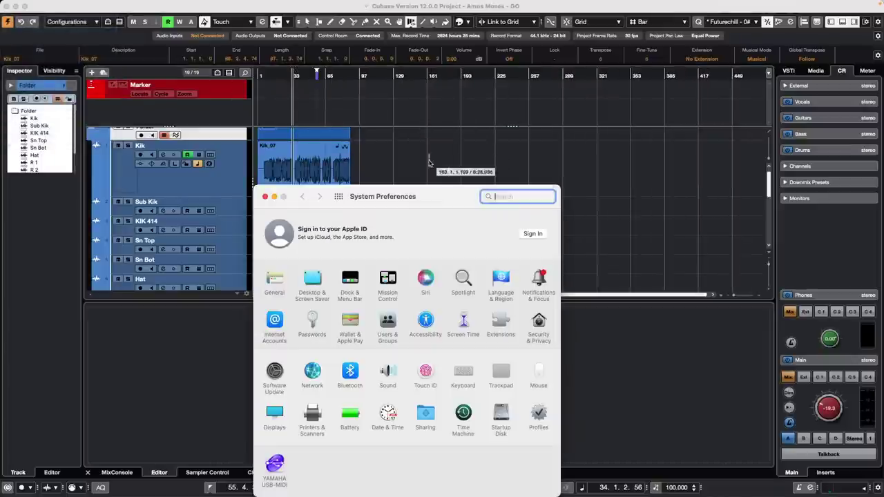
pyautogui.click(539, 374)
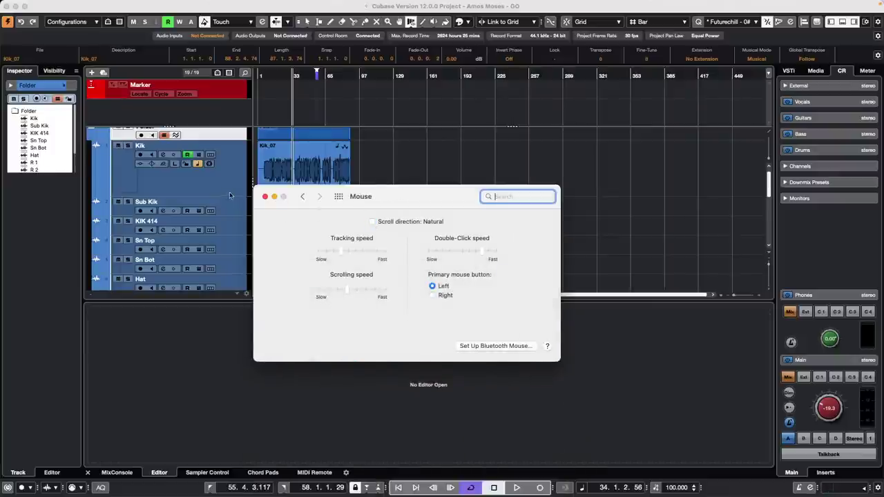
pyautogui.click(265, 197)
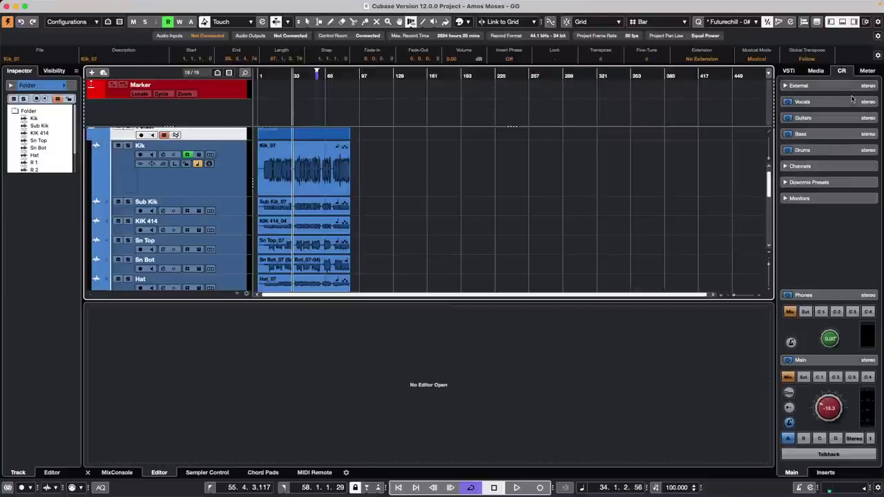
# - Search the Loops & Samples media for "cowbell"
pyautogui.click(818, 71)
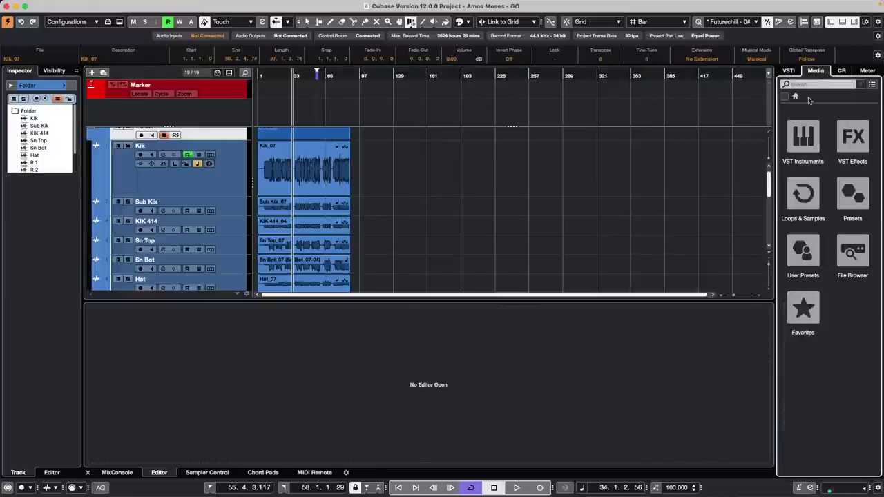
pyautogui.click(809, 192)
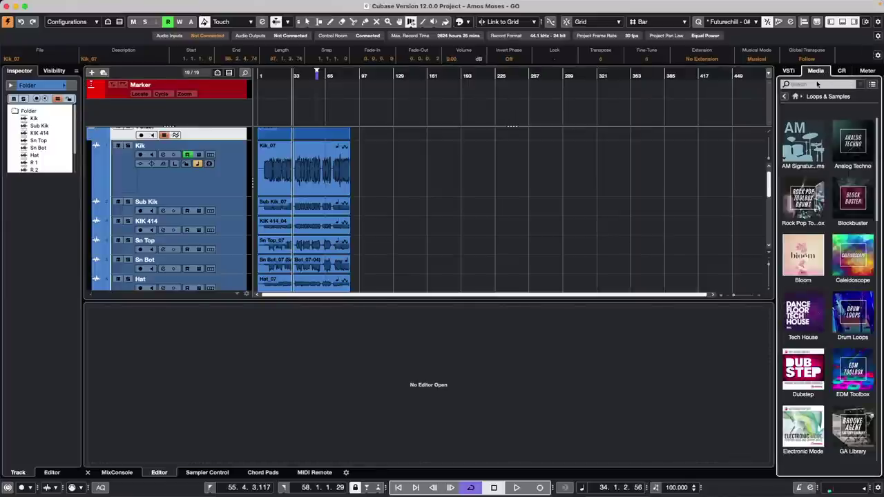
pyautogui.click(817, 83)
pyautogui.write('cow')
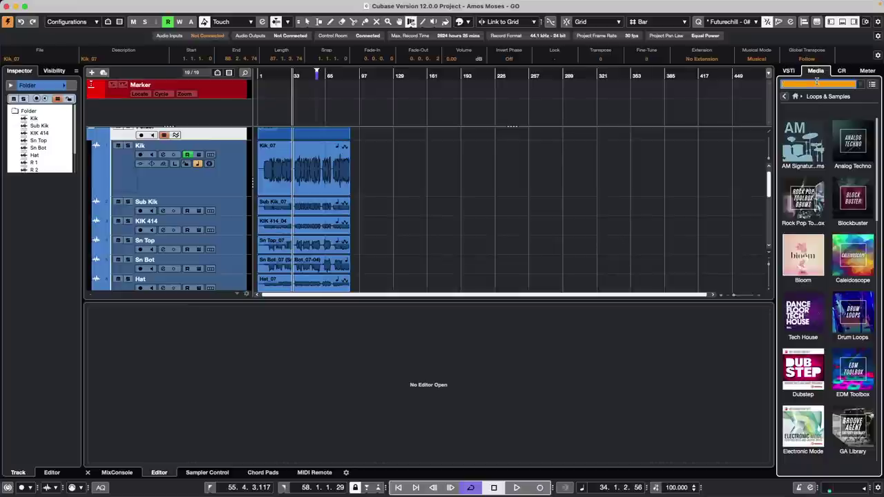
pyautogui.write('bell')
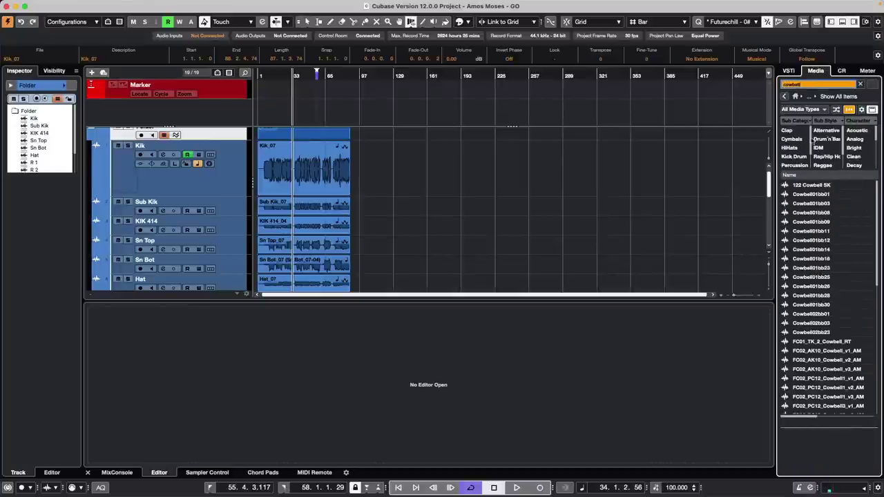
# - Audition the found cowbell samples one after another, from Cowbell01bb01 down to FC01_TK_2_Cowbell_RT
pyautogui.click(801, 194)
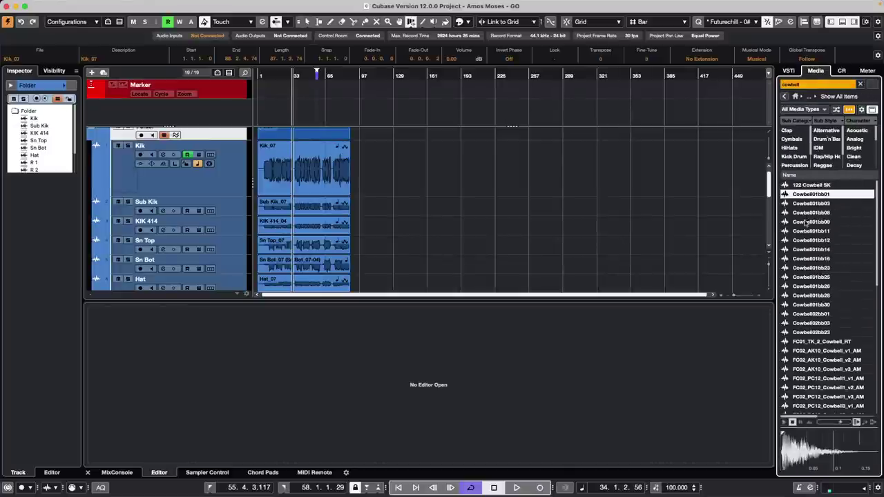
pyautogui.click(805, 221)
pyautogui.press('Down')
pyautogui.press('Down')
pyautogui.press('Down')
pyautogui.press('Down')
pyautogui.press('Down')
pyautogui.press('Down')
pyautogui.press('Down')
pyautogui.press('Down')
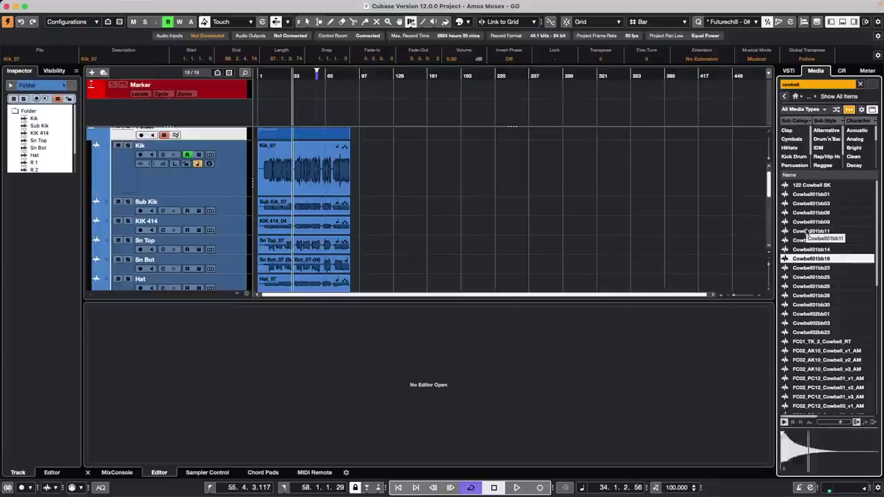
pyautogui.press('Down')
pyautogui.press('Down')
pyautogui.press('Down')
pyautogui.press('Down')
pyautogui.press('Down')
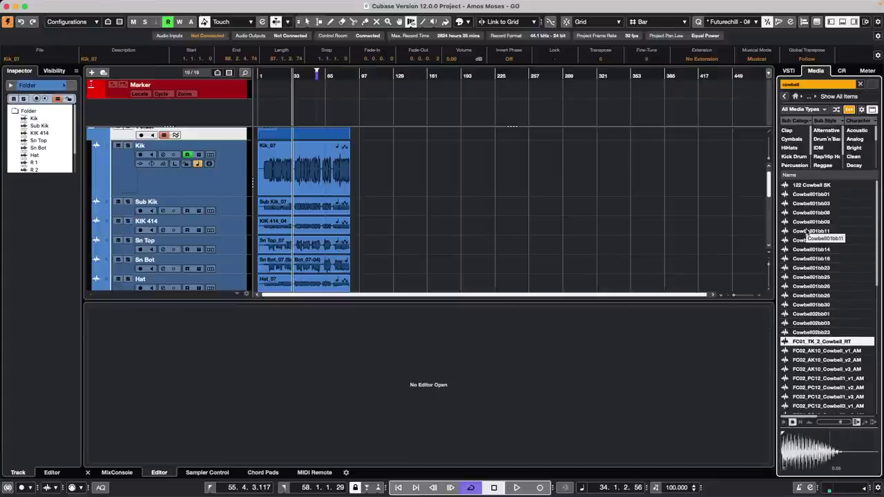
# - Audition the cowbell samples in reverse order, from FC01_TK_2_Cowbell_RT back up to 122 Cowbell SK
pyautogui.press('Up')
pyautogui.press('Up')
pyautogui.press('Up')
pyautogui.press('Up')
pyautogui.press('Up')
pyautogui.press('Up')
pyautogui.press('Up')
pyautogui.press('Up')
pyautogui.press('Up')
pyautogui.press('Up')
pyautogui.press('Up')
pyautogui.press('Up')
pyautogui.press('Up')
pyautogui.press('Up')
pyautogui.press('Up')
pyautogui.press('Up')
pyautogui.press('Up')
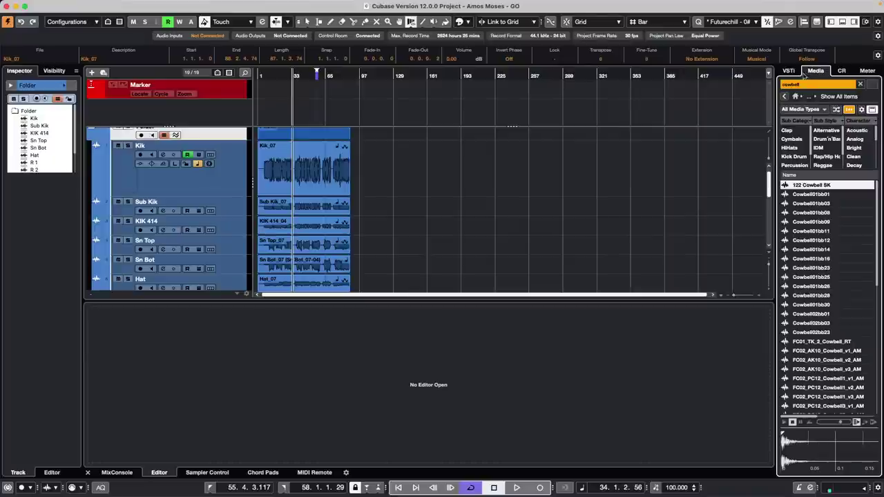
# - Search the Loops & Samples media for "strings" and preview 8Beat - Chorus B - Strings and Africa - Chorus A - Strings
pyautogui.click(807, 83)
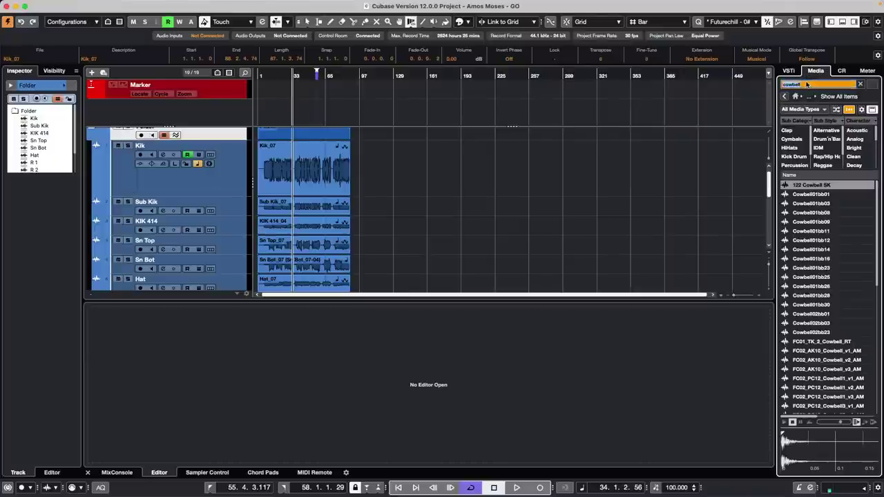
pyautogui.write('strings')
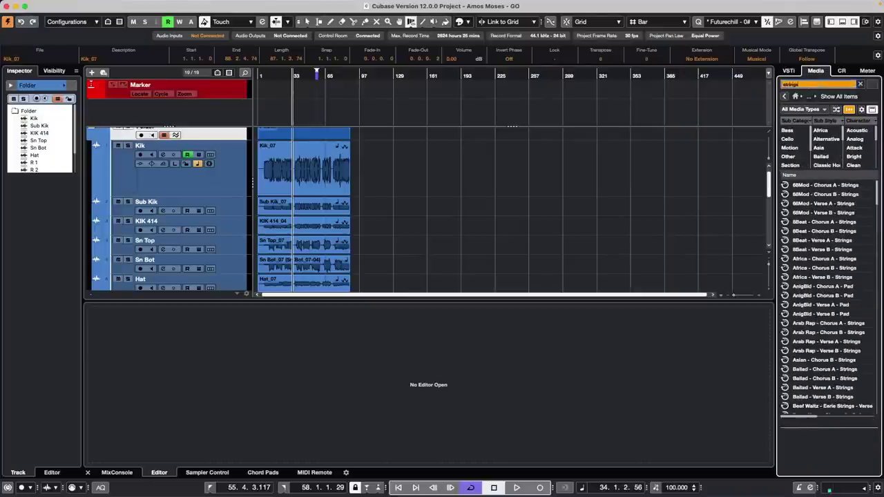
pyautogui.click(831, 232)
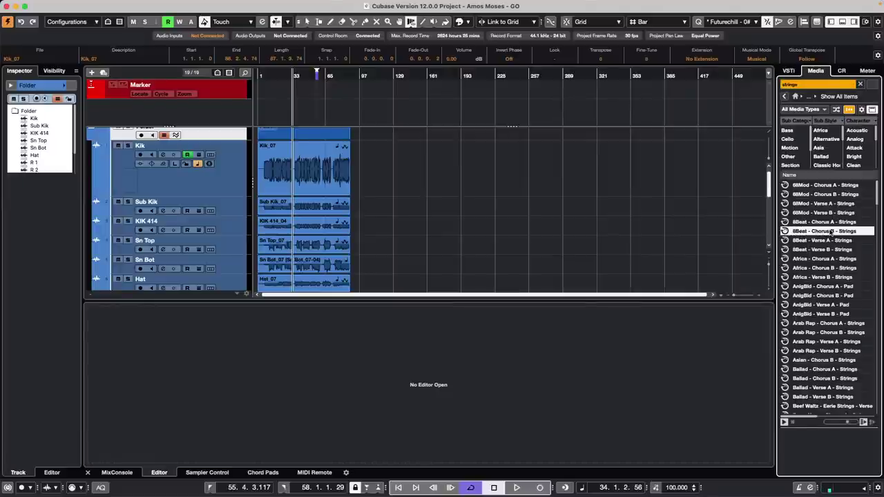
pyautogui.click(827, 259)
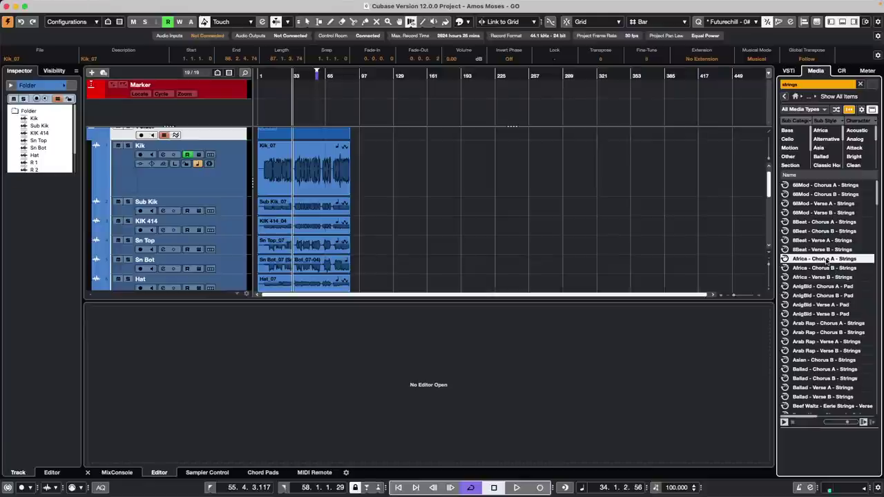
# - Audition the string audio samples near the end of the list, around T Bone_String_1, Too Deep_String_1 and Vintage Soul - Strings
pyautogui.scroll(-10, 820, 285)
pyautogui.scroll(-10, 820, 285)
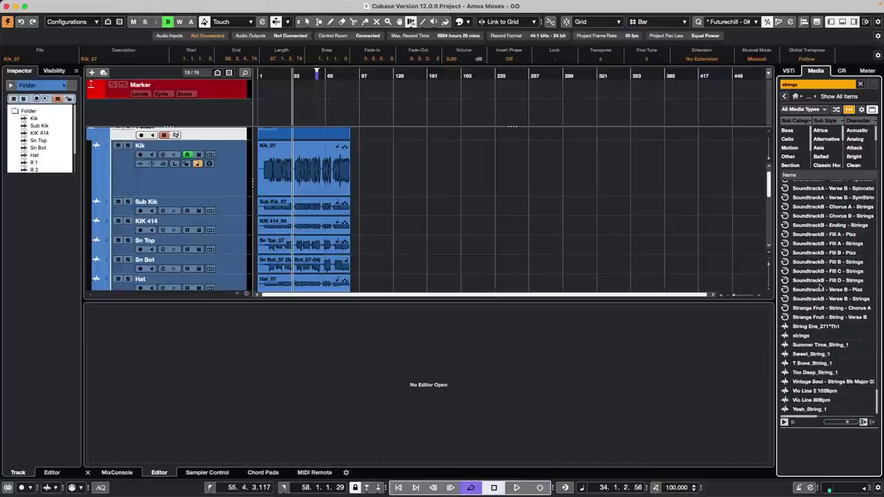
pyautogui.click(815, 364)
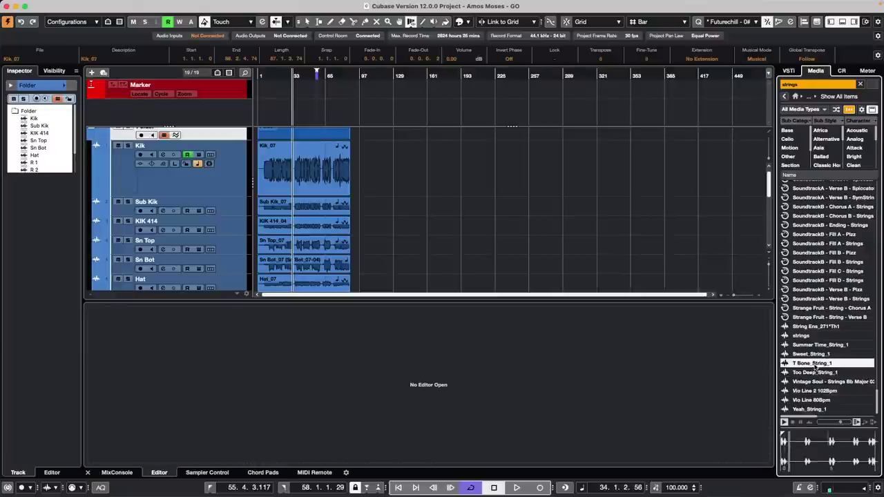
pyautogui.press('Down')
pyautogui.press('Down')
pyautogui.press('Down')
pyautogui.press('Down')
pyautogui.press('Down')
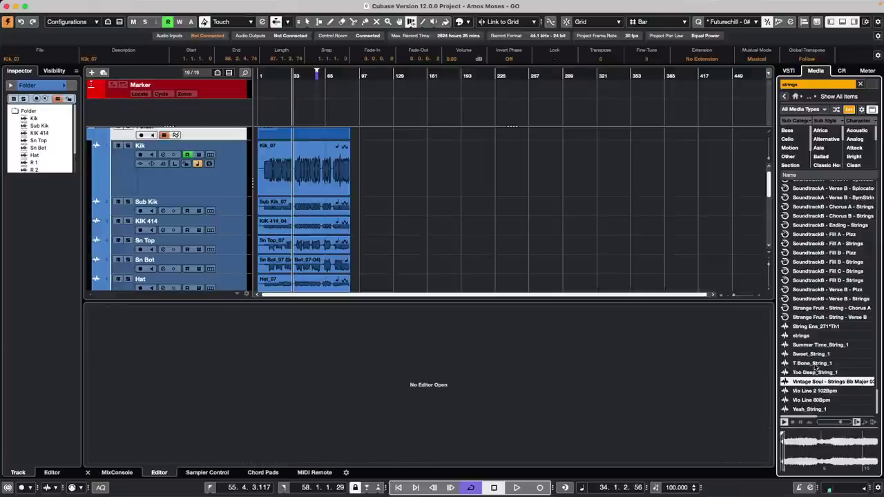
pyautogui.press('Up')
pyautogui.press('Up')
pyautogui.press('Up')
pyautogui.press('Up')
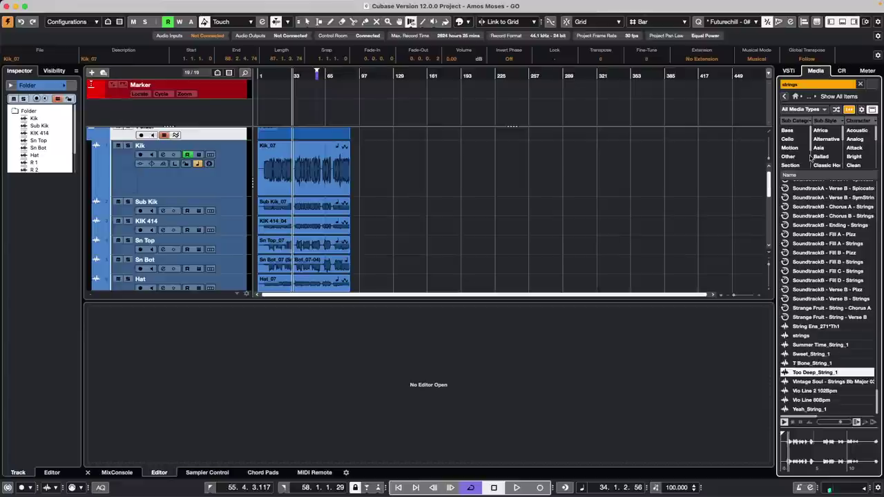
# - Browse the VST Instruments media to HALion Sonic SE and search its presets for "strings"
pyautogui.click(785, 96)
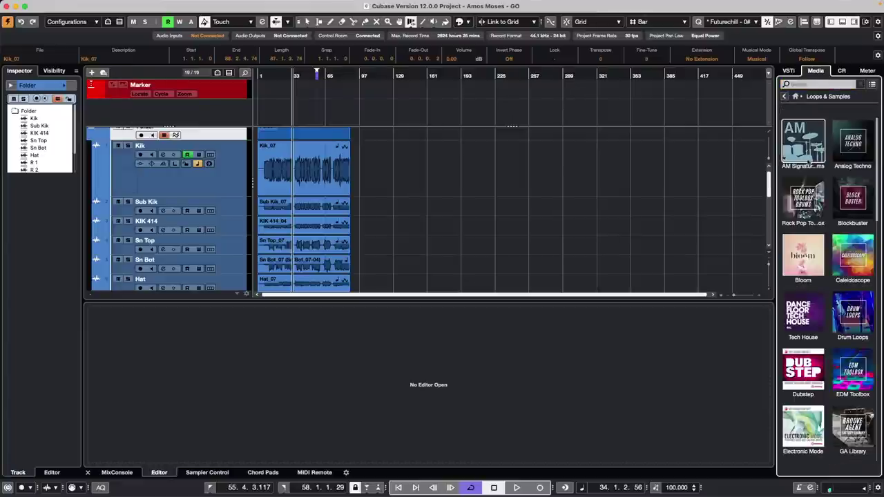
pyautogui.click(785, 96)
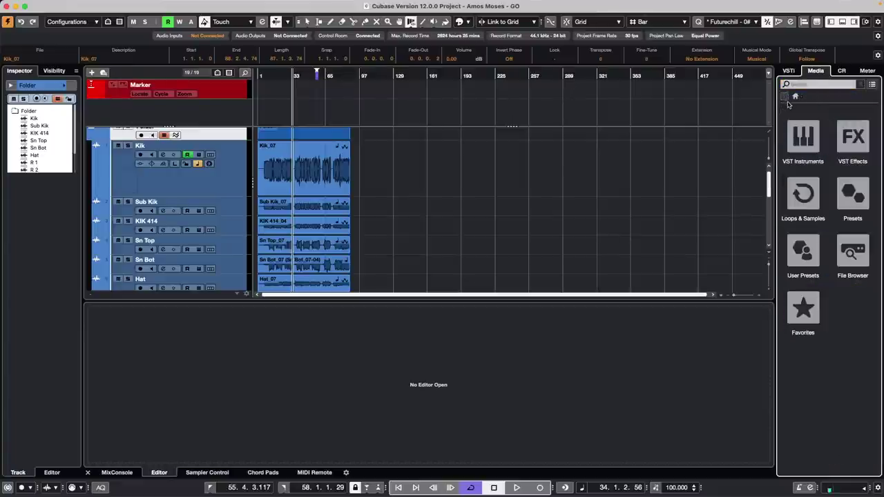
pyautogui.click(813, 149)
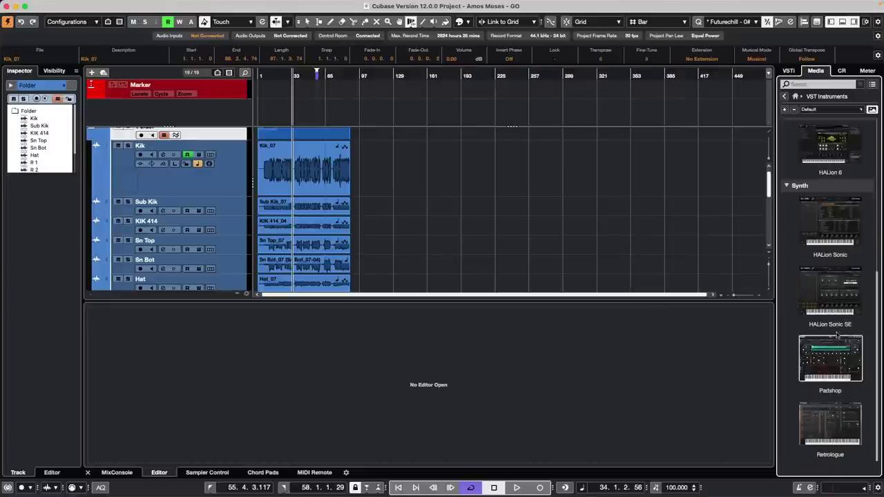
pyautogui.click(829, 307)
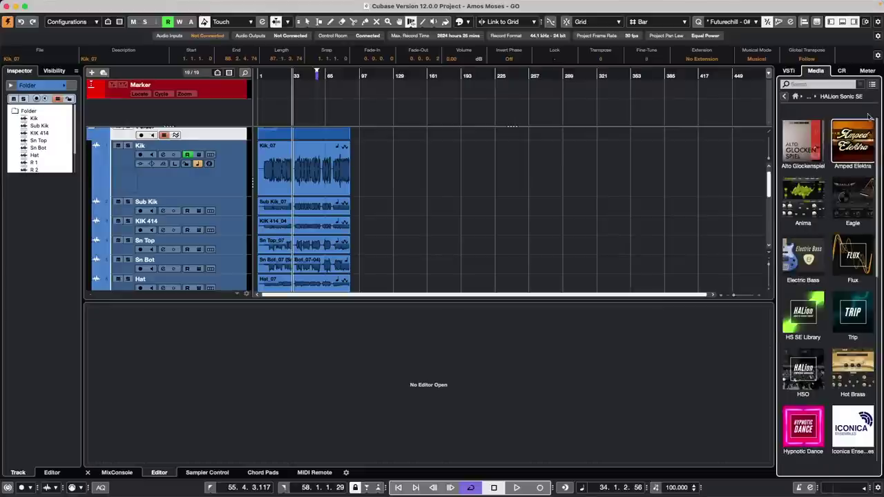
pyautogui.click(816, 85)
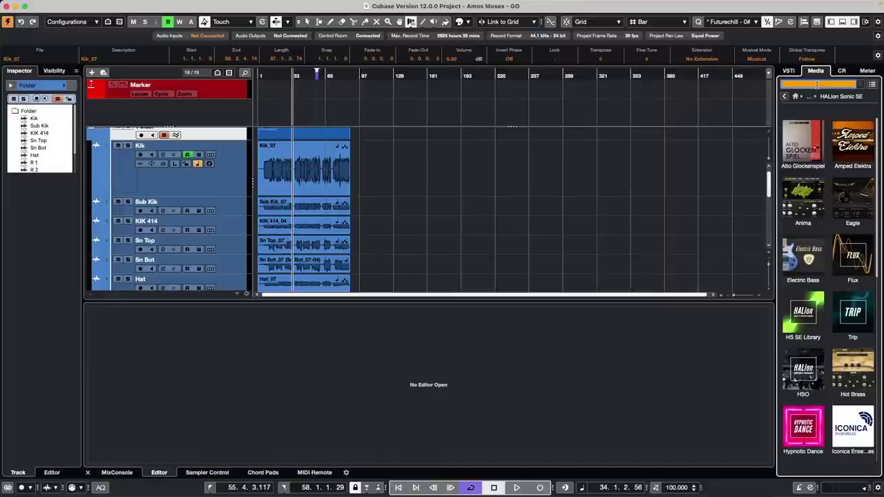
pyautogui.write('strings')
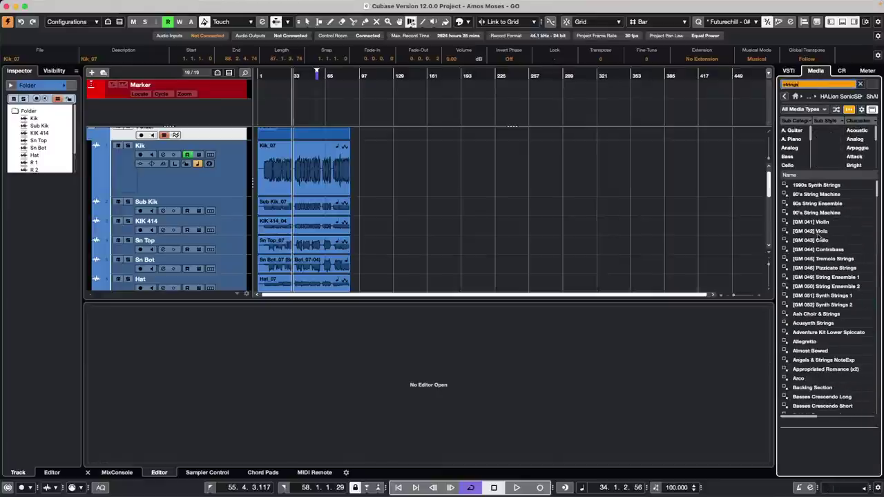
# - Audition the HALion Sonic SE string presets one after another, from [GM 042] Viola down to [GM 051] Synth Strings 1
pyautogui.click(817, 233)
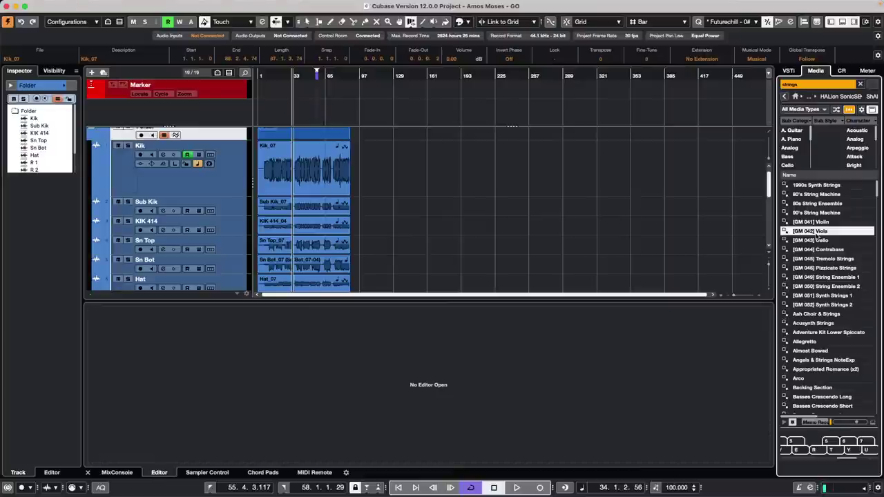
pyautogui.press('Down')
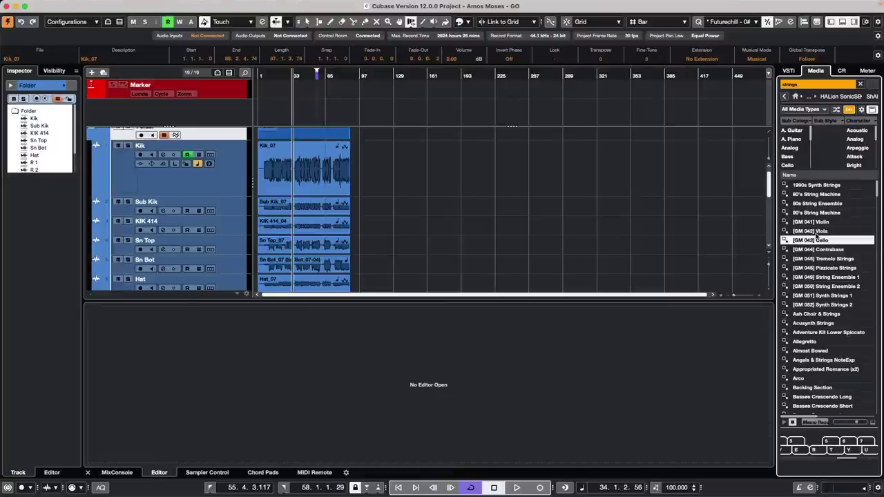
pyautogui.press('Down')
pyautogui.press('Down')
pyautogui.press('Down')
pyautogui.press('Down')
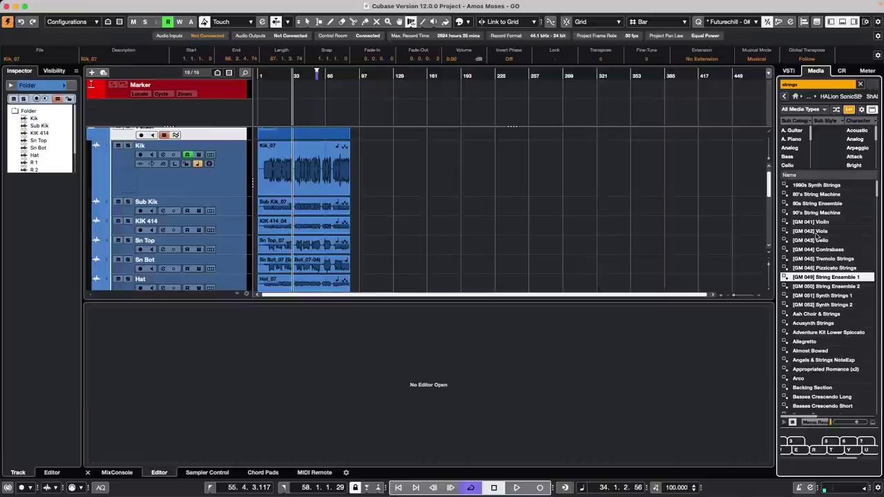
pyautogui.press('Down')
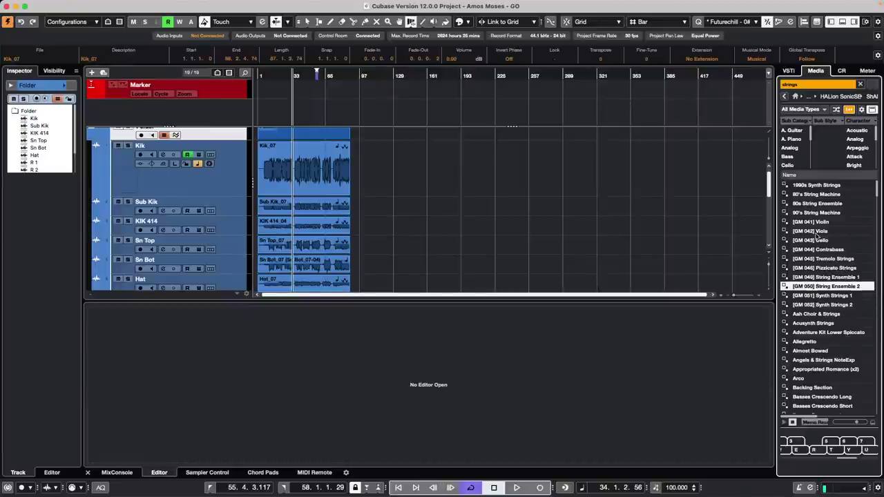
pyautogui.press('Down')
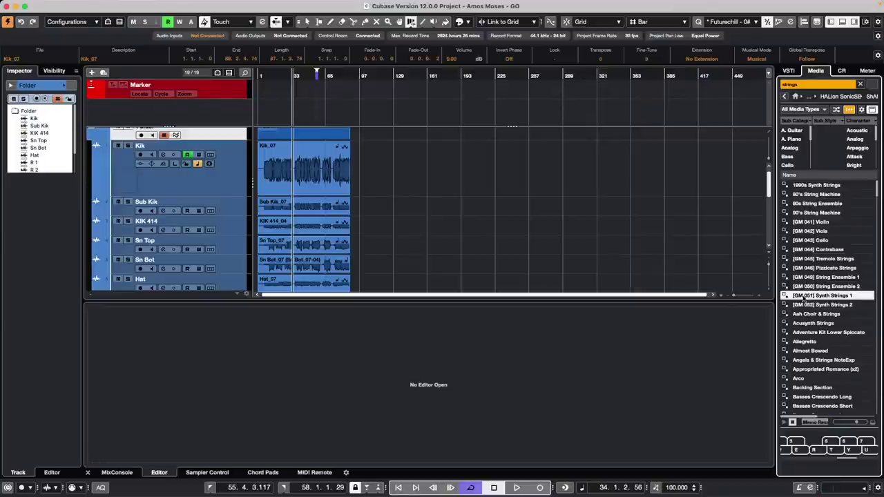
# - Create an instrument track from the [GM 051] Synth Strings 1 preset below KIK 414 and open its HALion Sonic SE editor
pyautogui.moveTo(822, 296); pyautogui.dragTo(230, 234)
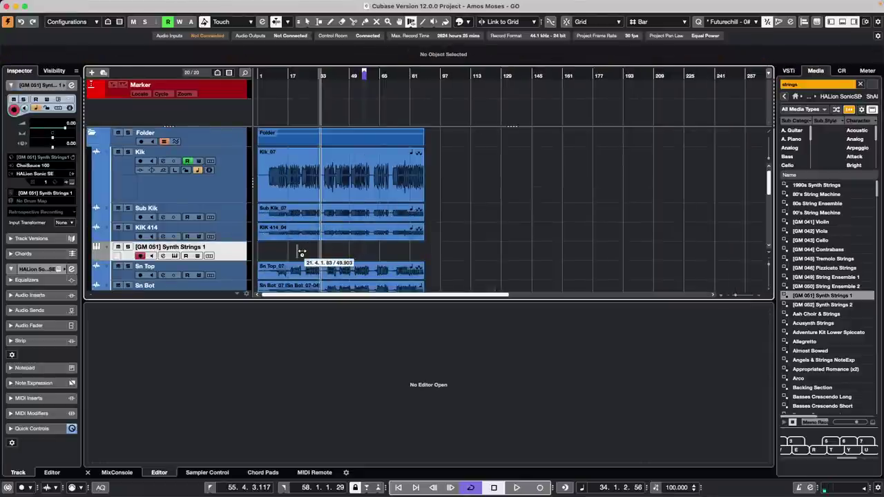
pyautogui.press('1')
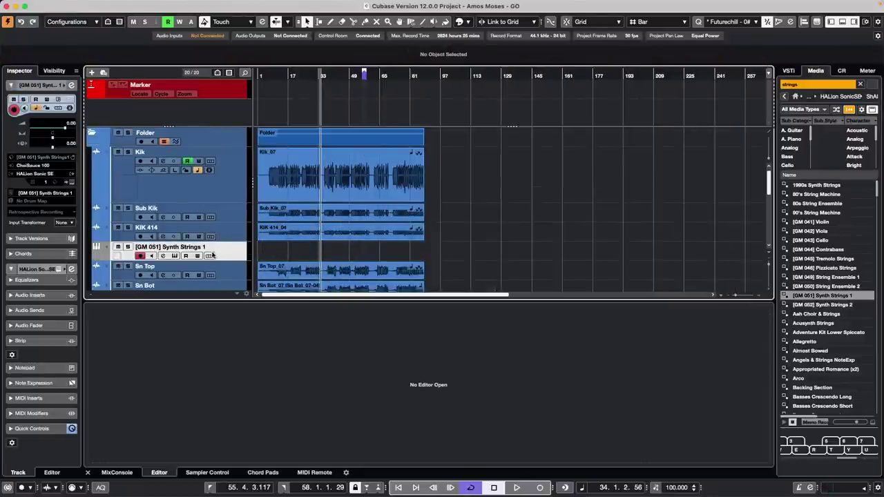
pyautogui.click(71, 182)
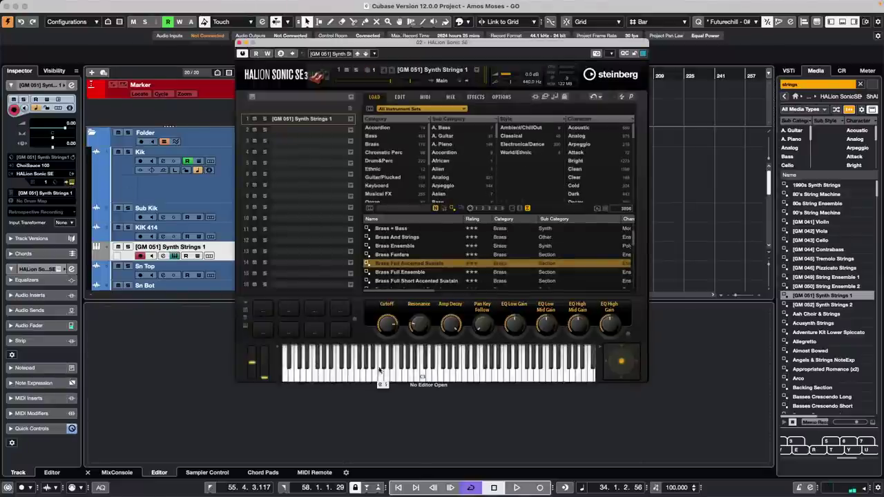
# - Set the Synth Strings 1 track's MIDI input to All MIDI Inputs and close the instrument editor
pyautogui.click(33, 165)
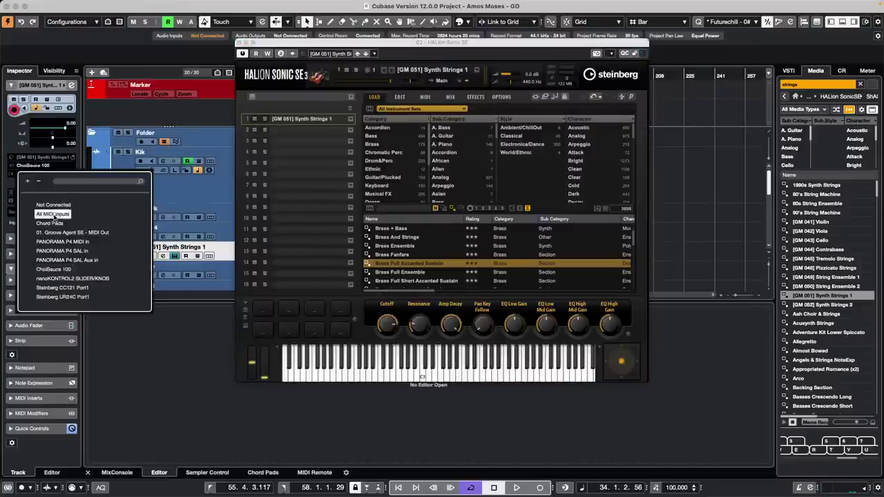
pyautogui.click(54, 215)
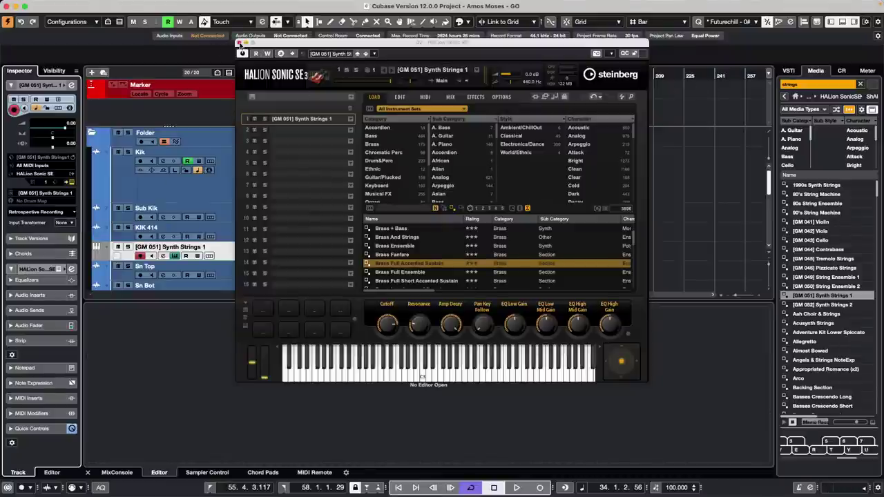
pyautogui.click(239, 43)
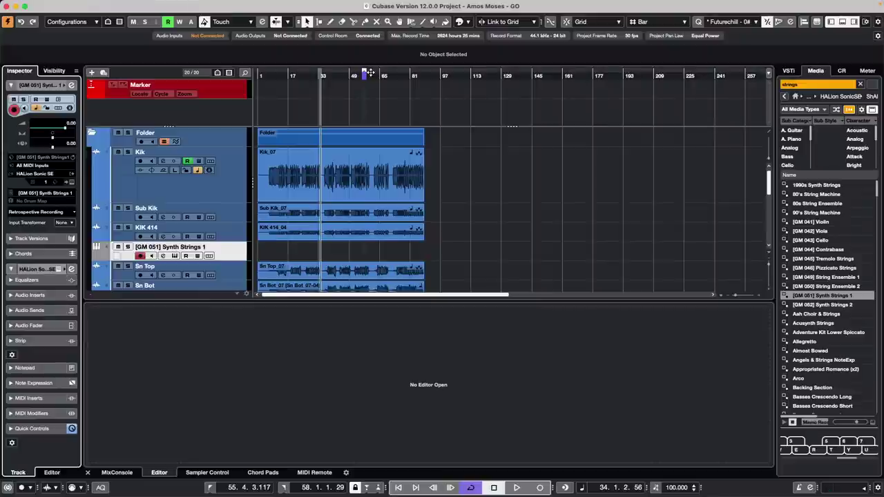
# - Switch to OBS to check the live stream status and return to Cubase
pyautogui.press('super+Tab')
pyautogui.press('super+Tab')
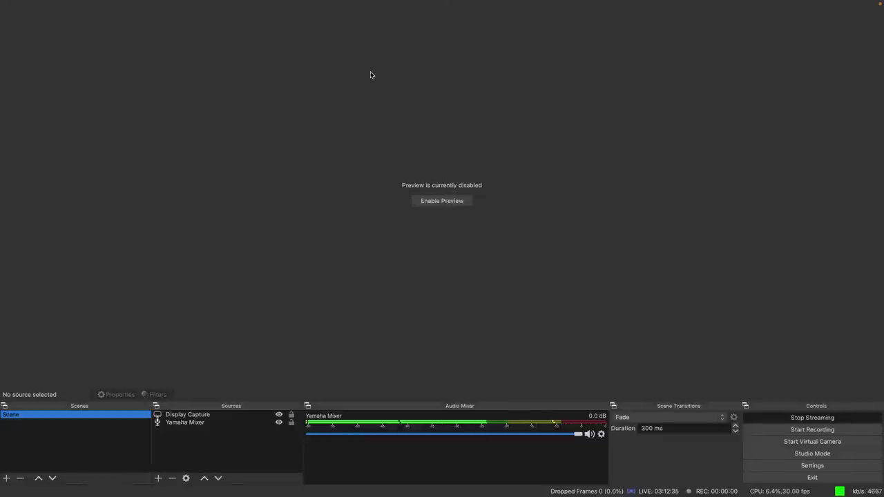
pyautogui.press('super+Tab')
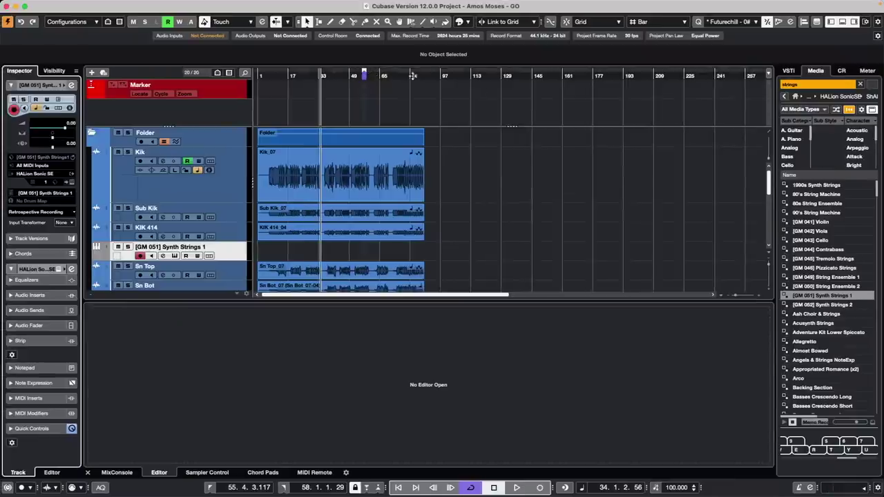
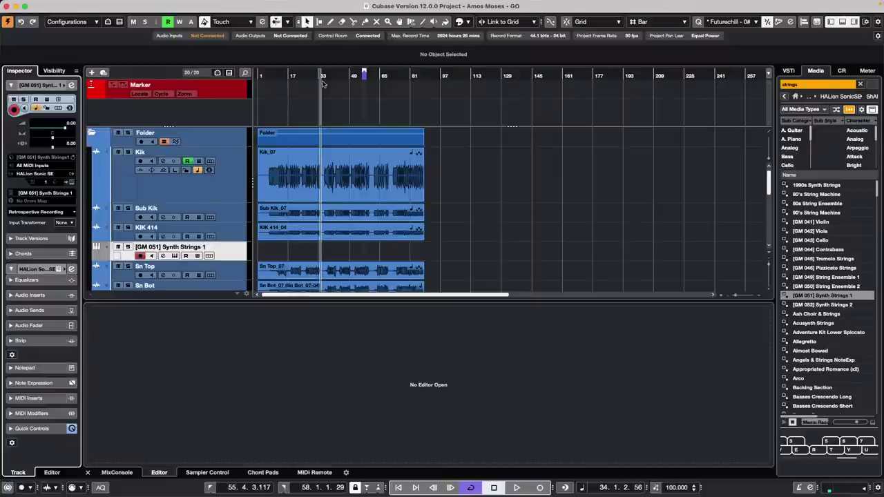
# - Add a HALion Sonic SE instrument track below Kik and load Brass Full Accented Sustain into its first slot
pyautogui.rightClick(215, 184)
pyautogui.moveTo(249, 188)
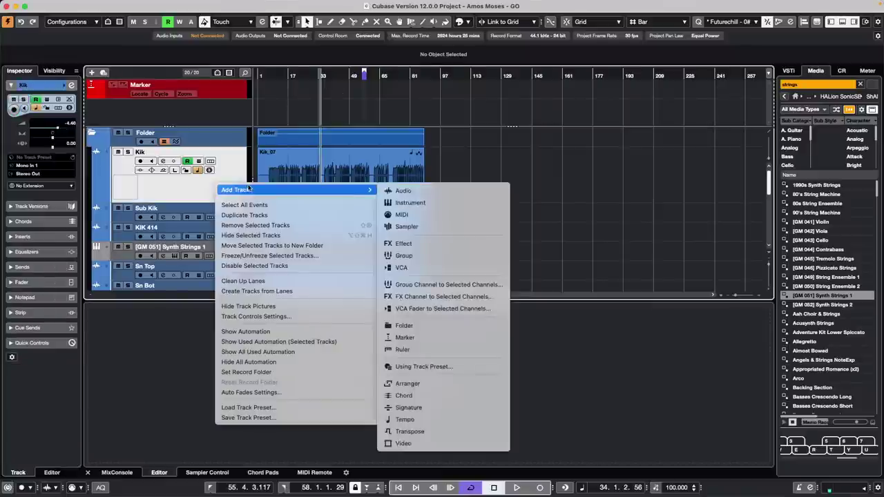
pyautogui.click(411, 202)
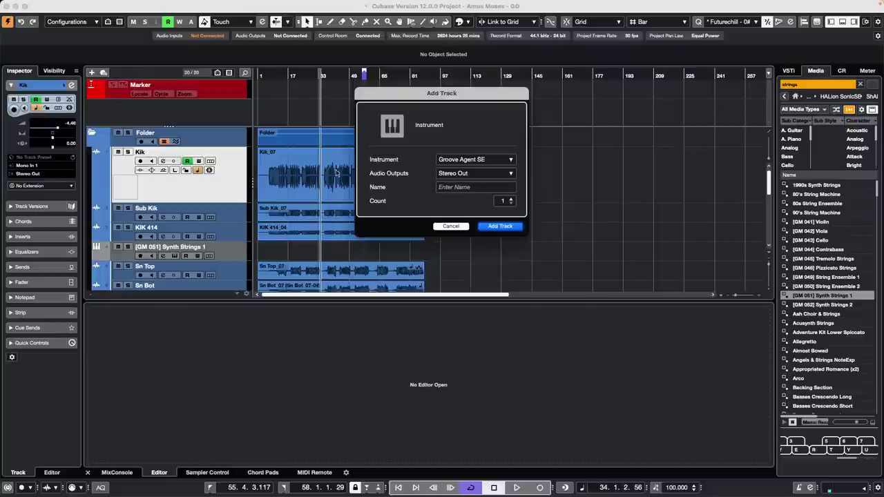
pyautogui.click(467, 160)
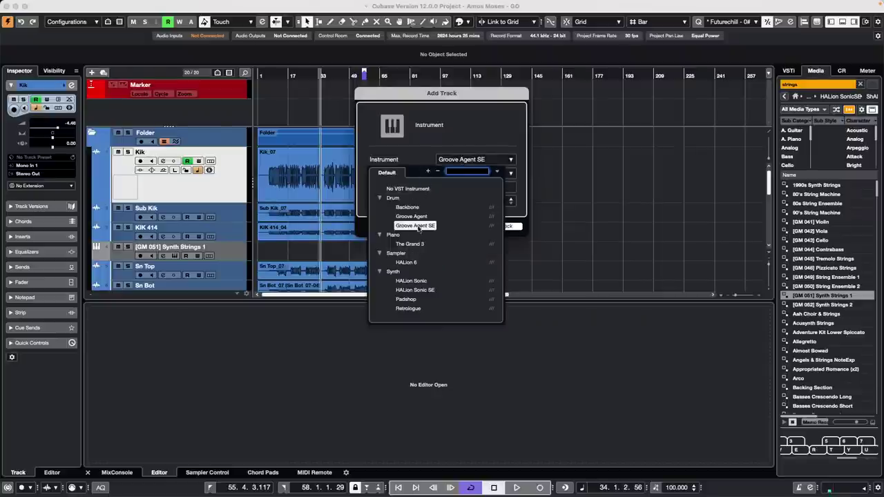
pyautogui.click(425, 290)
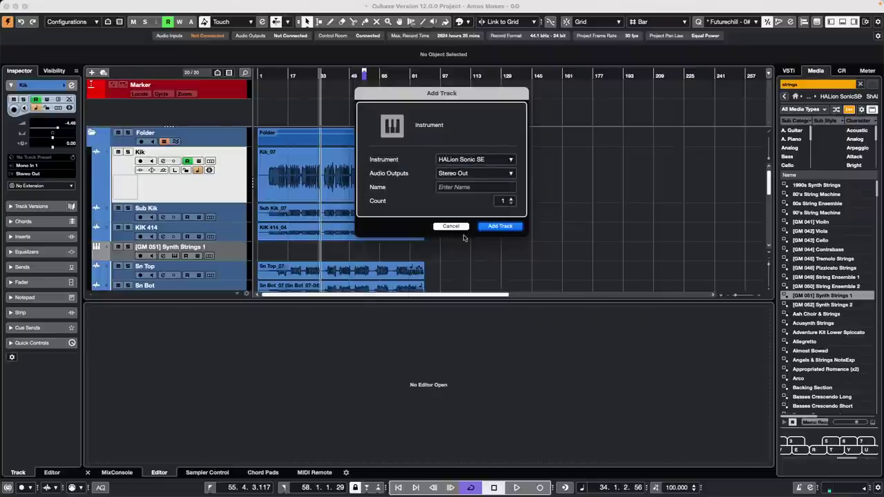
pyautogui.click(497, 228)
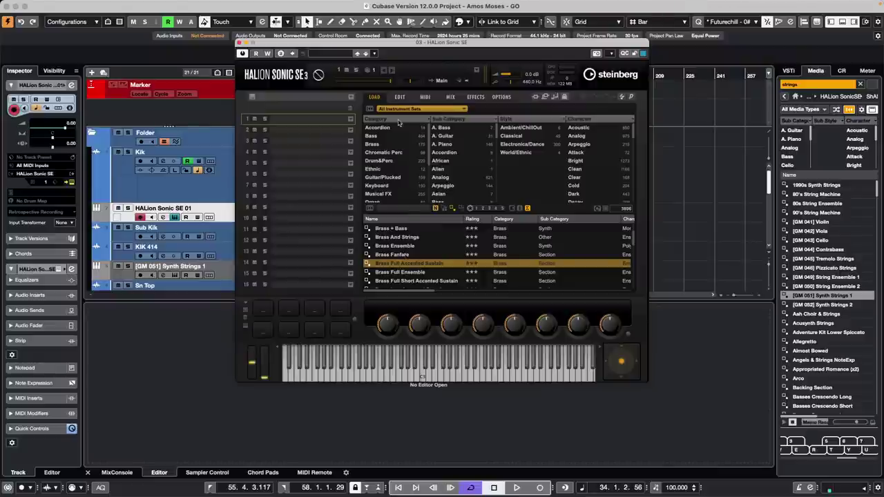
pyautogui.moveTo(397, 264); pyautogui.dragTo(273, 121)
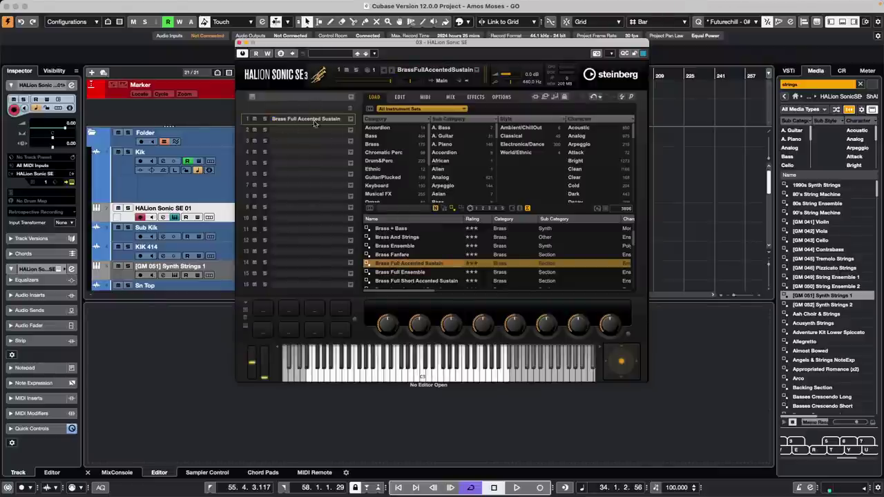
# - Add an instrument track below Kik using HALion 6 as its instrument
pyautogui.rightClick(210, 199)
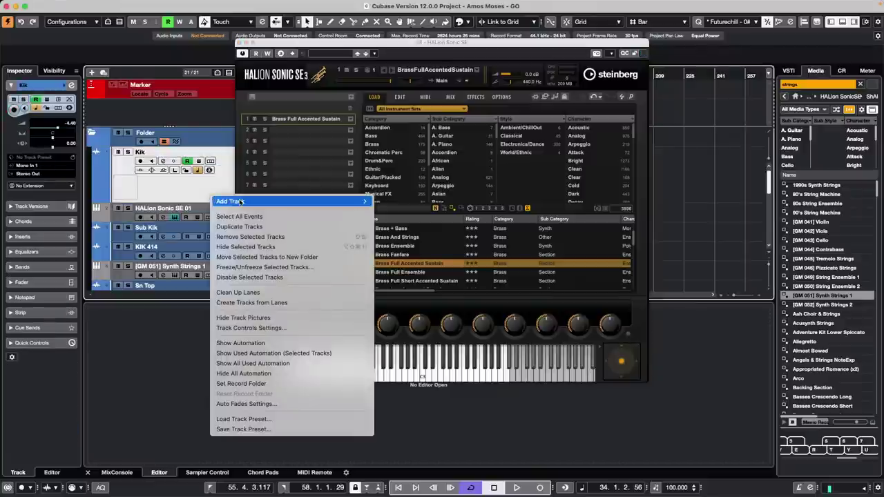
pyautogui.moveTo(356, 201)
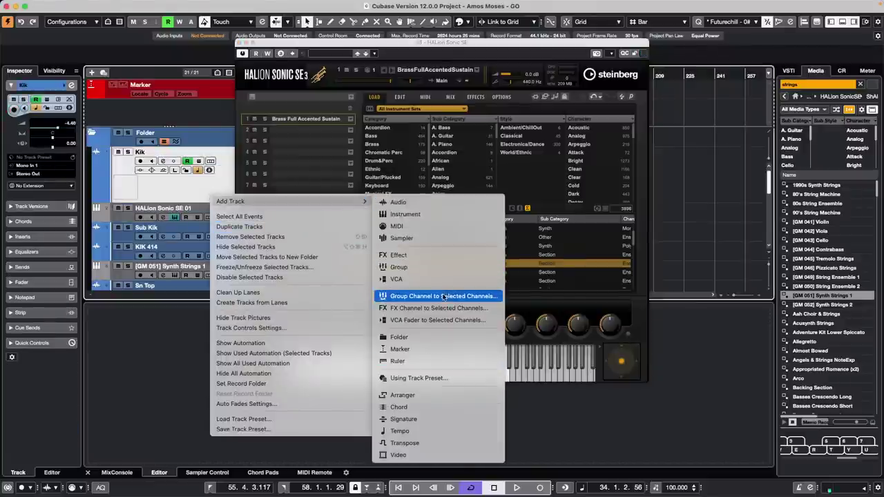
pyautogui.click(434, 220)
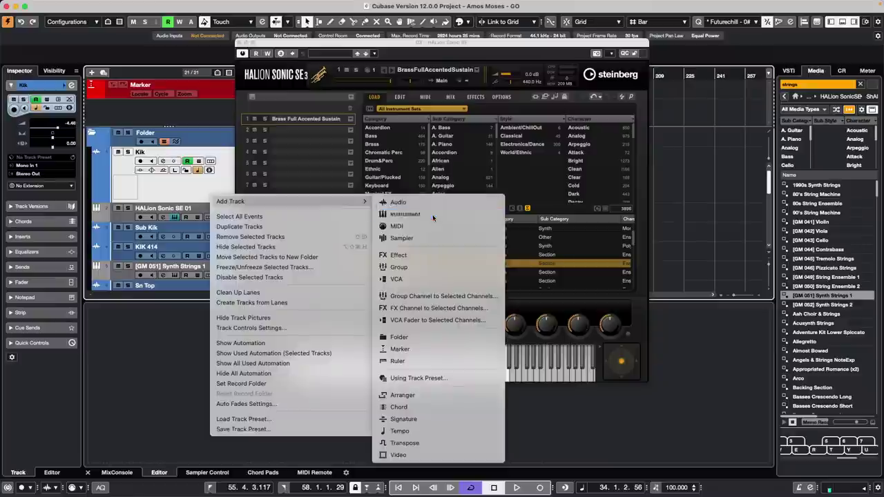
pyautogui.click(456, 159)
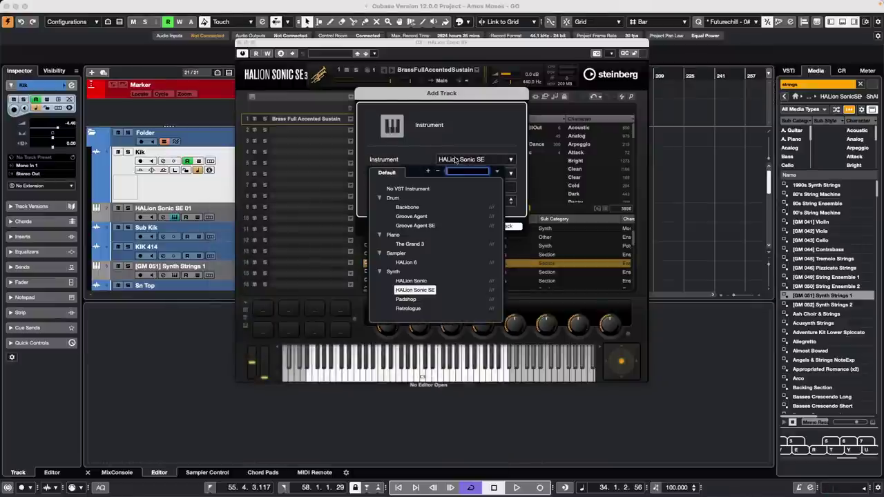
pyautogui.click(414, 263)
pyautogui.click(498, 231)
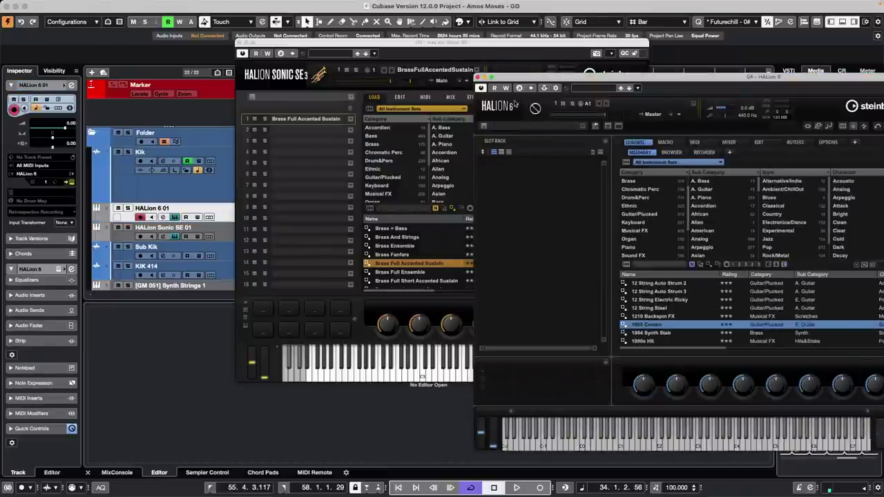
# - Load the 1965 Combo program into HALion 6 and move its editor aside to uncover HALion Sonic SE
pyautogui.moveTo(529, 76); pyautogui.dragTo(273, 63)
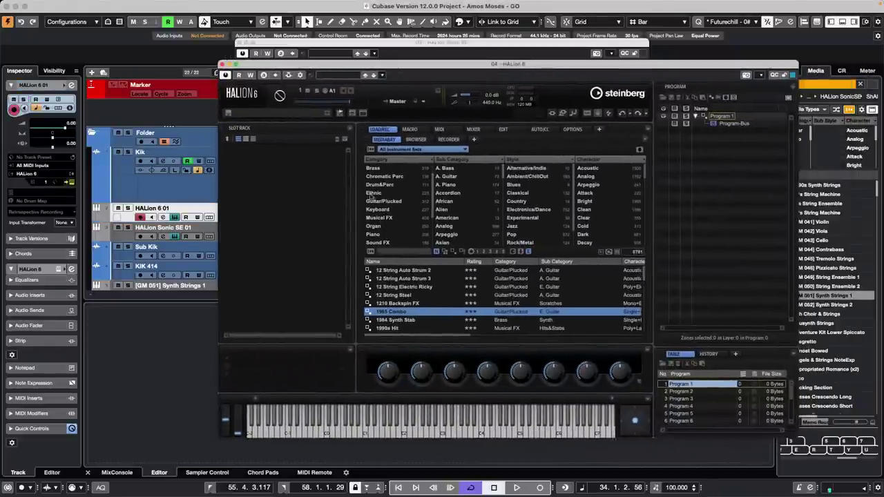
pyautogui.doubleClick(419, 316)
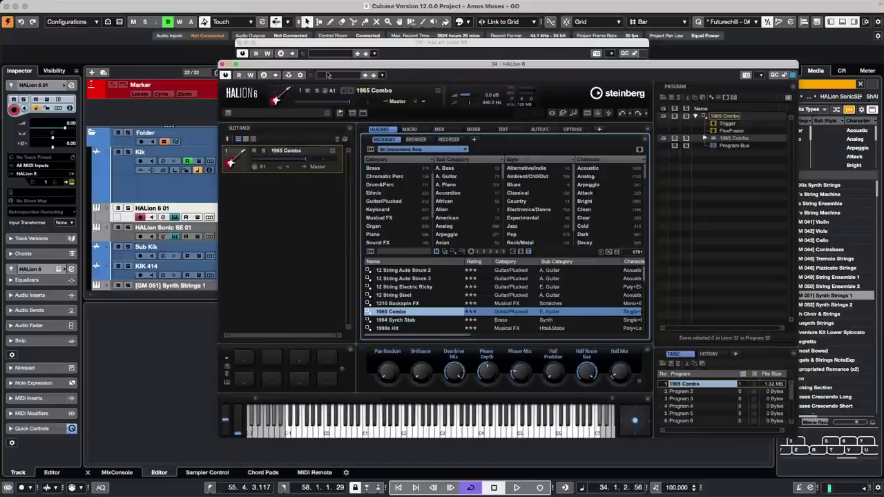
pyautogui.moveTo(317, 67); pyautogui.dragTo(489, 130)
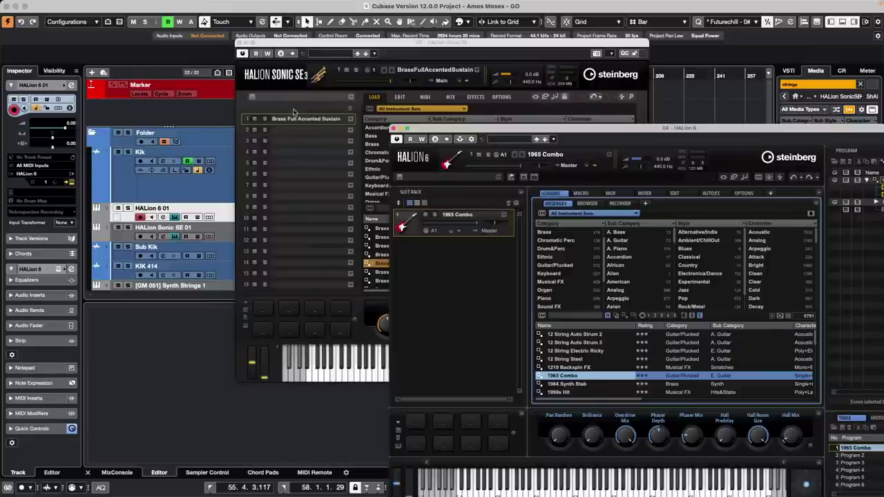
# - Cut the Brass Full Accented Sustain program from HALion Sonic SE's first slot and bring up the plug-in's Save as Default option
pyautogui.rightClick(286, 96)
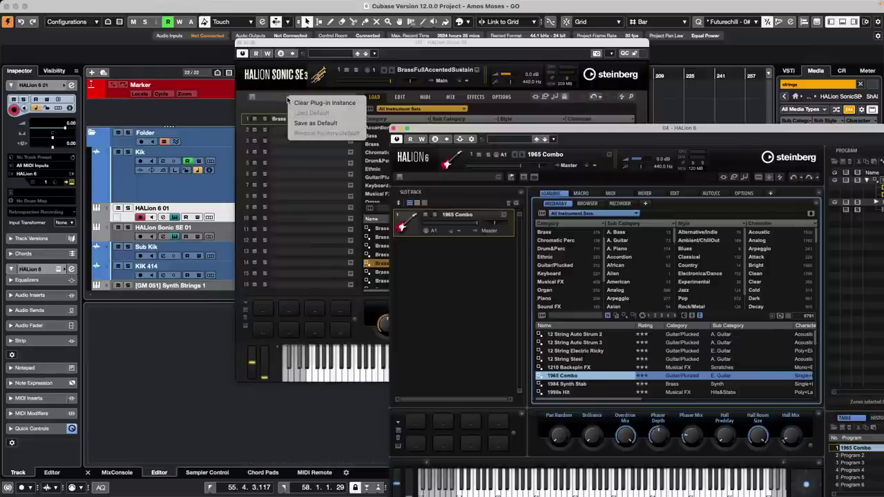
pyautogui.click(261, 139)
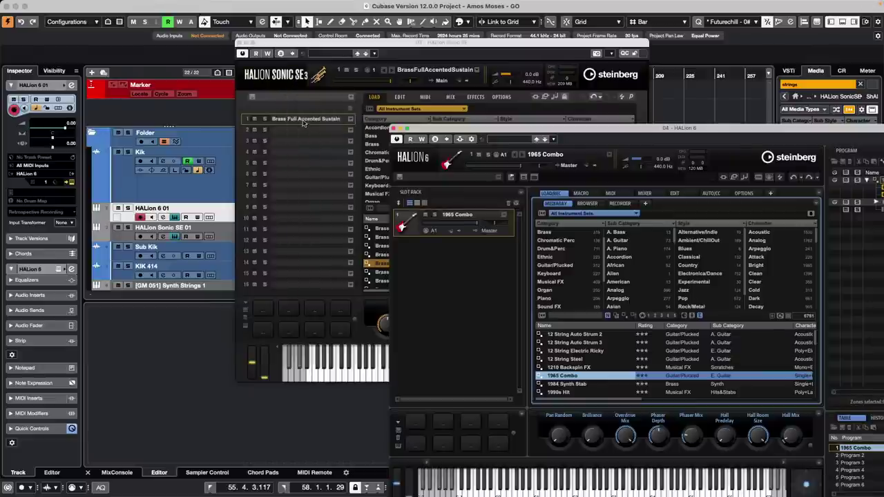
pyautogui.rightClick(319, 121)
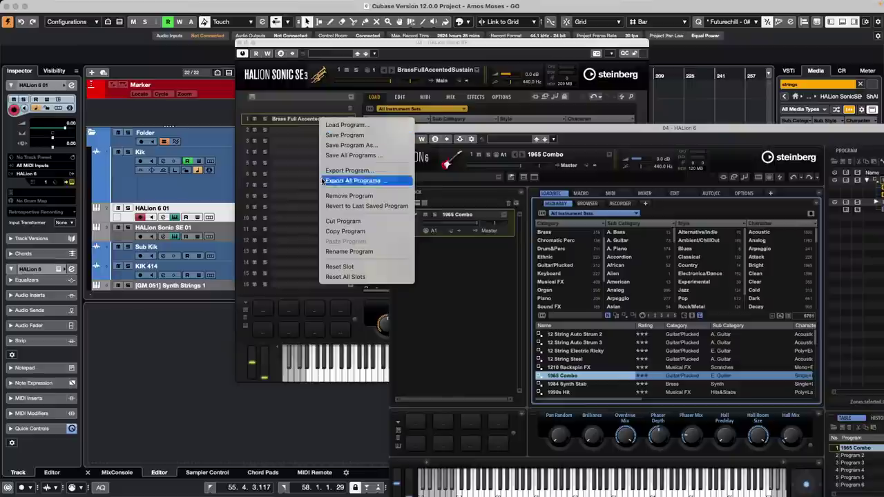
pyautogui.click(357, 223)
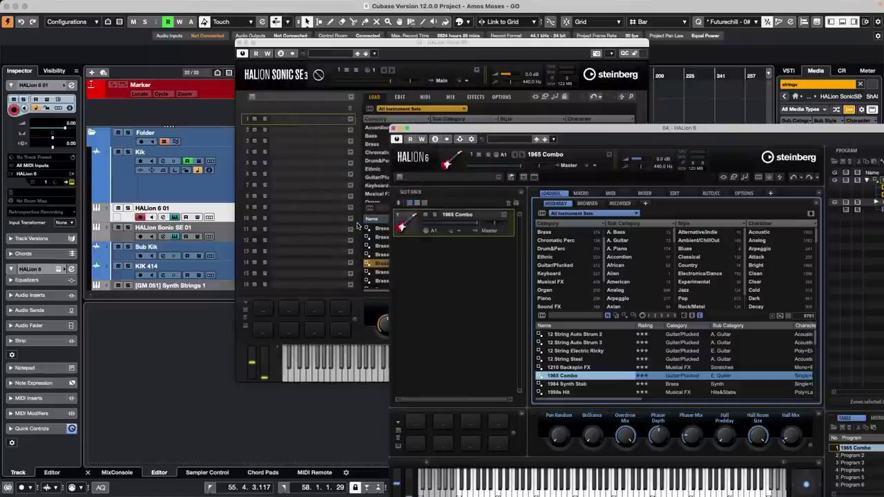
pyautogui.rightClick(279, 99)
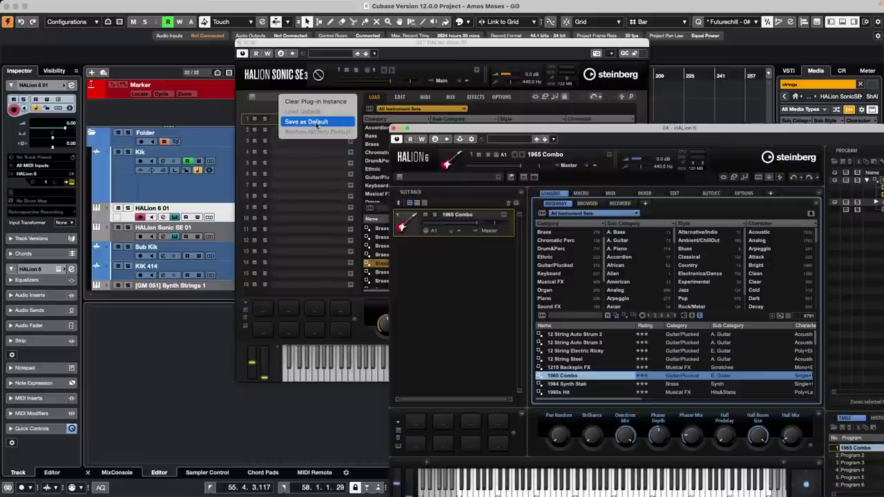
# - Close the HALion 6 and HALion Sonic SE editors
pyautogui.click(394, 129)
pyautogui.click(394, 129)
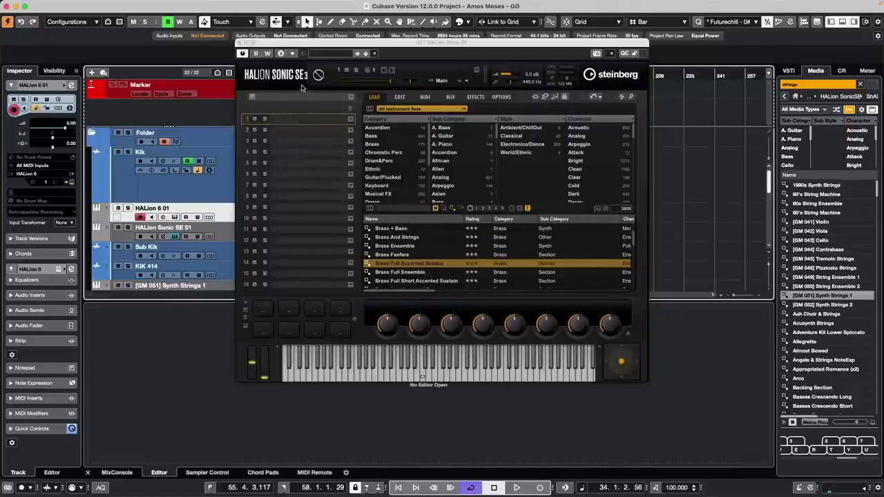
pyautogui.click(240, 44)
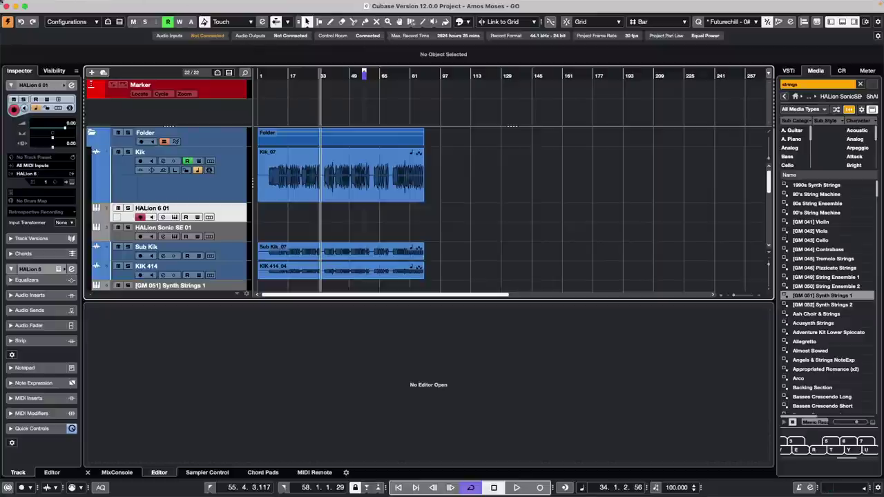
# - Open the recent project jump off.cpr and raise the Control Room main level to -4.74
pyautogui.click(61, 5)
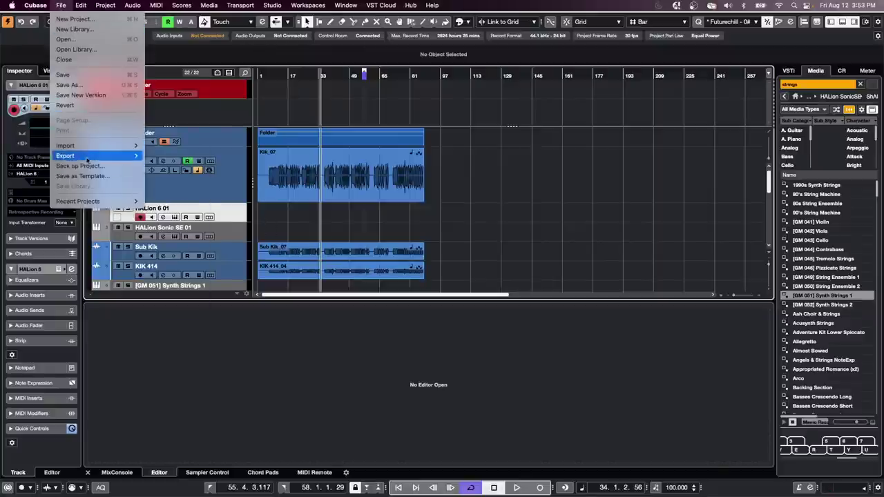
pyautogui.moveTo(96, 201)
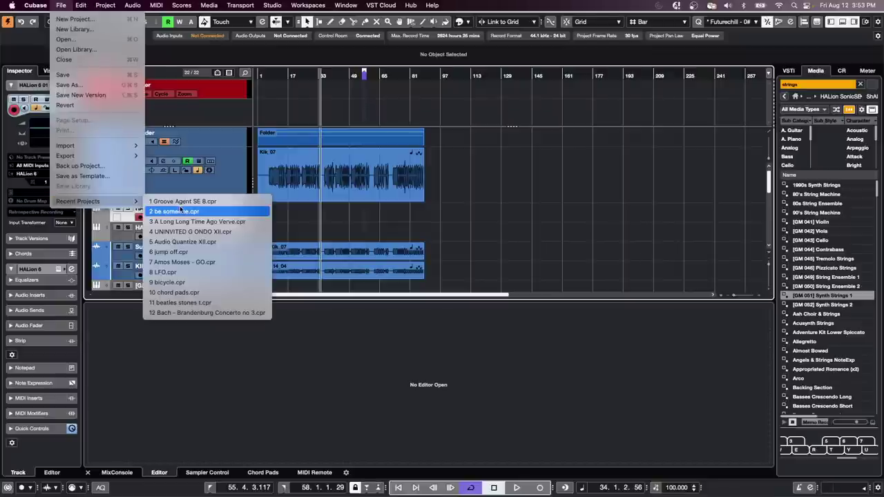
pyautogui.click(189, 261)
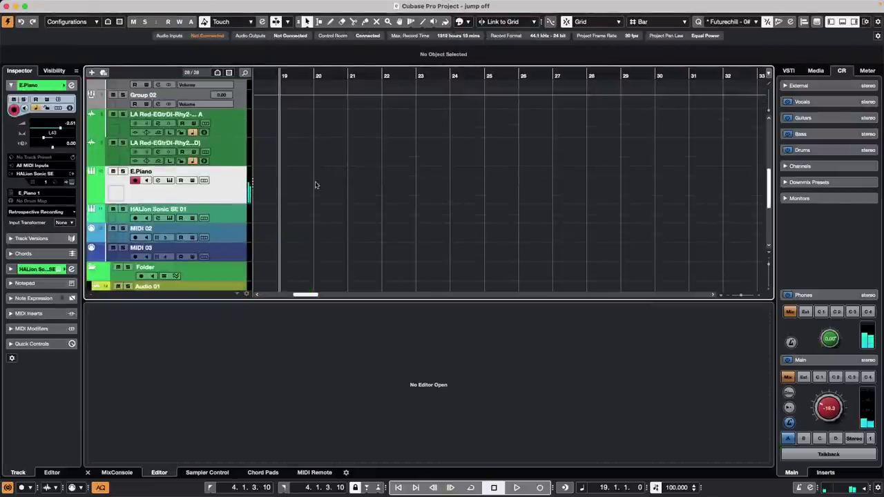
pyautogui.moveTo(818, 409)
pyautogui.mouseDown()
pyautogui.moveTo(823, 392)
pyautogui.moveTo(833, 413)
pyautogui.moveTo(831, 402)
pyautogui.mouseUp()
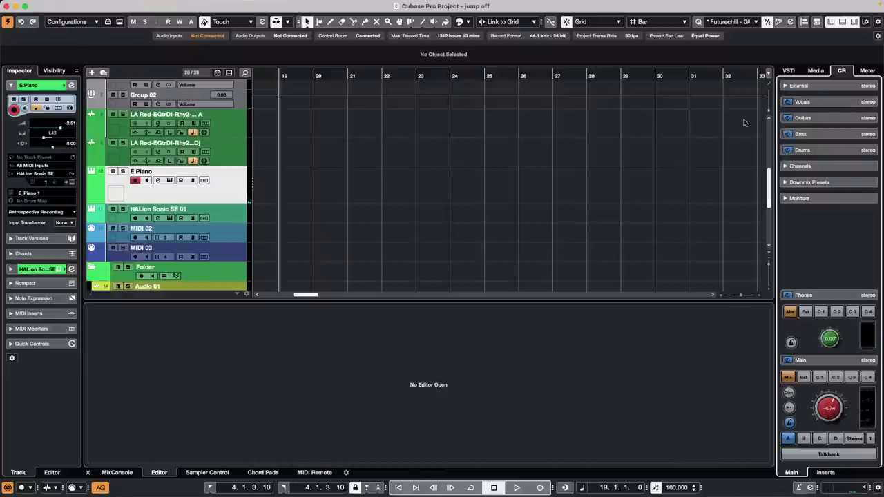
# - Activate the chord pads with the Piano Player, hide the player setup, and audition the C and A7 pads
pyautogui.click(259, 473)
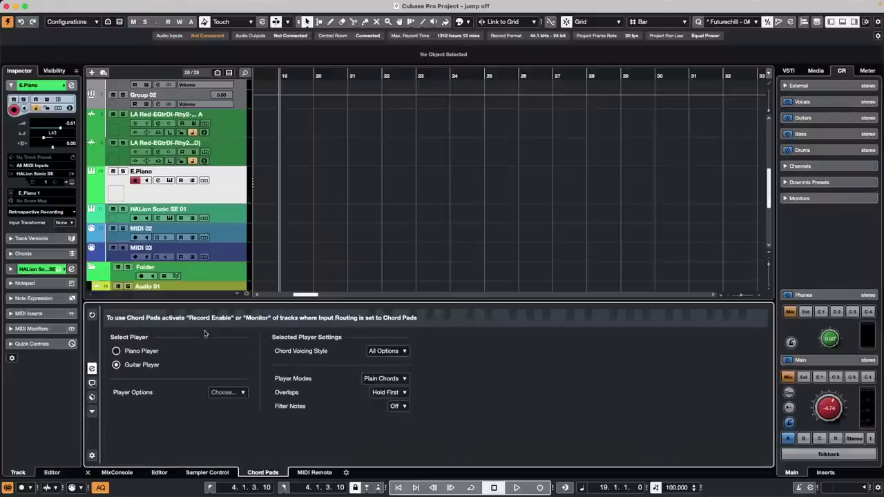
pyautogui.click(94, 315)
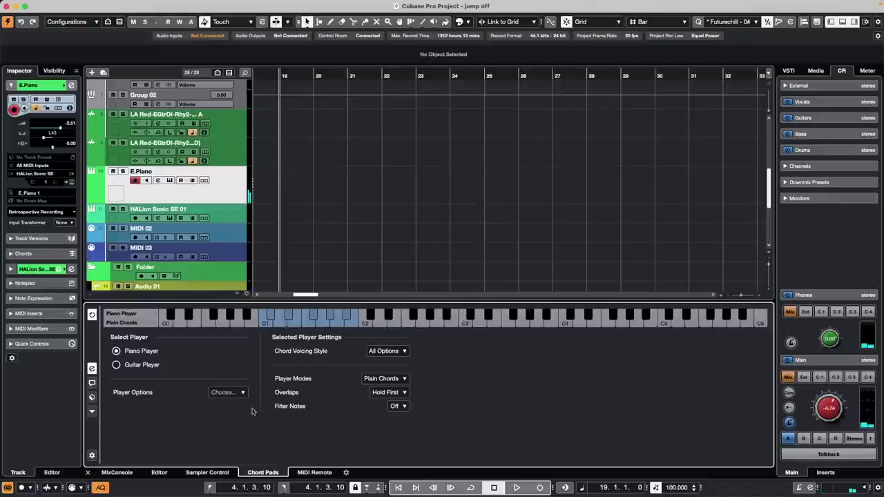
pyautogui.click(91, 369)
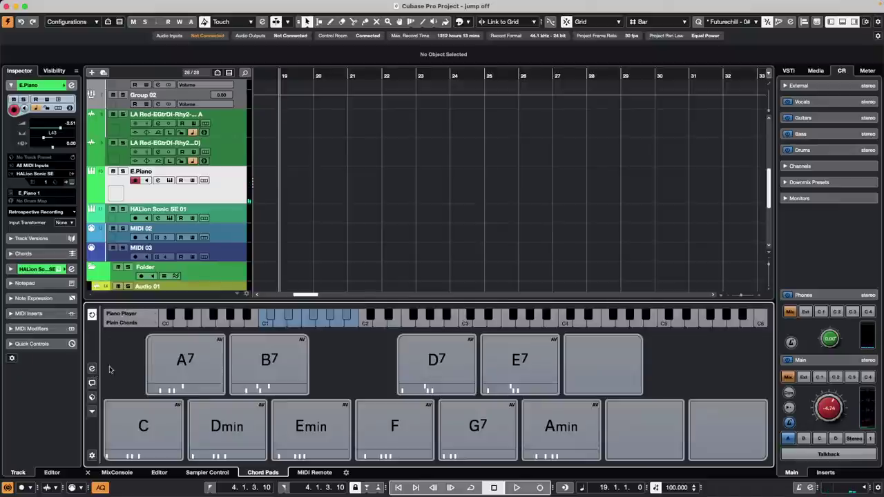
pyautogui.click(147, 431)
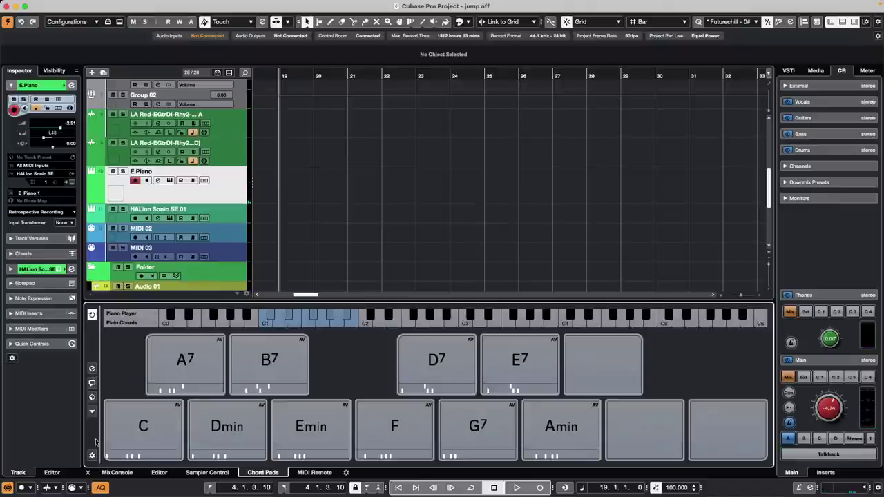
pyautogui.click(183, 379)
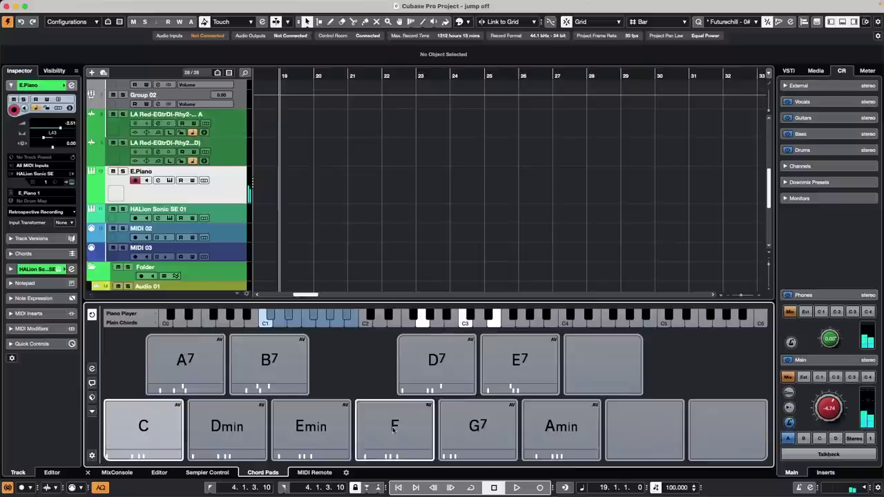
# - Solo the E.Piano track and record a chord pad performance onto it from bar 21 to about bar 28
pyautogui.click(520, 487)
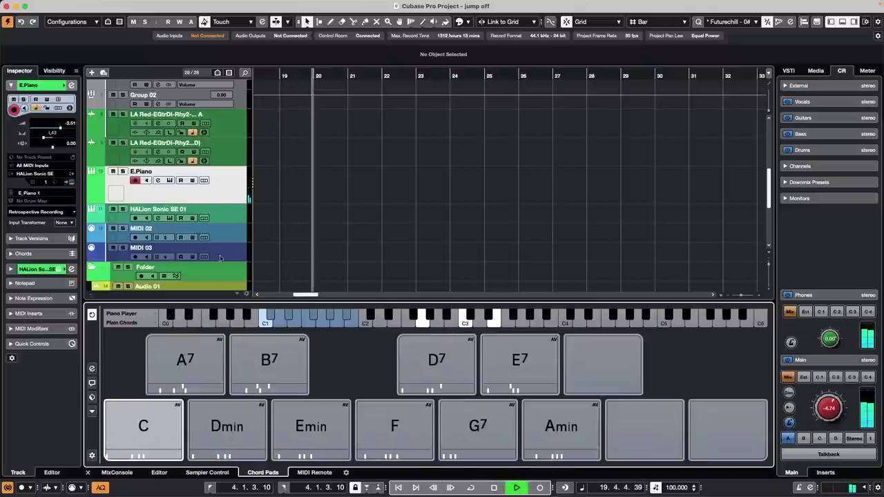
pyautogui.click(123, 171)
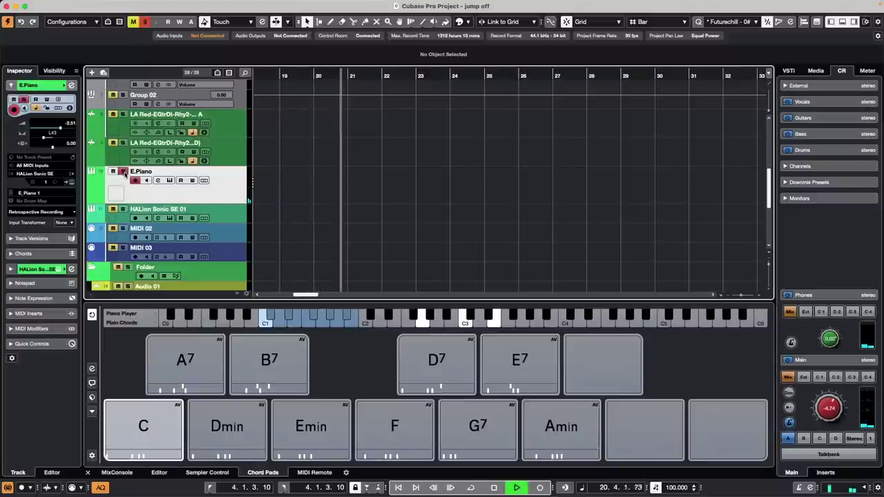
pyautogui.click(541, 487)
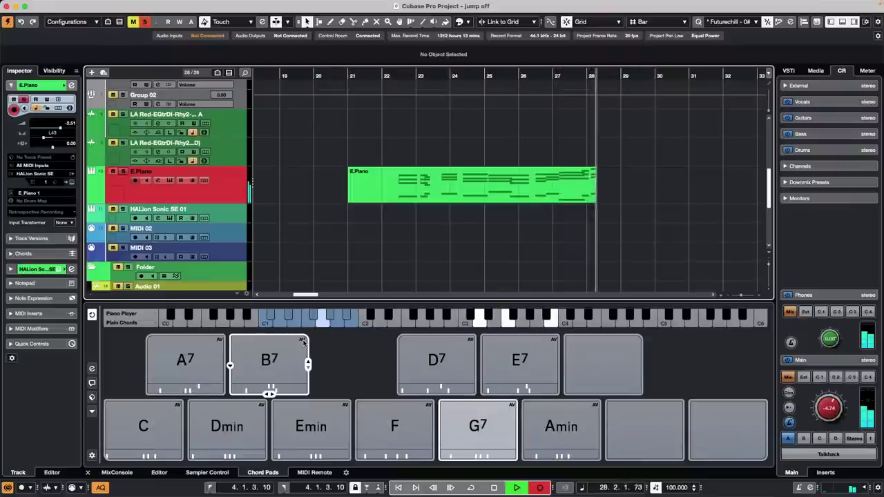
pyautogui.press('space')
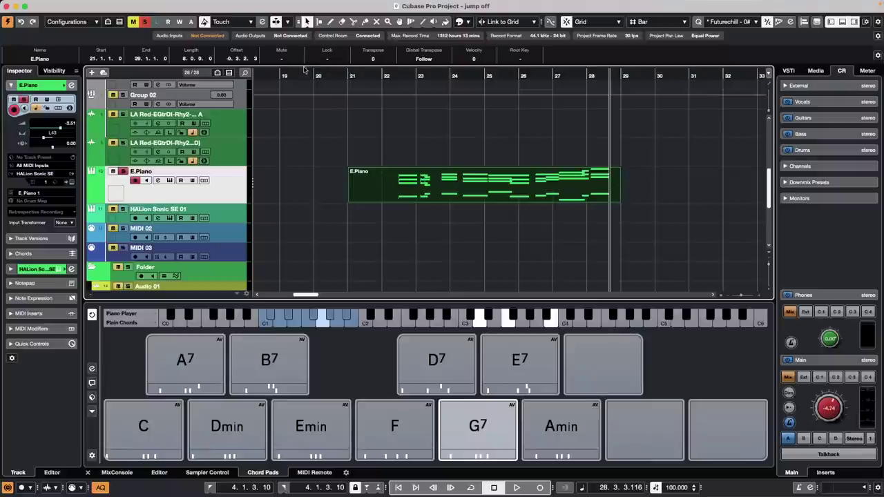
# - Create chord events from the recorded E.Piano part, including bass notes and tensions and detecting arpeggios
pyautogui.click(157, 5)
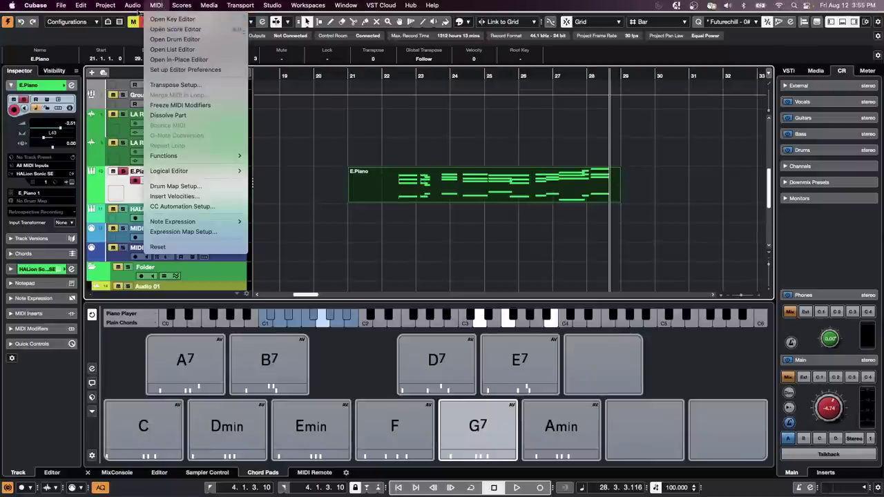
pyautogui.moveTo(133, 5)
pyautogui.moveTo(105, 4)
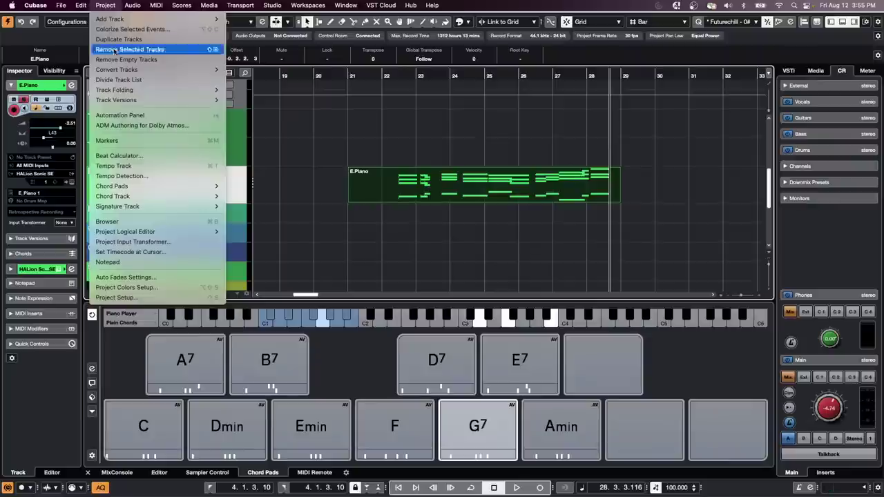
pyautogui.moveTo(157, 198)
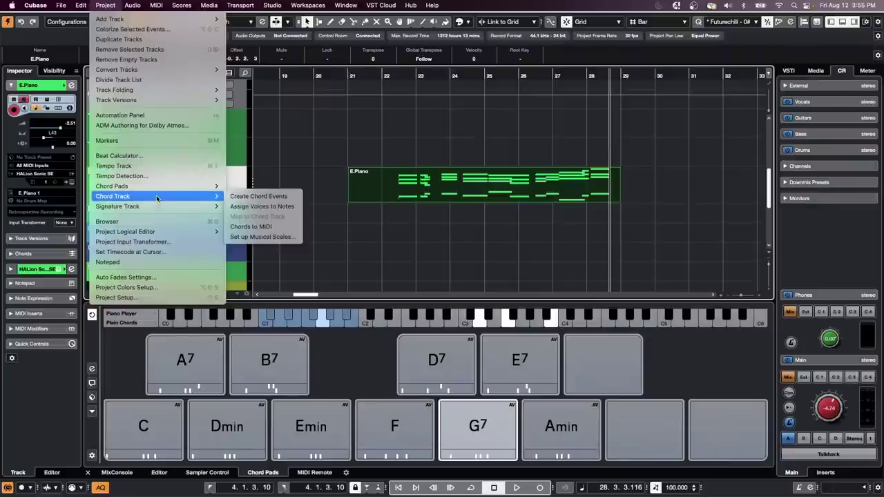
pyautogui.click(257, 196)
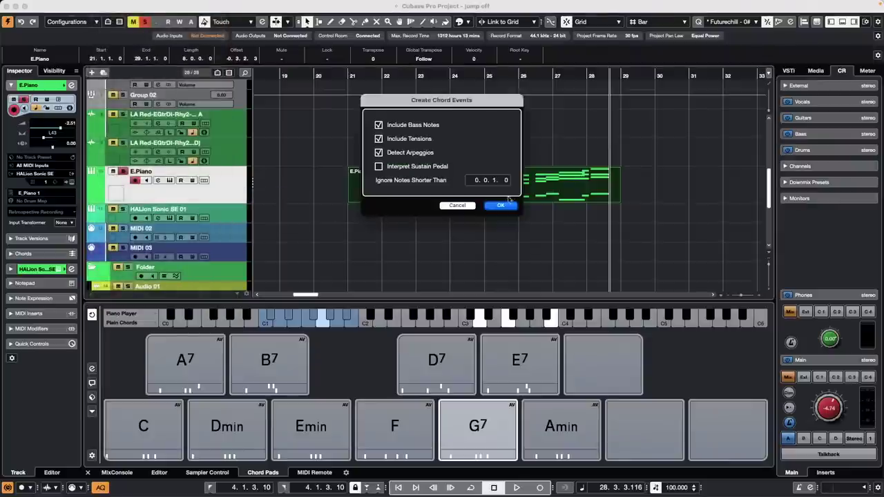
pyautogui.click(504, 205)
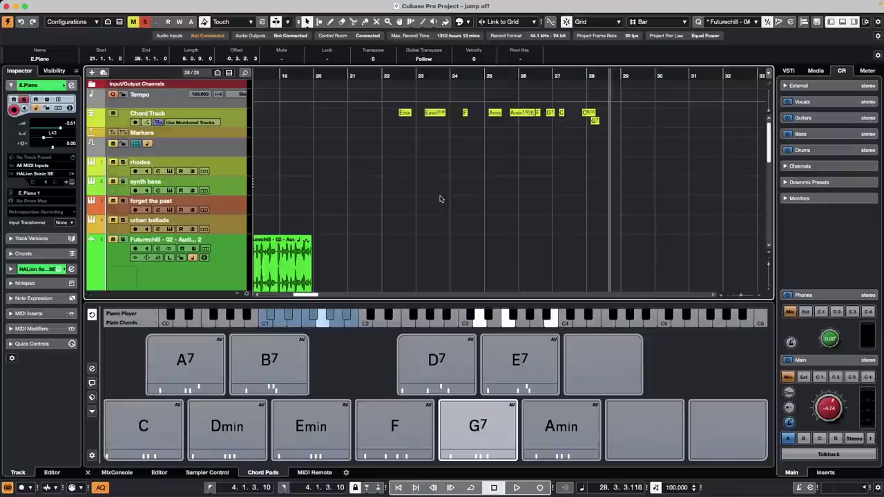
# - Enlarge the Chord Track's height and zoom the timeline in on its chord events around bar 23
pyautogui.click(237, 126)
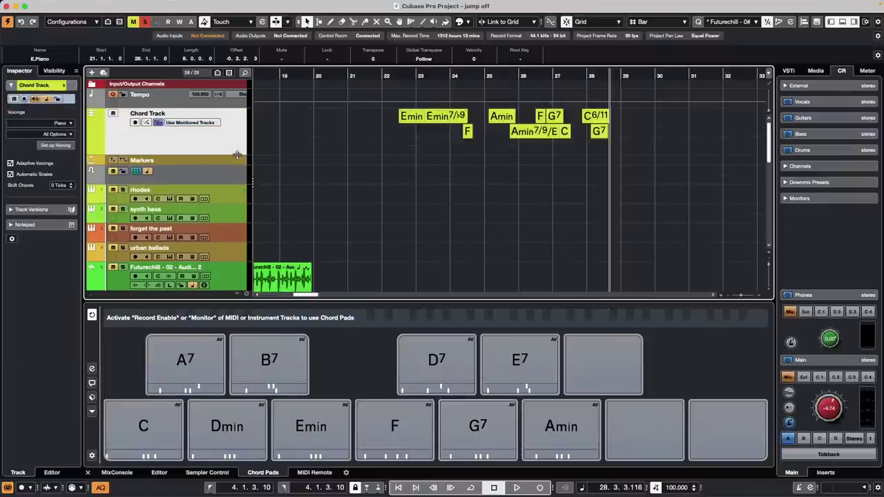
pyautogui.click(432, 79)
pyautogui.moveTo(432, 85); pyautogui.dragTo(386, 135)
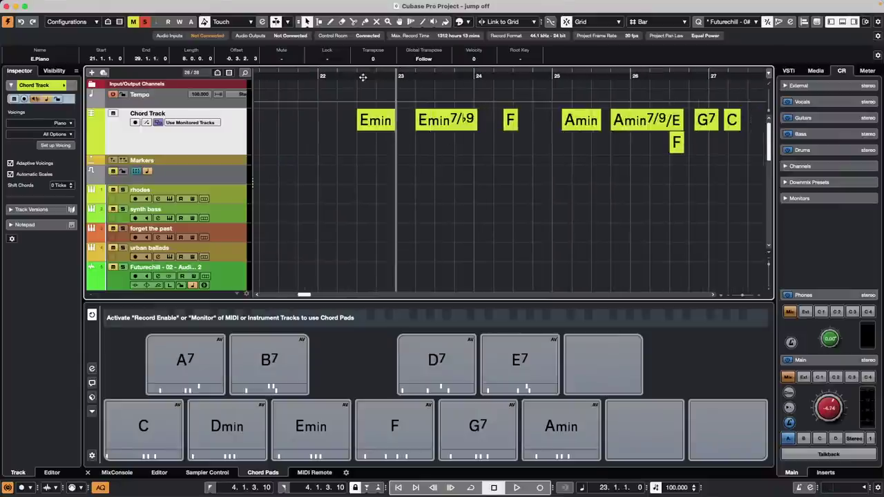
# - Zoom the timeline out and compare the Chord Track's chord events with the recorded E.Piano part from bar 21
pyautogui.moveTo(359, 76); pyautogui.dragTo(361, 55)
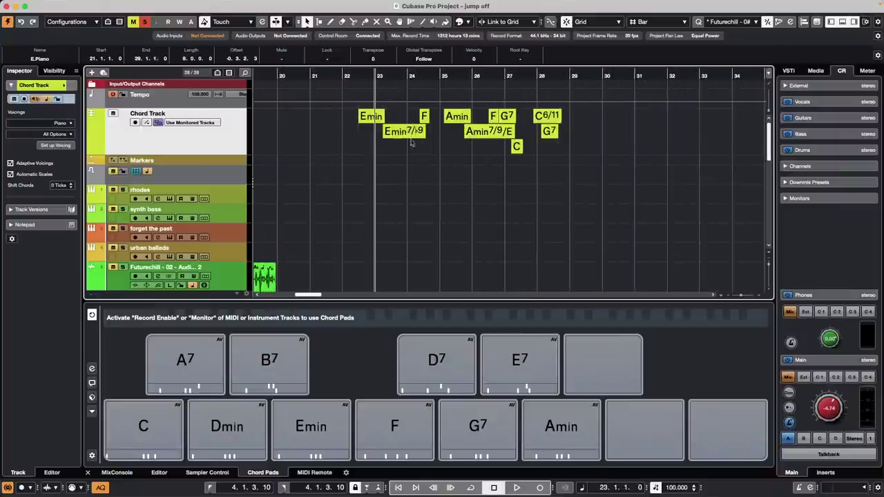
pyautogui.scroll(-10, 460, 162)
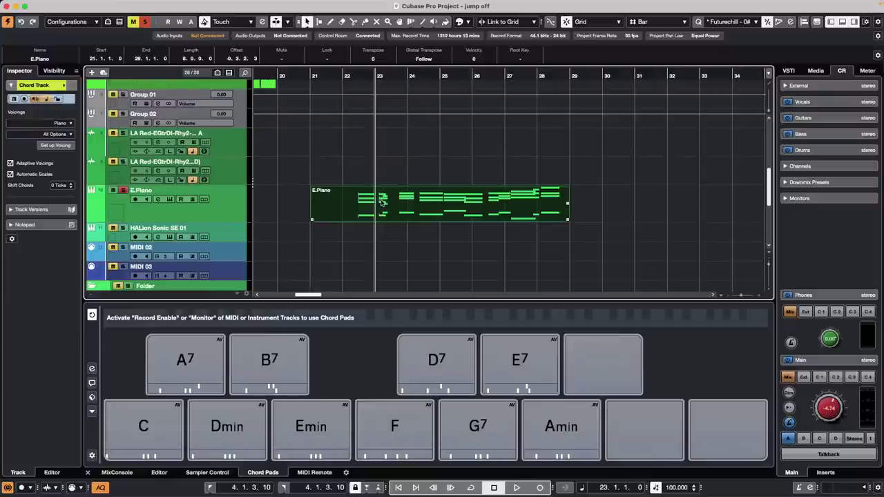
pyautogui.scroll(10, 383, 201)
pyautogui.scroll(-10, 383, 201)
pyautogui.scroll(3, 380, 197)
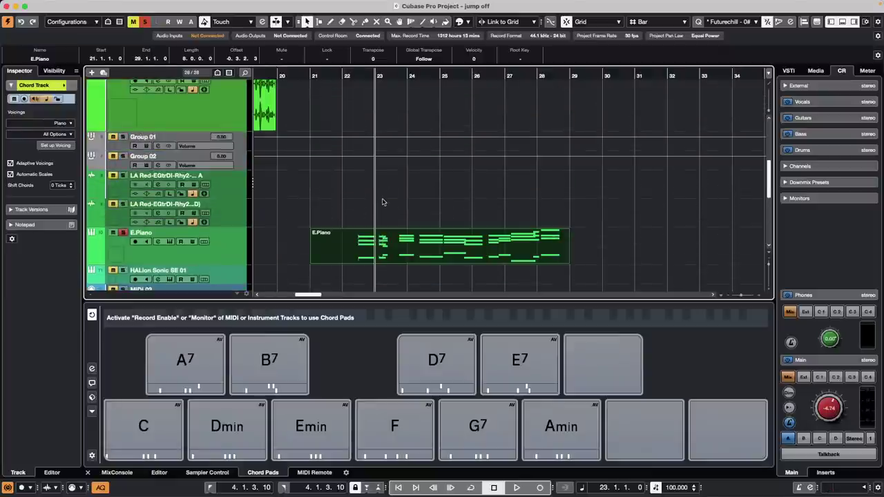
pyautogui.scroll(10, 381, 197)
# - Review the project's Chord Track commands, including Create Chord Events, and deselect the E.Piano part
pyautogui.moveTo(209, 4)
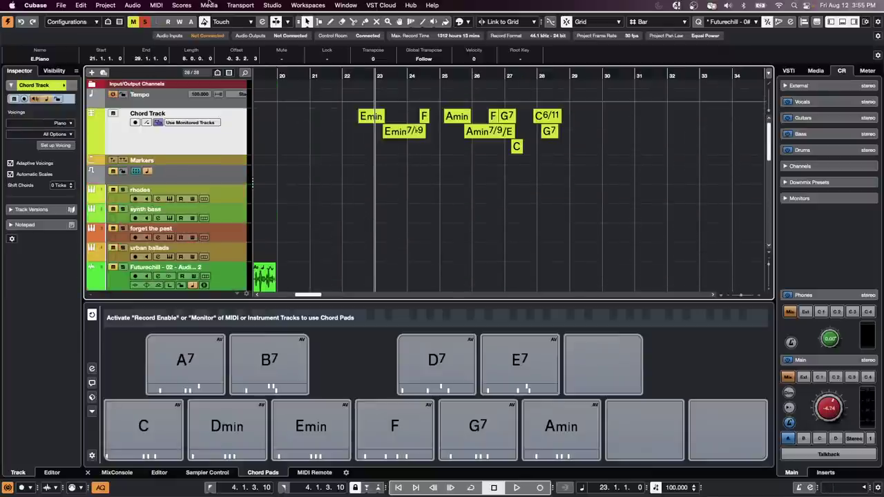
pyautogui.click(103, 4)
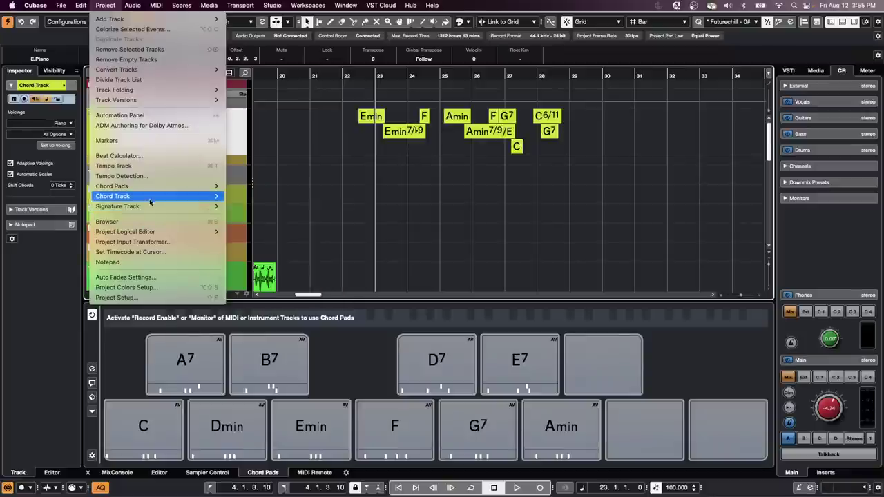
pyautogui.moveTo(150, 199)
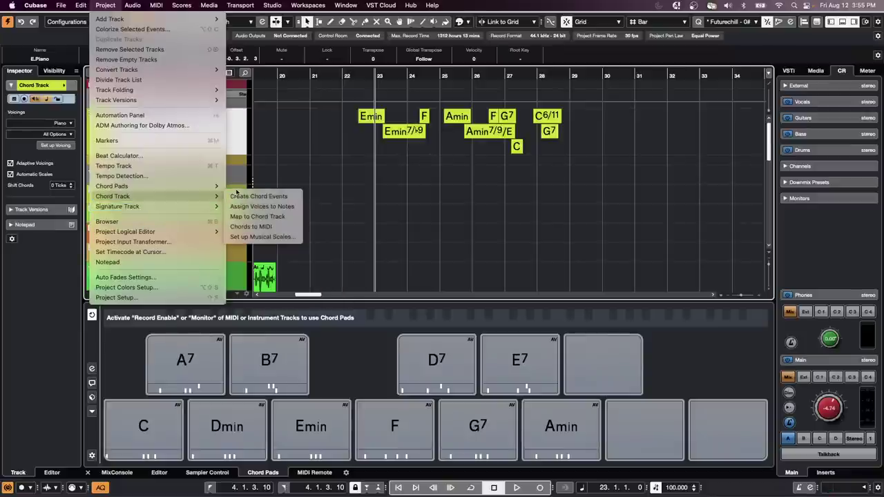
pyautogui.click(396, 188)
pyautogui.scroll(-5, 395, 190)
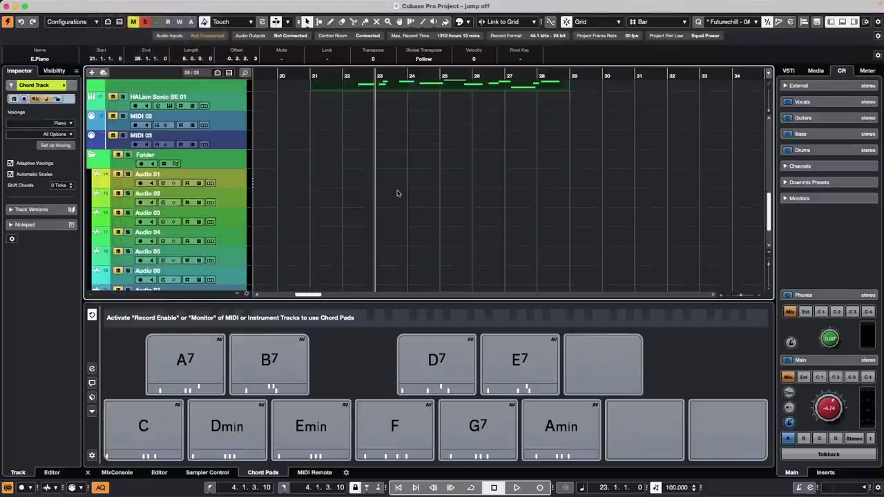
pyautogui.scroll(4, 351, 179)
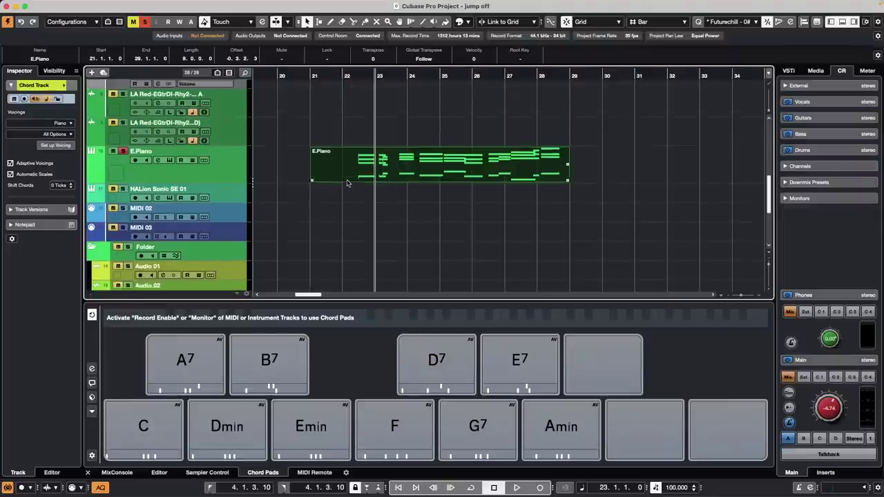
pyautogui.click(333, 142)
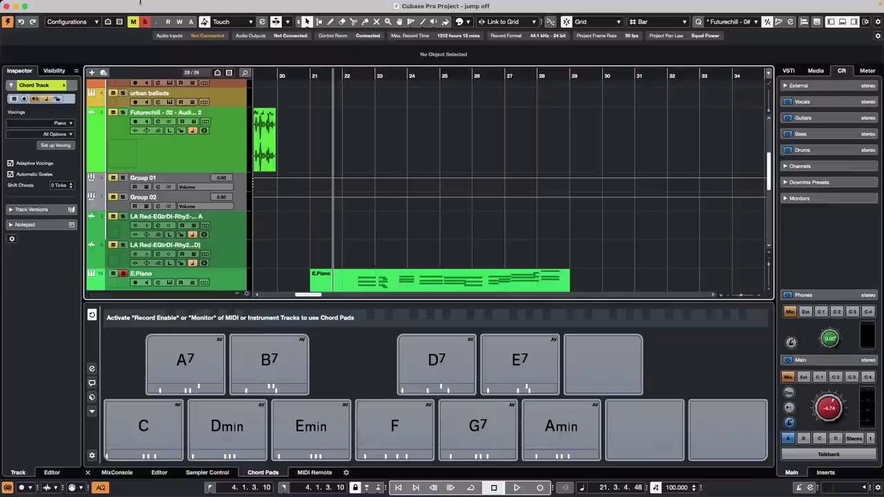
# - Open the recent project Amos Moses - GO.cpr and activate it
pyautogui.click(60, 5)
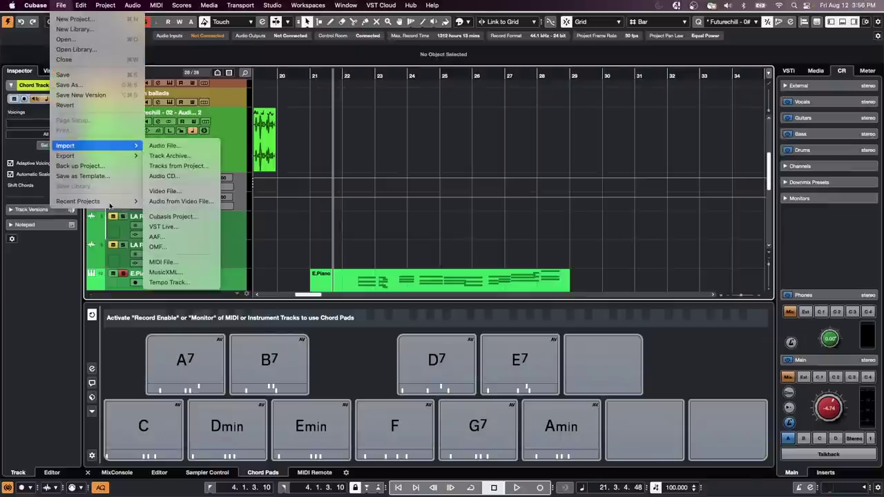
pyautogui.moveTo(111, 201)
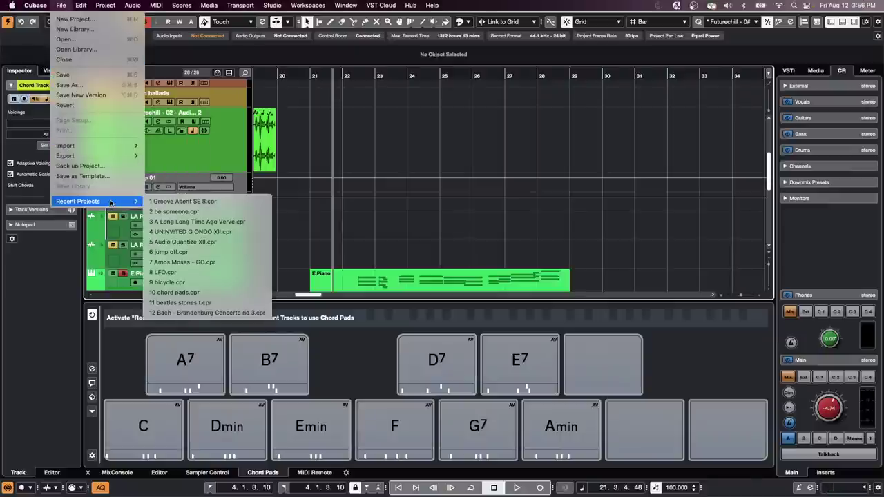
pyautogui.click(194, 263)
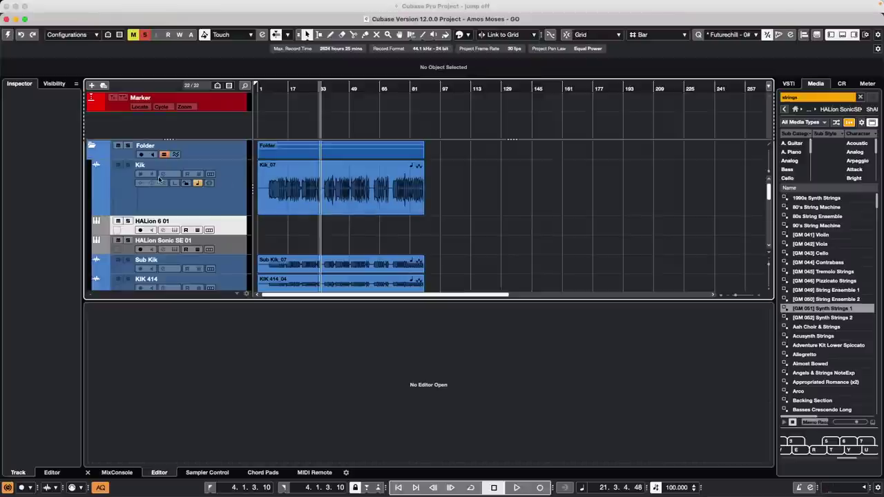
pyautogui.click(9, 35)
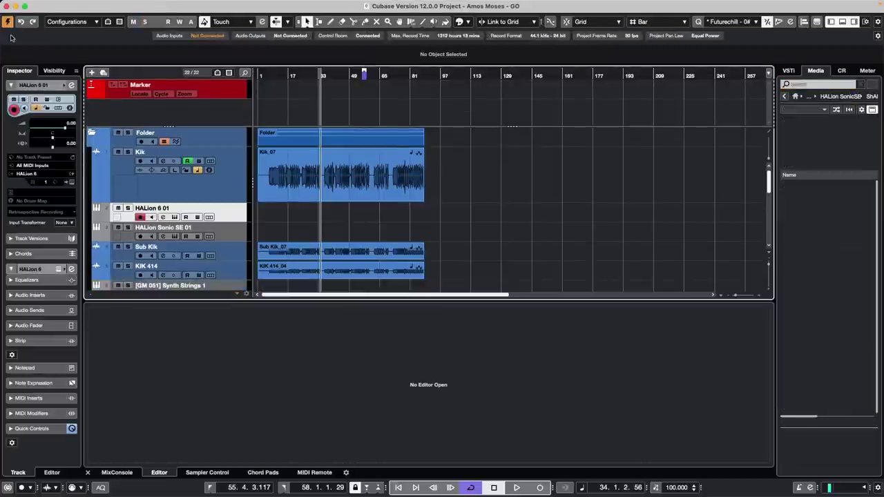
# - Revert the Amos Moses - GO project to its previously saved version and delete the newly created files
pyautogui.moveTo(4, 2)
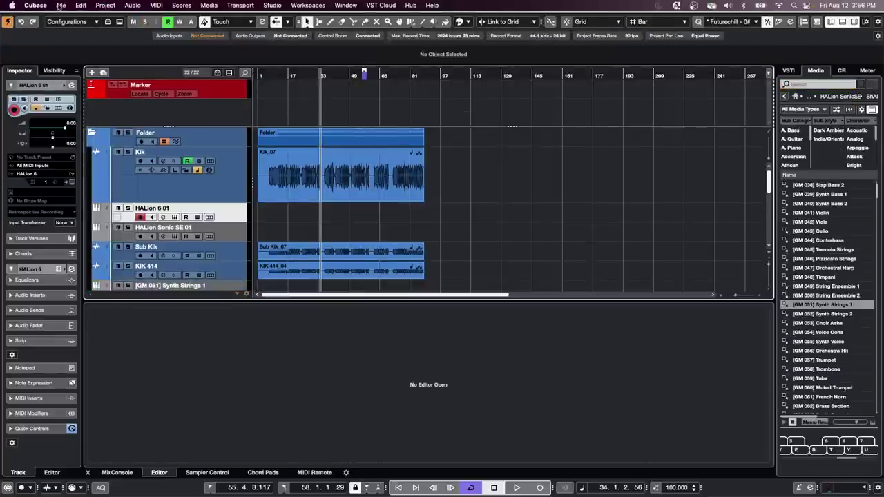
pyautogui.click(61, 4)
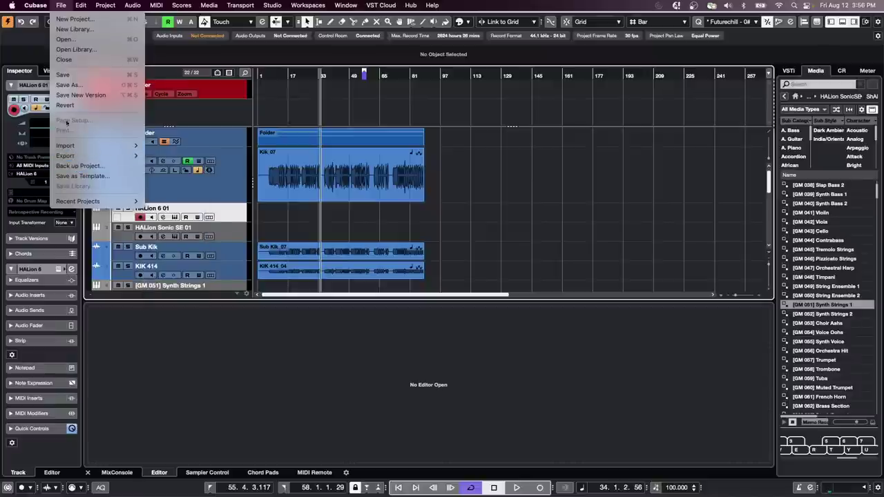
pyautogui.click(62, 105)
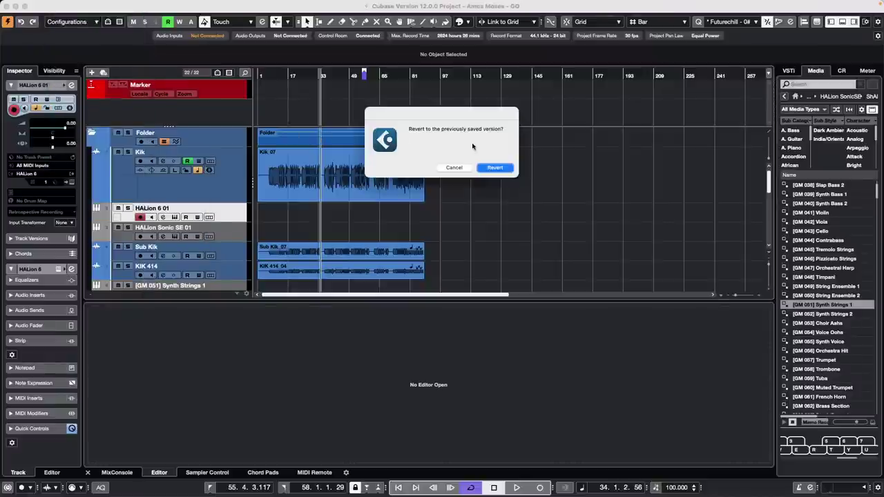
pyautogui.click(494, 168)
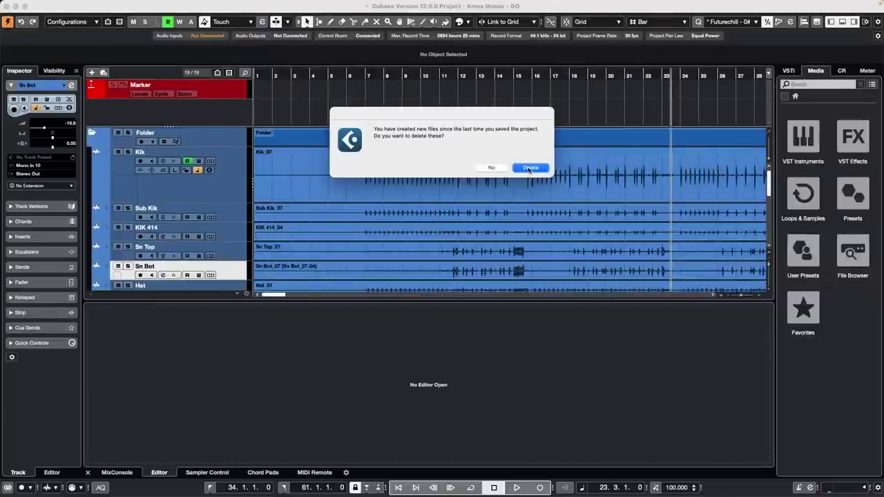
pyautogui.click(529, 168)
# - Select the drum tracks from Sub Kik to OH R and add one stereo group channel to them, created outside the folder
pyautogui.moveTo(273, 72); pyautogui.dragTo(273, 22)
pyautogui.scroll(-10, 310, 161)
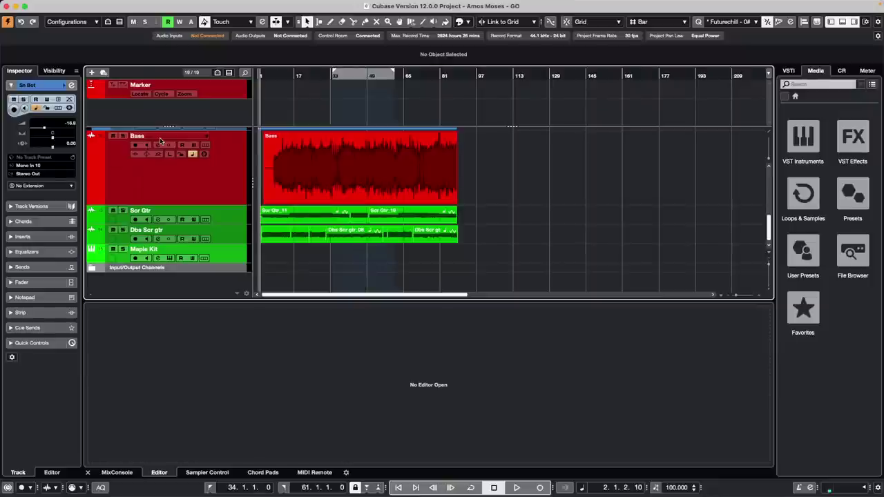
pyautogui.scroll(5, 300, 149)
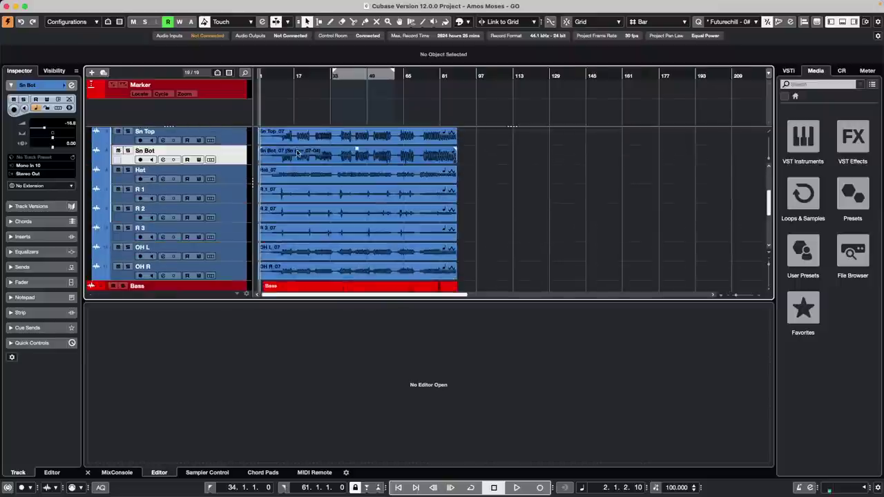
pyautogui.scroll(3, 228, 139)
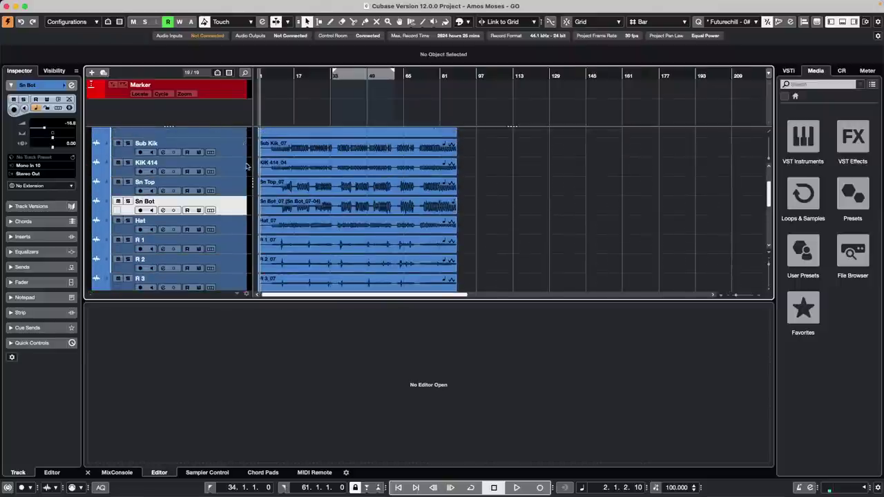
pyautogui.click(226, 148)
pyautogui.scroll(-5, 220, 161)
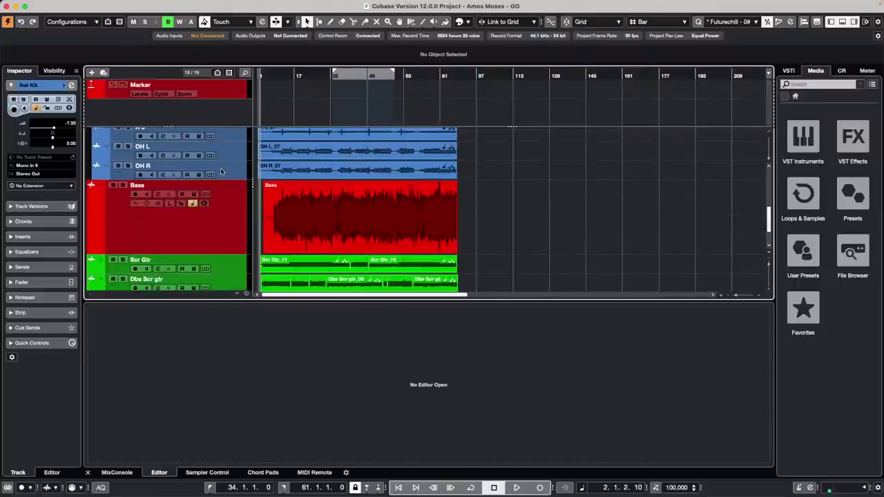
pyautogui.keyDown('shift'); pyautogui.click(226, 172); pyautogui.keyUp('shift')
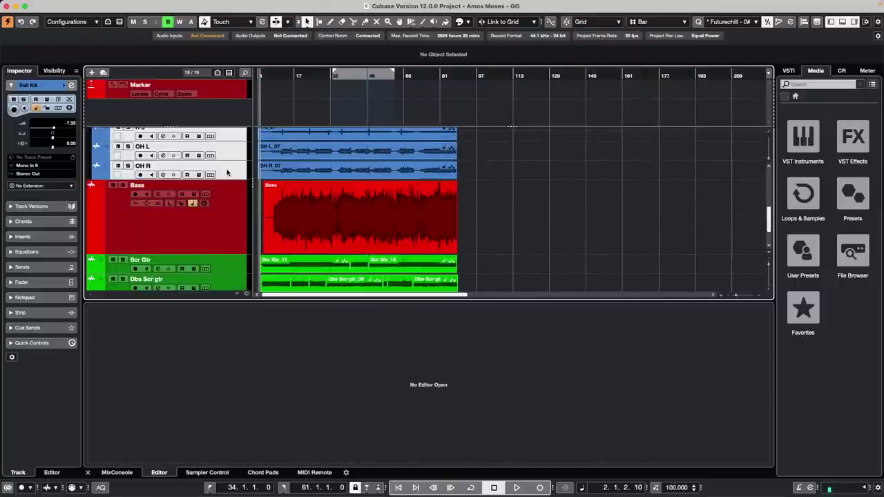
pyautogui.rightClick(226, 172)
pyautogui.moveTo(383, 179)
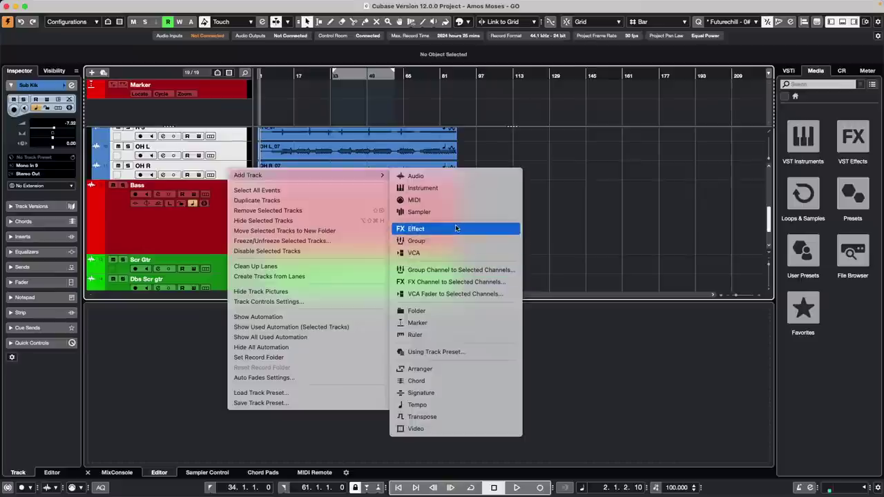
pyautogui.click(460, 272)
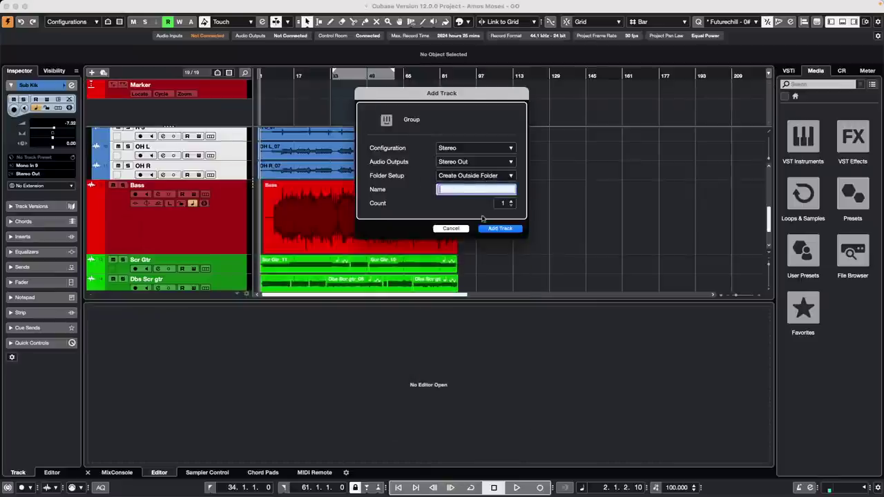
pyautogui.click(500, 228)
# - Mute Group 01 together with its source drum tracks, and unmute it again
pyautogui.scroll(5, 190, 162)
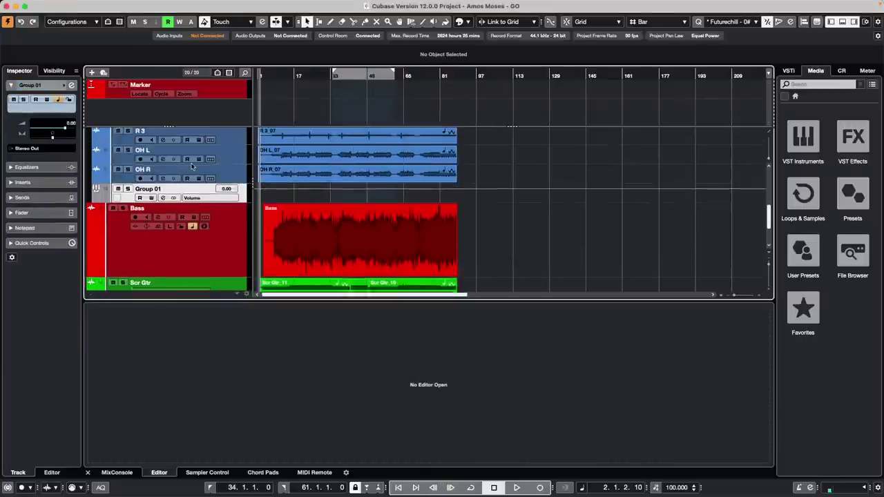
pyautogui.scroll(-3, 193, 166)
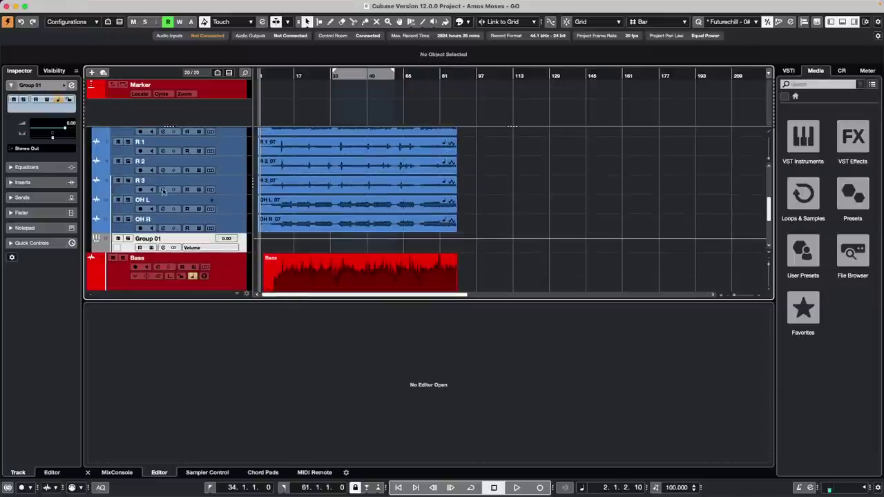
pyautogui.click(118, 181)
pyautogui.click(118, 200)
pyautogui.click(118, 219)
pyautogui.click(118, 239)
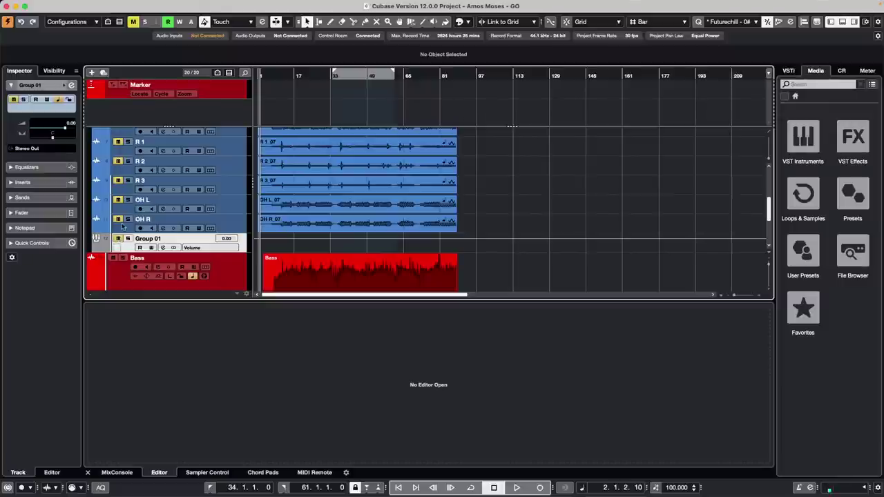
pyautogui.click(119, 239)
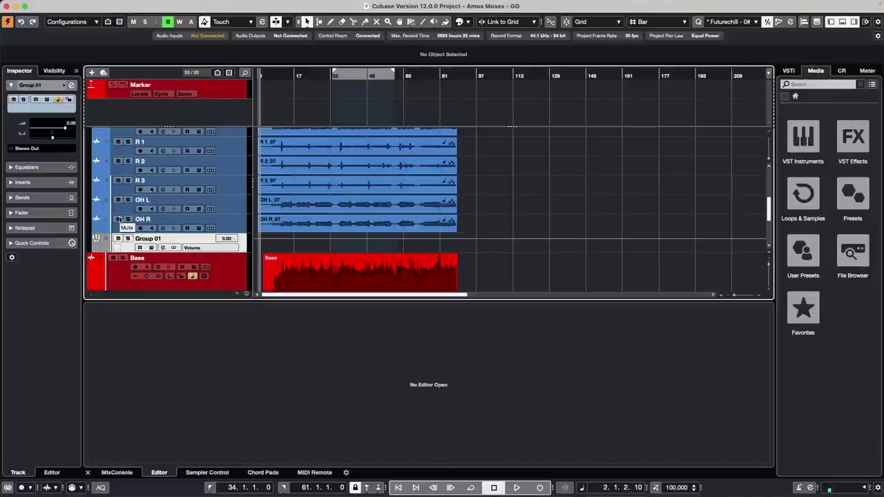
# - Mute the R 3, OH L and OH R tracks, switch Group 01's mute on and off, and mute those three tracks again
pyautogui.moveTo(118, 220); pyautogui.dragTo(119, 181)
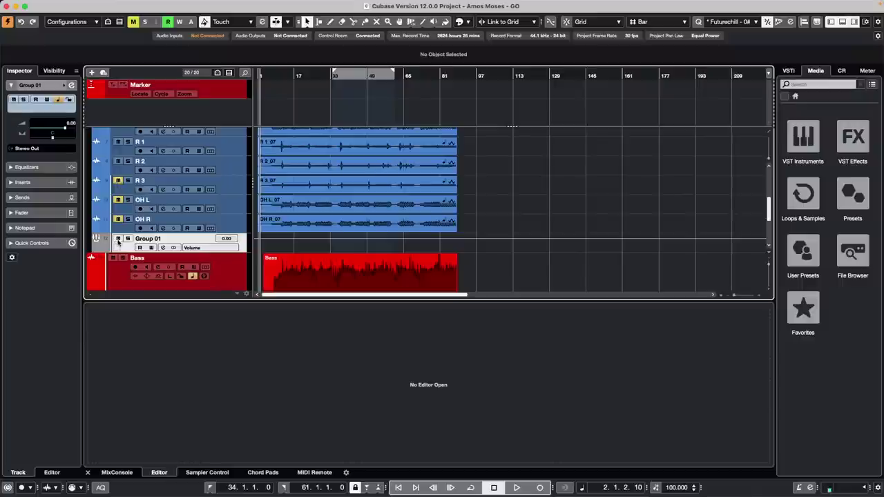
pyautogui.click(118, 239)
pyautogui.click(118, 239)
pyautogui.click(119, 239)
pyautogui.click(118, 239)
pyautogui.click(118, 220)
pyautogui.moveTo(119, 200); pyautogui.dragTo(118, 181)
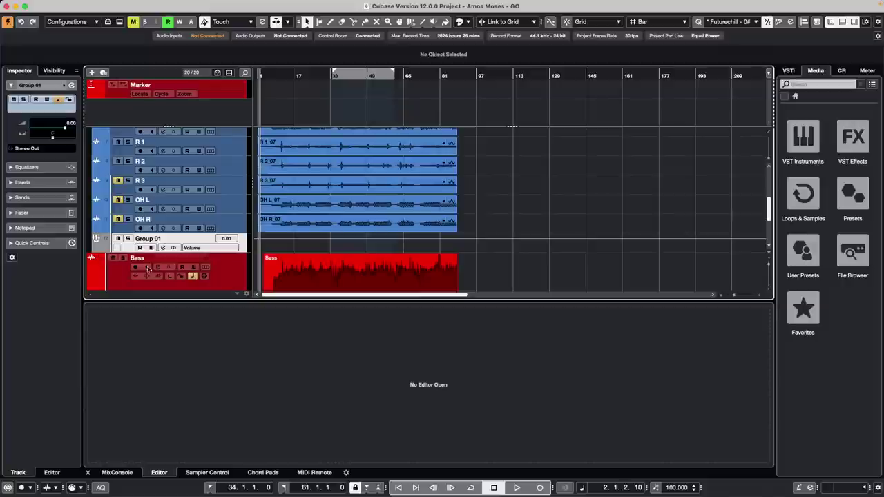
# - Disable "Group Channels: Mute Sources as well" in the VST preferences and apply the change
pyautogui.moveTo(69, 2)
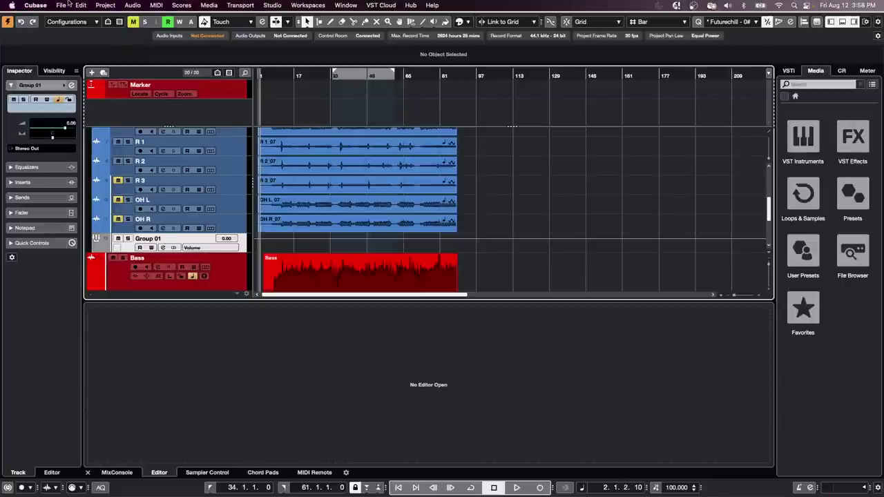
pyautogui.click(32, 6)
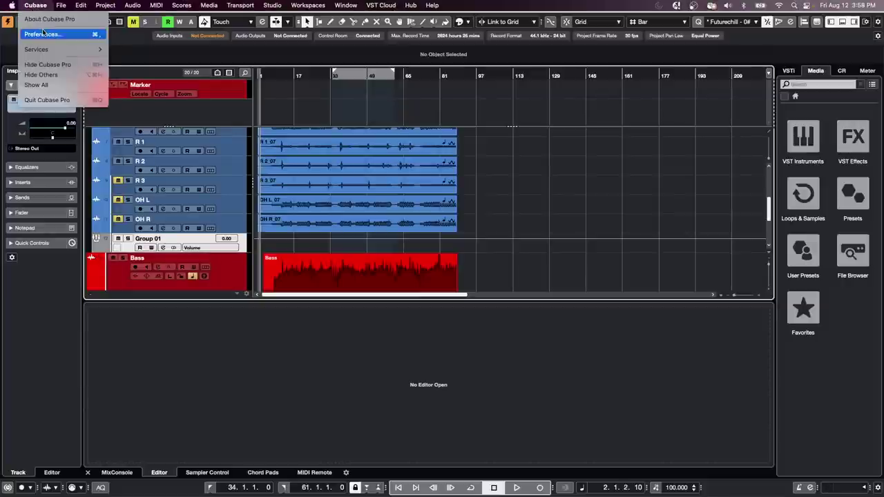
pyautogui.click(43, 34)
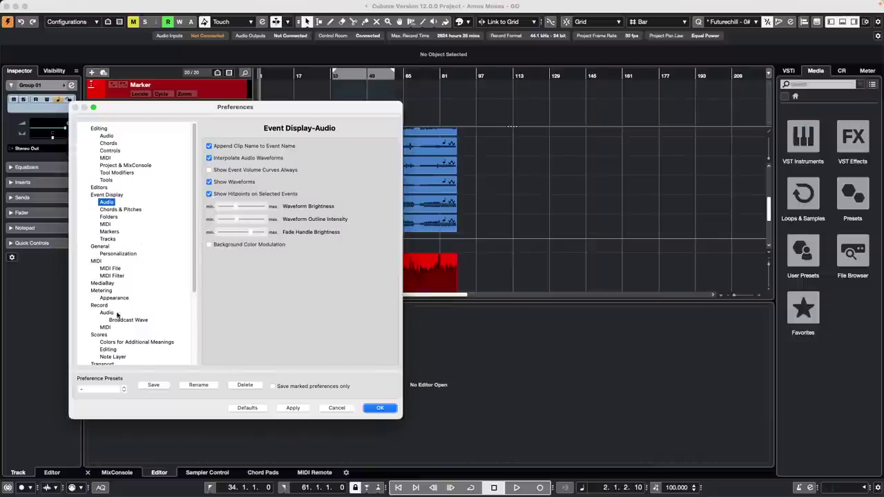
pyautogui.scroll(-3, 119, 317)
pyautogui.click(94, 330)
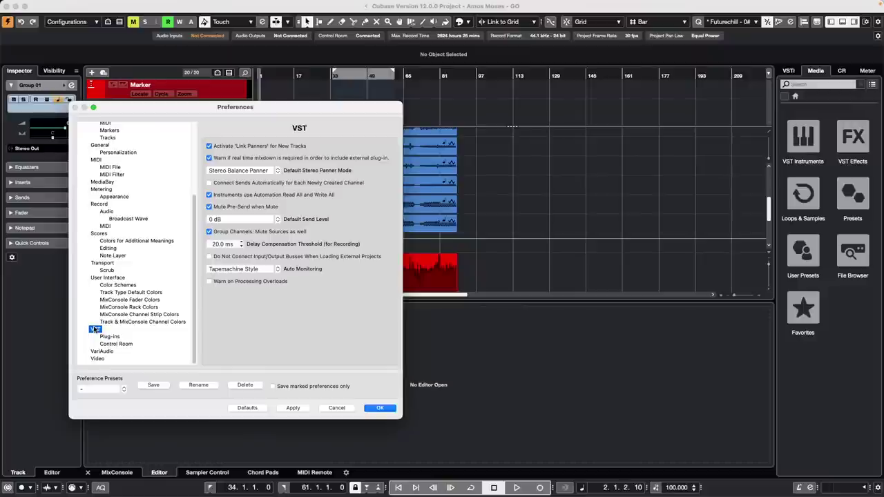
pyautogui.click(208, 232)
pyautogui.click(291, 408)
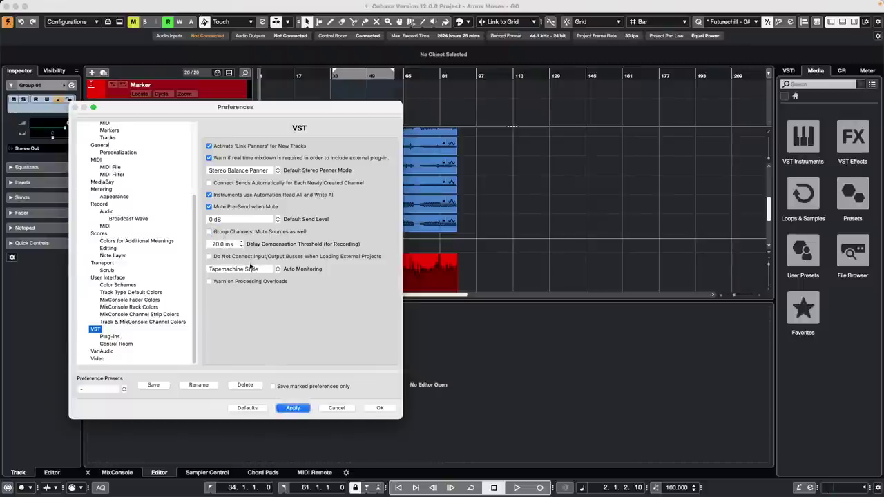
# - Close the preferences and toggle Group 01's mute, leaving the group channel muted
pyautogui.click(375, 408)
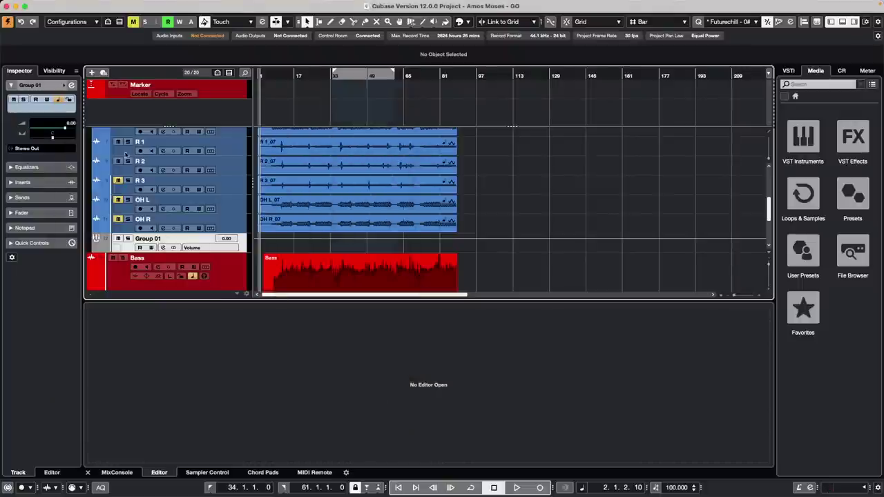
pyautogui.click(118, 238)
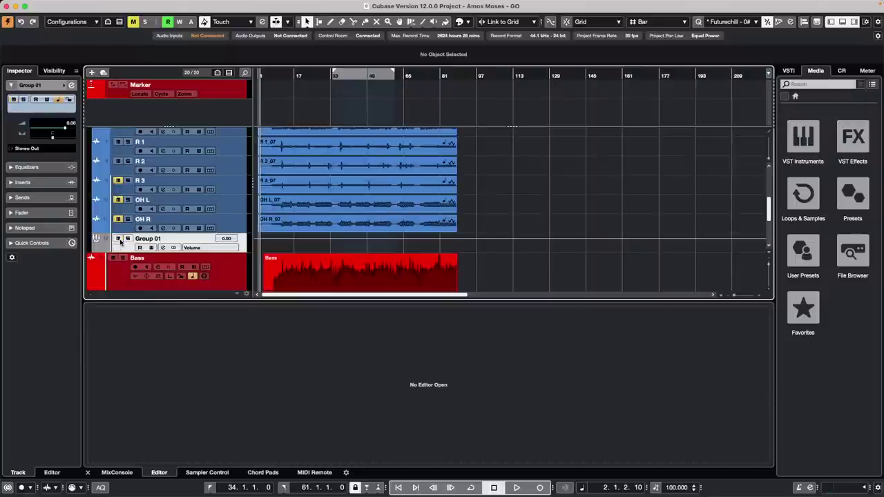
pyautogui.click(118, 238)
pyautogui.click(118, 239)
# - Unmute the R 3, OH L and OH R tracks along with Group 01
pyautogui.scroll(2, 120, 243)
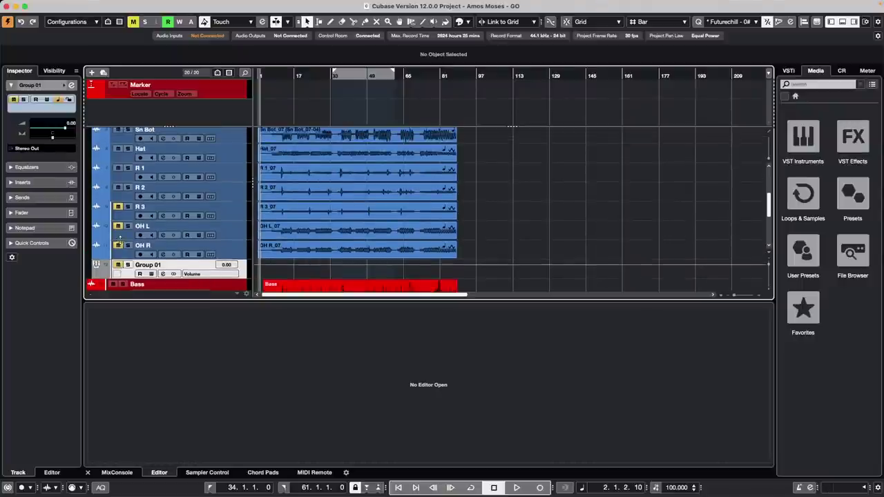
pyautogui.scroll(4, 127, 236)
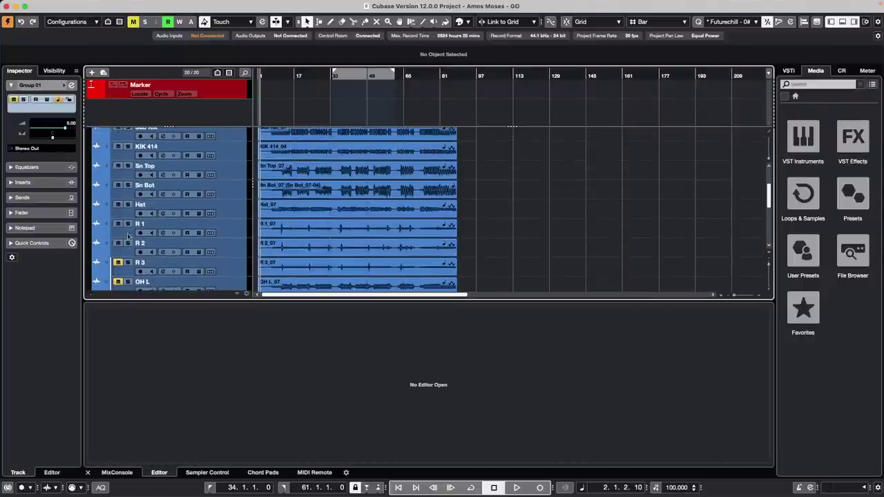
pyautogui.click(118, 263)
pyautogui.click(118, 283)
pyautogui.scroll(-4, 118, 266)
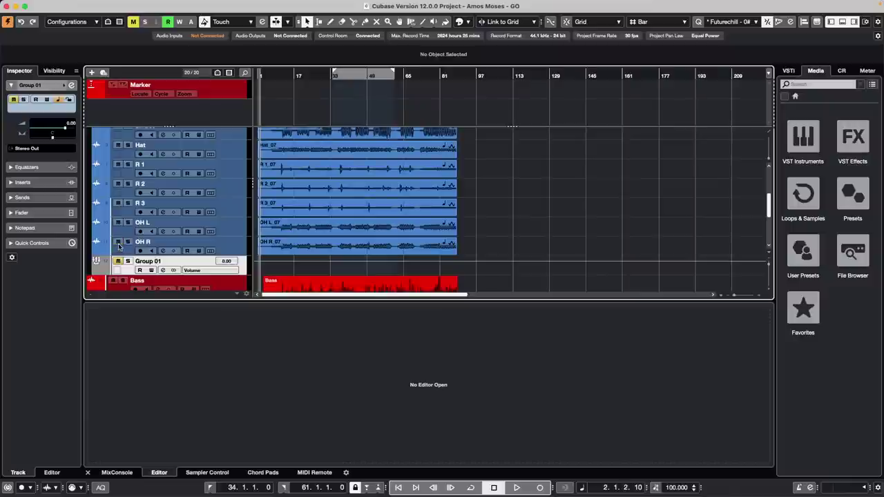
pyautogui.click(118, 261)
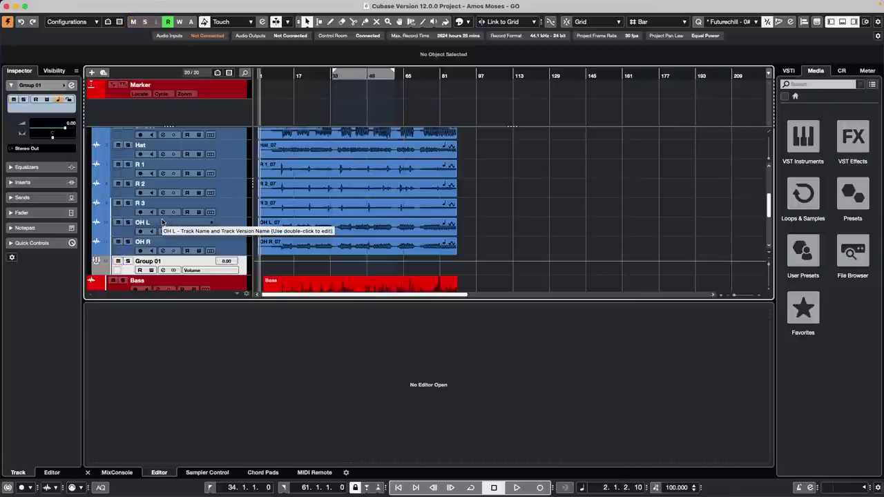
# - Mute the individual Kik, Sub Kik, KIK 414, Sn Top and Sn Bot tracks
pyautogui.scroll(6, 163, 222)
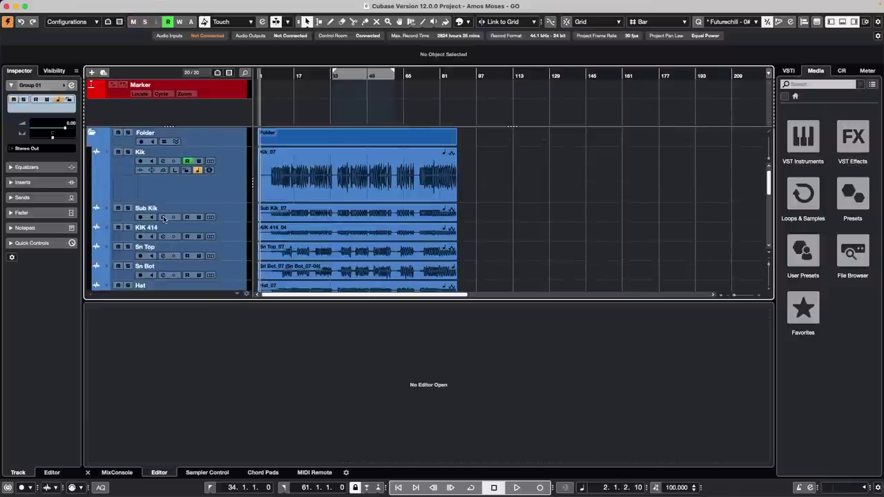
pyautogui.click(117, 151)
pyautogui.click(117, 208)
pyautogui.click(118, 228)
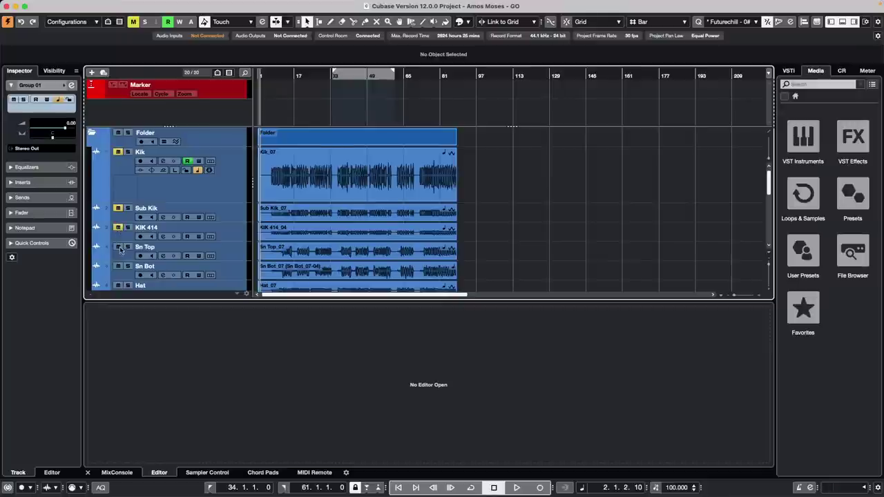
pyautogui.click(118, 248)
pyautogui.click(117, 266)
# - Start playback with the kick and snare tracks muted, and lower the Control Room's Main level to about -11.5
pyautogui.scroll(-3, 198, 200)
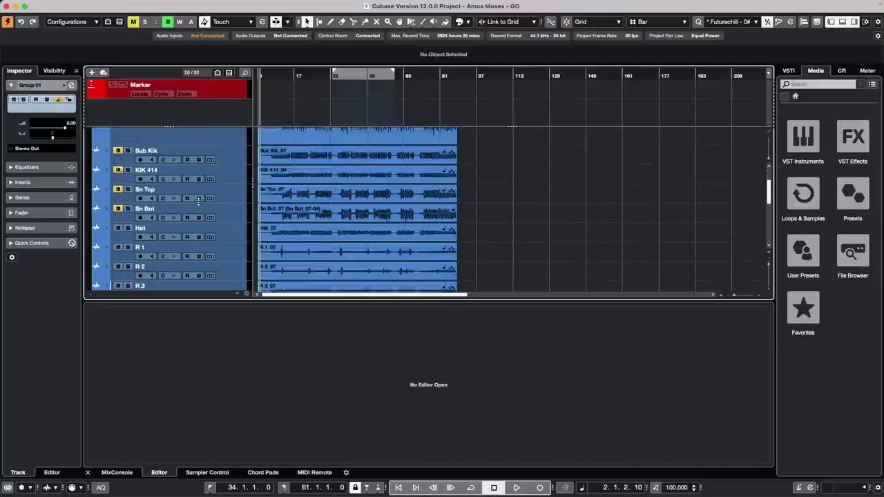
pyautogui.scroll(-3, 198, 200)
pyautogui.press('space')
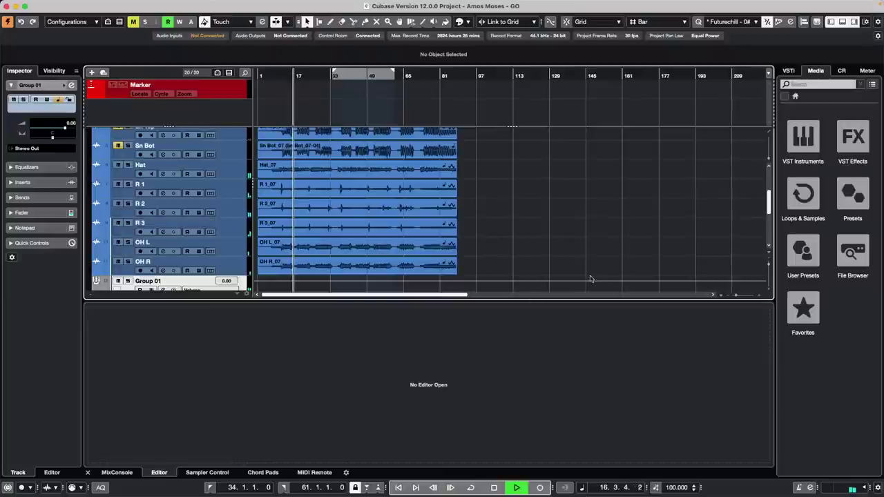
pyautogui.click(843, 72)
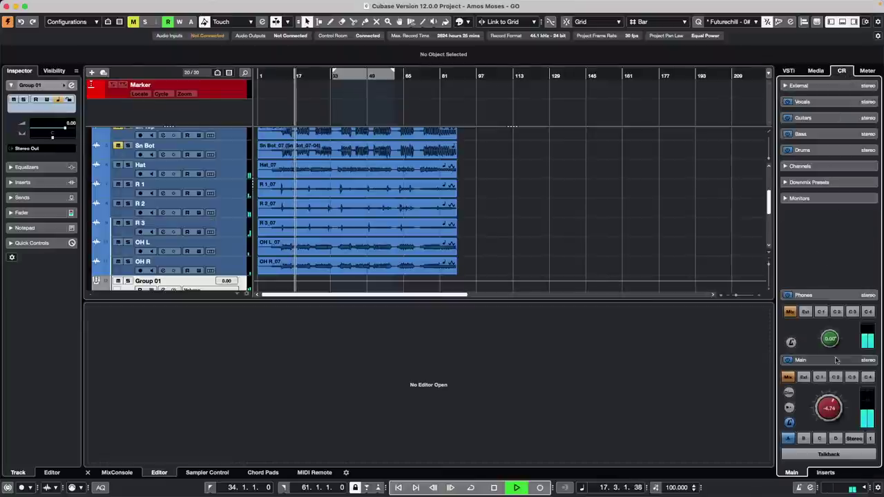
pyautogui.scroll(-5, 828, 406)
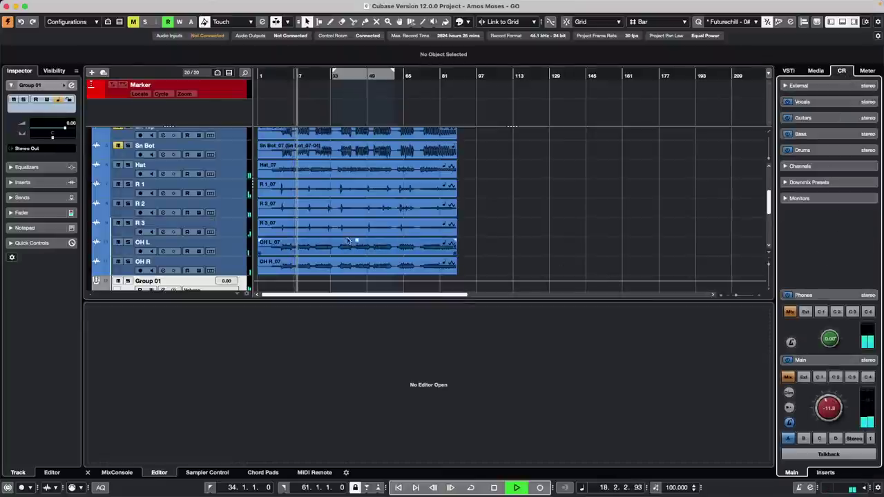
# - Mute Group 01 during playback, unmute it while checking the source tracks' mute states, and stop playback
pyautogui.click(118, 281)
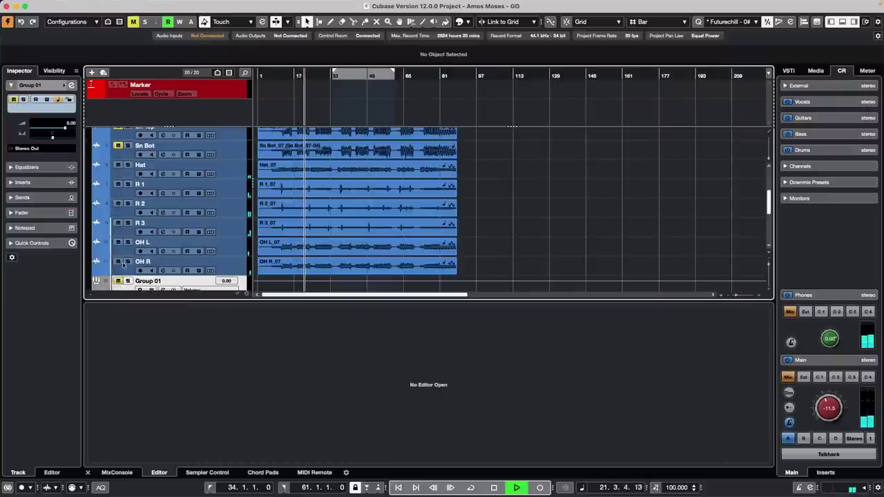
pyautogui.scroll(1, 149, 198)
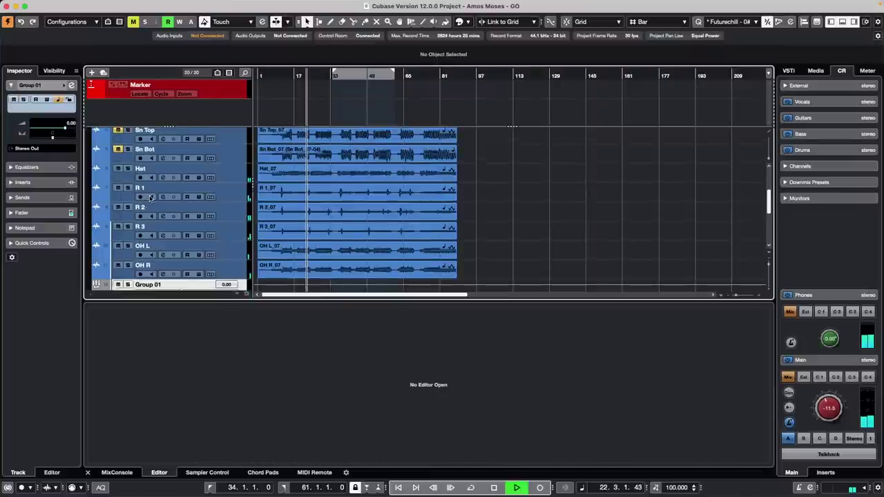
pyautogui.scroll(3, 150, 199)
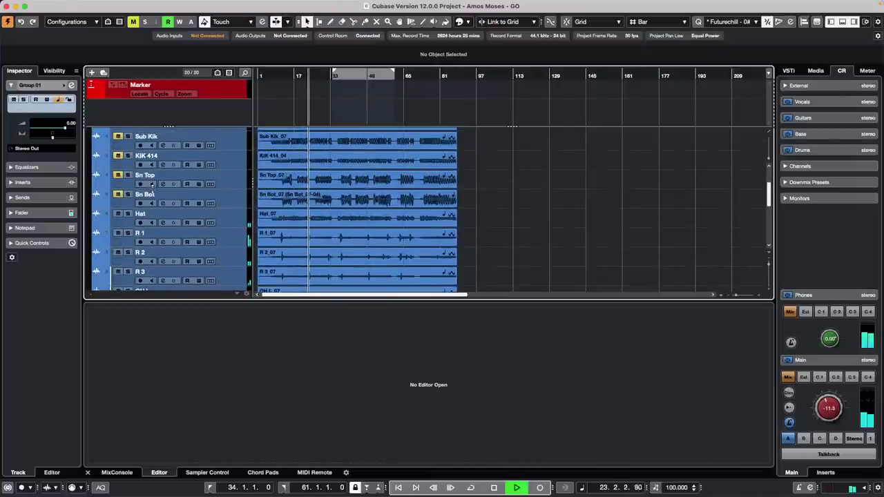
pyautogui.scroll(-5, 151, 185)
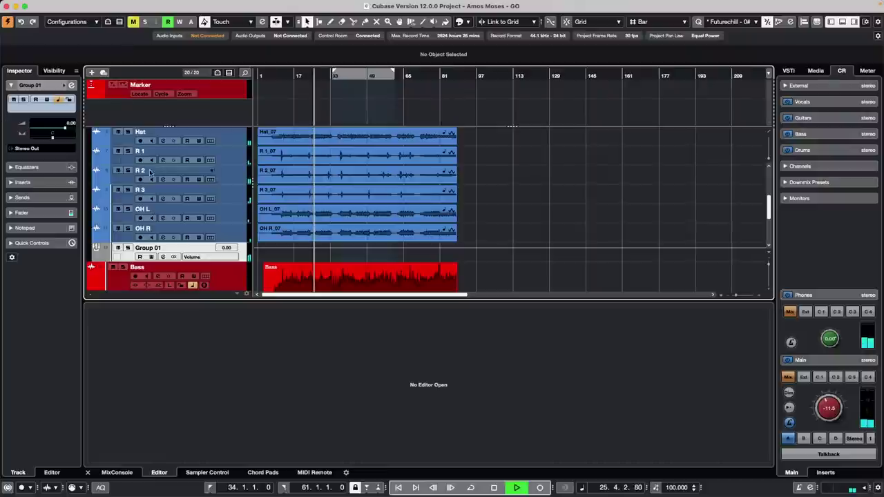
pyautogui.press('space')
# - Reopen the VST preferences to review the "Group Channels: Mute Sources as well" option, and close them
pyautogui.click(11, 5)
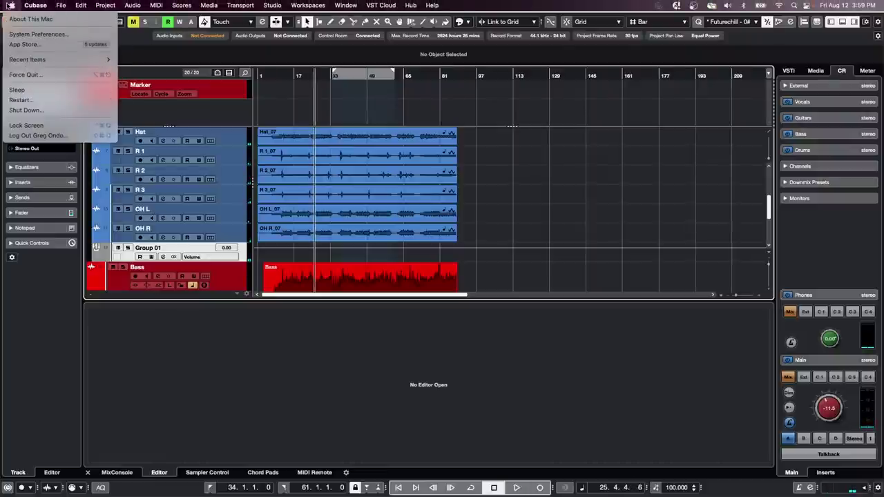
pyautogui.moveTo(34, 10)
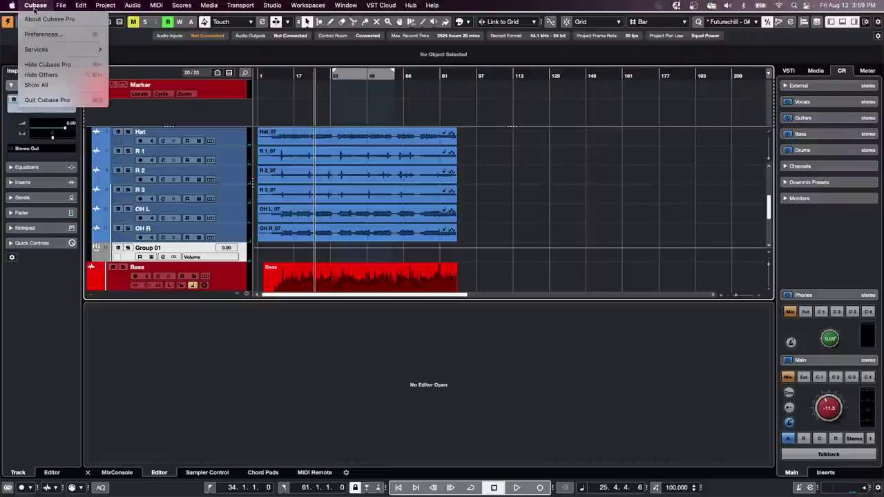
pyautogui.click(39, 34)
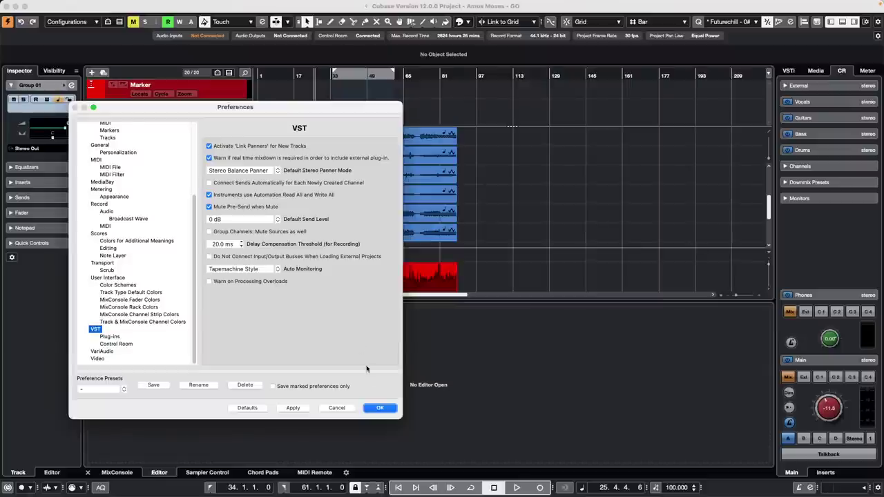
pyautogui.click(381, 410)
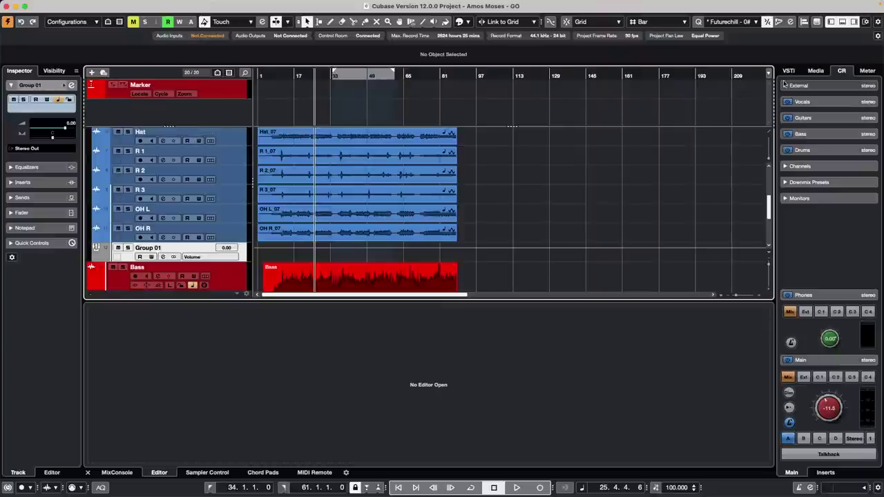
# - Show the Loops & Samples collections in the media browser and open the MediaBay window
pyautogui.click(815, 71)
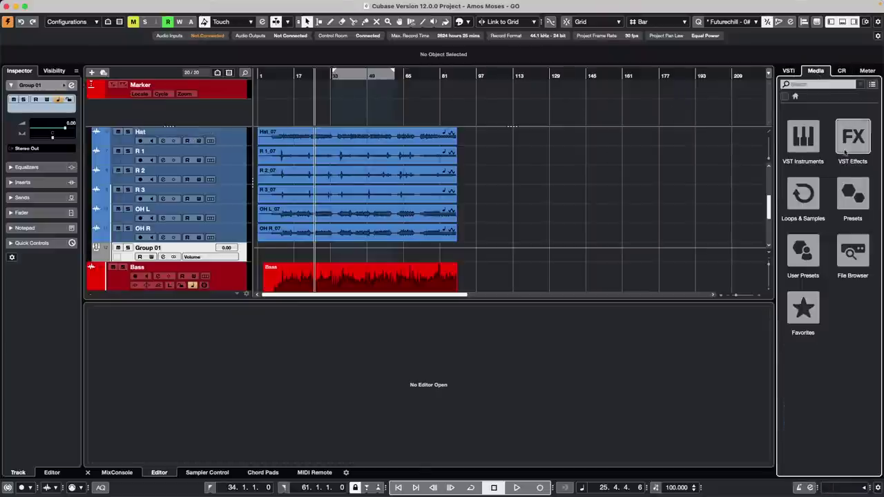
pyautogui.click(803, 194)
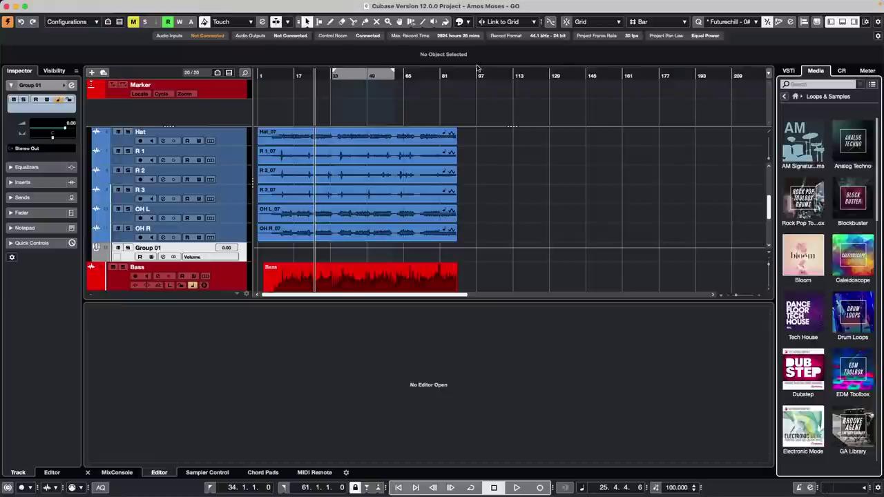
pyautogui.click(240, 5)
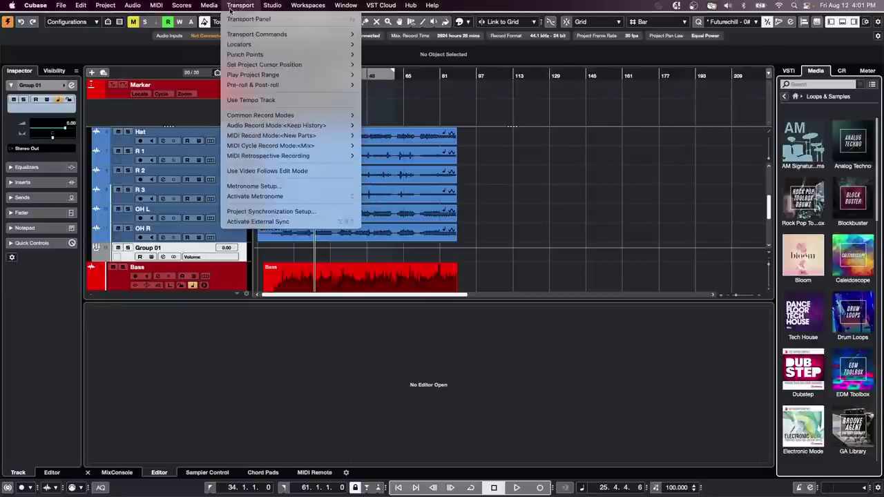
pyautogui.moveTo(216, 6)
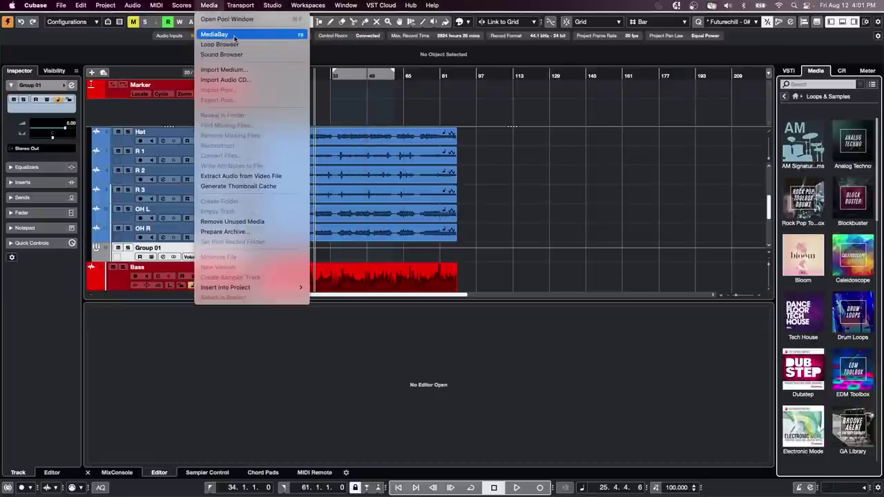
pyautogui.click(214, 33)
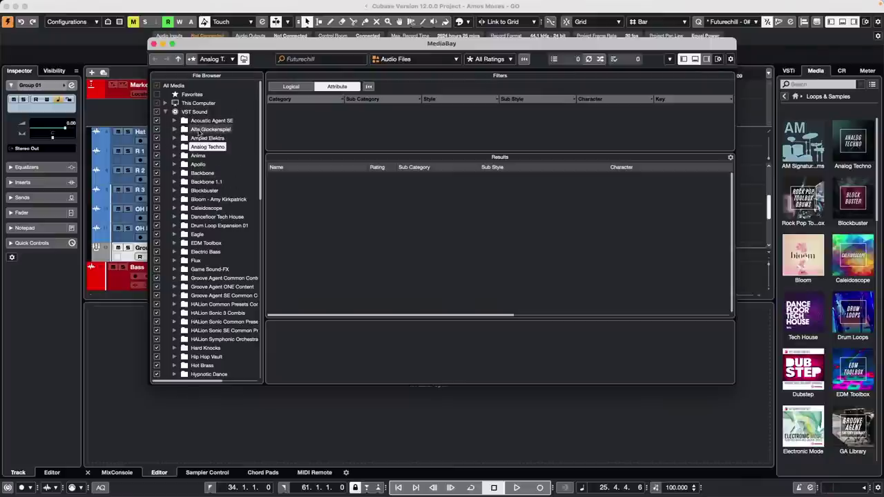
# - Search the audio files in VST Sound for "cow" and look through the matching sounds
pyautogui.click(199, 102)
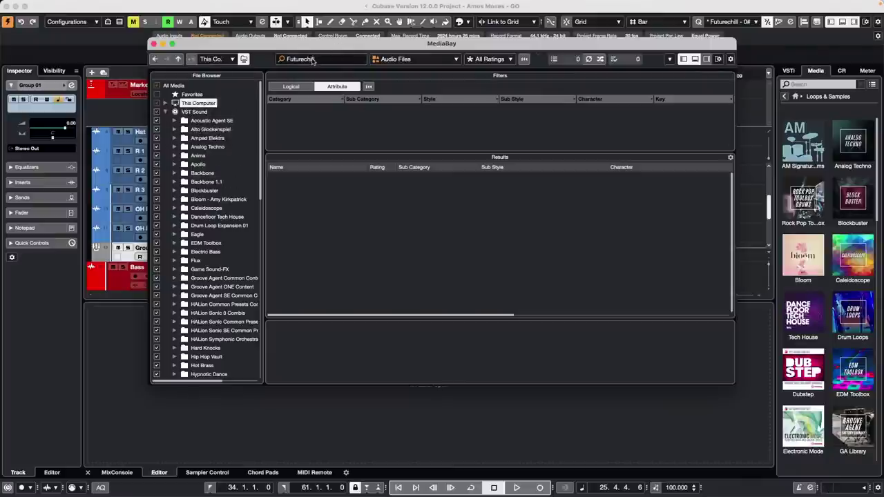
pyautogui.click(341, 59)
pyautogui.write('cow')
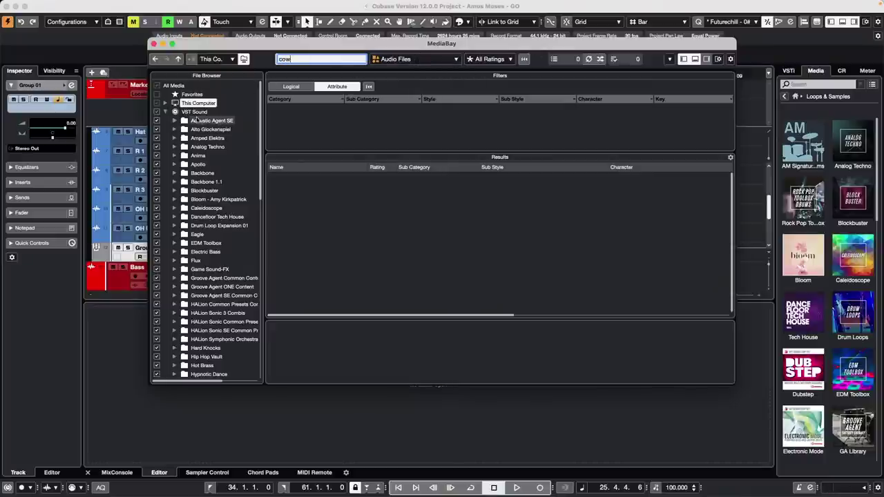
pyautogui.click(201, 112)
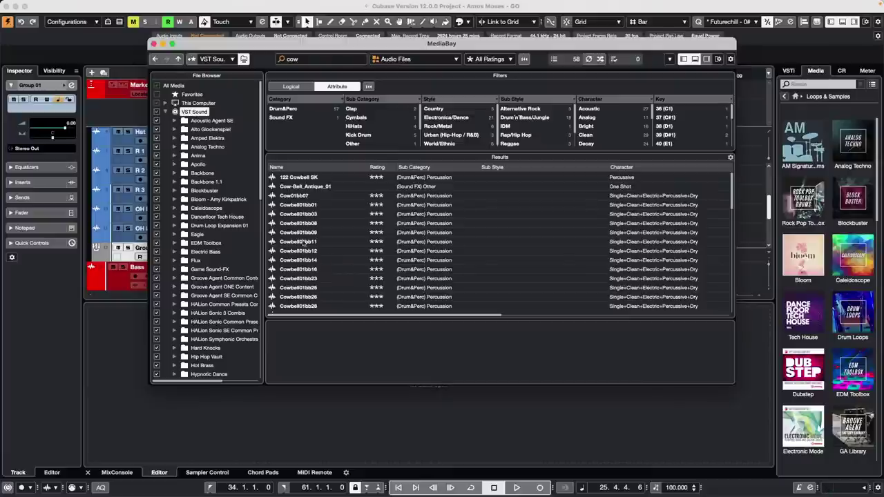
pyautogui.scroll(-5, 303, 240)
pyautogui.scroll(10, 302, 239)
pyautogui.scroll(-5, 302, 239)
pyautogui.scroll(5, 303, 238)
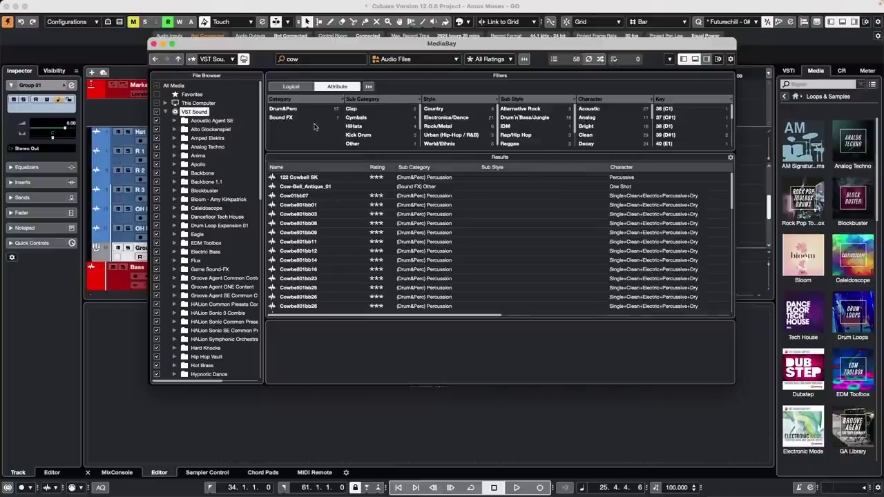
# - Filter the sounds by the Sound FX category and Other sub category, and reset the attribute filters
pyautogui.click(296, 118)
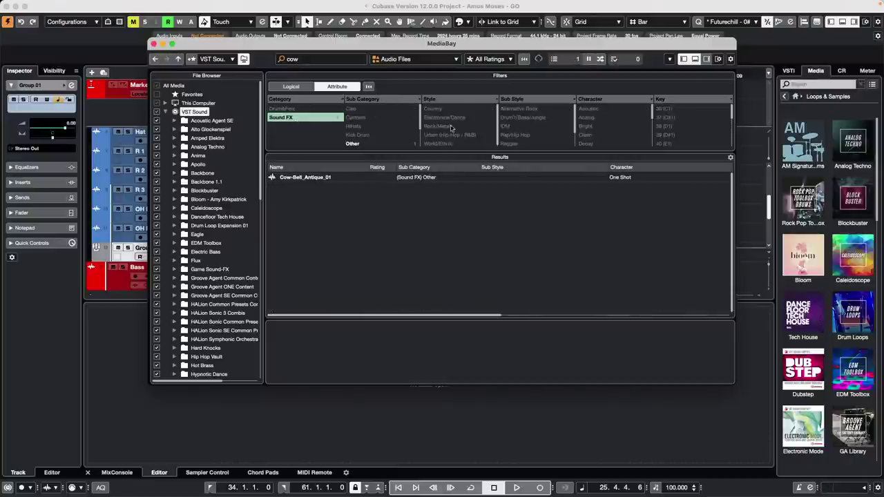
pyautogui.click(354, 143)
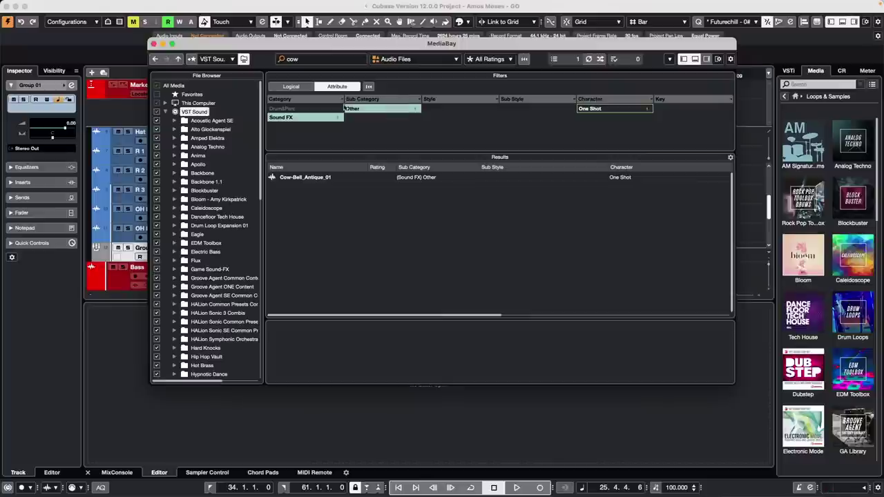
pyautogui.click(369, 87)
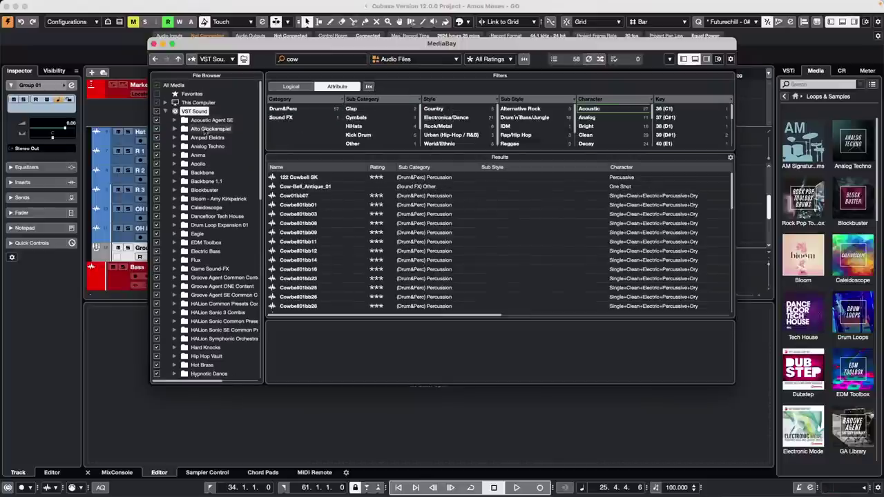
# - Include the Documents folder under This Computer in the MediaBay file browser and run Rescan Disk on it
pyautogui.scroll(-5, 204, 131)
pyautogui.scroll(5, 211, 142)
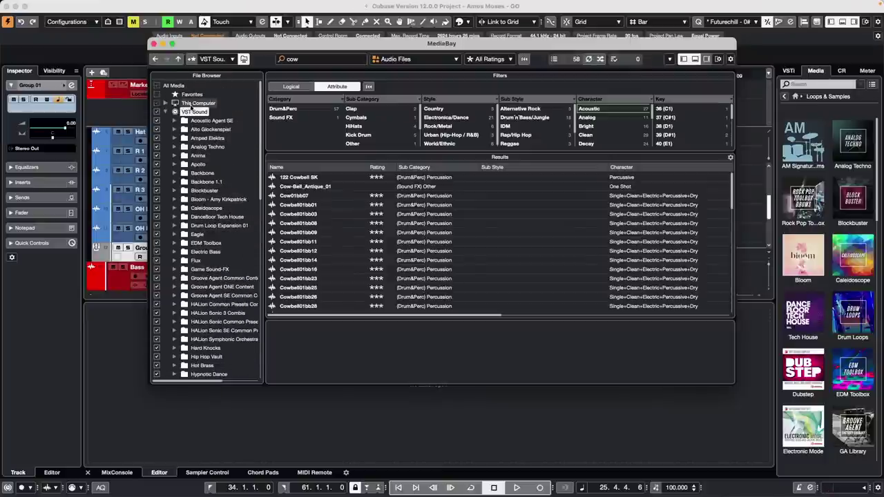
pyautogui.scroll(-10, 283, 183)
pyautogui.scroll(10, 283, 183)
pyautogui.click(165, 103)
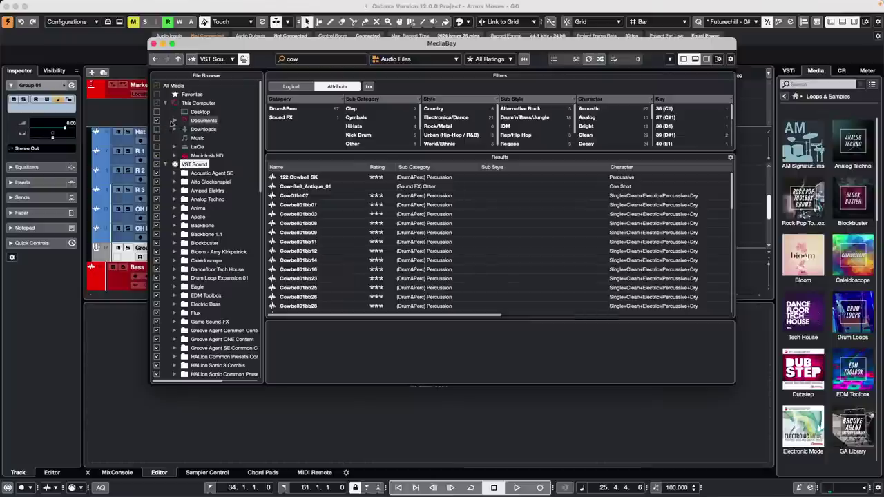
pyautogui.click(157, 122)
pyautogui.rightClick(211, 124)
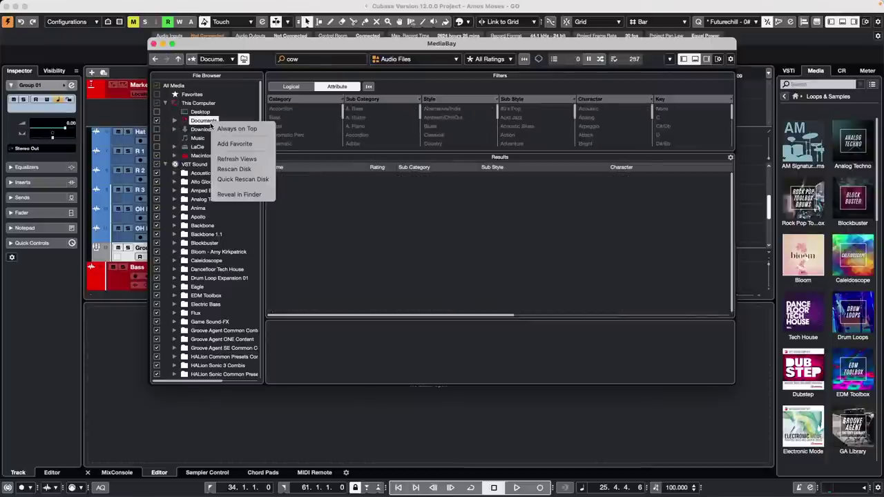
pyautogui.click(251, 170)
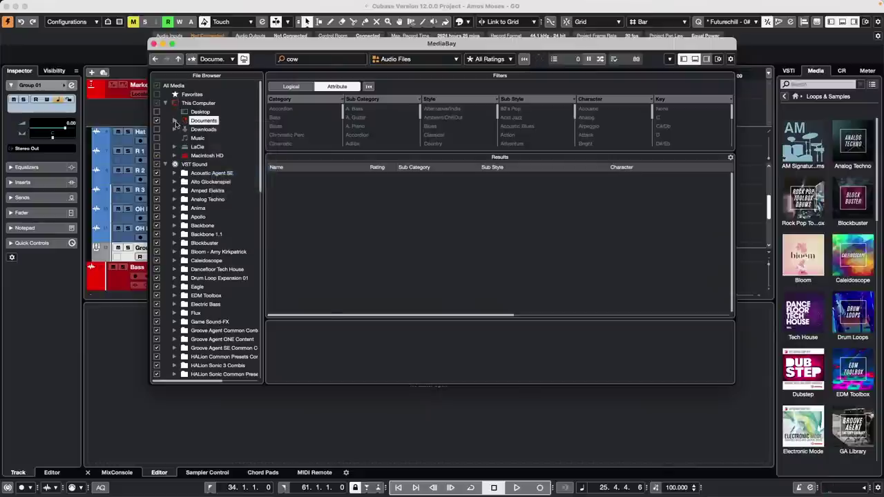
# - Expand the Documents folder, check its Projects subfolders for rescan progress, and close MediaBay
pyautogui.click(176, 121)
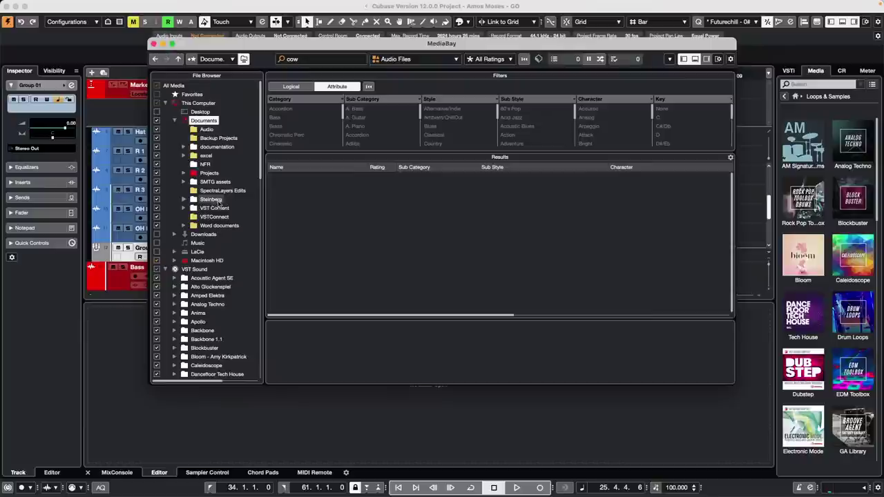
pyautogui.click(183, 174)
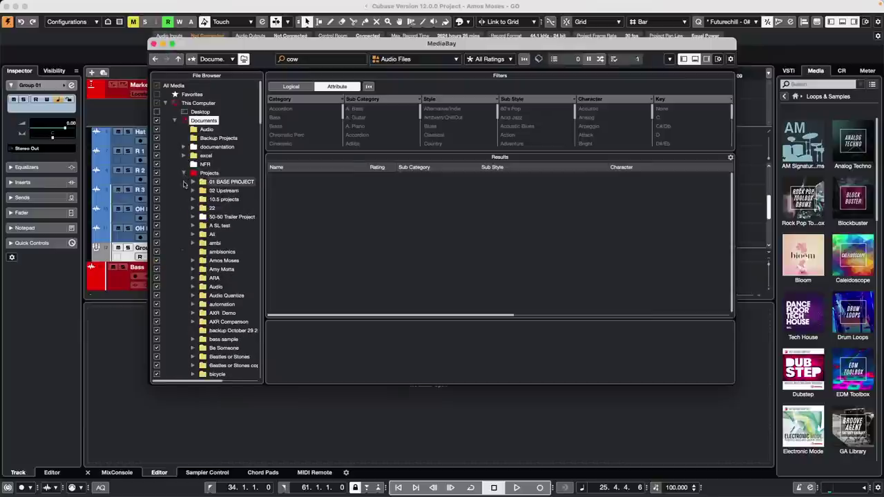
pyautogui.click(183, 174)
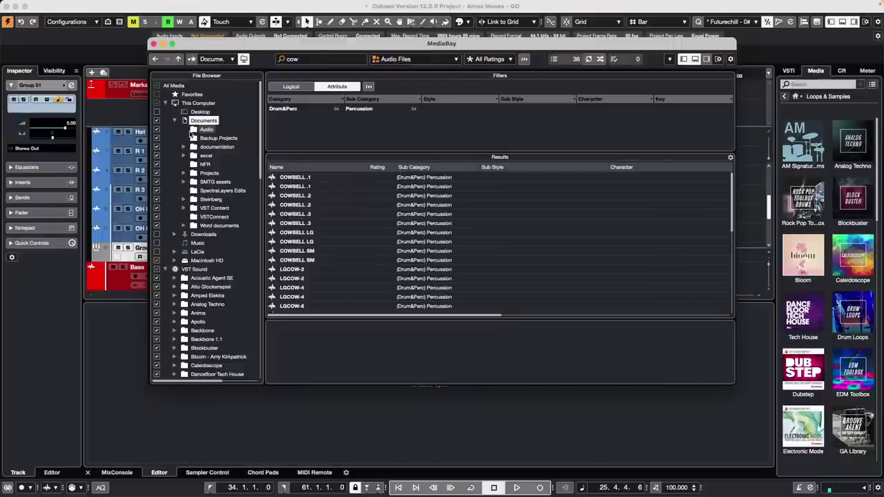
pyautogui.click(154, 44)
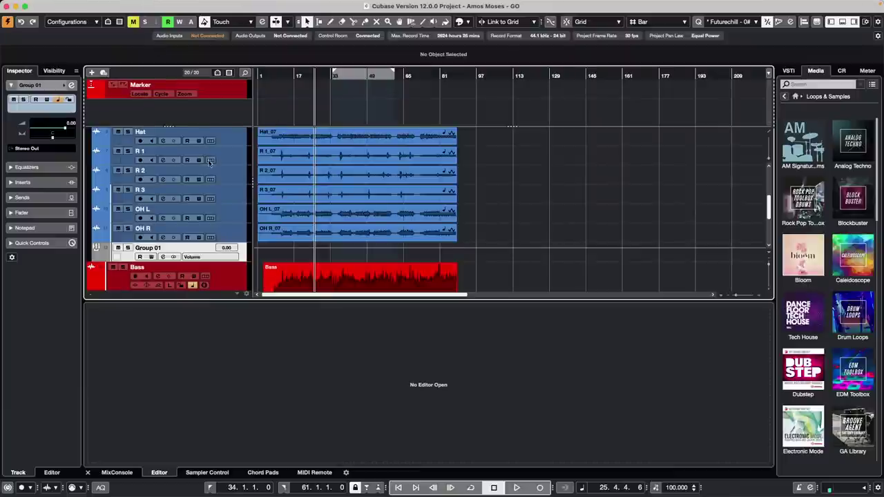
# - Open the project Lose My Faith GO VCA.cpr from the If I Ever Lose My Faith folder in Projects and activate it
pyautogui.scroll(3, 240, 162)
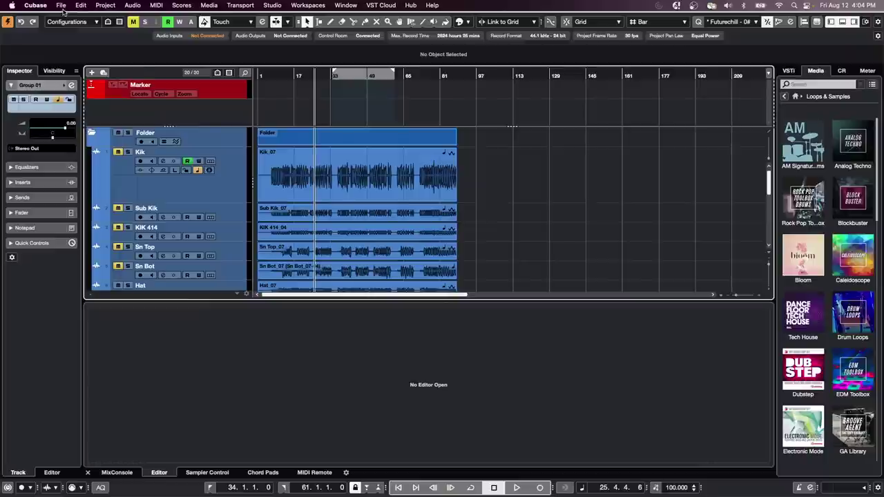
pyautogui.click(61, 5)
pyautogui.click(64, 42)
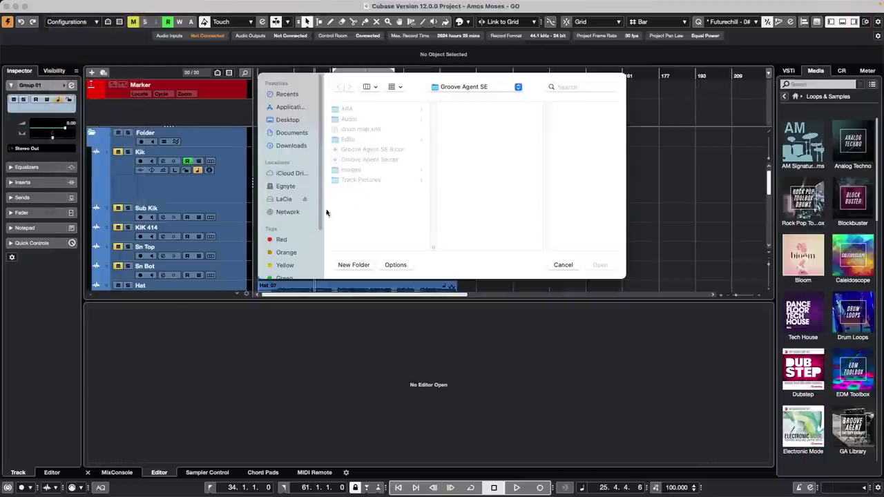
pyautogui.click(465, 87)
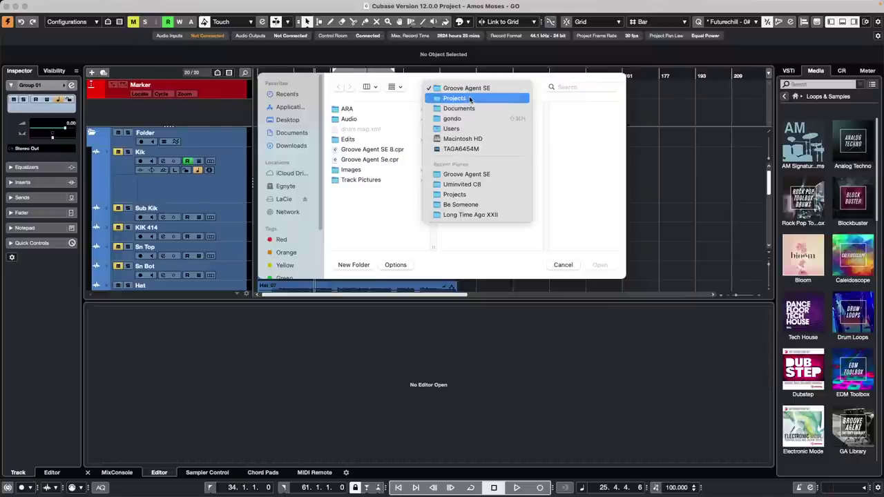
pyautogui.click(470, 99)
pyautogui.scroll(-10, 456, 171)
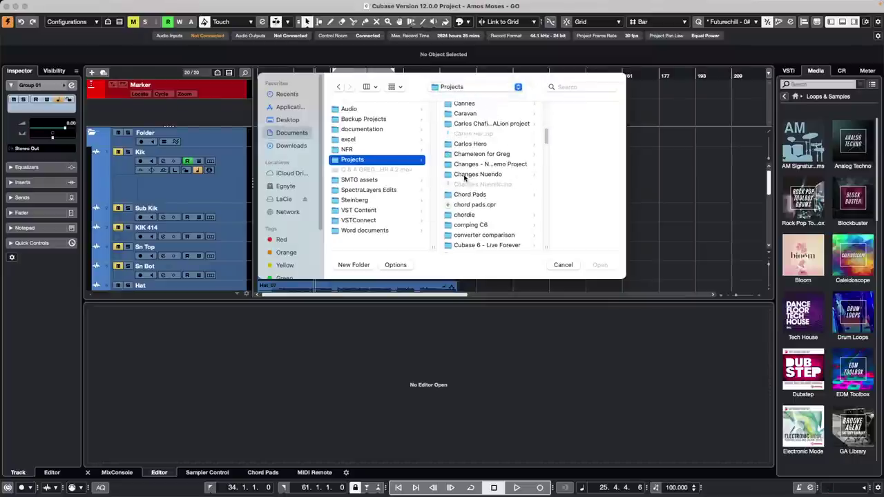
pyautogui.scroll(-2, 475, 164)
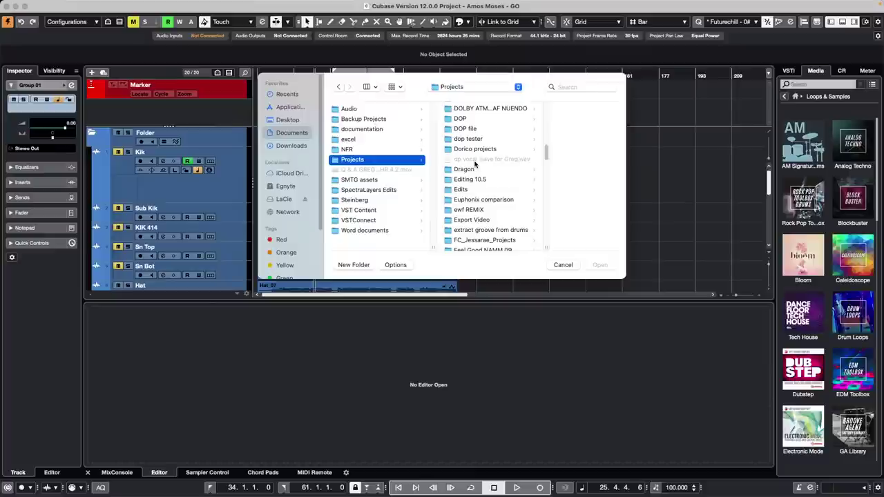
pyautogui.scroll(-5, 473, 163)
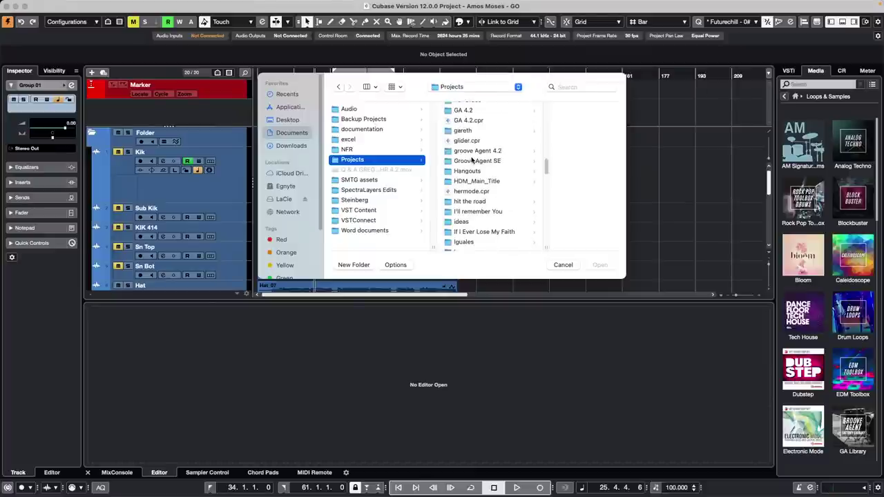
pyautogui.click(477, 232)
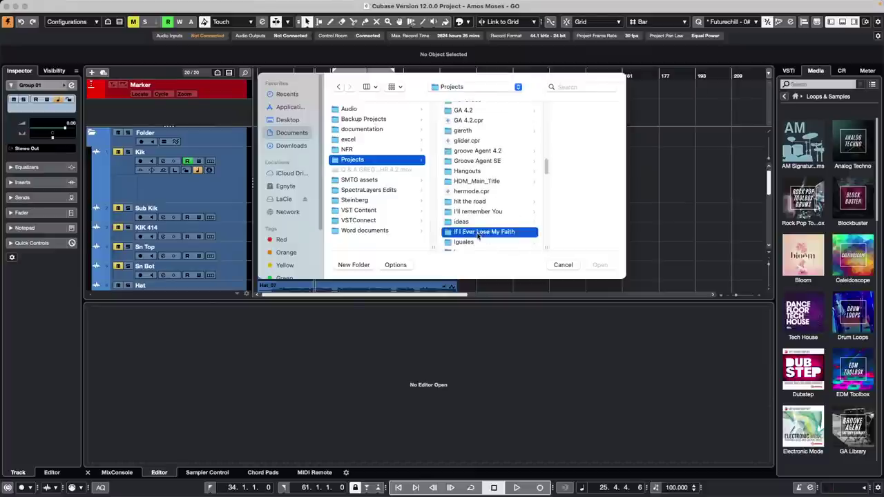
pyautogui.scroll(-4, 560, 181)
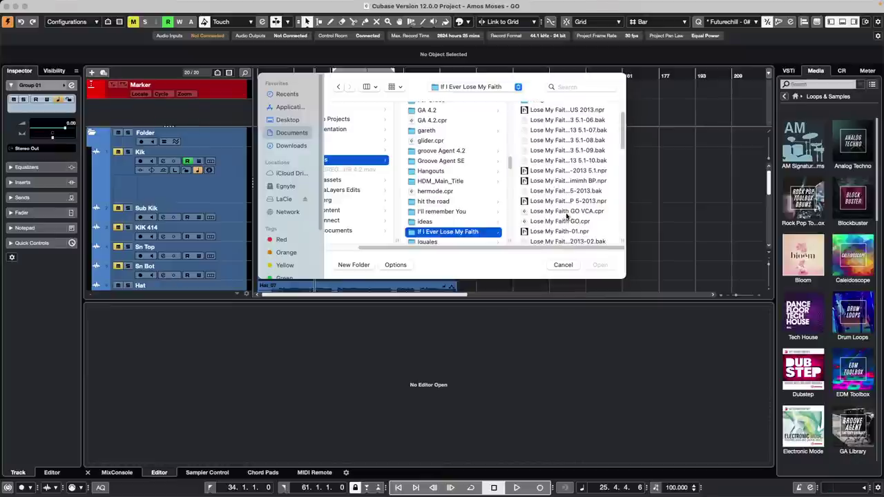
pyautogui.doubleClick(566, 213)
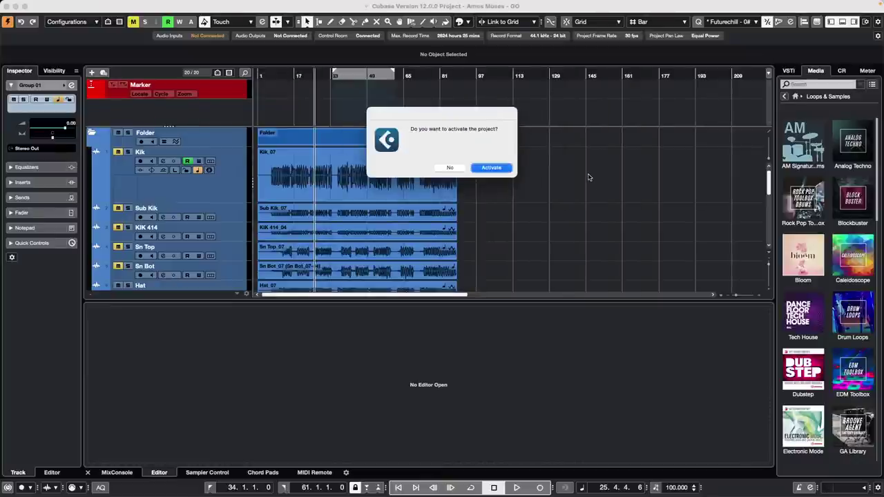
pyautogui.click(503, 169)
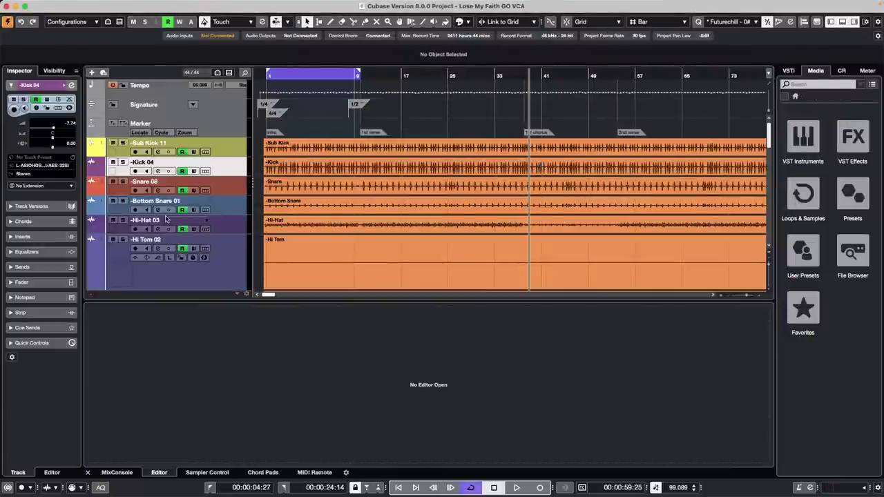
# - Place the project cursor within the intro, between bars 1 and 9, and mute the Harmonica 21 track
pyautogui.scroll(-15, 166, 219)
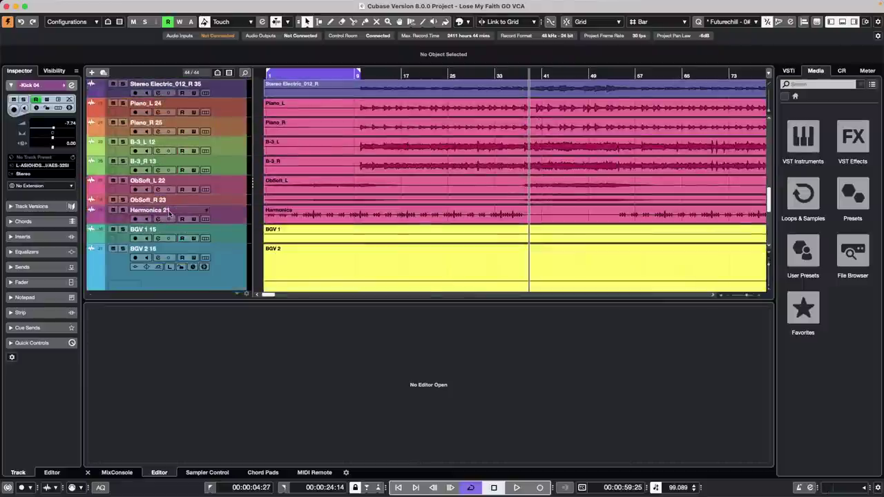
pyautogui.scroll(-3, 168, 214)
pyautogui.scroll(-3, 168, 214)
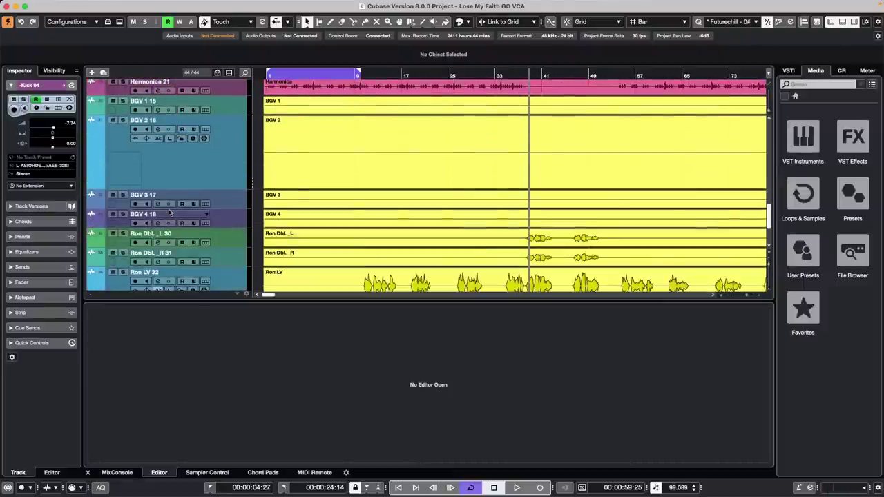
pyautogui.scroll(-3, 169, 212)
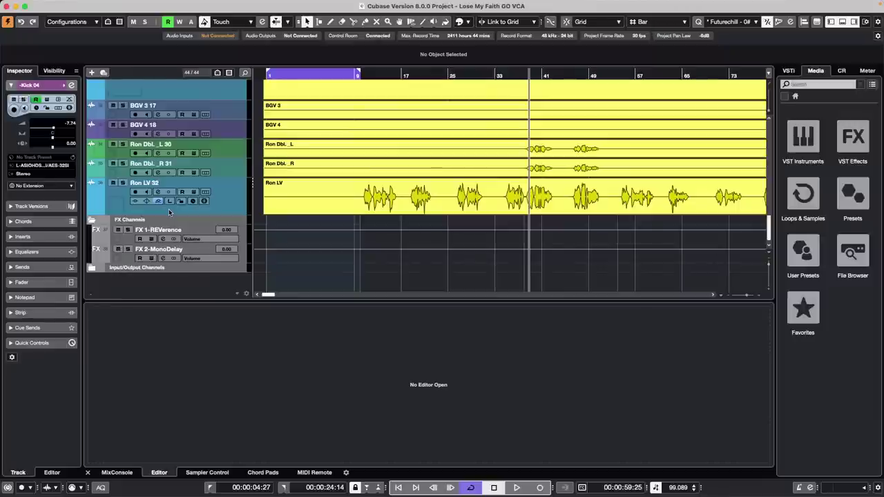
pyautogui.click(288, 75)
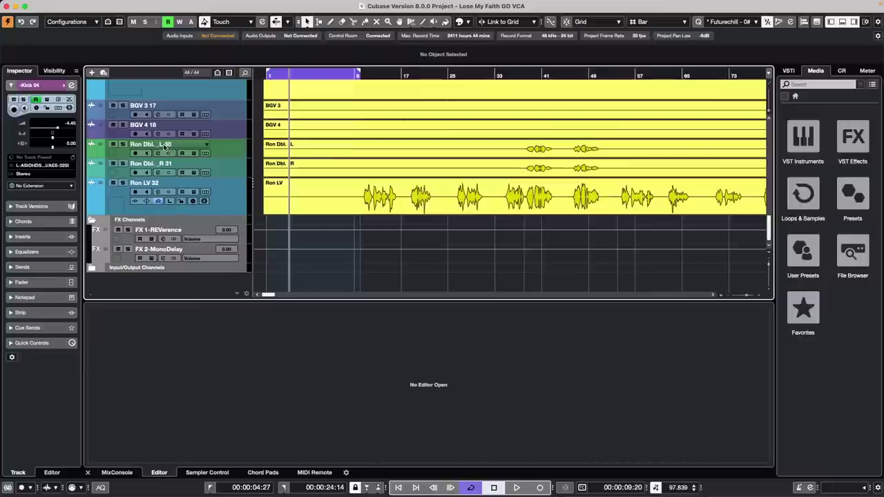
pyautogui.scroll(1, 127, 192)
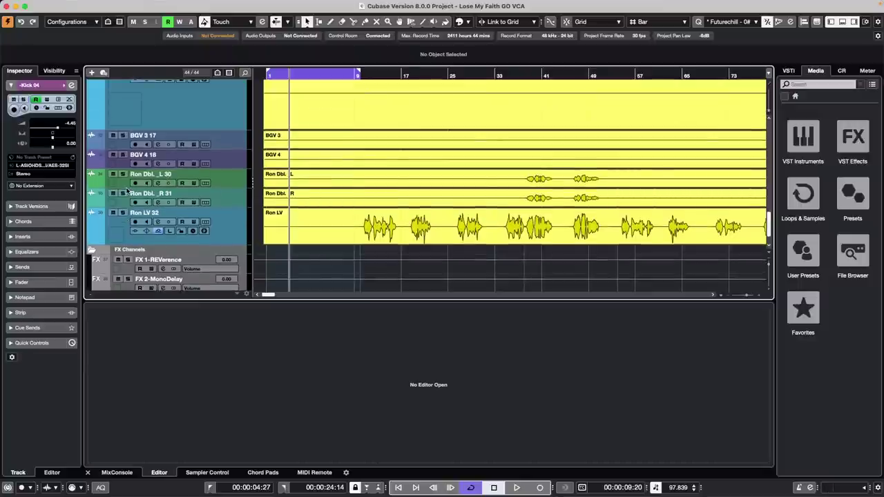
pyautogui.scroll(4, 127, 191)
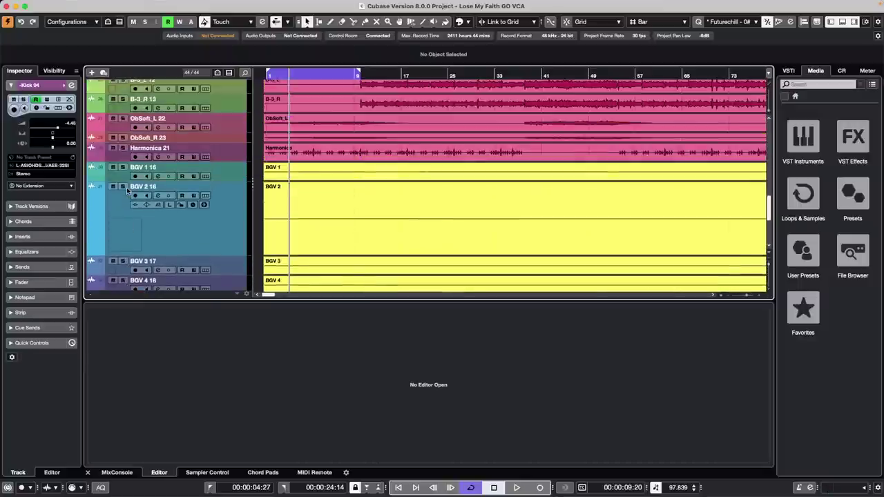
pyautogui.scroll(1, 127, 192)
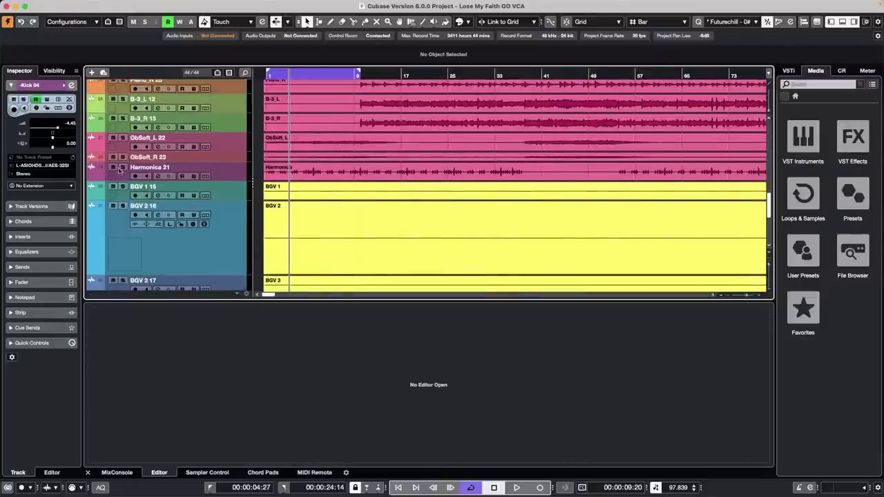
pyautogui.click(114, 167)
# - Play the project with the MixConsole shown and lower the Control Room main level to -16.1
pyautogui.click(117, 473)
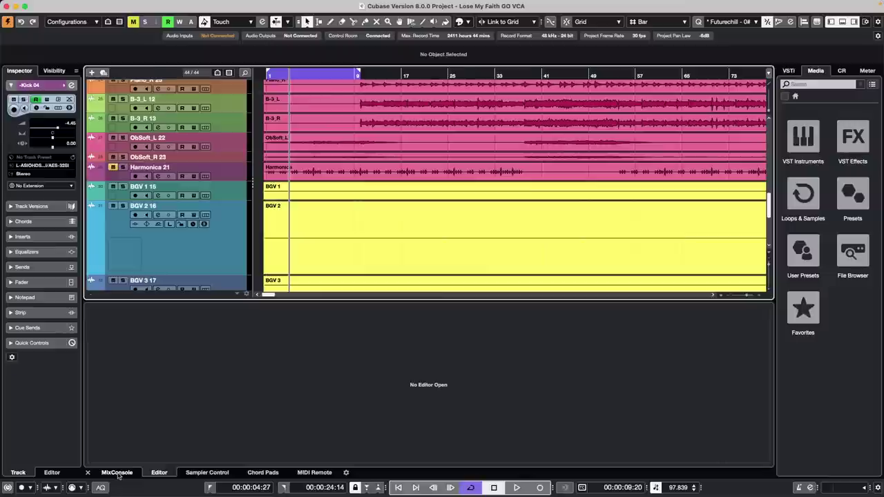
pyautogui.press('space')
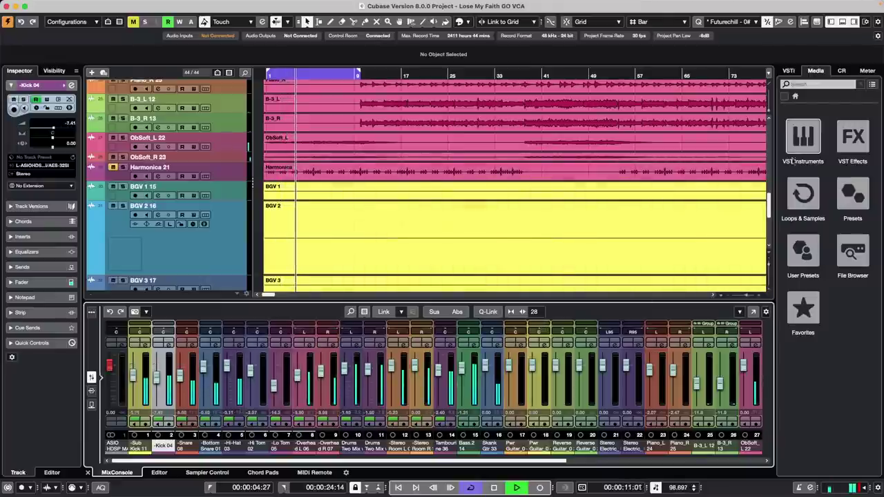
pyautogui.click(843, 69)
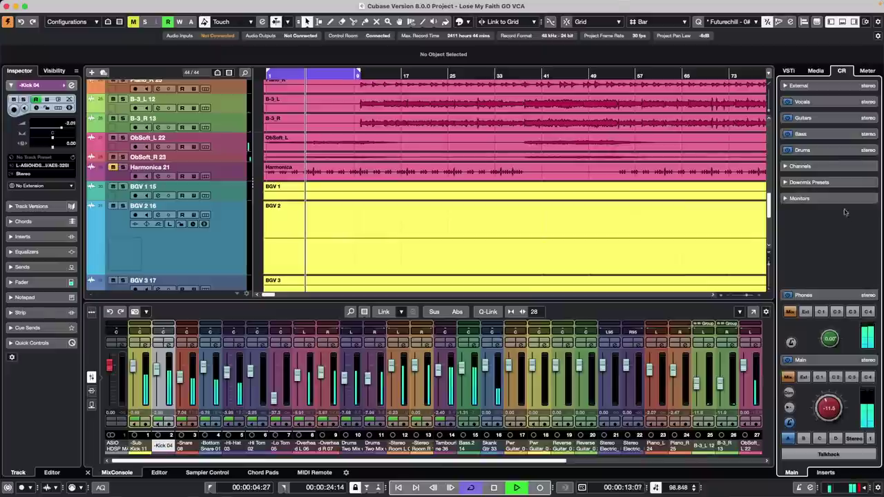
pyautogui.moveTo(832, 399); pyautogui.dragTo(828, 408)
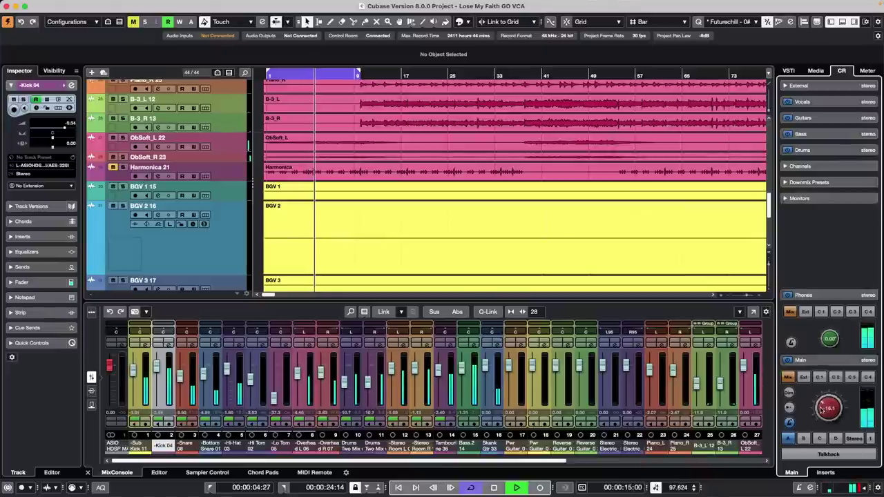
# - Zoom in on the timeline slightly and widen the MixConsole channels until 16 fit in view
pyautogui.press('h')
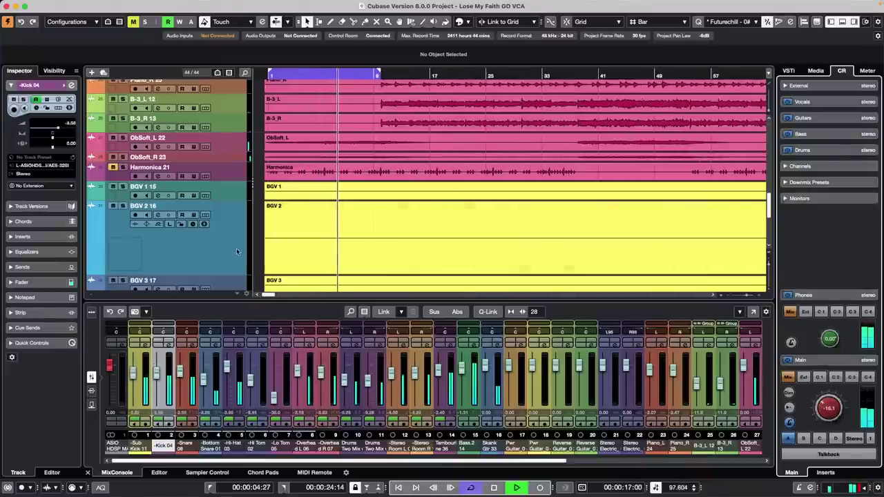
pyautogui.click(216, 388)
pyautogui.press('h')
pyautogui.press('h')
pyautogui.press('h')
pyautogui.press('h')
pyautogui.press('h')
pyautogui.press('h')
pyautogui.press('h')
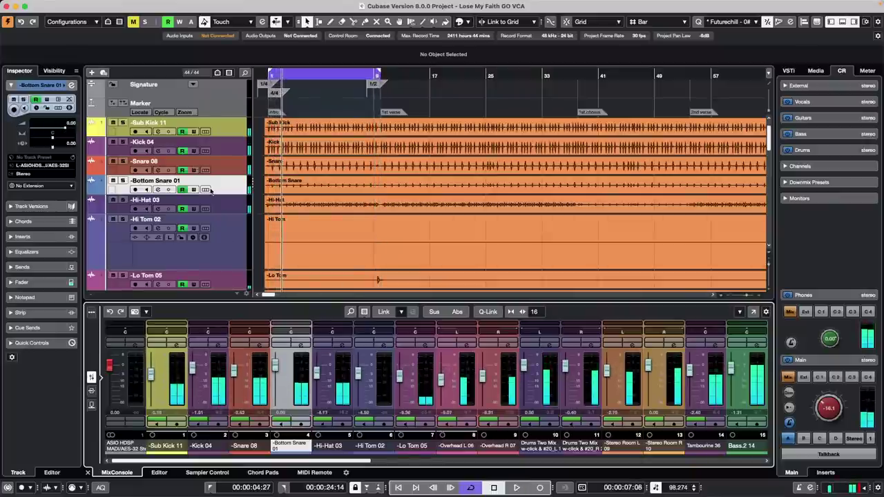
# - Select the -Snare 08 track and show its sends
pyautogui.scroll(1, 223, 154)
pyautogui.click(236, 174)
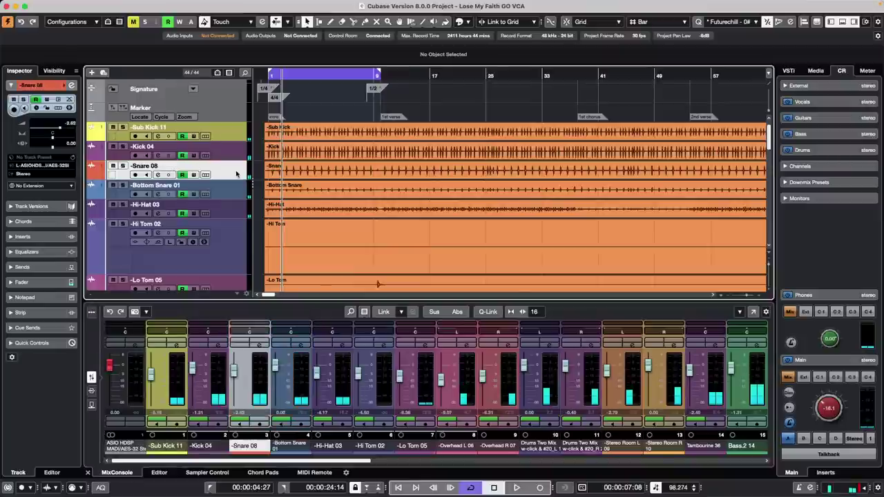
pyautogui.rightClick(235, 174)
pyautogui.moveTo(282, 178)
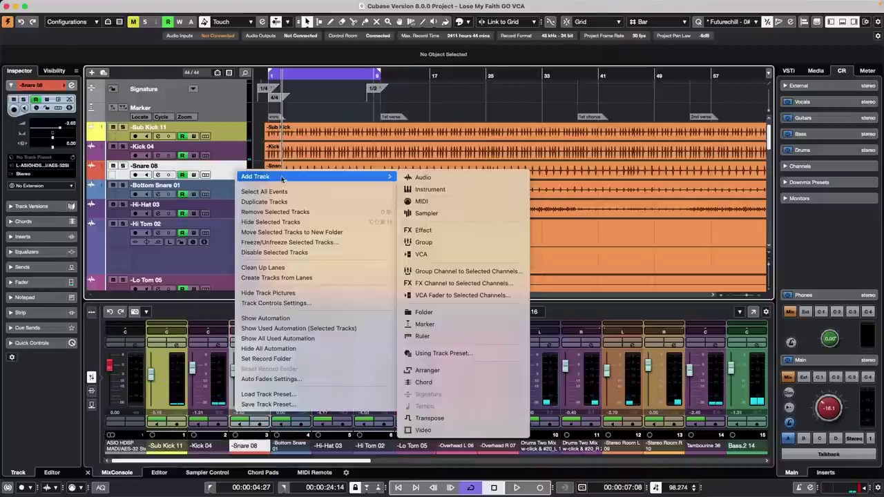
pyautogui.click(230, 170)
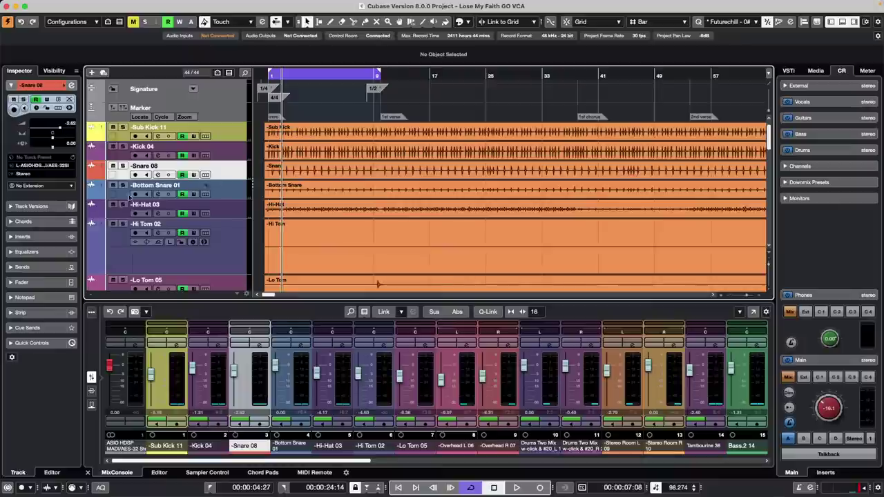
pyautogui.click(12, 265)
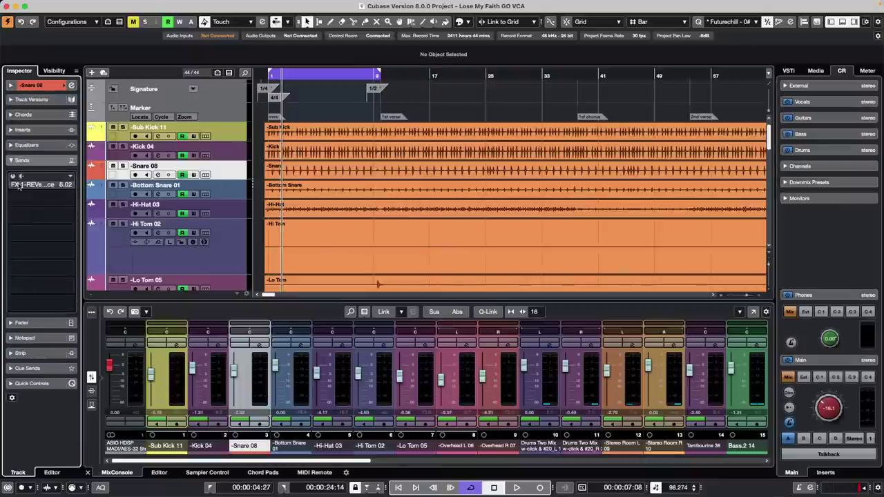
# - Activate the -Snare 08 track's send to FX 1-REVerence and start playback
pyautogui.click(12, 177)
pyautogui.press('space')
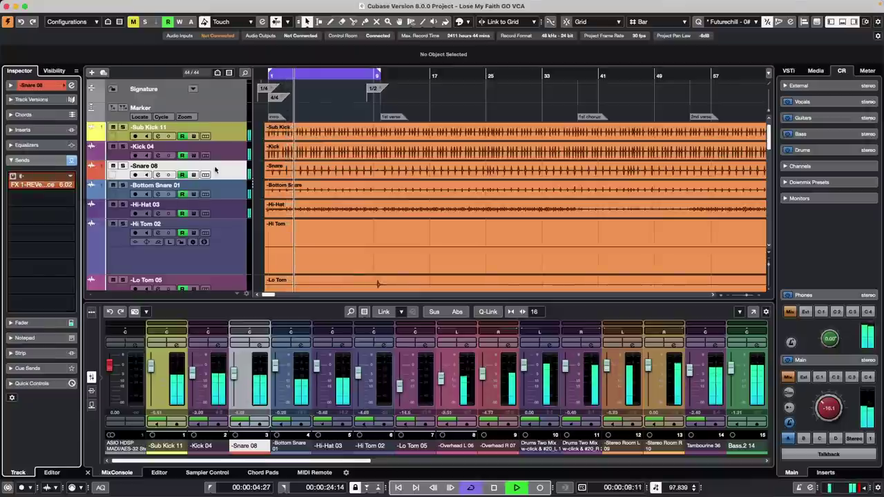
# - Set the FX 1-REVerence channel's fader to 6.02 in its channel settings and open its REVerence insert
pyautogui.scroll(-1, 221, 171)
pyautogui.scroll(2, 221, 172)
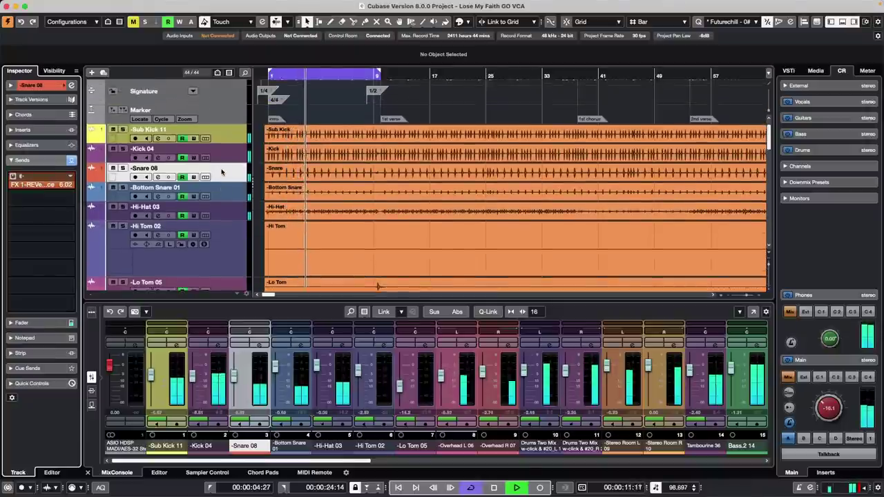
pyautogui.scroll(-10, 221, 171)
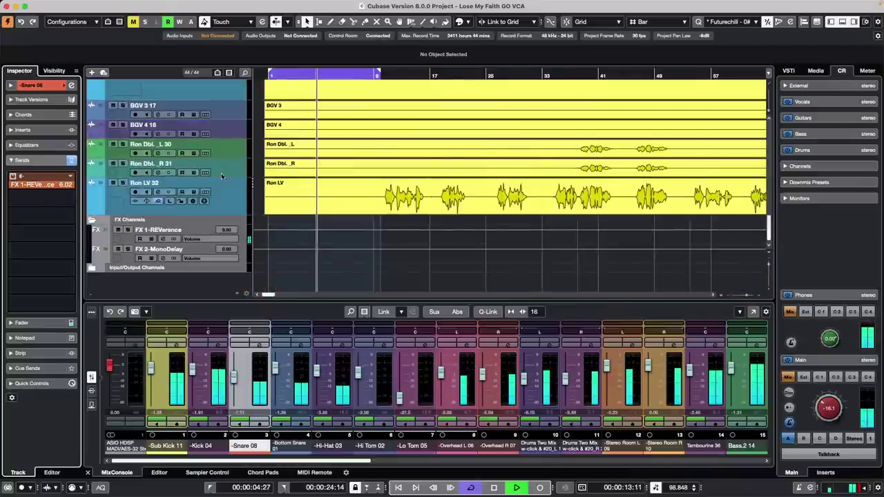
pyautogui.click(162, 239)
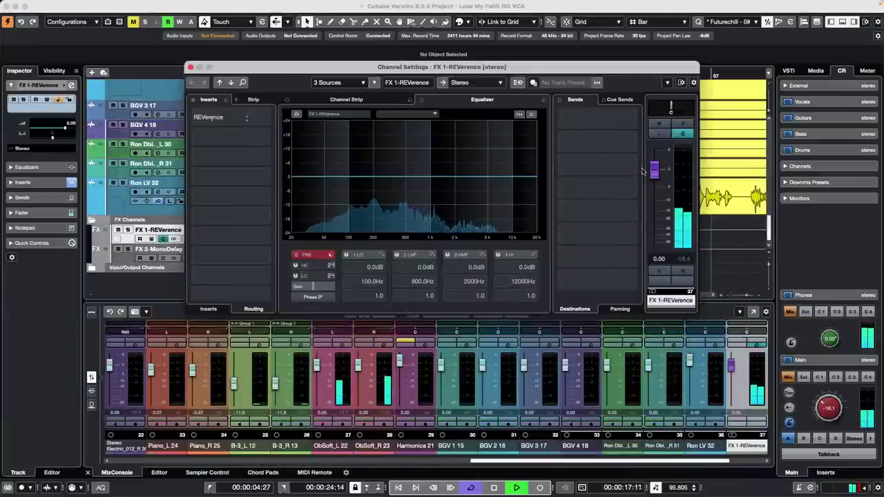
pyautogui.moveTo(660, 174); pyautogui.dragTo(659, 154)
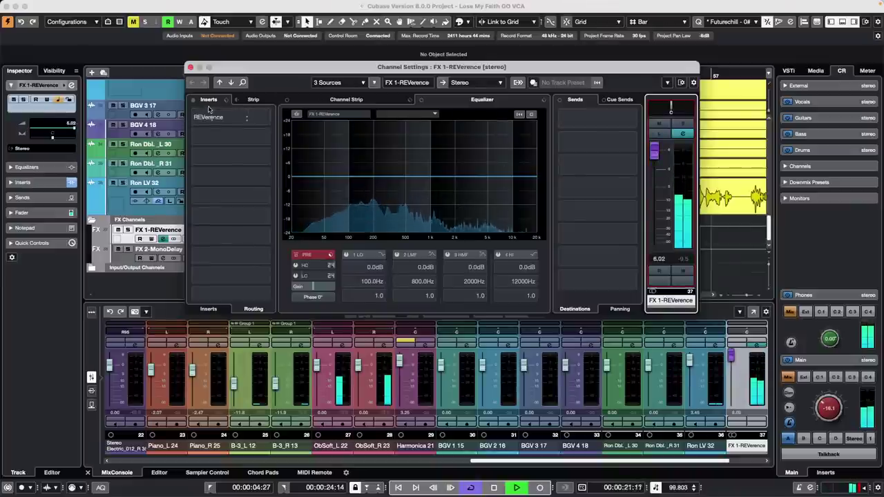
pyautogui.click(211, 102)
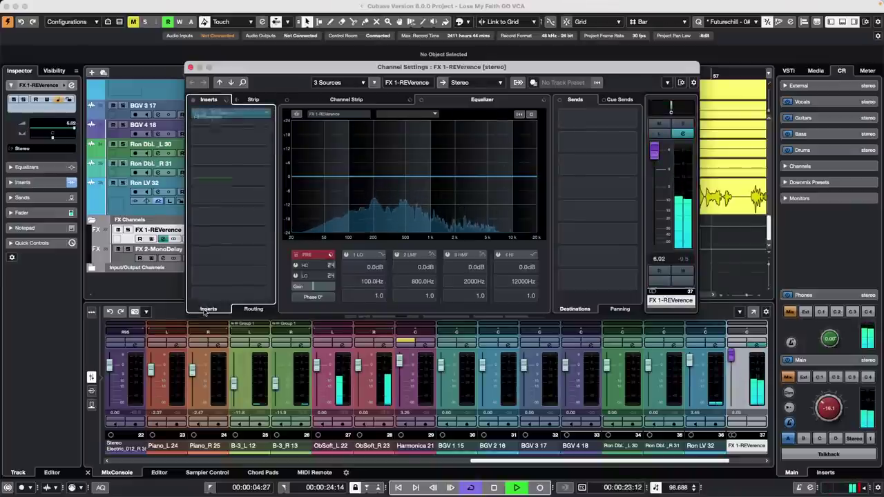
pyautogui.click(222, 113)
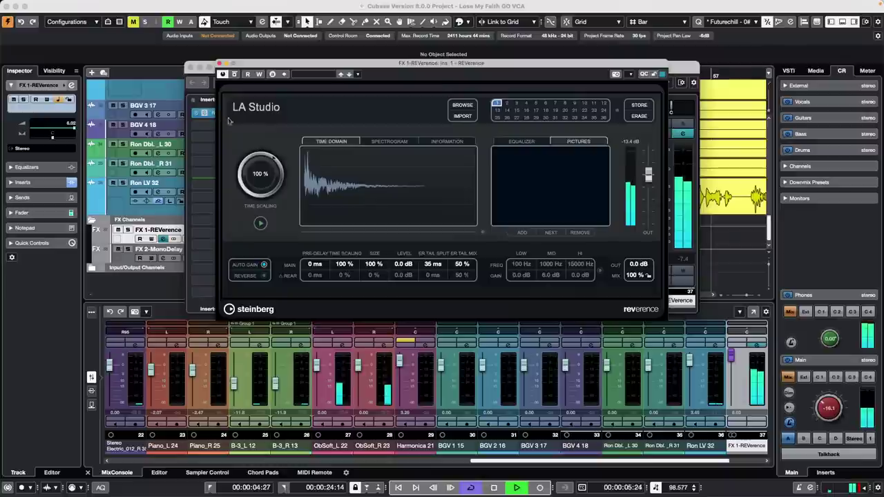
pyautogui.click(470, 106)
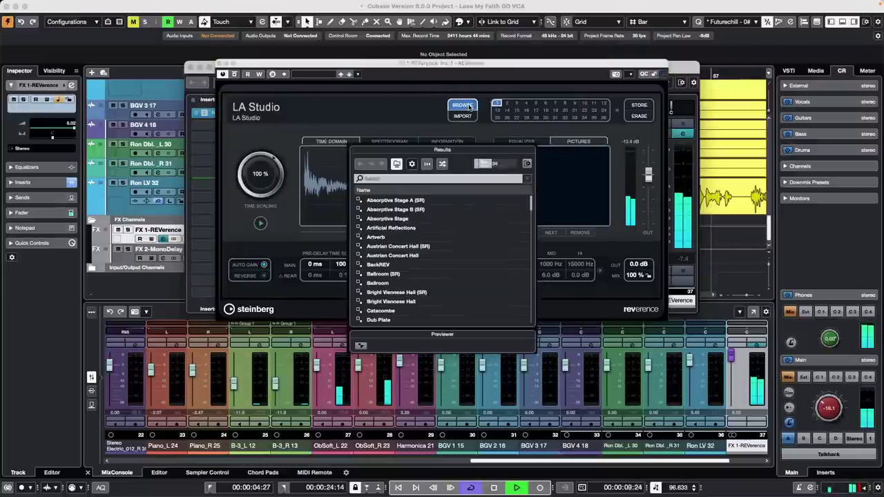
pyautogui.press('t')
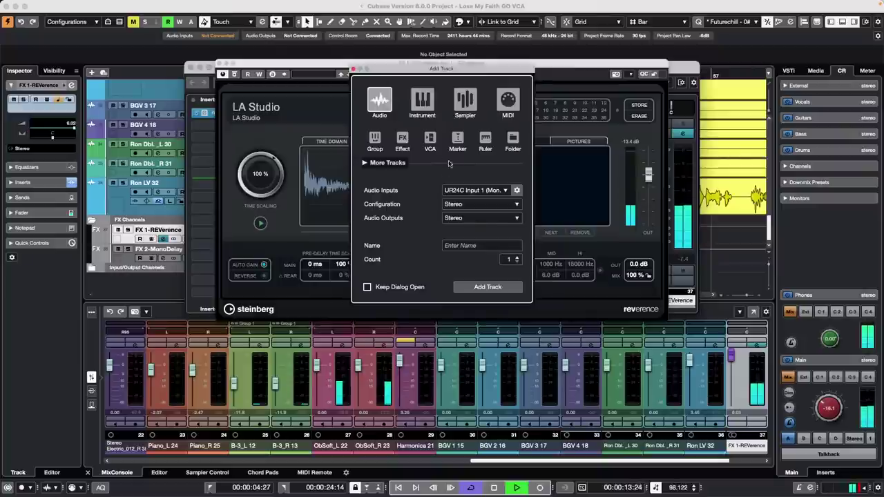
pyautogui.click(354, 69)
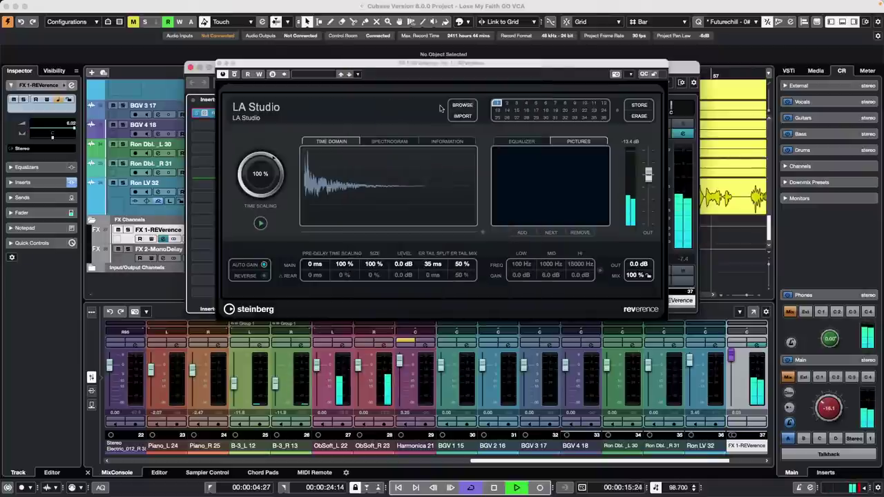
# - Search the REVerence presets for "pl" and load the Plate At 4sec preset
pyautogui.click(464, 106)
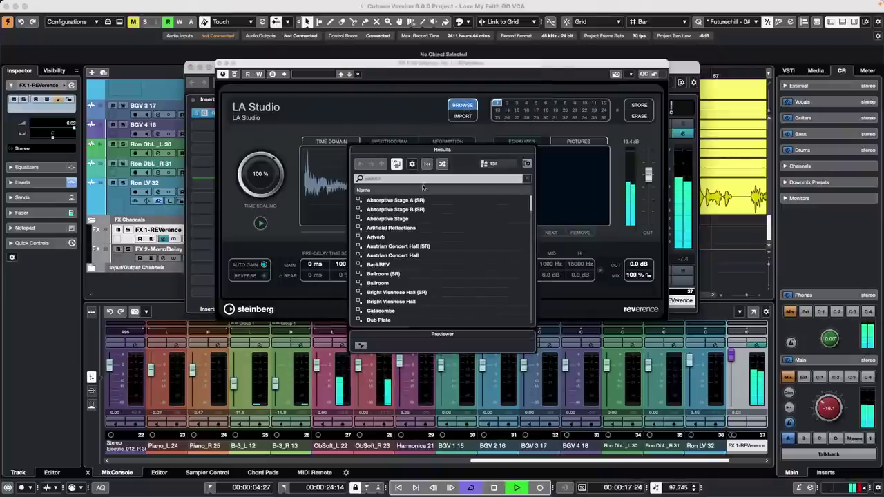
pyautogui.click(409, 178)
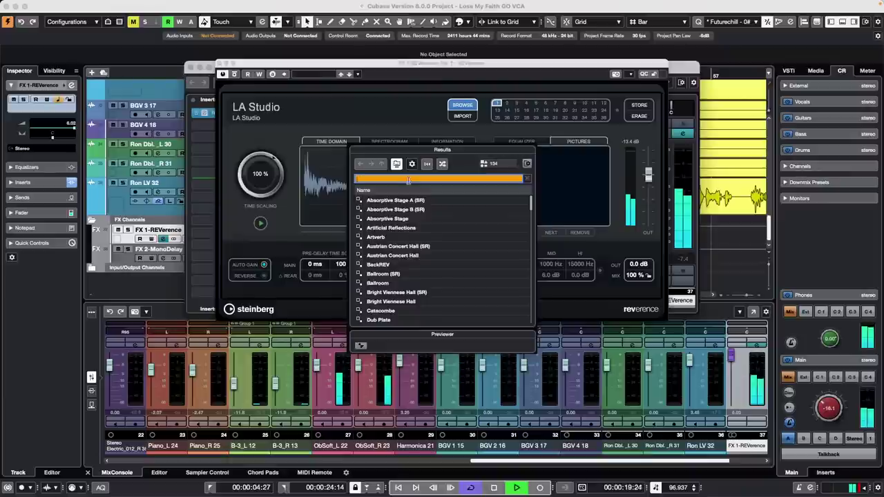
pyautogui.write('pl')
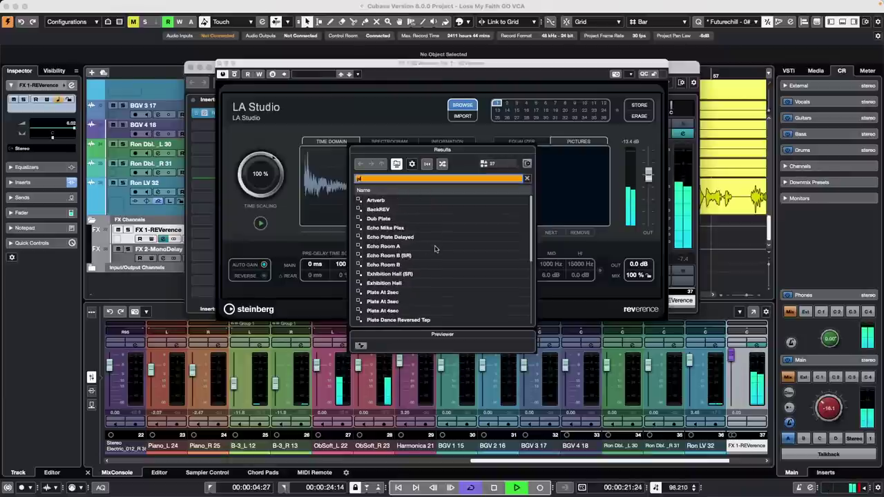
pyautogui.click(404, 311)
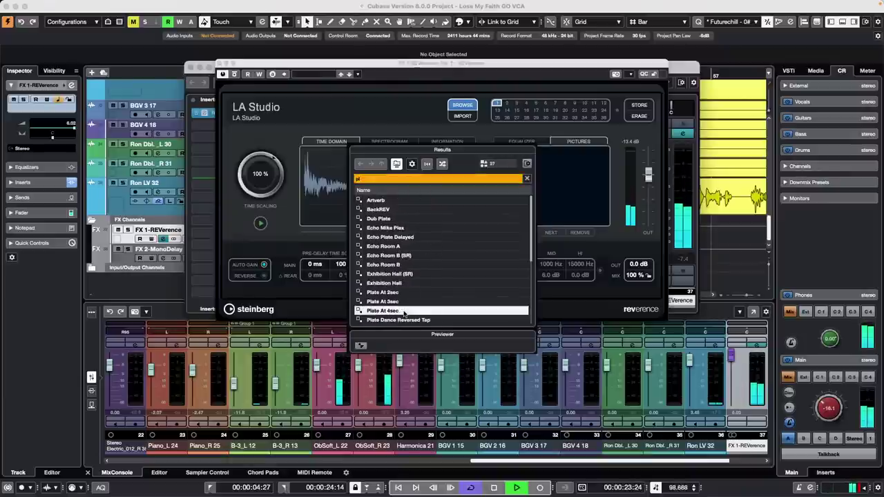
pyautogui.doubleClick(404, 311)
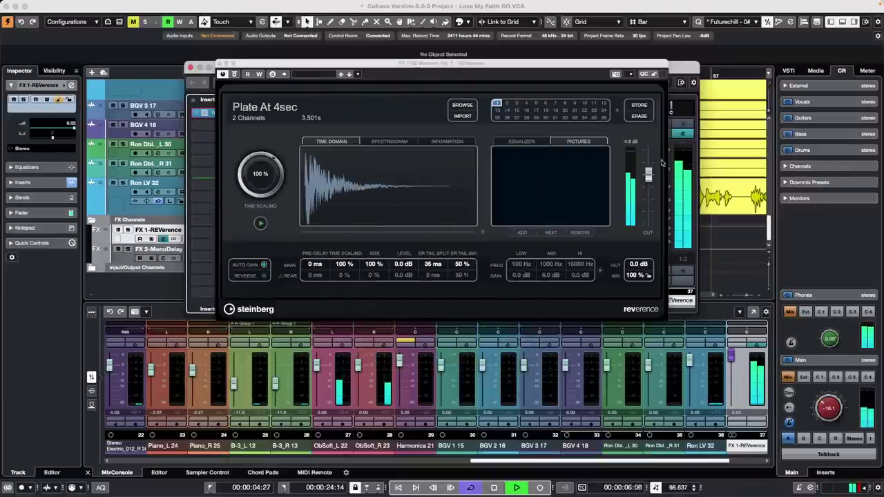
# - Lower the REVerence output level to -5.1 dB and close the plug-in and channel settings windows
pyautogui.moveTo(648, 175); pyautogui.dragTo(649, 187)
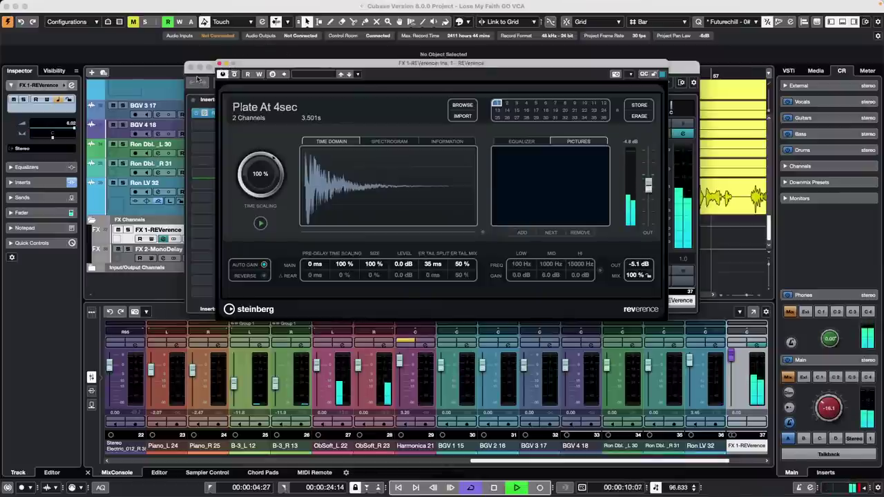
pyautogui.click(219, 64)
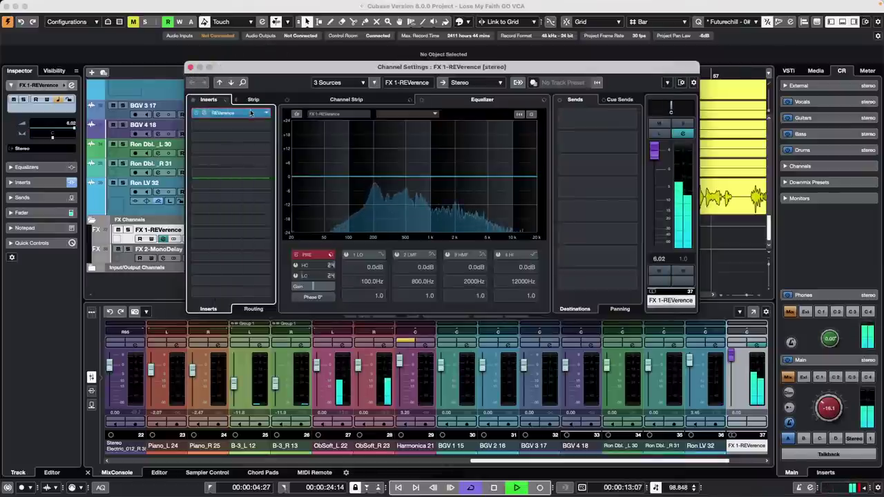
pyautogui.click(191, 67)
# - Lower the -Snare 08 track's send level to FX 1-REVerence to -0.85, listening to the result before stopping playback
pyautogui.scroll(20, 179, 146)
pyautogui.press('space')
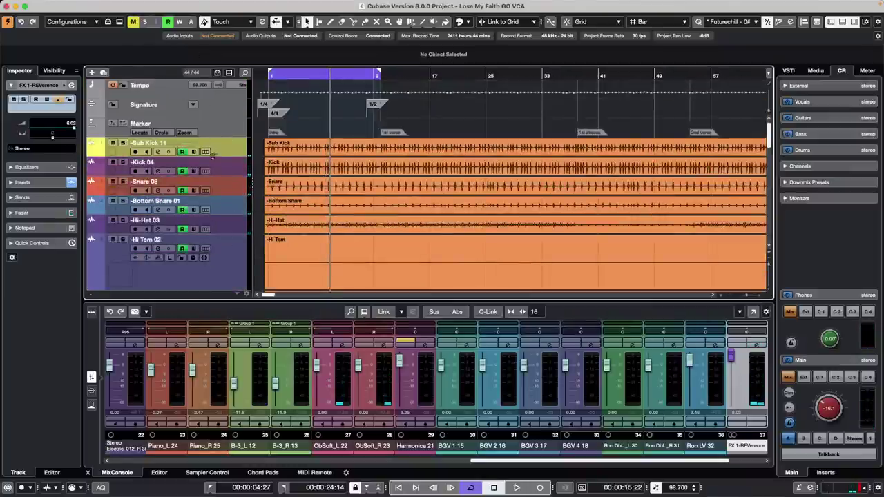
pyautogui.click(224, 183)
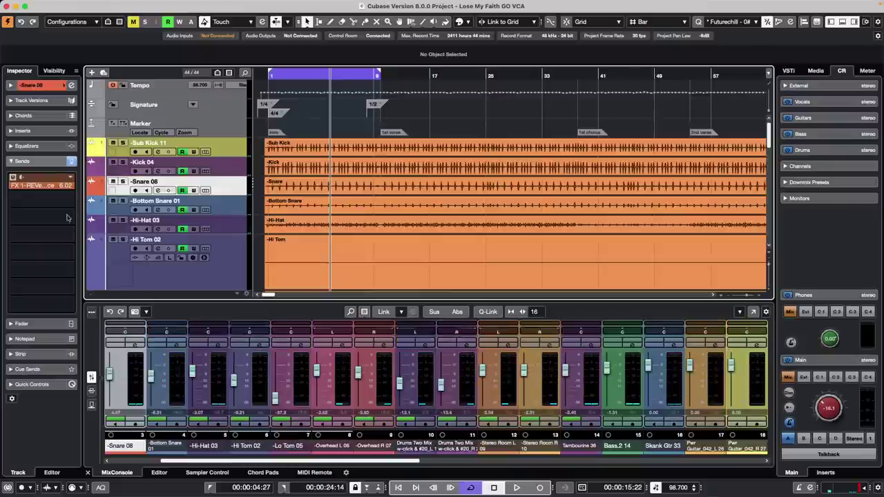
pyautogui.moveTo(64, 190); pyautogui.dragTo(46, 194)
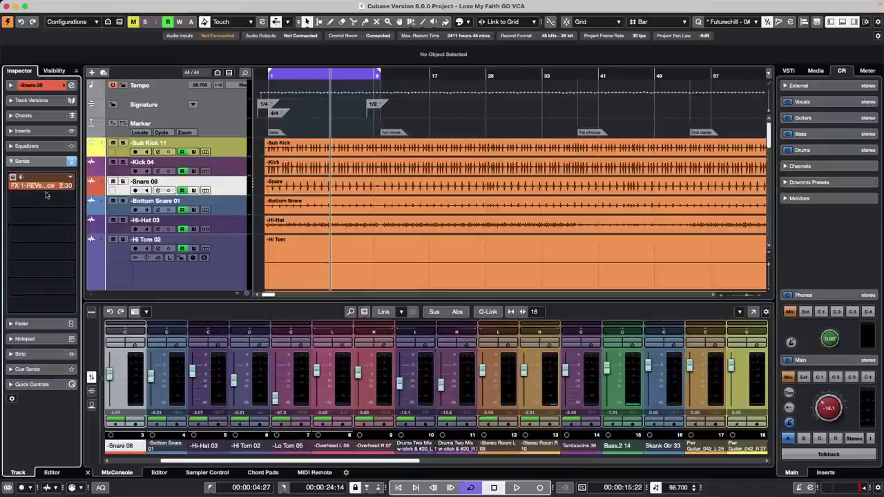
pyautogui.press('space')
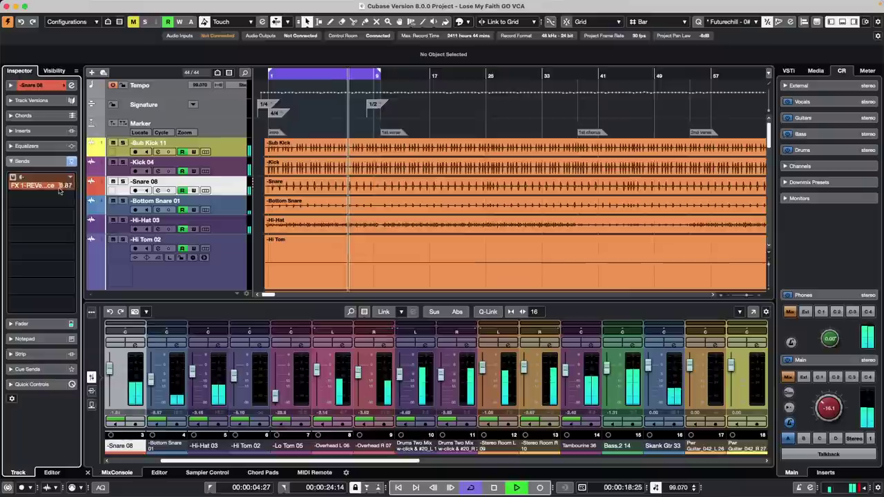
pyautogui.press('space')
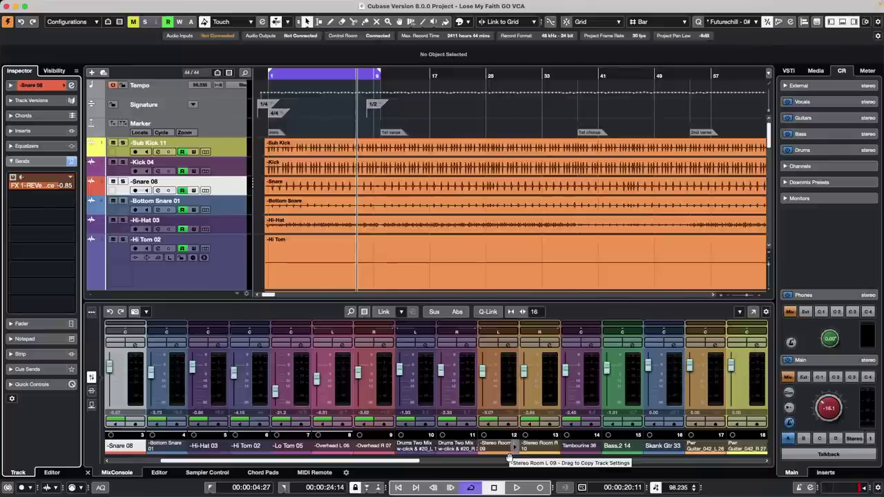
# - Resume playback and lower the Control Room main level to -21.4
pyautogui.press('space')
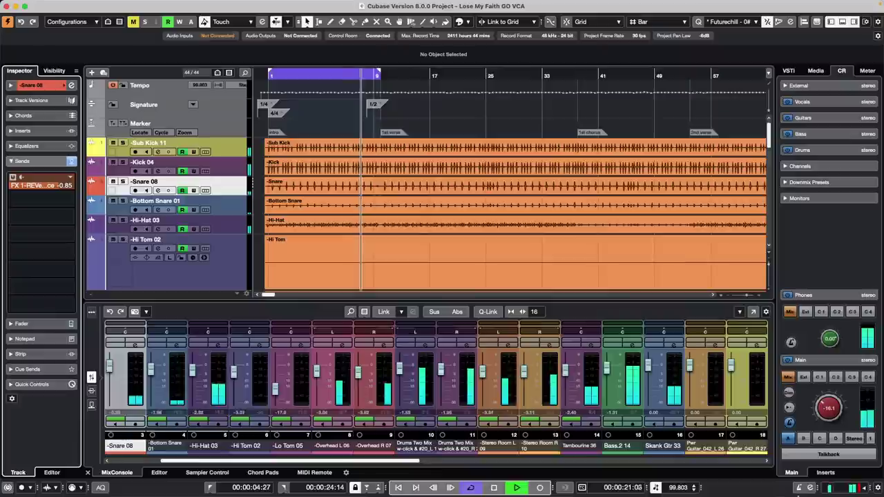
pyautogui.moveTo(826, 409); pyautogui.dragTo(824, 416)
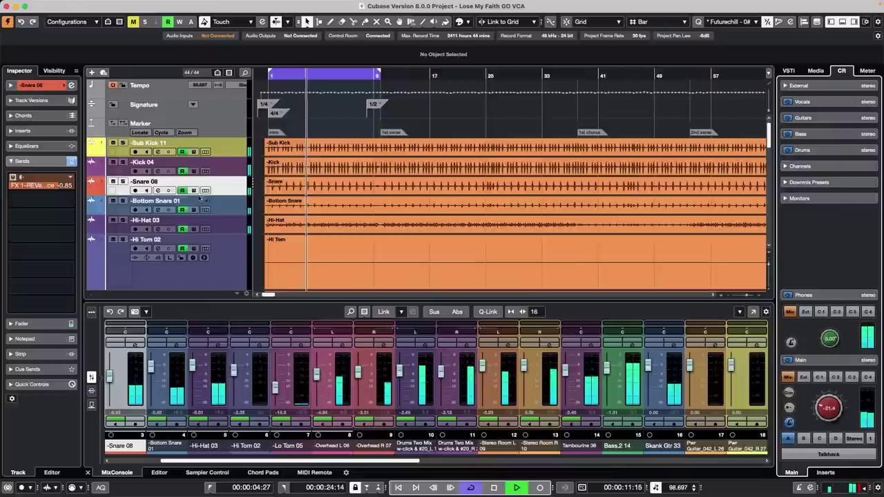
# - Try adding a stereo group track outside the folder with the drum tracks from -Sub Kick 11 through -Stereo Room R 10 selected
pyautogui.click(228, 164)
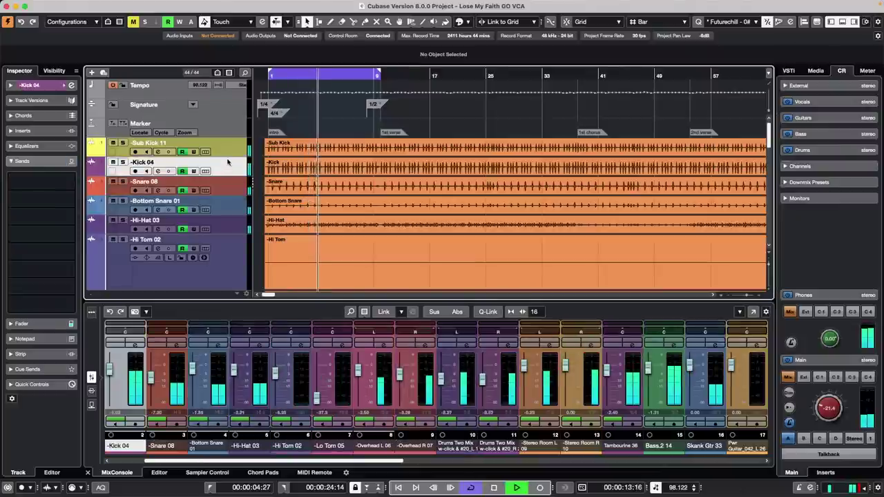
pyautogui.click(228, 154)
pyautogui.scroll(-10, 238, 180)
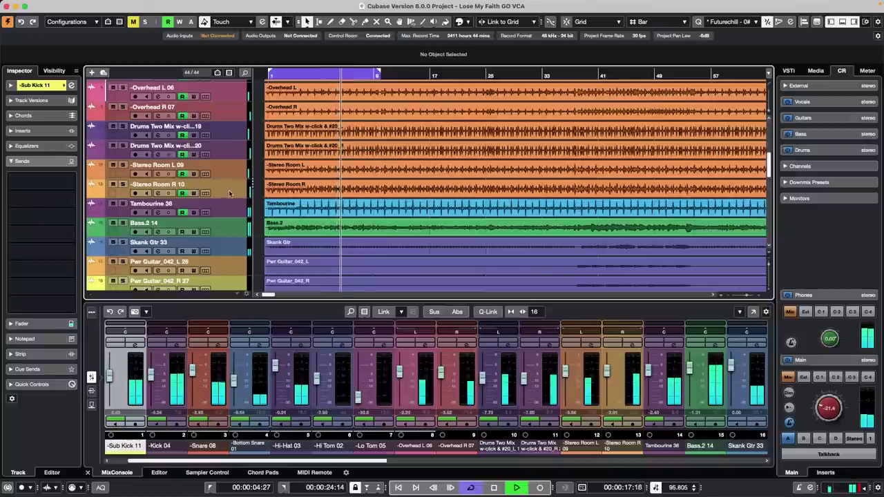
pyautogui.rightClick(231, 190)
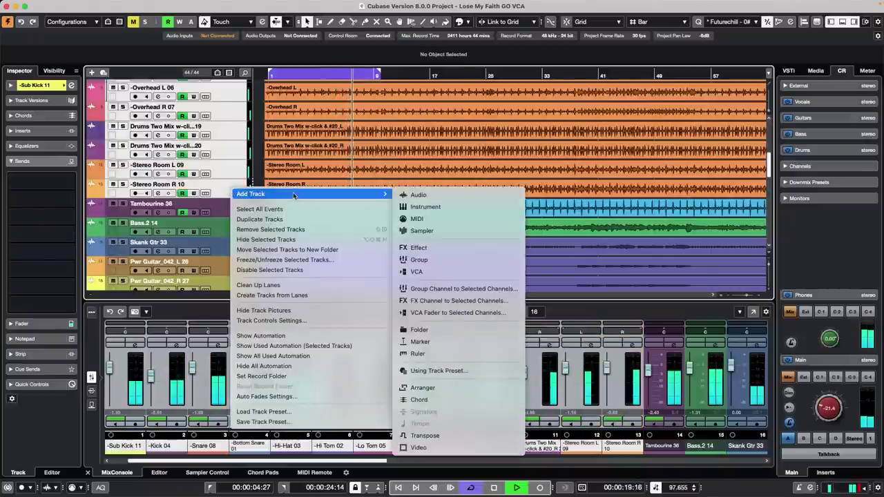
pyautogui.moveTo(382, 194)
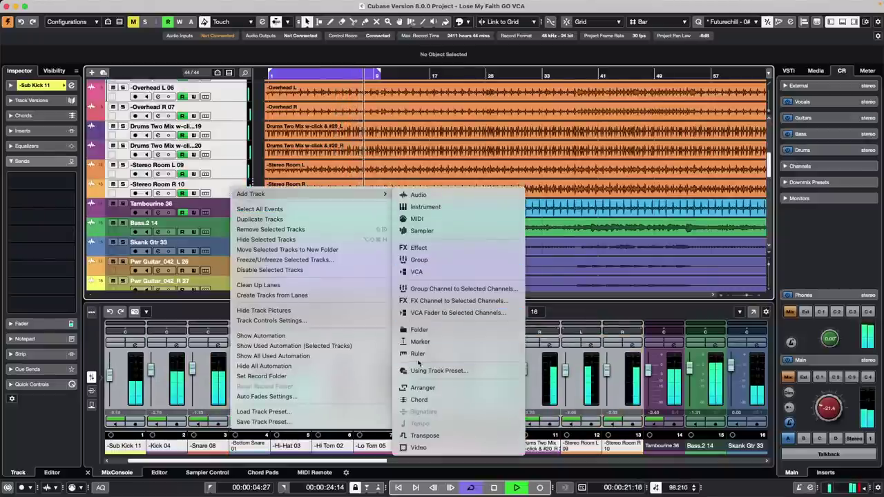
pyautogui.click(420, 261)
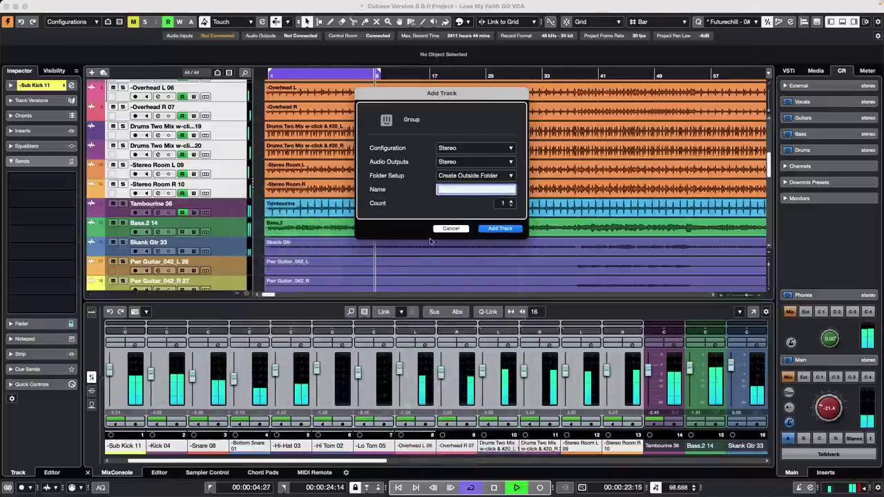
pyautogui.click(500, 228)
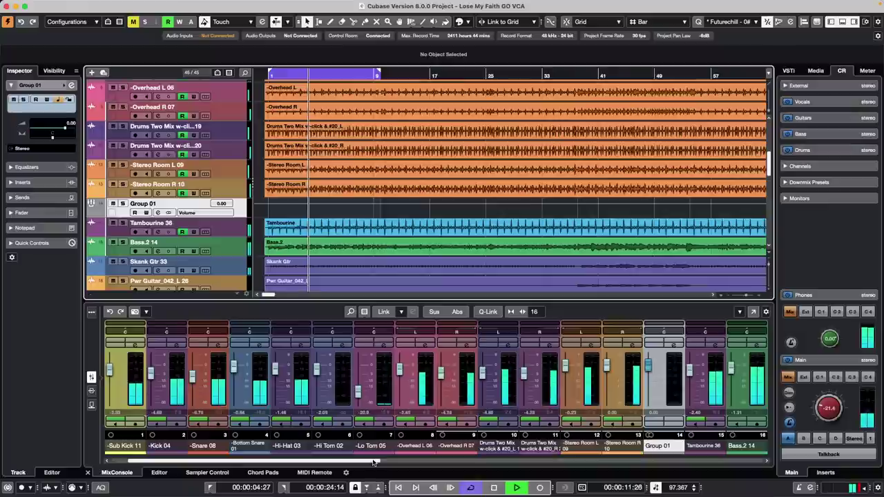
# - Check the last channels in the MixConsole and delete the newly added group track
pyautogui.moveTo(372, 466); pyautogui.dragTo(750, 461)
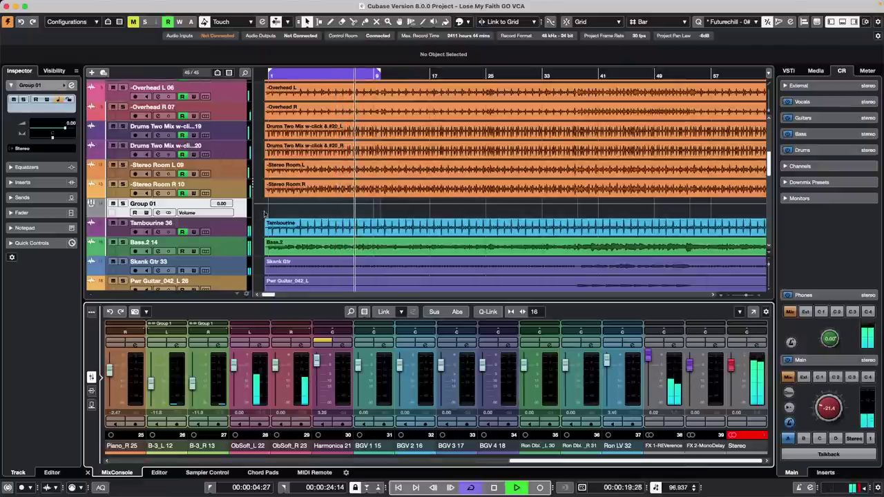
pyautogui.press('Delete')
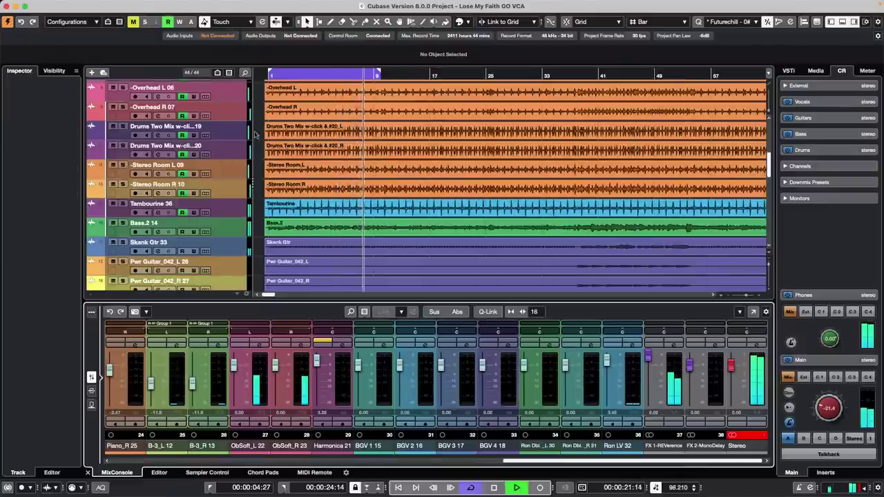
# - Add a stereo group channel named drums, outside the folder, to the selected channels from -Sub Kick 11 through -Stereo Room R 10
pyautogui.click(240, 194)
pyautogui.scroll(10, 235, 187)
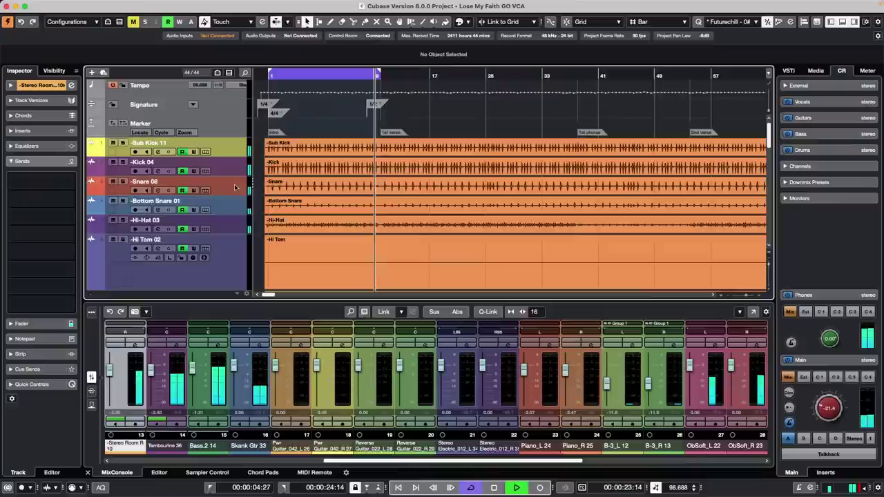
pyautogui.click(232, 148)
pyautogui.rightClick(231, 149)
pyautogui.moveTo(239, 151)
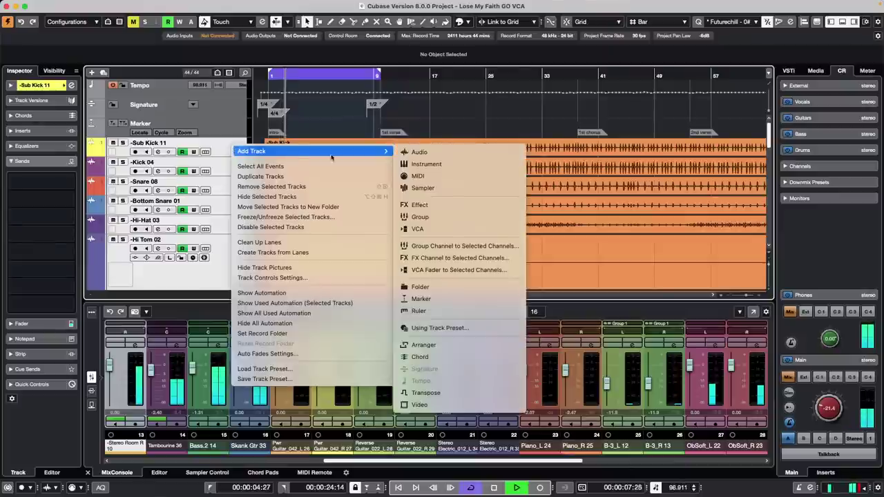
pyautogui.click(412, 245)
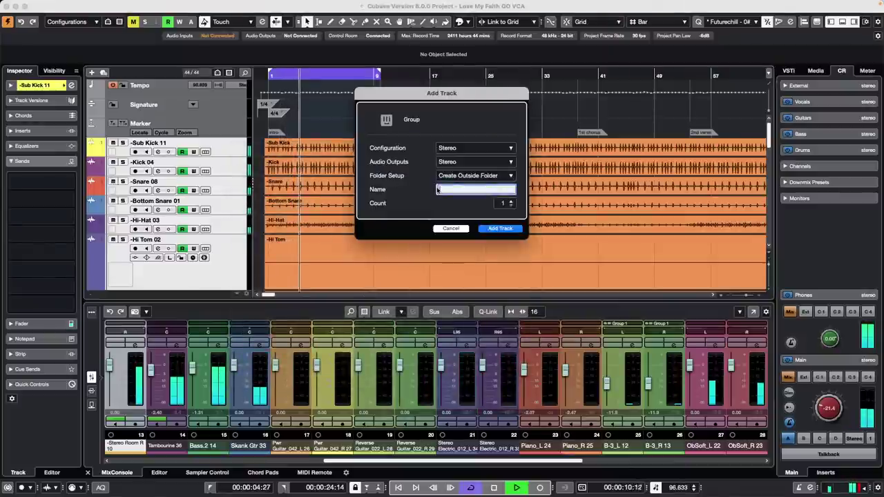
pyautogui.write('dru')
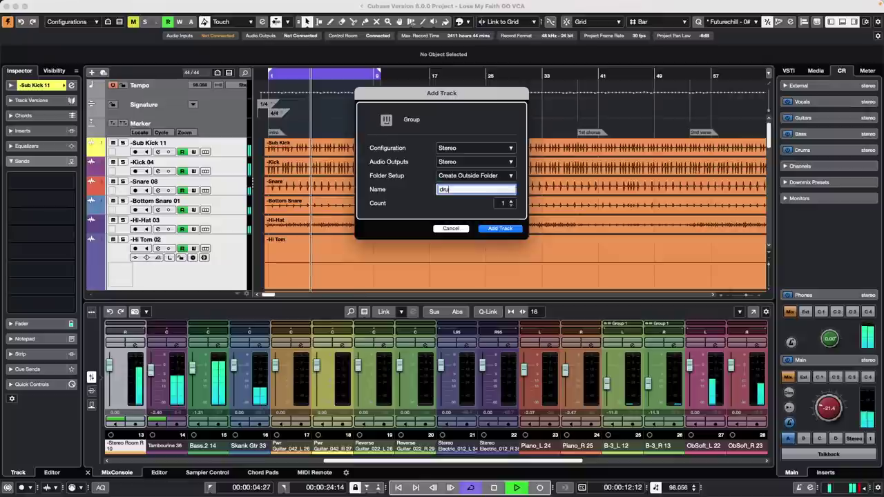
pyautogui.write('ms')
pyautogui.press('Return')
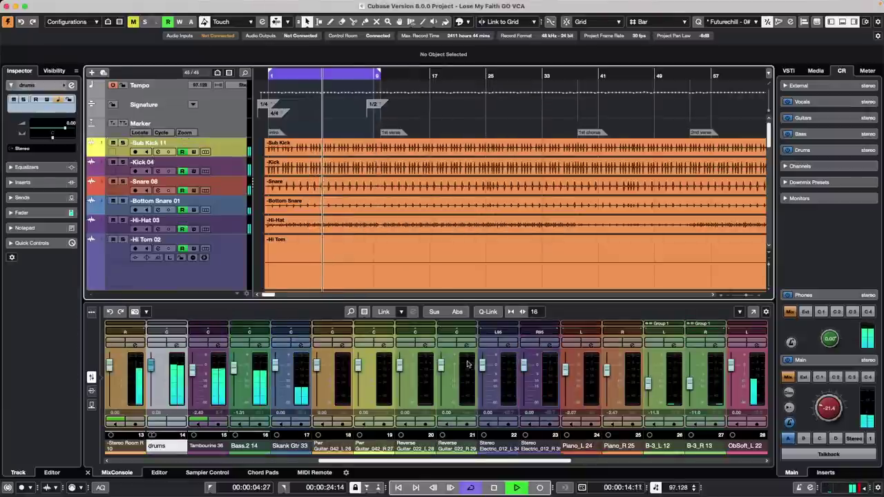
# - Try the drums group fader at different levels during playback, return it to -0.01, and delete the drums group track
pyautogui.moveTo(482, 462); pyautogui.dragTo(290, 468)
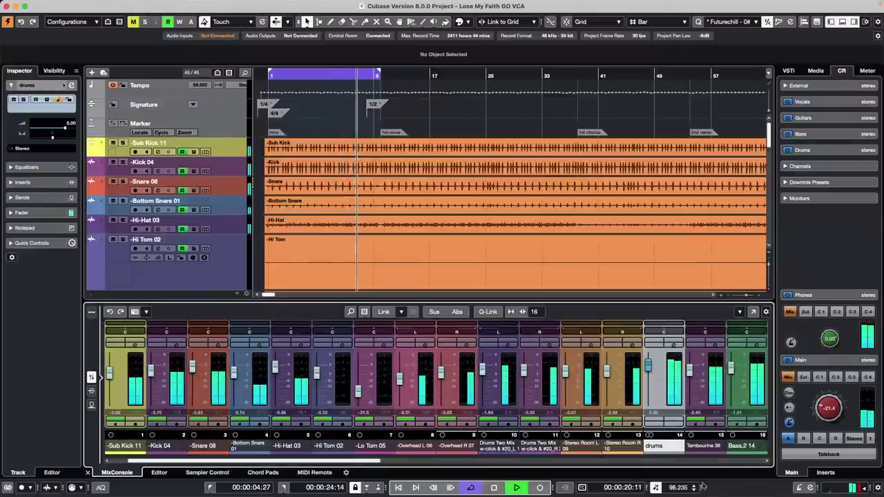
pyautogui.moveTo(649, 366); pyautogui.dragTo(650, 413)
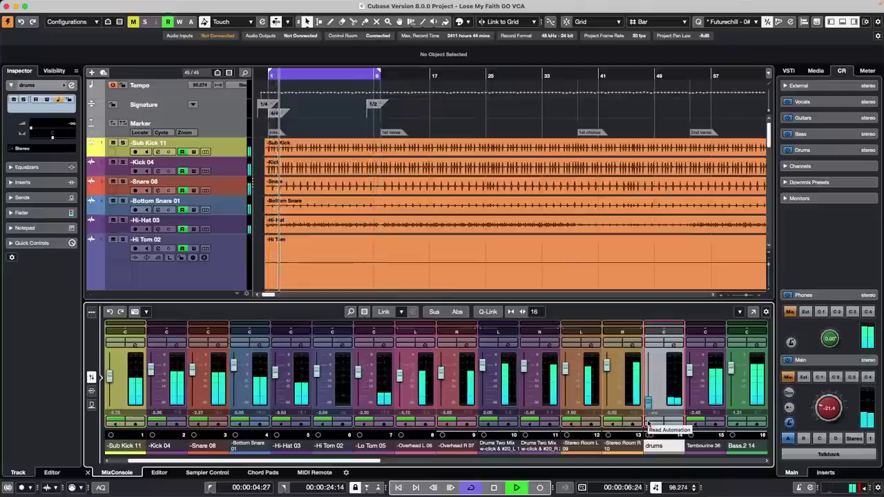
pyautogui.moveTo(649, 417); pyautogui.dragTo(650, 396)
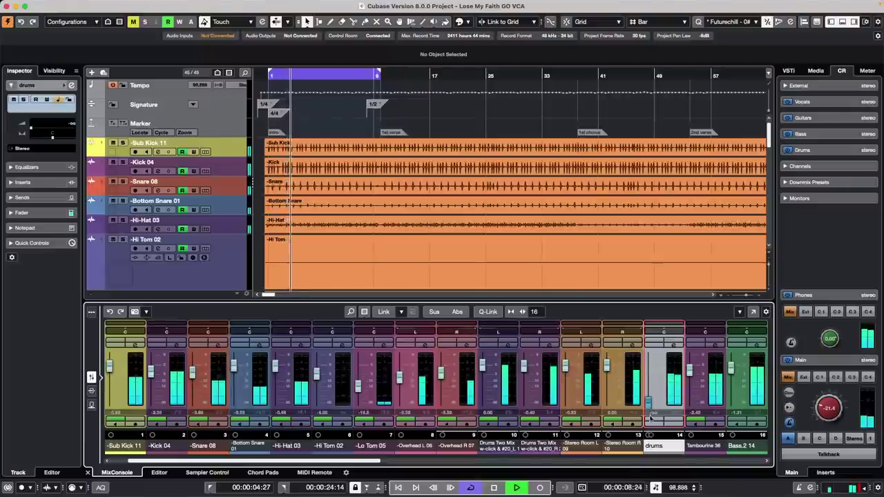
pyautogui.moveTo(654, 393)
pyautogui.mouseDown()
pyautogui.moveTo(661, 366)
pyautogui.moveTo(656, 408)
pyautogui.mouseUp()
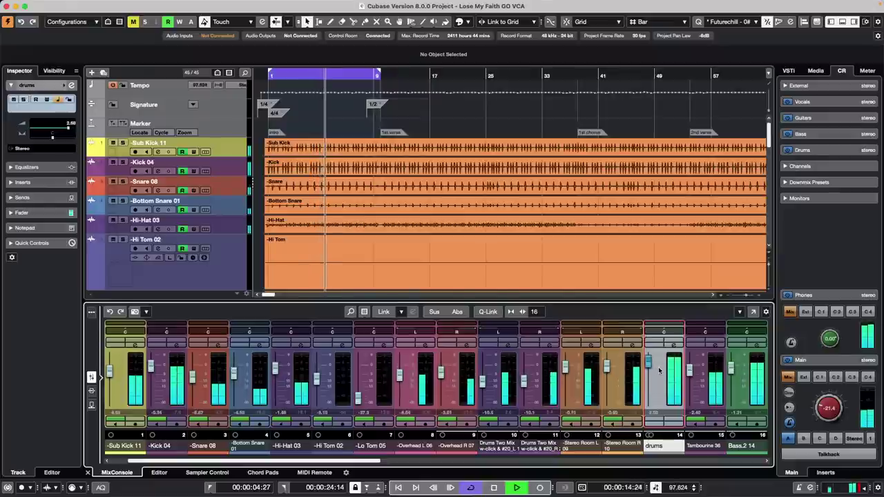
pyautogui.moveTo(659, 371)
pyautogui.mouseDown()
pyautogui.moveTo(654, 437)
pyautogui.moveTo(661, 374)
pyautogui.mouseUp()
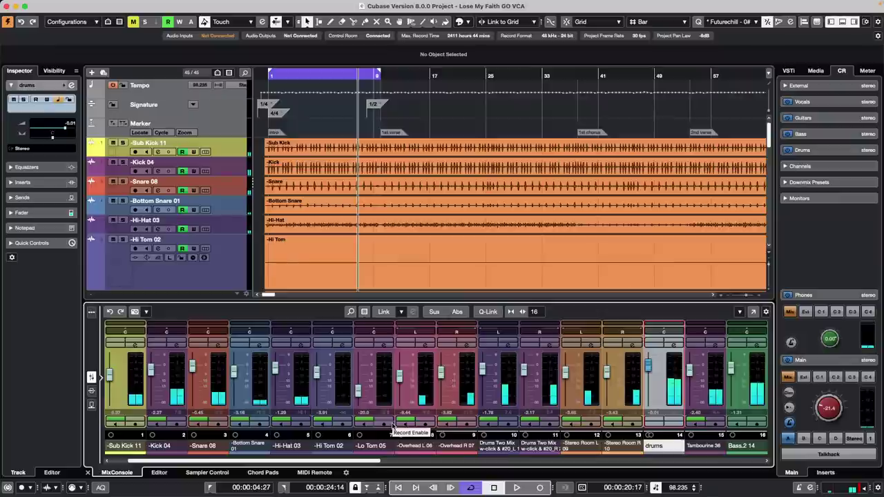
pyautogui.hotkey('shift', 'Delete')
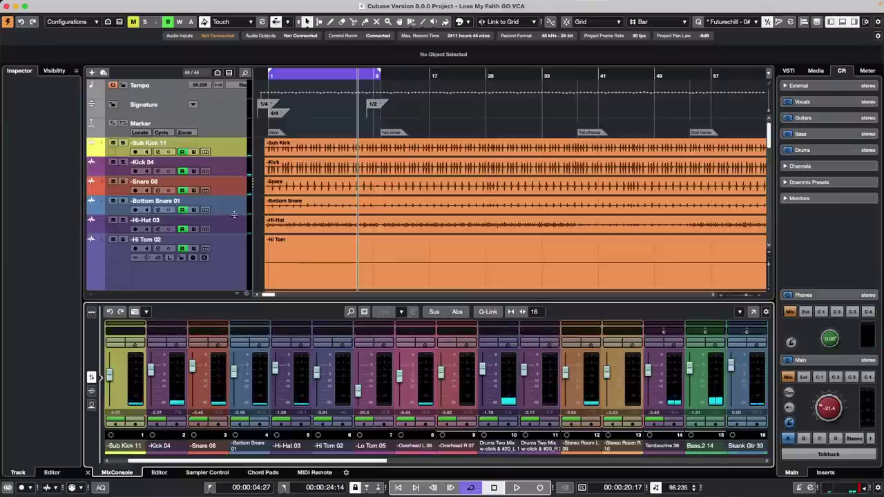
# - Add a VCA fader to the selected channels from -Sub Kick 11 through Tambourine 36
pyautogui.click(238, 151)
pyautogui.scroll(-6, 208, 208)
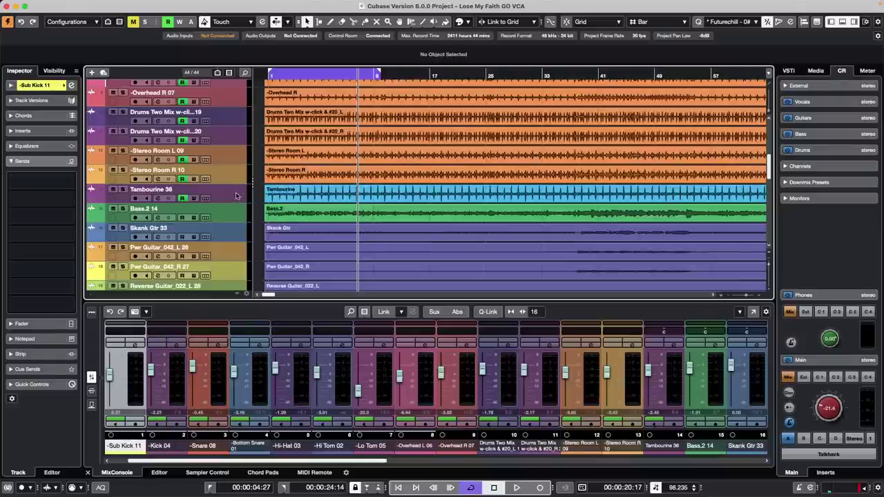
pyautogui.keyDown('shift'); pyautogui.click(235, 195); pyautogui.keyUp('shift')
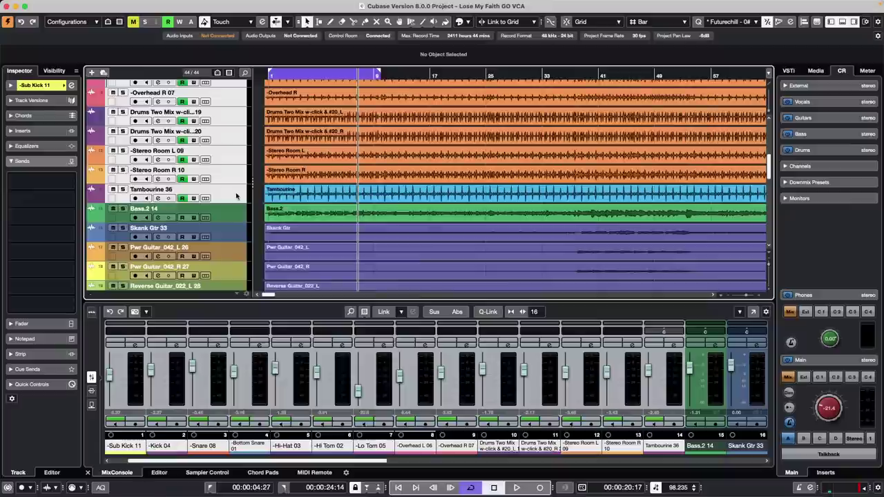
pyautogui.rightClick(235, 195)
pyautogui.moveTo(284, 198)
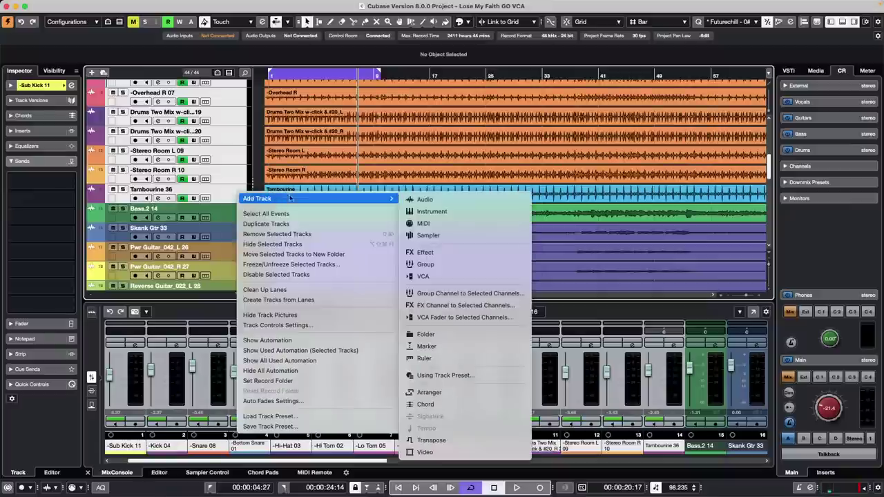
pyautogui.click(432, 317)
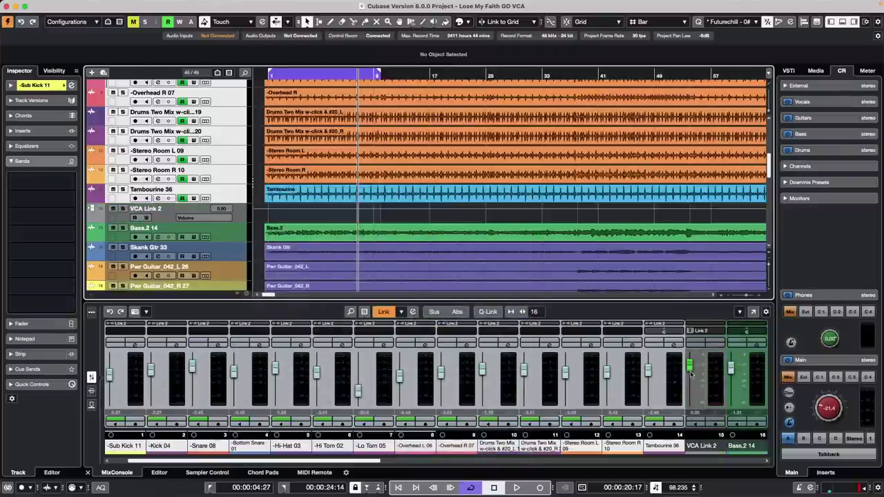
# - Listen to the VCA-linked channels, route the output of -Sub Kick 11 to Stereo, and resume playback
pyautogui.press('space')
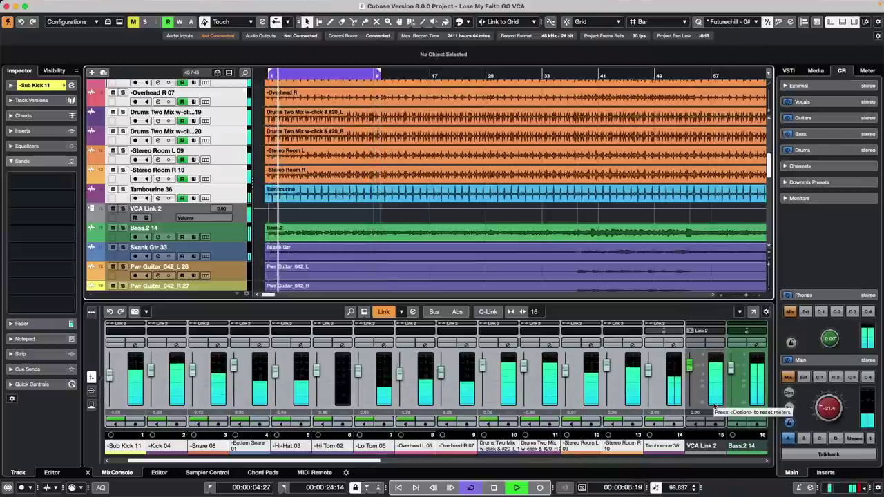
pyautogui.press('space')
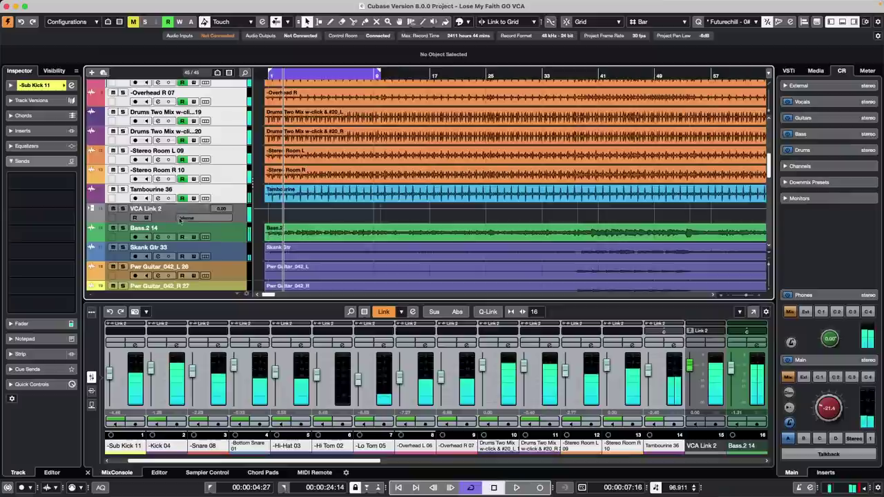
pyautogui.click(46, 86)
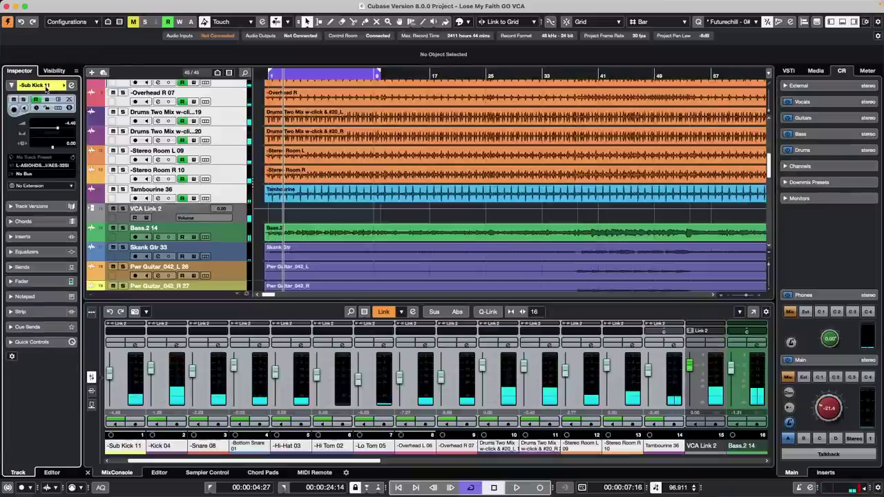
pyautogui.click(41, 174)
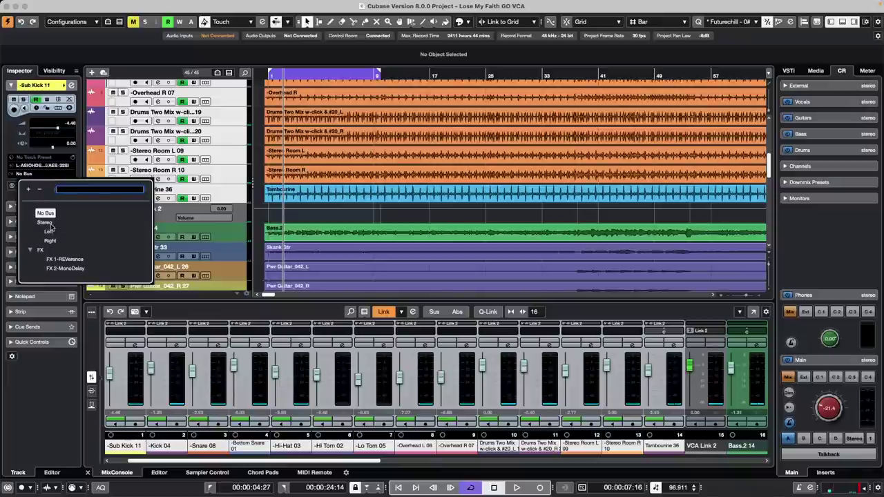
pyautogui.click(48, 224)
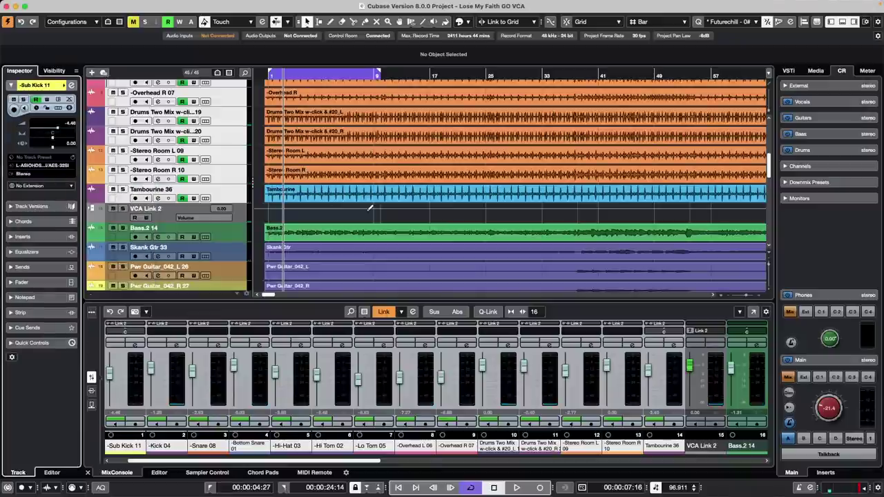
pyautogui.press('space')
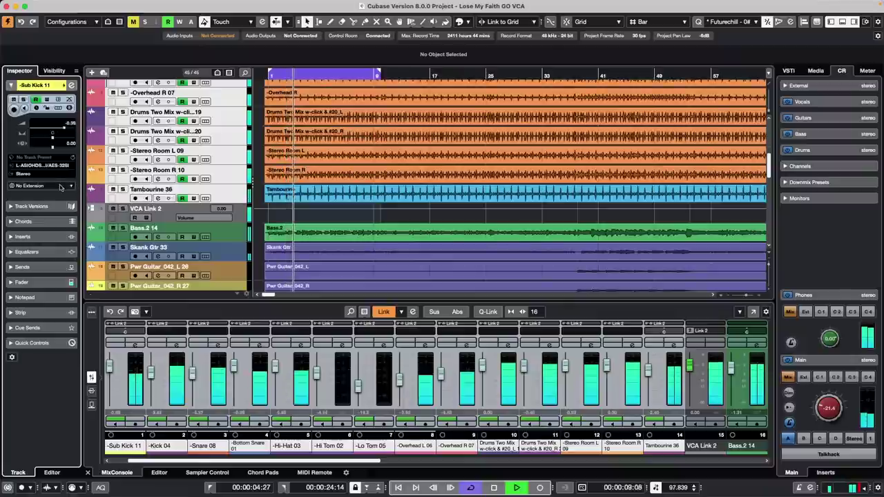
# - Check the Tambourine 36 routing, and audition -Sub Kick 11 and -Kick 04 by soloing each one during playback
pyautogui.click(231, 195)
pyautogui.press('space')
pyautogui.scroll(10, 228, 198)
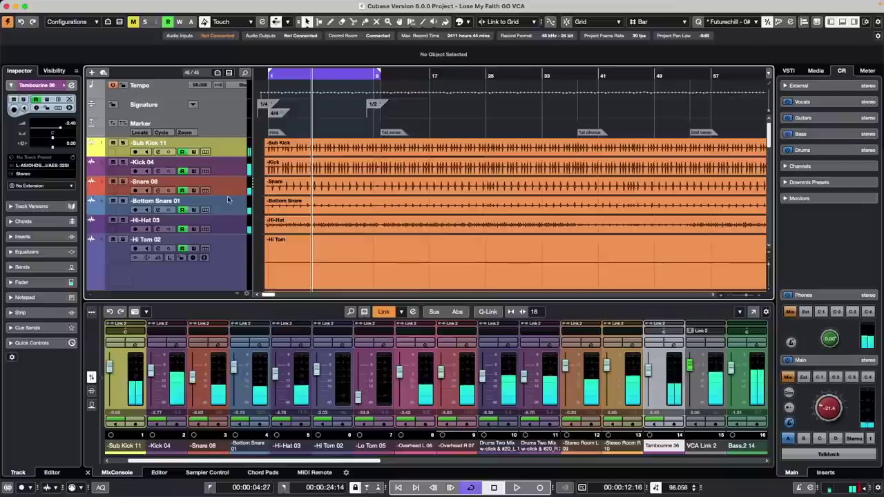
pyautogui.click(236, 151)
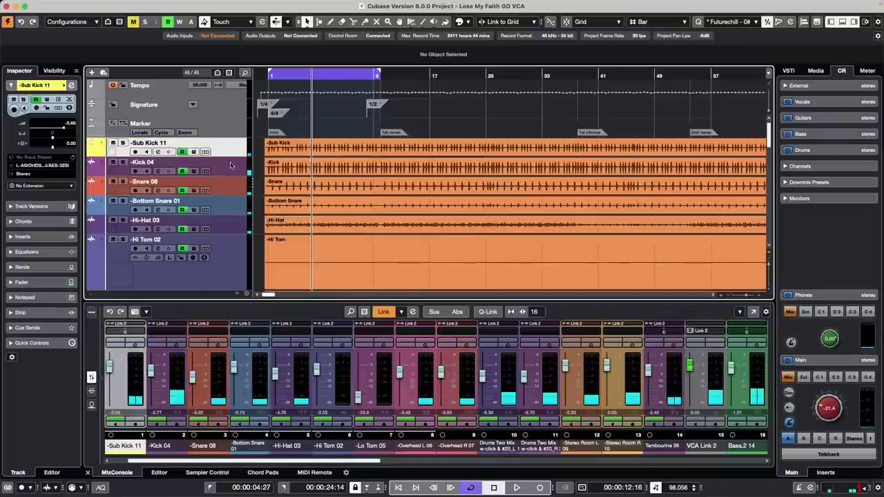
pyautogui.press('space')
pyautogui.click(122, 142)
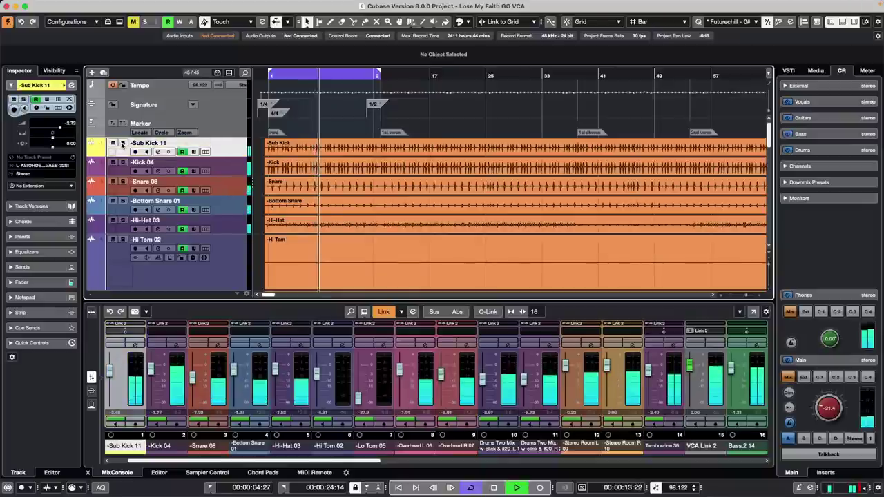
pyautogui.click(122, 143)
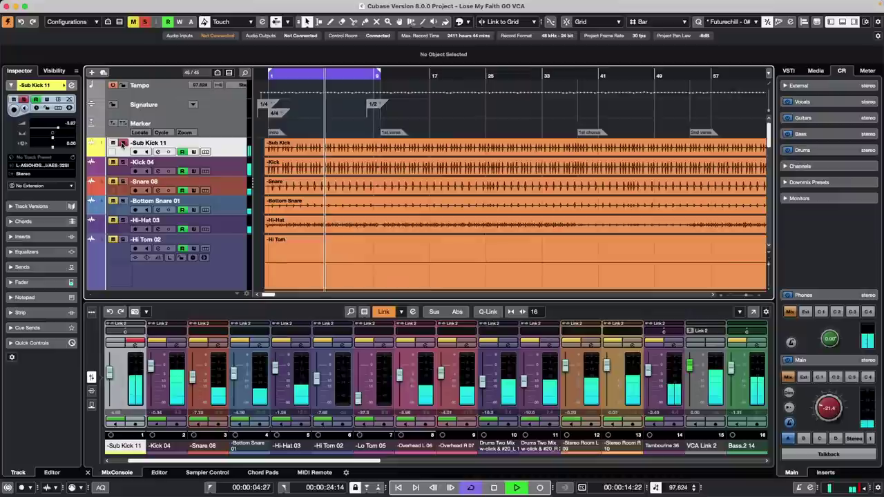
pyautogui.click(122, 162)
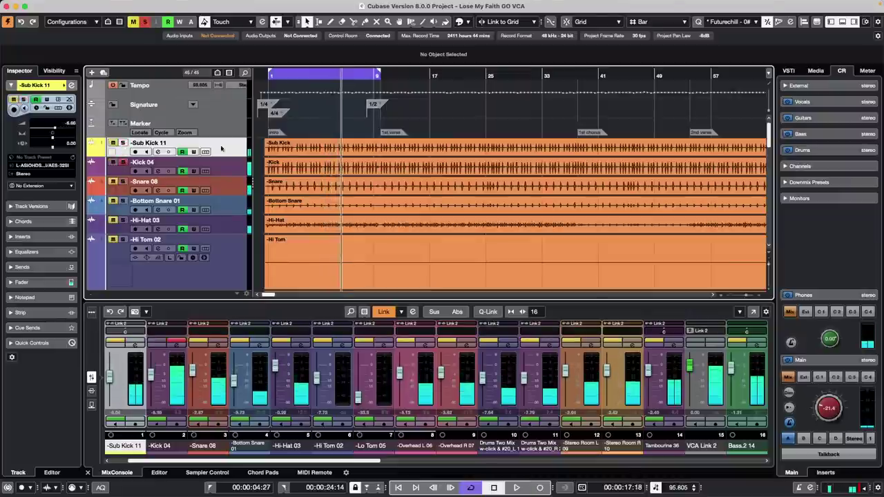
# - Revert the project to its last saved version
pyautogui.moveTo(105, 5)
pyautogui.click(61, 5)
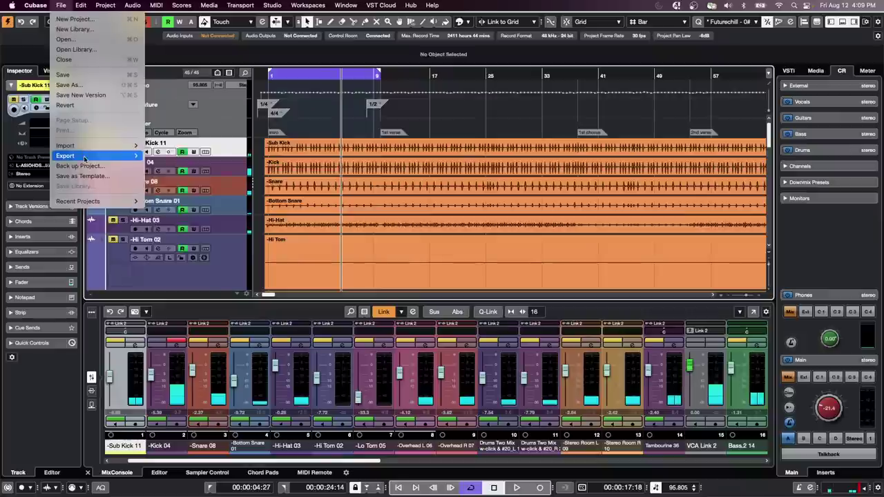
pyautogui.moveTo(85, 160)
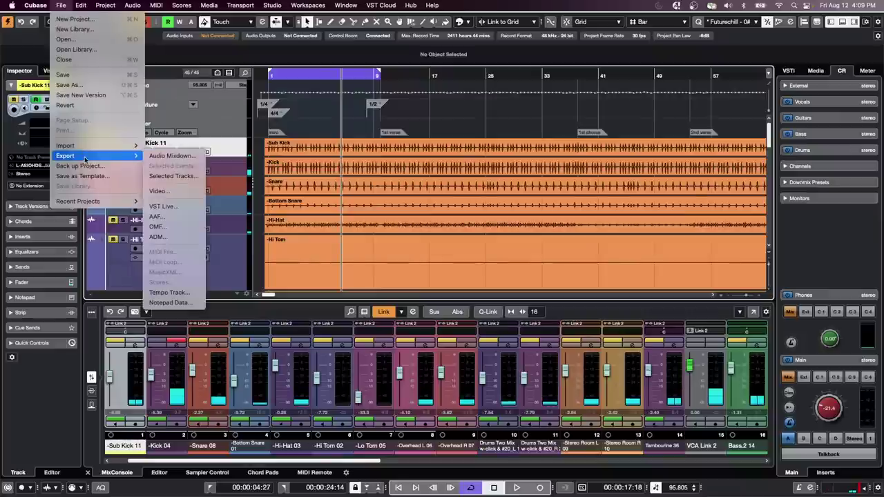
pyautogui.click(65, 105)
pyautogui.click(493, 168)
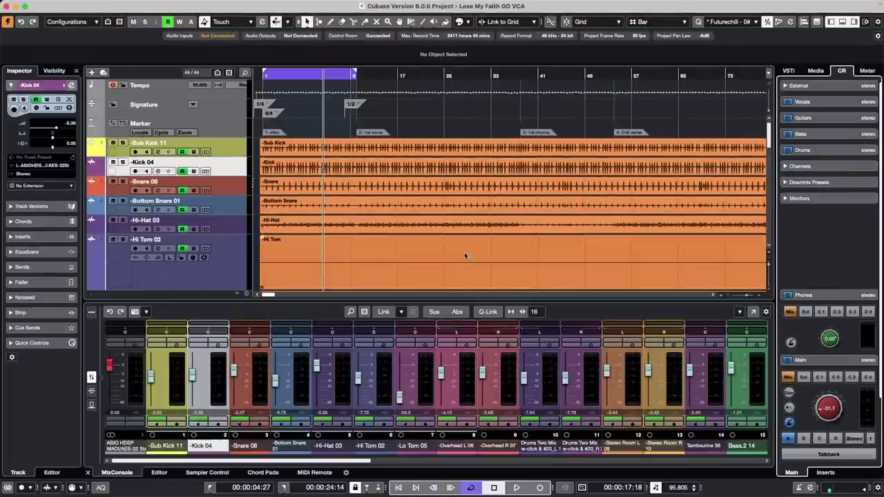
# - Mute the Harmonica 21 track and raise the Control Room main level to -21.8 during playback
pyautogui.scroll(-10, 389, 252)
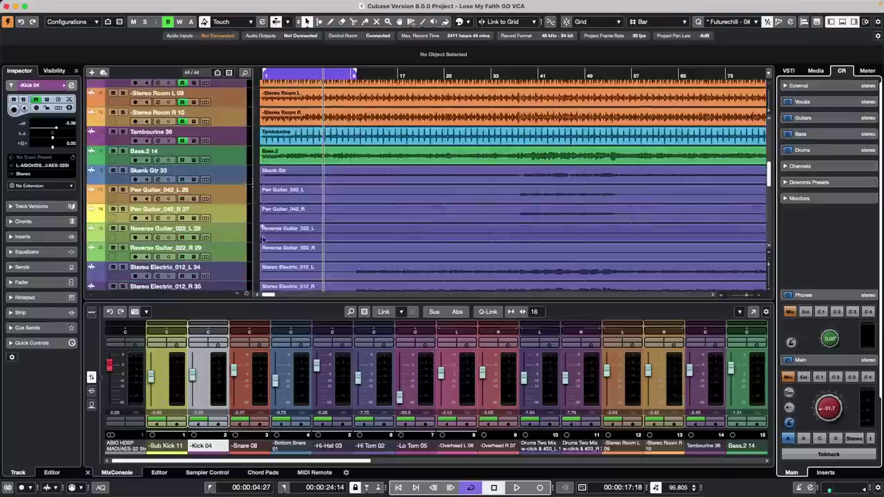
pyautogui.scroll(-5, 263, 239)
pyautogui.click(113, 262)
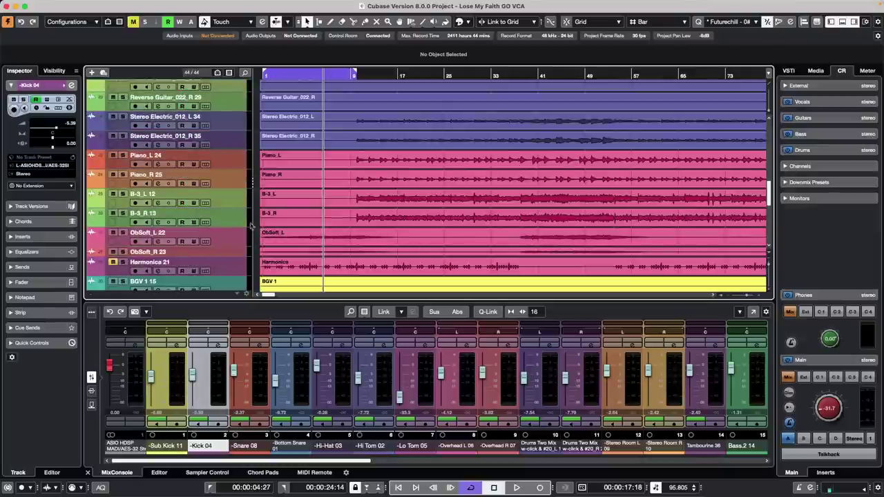
pyautogui.scroll(15, 306, 212)
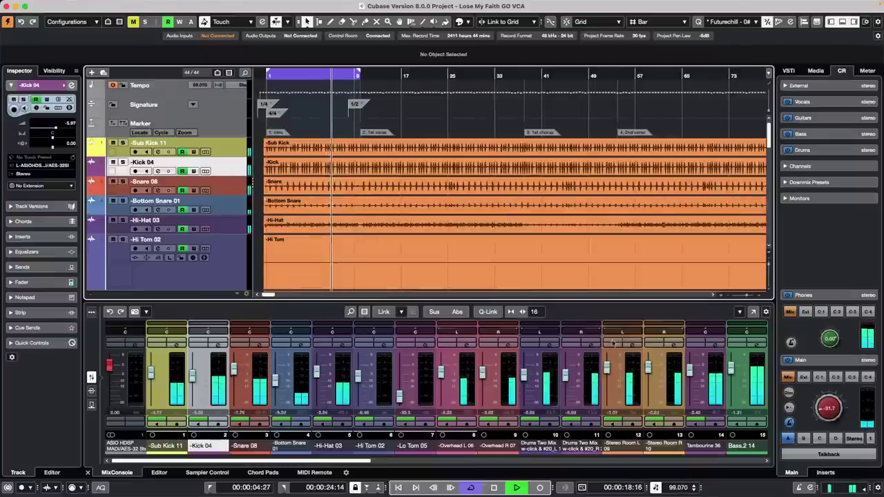
pyautogui.moveTo(830, 415); pyautogui.dragTo(831, 406)
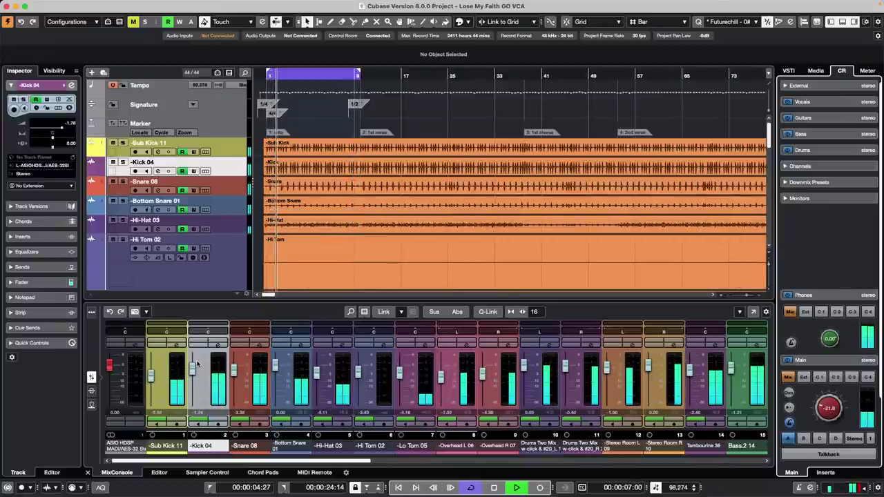
# - Select all drum tracks from -Sub Kick 11 through Tambourine 36 and add a VCA fader controlling the selected channels
pyautogui.click(228, 150)
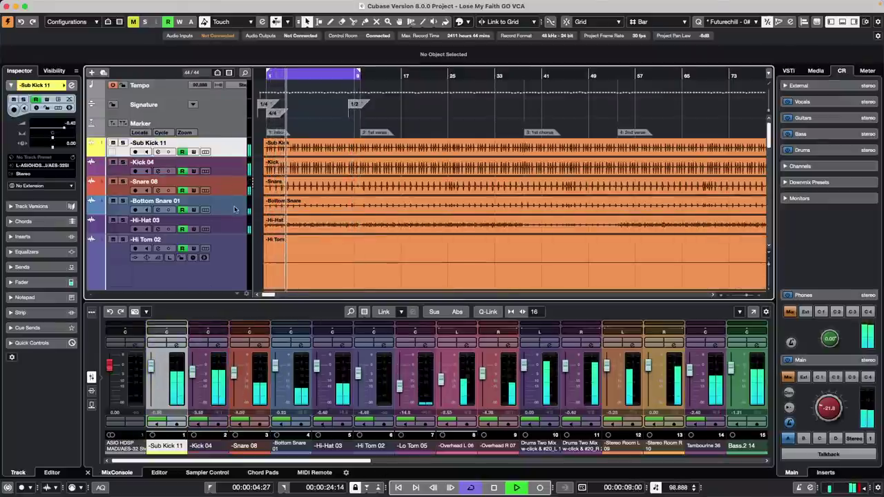
pyautogui.scroll(-5, 232, 173)
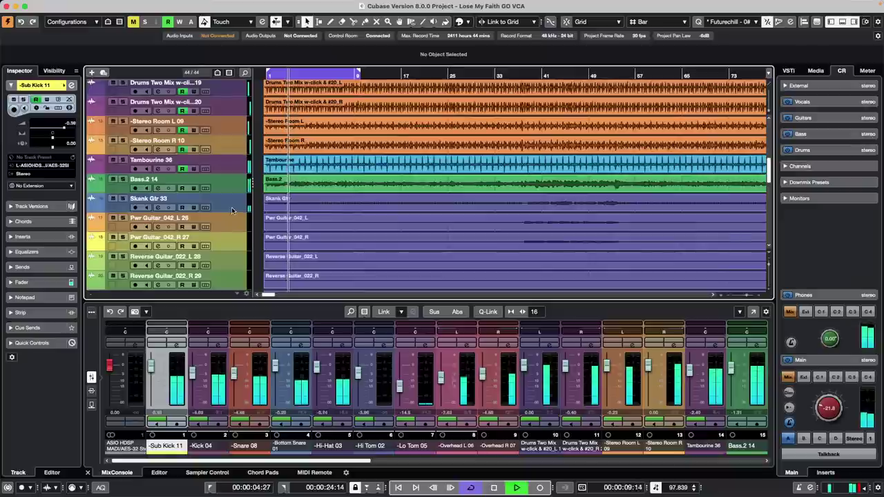
pyautogui.keyDown('shift'); pyautogui.click(237, 168); pyautogui.keyUp('shift')
pyautogui.rightClick(237, 167)
pyautogui.moveTo(373, 171)
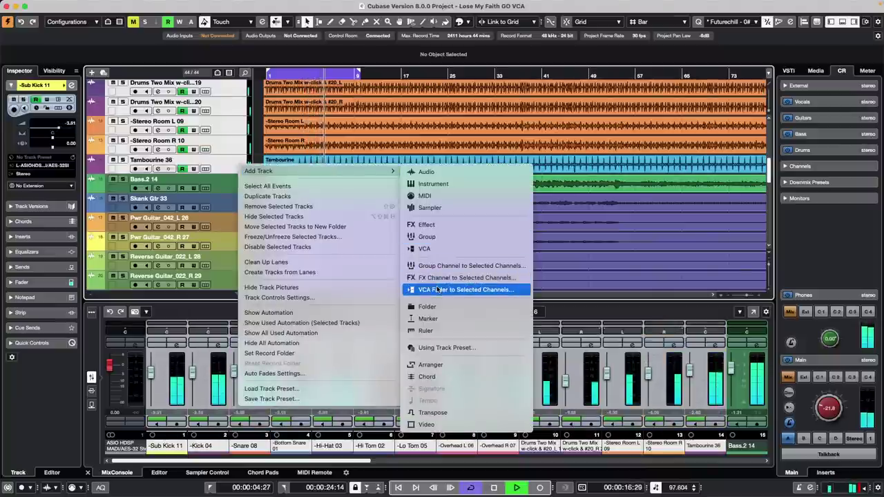
pyautogui.click(437, 290)
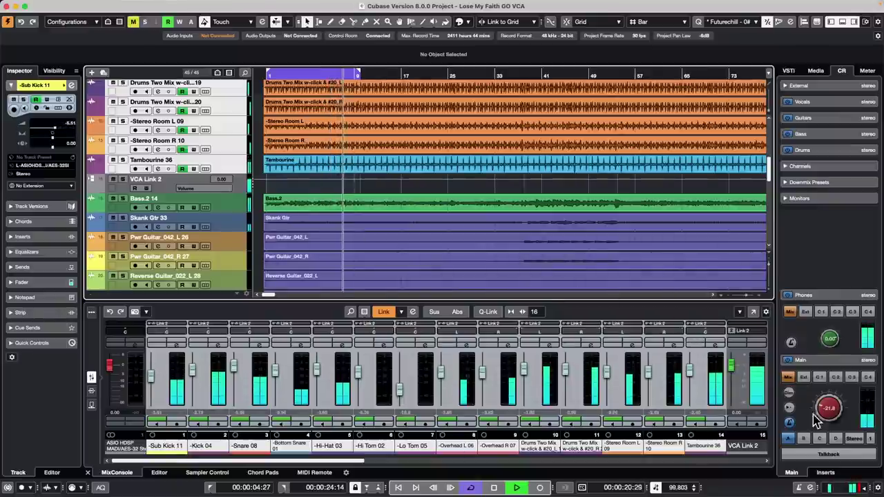
# - Raise the VCA Link 2 fader to 1.43, and write volume automation on it with further fader moves during playback
pyautogui.click(733, 367)
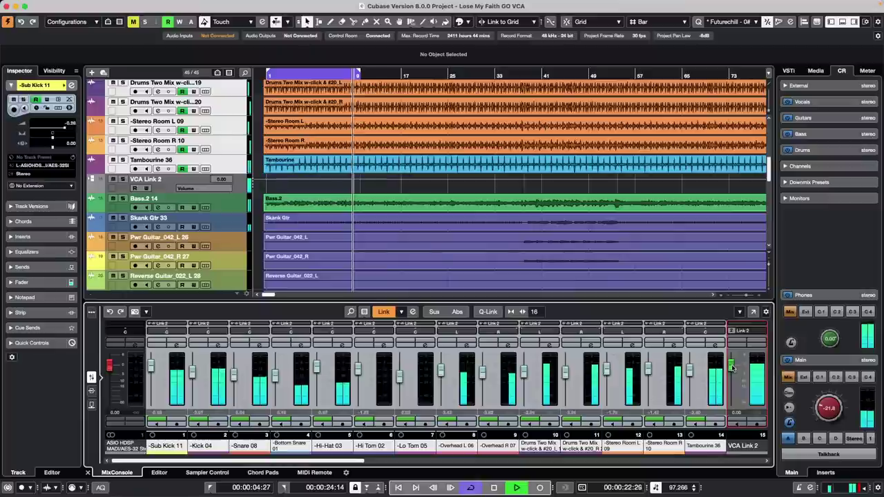
pyautogui.moveTo(732, 368)
pyautogui.mouseDown()
pyautogui.moveTo(732, 386)
pyautogui.moveTo(736, 367)
pyautogui.moveTo(727, 373)
pyautogui.mouseUp()
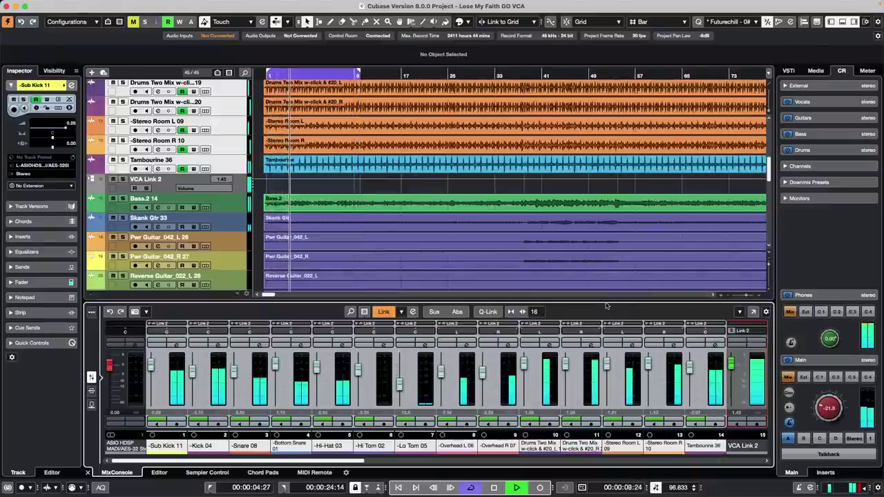
pyautogui.moveTo(606, 300); pyautogui.dragTo(605, 268)
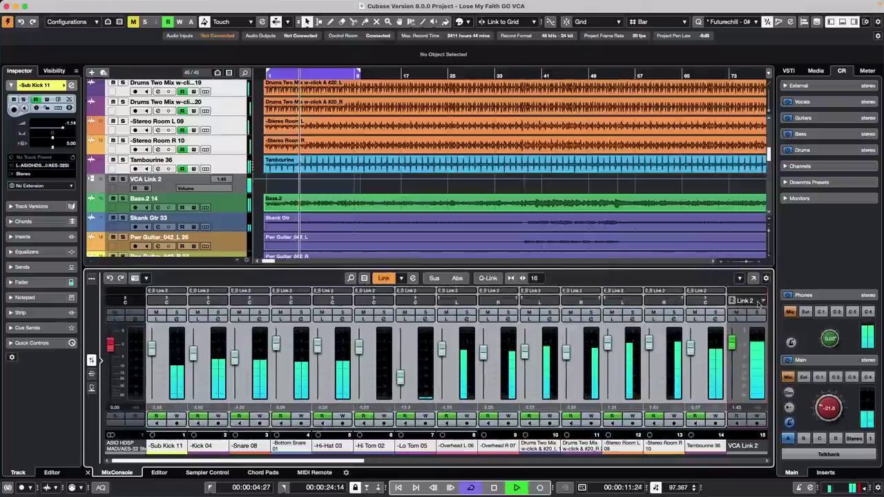
pyautogui.click(756, 416)
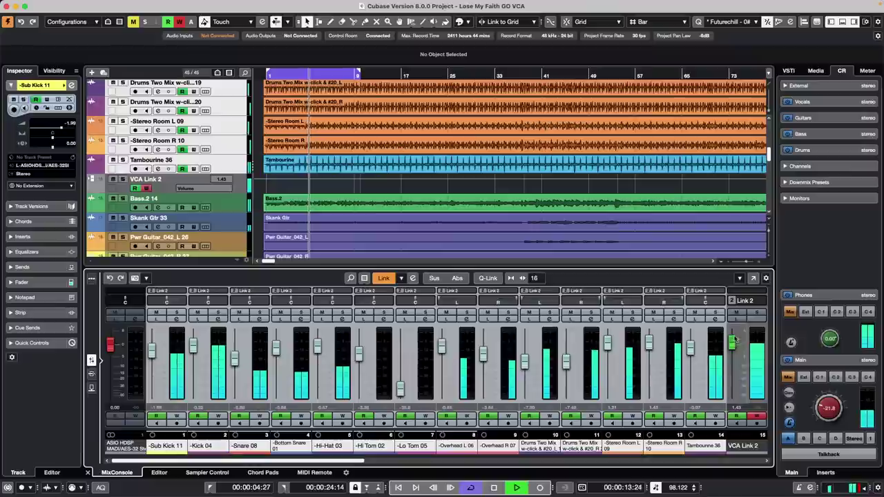
pyautogui.moveTo(732, 344)
pyautogui.mouseDown()
pyautogui.moveTo(725, 358)
pyautogui.moveTo(732, 350)
pyautogui.moveTo(737, 361)
pyautogui.moveTo(746, 347)
pyautogui.mouseUp()
pyautogui.press('space')
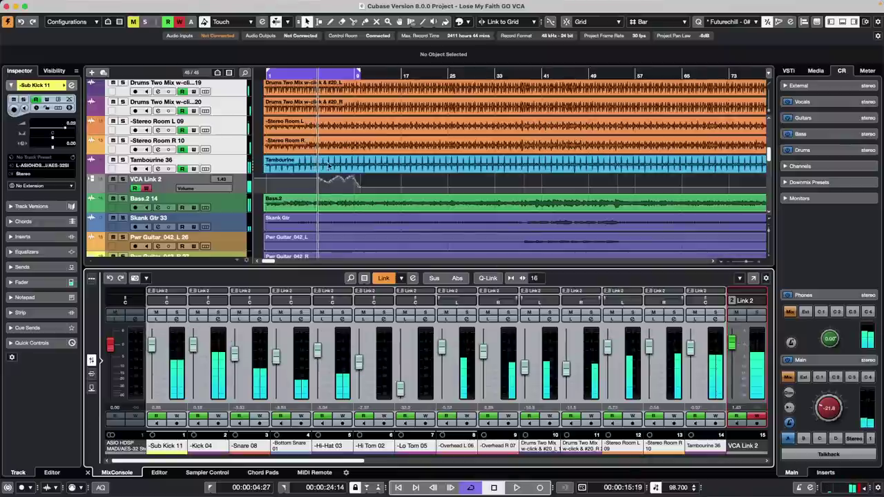
# - Show the -Sub Kick 11 volume automation lane and enlarge it to inspect the curve around bars 6 to 9
pyautogui.scroll(2, 155, 147)
pyautogui.scroll(10, 155, 147)
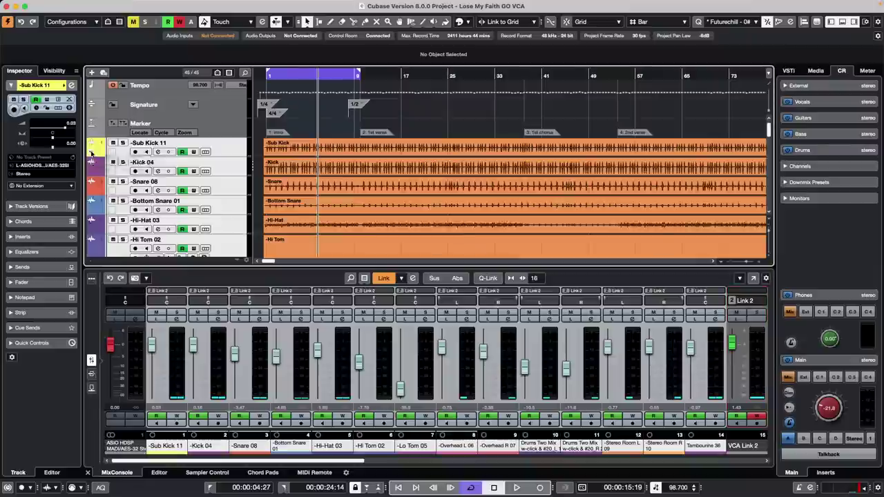
pyautogui.click(92, 152)
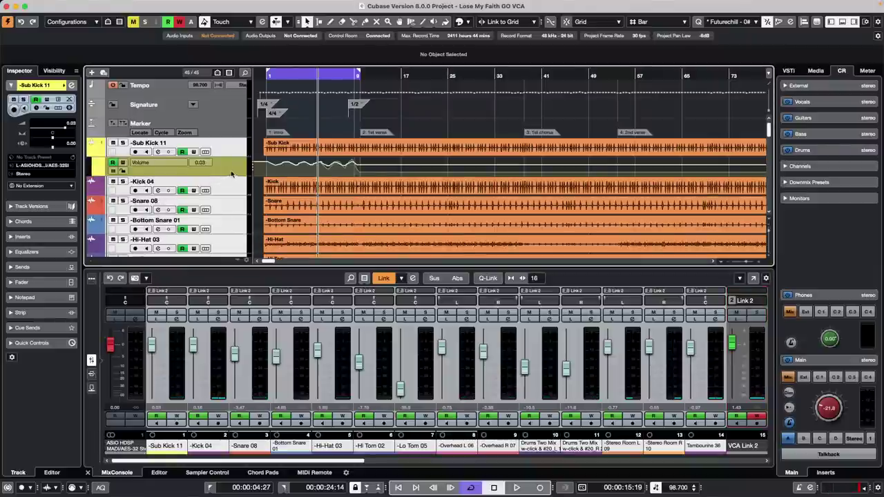
pyautogui.click(232, 174)
pyautogui.moveTo(232, 174); pyautogui.dragTo(232, 212)
pyautogui.moveTo(332, 78); pyautogui.dragTo(328, 111)
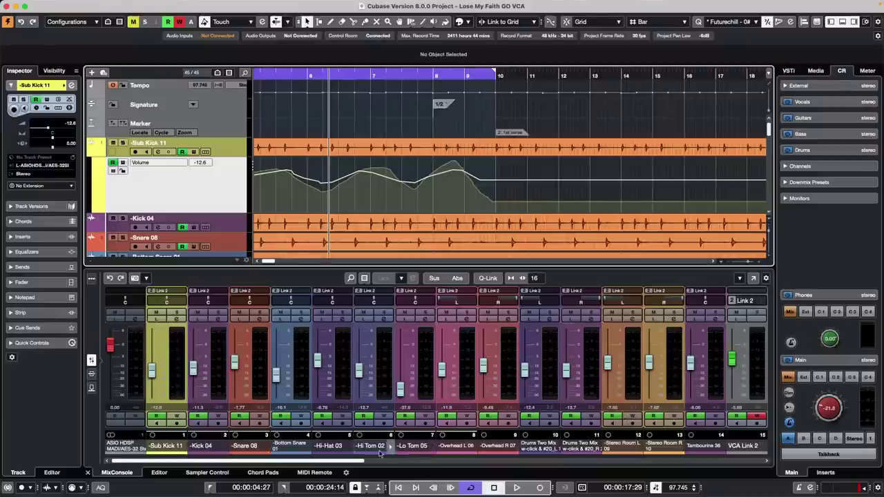
# - Undo merging the VCA Link 2 automation into the linked channels' volume curves
pyautogui.moveTo(354, 461); pyautogui.dragTo(365, 462)
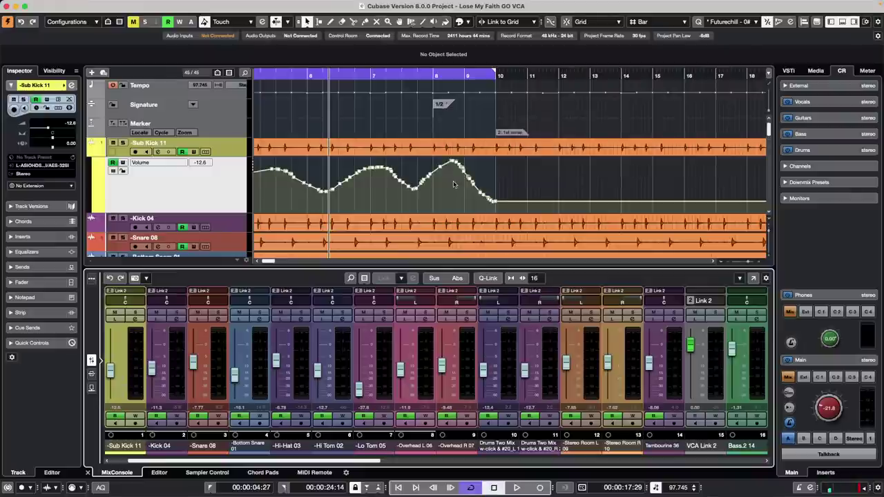
pyautogui.press('super+z')
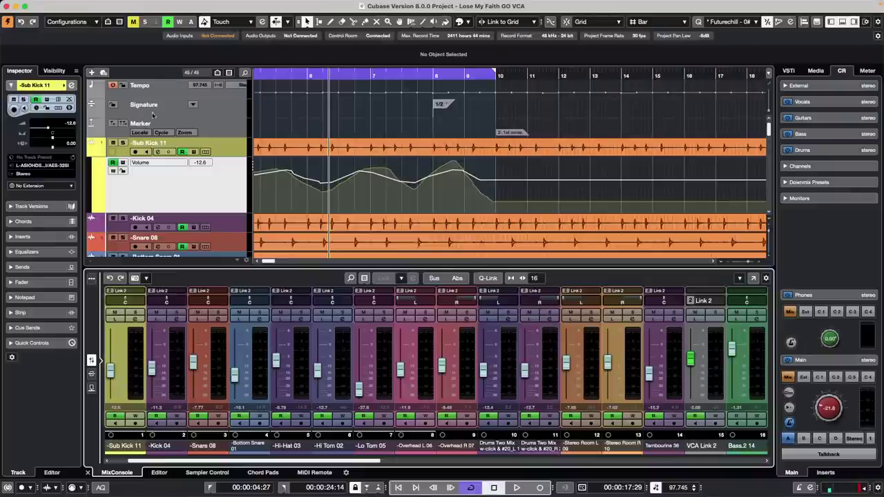
# - Solo the -Snare 08 track and activate its FX 1 reverb send
pyautogui.scroll(-3, 184, 182)
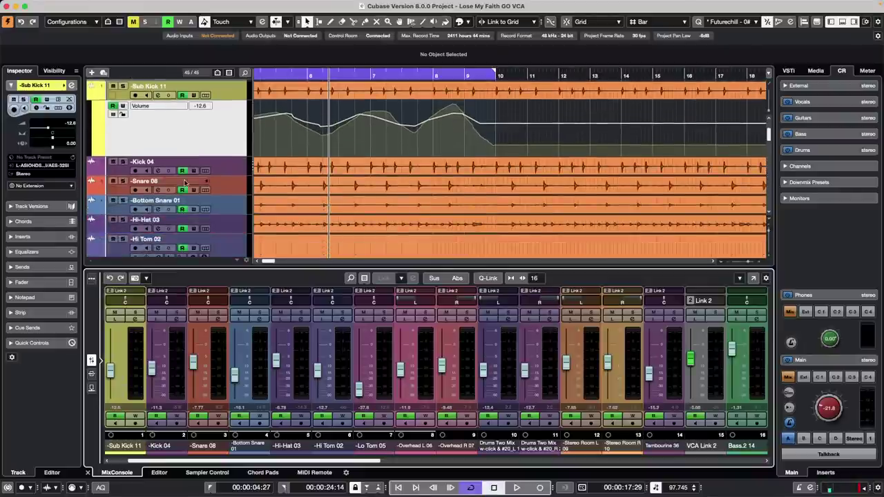
pyautogui.click(218, 186)
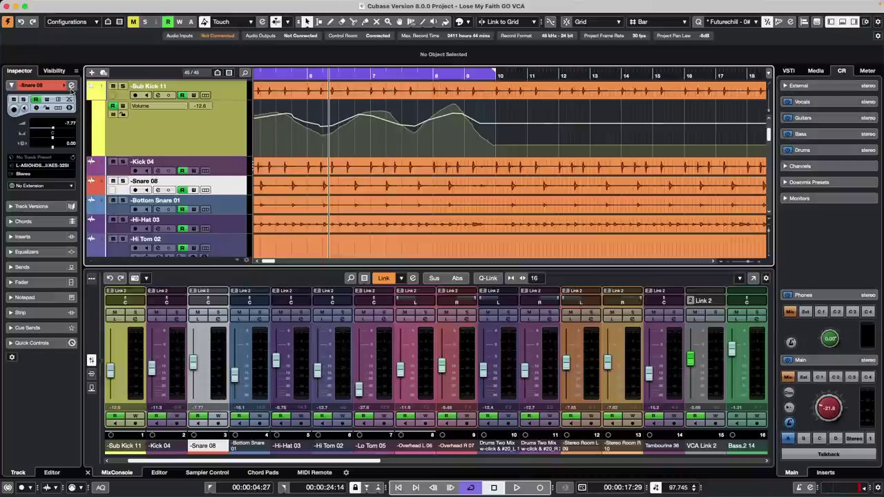
pyautogui.click(122, 181)
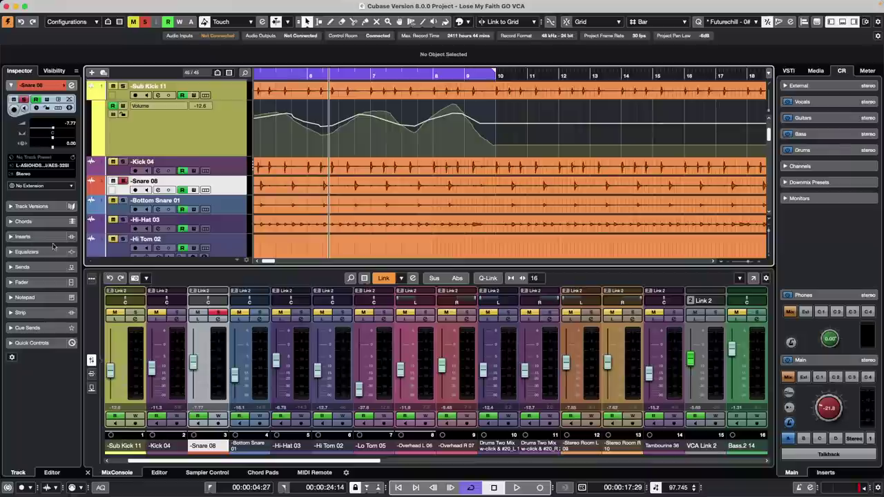
pyautogui.click(35, 267)
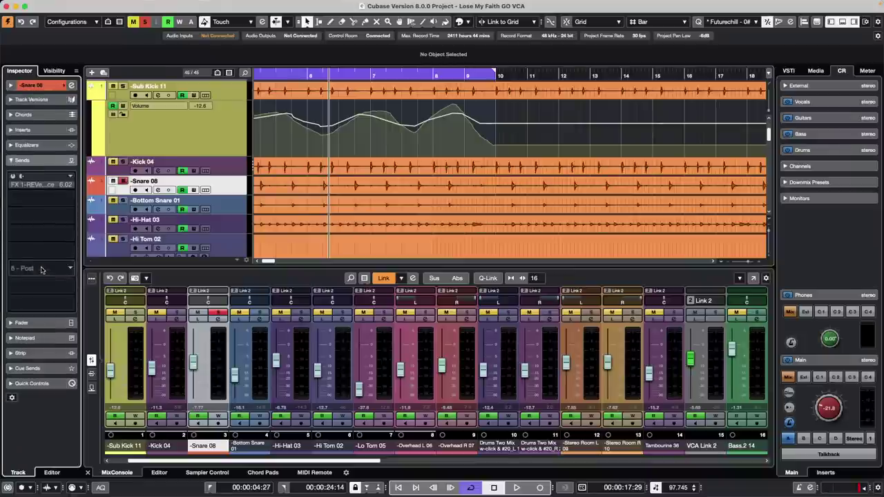
pyautogui.click(12, 177)
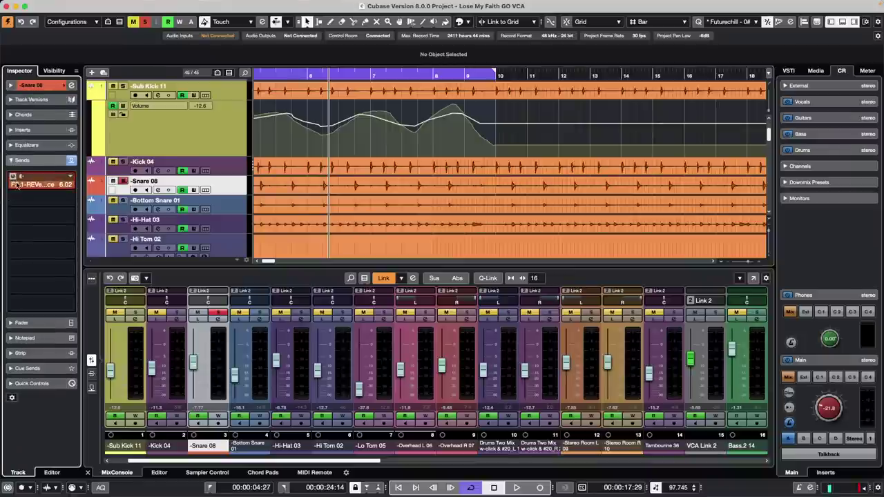
# - During playback, raise the Control Room main level to -9.20 and set the -Snare 08 FX 1 send level to 0.00
pyautogui.press('space')
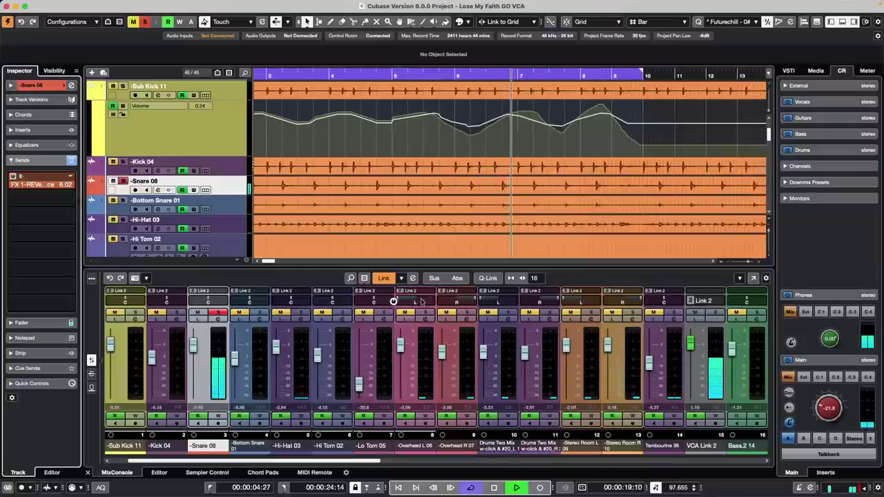
pyautogui.moveTo(832, 409); pyautogui.dragTo(833, 398)
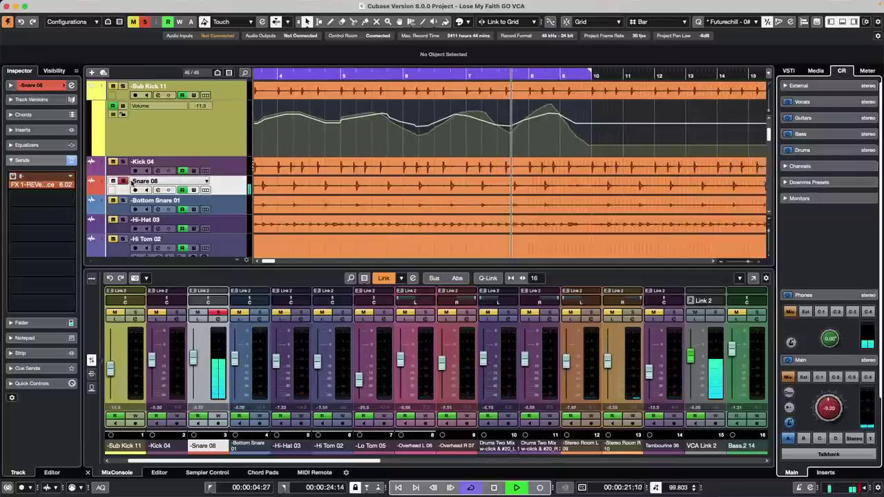
pyautogui.keyDown('super'); pyautogui.click(47, 186); pyautogui.keyUp('super')
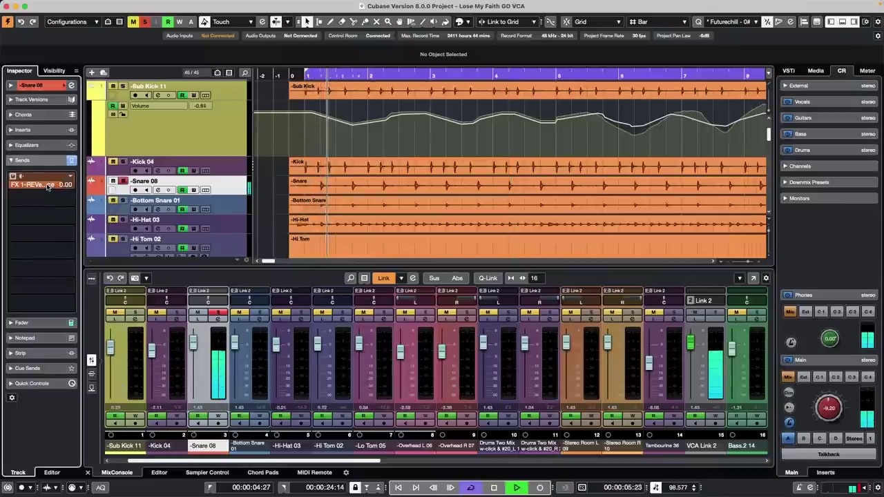
# - Load the Plate At 4sec preset into the REVerence effect fed by the Snare 08 send and close the plug-in window
pyautogui.keyDown('alt'); pyautogui.click(48, 188); pyautogui.keyUp('alt')
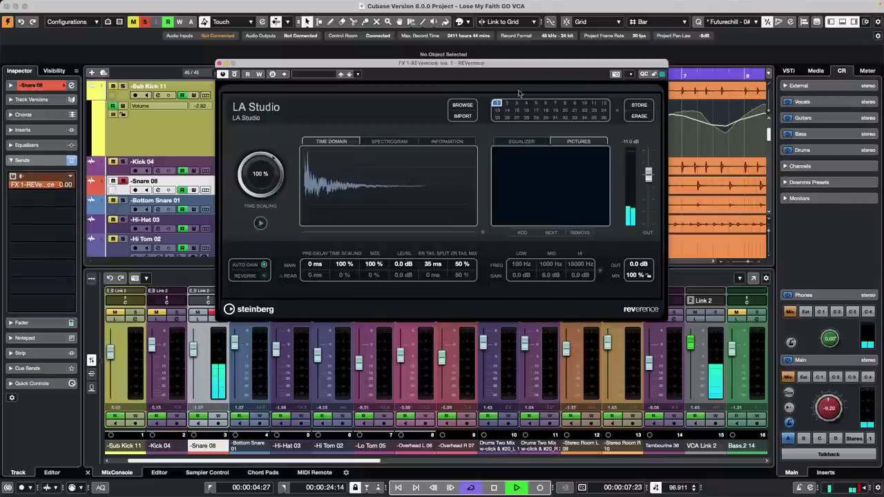
pyautogui.click(462, 105)
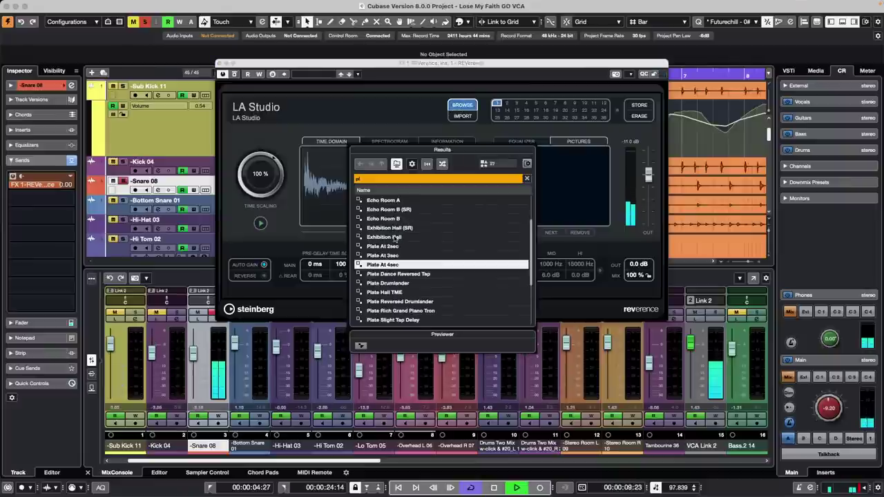
pyautogui.doubleClick(387, 266)
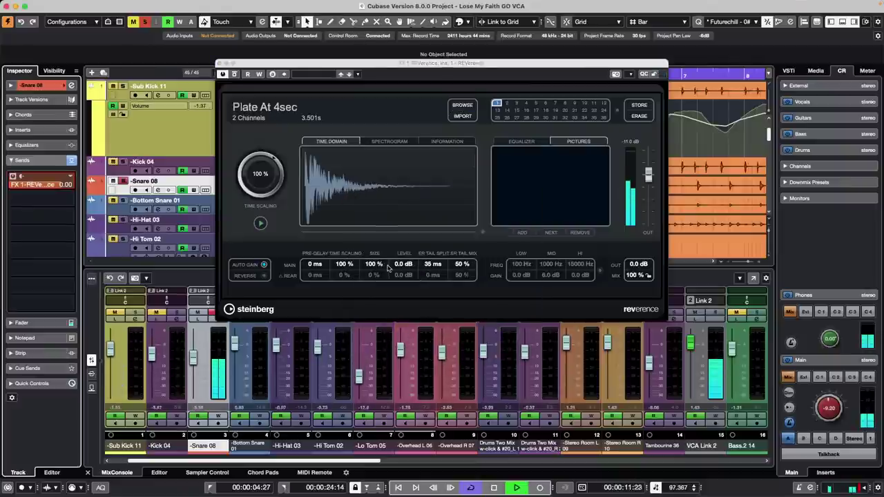
pyautogui.click(219, 64)
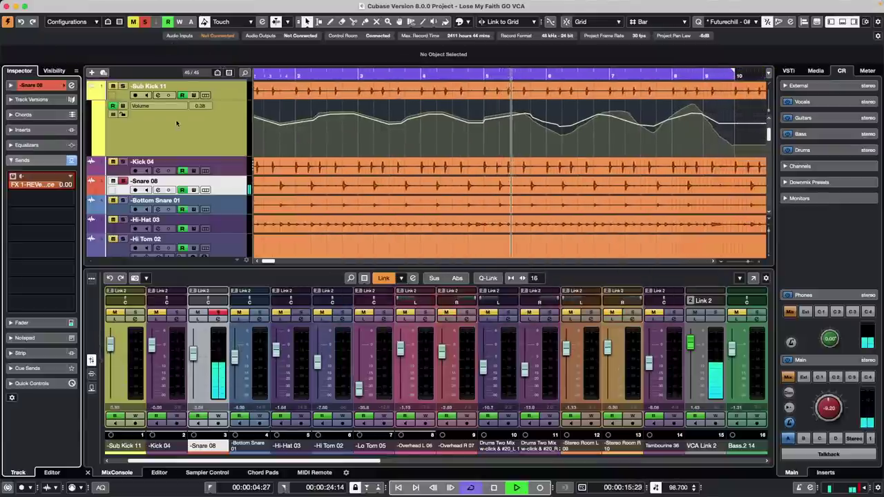
# - Set the Snare 08 send to REVerence to 0.82 and audition the snare in the full mix by toggling its solo
pyautogui.moveTo(59, 185)
pyautogui.mouseDown()
pyautogui.moveTo(31, 185)
pyautogui.moveTo(52, 185)
pyautogui.mouseUp()
pyautogui.click(123, 181)
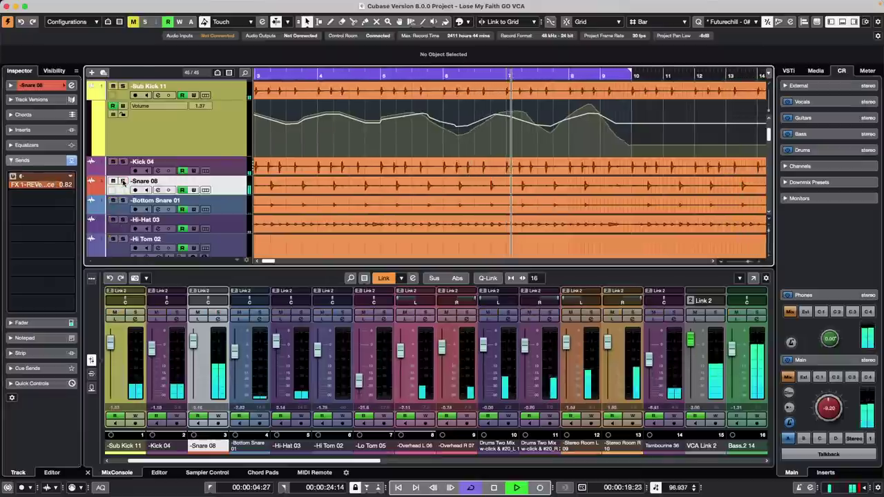
pyautogui.click(123, 181)
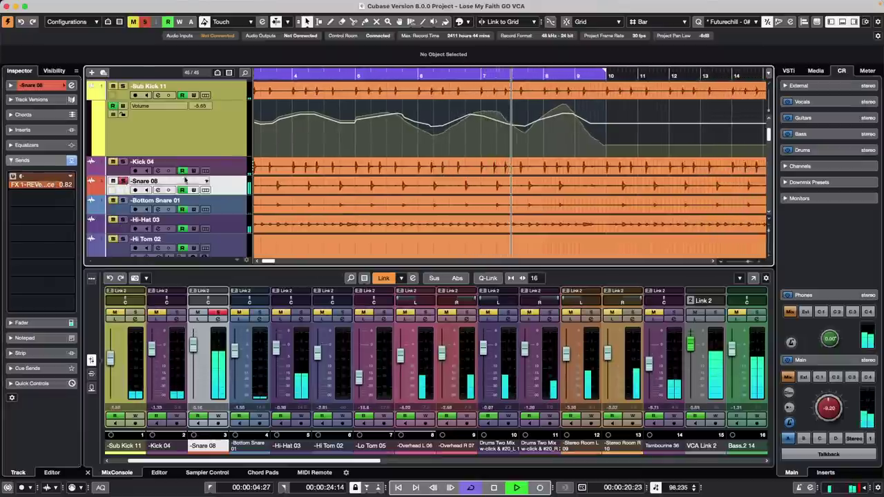
# - Set the Control Room main level to -13.3, lower the VCA Link 2 fader and stop playback
pyautogui.click(833, 407)
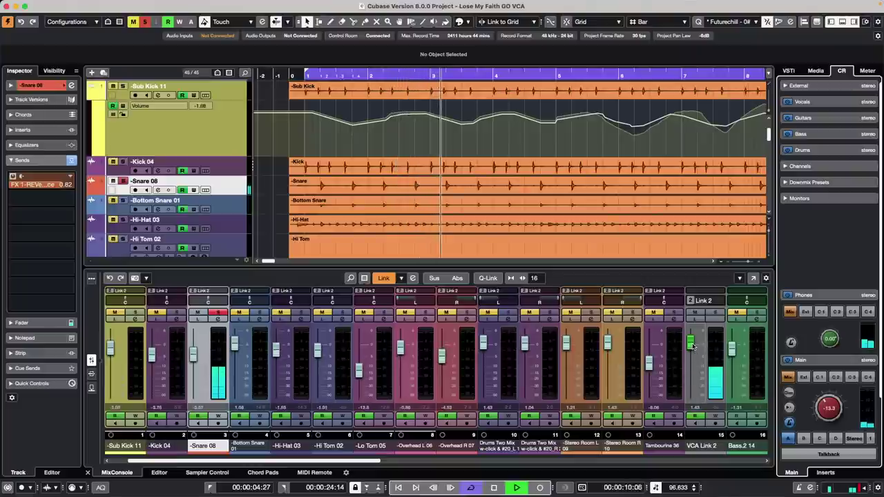
pyautogui.moveTo(692, 346)
pyautogui.mouseDown()
pyautogui.moveTo(690, 389)
pyautogui.moveTo(694, 354)
pyautogui.mouseUp()
pyautogui.press('space')
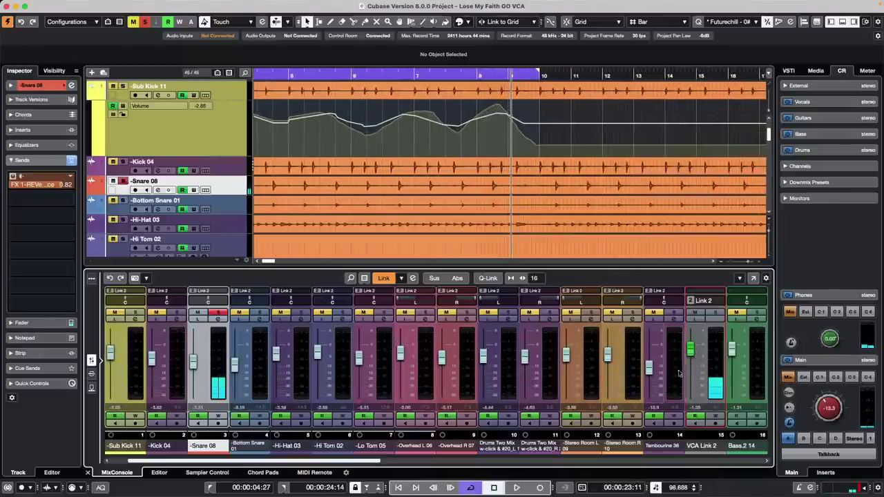
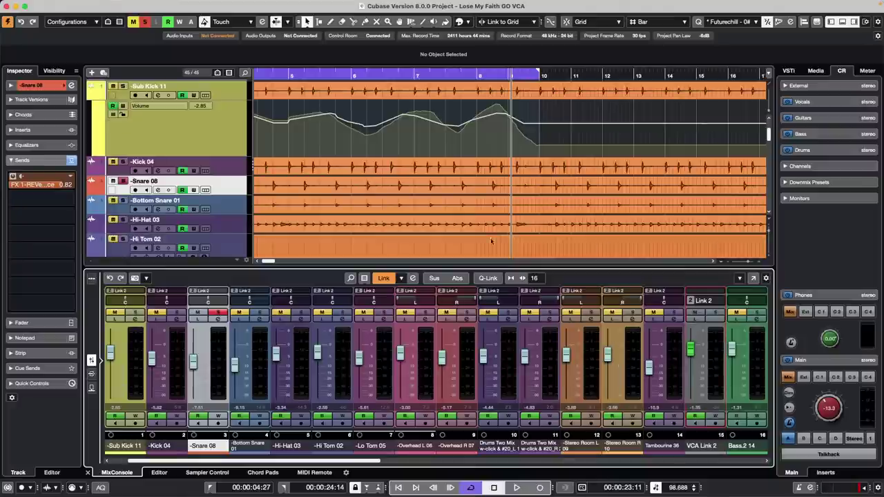
# - Select the snare audio event and expand the basic track settings of Snare 08 in the Inspector
pyautogui.moveTo(278, 75); pyautogui.dragTo(291, 33)
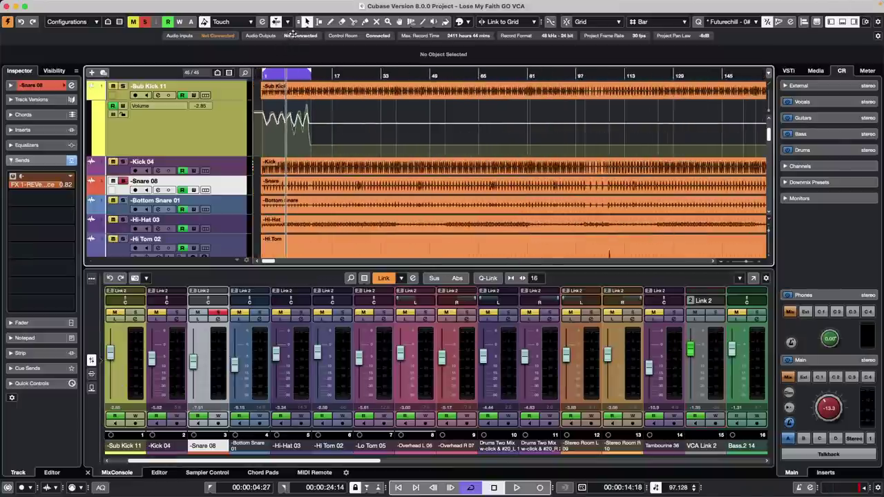
pyautogui.click(305, 181)
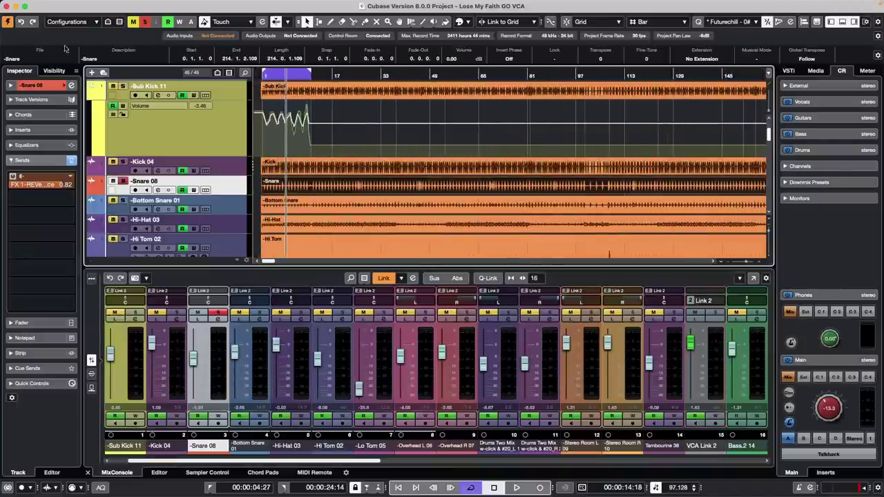
pyautogui.click(41, 85)
# - Examine the extension options offered for the selected snare event without applying one
pyautogui.click(142, 6)
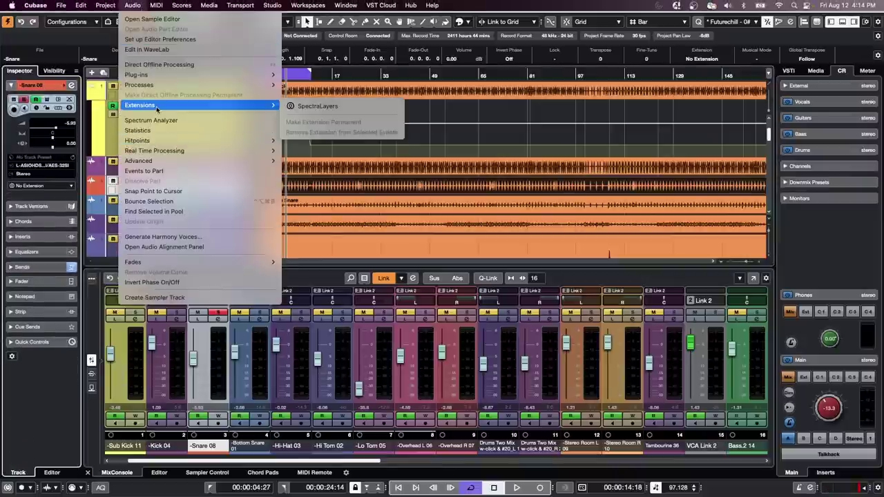
pyautogui.click(36, 164)
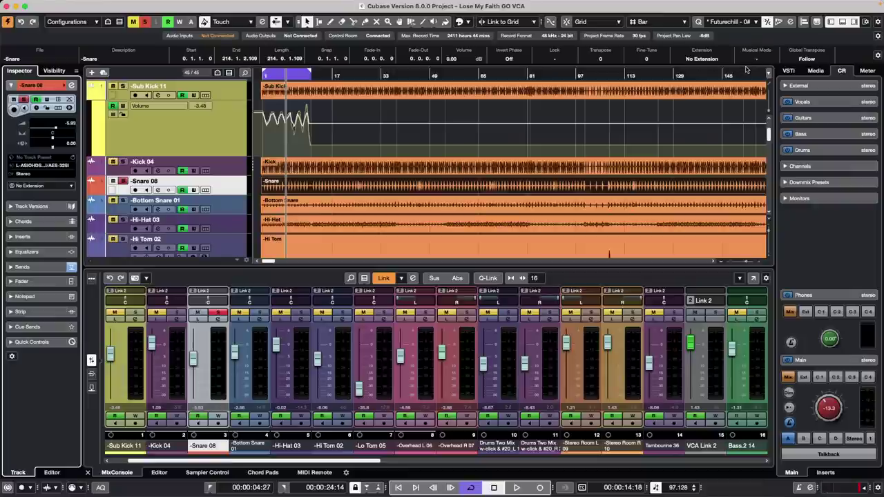
pyautogui.click(696, 61)
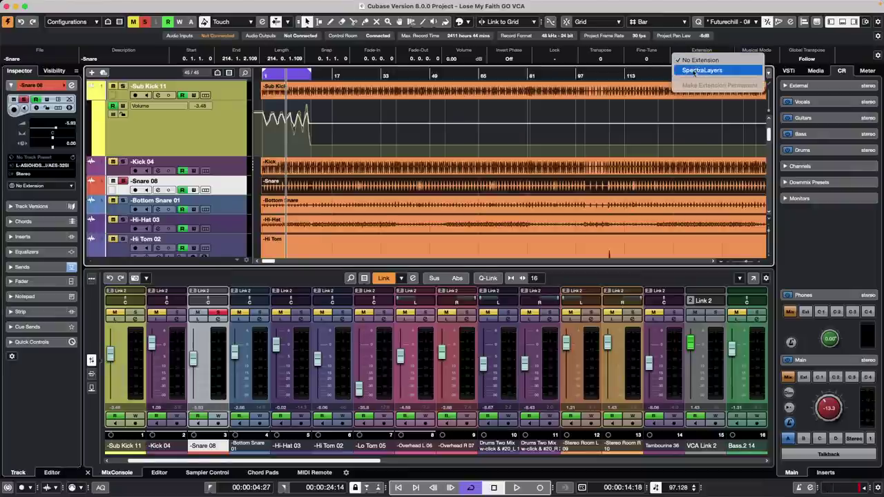
pyautogui.click(367, 143)
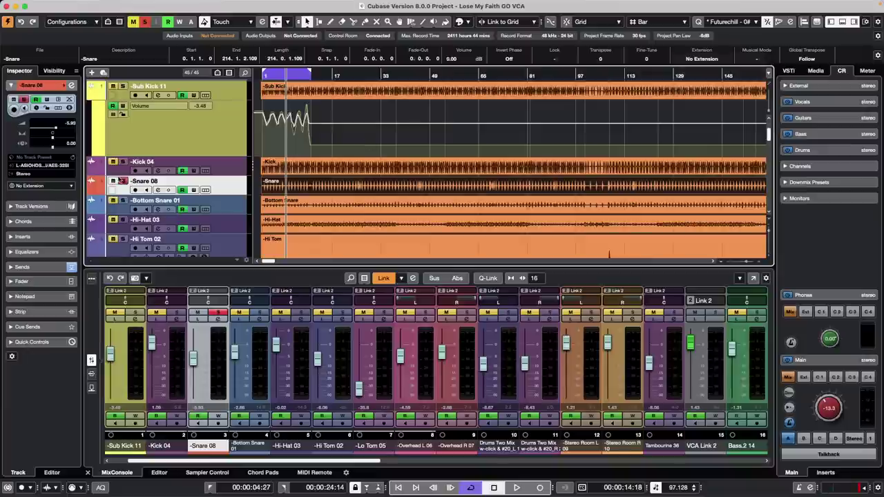
# - Apply the SpectraLayers extension to the whole Snare 08 track and open its snare event in the editor
pyautogui.click(26, 186)
pyautogui.click(27, 196)
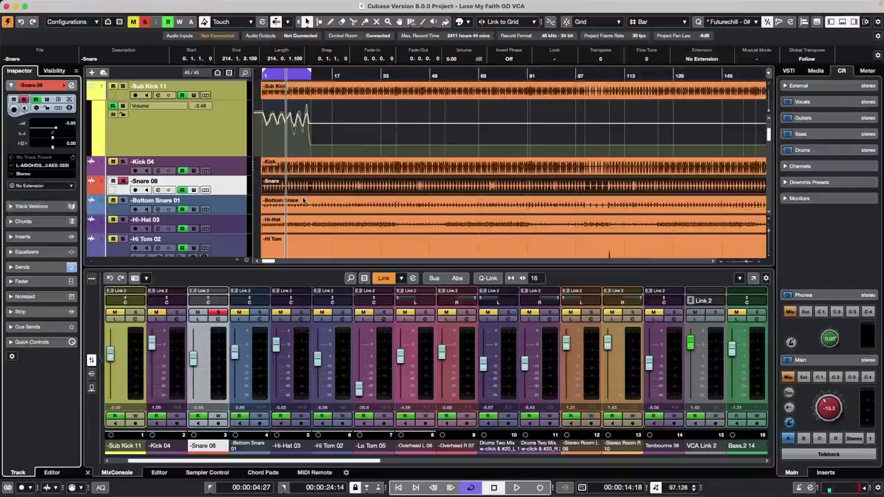
pyautogui.doubleClick(354, 187)
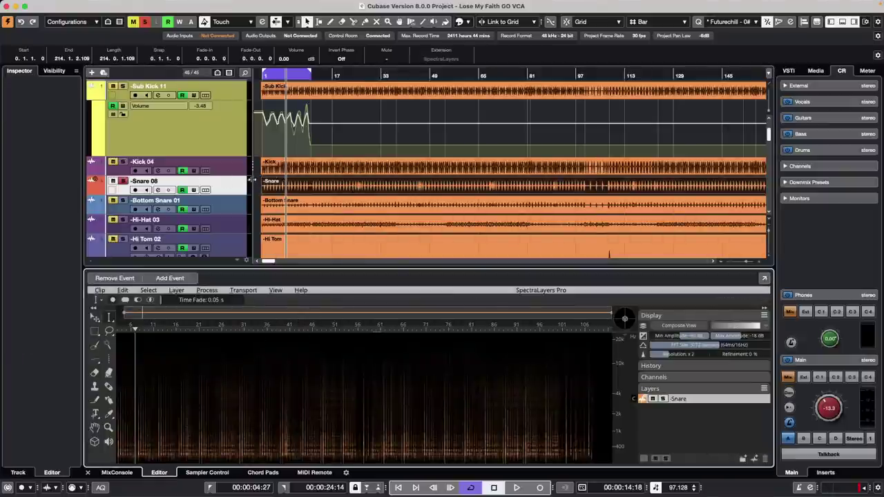
# - Remove the SpectraLayers extension from the Snare 08 track by choosing No Extension
pyautogui.click(228, 183)
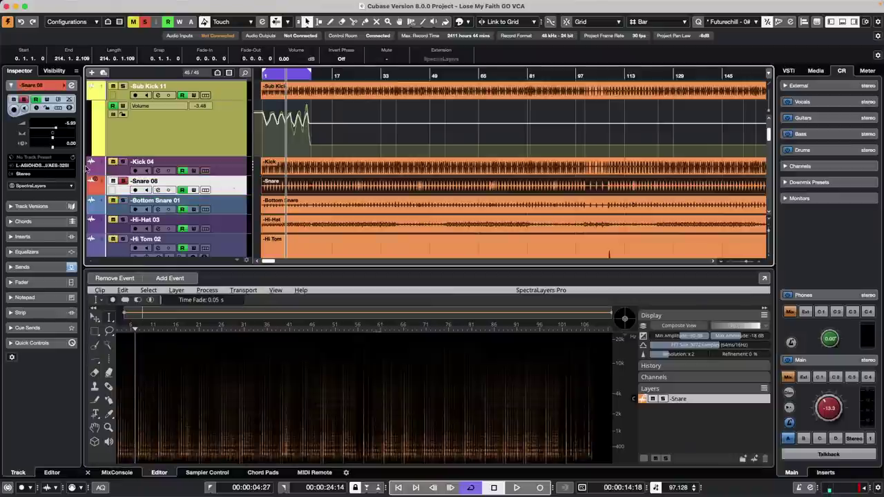
pyautogui.click(35, 186)
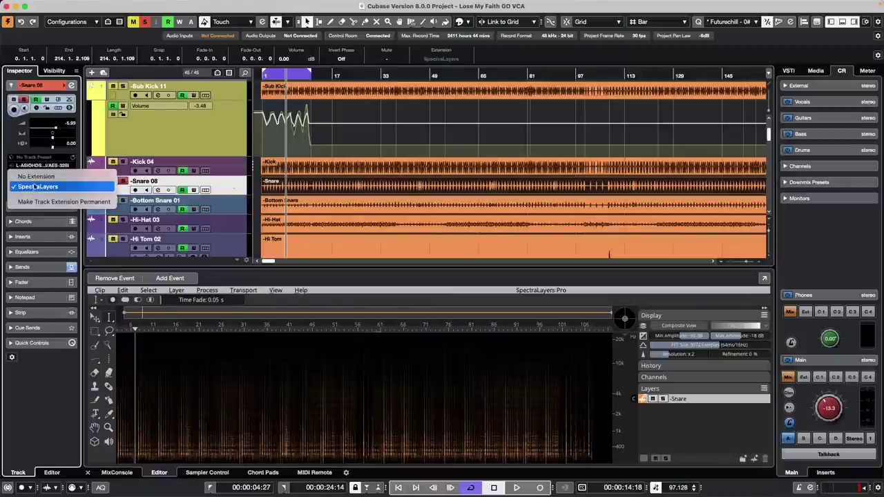
pyautogui.click(36, 177)
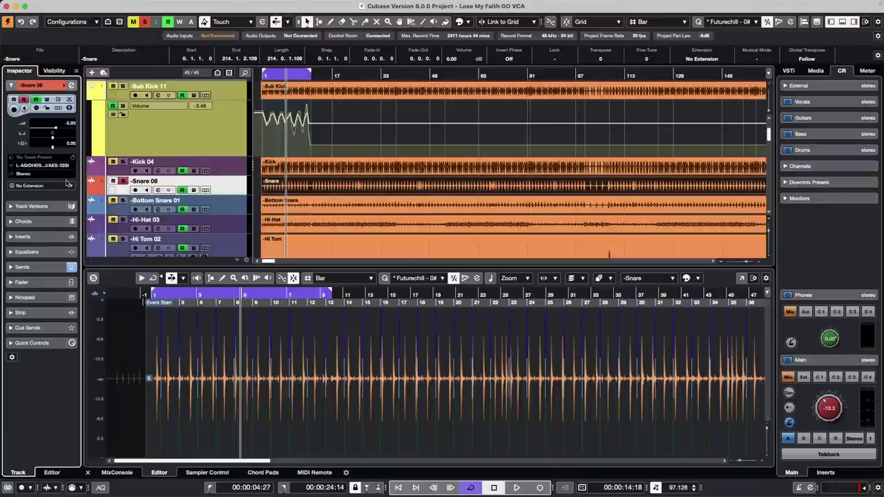
# - Create a new empty project in the Uminvited C8 folder
pyautogui.click(61, 5)
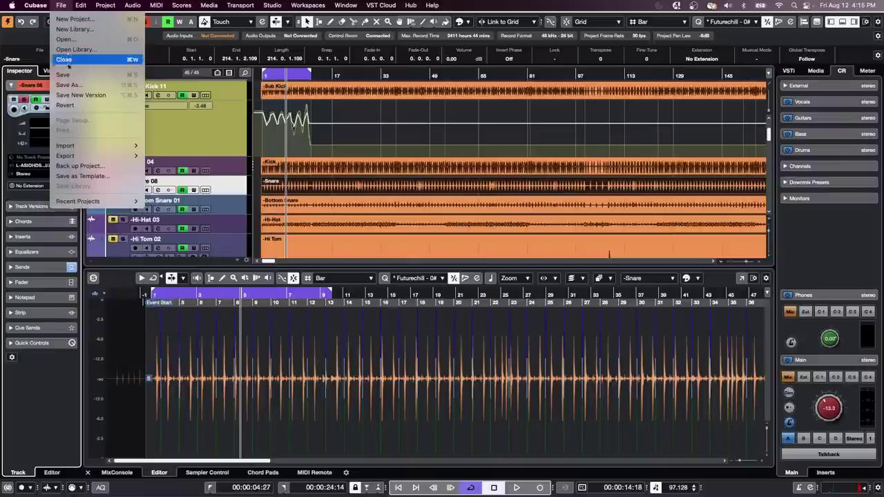
pyautogui.click(68, 21)
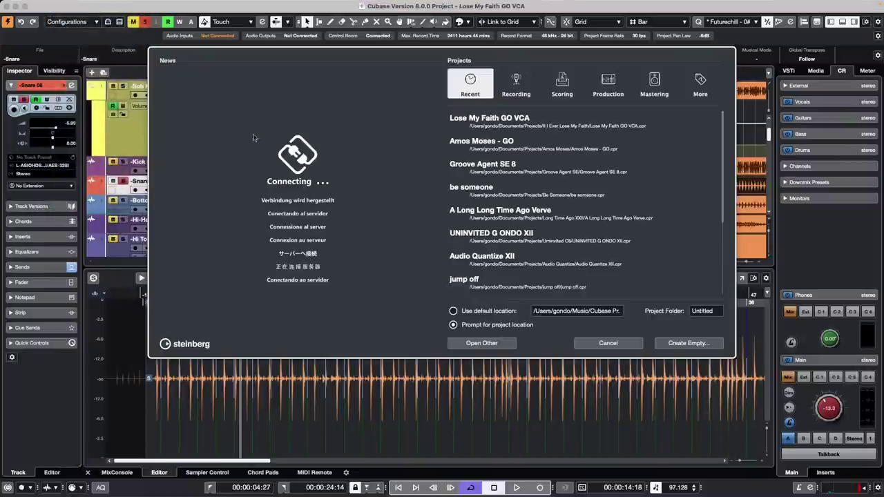
pyautogui.click(692, 343)
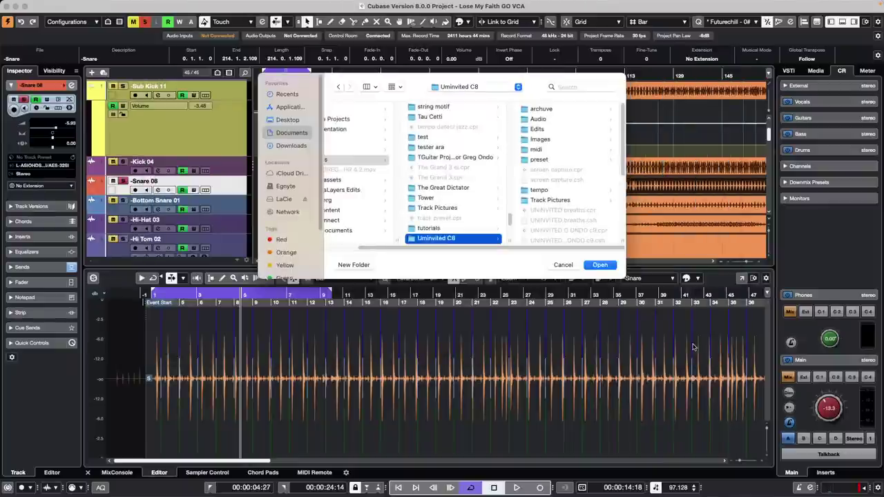
pyautogui.click(612, 265)
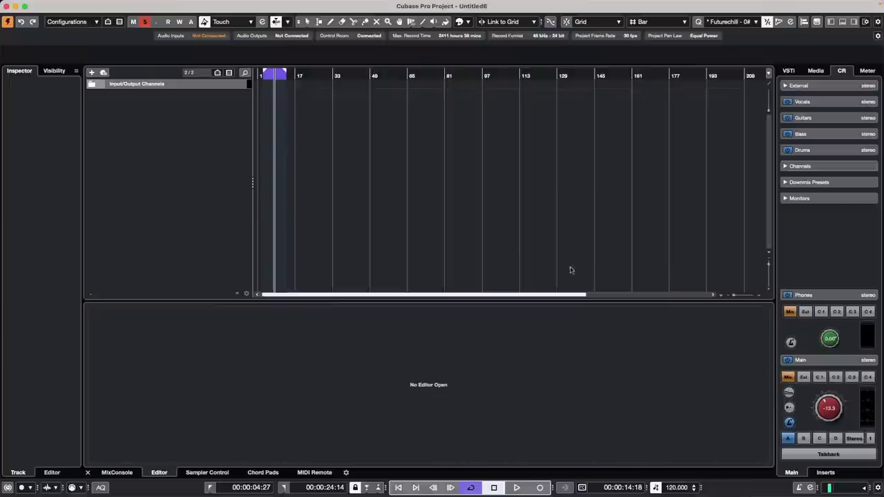
# - Add one stereo audio track to the empty project
pyautogui.rightClick(161, 119)
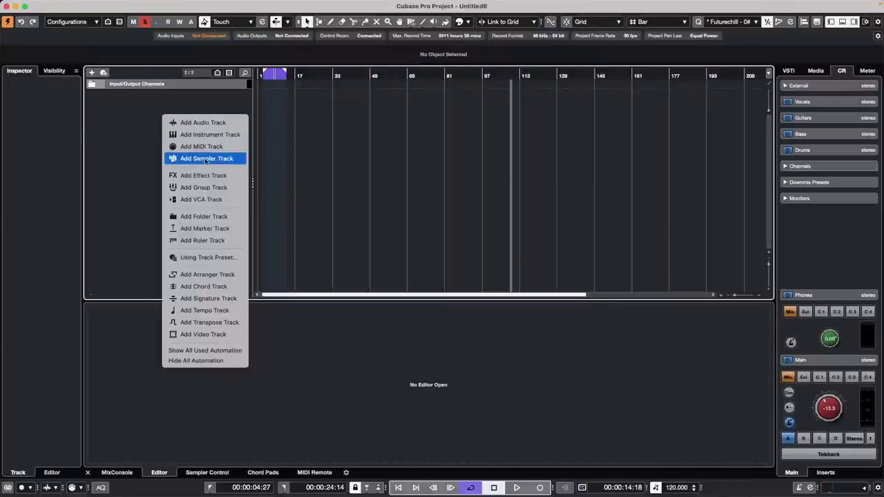
pyautogui.click(204, 122)
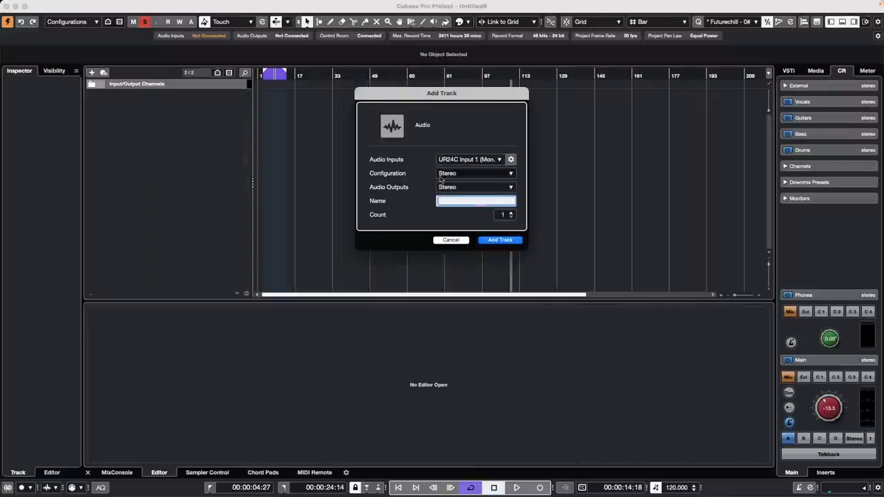
pyautogui.click(499, 240)
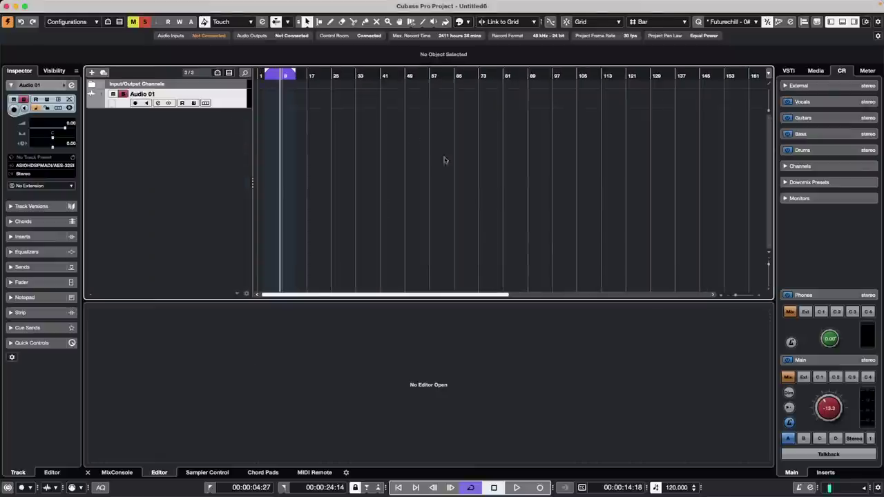
# - Import the audio file 6 Lies.wav from the Cats copy folder inside WaveLab Audio files onto the Audio 01 track
pyautogui.click(61, 5)
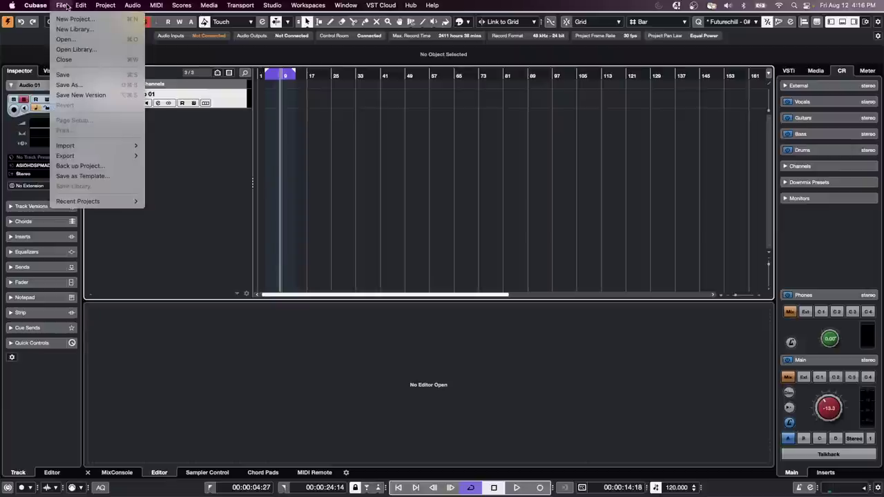
pyautogui.moveTo(86, 147)
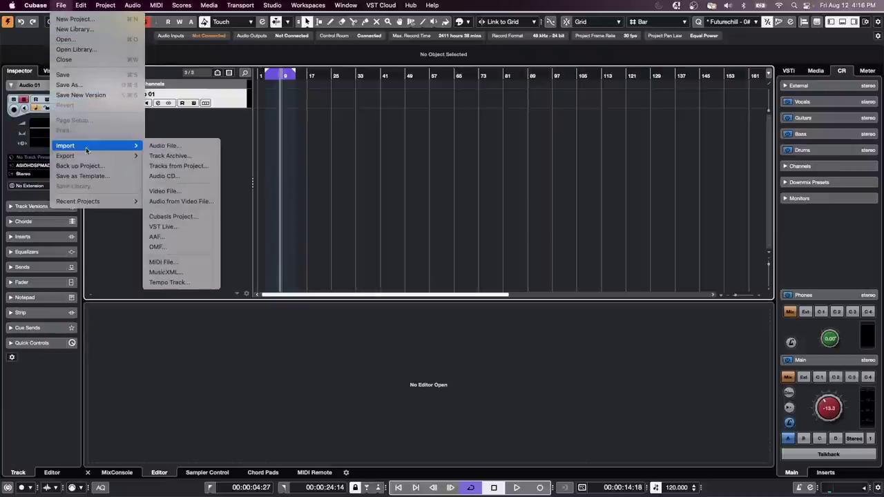
pyautogui.click(180, 146)
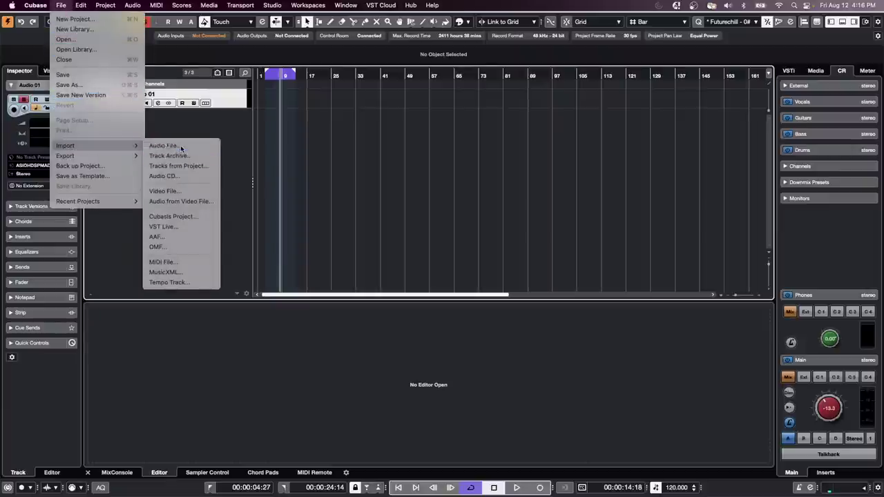
pyautogui.scroll(-10, 464, 202)
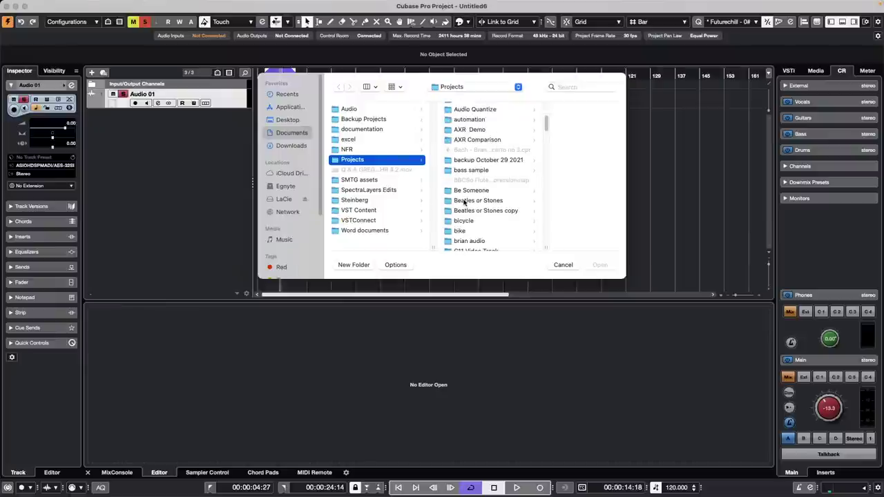
pyautogui.scroll(-15, 464, 202)
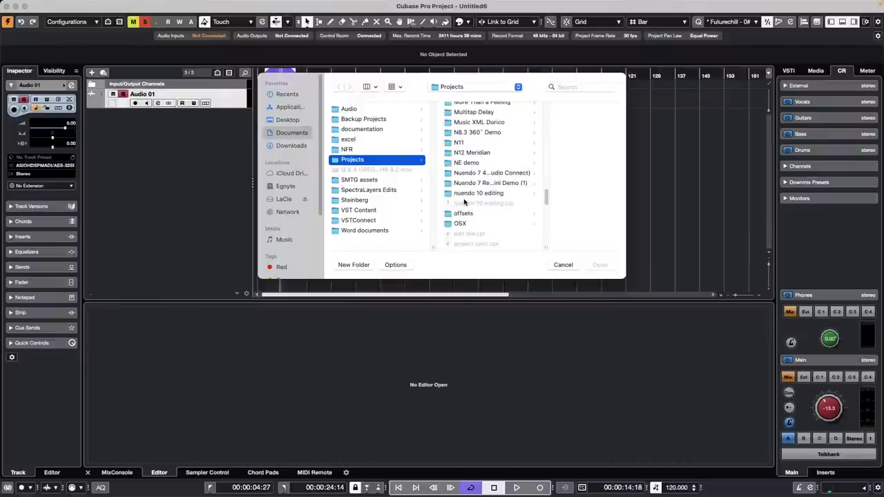
pyautogui.scroll(-10, 464, 201)
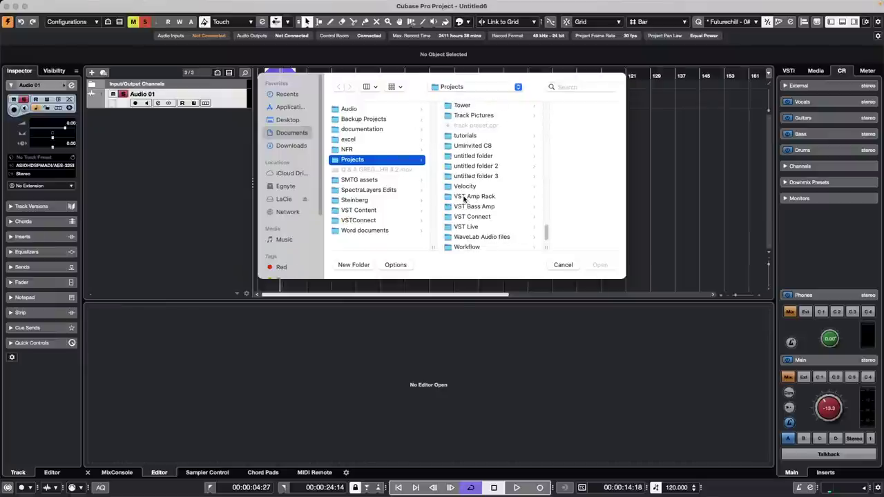
pyautogui.scroll(-3, 464, 199)
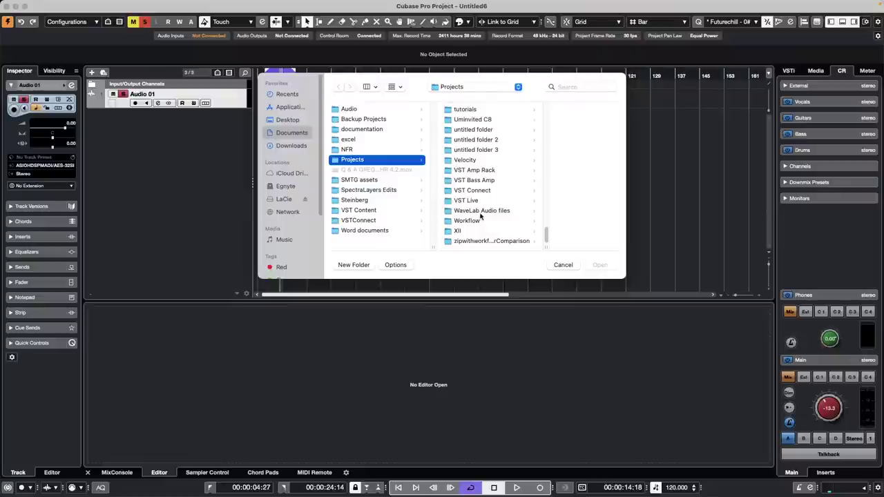
pyautogui.click(481, 211)
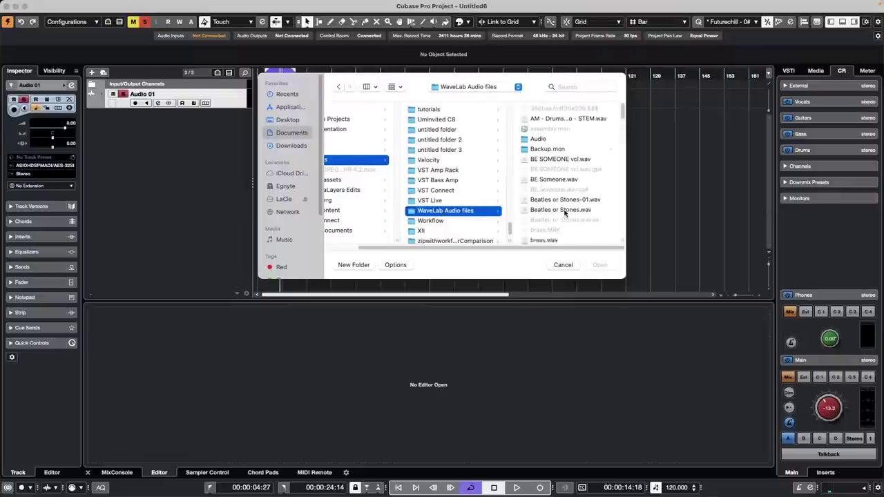
pyautogui.scroll(-5, 565, 213)
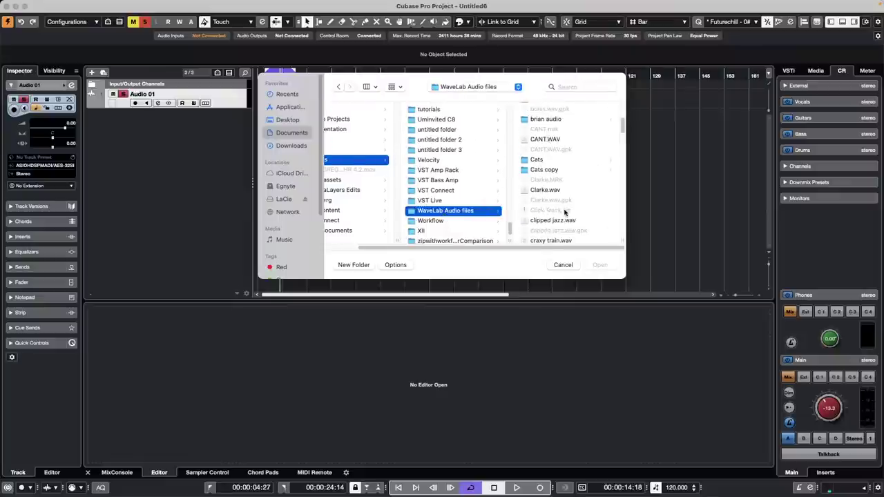
pyautogui.click(541, 169)
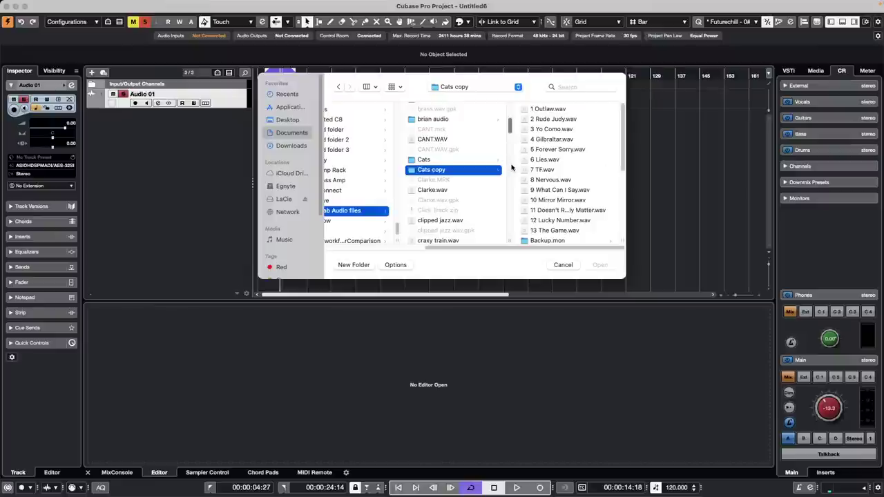
pyautogui.click(546, 160)
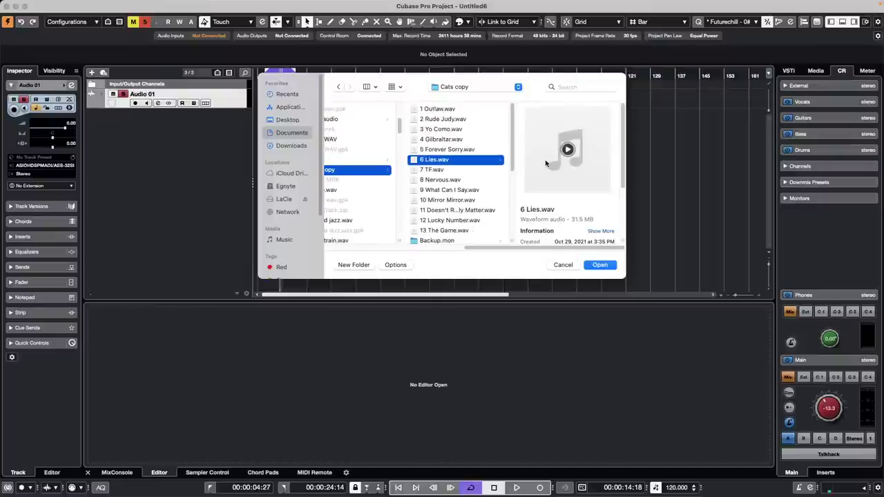
pyautogui.click(598, 265)
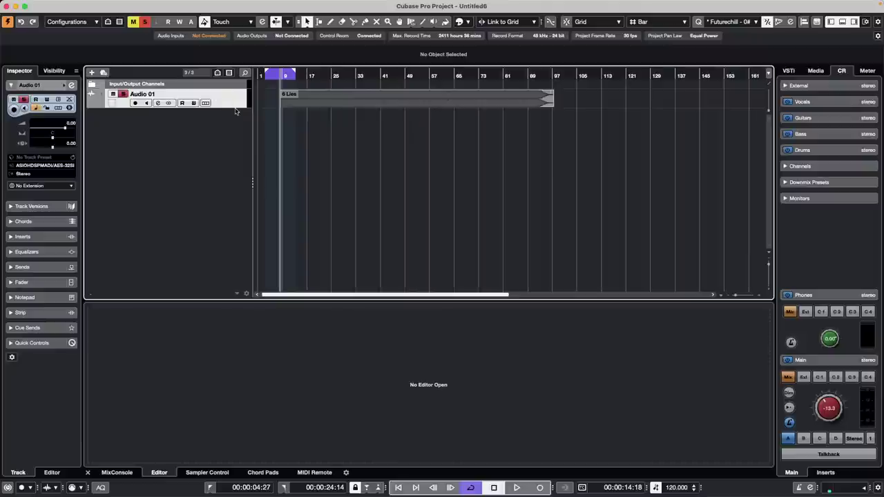
# - Increase the Audio 01 track's height and move the 6 Lies event to the project start at bar 1
pyautogui.moveTo(235, 107); pyautogui.dragTo(235, 147)
pyautogui.moveTo(342, 122); pyautogui.dragTo(319, 123)
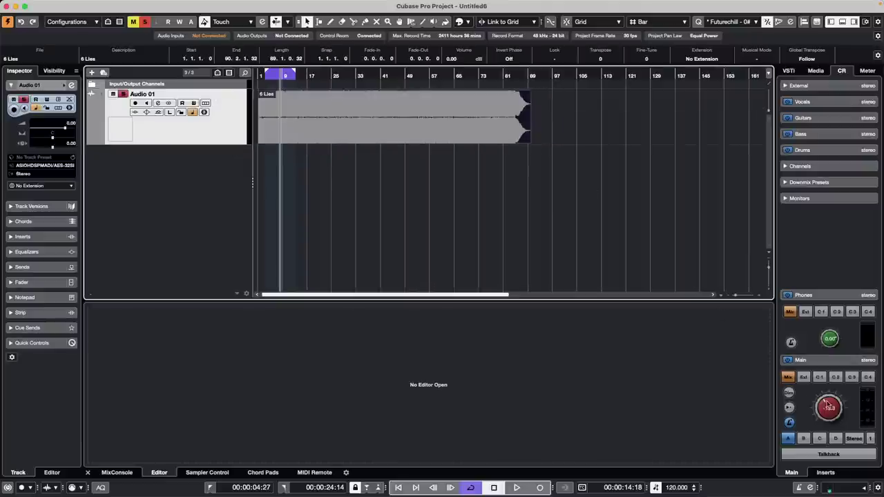
# - Lower the Control Room Main level to about -26.5 dB and play the song briefly to check it
pyautogui.moveTo(827, 401); pyautogui.dragTo(817, 411)
pyautogui.press('space')
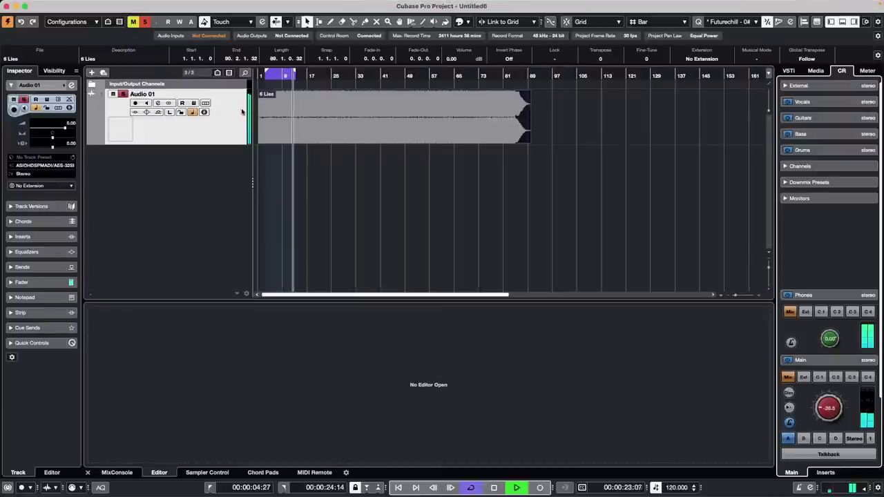
pyautogui.press('space')
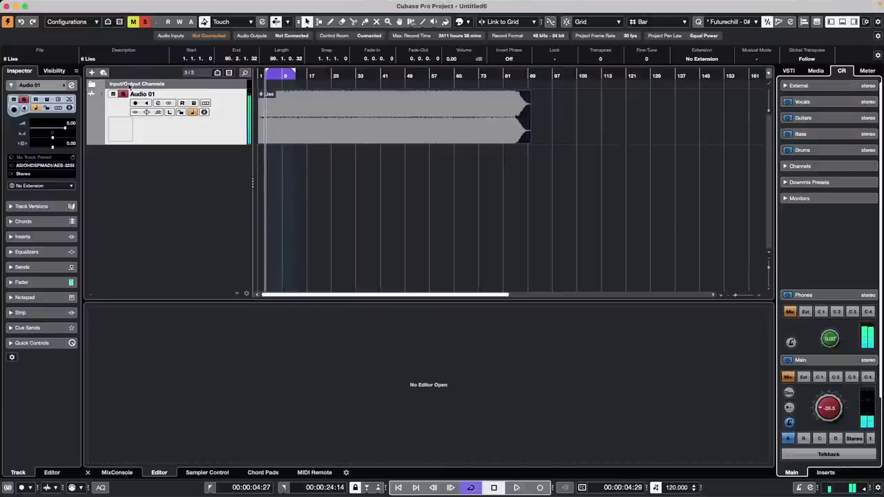
# - Apply the SpectraLayers extension to the Audio 01 track and open the 6 Lies event in the editor
pyautogui.click(206, 135)
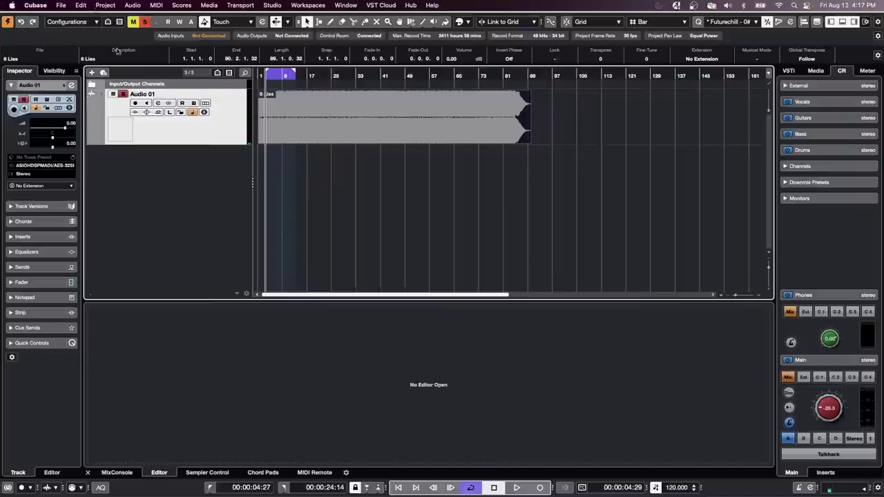
pyautogui.click(52, 185)
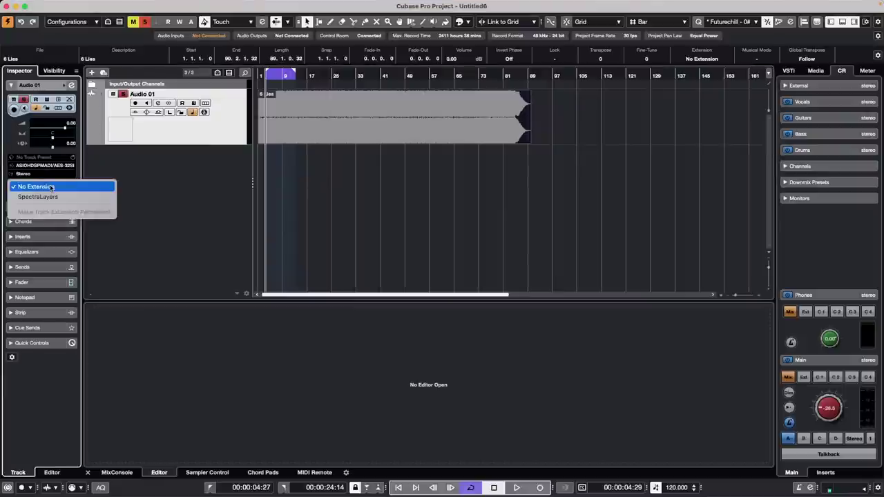
pyautogui.click(61, 200)
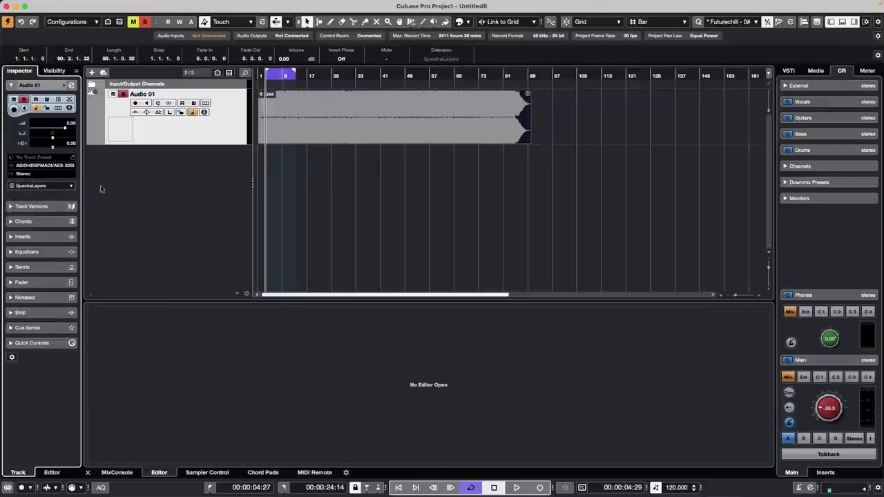
pyautogui.click(307, 138)
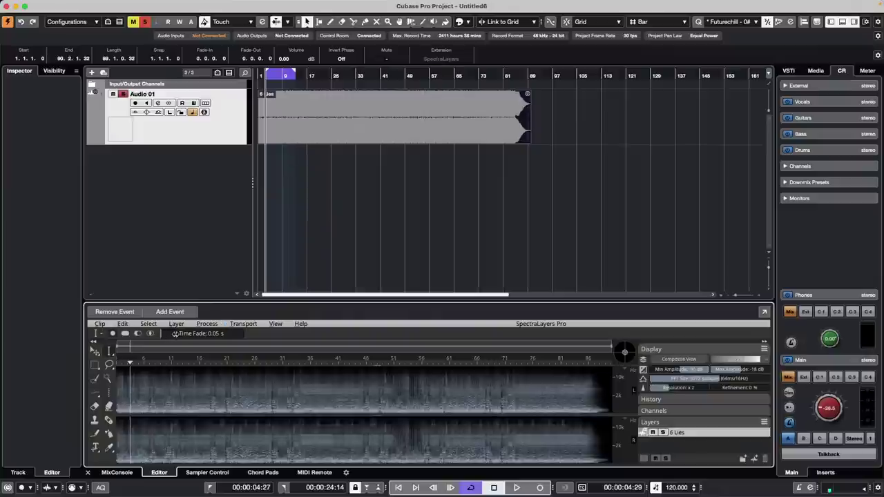
# - Unmix the 6 Lies layer non-destructively into vocals, piano, drums, bass and other stems, and make the editor area taller
pyautogui.click(178, 326)
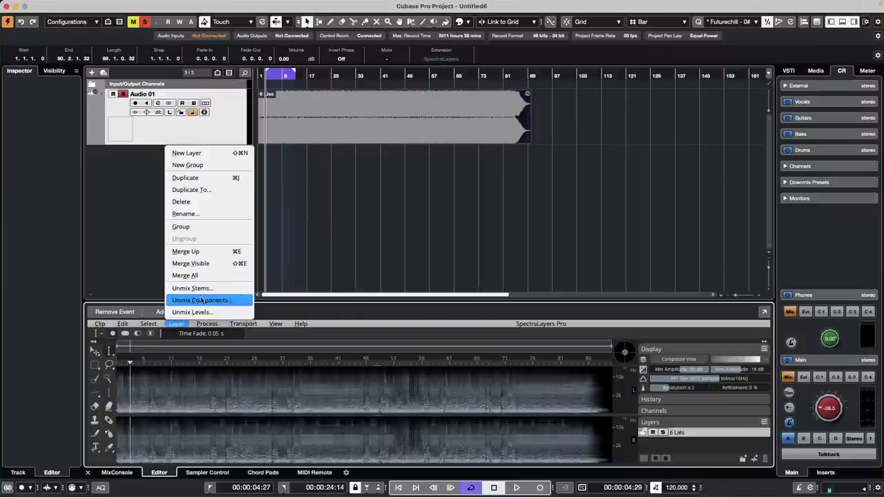
pyautogui.click(209, 290)
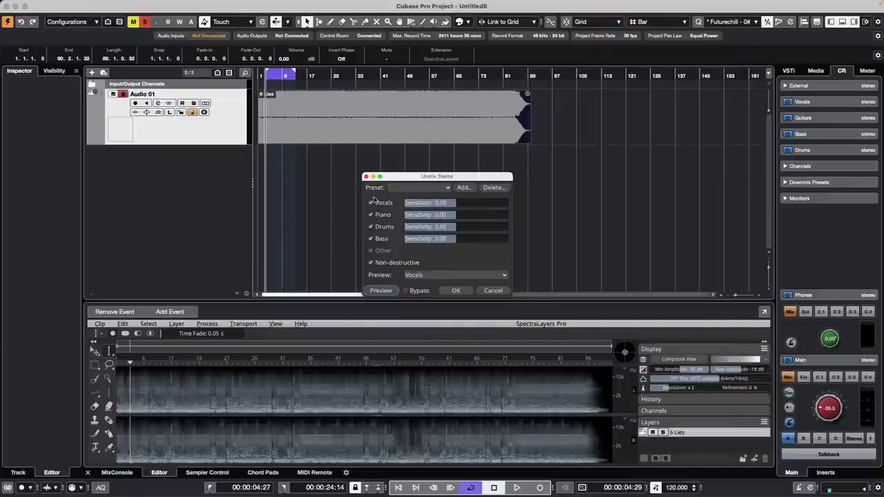
pyautogui.click(457, 291)
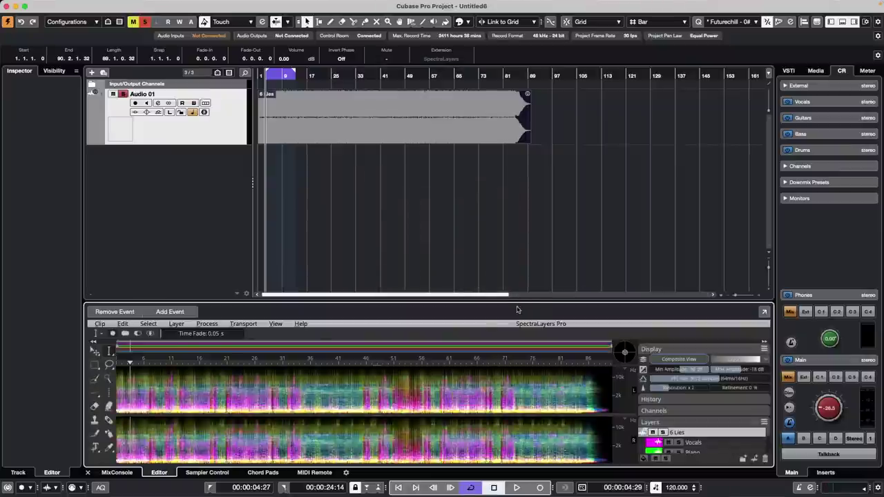
pyautogui.moveTo(520, 303); pyautogui.dragTo(522, 245)
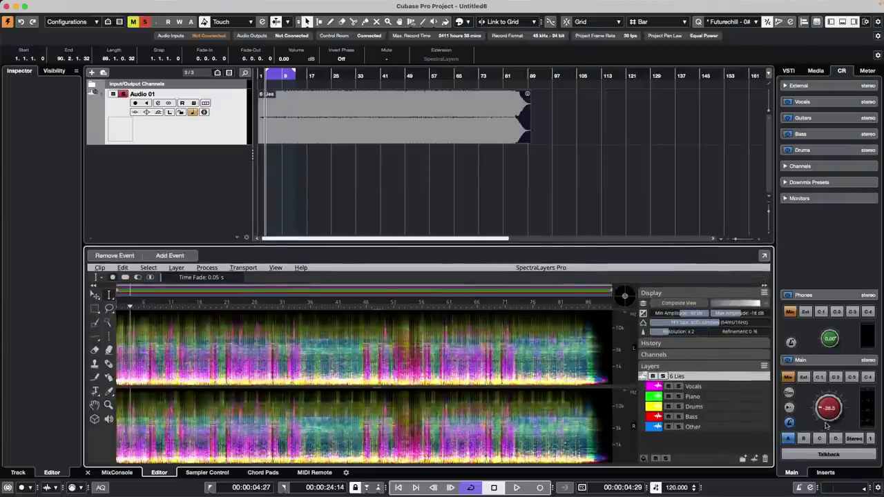
# - Play the song and audition the Vocals layer by soloing and unsoloing it, and by muting and unmuting it
pyautogui.press('space')
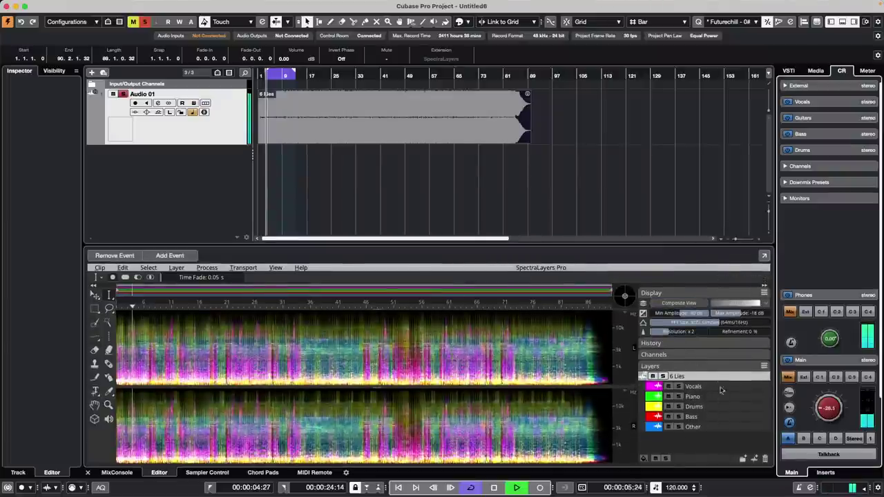
pyautogui.click(679, 387)
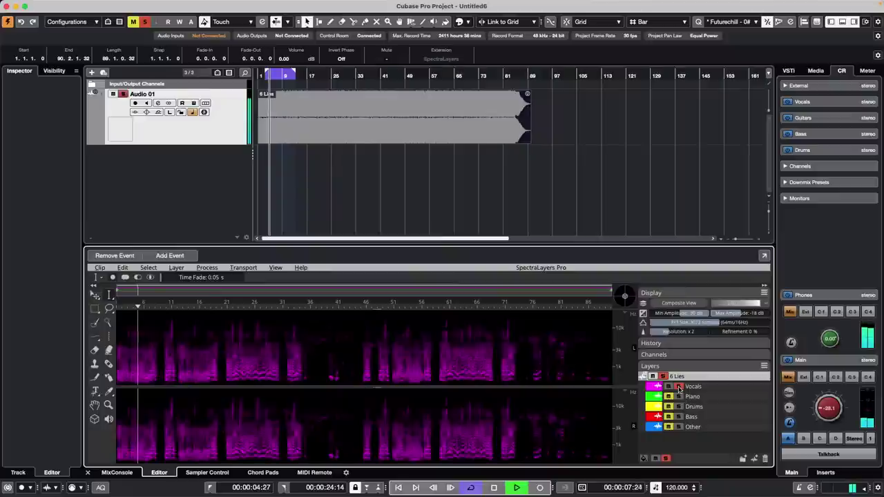
pyautogui.click(679, 387)
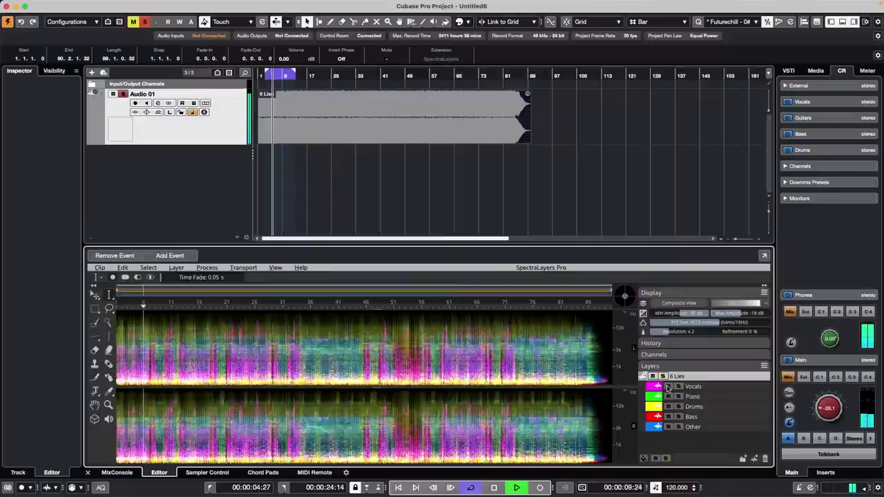
pyautogui.click(668, 387)
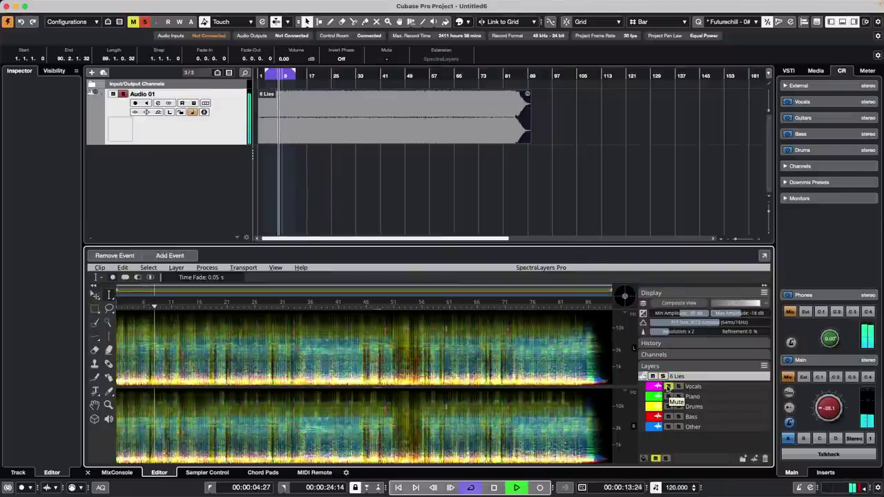
pyautogui.click(668, 387)
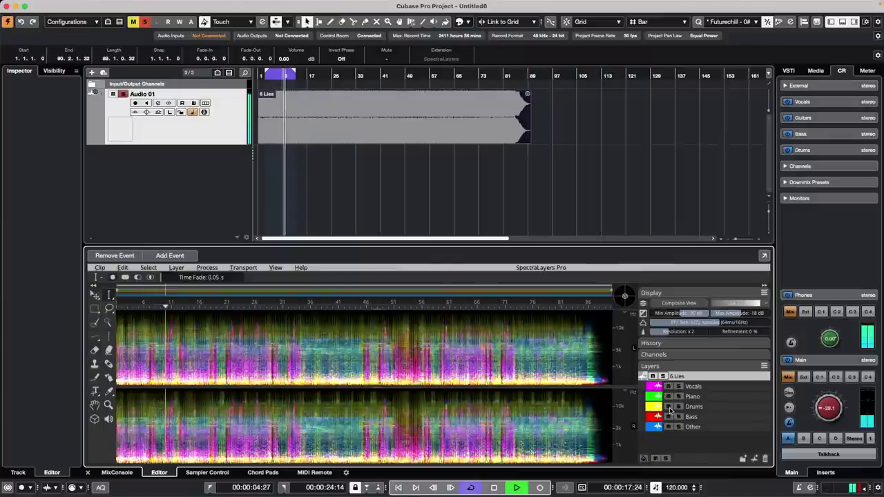
# - Mute and unmute the Drums layer and the Bass layer in turn while listening, and stop playback
pyautogui.click(669, 407)
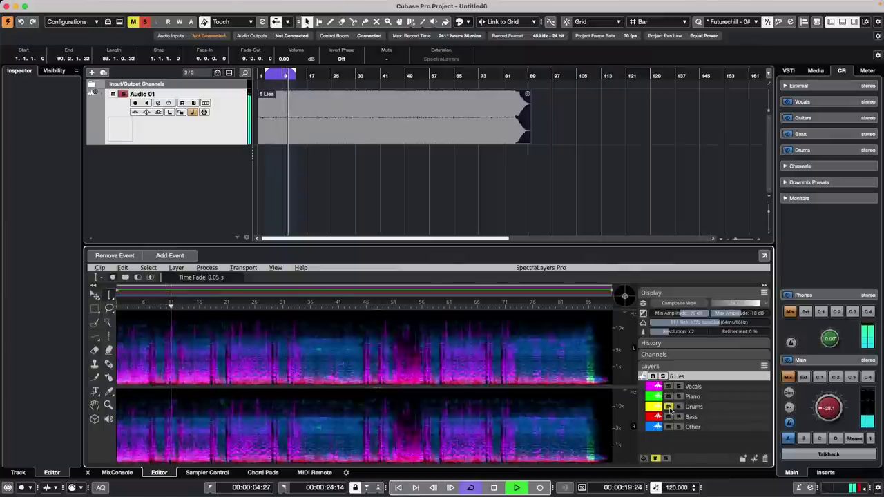
pyautogui.click(669, 408)
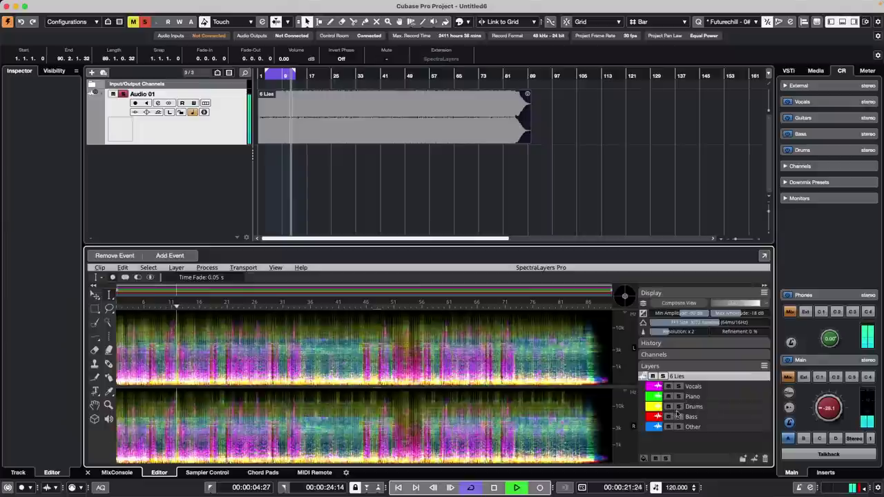
pyautogui.click(669, 417)
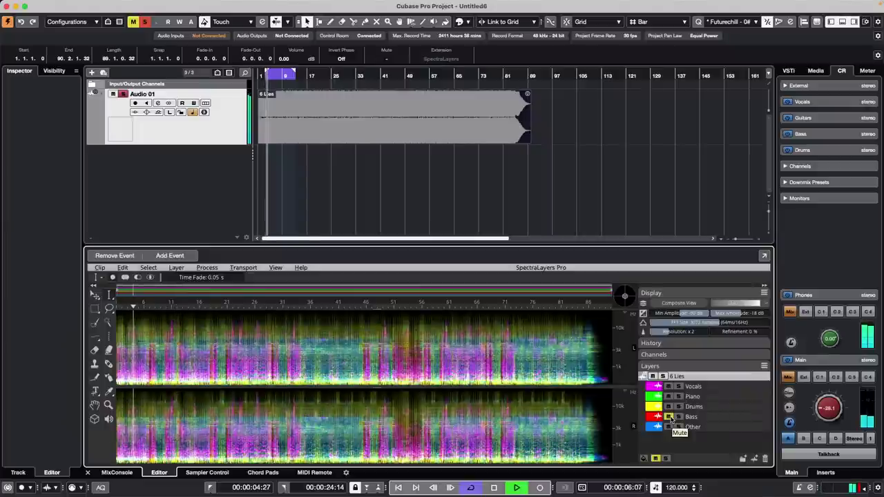
pyautogui.click(670, 417)
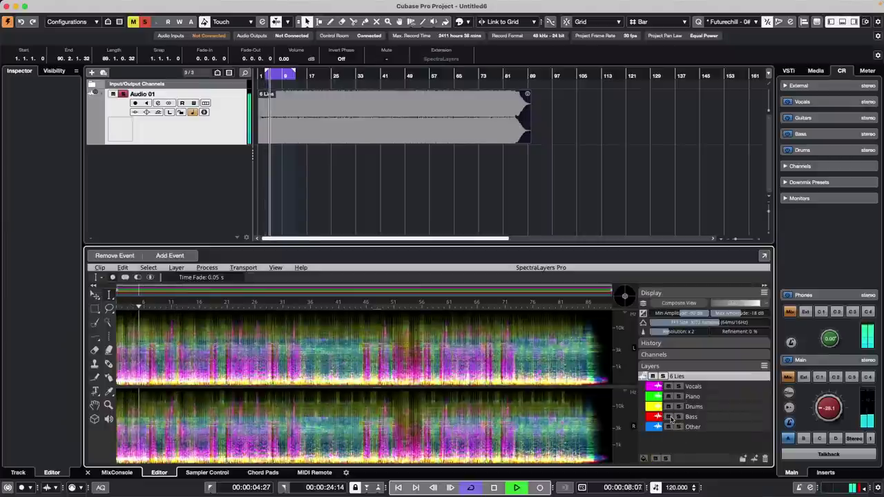
pyautogui.click(723, 421)
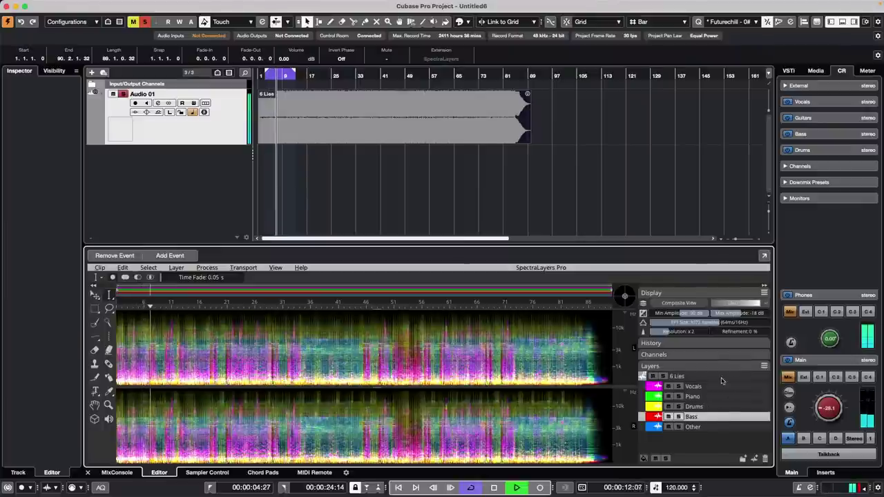
pyautogui.press('space')
# - Move the Vocals layer out of SpectraLayers onto its own new track below Audio 01 and start playback
pyautogui.moveTo(710, 388); pyautogui.dragTo(325, 161)
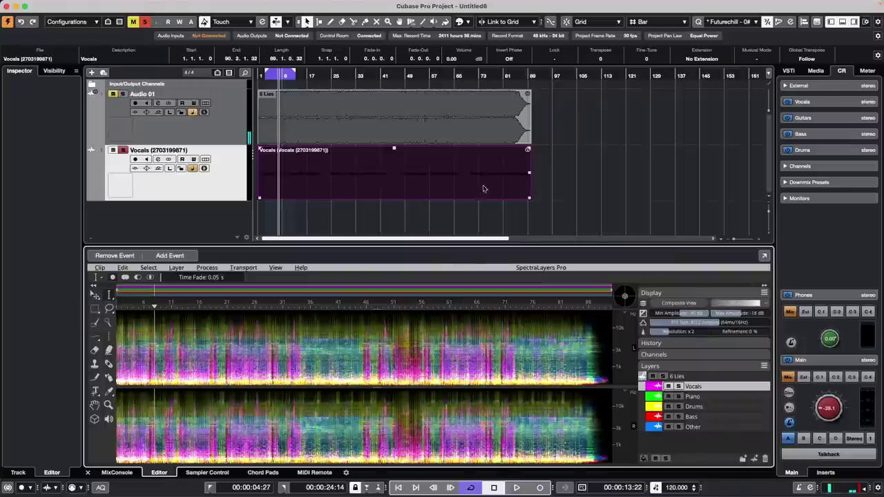
pyautogui.press('space')
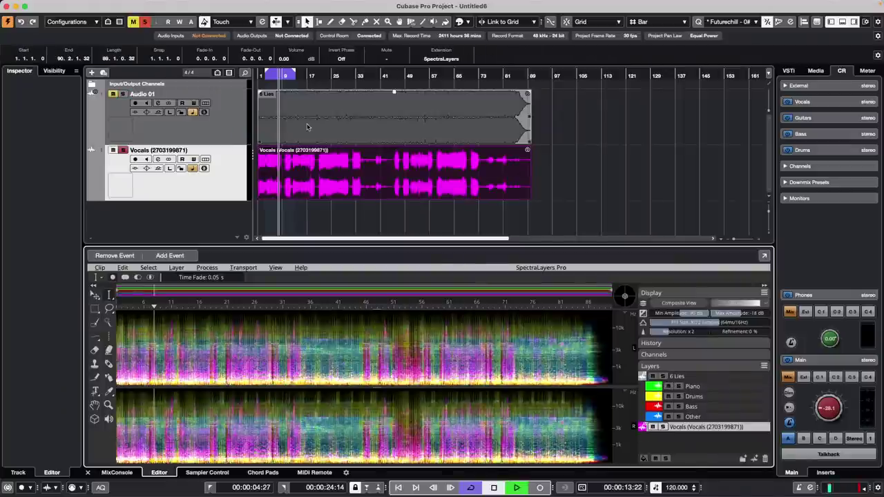
# - Audition Audio 01 soloed without the vocals, jump to about bar 22, solo the Vocals track as well, and stop playback
pyautogui.click(121, 151)
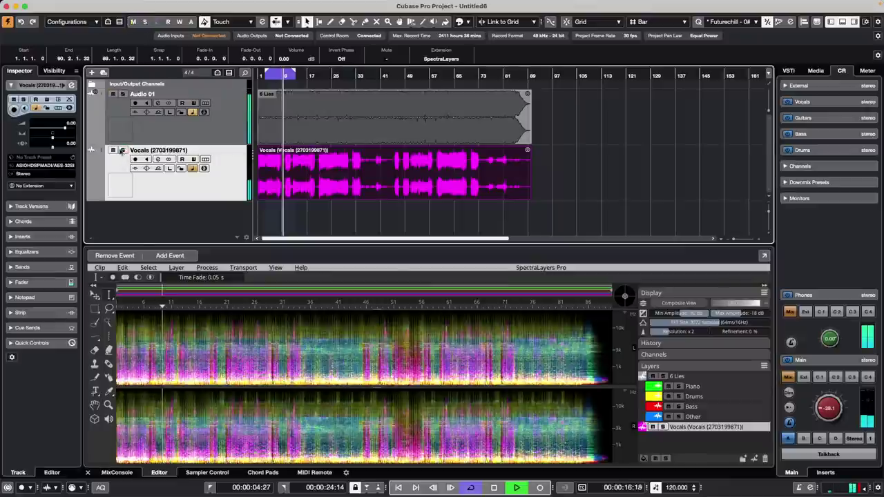
pyautogui.click(120, 96)
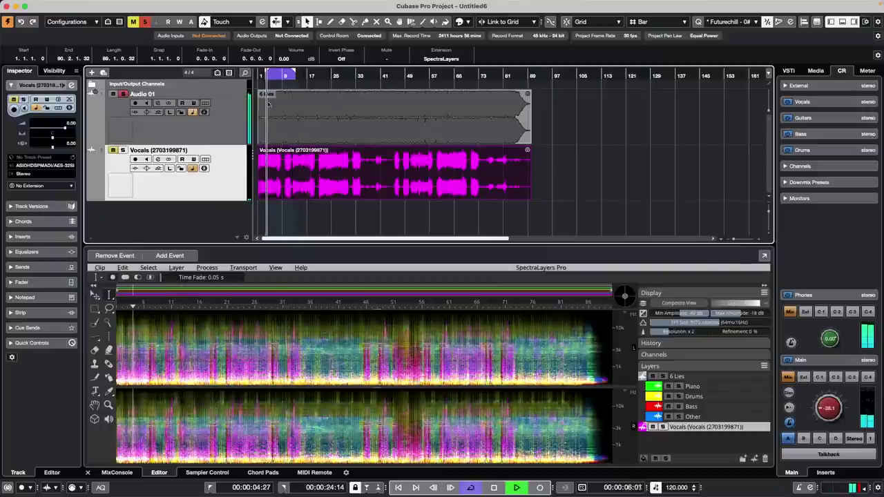
pyautogui.click(324, 73)
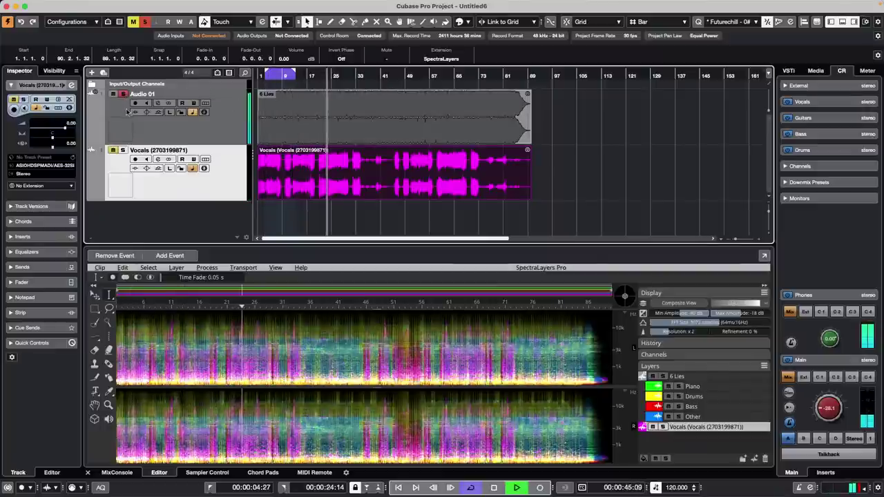
pyautogui.click(123, 150)
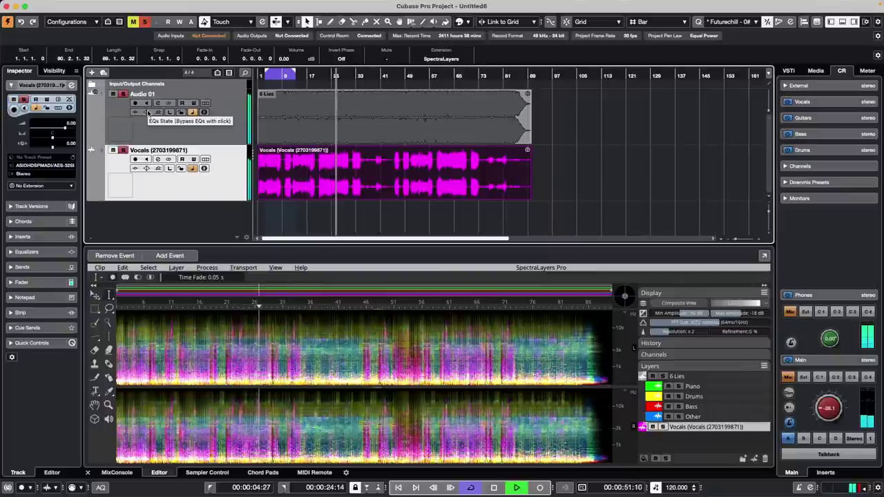
pyautogui.press('space')
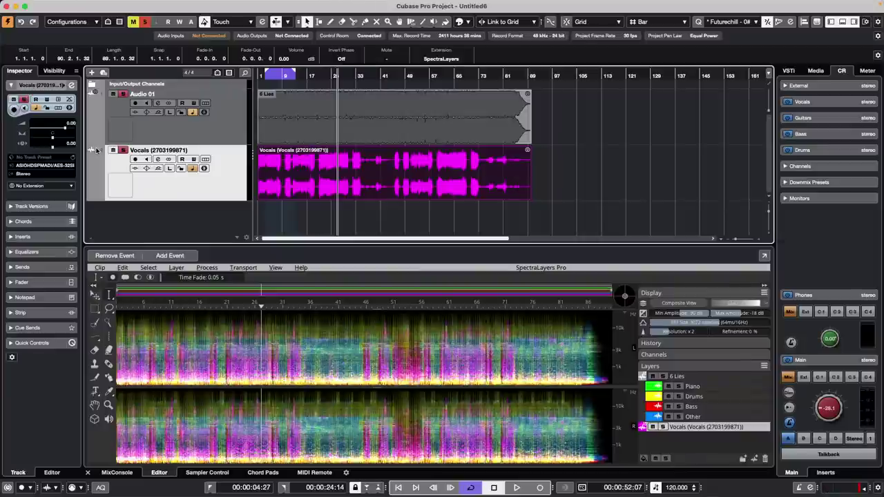
pyautogui.press('space')
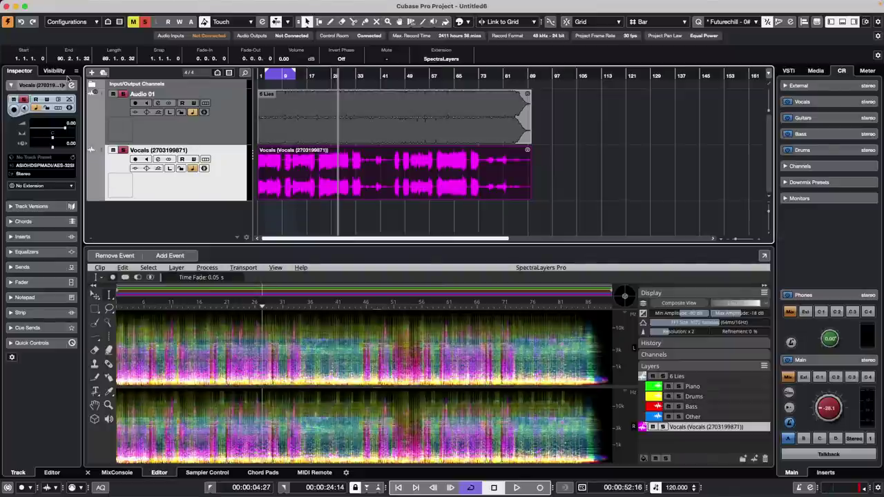
# - Undo moving the Vocals layer to its own track and set Audio 01 to No Extension
pyautogui.press('super+z')
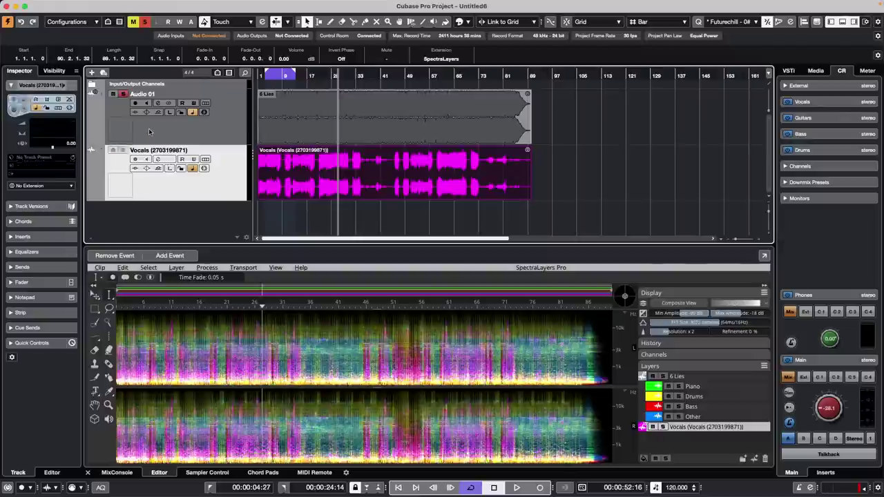
pyautogui.click(174, 138)
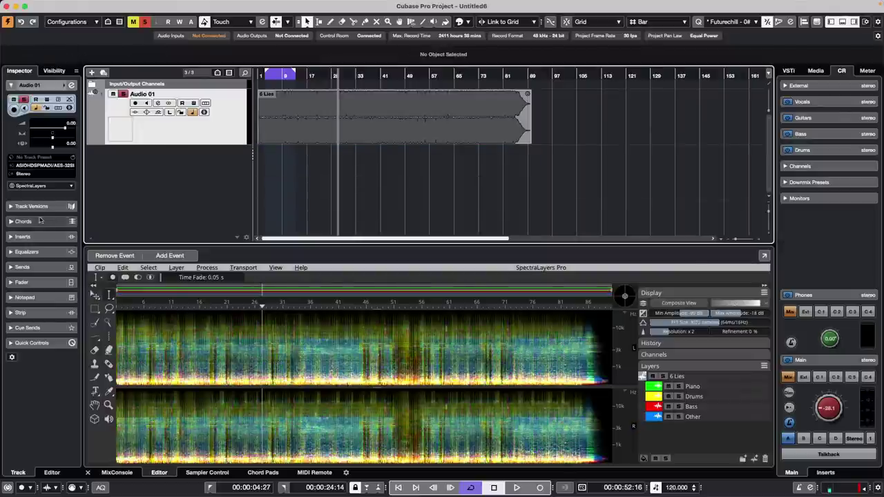
pyautogui.click(42, 186)
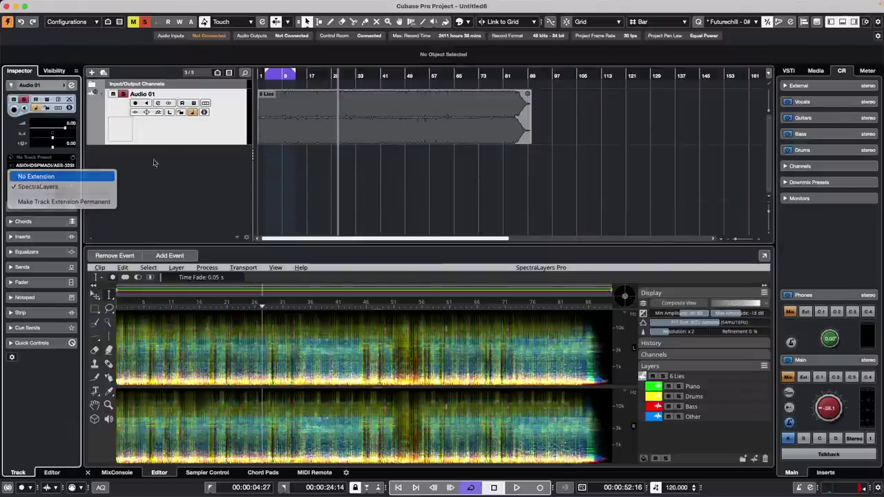
pyautogui.click(42, 177)
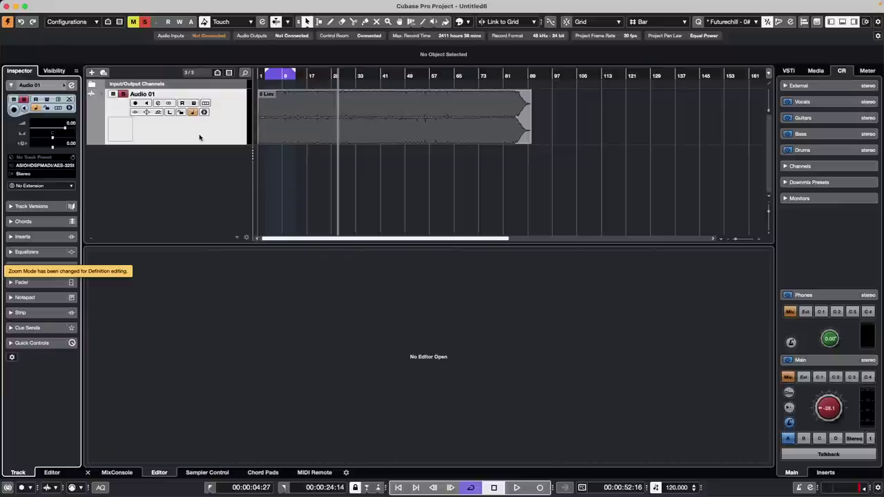
pyautogui.click(199, 138)
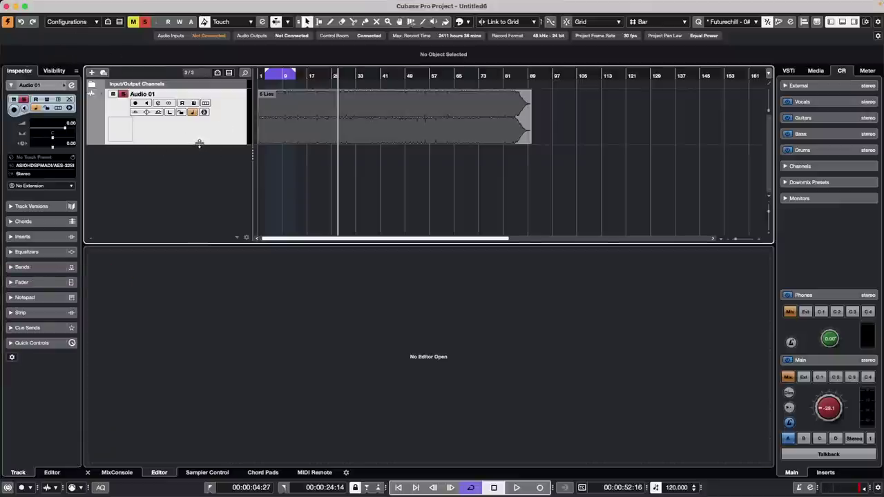
# - Examine the shortcut assigned to Zoom In Tracks in the Zoom category of the key commands, and close the dialog
pyautogui.click(80, 5)
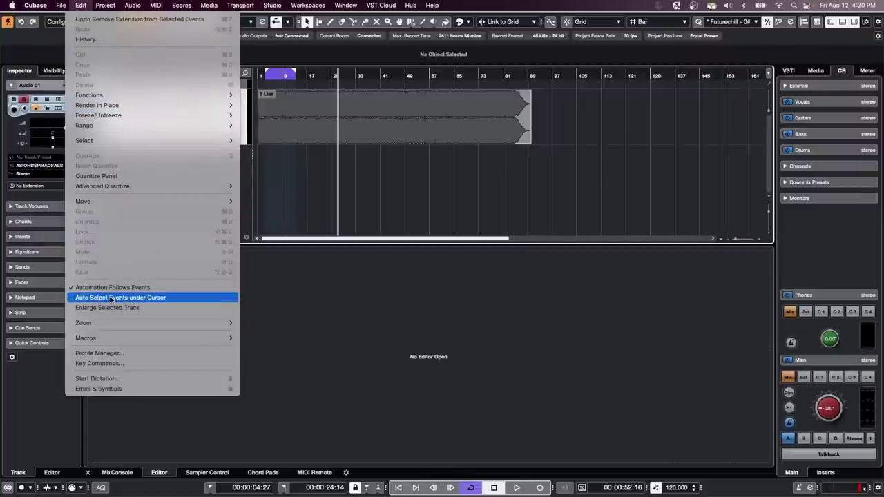
pyautogui.click(270, 345)
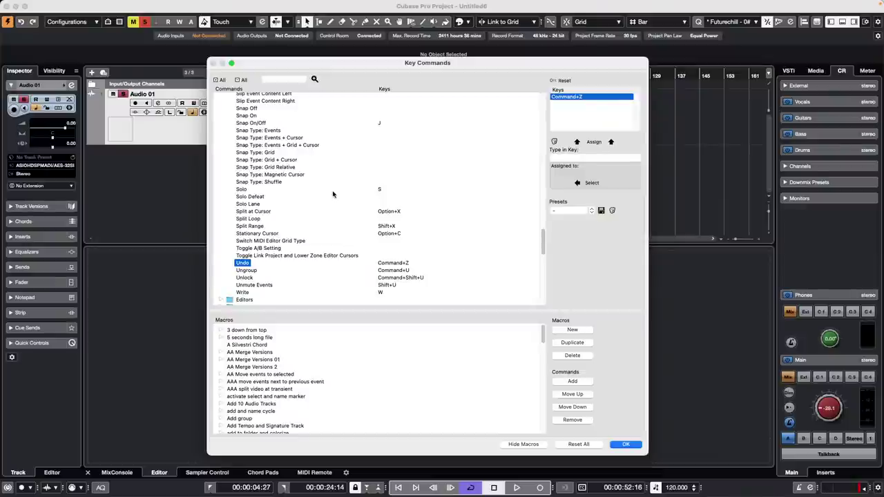
pyautogui.scroll(-10, 332, 193)
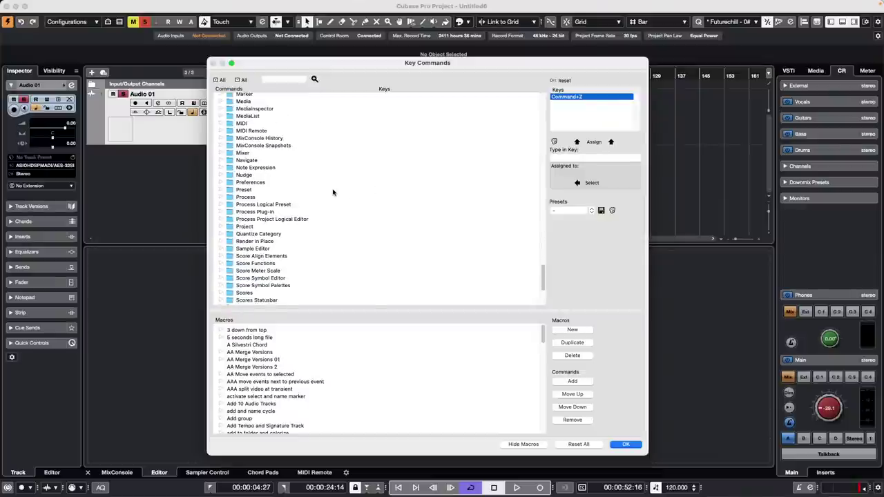
pyautogui.scroll(-5, 332, 193)
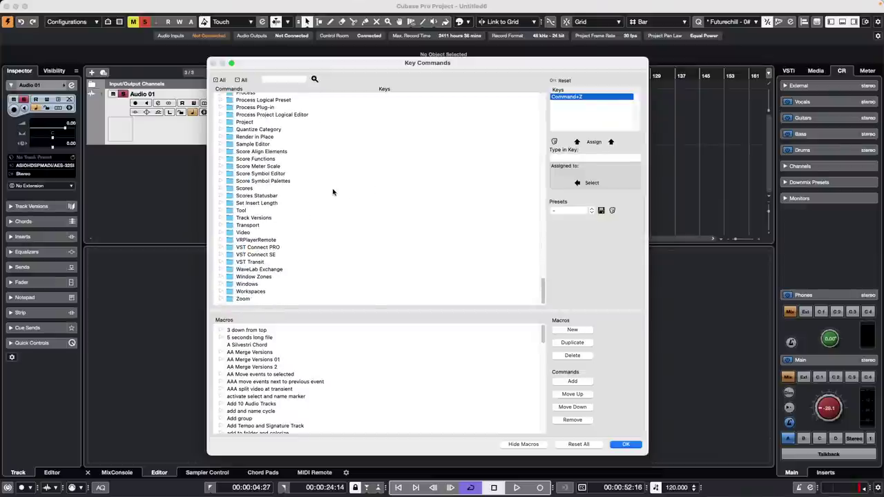
pyautogui.click(223, 299)
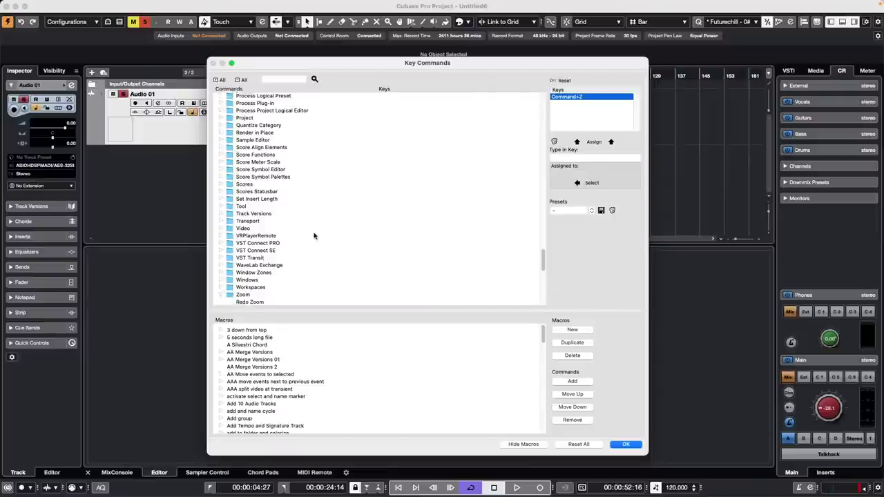
pyautogui.scroll(-5, 314, 236)
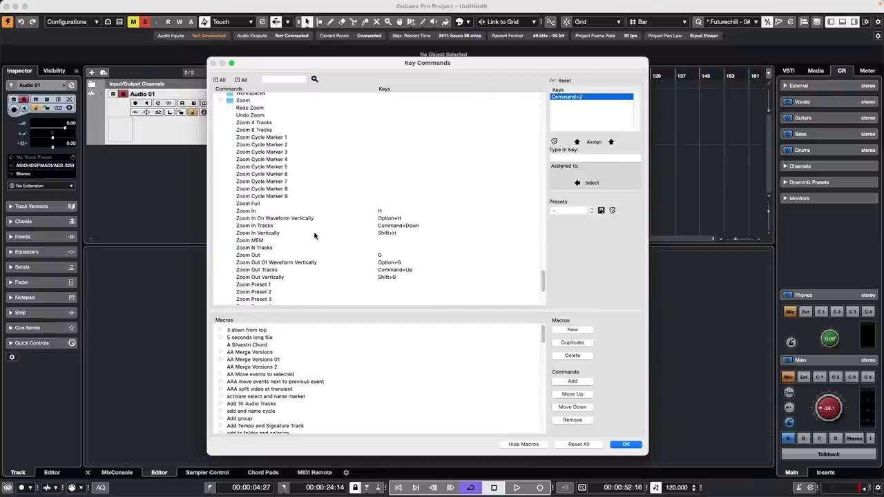
pyautogui.click(270, 226)
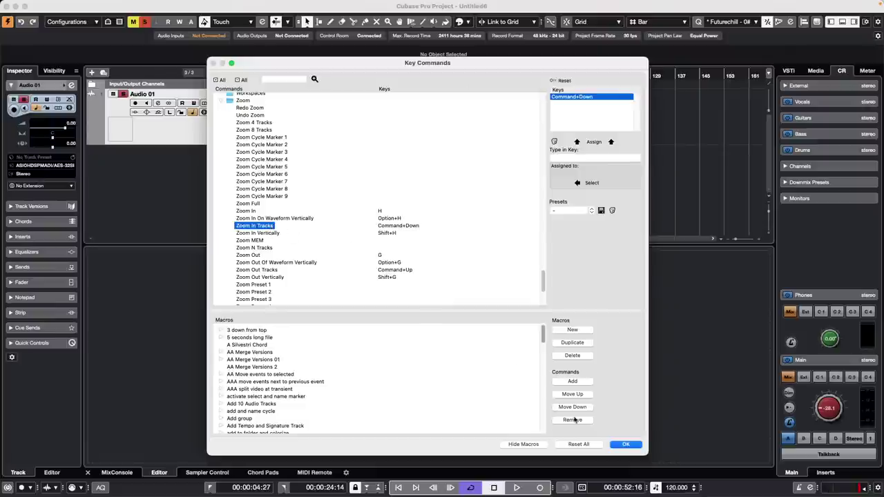
pyautogui.click(625, 443)
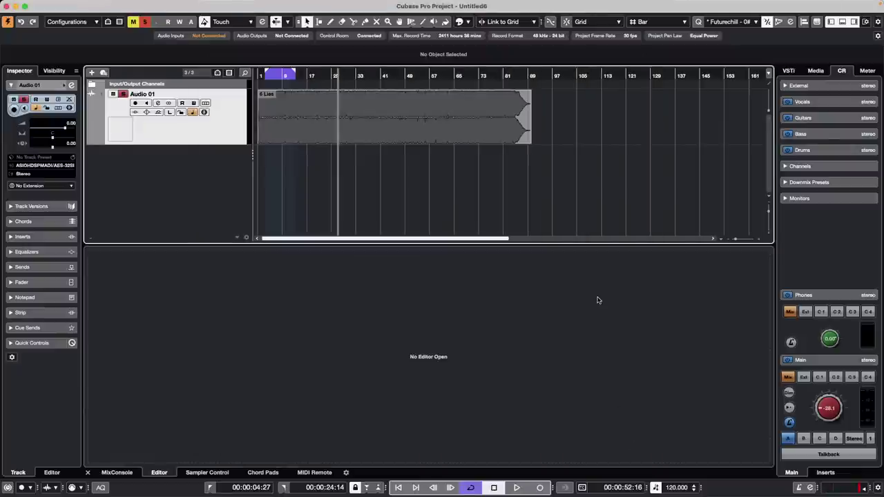
# - Zoom in on the Audio 01 track so it becomes taller, and reselect the track
pyautogui.hotkey('alt', 'Down')
pyautogui.hotkey('alt', 'Down')
pyautogui.hotkey('alt', 'Down')
pyautogui.hotkey('alt', 'Down')
pyautogui.hotkey('alt', 'Down')
pyautogui.press('Up')
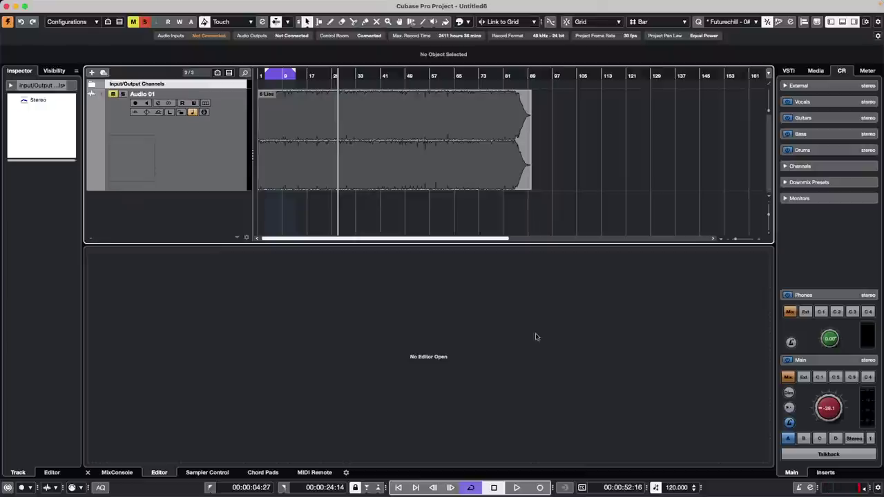
pyautogui.click(245, 182)
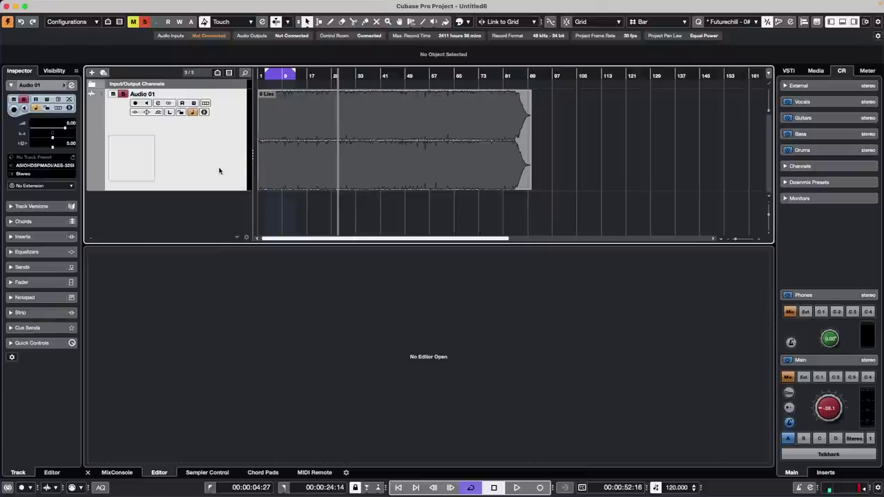
# - Open the recent project Amos Moses - GO.cpr and activate it
pyautogui.click(60, 6)
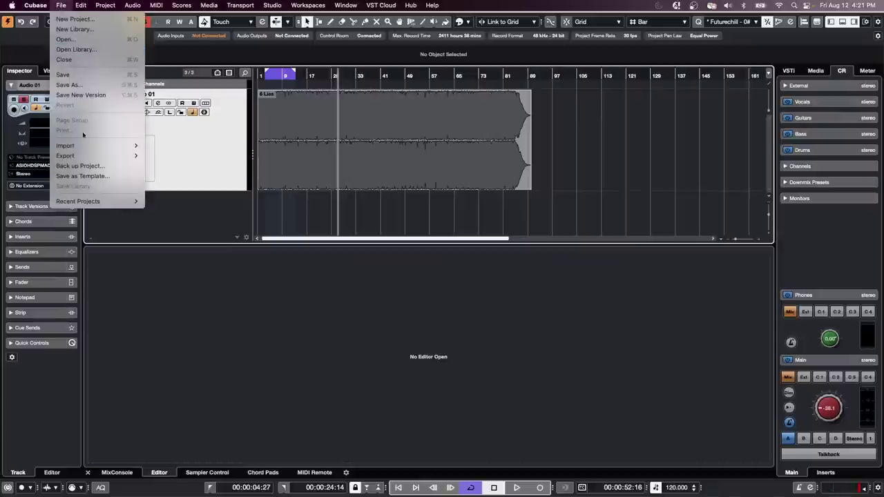
pyautogui.moveTo(86, 202)
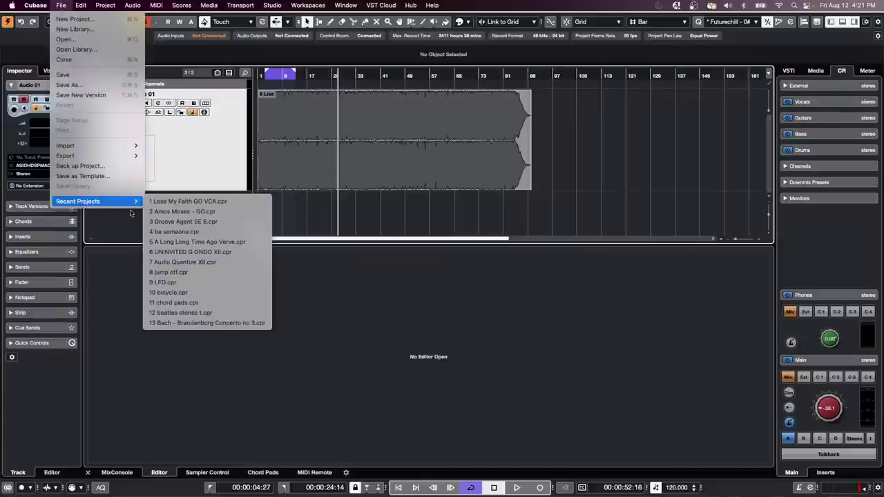
pyautogui.click(181, 211)
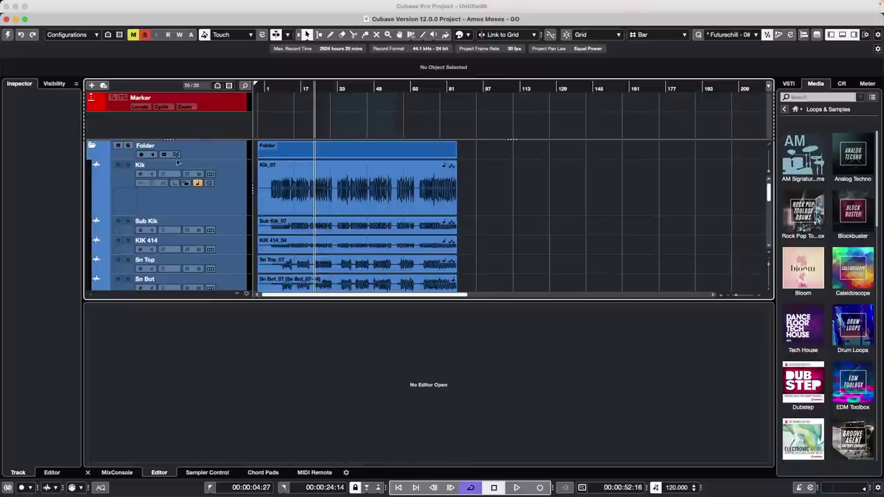
pyautogui.click(9, 37)
pyautogui.click(25, 20)
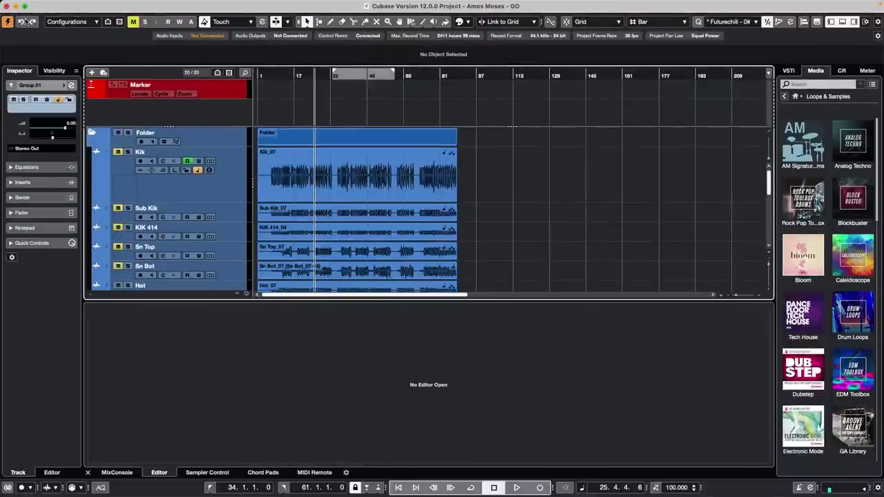
# - Select the whole range of tracks from Dbe Scr gtr up to Kik
pyautogui.scroll(-5, 203, 138)
pyautogui.scroll(-4, 248, 209)
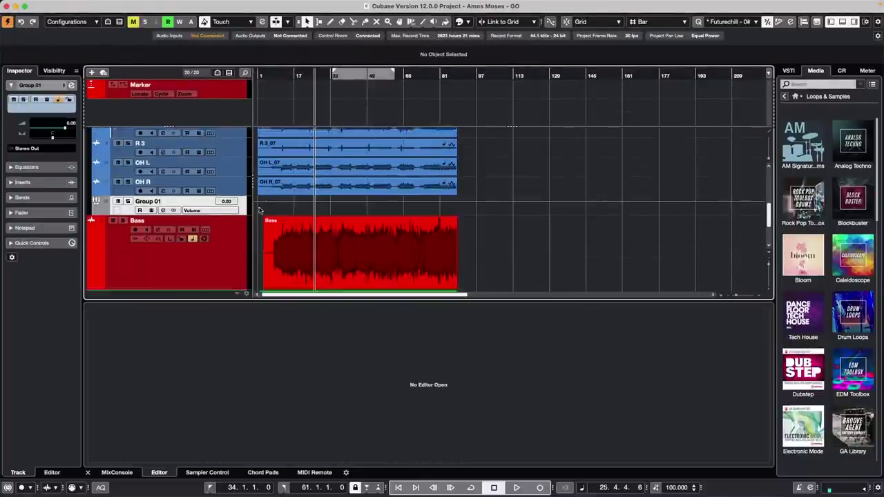
pyautogui.click(234, 231)
pyautogui.scroll(3, 234, 230)
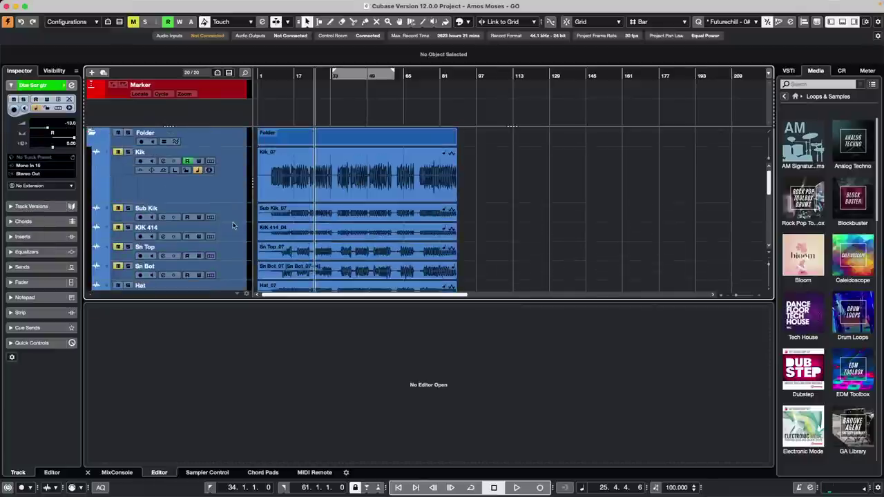
pyautogui.click(233, 194)
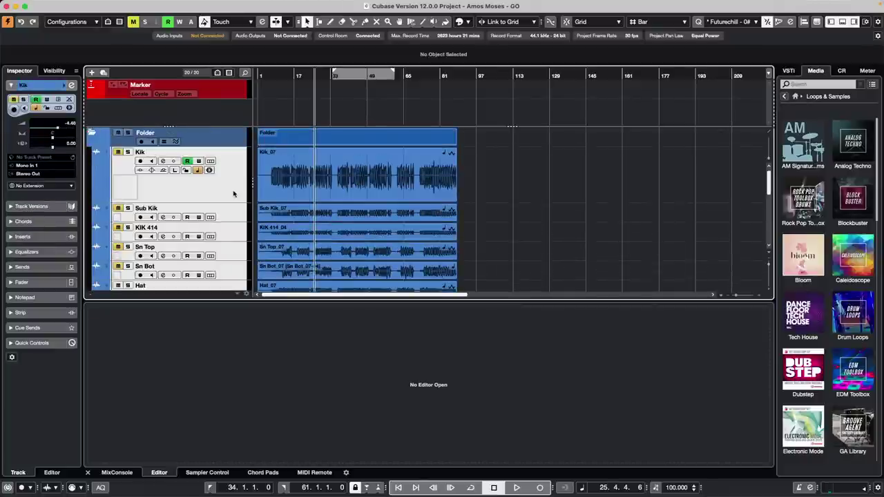
# - Zoom the selected tracks vertically in and out several times, finishing with all of them at a uniform small height
pyautogui.hotkey('shift', 'h')
pyautogui.hotkey('shift', 'h')
pyautogui.hotkey('shift', 'h')
pyautogui.hotkey('shift', 'h')
pyautogui.hotkey('shift', 'h')
pyautogui.hotkey('shift', 'g')
pyautogui.hotkey('shift', 'g')
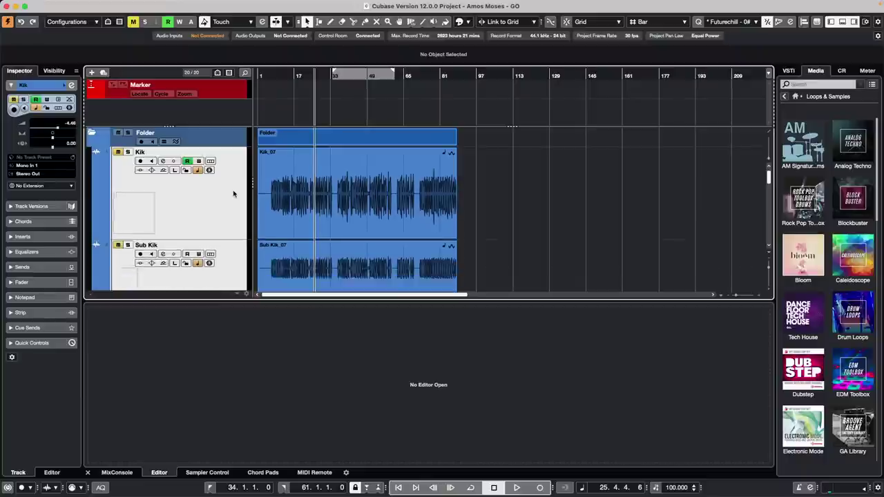
pyautogui.hotkey('shift', 'g')
pyautogui.hotkey('shift', 'g')
pyautogui.hotkey('shift', 'g')
pyautogui.hotkey('shift', 'h')
pyautogui.hotkey('shift', 'h')
pyautogui.hotkey('shift', 'h')
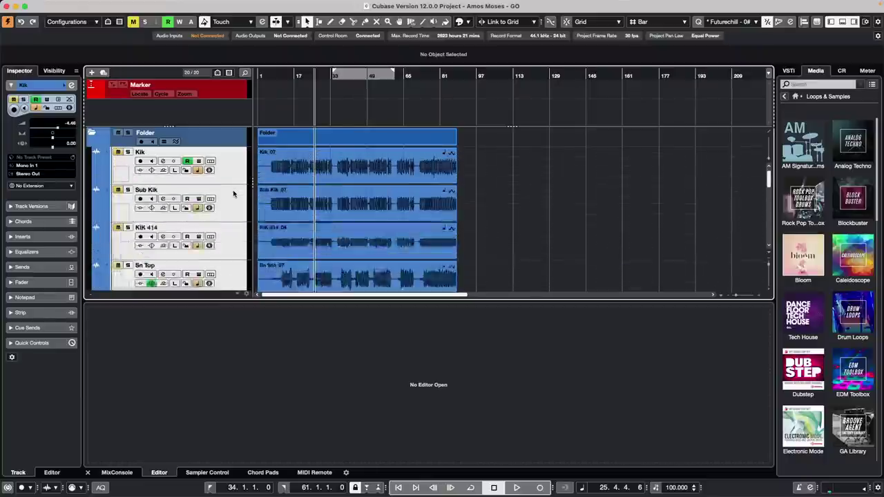
pyautogui.hotkey('shift', 'h')
pyautogui.hotkey('shift', 'g')
pyautogui.hotkey('shift', 'g')
pyautogui.hotkey('shift', 'g')
pyautogui.hotkey('shift', 'h')
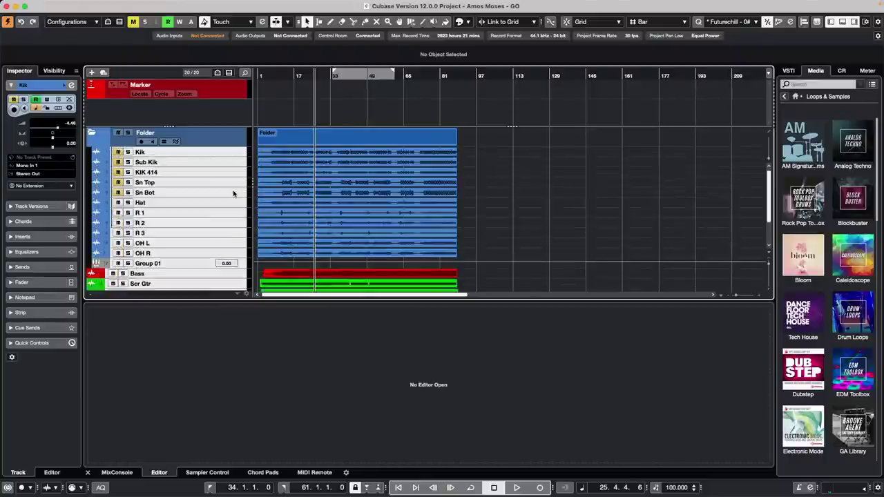
pyautogui.hotkey('shift', 'h')
pyautogui.hotkey('shift', 'h')
pyautogui.hotkey('shift', 'h')
pyautogui.hotkey('shift', 'g')
pyautogui.hotkey('shift', 'g')
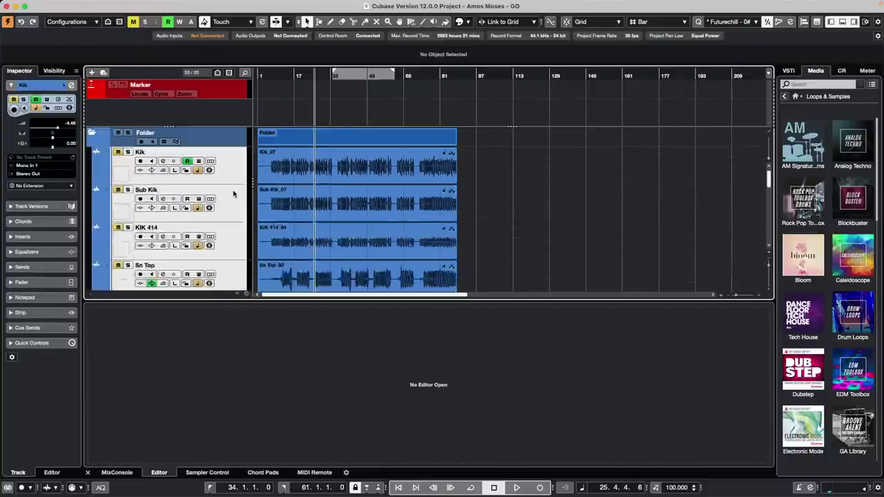
pyautogui.hotkey('shift', 'g')
pyautogui.hotkey('shift', 'g')
pyautogui.hotkey('shift', 'g')
pyautogui.hotkey('shift', 'g')
pyautogui.hotkey('shift', 'h')
pyautogui.hotkey('shift', 'h')
pyautogui.hotkey('shift', 'h')
pyautogui.hotkey('shift', 'h')
pyautogui.hotkey('shift', 'h')
pyautogui.hotkey('shift', 'g')
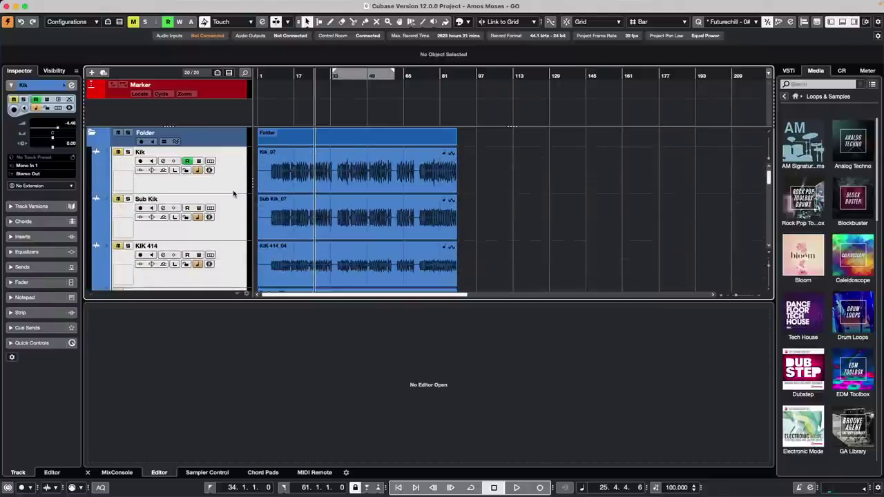
pyautogui.hotkey('shift', 'g')
pyautogui.hotkey('shift', 'g')
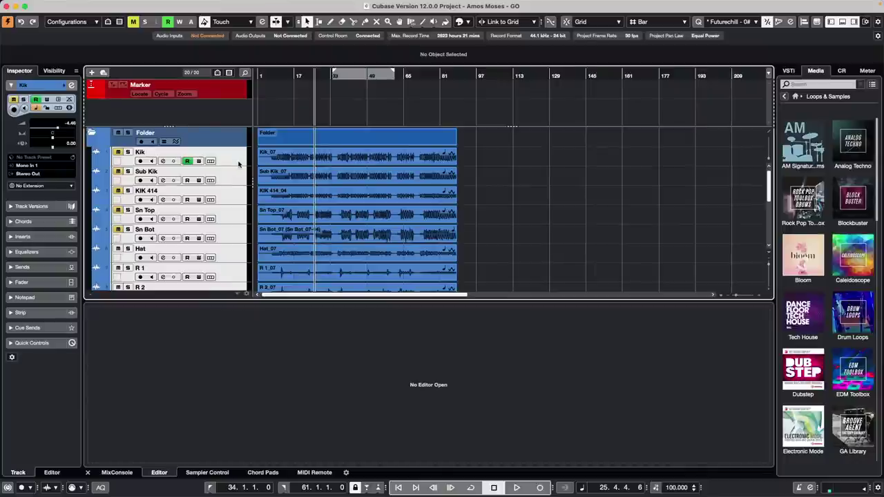
# - Select only the Kik track and make it taller than the other drum tracks
pyautogui.click(238, 163)
pyautogui.moveTo(238, 166); pyautogui.dragTo(239, 202)
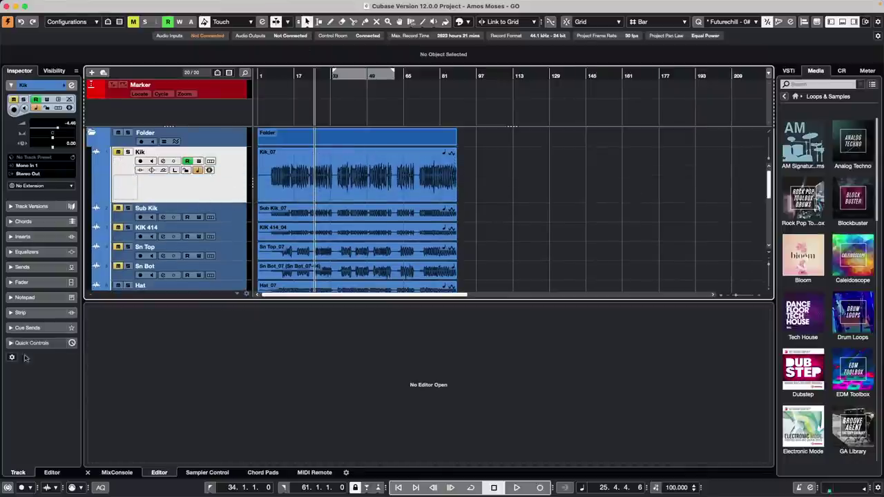
# - Show the MixConsole in the lower zone and choose the Free Warp tool for editing the Kik audio event
pyautogui.click(116, 473)
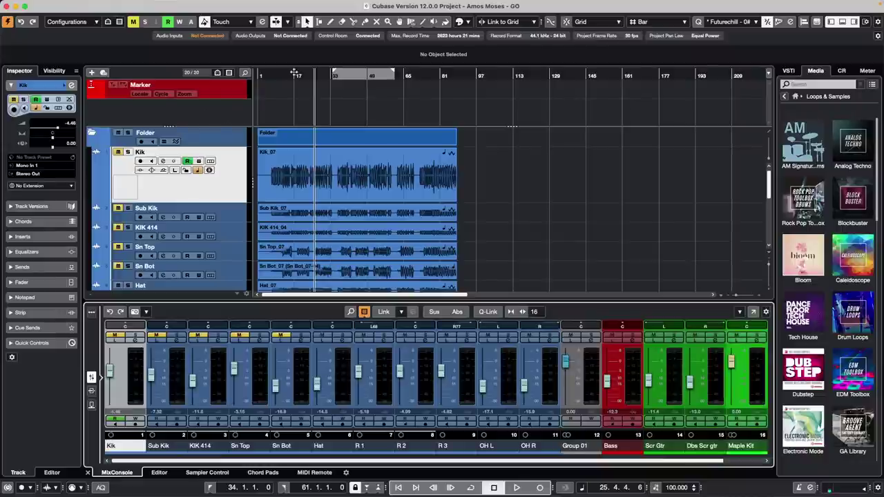
pyautogui.moveTo(281, 78); pyautogui.dragTo(286, 105)
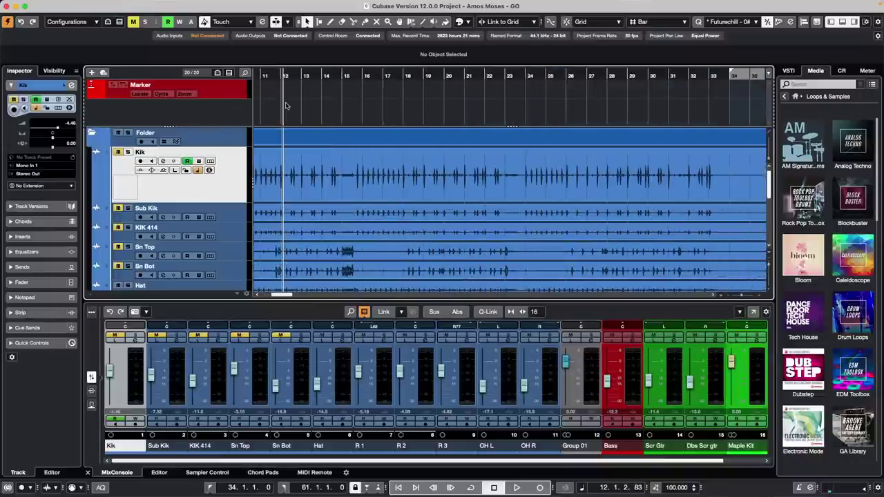
pyautogui.rightClick(357, 178)
pyautogui.click(382, 180)
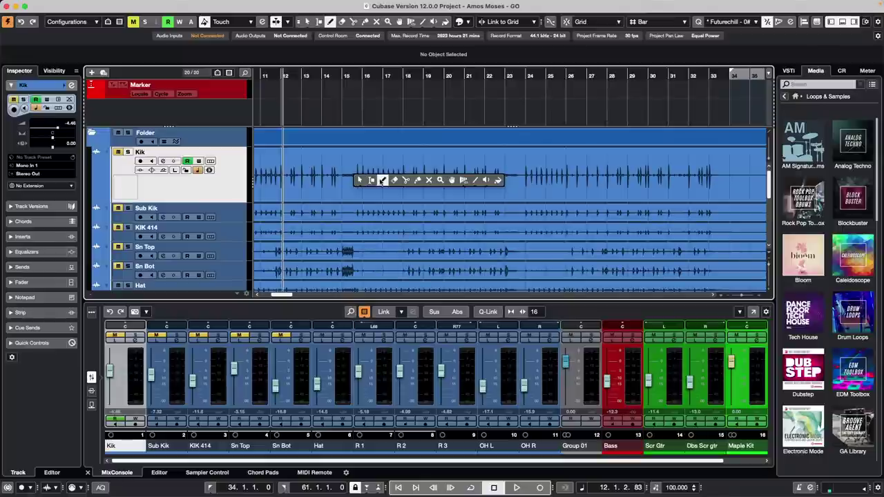
pyautogui.click(463, 181)
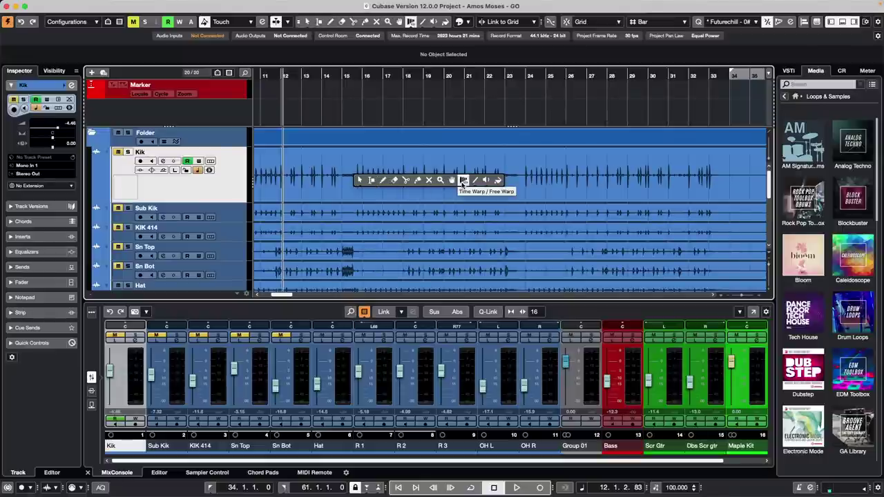
# - Add warp markers on six consecutive Kik hits, from the one just before bar 16 to the one at bar 17
pyautogui.click(359, 76)
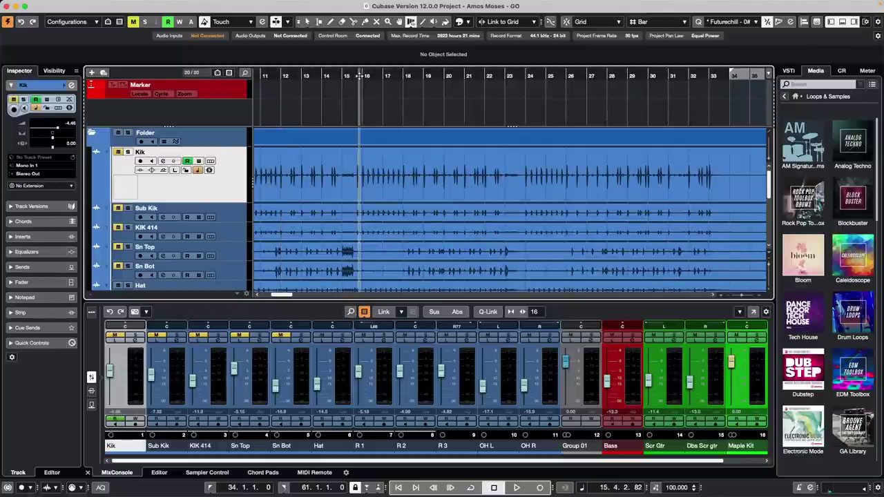
pyautogui.moveTo(359, 76); pyautogui.dragTo(359, 101)
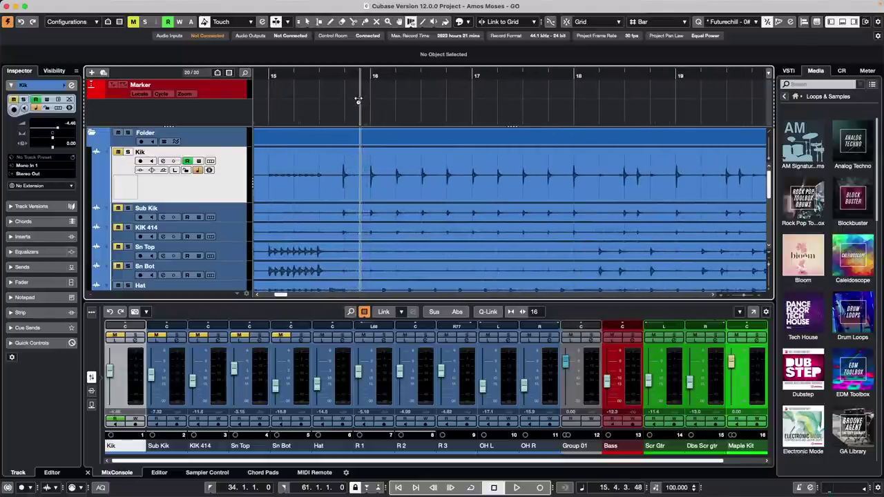
pyautogui.click(346, 177)
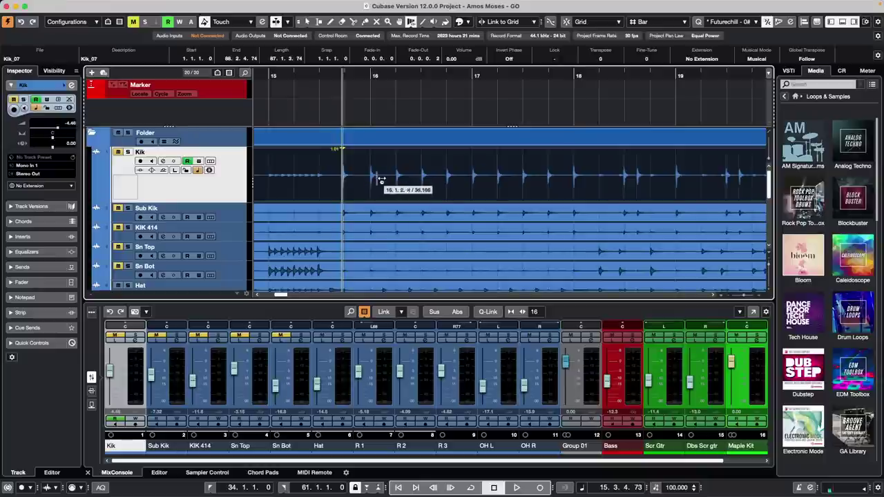
pyautogui.click(375, 181)
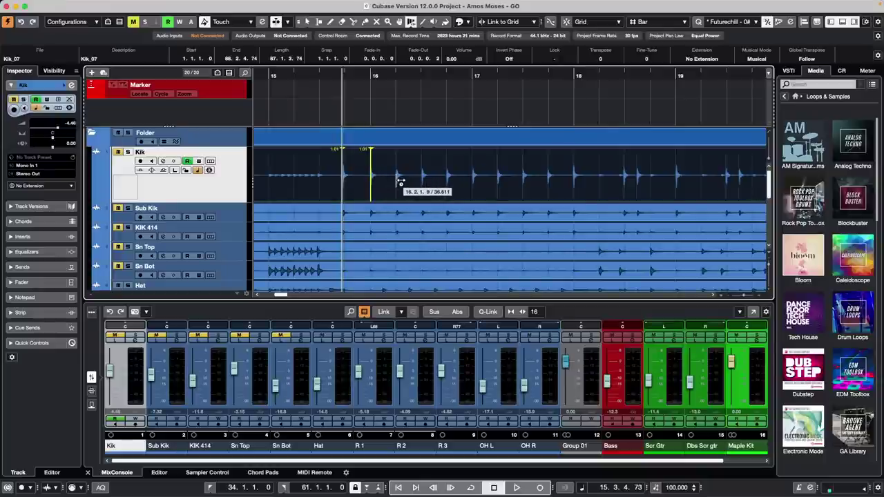
pyautogui.click(400, 181)
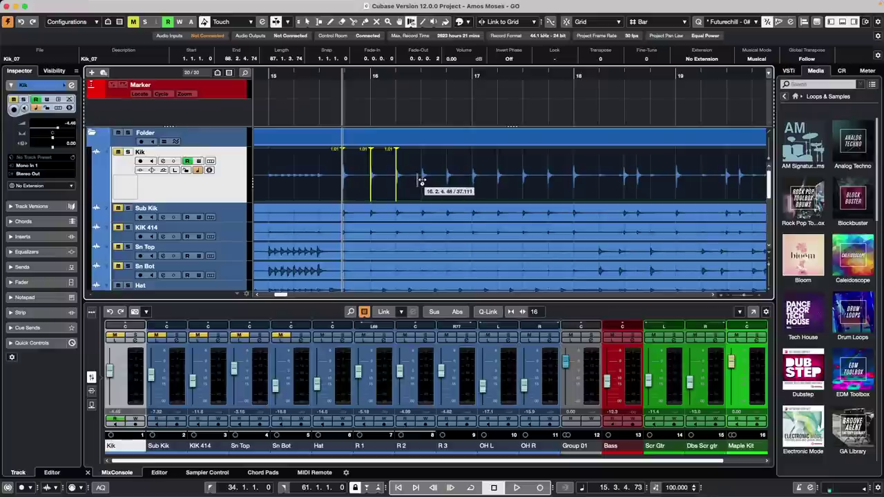
pyautogui.click(423, 182)
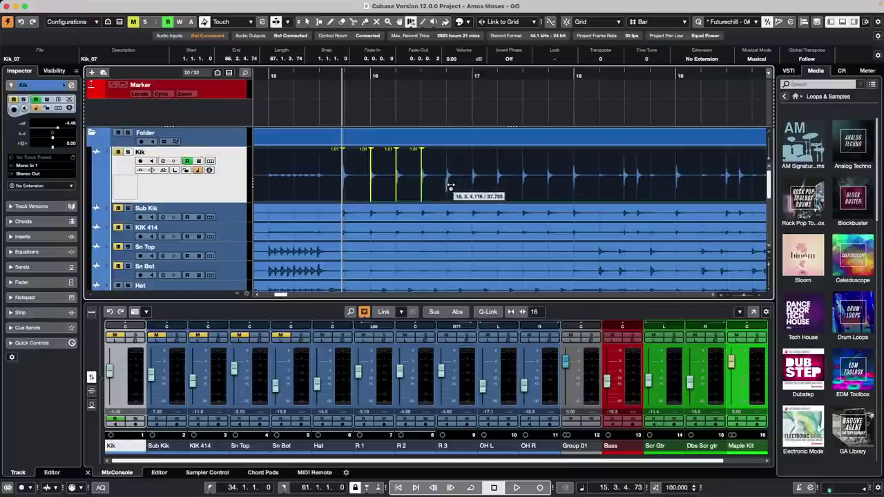
pyautogui.click(449, 183)
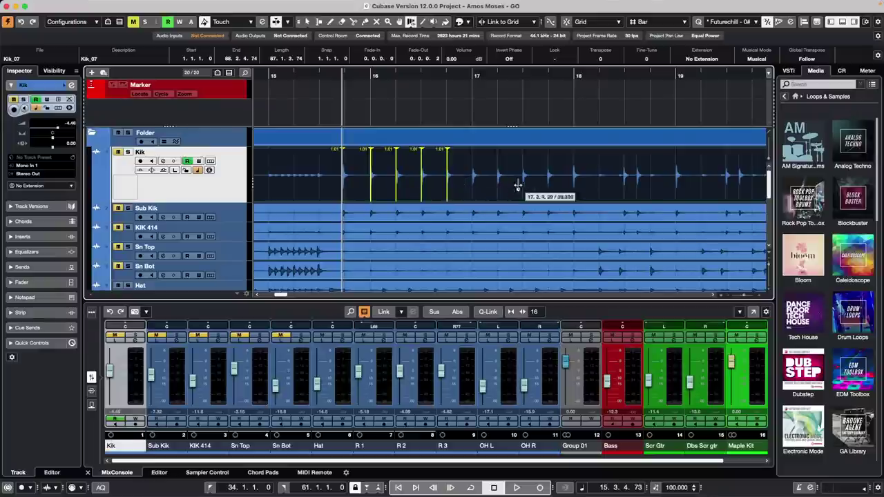
pyautogui.click(477, 191)
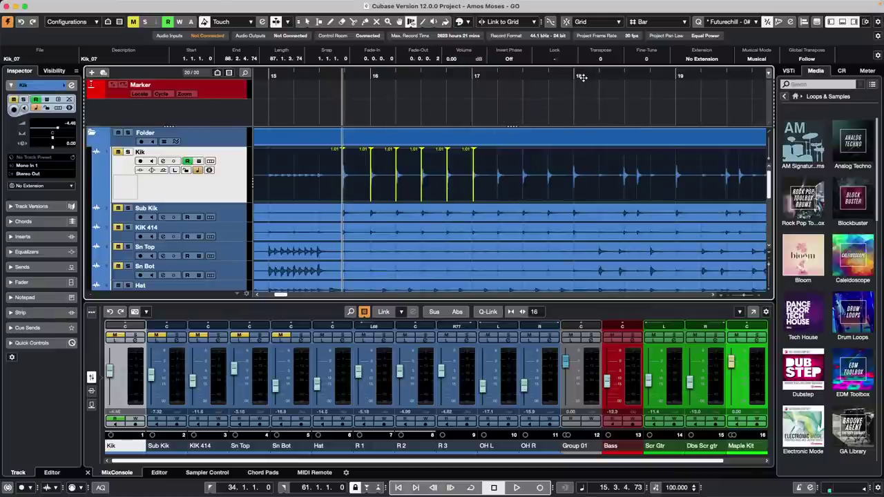
# - Switch the ruler's time display to seconds and back to bars and beats
pyautogui.moveTo(623, 76); pyautogui.dragTo(673, 109)
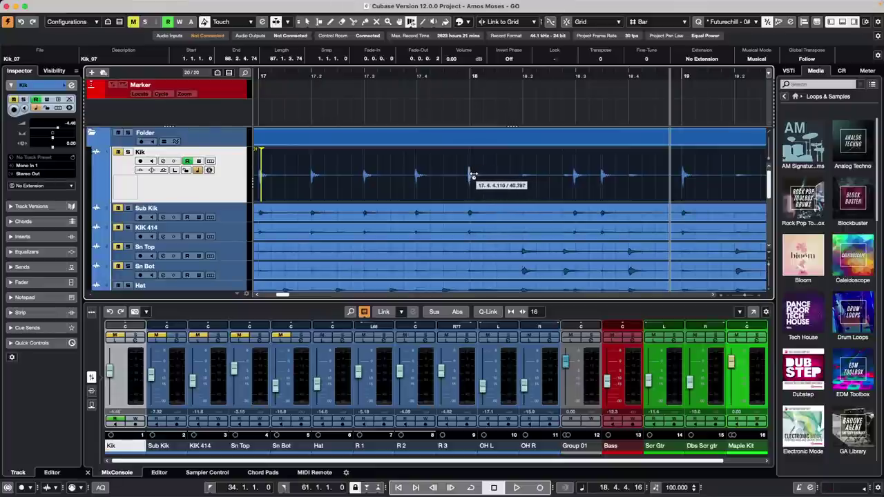
pyautogui.rightClick(472, 74)
pyautogui.click(492, 89)
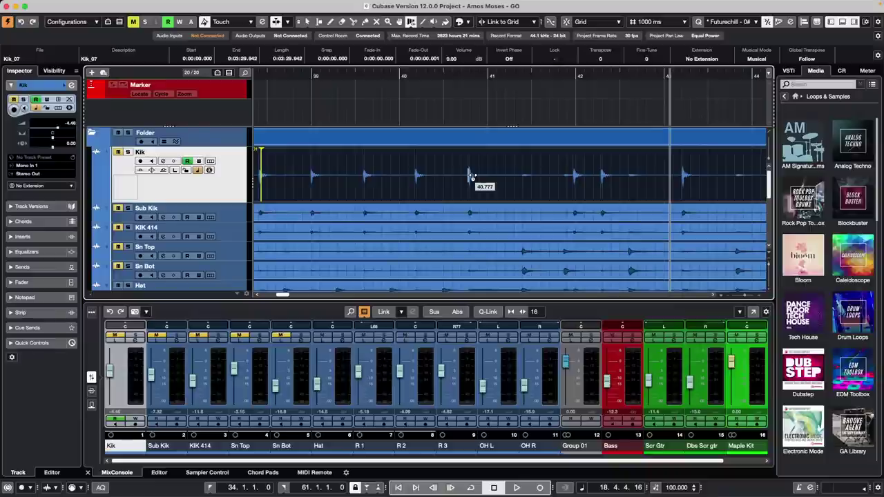
pyautogui.rightClick(463, 76)
pyautogui.click(482, 83)
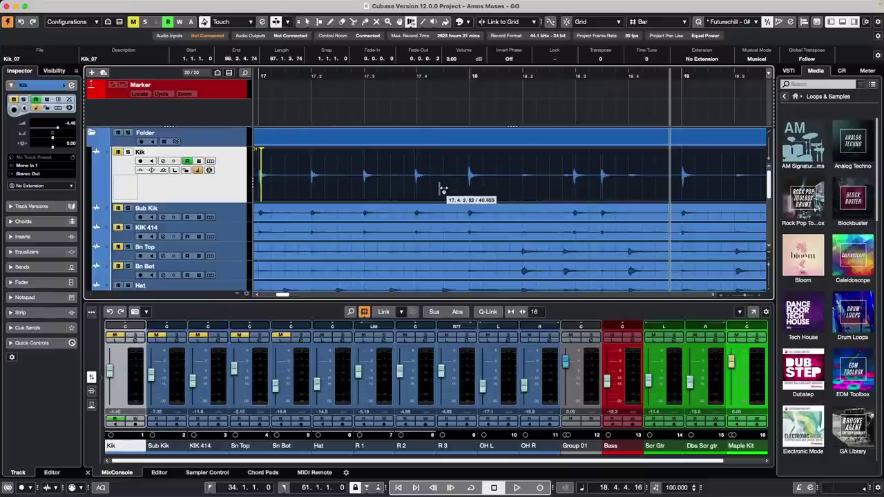
# - Add warp markers on the Kik hits at 17.2, 17.3, 17.4 and 18, shifting the 17.4 hit slightly earlier and the bar 18 hit slightly later
pyautogui.click(416, 189)
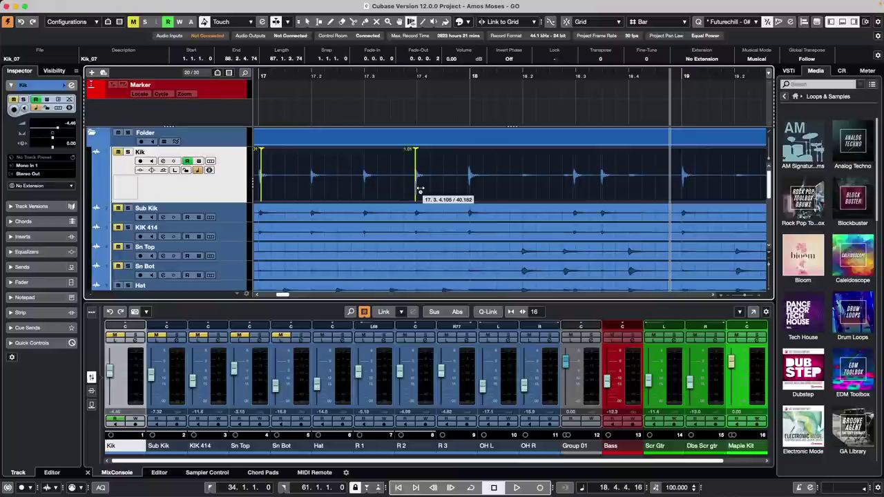
pyautogui.click(365, 189)
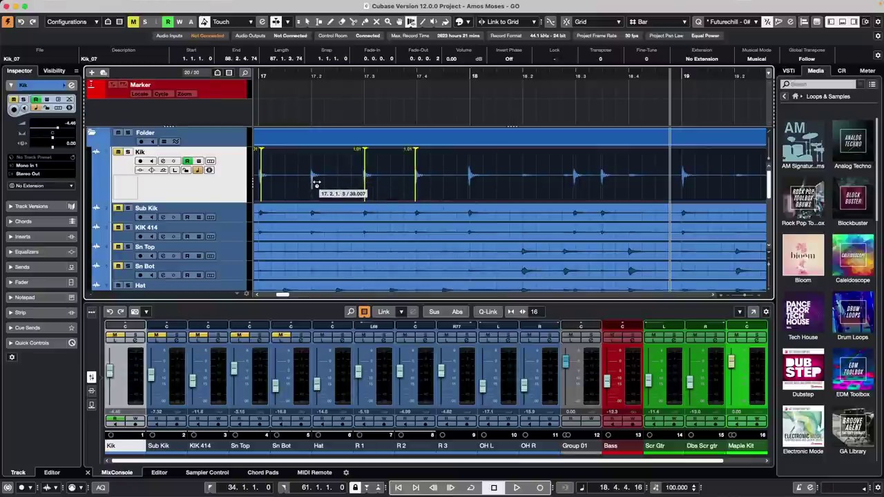
pyautogui.click(313, 186)
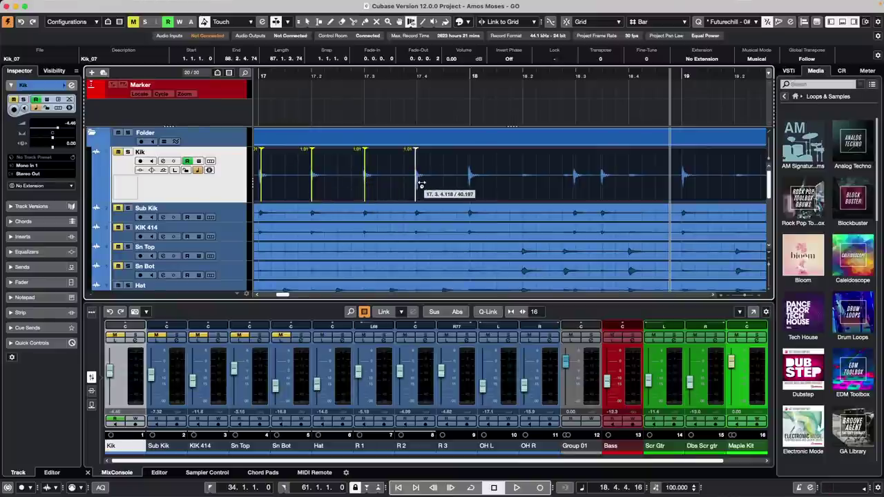
pyautogui.moveTo(421, 185)
pyautogui.mouseDown()
pyautogui.moveTo(409, 185)
pyautogui.moveTo(416, 185)
pyautogui.mouseUp()
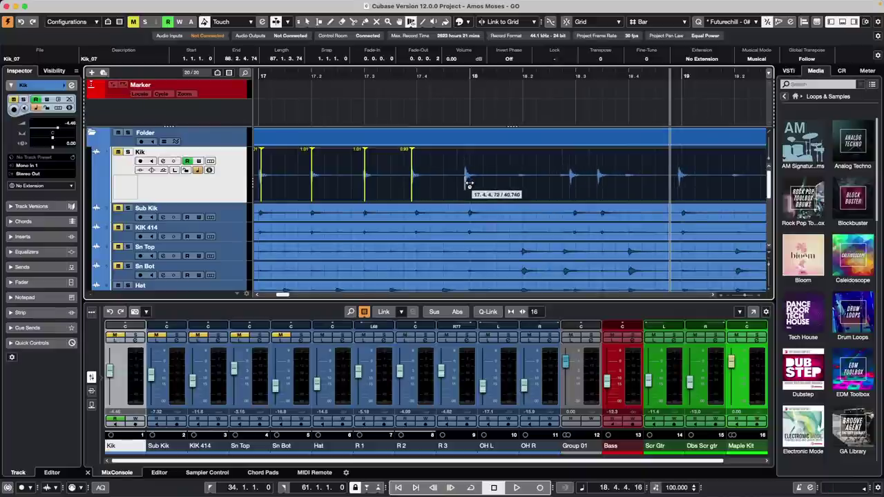
pyautogui.moveTo(470, 186)
pyautogui.mouseDown()
pyautogui.moveTo(533, 181)
pyautogui.moveTo(419, 184)
pyautogui.moveTo(468, 177)
pyautogui.mouseUp()
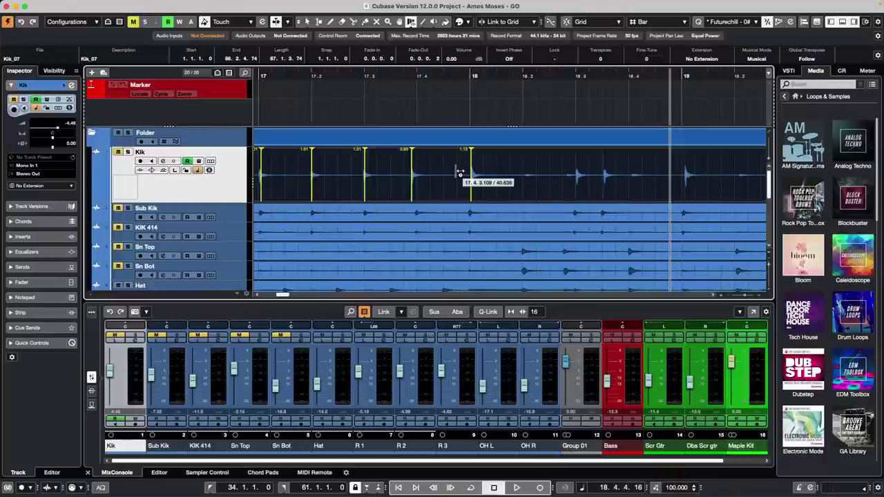
# - Play the project with only the Bass track soloed and raise the Control Room main level to -14.7
pyautogui.scroll(-6, 438, 180)
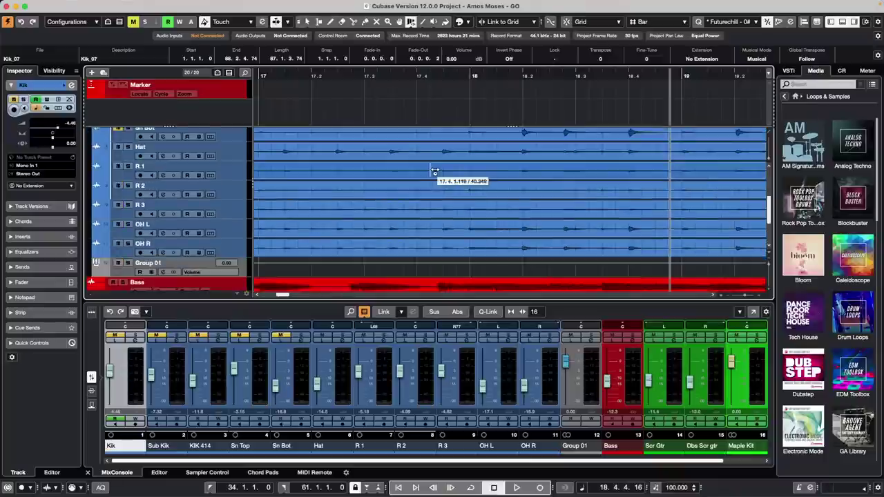
pyautogui.click(207, 254)
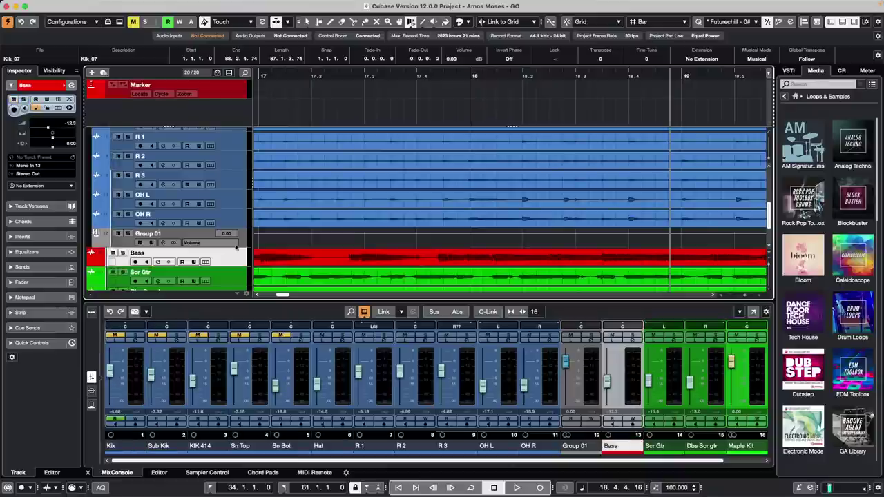
pyautogui.click(122, 254)
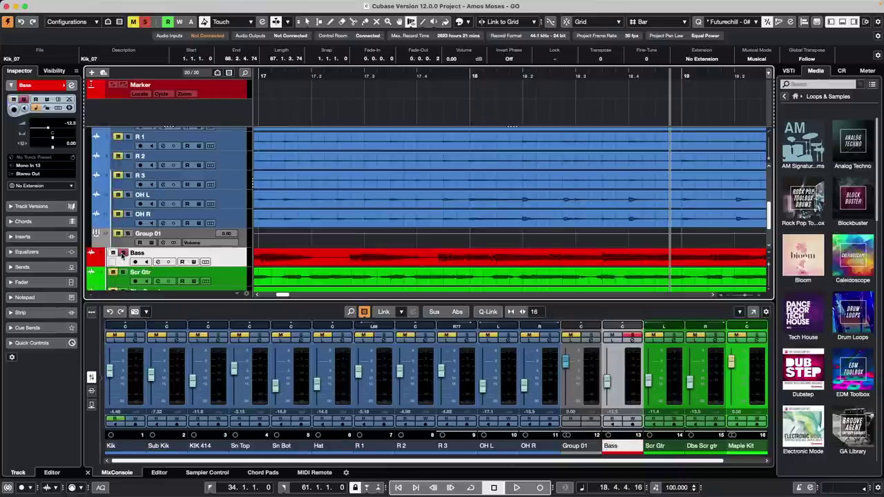
pyautogui.press('space')
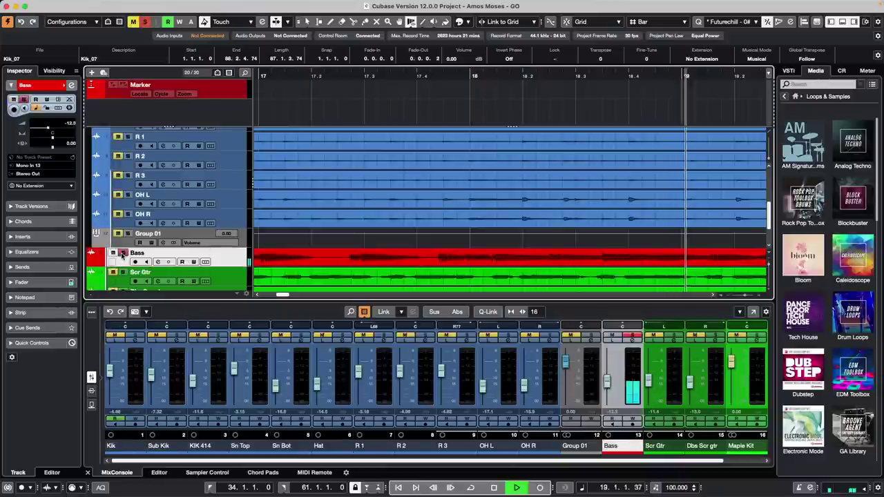
pyautogui.click(841, 71)
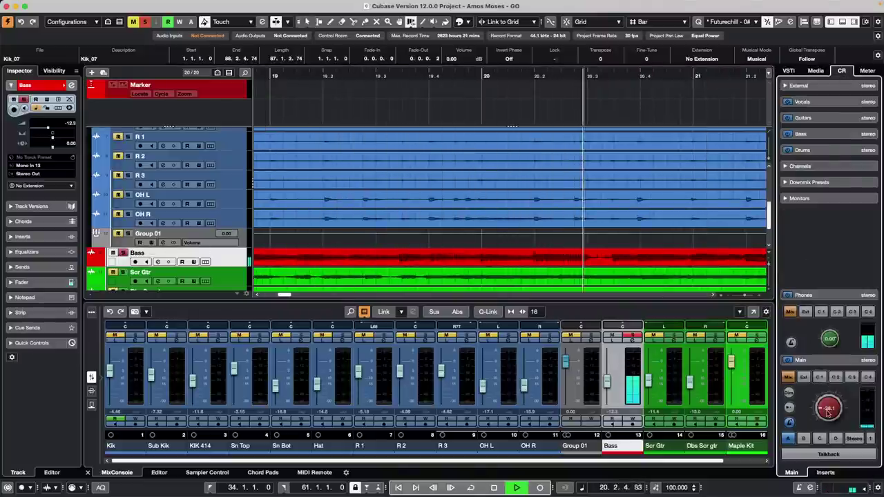
pyautogui.moveTo(828, 413); pyautogui.dragTo(827, 388)
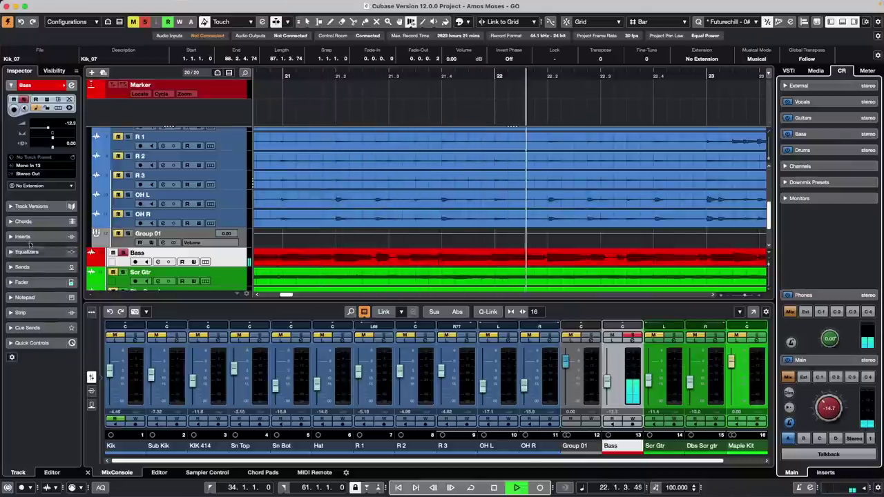
# - Insert the Bitcrusher effect in the first insert slot of the Bass track
pyautogui.click(28, 237)
pyautogui.click(45, 147)
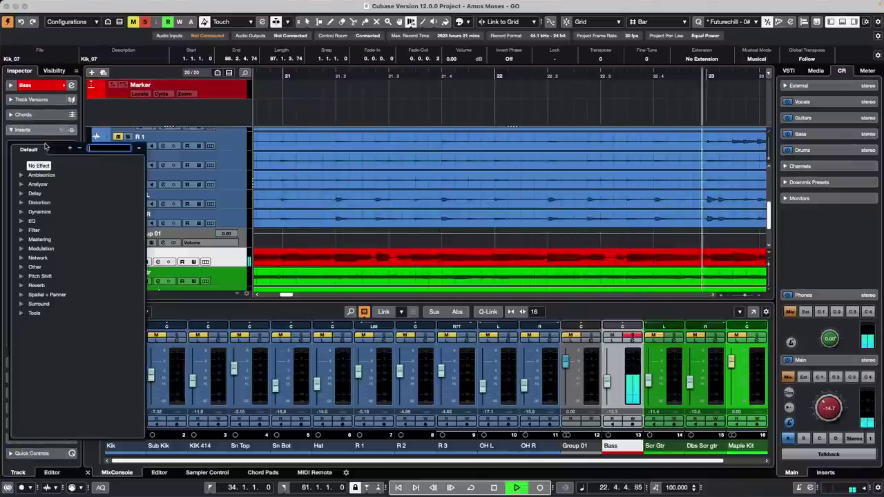
pyautogui.write('b')
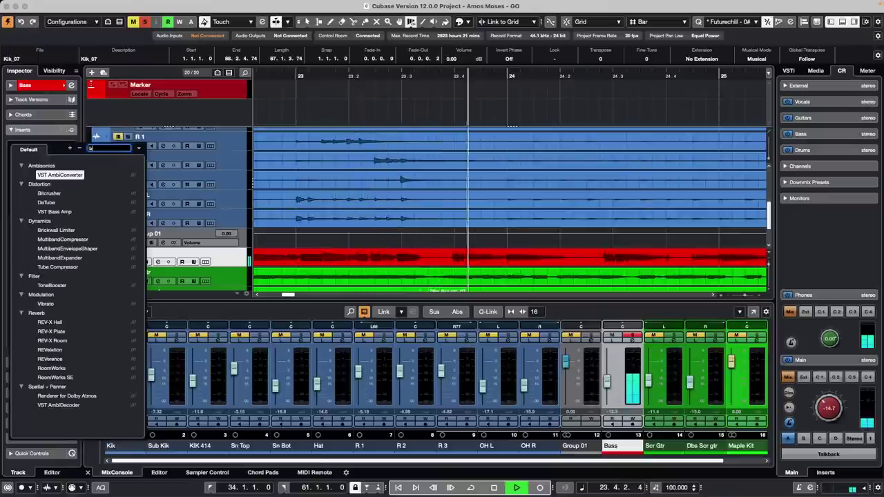
pyautogui.write('it')
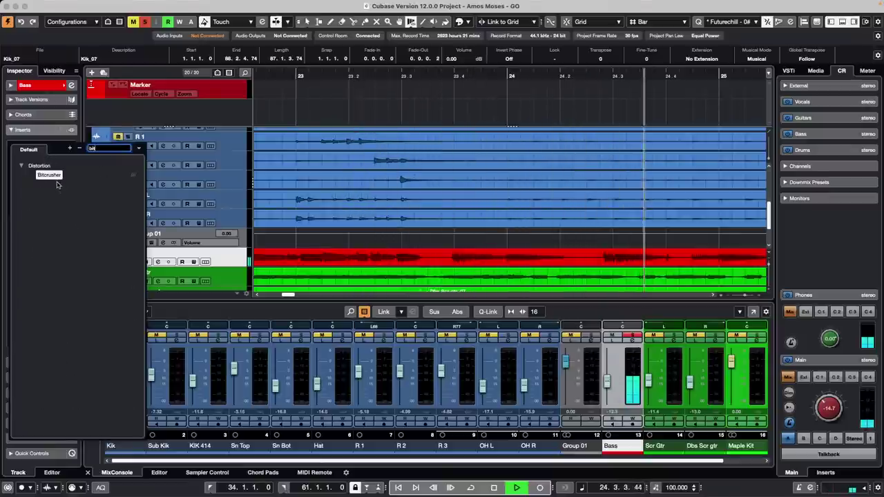
pyautogui.click(57, 181)
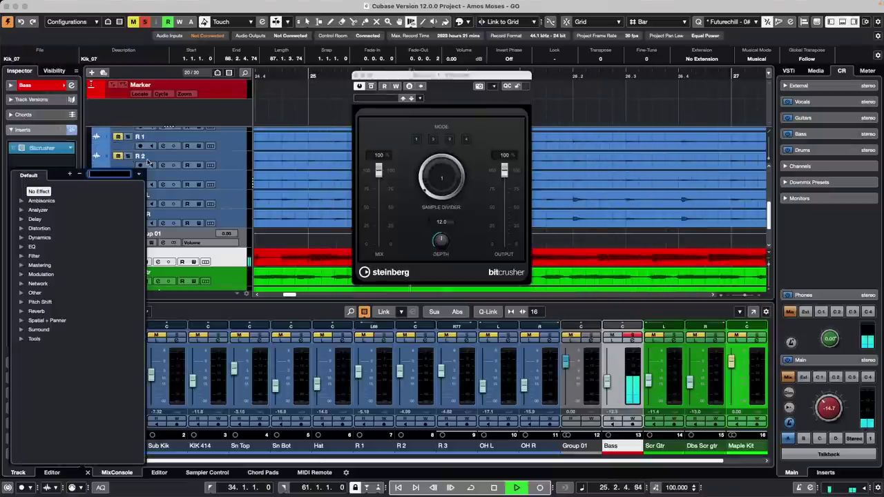
# - Set the Bitcrusher to mode 4, sample divider 36 and depth 16.7, and raise the Control Room main level to -10.3
pyautogui.moveTo(424, 191); pyautogui.dragTo(457, 167)
pyautogui.click(456, 143)
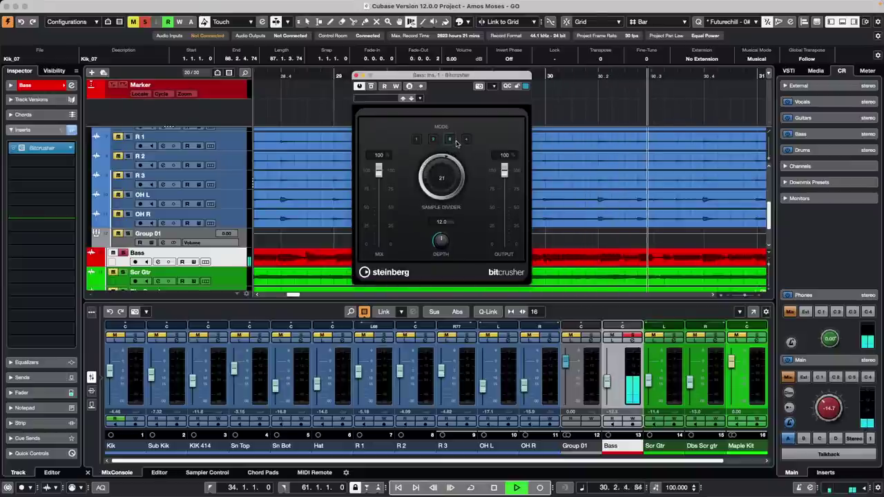
pyautogui.click(466, 140)
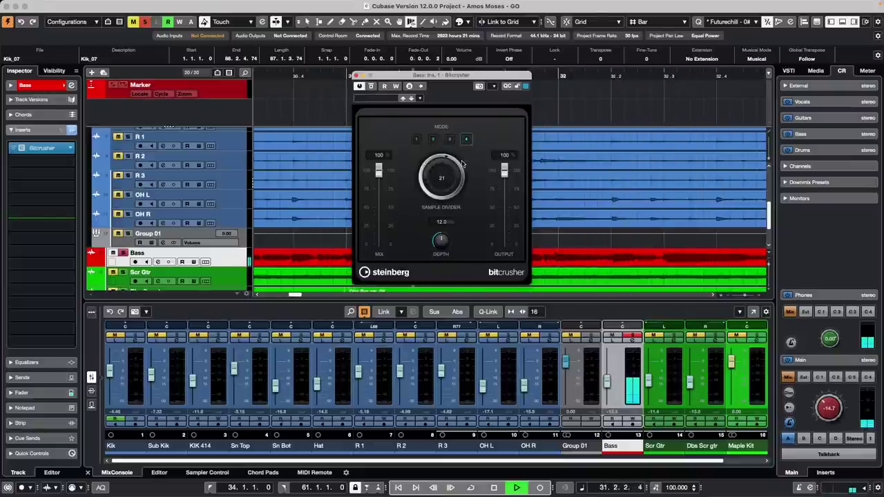
pyautogui.moveTo(462, 164)
pyautogui.mouseDown()
pyautogui.moveTo(457, 149)
pyautogui.moveTo(447, 183)
pyautogui.moveTo(451, 150)
pyautogui.mouseUp()
pyautogui.moveTo(510, 173); pyautogui.dragTo(510, 173)
pyautogui.moveTo(450, 239); pyautogui.dragTo(450, 226)
pyautogui.moveTo(826, 409); pyautogui.dragTo(824, 399)
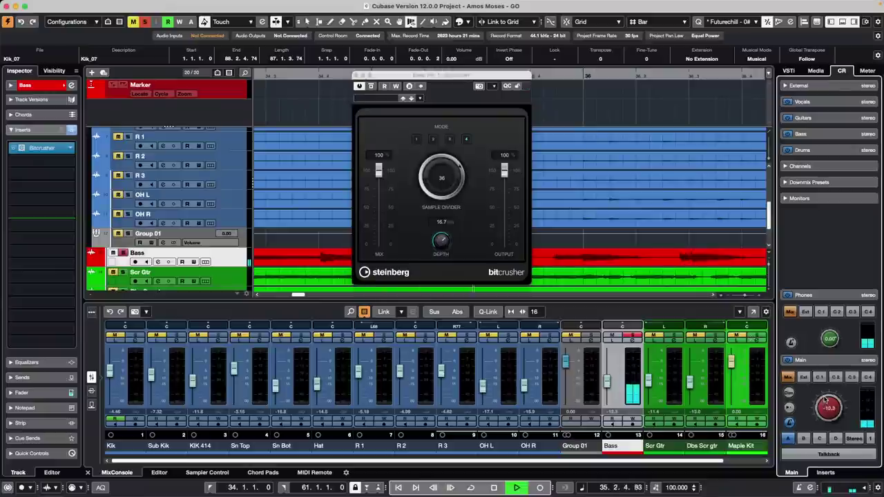
# - Lower the Bitcrusher's sample divider to 7, and with playback stopped remove the effect from the Bass track's inserts
pyautogui.moveTo(449, 152); pyautogui.dragTo(430, 166)
pyautogui.press('space')
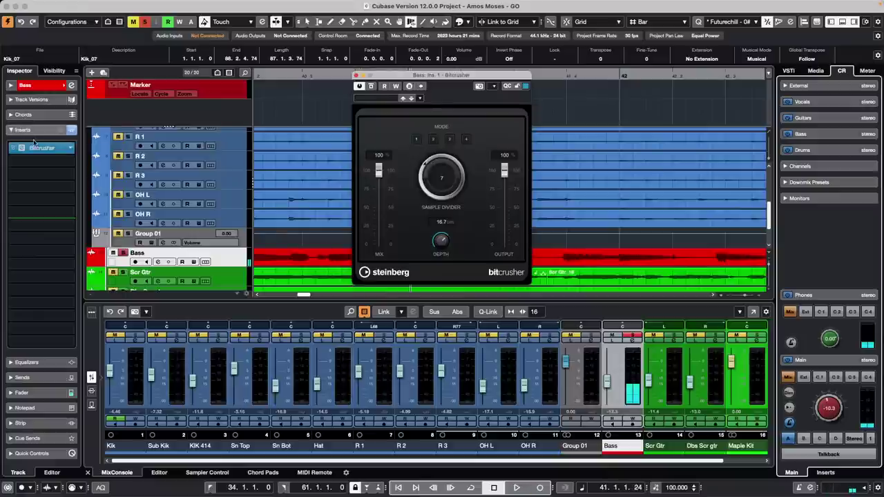
pyautogui.moveTo(34, 147); pyautogui.dragTo(174, 148)
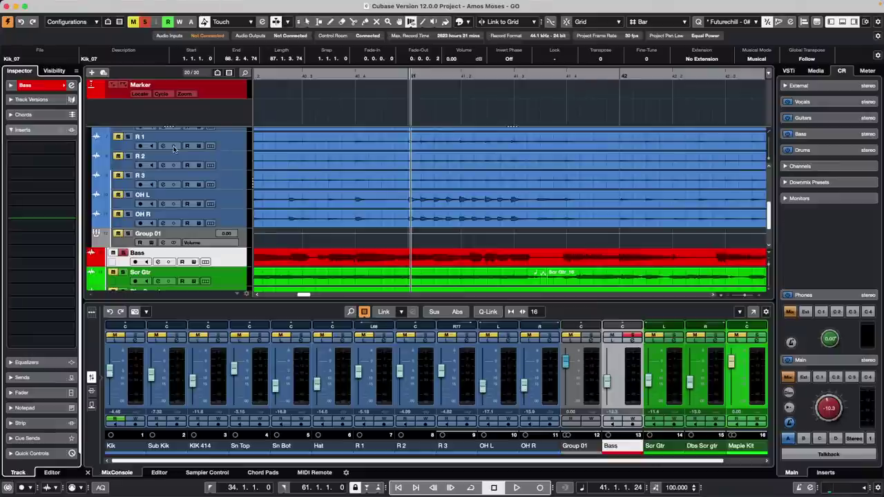
# - Switch to the Object Selection tool and open the OH R_07 event in the Sample Editor
pyautogui.rightClick(345, 229)
pyautogui.click(346, 228)
pyautogui.click(346, 228)
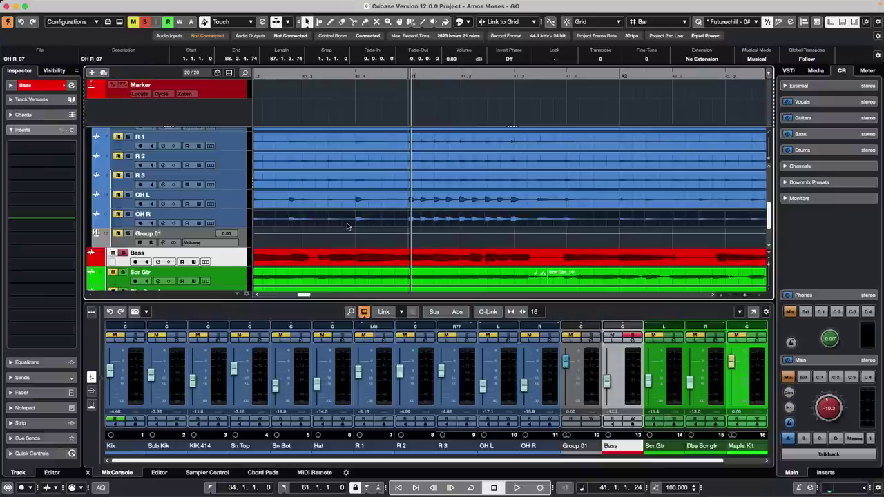
pyautogui.doubleClick(349, 227)
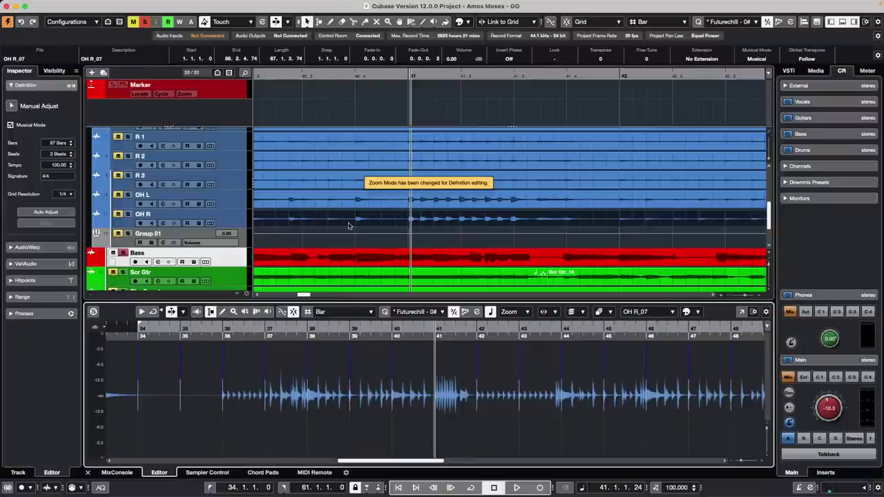
# - Set the OH R track's extension to SpectraLayers and open its event in the SpectraLayers editor
pyautogui.click(236, 220)
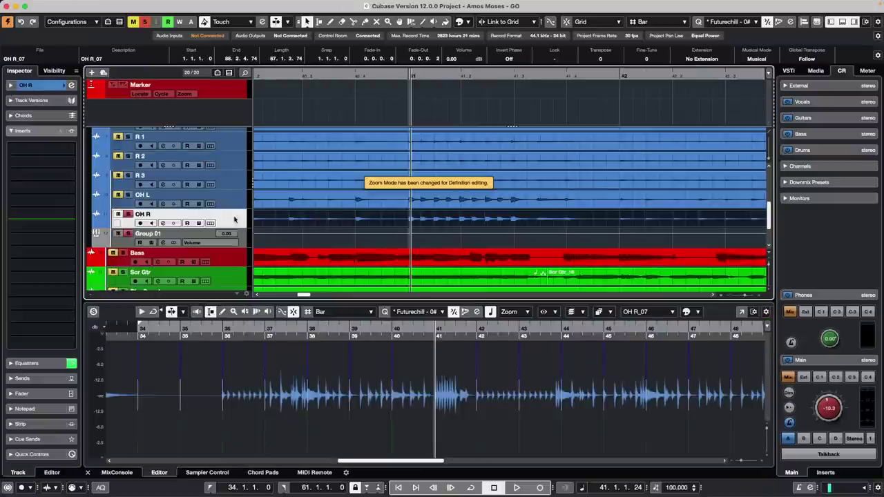
pyautogui.click(28, 85)
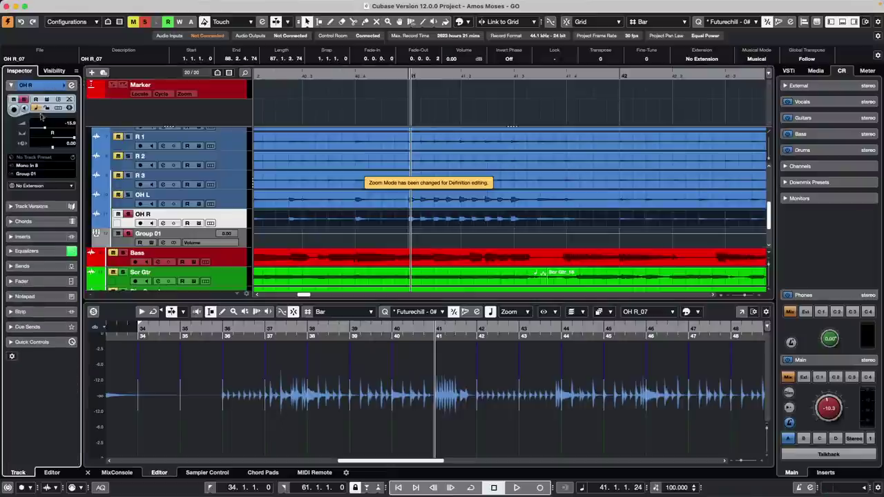
pyautogui.click(31, 185)
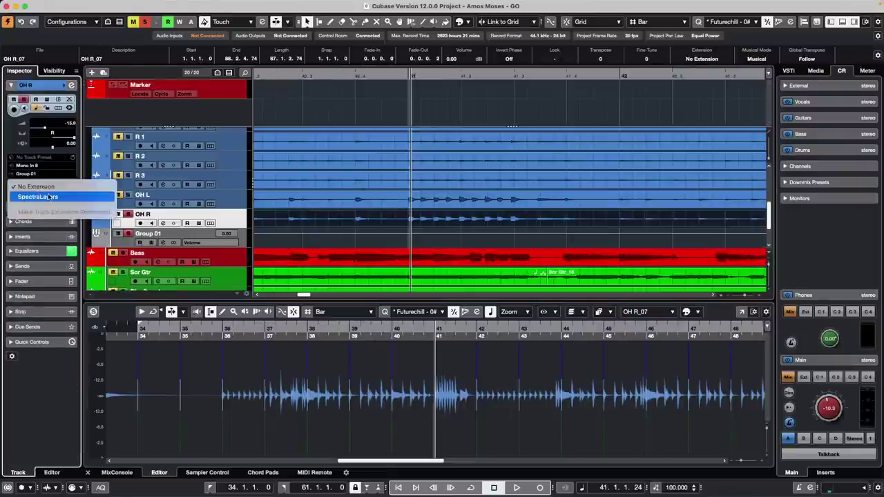
pyautogui.press('Escape')
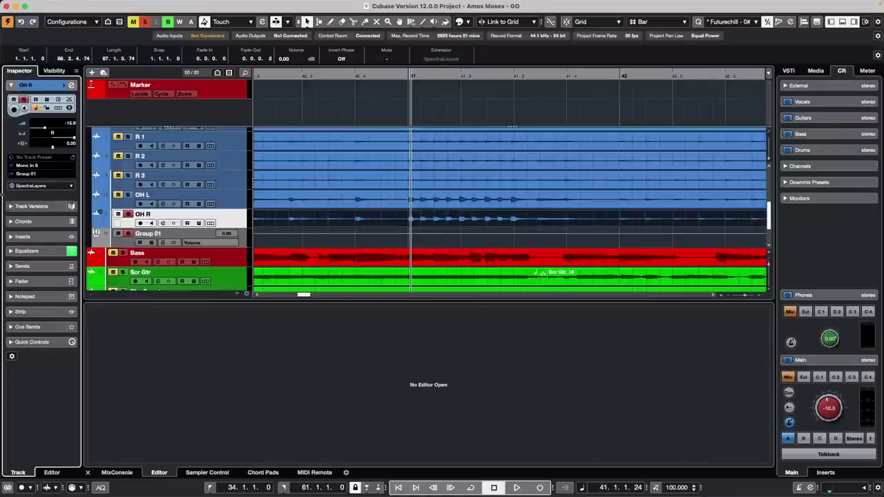
pyautogui.doubleClick(296, 218)
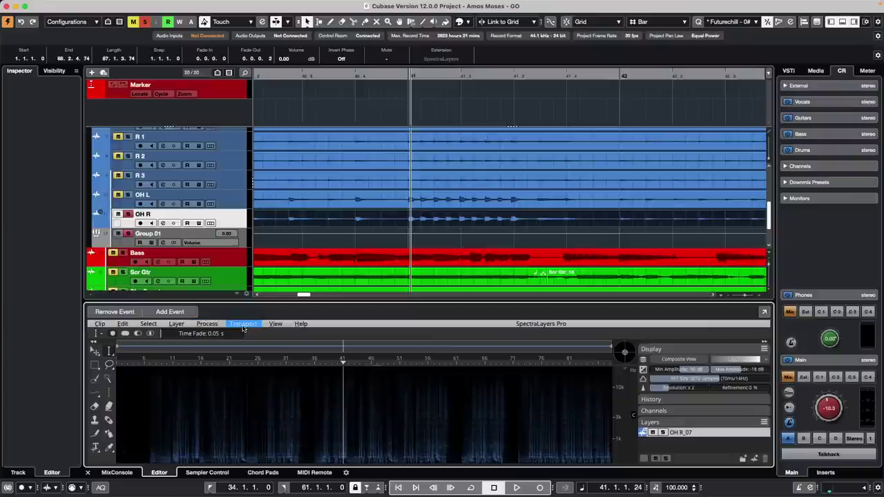
# - Open the Clip Repair process for the OH R_07 layer to view its settings, and close it without applying
pyautogui.click(216, 327)
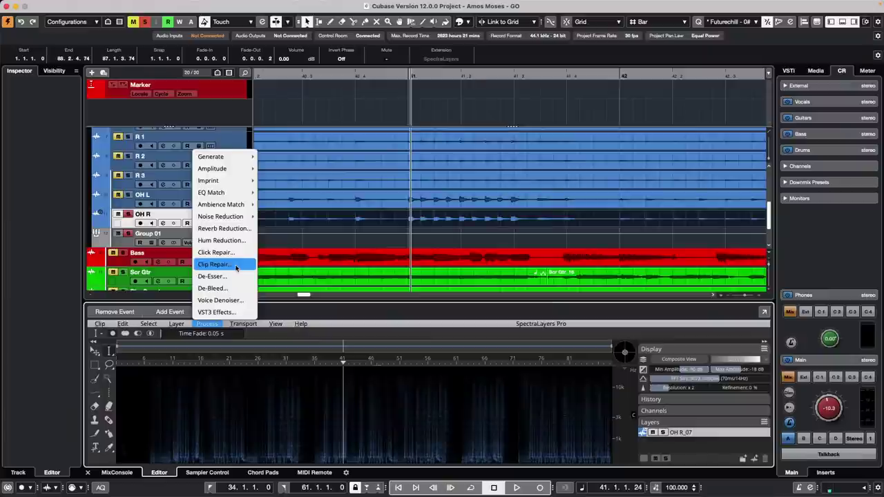
pyautogui.click(235, 267)
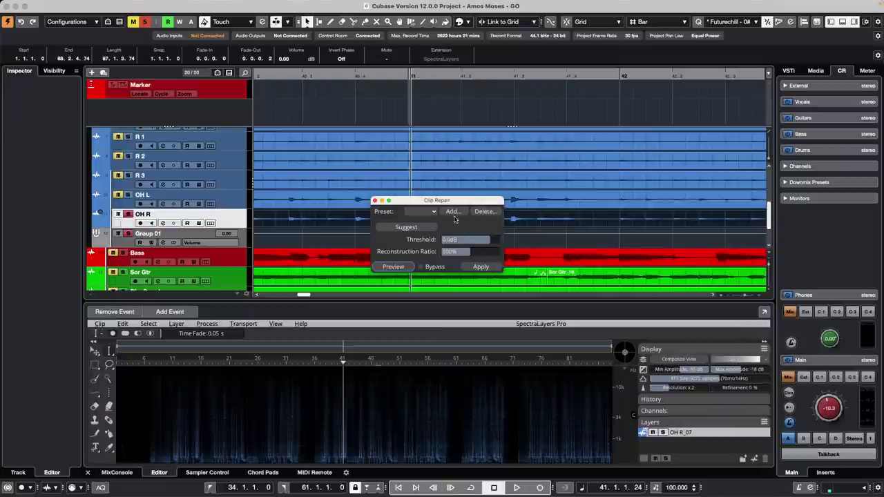
pyautogui.click(374, 200)
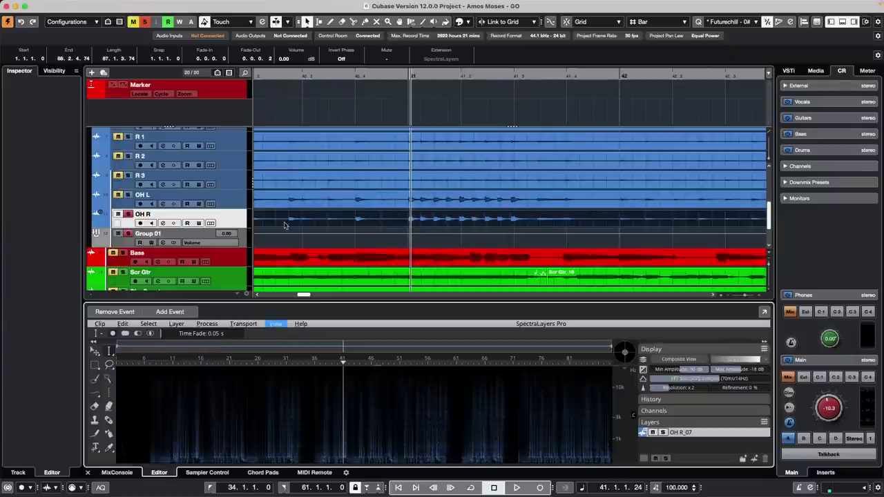
# - Set the OH R track's extension back to No Extension
pyautogui.click(235, 227)
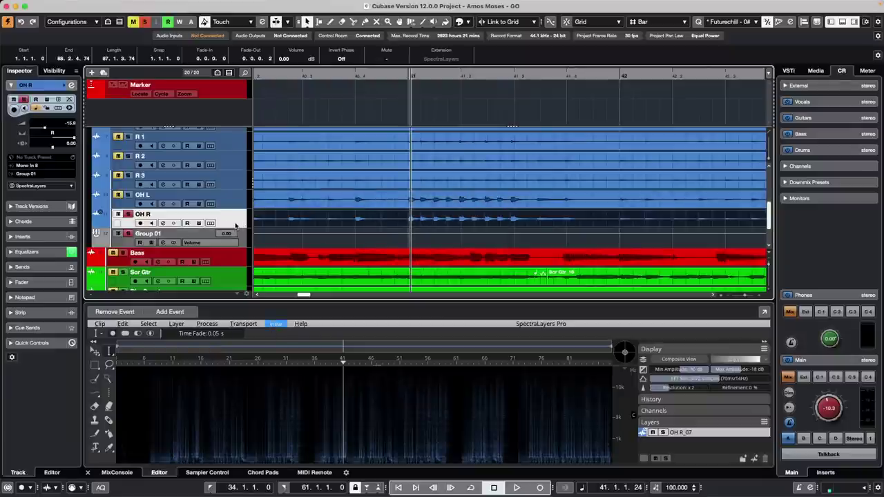
pyautogui.click(29, 187)
pyautogui.click(43, 178)
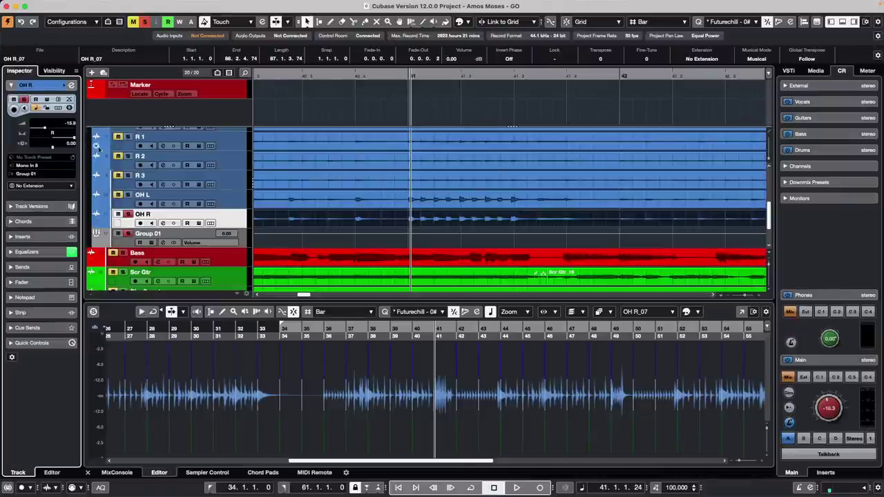
# - With the Free Warp tool, add warp markers to the Kik event at the two hits from 40.3 and at 40.4
pyautogui.scroll(5, 280, 190)
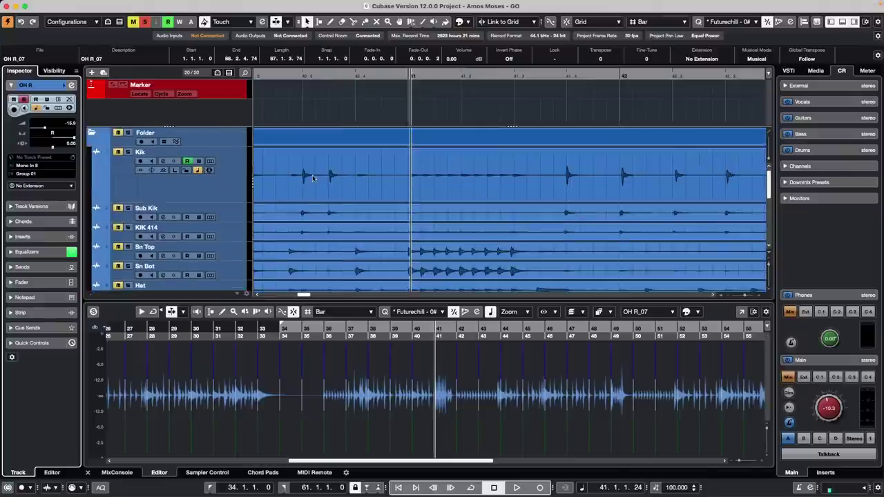
pyautogui.rightClick(303, 178)
pyautogui.click(395, 180)
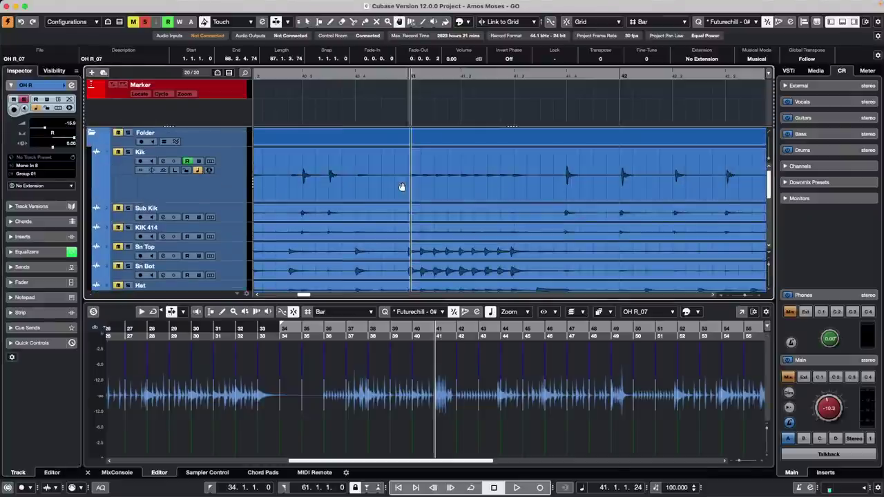
pyautogui.rightClick(304, 179)
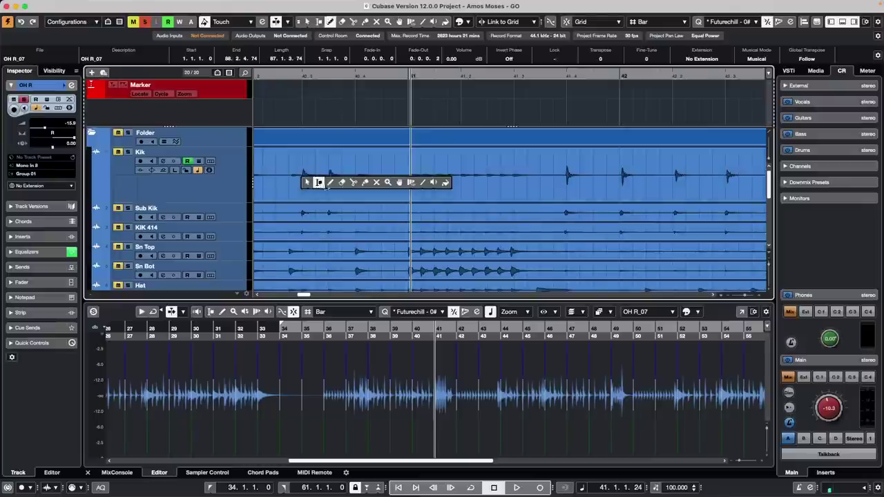
pyautogui.click(409, 182)
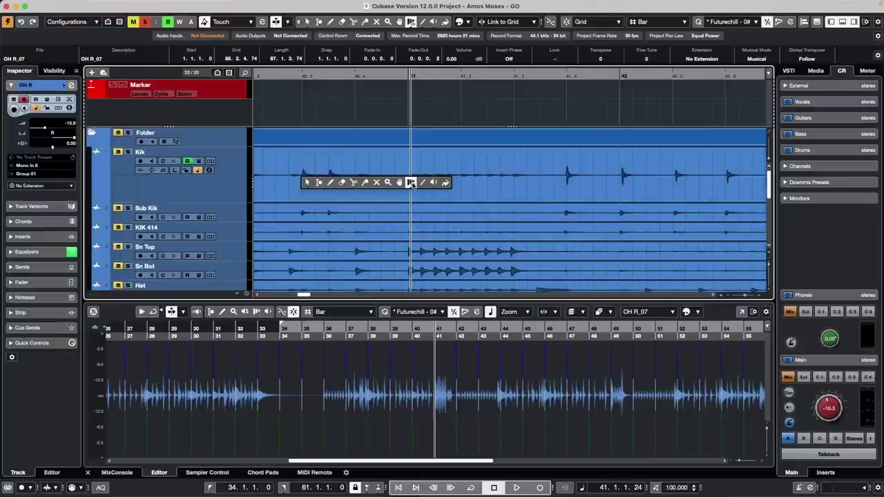
pyautogui.click(306, 178)
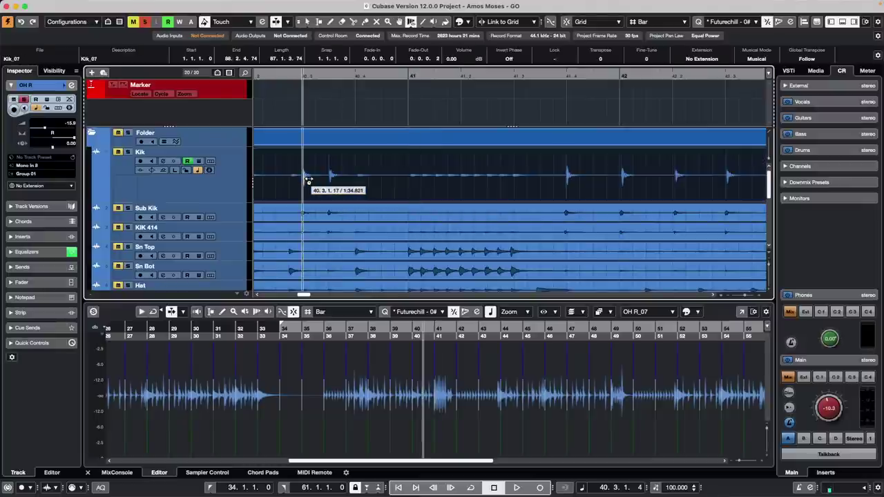
pyautogui.click(330, 181)
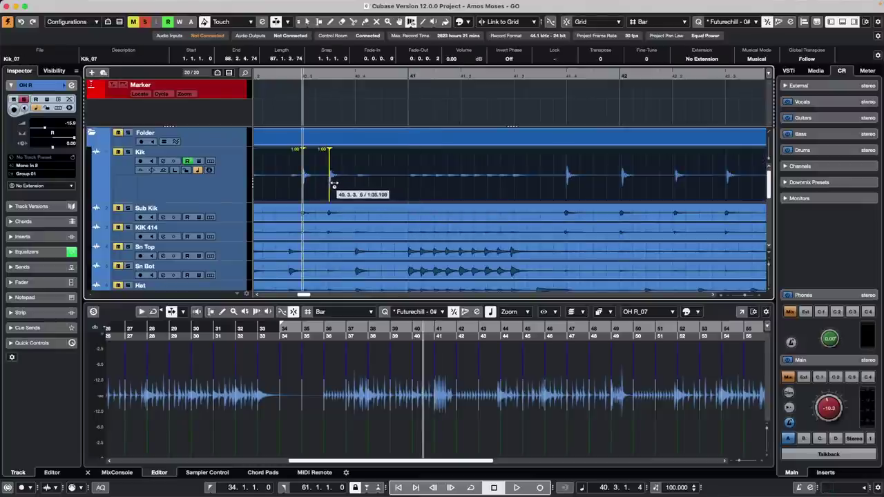
pyautogui.click(357, 182)
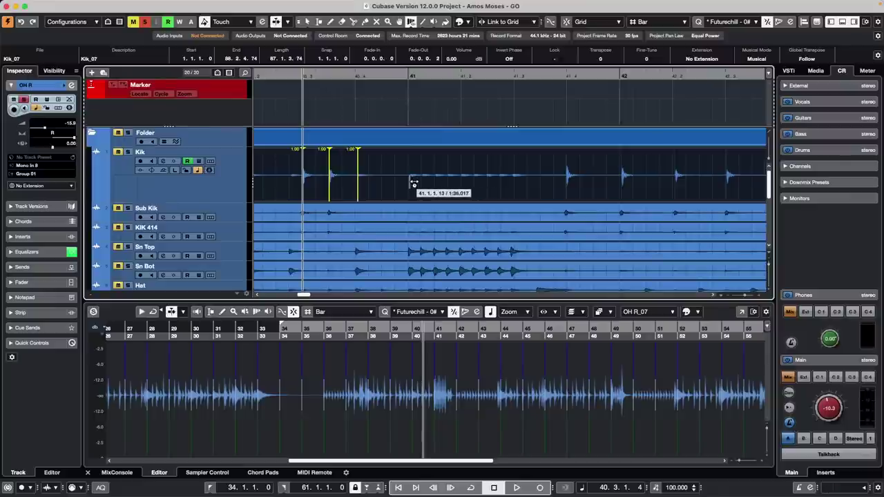
# - Add seven warp markers to the Kik event along the drum roll between bar 41 and 41.3
pyautogui.click(413, 183)
pyautogui.click(424, 184)
pyautogui.click(436, 183)
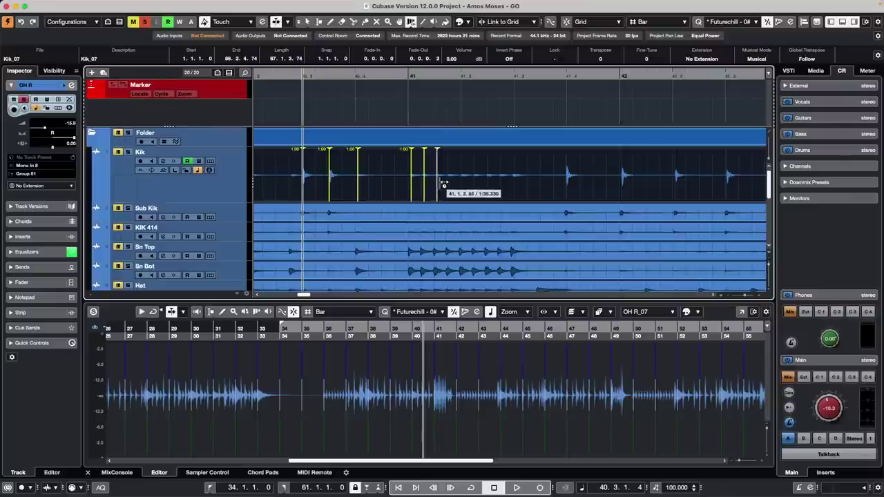
pyautogui.click(448, 184)
pyautogui.click(464, 184)
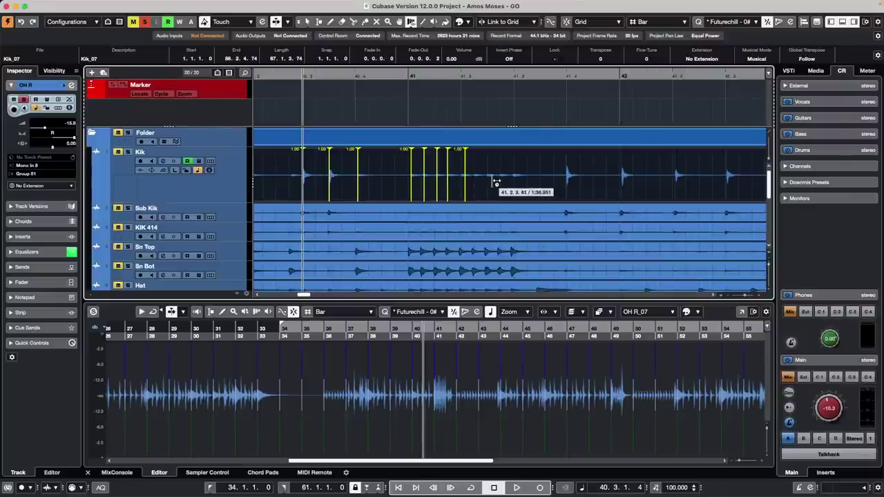
pyautogui.click(487, 183)
pyautogui.click(512, 181)
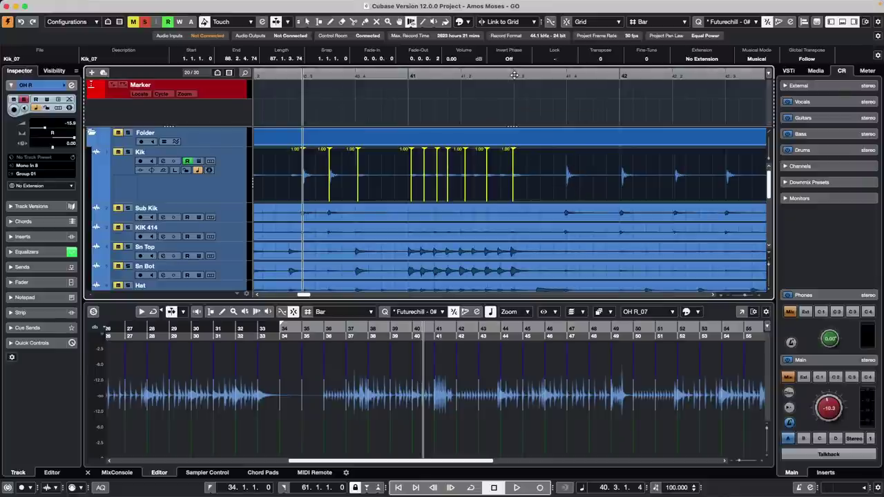
# - On the Kik event, shift the warp marker near 41.3 slightly earlier and the bar 41 marker slightly later to about 41.1.1.32
pyautogui.moveTo(514, 73); pyautogui.dragTo(518, 99)
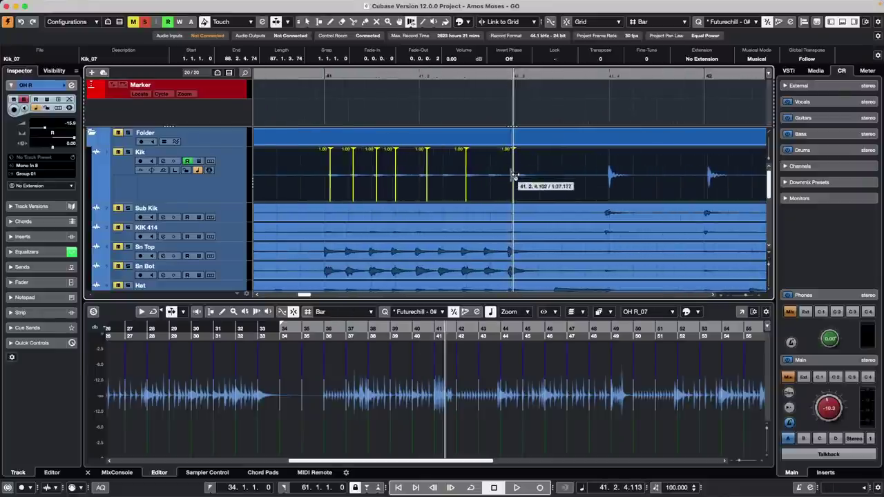
pyautogui.moveTo(516, 178)
pyautogui.mouseDown()
pyautogui.moveTo(505, 178)
pyautogui.moveTo(517, 178)
pyautogui.mouseUp()
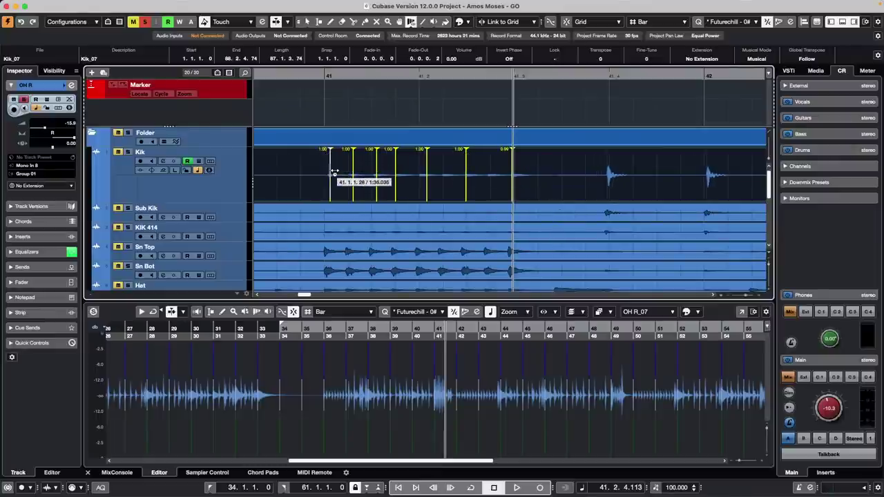
pyautogui.moveTo(334, 173)
pyautogui.mouseDown()
pyautogui.moveTo(328, 174)
pyautogui.moveTo(337, 174)
pyautogui.mouseUp()
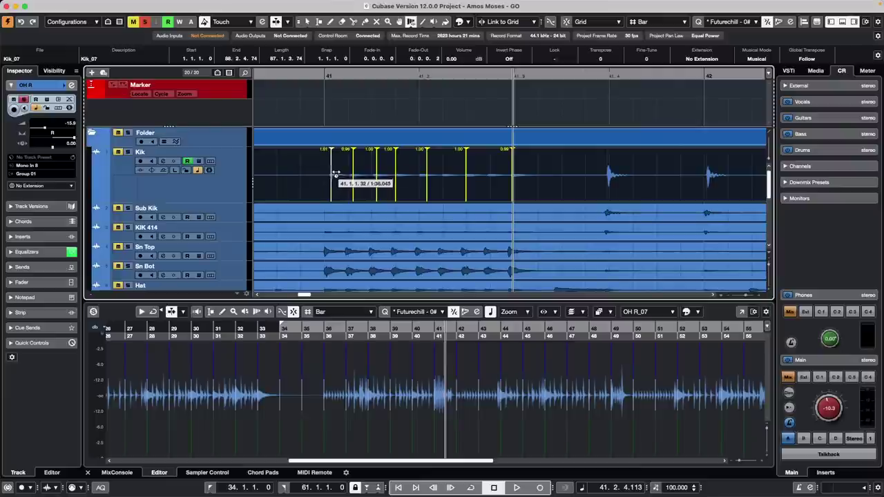
# - Add warp markers at the kick hits near 41.4 and 42, and move the first one onto beat 41.4
pyautogui.click(608, 181)
pyautogui.click(711, 186)
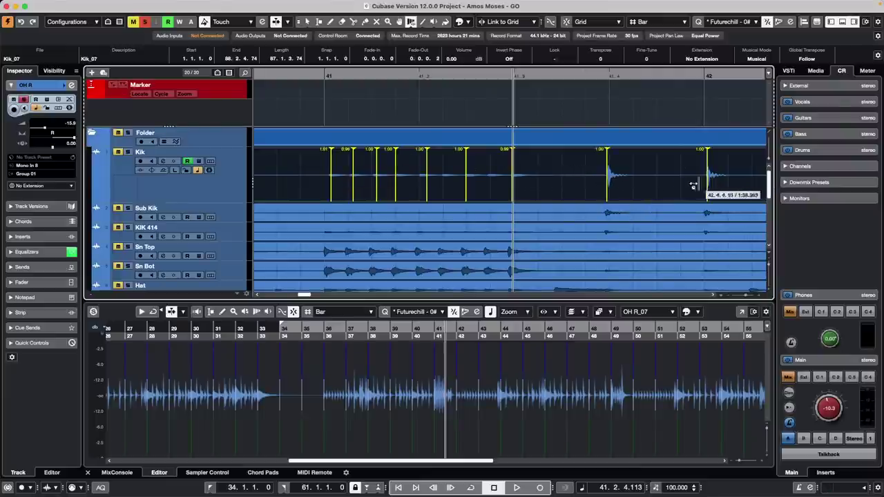
pyautogui.moveTo(609, 186)
pyautogui.mouseDown()
pyautogui.moveTo(564, 185)
pyautogui.moveTo(613, 183)
pyautogui.mouseUp()
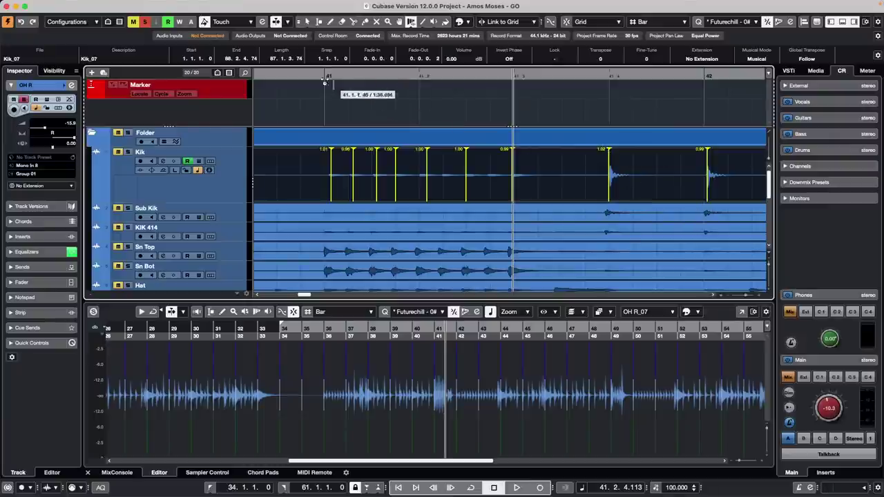
pyautogui.moveTo(312, 75); pyautogui.dragTo(312, 35)
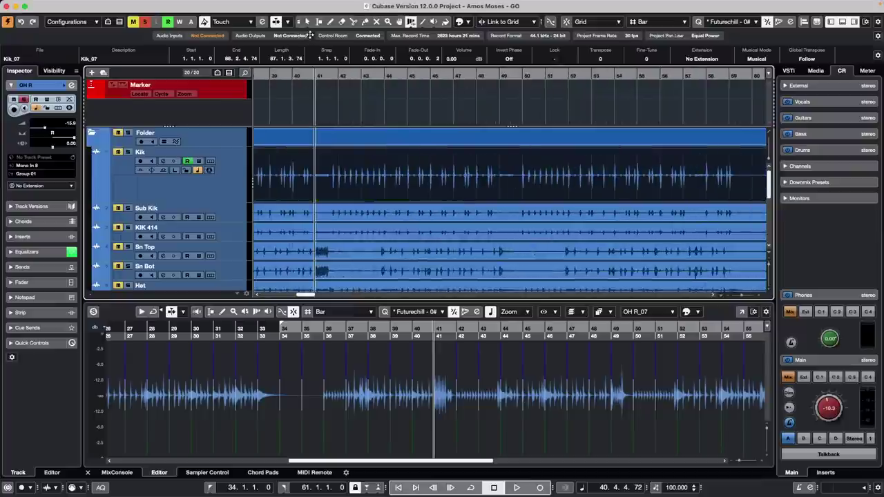
# - Create a new empty project in the Uminvited C8 folder
pyautogui.moveTo(100, 2)
pyautogui.click(61, 5)
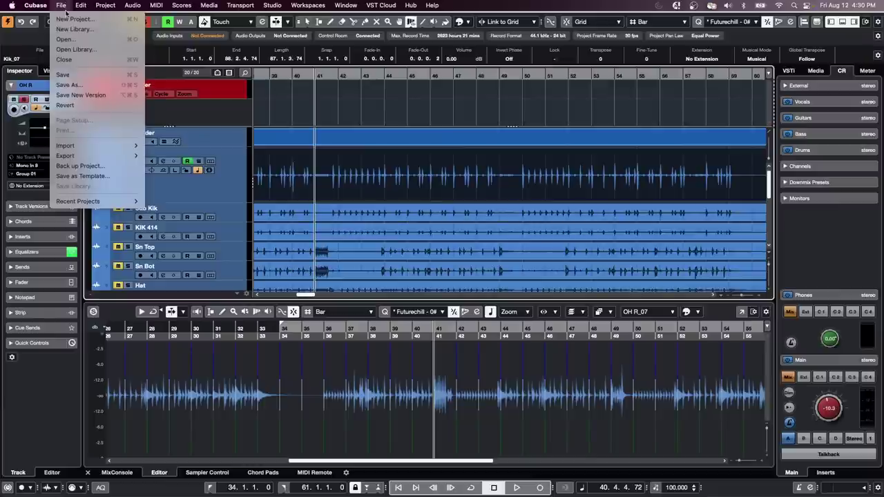
pyautogui.click(73, 19)
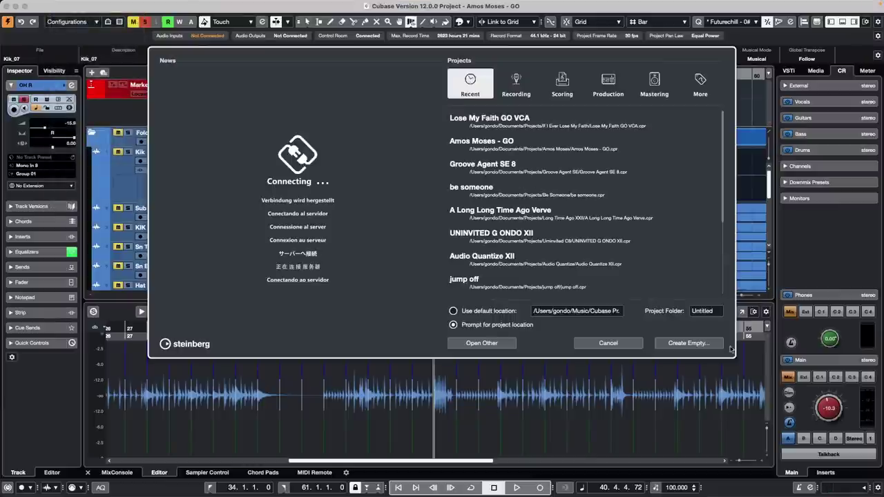
pyautogui.click(698, 343)
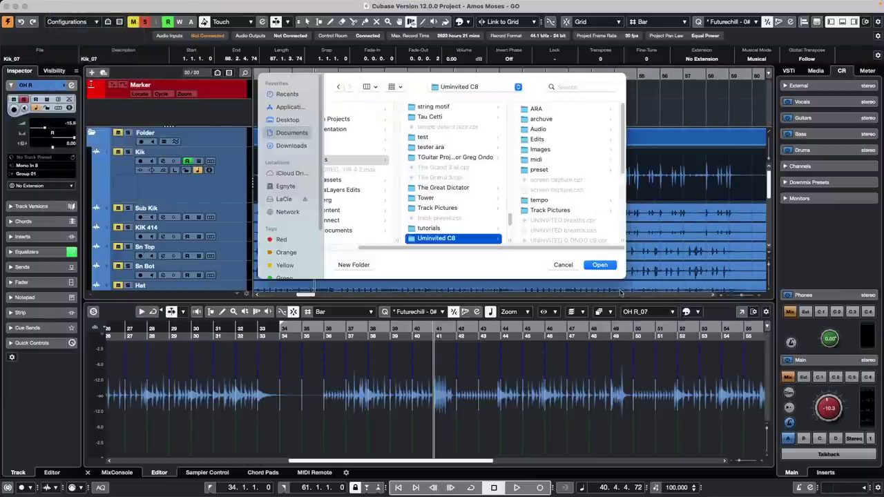
pyautogui.click(600, 264)
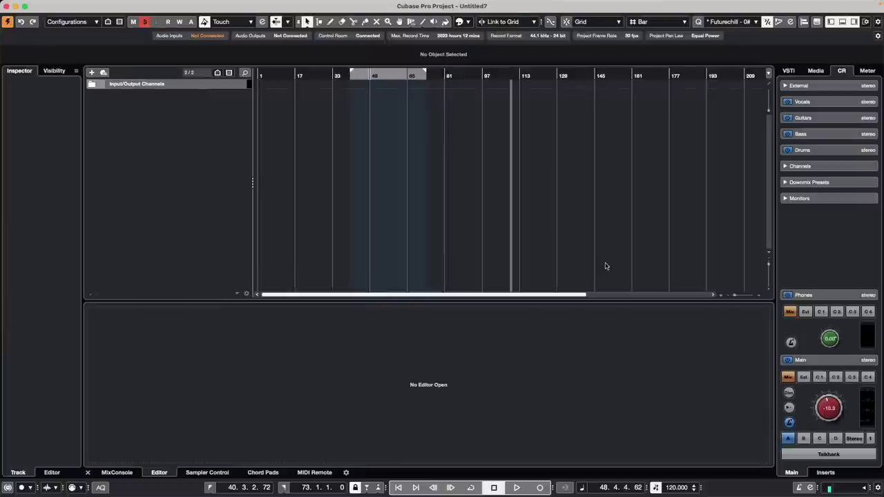
# - Add one instrument track using HALion Sonic SE, with its audio routed to Stereo Out
pyautogui.rightClick(157, 115)
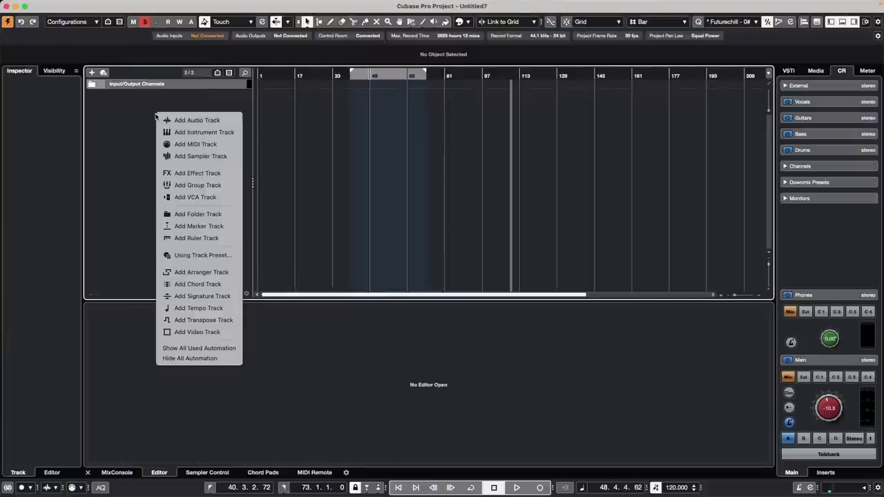
pyautogui.click(232, 134)
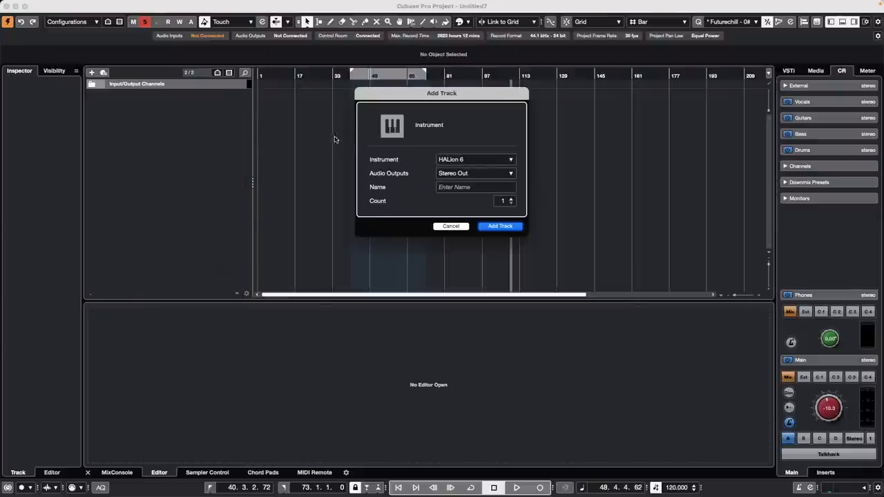
pyautogui.click(479, 165)
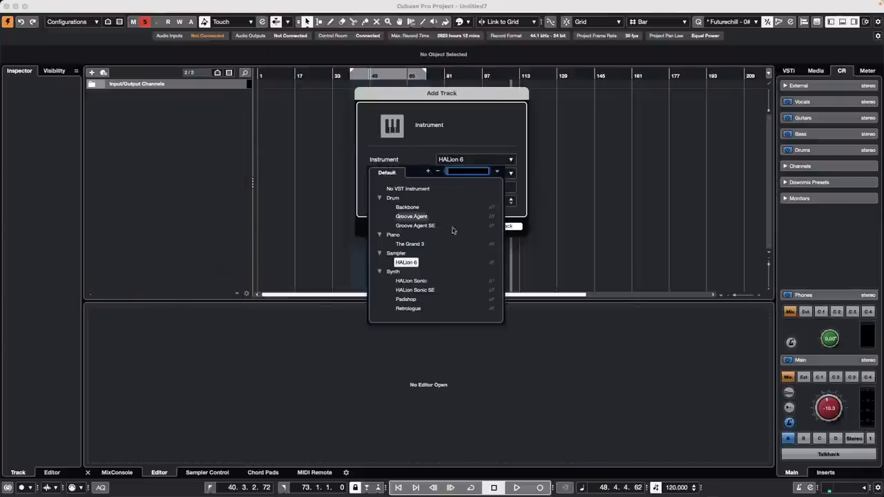
pyautogui.click(413, 290)
pyautogui.click(501, 226)
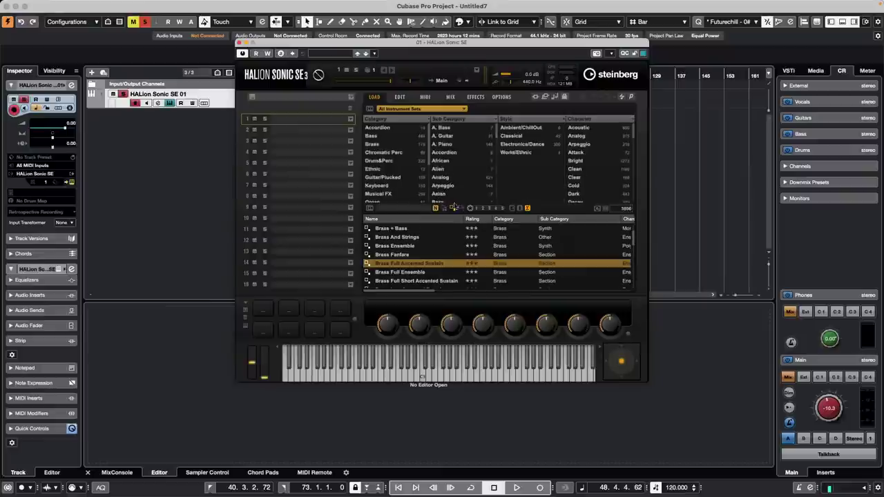
# - Load the Working Pad preset from HALion Sonic SE's Synth Pad category across all instrument sets
pyautogui.click(409, 112)
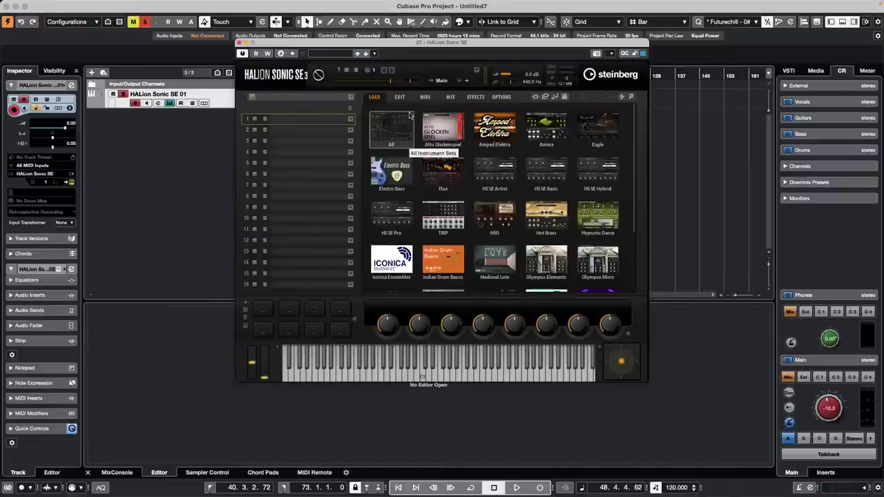
pyautogui.click(398, 132)
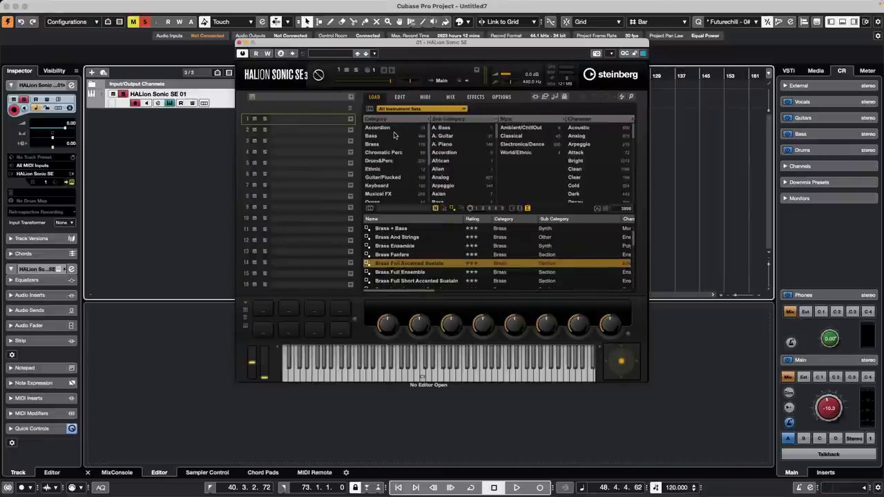
pyautogui.scroll(-3, 394, 185)
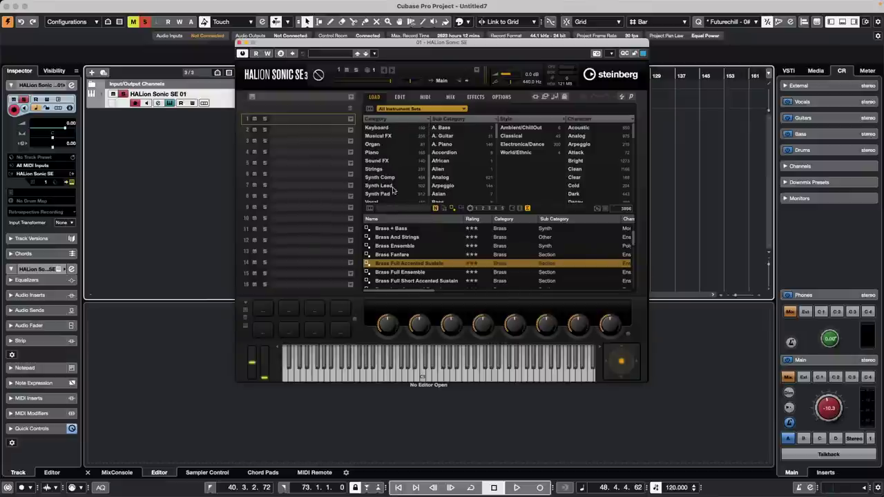
pyautogui.click(394, 195)
pyautogui.click(404, 240)
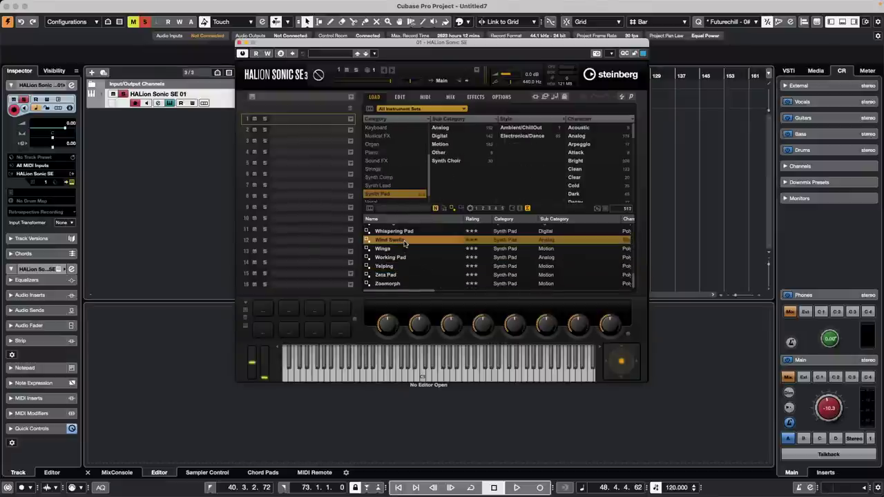
pyautogui.doubleClick(408, 257)
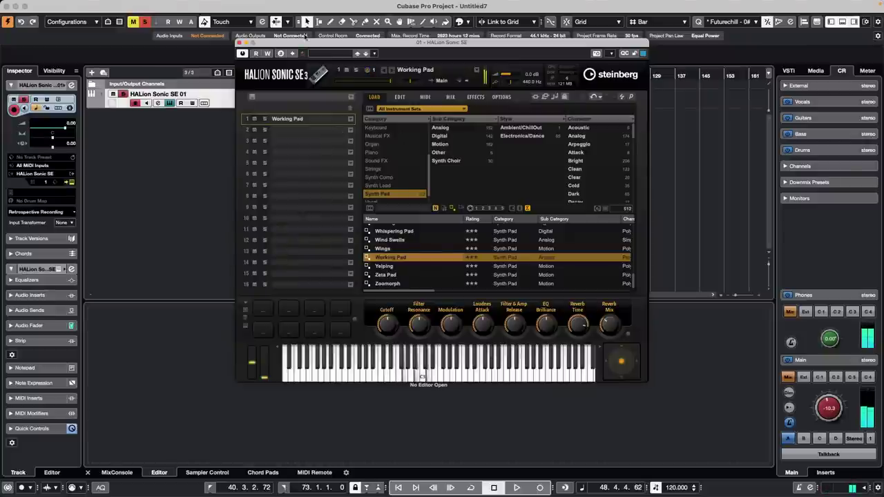
# - Move the instrument window aside and record a MIDI part about eight bars long from bar 1 on the HALion track
pyautogui.moveTo(291, 42); pyautogui.dragTo(442, 108)
pyautogui.click(315, 76)
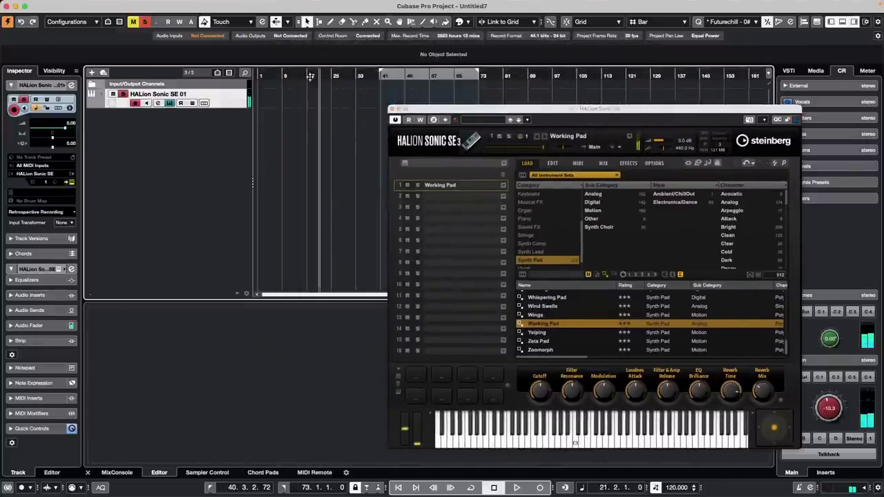
pyautogui.click(272, 77)
pyautogui.click(297, 76)
pyautogui.moveTo(283, 78); pyautogui.dragTo(214, 80)
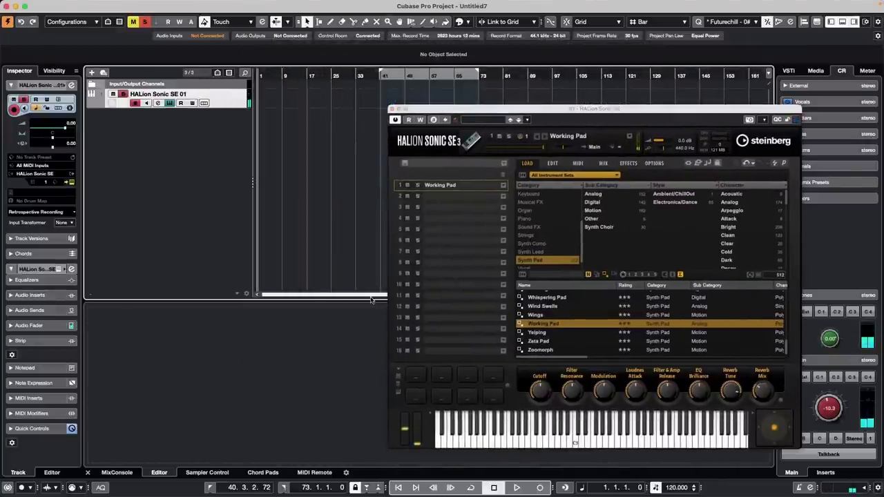
pyautogui.click(540, 488)
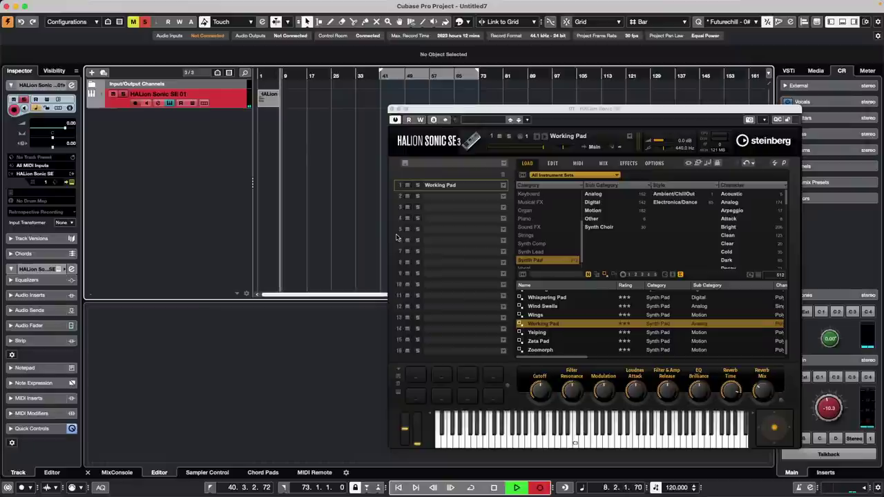
pyautogui.press('space')
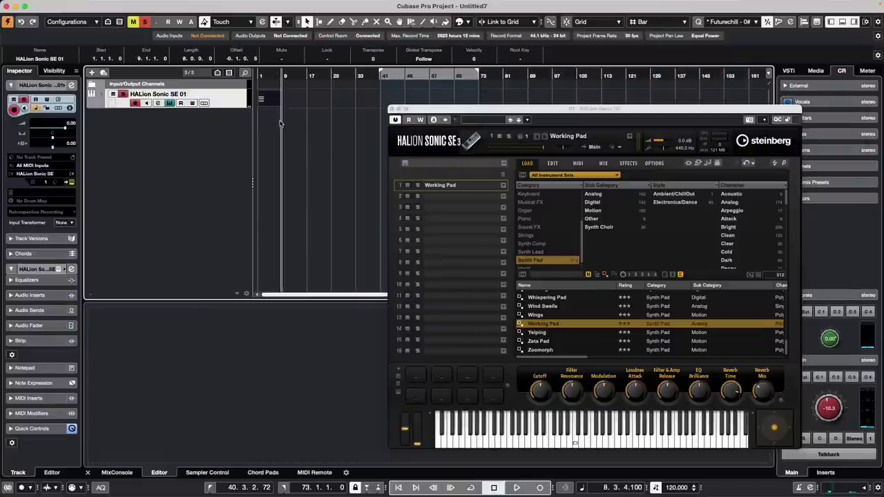
# - Extend the recorded MIDI part to bar 13, making it 12 bars long, and set the locators around it
pyautogui.click(302, 122)
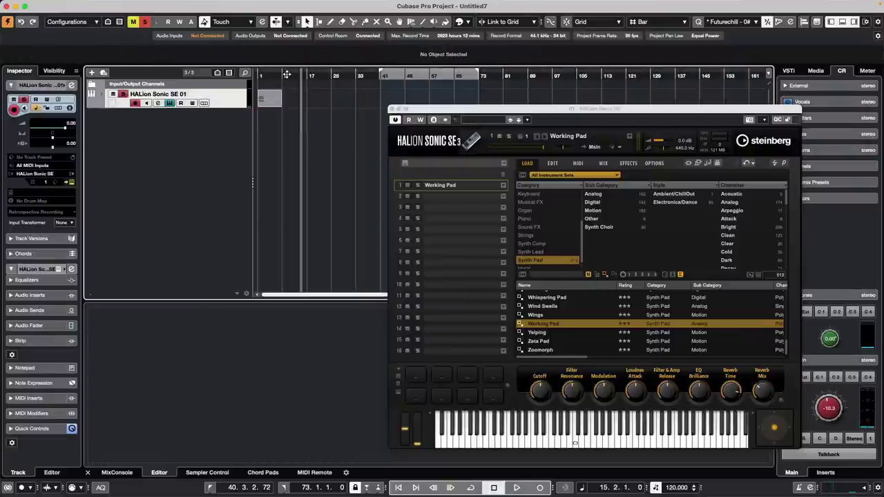
pyautogui.moveTo(281, 108)
pyautogui.mouseDown()
pyautogui.moveTo(366, 107)
pyautogui.moveTo(292, 105)
pyautogui.mouseUp()
pyautogui.press('p')
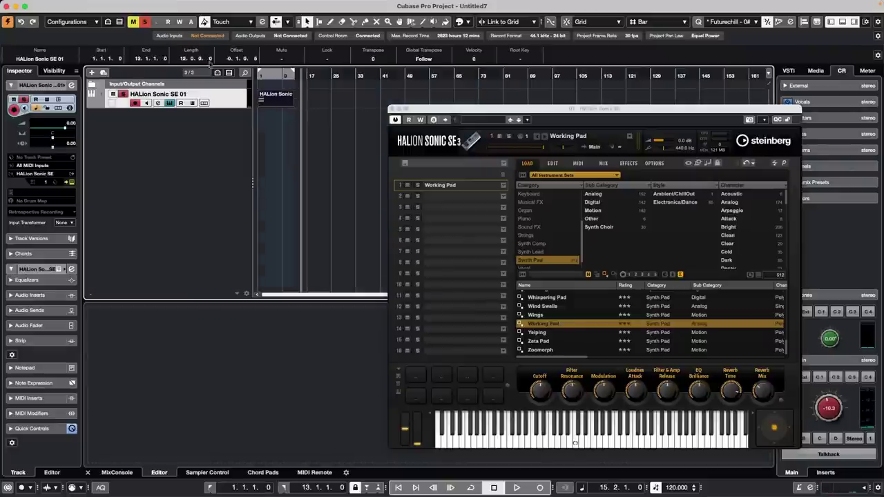
# - Render the HALion MIDI part in place to a new audio track
pyautogui.click(81, 5)
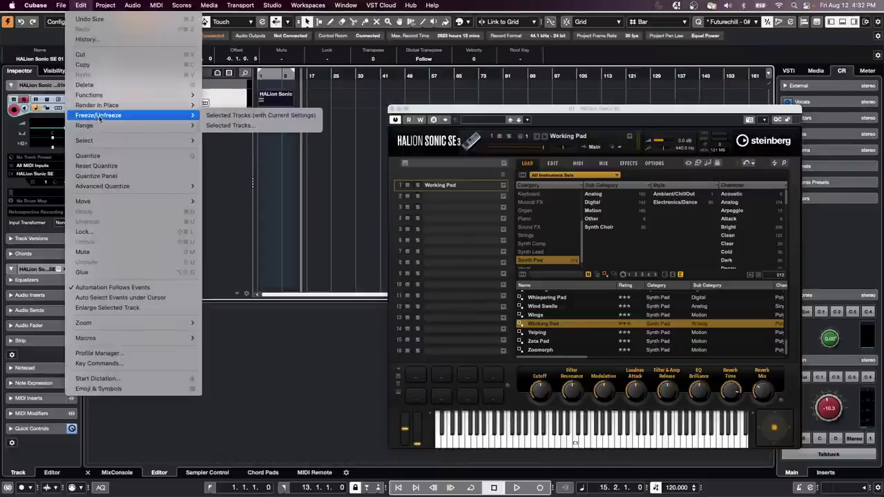
pyautogui.moveTo(103, 107)
pyautogui.click(221, 105)
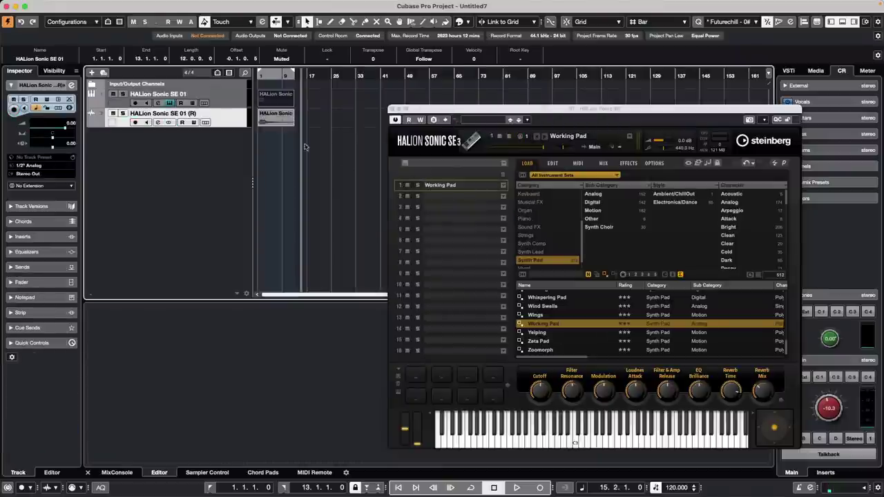
# - Solo the rendered audio track, audition its opening bars, and close the HALion Sonic SE window
pyautogui.click(123, 113)
pyautogui.press('space')
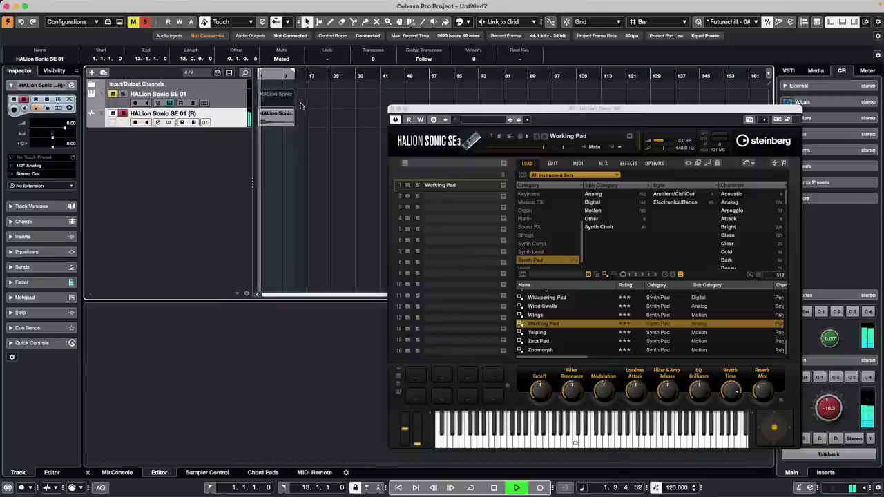
pyautogui.click(392, 109)
pyautogui.press('space')
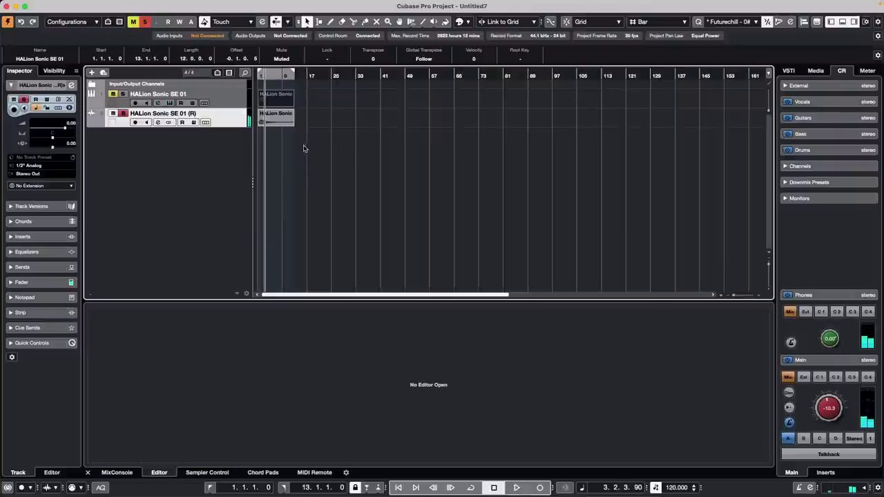
# - Open the rendered audio event in the Sample Editor and select the range from about 3.2.2 to 5.2.1
pyautogui.doubleClick(270, 121)
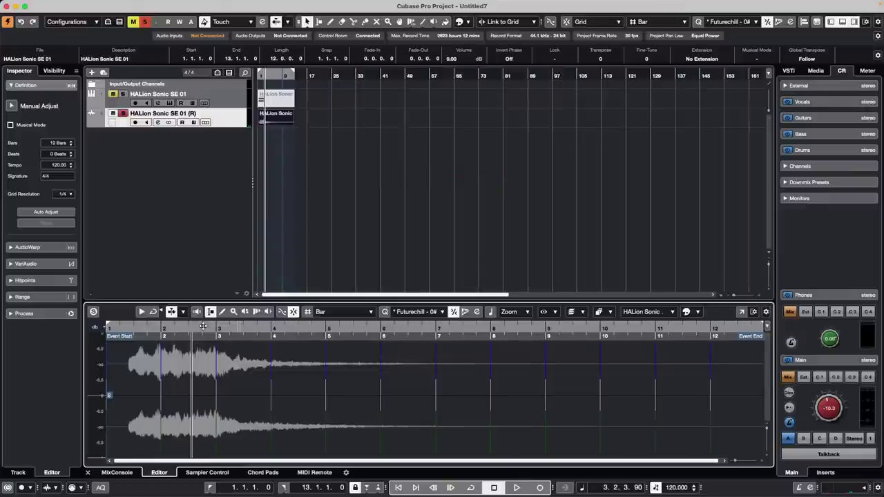
pyautogui.click(203, 326)
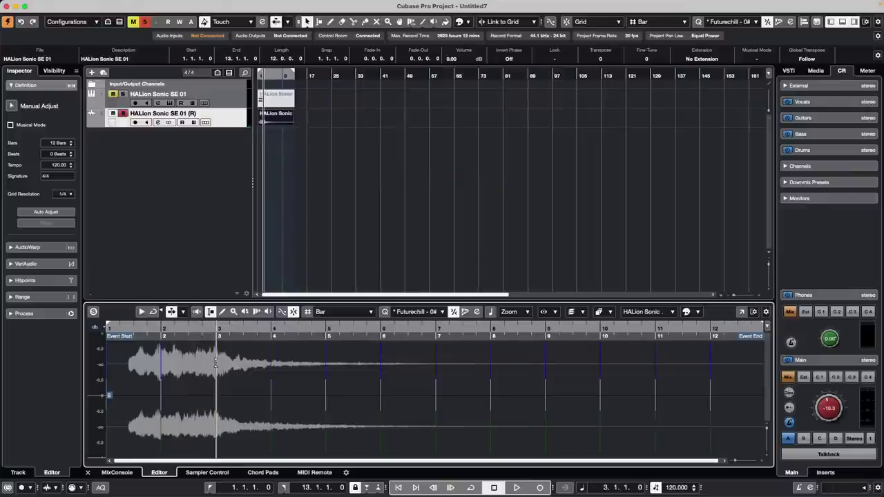
pyautogui.moveTo(233, 354); pyautogui.dragTo(342, 420)
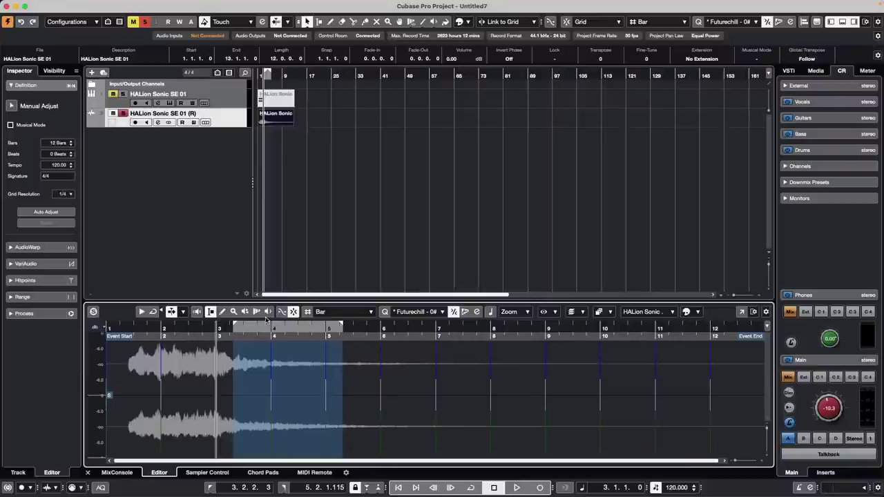
# - Apply a Fade Out offline process to the selected range of the rendered audio and close the Direct Offline Processing window
pyautogui.click(24, 313)
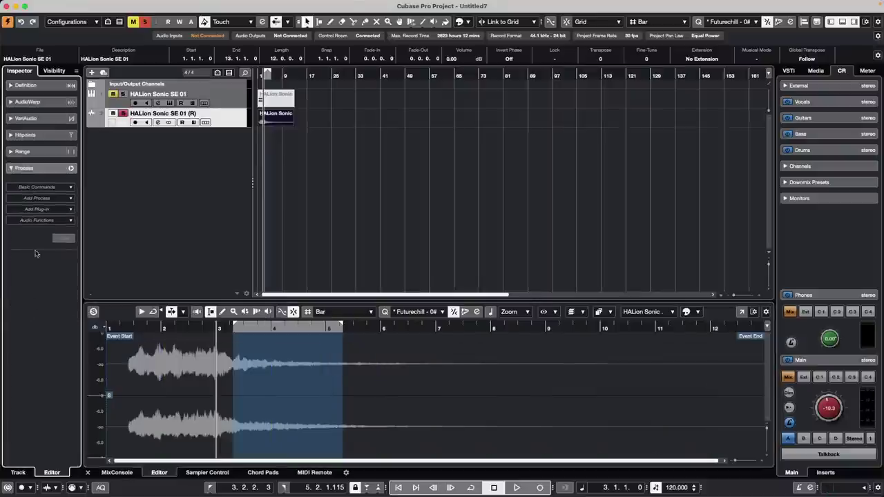
pyautogui.click(61, 188)
pyautogui.click(18, 323)
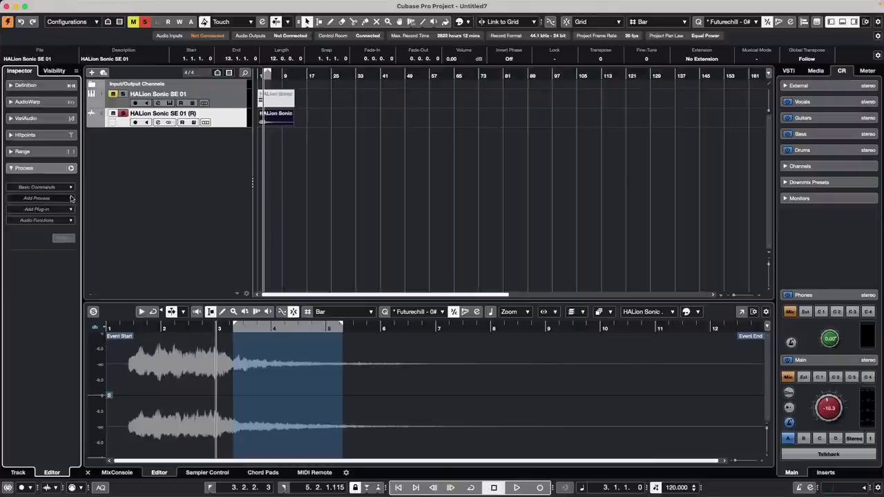
pyautogui.click(70, 220)
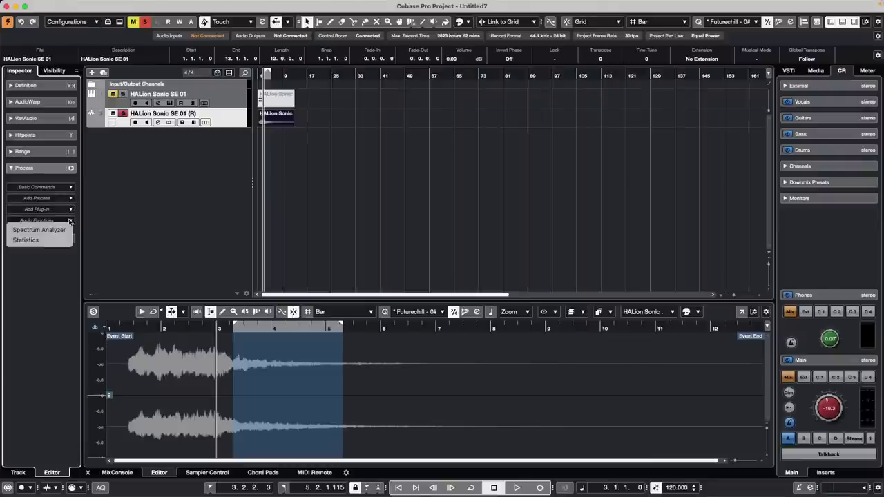
pyautogui.click(69, 189)
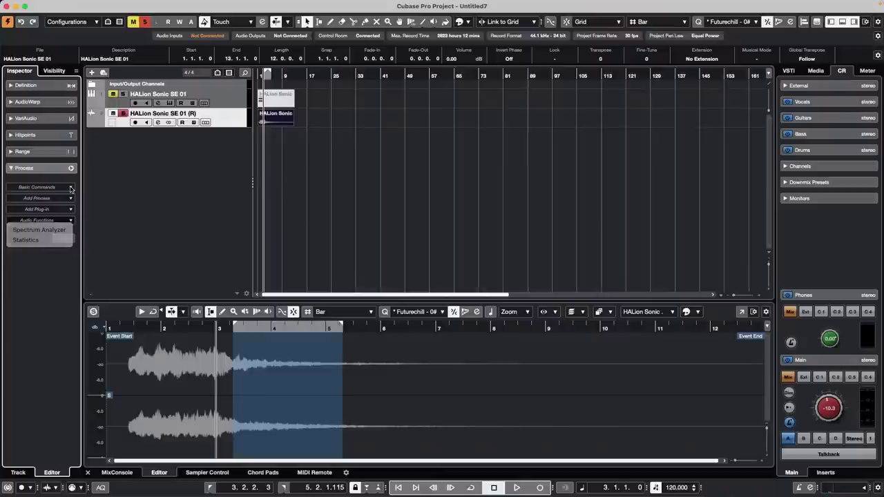
pyautogui.click(69, 189)
pyautogui.click(70, 188)
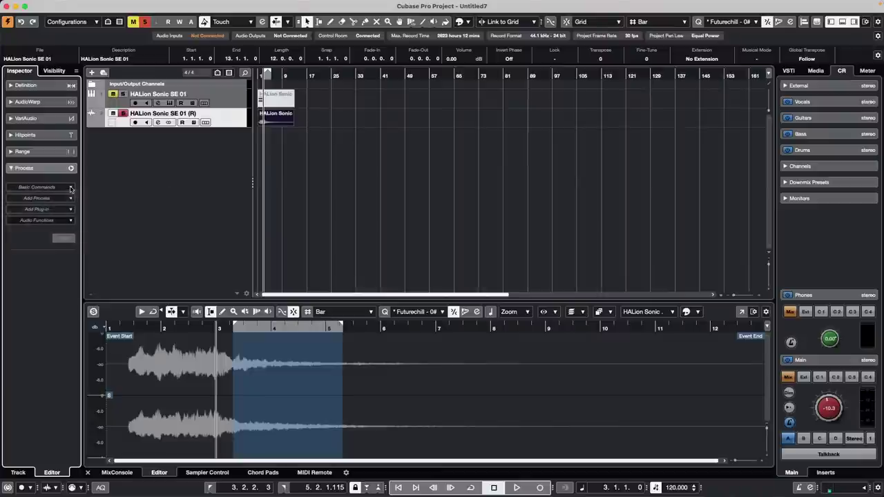
pyautogui.click(70, 198)
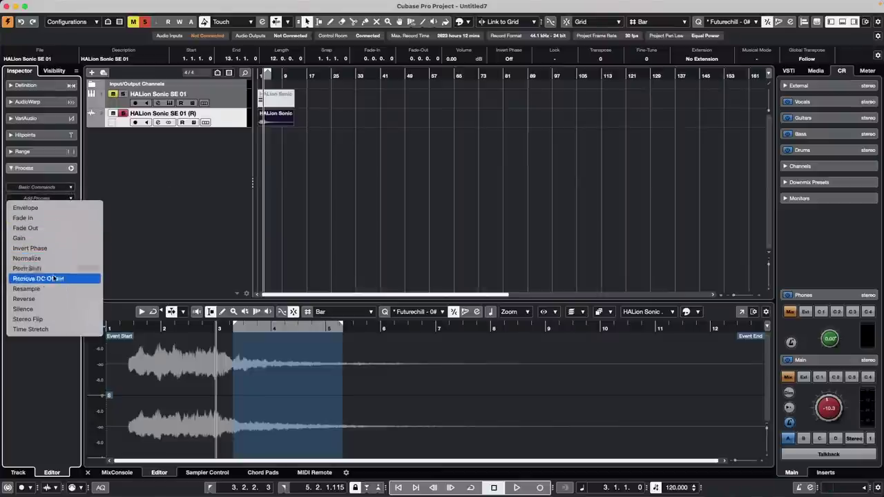
pyautogui.click(61, 229)
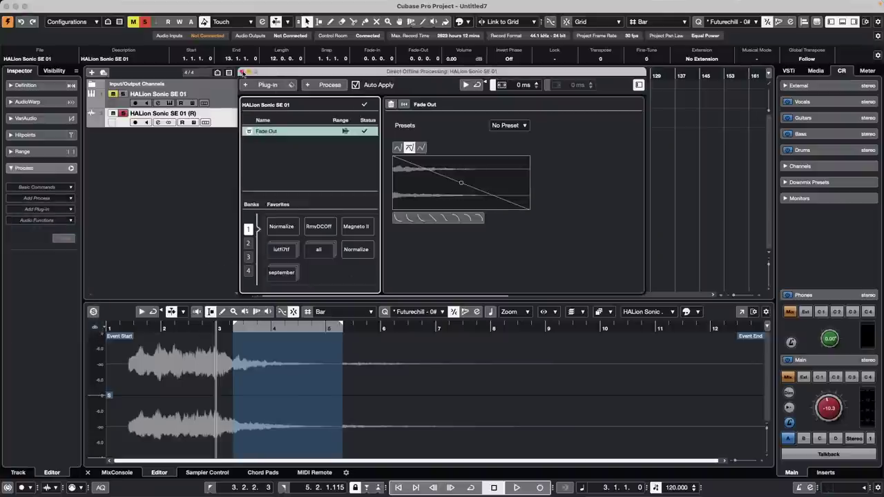
pyautogui.click(242, 72)
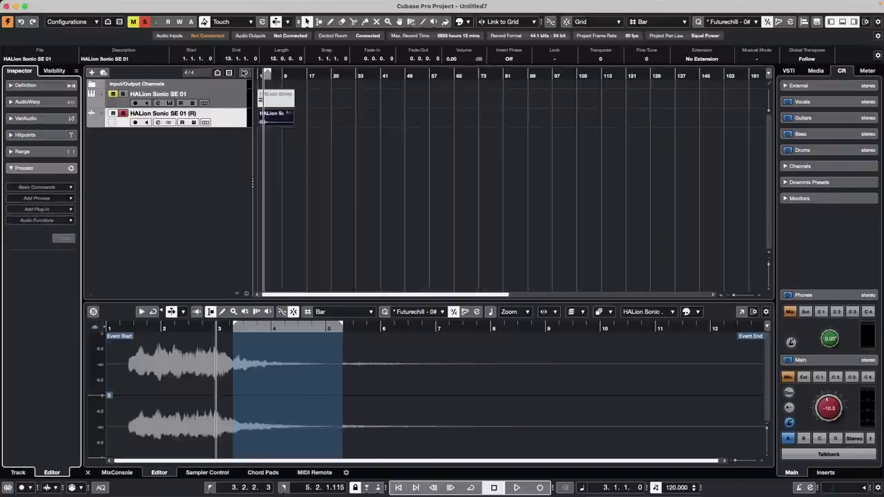
# - Select the audio tail from about 5.2.1 through the event end and try inserting silence over it
pyautogui.click(365, 376)
pyautogui.moveTo(340, 373); pyautogui.dragTo(763, 373)
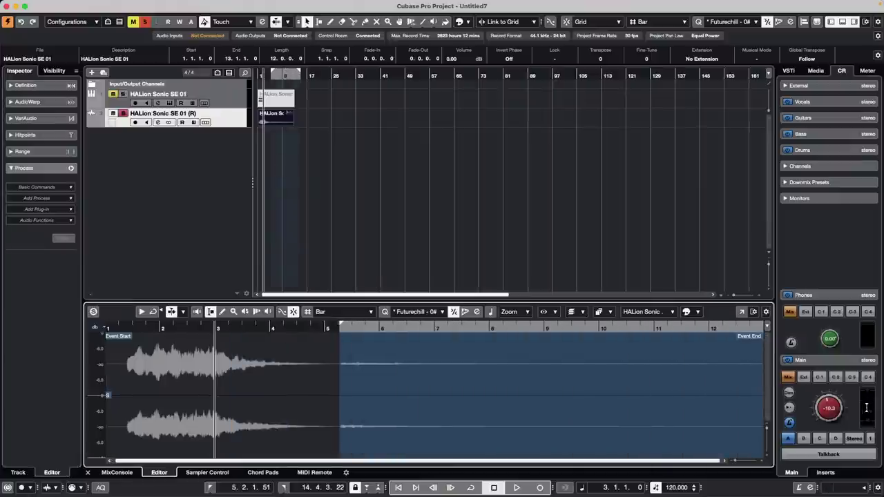
pyautogui.click(71, 188)
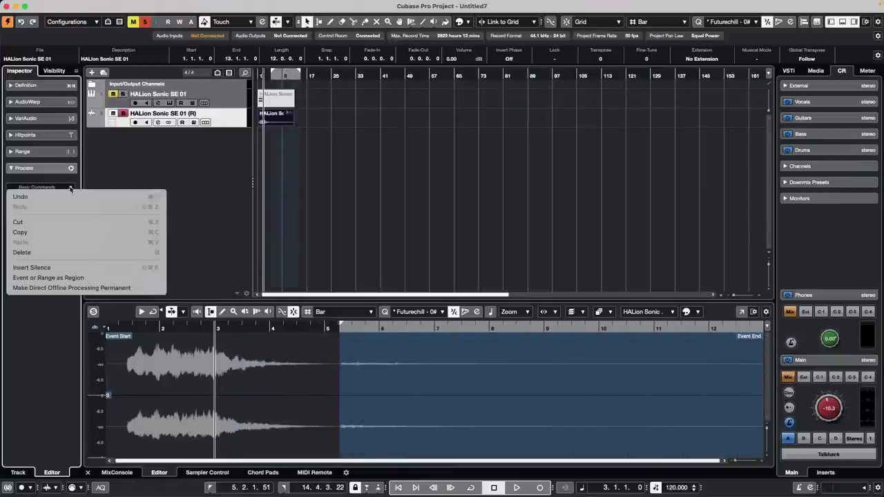
pyautogui.click(31, 267)
# - Undo the silence insertion and audition the rendered audio from about the middle of bar 2 through its faded tail
pyautogui.moveTo(248, 327); pyautogui.dragTo(190, 326)
pyautogui.press('space')
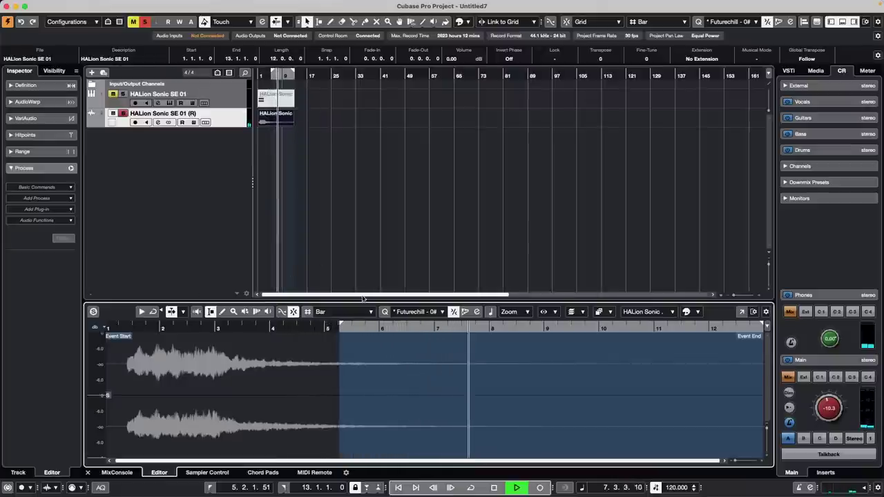
pyautogui.press('space')
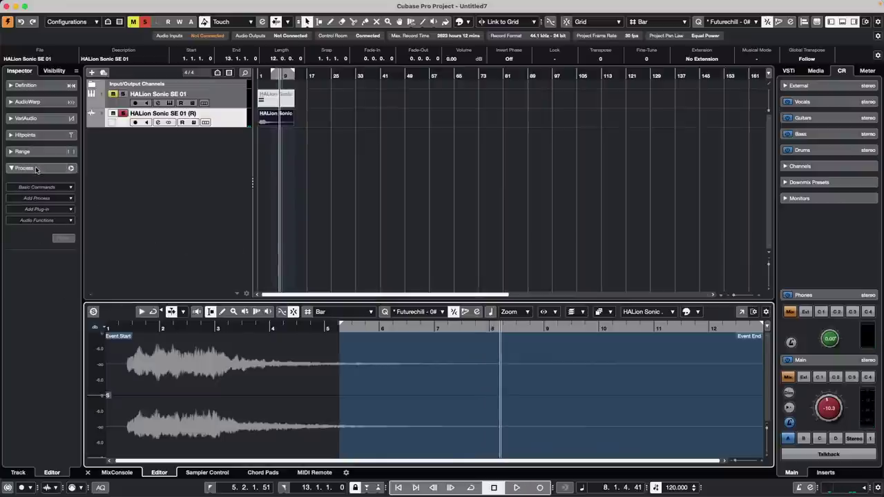
pyautogui.click(38, 189)
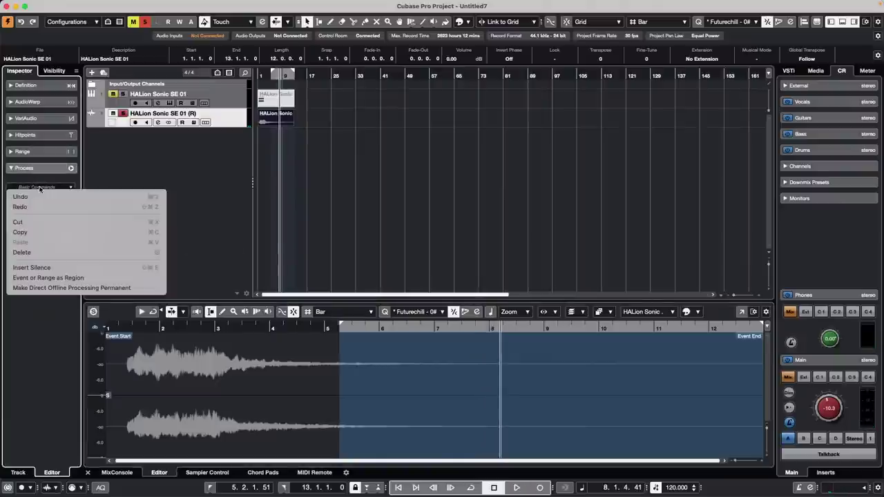
pyautogui.click(43, 306)
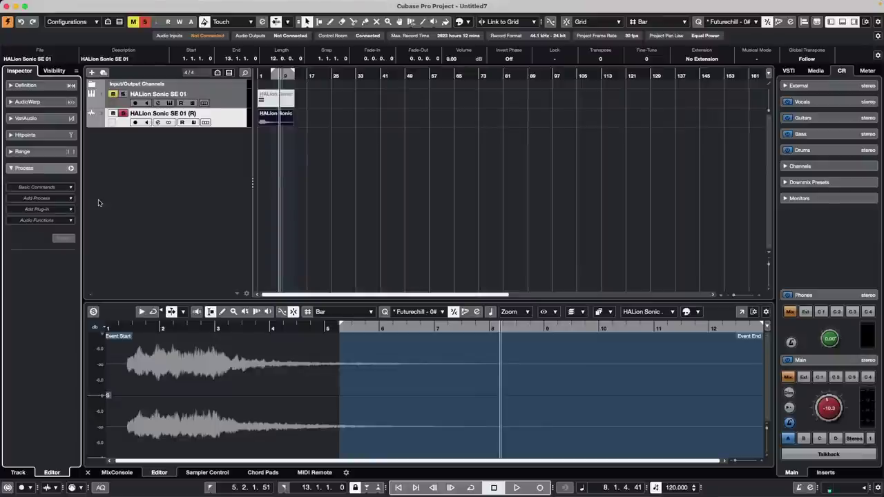
# - Open the Export Audio Mixdown dialog and expand and collapse its Export Queue section several times
pyautogui.moveTo(63, 4)
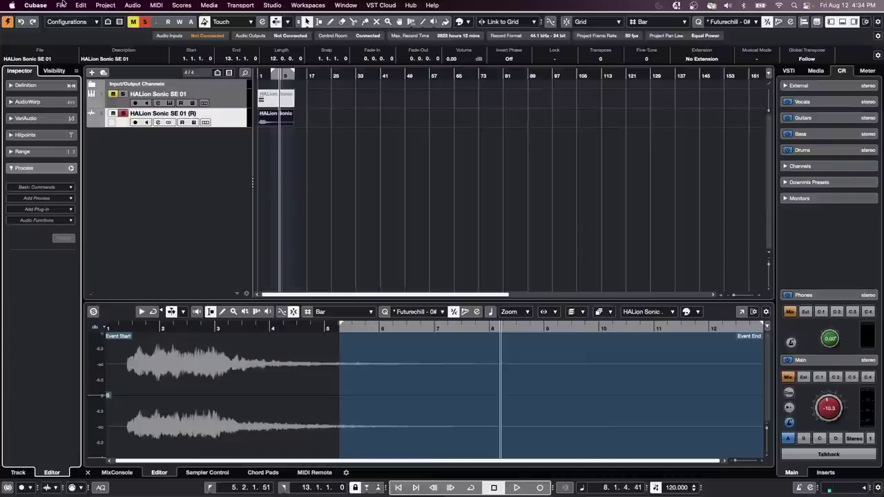
pyautogui.click(31, 5)
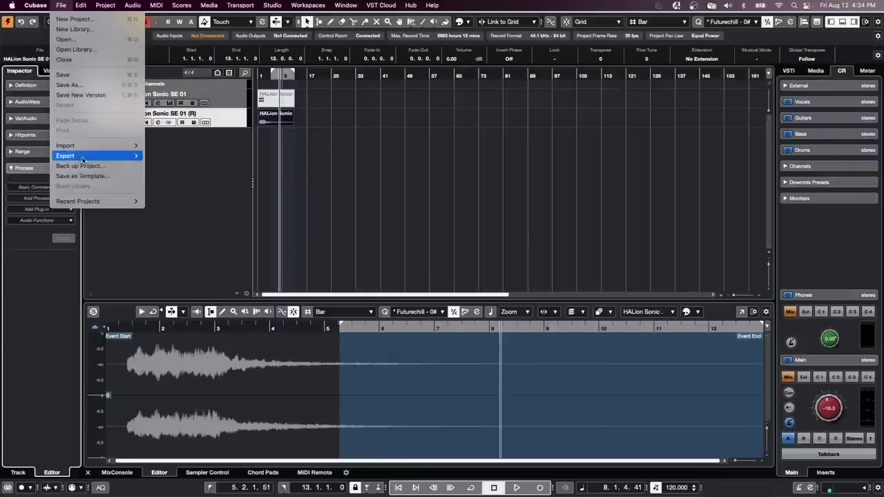
pyautogui.moveTo(82, 158)
pyautogui.click(176, 155)
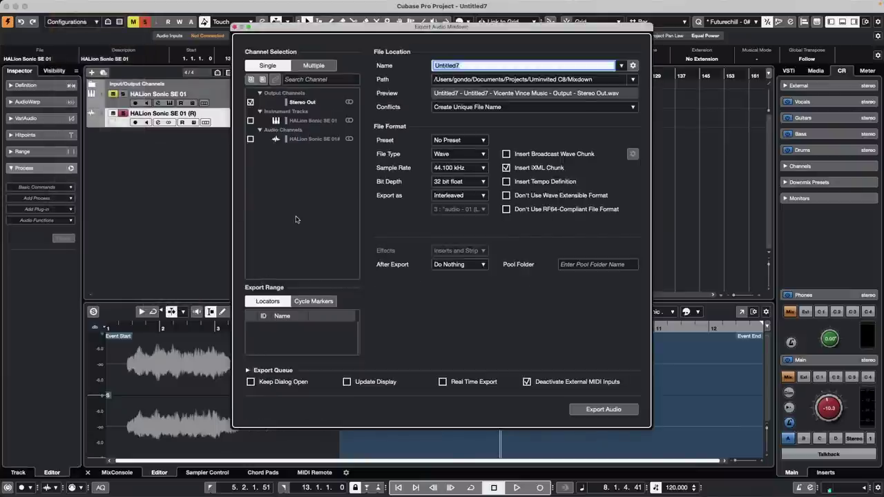
pyautogui.click(248, 371)
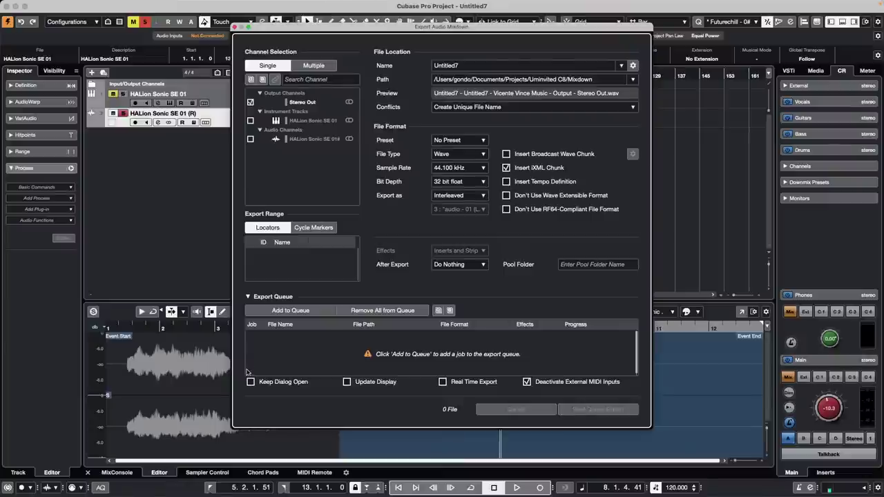
pyautogui.click(249, 297)
pyautogui.click(248, 371)
pyautogui.click(249, 297)
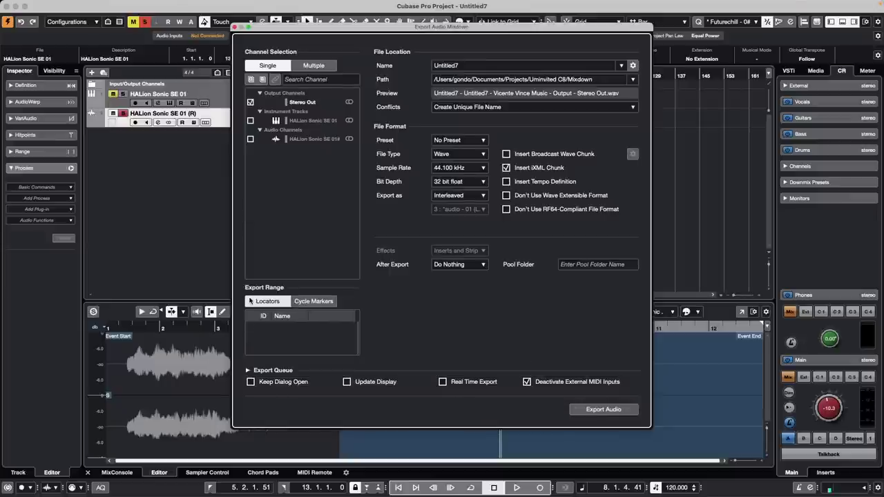
pyautogui.click(247, 368)
pyautogui.click(249, 297)
# - Reduce the height of the Export Audio Mixdown dialog and move it around the screen to check its placement
pyautogui.moveTo(626, 431); pyautogui.dragTo(527, 351)
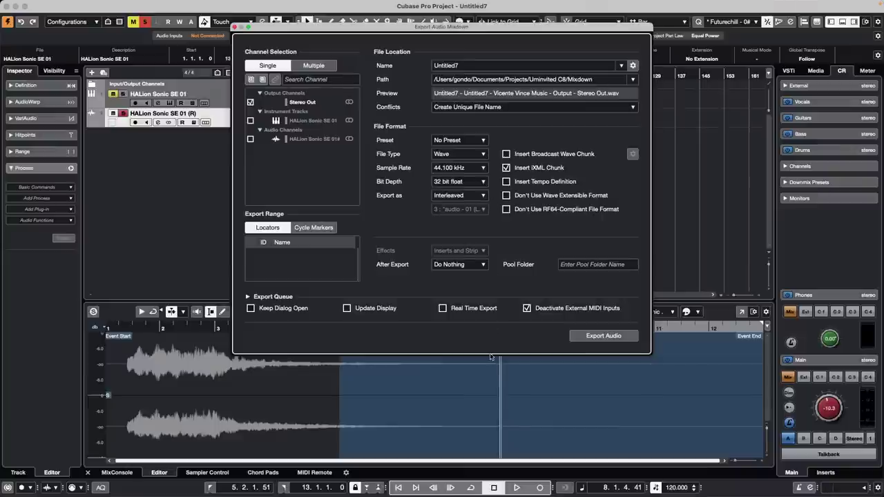
pyautogui.moveTo(494, 356); pyautogui.dragTo(480, 343)
pyautogui.moveTo(388, 32); pyautogui.dragTo(108, 11)
pyautogui.moveTo(257, 11); pyautogui.dragTo(590, 71)
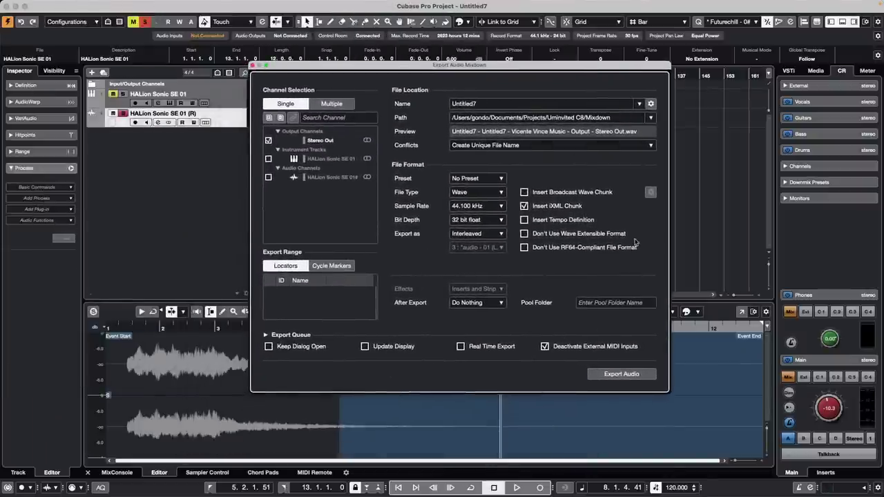
pyautogui.moveTo(652, 75); pyautogui.dragTo(255, 3)
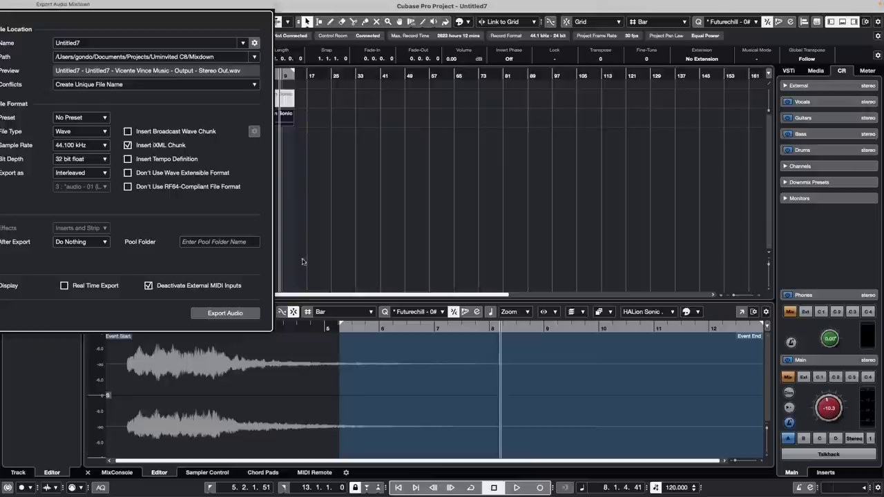
pyautogui.moveTo(208, 4); pyautogui.dragTo(533, 58)
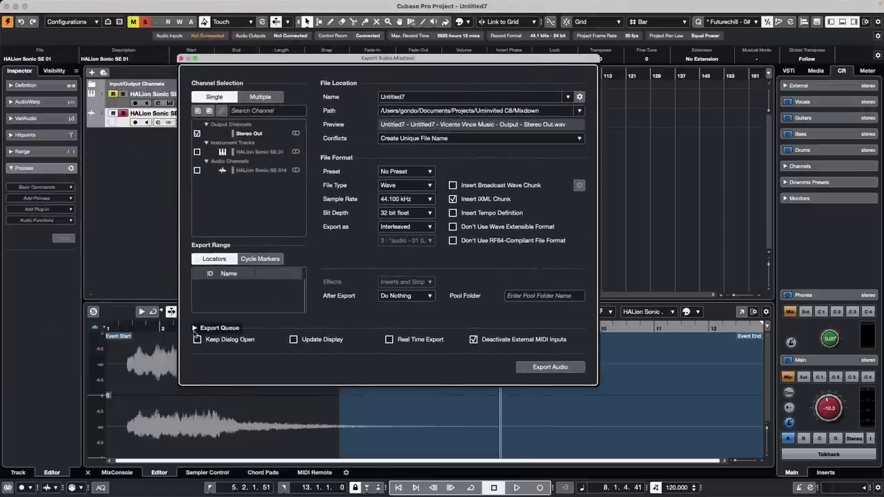
# - Expand and collapse the Export Queue once more, shrink the export dialog to its smaller height, and close it without exporting
pyautogui.click(195, 328)
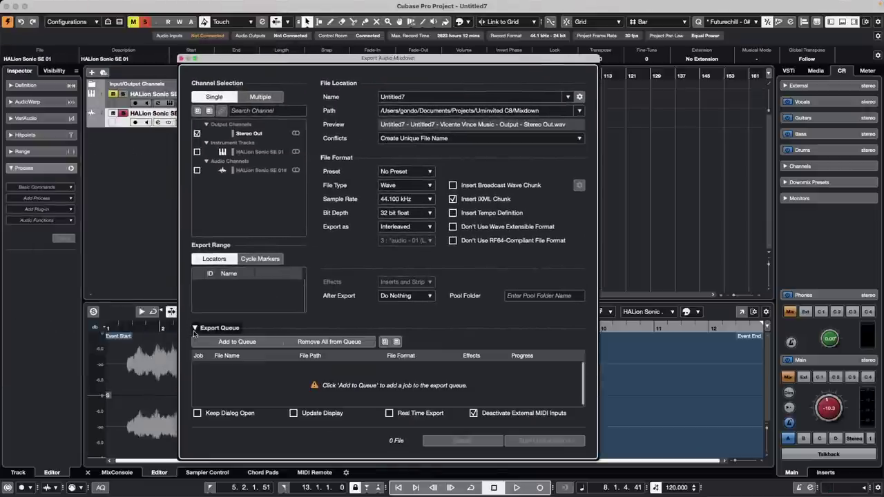
pyautogui.click(195, 329)
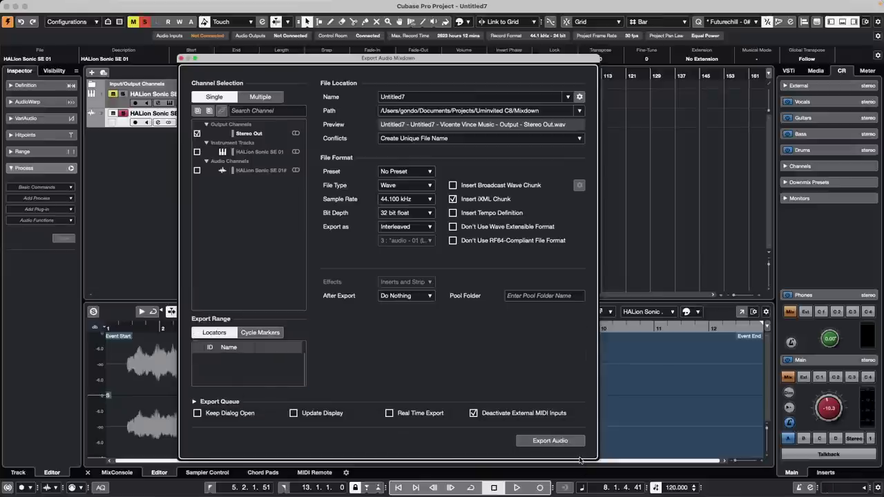
pyautogui.moveTo(597, 457); pyautogui.dragTo(597, 385)
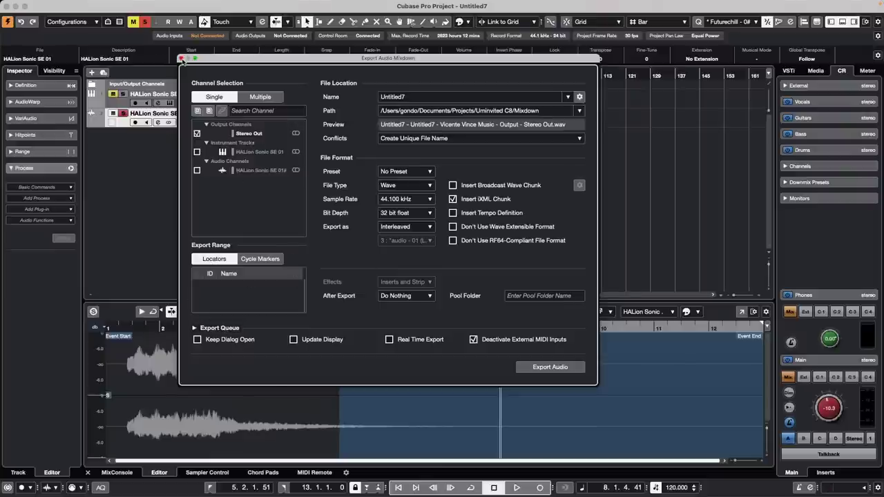
pyautogui.click(181, 58)
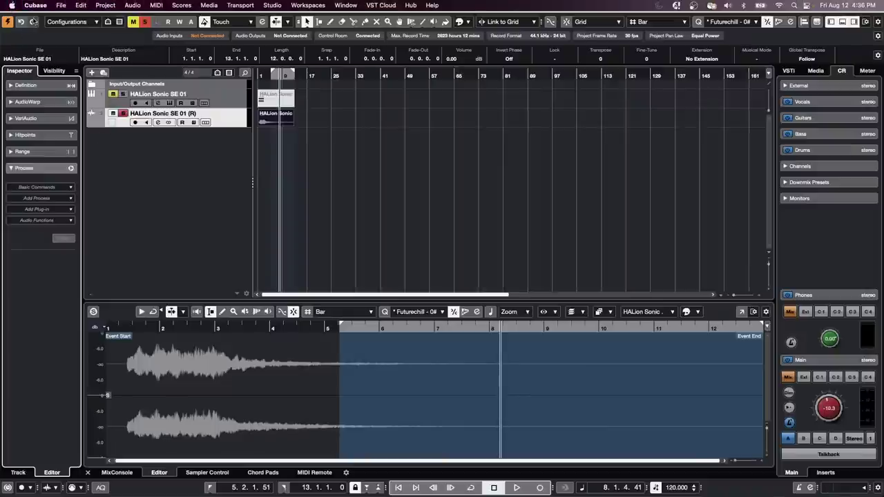
# - Open the Preferences, review the General page, and close the dialog without changing any setting
pyautogui.click(14, 5)
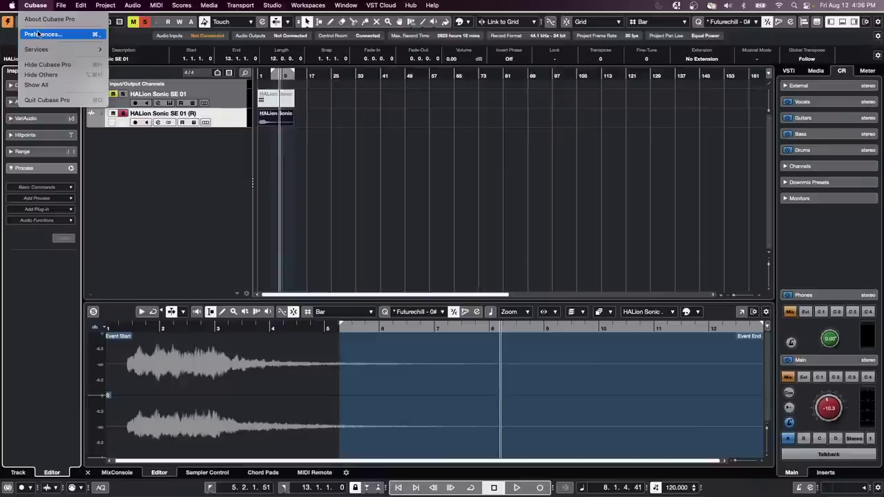
pyautogui.click(39, 34)
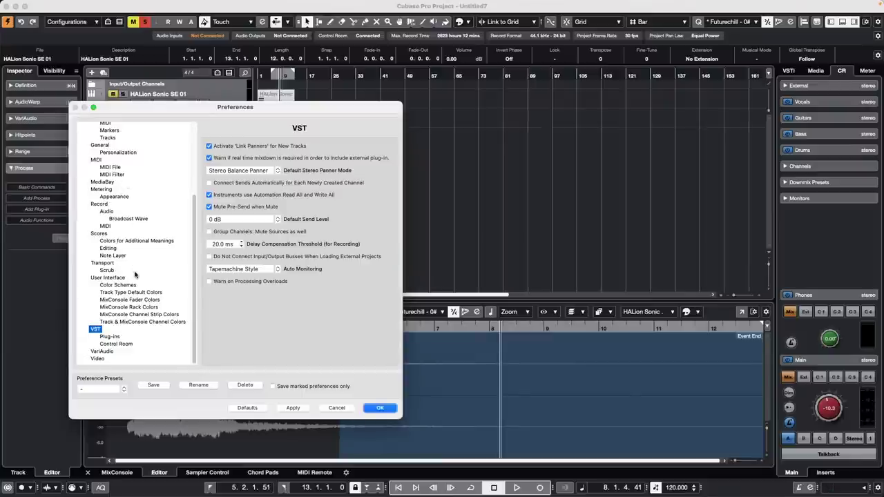
pyautogui.scroll(5, 132, 267)
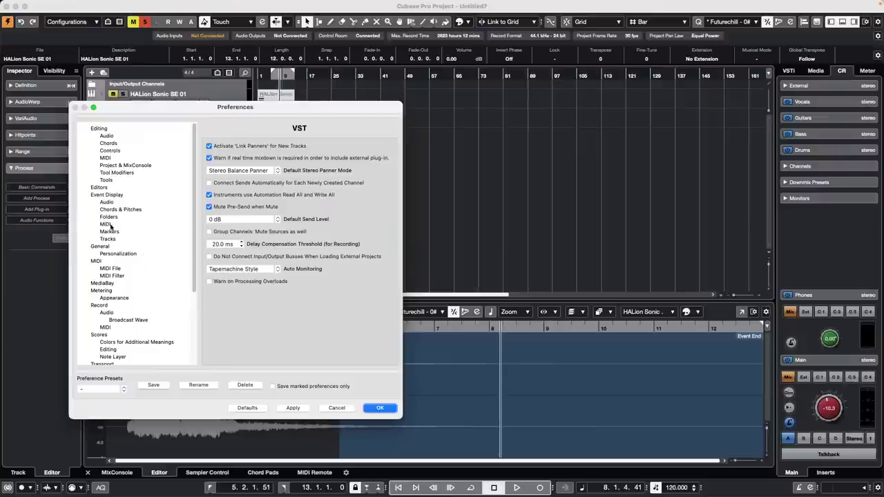
pyautogui.click(101, 247)
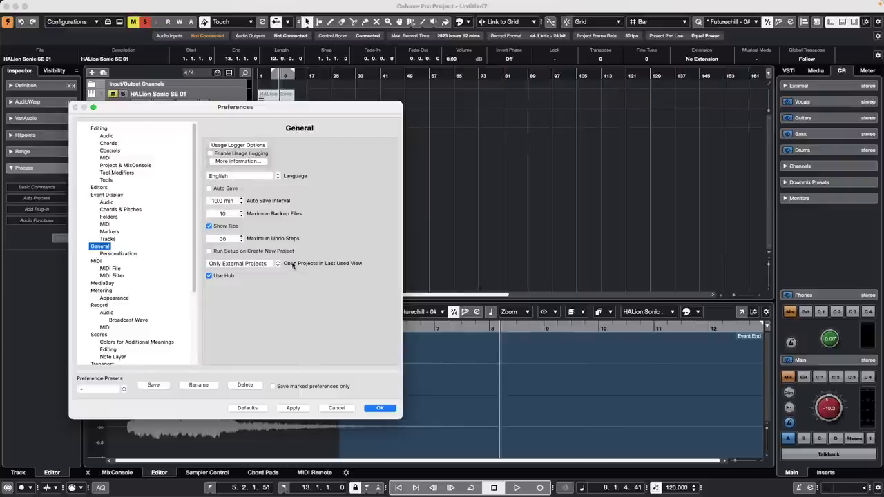
pyautogui.click(384, 408)
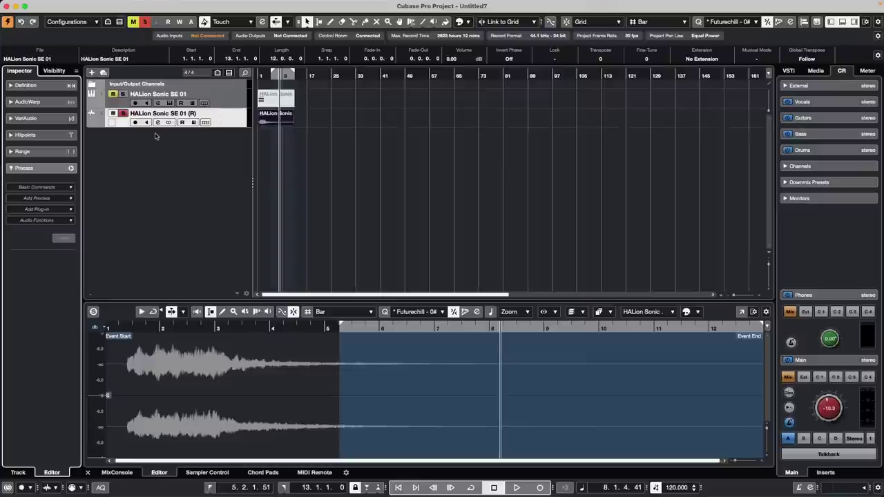
# - Load the FX Modulator modulation effect into the first insert slot of the rendered HALion Sonic SE 01 (R) audio track
pyautogui.click(235, 119)
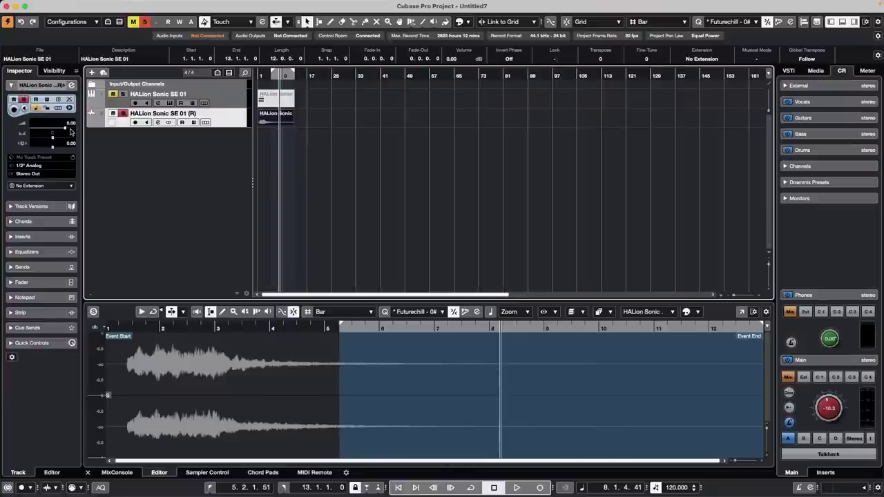
pyautogui.click(31, 237)
pyautogui.click(48, 147)
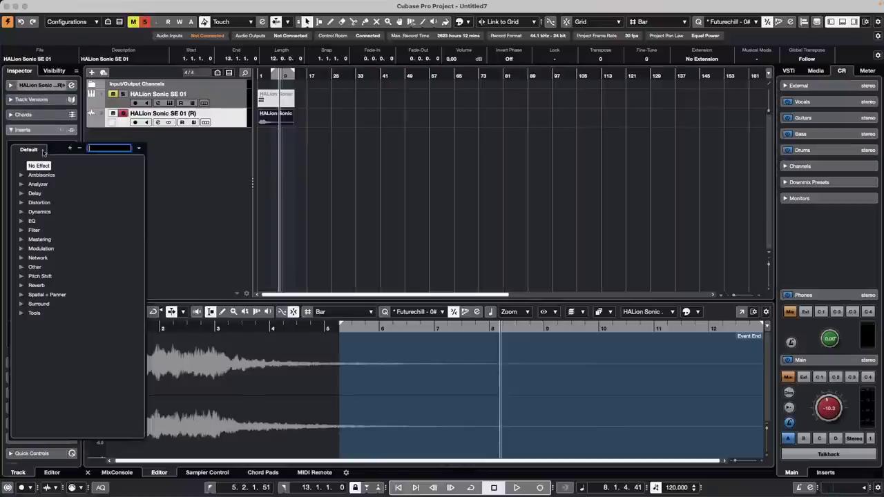
pyautogui.click(22, 249)
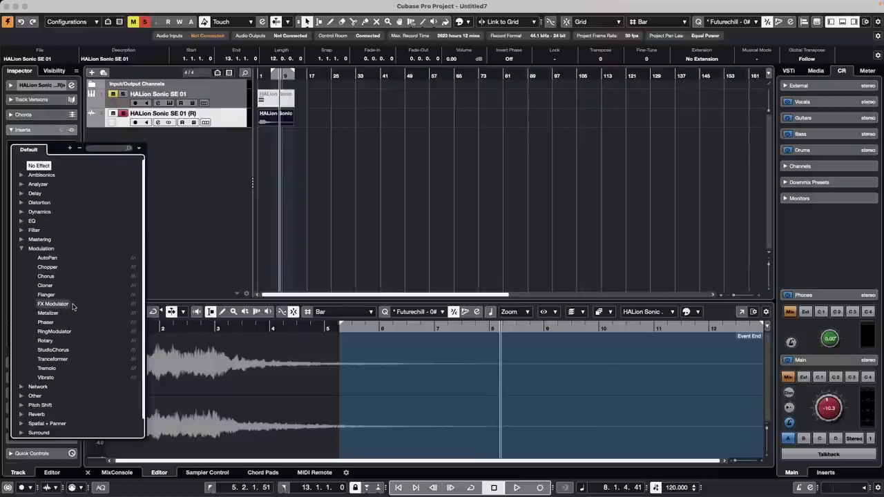
pyautogui.click(69, 307)
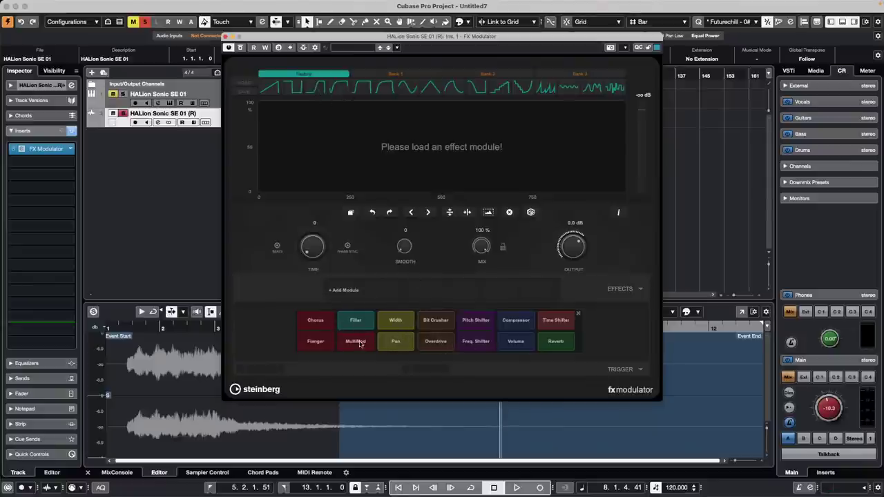
# - Add a Volume module with a factory ducking curve in FX Modulator and set its time to 4/1
pyautogui.click(523, 345)
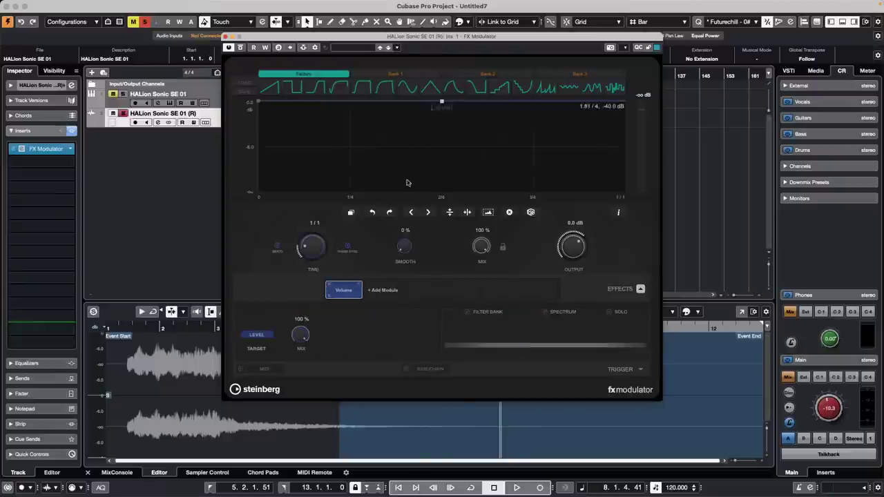
pyautogui.click(383, 90)
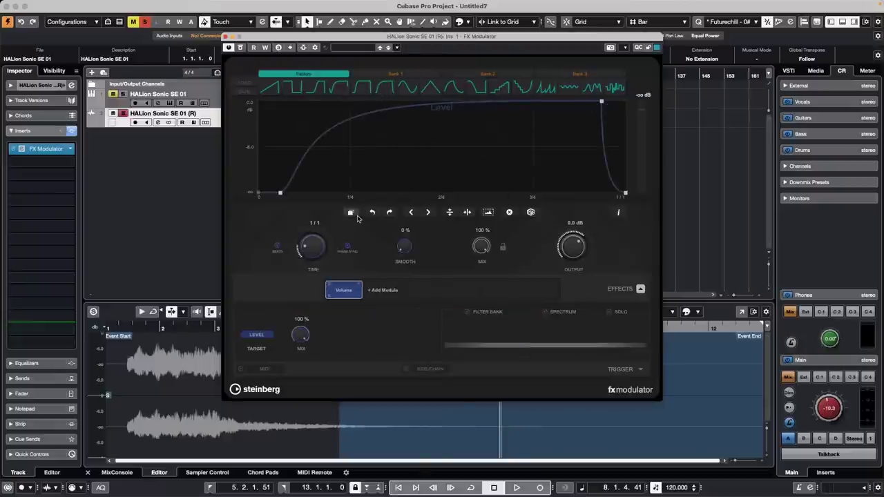
pyautogui.click(372, 213)
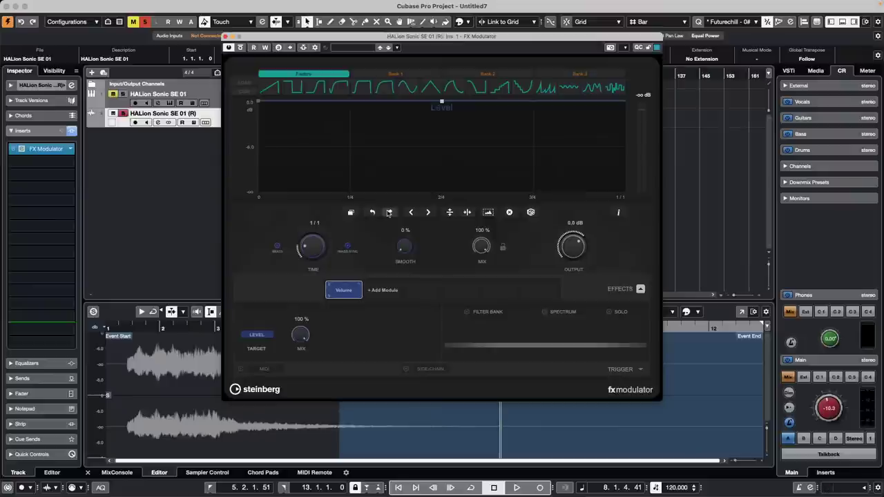
pyautogui.click(388, 212)
pyautogui.moveTo(312, 247)
pyautogui.mouseDown()
pyautogui.moveTo(316, 233)
pyautogui.moveTo(307, 281)
pyautogui.moveTo(306, 254)
pyautogui.mouseUp()
# - Reshape the Volume module's level curve with extra points around 1/1 and 2/1, view the other available modules, and close FX Modulator
pyautogui.click(445, 98)
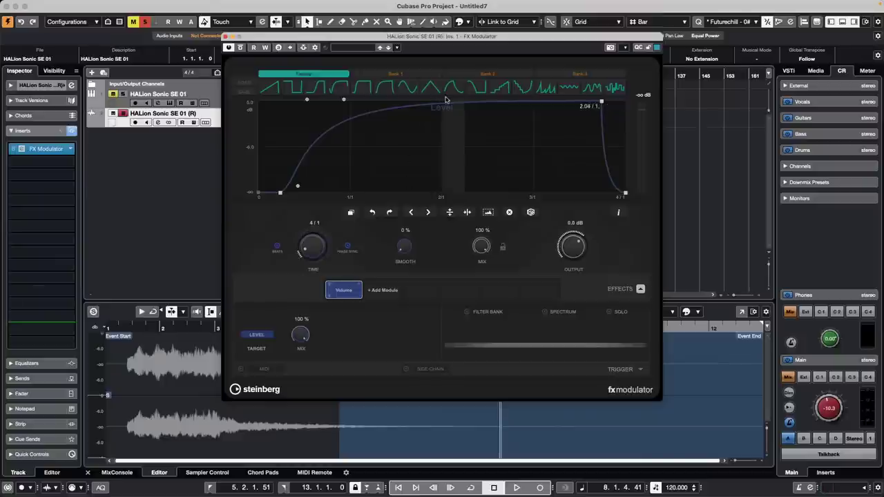
pyautogui.click(436, 88)
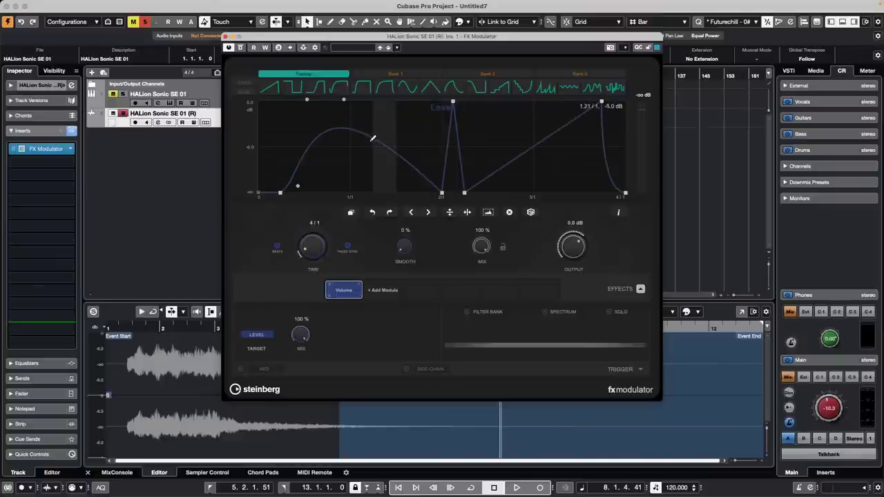
pyautogui.click(369, 142)
pyautogui.moveTo(380, 154); pyautogui.dragTo(422, 129)
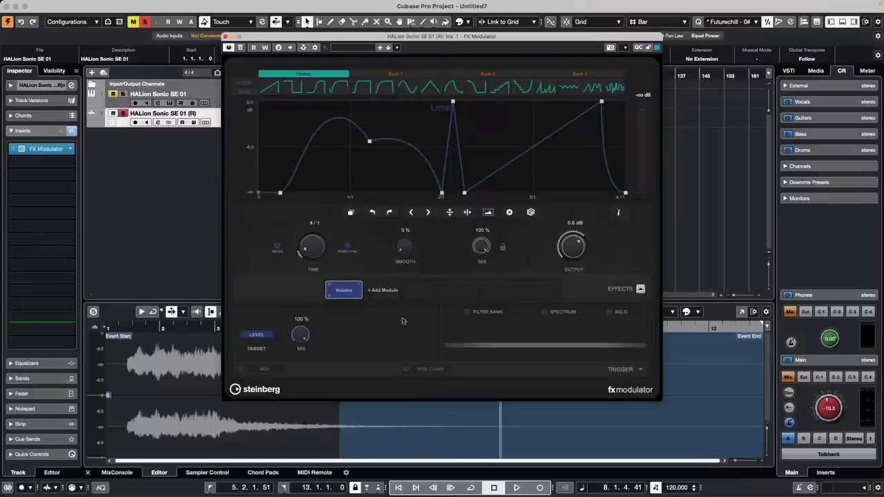
pyautogui.click(384, 290)
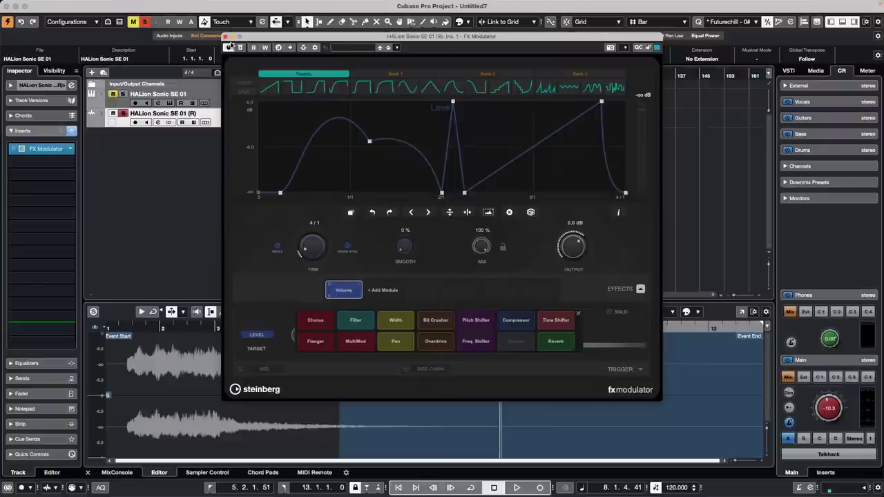
pyautogui.click(225, 36)
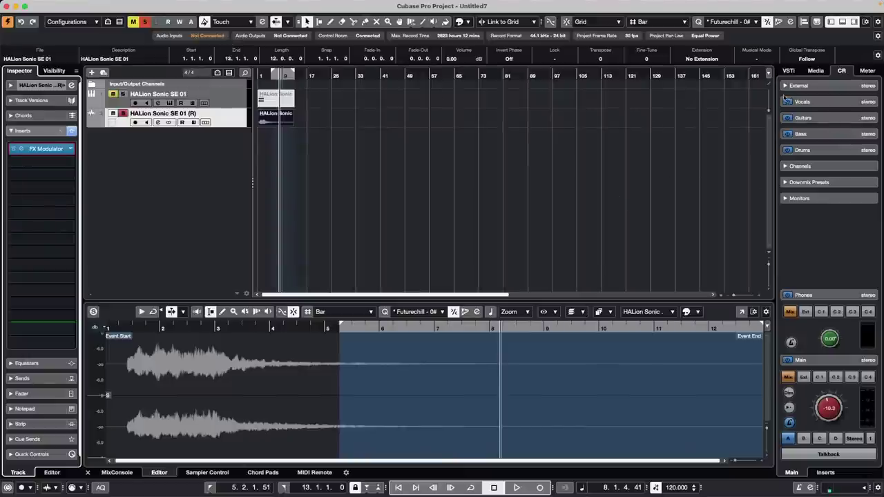
# - Create a Retrologue instrument track from the media browser's VST Instruments and move its plug-in window down over the lower zone
pyautogui.click(816, 71)
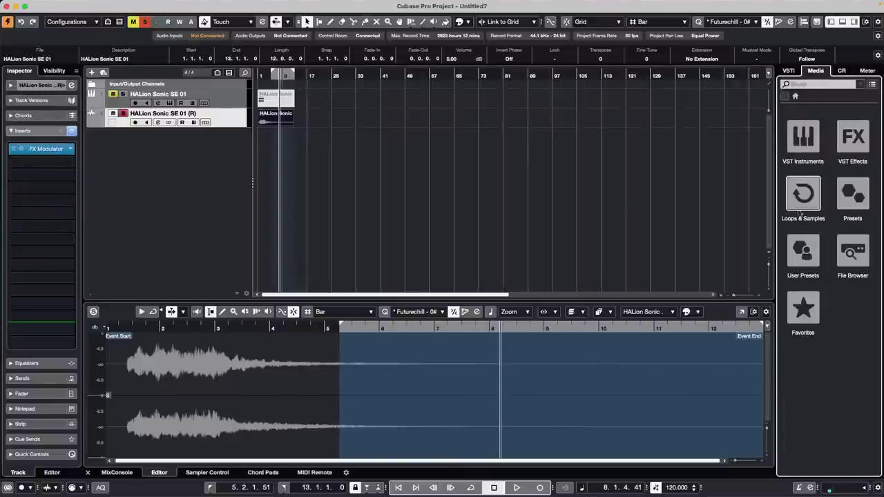
pyautogui.click(803, 137)
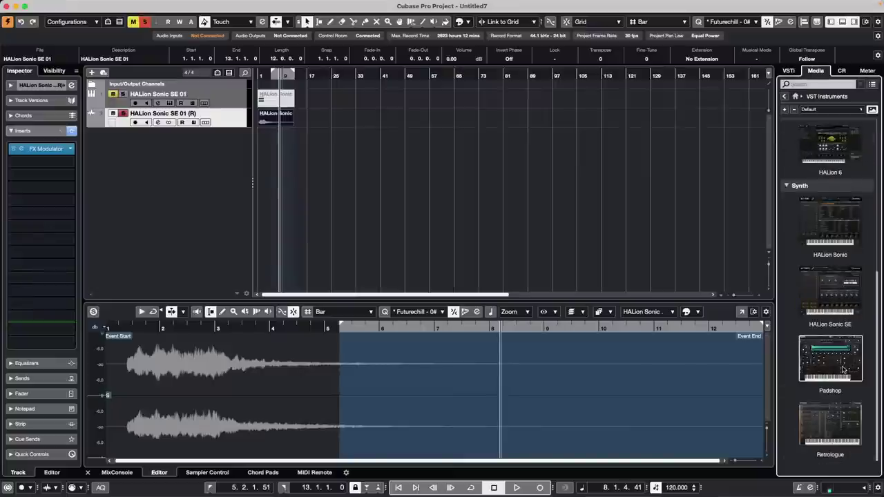
pyautogui.moveTo(839, 442); pyautogui.dragTo(211, 148)
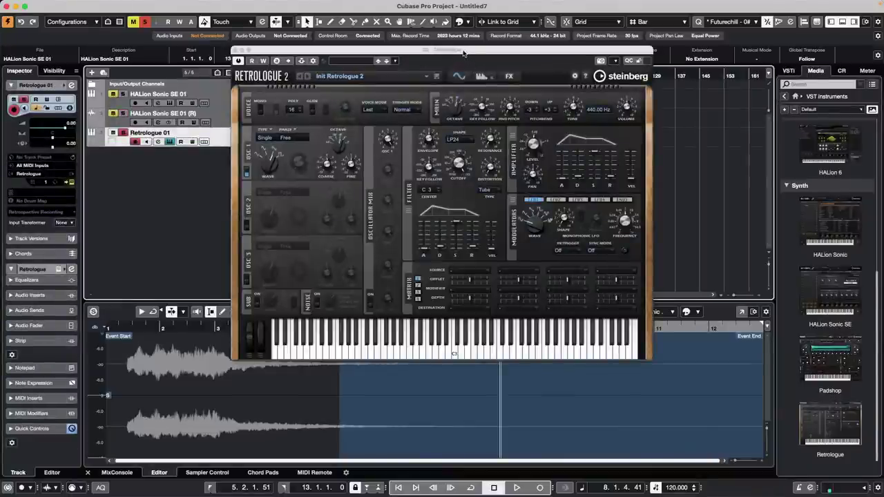
pyautogui.moveTo(464, 51); pyautogui.dragTo(322, 94)
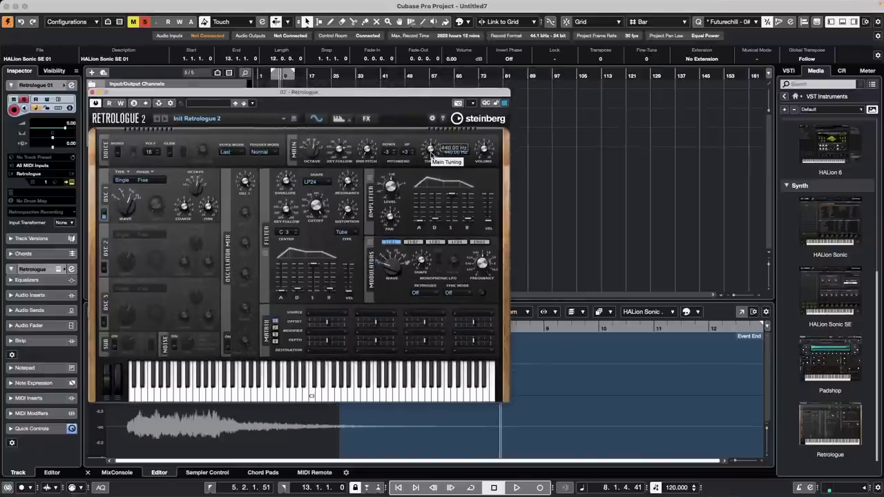
# - Show the quick controls in the Retrologue window and enable oscillators 2 and 3
pyautogui.click(486, 104)
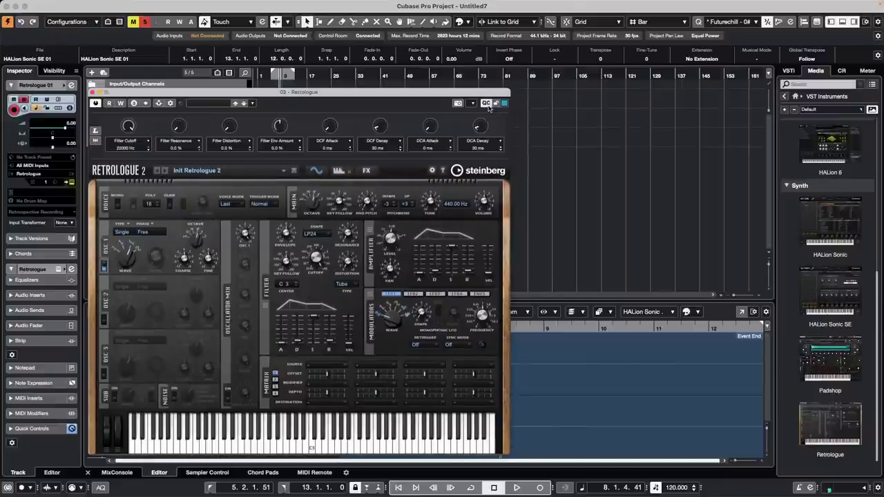
pyautogui.click(487, 105)
pyautogui.click(487, 104)
pyautogui.click(487, 104)
pyautogui.click(487, 104)
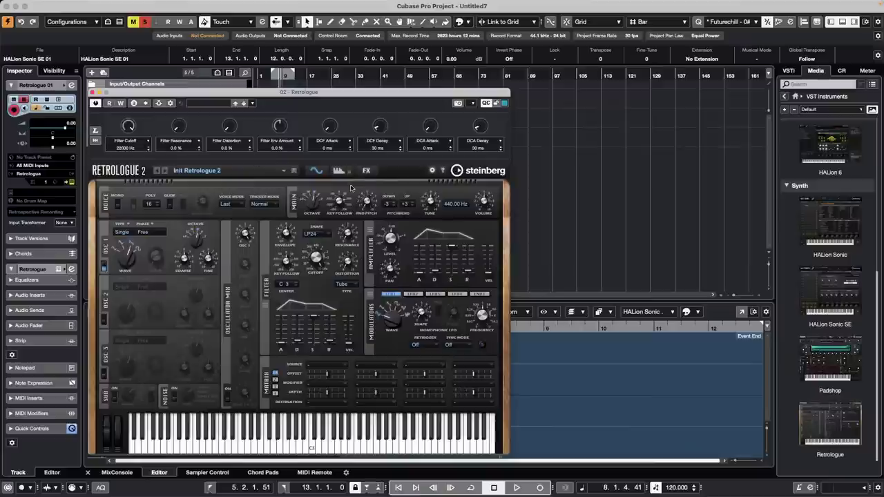
pyautogui.click(105, 319)
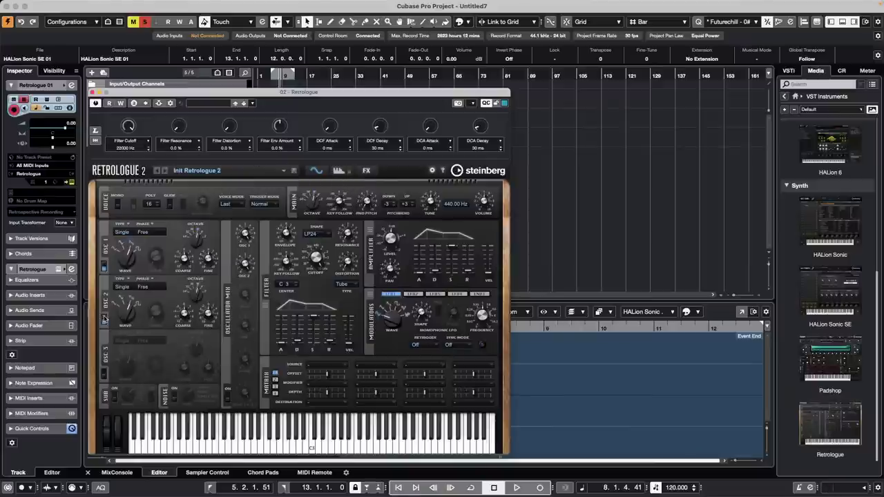
pyautogui.click(105, 375)
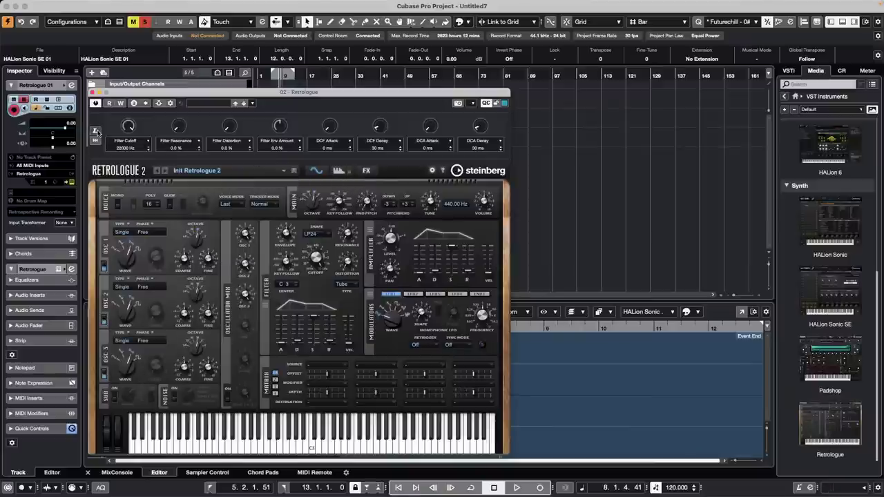
# - Start quick control learn mode and assign Master Tune to the first slot by tuning Retrologue to 438.98 Hz
pyautogui.click(97, 131)
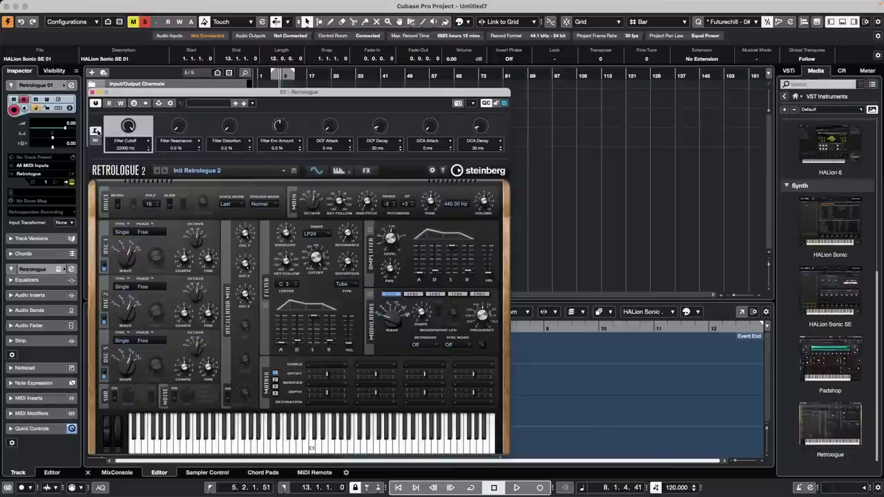
pyautogui.click(486, 103)
pyautogui.click(487, 103)
pyautogui.click(487, 104)
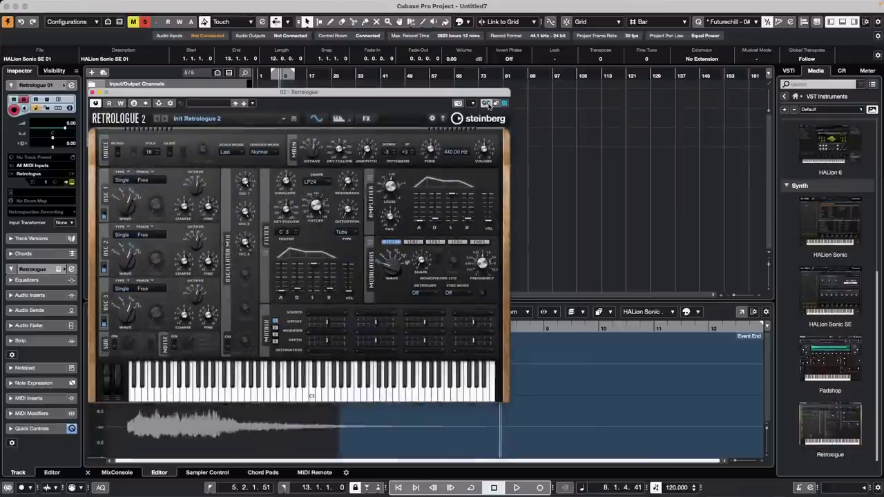
pyautogui.click(487, 103)
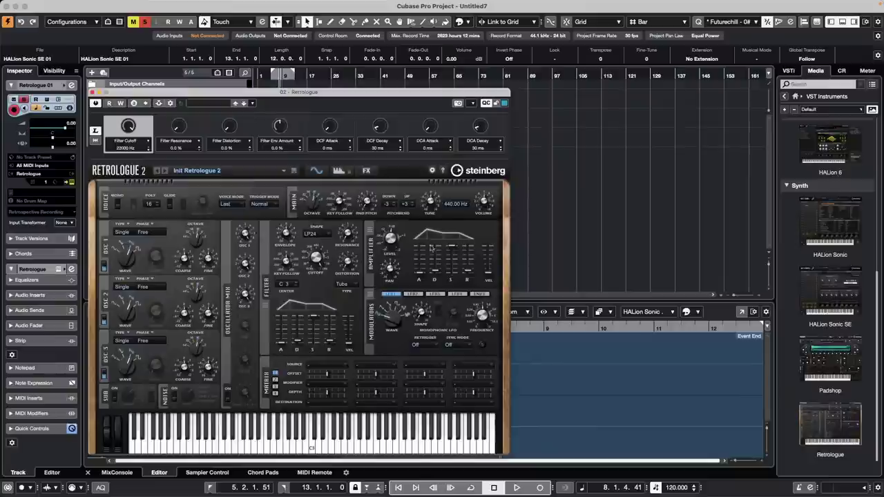
pyautogui.moveTo(432, 201)
pyautogui.moveTo(431, 201)
pyautogui.mouseDown()
pyautogui.moveTo(430, 193)
pyautogui.moveTo(432, 216)
pyautogui.mouseUp()
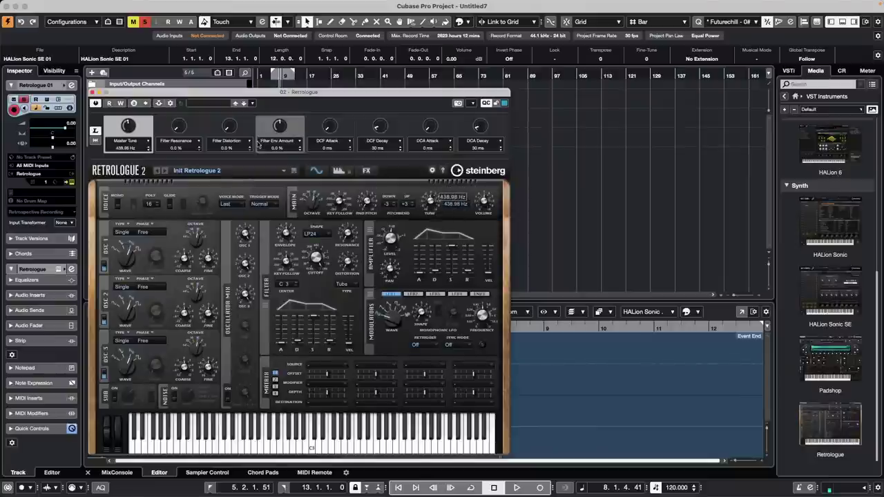
# - Assign Filter Key Follow at 6% to the second quick control slot and Filter Resonance at 31.0% to the third
pyautogui.click(178, 128)
pyautogui.moveTo(290, 263)
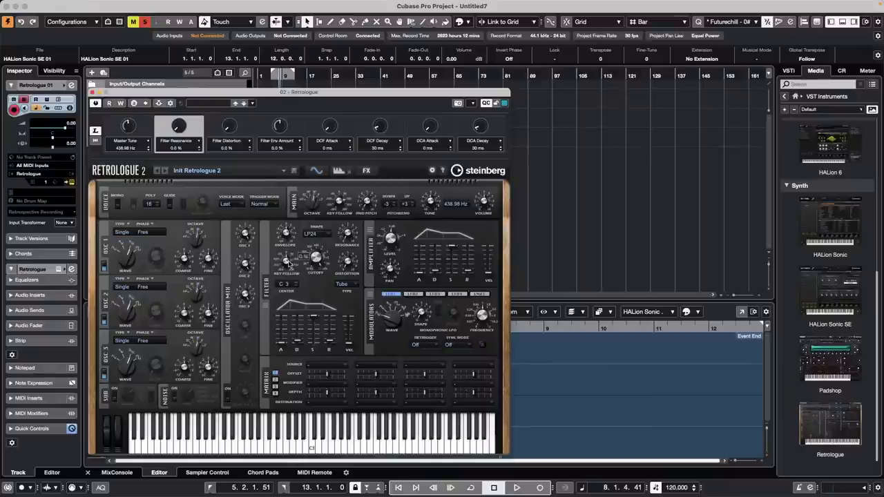
pyautogui.moveTo(289, 264); pyautogui.dragTo(289, 262)
pyautogui.click(235, 128)
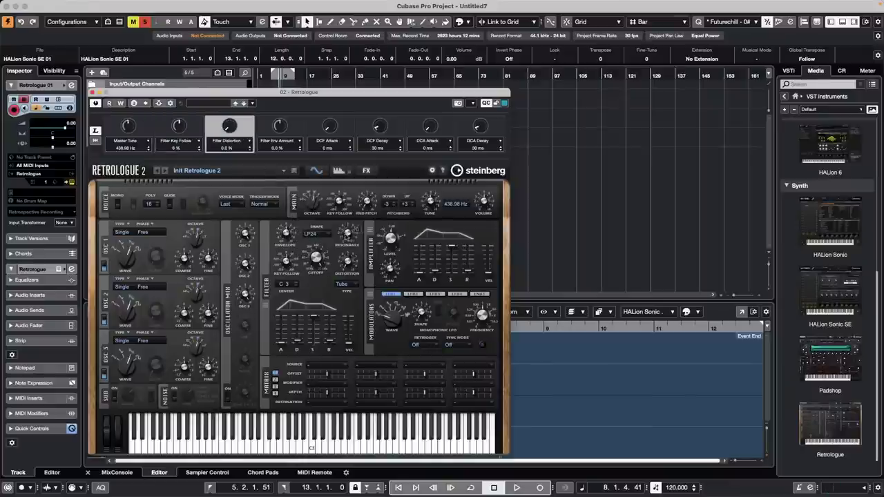
pyautogui.click(348, 233)
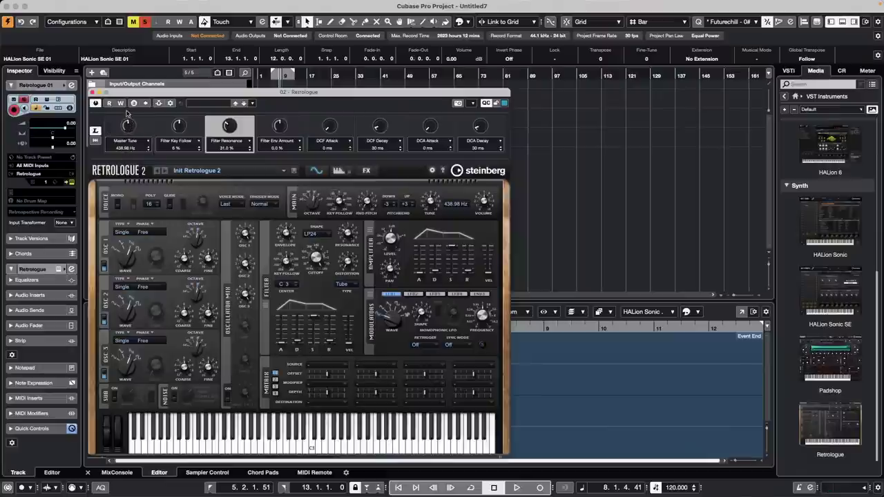
# - End learn mode, set the quick controls to Master Tune 441.34 Hz, Filter Key Follow -10% and Filter Resonance 75.9%, and close Retrologue
pyautogui.click(128, 128)
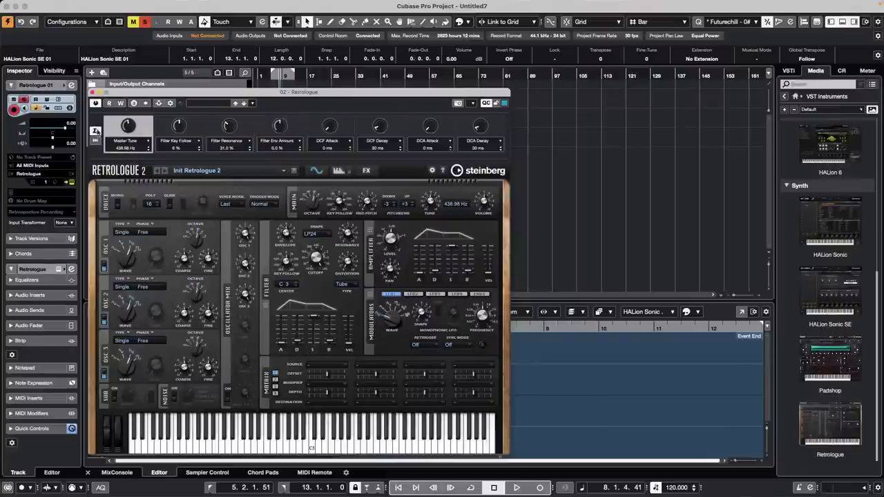
pyautogui.click(97, 132)
pyautogui.moveTo(129, 126); pyautogui.dragTo(178, 135)
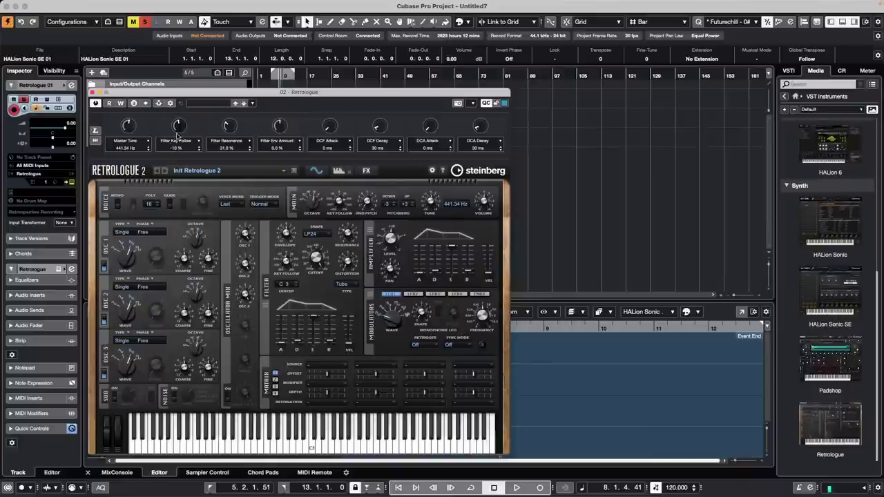
pyautogui.moveTo(230, 127); pyautogui.dragTo(228, 139)
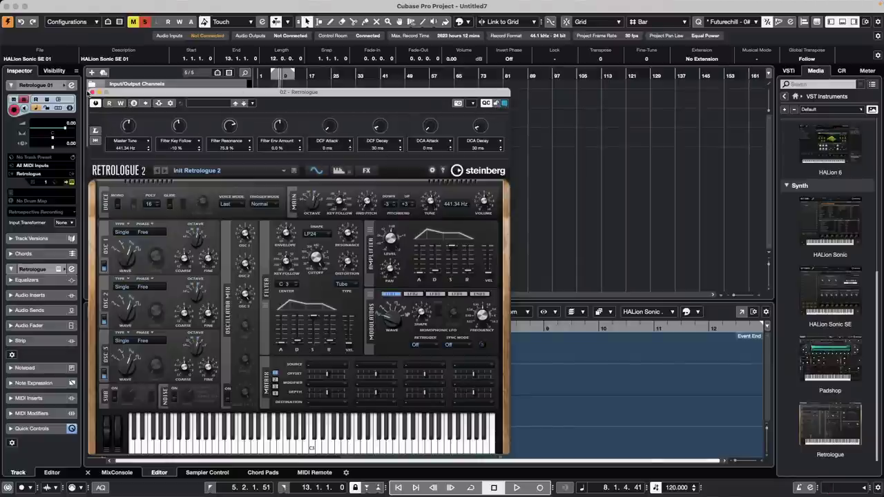
pyautogui.click(93, 92)
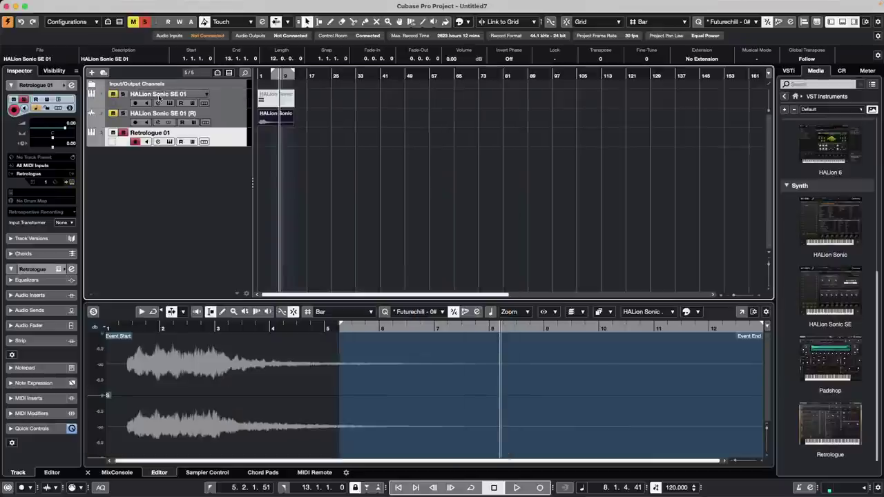
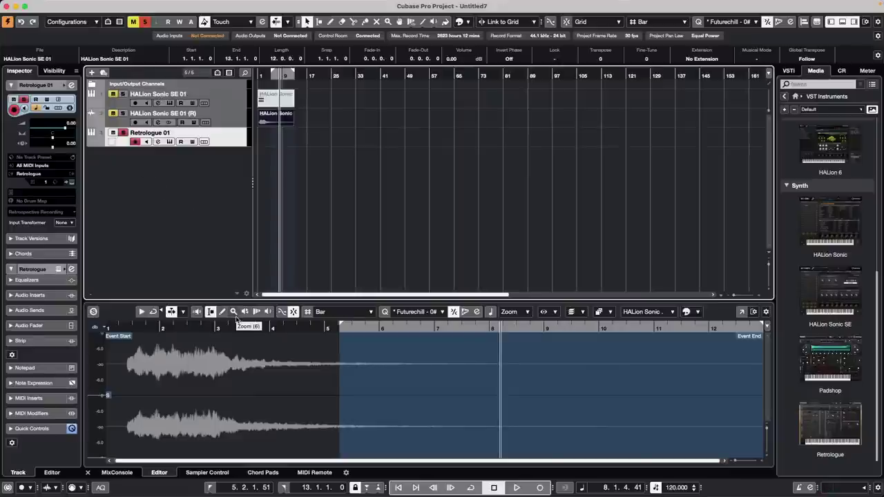
# - Show the MIDI Remote controllers in the lower zone and expand the Retrologue 01 track's Quick Controls
pyautogui.click(314, 472)
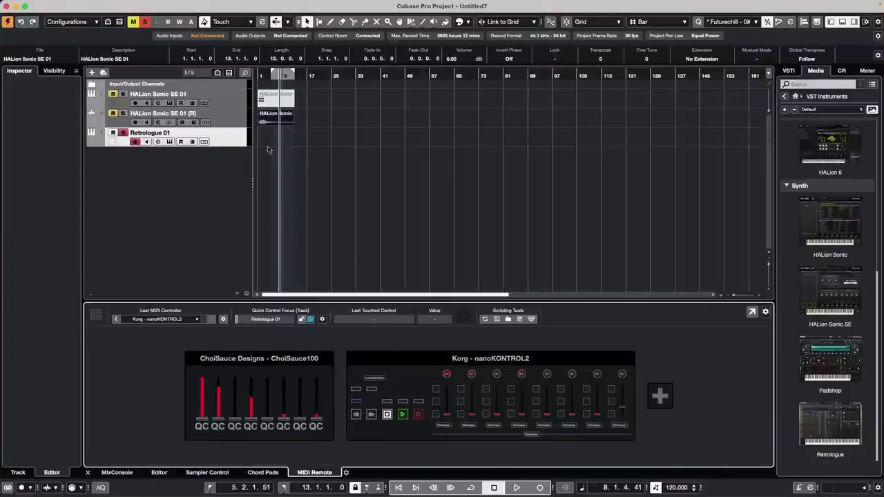
pyautogui.click(240, 144)
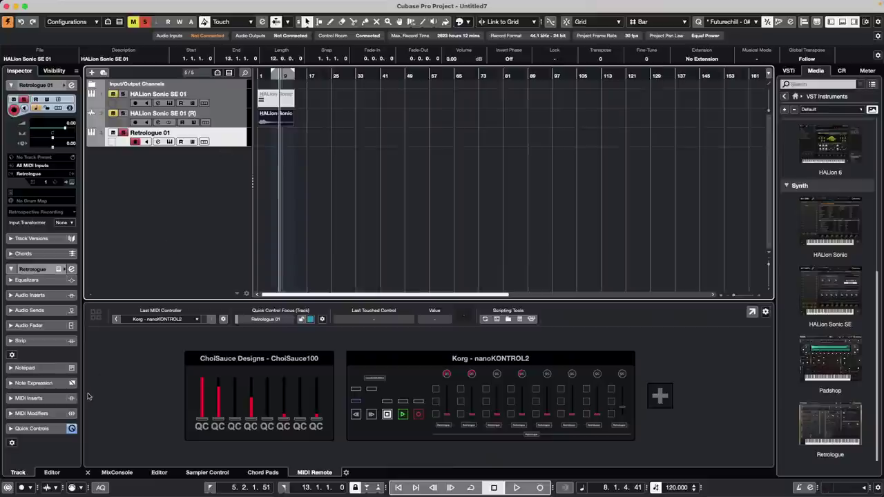
pyautogui.click(12, 430)
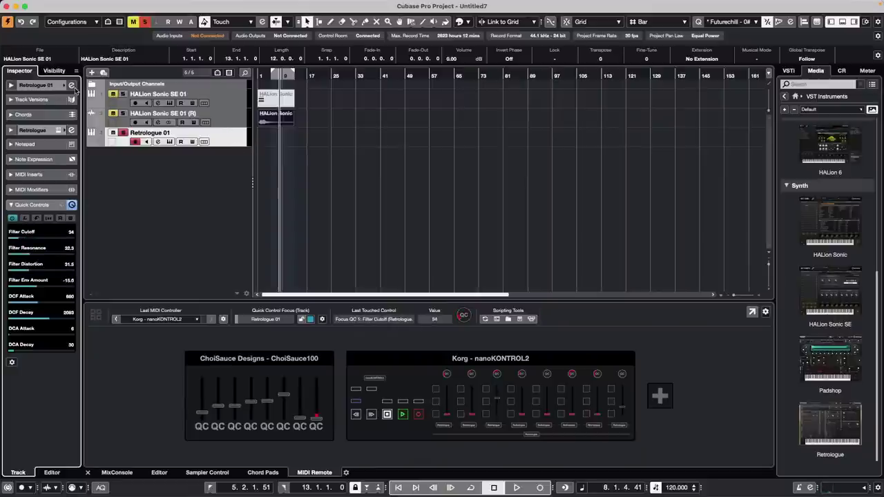
# - Reopen the Retrologue instrument window from the Retrologue 01 track and move it clear of the track list
pyautogui.click(71, 85)
pyautogui.click(191, 67)
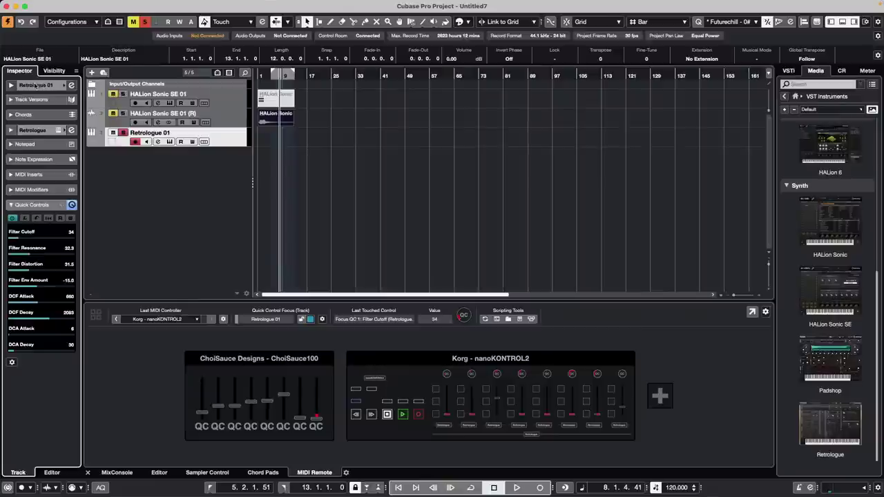
pyautogui.click(50, 85)
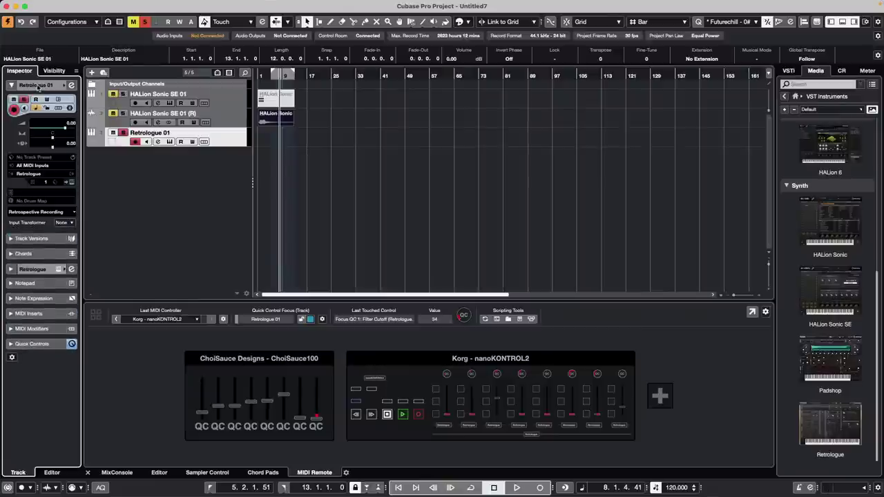
pyautogui.click(72, 182)
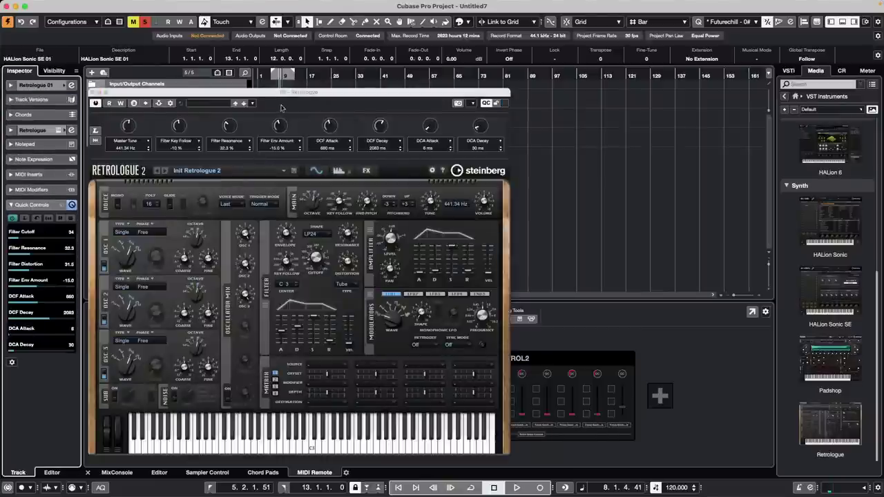
pyautogui.moveTo(286, 94); pyautogui.dragTo(473, 75)
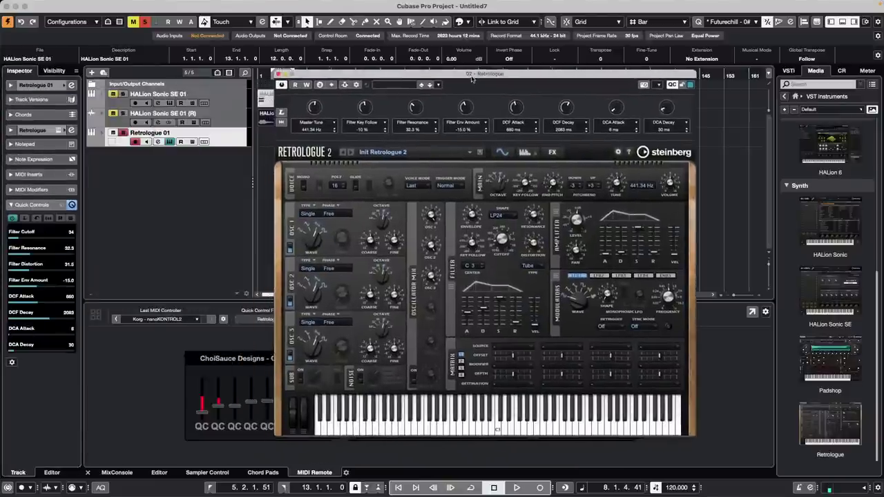
# - Hide Retrologue's quick controls, uncover the ChoiSauce100 surface, and set Master Tune to 436.21 Hz with its first fader
pyautogui.click(282, 112)
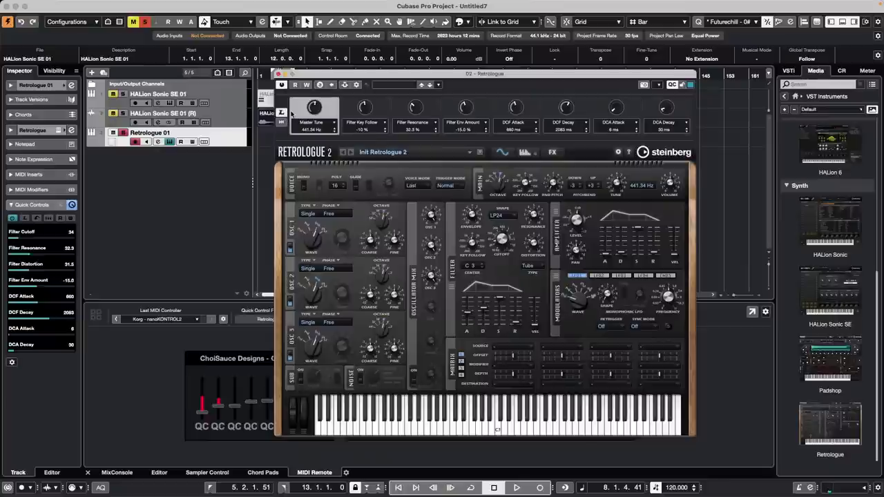
pyautogui.click(282, 113)
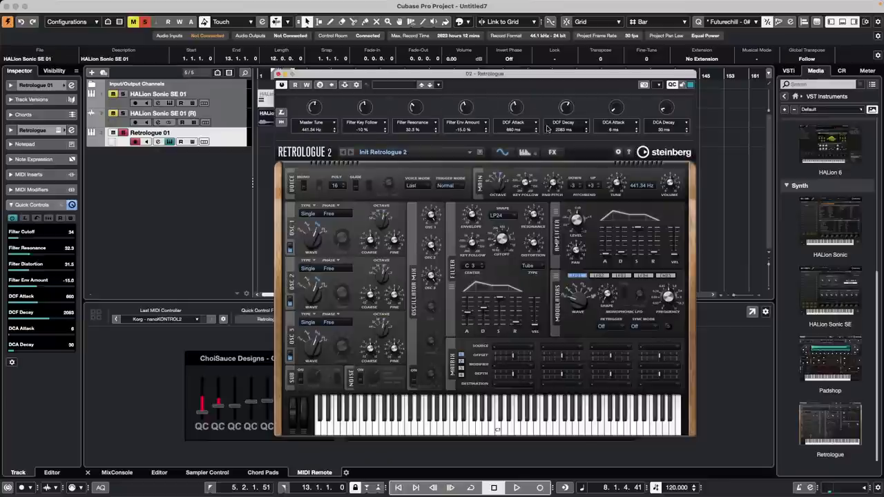
pyautogui.click(675, 85)
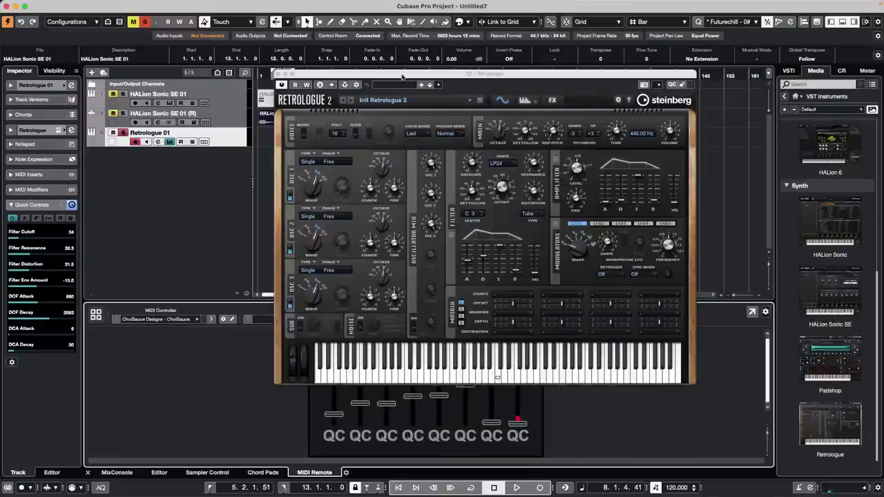
pyautogui.moveTo(401, 76); pyautogui.dragTo(40, 72)
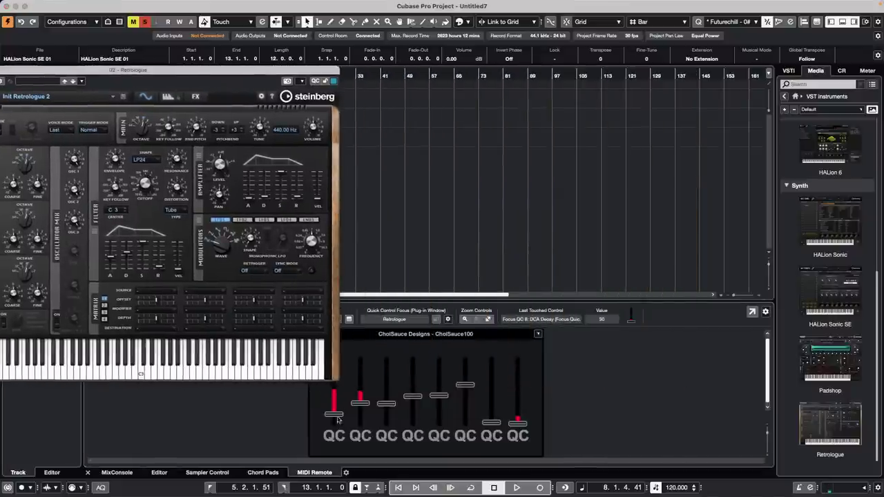
pyautogui.moveTo(337, 417); pyautogui.dragTo(338, 396)
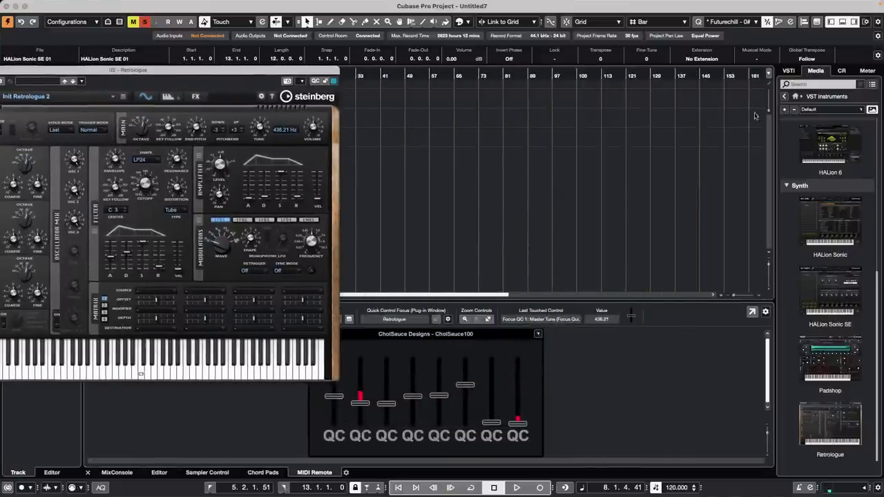
# - Open the MIDI Remote Mapping Assistant and map the ChoiSauce100's first fader to Retrologue's DCF Attack
pyautogui.click(817, 21)
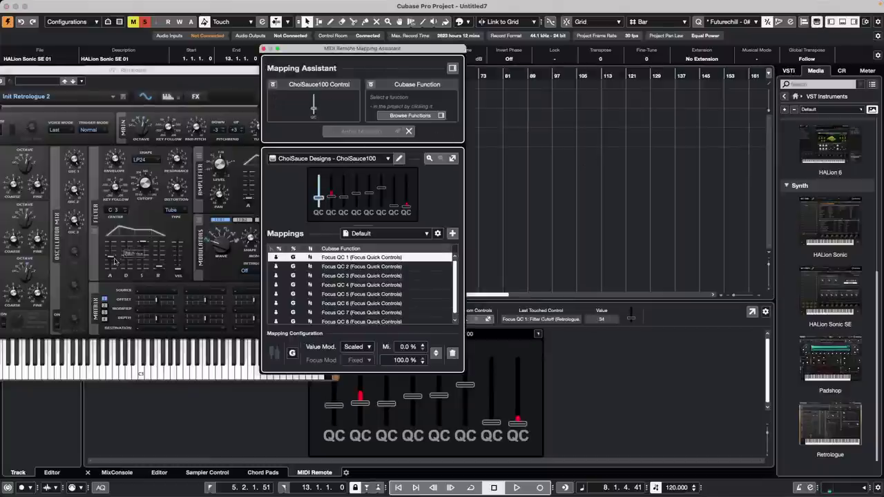
pyautogui.rightClick(111, 262)
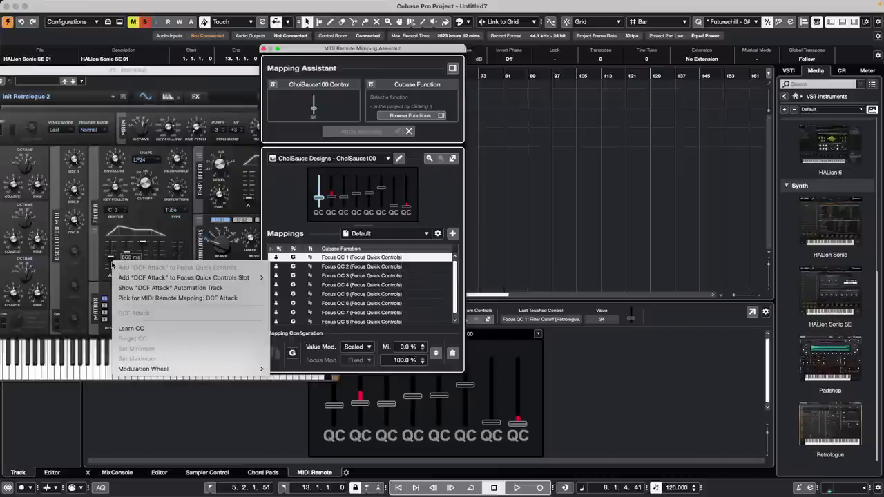
pyautogui.moveTo(158, 279)
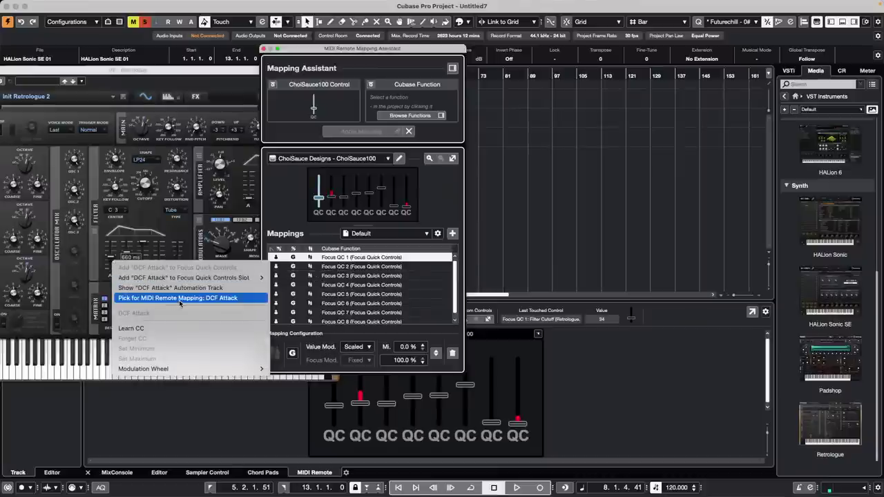
pyautogui.click(179, 299)
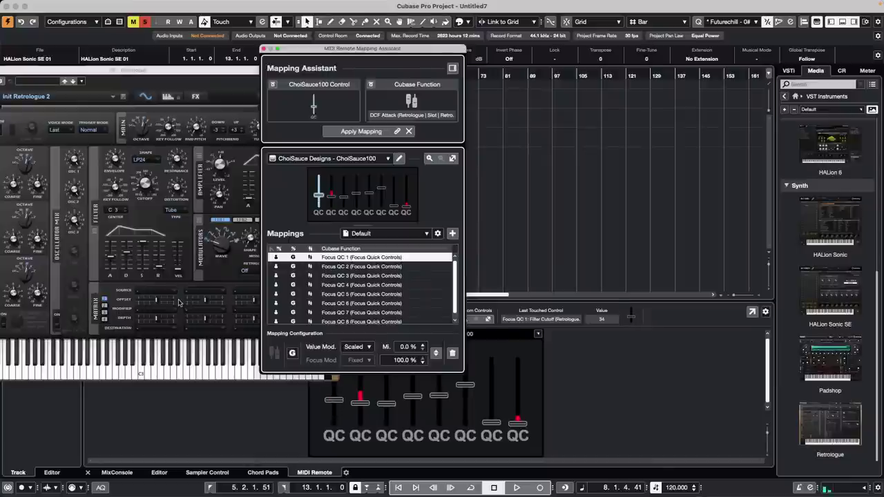
pyautogui.click(348, 132)
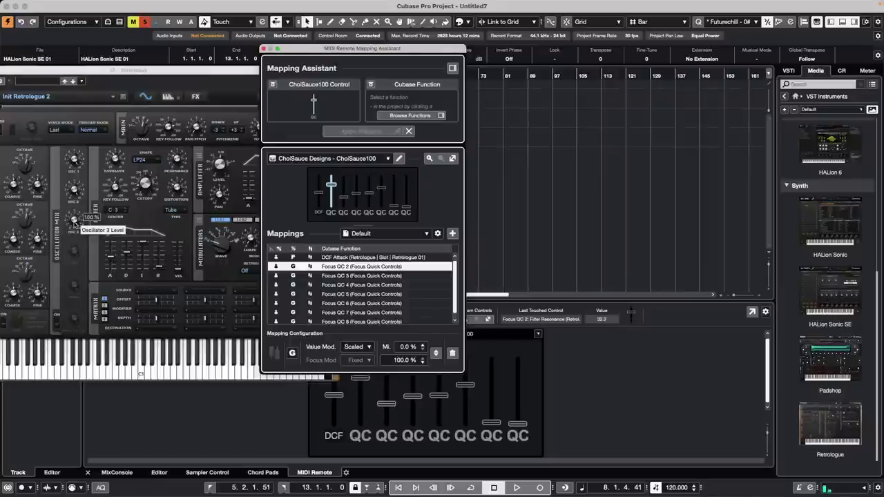
# - Map the ChoiSauce100's second fader to Retrologue's Osc 3 Level and close the Mapping Assistant
pyautogui.rightClick(75, 223)
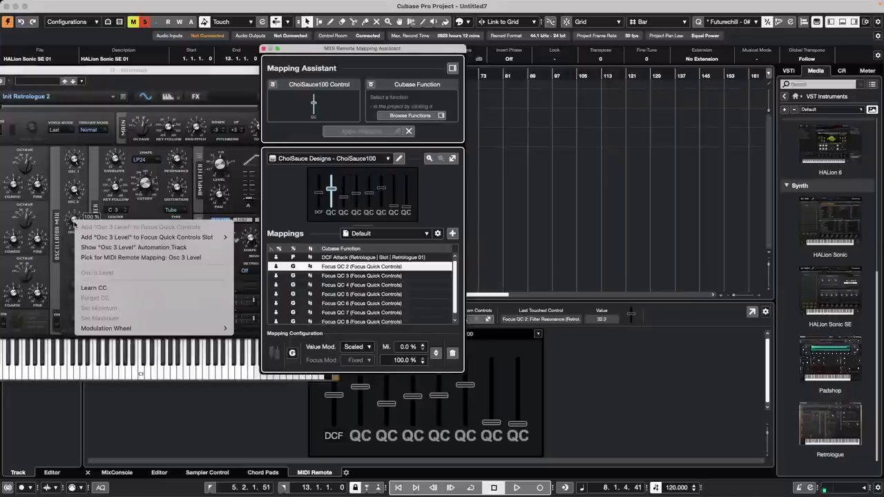
pyautogui.click(146, 257)
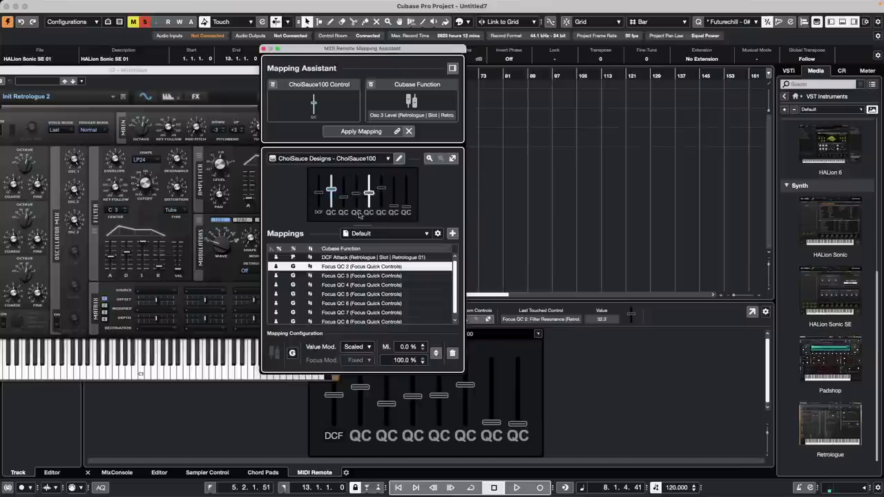
pyautogui.click(353, 132)
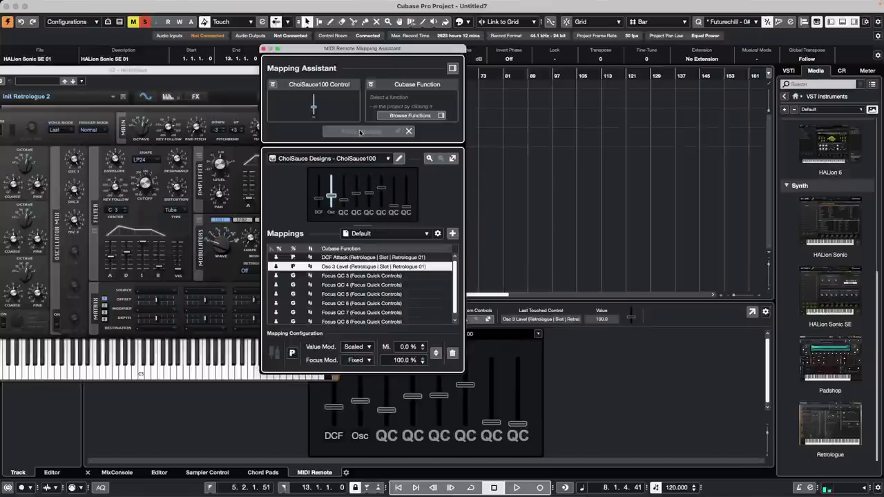
pyautogui.click(263, 48)
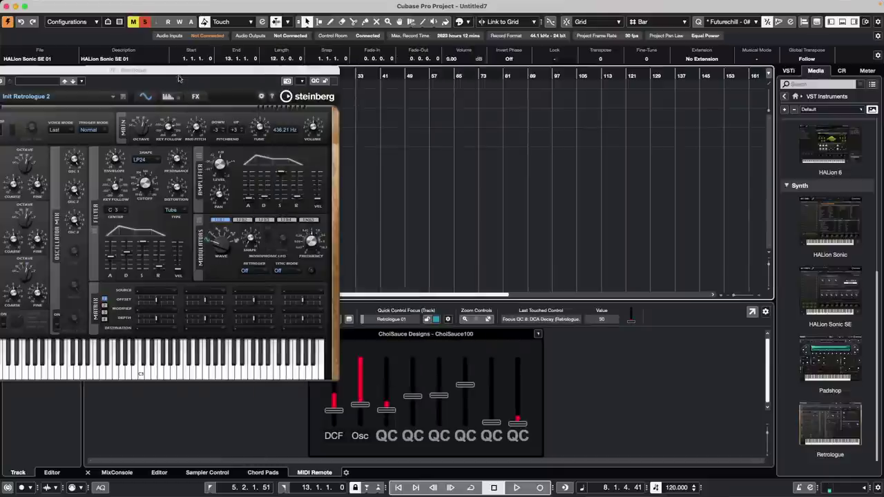
# - Close Retrologue, lock the quick control focus to the Retrologue 01 track, and return to the overview of all MIDI controllers
pyautogui.moveTo(179, 79); pyautogui.dragTo(237, 108)
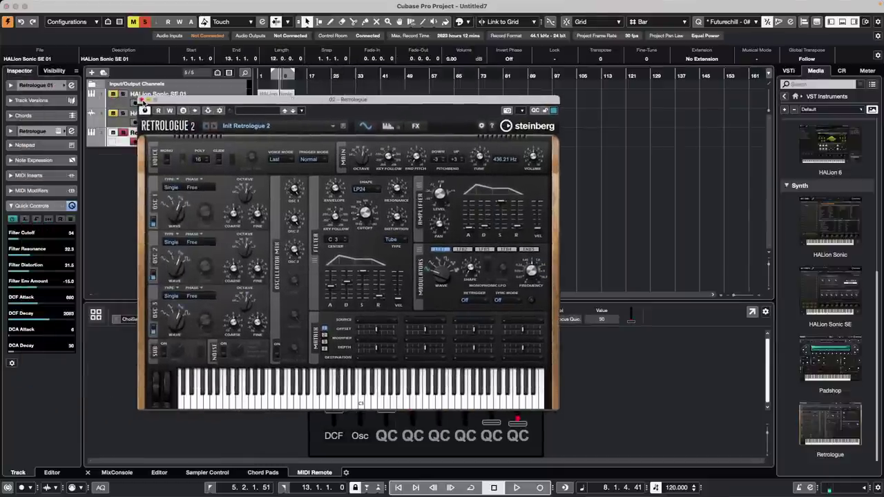
pyautogui.click(142, 110)
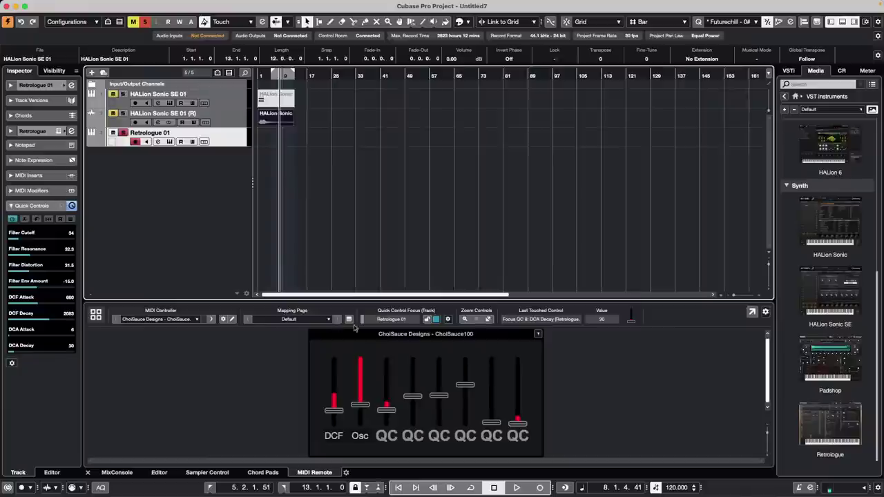
pyautogui.click(428, 319)
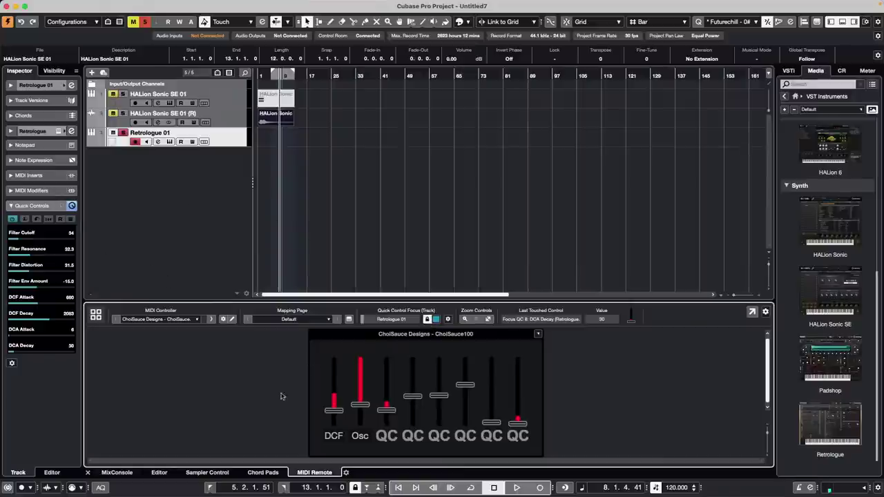
pyautogui.click(99, 316)
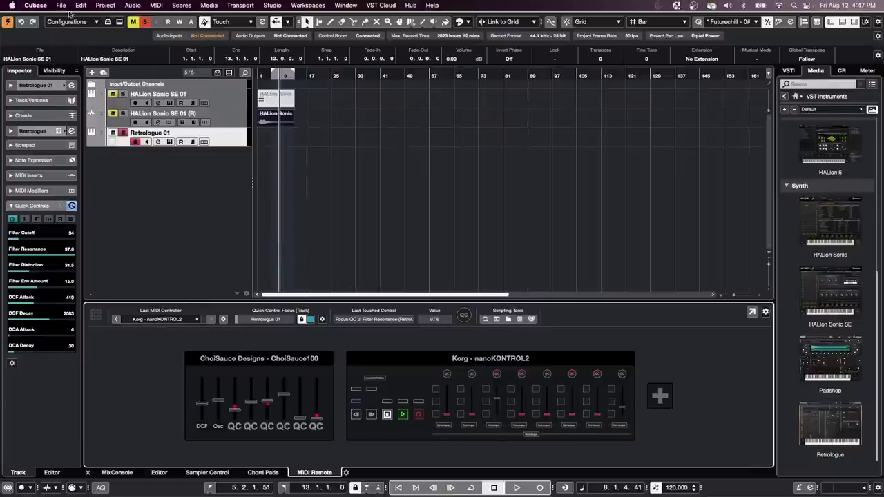
# - Open the recent project UNINVITED G ONDO XII, activate it, and place the project cursor around bar 51
pyautogui.click(63, 5)
pyautogui.moveTo(75, 201)
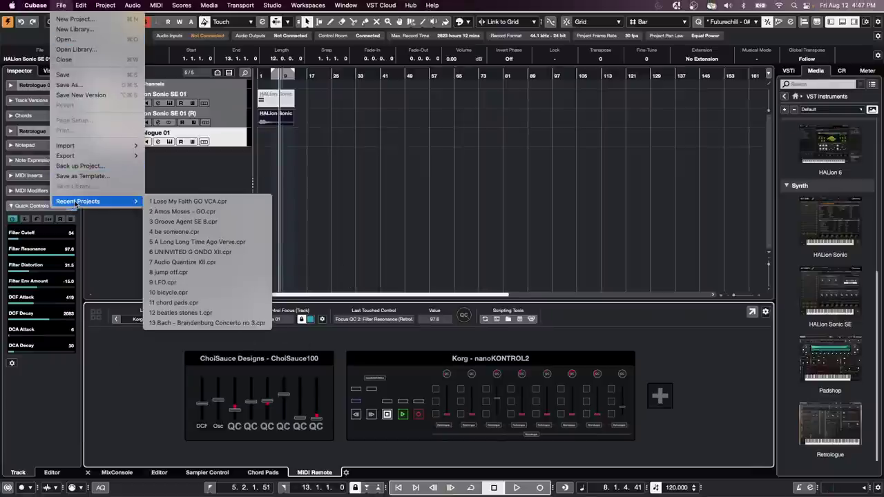
pyautogui.click(209, 252)
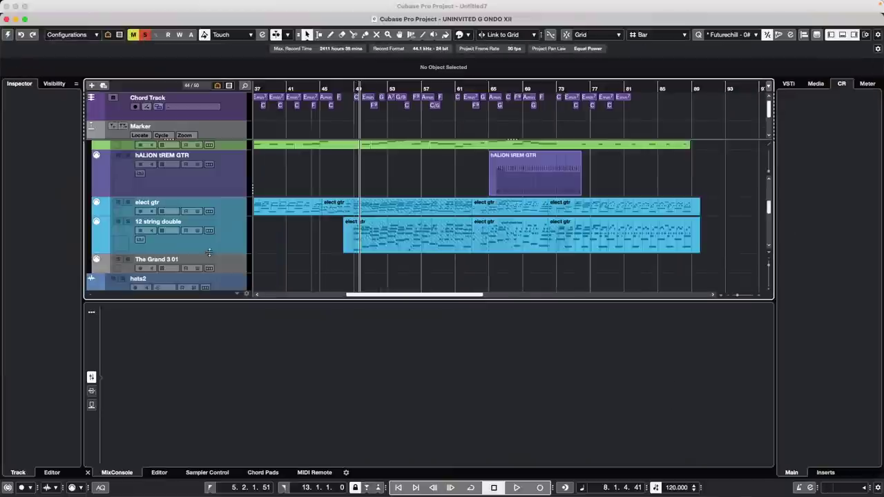
pyautogui.click(8, 35)
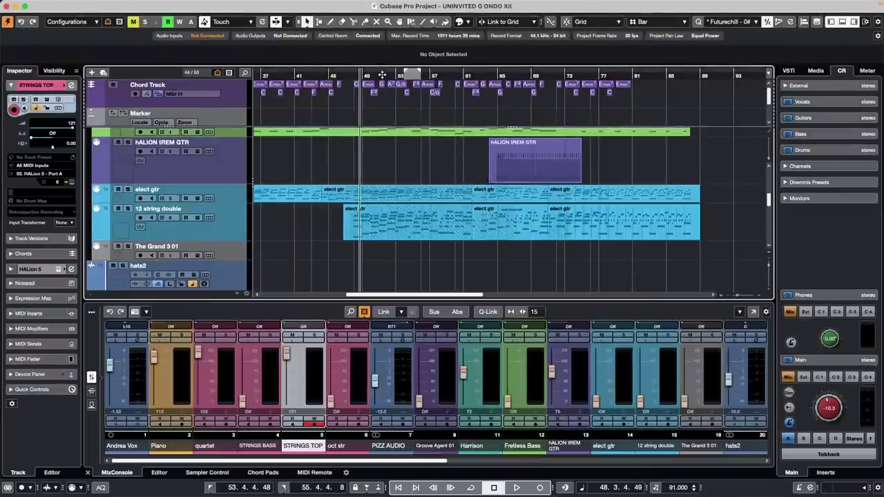
pyautogui.moveTo(382, 74); pyautogui.dragTo(382, 67)
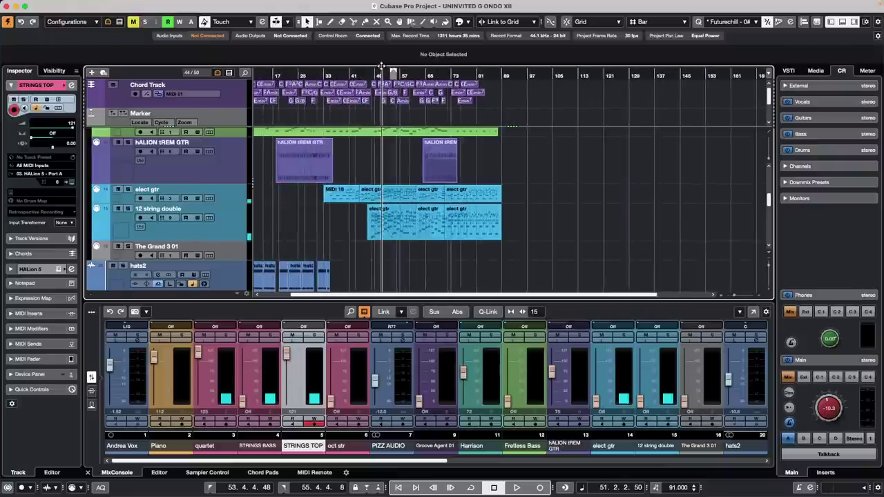
# - Open the project's Pool window and move it over the track list
pyautogui.moveTo(207, 3)
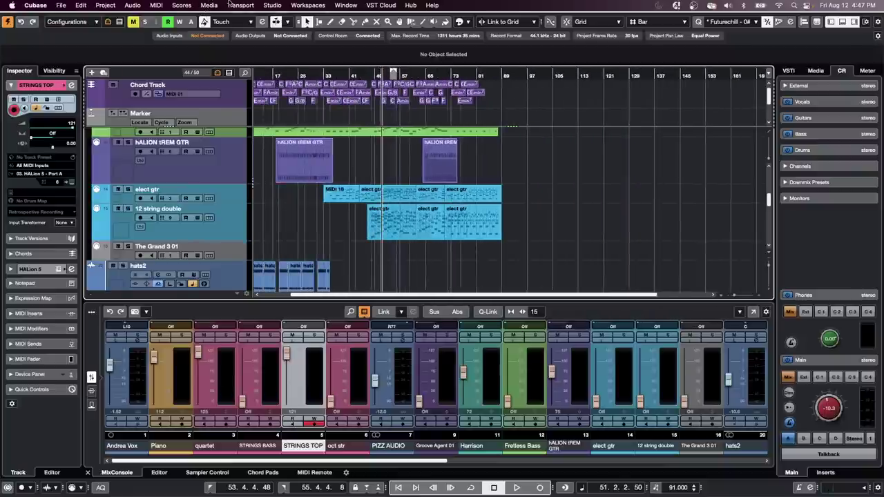
pyautogui.click(181, 6)
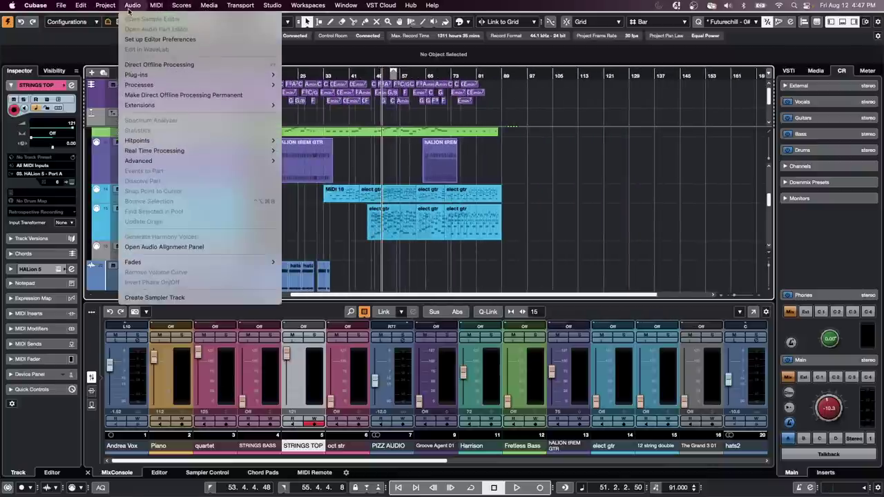
pyautogui.moveTo(158, 4)
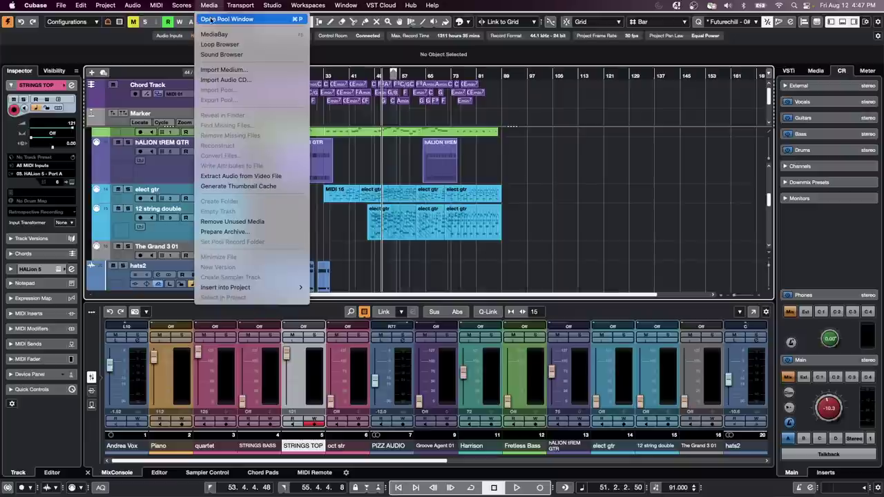
pyautogui.click(212, 19)
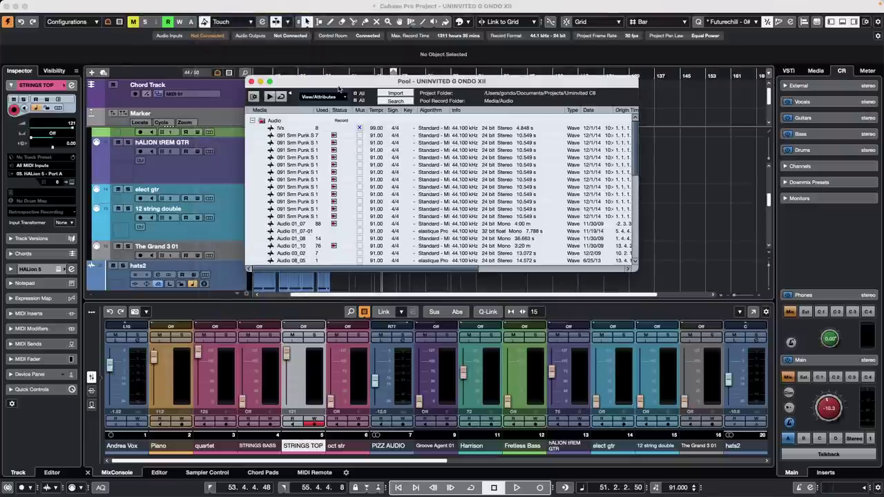
pyautogui.moveTo(216, 96); pyautogui.dragTo(197, 96)
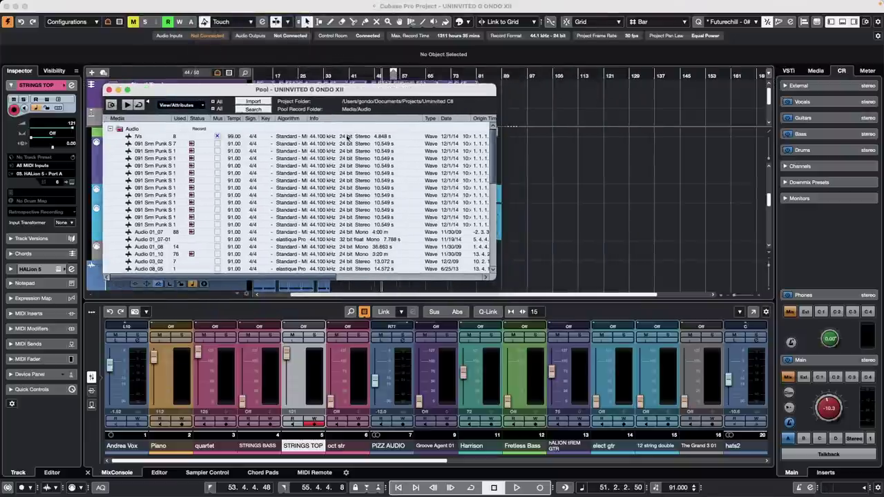
pyautogui.click(499, 279)
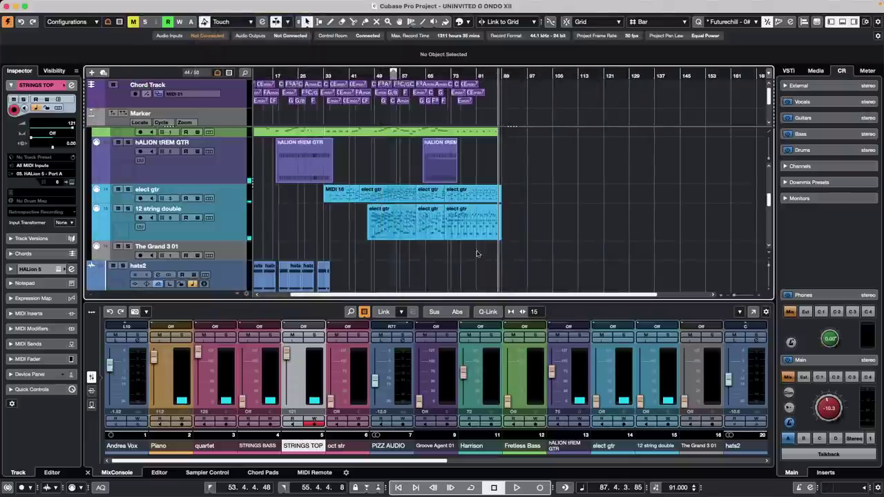
# - Bring the Pool window back up and examine the list of attributes it can display
pyautogui.moveTo(164, 6)
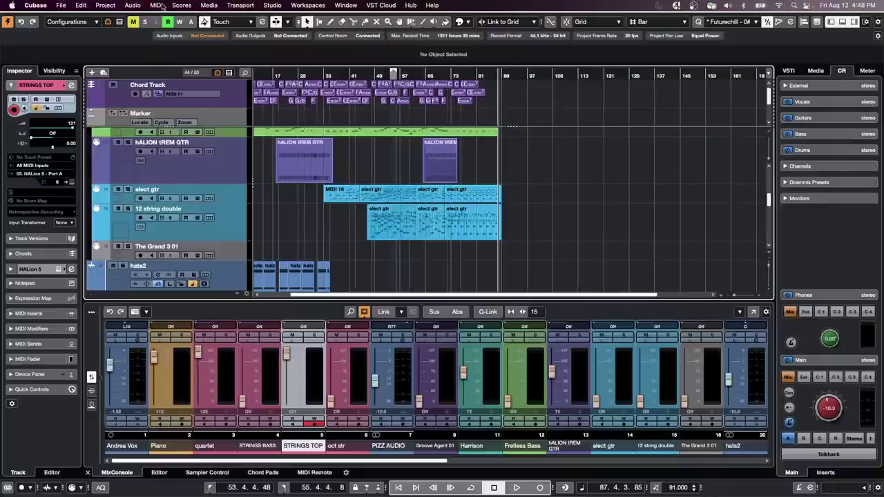
pyautogui.click(208, 5)
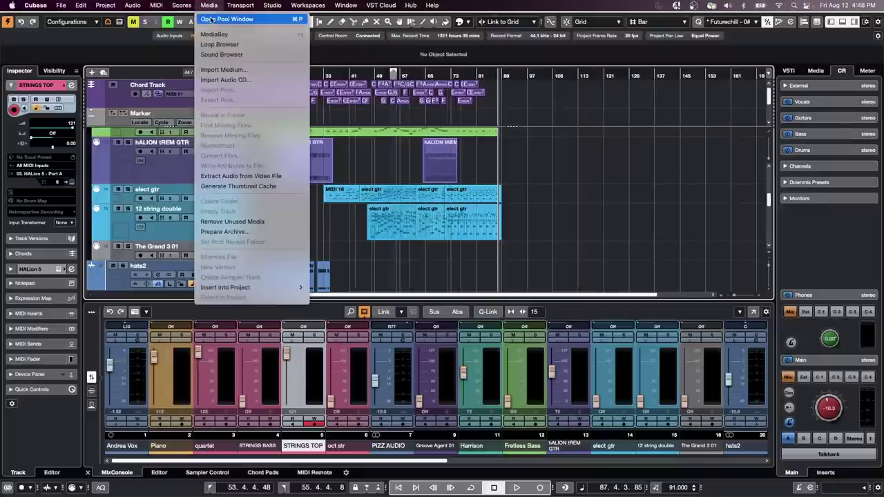
pyautogui.click(208, 20)
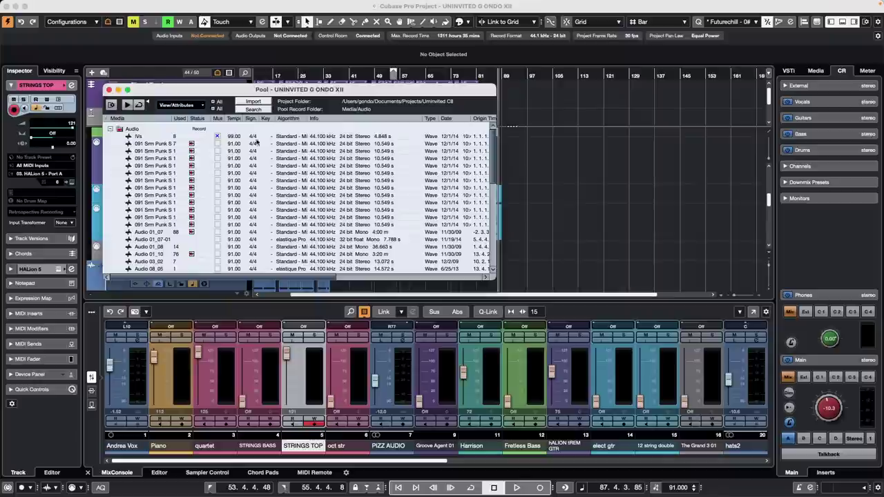
pyautogui.click(199, 105)
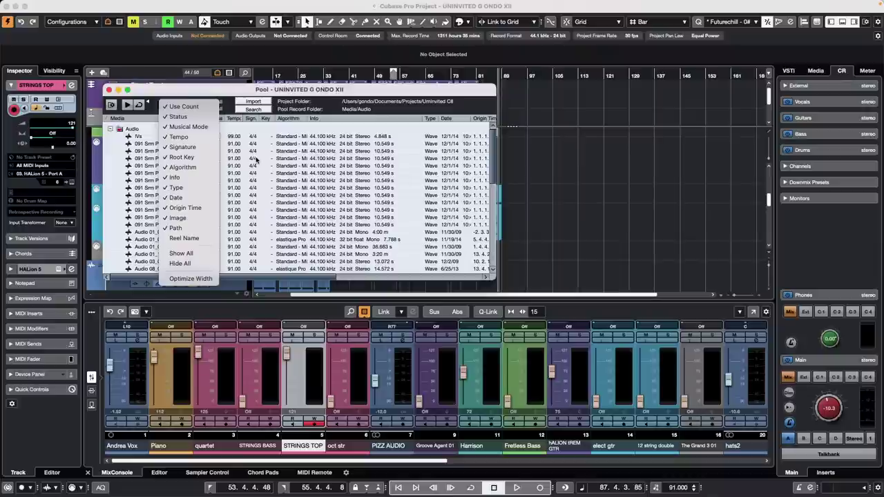
pyautogui.click(300, 127)
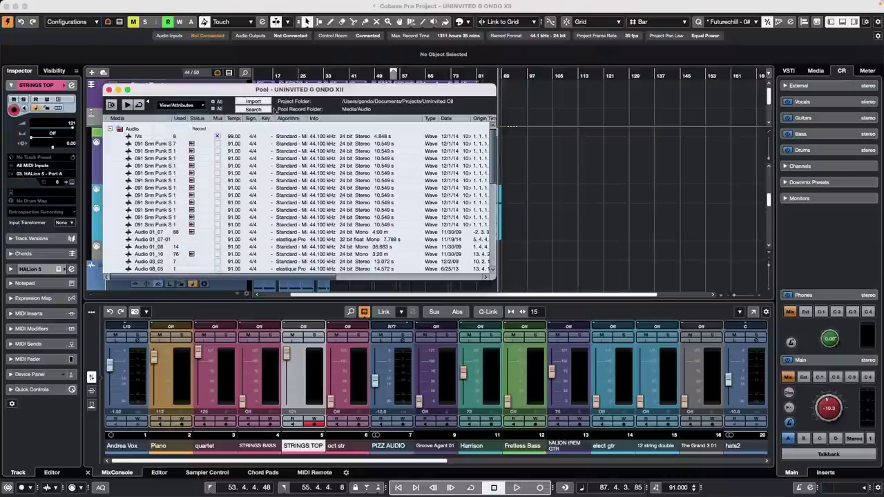
# - Widen the Pool's Musical Mode, Tempo, Signature and Key columns and show all attribute columns
pyautogui.moveTo(223, 118); pyautogui.dragTo(325, 118)
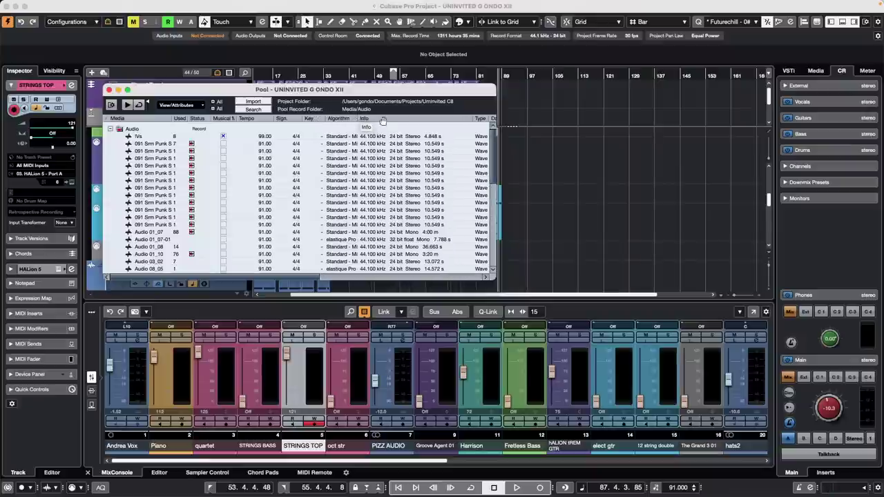
pyautogui.click(323, 277)
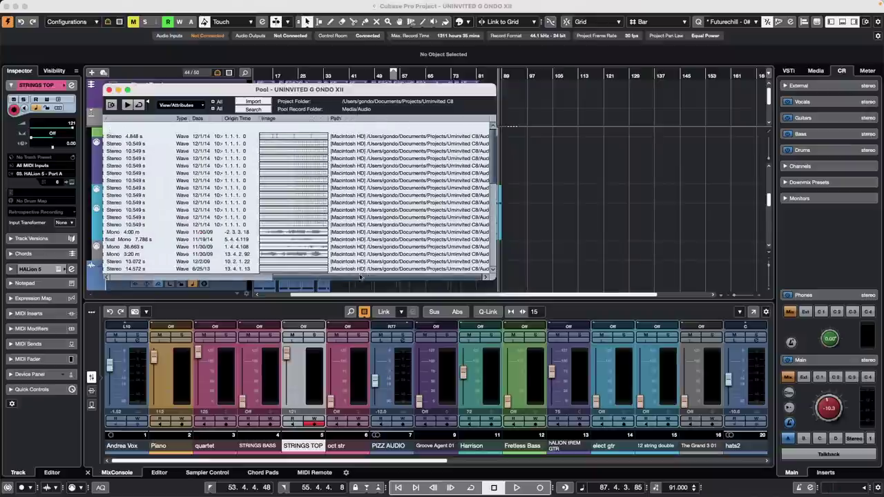
pyautogui.click(176, 106)
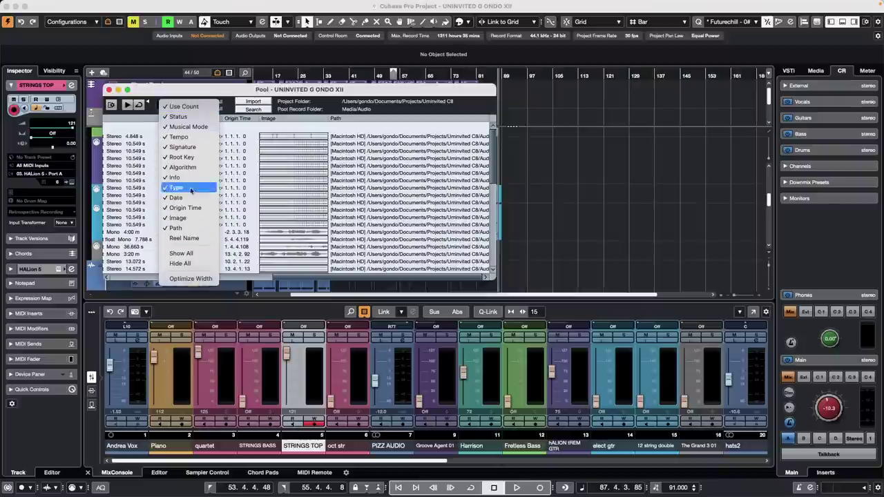
pyautogui.click(204, 255)
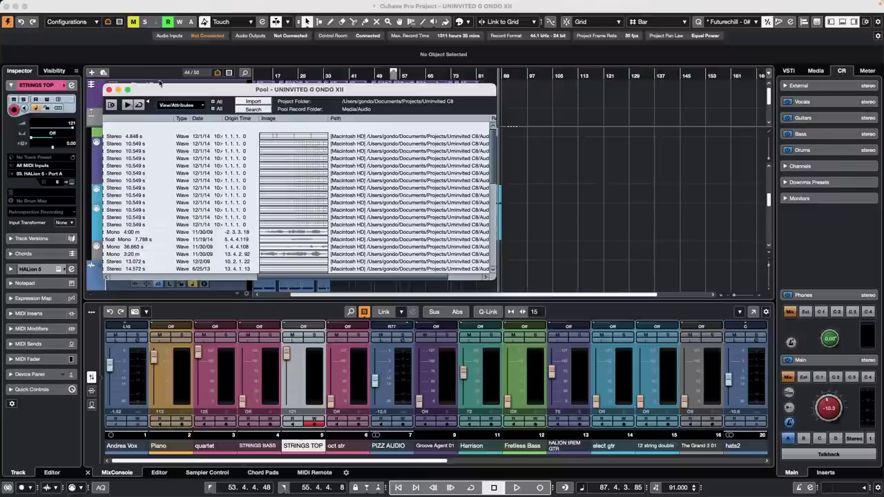
# - Close the Pool and select the last andrea audio event on the Andrea Vox track
pyautogui.press('super+p')
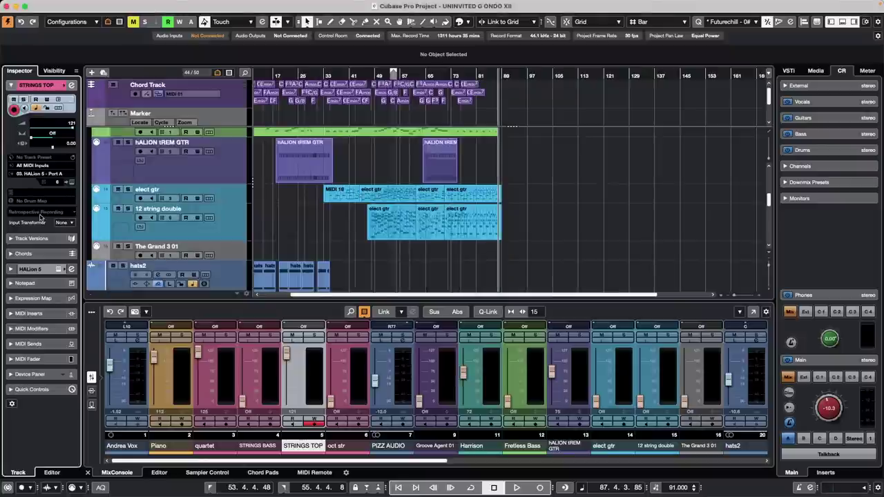
pyautogui.scroll(4, 307, 175)
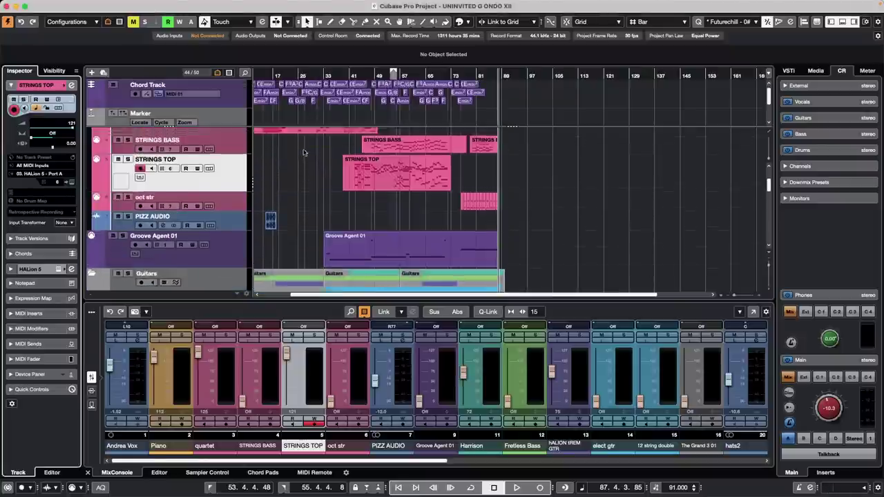
pyautogui.click(431, 150)
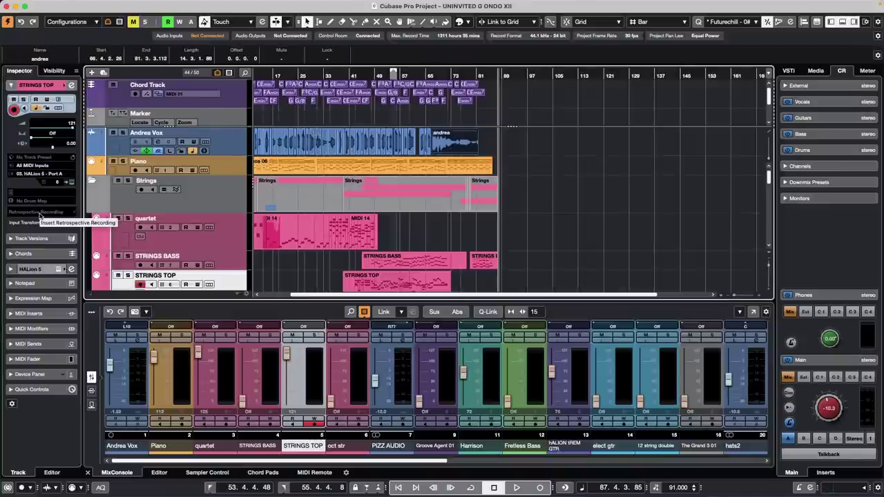
# - Select the Andrea Vox track and view the extensions available for it
pyautogui.click(218, 149)
pyautogui.click(47, 85)
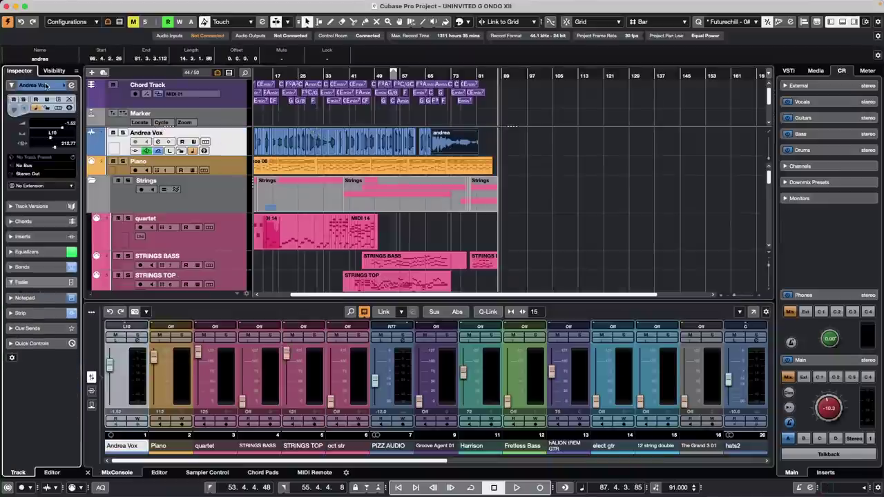
pyautogui.click(39, 185)
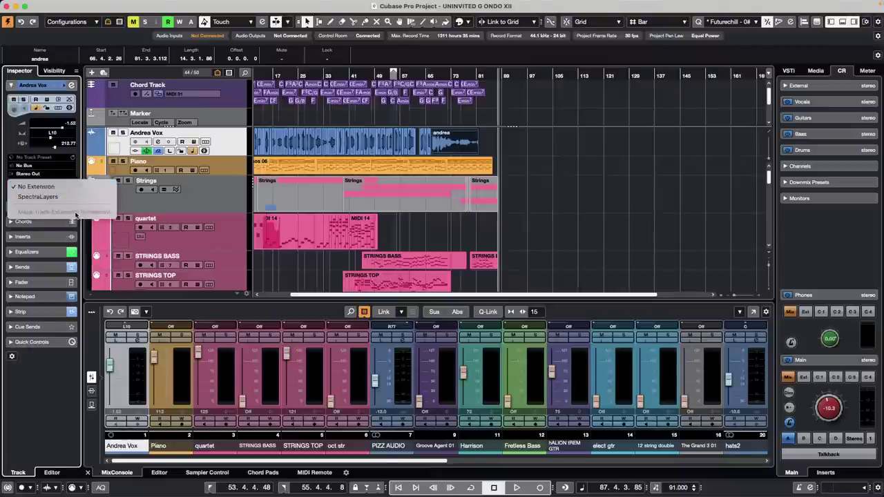
pyautogui.click(564, 169)
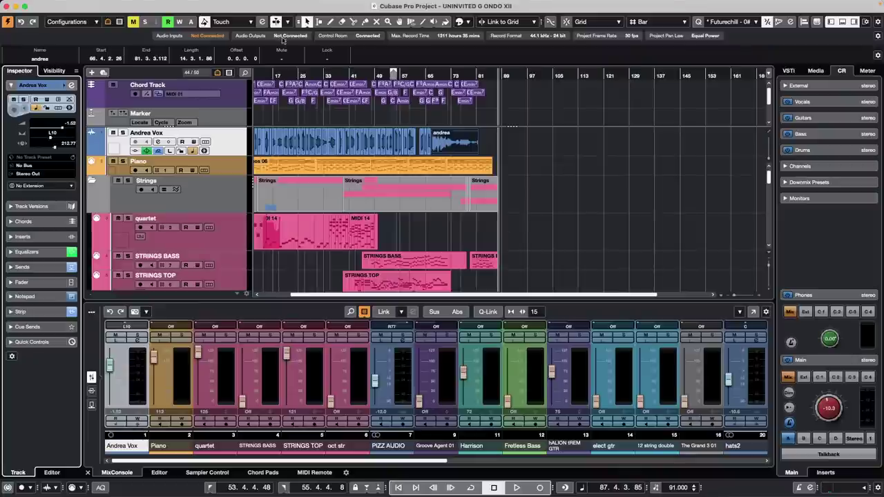
# - Apply the SpectraLayers extension to the Andrea Vox track and open its last andrea event in the editor
pyautogui.moveTo(160, 2)
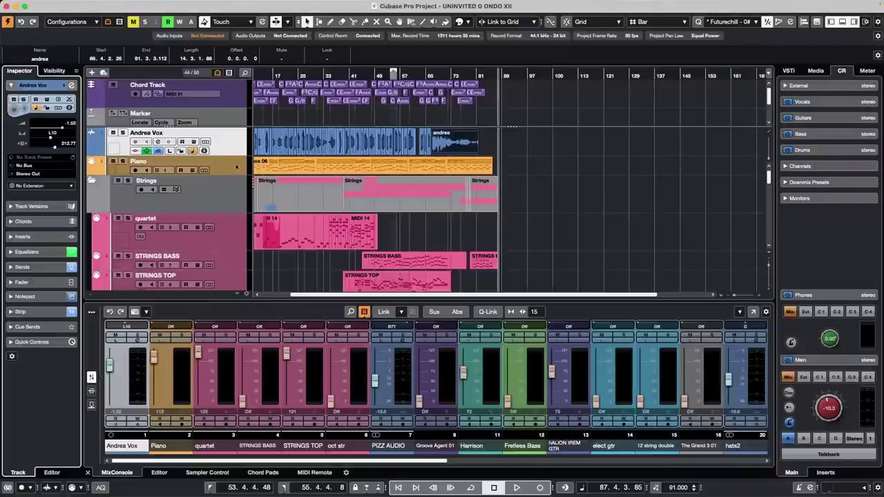
pyautogui.click(42, 186)
pyautogui.click(59, 197)
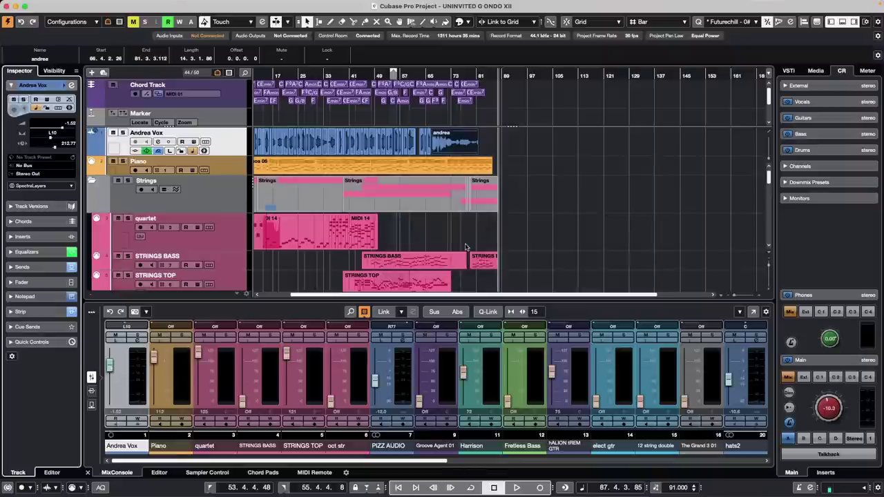
pyautogui.doubleClick(451, 145)
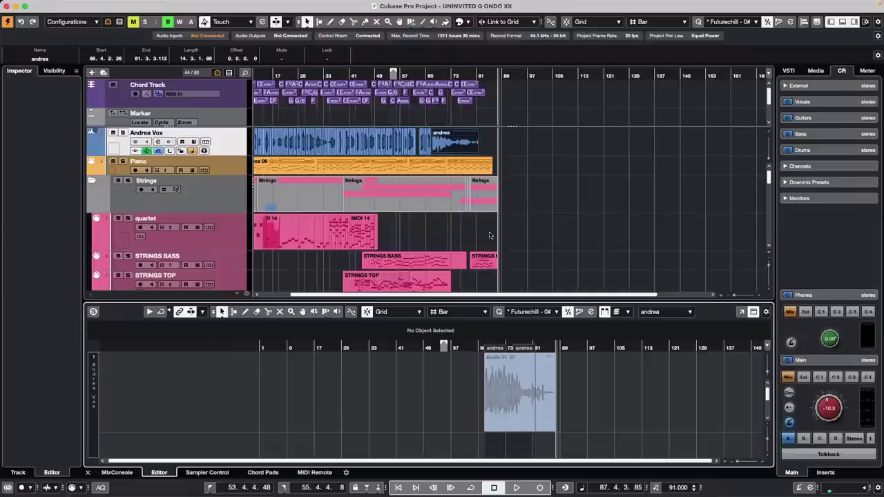
pyautogui.click(452, 147)
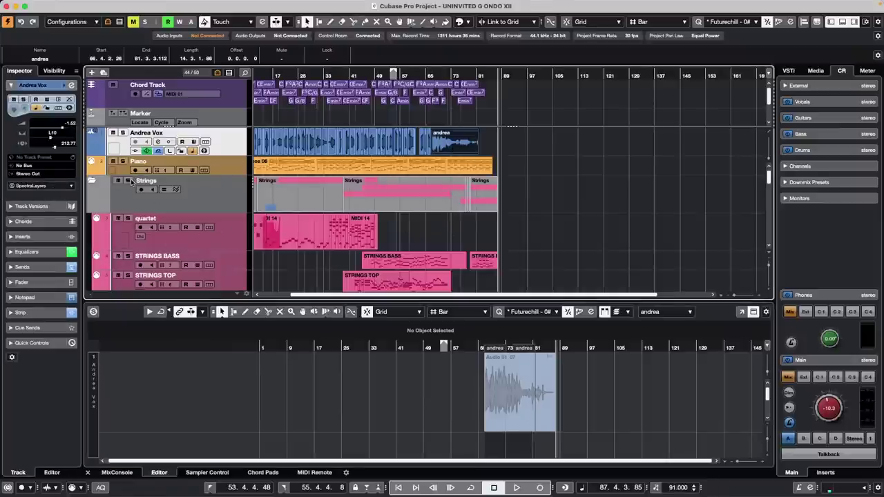
pyautogui.click(420, 236)
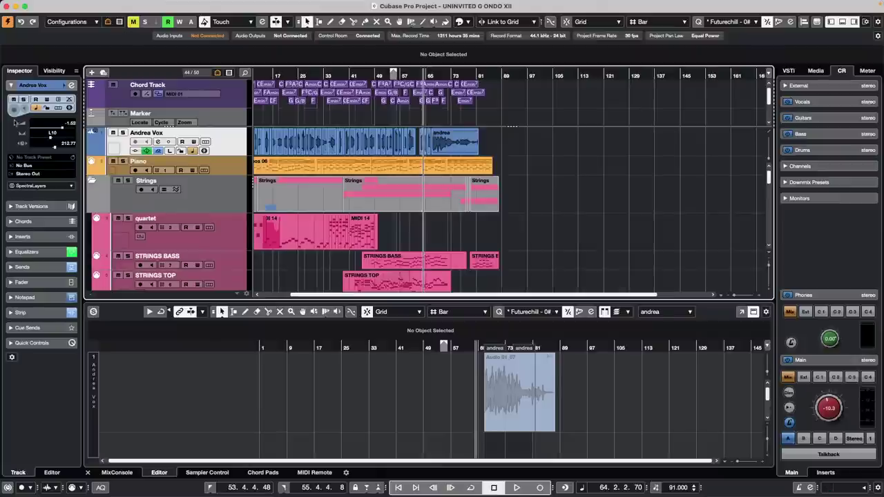
# - Open the recent project Lose My Faith GO VCA.cpr, then close it and save its changes
pyautogui.click(232, 236)
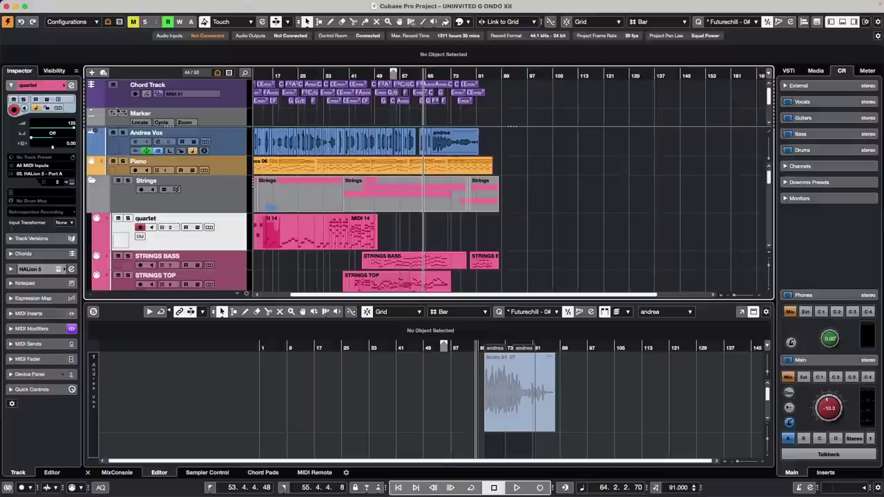
pyautogui.click(61, 5)
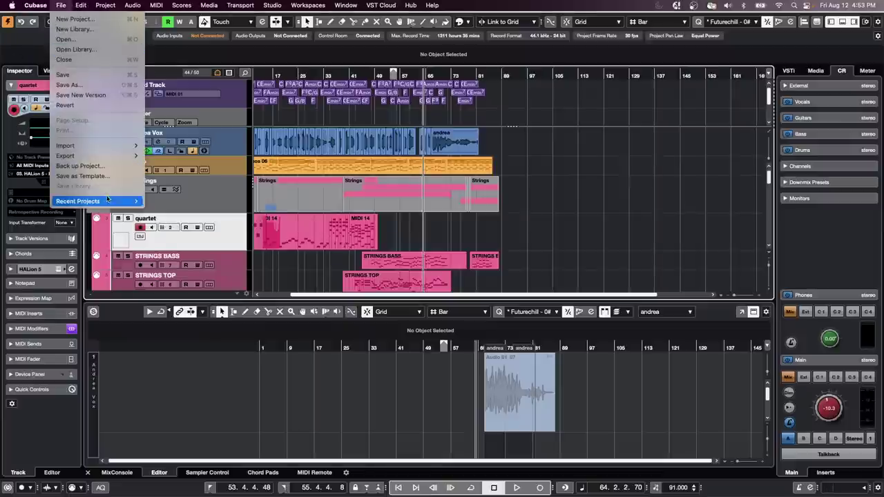
pyautogui.moveTo(141, 201)
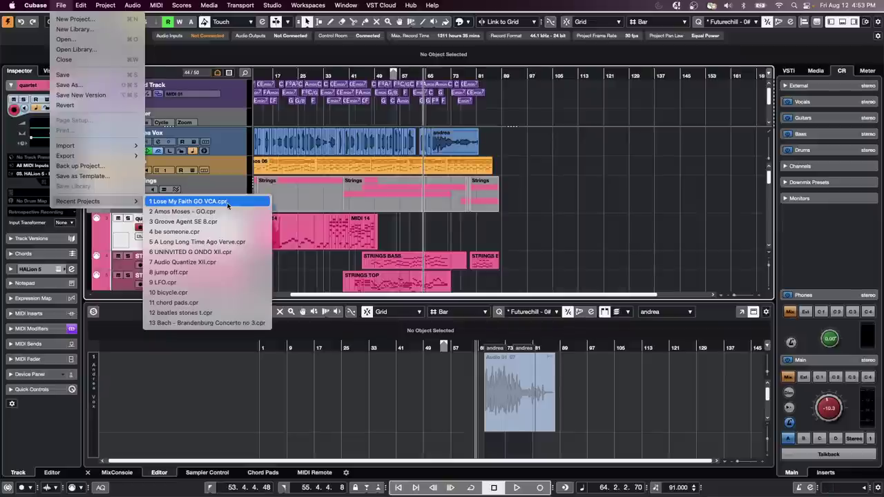
pyautogui.click(187, 201)
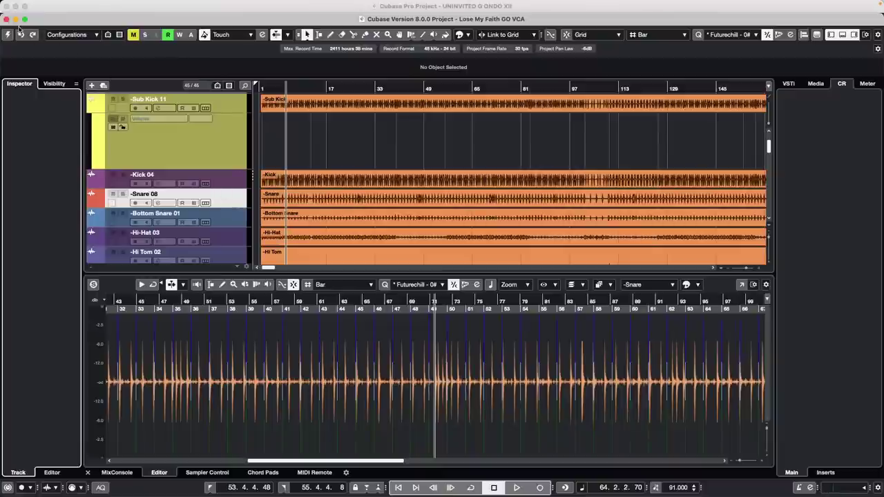
pyautogui.click(6, 20)
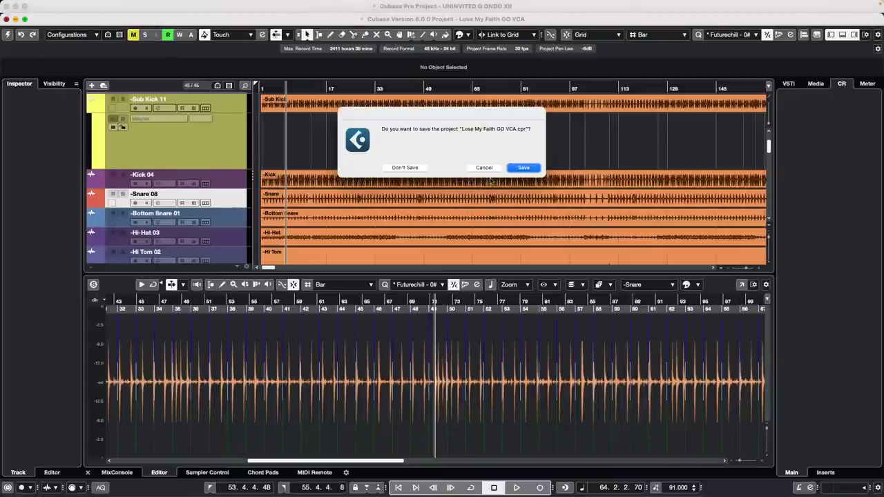
pyautogui.click(526, 168)
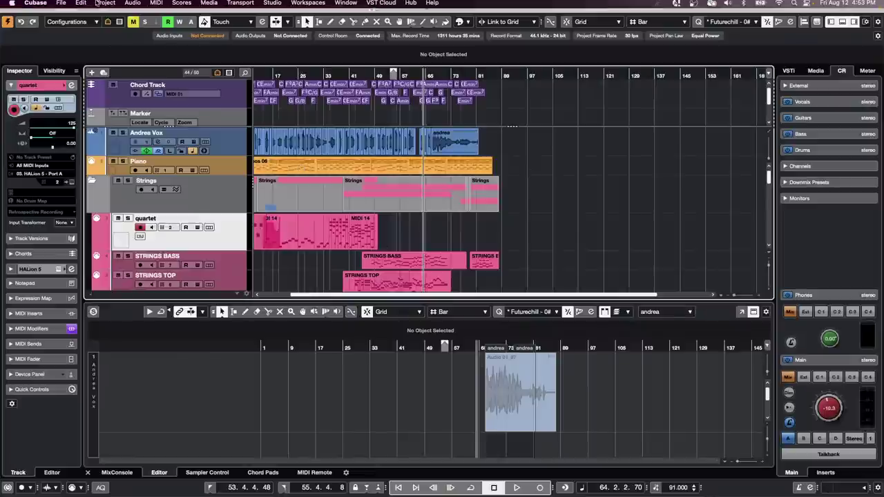
# - Open and activate the recent project Amos Moses - GO.cpr and select the audio event on its OH R track
pyautogui.click(61, 5)
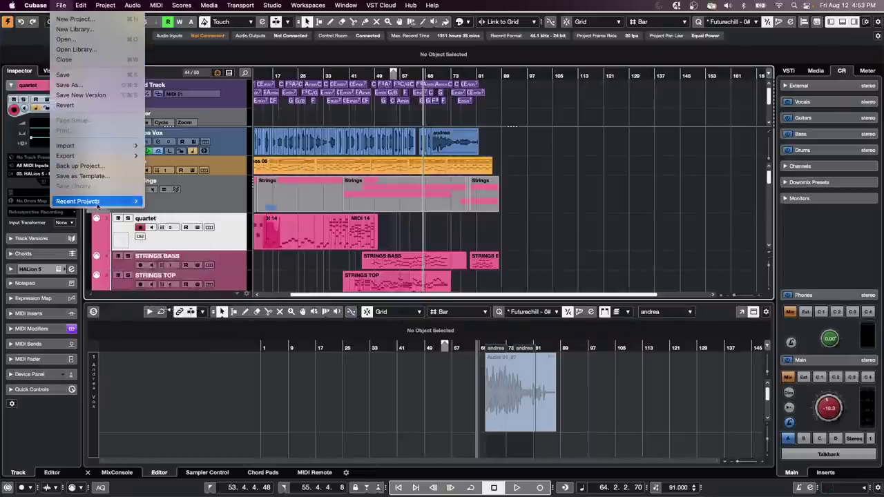
pyautogui.moveTo(100, 201)
pyautogui.click(220, 215)
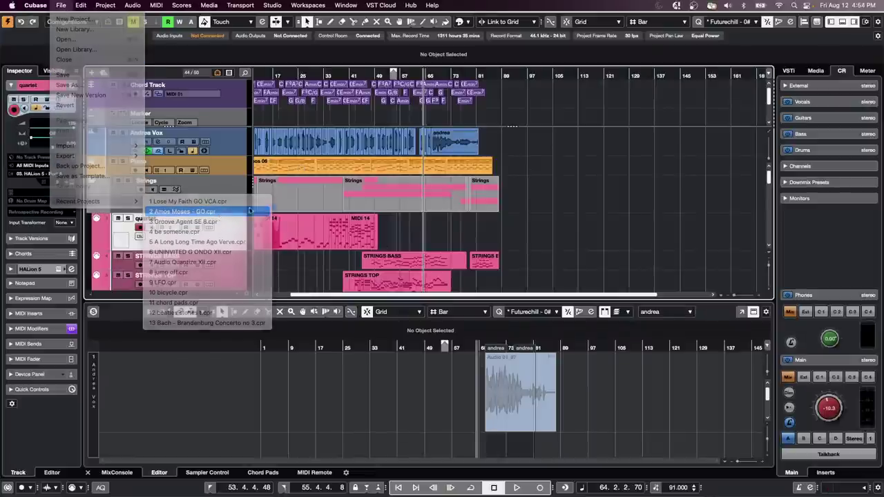
pyautogui.click(8, 35)
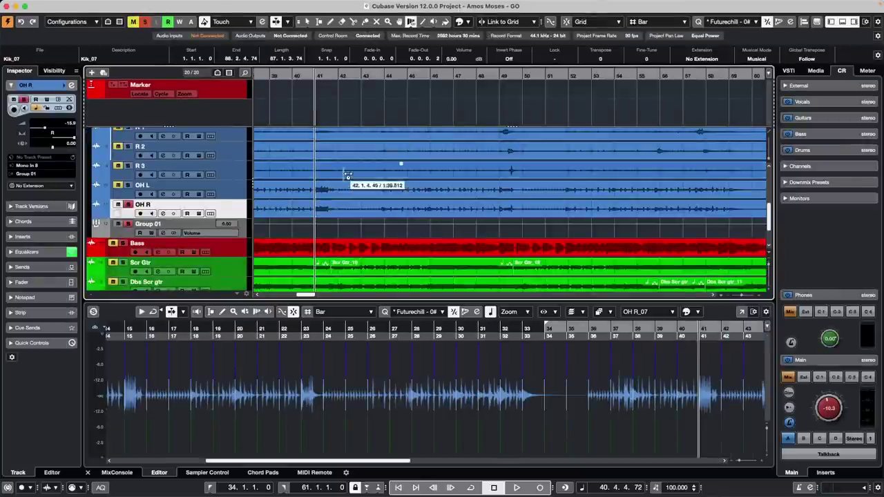
pyautogui.press('1')
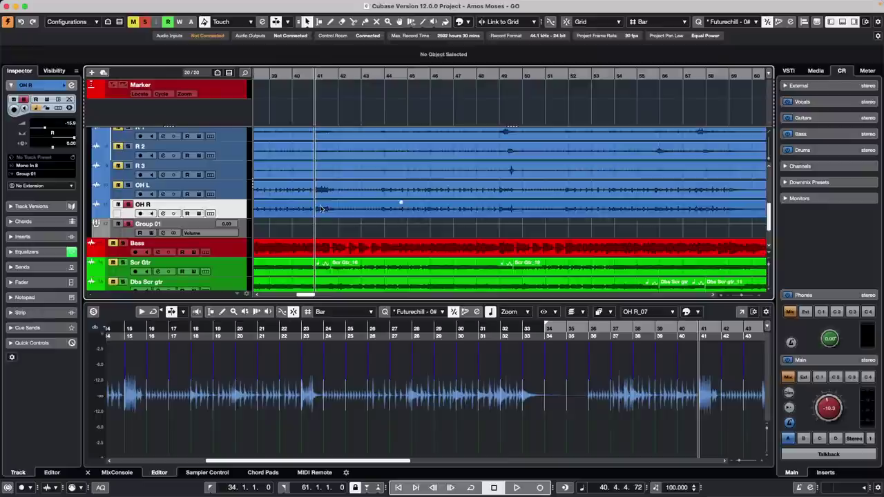
pyautogui.click(345, 210)
# - Open Project Colors Setup, look over the color presets and return to the color set
pyautogui.moveTo(12, 4)
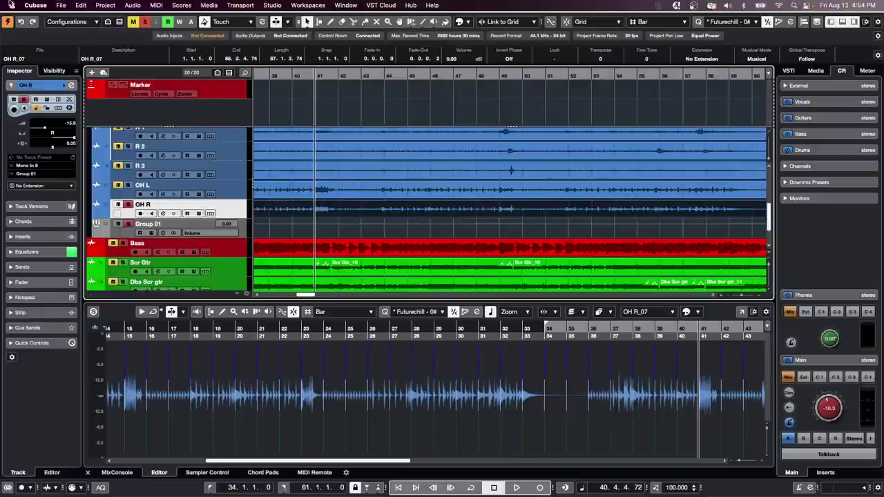
pyautogui.click(57, 4)
pyautogui.click(202, 133)
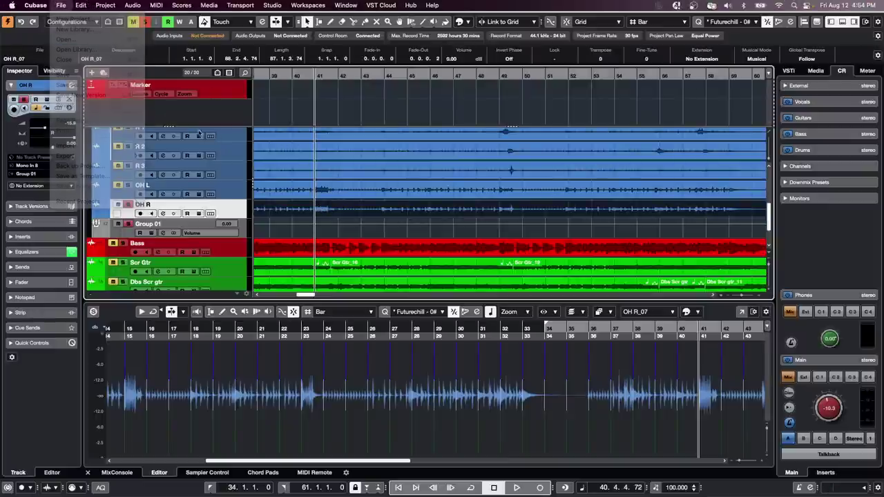
pyautogui.click(111, 6)
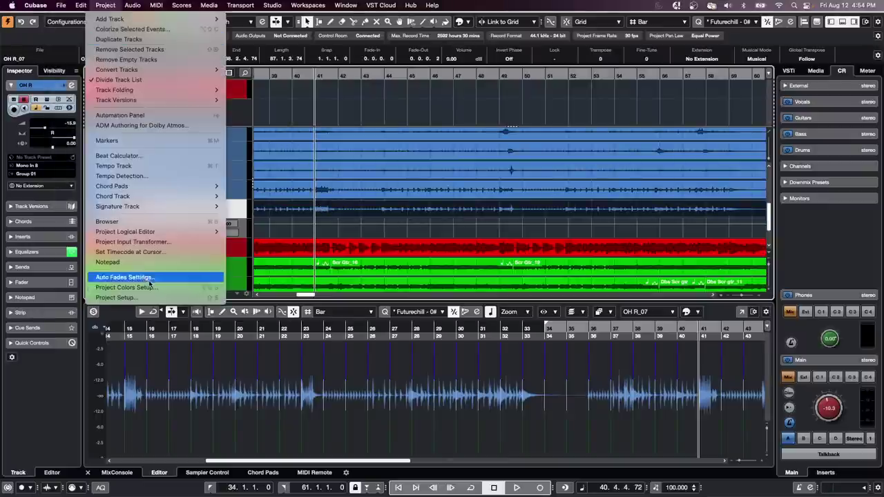
pyautogui.click(200, 287)
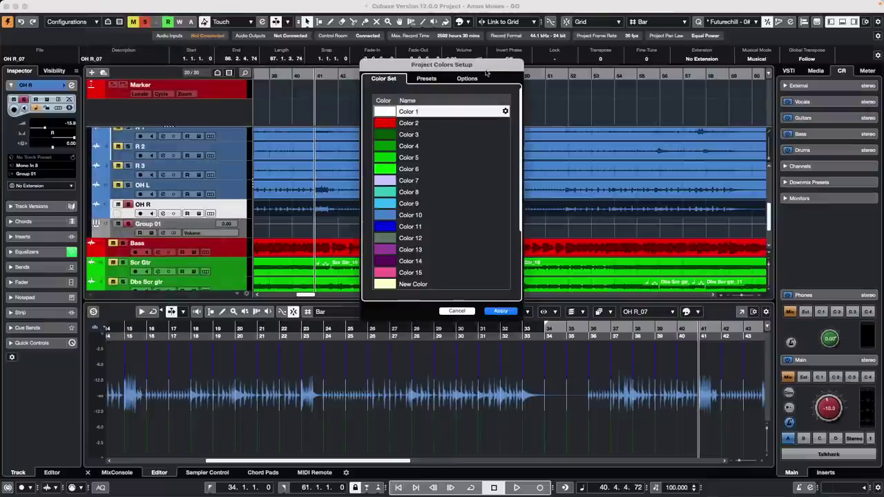
pyautogui.click(435, 79)
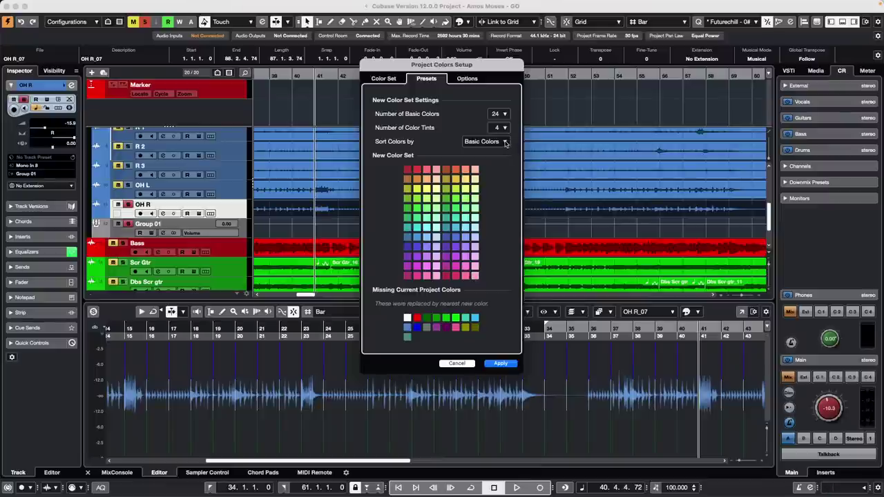
pyautogui.click(384, 79)
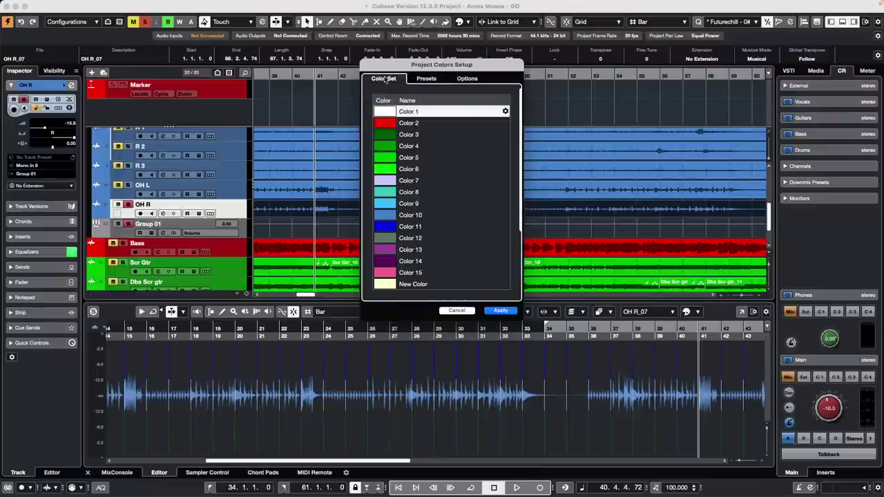
# - Change Color 16 in the project color set to a near-black with H 246, S 20, V 14 and apply it
pyautogui.scroll(-3, 454, 214)
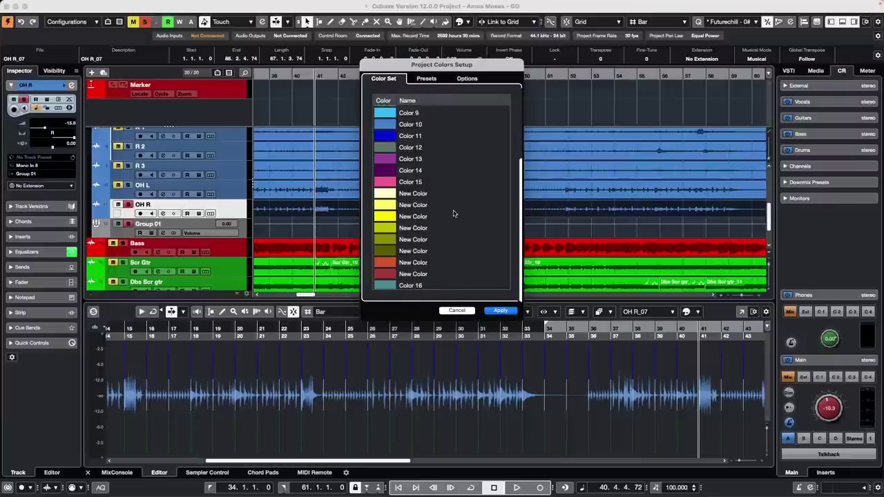
pyautogui.click(388, 286)
pyautogui.click(452, 263)
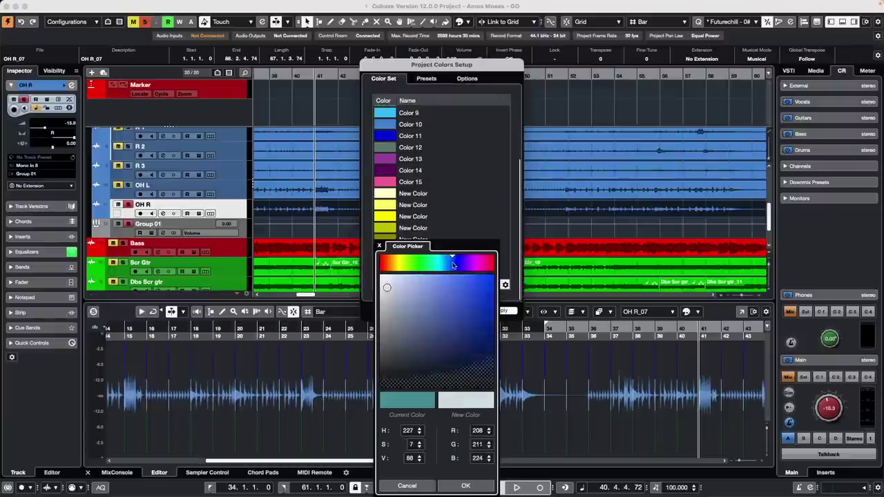
pyautogui.moveTo(452, 264)
pyautogui.mouseDown()
pyautogui.moveTo(488, 274)
pyautogui.moveTo(428, 291)
pyautogui.moveTo(422, 277)
pyautogui.moveTo(349, 260)
pyautogui.moveTo(492, 267)
pyautogui.mouseUp()
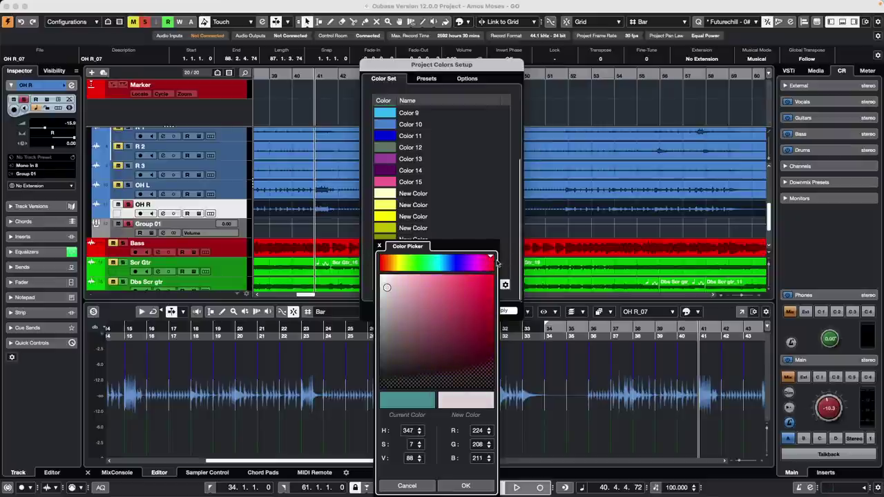
pyautogui.moveTo(485, 264); pyautogui.dragTo(457, 259)
pyautogui.moveTo(483, 314)
pyautogui.mouseDown()
pyautogui.moveTo(476, 326)
pyautogui.moveTo(481, 386)
pyautogui.moveTo(480, 375)
pyautogui.moveTo(401, 373)
pyautogui.mouseUp()
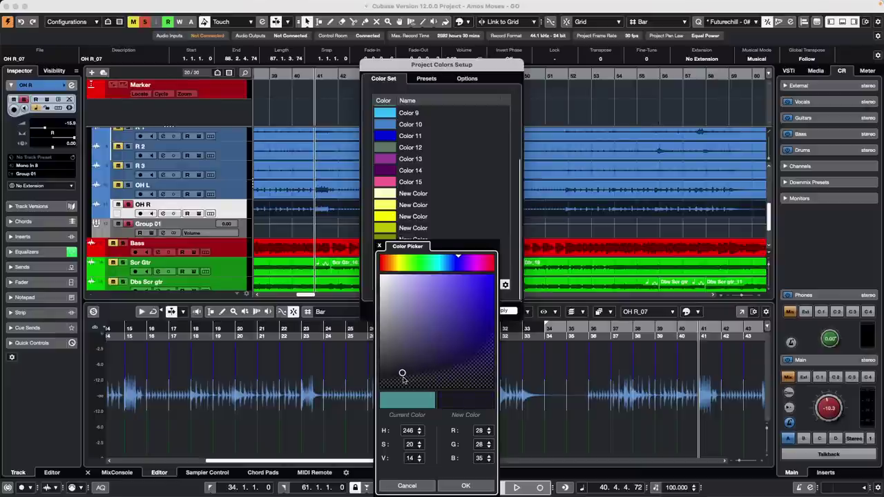
pyautogui.click(465, 485)
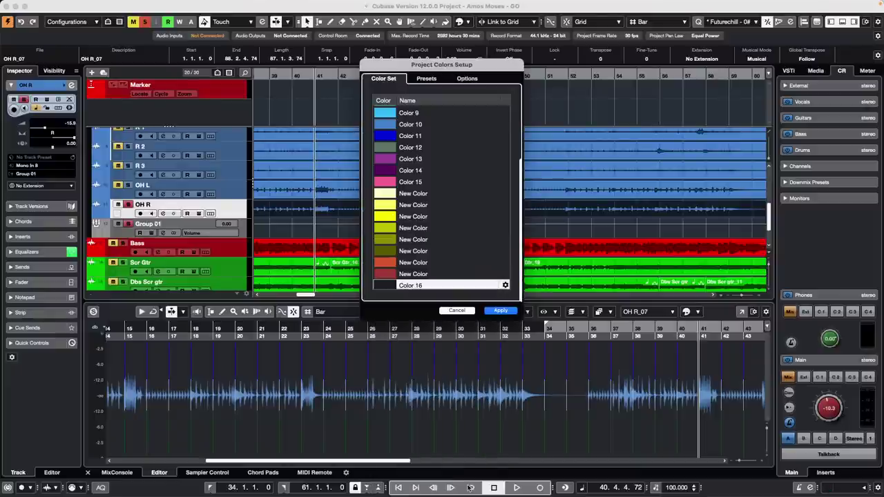
pyautogui.click(500, 310)
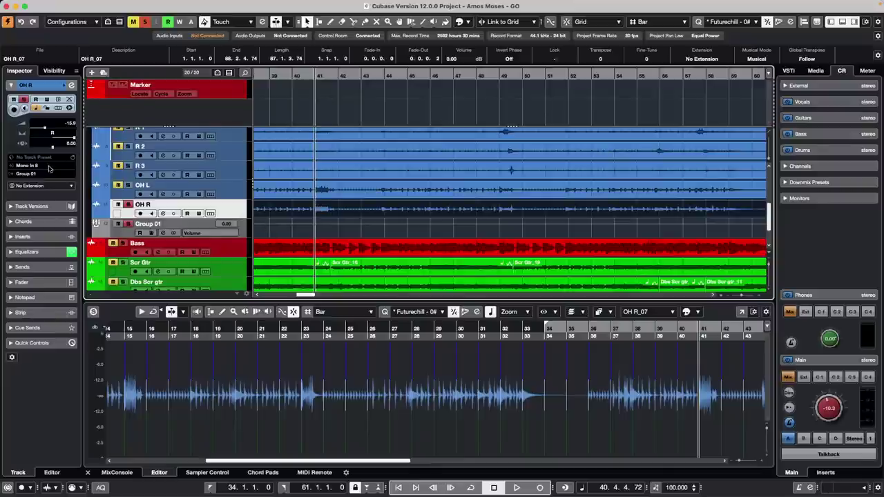
# - Colorize the OH R and Bass tracks with the near-black Color 16
pyautogui.click(65, 85)
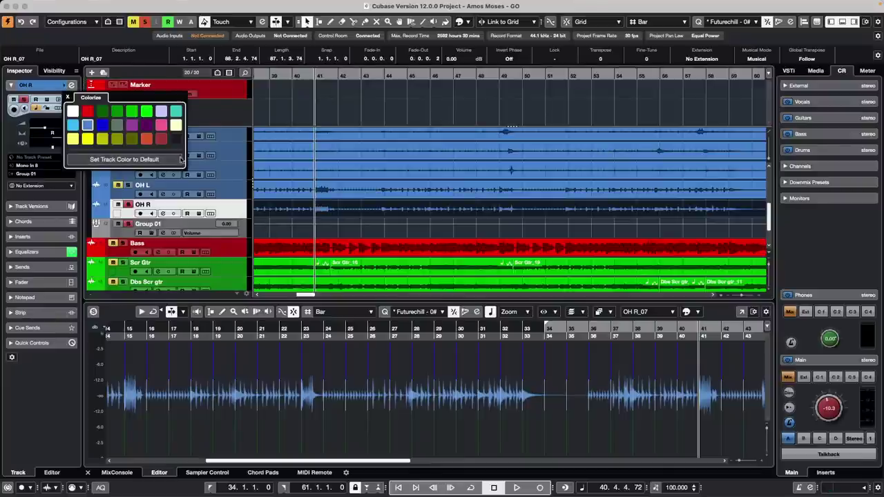
pyautogui.click(176, 140)
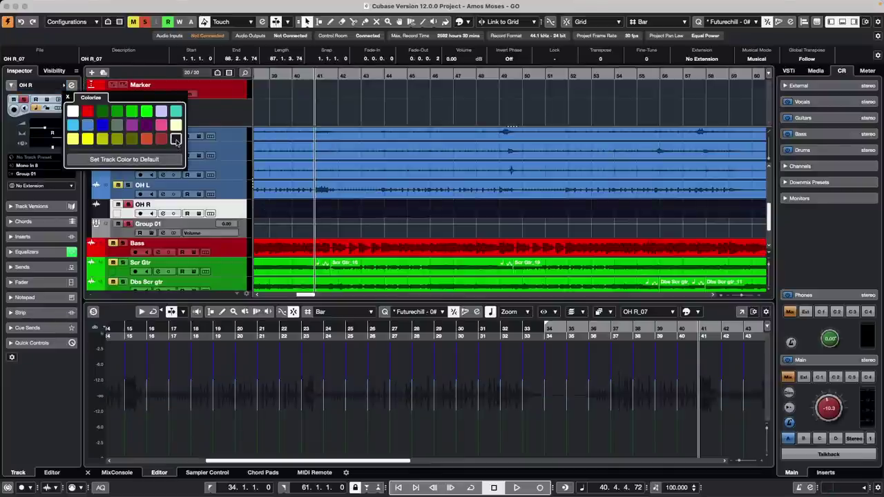
pyautogui.click(224, 249)
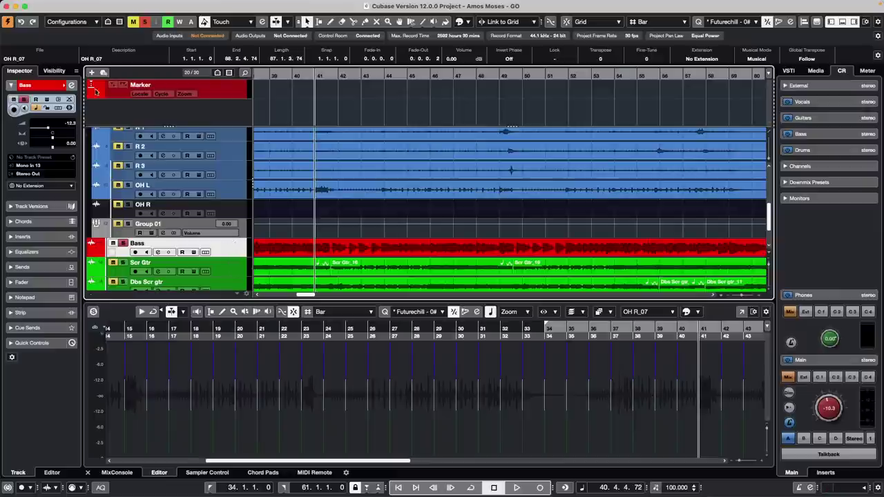
pyautogui.click(64, 85)
pyautogui.click(177, 139)
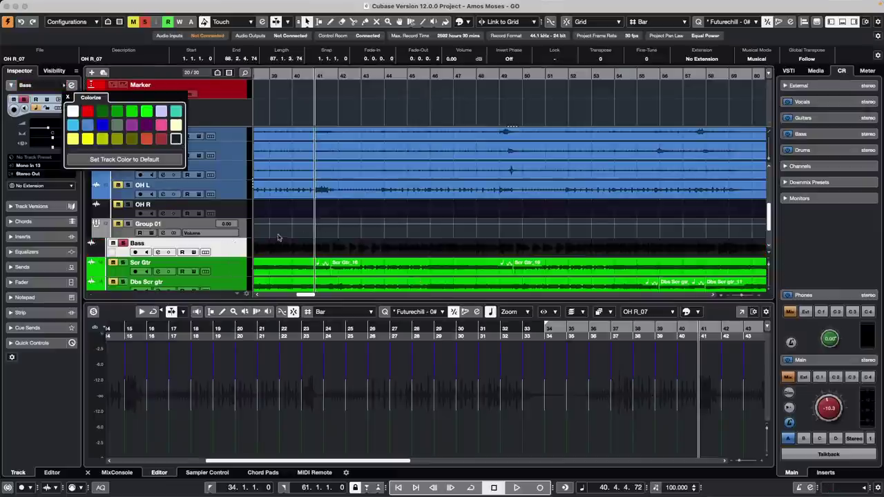
# - Raise the audio Waveform Brightness preference under Event Display to maximum, apply it and inspect the waveforms closer up
pyautogui.click(67, 5)
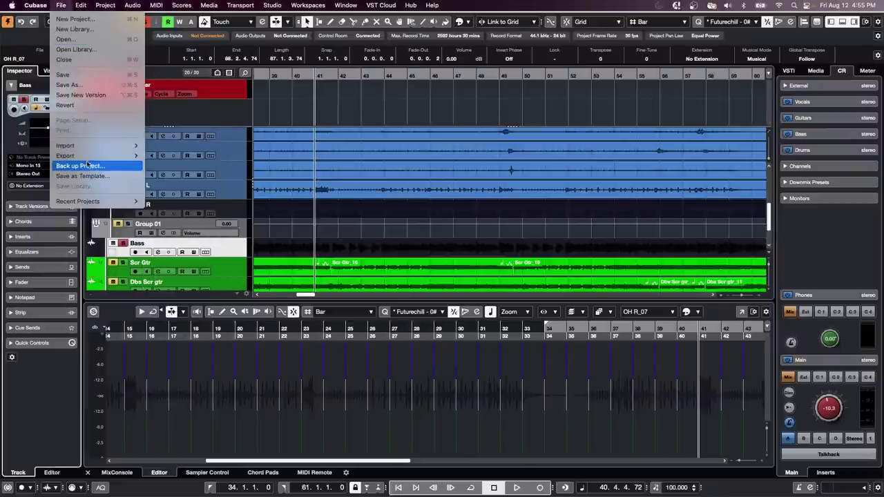
pyautogui.moveTo(40, 8)
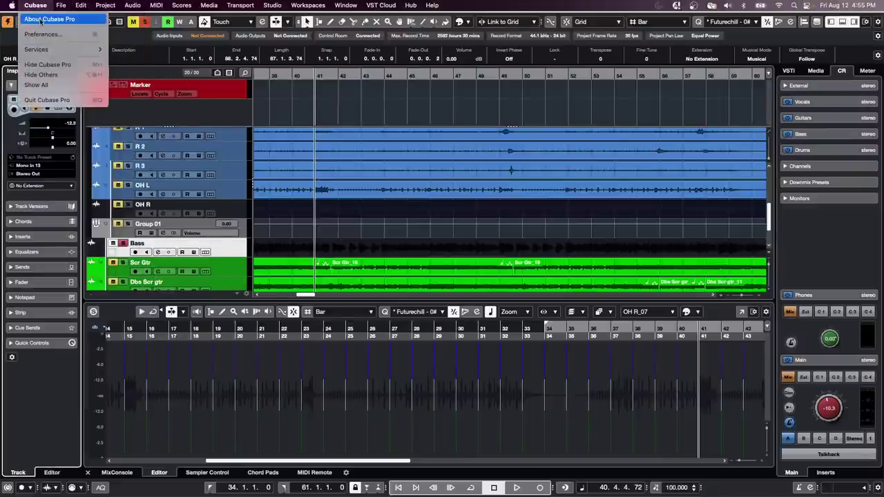
pyautogui.click(41, 34)
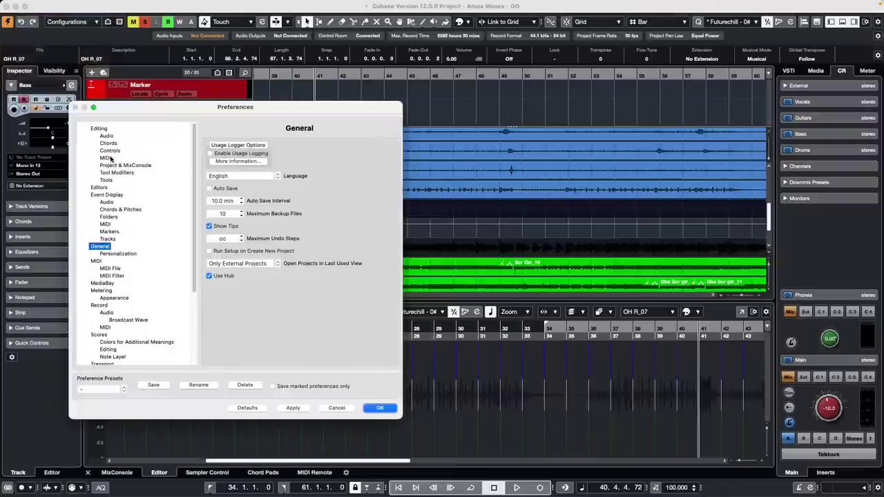
pyautogui.click(106, 202)
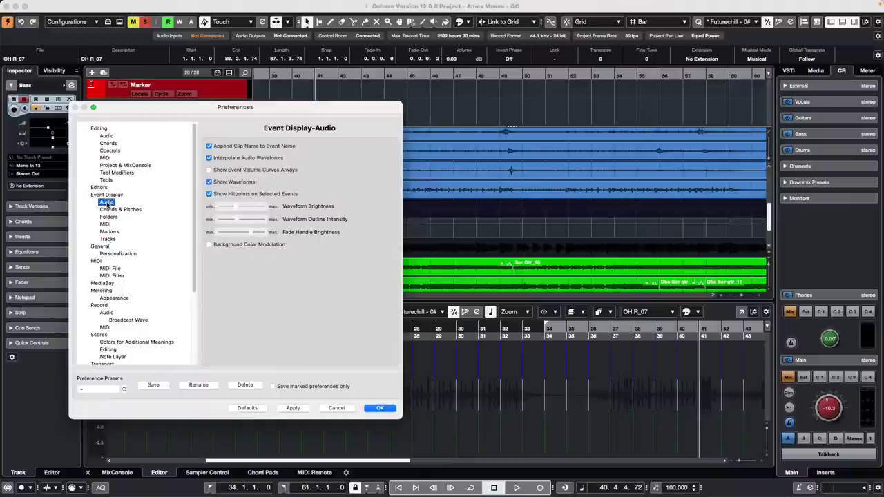
pyautogui.moveTo(232, 212); pyautogui.dragTo(259, 212)
pyautogui.click(292, 409)
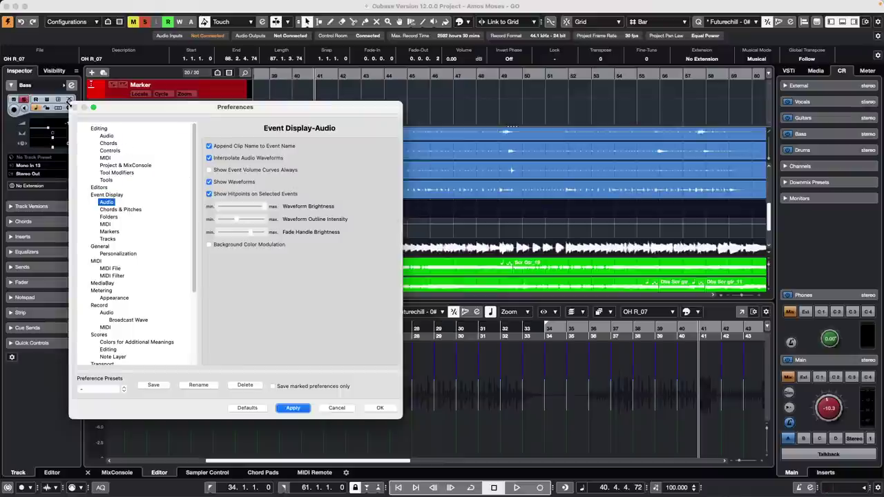
pyautogui.click(379, 408)
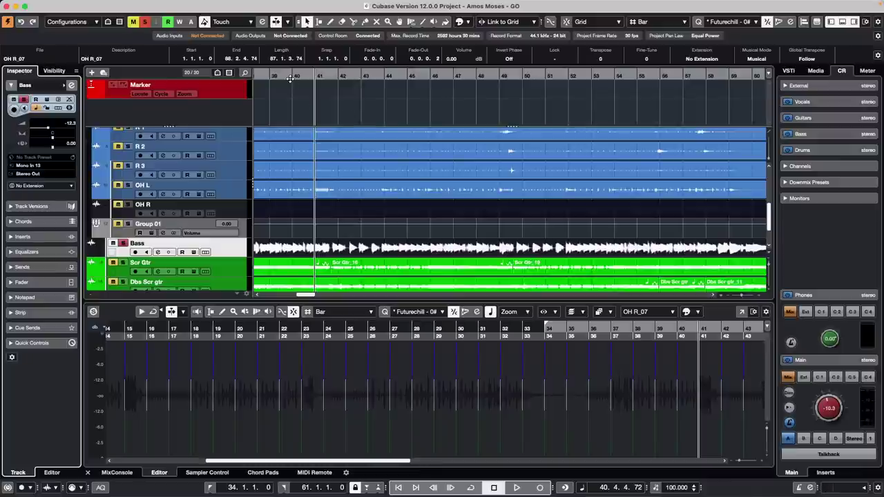
pyautogui.moveTo(291, 76); pyautogui.dragTo(292, 108)
# - Reset the Event Display audio preferences to their defaults and apply them
pyautogui.click(47, 5)
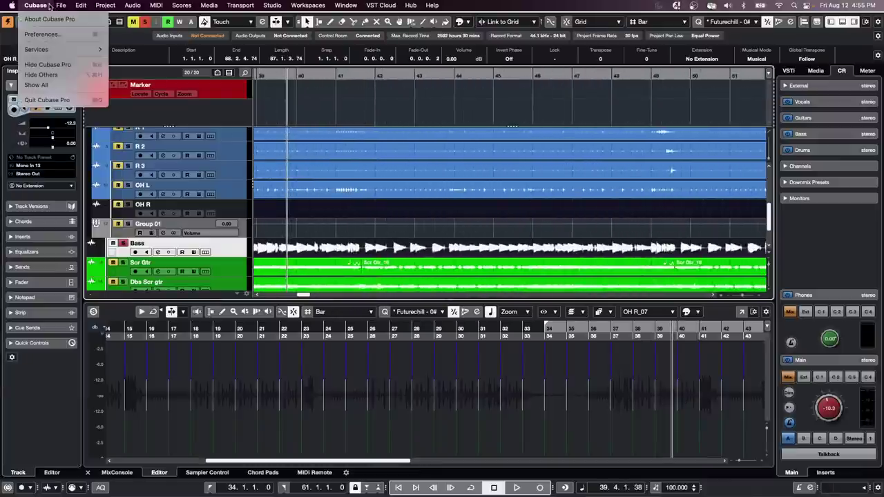
pyautogui.click(45, 34)
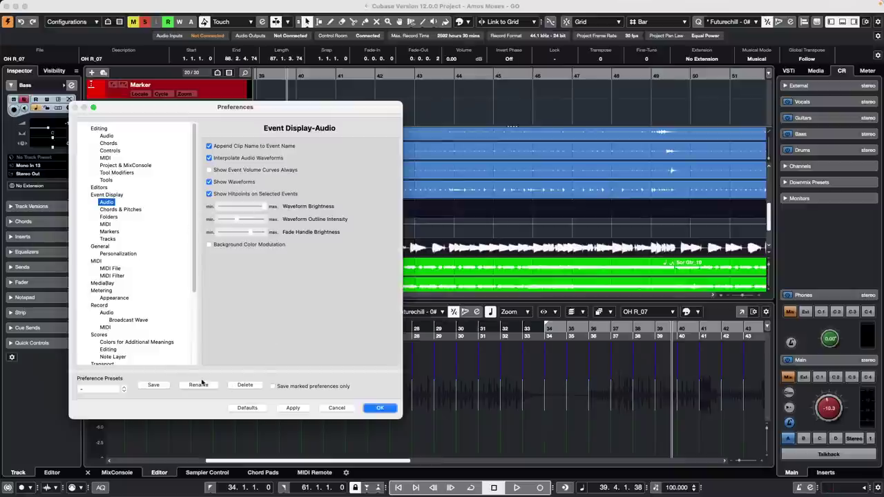
pyautogui.click(248, 409)
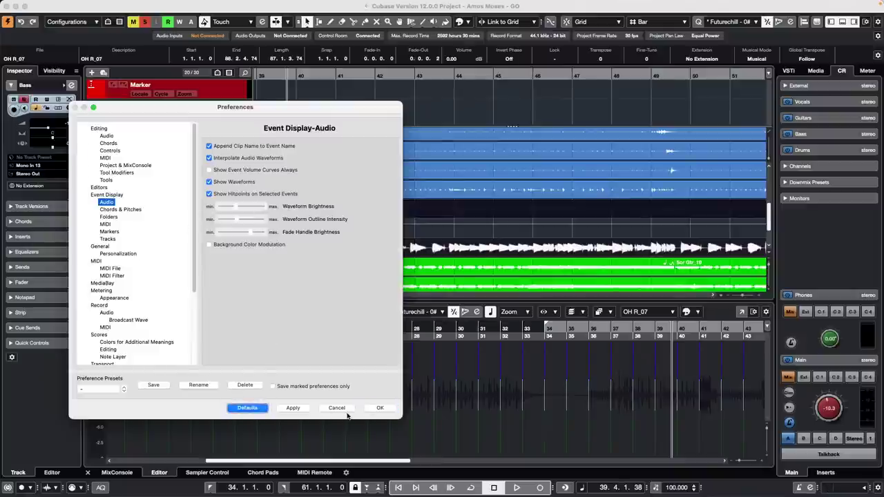
pyautogui.click(294, 408)
pyautogui.click(380, 408)
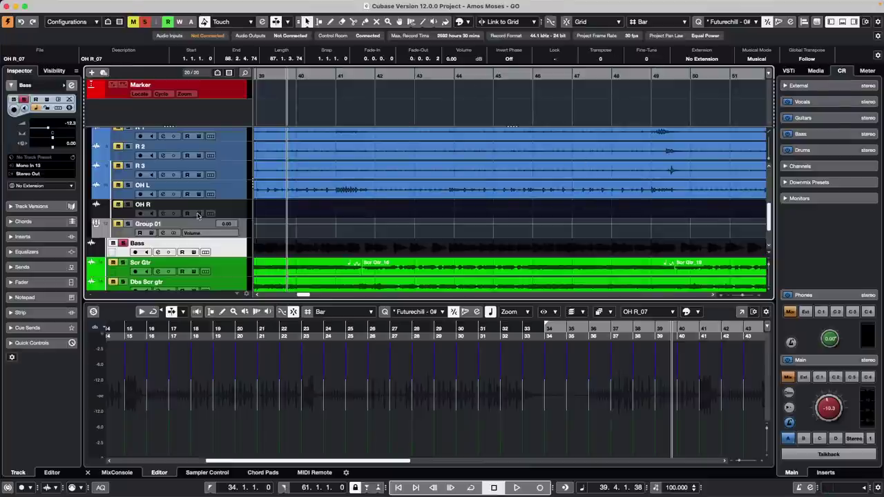
# - Expand the Input/Output Channels folder at the end of the track list to show the Stereo Out track
pyautogui.scroll(-3, 201, 211)
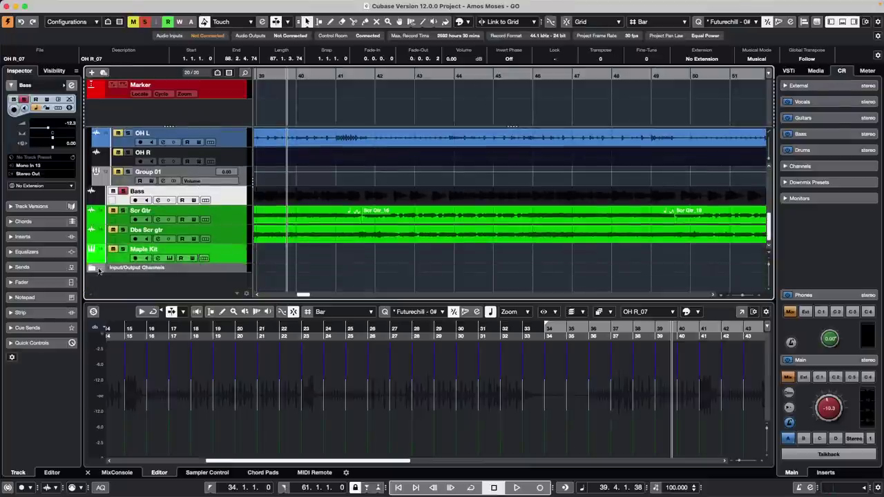
pyautogui.click(92, 269)
pyautogui.scroll(-1, 157, 253)
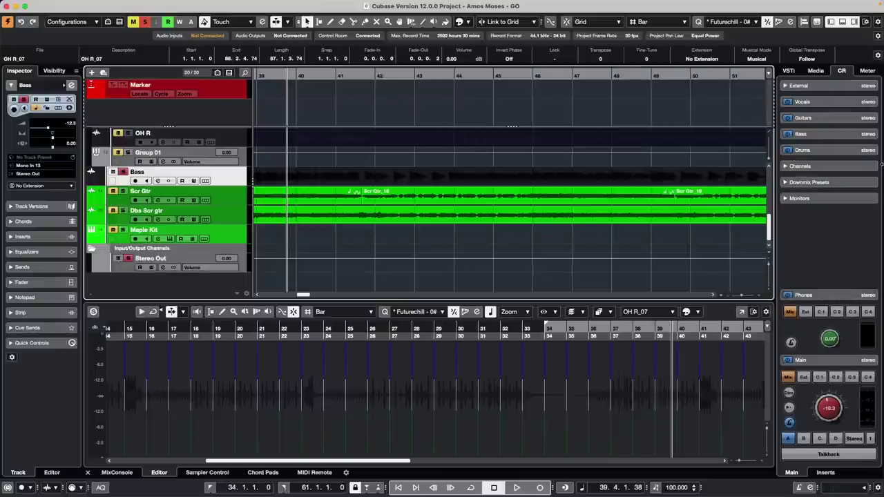
# - Switch the Control Room to its Inserts view
pyautogui.click(272, 5)
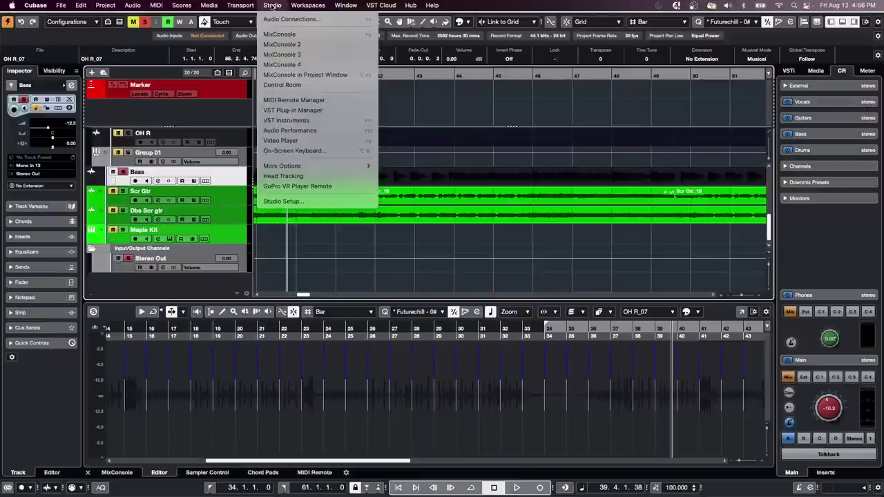
pyautogui.click(639, 299)
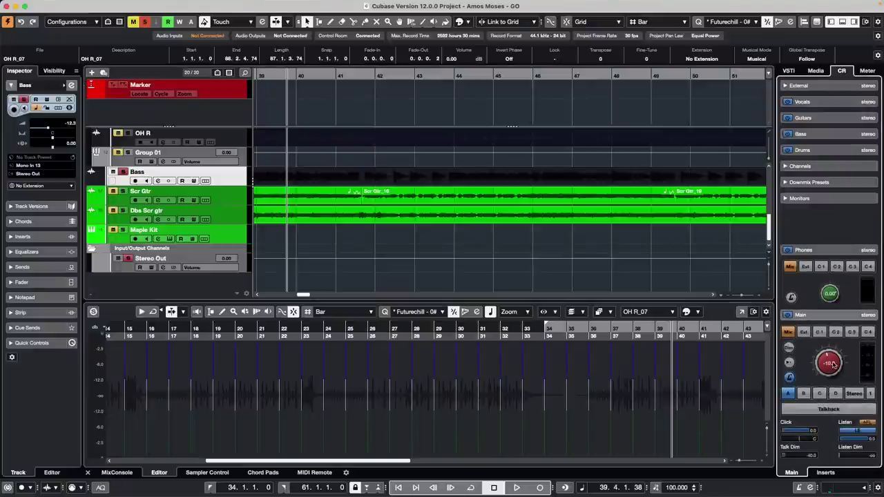
pyautogui.click(834, 366)
pyautogui.click(827, 473)
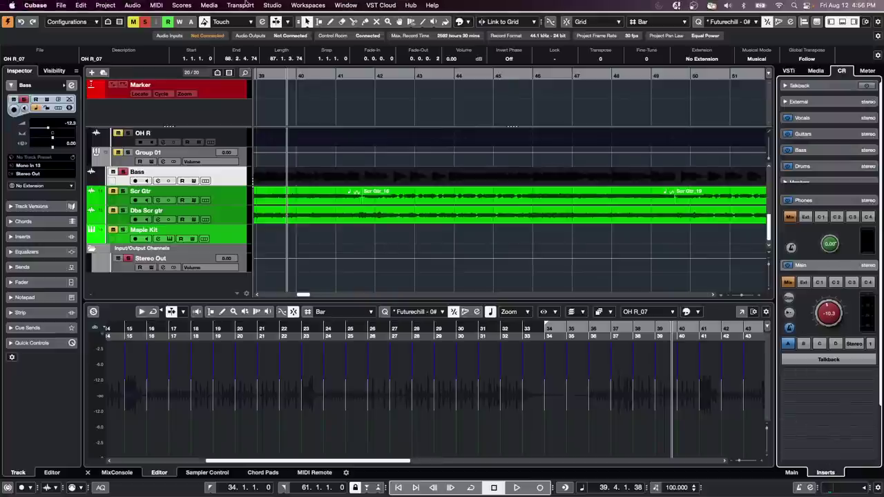
# - Open MediaBay and browse to the Mastering folder under Factory Content, Track Presets, Audio
pyautogui.click(210, 6)
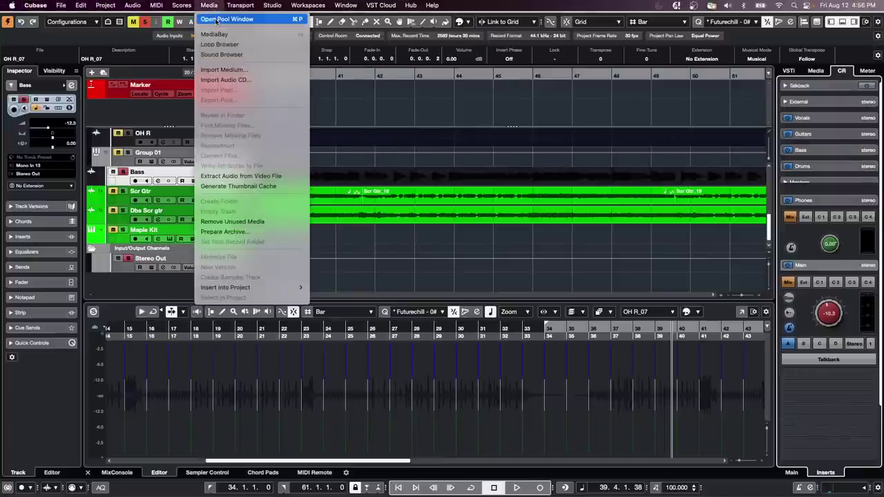
pyautogui.click(216, 34)
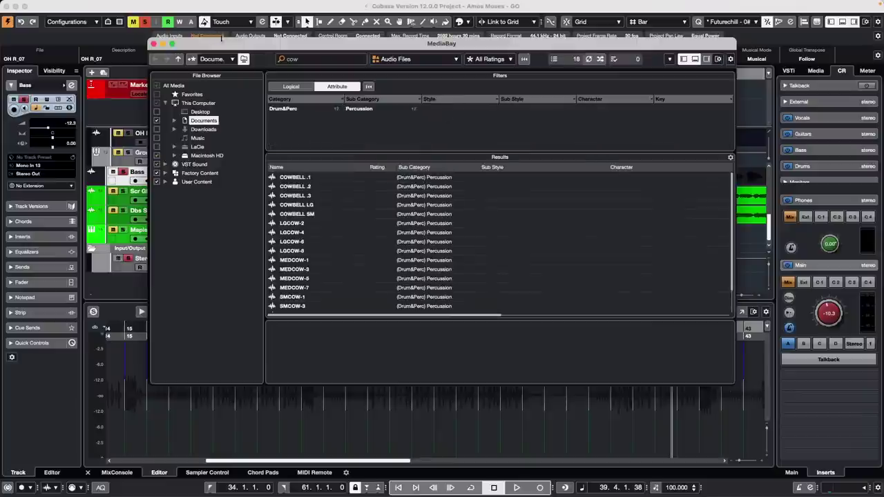
pyautogui.click(175, 172)
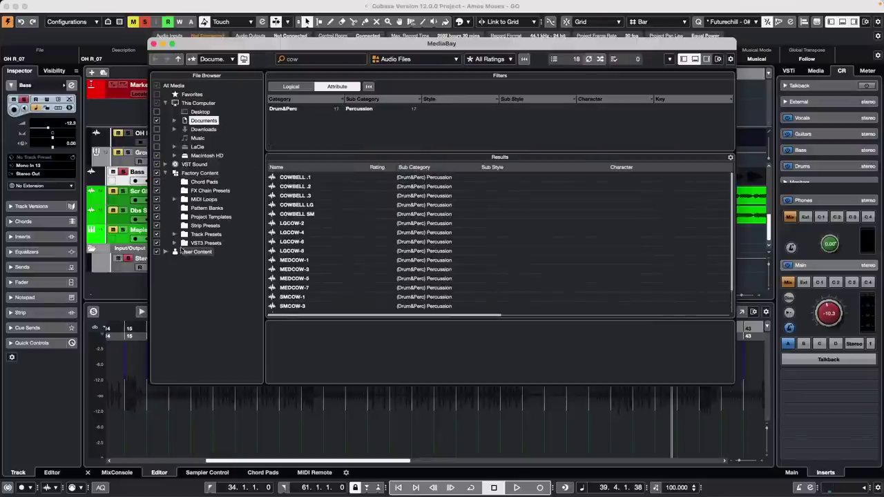
pyautogui.click(175, 234)
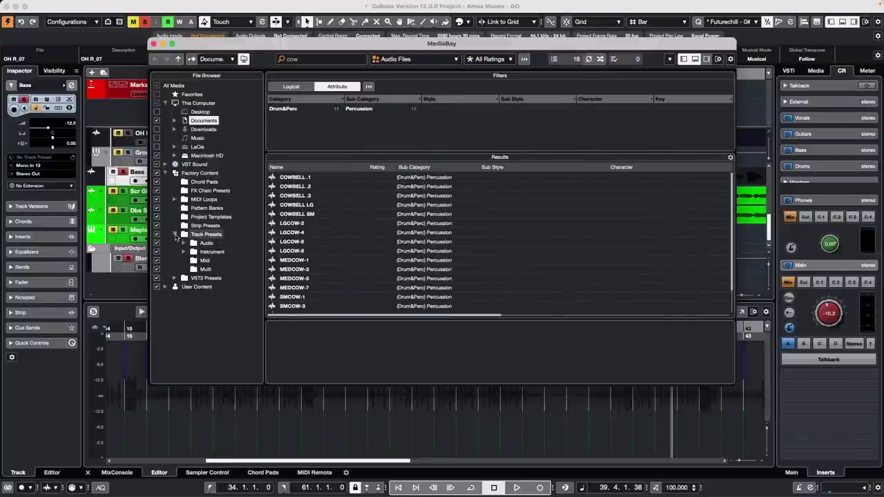
pyautogui.click(184, 243)
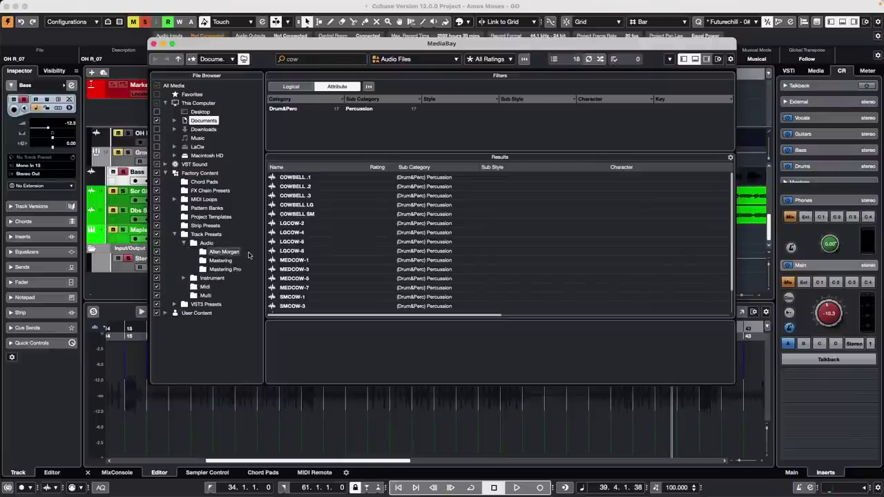
pyautogui.click(217, 261)
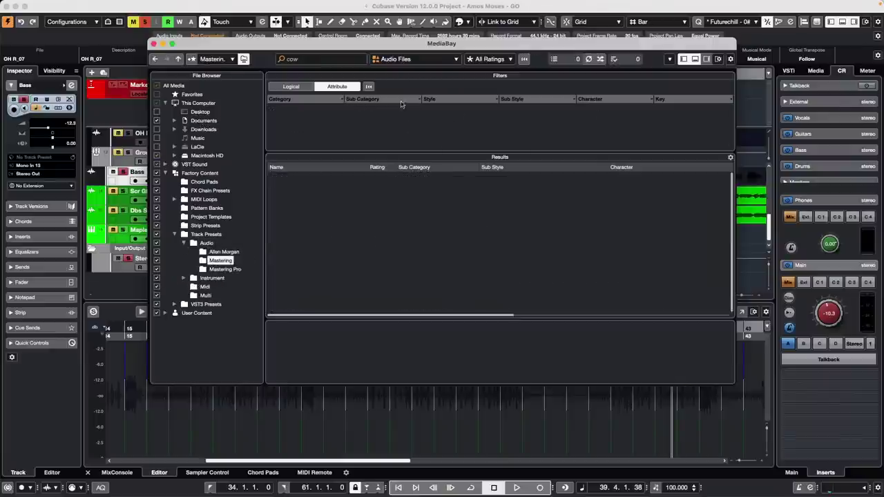
# - List all media types without a search term and try to load AM - Mastering - EDM 2 into the Control Room inserts
pyautogui.click(410, 61)
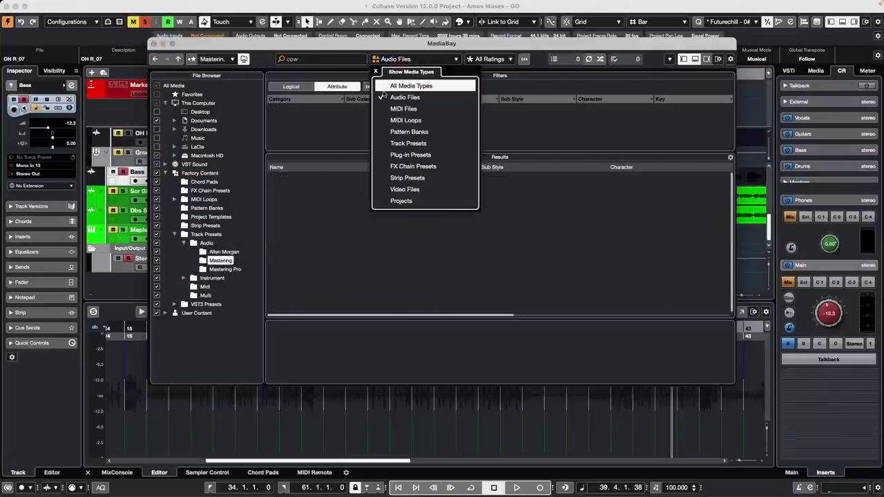
pyautogui.click(383, 88)
pyautogui.click(321, 178)
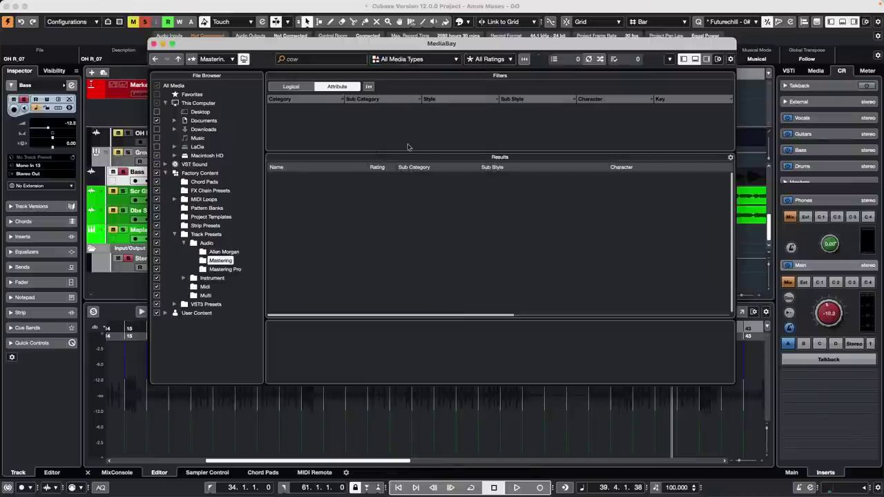
pyautogui.click(309, 59)
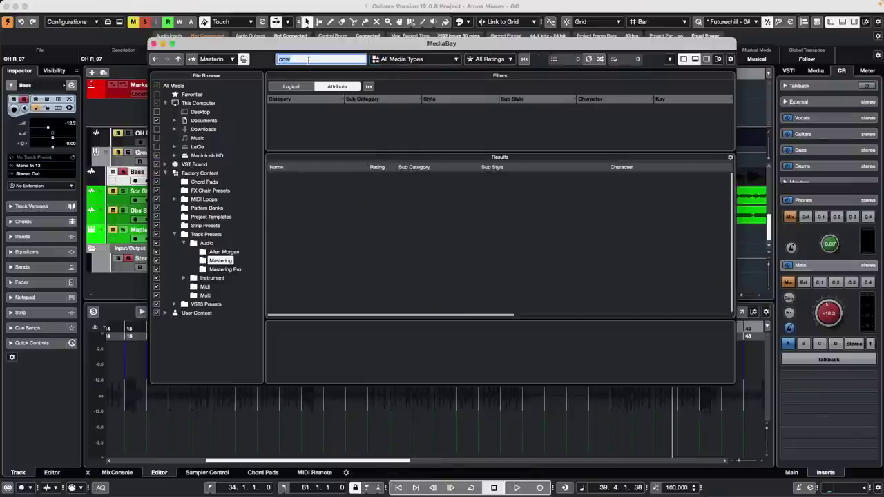
pyautogui.press('BackSpace')
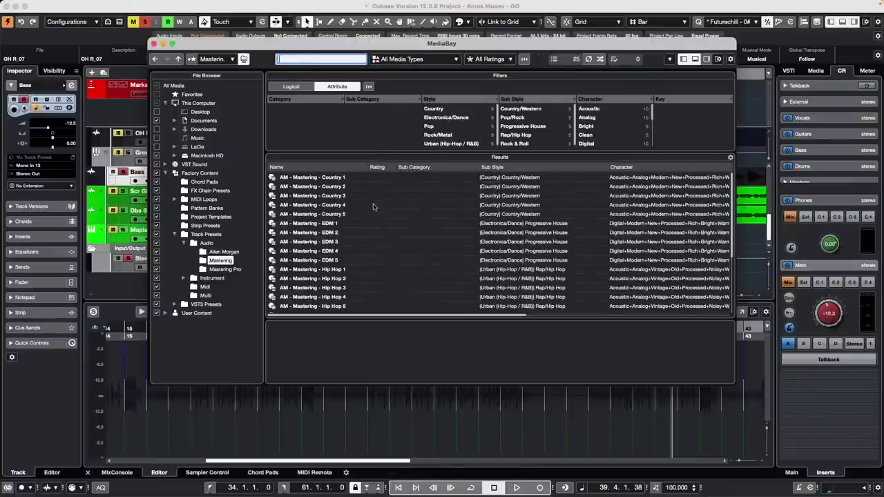
pyautogui.moveTo(309, 233); pyautogui.dragTo(814, 402)
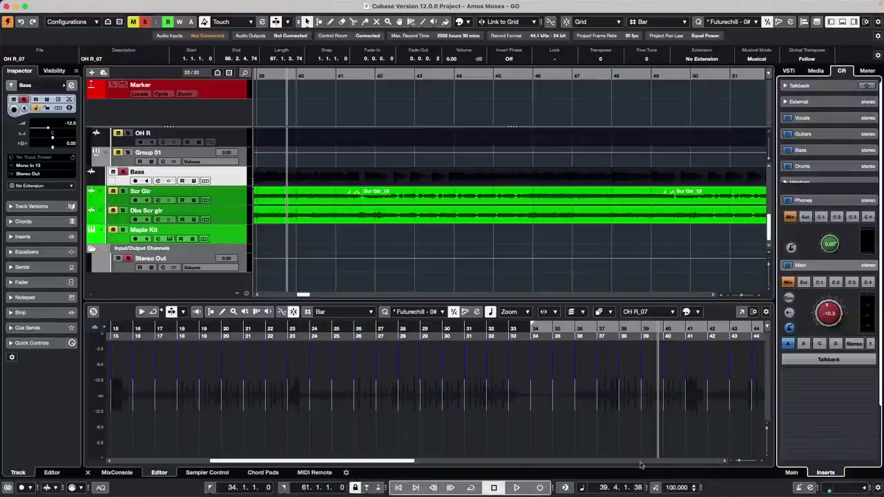
# - Switch the primary time format to Seconds and back to Bars+Beats
pyautogui.click(584, 488)
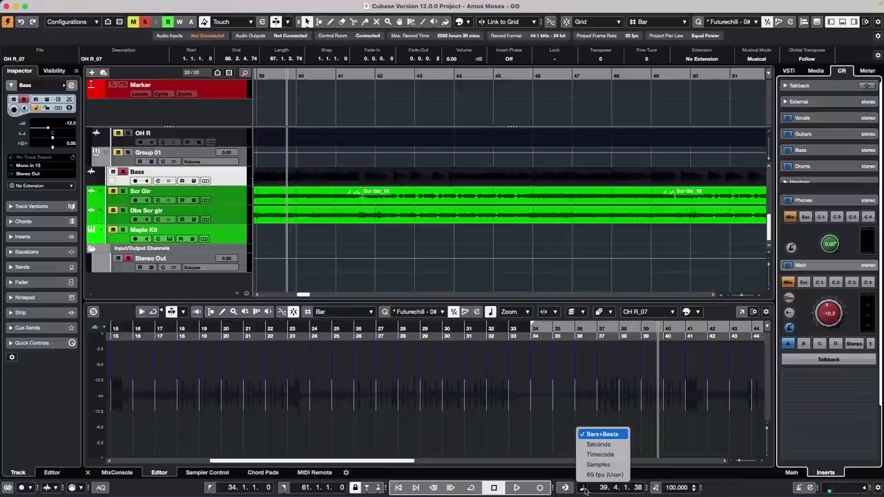
pyautogui.click(596, 445)
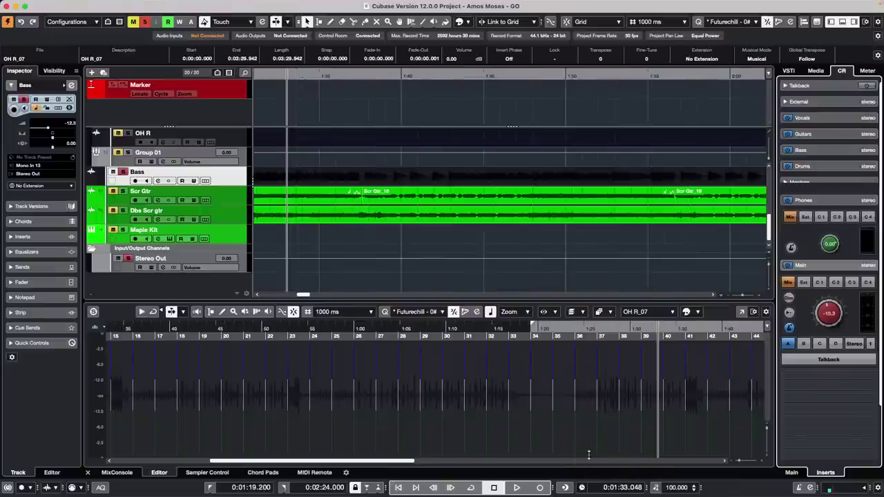
pyautogui.click(583, 488)
pyautogui.click(590, 434)
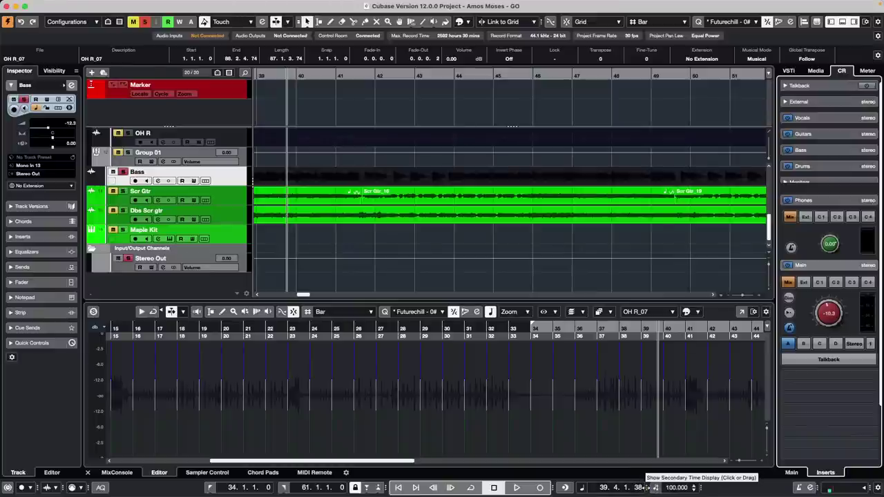
# - Show the secondary time display in the transport with Seconds as its format, and toggle it off and on again
pyautogui.click(646, 487)
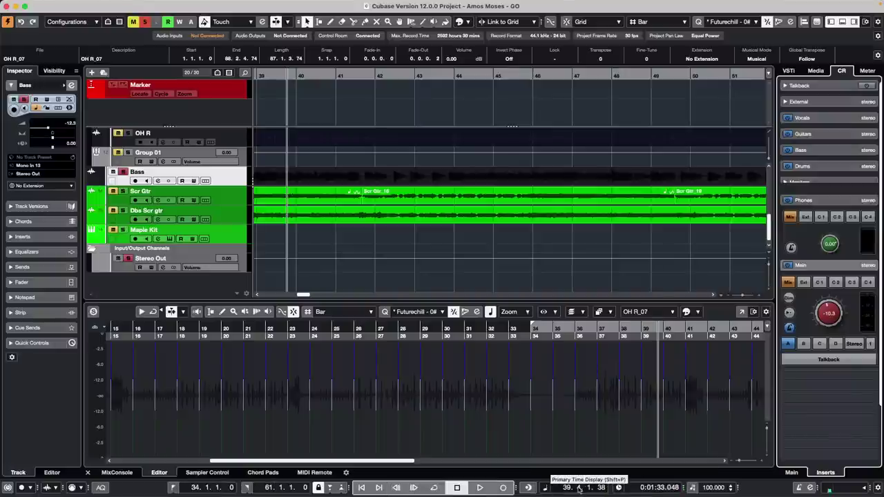
pyautogui.click(619, 488)
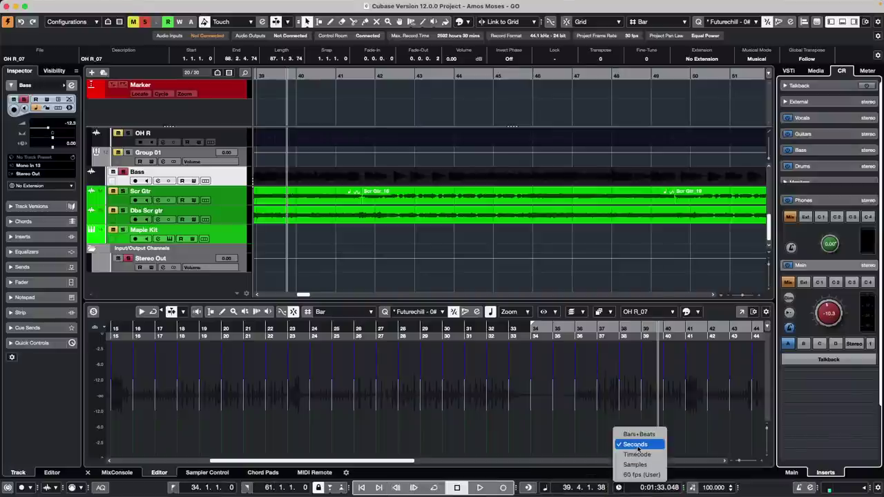
pyautogui.click(638, 448)
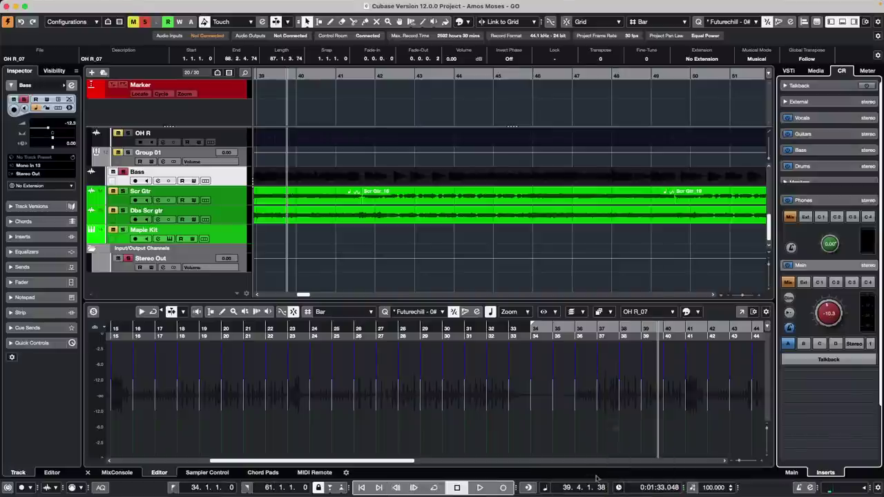
pyautogui.click(682, 487)
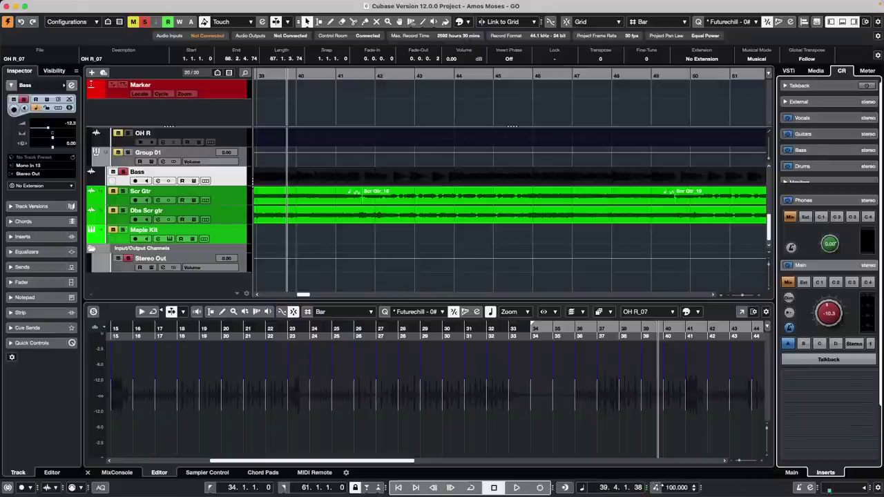
pyautogui.click(656, 487)
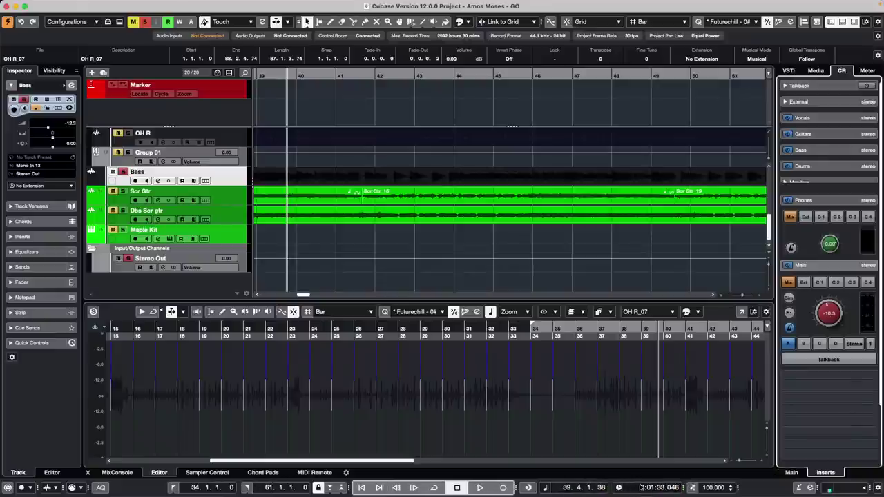